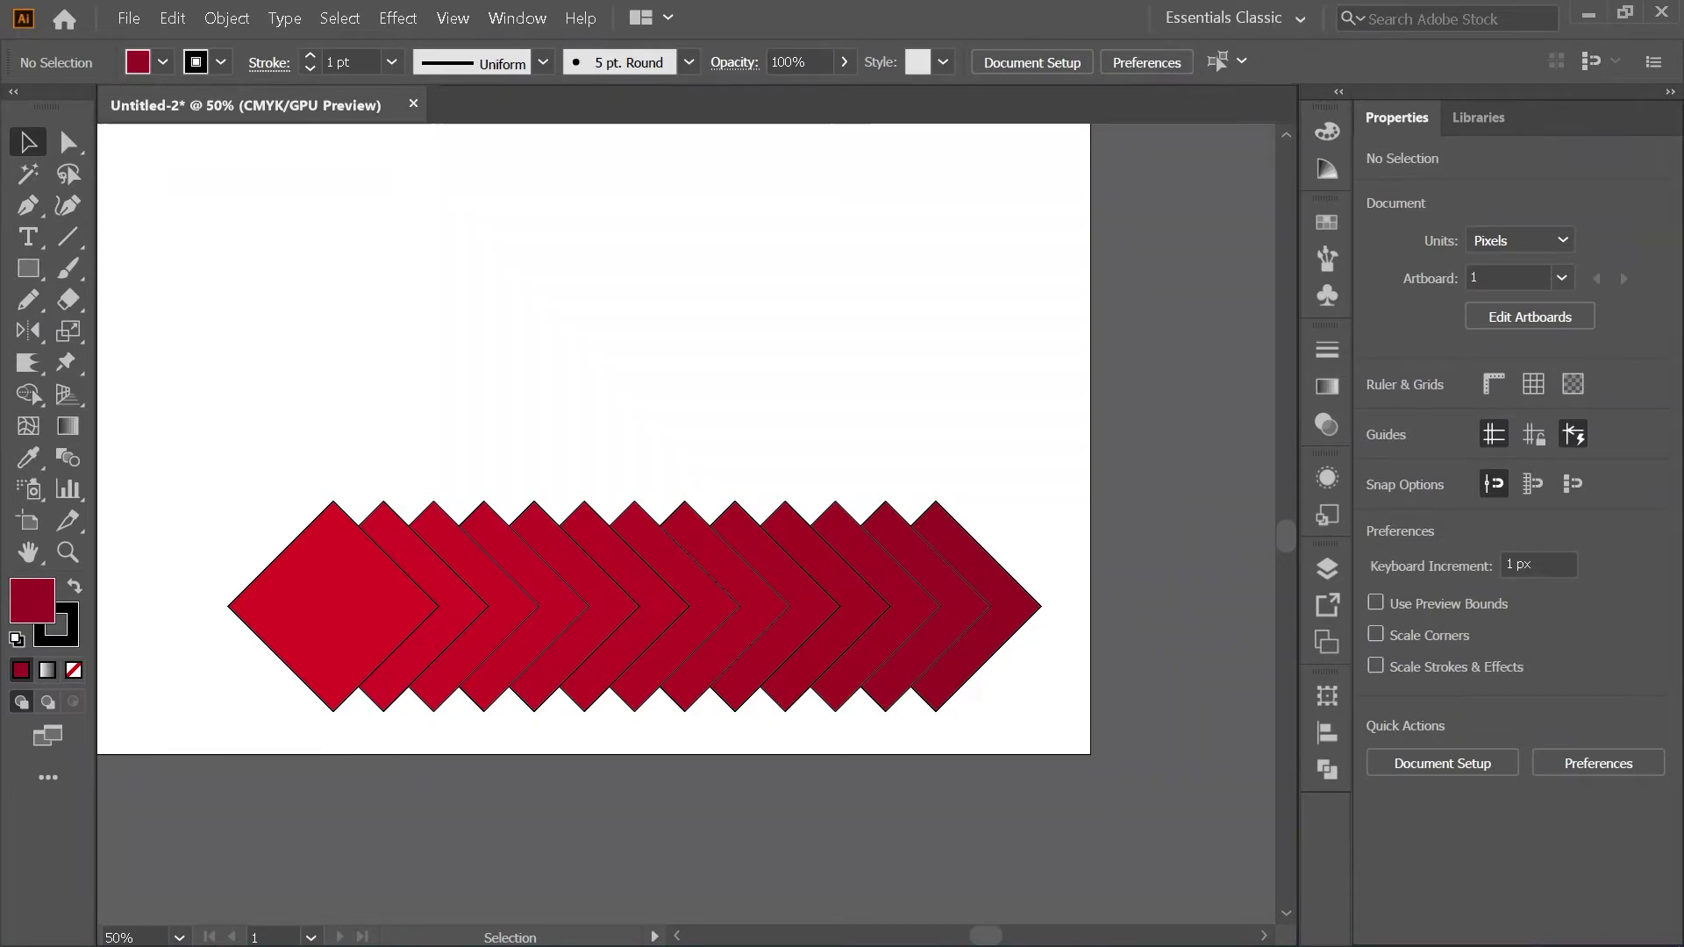
Step: Copy the leftmost diamond from inside the blend and paste it in place as a separate shape outside the blend
{"action": "left_click", "coordinate": [634, 607]}
{"action": "left_click_drag", "start_coordinate": [634, 606], "coordinate": [752, 608]}
{"action": "double_click", "coordinate": [451, 607]}
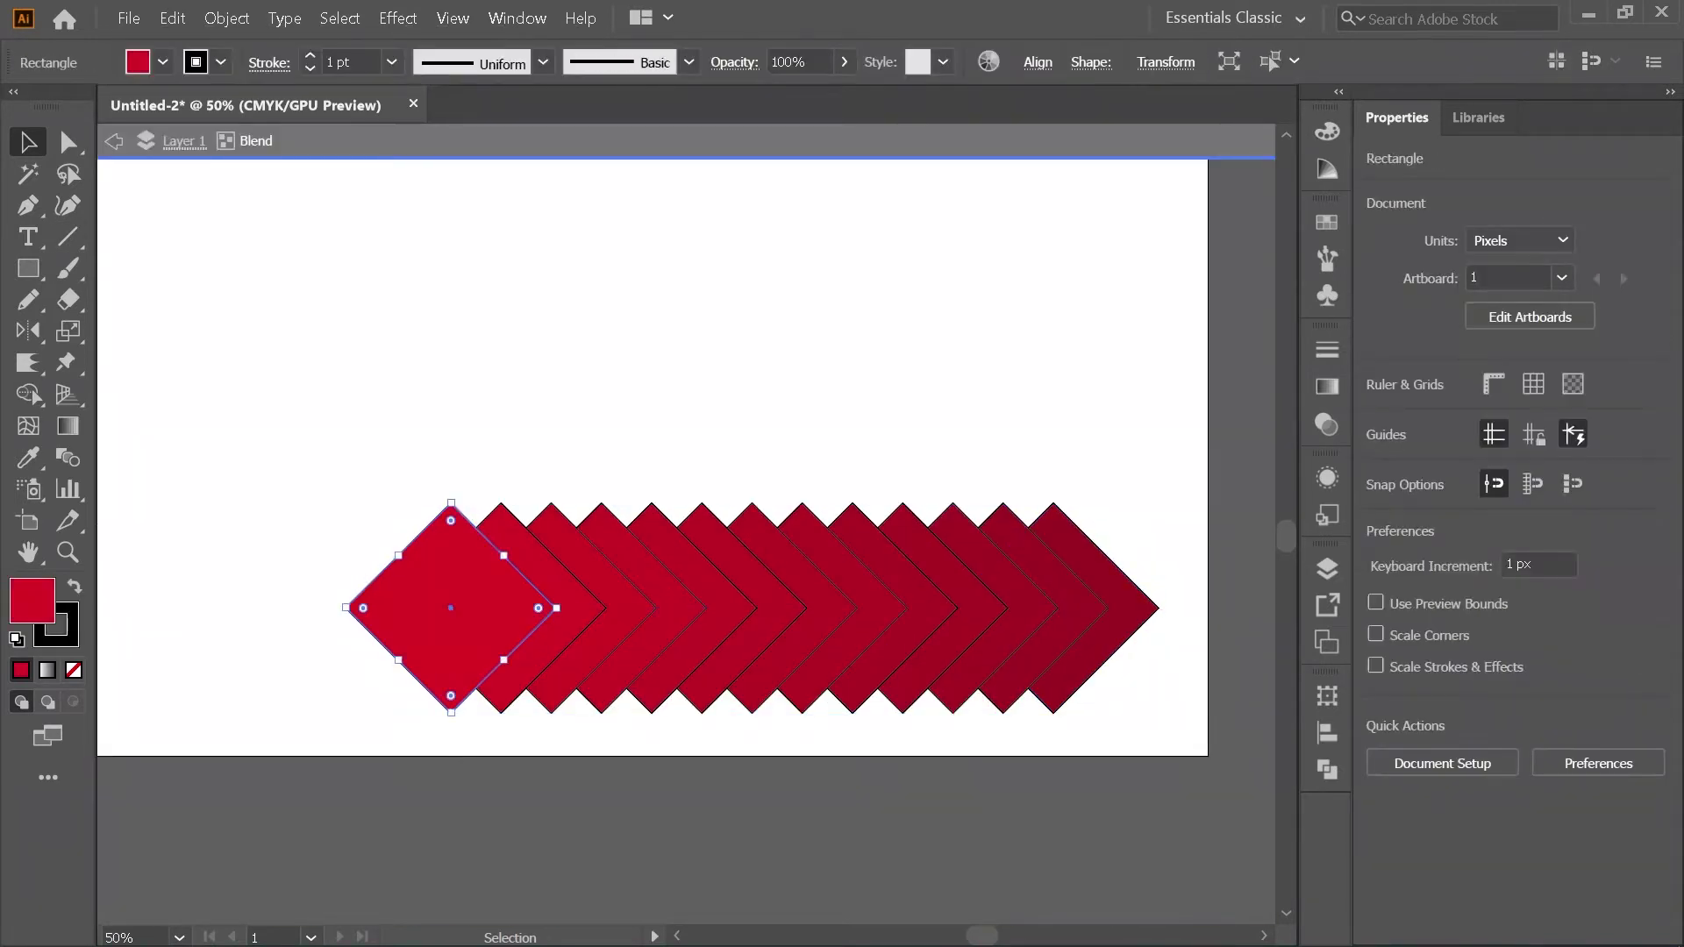
{"action": "key", "text": "ctrl+c"}
{"action": "key", "text": "Escape"}
{"action": "key", "text": "Escape"}
{"action": "key", "text": "ctrl+minus"}
{"action": "key", "text": "ctrl+minus"}
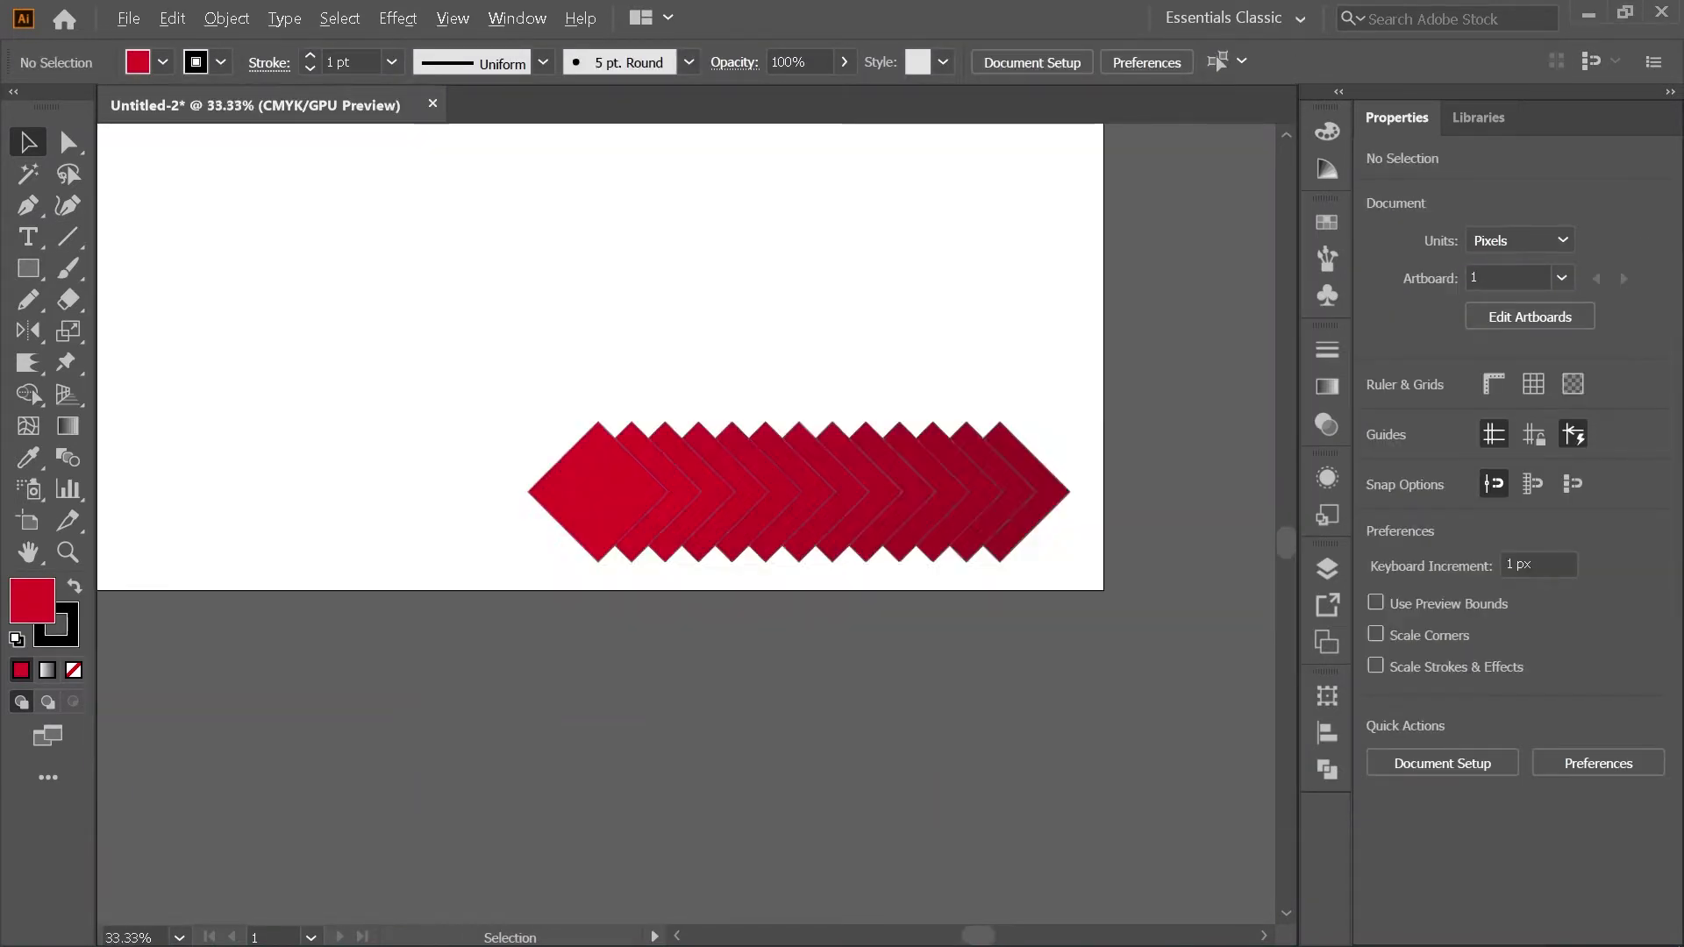
{"action": "key", "text": "ctrl+plus"}
{"action": "left_click", "coordinate": [723, 685]}
{"action": "scroll", "coordinate": [727, 730], "scroll_direction": "up", "scroll_amount": 5}
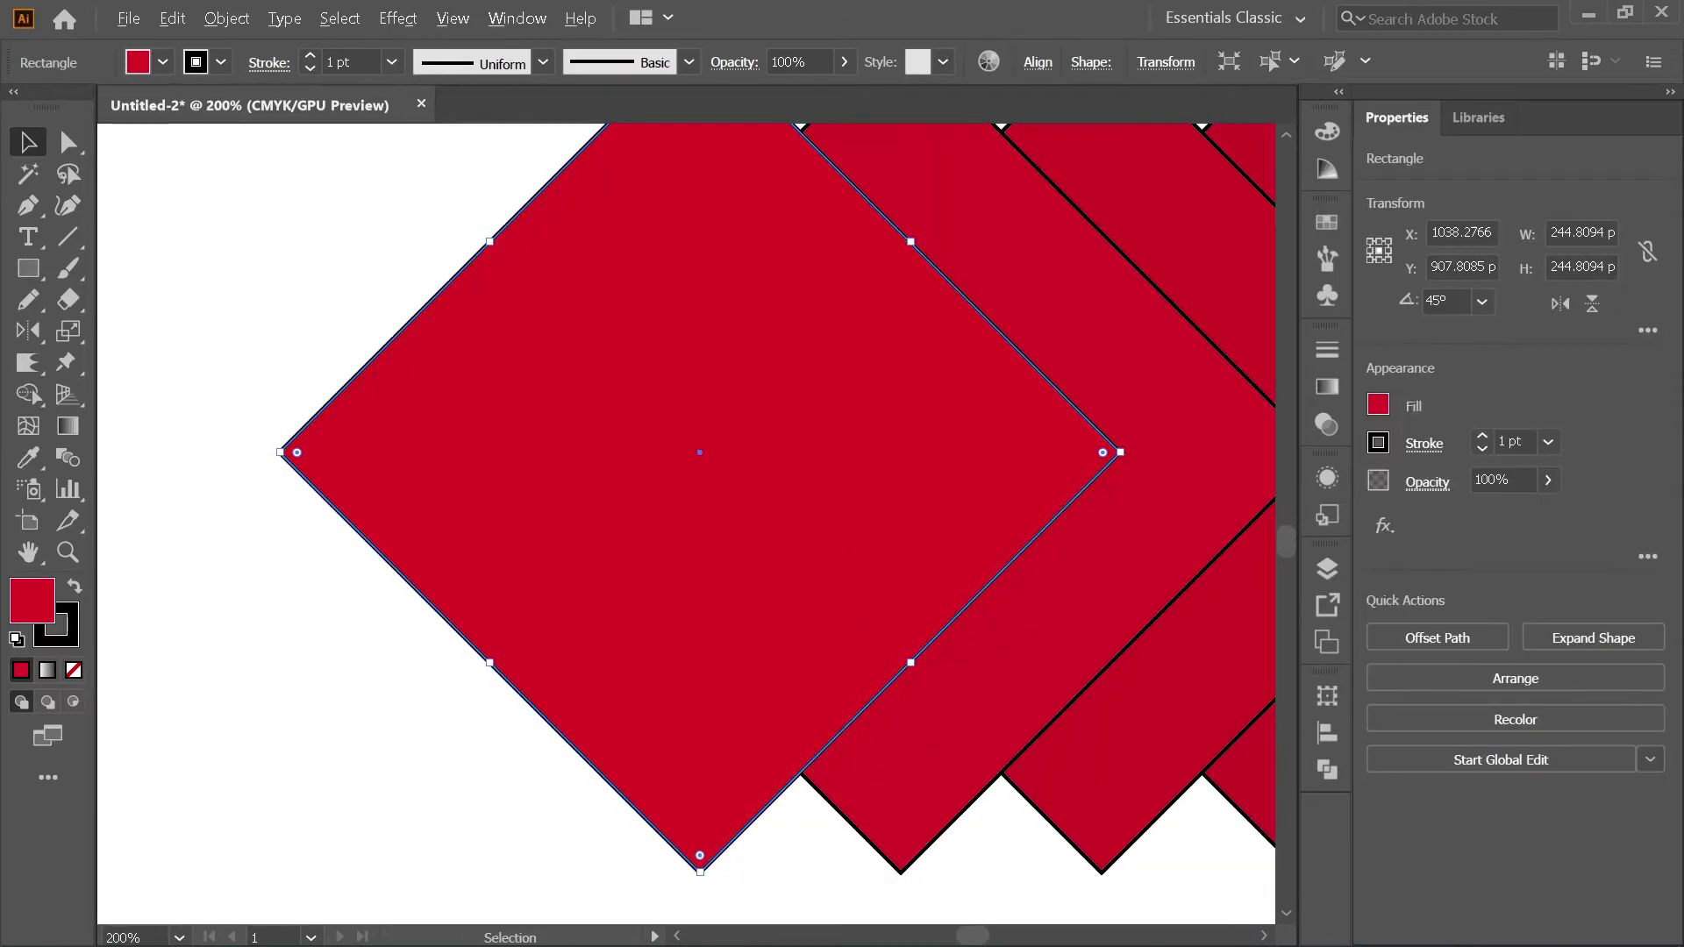
Step: Fill the pasted diamond with the red linear gradient that has a light highlight along its upper-left edge
{"action": "scroll", "coordinate": [732, 702], "scroll_direction": "down", "scroll_amount": 2}
{"action": "scroll", "coordinate": [728, 667], "scroll_direction": "up", "scroll_amount": 1}
{"action": "left_click", "coordinate": [162, 62]}
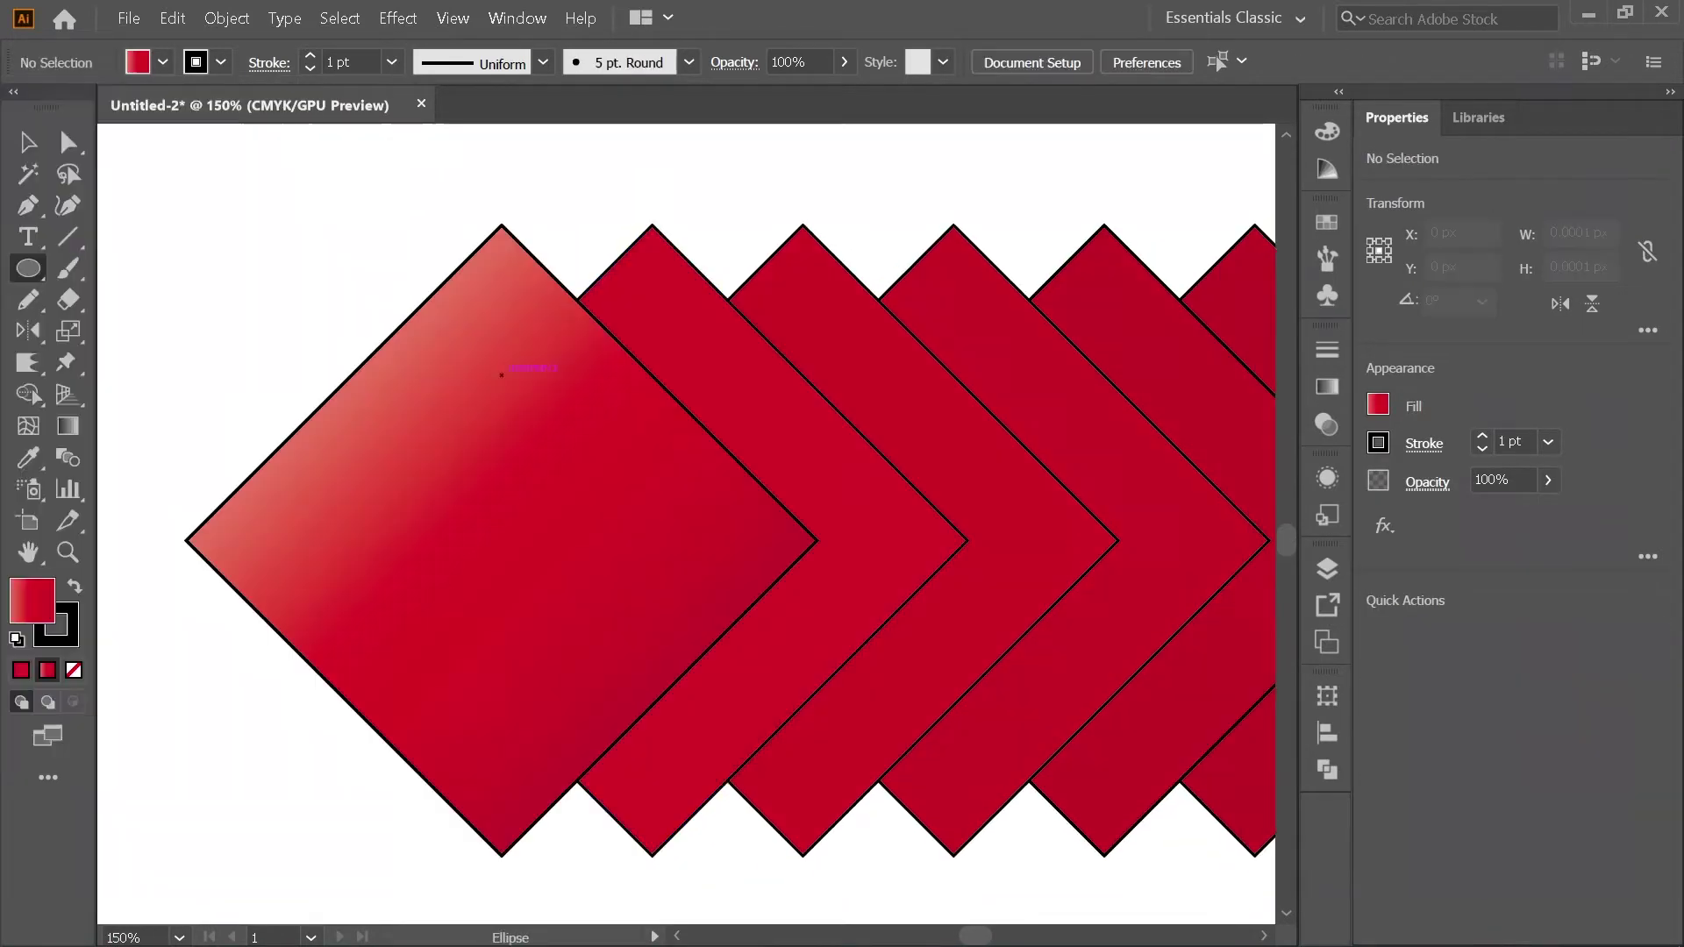
Step: Draw a circle about 50 px wide in the upper part of the gradient diamond and fill it with White
{"action": "mouse_move", "coordinate": [502, 375]}
{"action": "left_mouse_down"}
{"action": "mouse_move", "coordinate": [416, 291]}
{"action": "mouse_move", "coordinate": [437, 311]}
{"action": "left_mouse_up"}
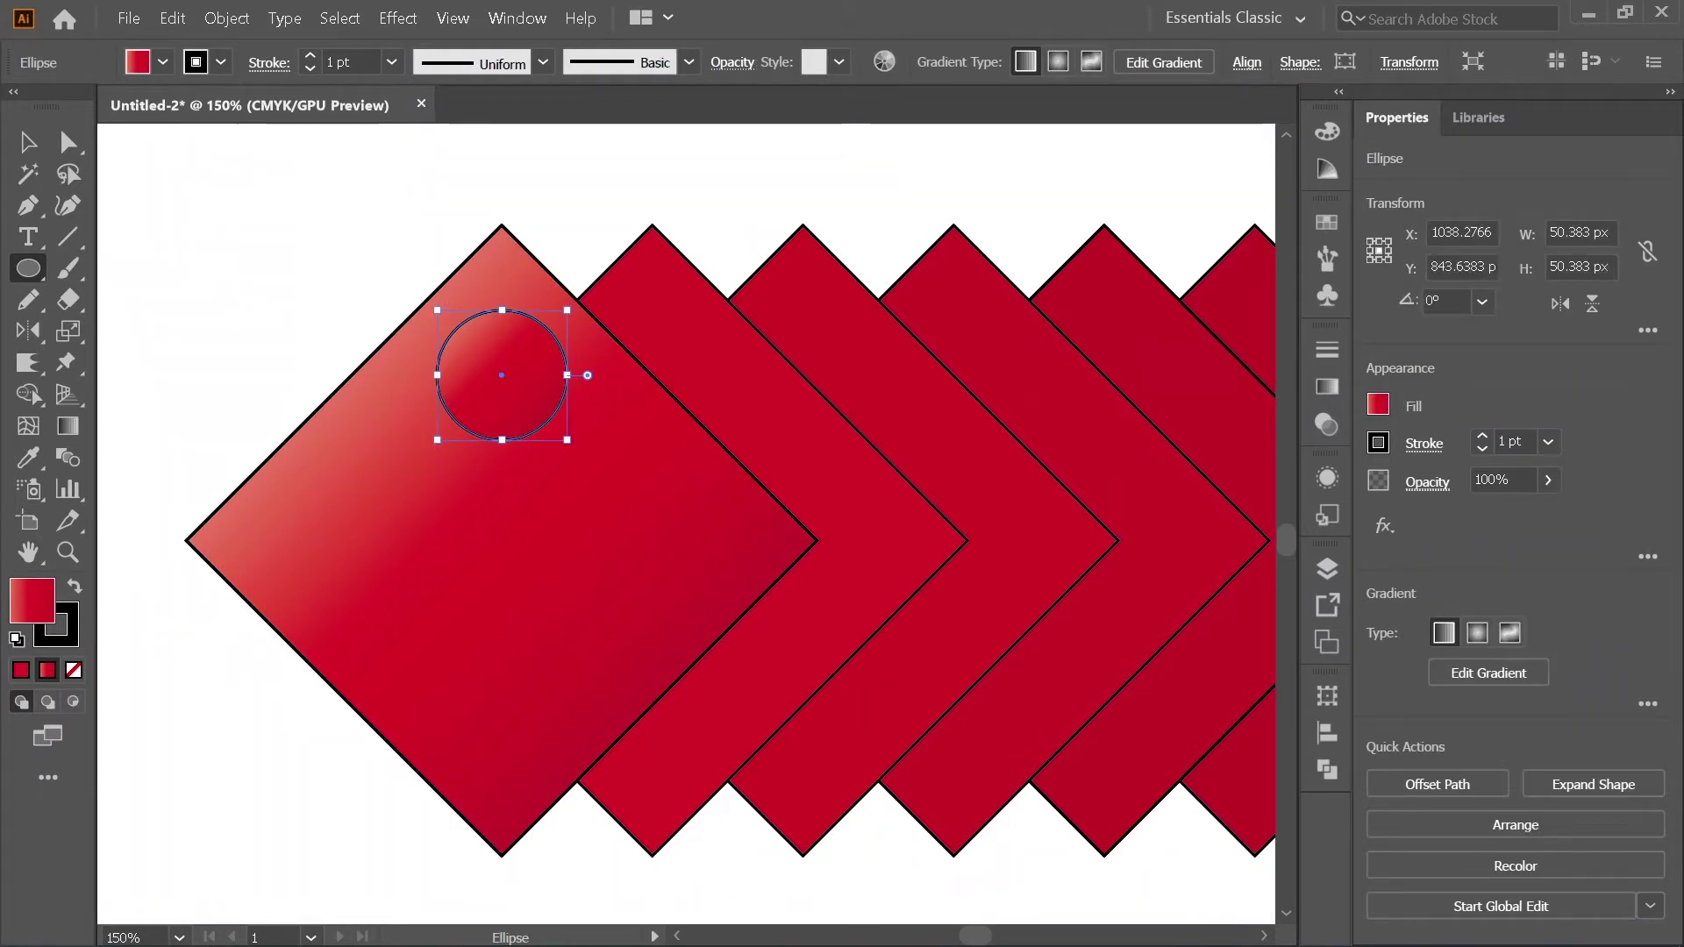
{"action": "left_click", "coordinate": [162, 61]}
{"action": "left_click", "coordinate": [54, 106]}
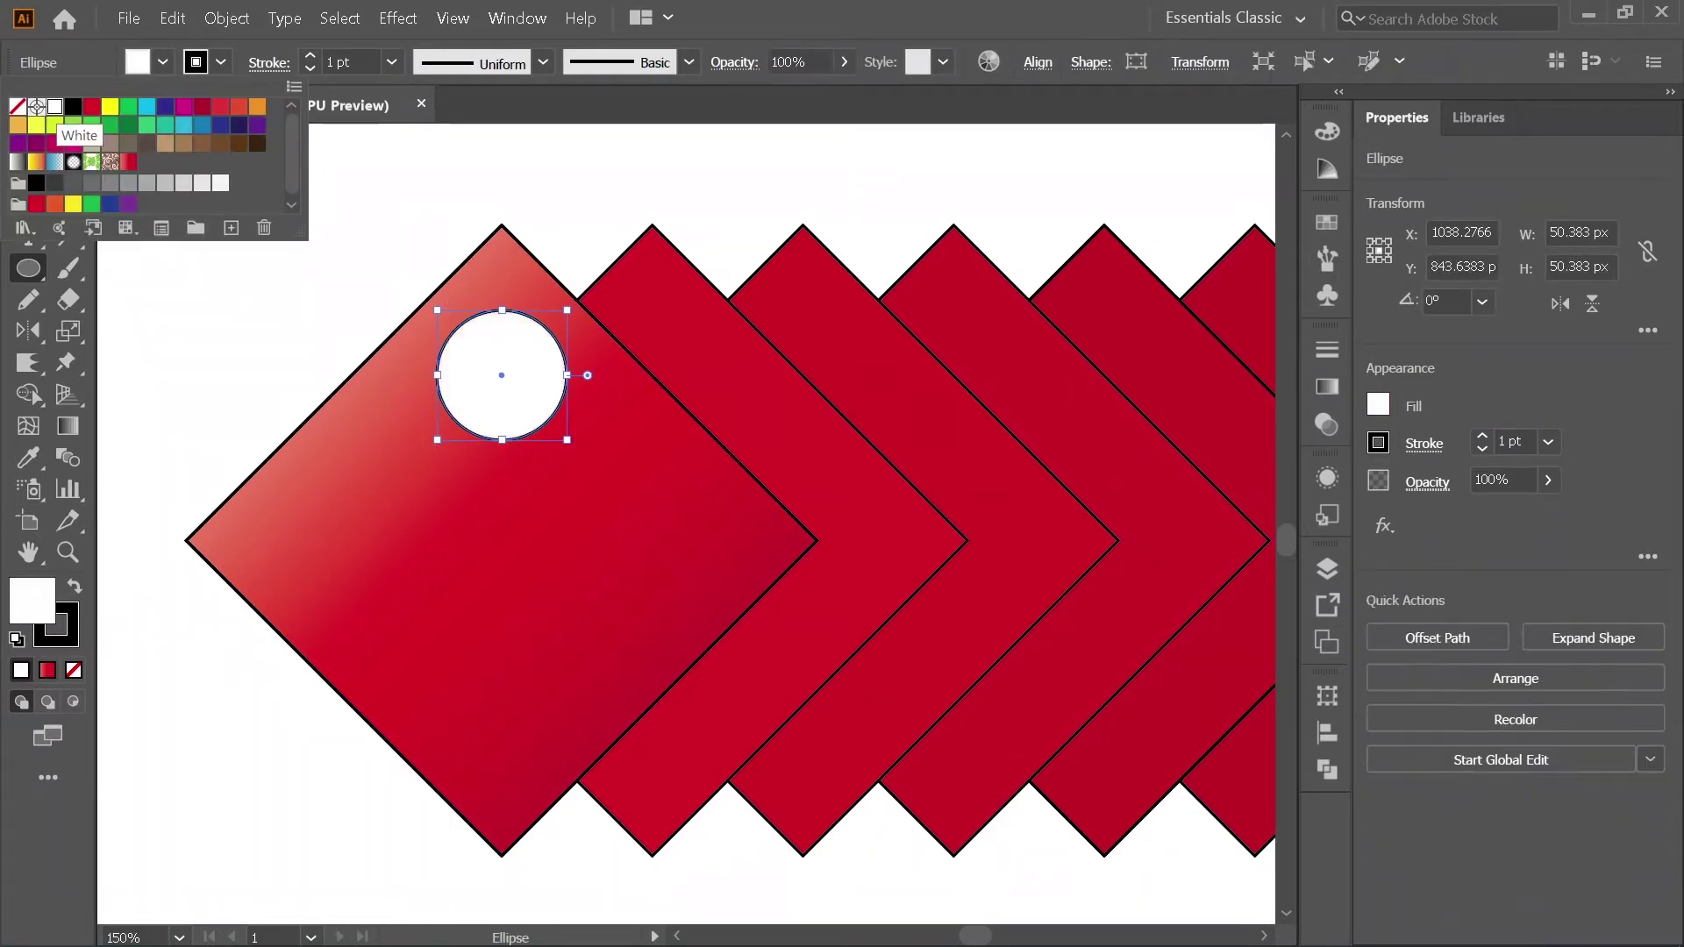
{"action": "key", "text": "Escape"}
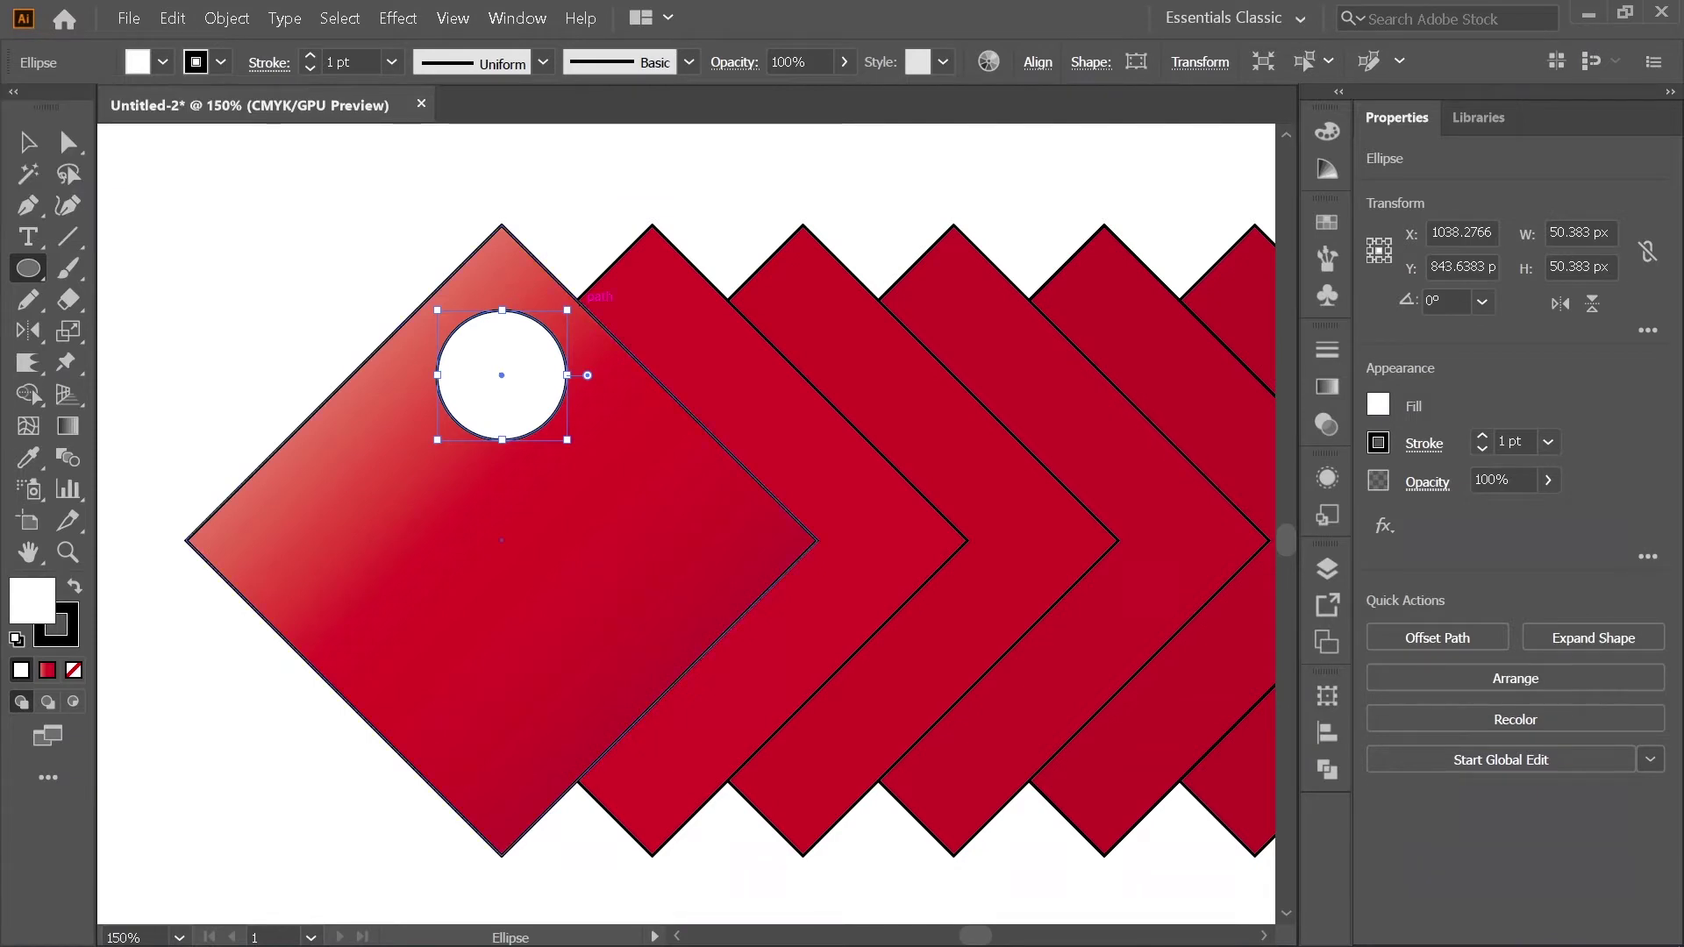
Step: Duplicate the white circle straight down to the diamond's centre and repeat the copy for a third, equally spaced circle below
{"action": "key", "text": "v"}
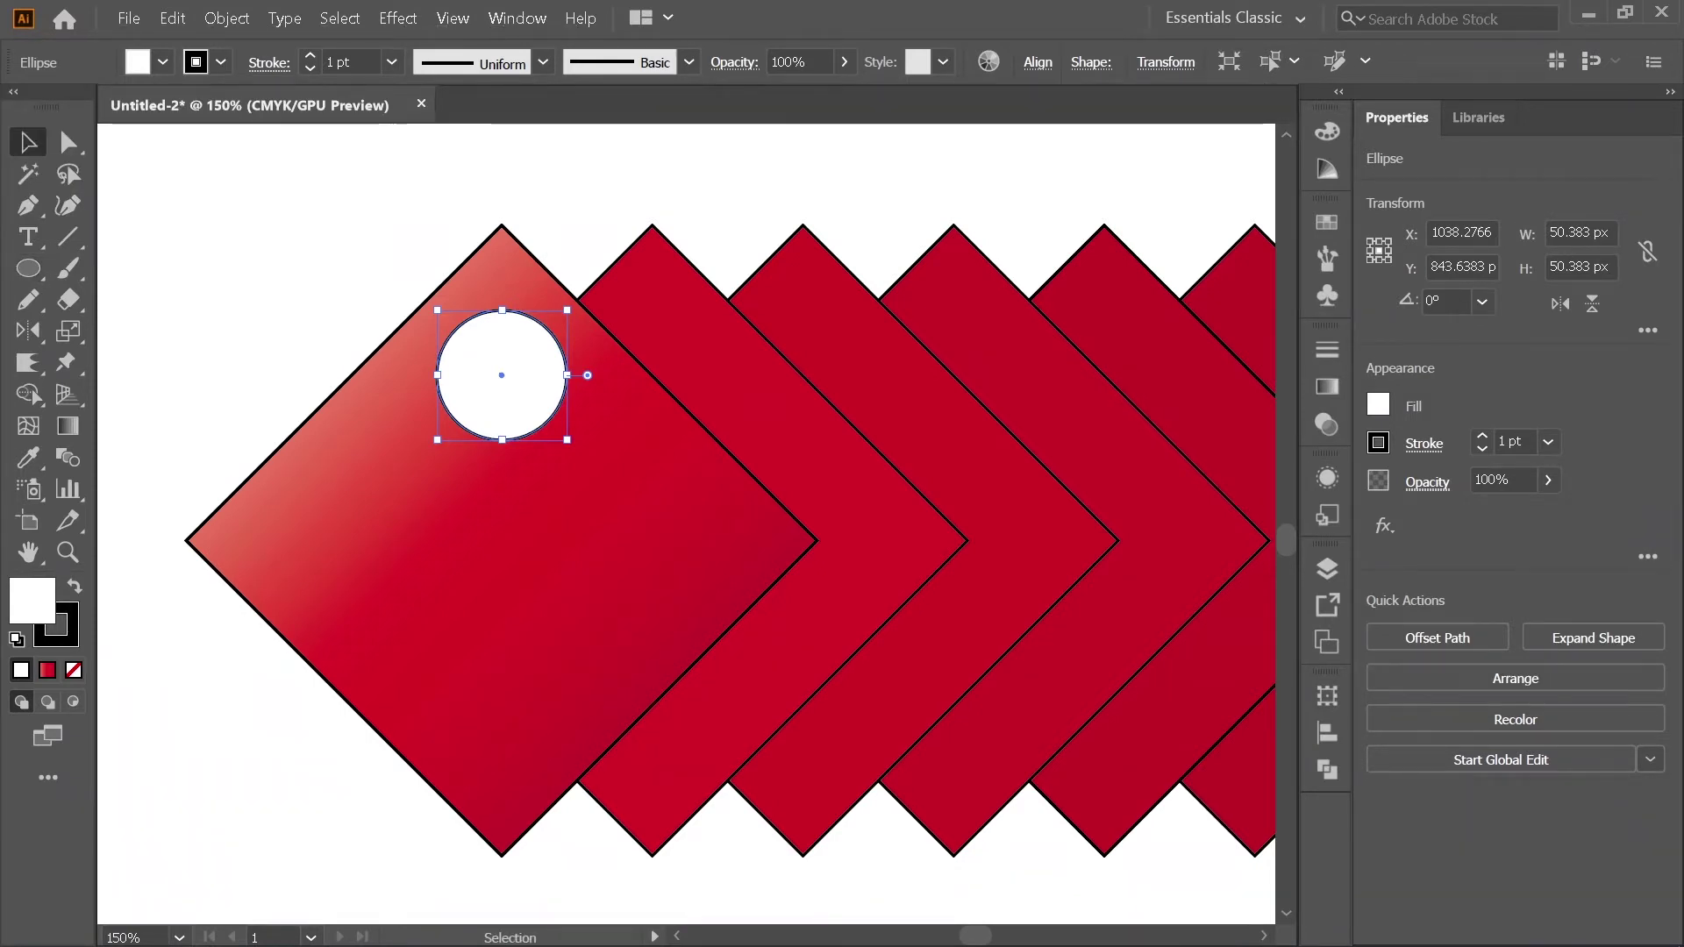
{"action": "left_click_drag", "start_coordinate": [502, 375], "coordinate": [502, 538]}
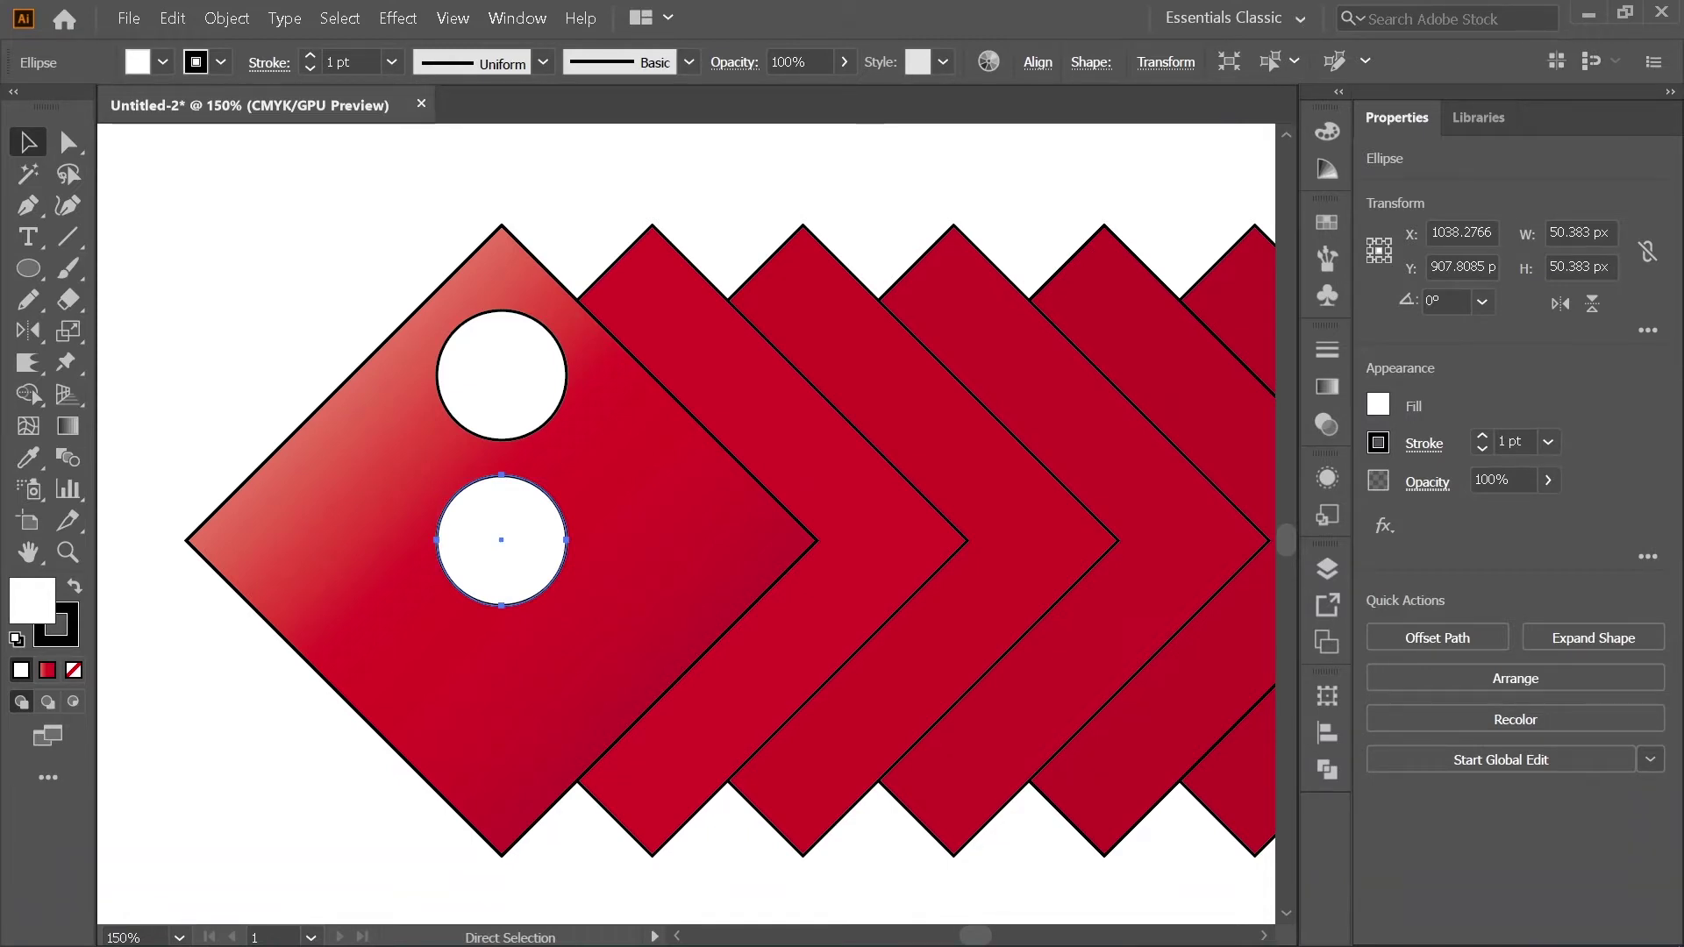
{"action": "key", "text": "ctrl+d"}
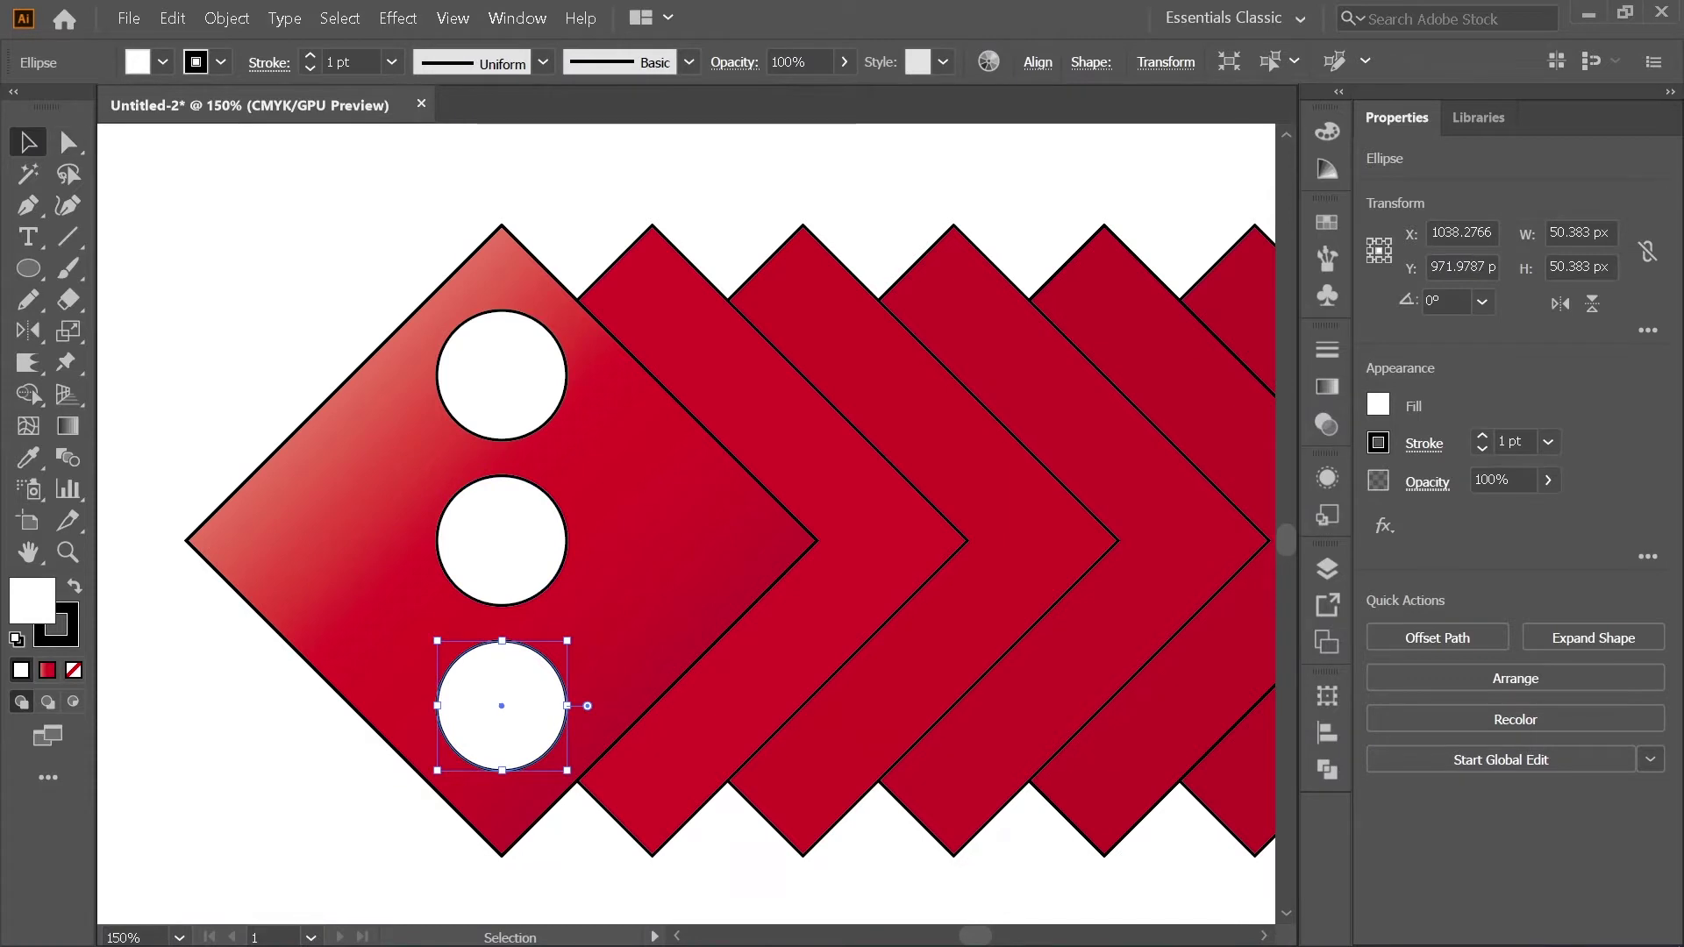
{"action": "key", "text": "ctrl+shift+a"}
{"action": "left_click", "coordinate": [501, 375]}
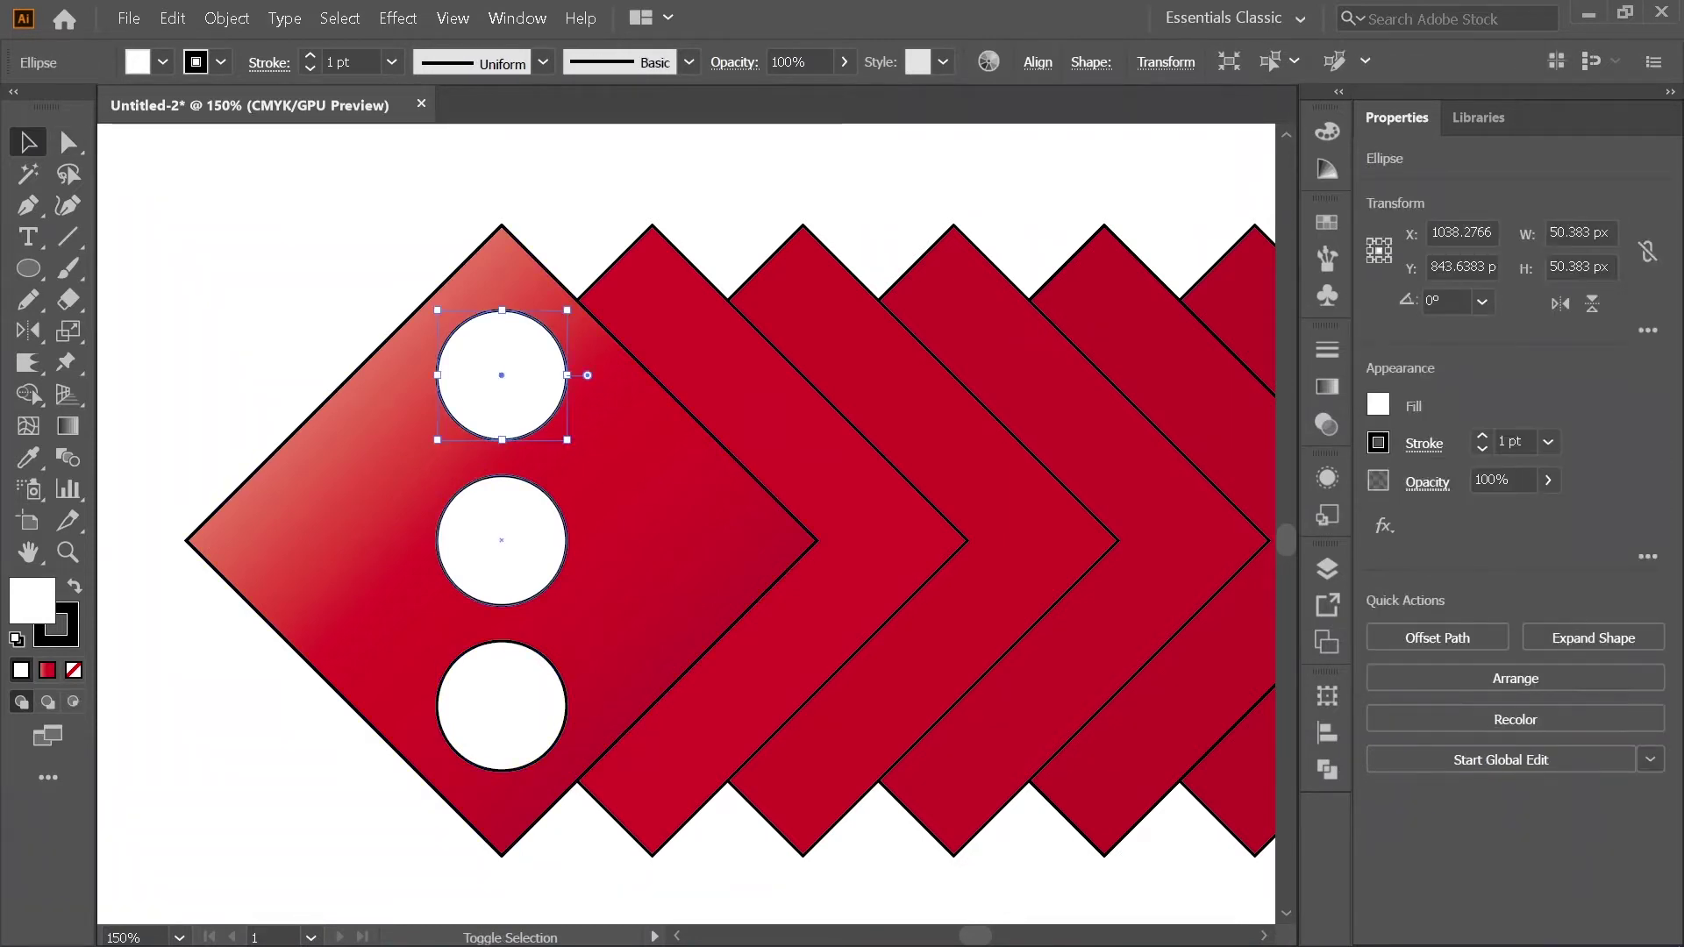
{"action": "key", "text": "ctrl+equal"}
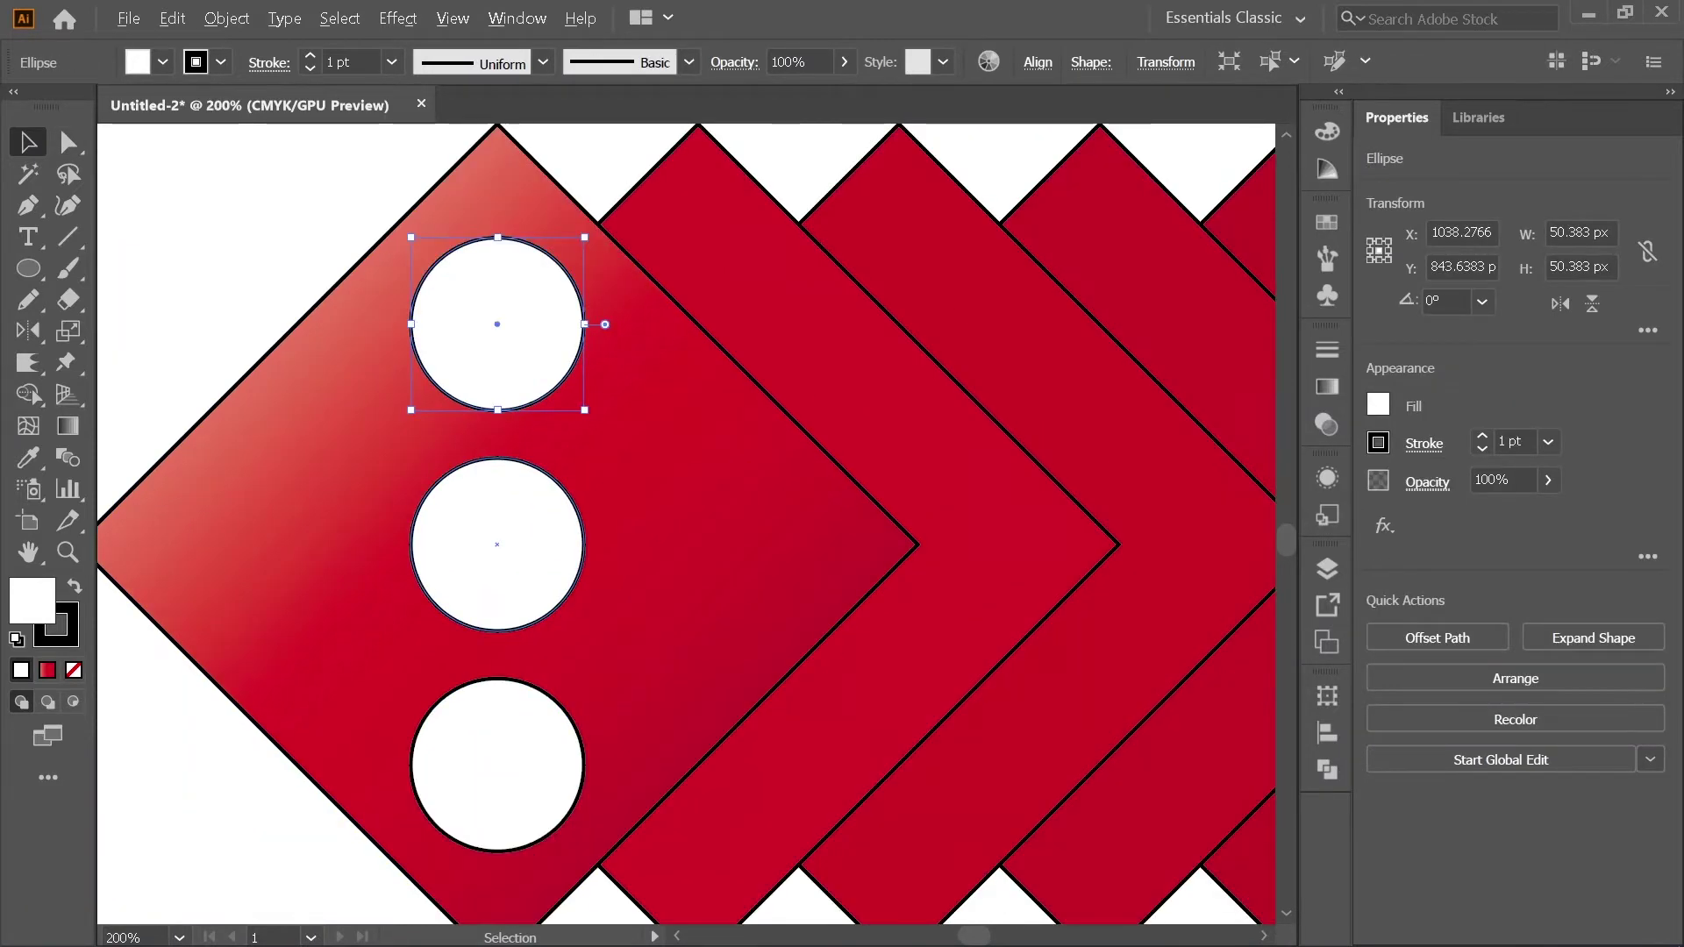
{"action": "key", "text": "ctrl+minus"}
{"action": "key", "text": "ctrl+shift+a"}
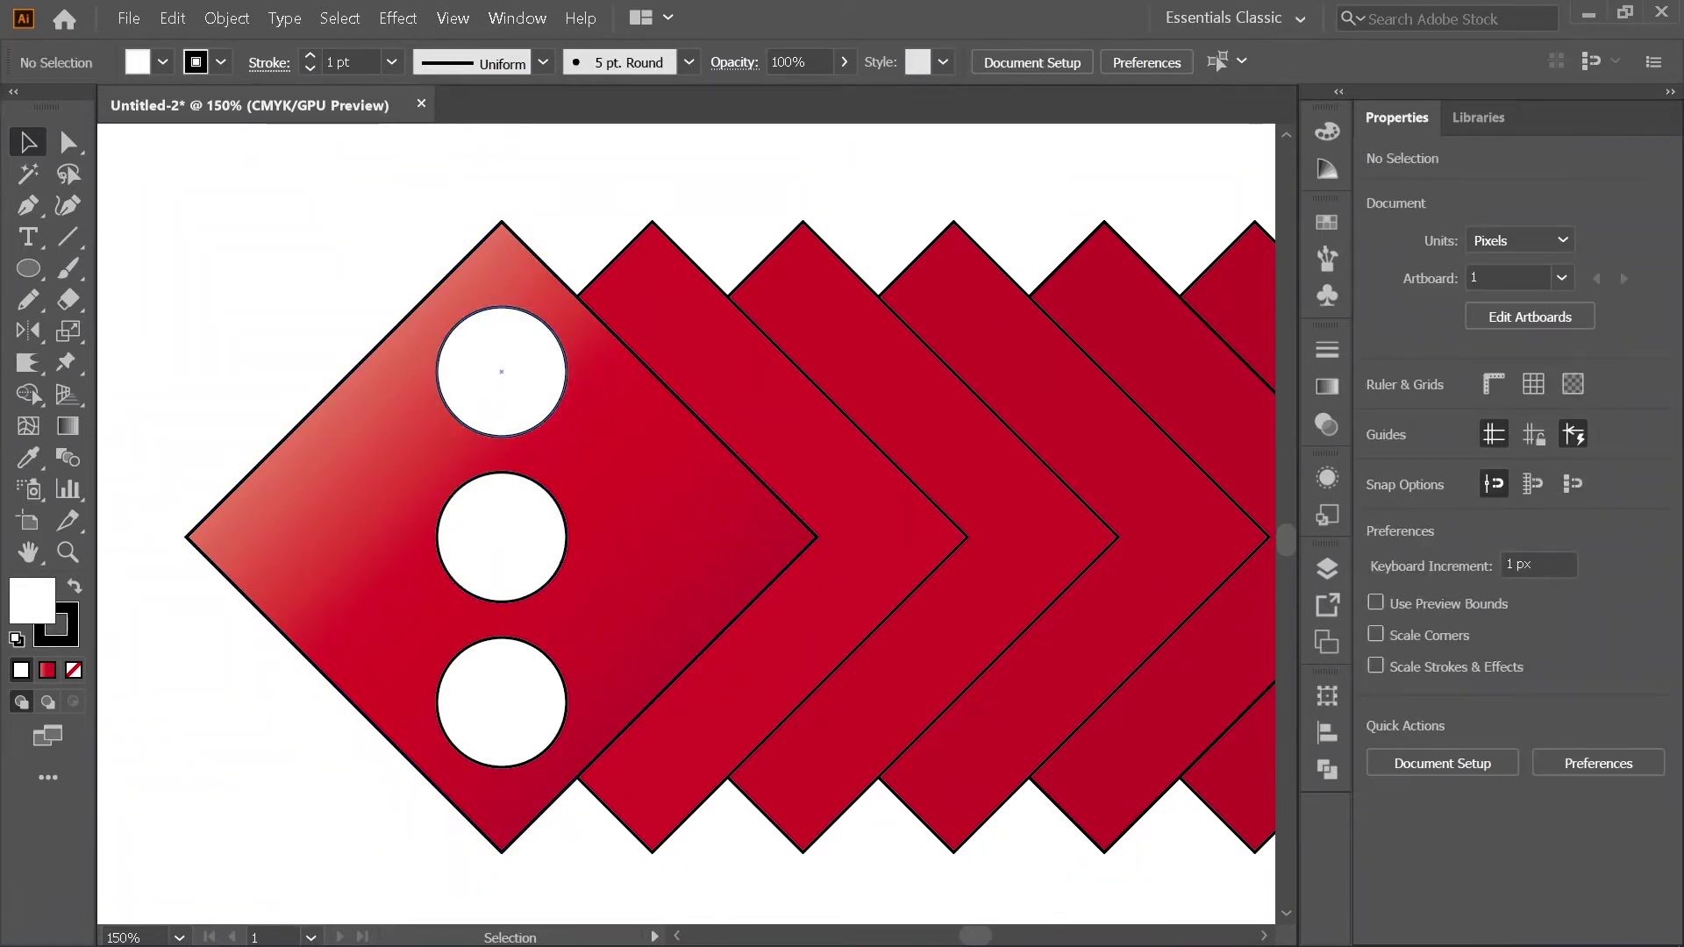
Step: Draw a circle about 24 px wide centred in the middle white circle and fill it with CMYK Blue
{"action": "key", "text": "l"}
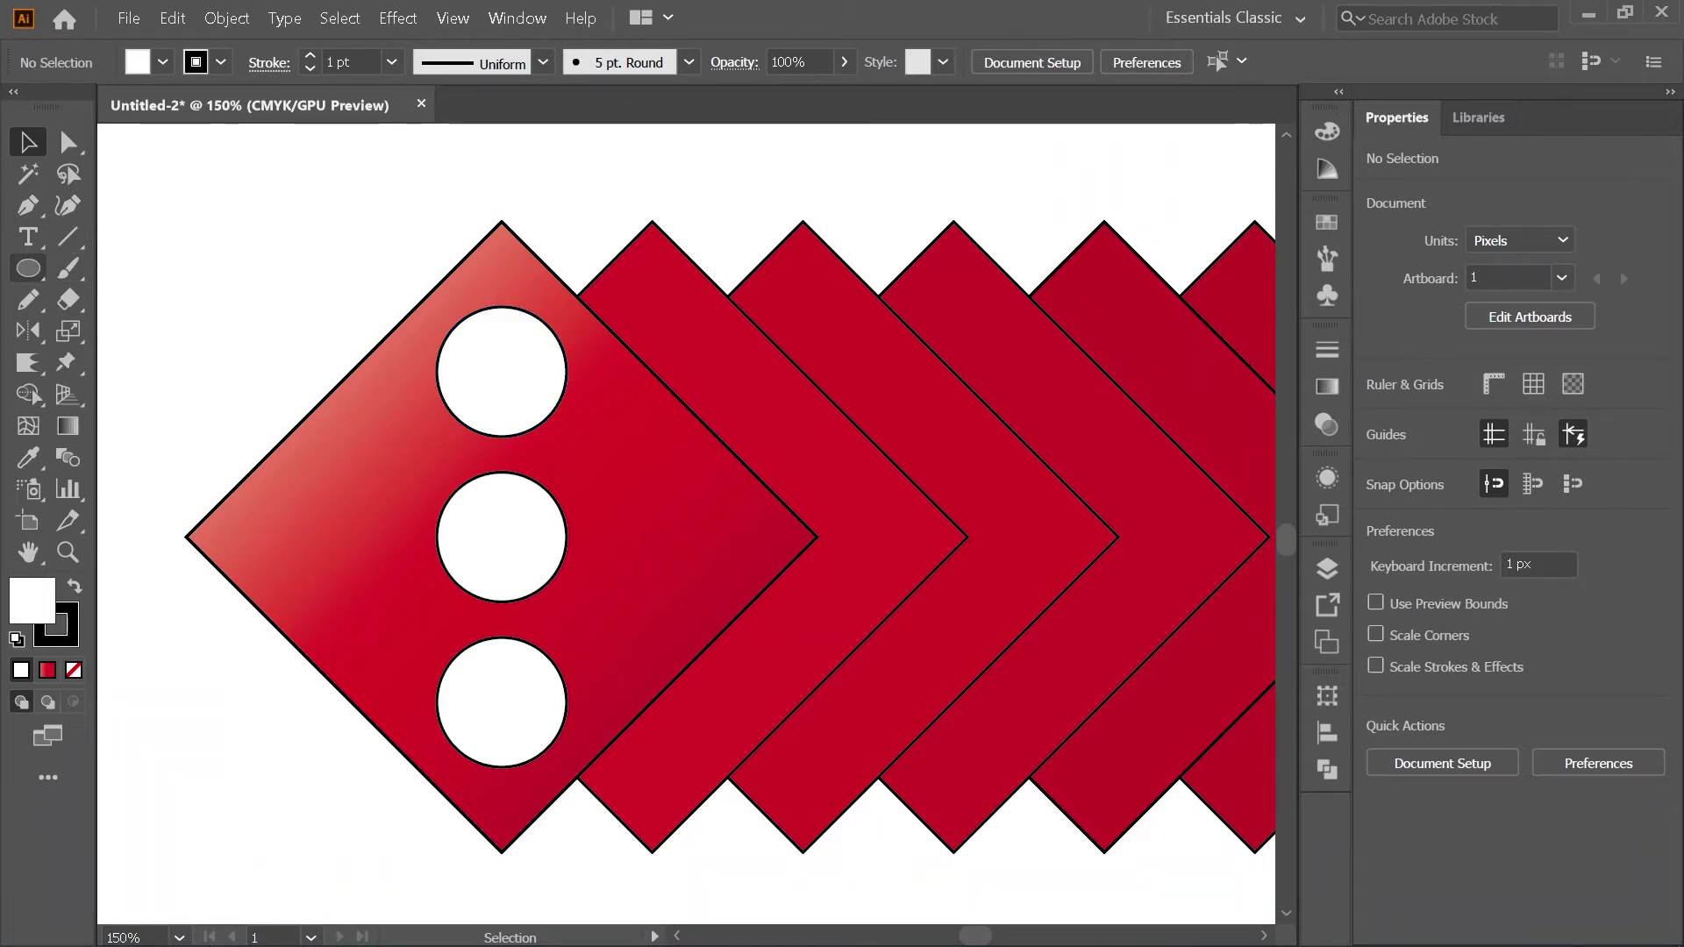
{"action": "left_click", "coordinate": [29, 268]}
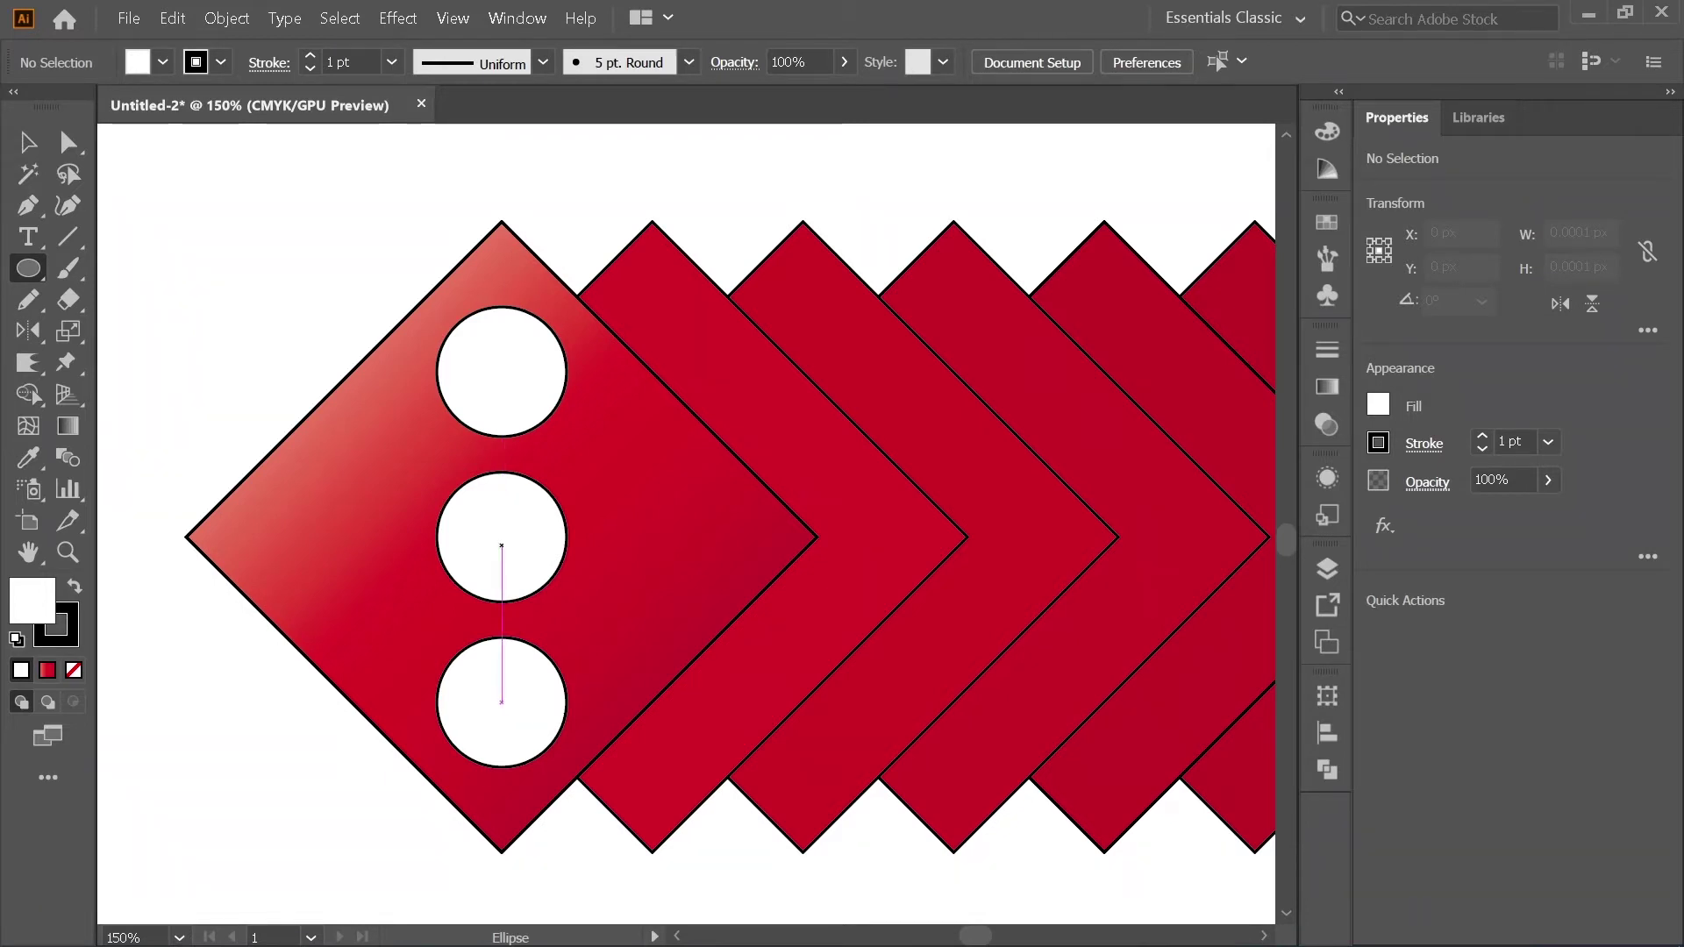
{"action": "left_click_drag", "start_coordinate": [501, 536], "coordinate": [533, 505]}
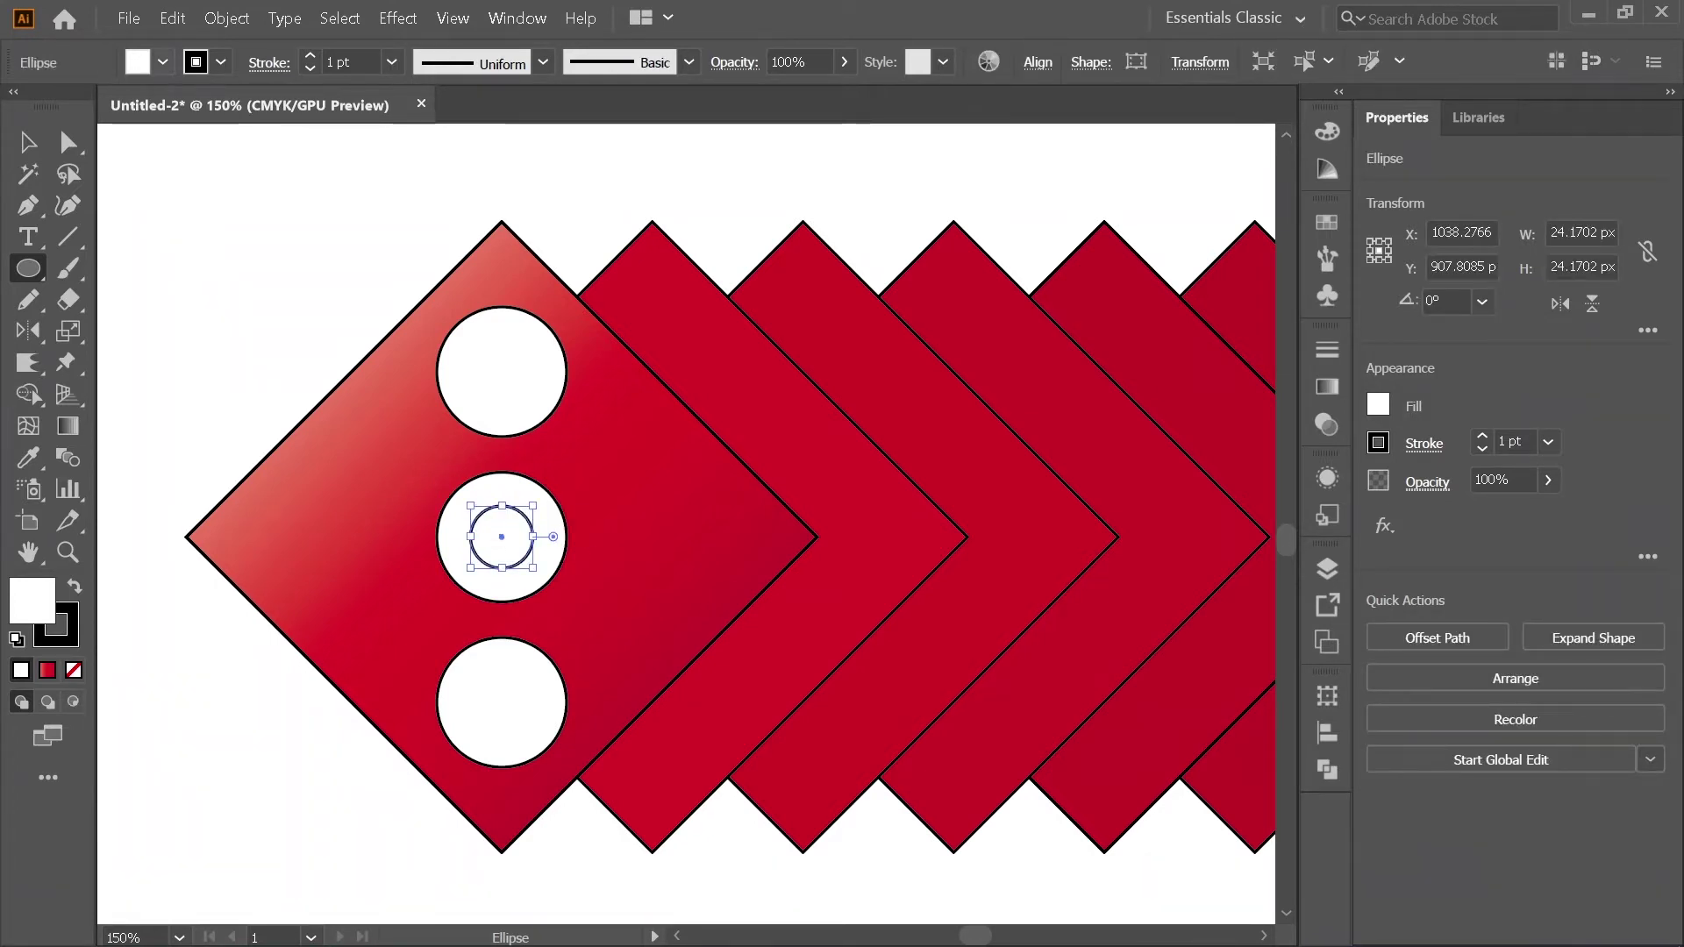
{"action": "left_click", "coordinate": [162, 61]}
{"action": "left_click", "coordinate": [164, 106]}
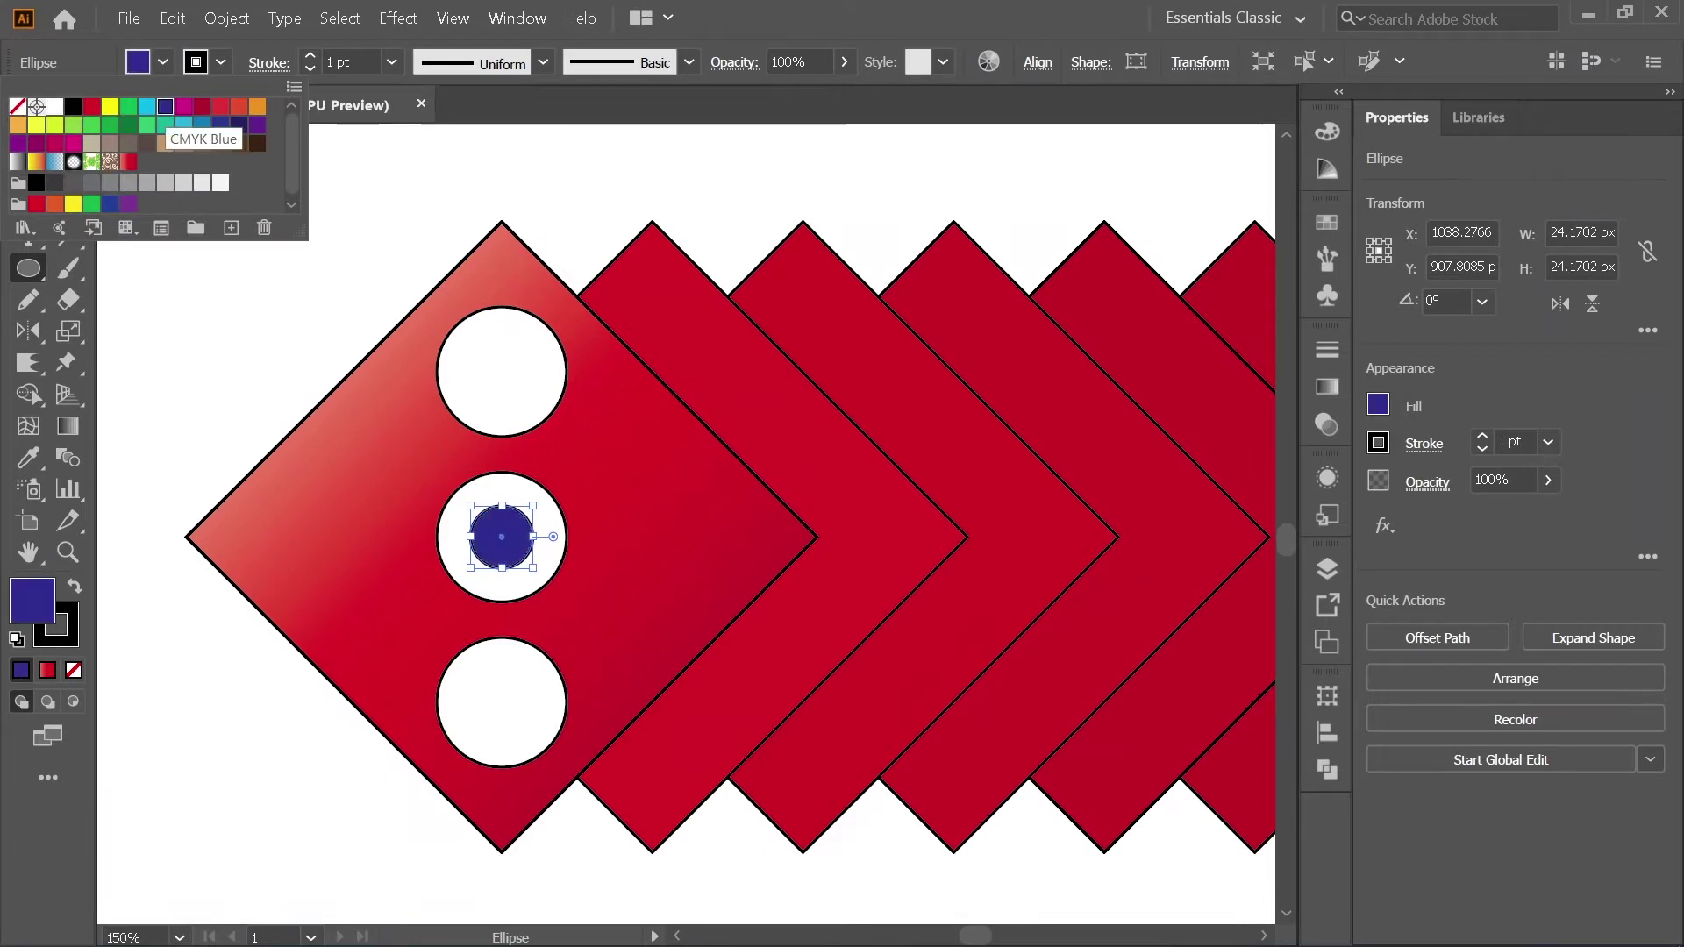
{"action": "key", "text": "Escape"}
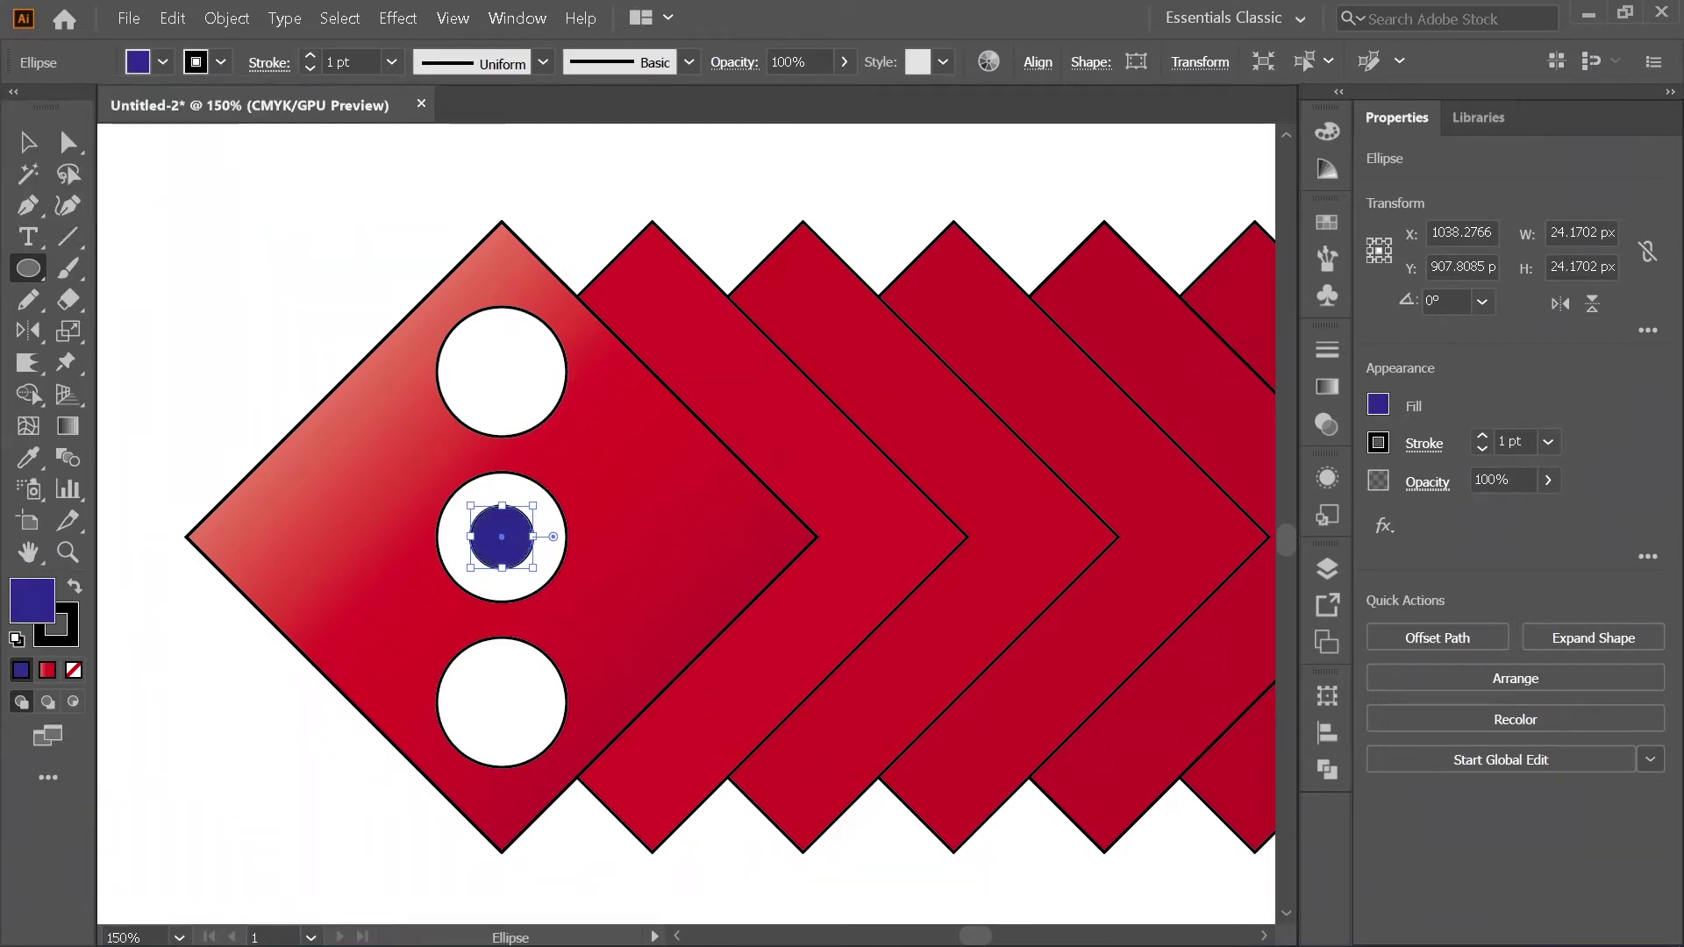
Step: Copy the blue pupil into the upper white circle, shrink it to about 13 px and place it near that circle's upper edge
{"action": "left_click", "coordinate": [27, 141]}
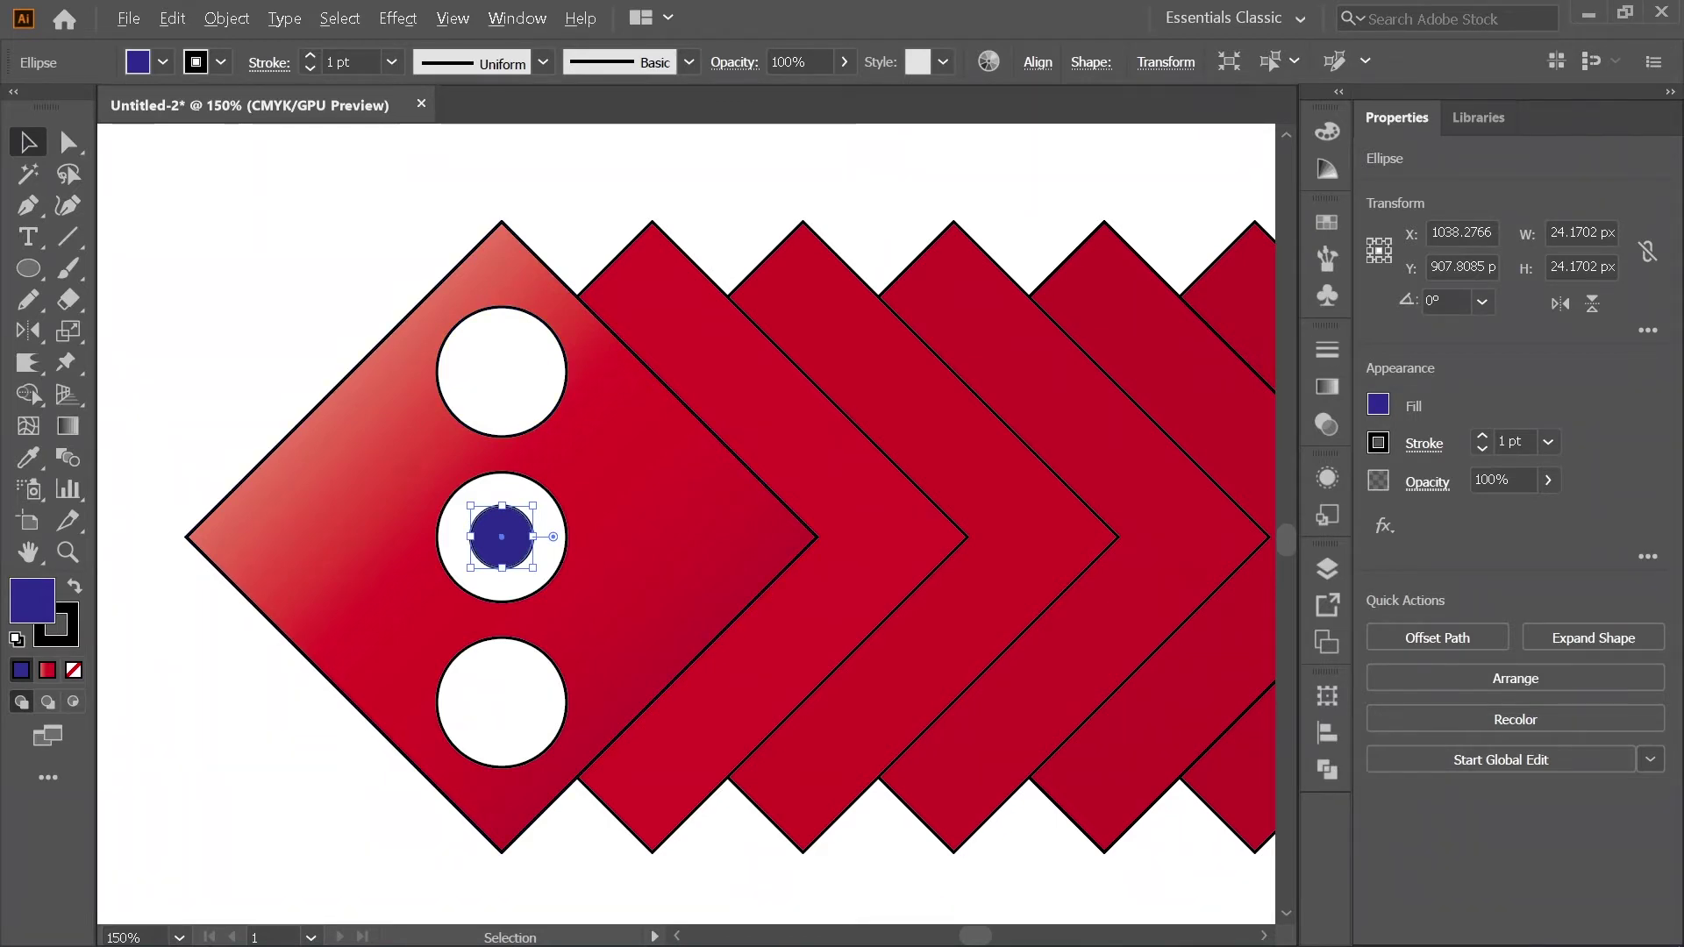
{"action": "left_click_drag", "start_coordinate": [502, 536], "coordinate": [501, 372]}
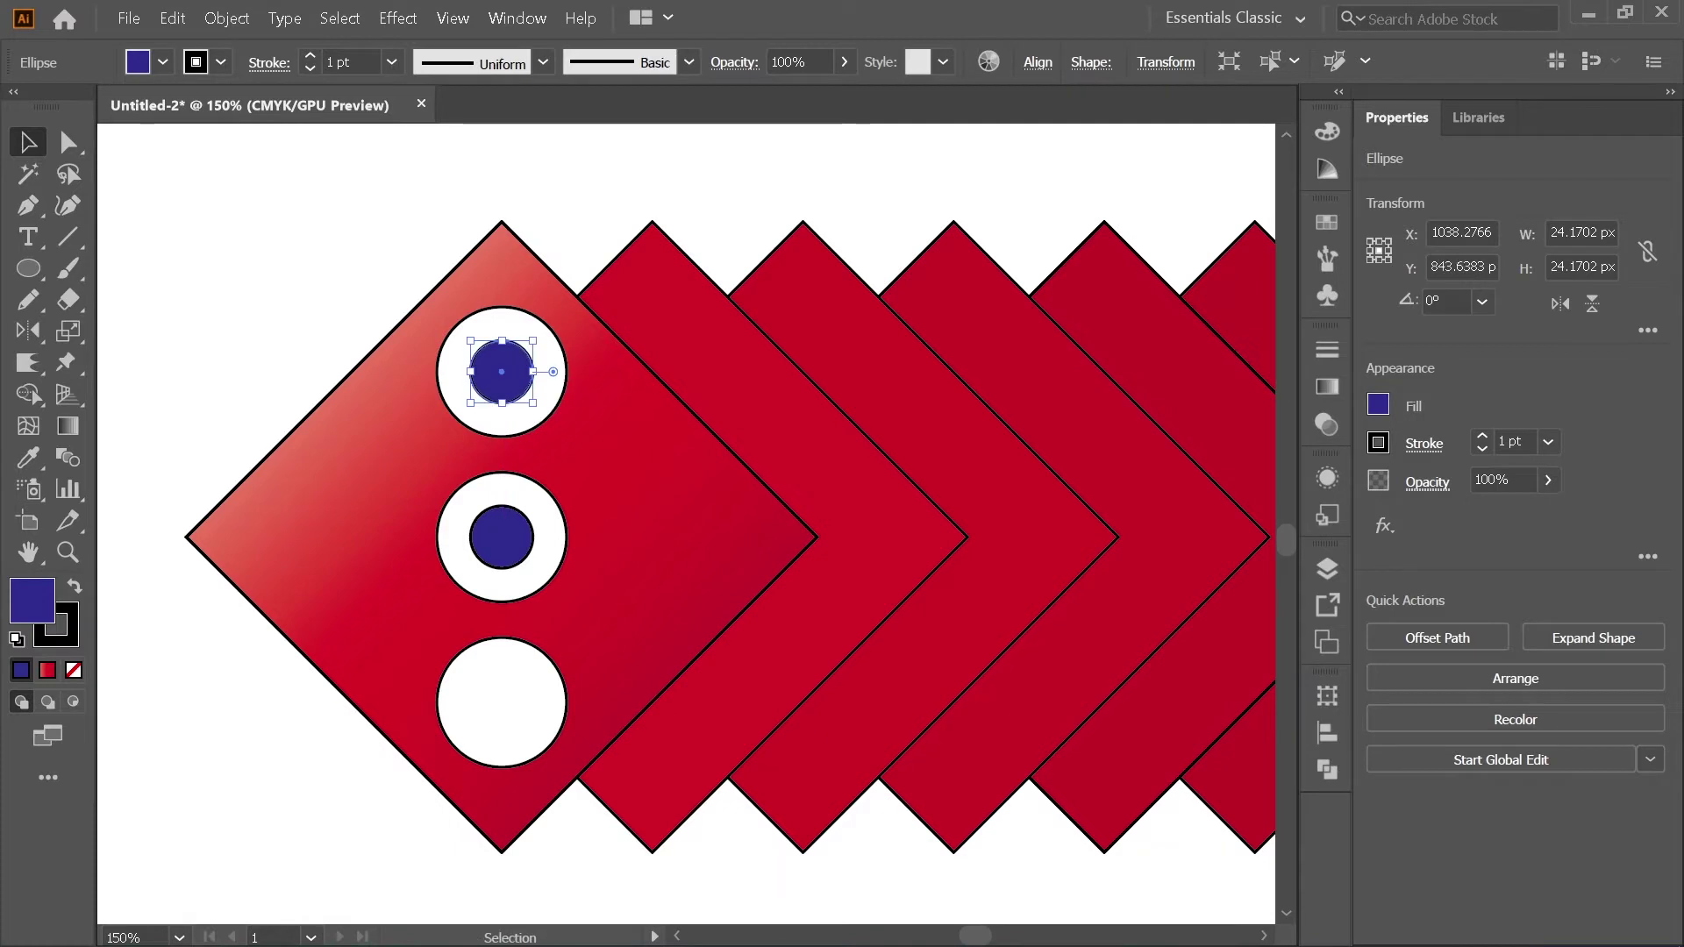
{"action": "key", "text": "ctrl+plus"}
{"action": "key", "text": "ctrl+plus"}
{"action": "mouse_move", "coordinate": [547, 333]}
{"action": "left_mouse_down"}
{"action": "mouse_move", "coordinate": [520, 362]}
{"action": "mouse_move", "coordinate": [531, 312]}
{"action": "mouse_move", "coordinate": [517, 336]}
{"action": "left_mouse_up"}
{"action": "scroll", "coordinate": [527, 327], "scroll_direction": "down", "scroll_amount": 3}
{"action": "scroll", "coordinate": [565, 361], "scroll_direction": "up", "scroll_amount": 1}
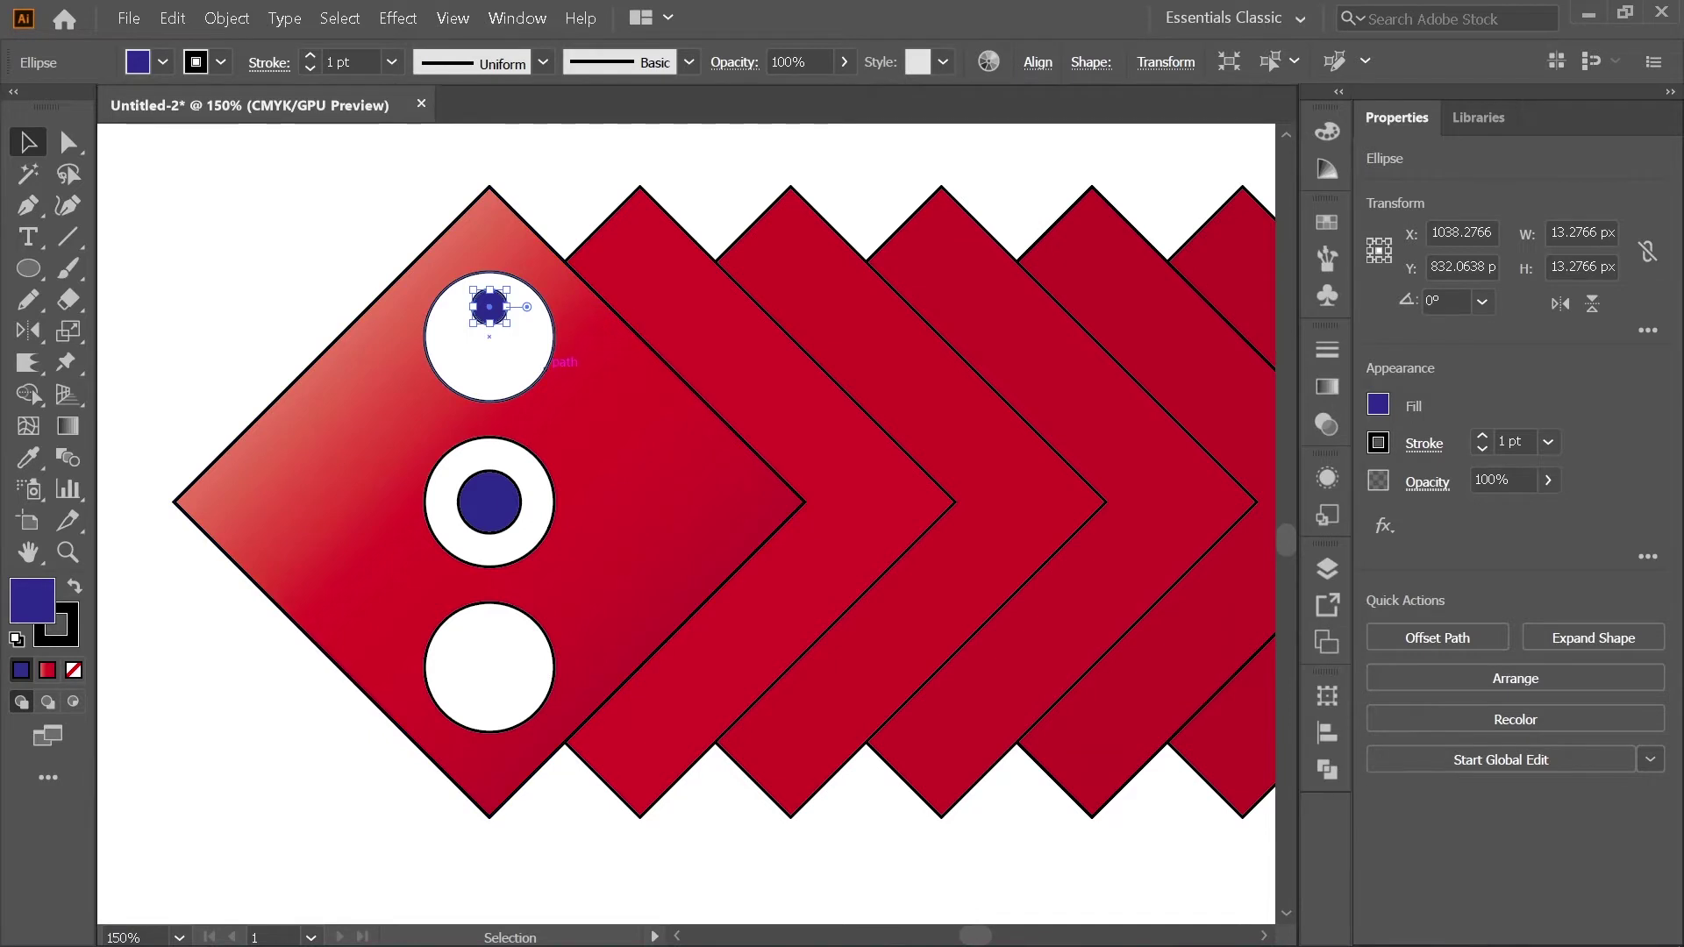
Step: Reflect a copy of the small blue pupil across the diamond's centre into the lowest white circle
{"action": "key", "text": "ctrl+equal"}
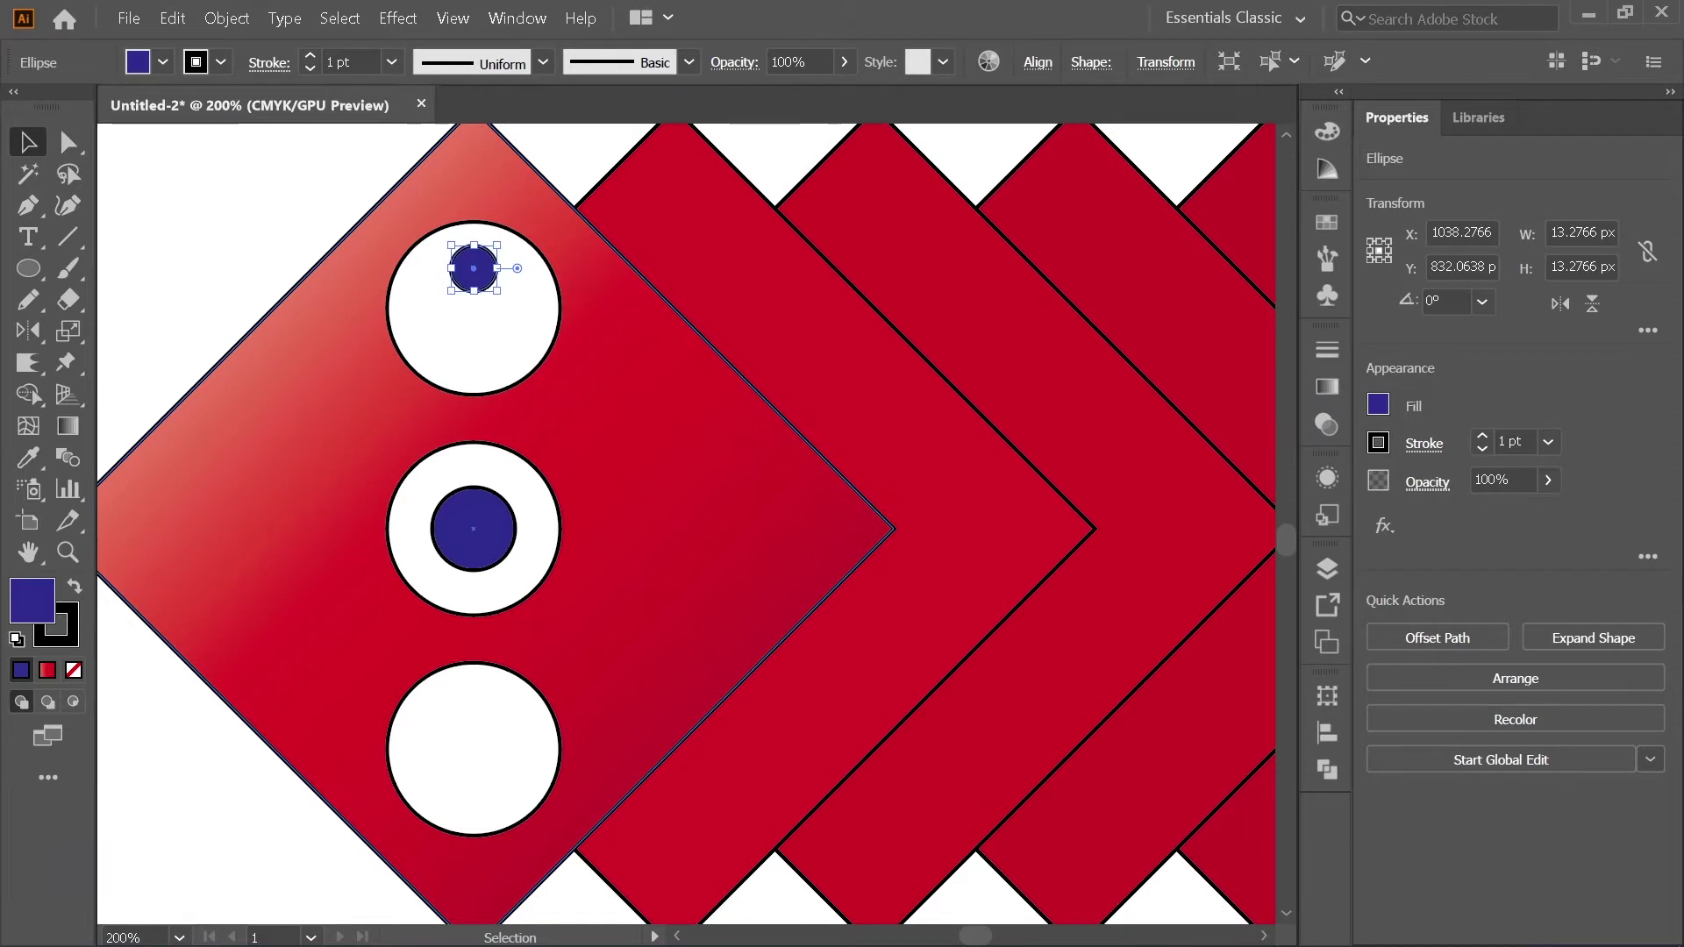
{"action": "key", "text": "o"}
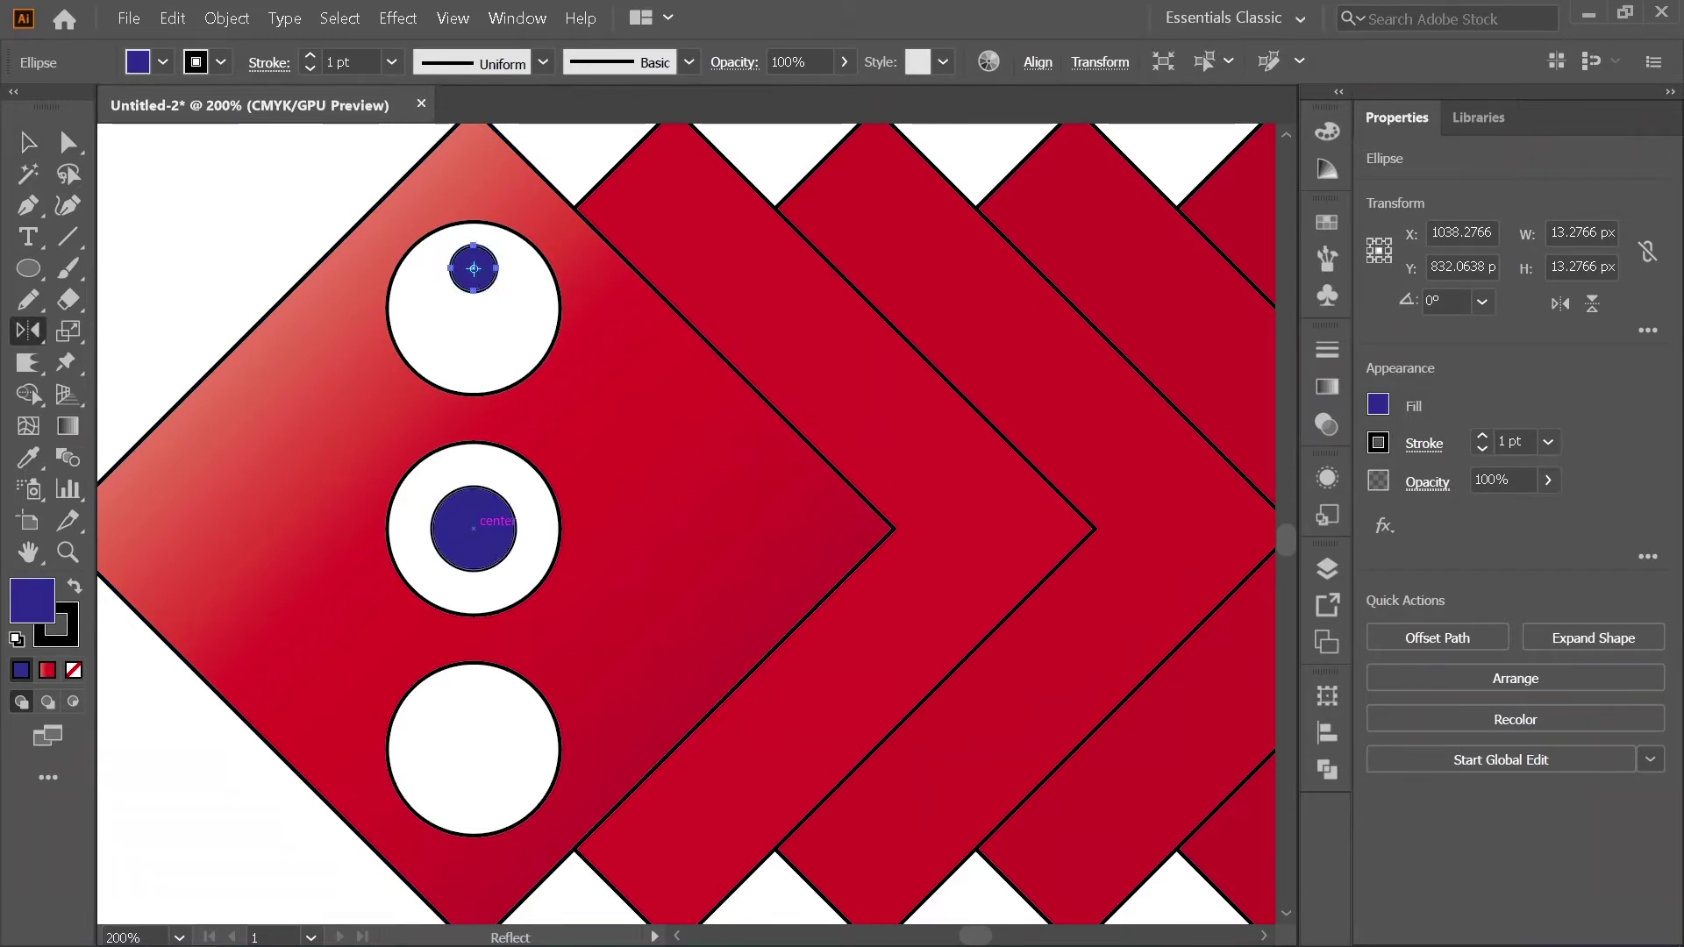
{"action": "left_click", "coordinate": [474, 529]}
{"action": "left_click_drag", "start_coordinate": [497, 268], "coordinate": [512, 546]}
{"action": "key", "text": "v"}
{"action": "key", "text": "ctrl+minus"}
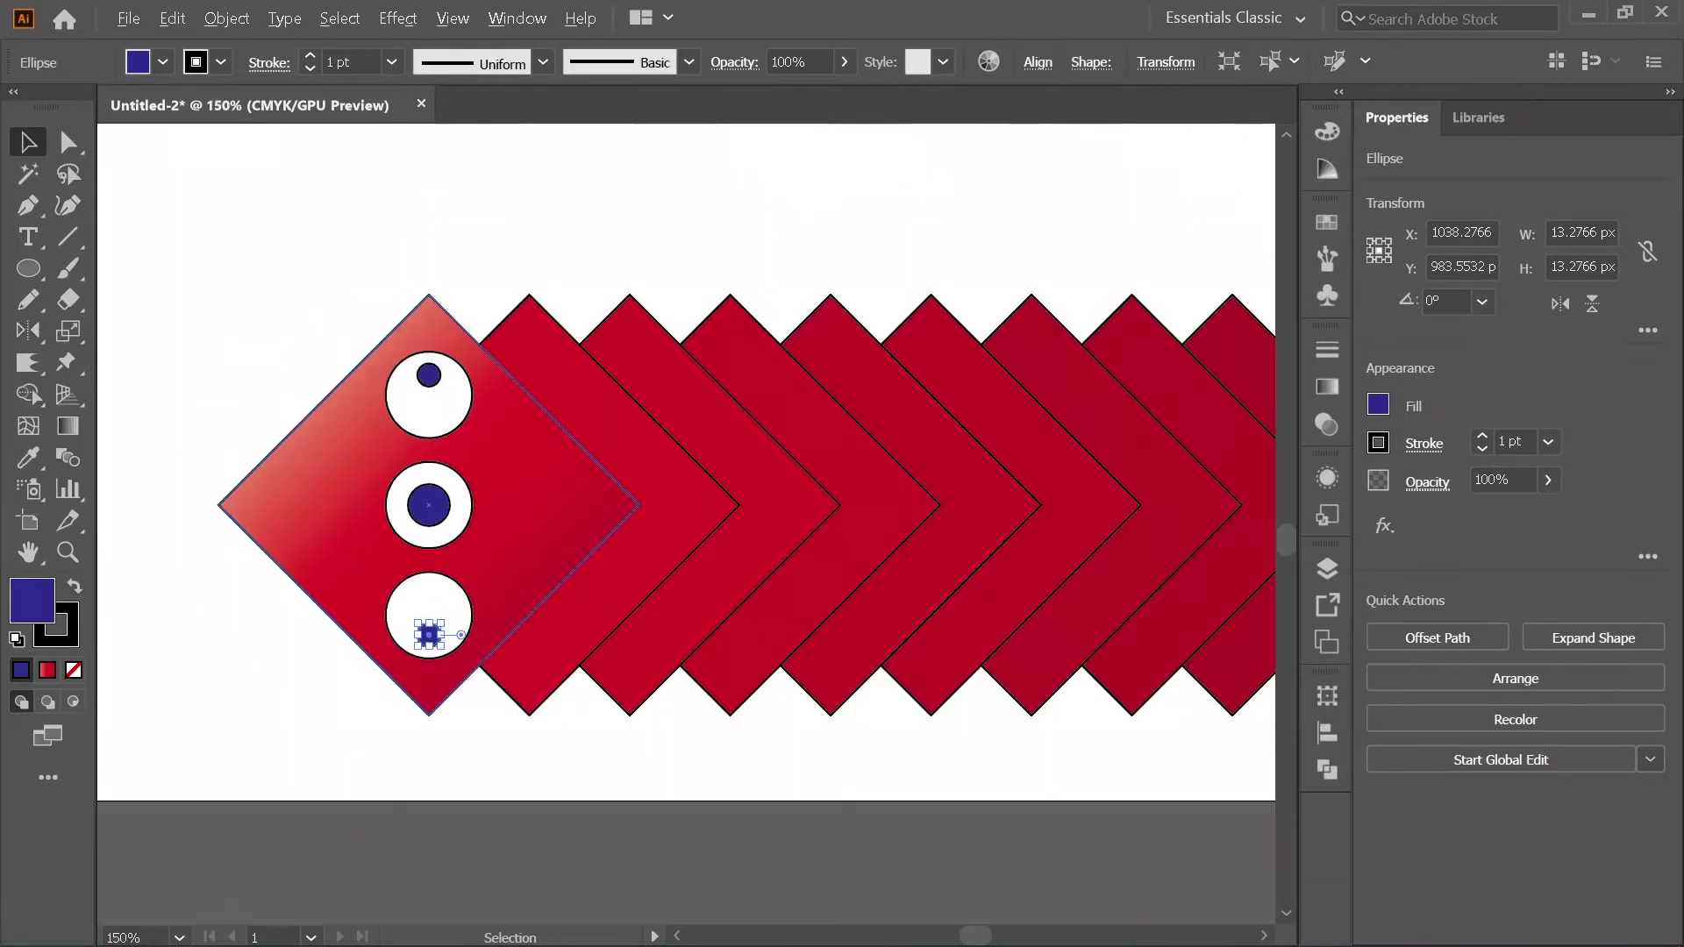
{"action": "key", "text": "ctrl+shift+a"}
{"action": "scroll", "coordinate": [476, 512], "scroll_direction": "up", "scroll_amount": 2}
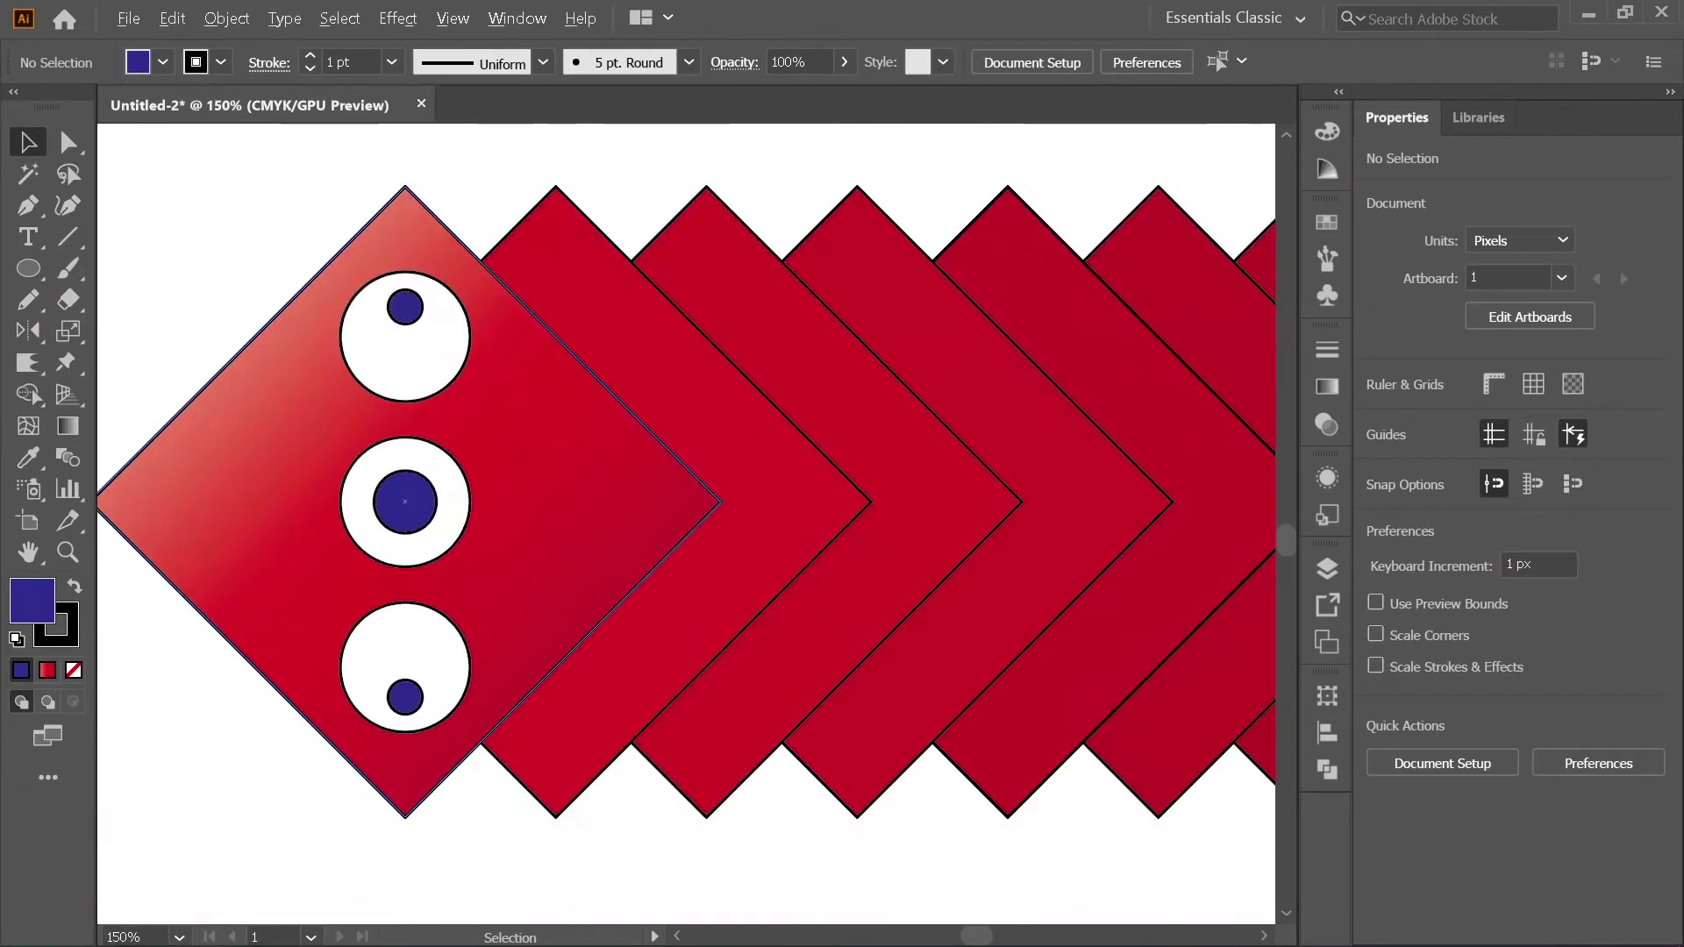
Step: Move the large blue pupil horizontally toward the left edge of the middle white circle
{"action": "left_click", "coordinate": [404, 502]}
{"action": "left_click_drag", "start_coordinate": [404, 501], "coordinate": [384, 502]}
{"action": "key", "text": "ctrl+shift+a"}
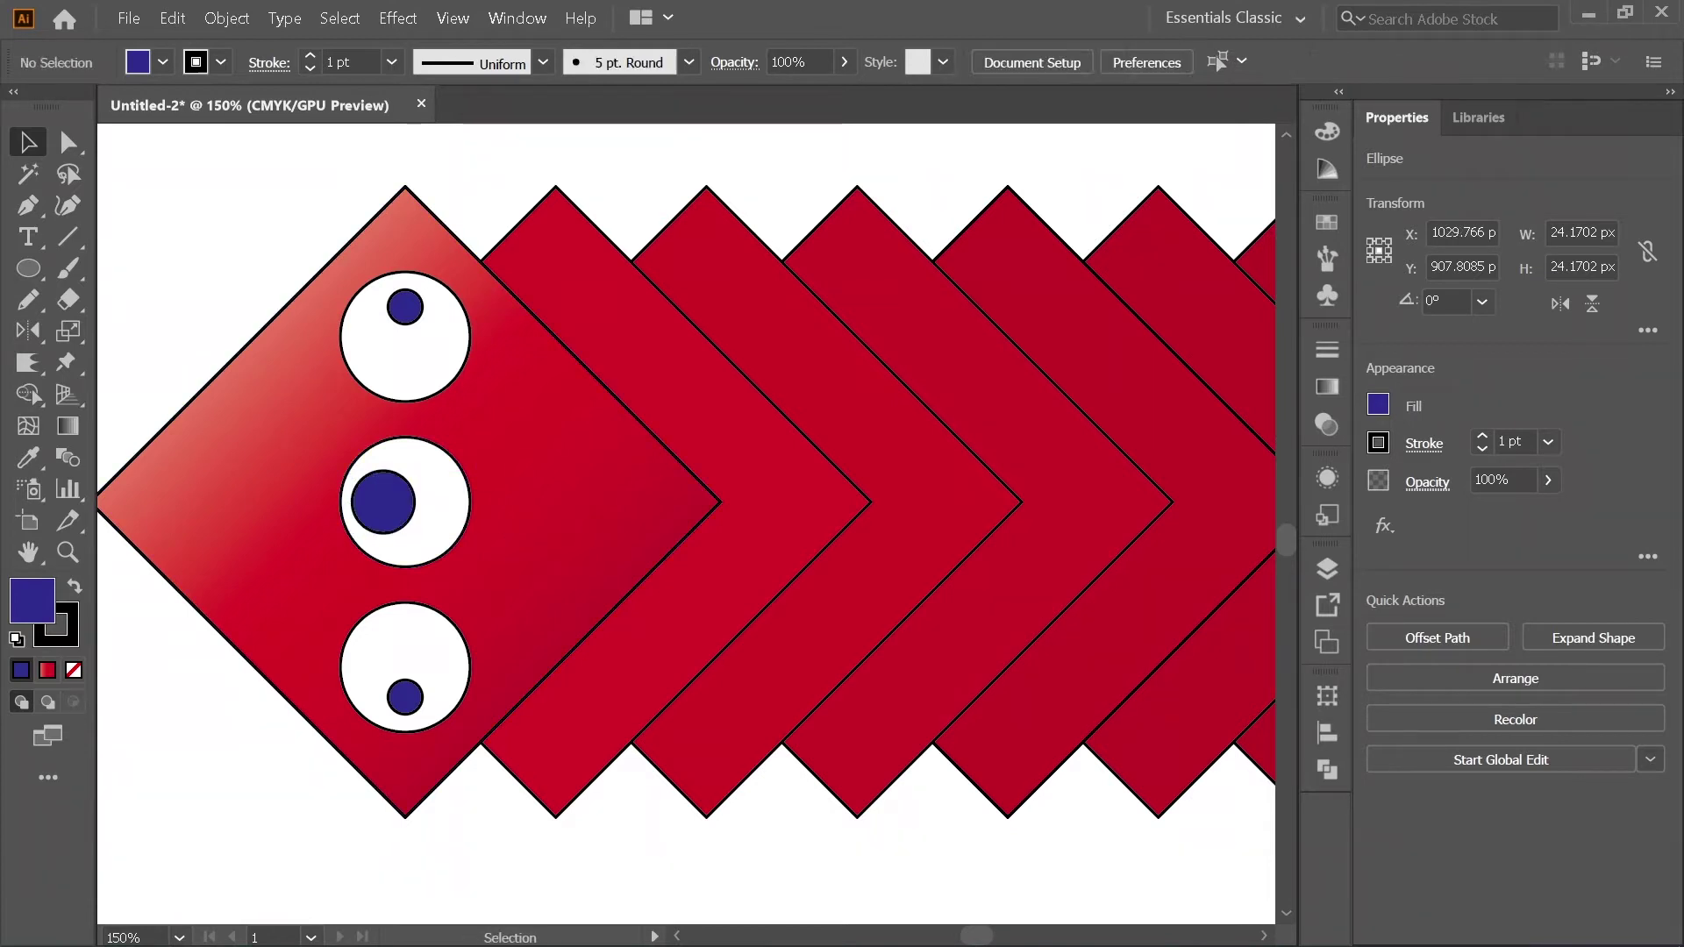
Step: Duplicate the three white circles together horizontally to the right, centring the copies on the second diamond
{"action": "key", "text": "ctrl+minus"}
{"action": "key", "text": "ctrl+plus"}
{"action": "left_click", "coordinate": [430, 386]}
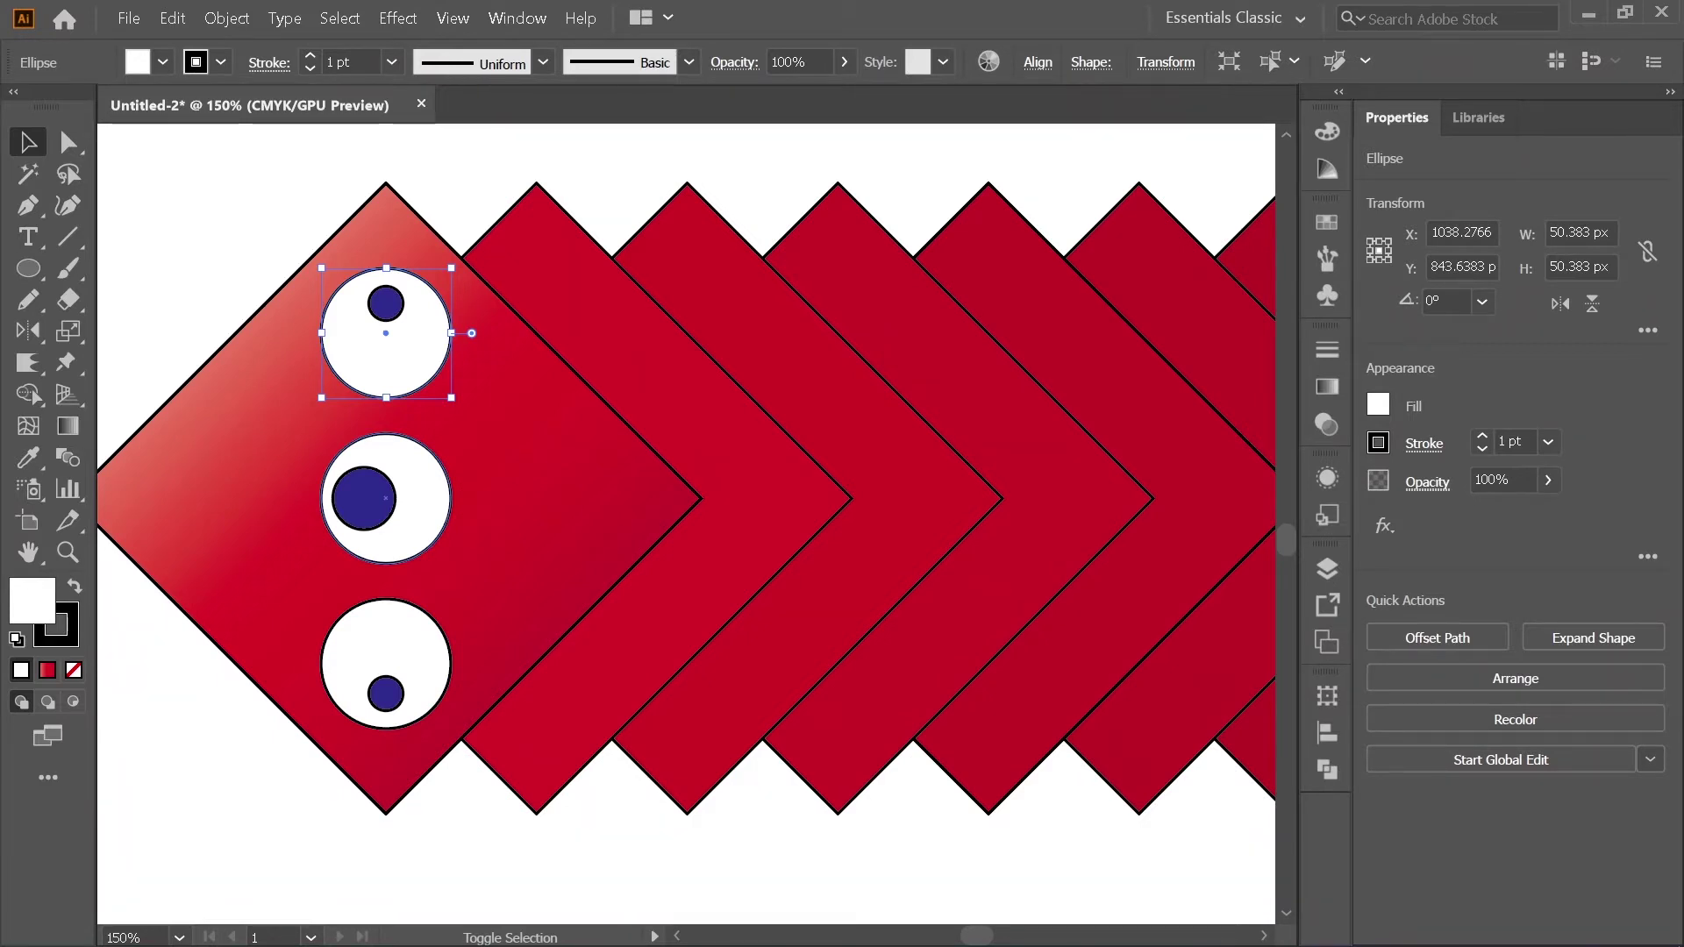
{"action": "left_click", "coordinate": [425, 499], "text": "shift"}
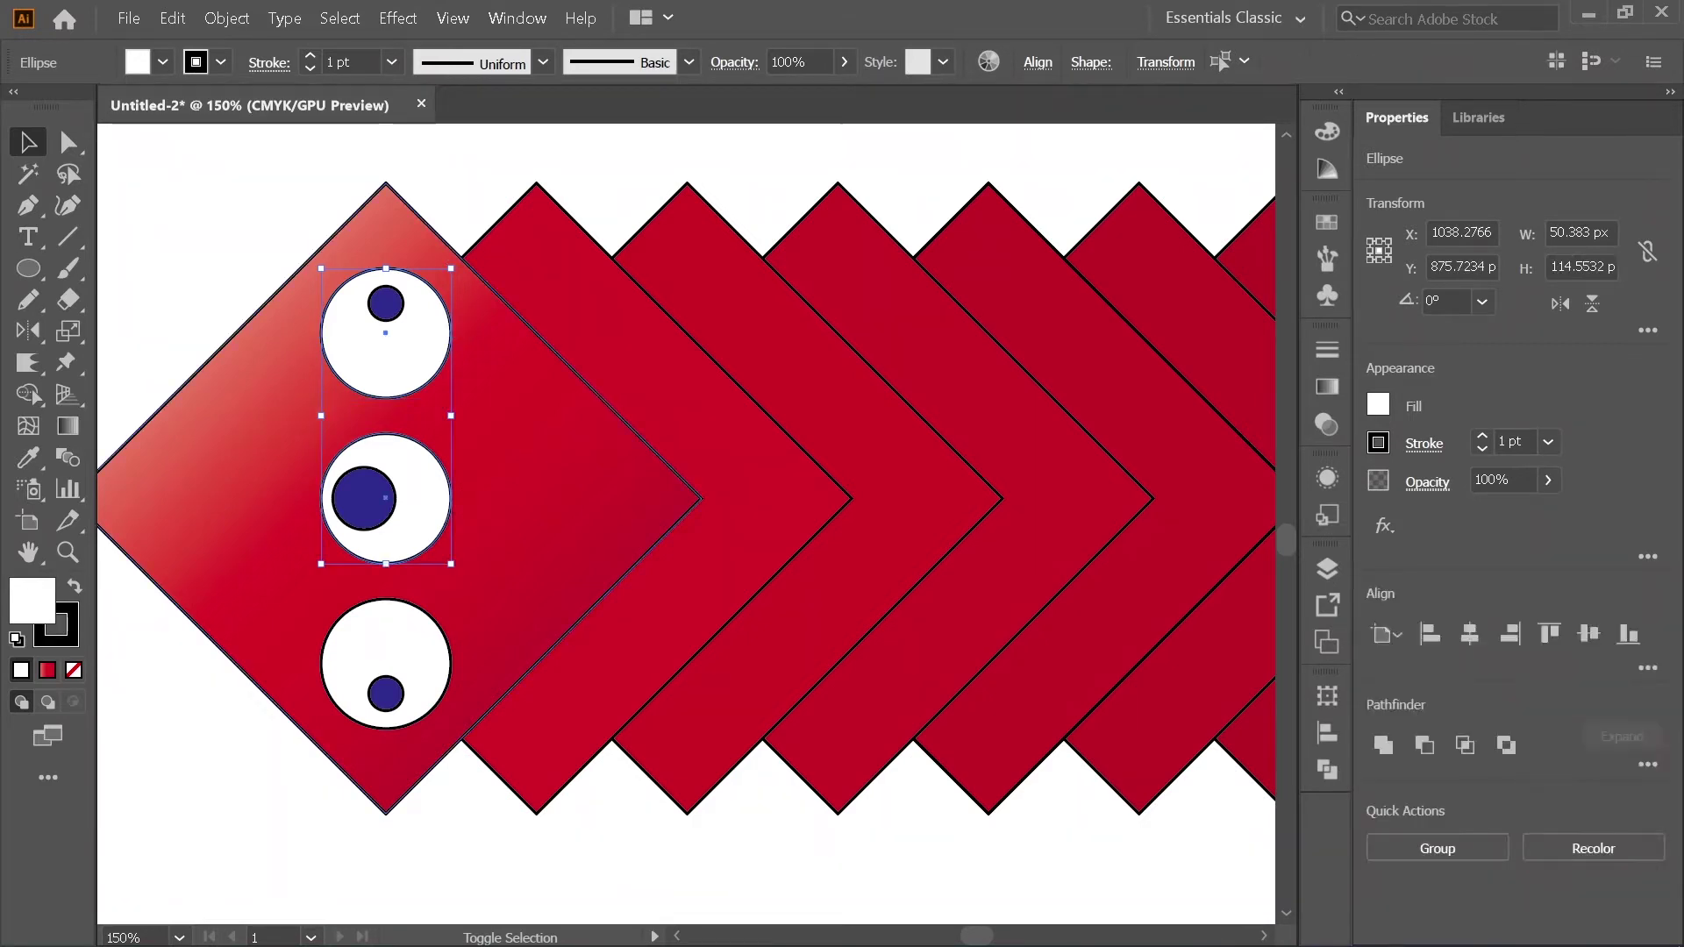
{"action": "left_click", "coordinate": [421, 658], "text": "shift"}
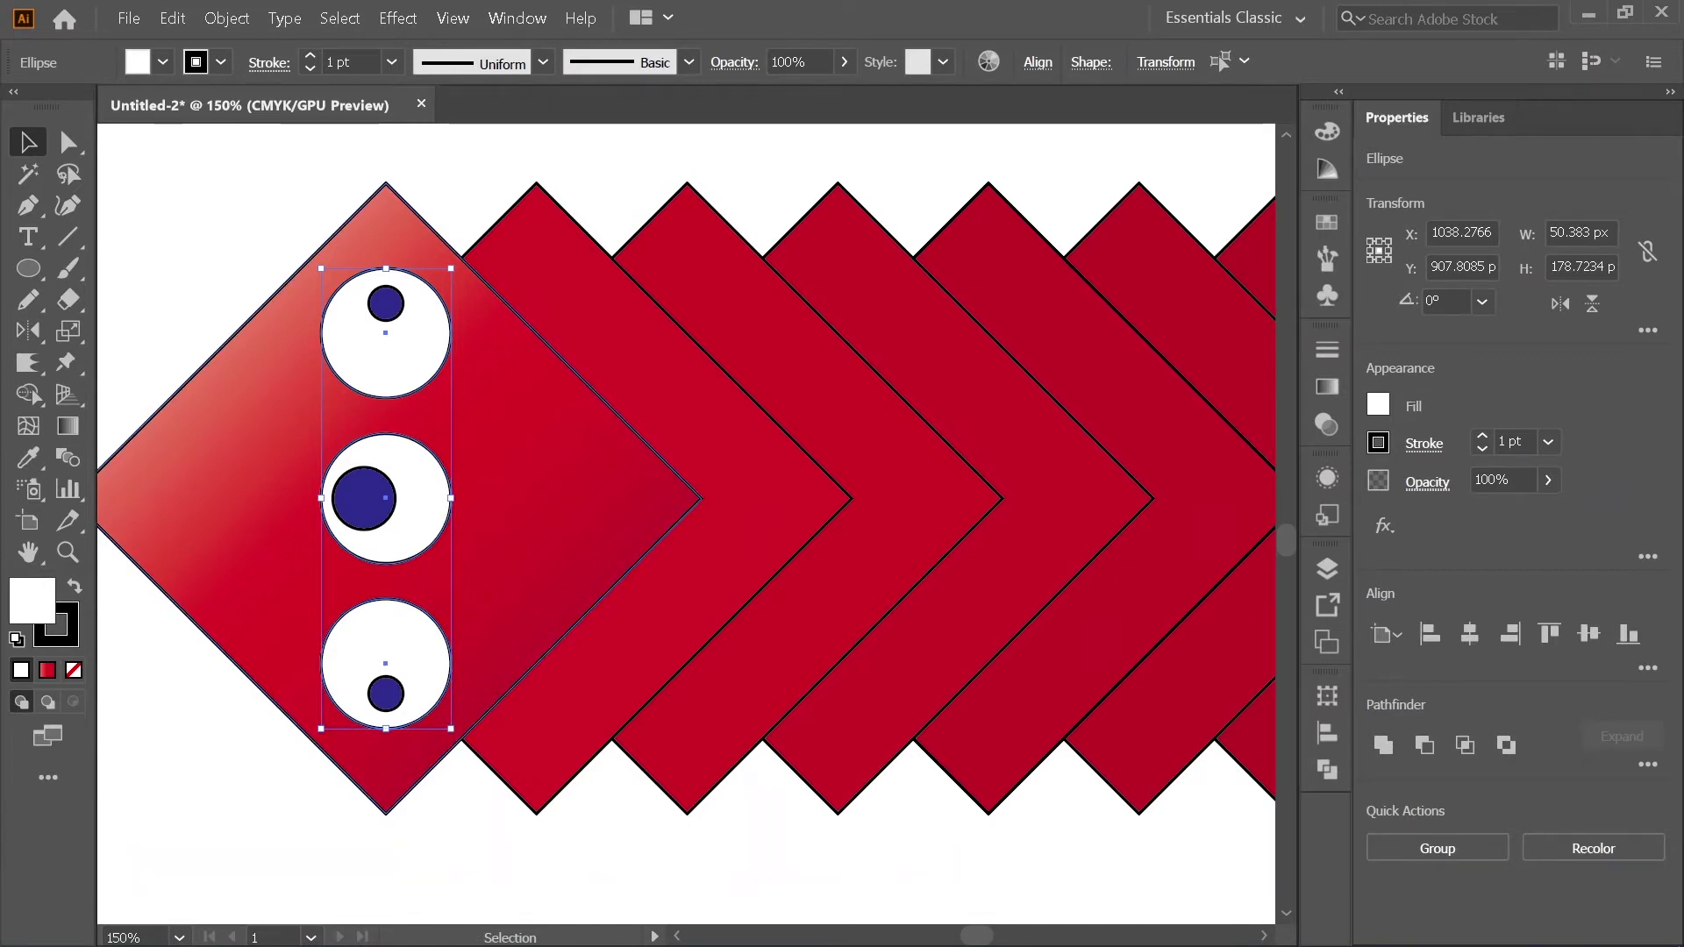
{"action": "key", "text": "a"}
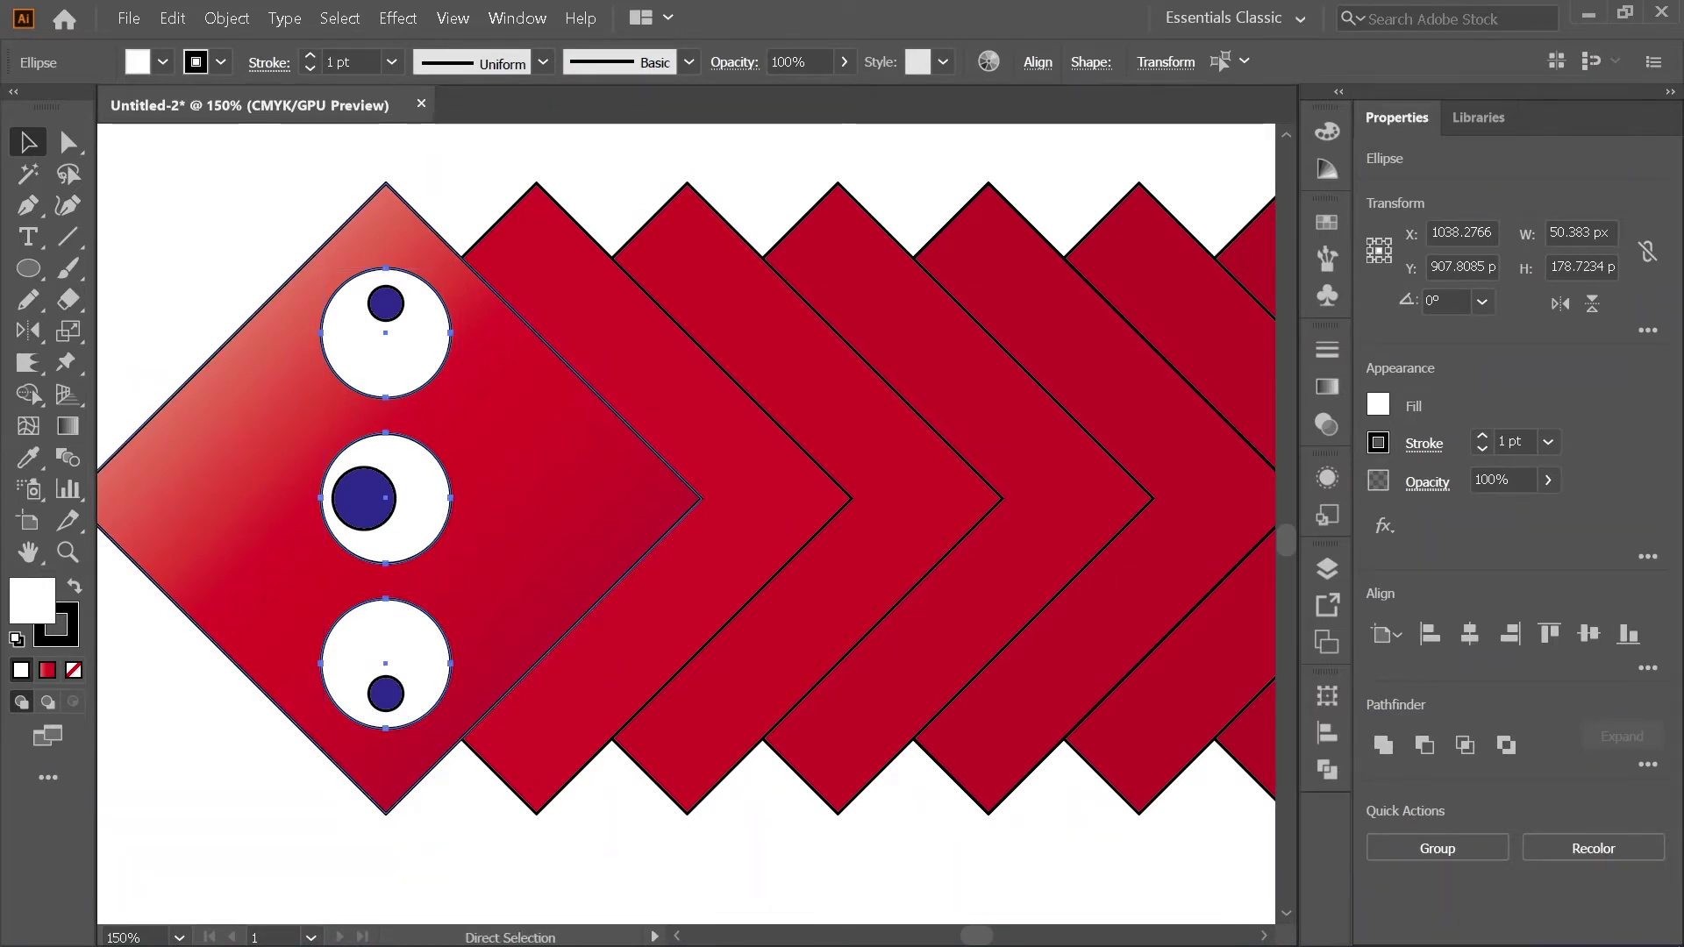
{"action": "key", "text": "v"}
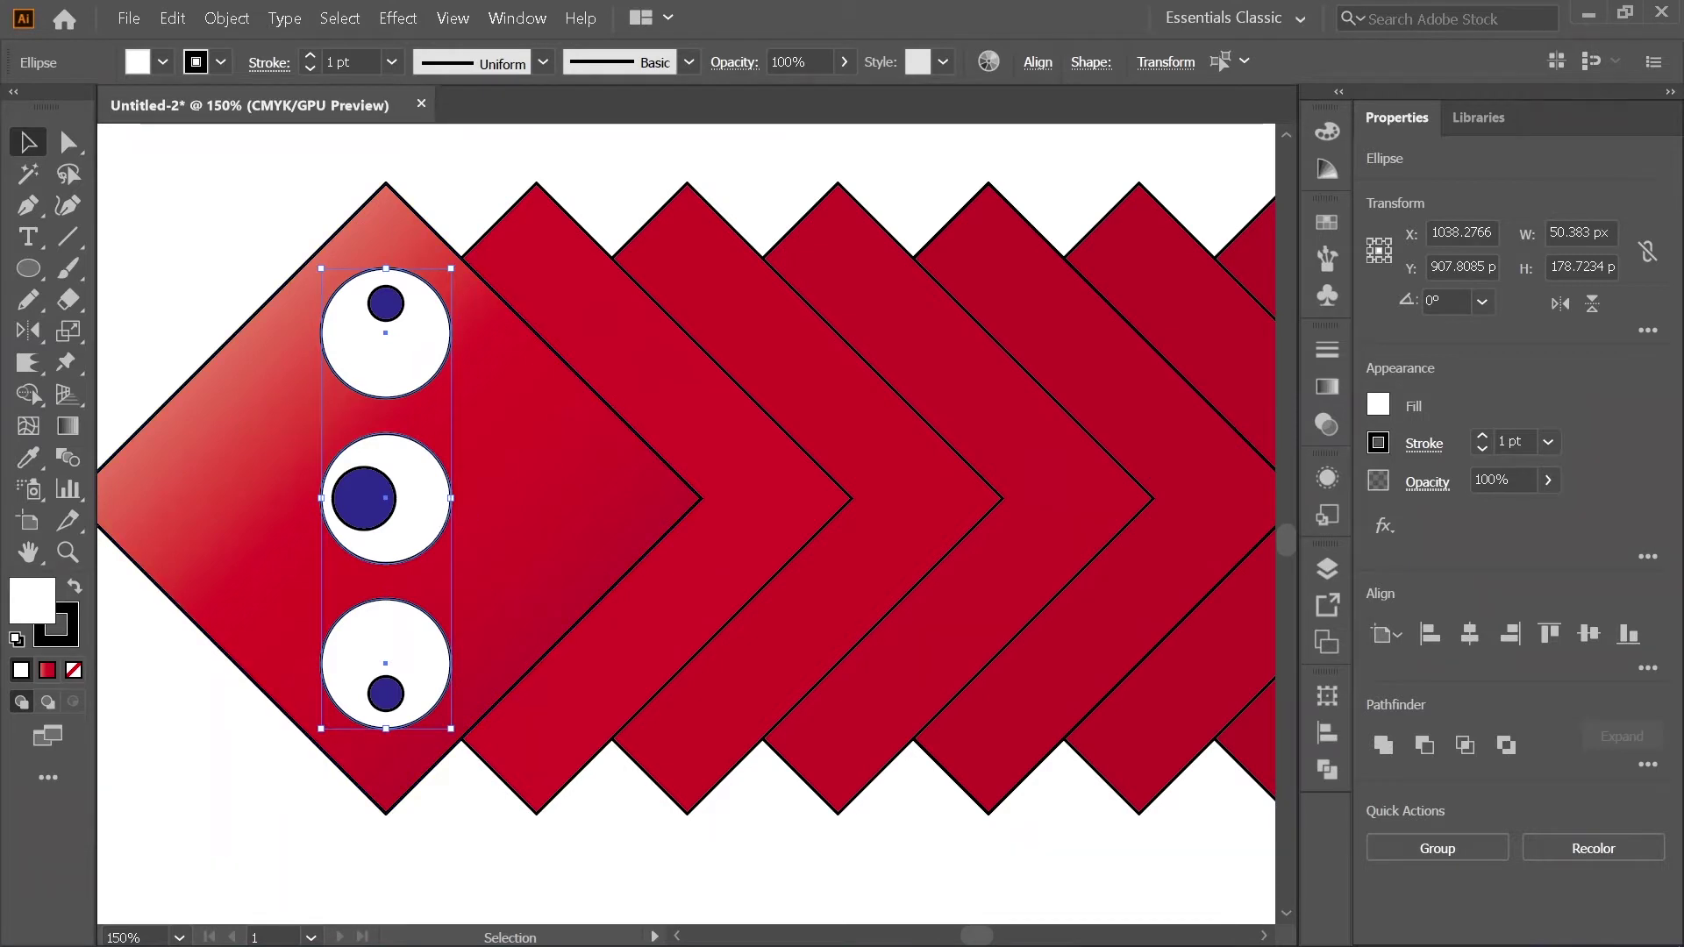
{"action": "left_click_drag", "start_coordinate": [386, 498], "coordinate": [536, 498]}
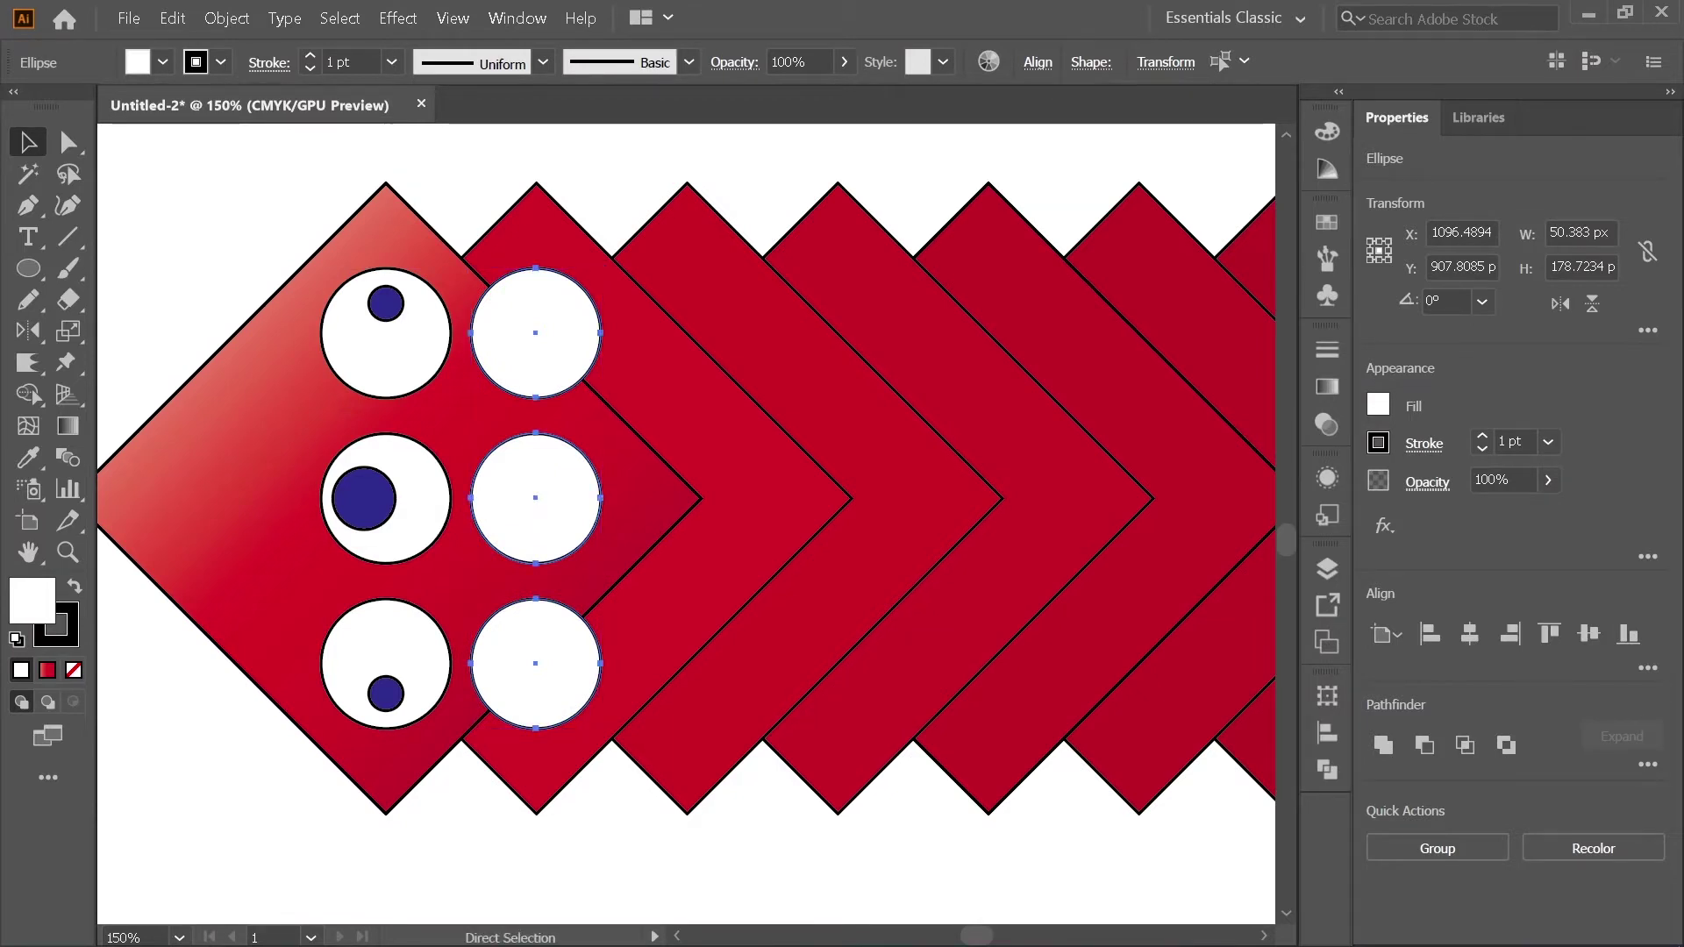
{"action": "key", "text": "ctrl+g"}
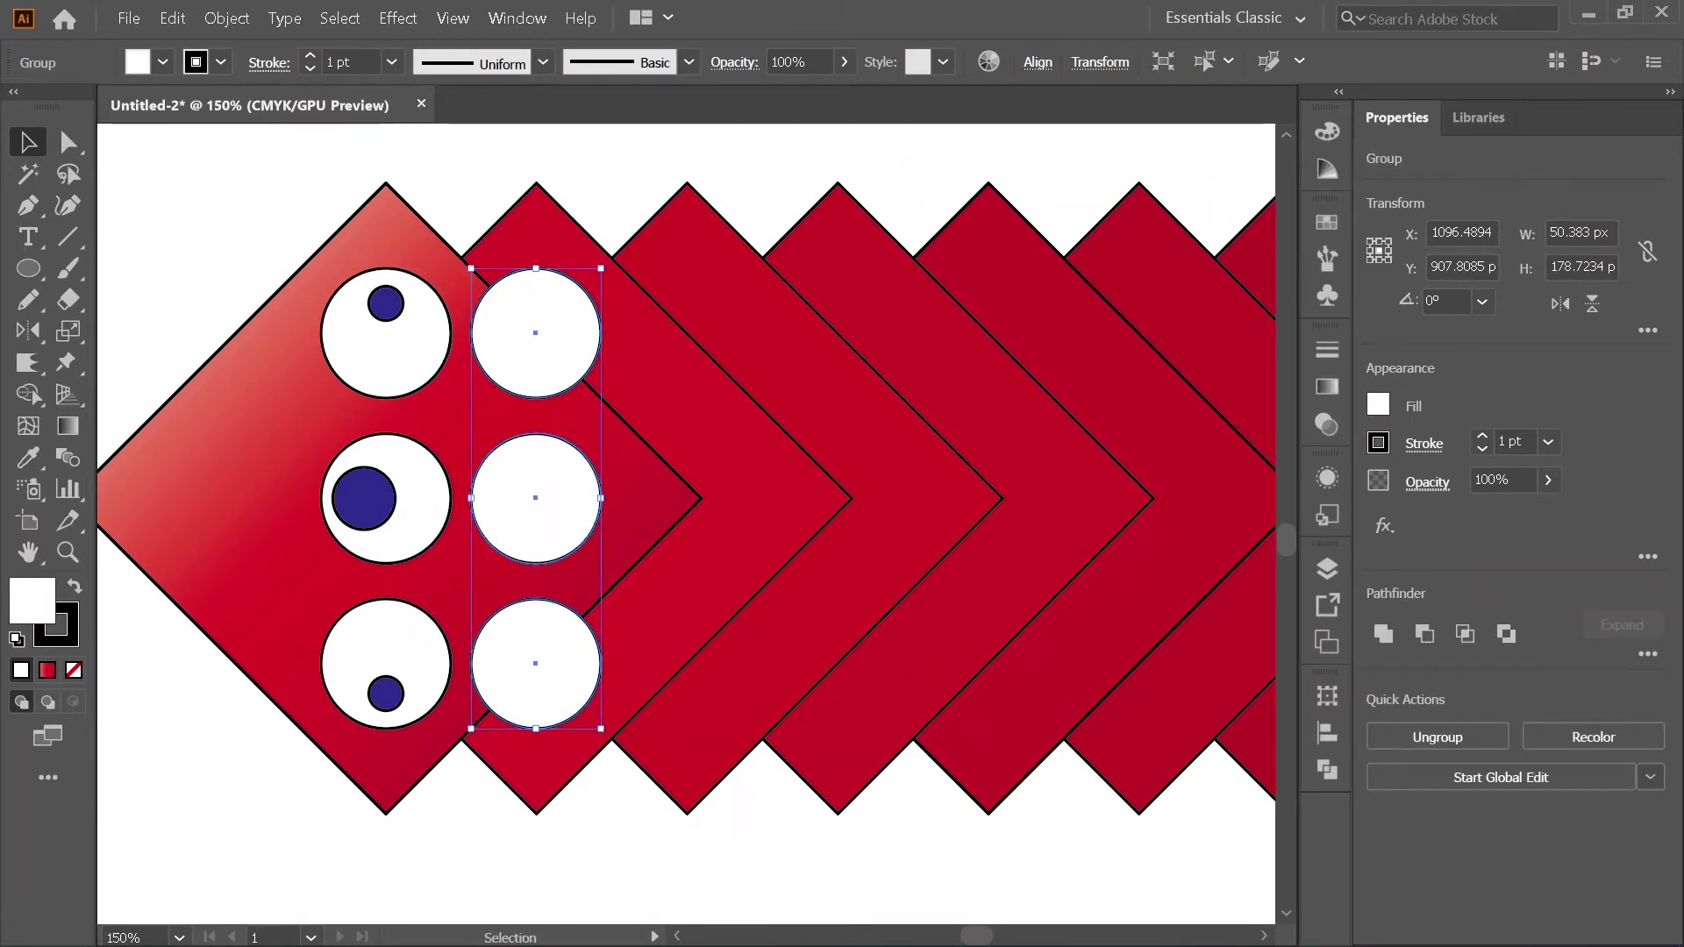
{"action": "key", "text": "a"}
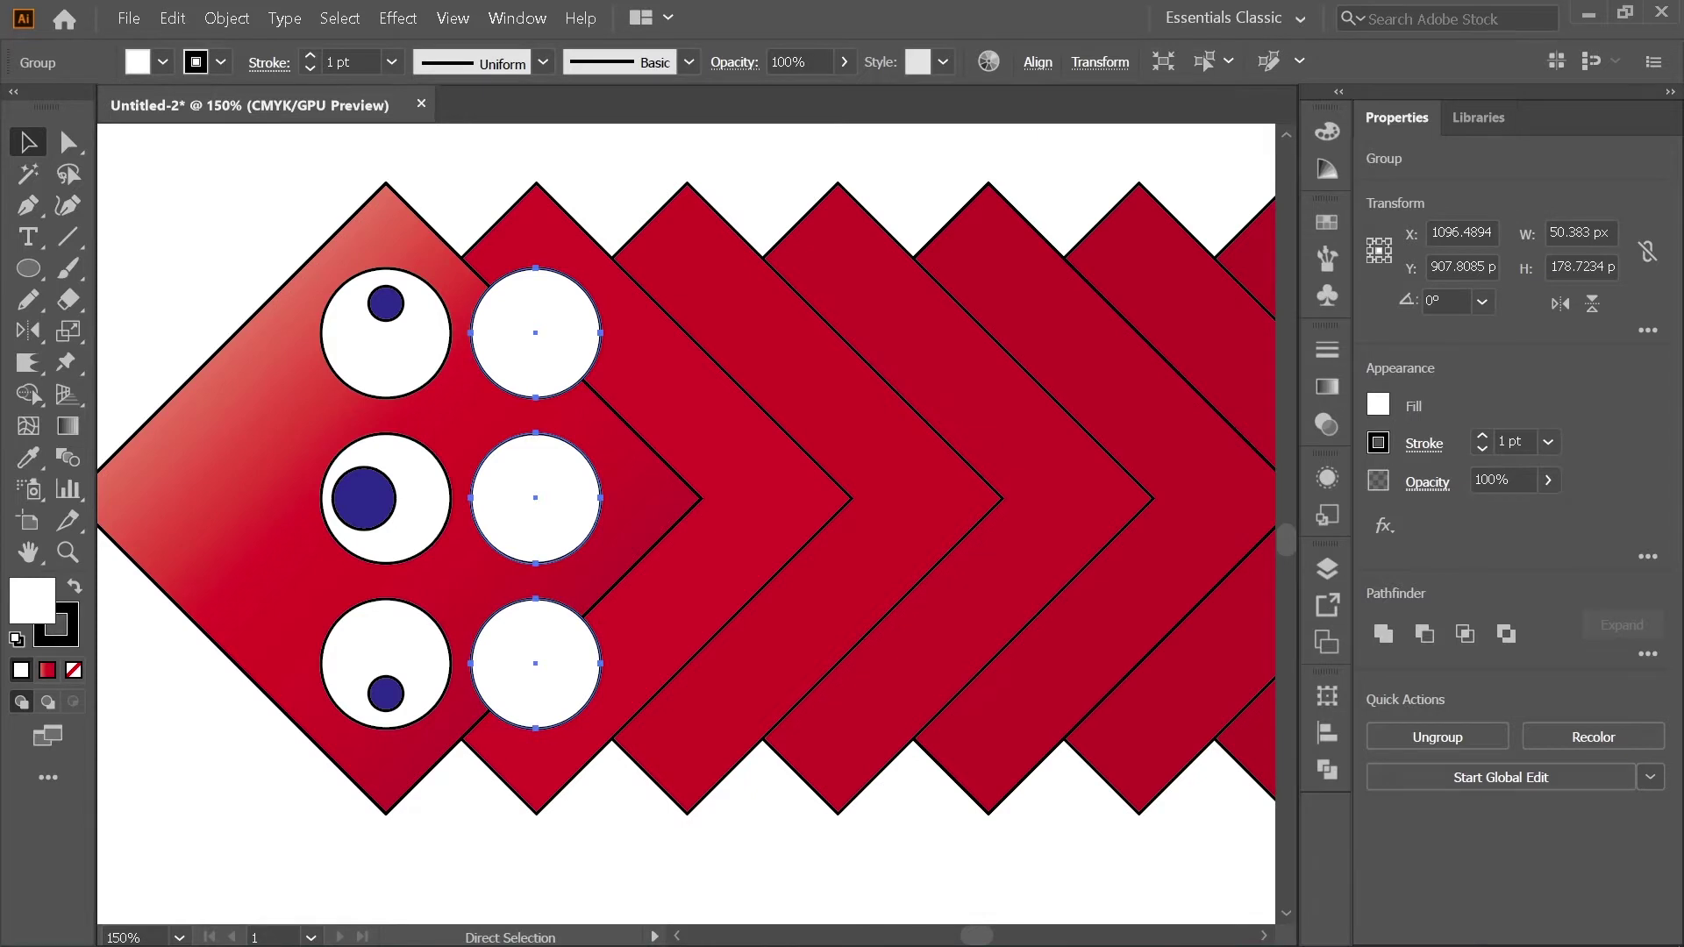
{"action": "key", "text": "ctrl+shift+g"}
{"action": "key", "text": "ctrl+shift+a"}
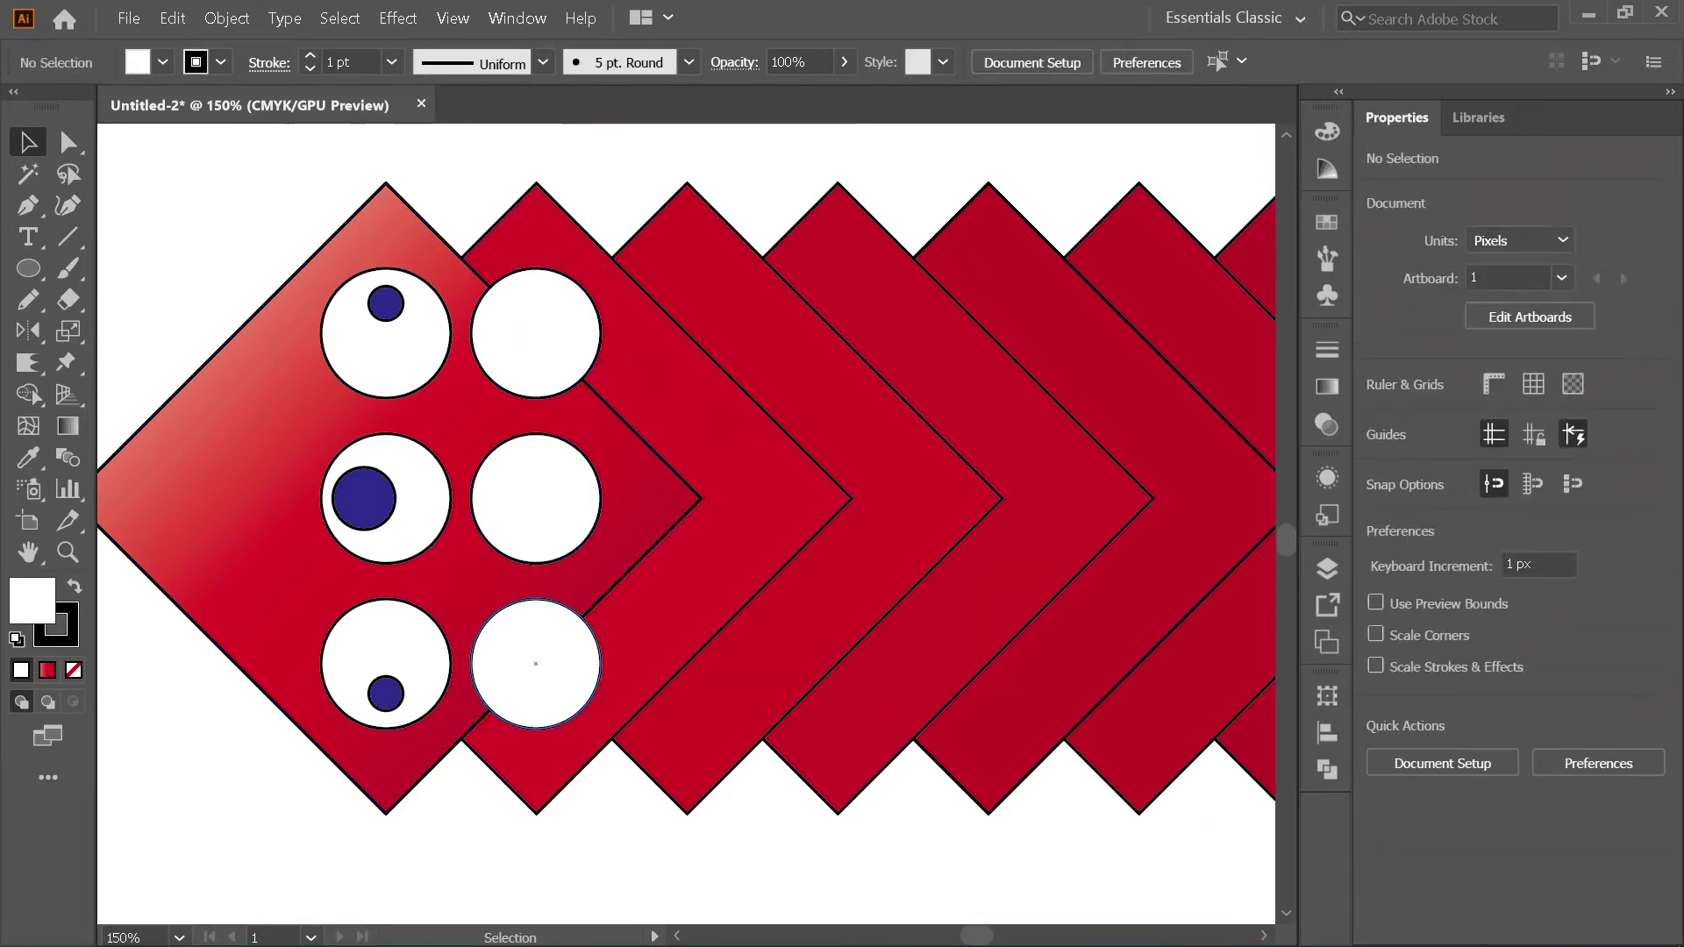
Step: Delete the topmost circle of the copied white column and group the two remaining copies
{"action": "left_click", "coordinate": [536, 333]}
{"action": "key", "text": "Delete"}
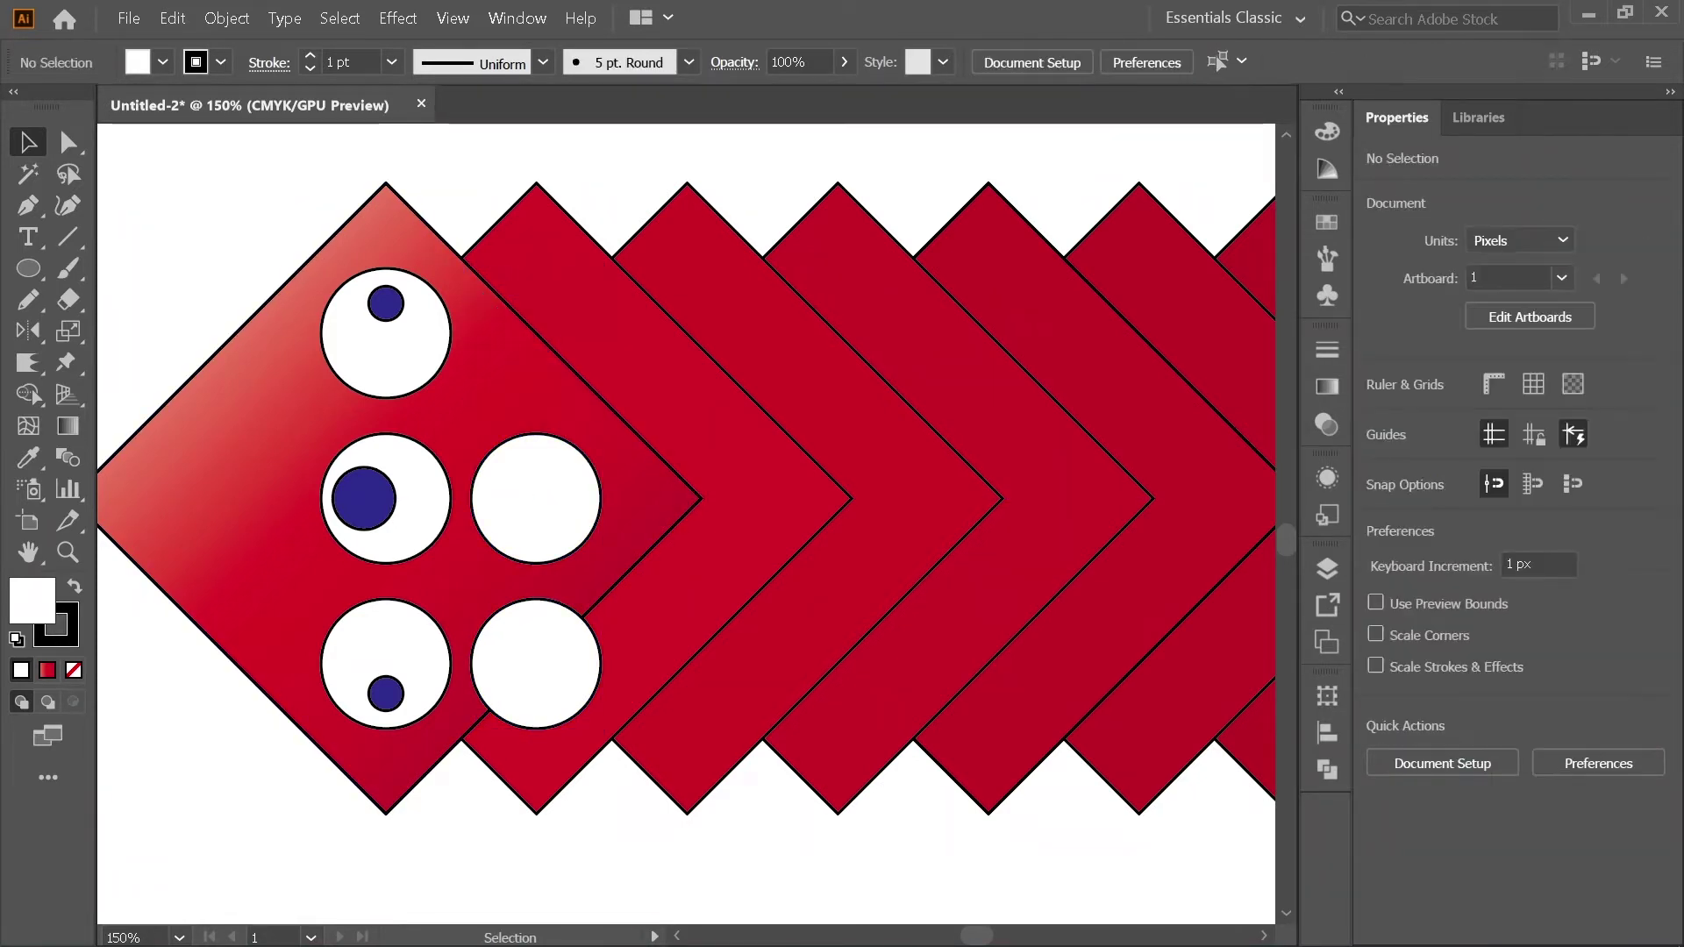
{"action": "left_click", "coordinate": [536, 498]}
{"action": "left_click", "coordinate": [536, 664], "text": "shift"}
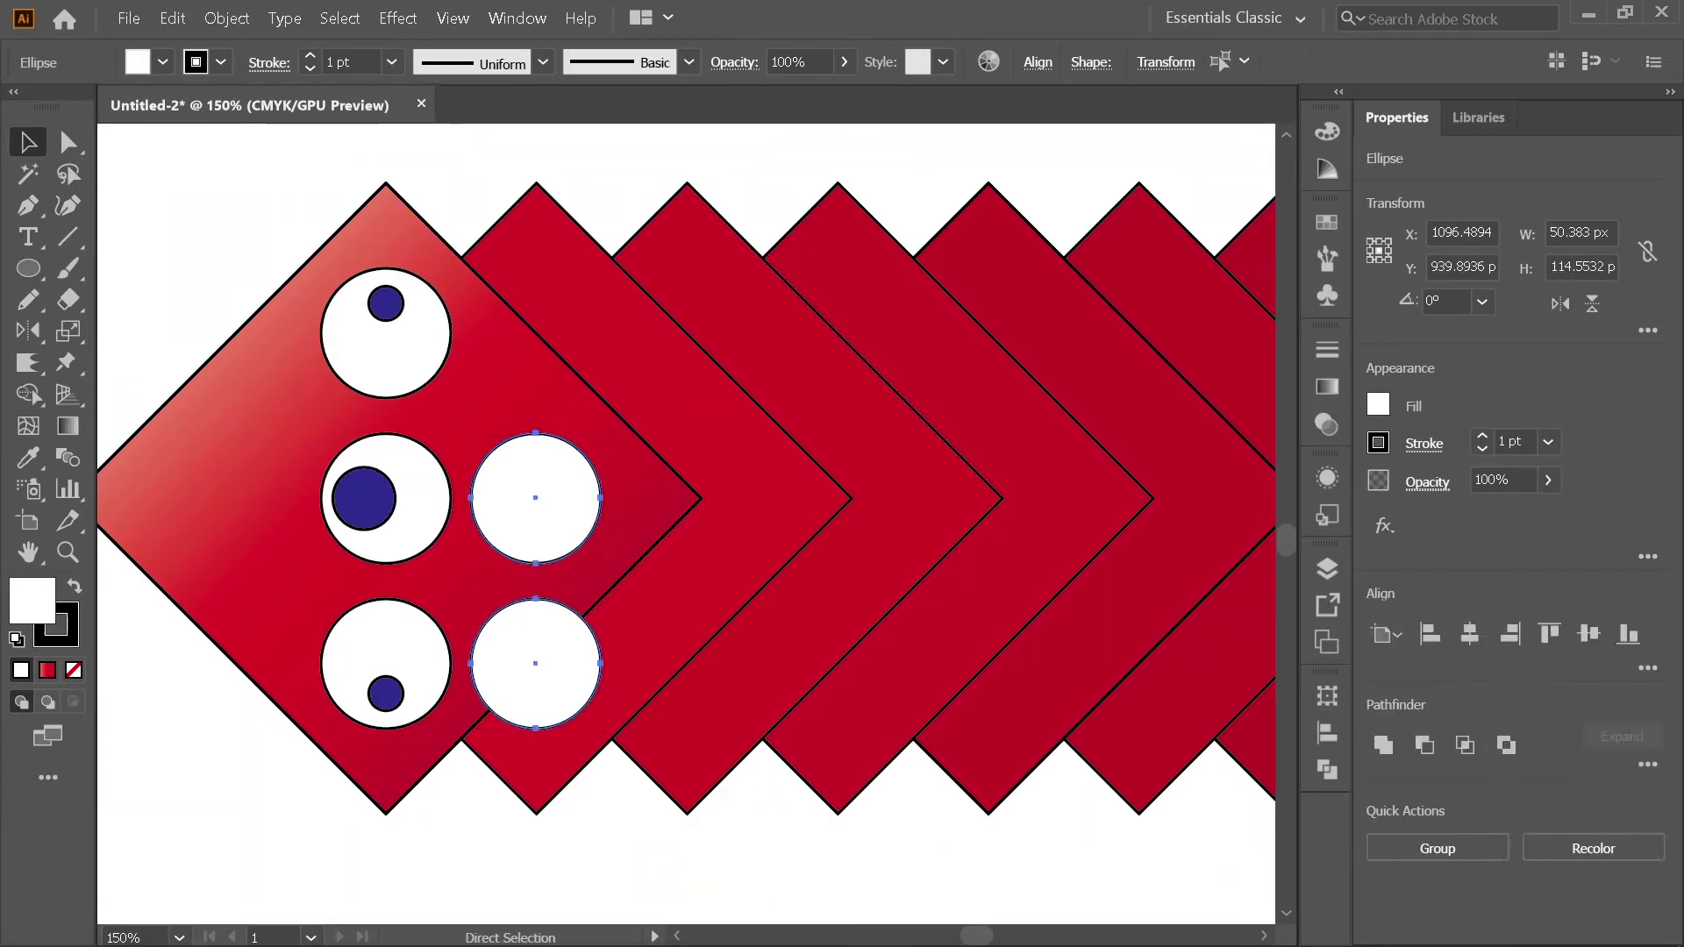
{"action": "key", "text": "ctrl+g"}
Step: Align the group of two white circles to the vertical centre of the middle eye's white circle
{"action": "left_click", "coordinate": [399, 518], "text": "shift"}
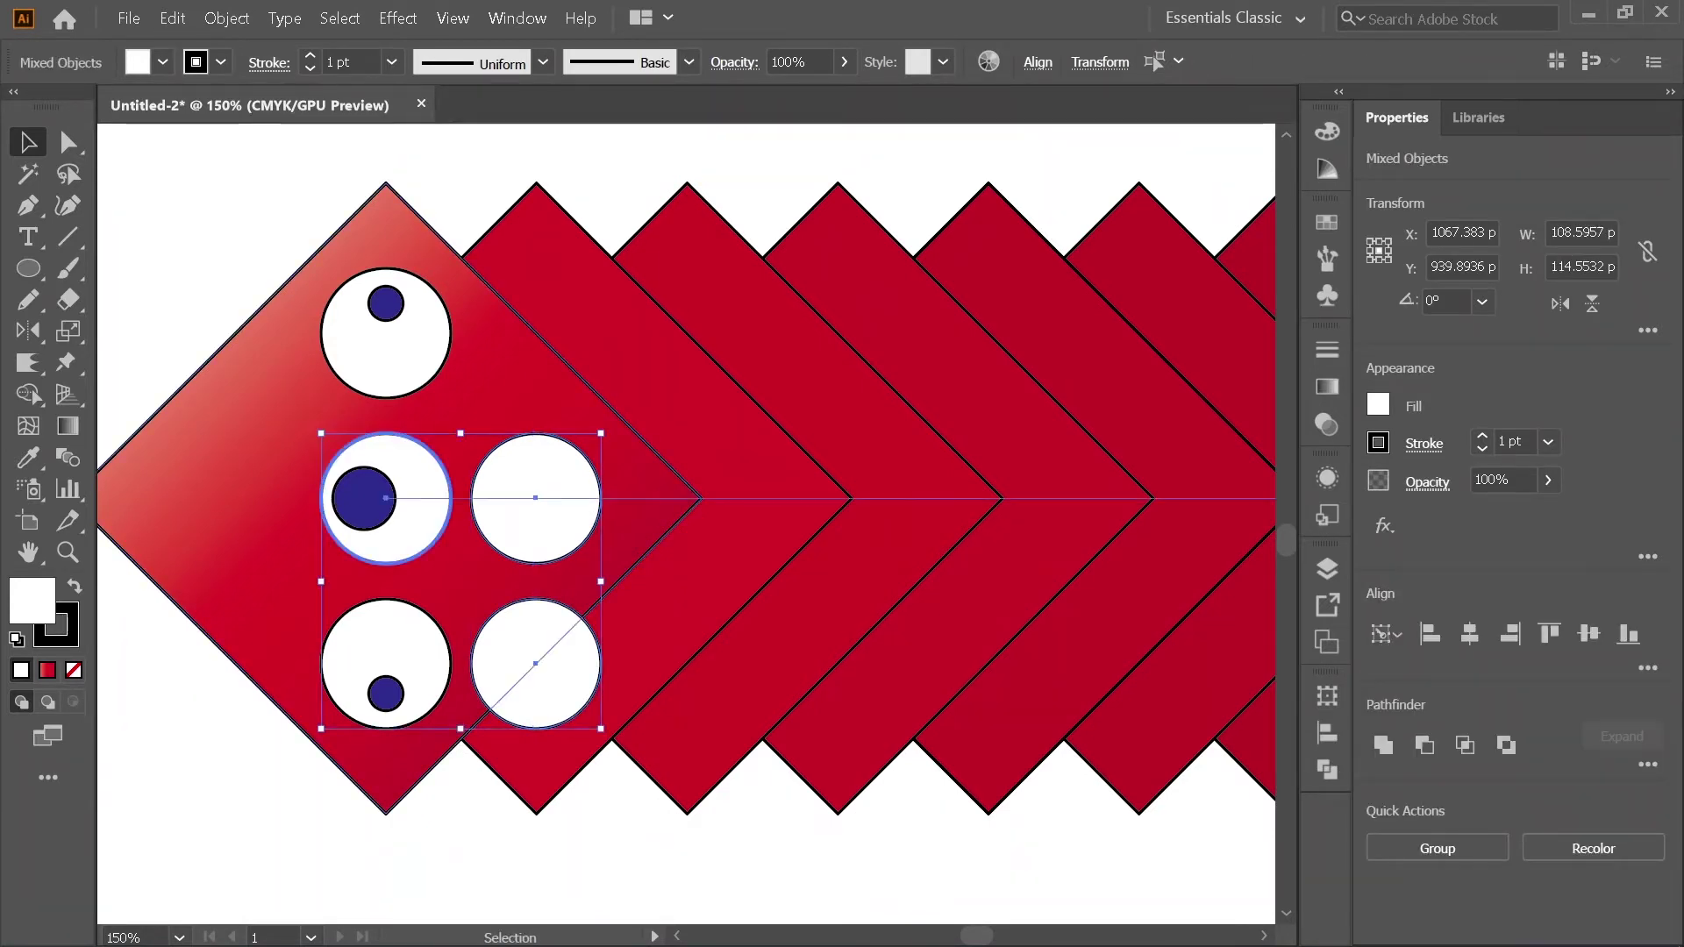
{"action": "left_click", "coordinate": [1588, 634]}
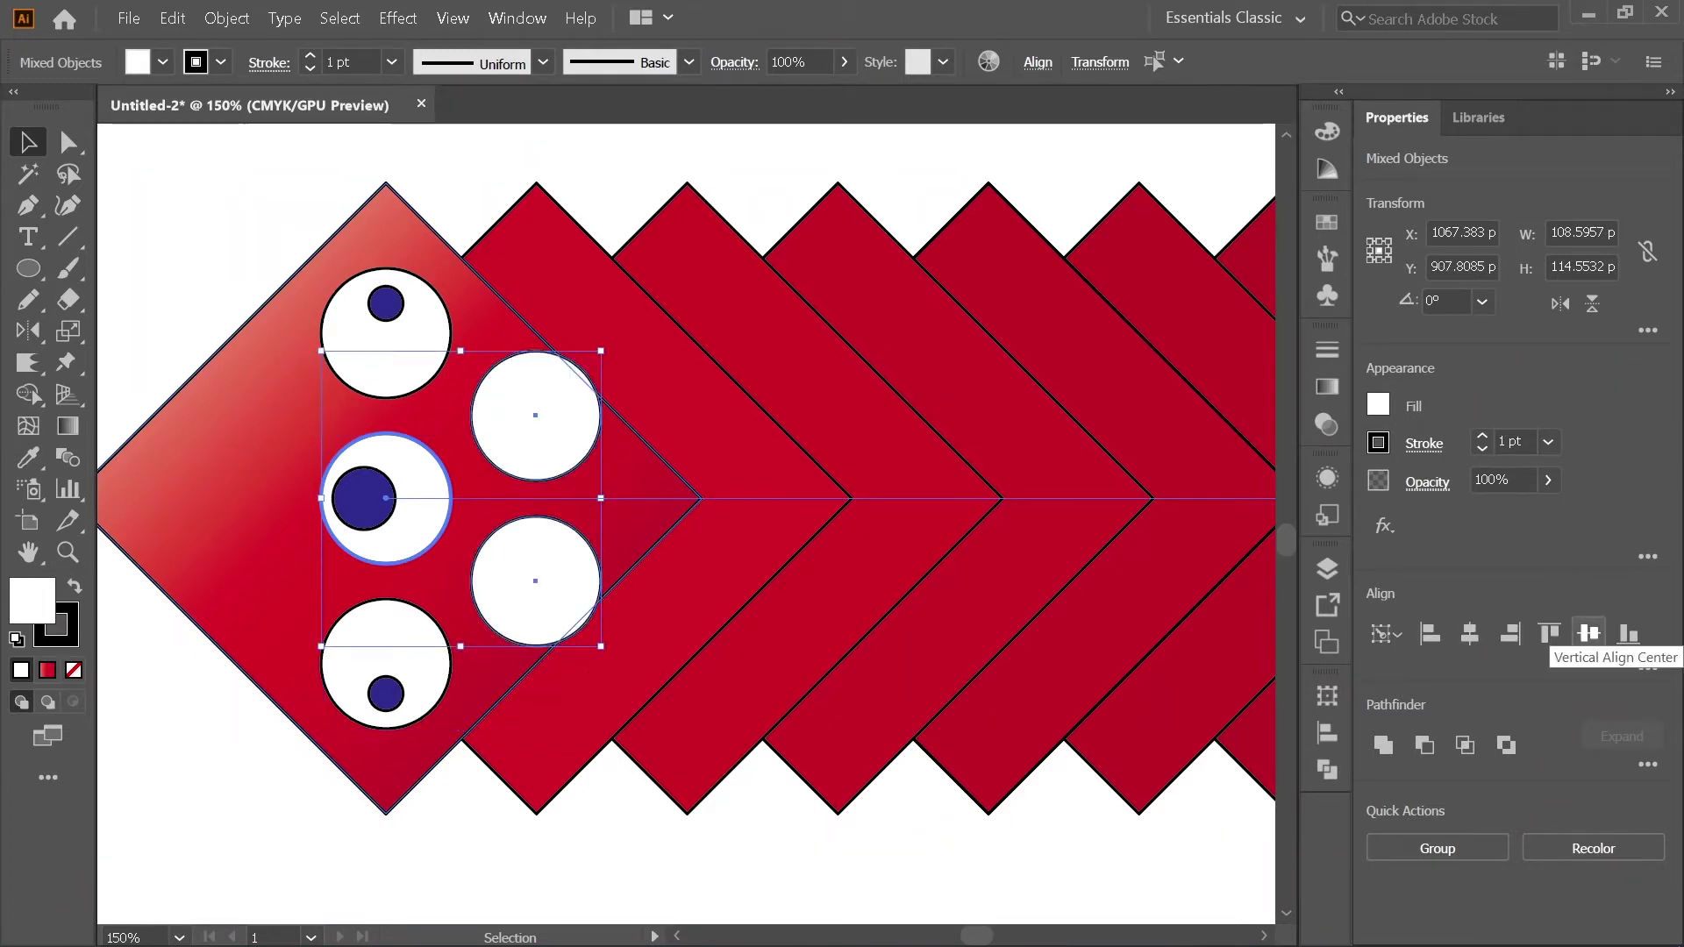
{"action": "key", "text": "ctrl+shift+a"}
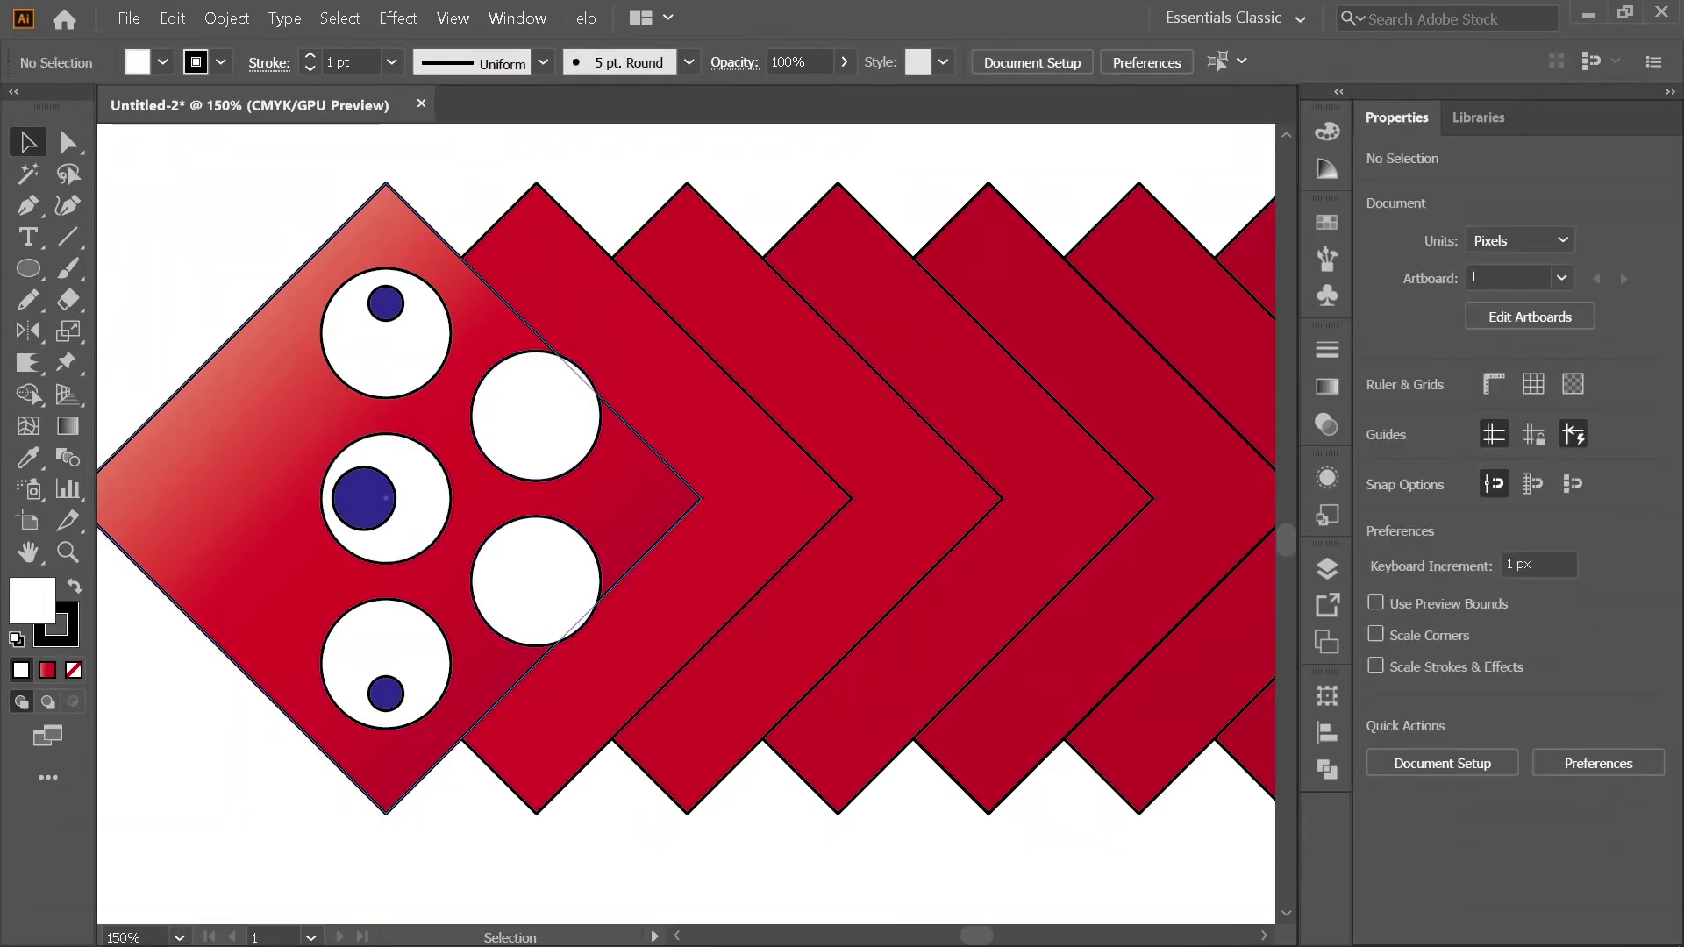
Step: Copy the small blue pupil from the top eye into the upper circle of the grouped pair, slightly right of its centre near the upper edge
{"action": "scroll", "coordinate": [463, 398], "scroll_direction": "down", "scroll_amount": 1}
{"action": "scroll", "coordinate": [463, 398], "scroll_direction": "up", "scroll_amount": 2}
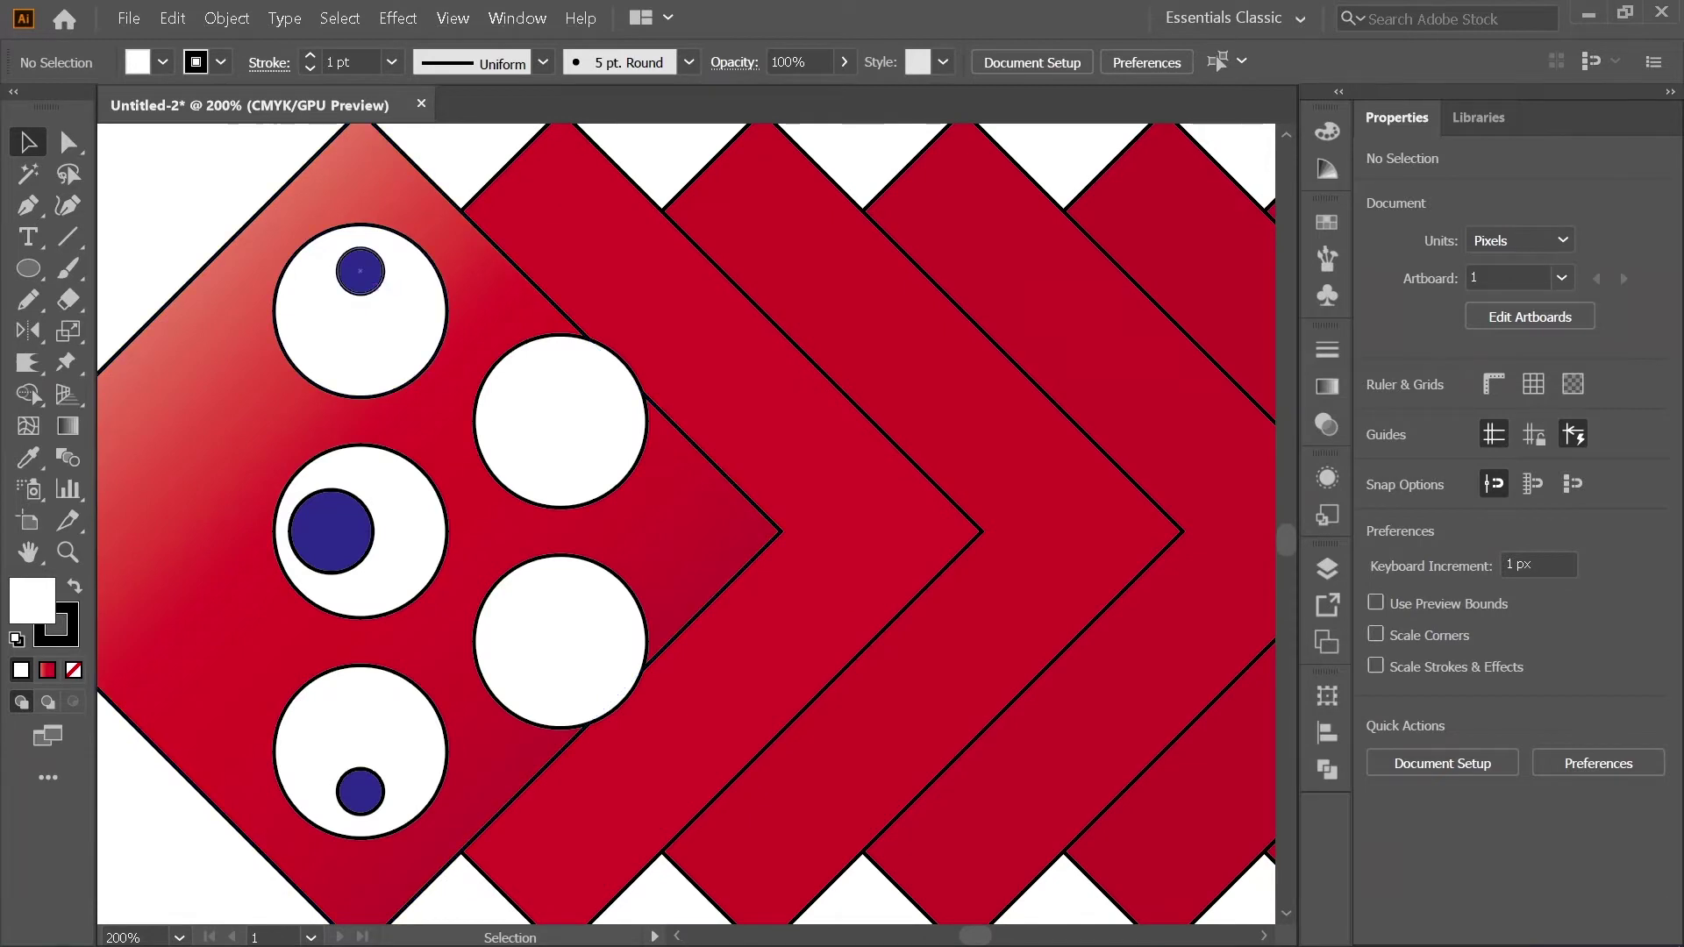
{"action": "left_click", "coordinate": [360, 271]}
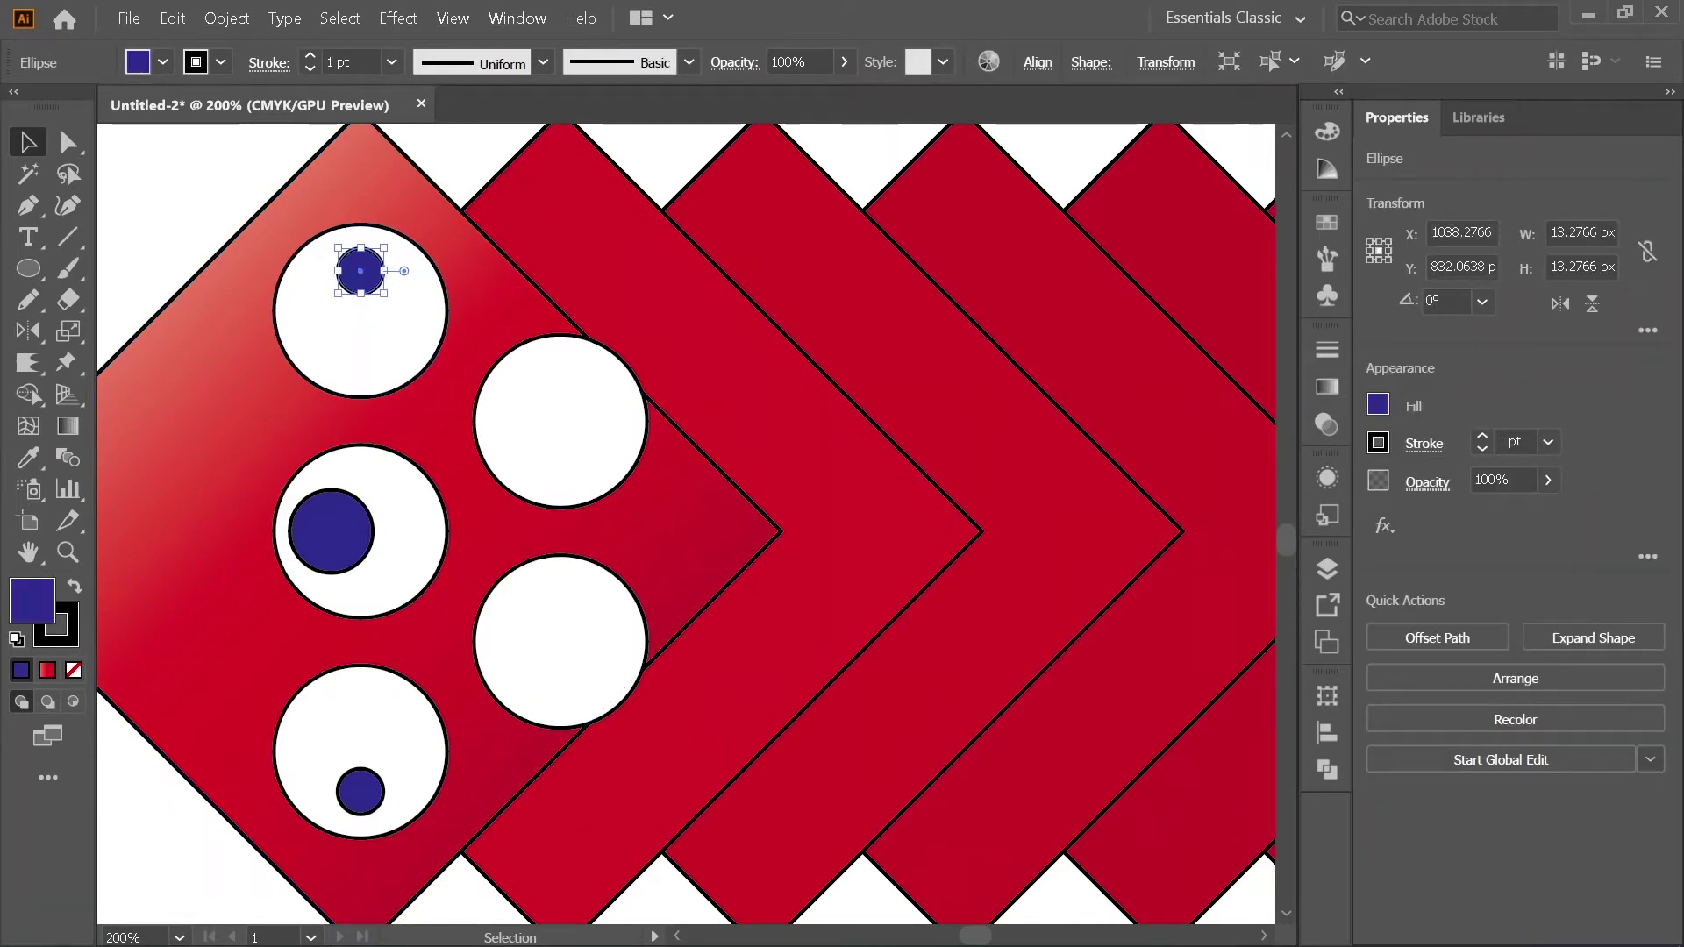
{"action": "left_click_drag", "start_coordinate": [359, 271], "coordinate": [576, 386]}
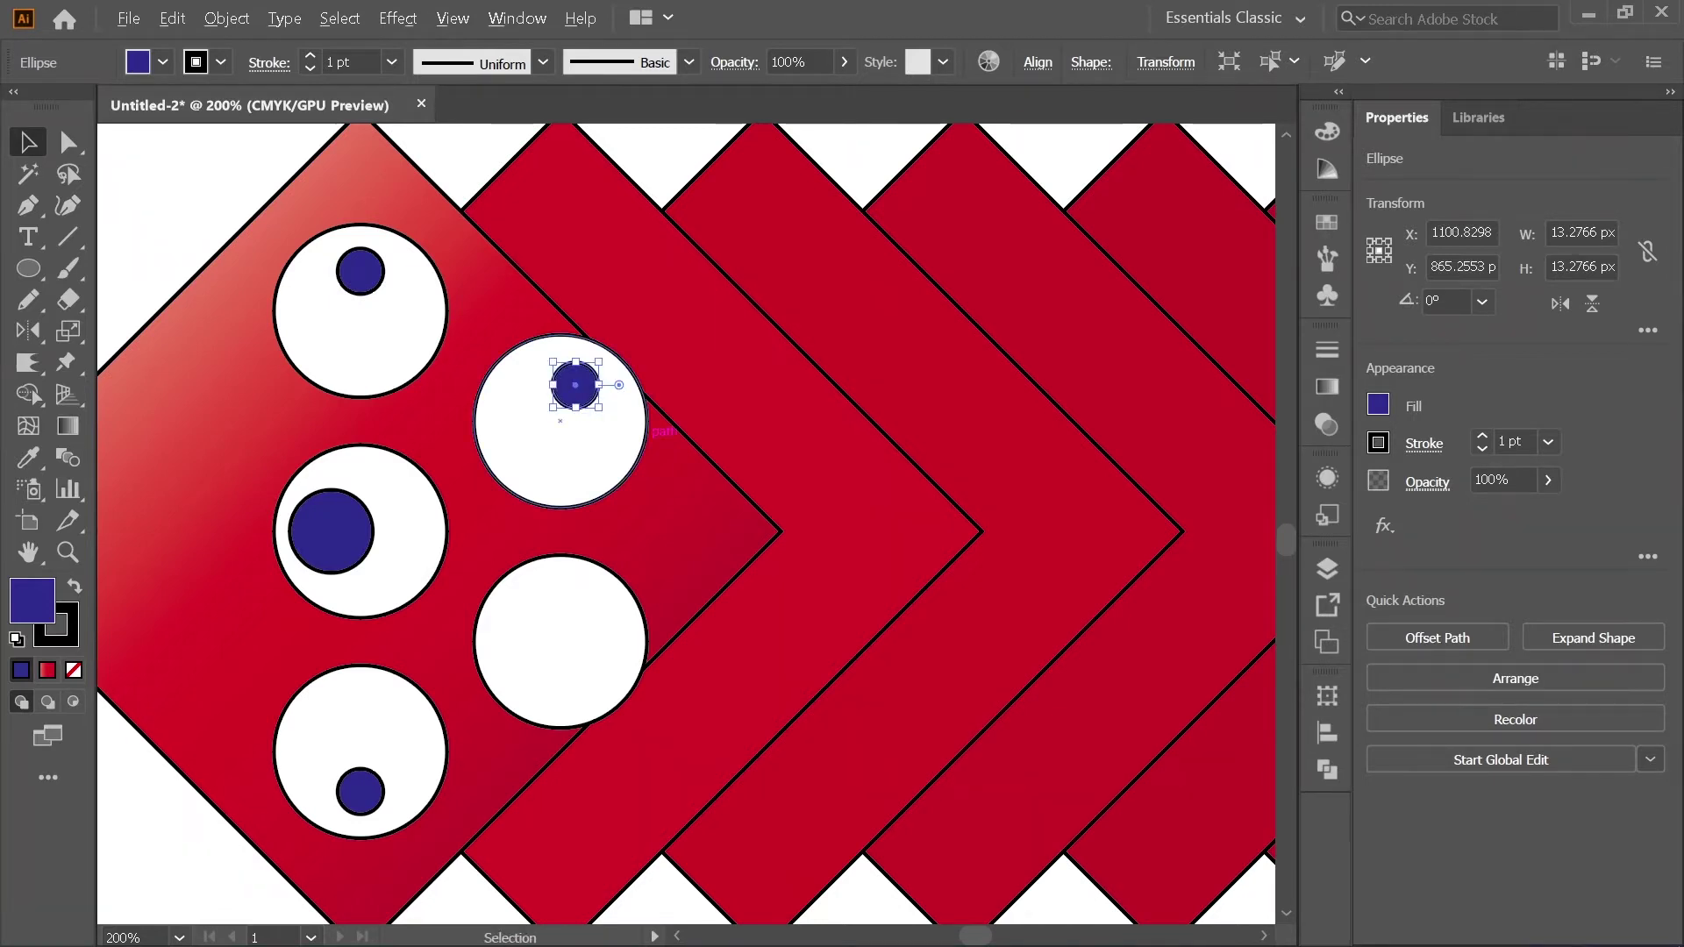
Step: Reflect a copy of the new pupil across the large blue pupil's centre into the lower circle of the pair
{"action": "key", "text": "ctrl+equal"}
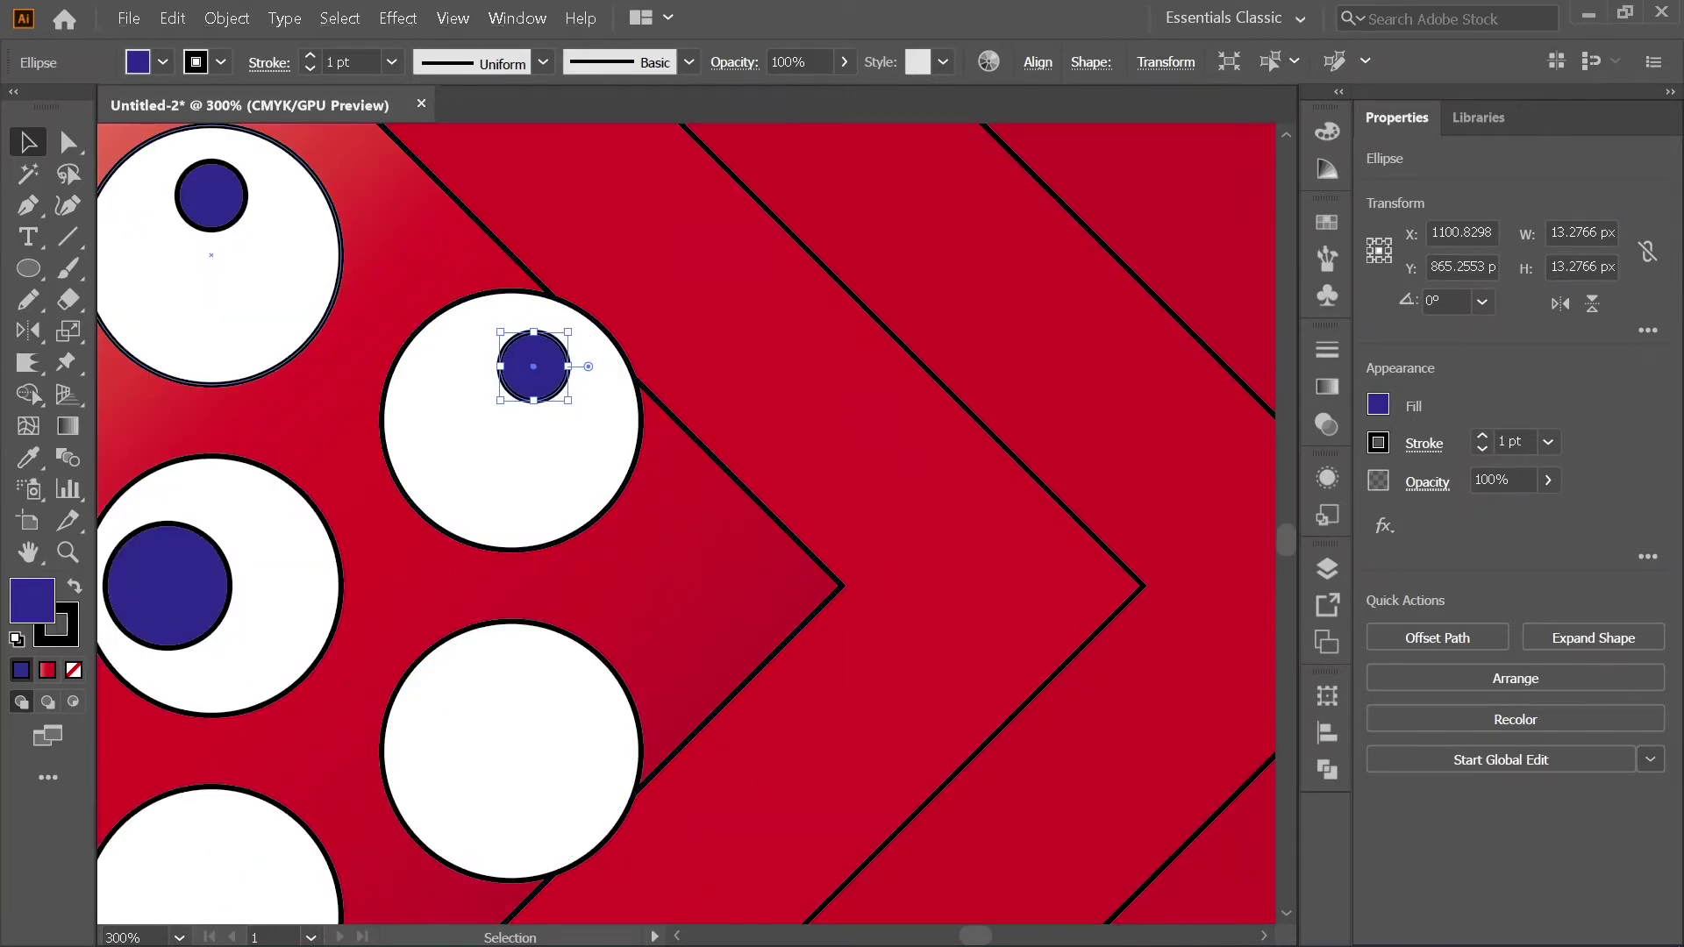
{"action": "key", "text": "o"}
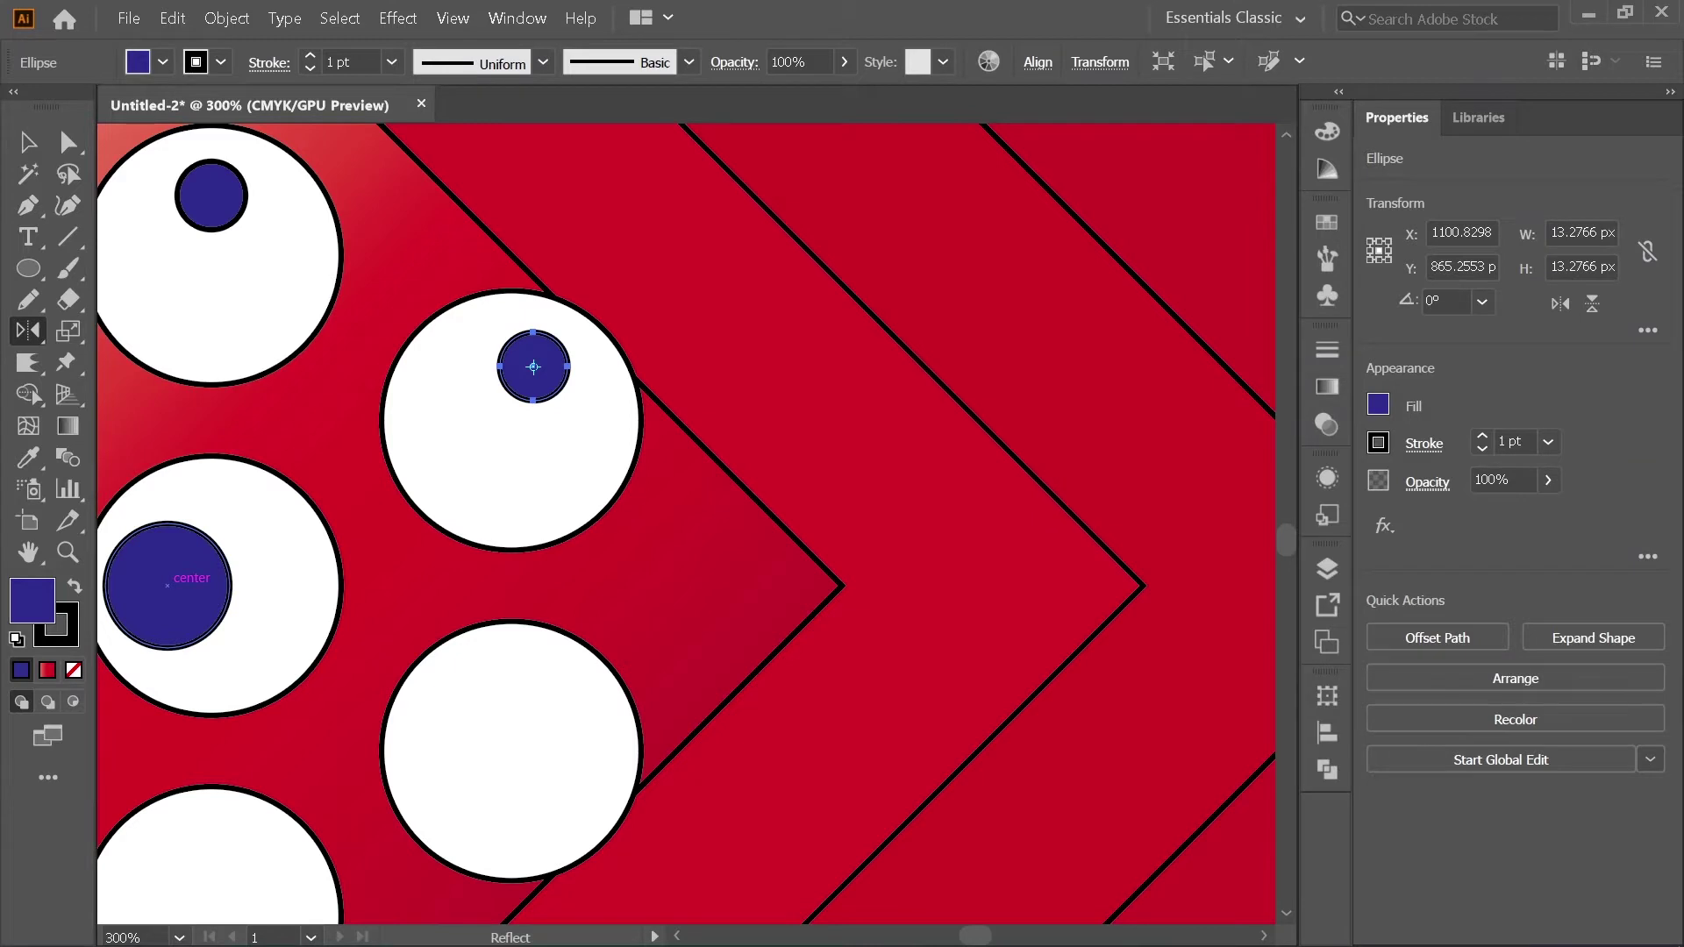
{"action": "left_click", "coordinate": [166, 585]}
{"action": "left_click_drag", "start_coordinate": [533, 367], "coordinate": [576, 498]}
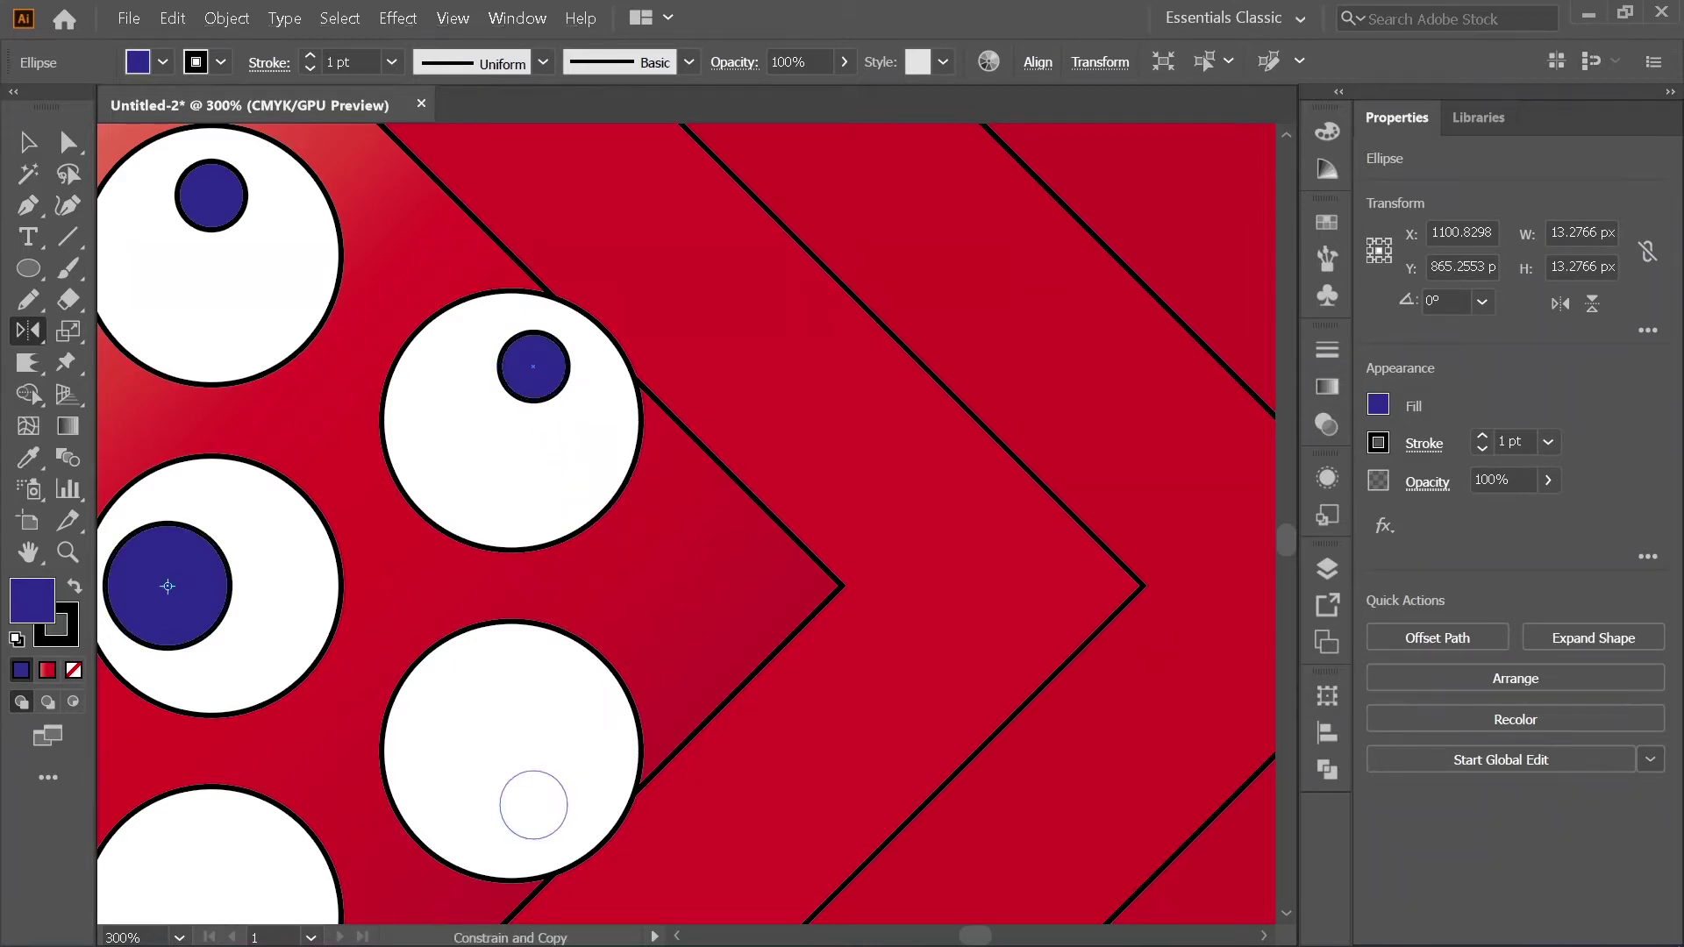
{"action": "left_click_drag", "start_coordinate": [614, 707], "coordinate": [622, 709]}
{"action": "key", "text": "v"}
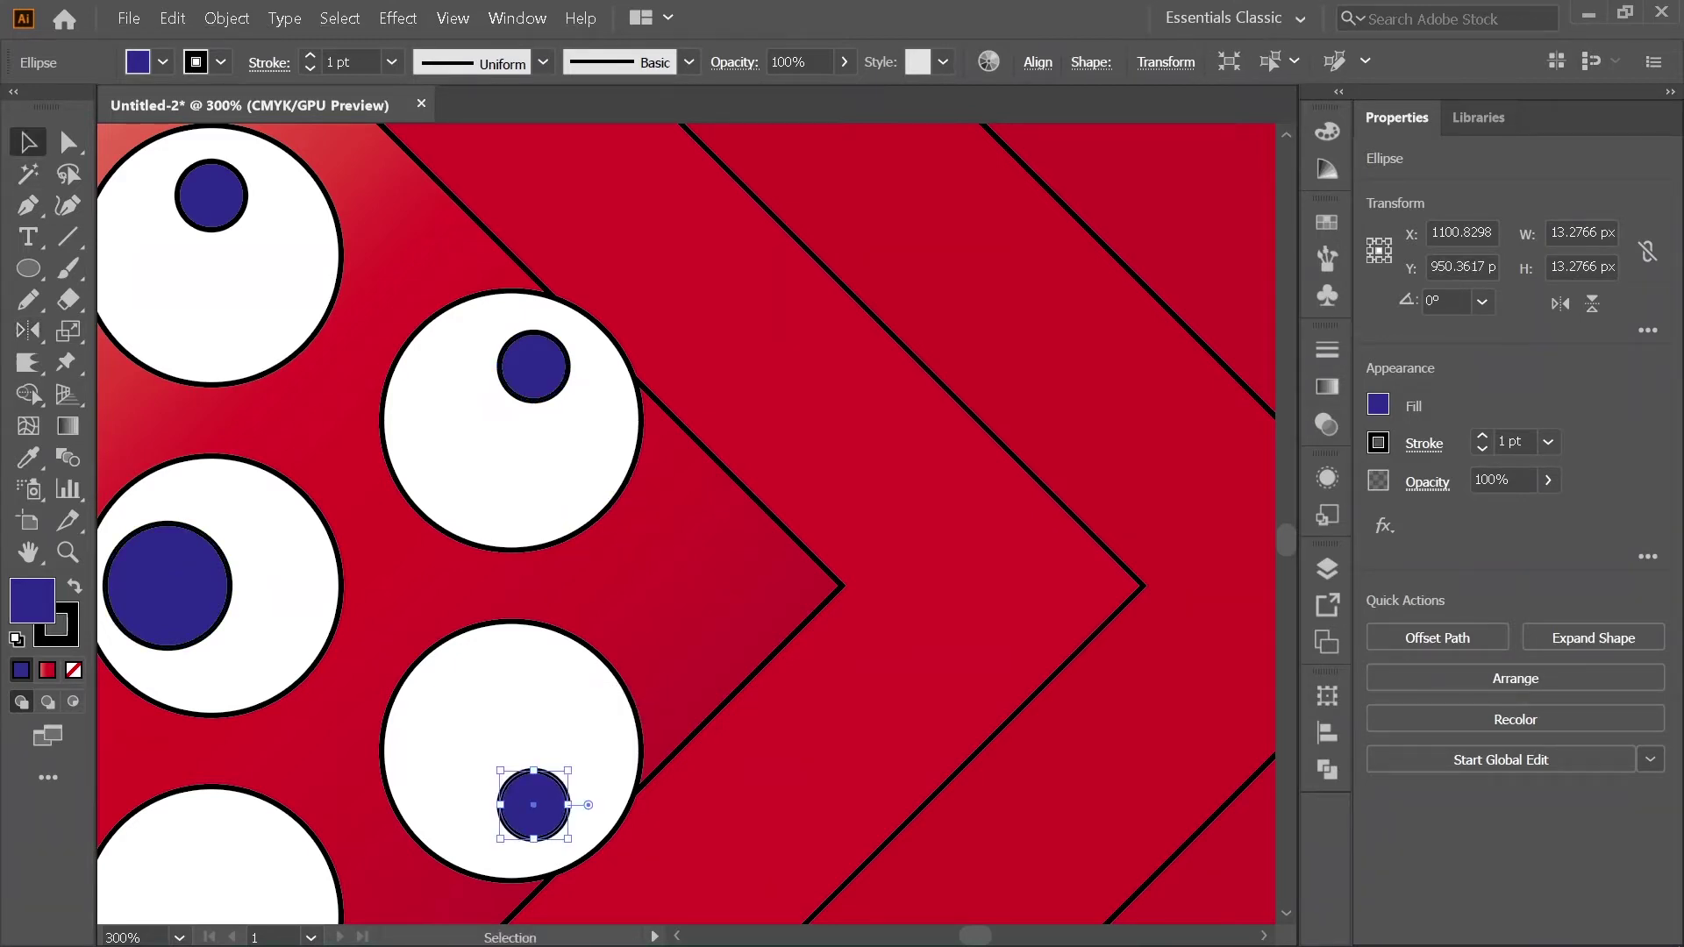
Step: Fill both small pupils of the paired circles with black
{"action": "left_click", "coordinate": [534, 367], "text": "shift"}
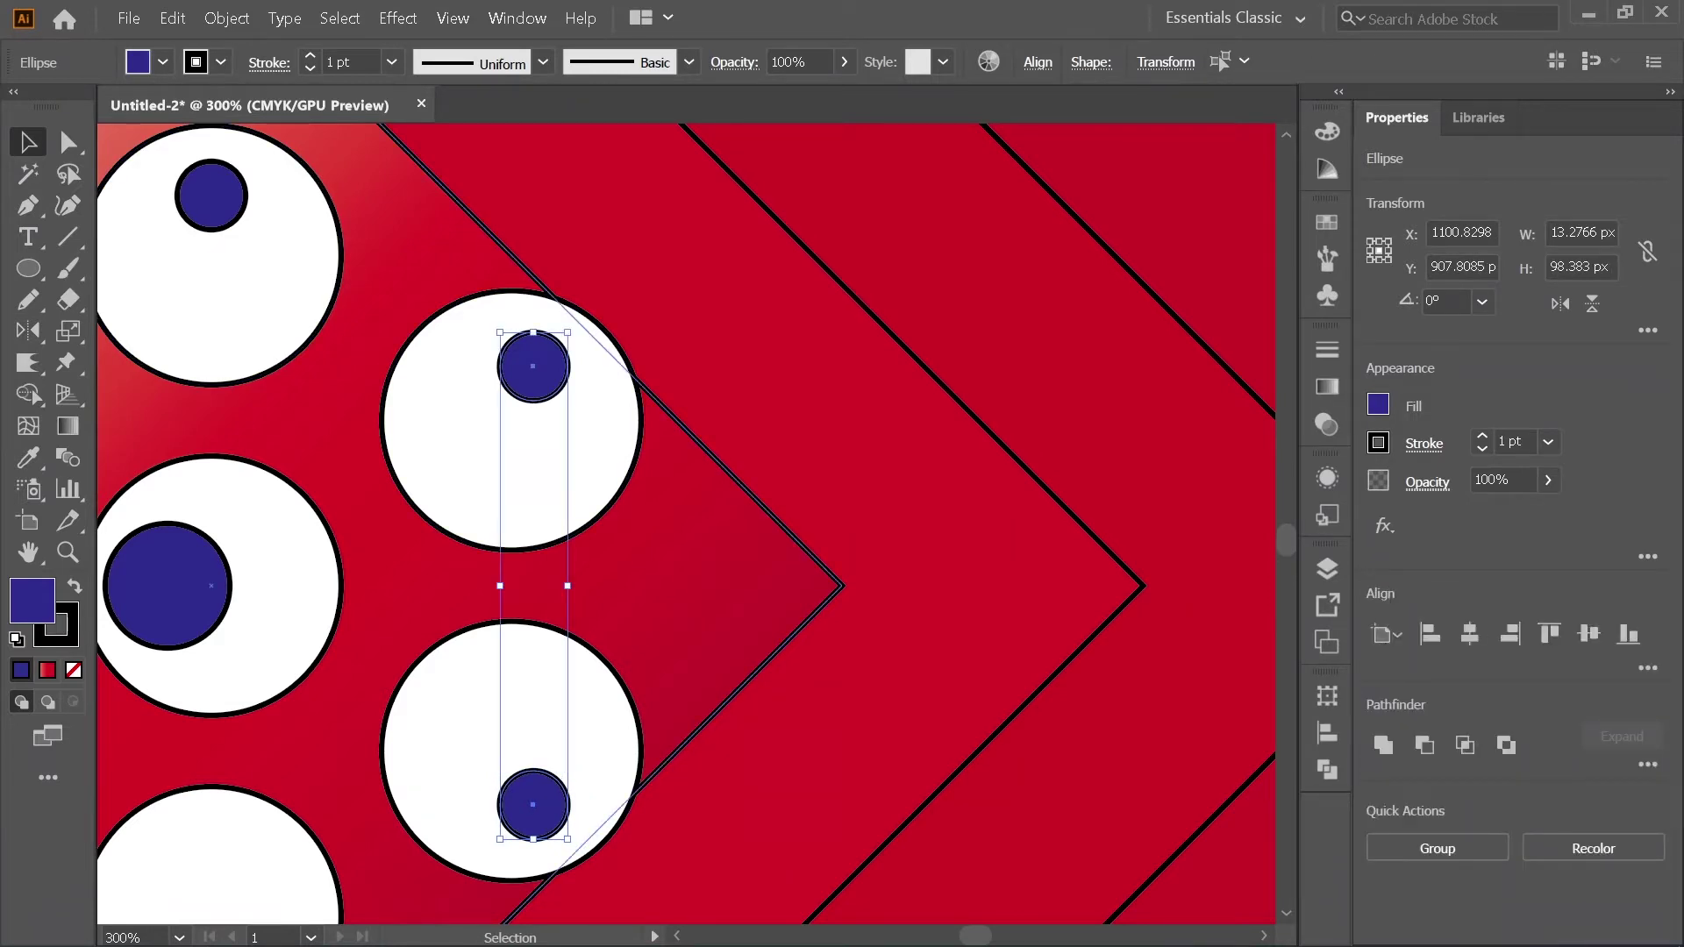
{"action": "left_click", "coordinate": [163, 62]}
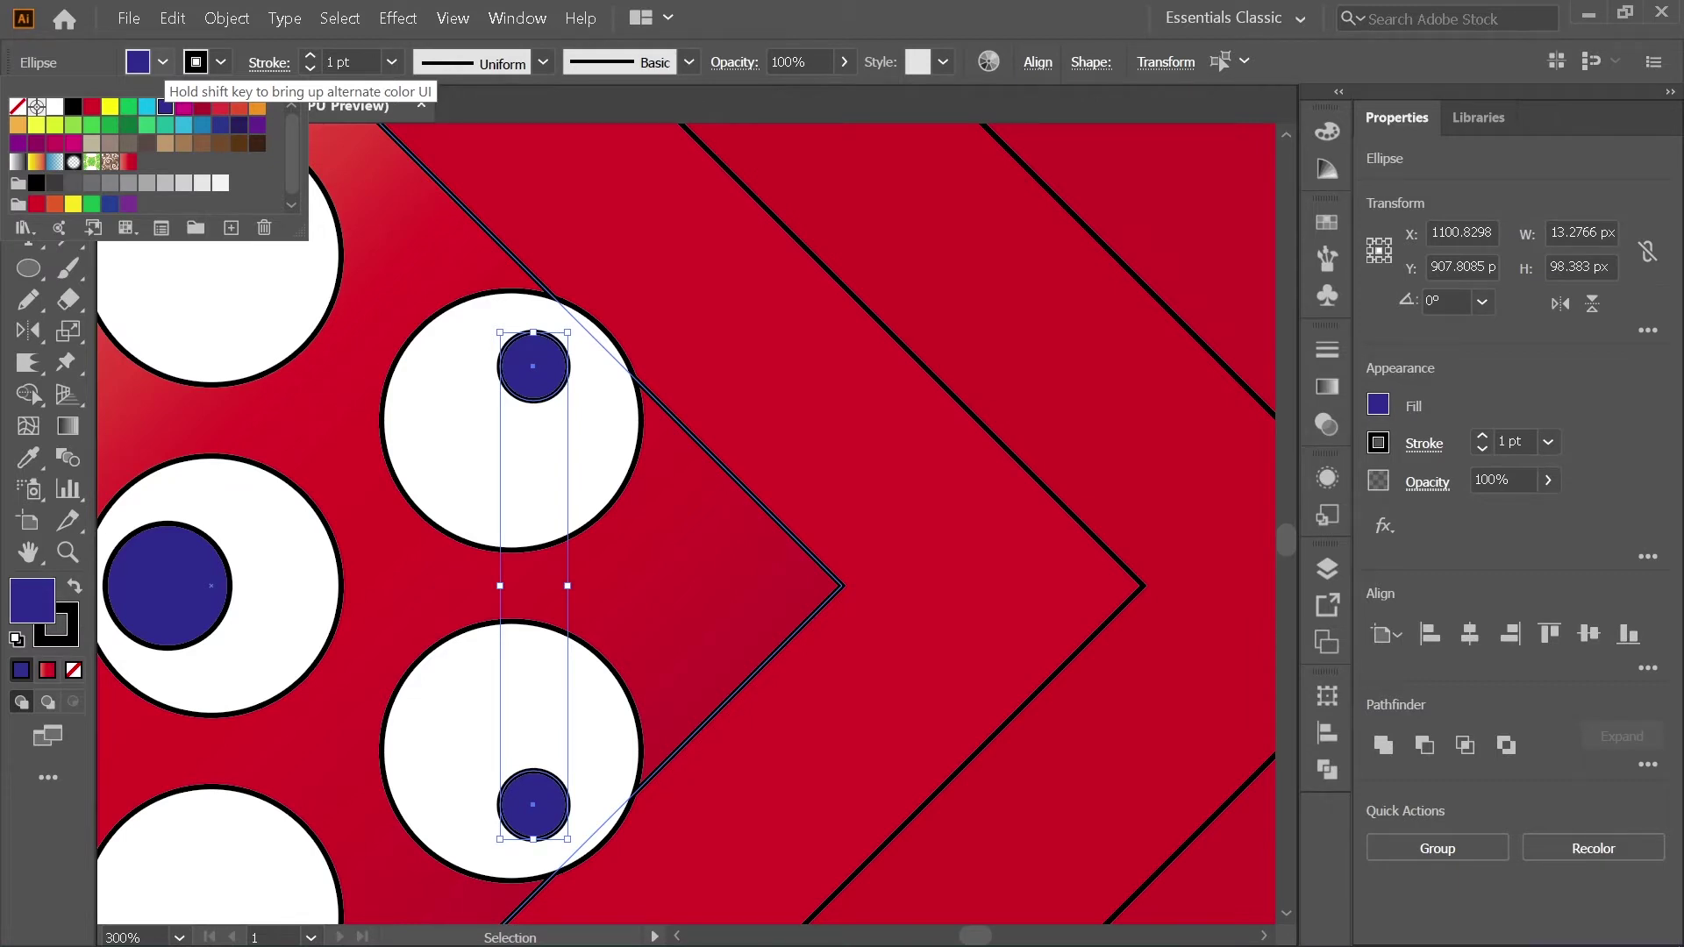
{"action": "left_click", "coordinate": [36, 182]}
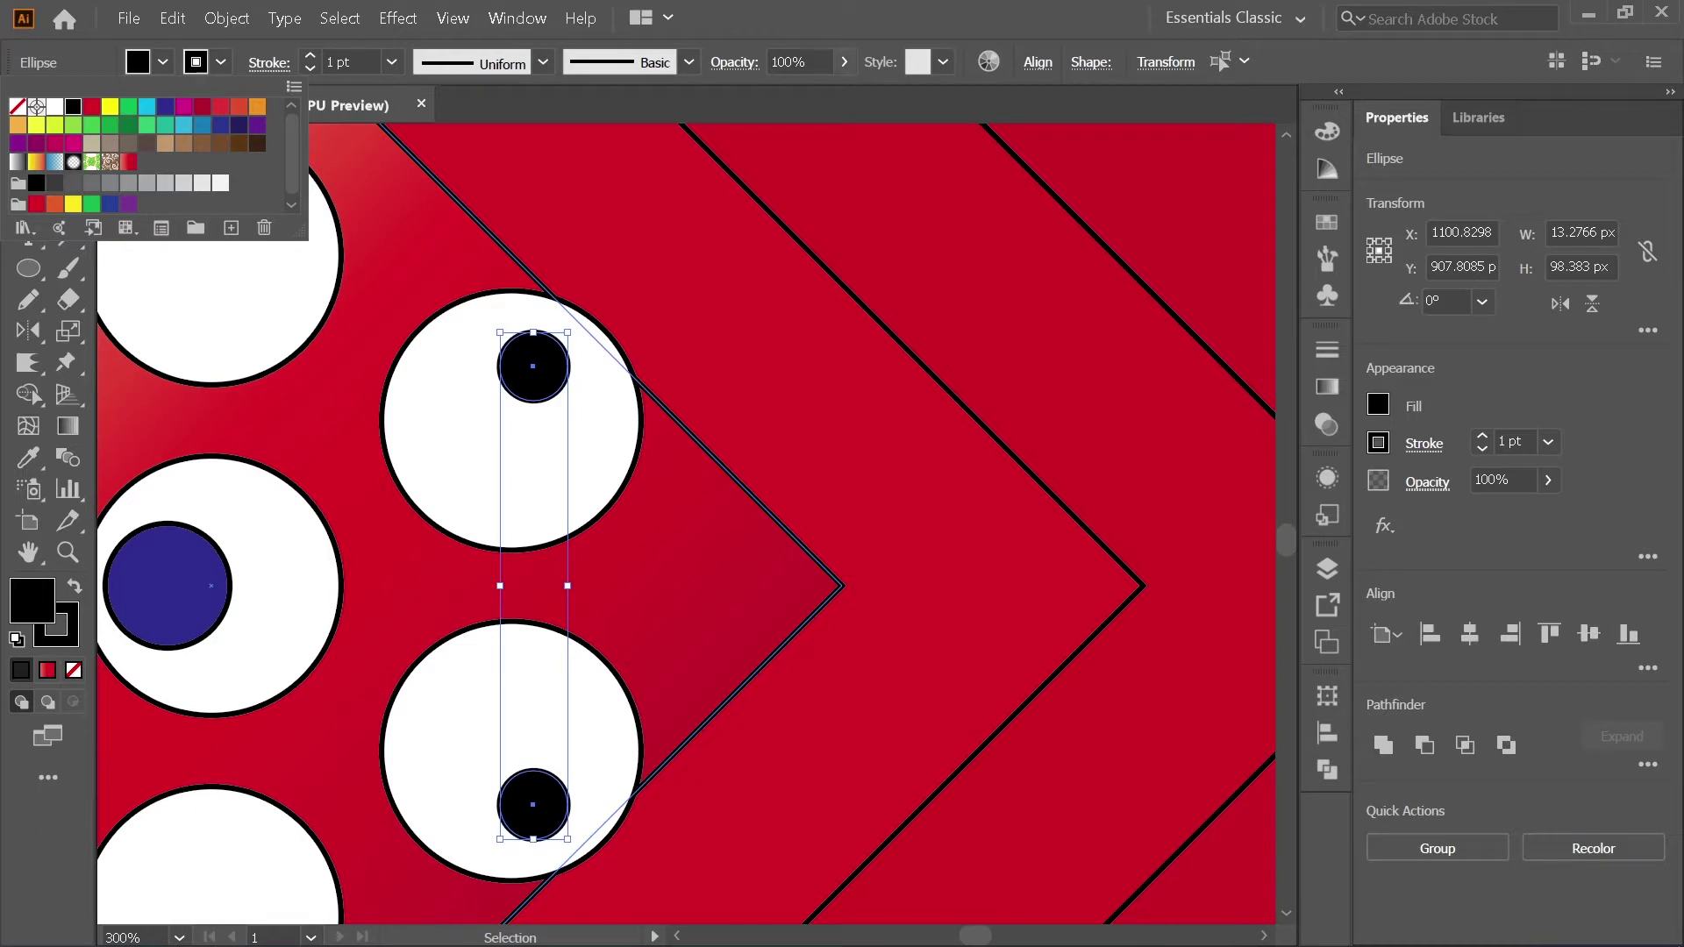
{"action": "left_click", "coordinate": [738, 331]}
{"action": "scroll", "coordinate": [739, 331], "scroll_direction": "down", "scroll_amount": 3}
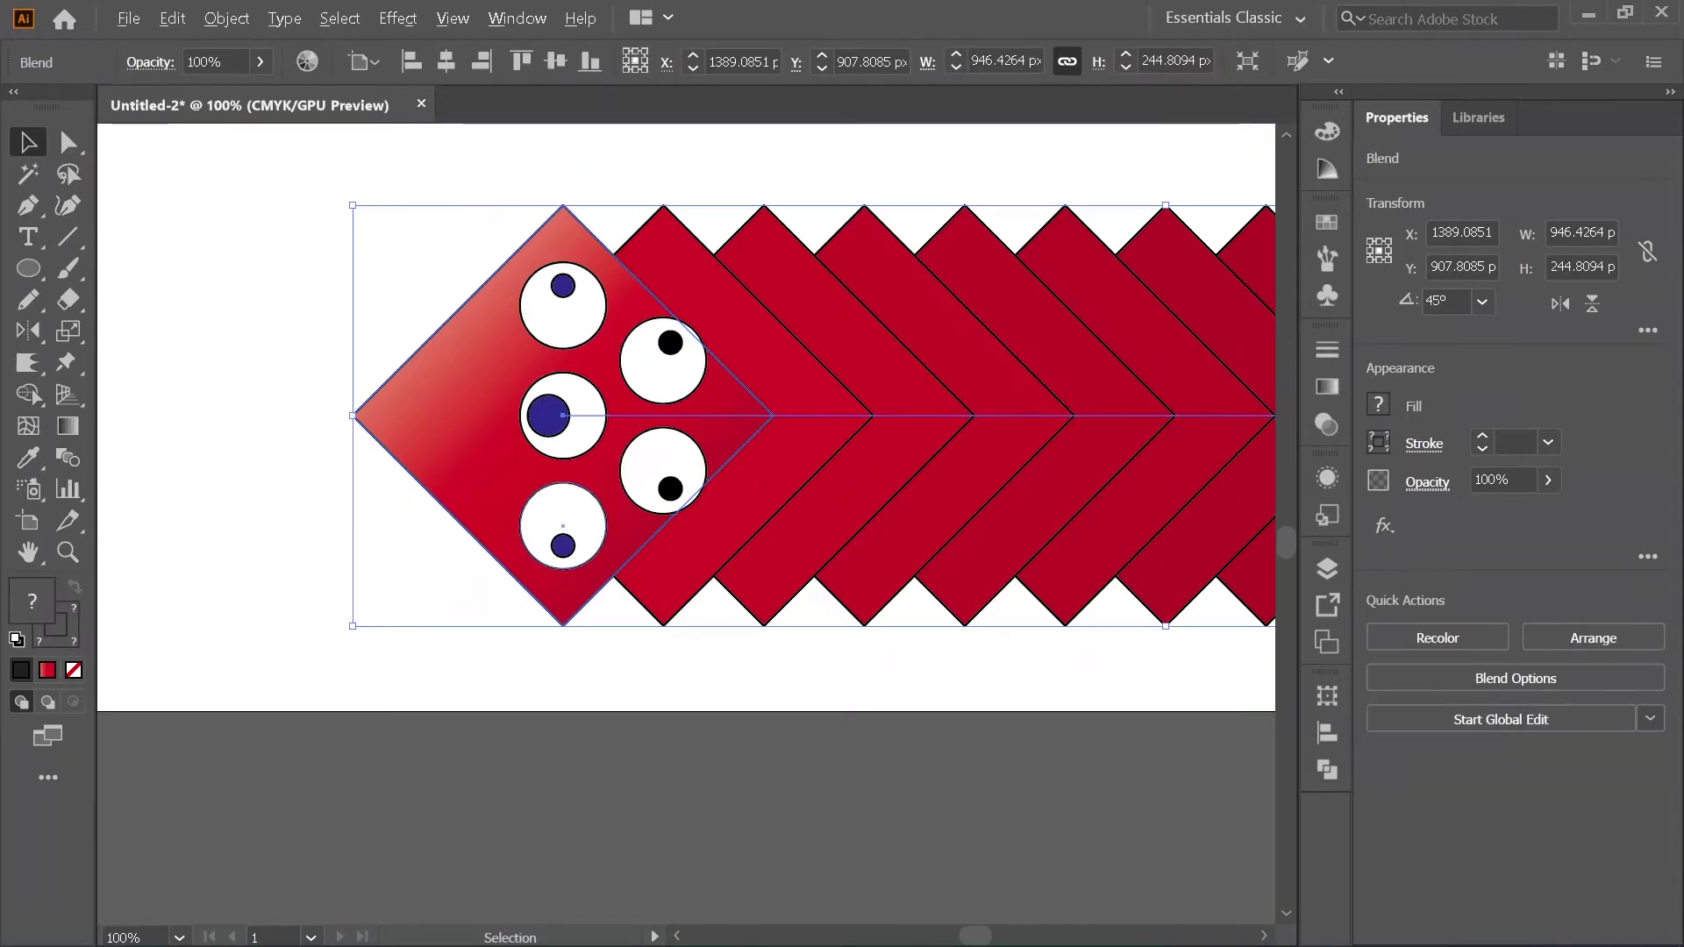
{"action": "key", "text": "ctrl+shift+a"}
Step: Fill the grouped pair of white circles behind the black pupils with orange
{"action": "scroll", "coordinate": [672, 454], "scroll_direction": "up", "scroll_amount": 1}
{"action": "scroll", "coordinate": [672, 455], "scroll_direction": "down", "scroll_amount": 1}
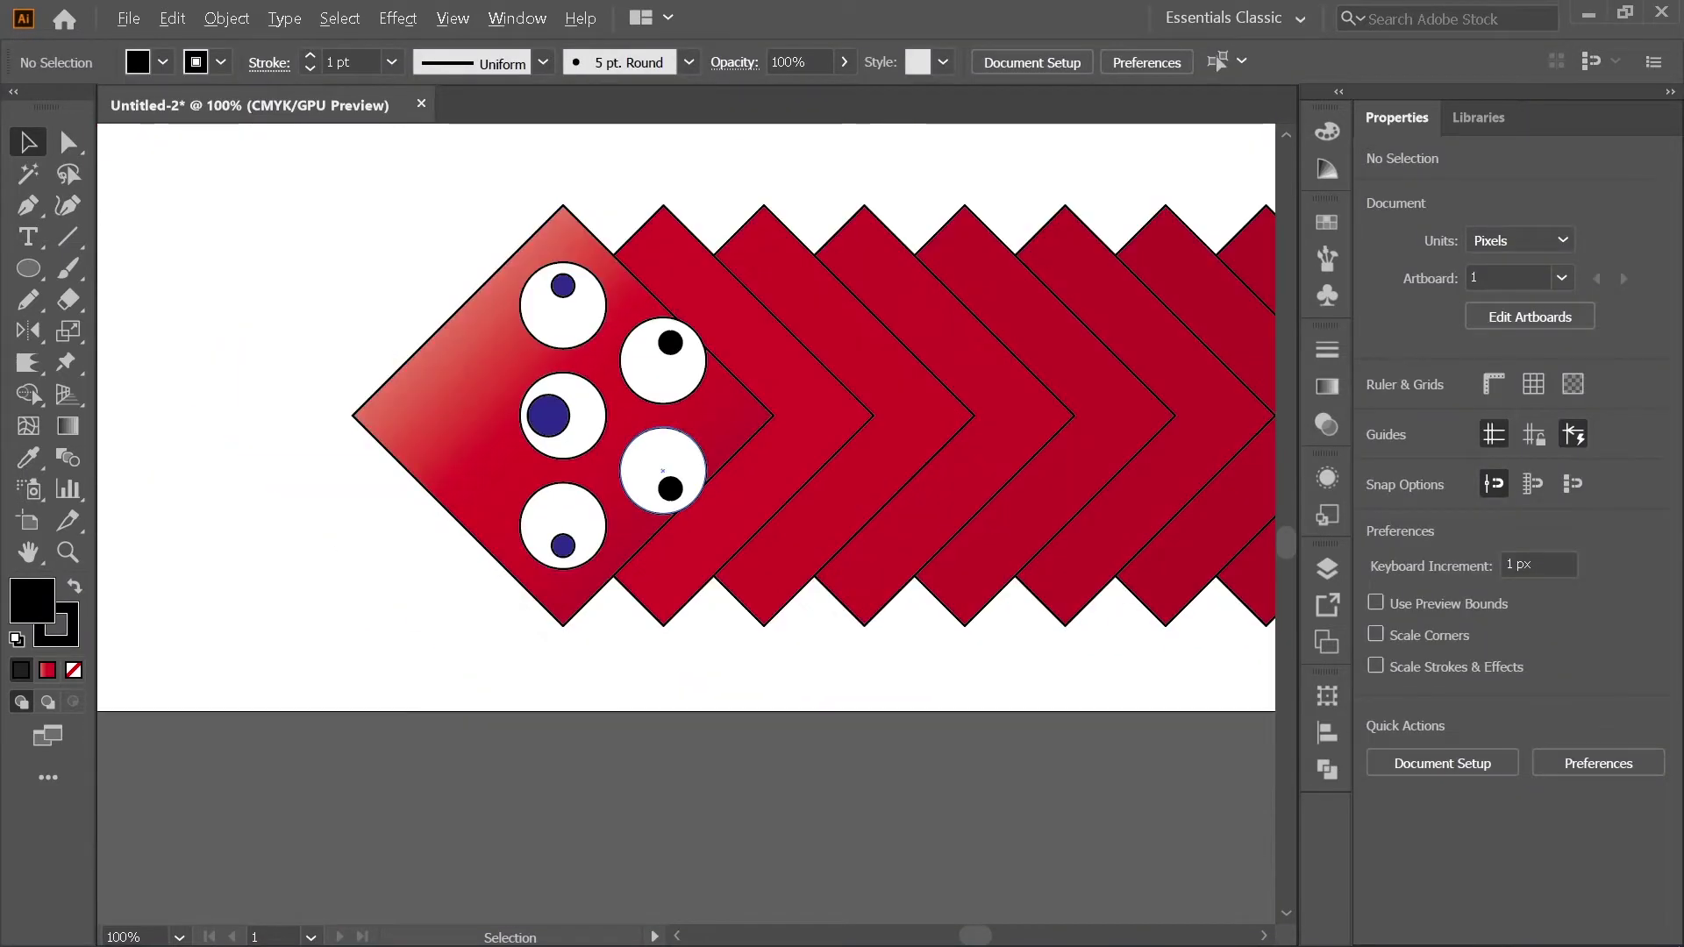
{"action": "left_click", "coordinate": [663, 474]}
{"action": "key", "text": "ctrl+plus"}
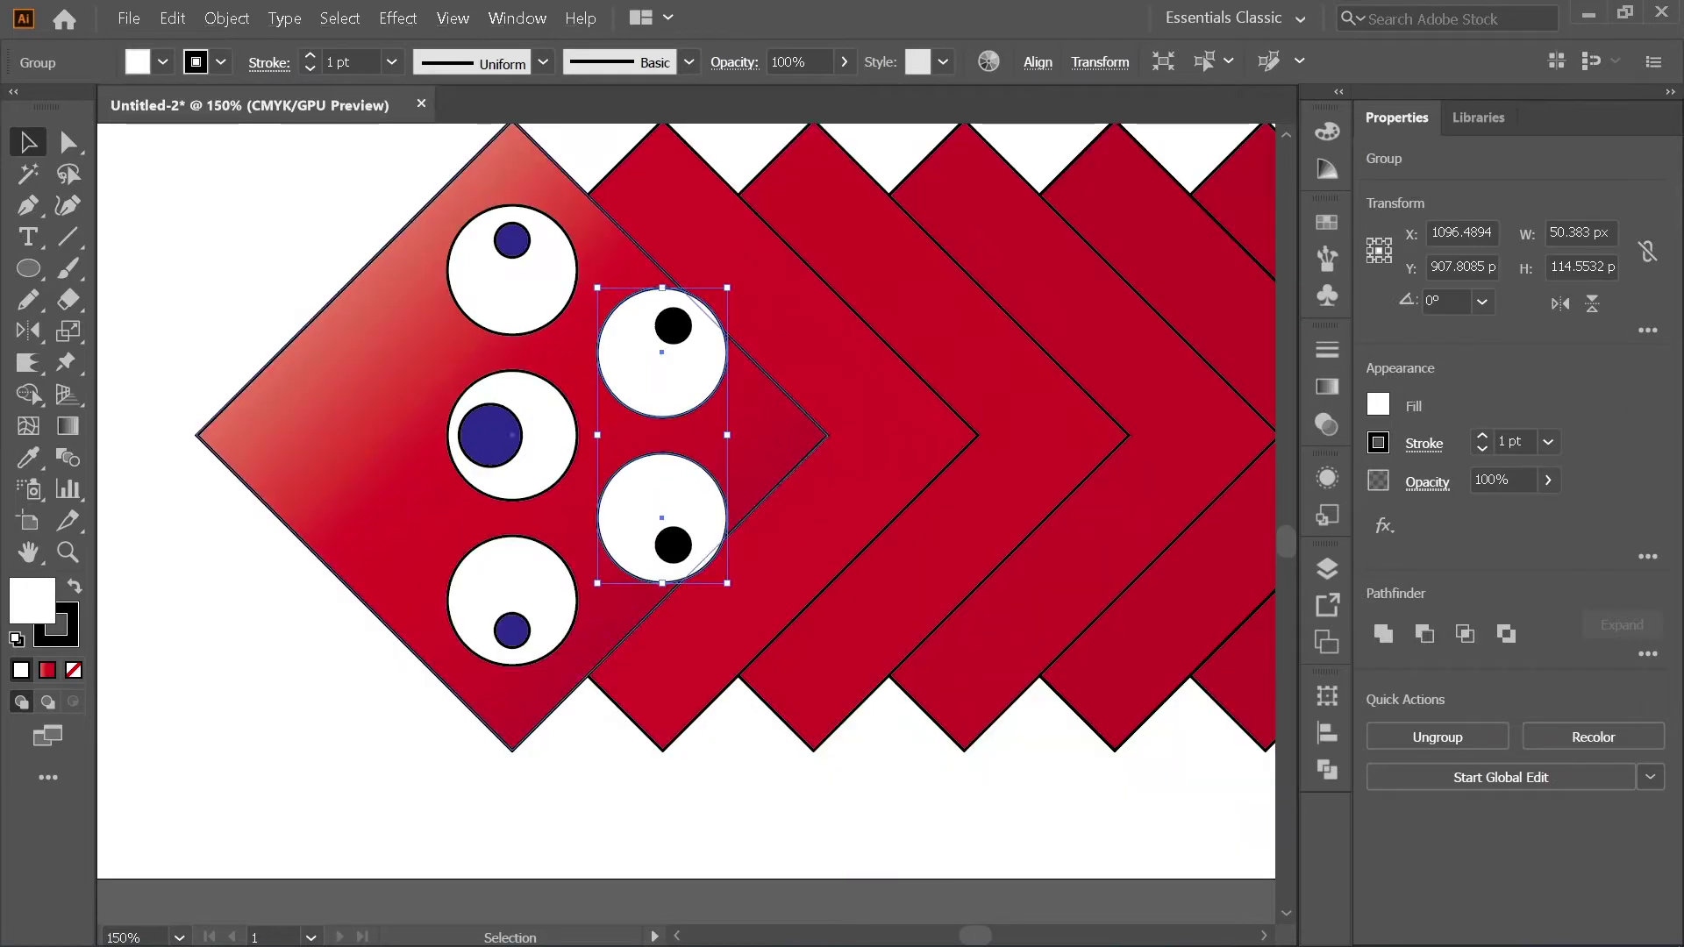
{"action": "left_click", "coordinate": [162, 61]}
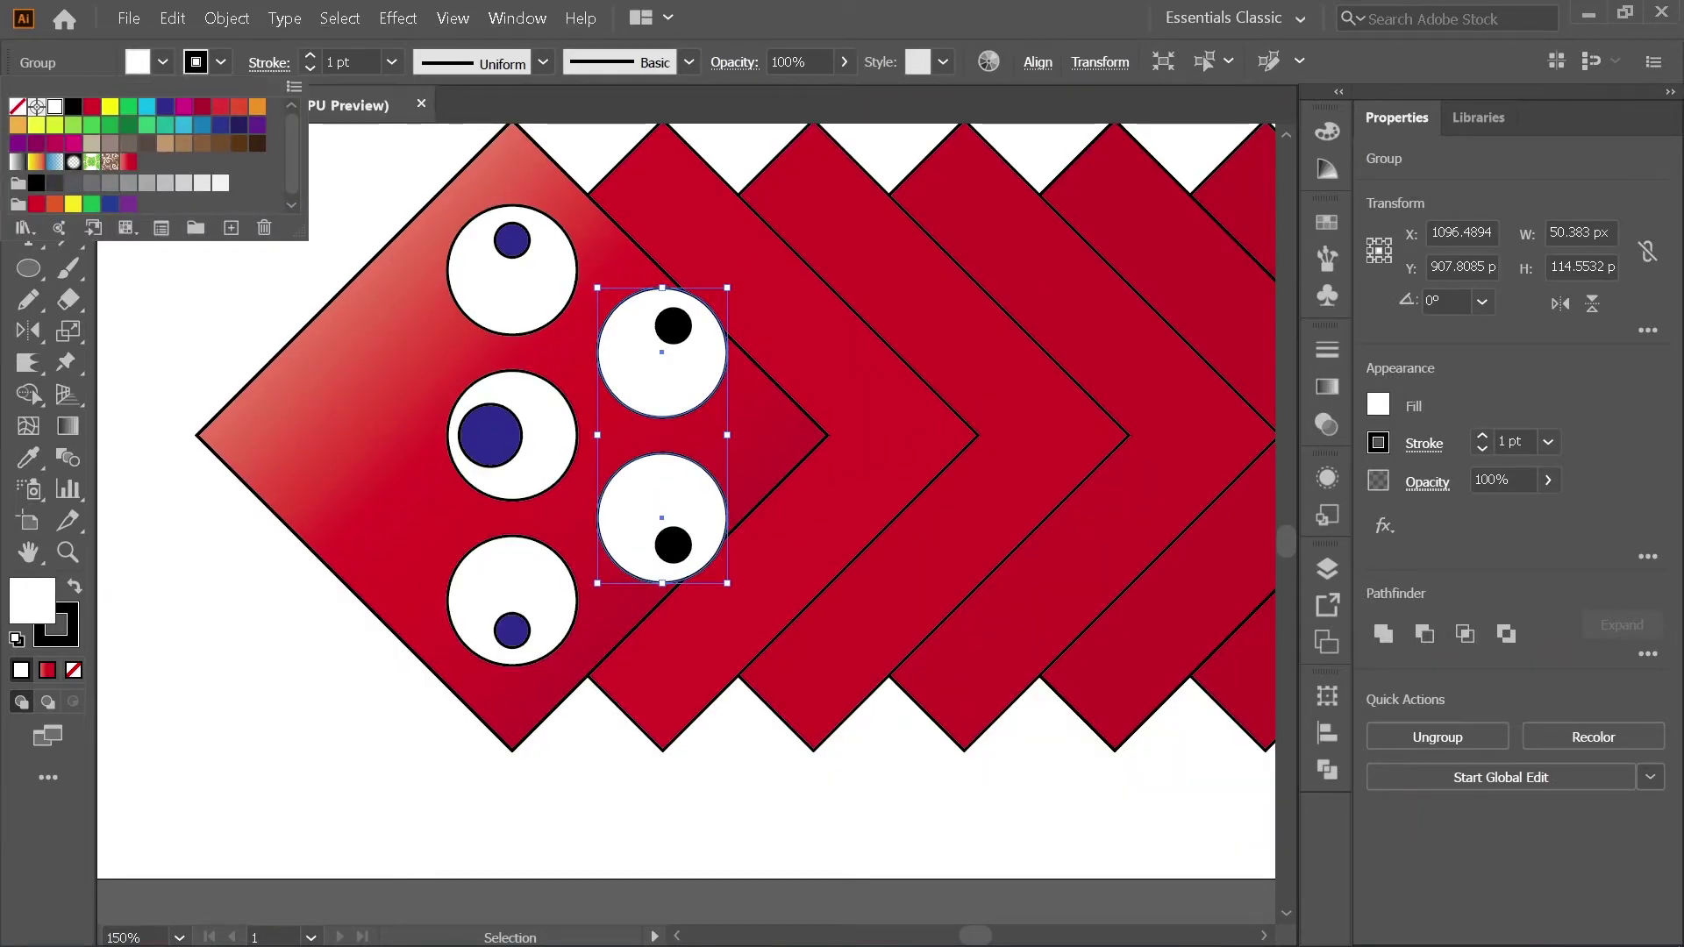
{"action": "left_click", "coordinate": [257, 107]}
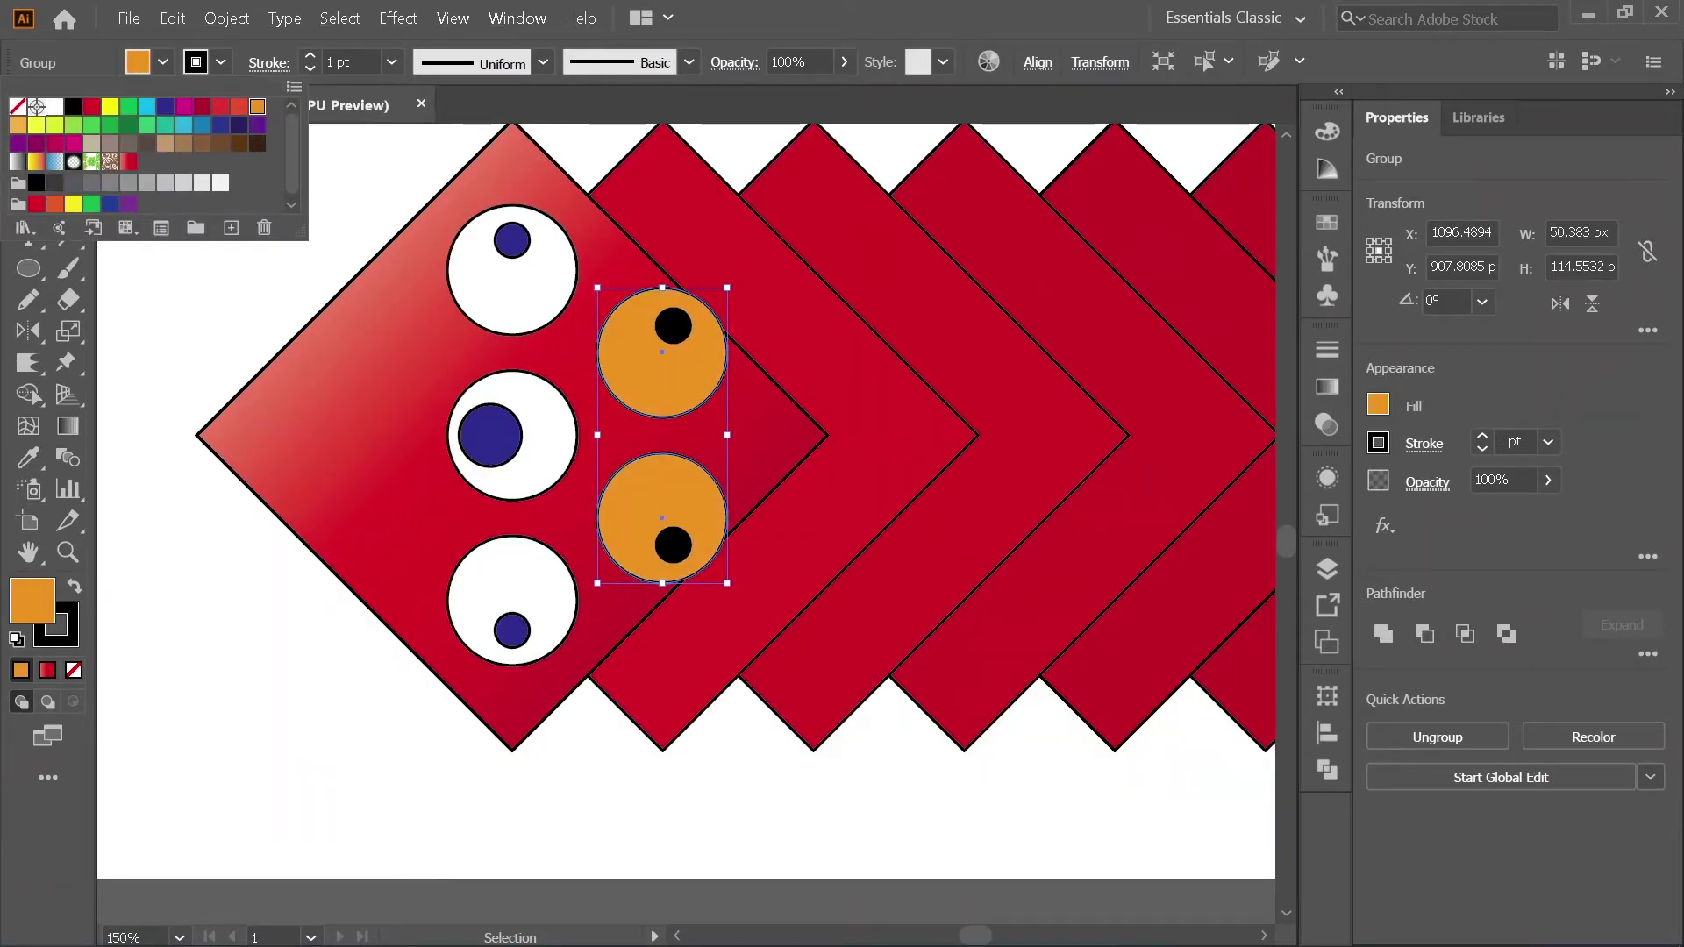
{"action": "key", "text": "Escape"}
{"action": "key", "text": "ctrl+shift+a"}
{"action": "scroll", "coordinate": [315, 509], "scroll_direction": "down", "scroll_amount": 1}
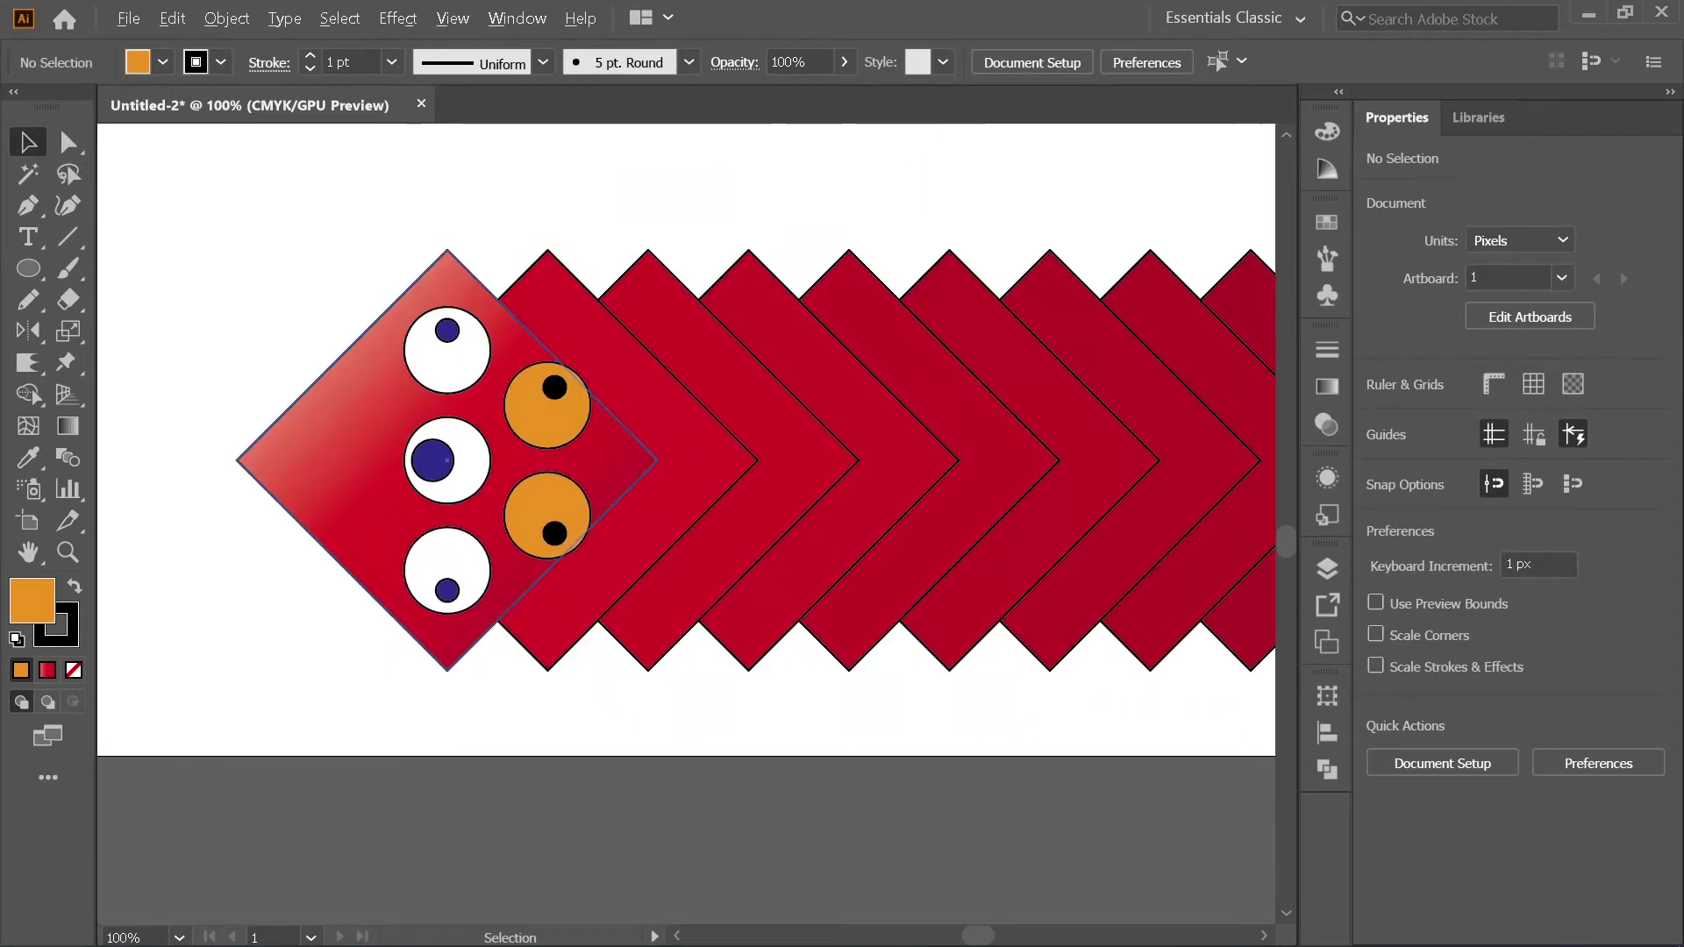
{"action": "scroll", "coordinate": [367, 485], "scroll_direction": "up", "scroll_amount": 3}
{"action": "scroll", "coordinate": [371, 488], "scroll_direction": "down", "scroll_amount": 2}
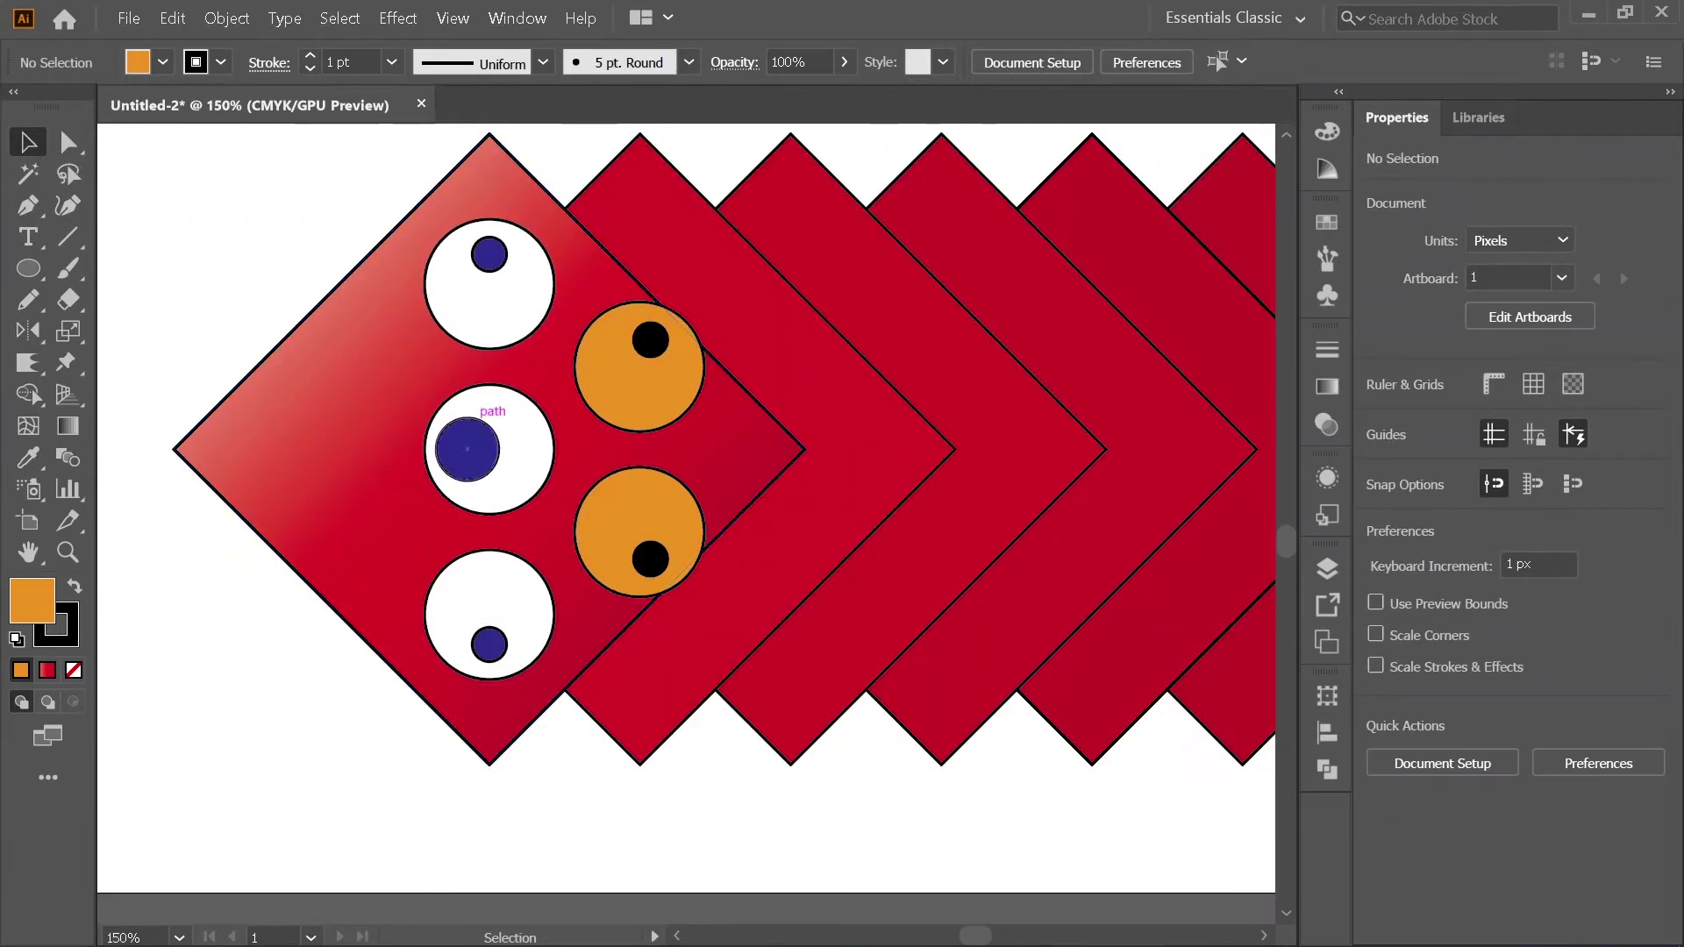
{"action": "left_click", "coordinate": [490, 312]}
{"action": "left_click", "coordinate": [525, 456], "text": "shift"}
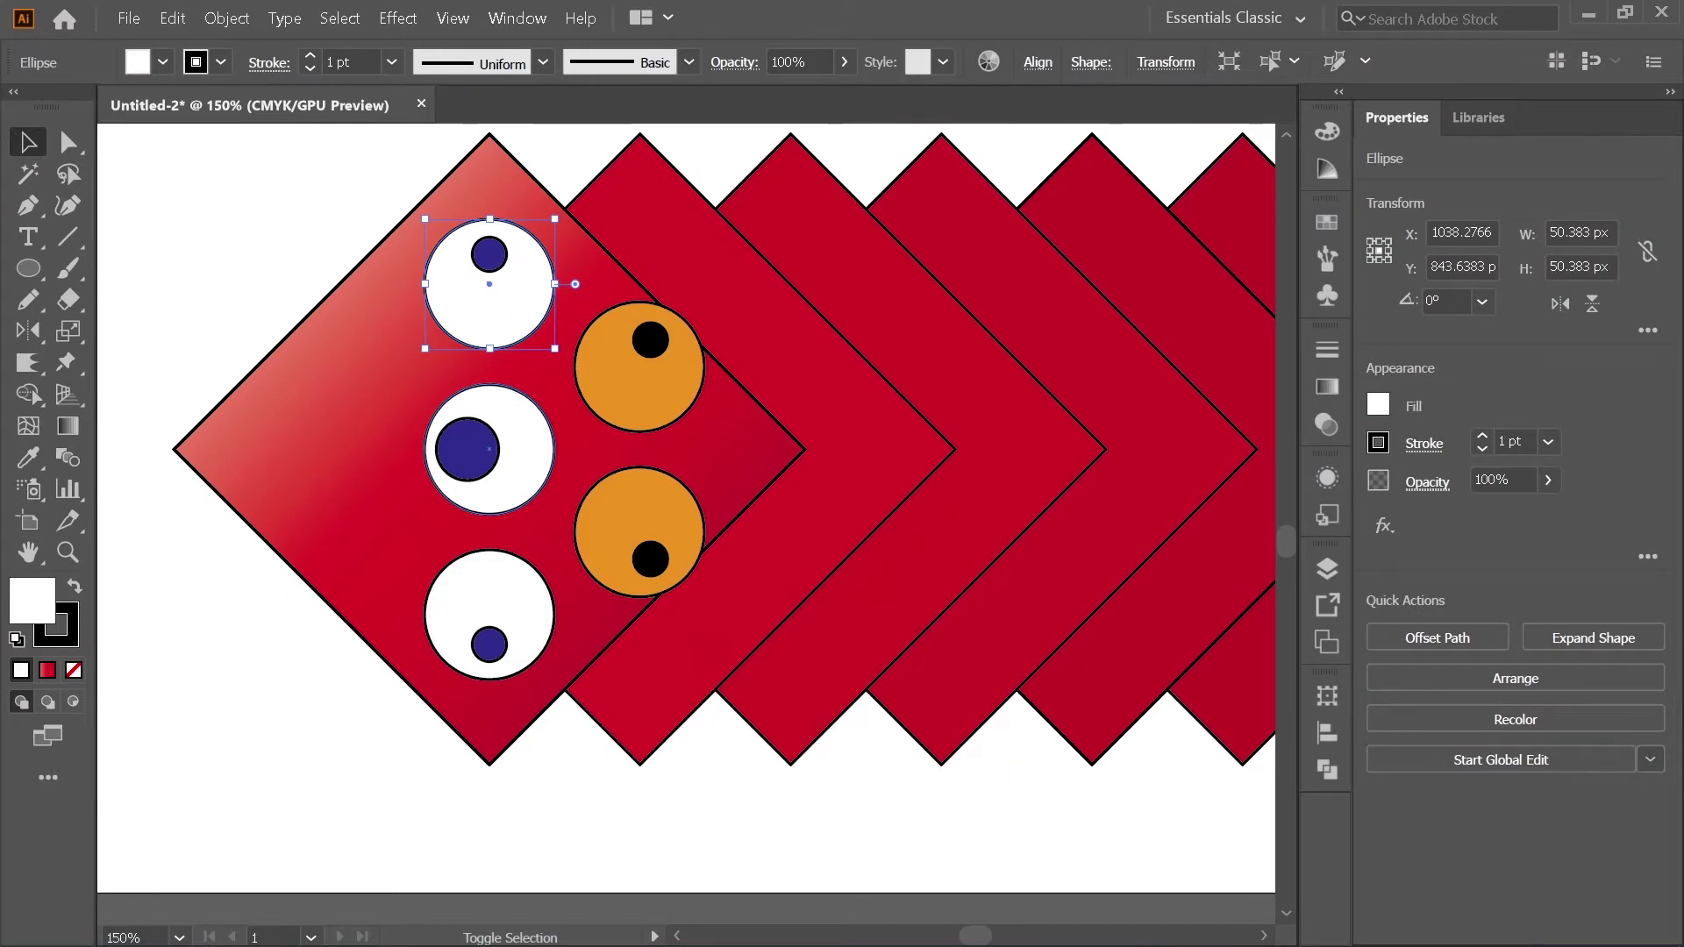
{"action": "key", "text": "ctrl+minus"}
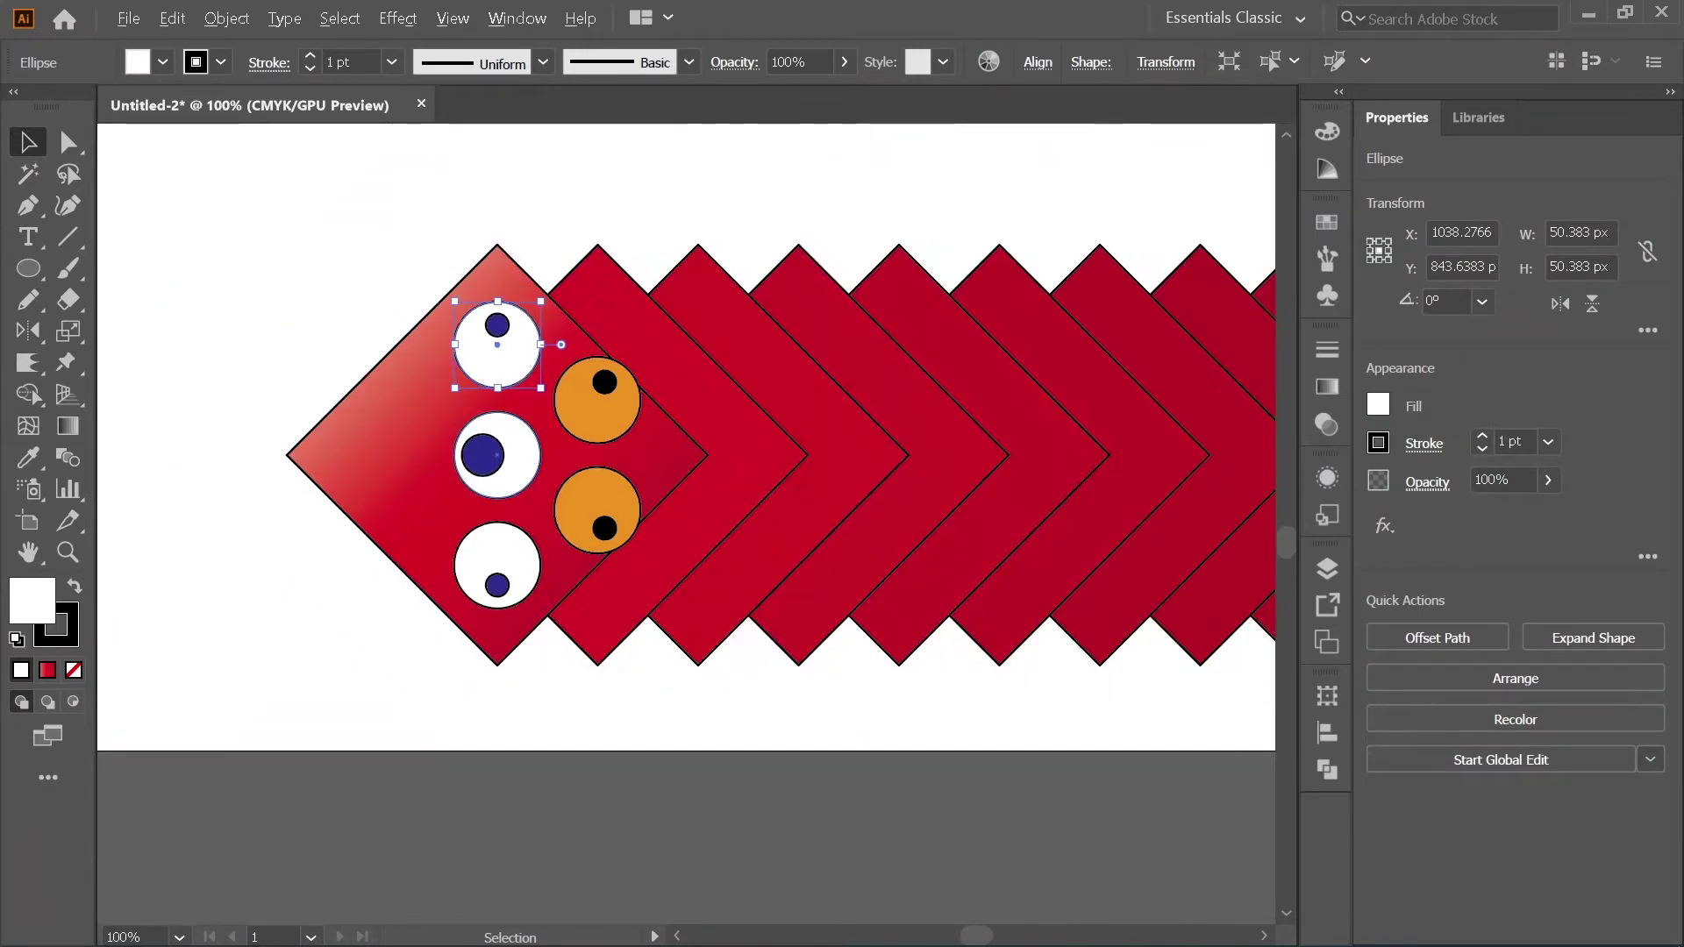
{"action": "key", "text": "ctrl+plus"}
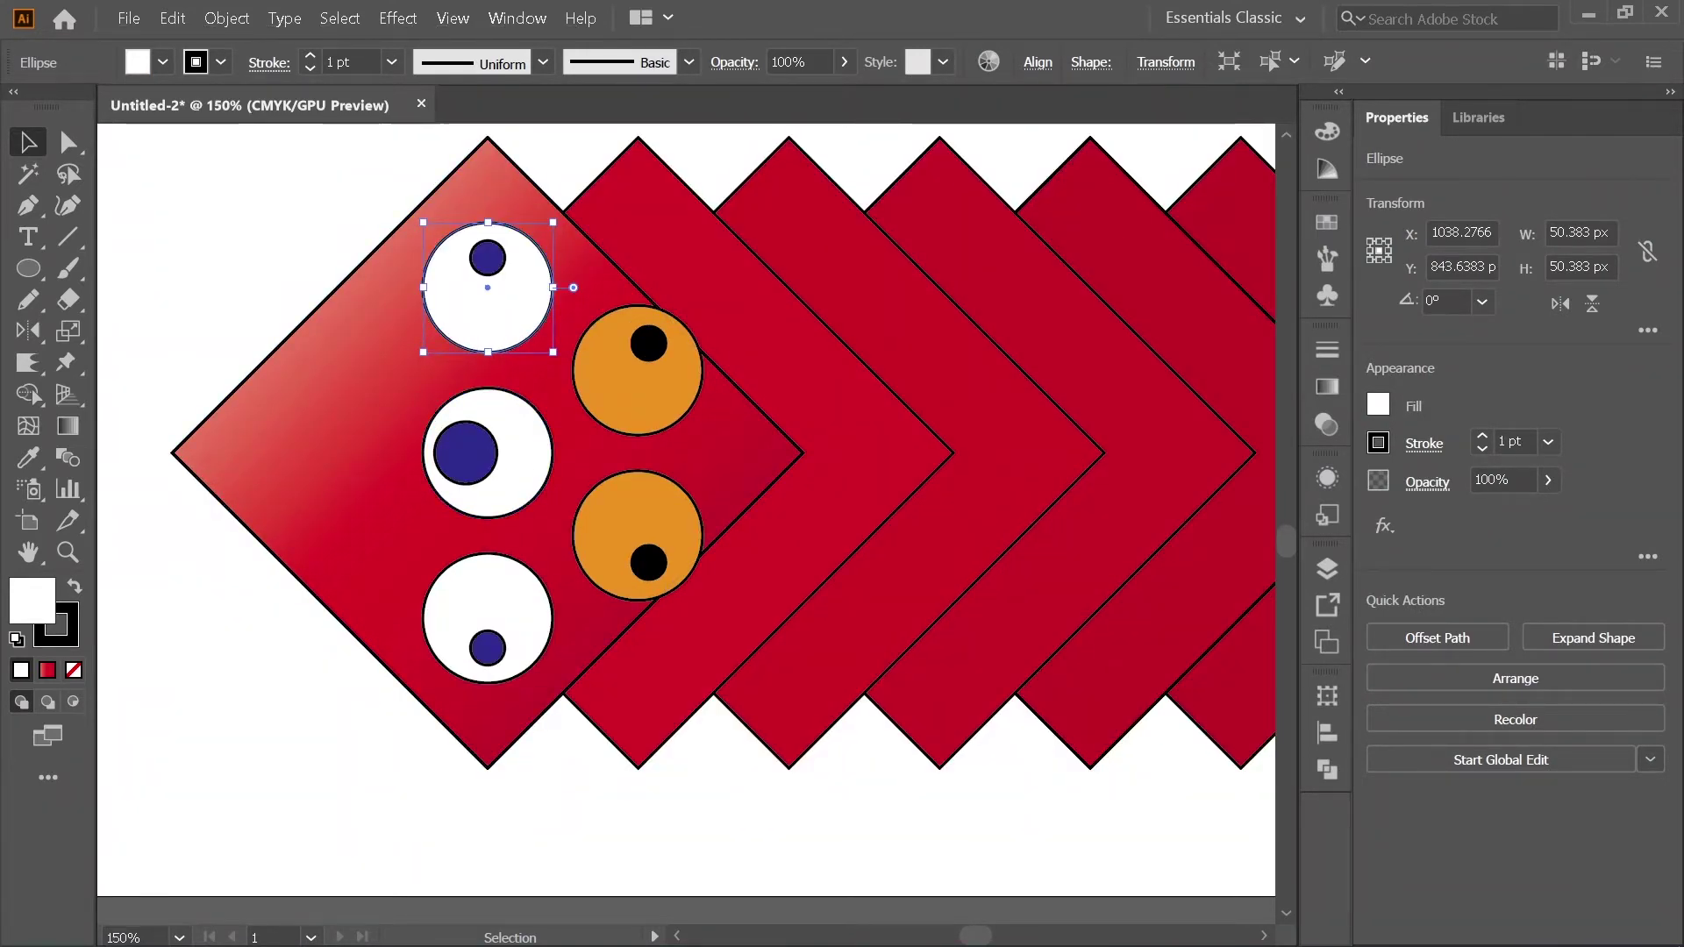
{"action": "left_click", "coordinate": [228, 350]}
{"action": "scroll", "coordinate": [399, 437], "scroll_direction": "down", "scroll_amount": 1}
{"action": "key", "text": "ctrl+minus"}
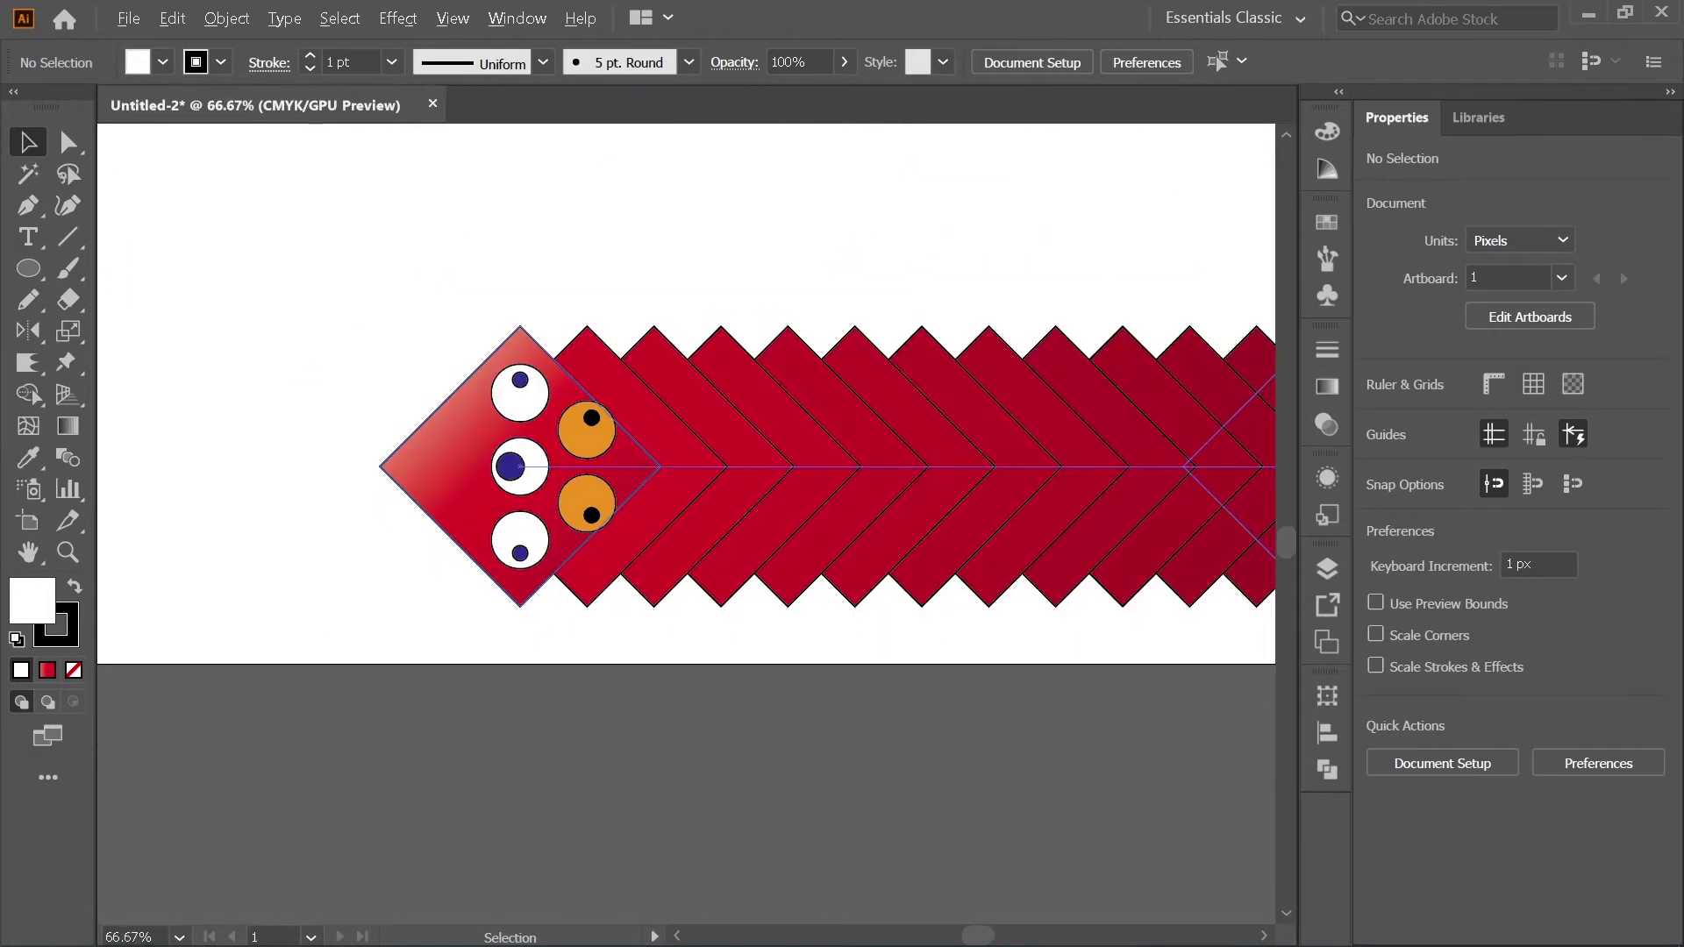
{"action": "key", "text": "ctrl+plus"}
{"action": "key", "text": "ctrl+plus"}
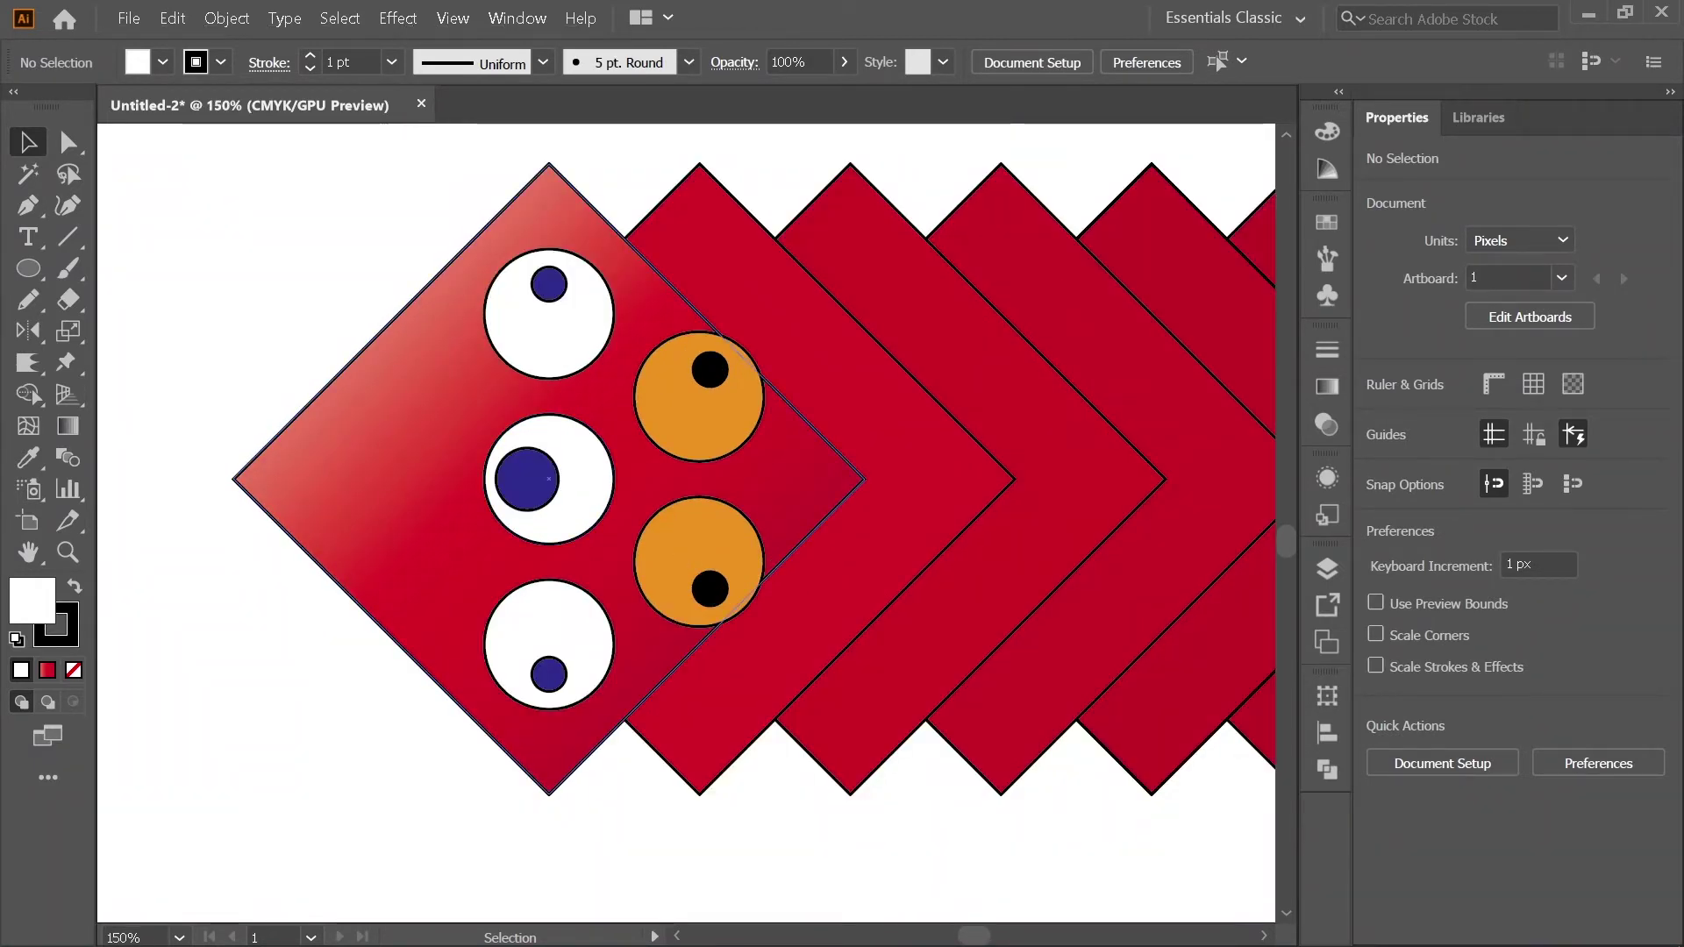
Step: Move the pair of orange circles horizontally about 8 px toward the column of white eyes
{"action": "left_click", "coordinate": [699, 412]}
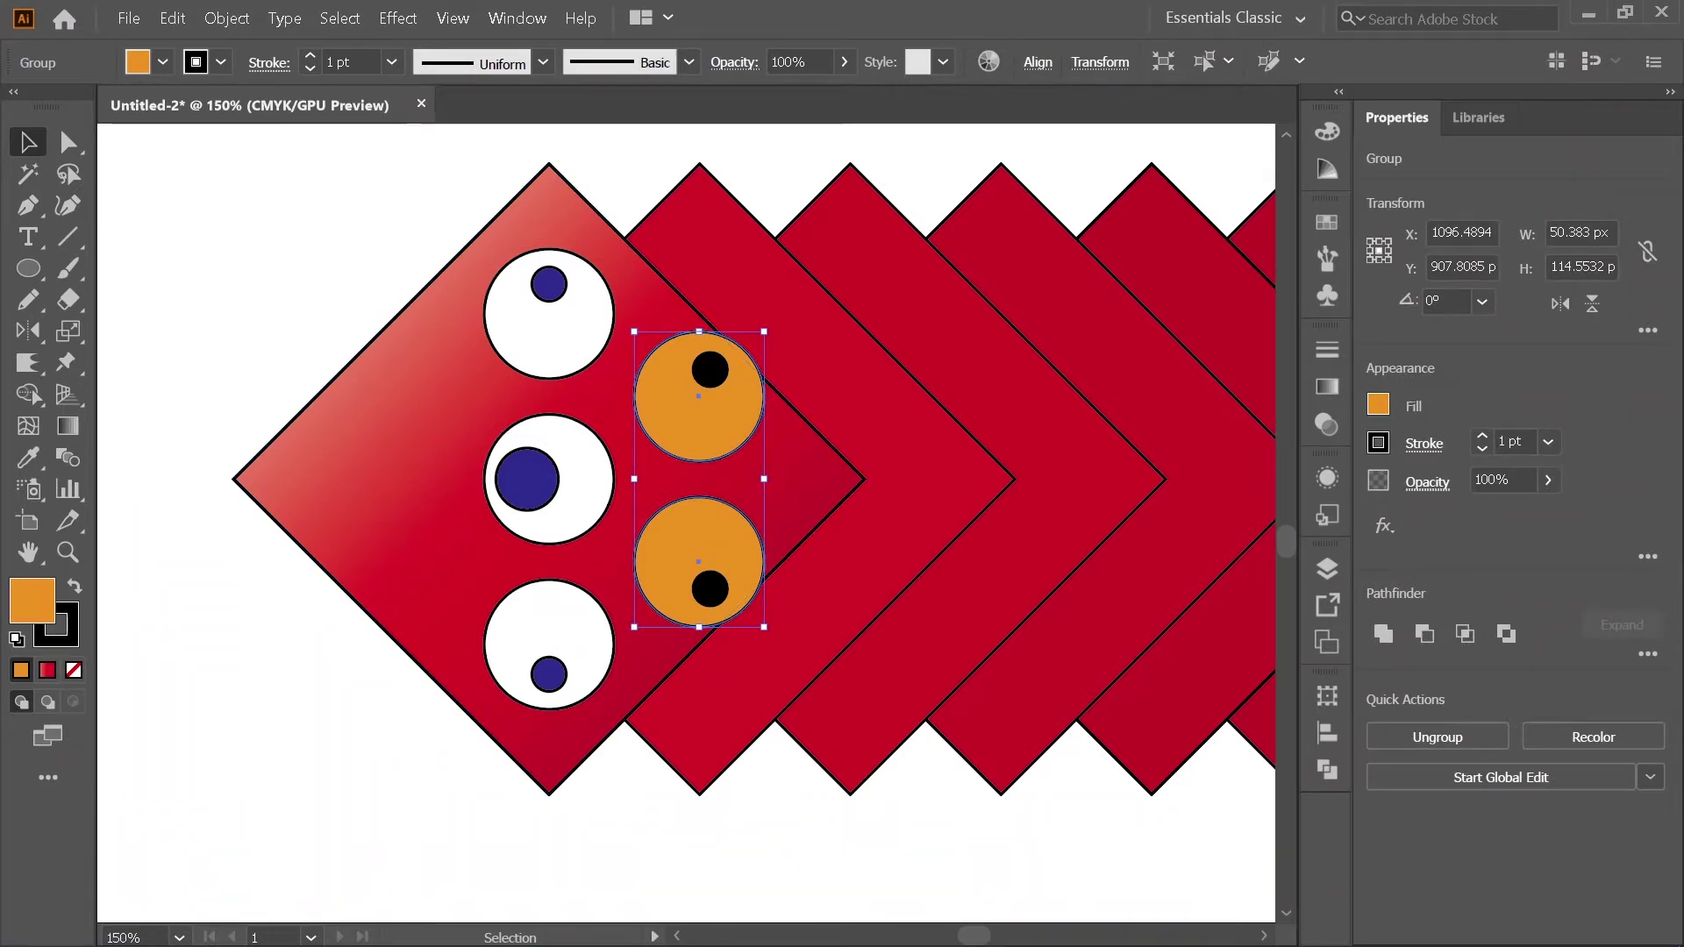
{"action": "left_click_drag", "start_coordinate": [702, 427], "coordinate": [676, 427]}
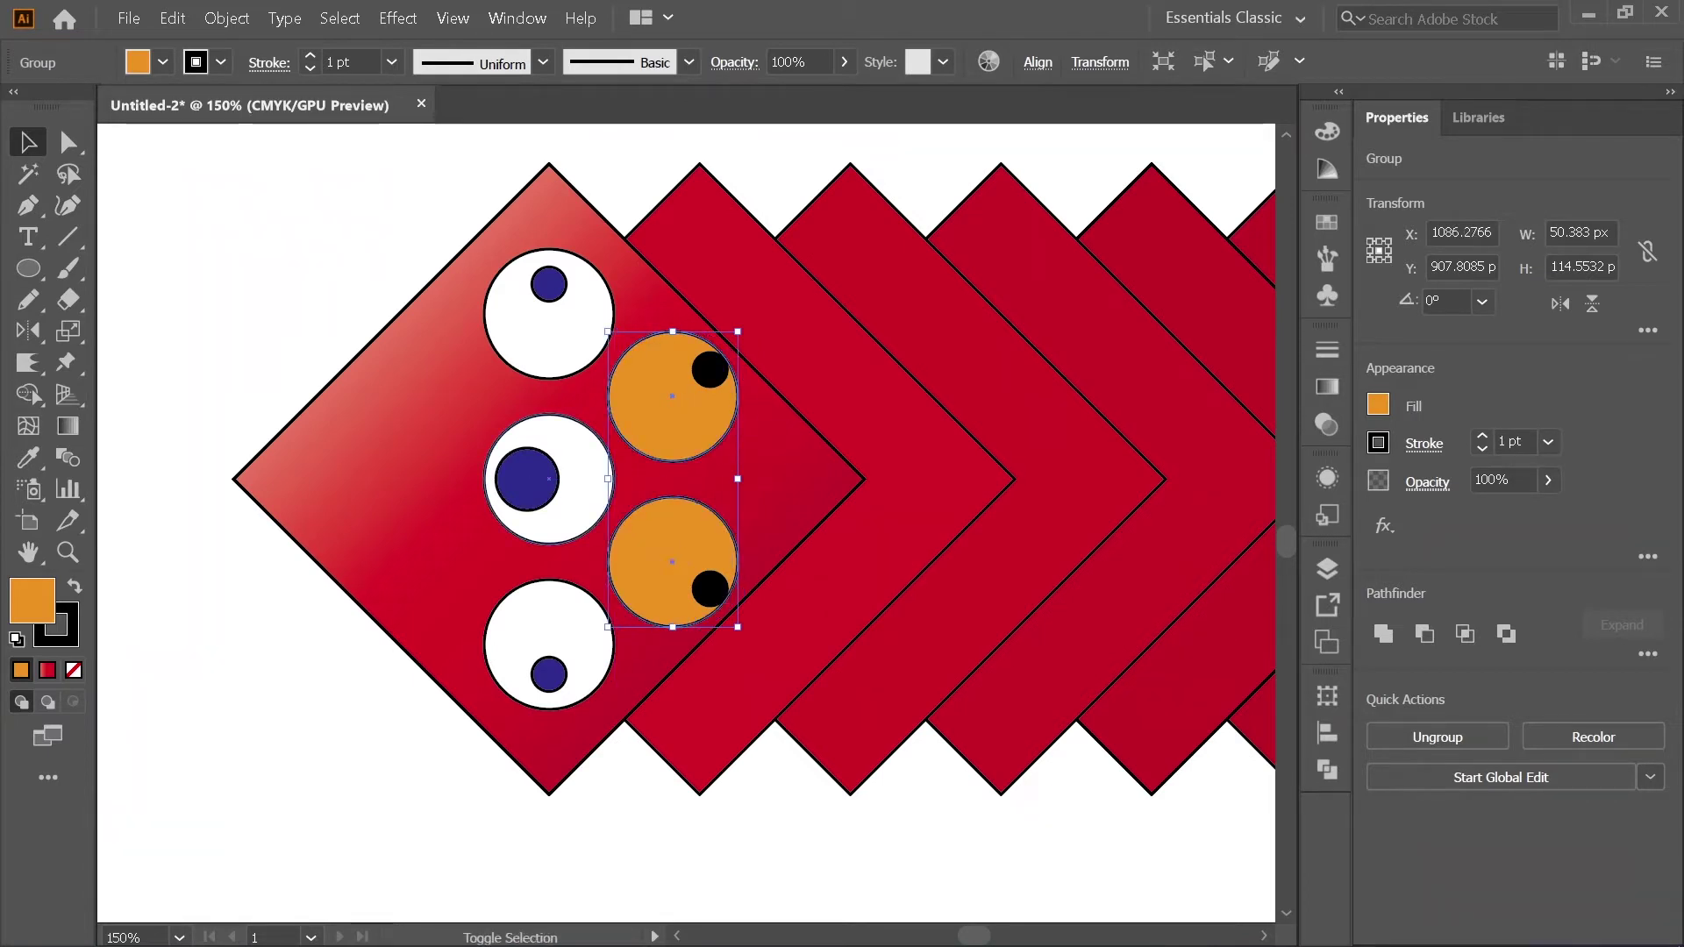
{"action": "key", "text": "Right"}
{"action": "key", "text": "Right"}
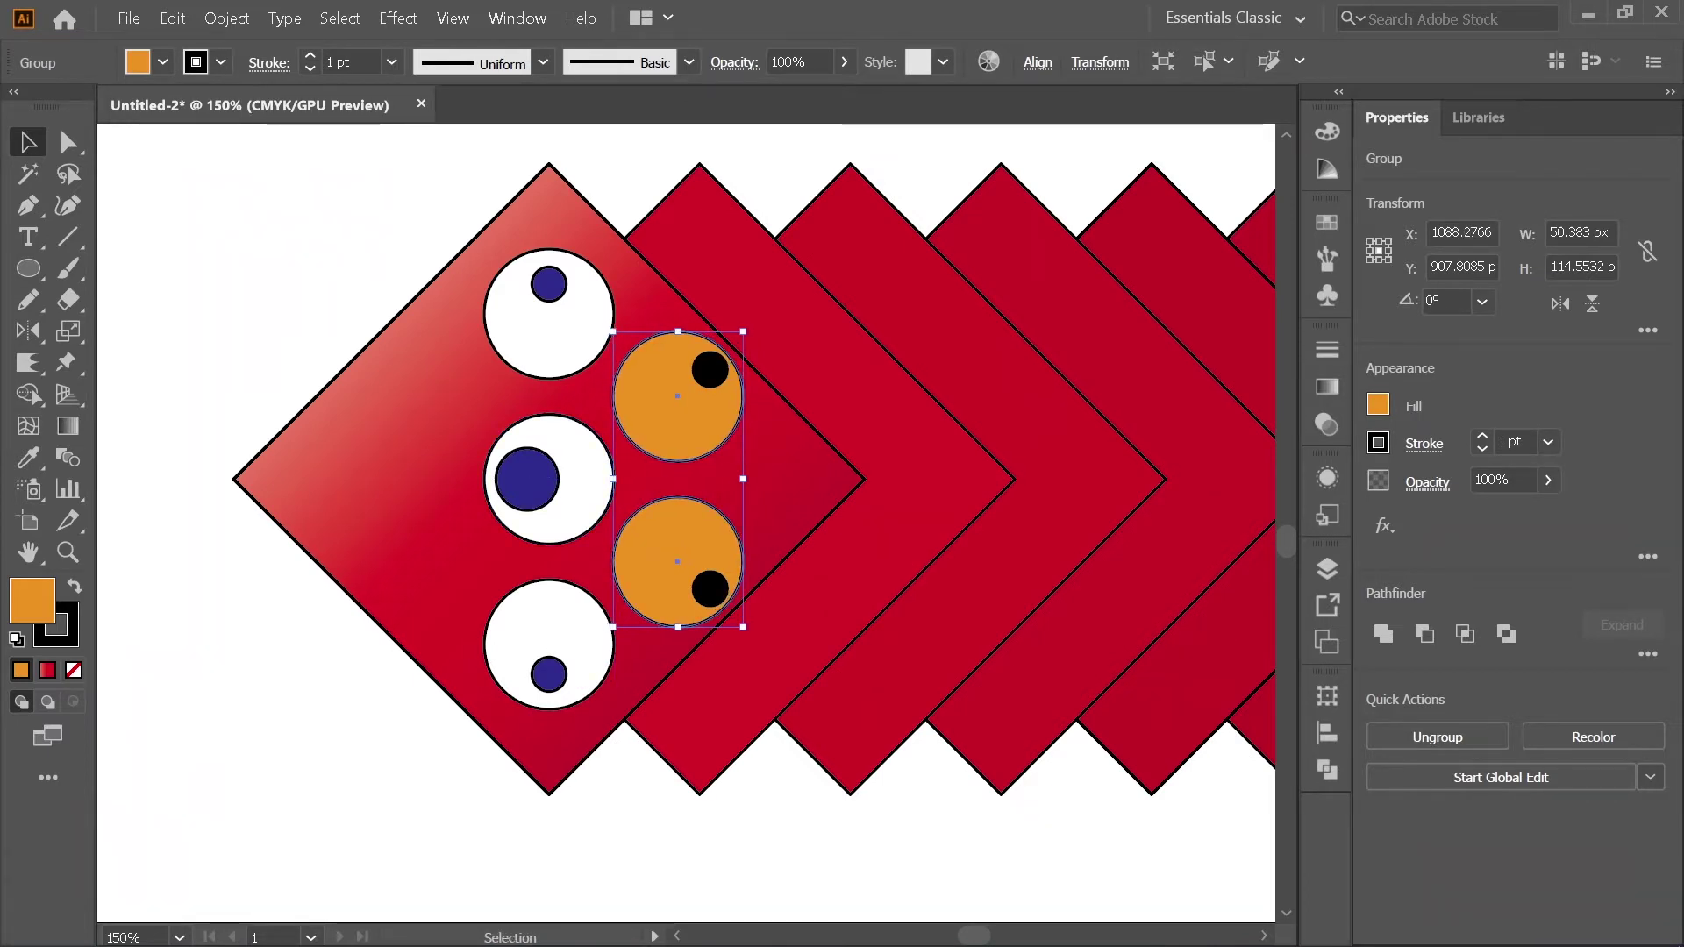
{"action": "key", "text": "ctrl+shift+a"}
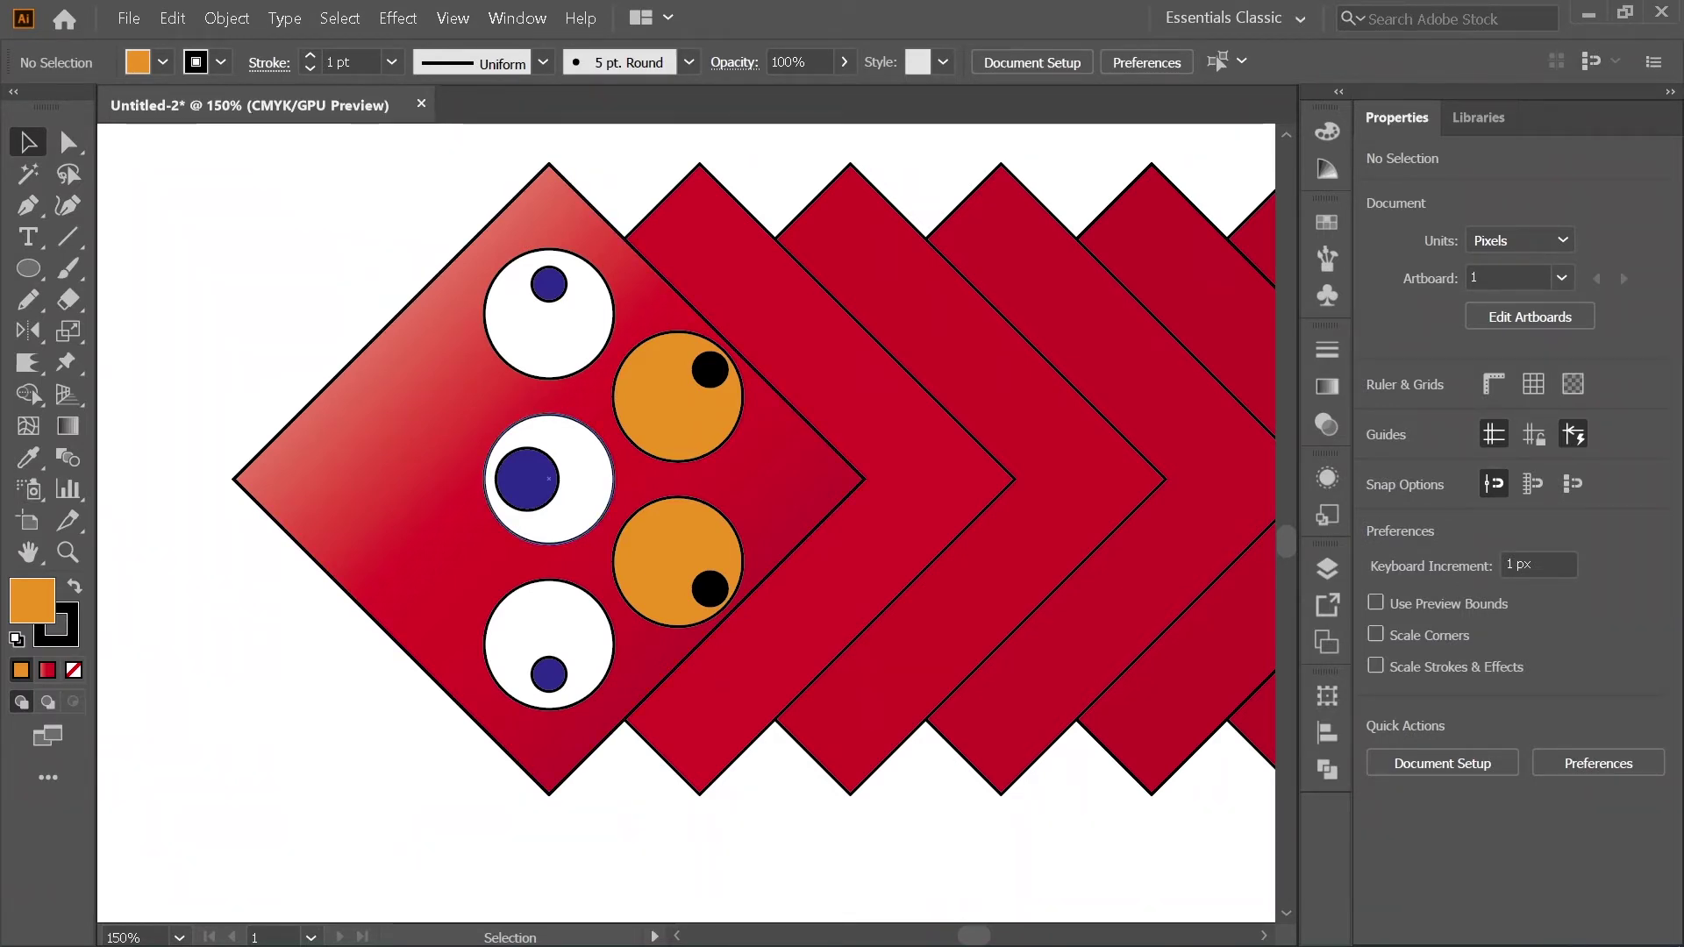
Step: Fill the small blue pupils in the top and bottom white eyes with black
{"action": "left_click", "coordinate": [549, 284]}
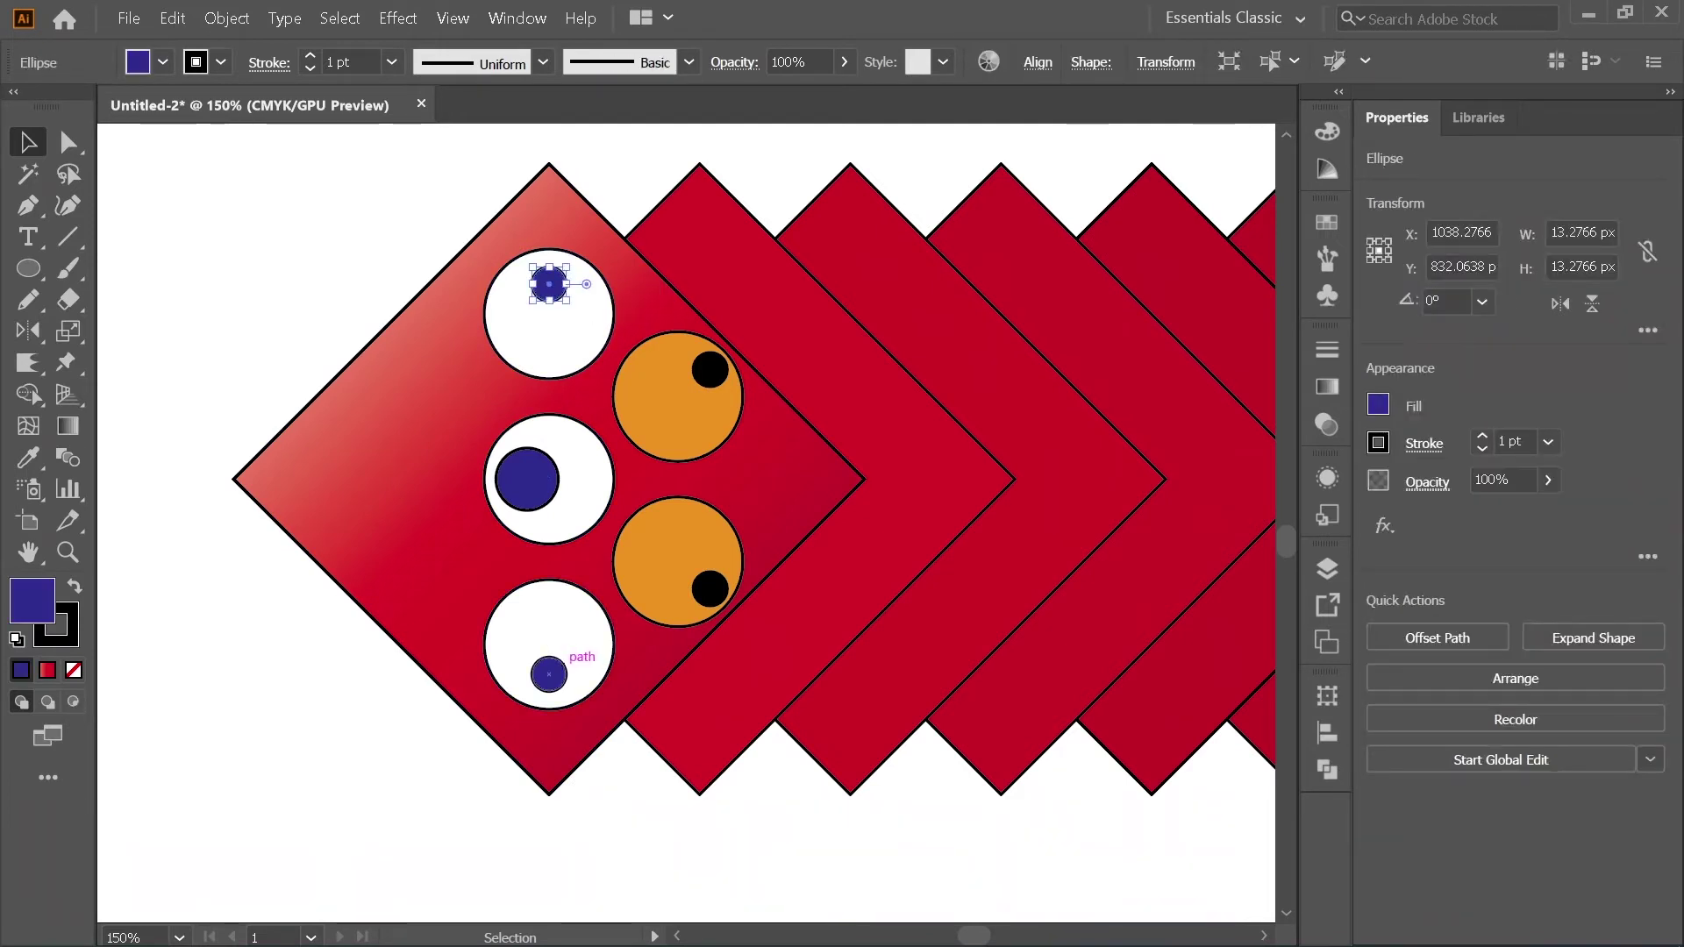
{"action": "left_click", "coordinate": [550, 675], "text": "shift"}
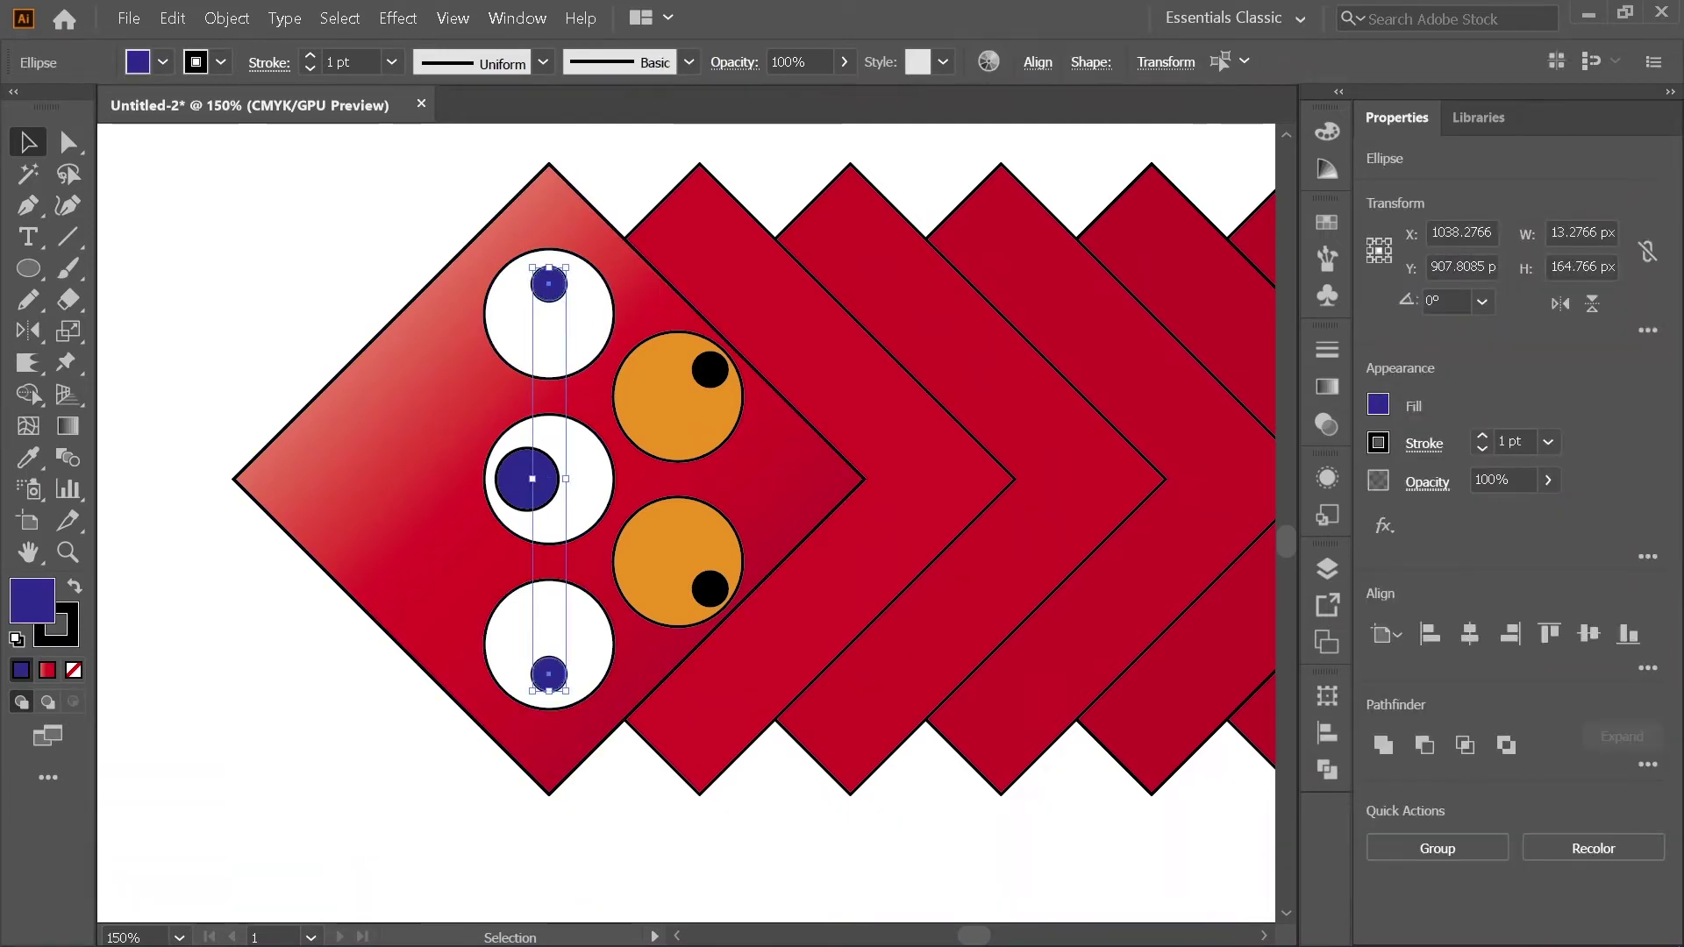
{"action": "left_click", "coordinate": [162, 62]}
{"action": "left_click", "coordinate": [72, 106]}
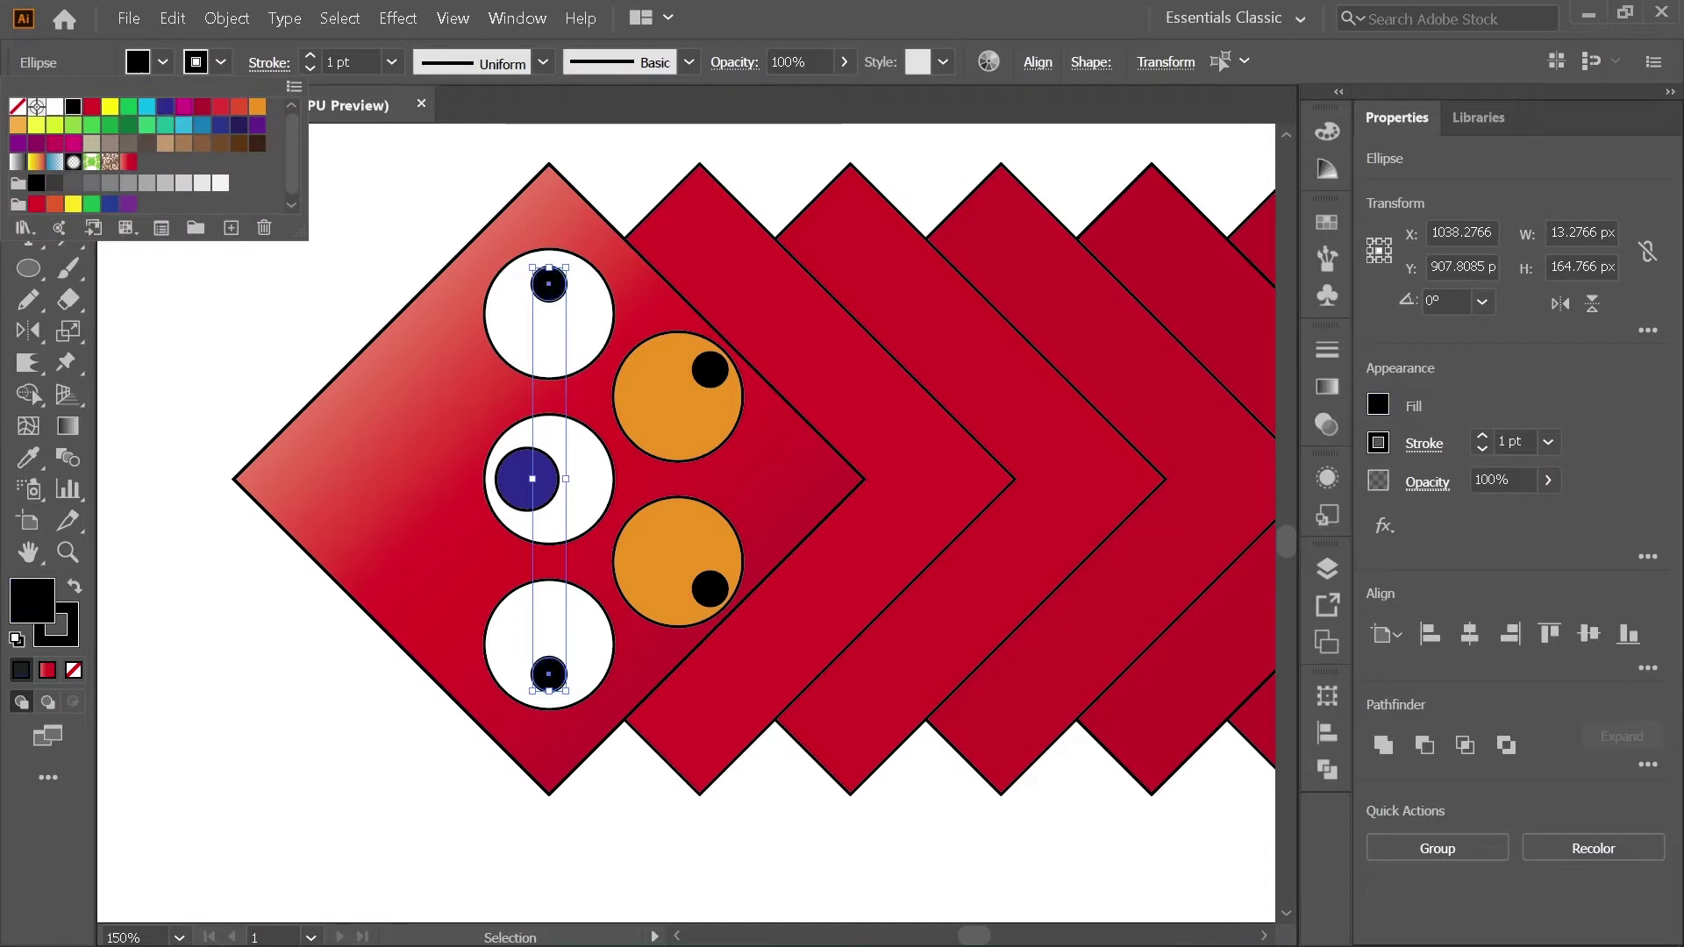
{"action": "key", "text": "Escape"}
{"action": "key", "text": "ctrl+shift+a"}
{"action": "scroll", "coordinate": [447, 360], "scroll_direction": "down", "scroll_amount": 2}
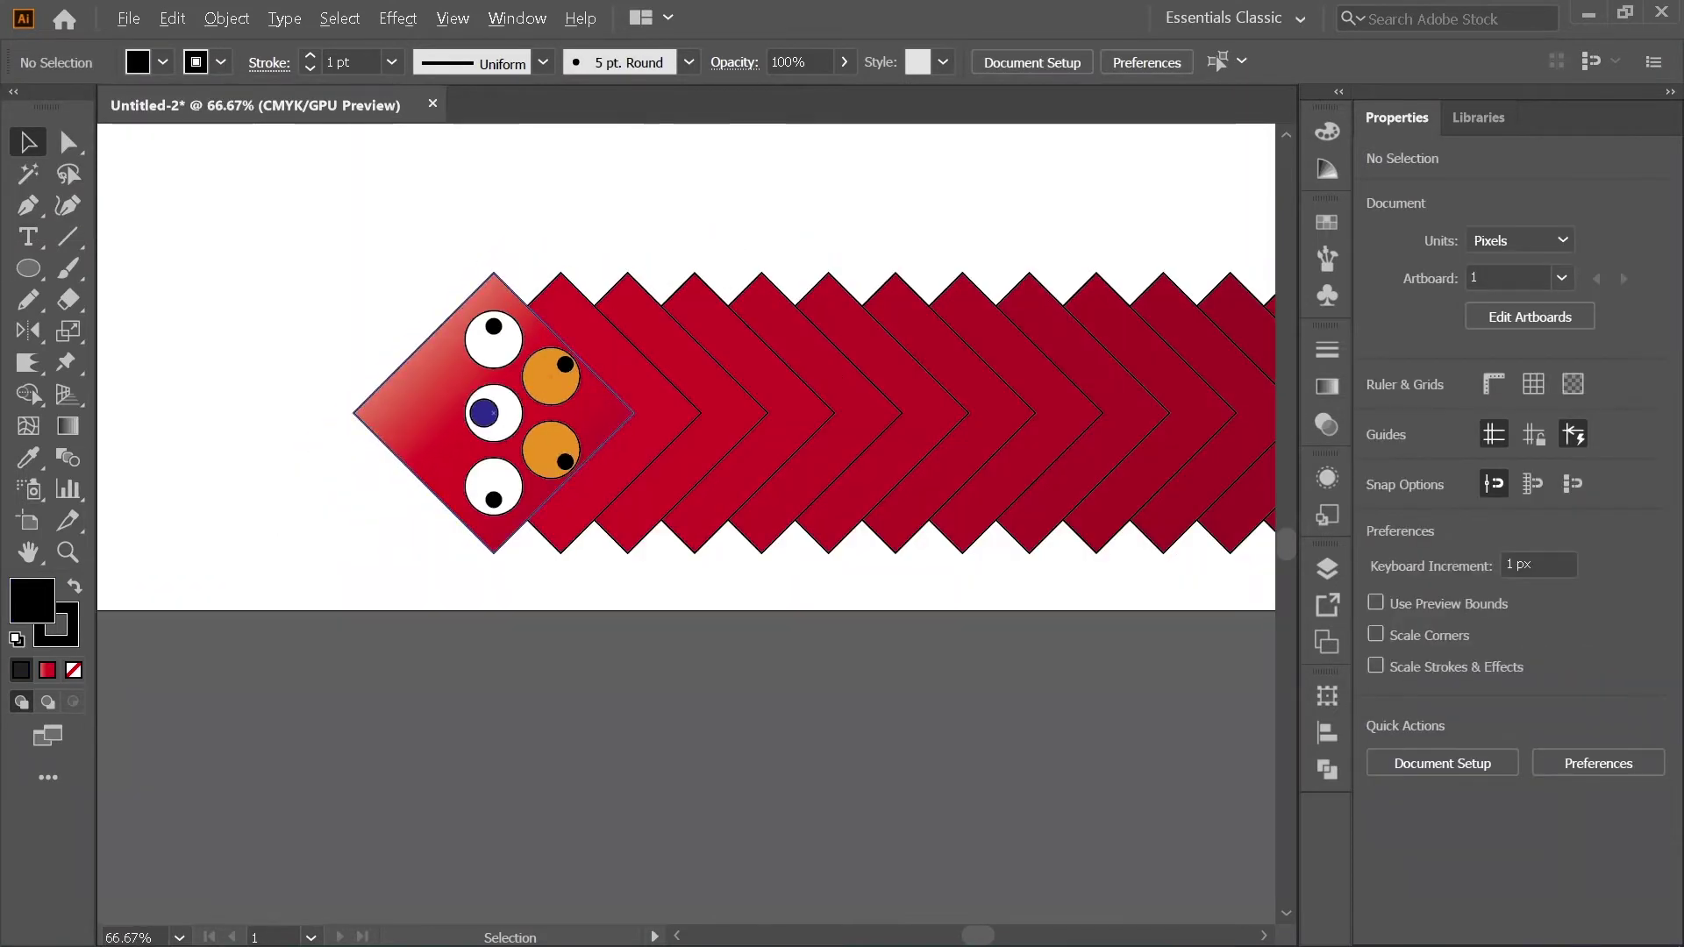
Step: Draw a tall narrow rectangle about 21 × 82 px on the head, between its pointed tip and the white eyes
{"action": "scroll", "coordinate": [584, 398], "scroll_direction": "up", "scroll_amount": 1}
{"action": "key", "text": "ctrl+plus"}
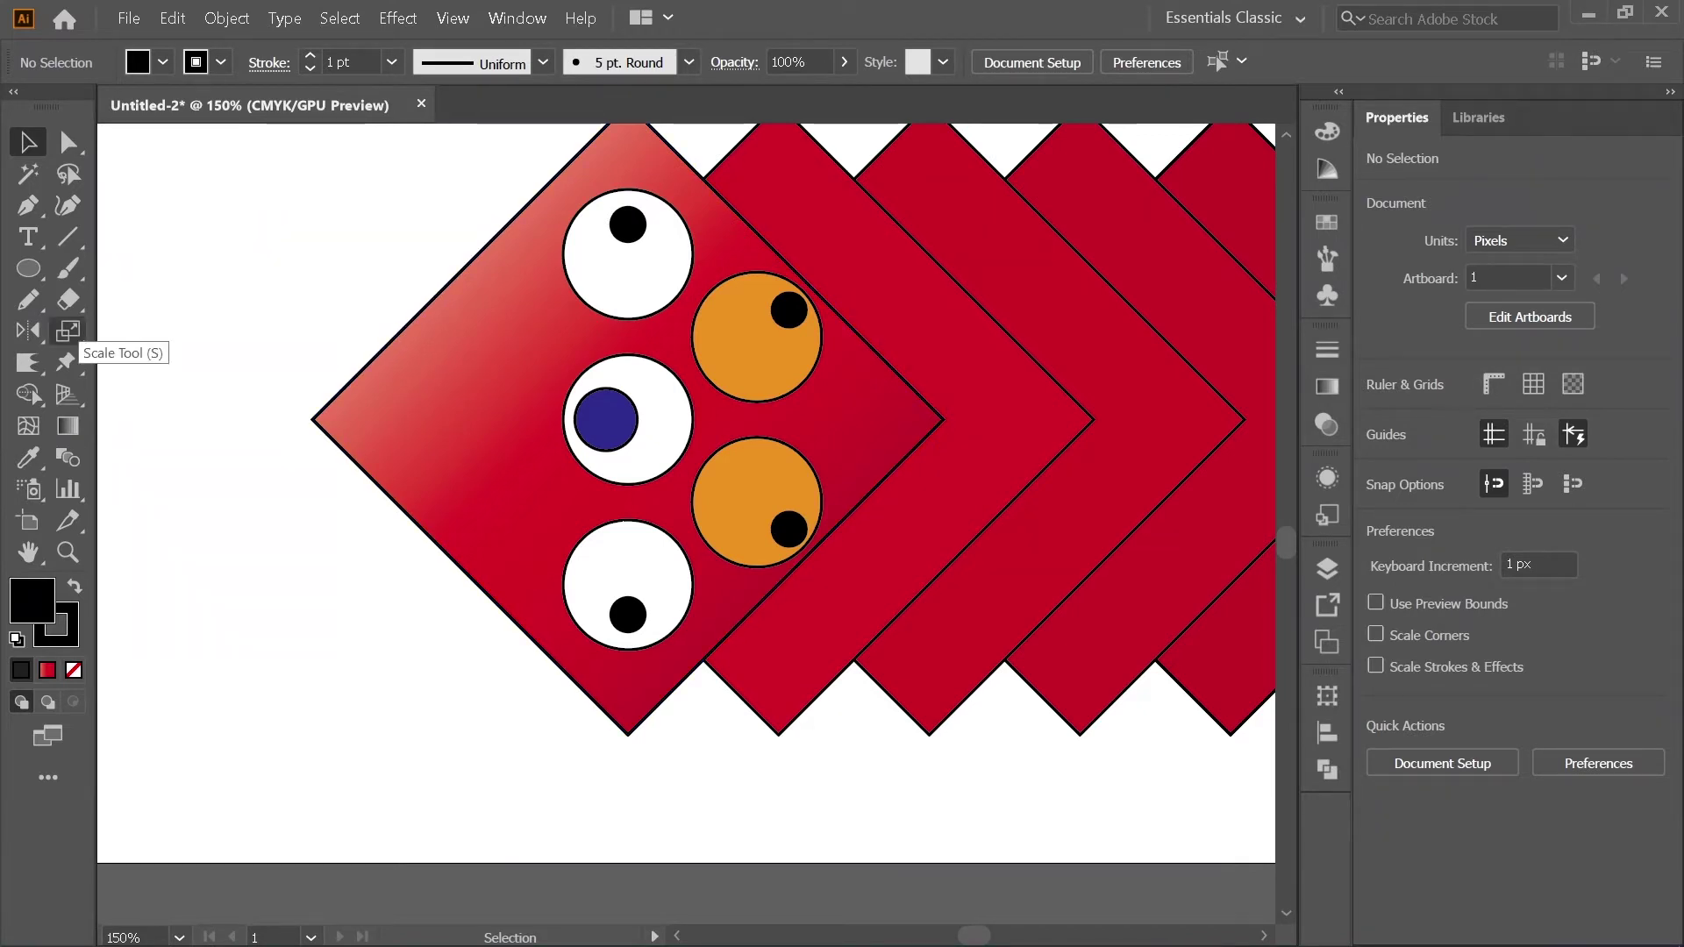
{"action": "left_click", "coordinate": [28, 269]}
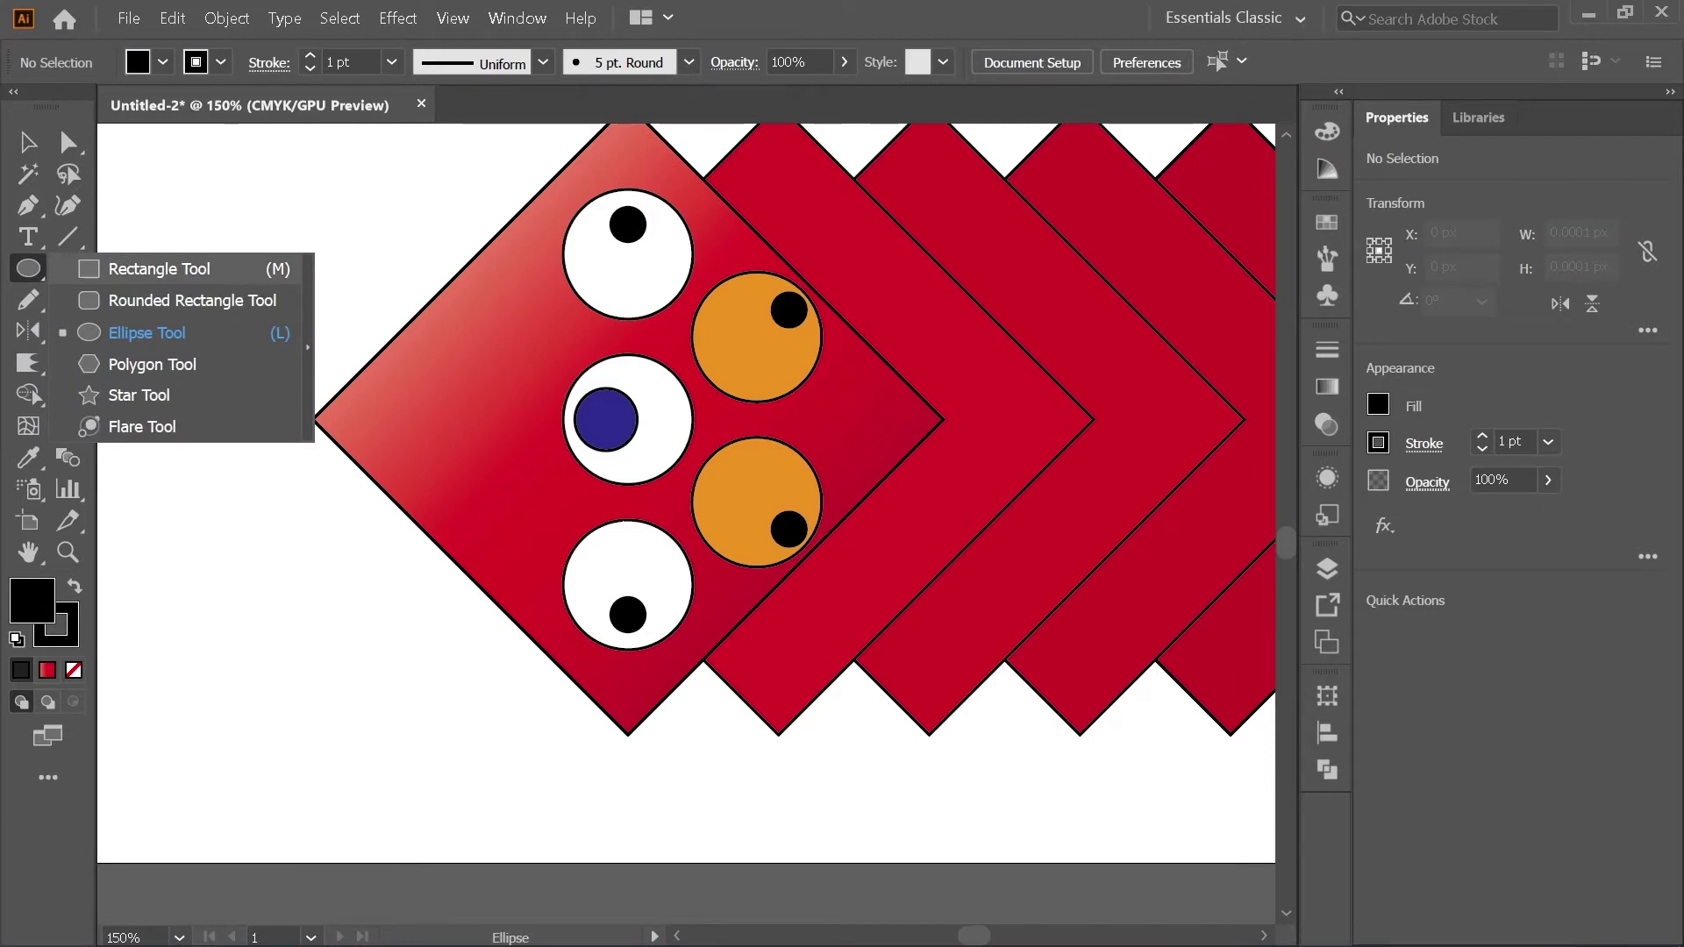
{"action": "left_click", "coordinate": [159, 268]}
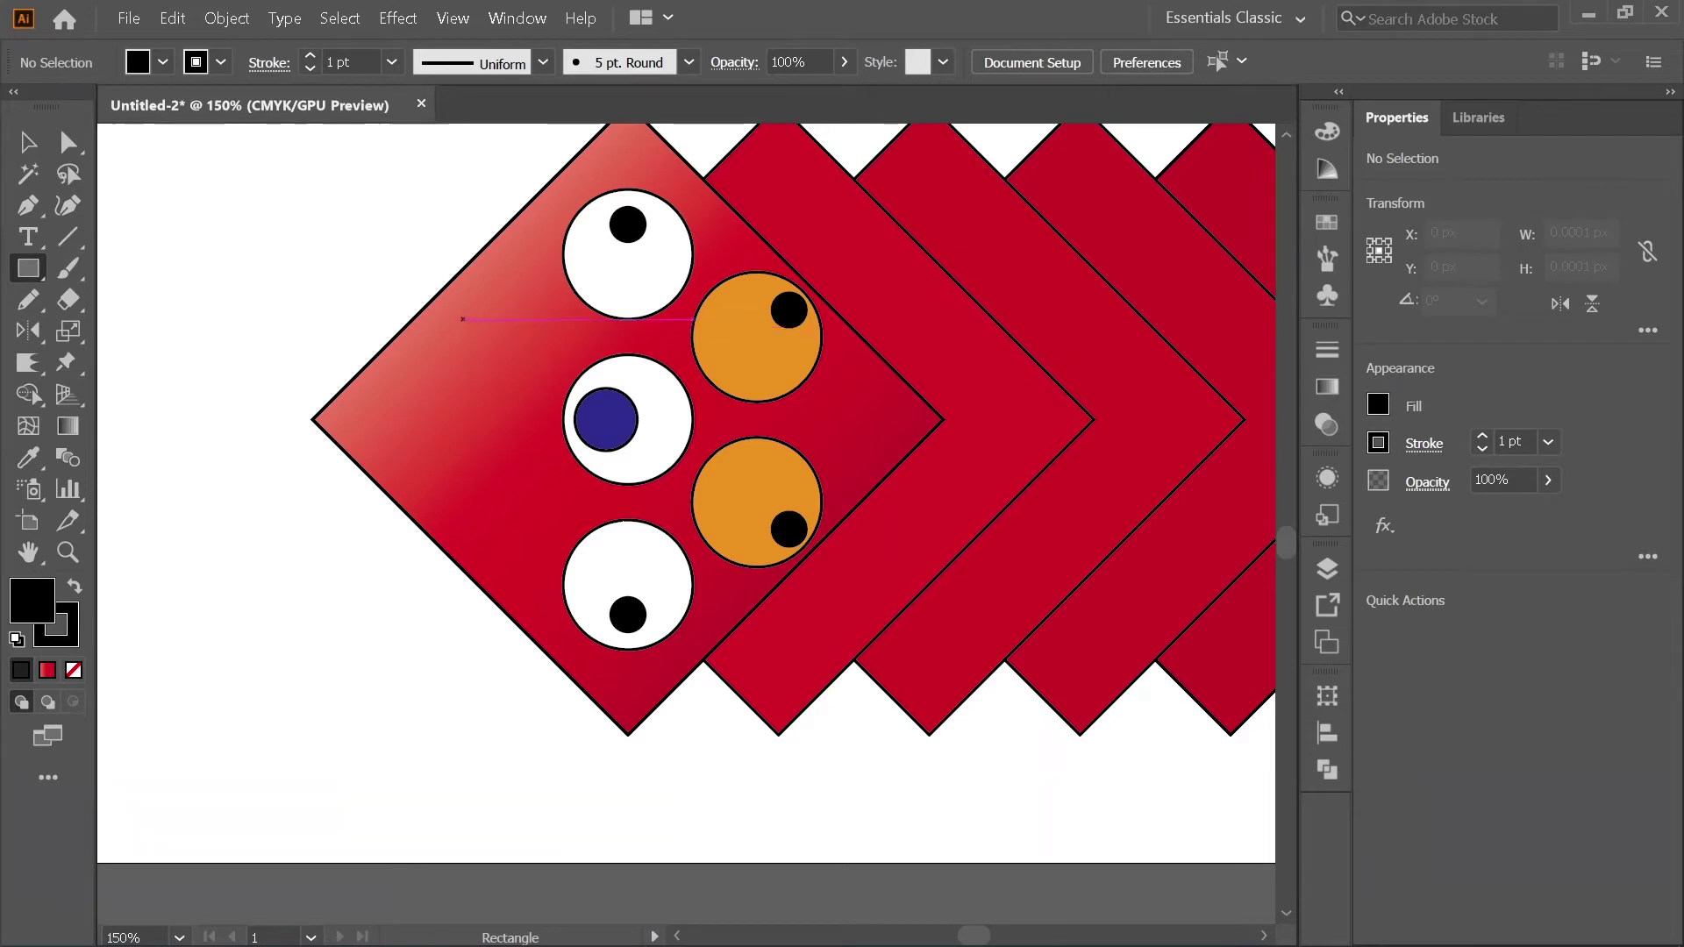
{"action": "left_click_drag", "start_coordinate": [463, 321], "coordinate": [518, 529]}
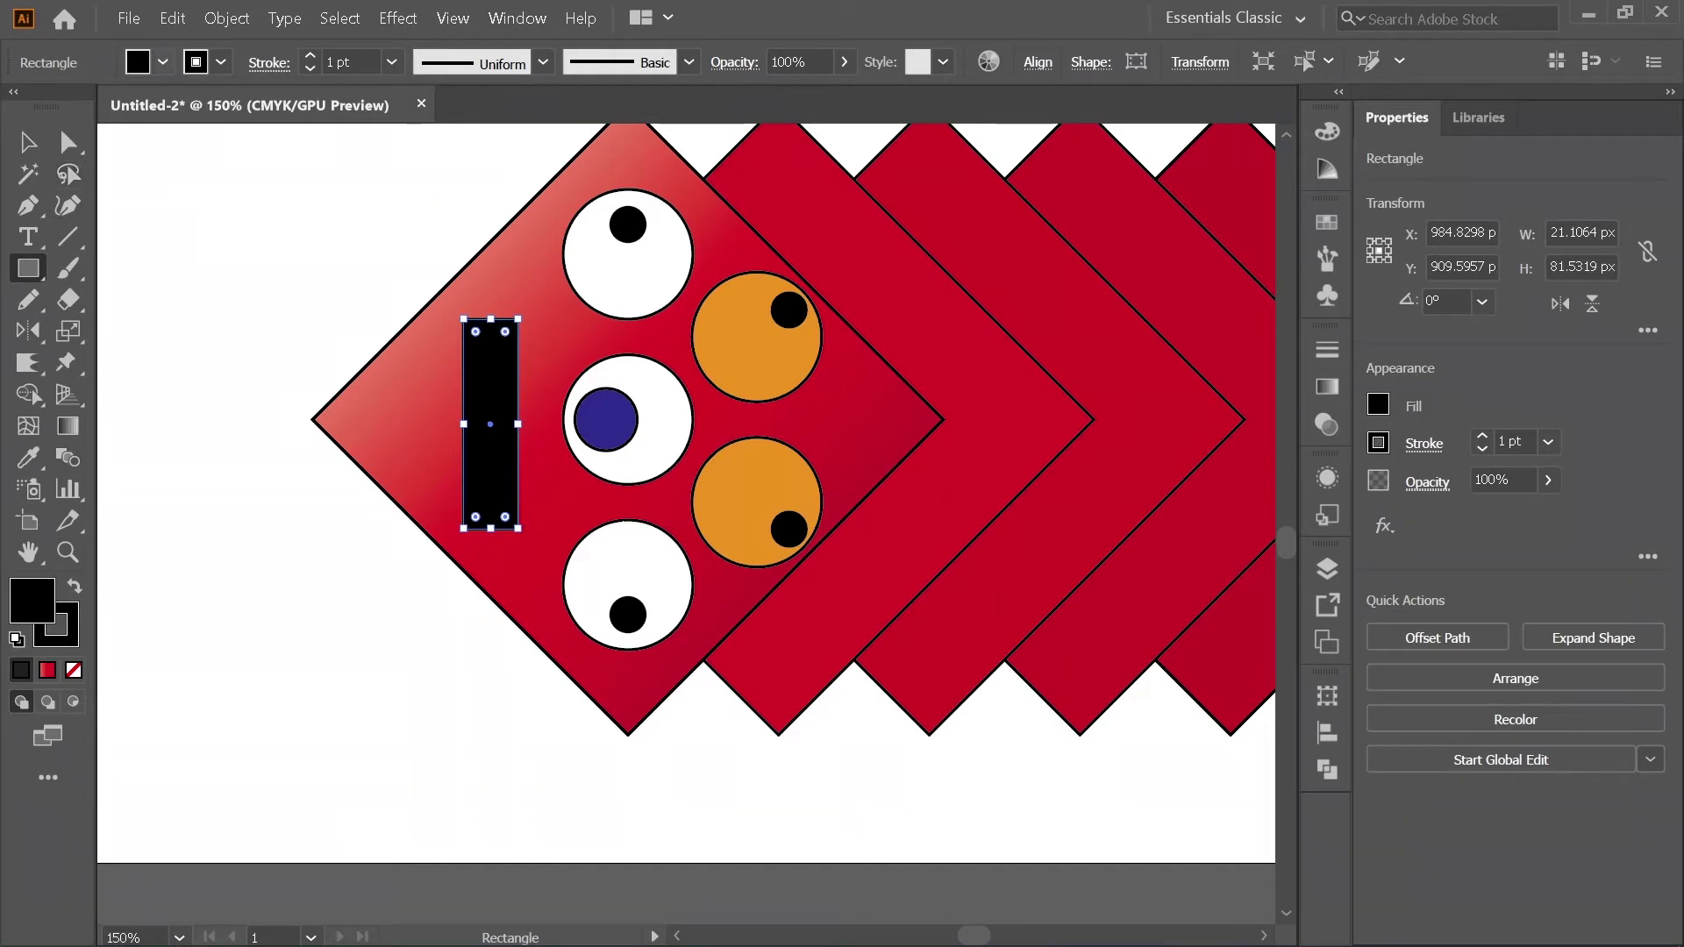
Step: Fill the tall rectangle with the dark crimson swatch, keeping its black 1 pt stroke
{"action": "left_click", "coordinate": [162, 62]}
{"action": "left_click", "coordinate": [92, 106]}
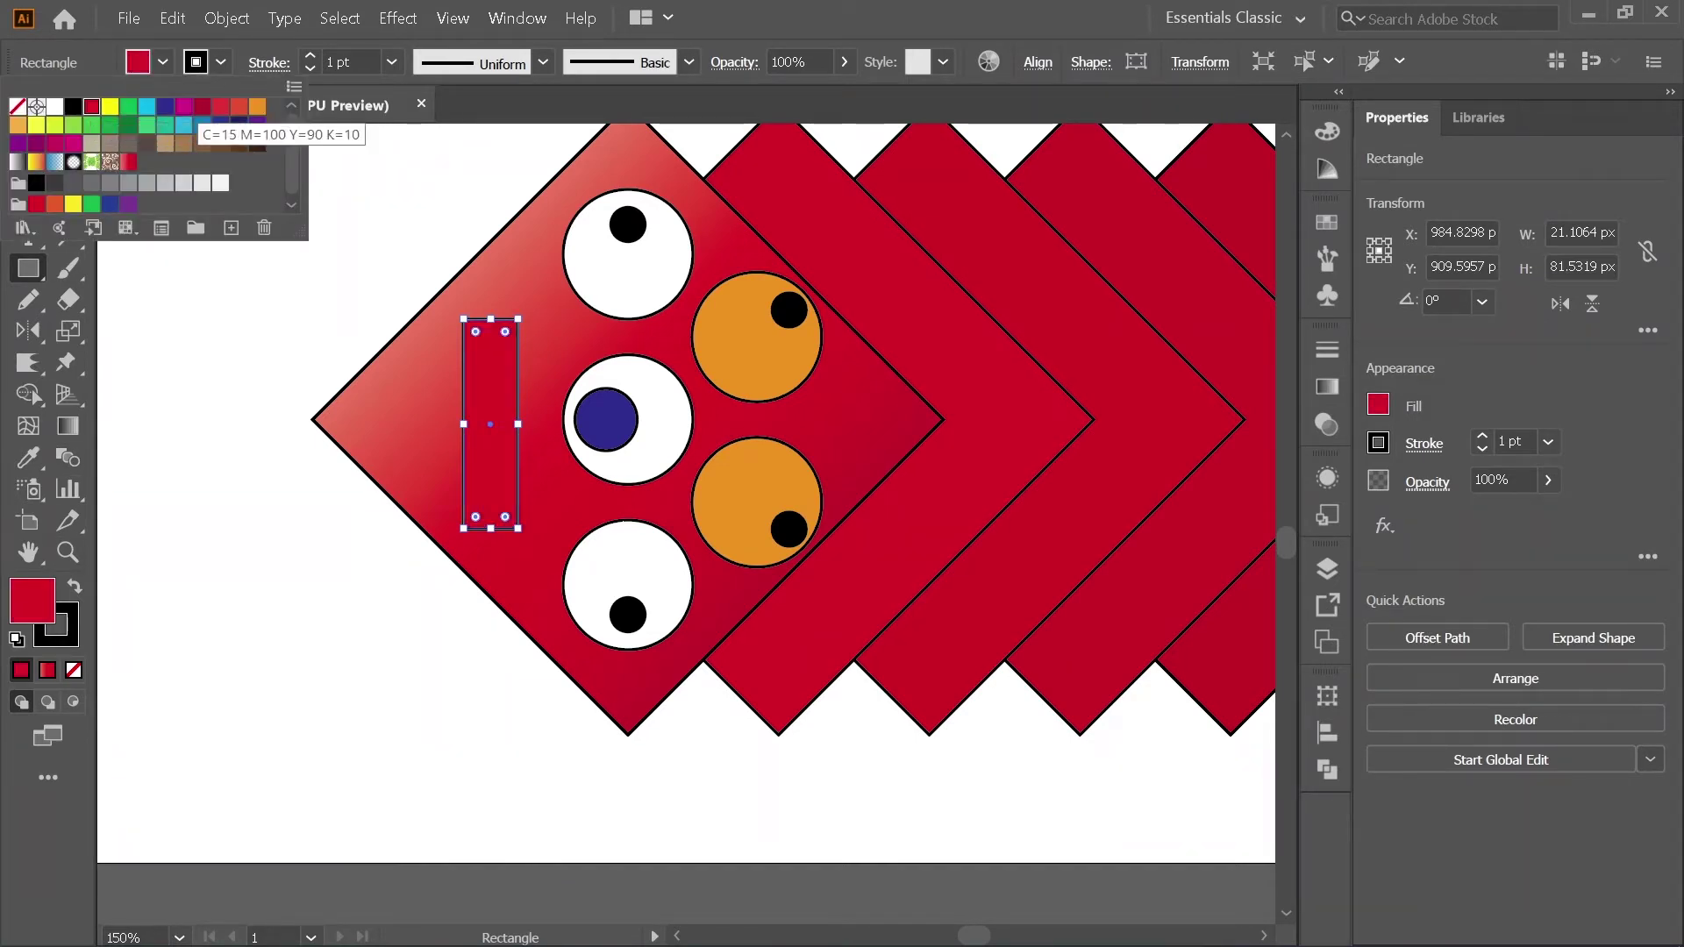
{"action": "left_click", "coordinate": [202, 106]}
{"action": "scroll", "coordinate": [483, 421], "scroll_direction": "up", "scroll_amount": 2}
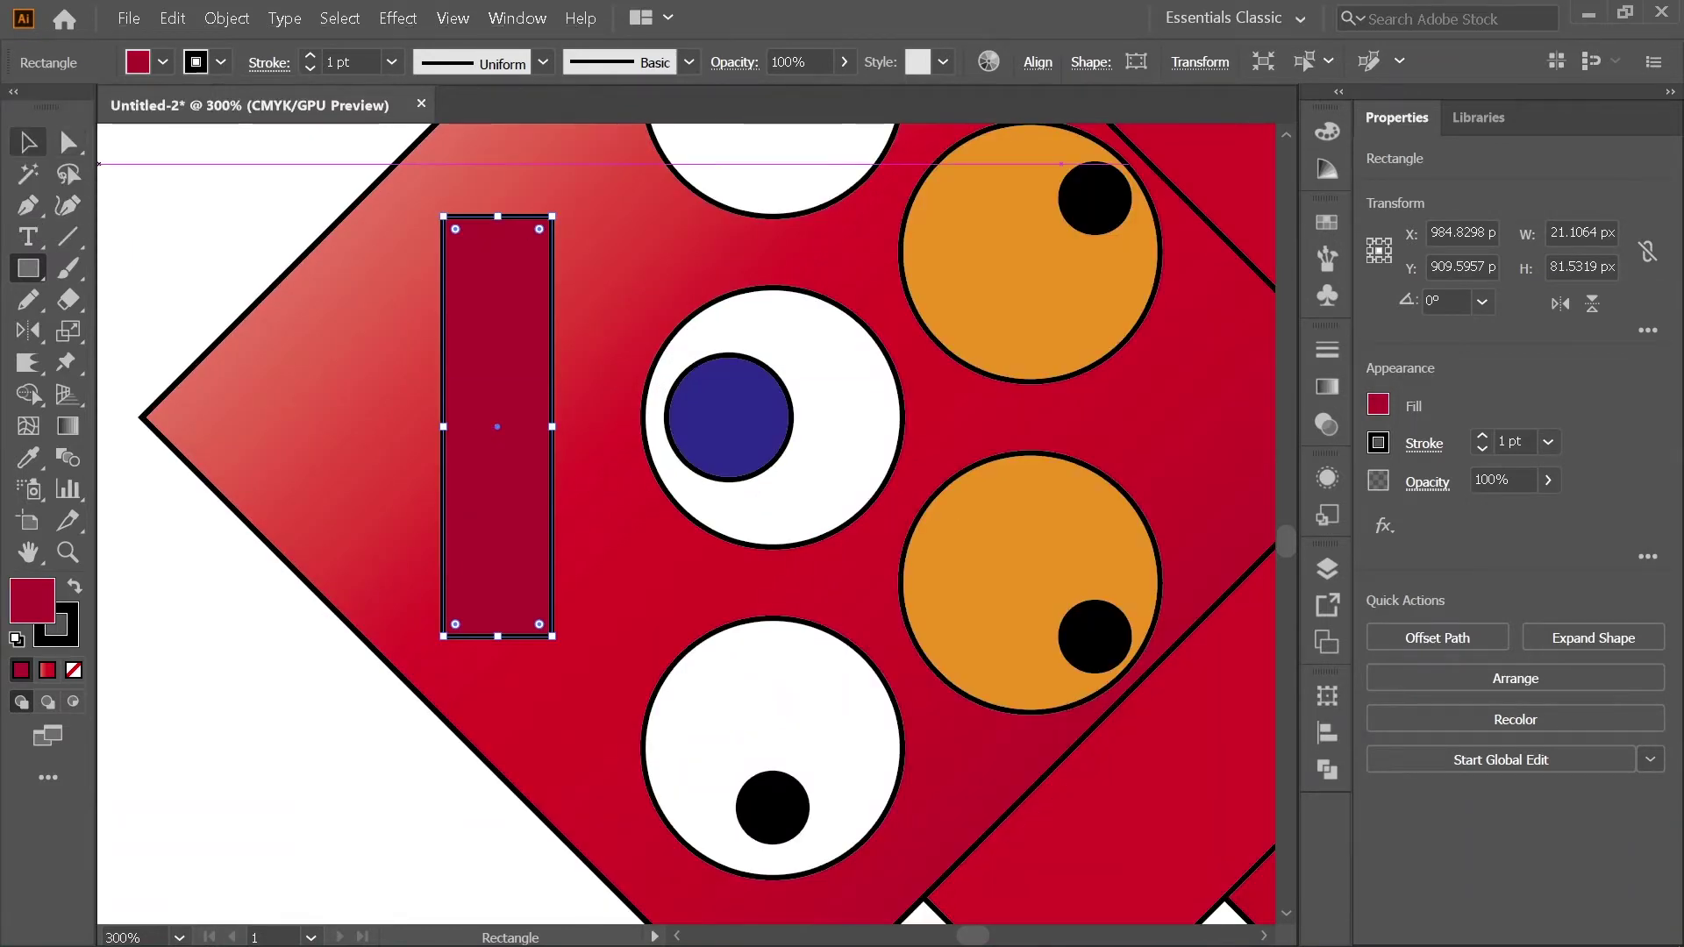
Step: Bend both long sides of the crimson rectangle toward the head's tip to form a curved mouth band
{"action": "left_click", "coordinate": [27, 204]}
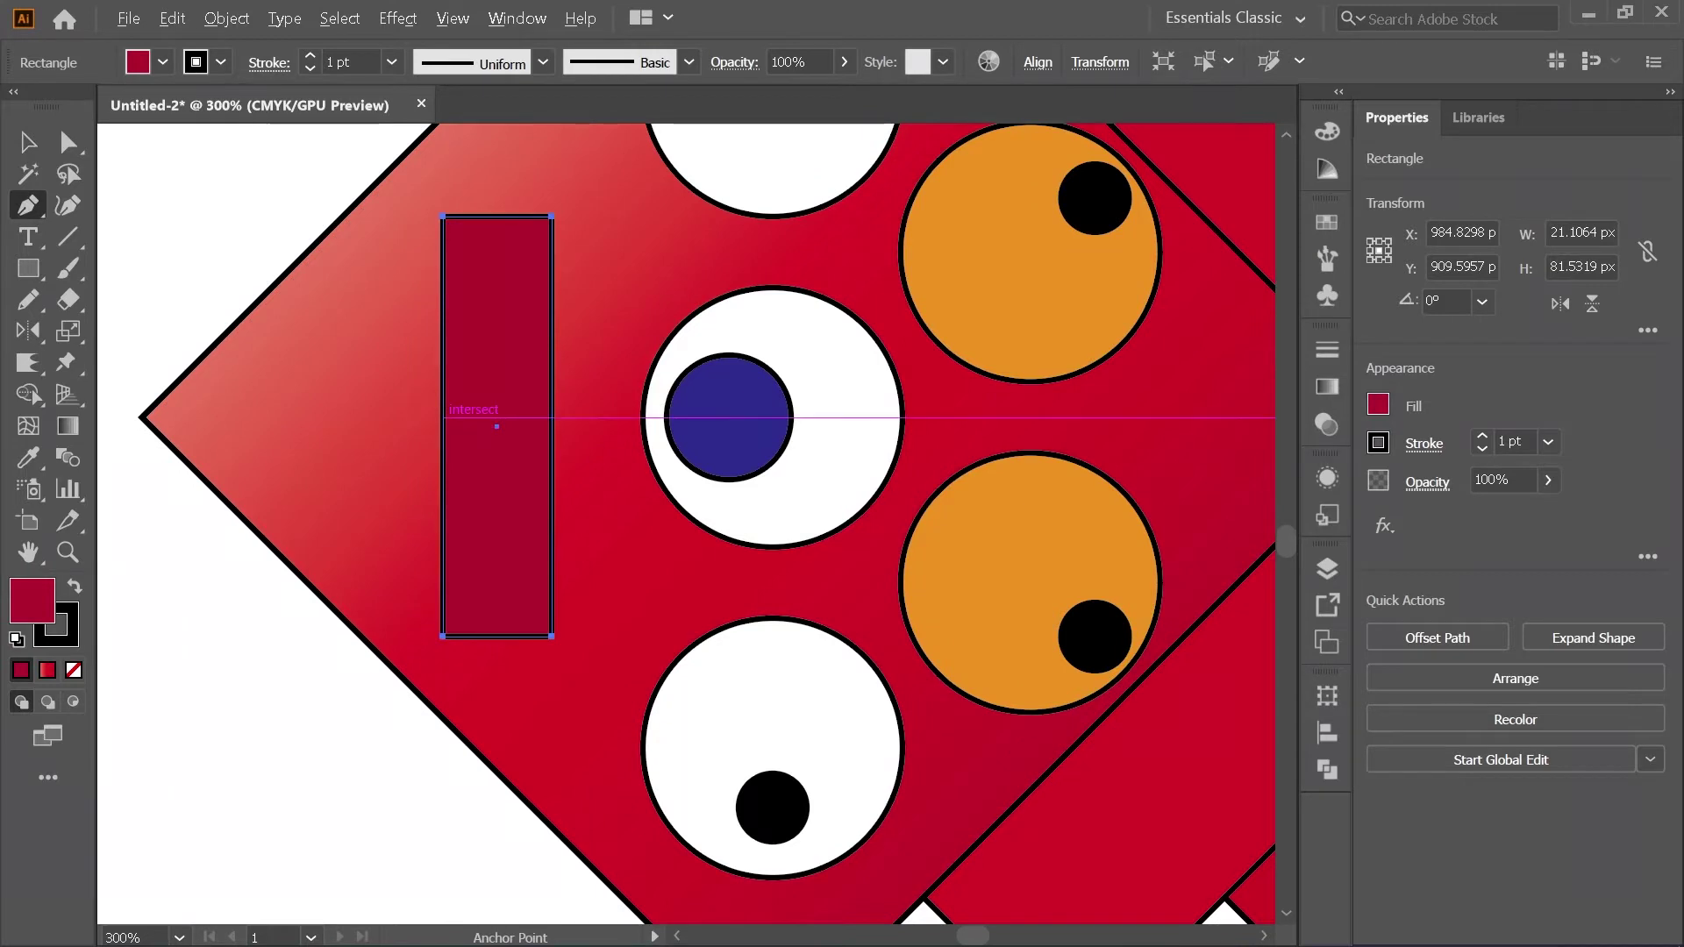
{"action": "left_click_drag", "start_coordinate": [444, 419], "coordinate": [385, 458]}
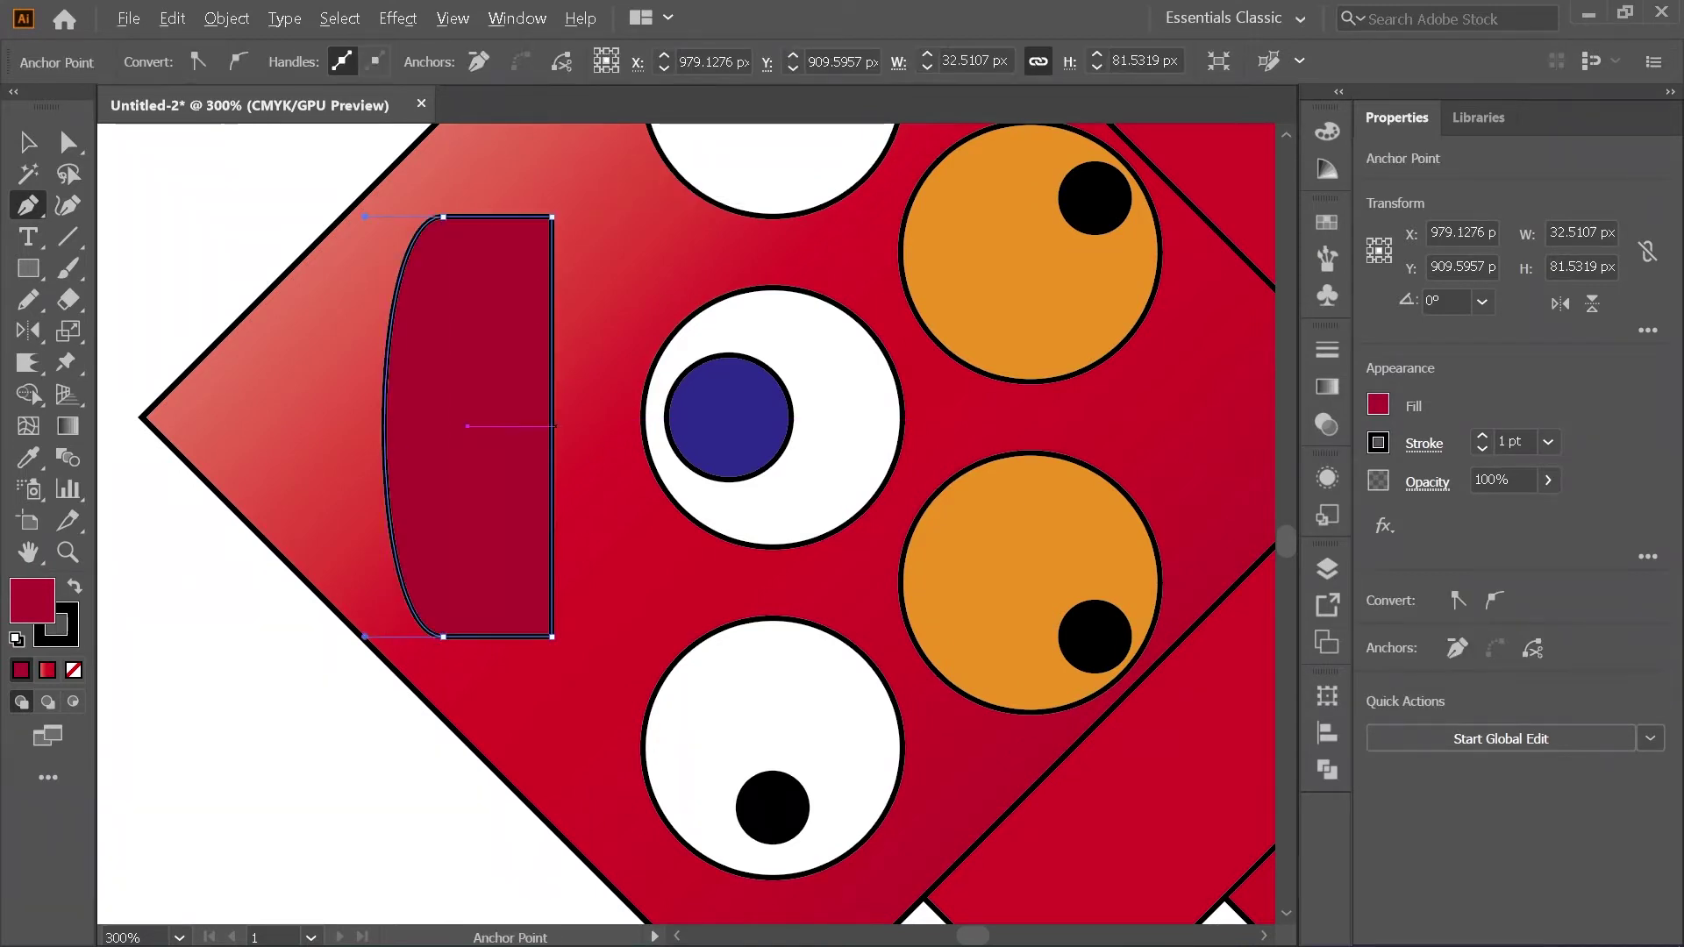
{"action": "key", "text": "alt+shift"}
{"action": "key", "text": "alt+shift"}
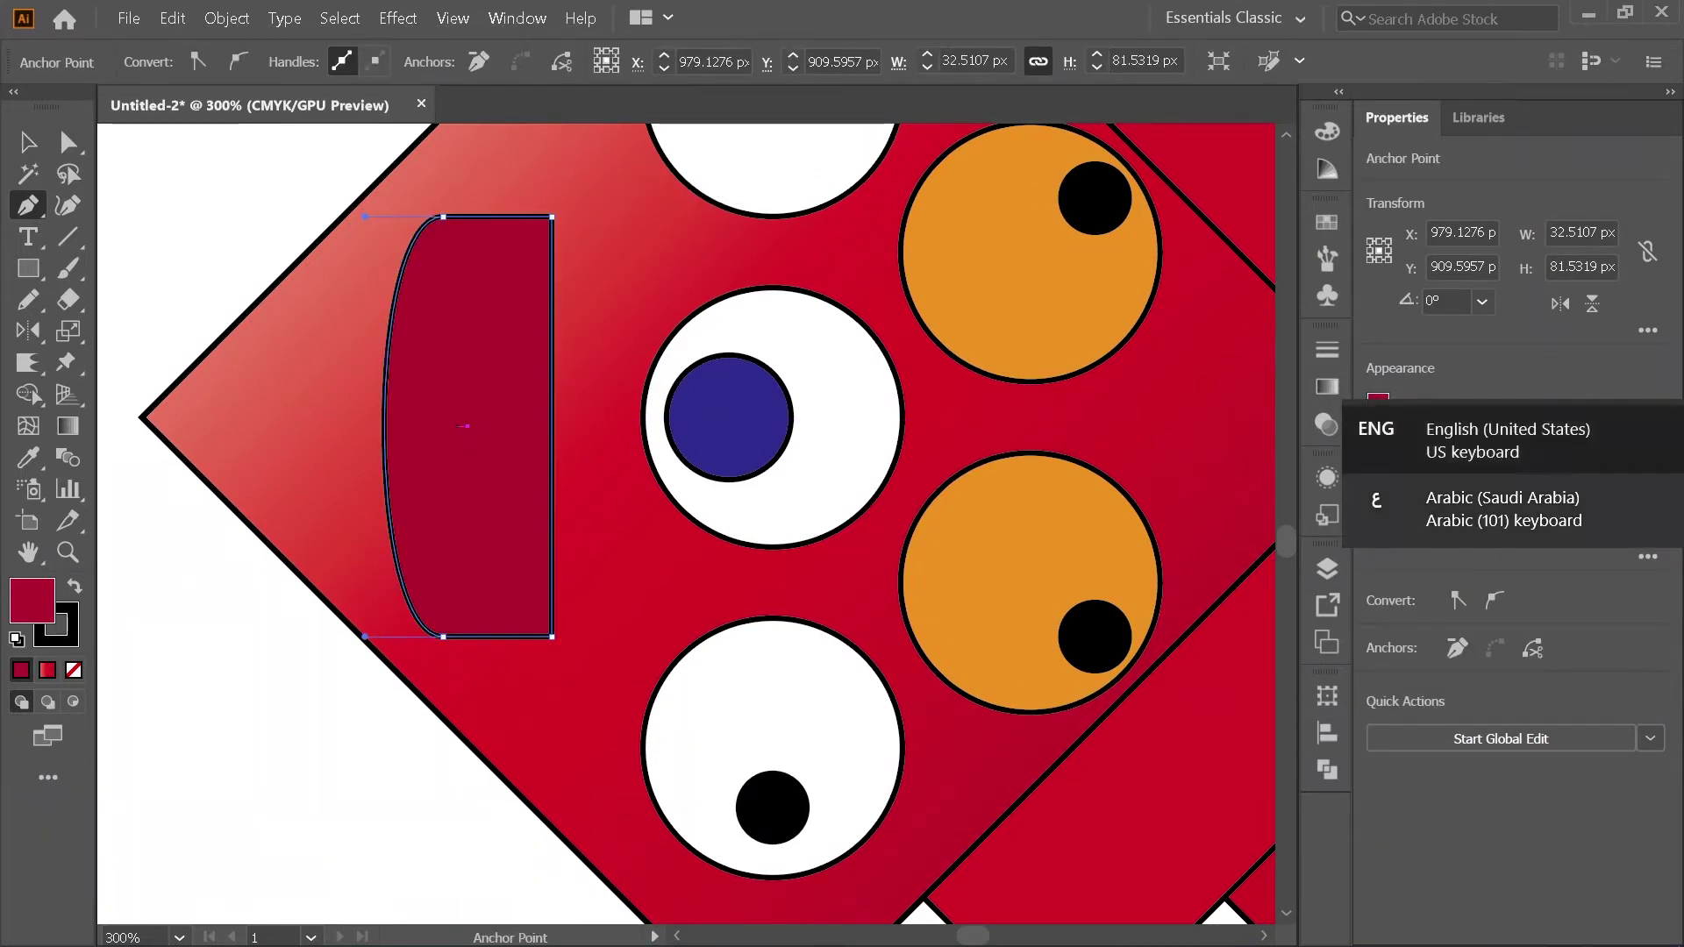
{"action": "left_click_drag", "start_coordinate": [552, 427], "coordinate": [480, 426]}
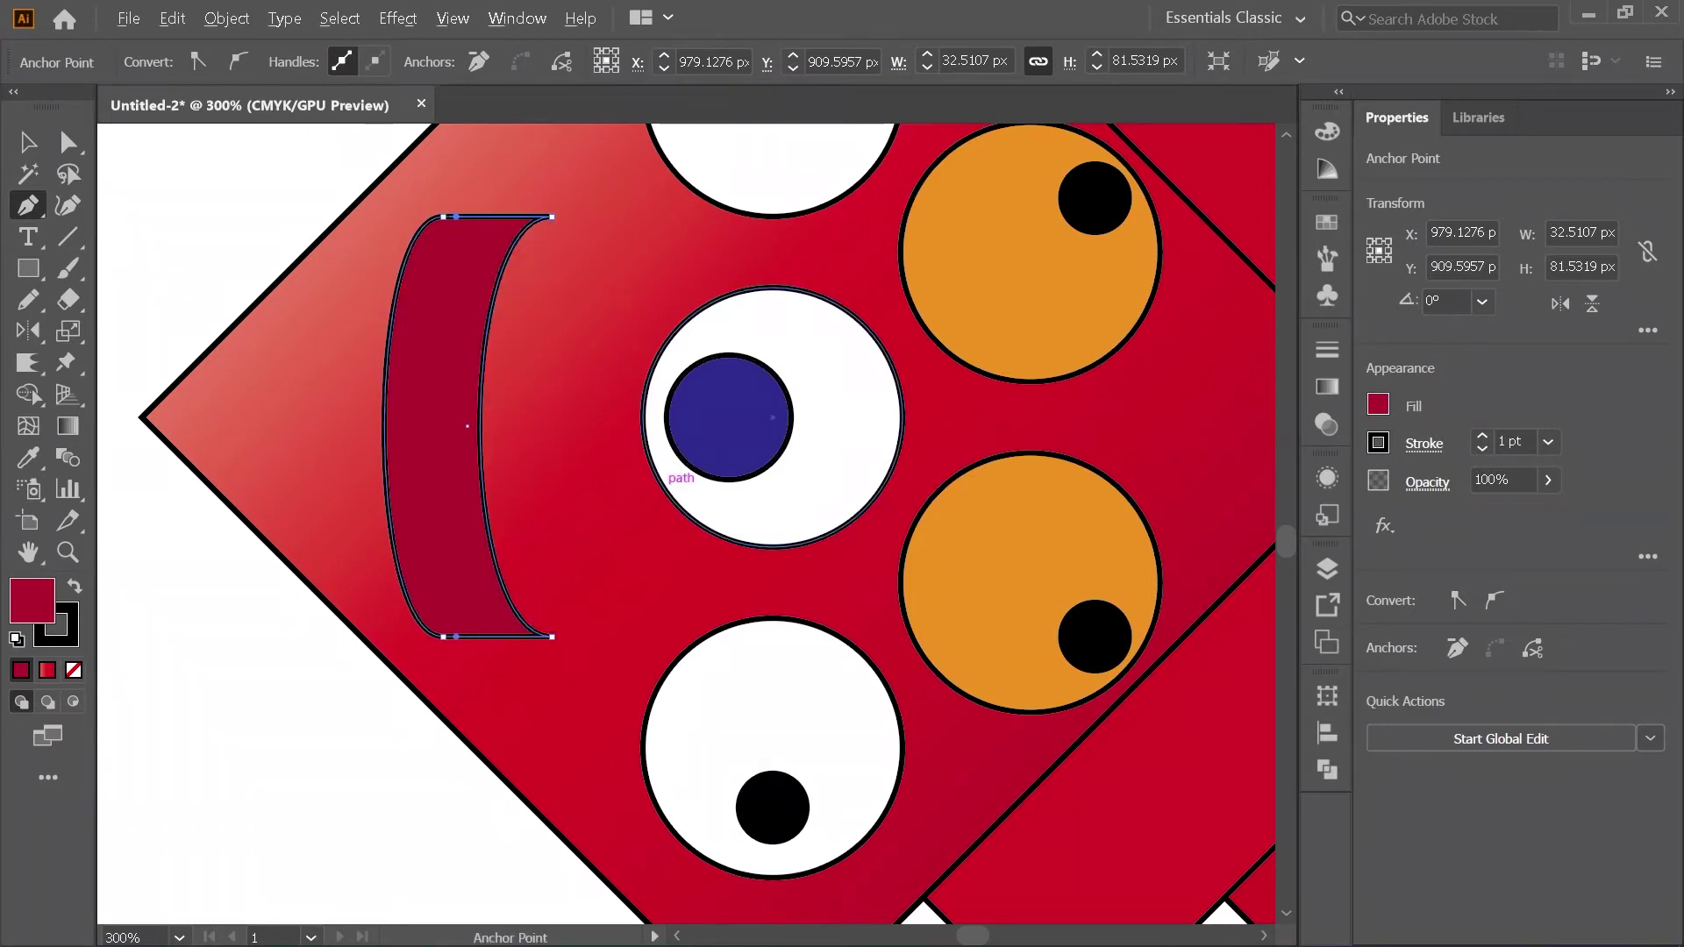
{"action": "scroll", "coordinate": [460, 205], "scroll_direction": "up", "scroll_amount": 1}
{"action": "scroll", "coordinate": [460, 204], "scroll_direction": "down", "scroll_amount": 1}
{"action": "key", "text": "v"}
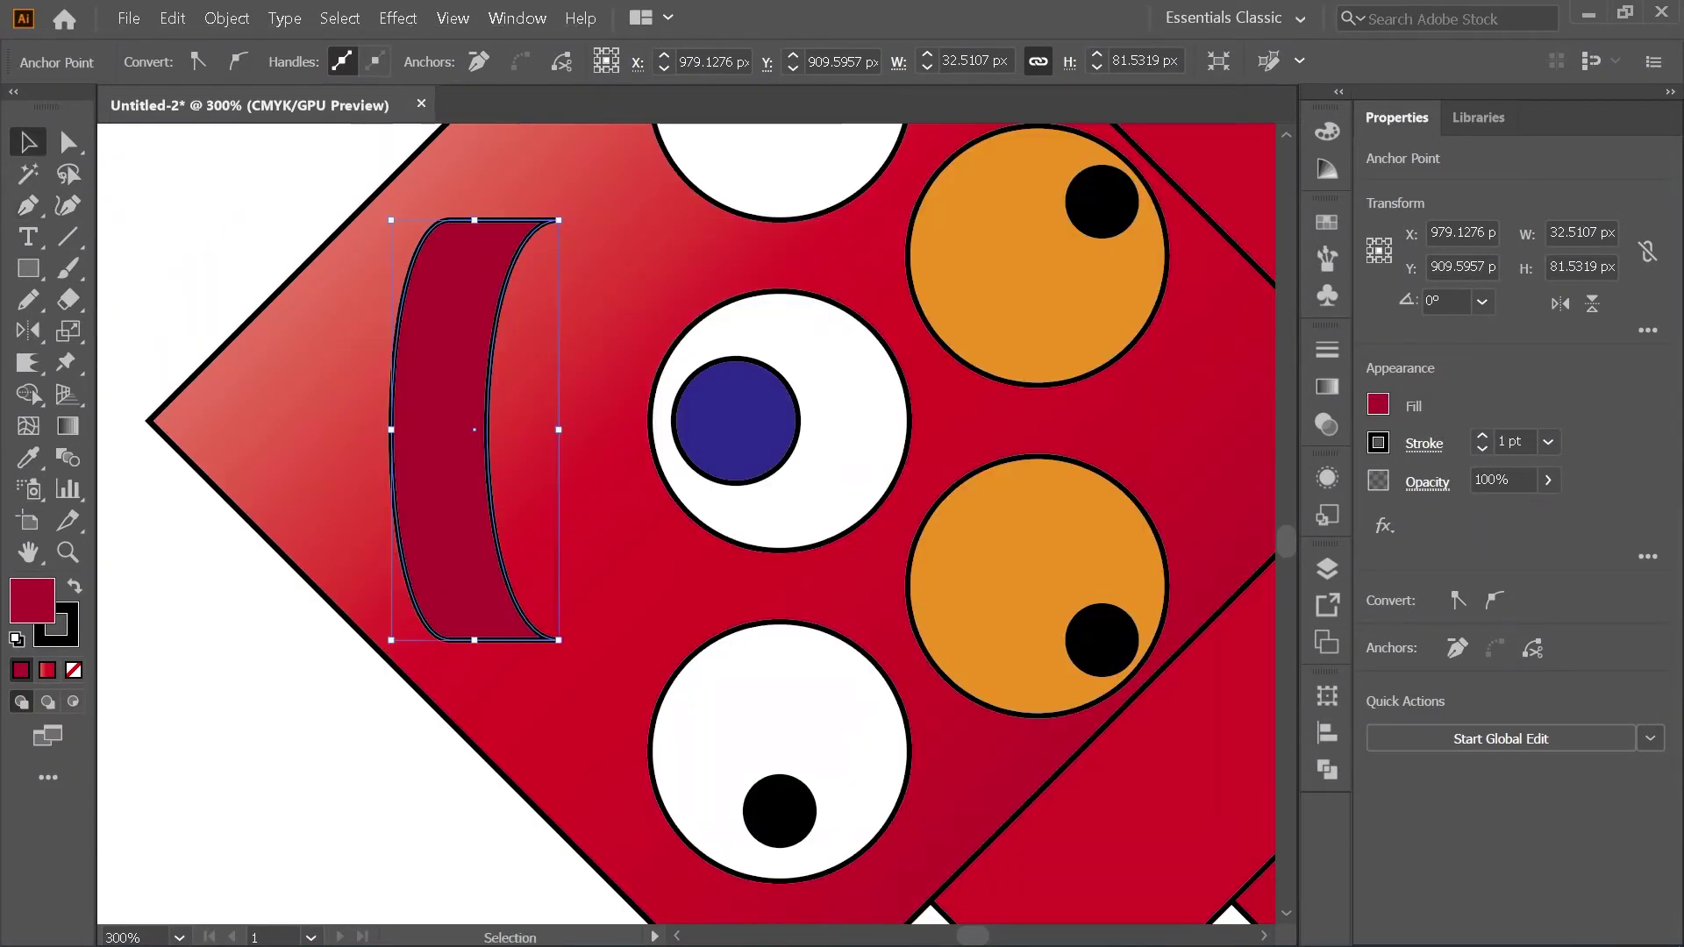
Step: In outline view, remove the two corner anchor points on the mouth's side nearest the head's tip
{"action": "key", "text": "ctrl+shift+a"}
{"action": "scroll", "coordinate": [420, 214], "scroll_direction": "up", "scroll_amount": 2}
{"action": "key", "text": "a"}
{"action": "scroll", "coordinate": [488, 143], "scroll_direction": "down", "scroll_amount": 1}
{"action": "key", "text": "ctrl+y"}
{"action": "left_click_drag", "start_coordinate": [453, 163], "coordinate": [511, 781]}
{"action": "left_click_drag", "start_coordinate": [483, 197], "coordinate": [575, 201]}
{"action": "key", "text": "ctrl+z"}
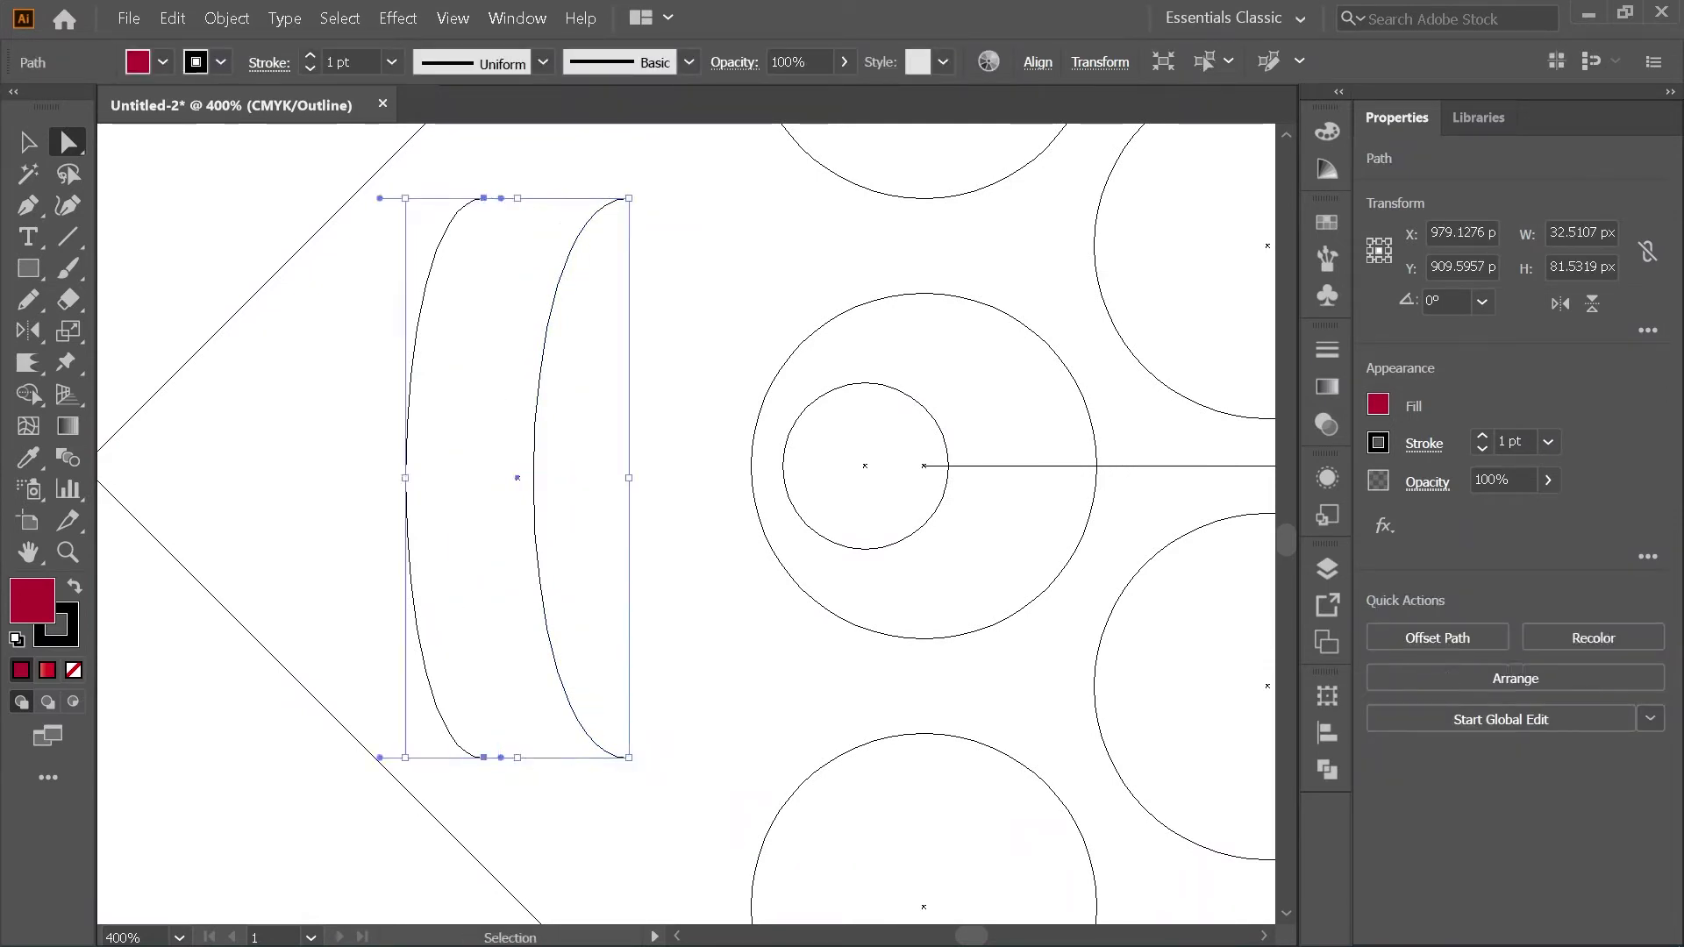
{"action": "left_click_drag", "start_coordinate": [464, 168], "coordinate": [517, 790]}
{"action": "left_click", "coordinate": [478, 62]}
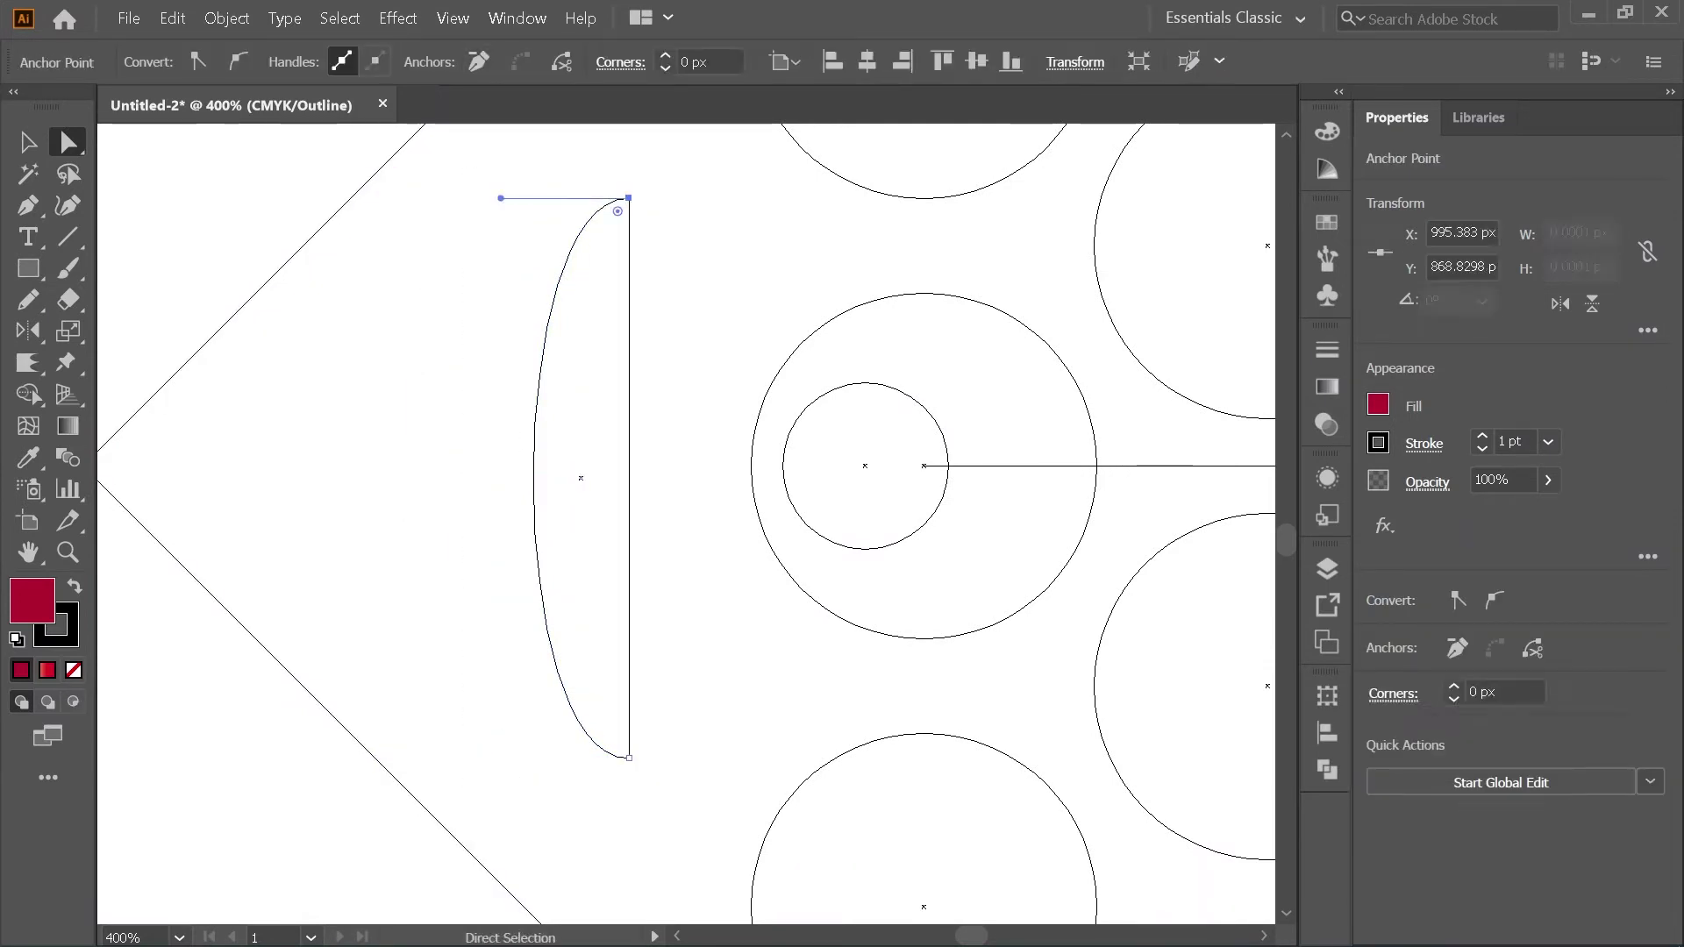
Step: Curve the mouth's straight side inward and its outer side further toward the tip, forming a crescent about 19 px wide, and restore the preview view
{"action": "key", "text": "p"}
{"action": "left_click_drag", "start_coordinate": [629, 478], "coordinate": [599, 478]}
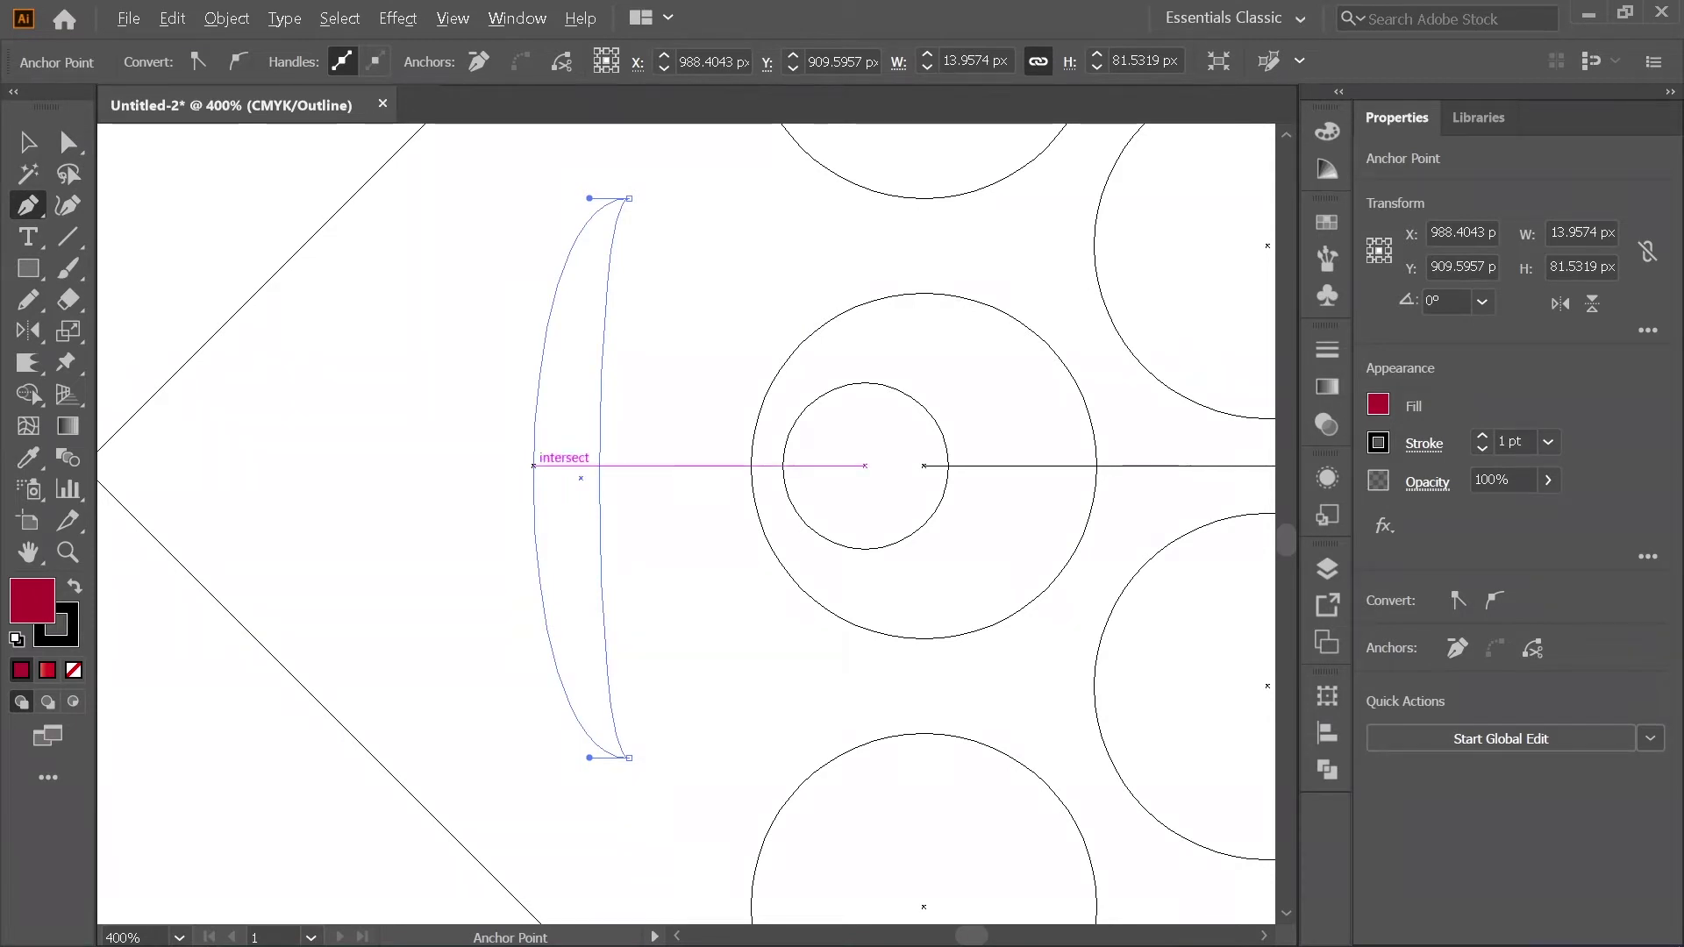
{"action": "left_click_drag", "start_coordinate": [534, 466], "coordinate": [498, 466]}
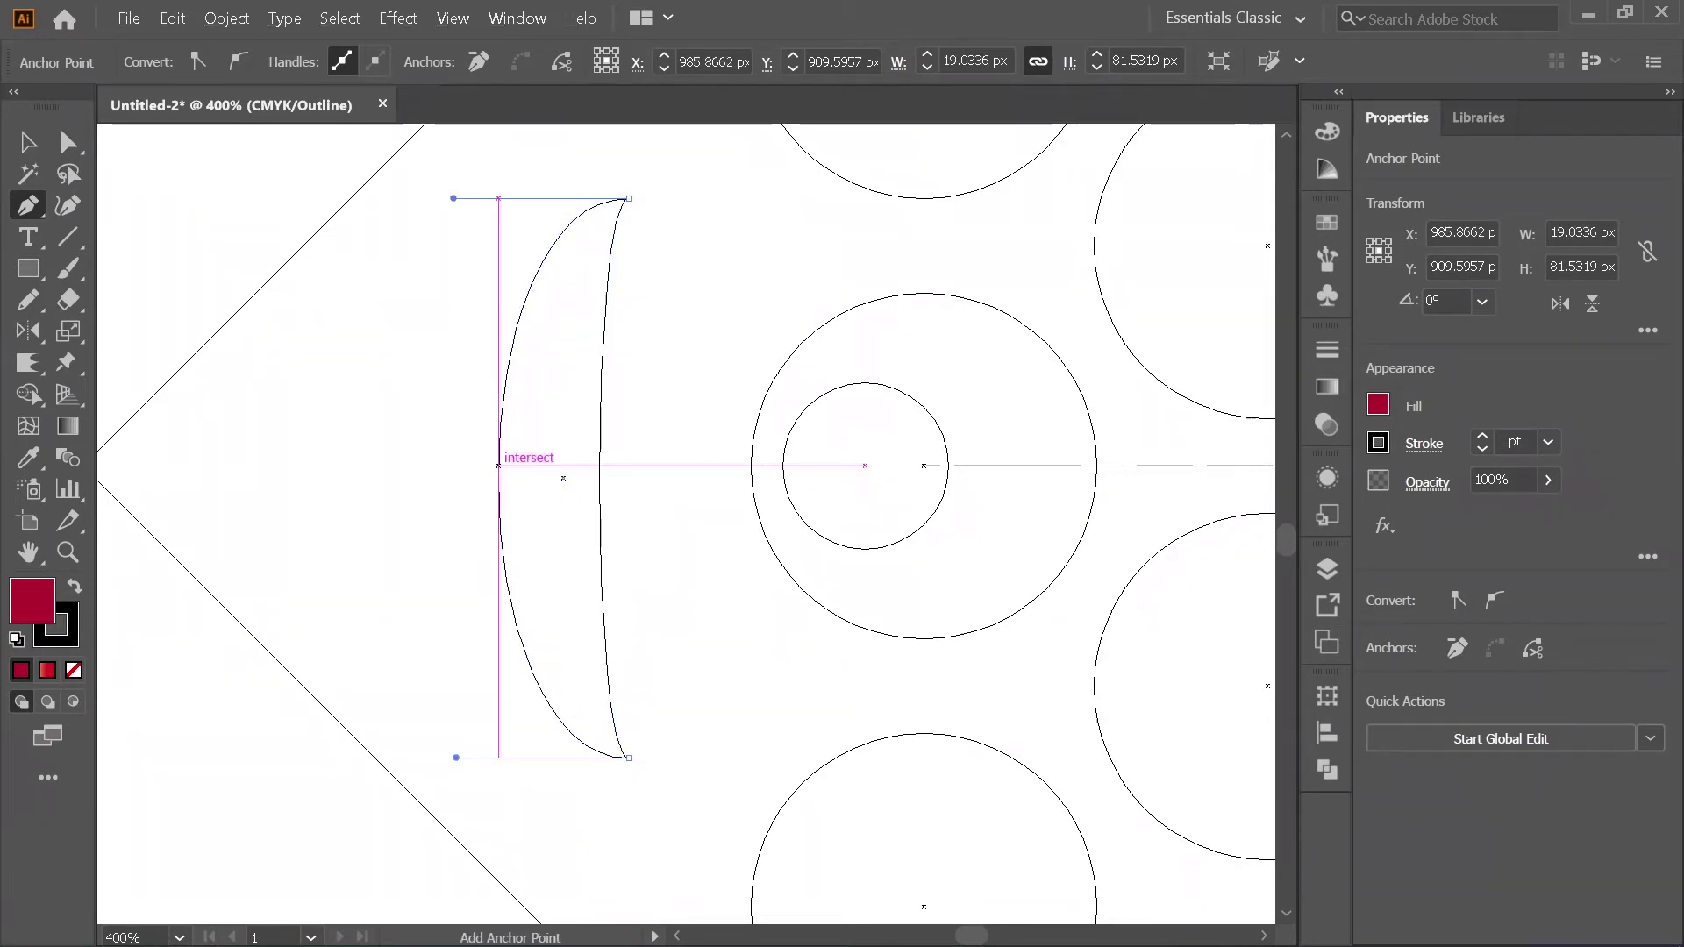
{"action": "left_click", "coordinate": [28, 141]}
{"action": "key", "text": "ctrl+shift+a"}
{"action": "key", "text": "a"}
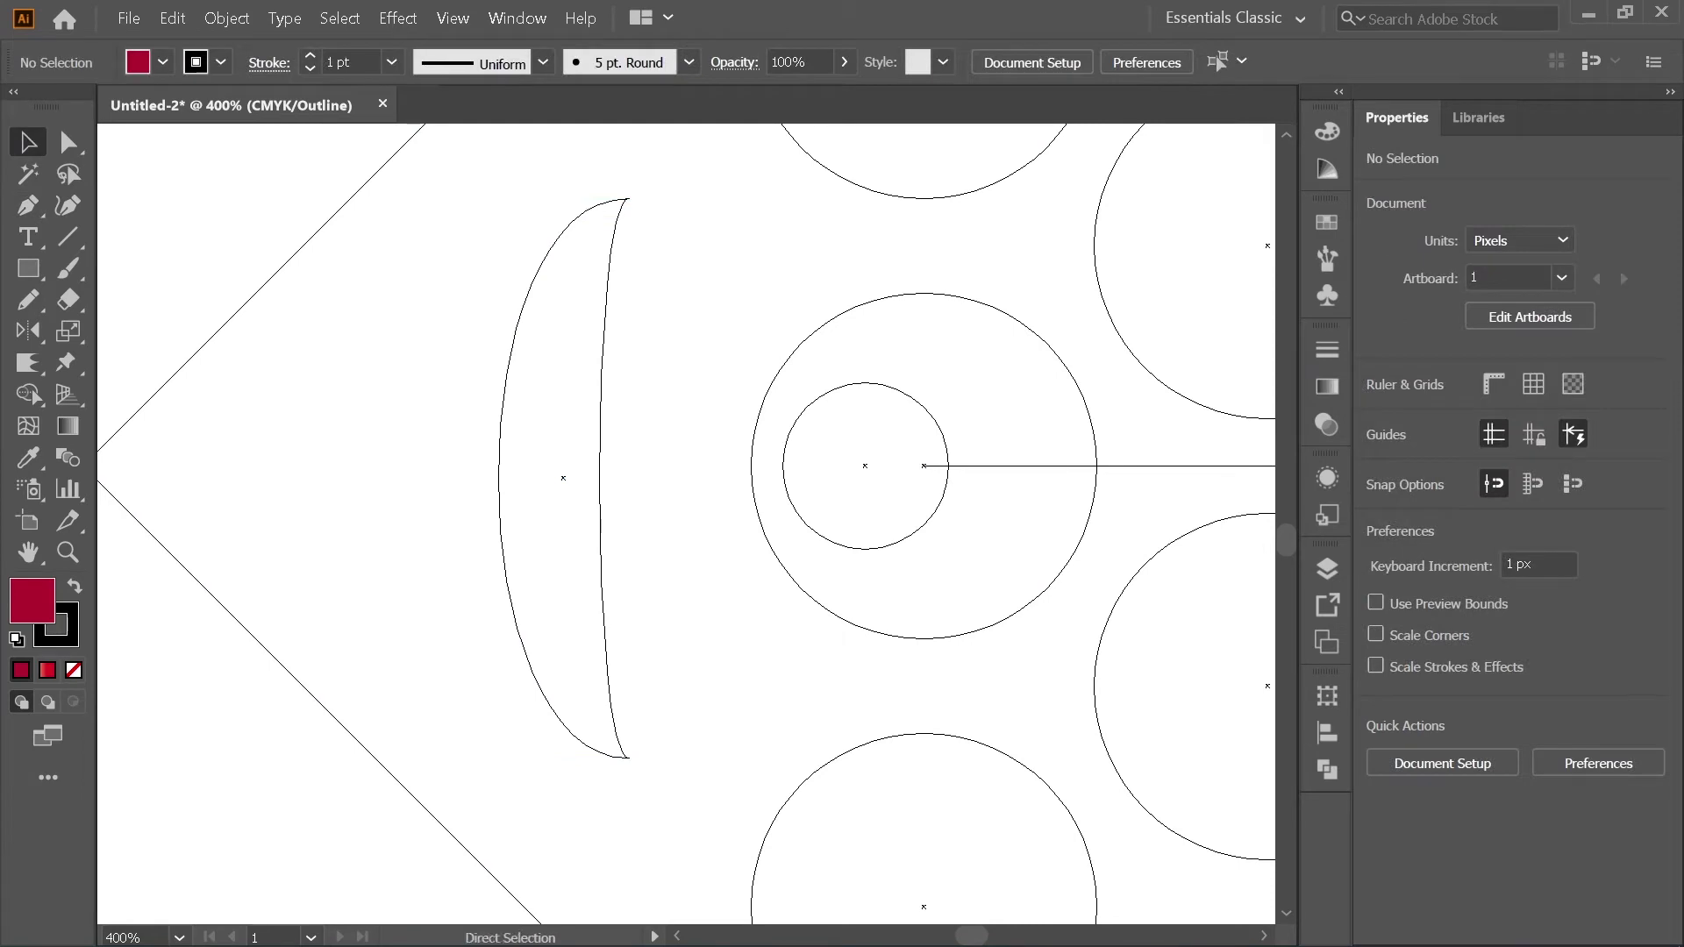
{"action": "key", "text": "ctrl+y"}
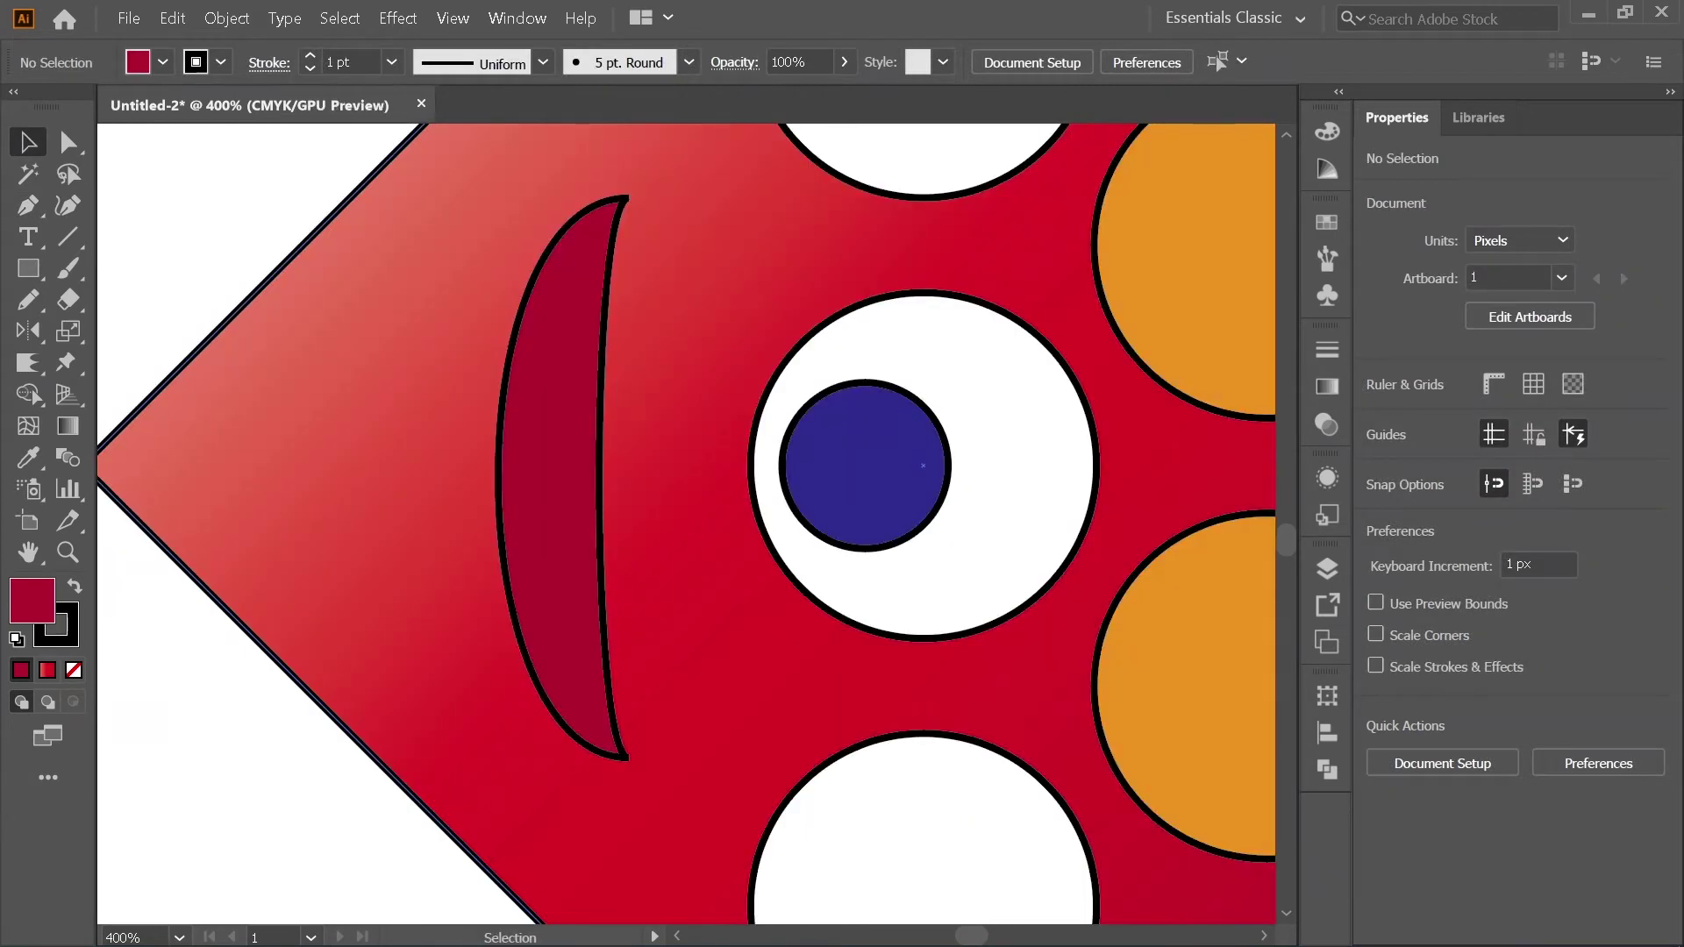
Step: Move the crescent mouth horizontally about 12.5 px toward the head's tip and deselect it
{"action": "scroll", "coordinate": [346, 514], "scroll_direction": "down", "scroll_amount": 3}
{"action": "scroll", "coordinate": [346, 514], "scroll_direction": "up", "scroll_amount": 1}
{"action": "scroll", "coordinate": [453, 493], "scroll_direction": "up", "scroll_amount": 1}
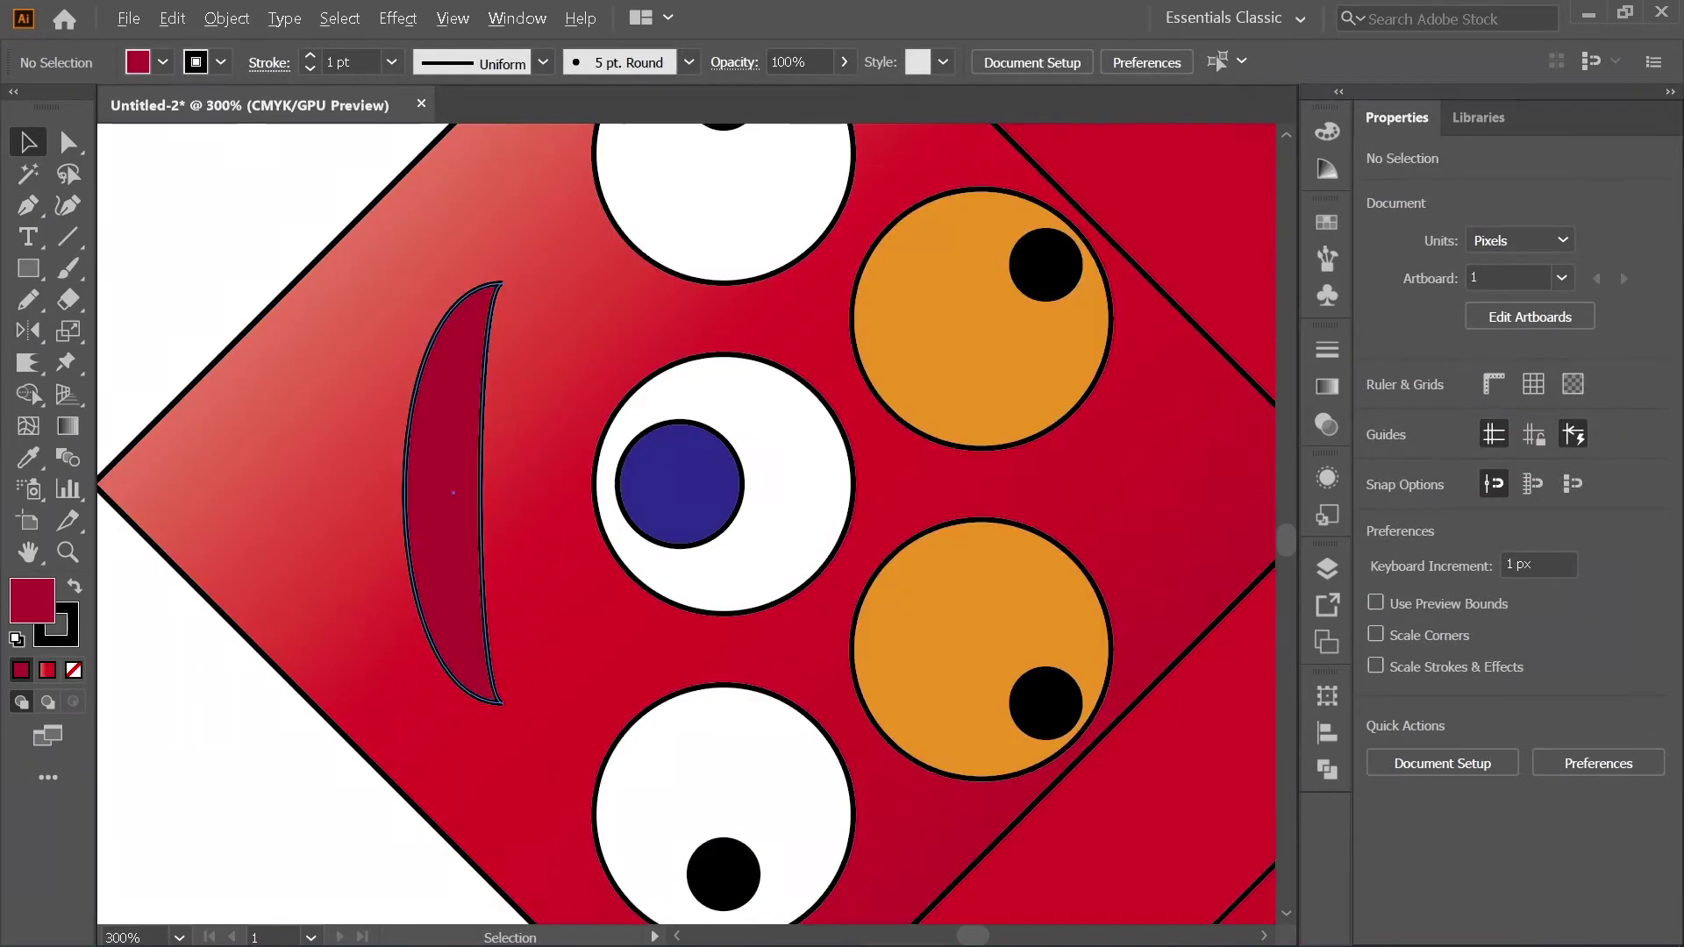
{"action": "scroll", "coordinate": [452, 493], "scroll_direction": "down", "scroll_amount": 1}
{"action": "left_click", "coordinate": [453, 493]}
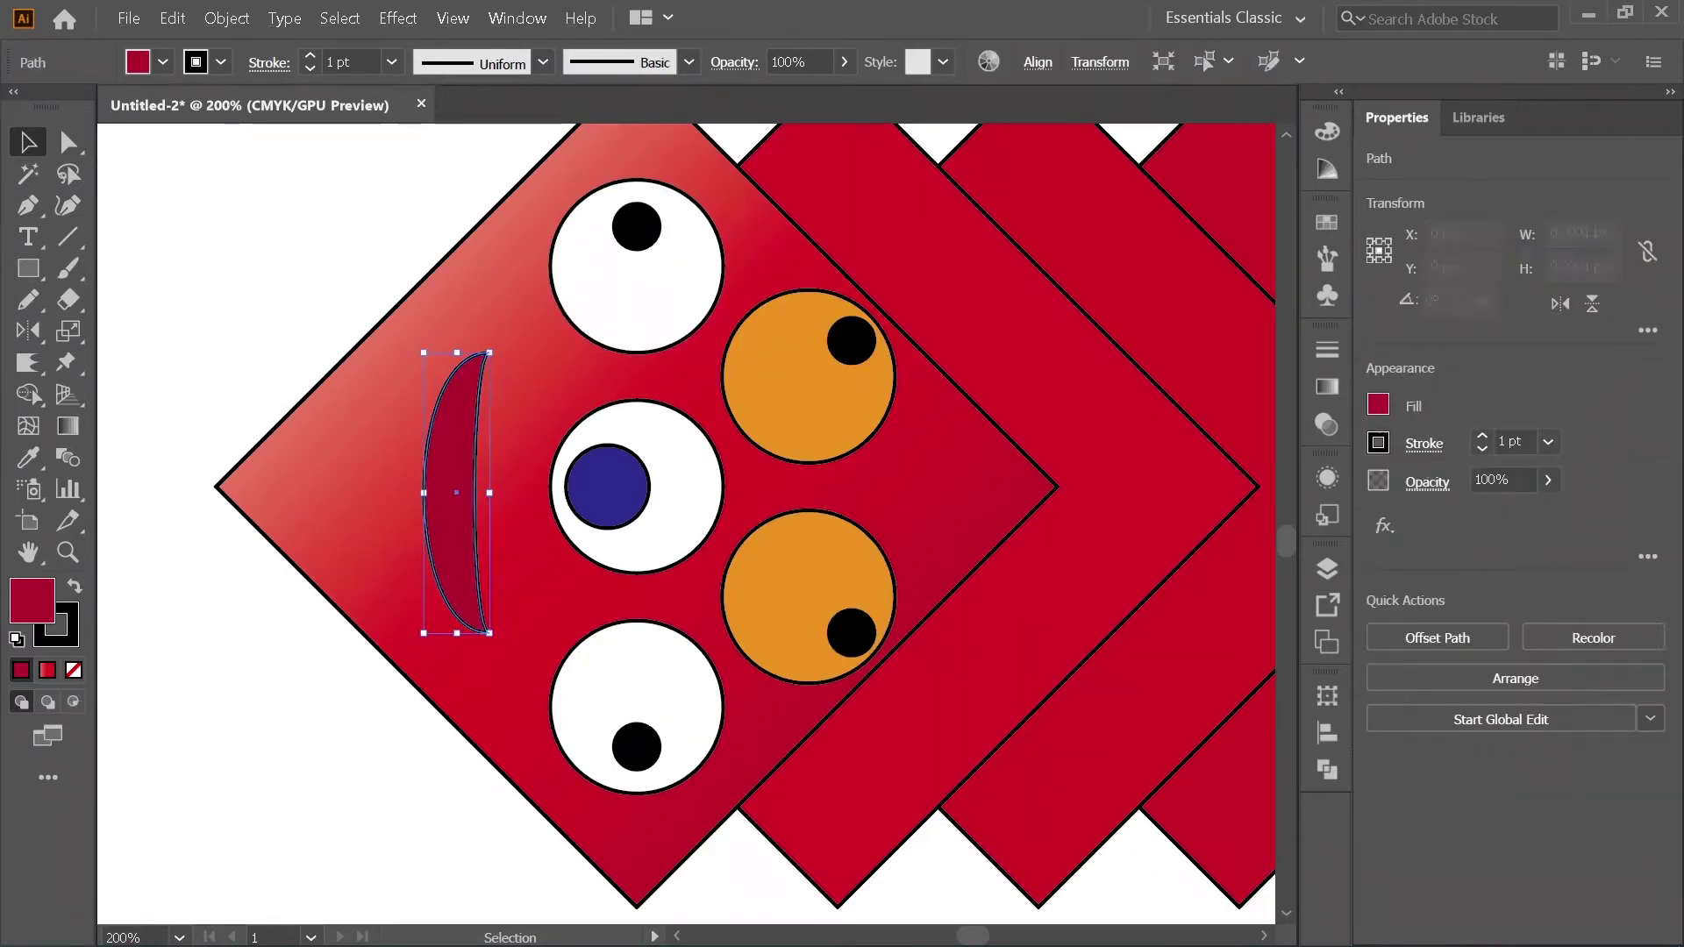
{"action": "left_click_drag", "start_coordinate": [424, 493], "coordinate": [412, 493]}
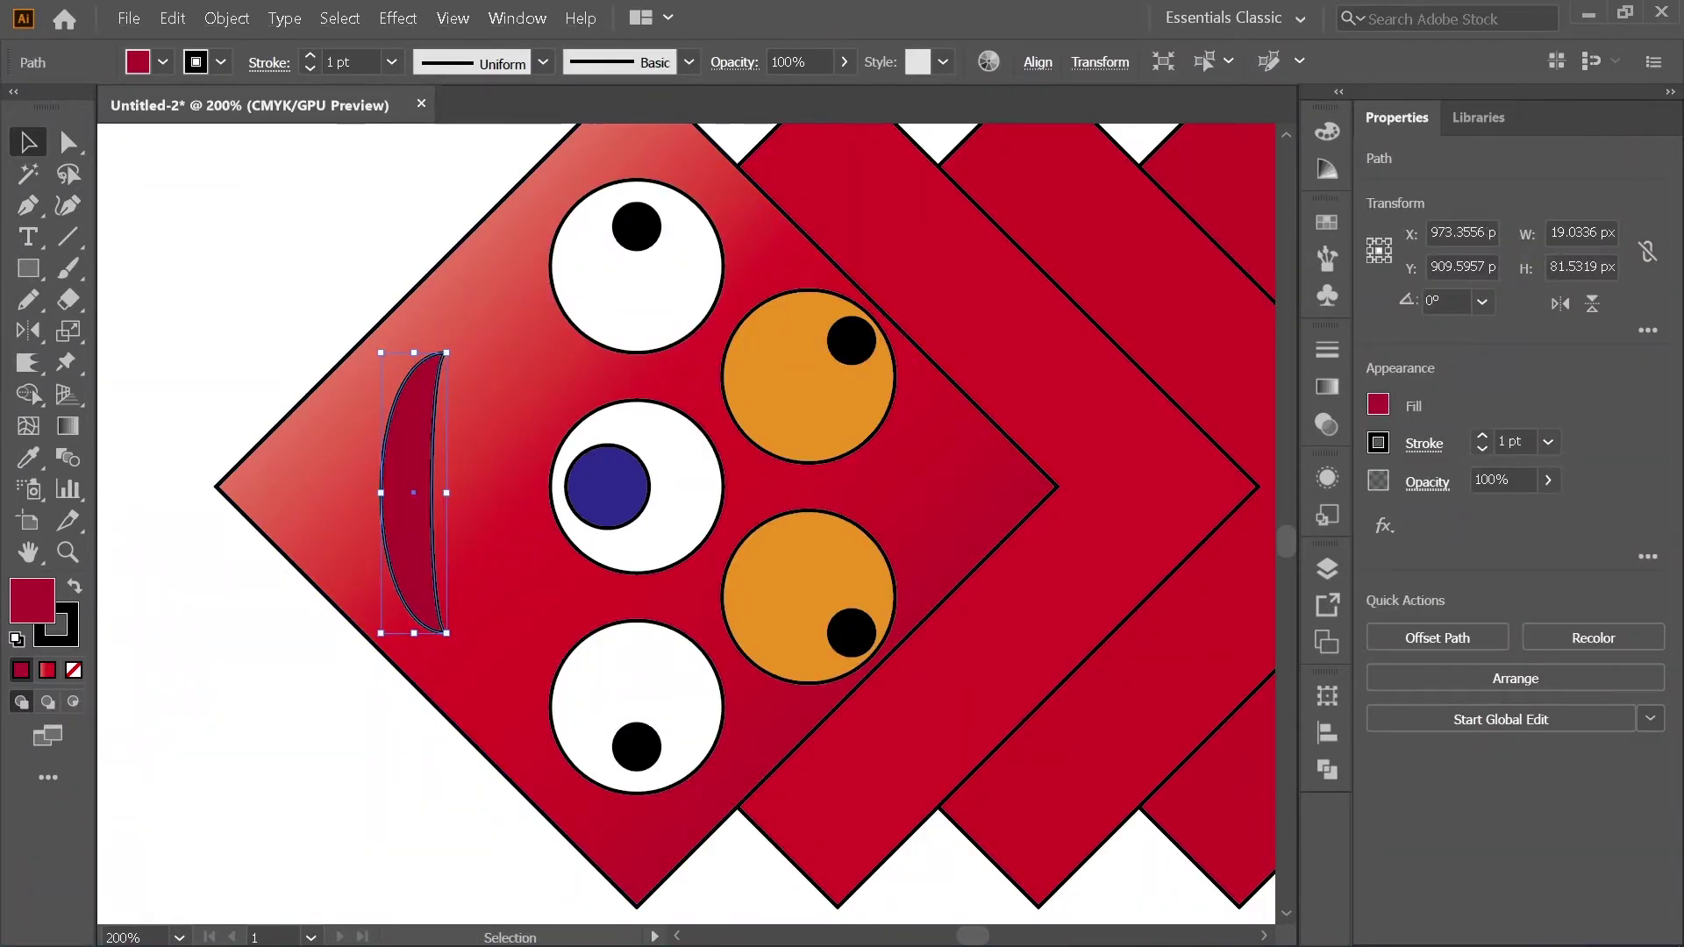
{"action": "key", "text": "ctrl+shift+a"}
Step: Draw an unfilled zigzag line about 41 × 39 px with the Pencil tool, from the mouth's upper corner along its outer edge
{"action": "scroll", "coordinate": [456, 465], "scroll_direction": "up", "scroll_amount": 1}
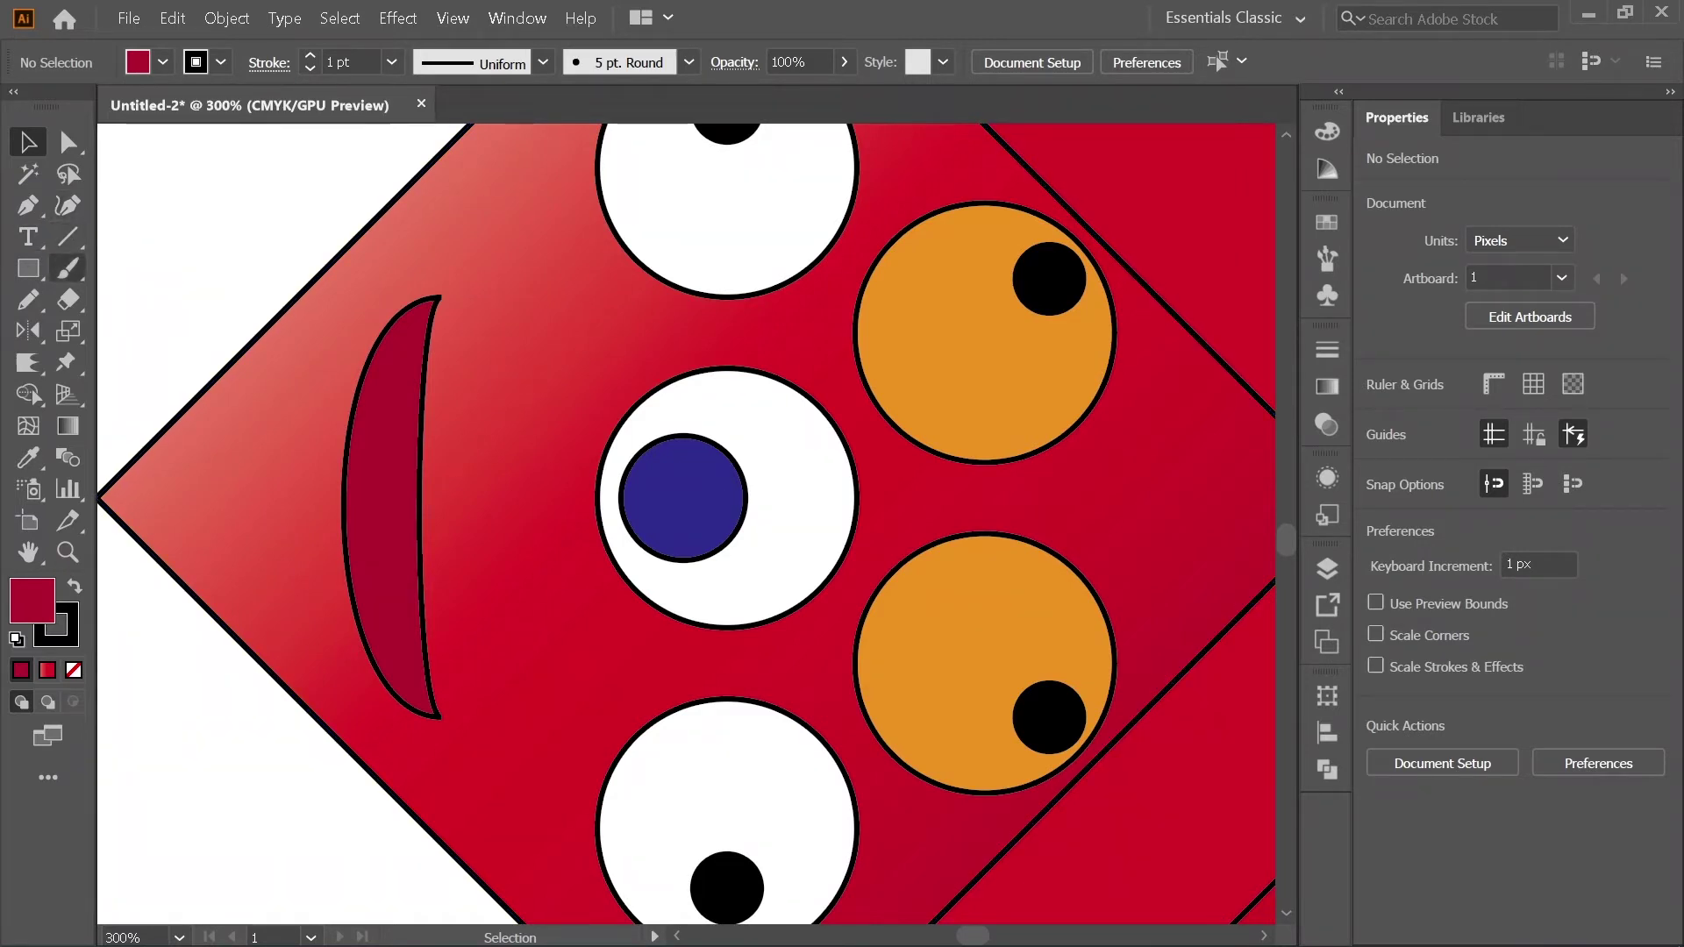
{"action": "left_click", "coordinate": [27, 299]}
{"action": "scroll", "coordinate": [557, 426], "scroll_direction": "down", "scroll_amount": 1}
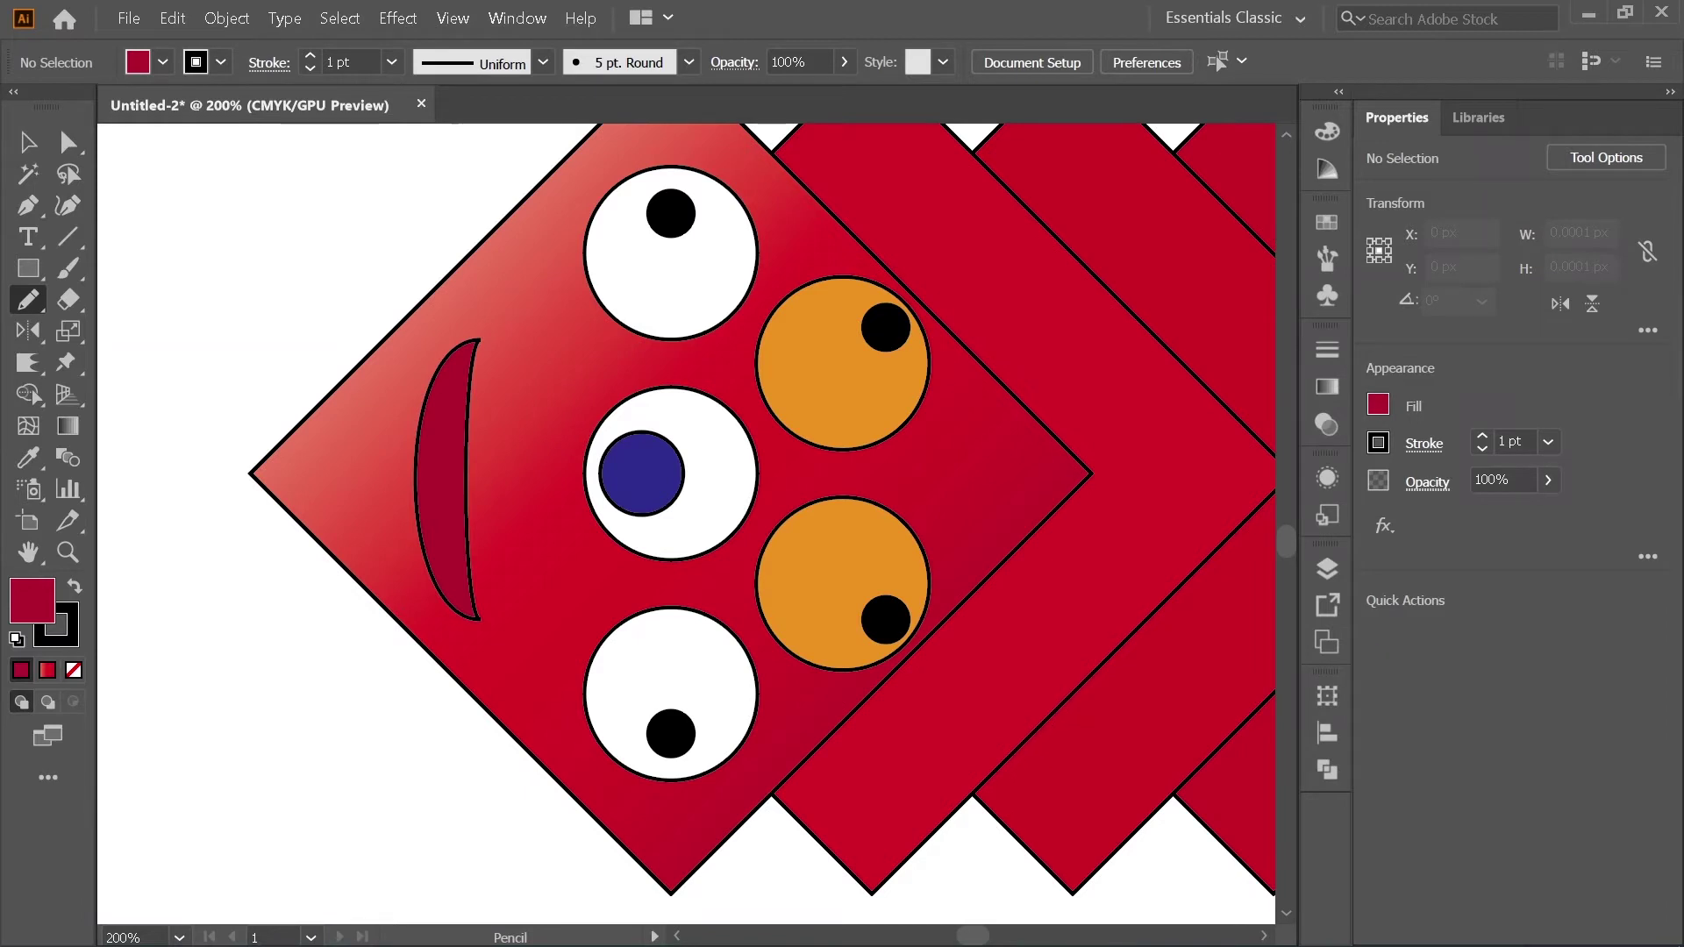
{"action": "scroll", "coordinate": [477, 342], "scroll_direction": "up", "scroll_amount": 1}
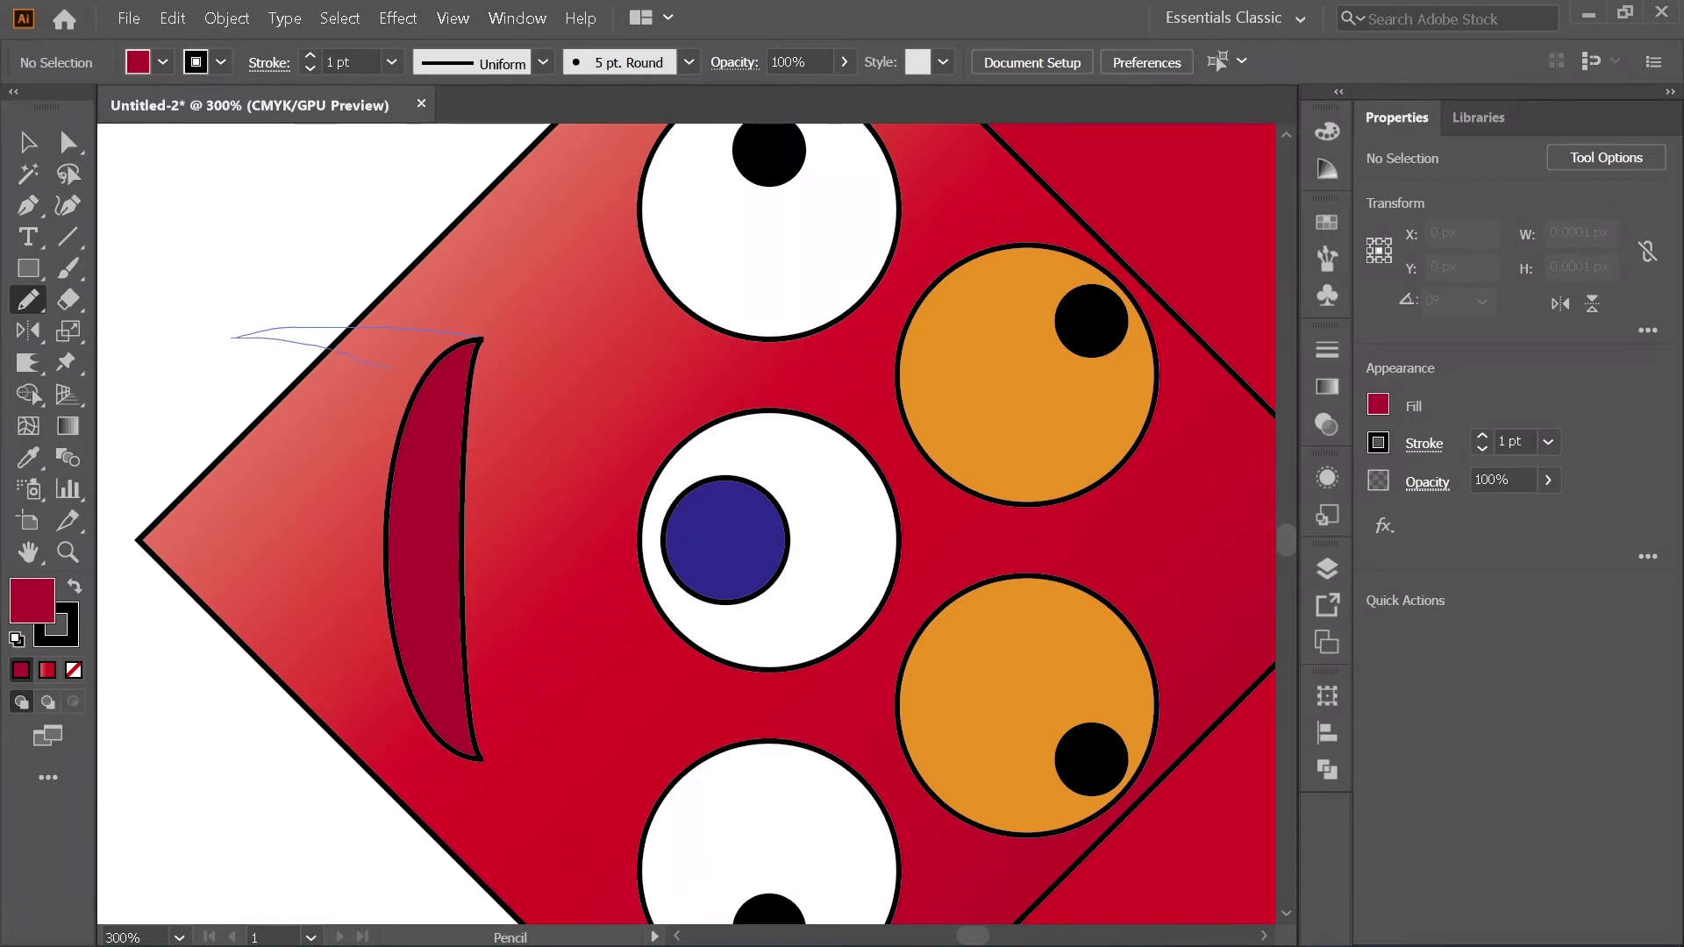
{"action": "left_click_drag", "start_coordinate": [392, 369], "coordinate": [391, 369]}
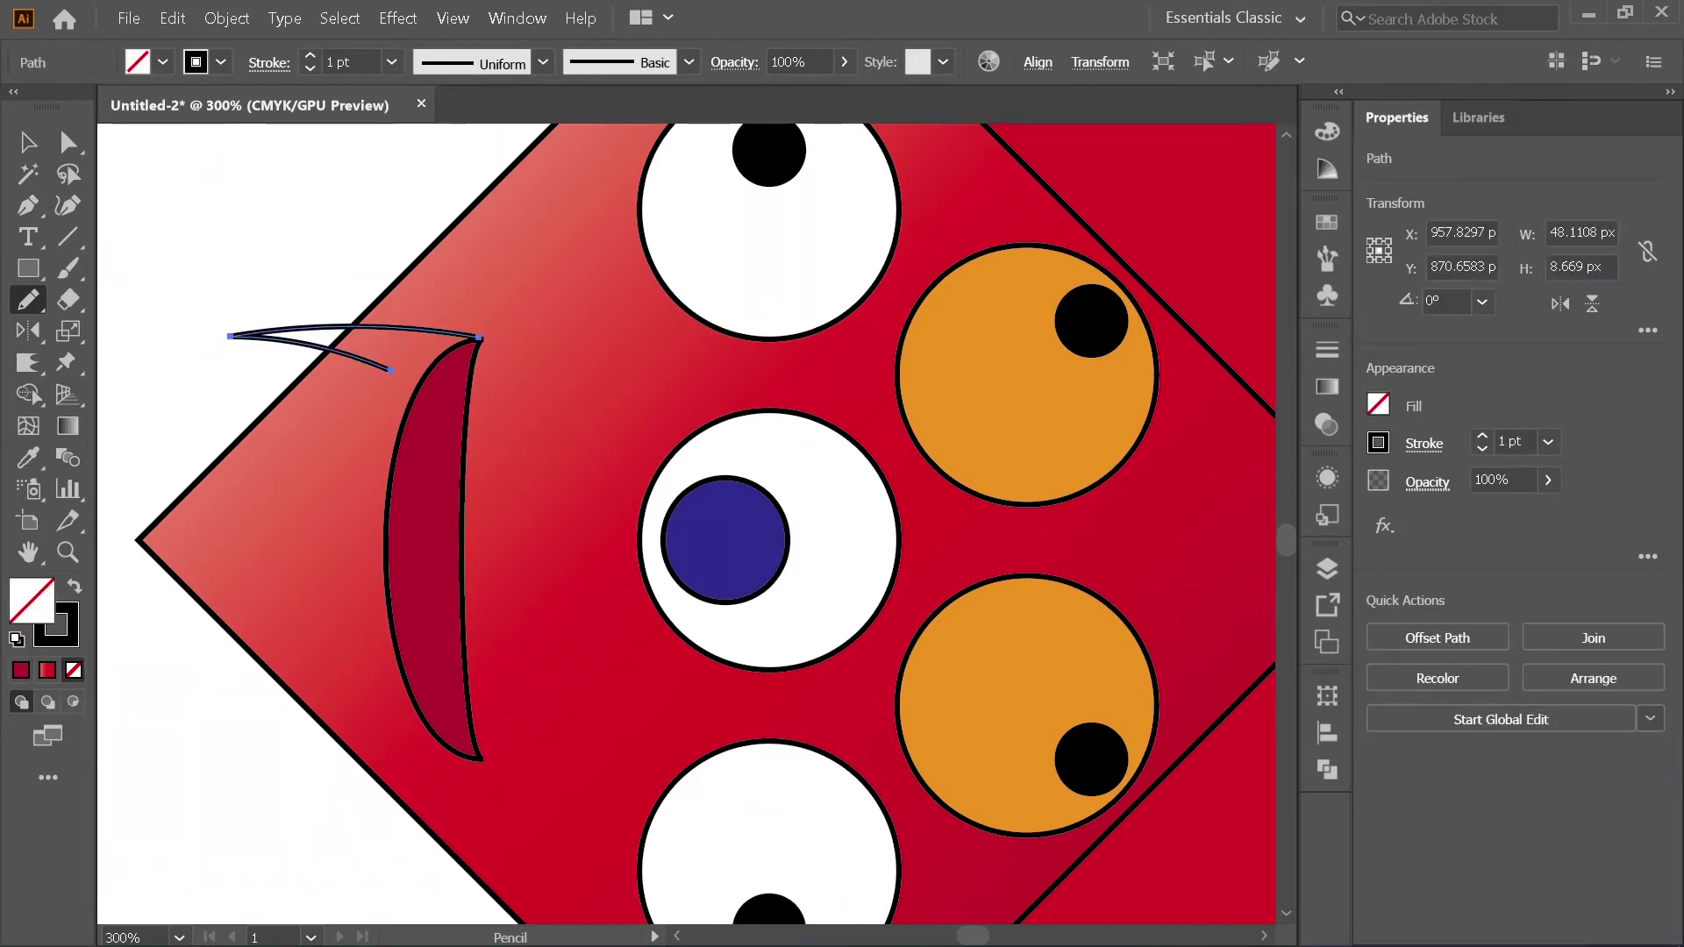
{"action": "key", "text": "ctrl+z"}
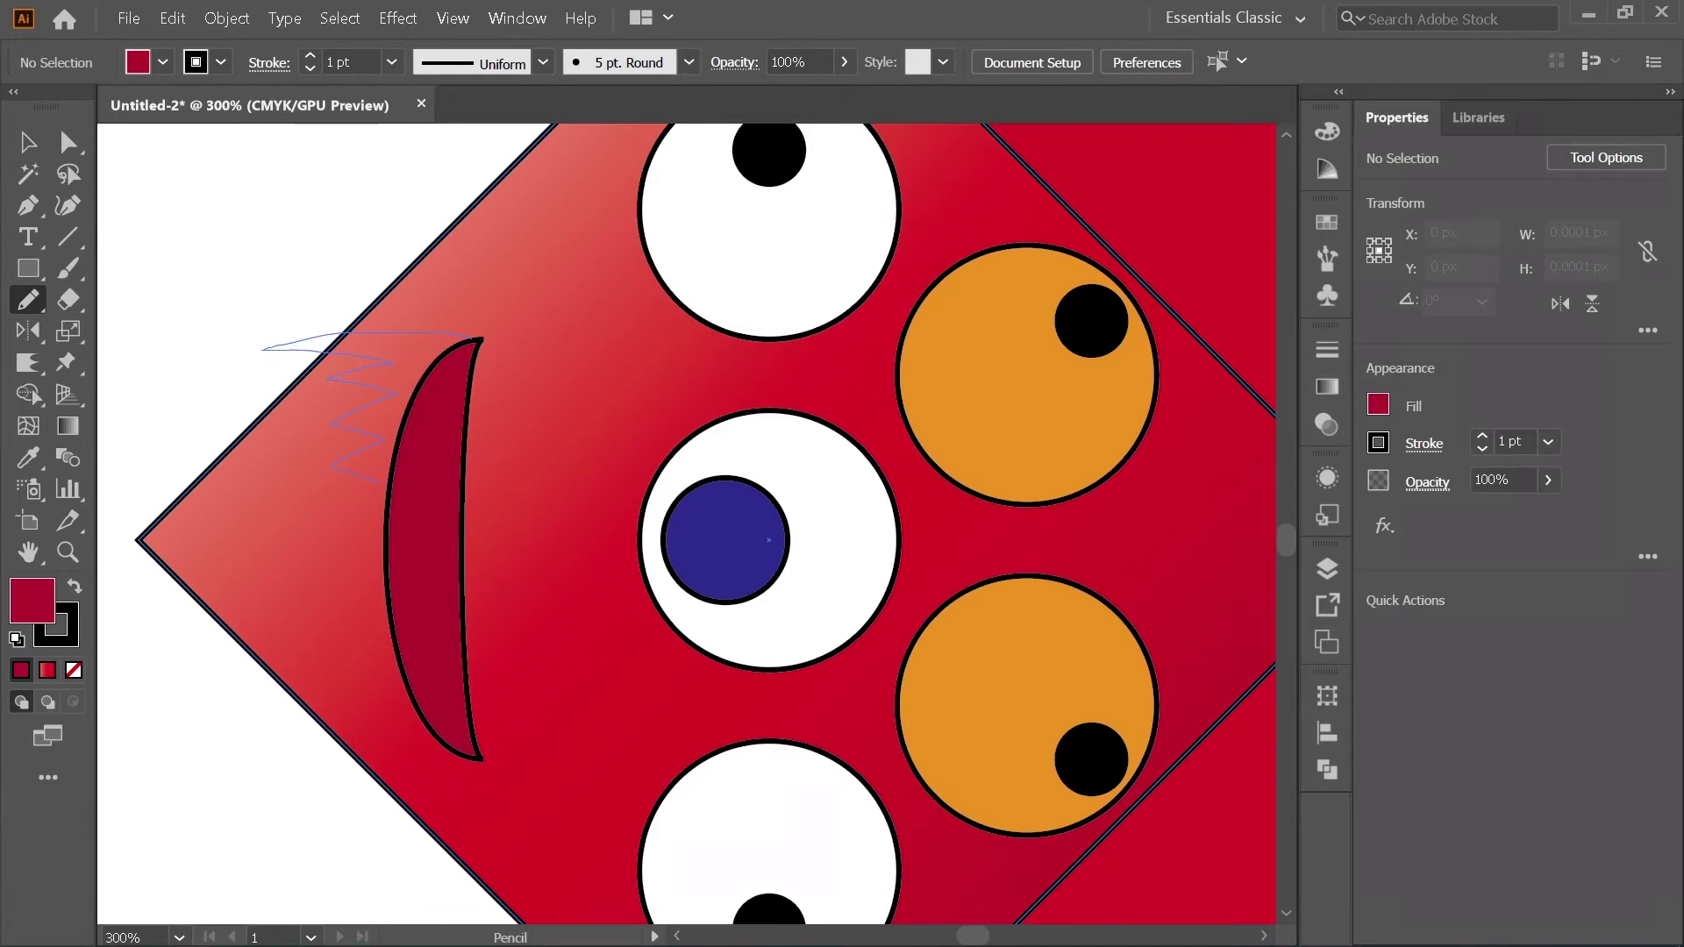
{"action": "left_click_drag", "start_coordinate": [366, 526], "coordinate": [372, 531]}
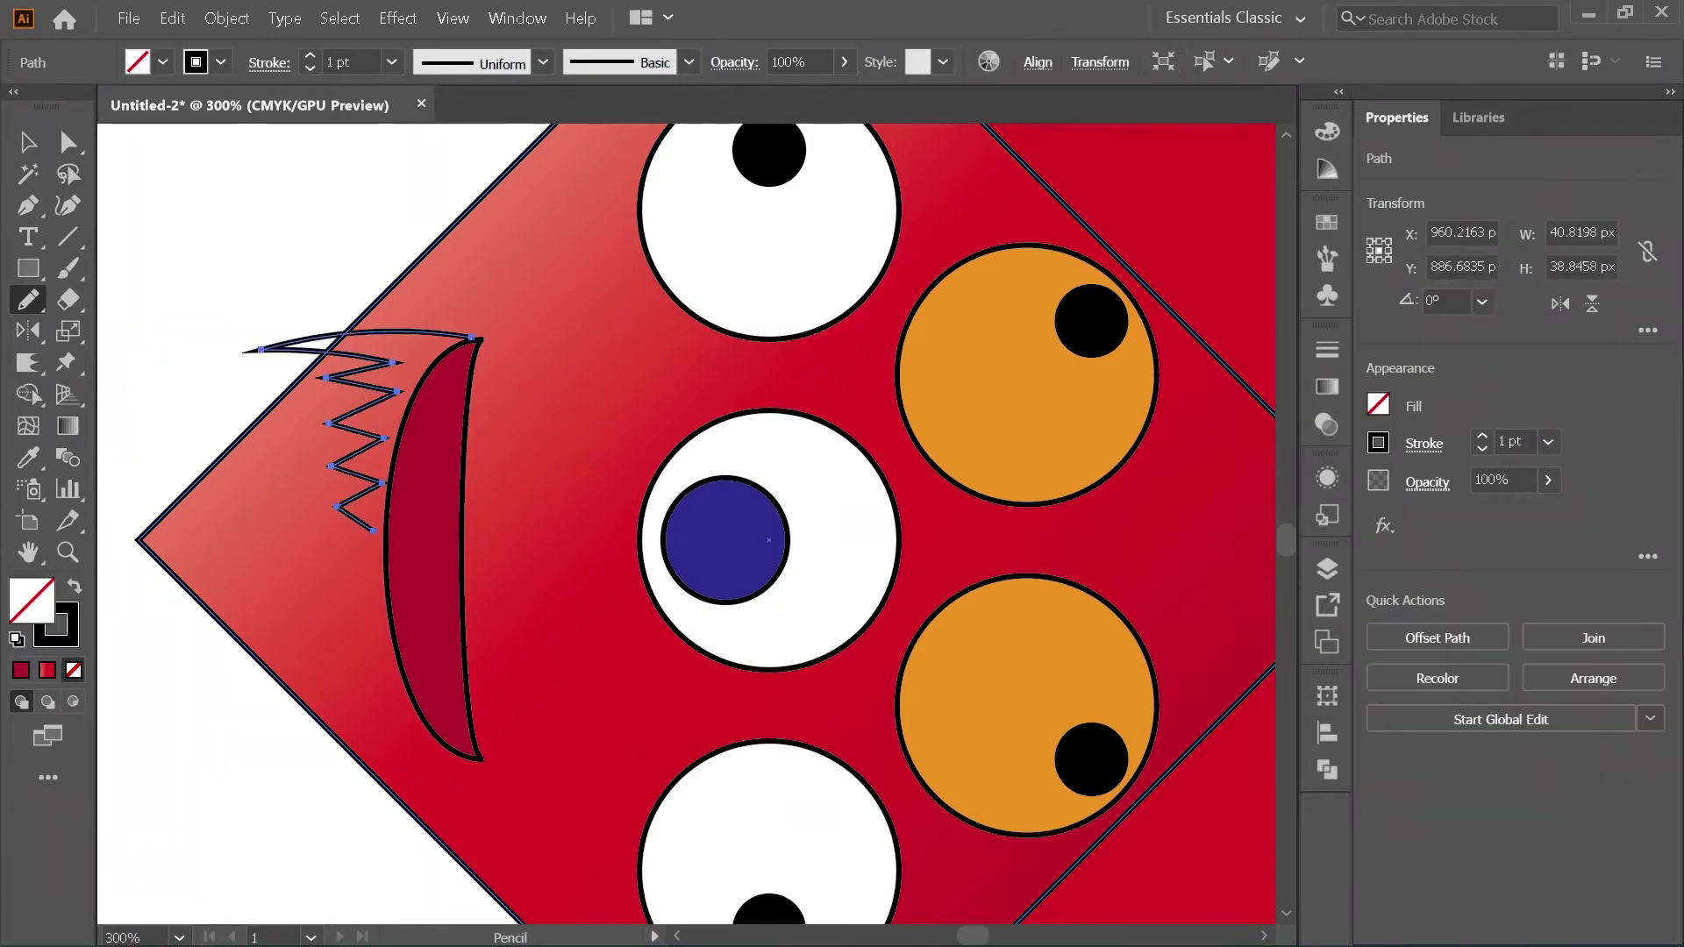
{"action": "scroll", "coordinate": [526, 496], "scroll_direction": "up", "scroll_amount": 1}
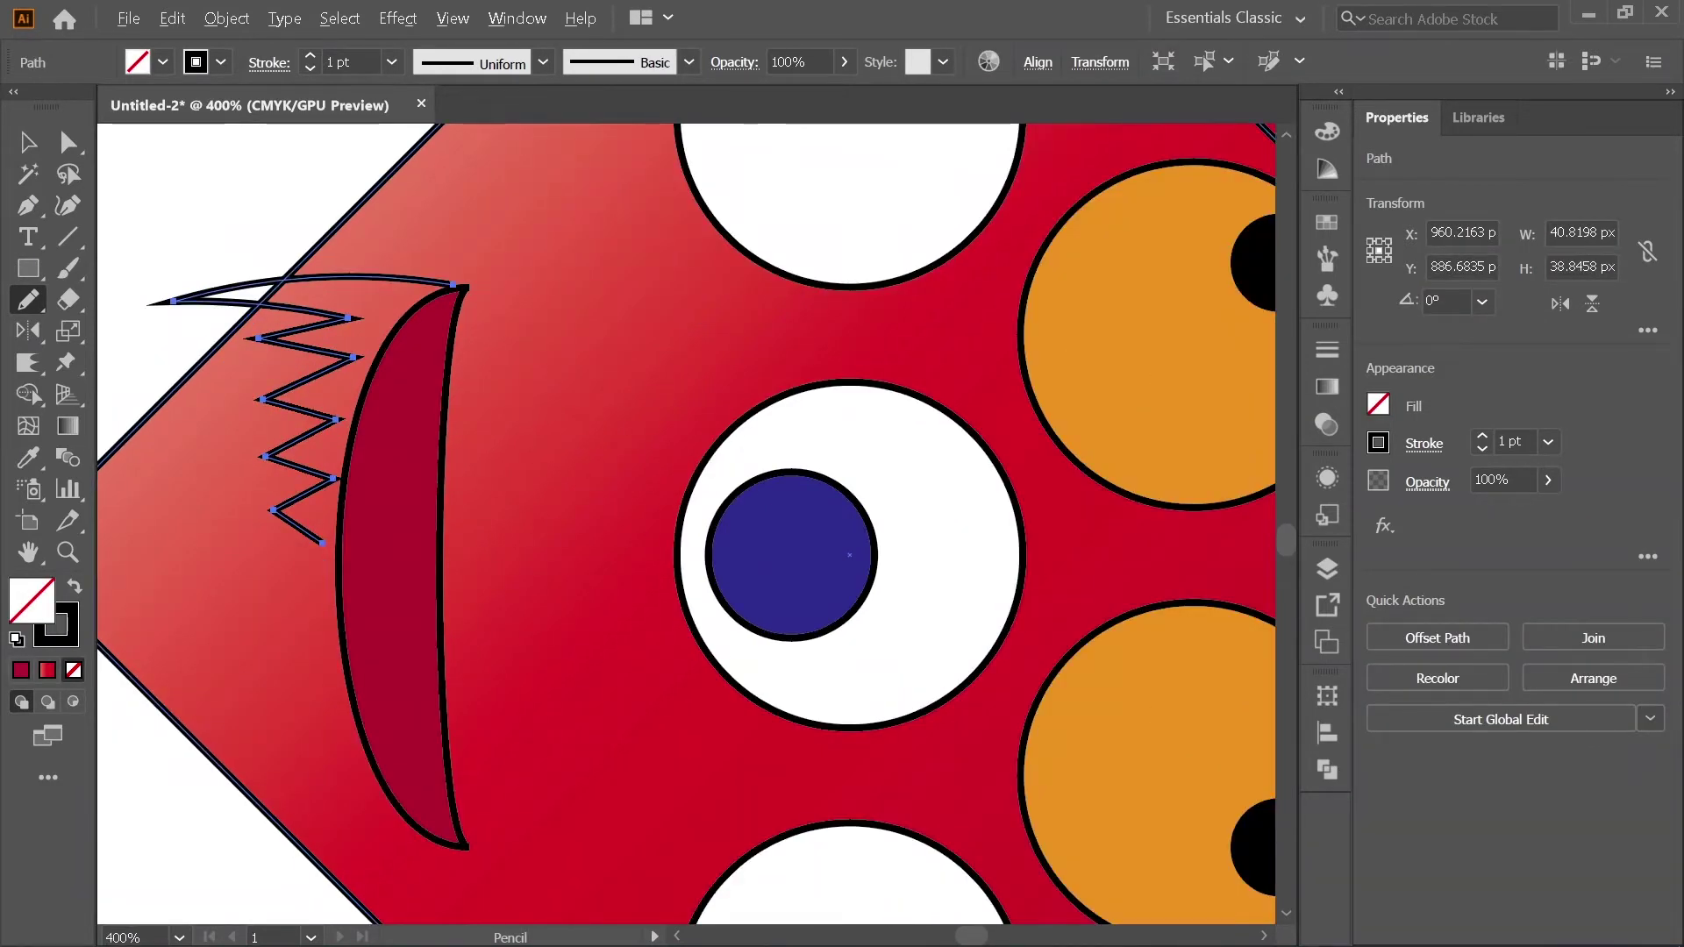
{"action": "scroll", "coordinate": [530, 499], "scroll_direction": "down", "scroll_amount": 1}
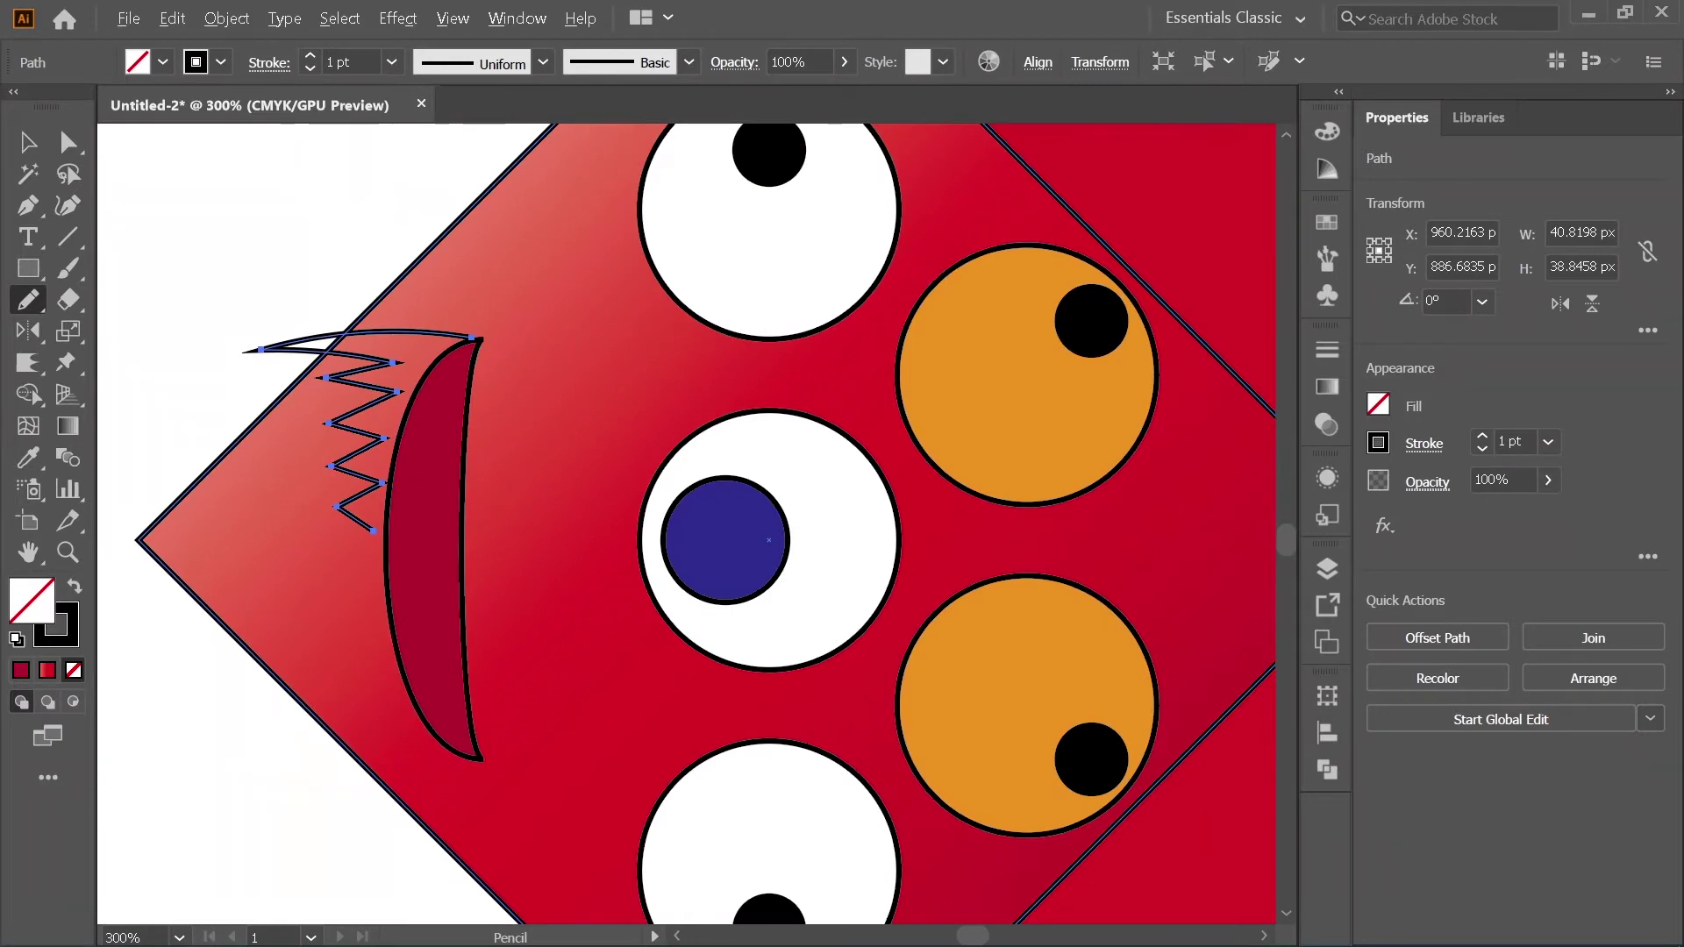
Step: Scale the pencil zigzag line uniformly to 105%
{"action": "scroll", "coordinate": [530, 498], "scroll_direction": "down", "scroll_amount": 2}
{"action": "scroll", "coordinate": [530, 498], "scroll_direction": "up", "scroll_amount": 2}
{"action": "key", "text": "v"}
{"action": "scroll", "coordinate": [592, 417], "scroll_direction": "down", "scroll_amount": 2}
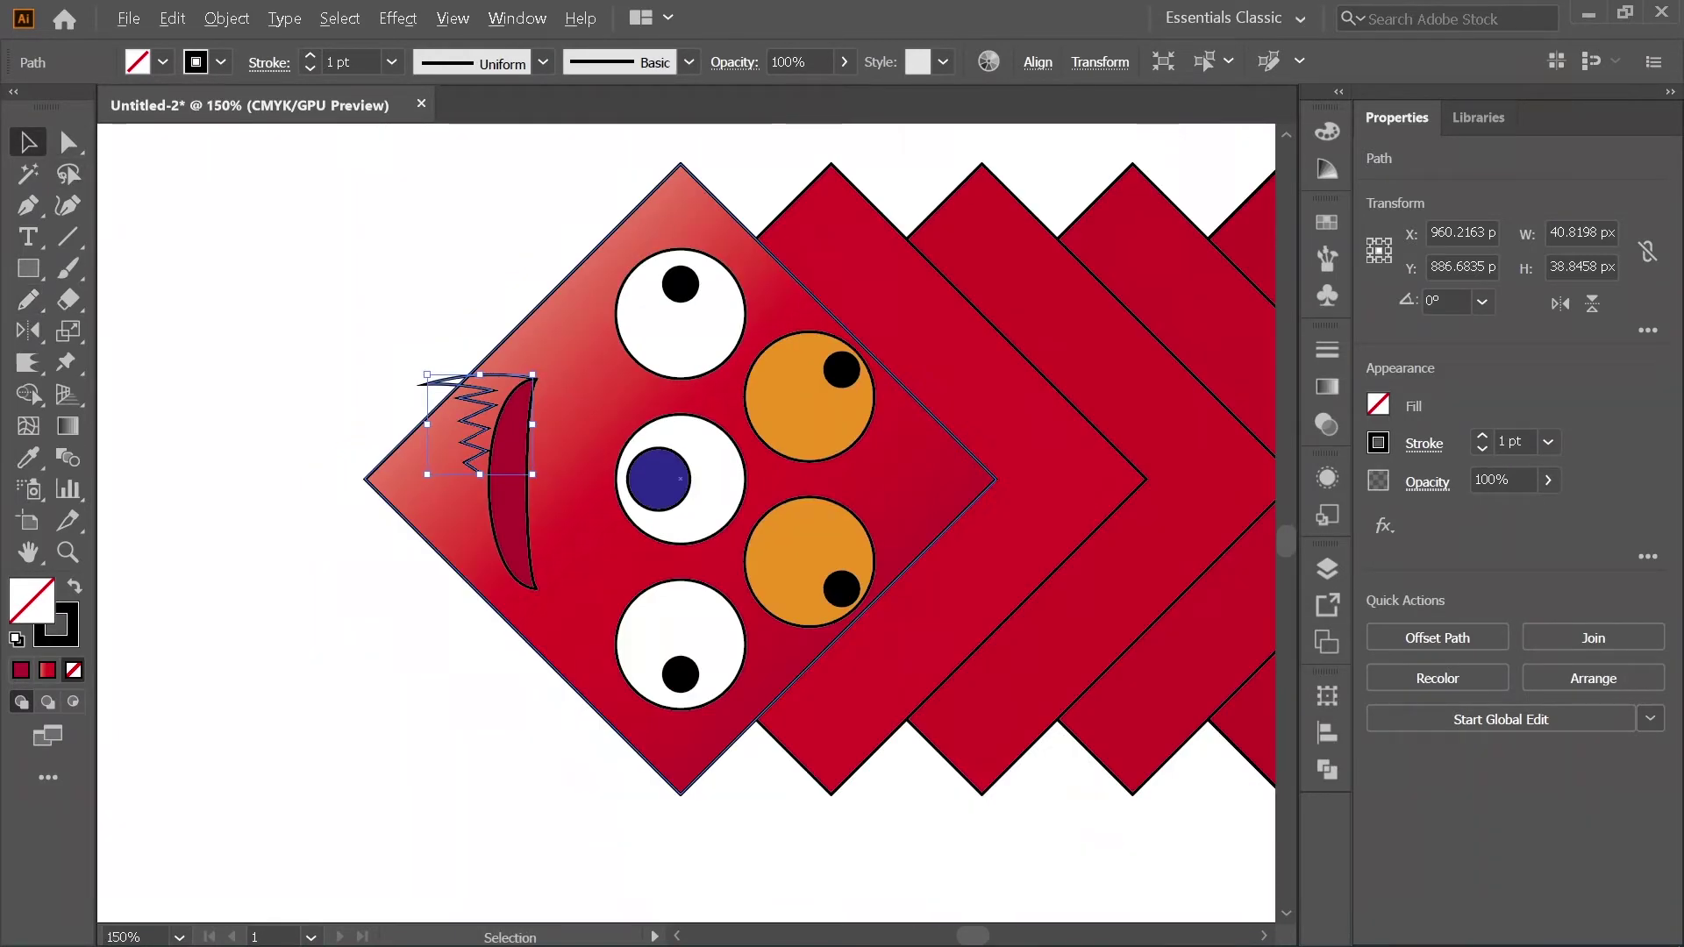
{"action": "scroll", "coordinate": [386, 428], "scroll_direction": "up", "scroll_amount": 2}
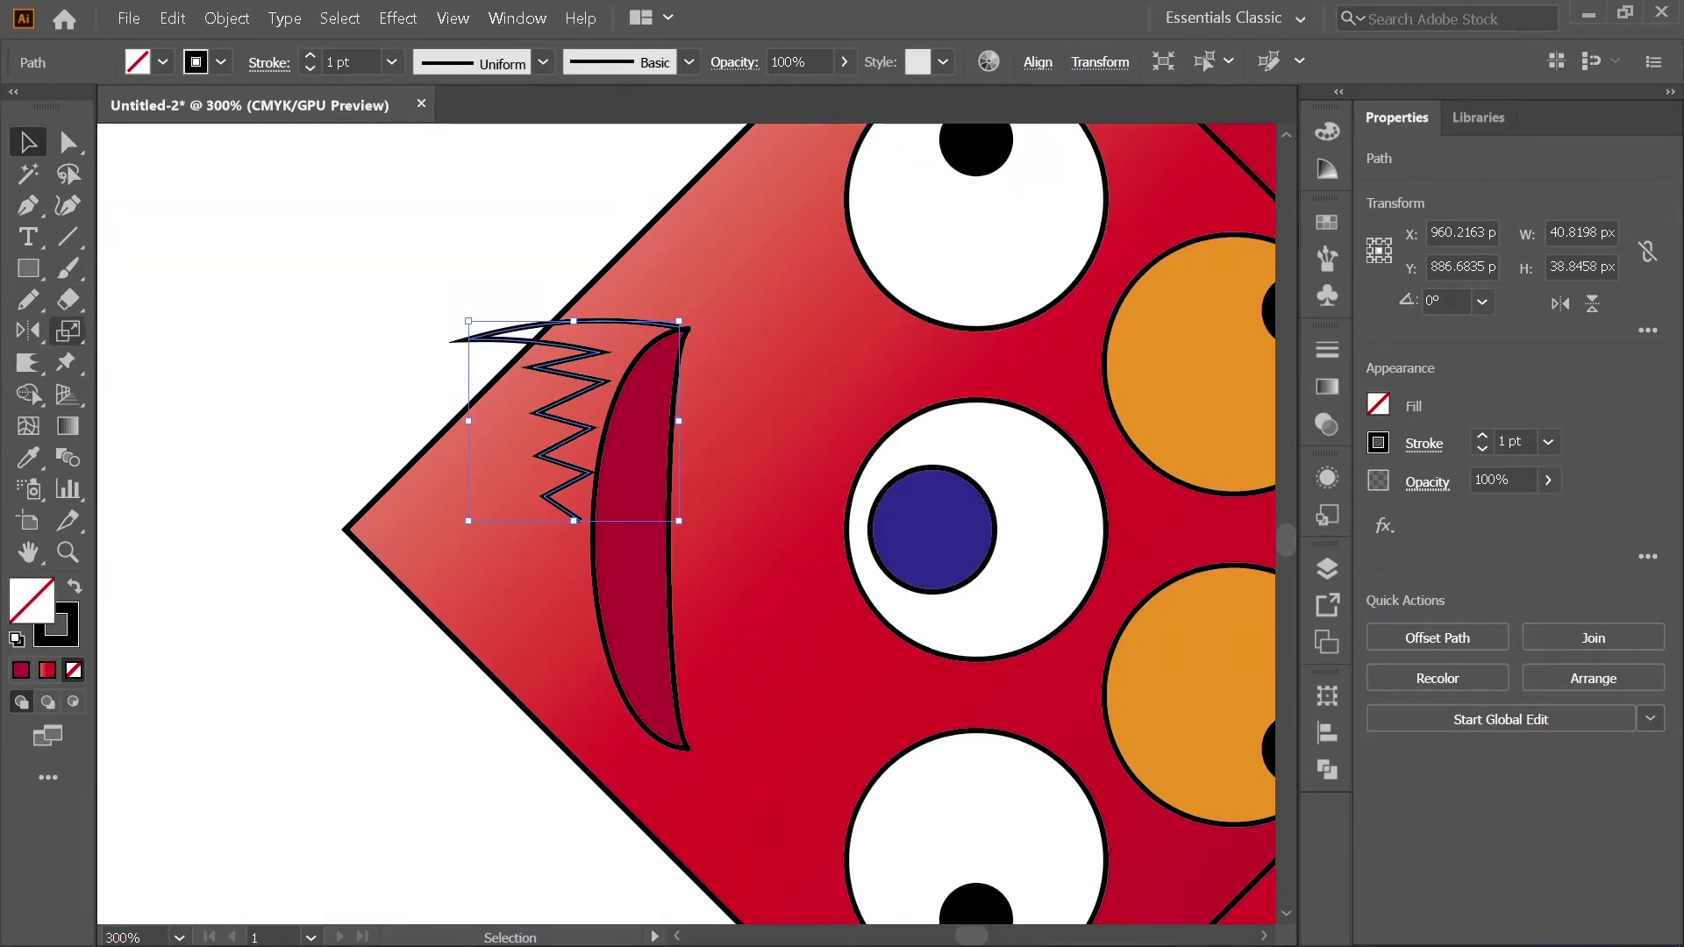
{"action": "double_click", "coordinate": [68, 330]}
{"action": "key", "text": "Down"}
{"action": "key", "text": "Down"}
{"action": "key", "text": "Down"}
{"action": "key", "text": "Down"}
{"action": "key", "text": "Down"}
{"action": "key", "text": "Down"}
{"action": "key", "text": "Down"}
{"action": "key", "text": "Down"}
{"action": "key", "text": "Down"}
{"action": "key", "text": "Down"}
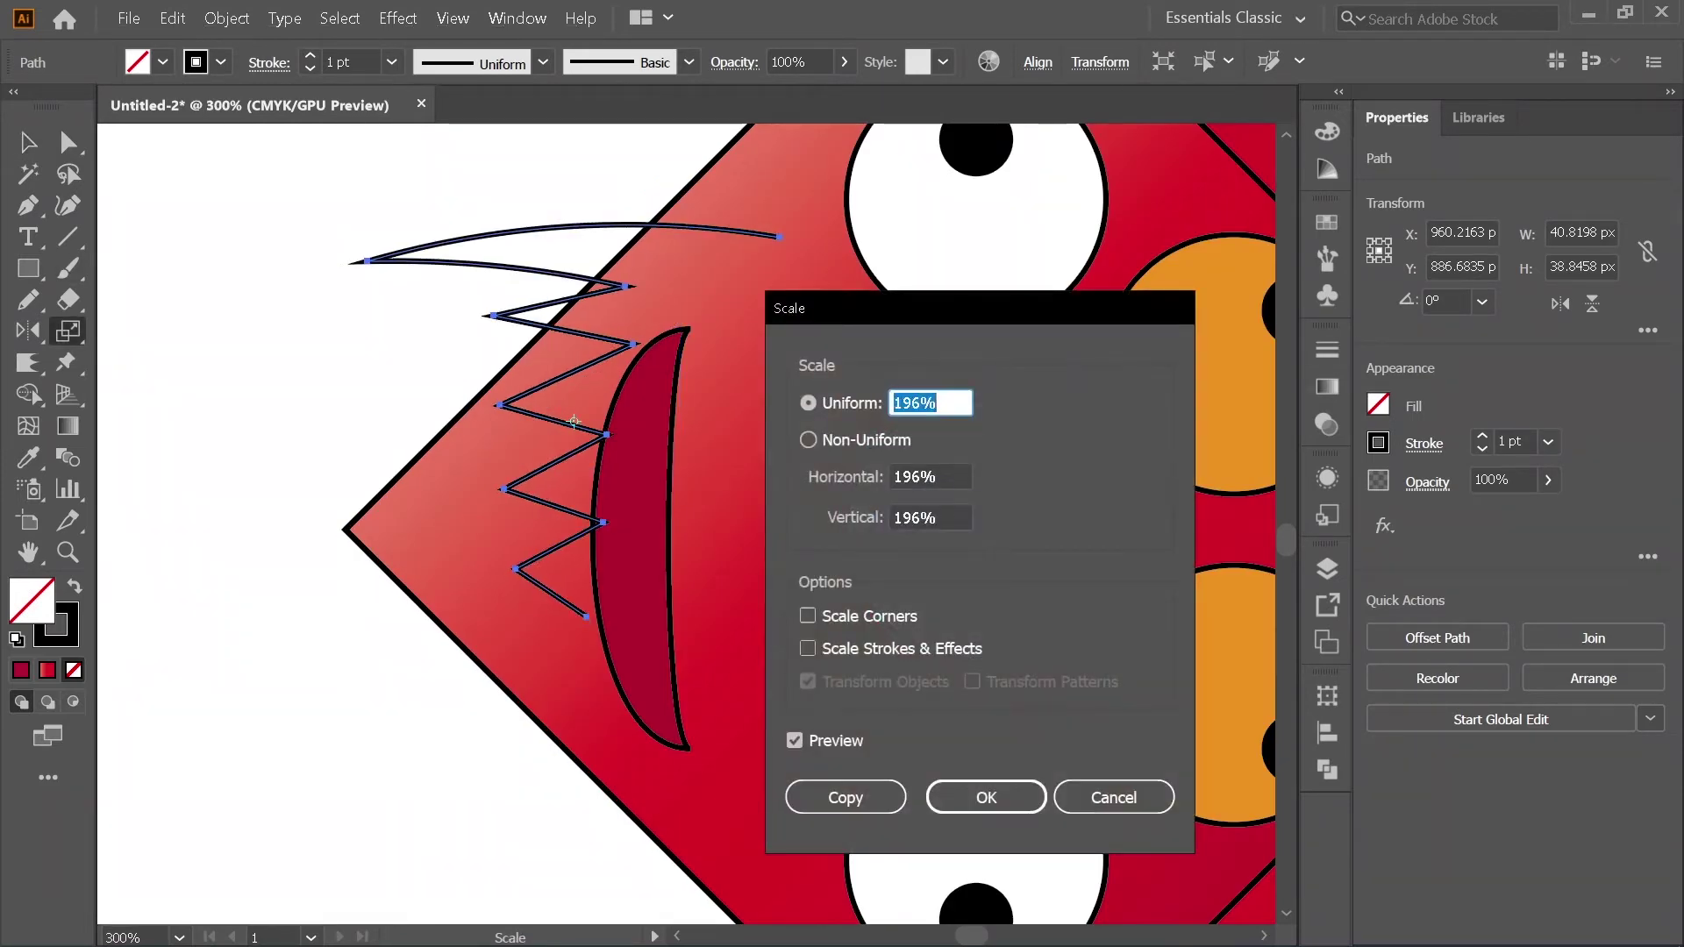
{"action": "type", "text": "111"}
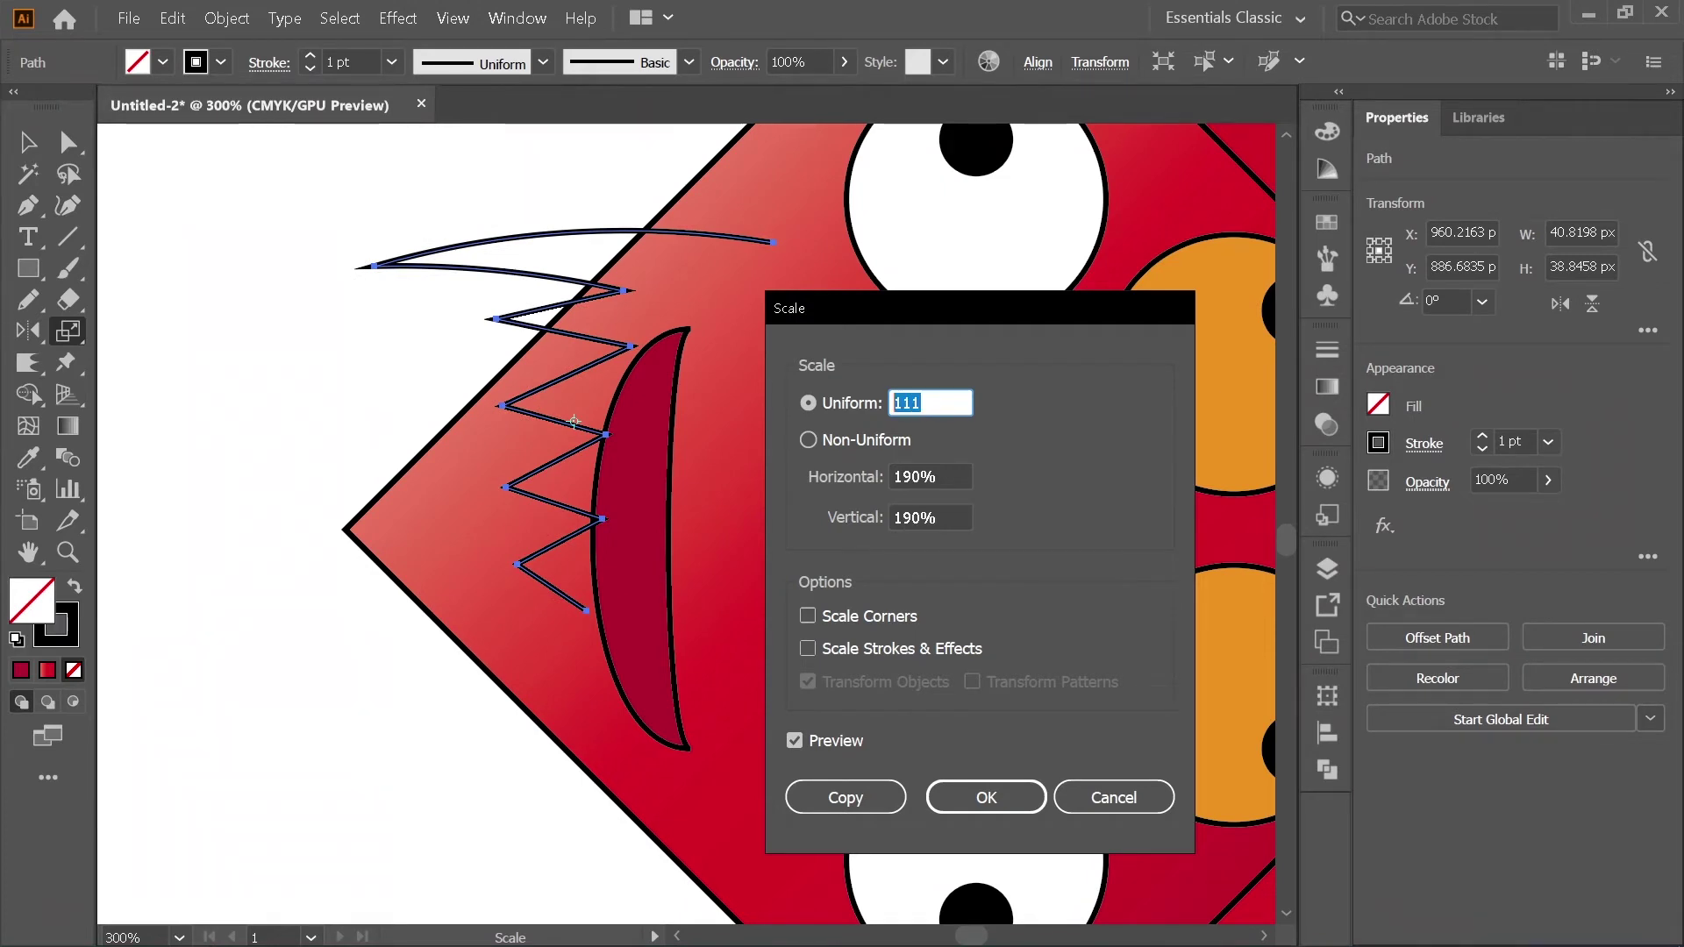
{"action": "key", "text": "Down"}
{"action": "key", "text": "Down"}
{"action": "key", "text": "Down"}
{"action": "key", "text": "Down"}
{"action": "key", "text": "Down"}
{"action": "key", "text": "Down"}
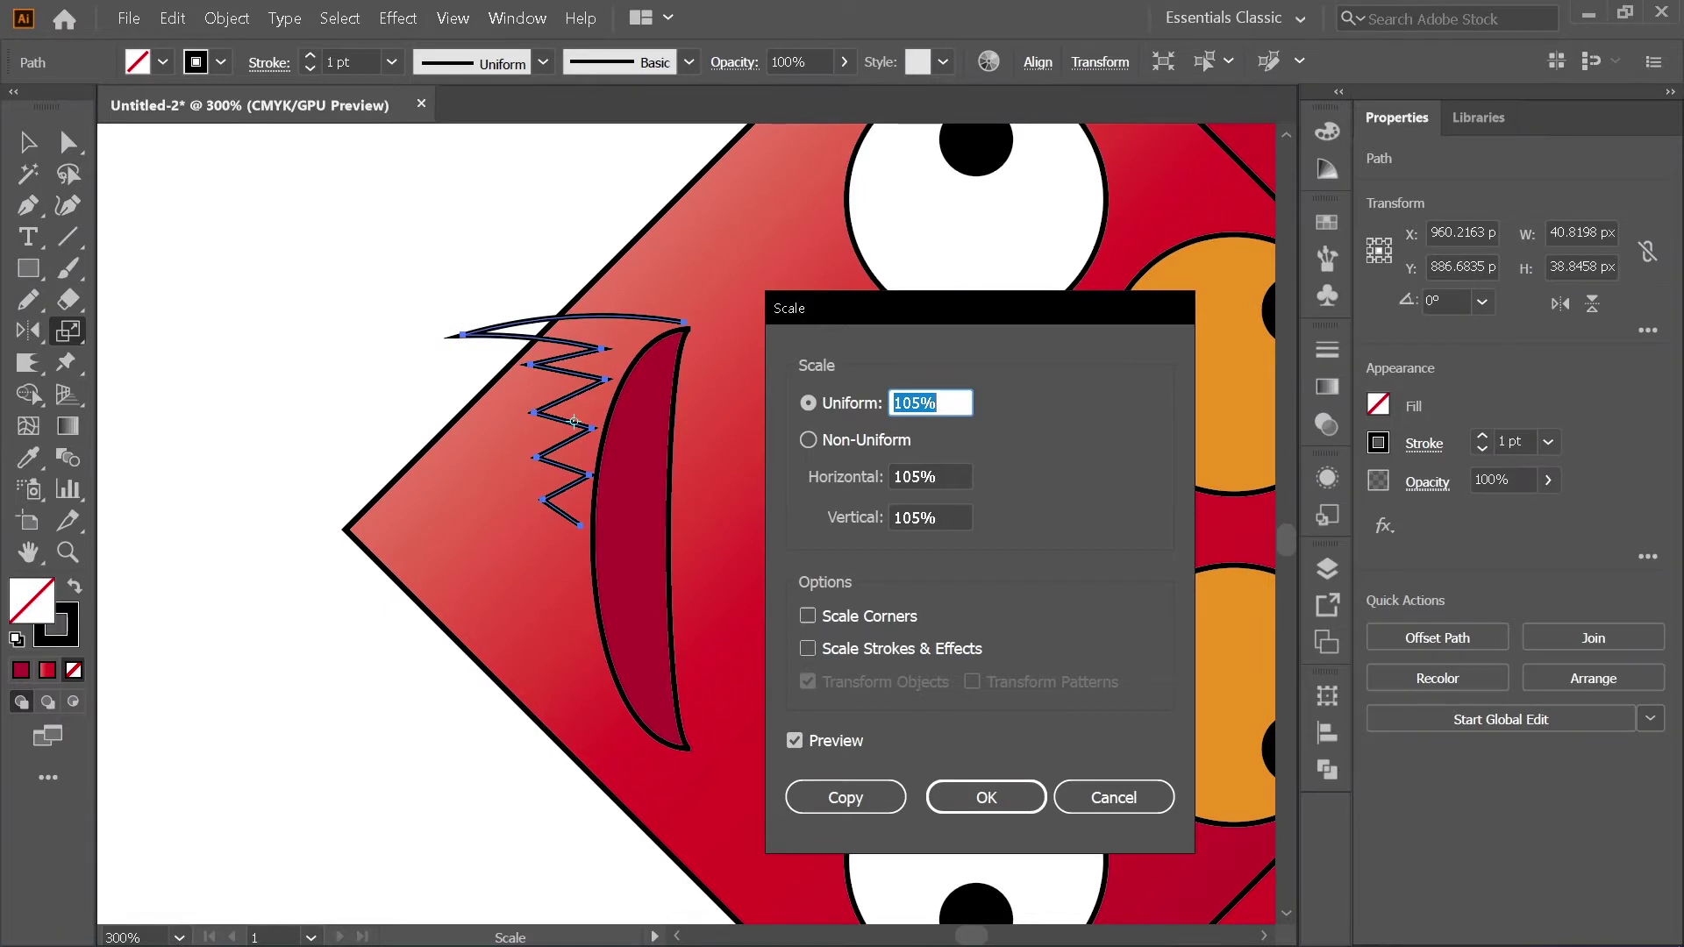
{"action": "key", "text": "Return"}
{"action": "key", "text": "v"}
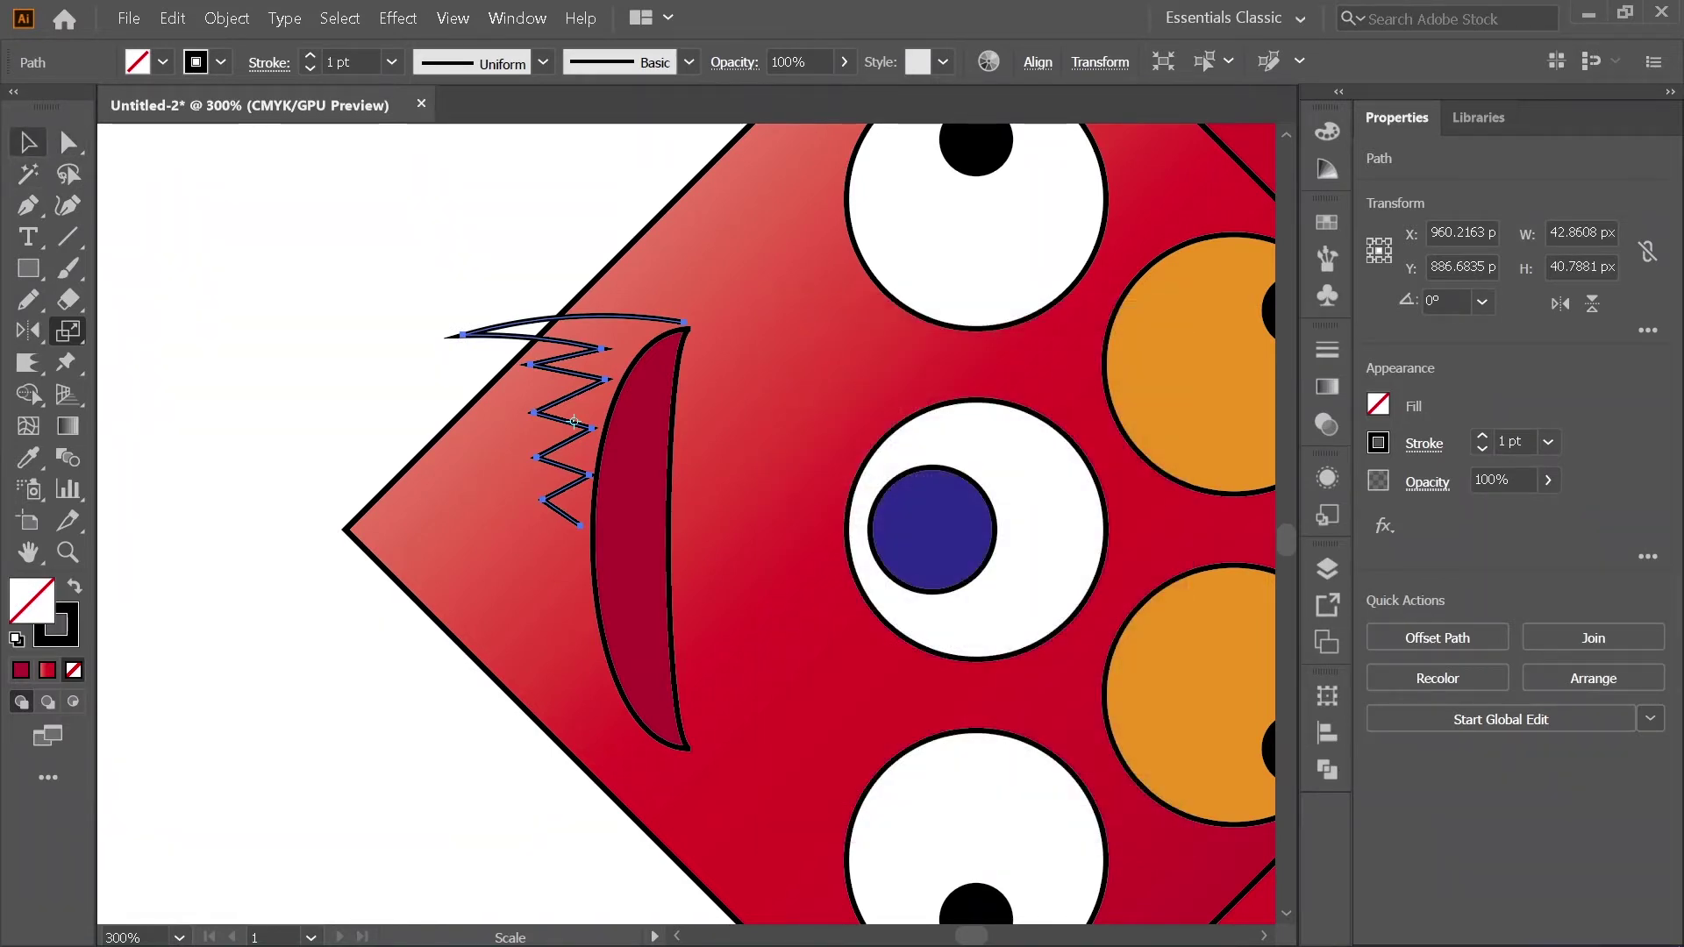
{"action": "key", "text": "ctrl+="}
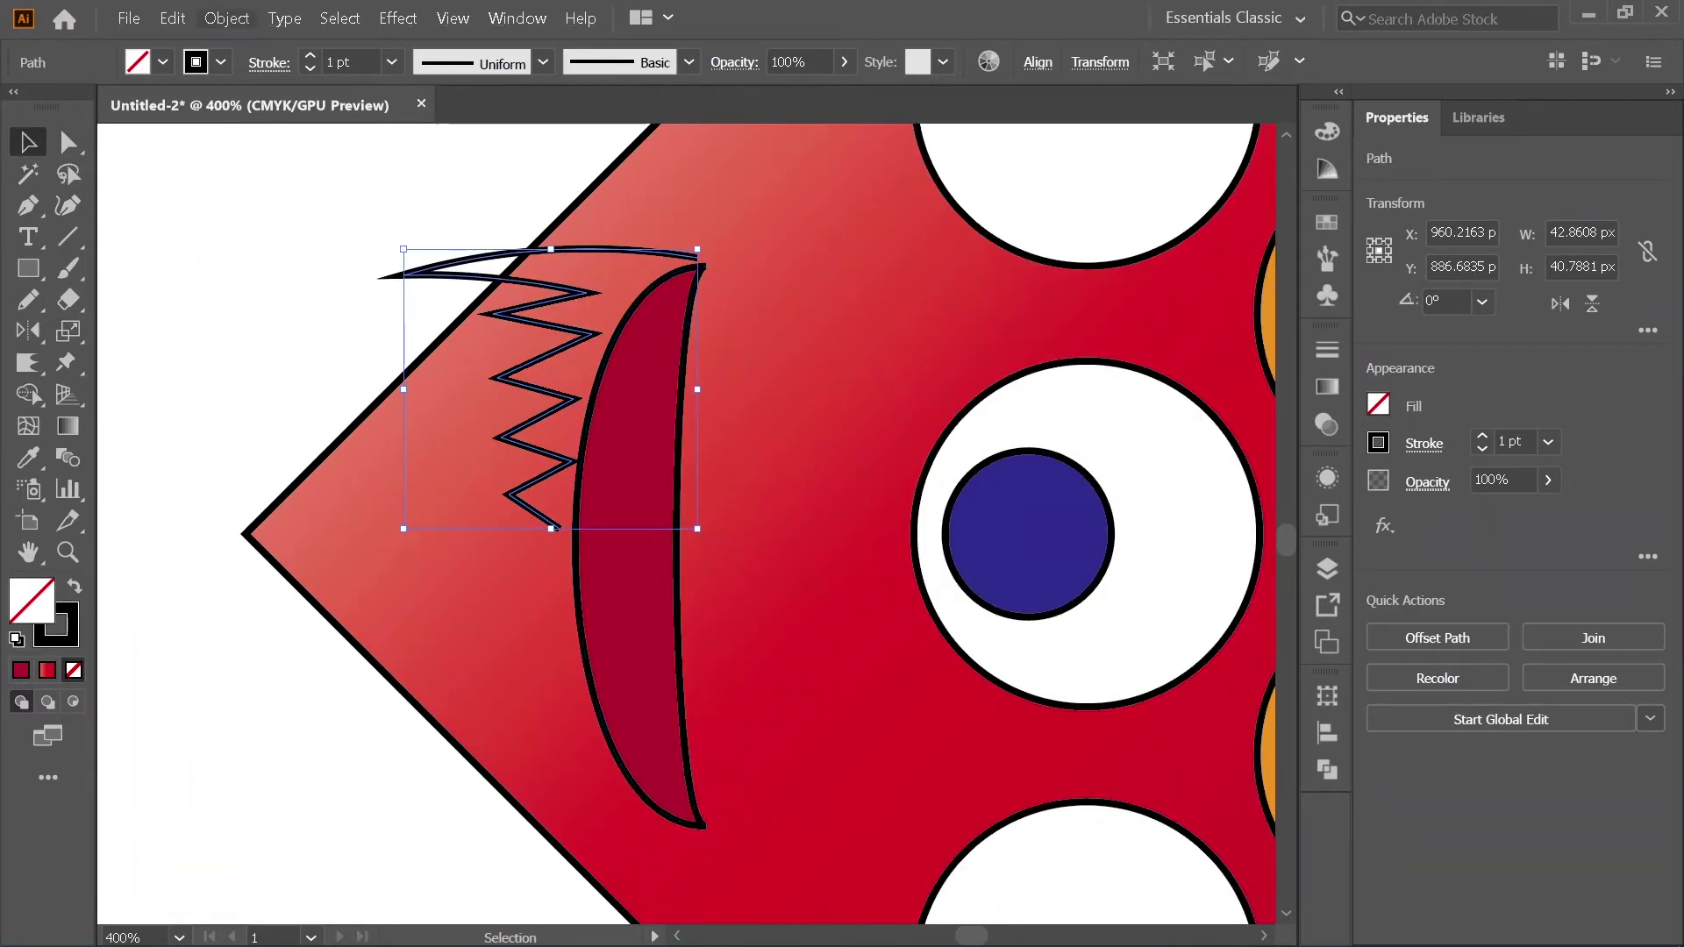
Step: Create a copy of the pencil zigzag line reflected across the horizontal axis
{"action": "left_click", "coordinate": [226, 18]}
{"action": "mouse_move", "coordinate": [257, 43]}
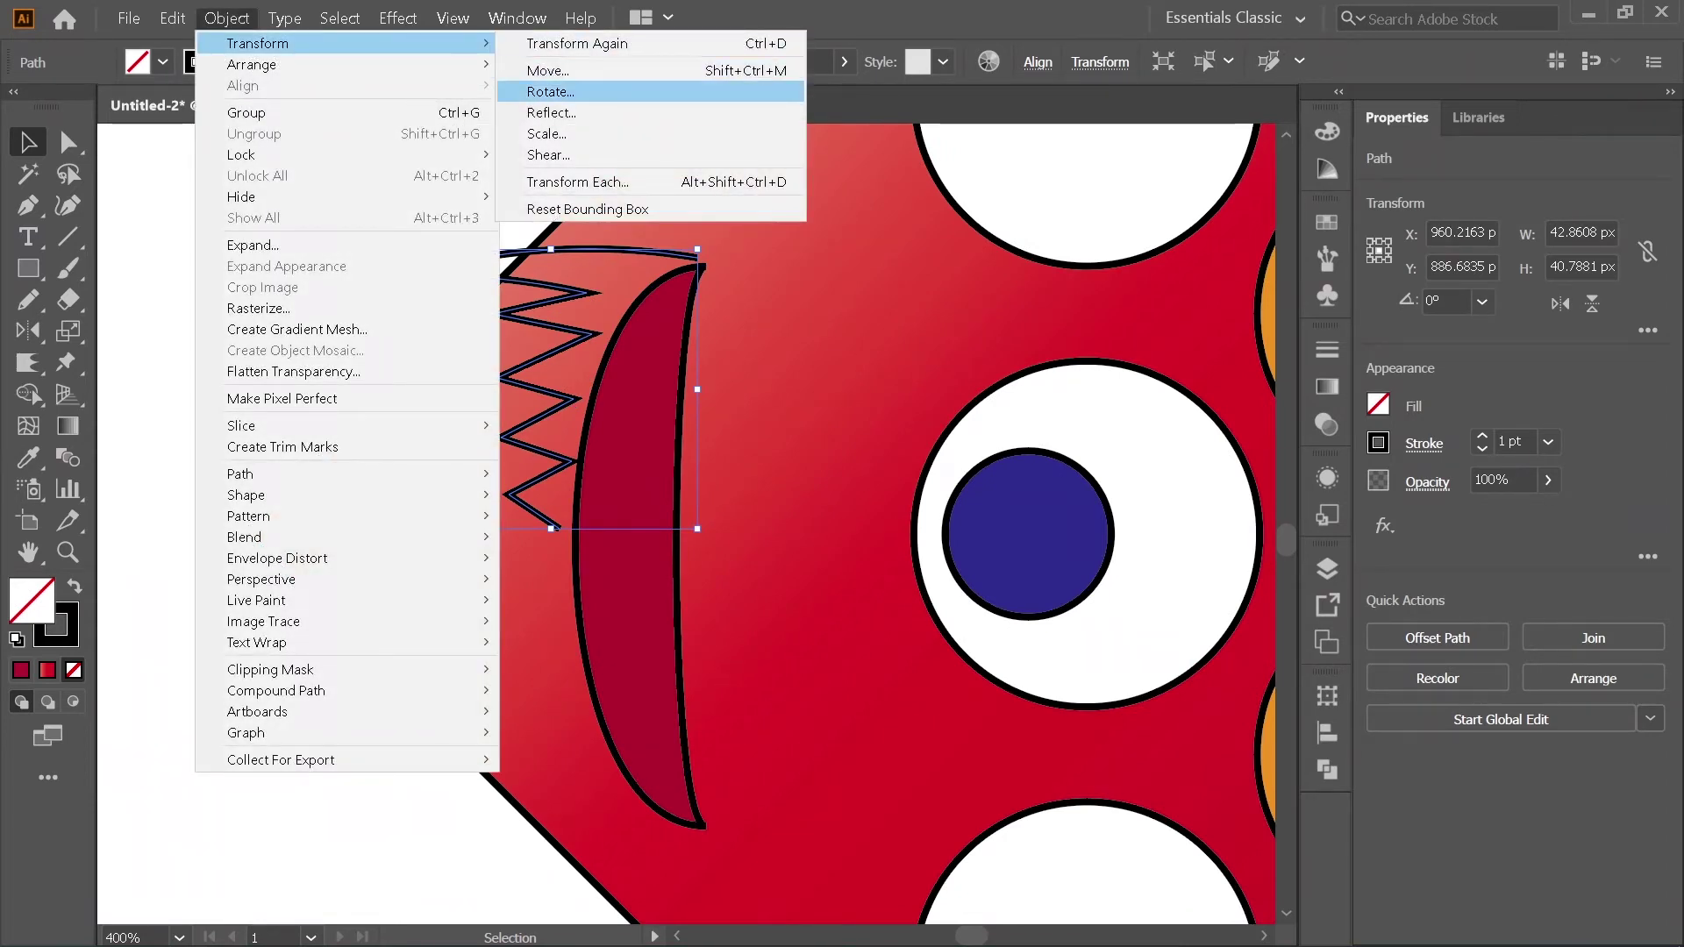
{"action": "left_click", "coordinate": [551, 112]}
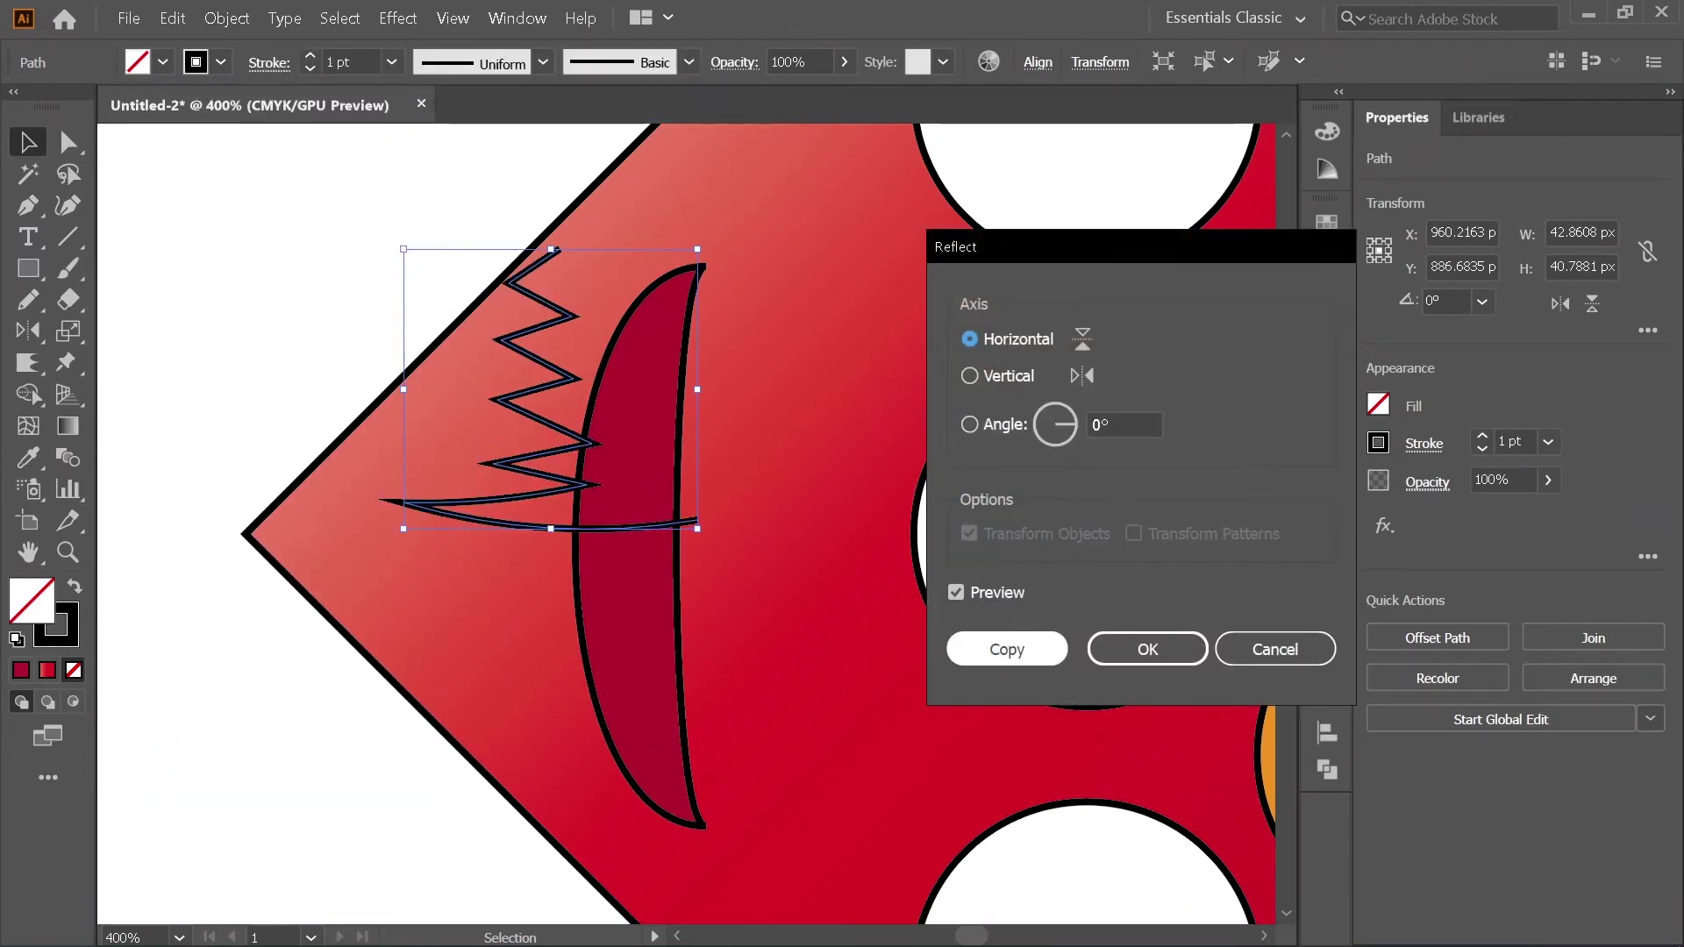
{"action": "left_click", "coordinate": [1006, 649]}
Step: Place the reflected zigzag directly below the original, end to end, and move the pair onto the blank area beside the head's tip
{"action": "key", "text": "ctrl+shift+a"}
{"action": "left_click_drag", "start_coordinate": [499, 479], "coordinate": [499, 758]}
{"action": "scroll", "coordinate": [546, 609], "scroll_direction": "up", "scroll_amount": 3}
{"action": "key", "text": "ctrl+minus"}
{"action": "key", "text": "ctrl+minus"}
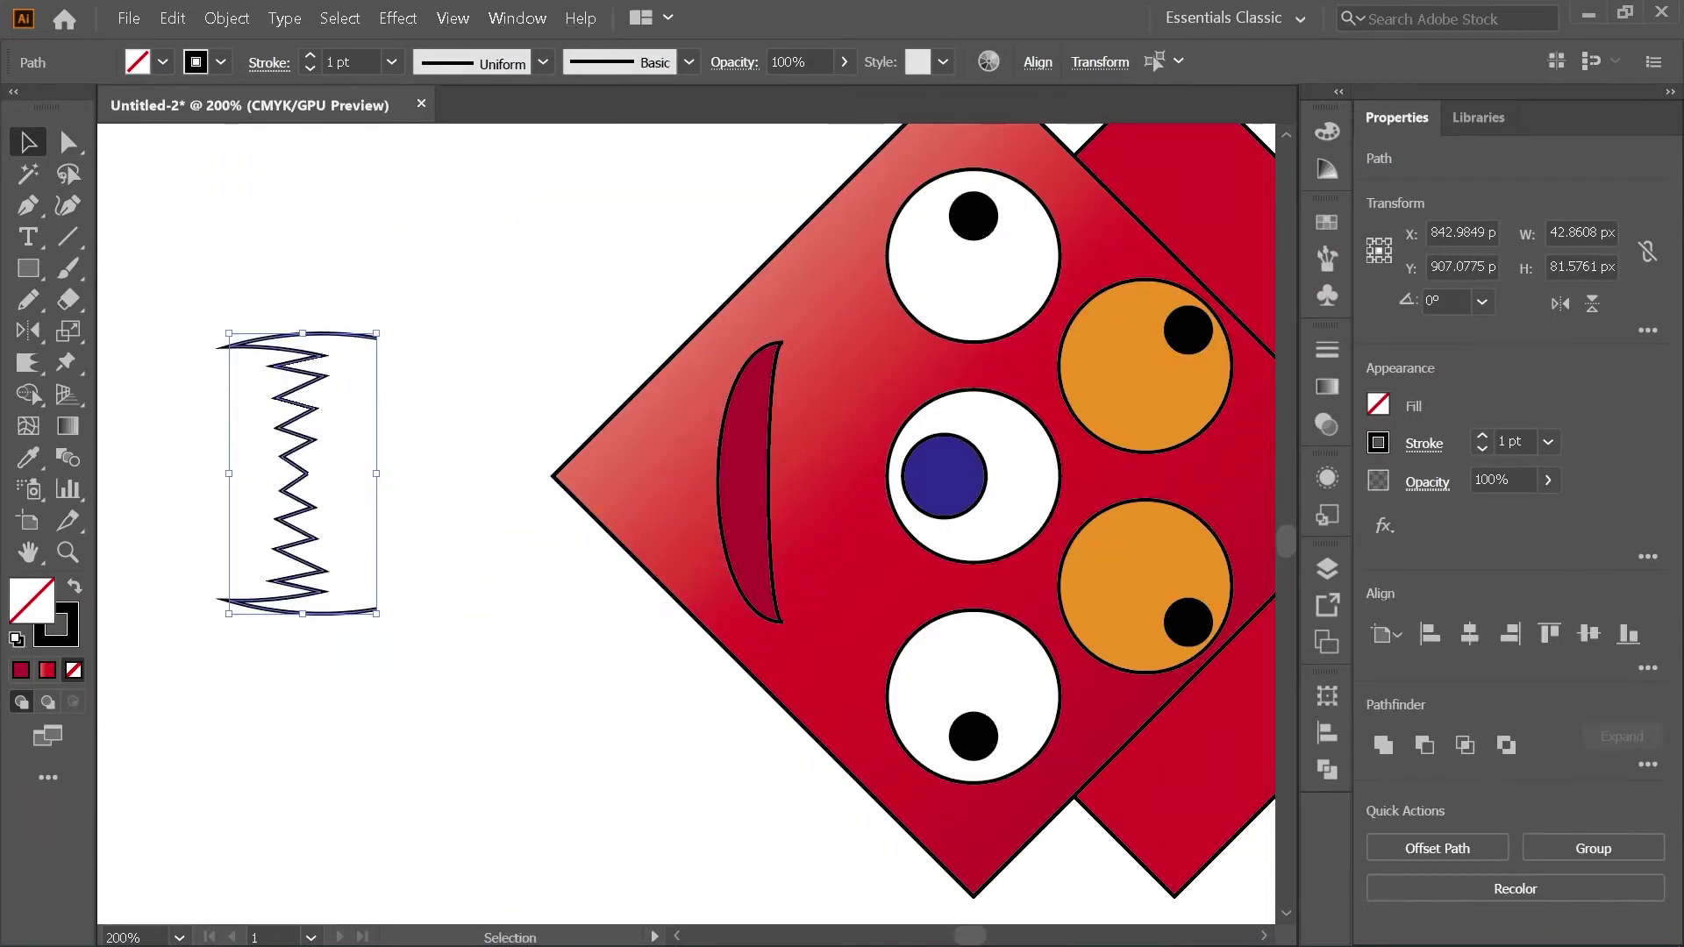
Step: Switch to outline view and join the two zigzag halves where their ends meet
{"action": "key", "text": "ctrl+shift+a"}
{"action": "key", "text": "ctrl+plus"}
{"action": "key", "text": "ctrl+plus"}
{"action": "left_click", "coordinate": [272, 404]}
{"action": "key", "text": "ctrl+shift+a"}
{"action": "key", "text": "ctrl+y"}
{"action": "scroll", "coordinate": [784, 371], "scroll_direction": "down", "scroll_amount": 3}
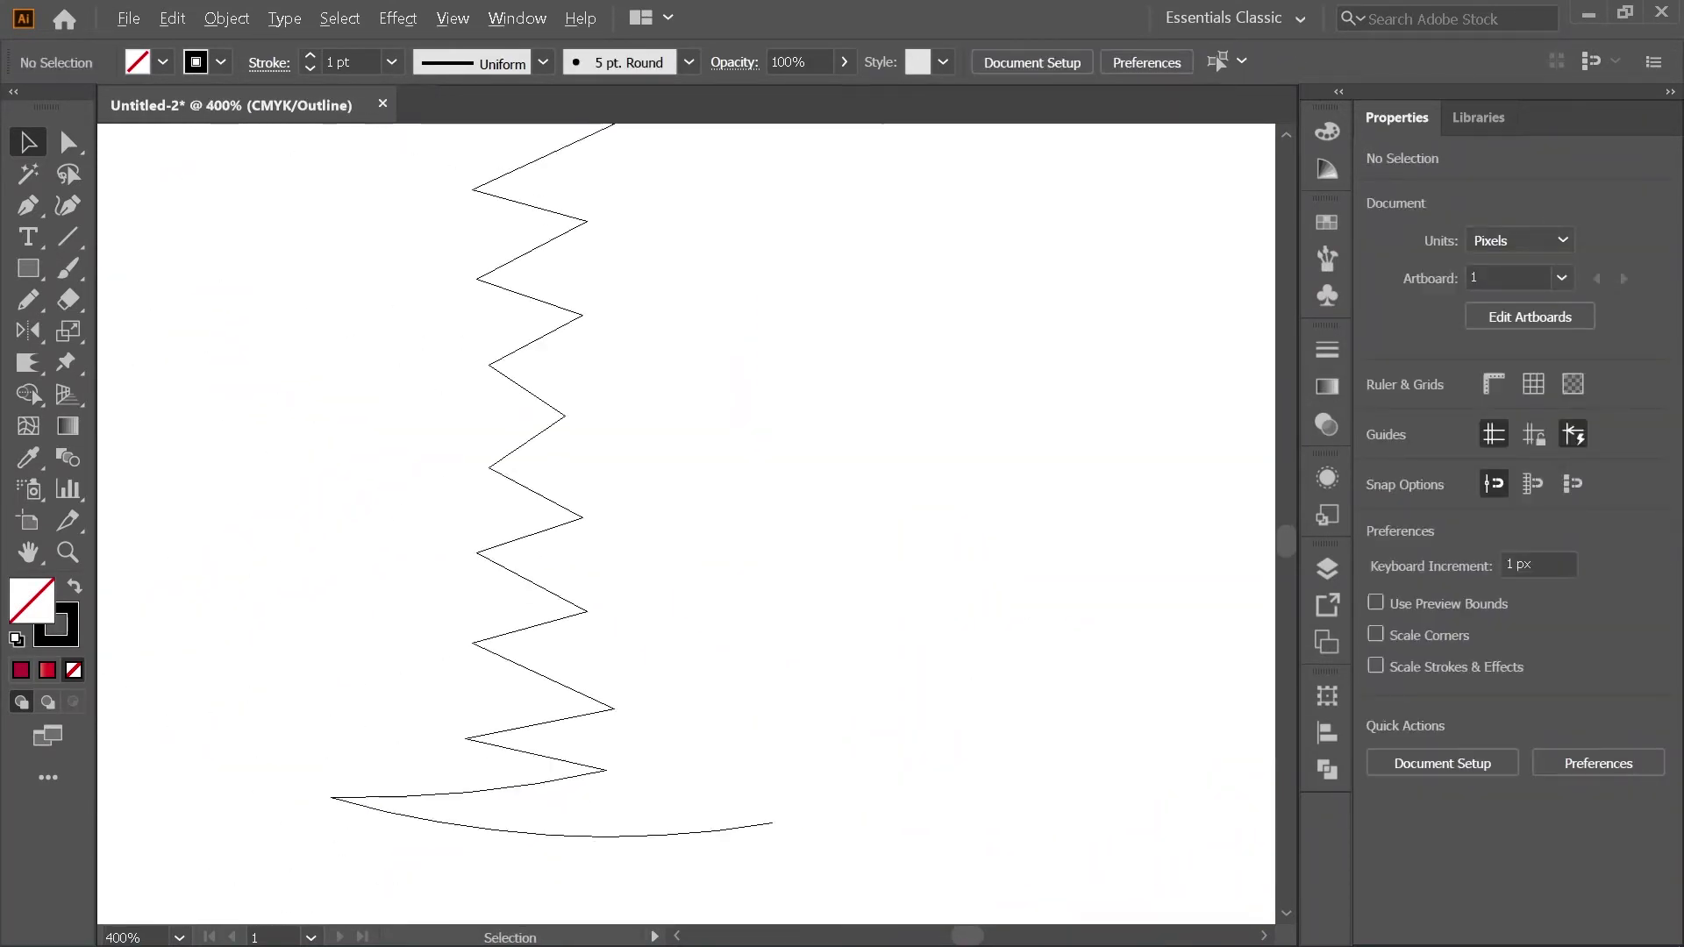
{"action": "left_click_drag", "start_coordinate": [263, 300], "coordinate": [518, 439]}
{"action": "key", "text": "ctrl+minus"}
{"action": "key", "text": "ctrl+shift+a"}
{"action": "key", "text": "ctrl+minus"}
Step: Close the teeth shape with a straight vertical Pen segment about 79 px long between its two open ends
{"action": "key", "text": "p"}
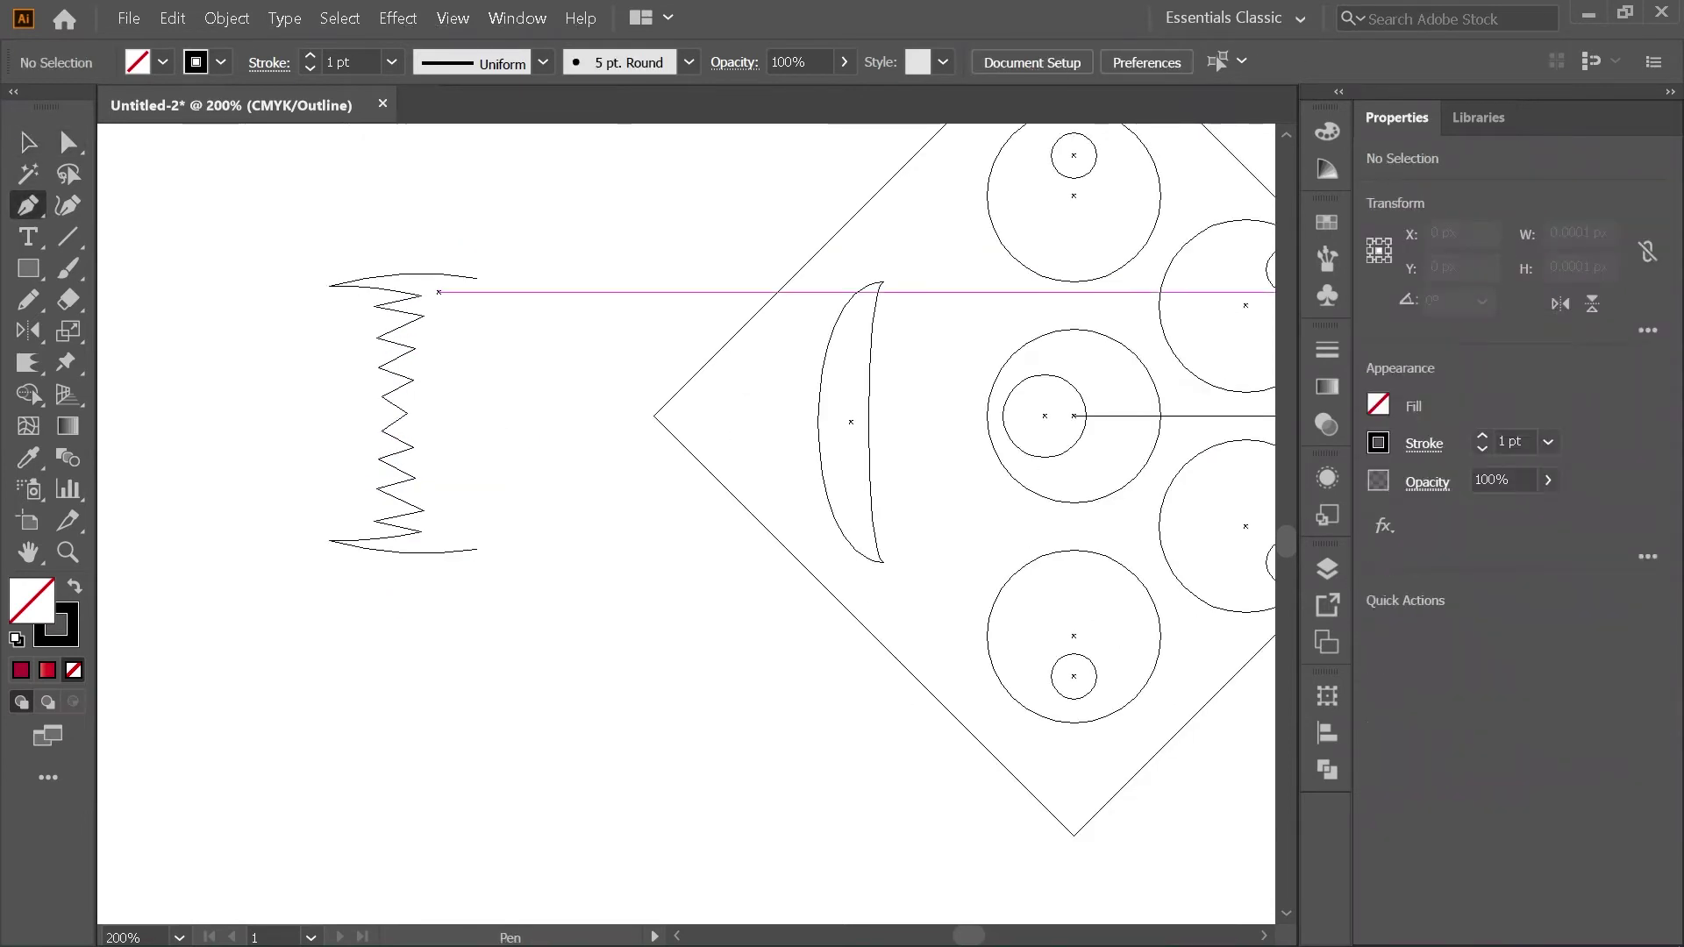
{"action": "left_click_drag", "start_coordinate": [476, 282], "coordinate": [476, 405]}
{"action": "key", "text": "ctrl+z"}
{"action": "left_click", "coordinate": [476, 279]}
{"action": "left_click", "coordinate": [477, 549]}
{"action": "key", "text": "ctrl+z"}
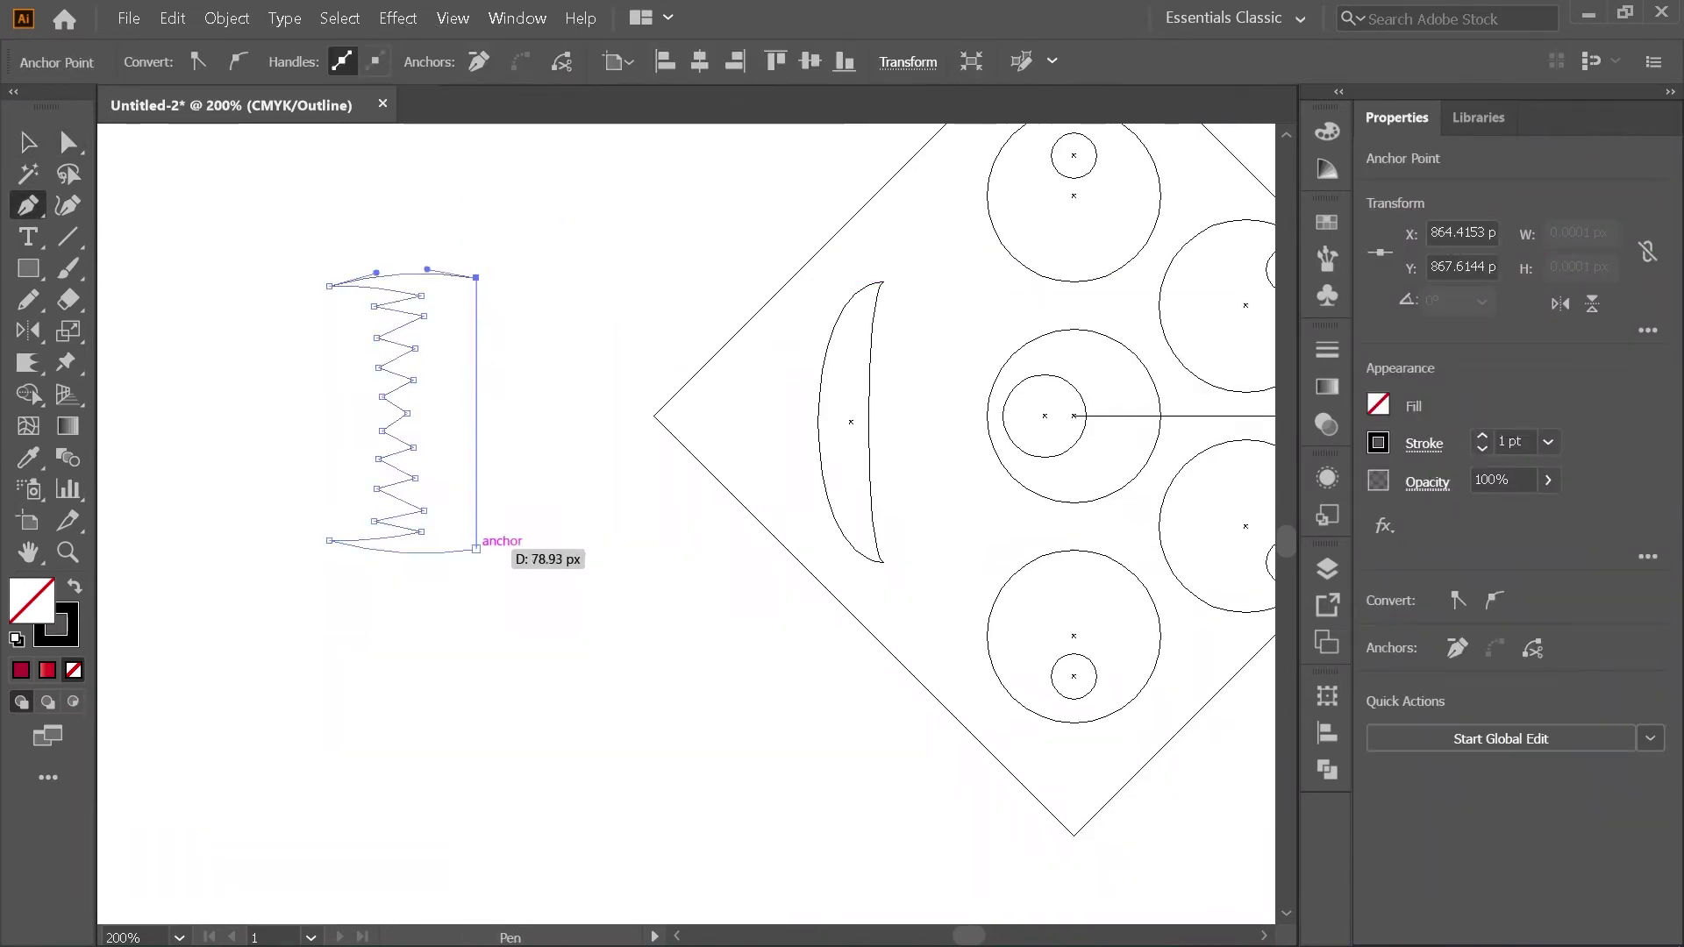
{"action": "left_click", "coordinate": [477, 549]}
{"action": "key", "text": "v"}
{"action": "left_click_drag", "start_coordinate": [434, 232], "coordinate": [545, 594]}
{"action": "key", "text": "ctrl+shift+a"}
{"action": "left_click_drag", "start_coordinate": [764, 374], "coordinate": [808, 459]}
{"action": "mouse_move", "coordinate": [742, 344]}
{"action": "left_mouse_down"}
{"action": "mouse_move", "coordinate": [346, 399]}
{"action": "mouse_move", "coordinate": [359, 344]}
{"action": "mouse_move", "coordinate": [366, 388]}
{"action": "left_mouse_up"}
{"action": "key", "text": "ctrl+z"}
{"action": "scroll", "coordinate": [367, 388], "scroll_direction": "up", "scroll_amount": 2}
{"action": "scroll", "coordinate": [500, 383], "scroll_direction": "down", "scroll_amount": 2}
{"action": "left_click", "coordinate": [448, 276]}
{"action": "key", "text": "ctrl+shift+a"}
Step: Draw a vertical line through the teeth shape near its straight edge and divide the shape along it
{"action": "left_click", "coordinate": [67, 237]}
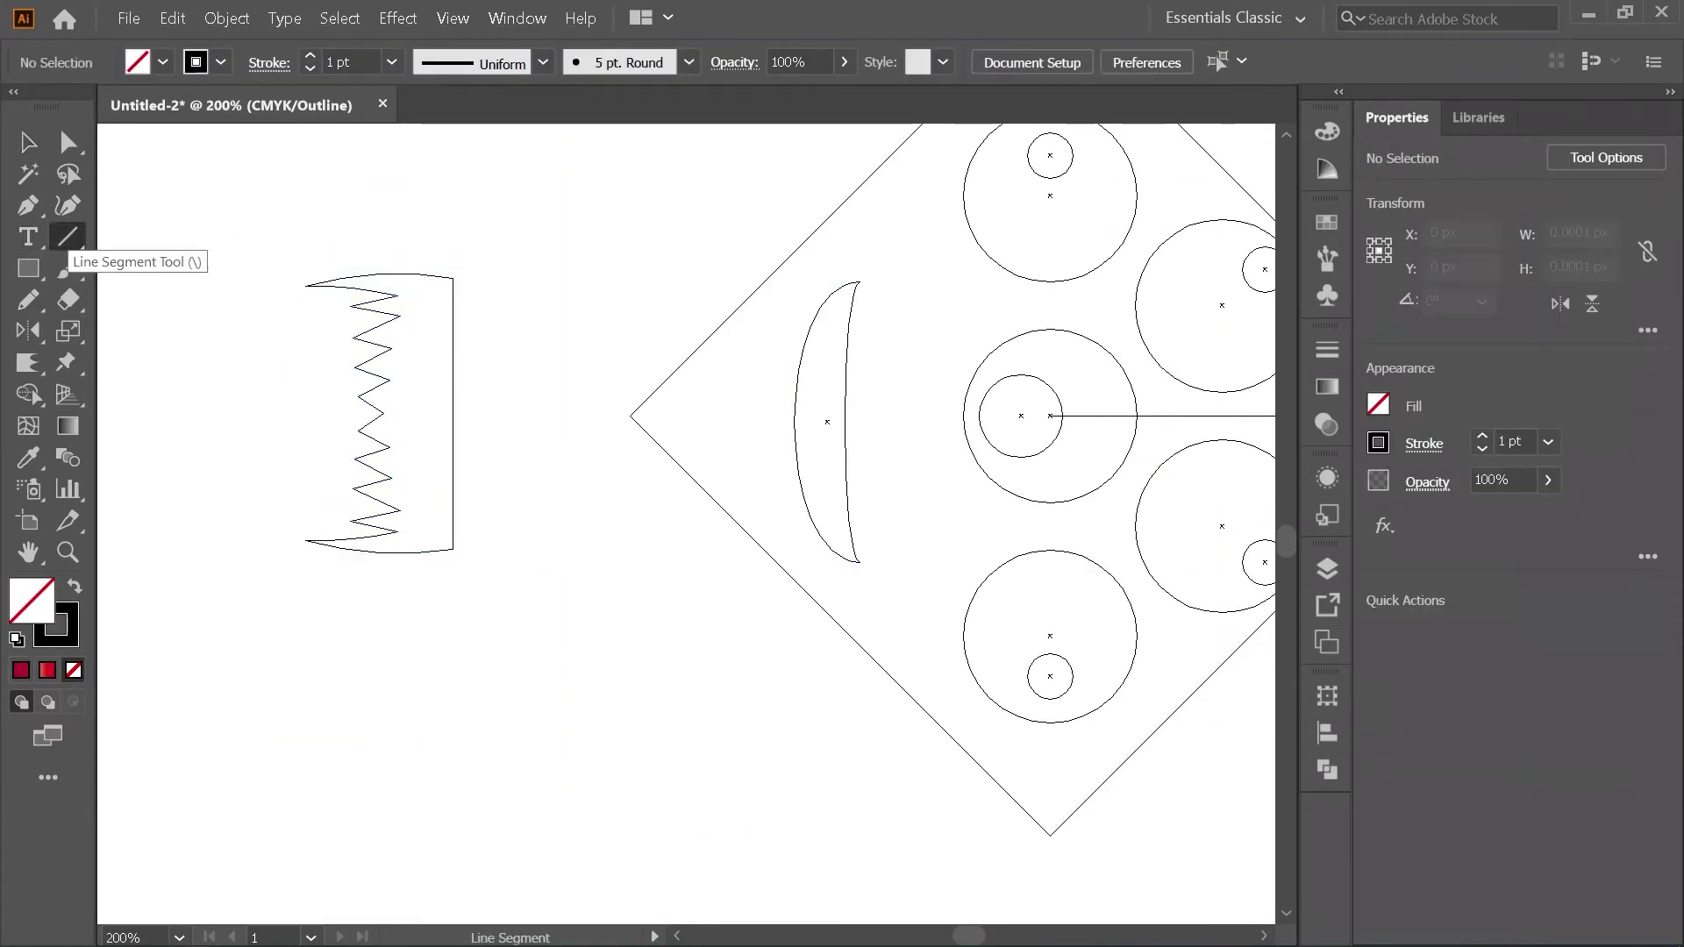
{"action": "left_click_drag", "start_coordinate": [410, 253], "coordinate": [455, 587]}
{"action": "key", "text": "v"}
{"action": "left_click", "coordinate": [453, 527], "text": "shift"}
{"action": "left_click", "coordinate": [1648, 779]}
{"action": "left_click", "coordinate": [1387, 913]}
Step: Ungroup the divided teeth pieces and delete the narrow strip along the straight edge, leaving teeth about 31 px wide
{"action": "left_click_drag", "start_coordinate": [305, 192], "coordinate": [465, 561]}
{"action": "key", "text": "ctrl+shift+a"}
{"action": "left_click", "coordinate": [452, 386]}
{"action": "key", "text": "ctrl+shift+g"}
{"action": "key", "text": "ctrl+shift+a"}
{"action": "left_click", "coordinate": [452, 386]}
{"action": "key", "text": "Delete"}
{"action": "left_click", "coordinate": [410, 386]}
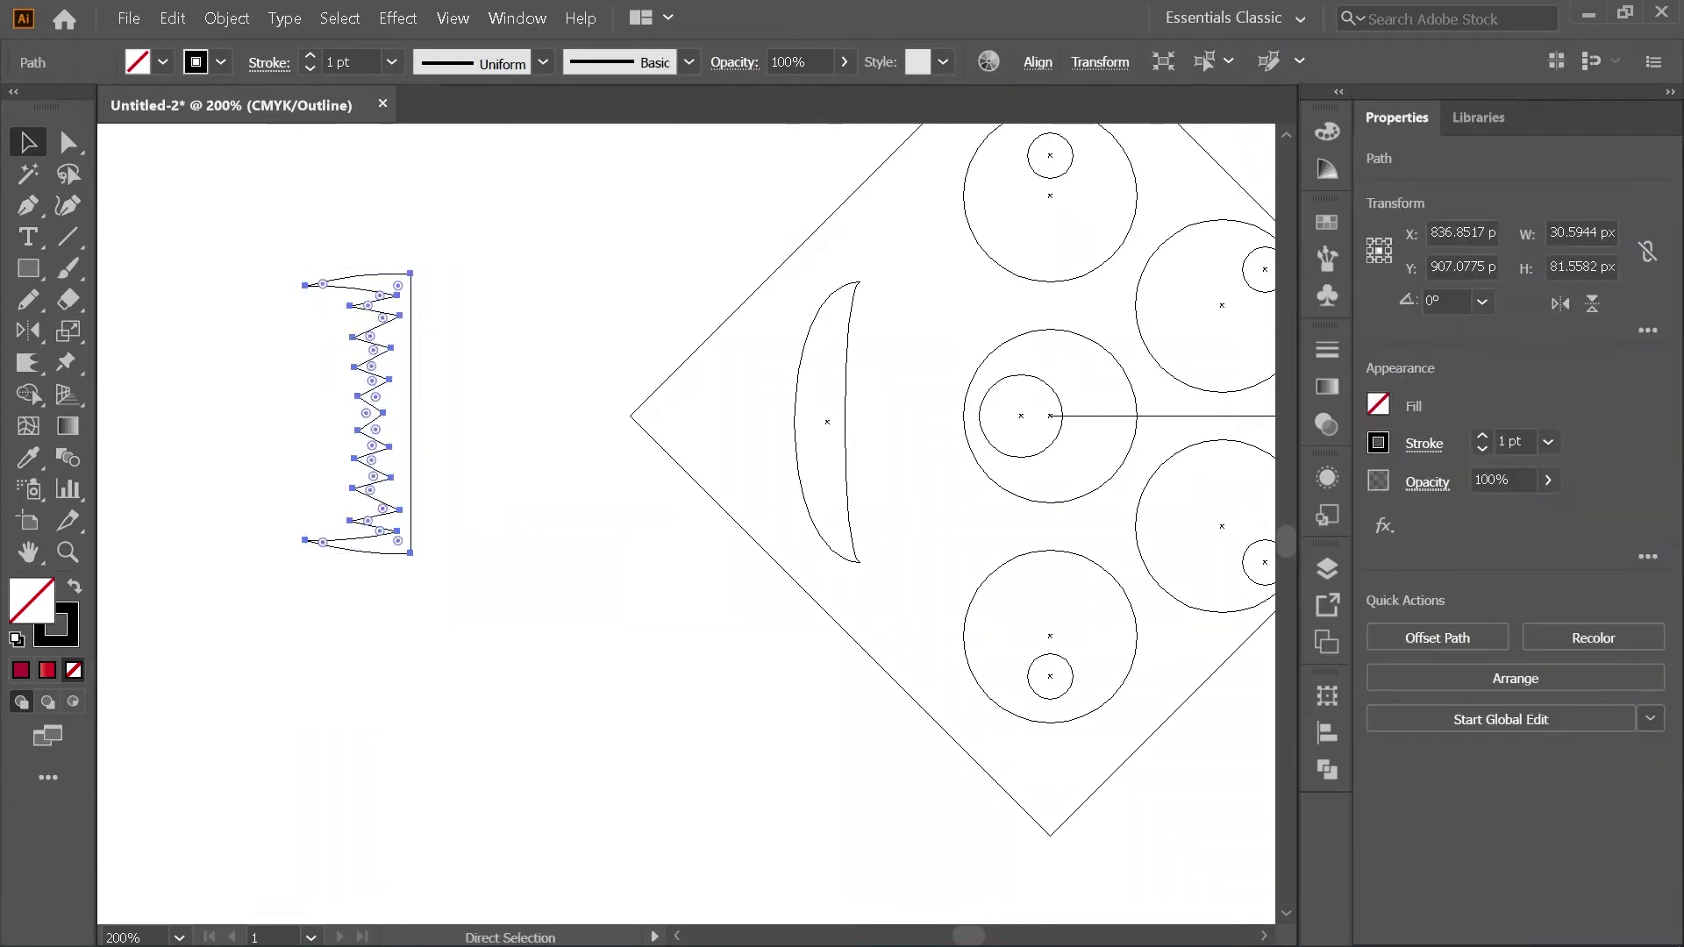
Step: Return to preview view and place the teeth over the crimson mouth, aligned to the mouth's vertical centre
{"action": "key", "text": "ctrl+y"}
{"action": "scroll", "coordinate": [462, 385], "scroll_direction": "up", "scroll_amount": 1}
{"action": "key", "text": "ctrl+minus"}
{"action": "left_click", "coordinate": [1007, 425], "text": "shift"}
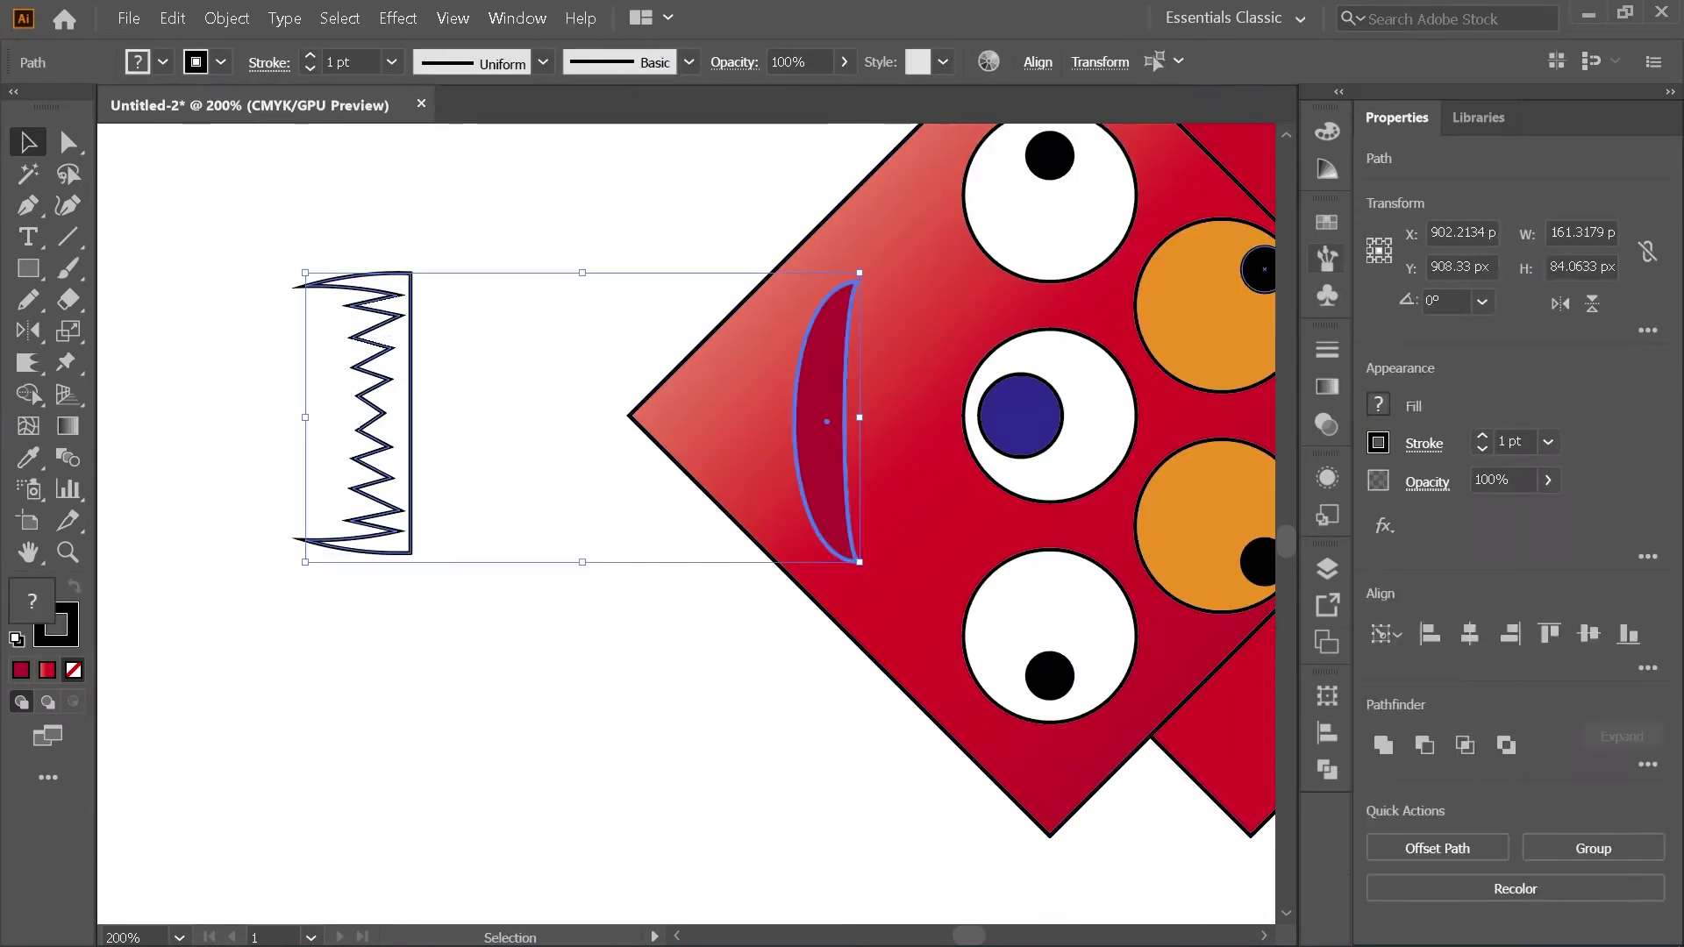
{"action": "left_click", "coordinate": [1470, 633]}
{"action": "scroll", "coordinate": [1002, 471], "scroll_direction": "up", "scroll_amount": 2}
{"action": "left_click", "coordinate": [667, 315], "text": "shift"}
{"action": "left_click_drag", "start_coordinate": [736, 309], "coordinate": [671, 309]}
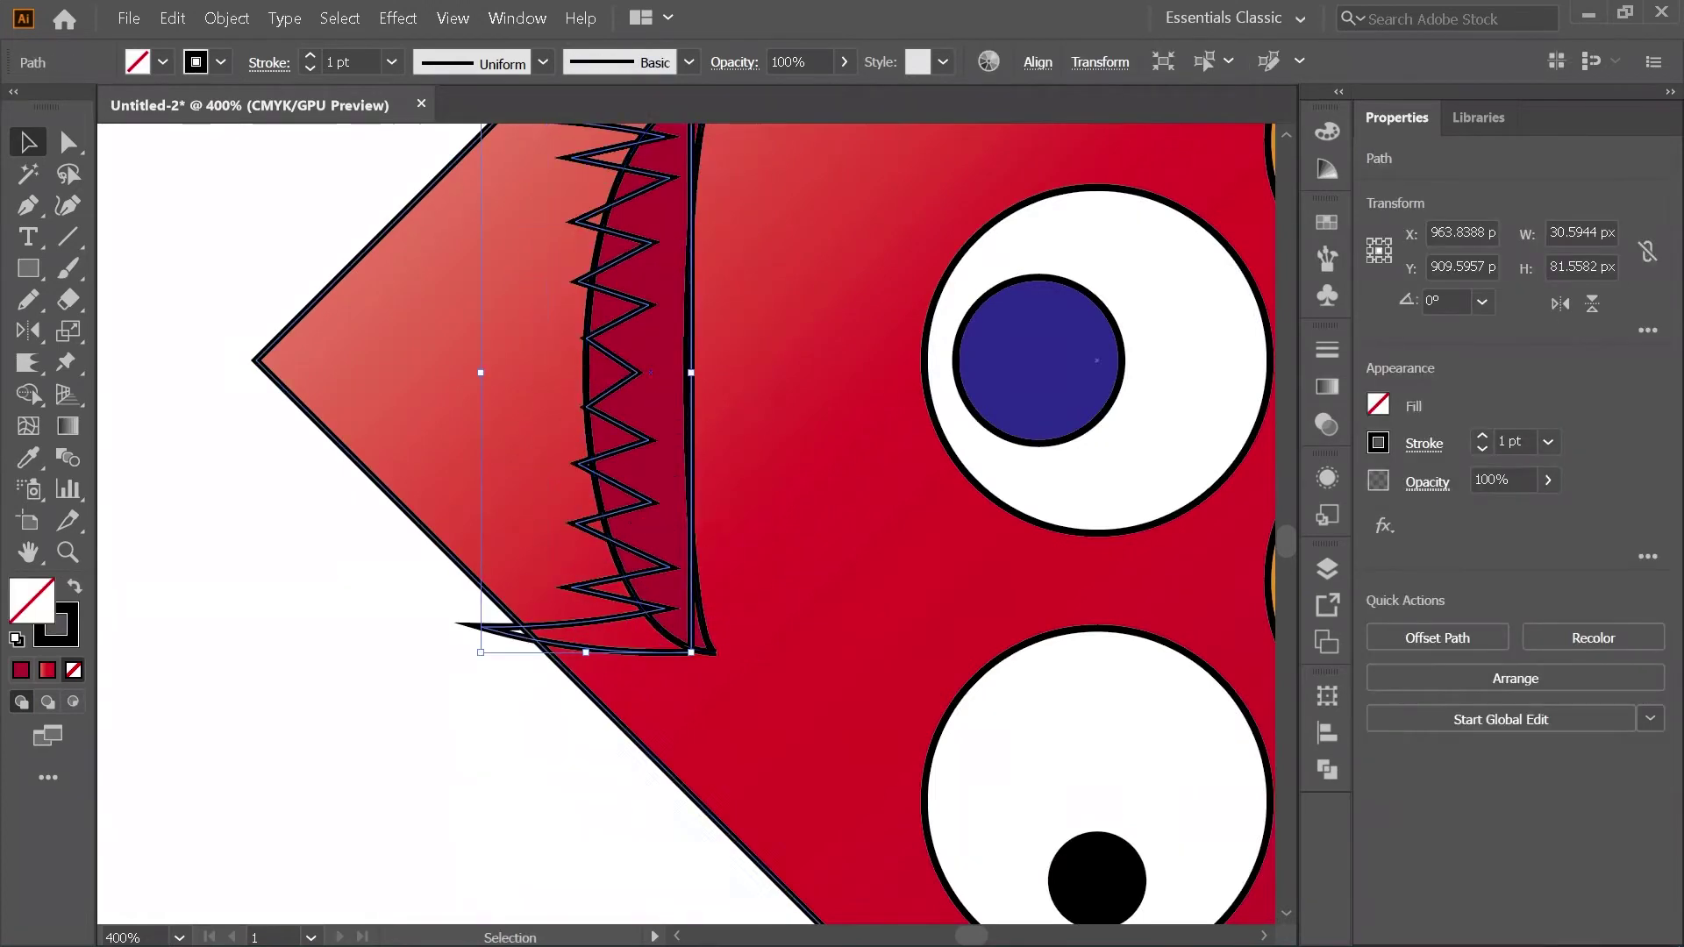
Step: Fill the teeth shape with white
{"action": "scroll", "coordinate": [322, 686], "scroll_direction": "down", "scroll_amount": 1}
{"action": "left_click", "coordinate": [163, 61]}
{"action": "left_click", "coordinate": [58, 105]}
{"action": "key", "text": "Escape"}
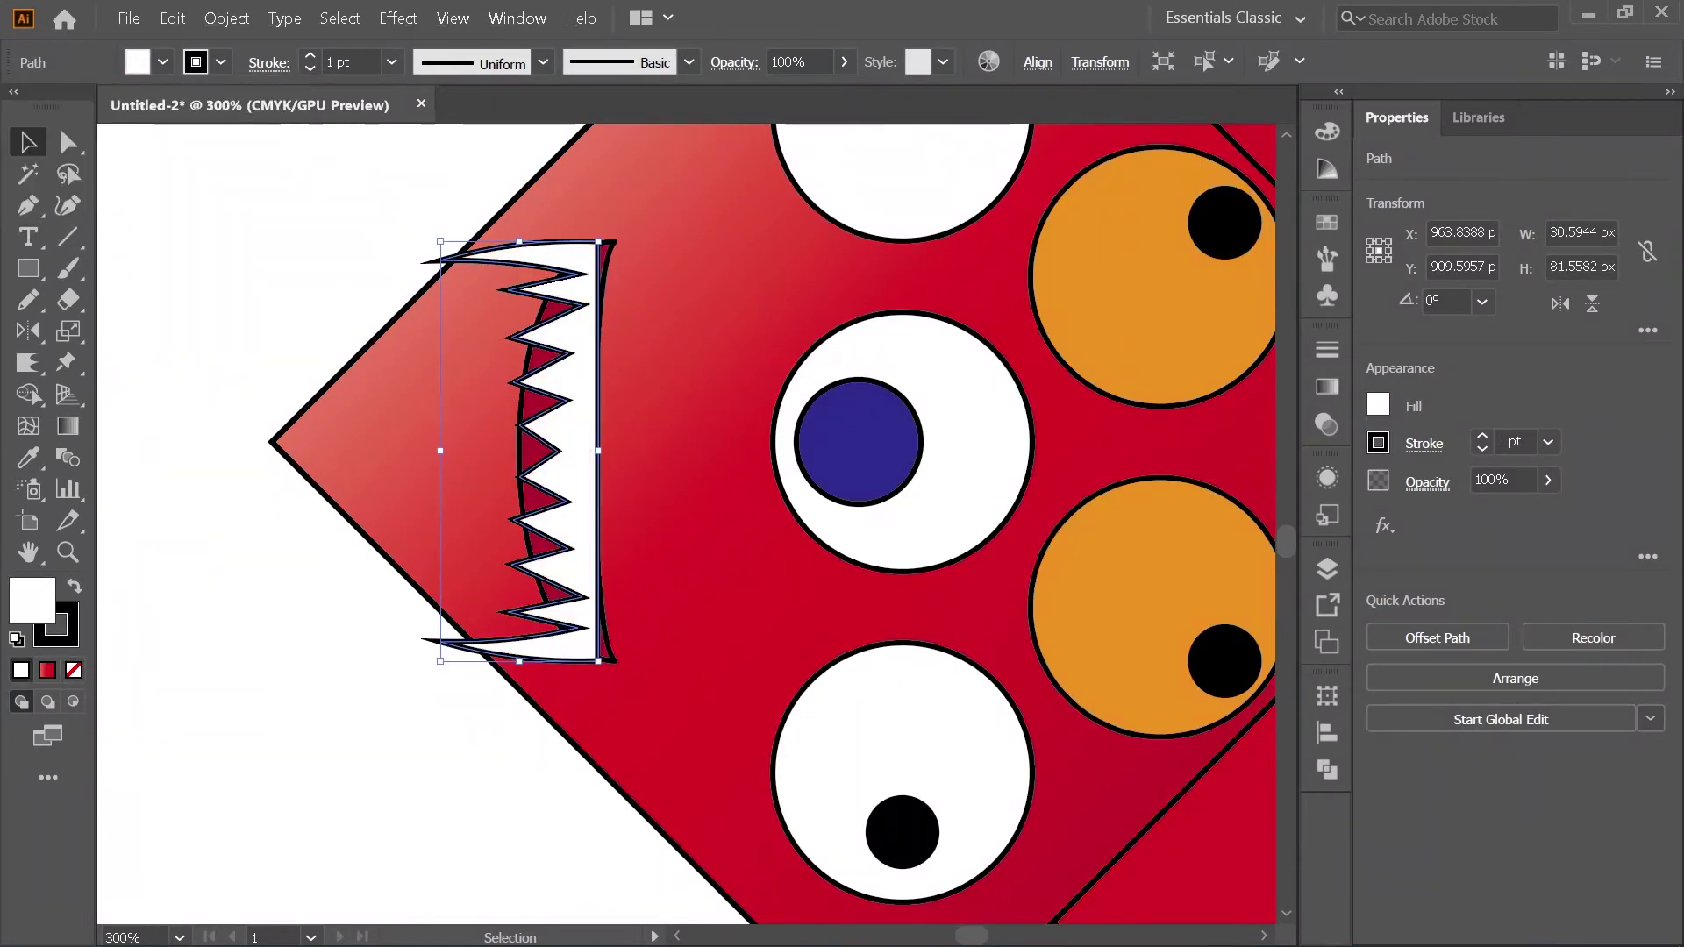
Step: Move the teeth's upper back corner point horizontally onto the mouth's upper tip, to X 982.87 px
{"action": "key", "text": "ctrl+="}
{"action": "key", "text": "ctrl+minus"}
{"action": "key", "text": "ctrl+="}
{"action": "key", "text": "ctrl+="}
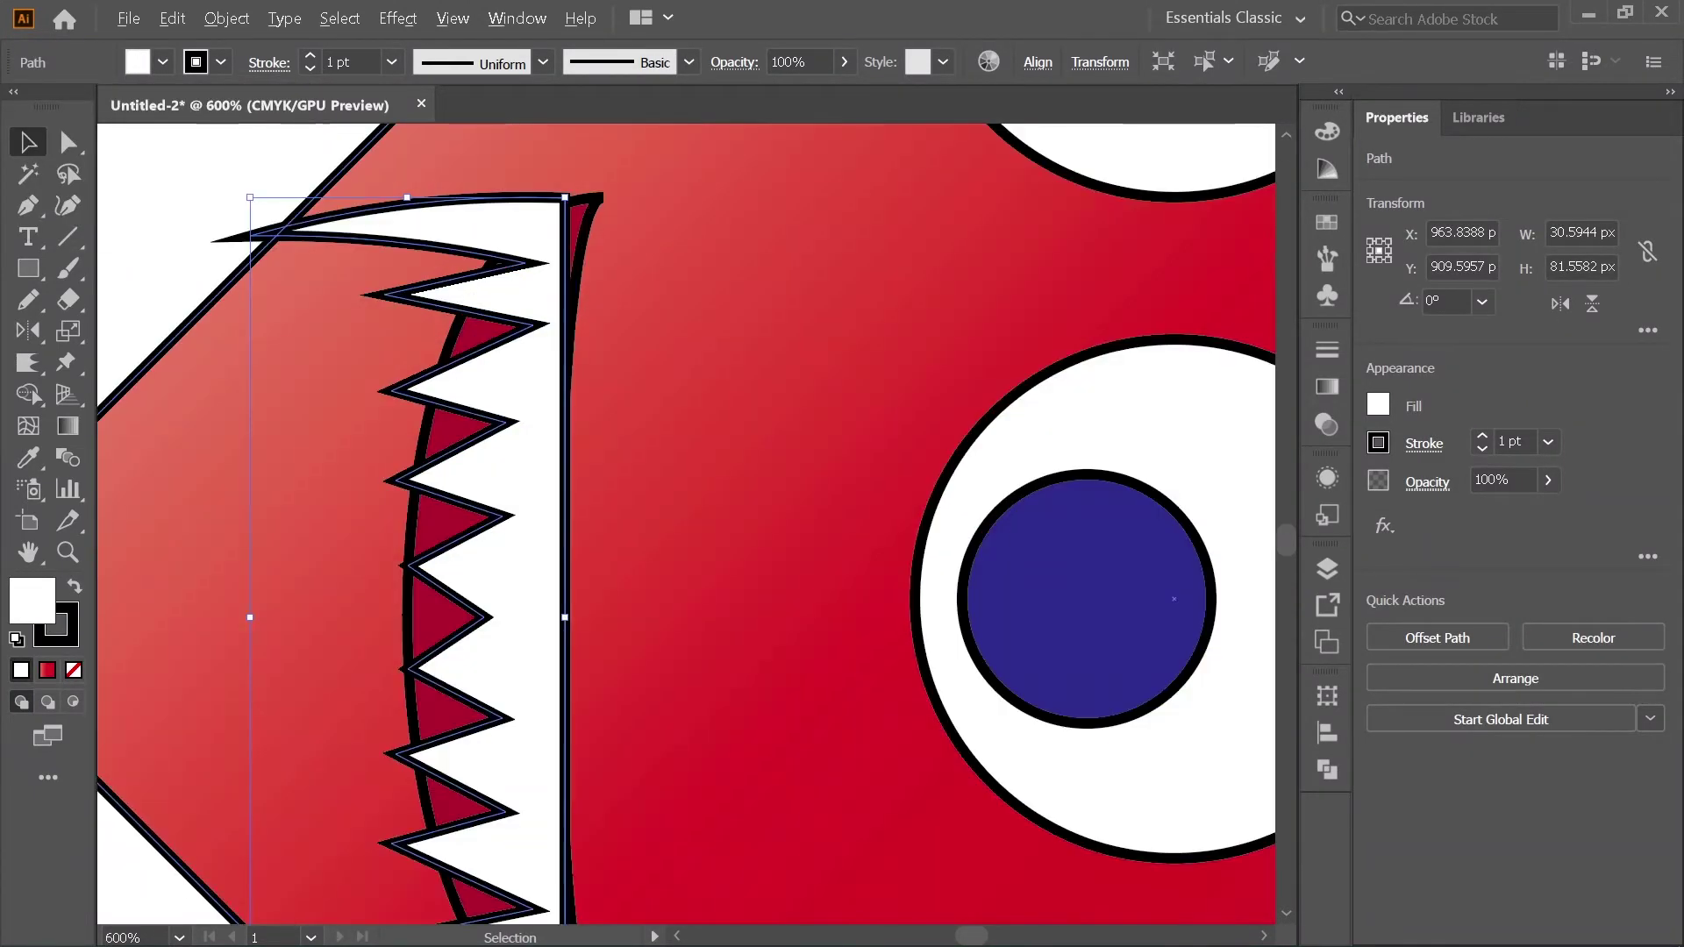
{"action": "key", "text": "ctrl+="}
{"action": "key", "text": "ctrl+="}
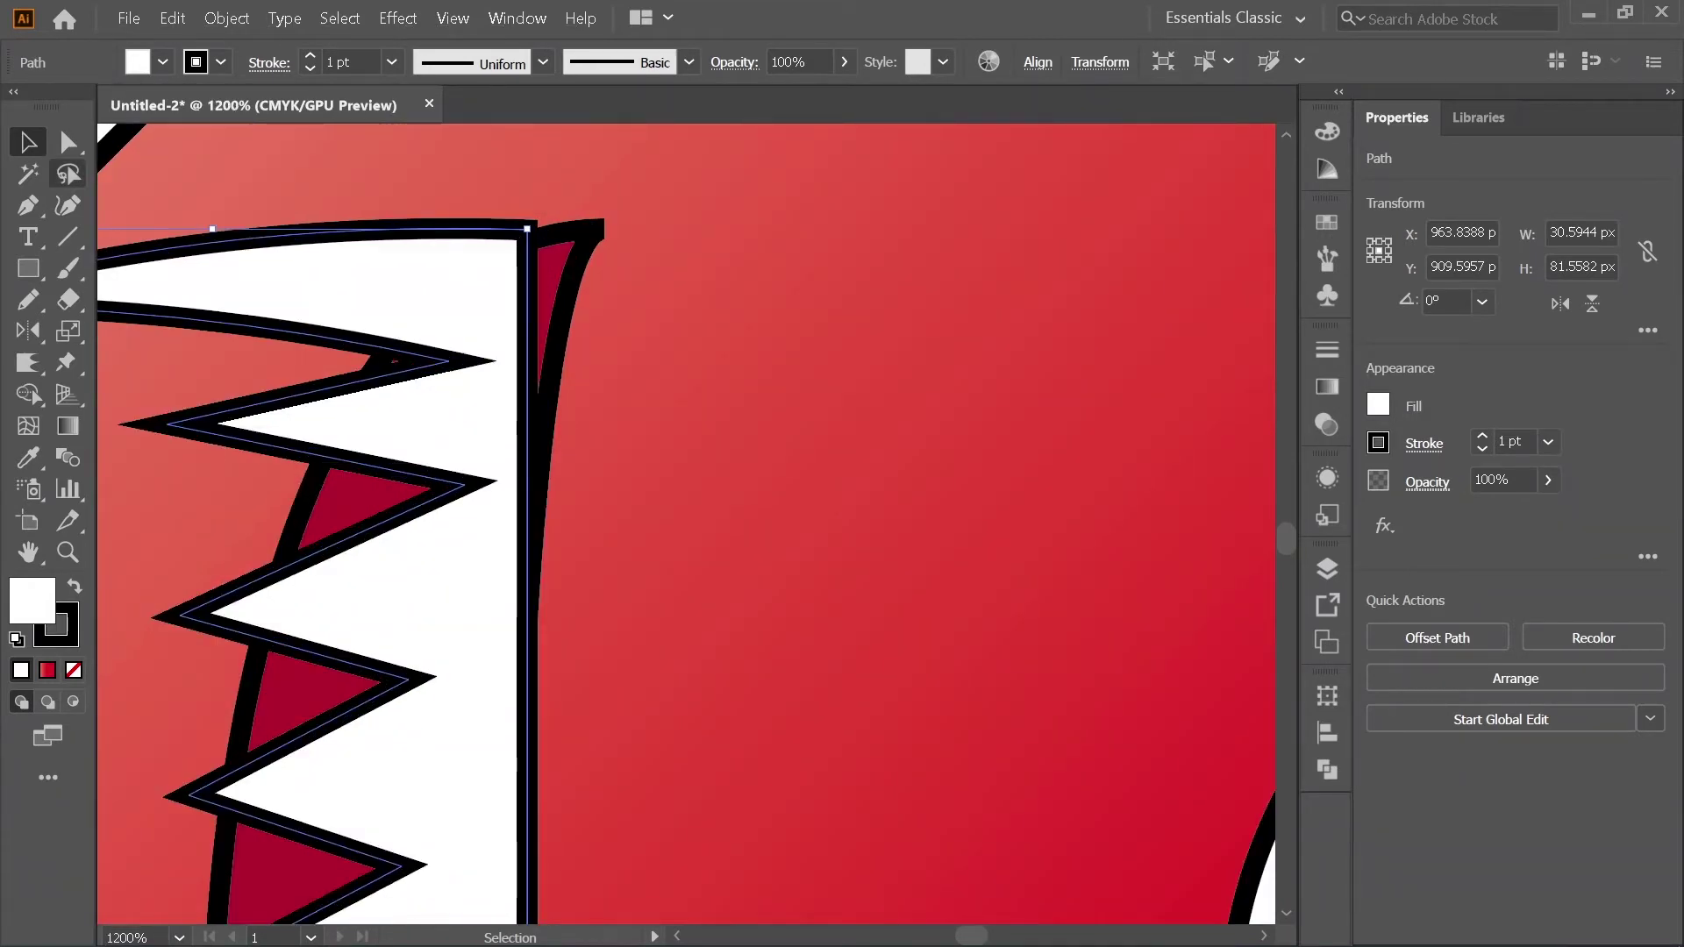
{"action": "key", "text": "a"}
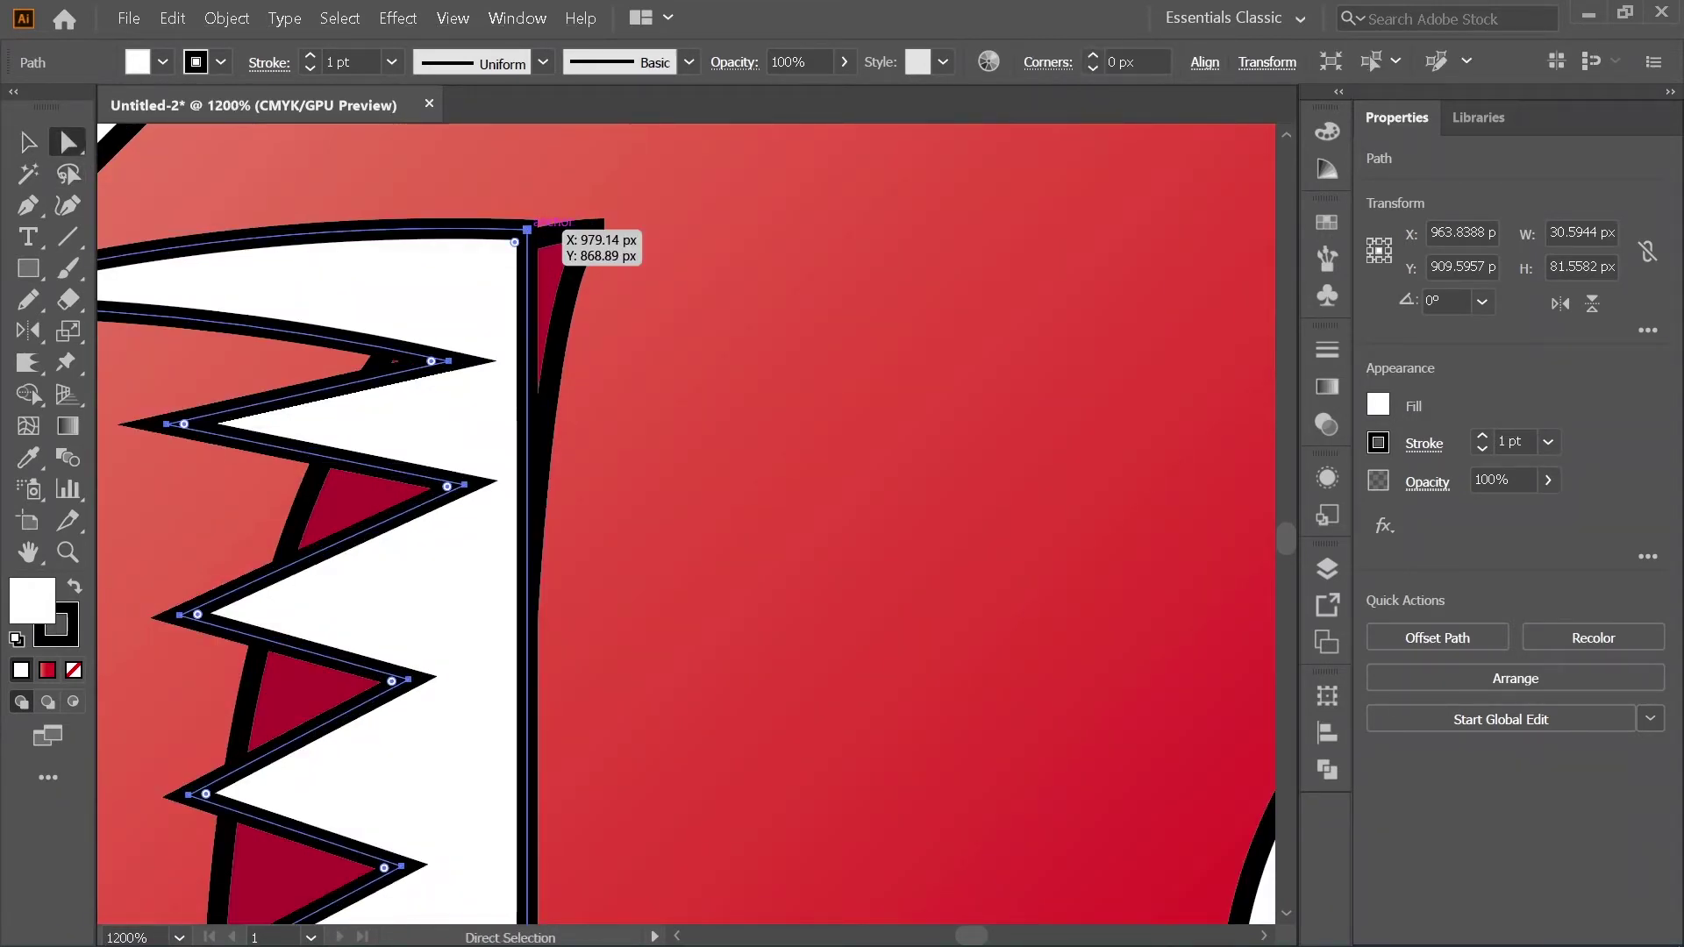
{"action": "left_click", "coordinate": [528, 230]}
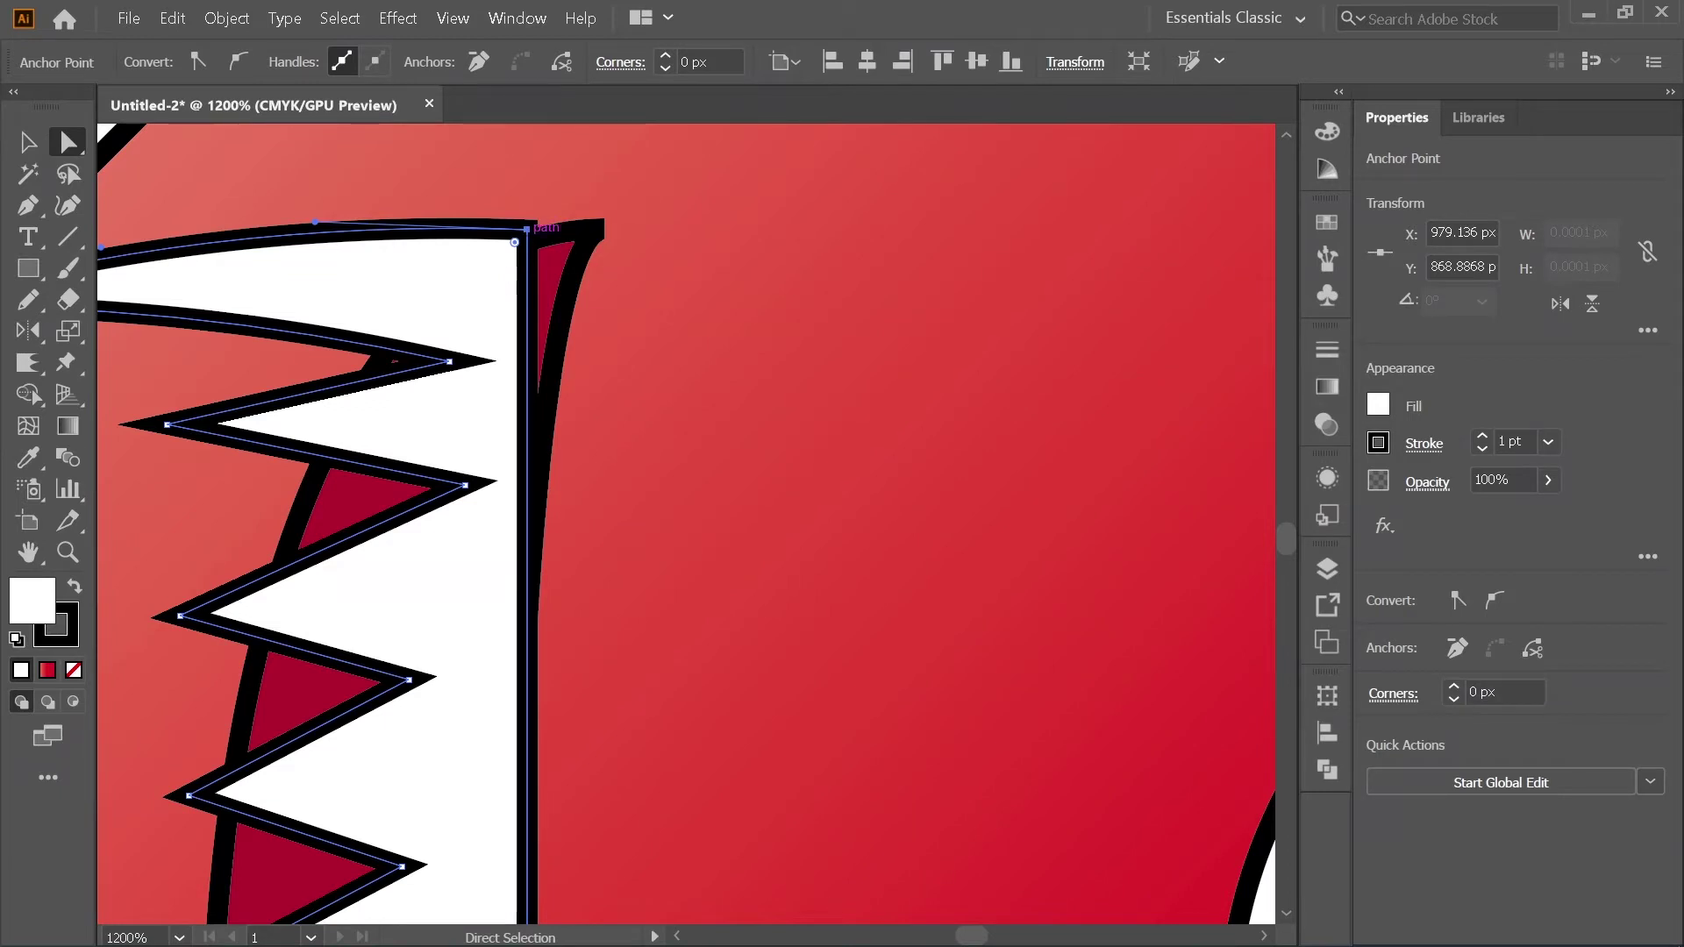
{"action": "left_click_drag", "start_coordinate": [527, 230], "coordinate": [604, 229]}
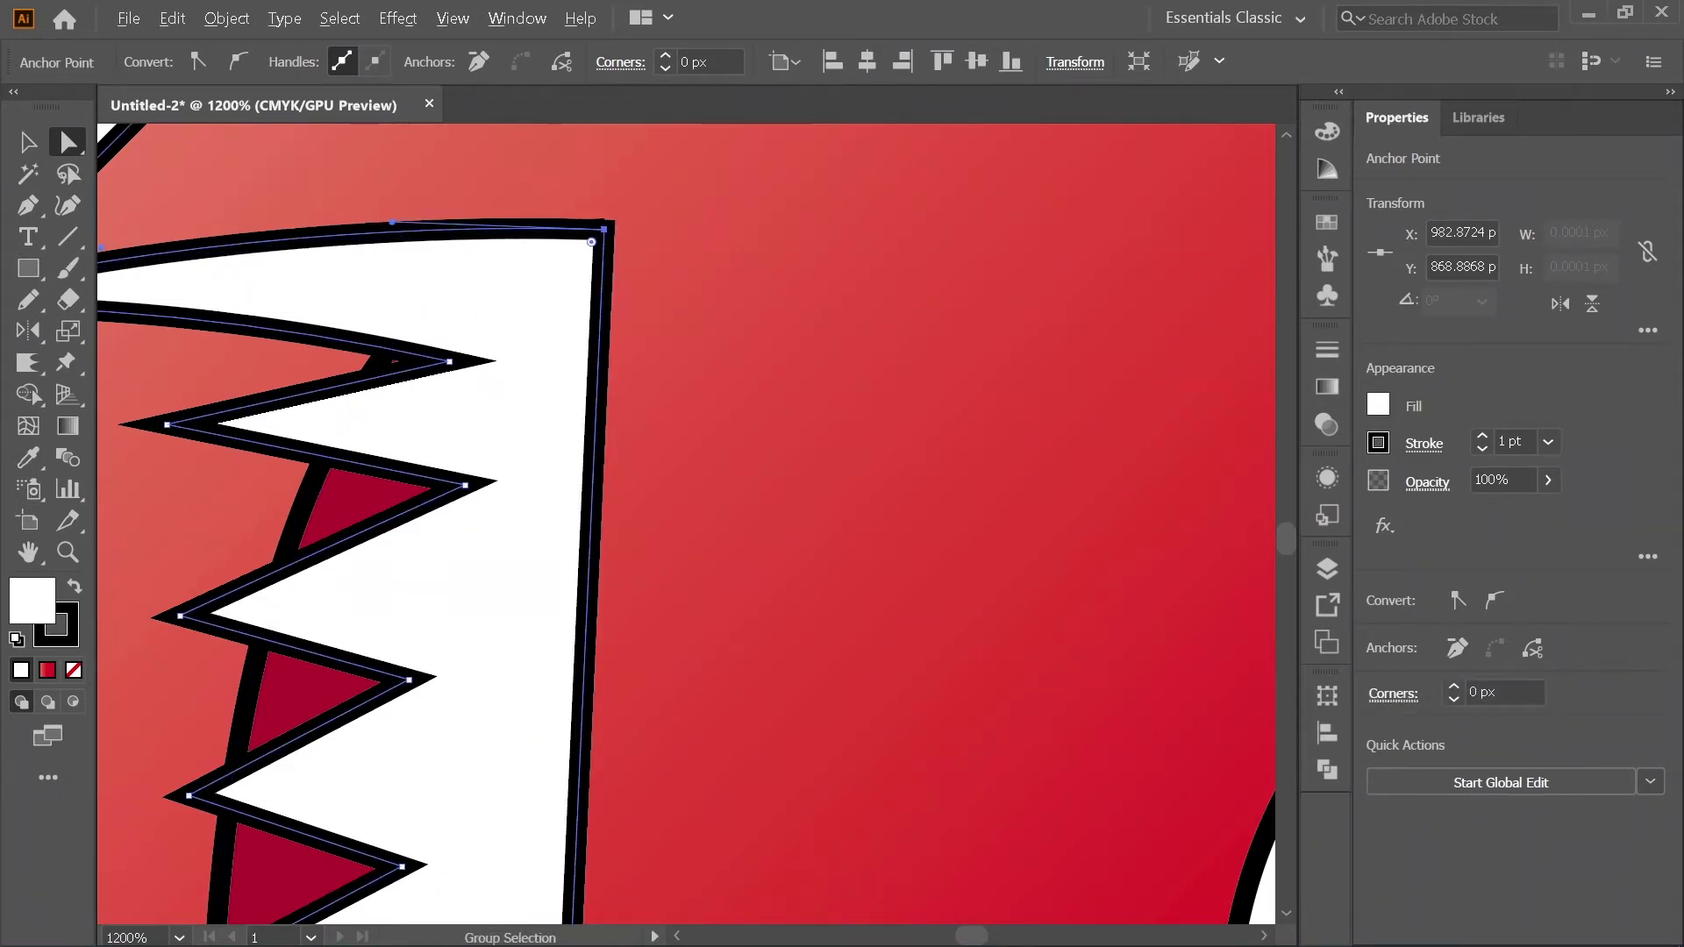
Step: Move the teeth's lower back corner point horizontally onto the mouth's lower tip, at X 982.87 px and Y 950.30 px
{"action": "scroll", "coordinate": [614, 227], "scroll_direction": "down", "scroll_amount": 3}
{"action": "scroll", "coordinate": [613, 319], "scroll_direction": "up", "scroll_amount": 1}
{"action": "scroll", "coordinate": [590, 350], "scroll_direction": "down", "scroll_amount": 2}
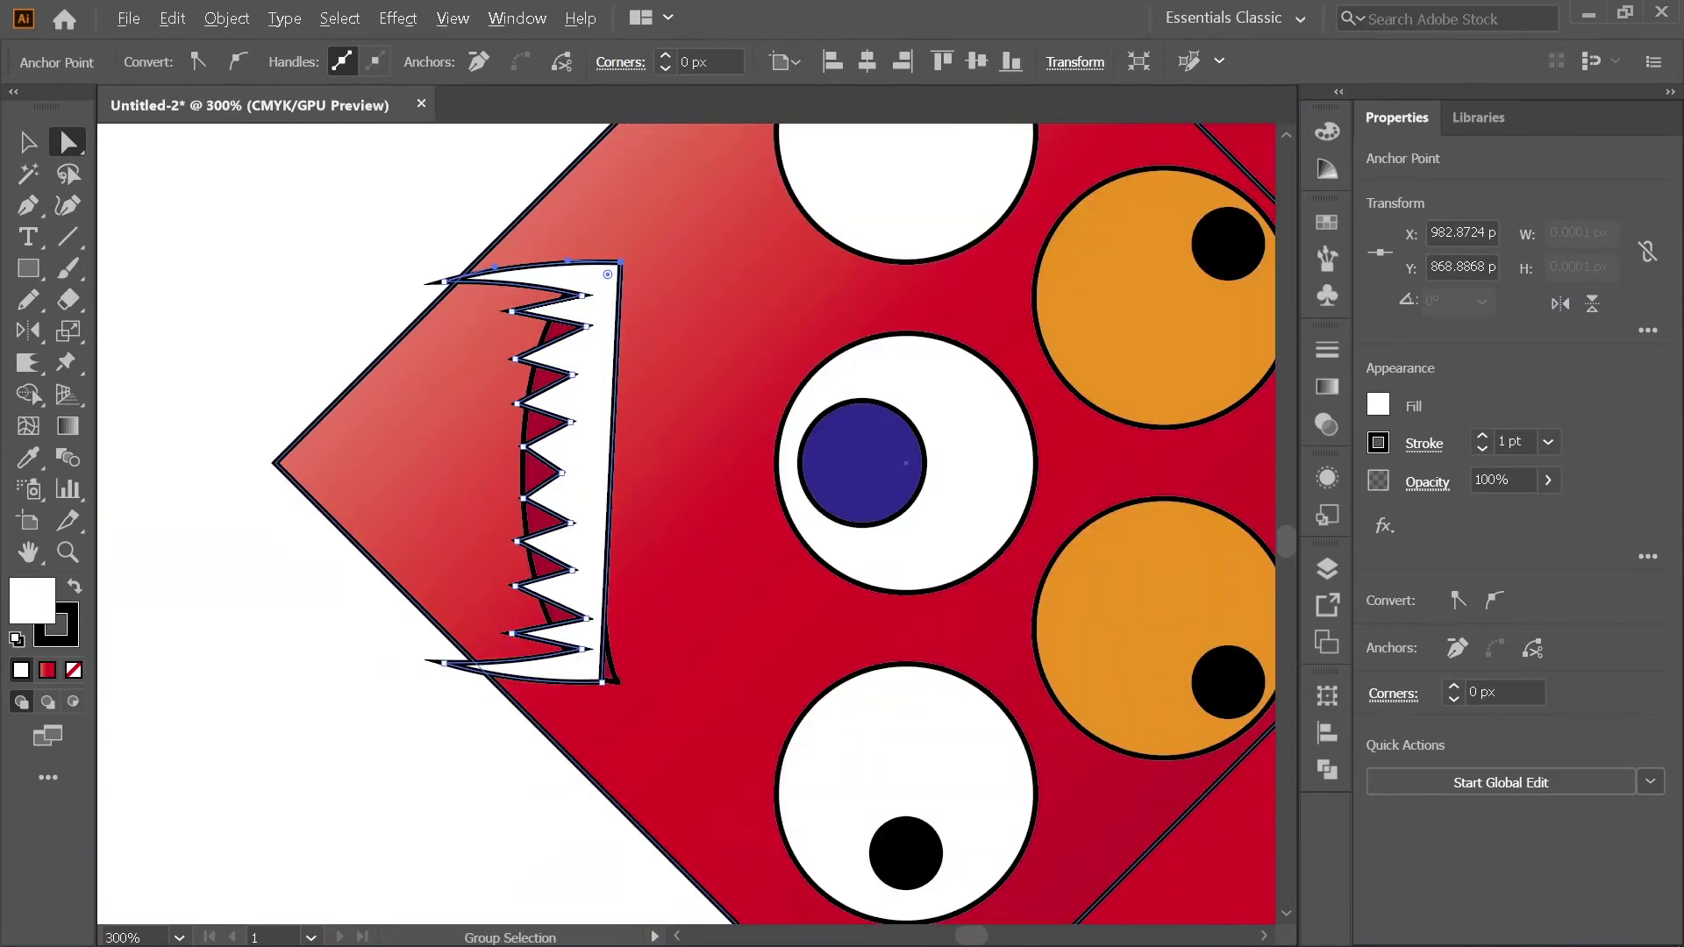
{"action": "scroll", "coordinate": [630, 683], "scroll_direction": "up", "scroll_amount": 2}
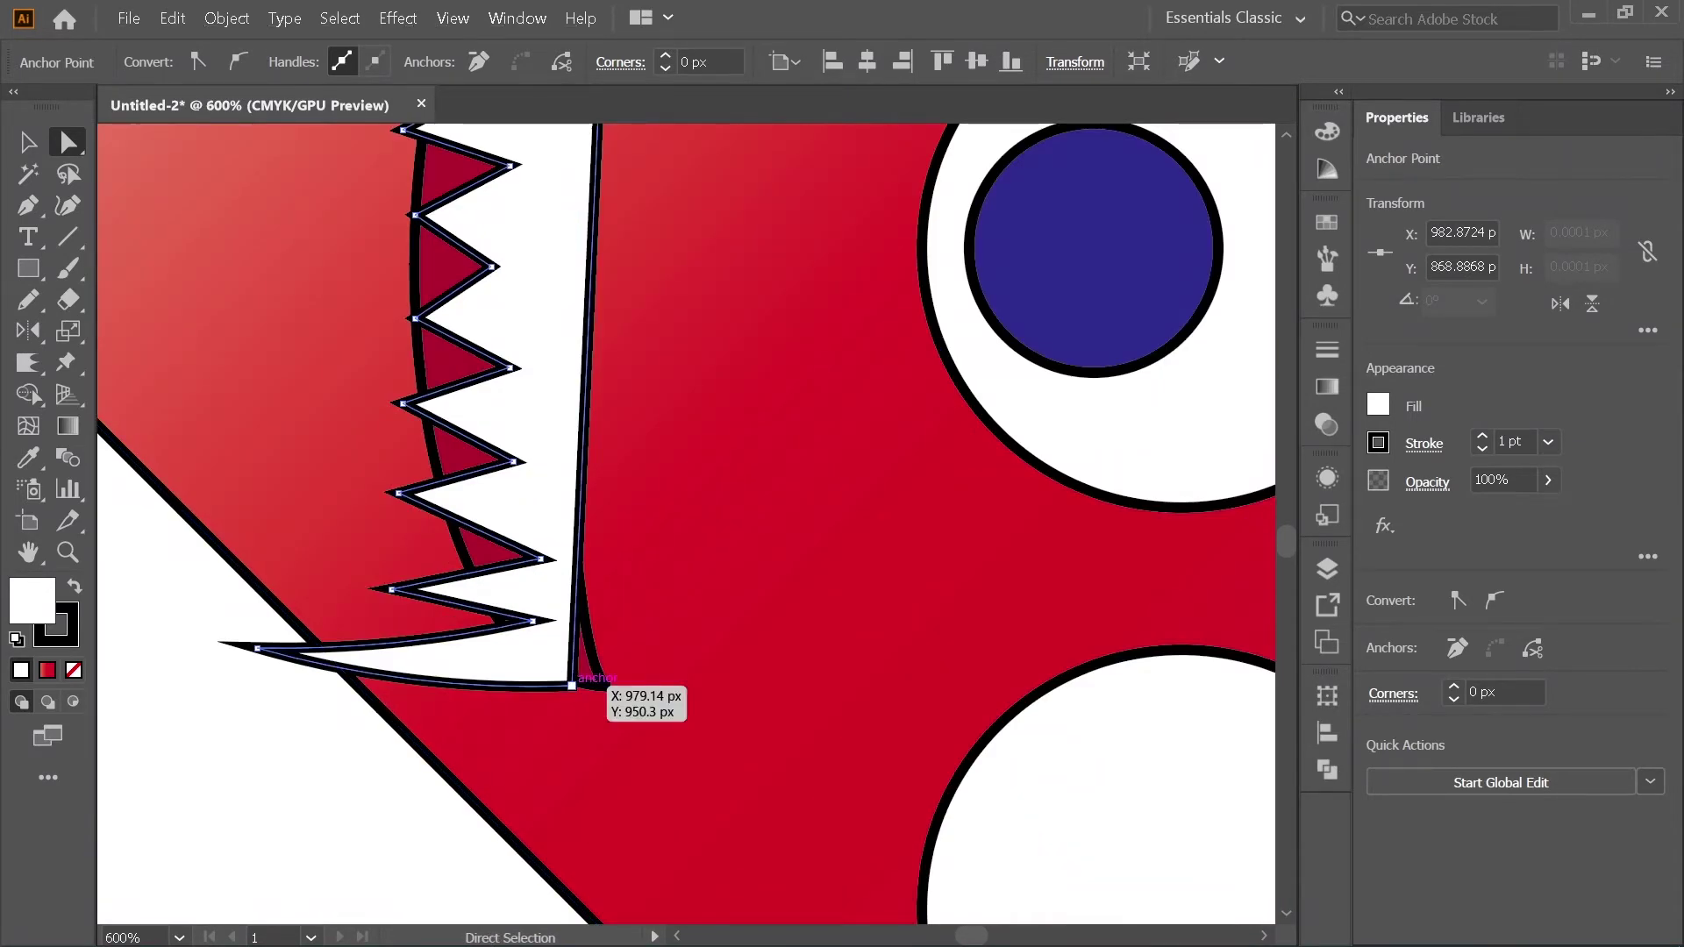
{"action": "left_click_drag", "start_coordinate": [572, 686], "coordinate": [610, 686]}
{"action": "scroll", "coordinate": [468, 635], "scroll_direction": "down", "scroll_amount": 2}
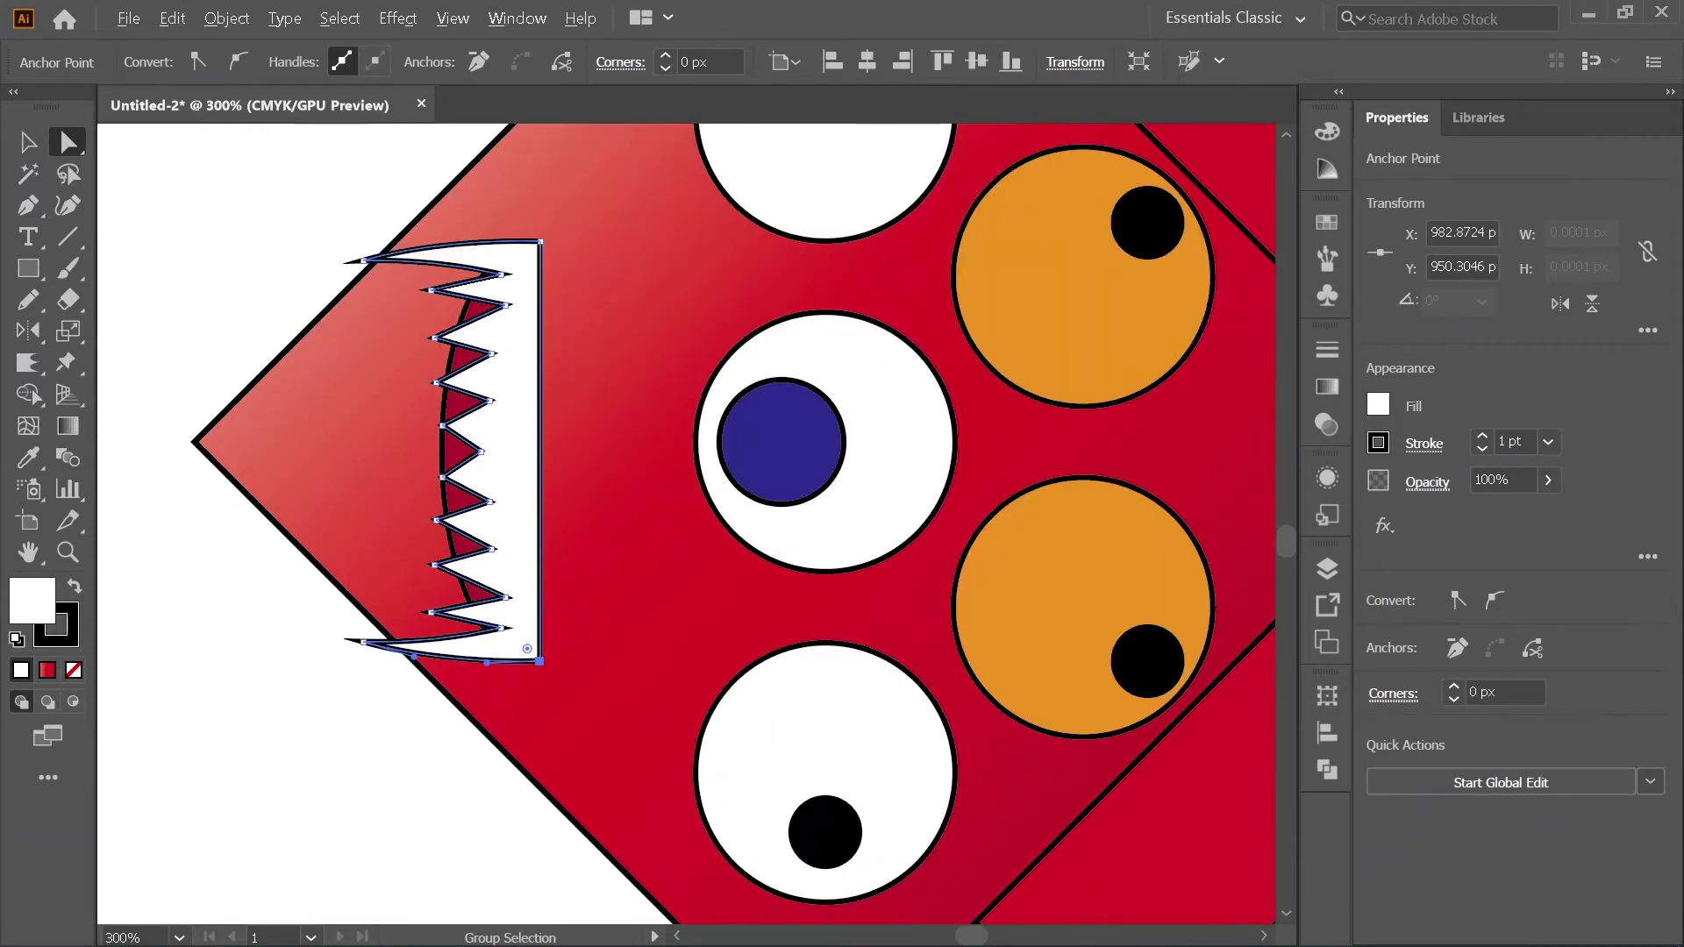
Step: Curve the teeth's straight back edge inward with the Anchor Point tool so it follows the mouth's inner side
{"action": "key", "text": "shift+c"}
{"action": "left_click_drag", "start_coordinate": [540, 451], "coordinate": [578, 698]}
{"action": "scroll", "coordinate": [527, 473], "scroll_direction": "up", "scroll_amount": 2}
{"action": "key", "text": "v"}
{"action": "scroll", "coordinate": [491, 430], "scroll_direction": "down", "scroll_amount": 1}
Step: Bulge the crimson mouth's outer side further toward the head's tip, making the mouth about 29 px wide
{"action": "key", "text": "ctrl+shift+a"}
{"action": "left_click", "coordinate": [467, 517]}
{"action": "scroll", "coordinate": [467, 517], "scroll_direction": "up", "scroll_amount": 4}
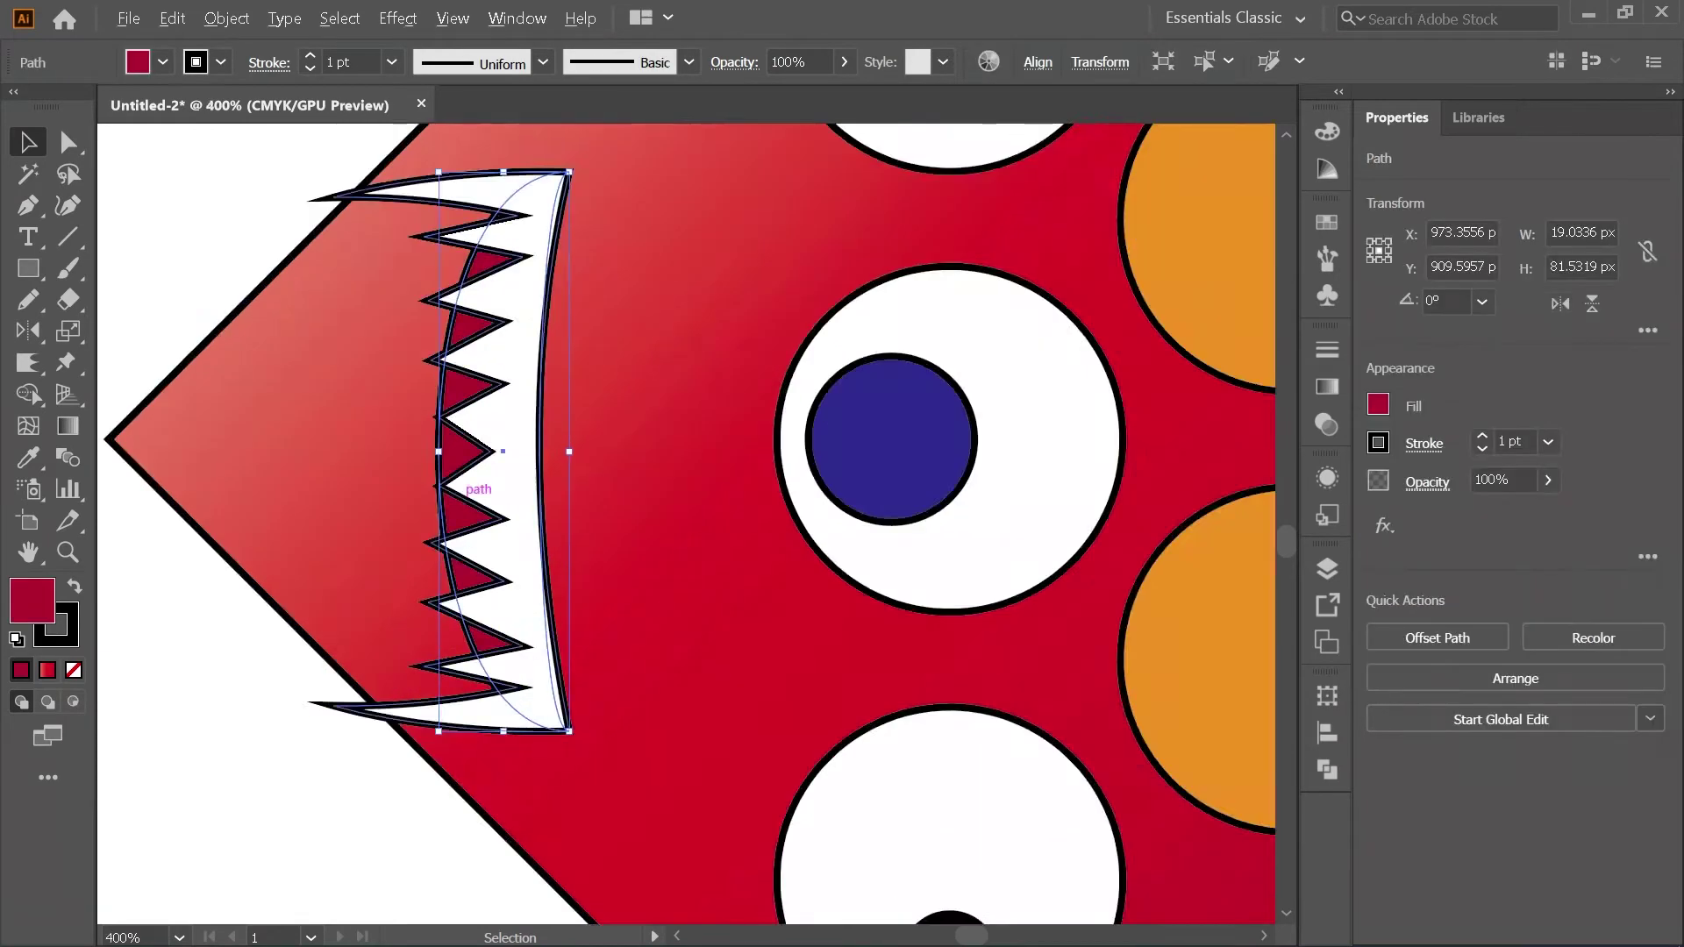
{"action": "key", "text": "p"}
{"action": "left_click_drag", "start_coordinate": [423, 422], "coordinate": [405, 423]}
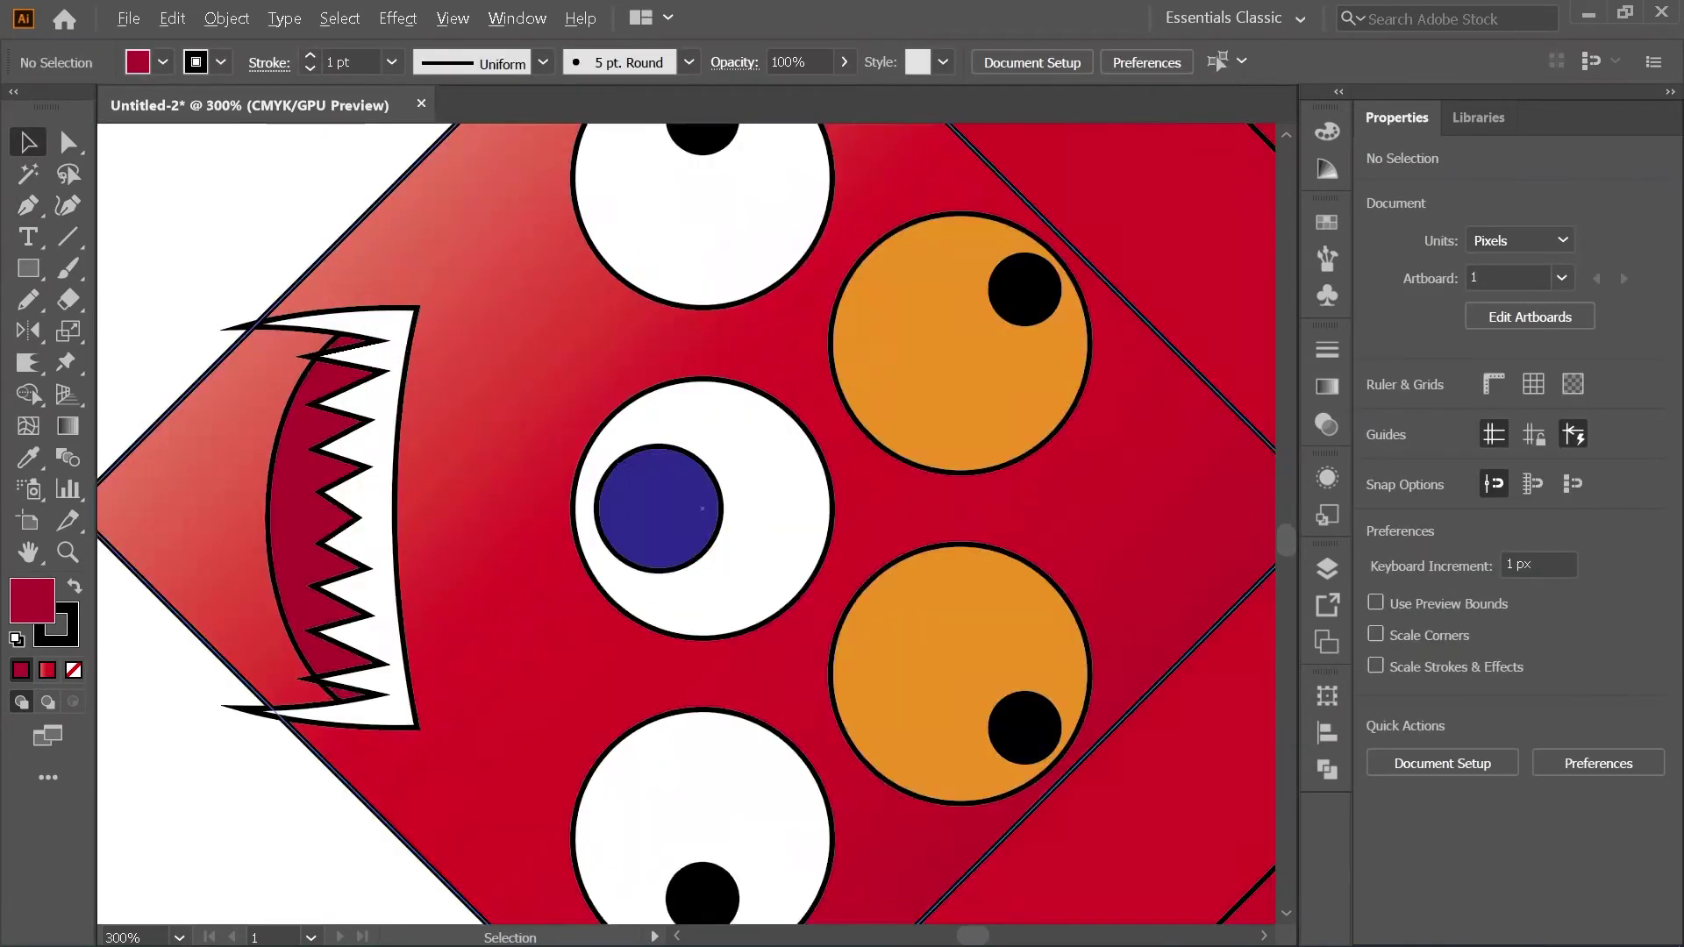
{"action": "left_click_drag", "start_coordinate": [351, 437], "coordinate": [333, 437]}
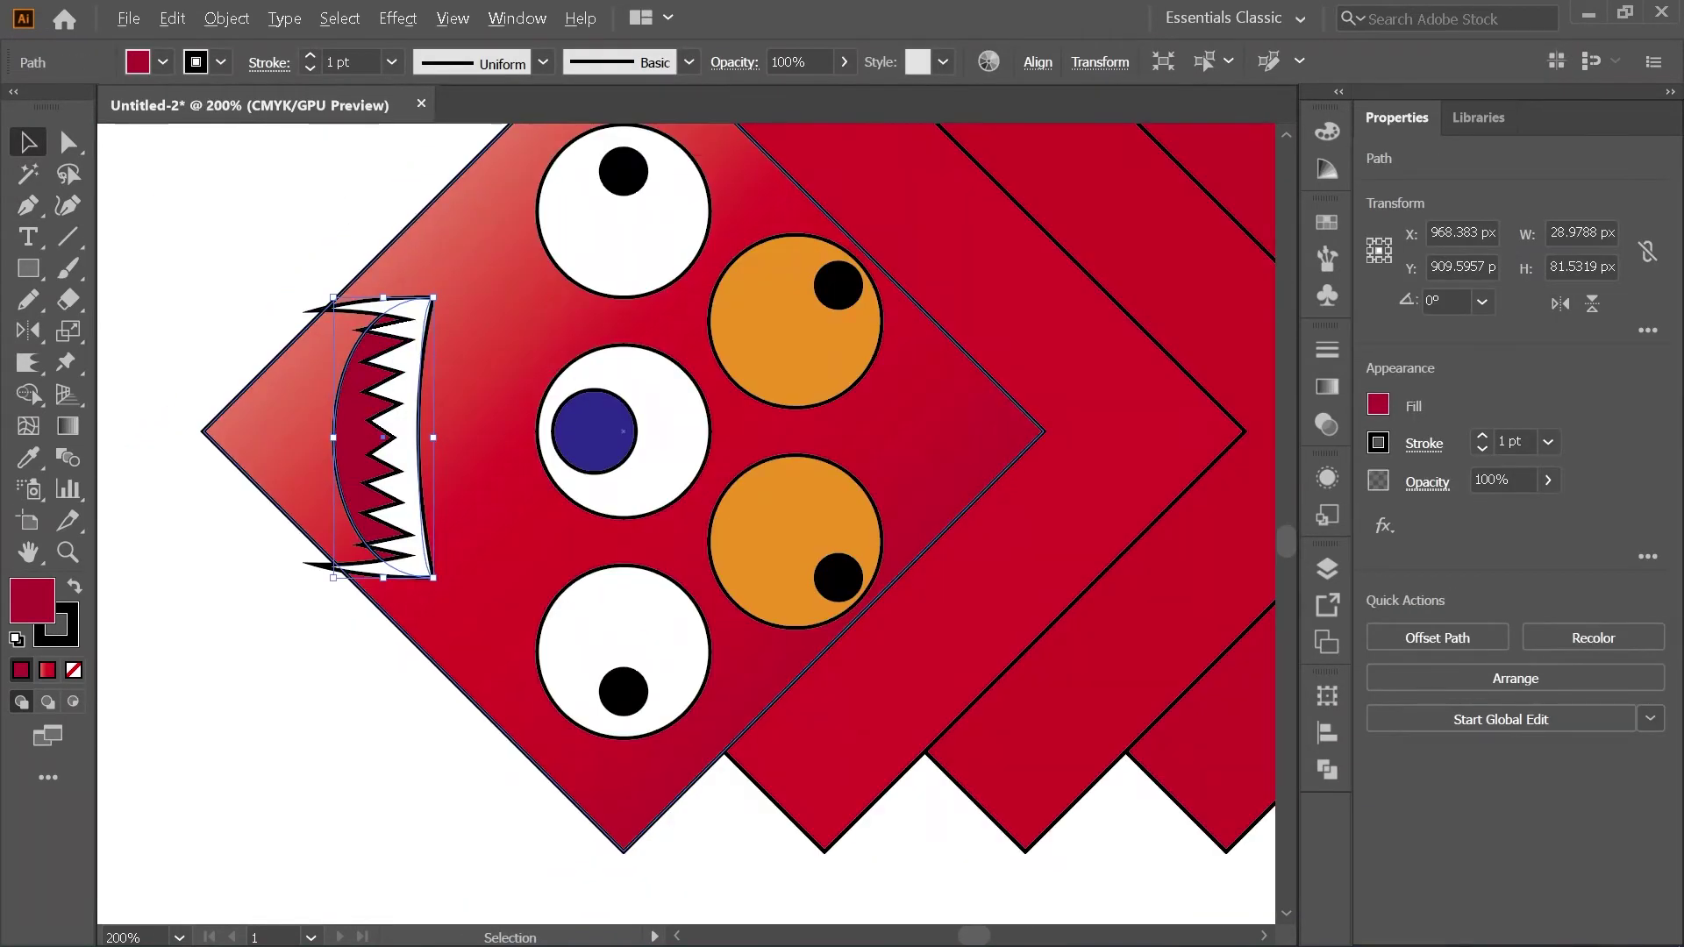
{"action": "scroll", "coordinate": [686, 524], "scroll_direction": "down", "scroll_amount": 1}
Step: Group the teeth with the mouth and stretch them vertically to about 118 px tall
{"action": "left_click", "coordinate": [405, 426]}
{"action": "left_click", "coordinate": [354, 390], "text": "shift"}
{"action": "left_click_drag", "start_coordinate": [375, 287], "coordinate": [406, 225]}
{"action": "scroll", "coordinate": [482, 437], "scroll_direction": "down", "scroll_amount": 2}
Step: Move the mouth group off the head, then align it with the head diamond by vertical centre and left edge
{"action": "left_click_drag", "start_coordinate": [451, 430], "coordinate": [284, 476]}
{"action": "left_click", "coordinate": [421, 429], "text": "shift"}
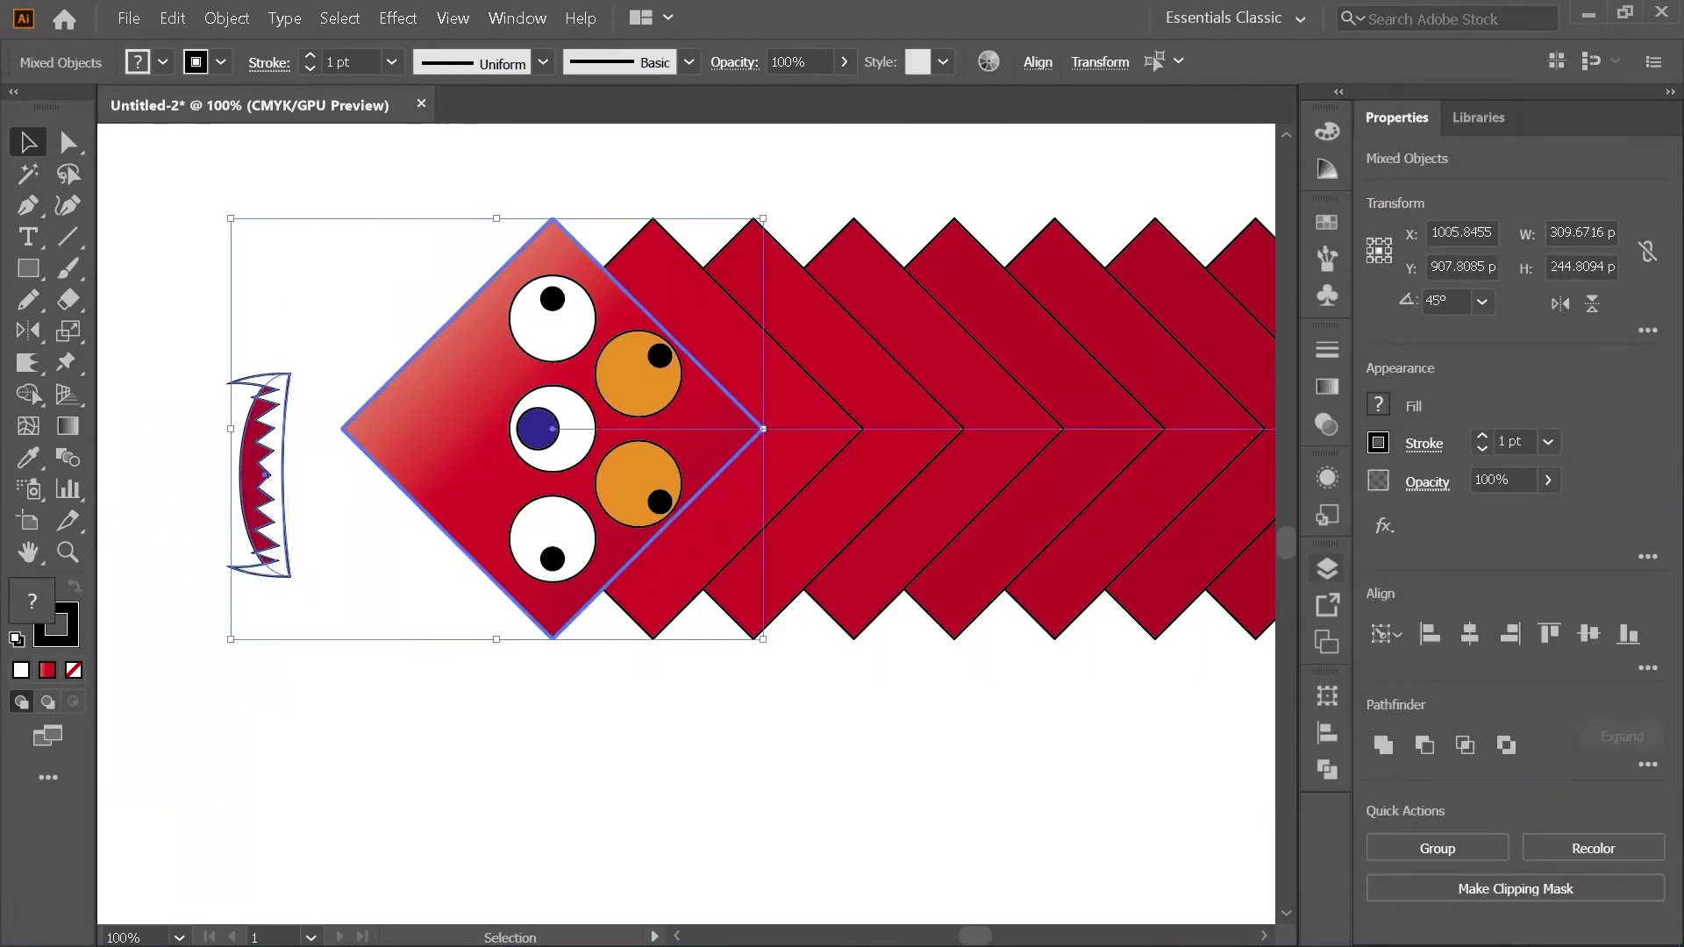
{"action": "left_click", "coordinate": [1587, 633]}
{"action": "left_click", "coordinate": [1429, 633]}
Step: Move the mouth group about 48 px horizontally from the head's tip toward the eyes and deselect it
{"action": "left_click", "coordinate": [299, 334]}
{"action": "left_click", "coordinate": [378, 429]}
{"action": "left_click_drag", "start_coordinate": [378, 429], "coordinate": [460, 429]}
{"action": "left_click", "coordinate": [351, 333]}
{"action": "scroll", "coordinate": [408, 403], "scroll_direction": "up", "scroll_amount": 2}
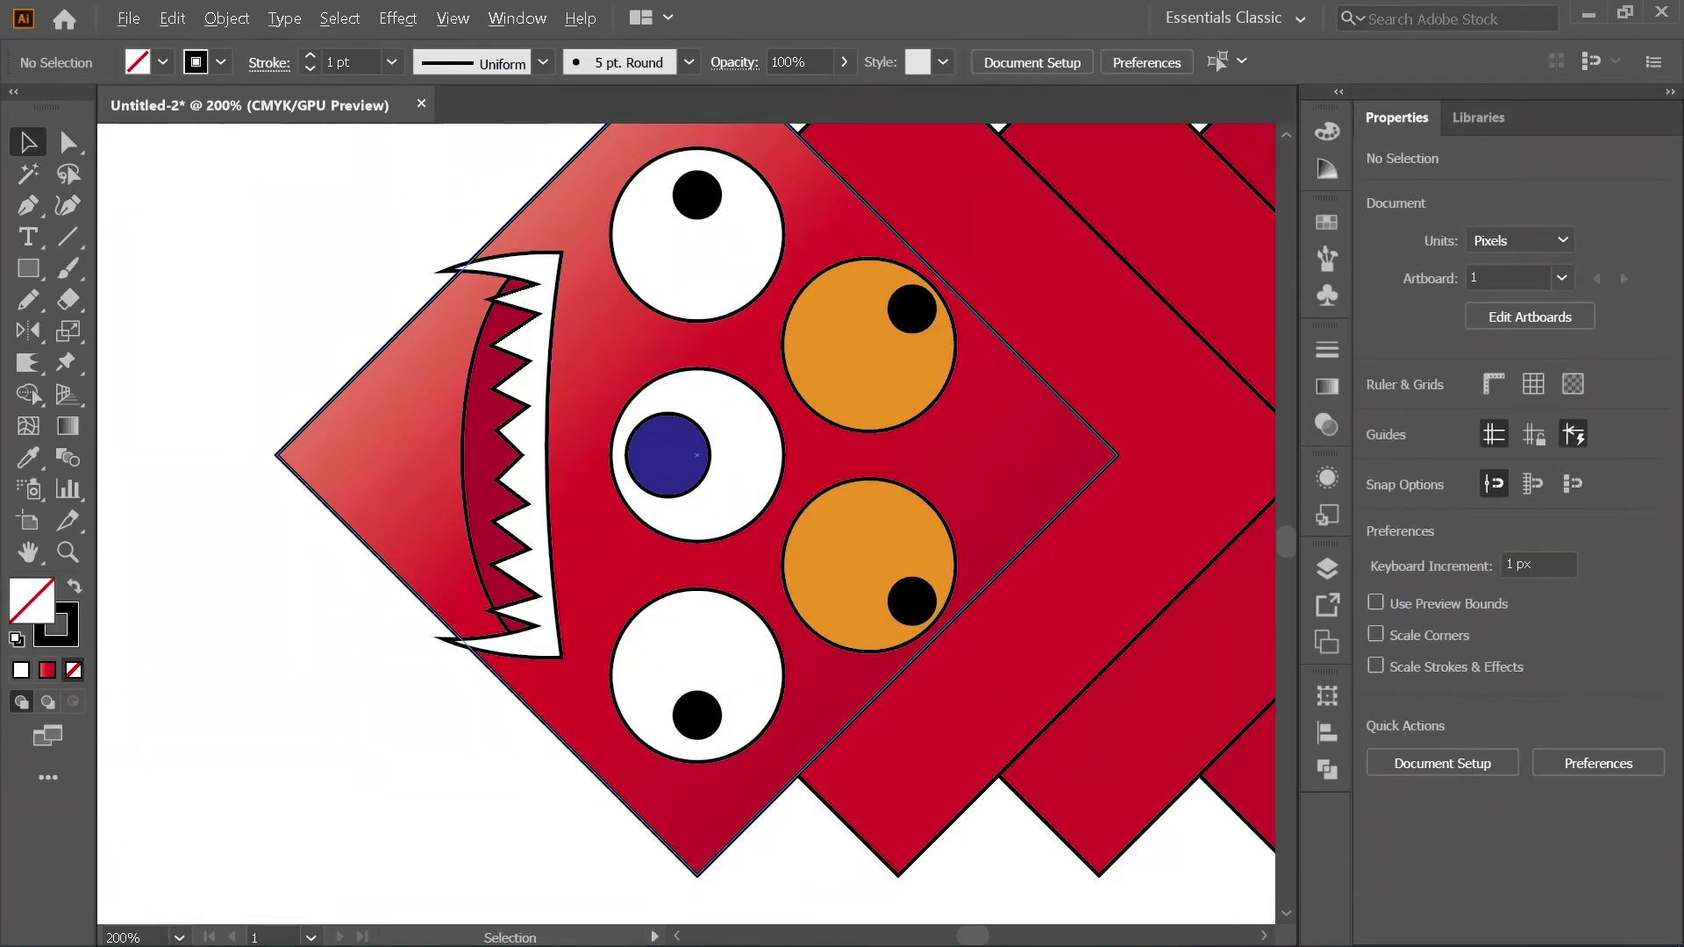
Step: Scale the mouth group uniformly to 112% and deselect it
{"action": "scroll", "coordinate": [537, 411], "scroll_direction": "down", "scroll_amount": 5}
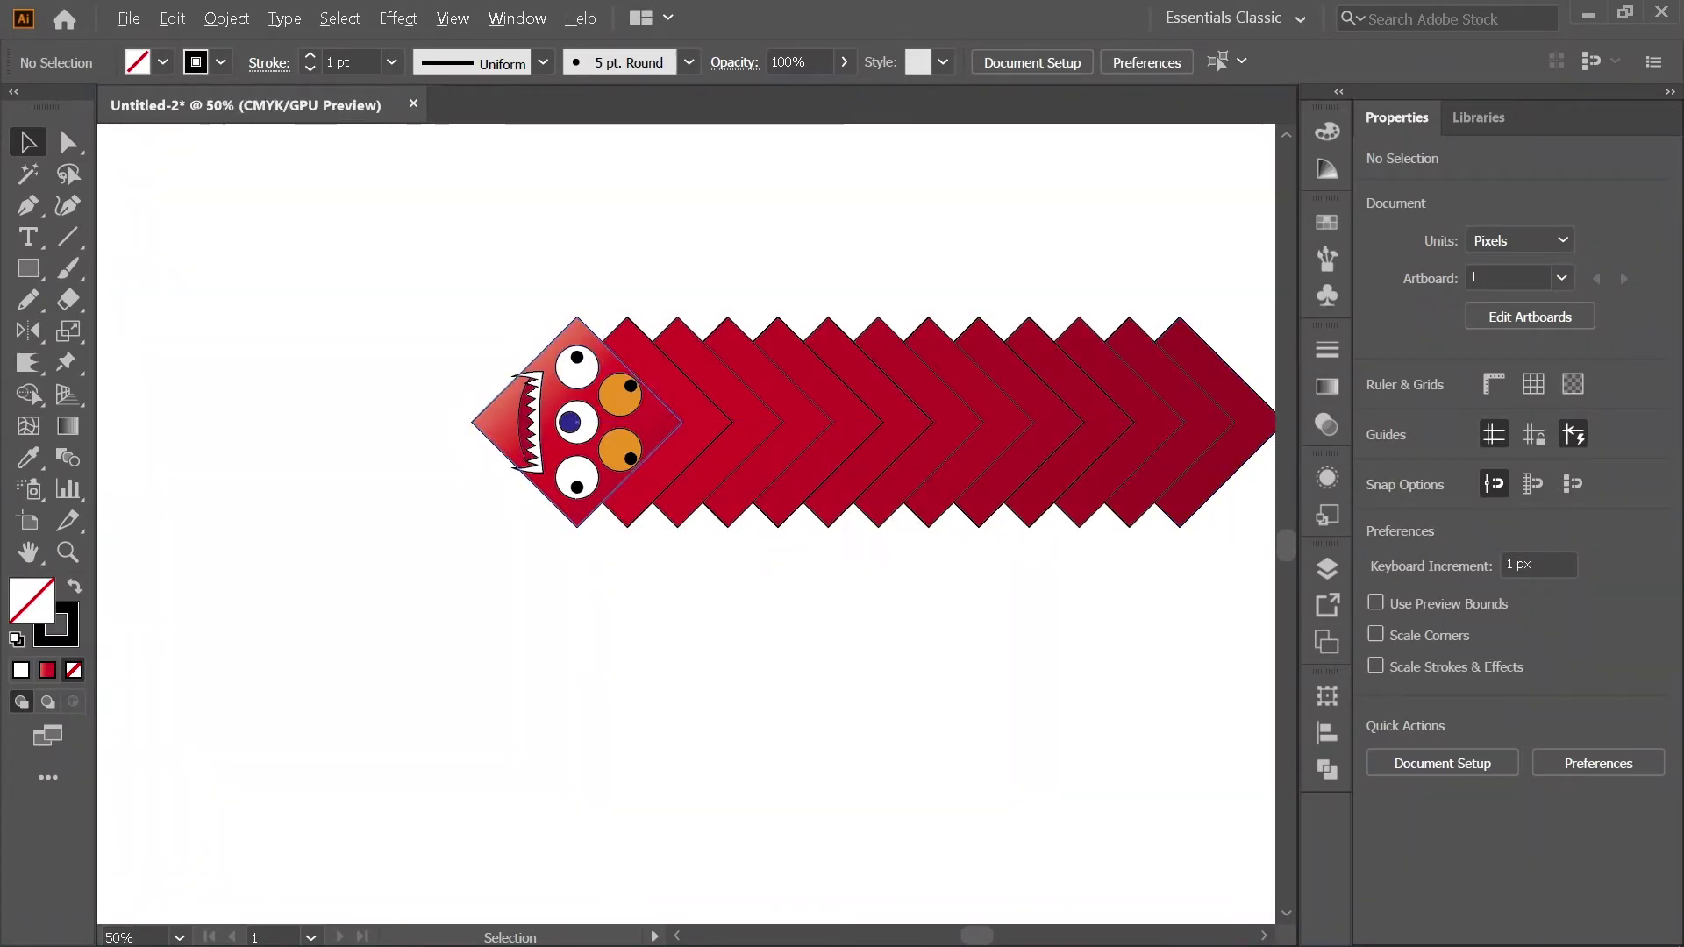
{"action": "scroll", "coordinate": [583, 319], "scroll_direction": "up", "scroll_amount": 3}
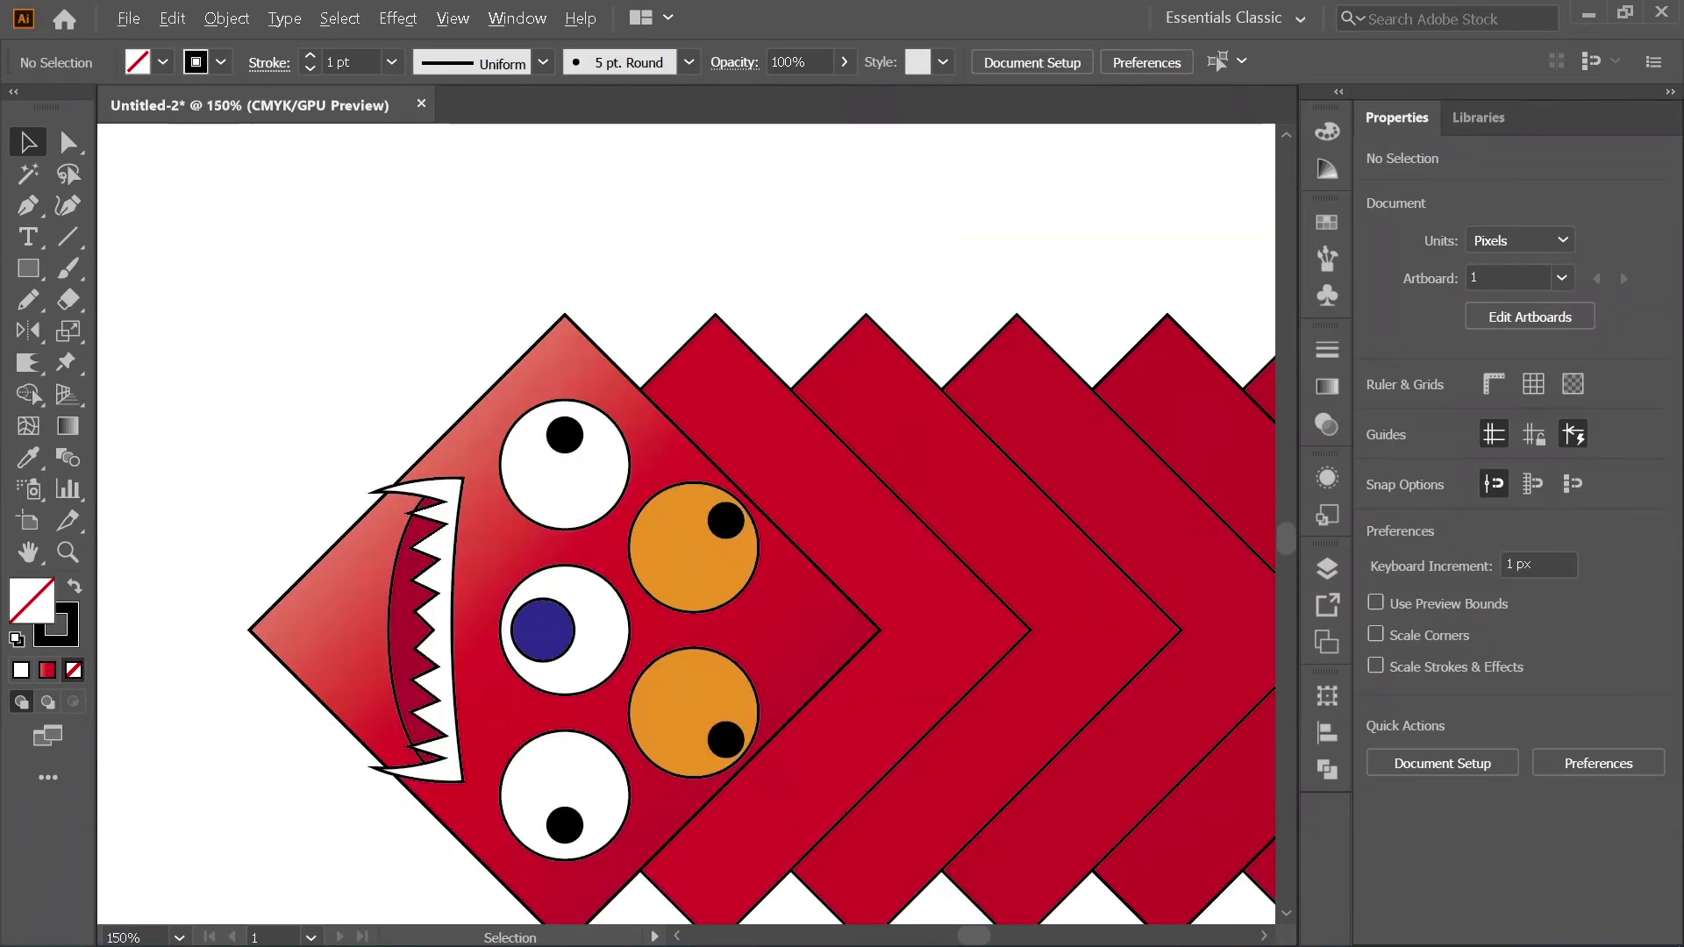
{"action": "scroll", "coordinate": [586, 316], "scroll_direction": "up", "scroll_amount": 1}
{"action": "scroll", "coordinate": [577, 320], "scroll_direction": "down", "scroll_amount": 2}
{"action": "scroll", "coordinate": [552, 458], "scroll_direction": "up", "scroll_amount": 1}
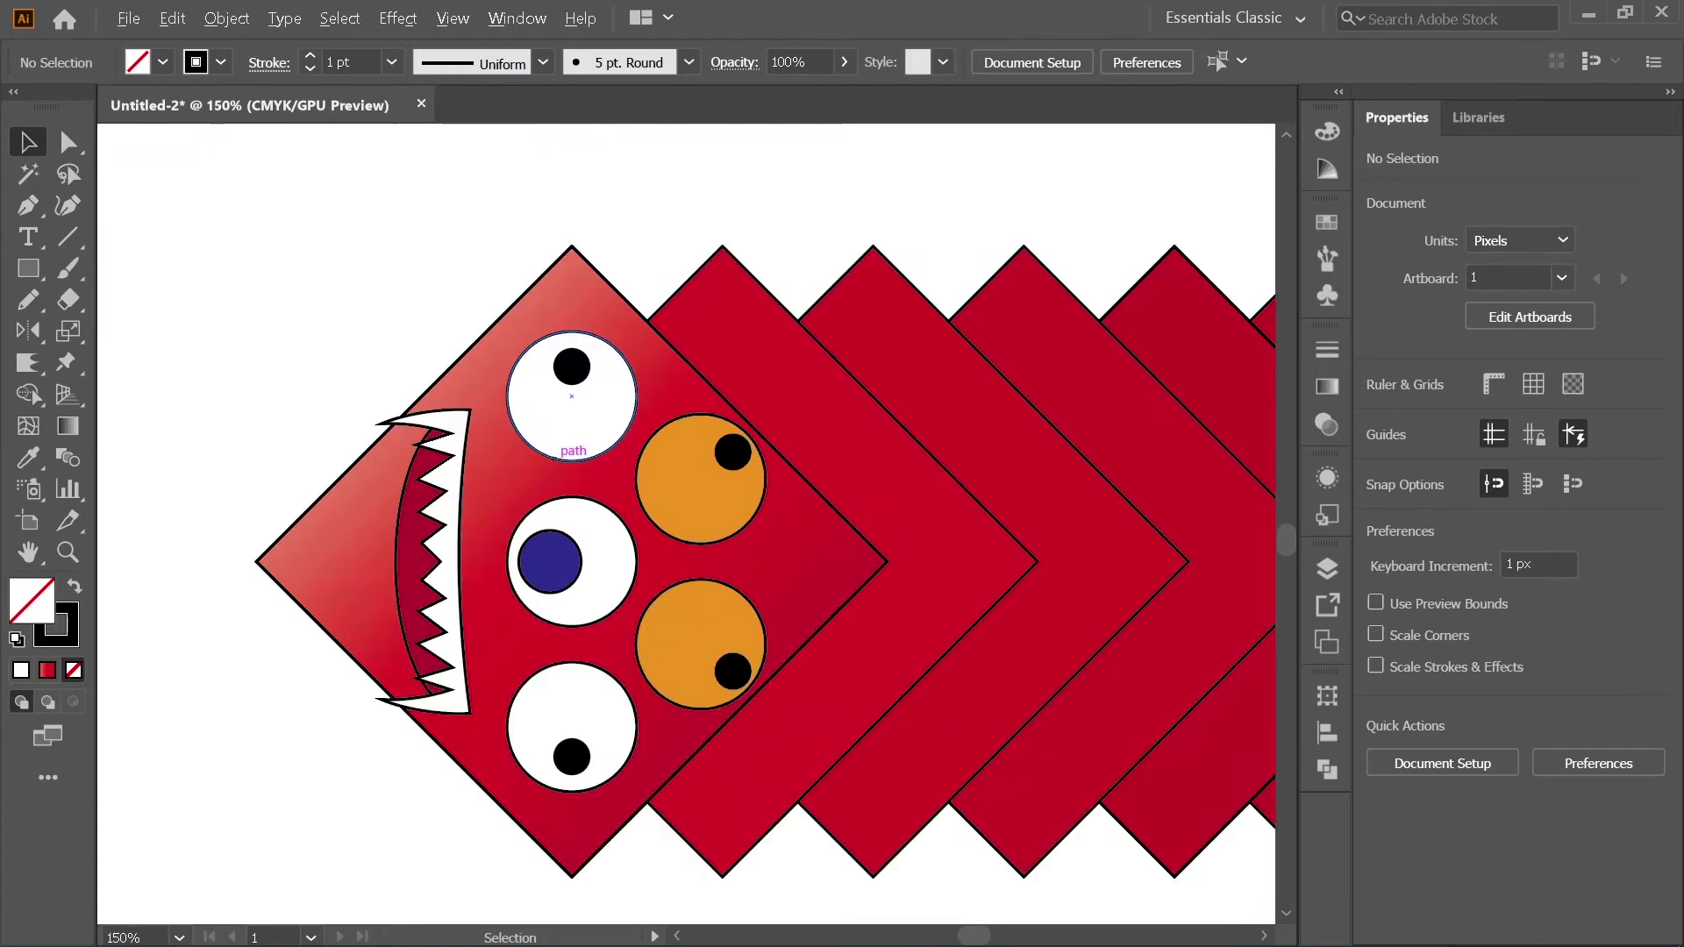
{"action": "left_click", "coordinate": [413, 562]}
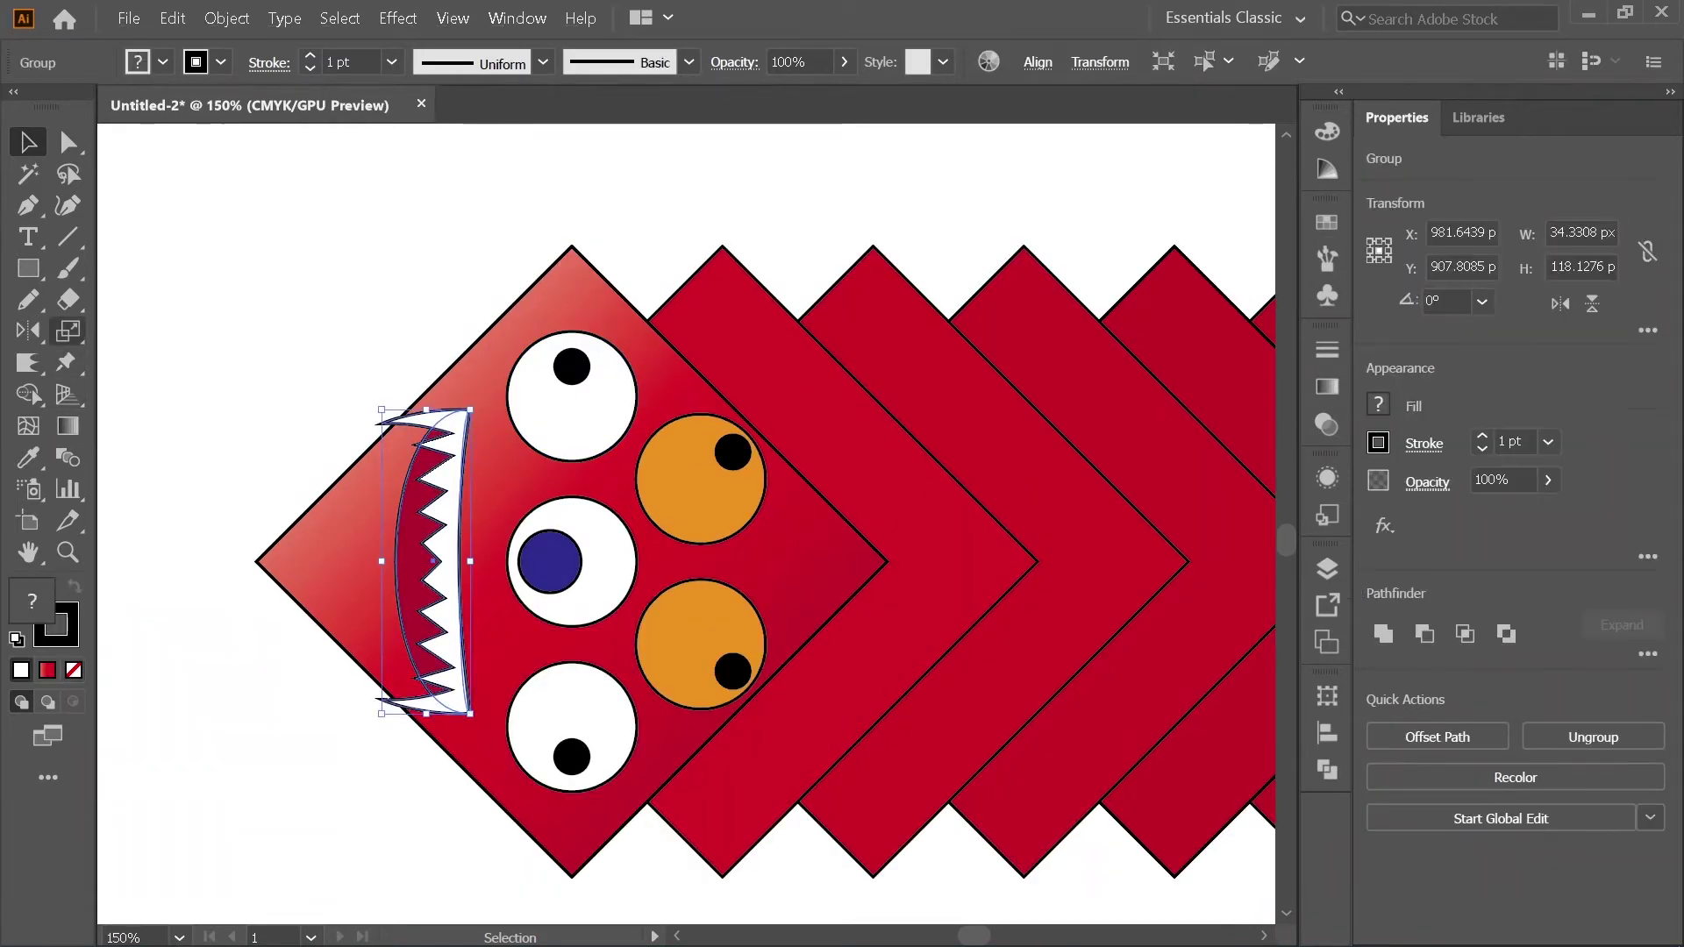
{"action": "double_click", "coordinate": [67, 331]}
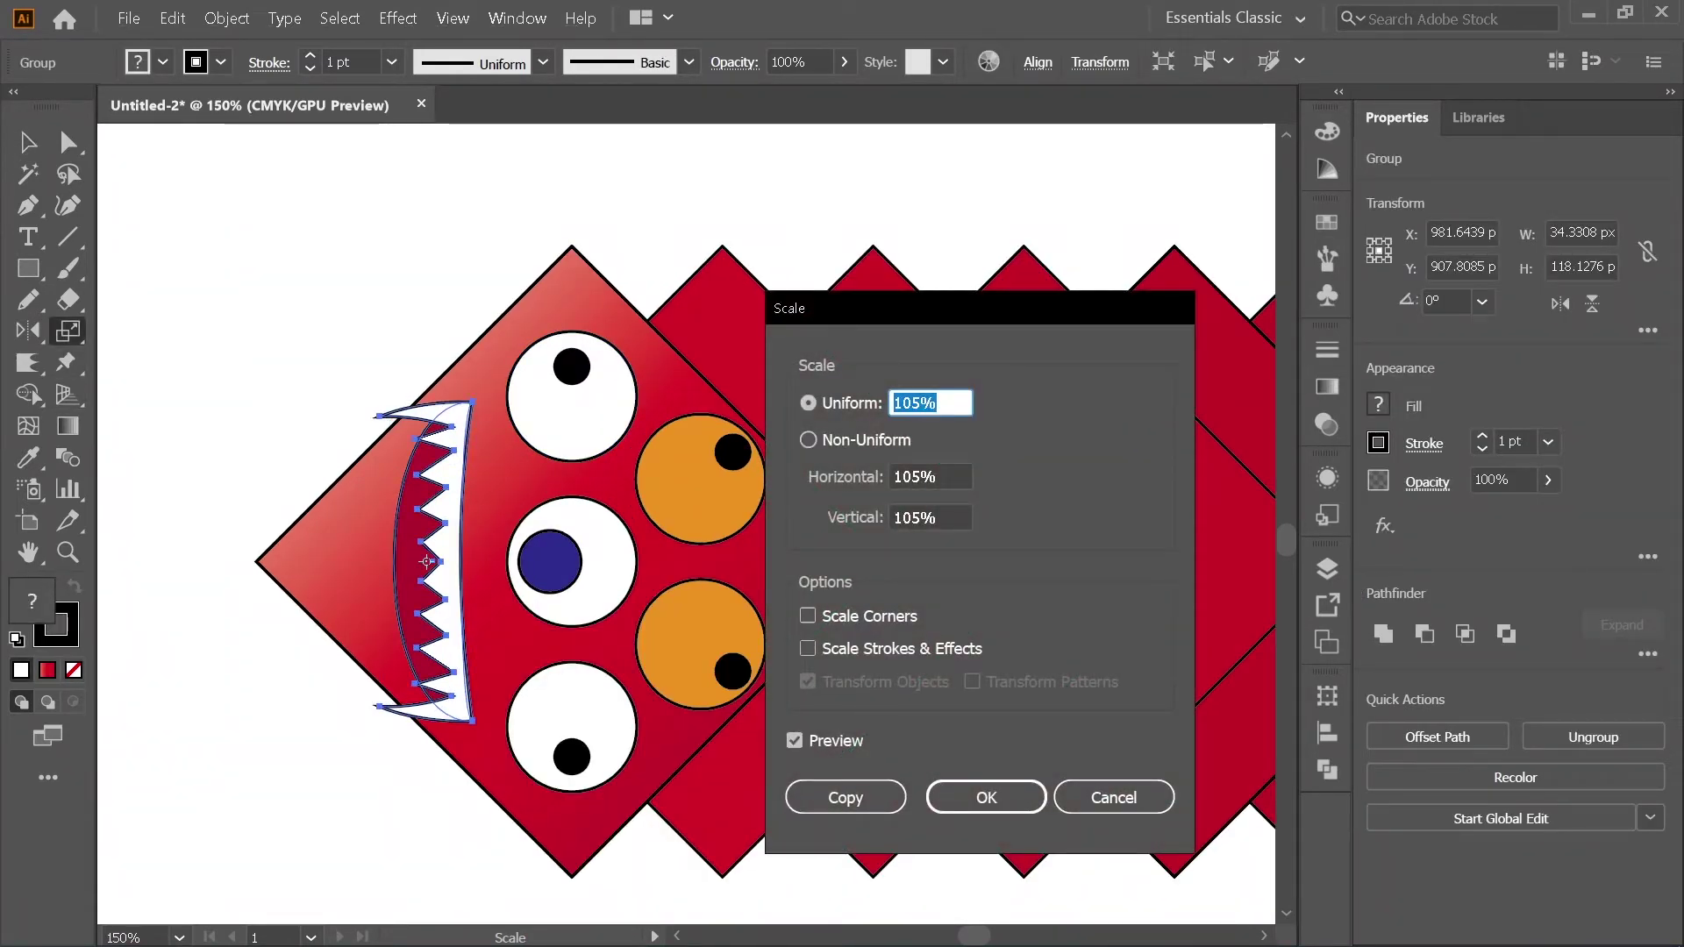
{"action": "key", "text": "Up"}
{"action": "key", "text": "Up"}
{"action": "key", "text": "Up"}
{"action": "key", "text": "Up"}
{"action": "key", "text": "Up"}
{"action": "key", "text": "Up"}
{"action": "key", "text": "Up"}
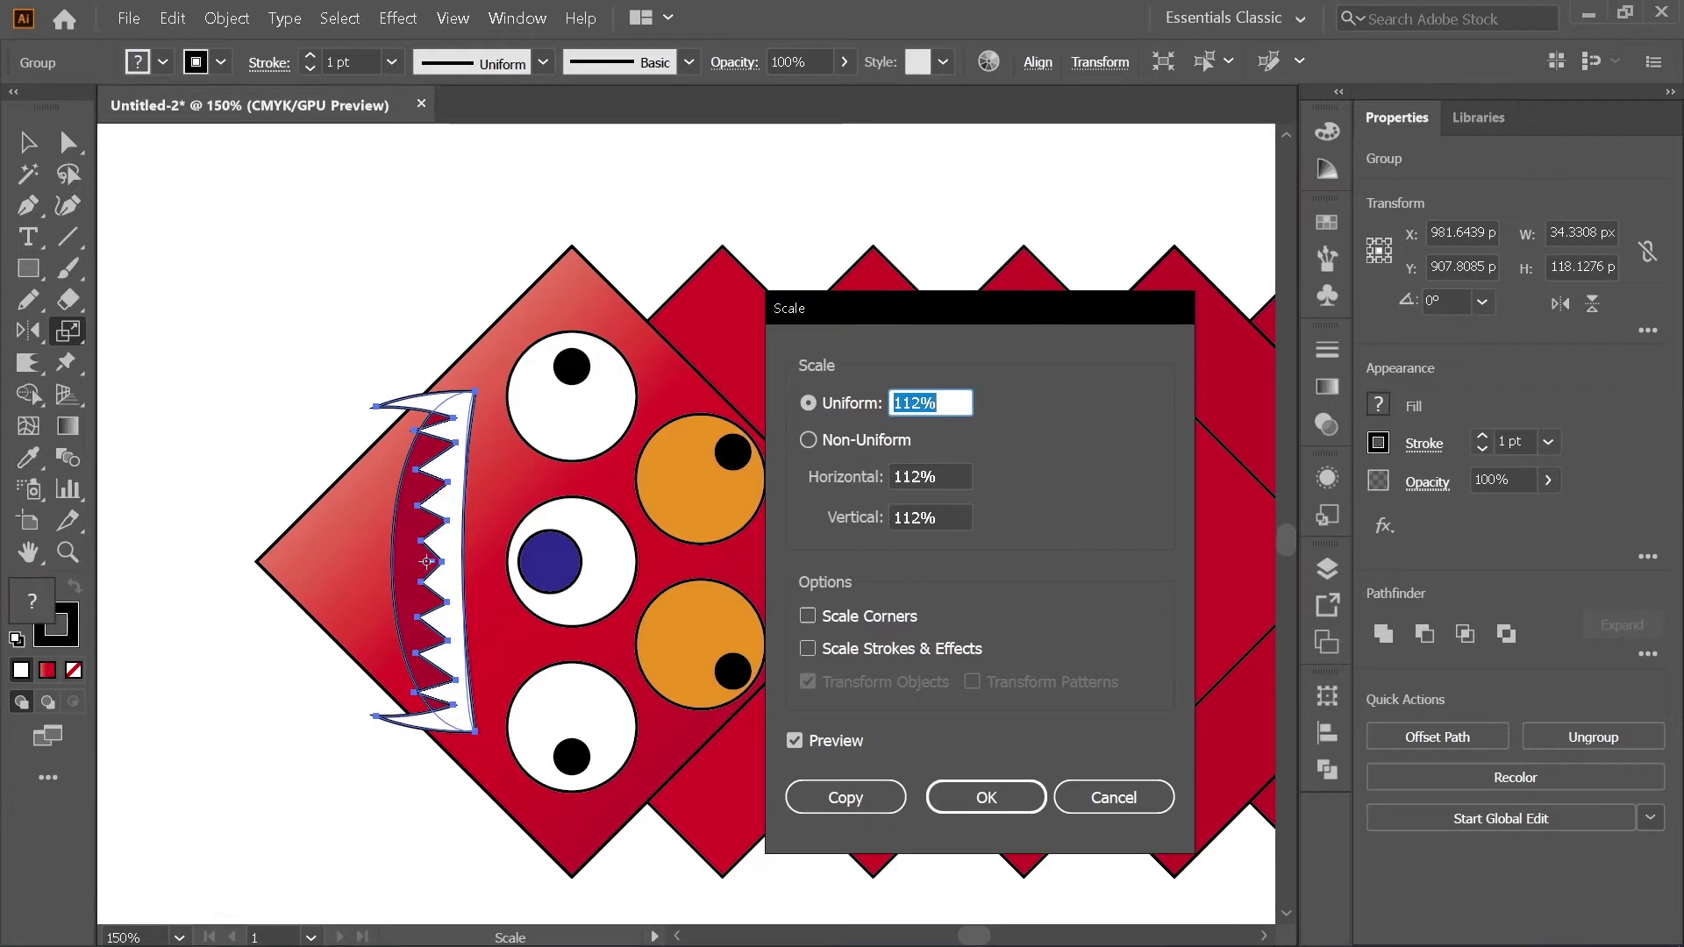
{"action": "key", "text": "Return"}
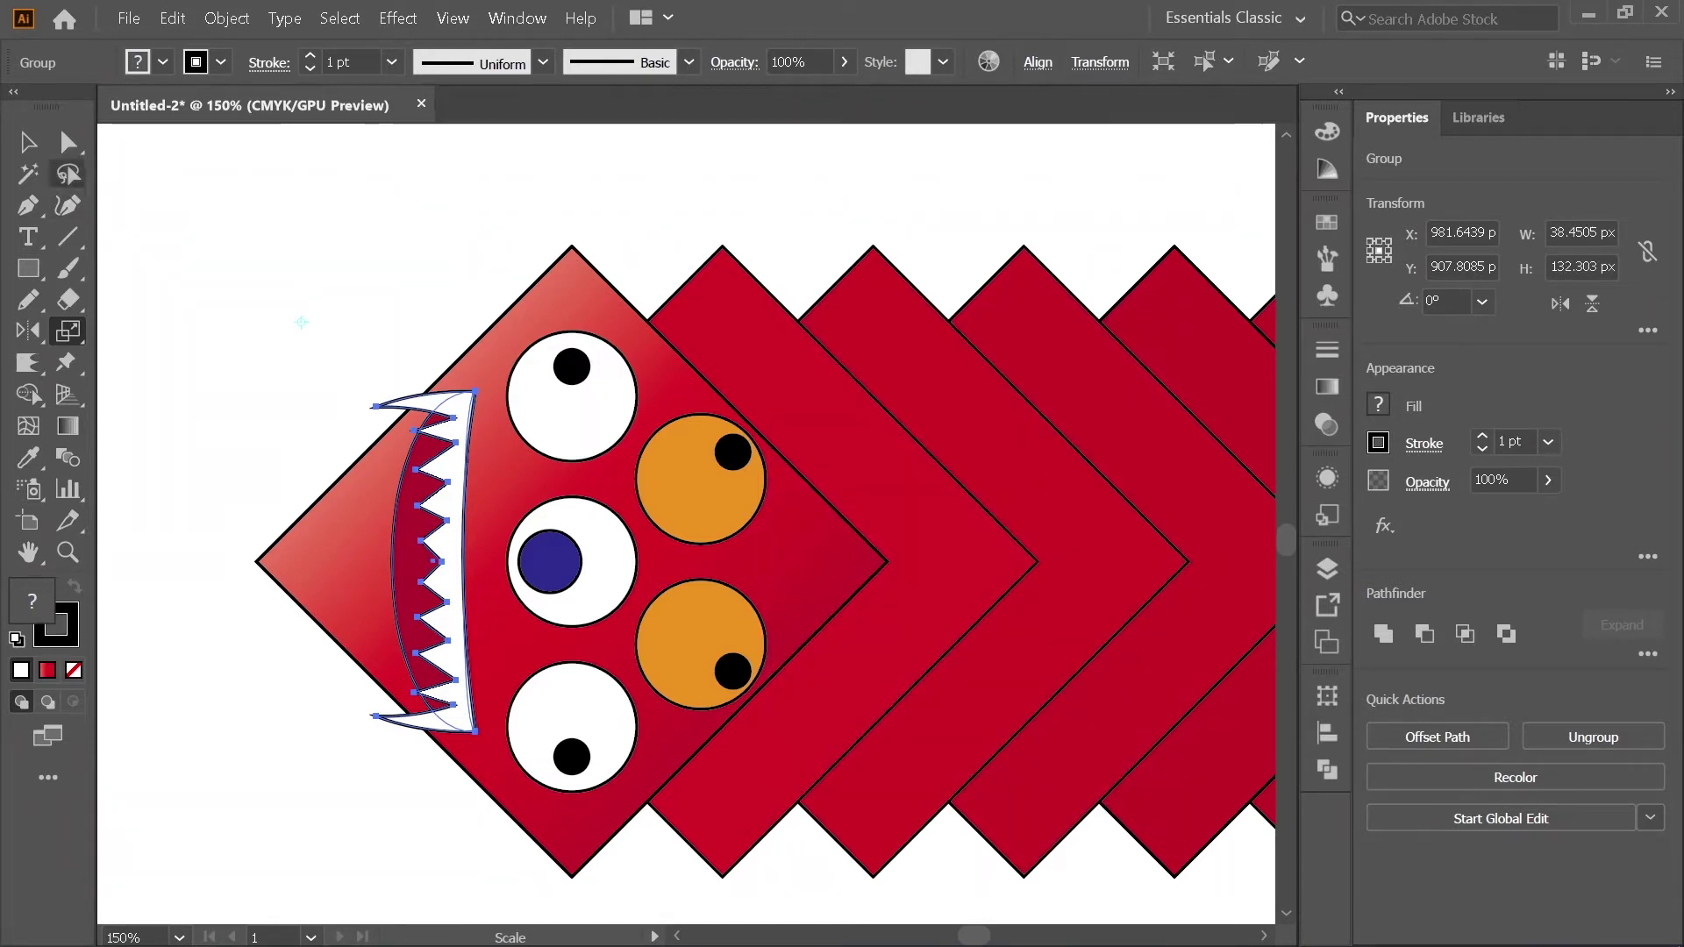
{"action": "left_click", "coordinate": [28, 143]}
{"action": "left_click", "coordinate": [301, 322]}
Step: Ungroup the mouth and teeth and clear the selection
{"action": "left_click", "coordinate": [450, 546]}
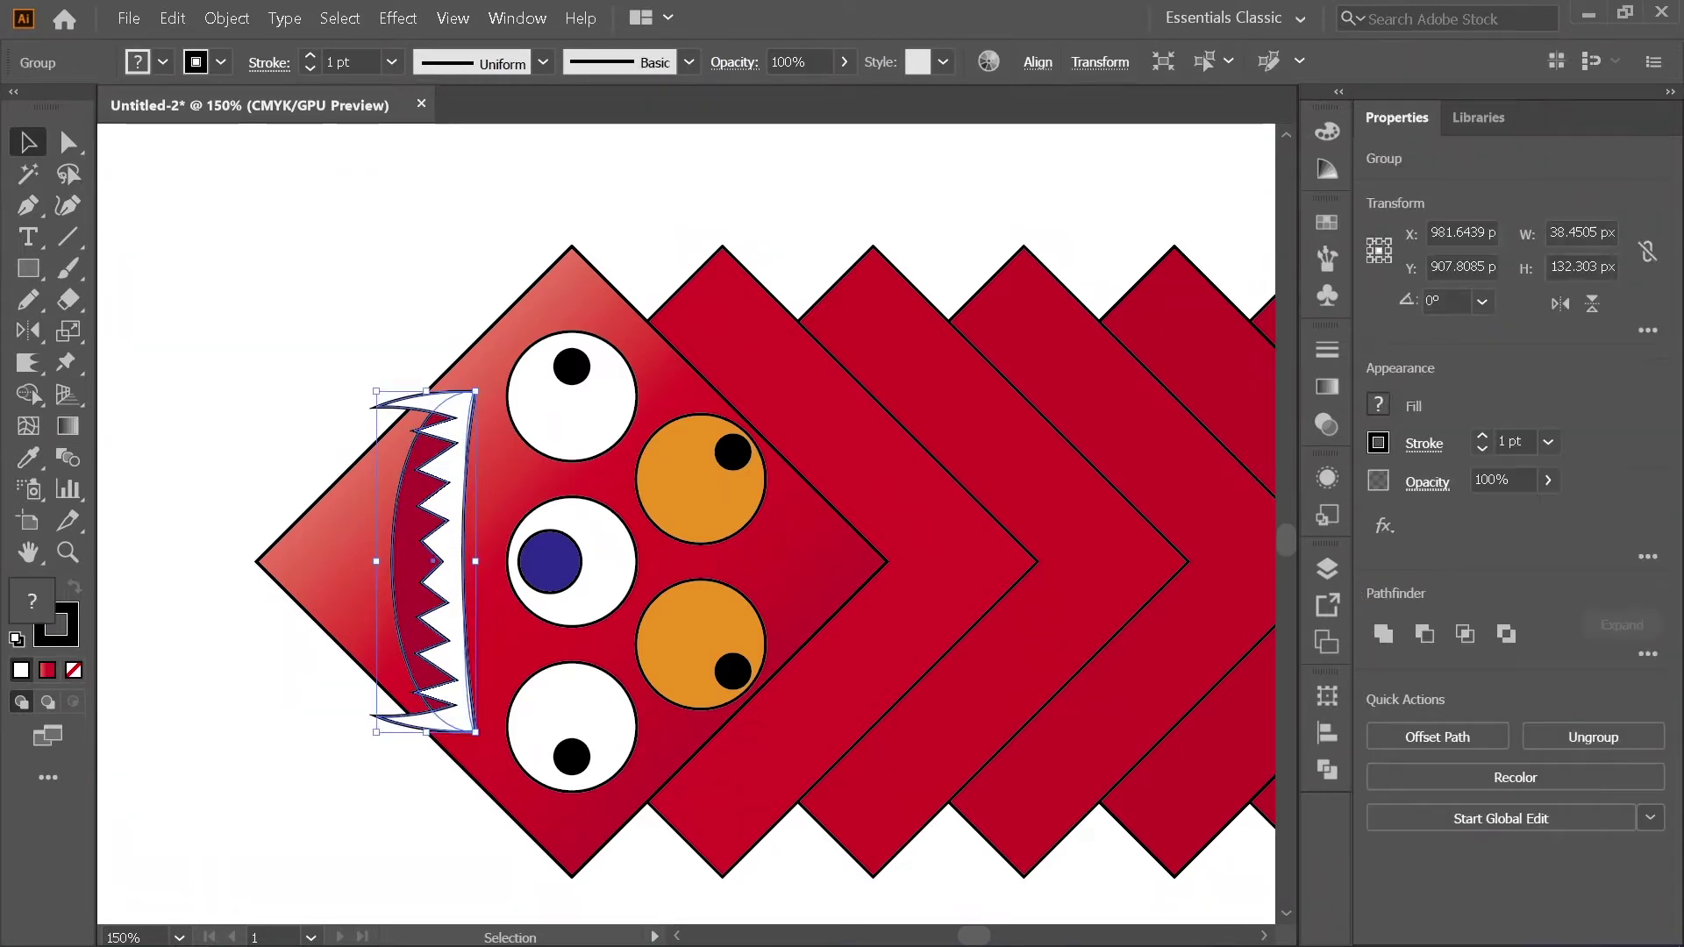
{"action": "key", "text": "ctrl+shift+a"}
{"action": "scroll", "coordinate": [405, 430], "scroll_direction": "down", "scroll_amount": 2}
{"action": "scroll", "coordinate": [557, 455], "scroll_direction": "up", "scroll_amount": 2}
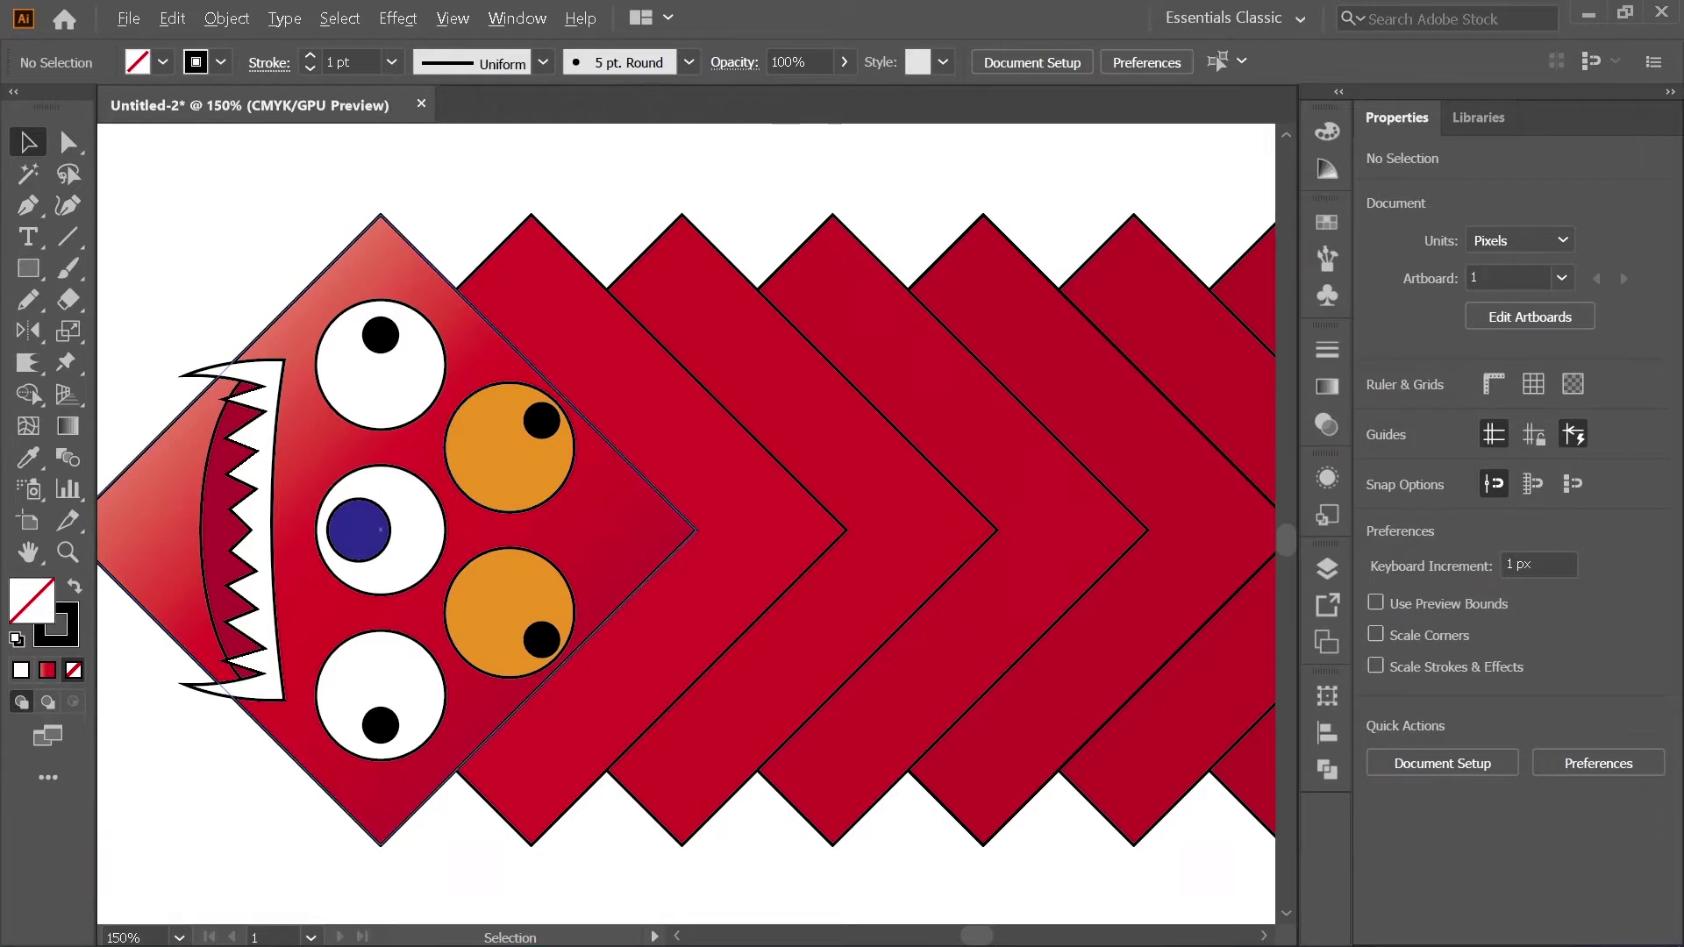
{"action": "left_click", "coordinate": [263, 526]}
{"action": "key", "text": "a"}
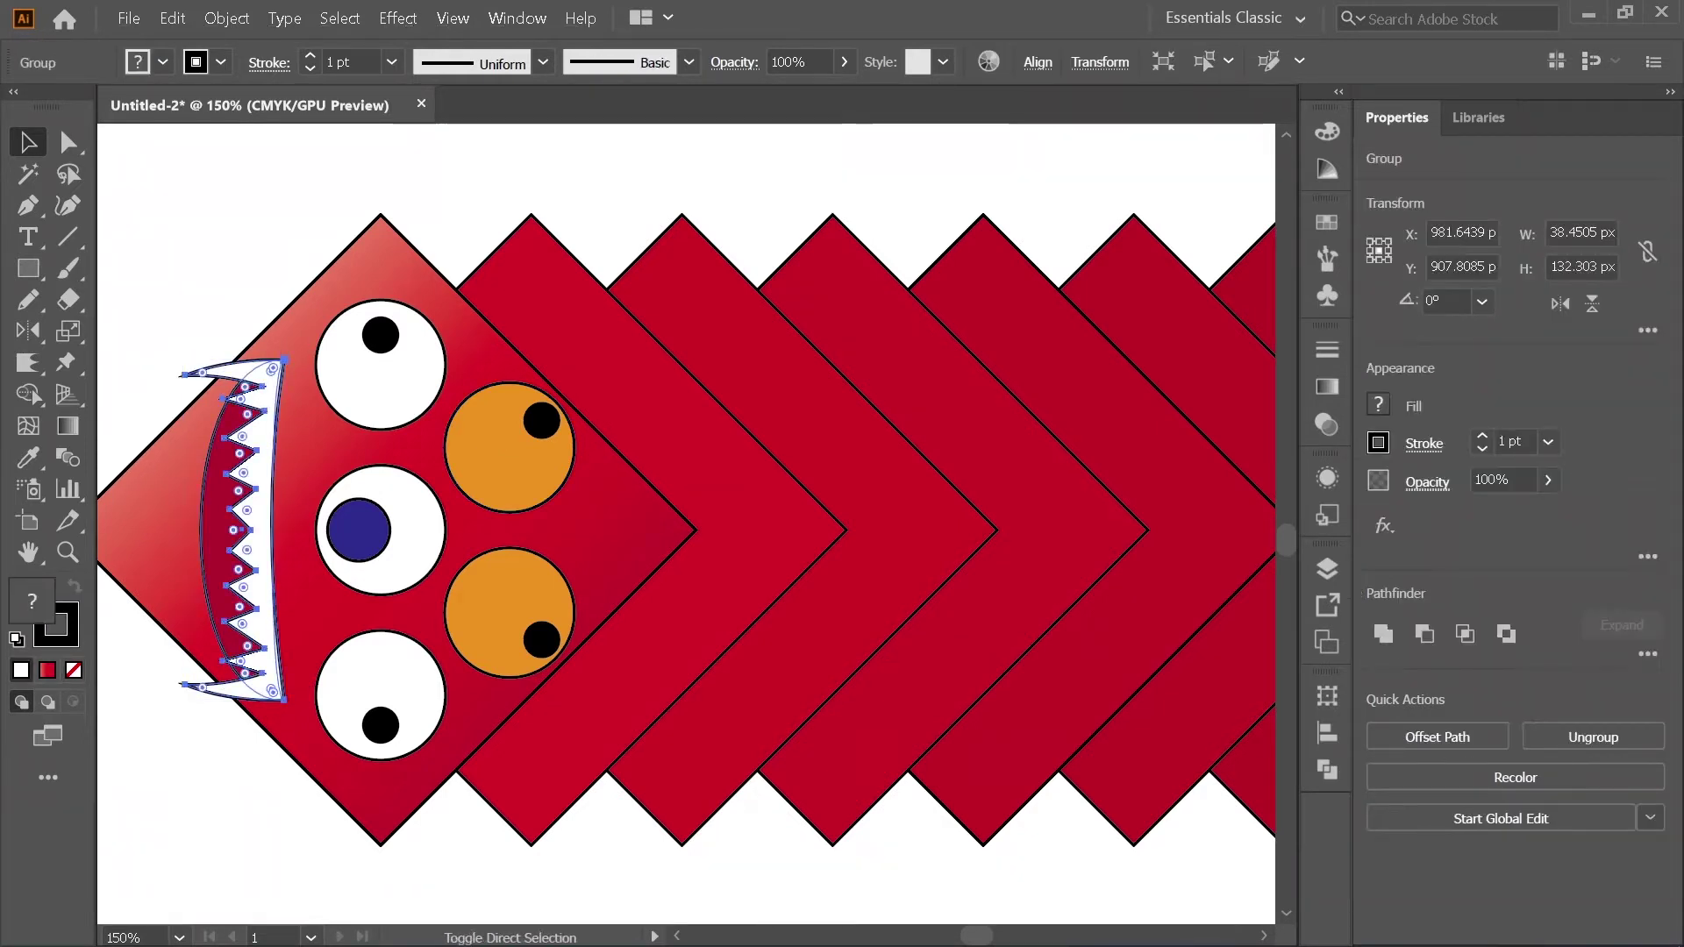
{"action": "key", "text": "ctrl+shift+g"}
{"action": "key", "text": "ctrl+shift+a"}
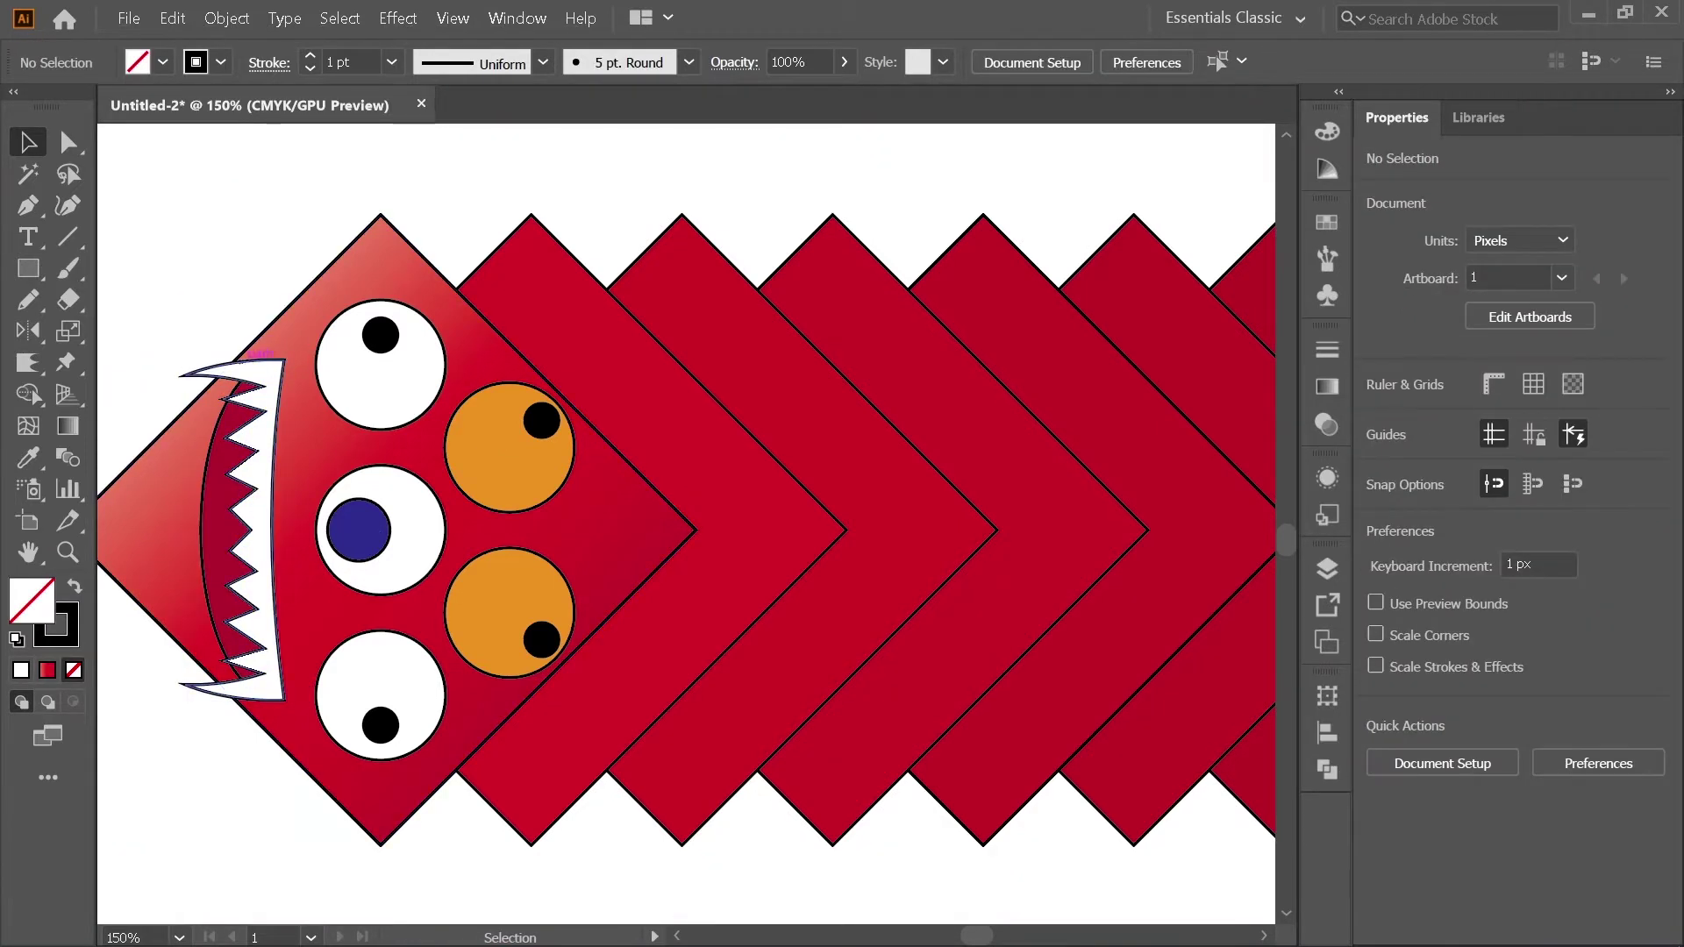
Step: Set the white teeth's stroke weight to 2 pt and deselect them
{"action": "left_click", "coordinate": [263, 361]}
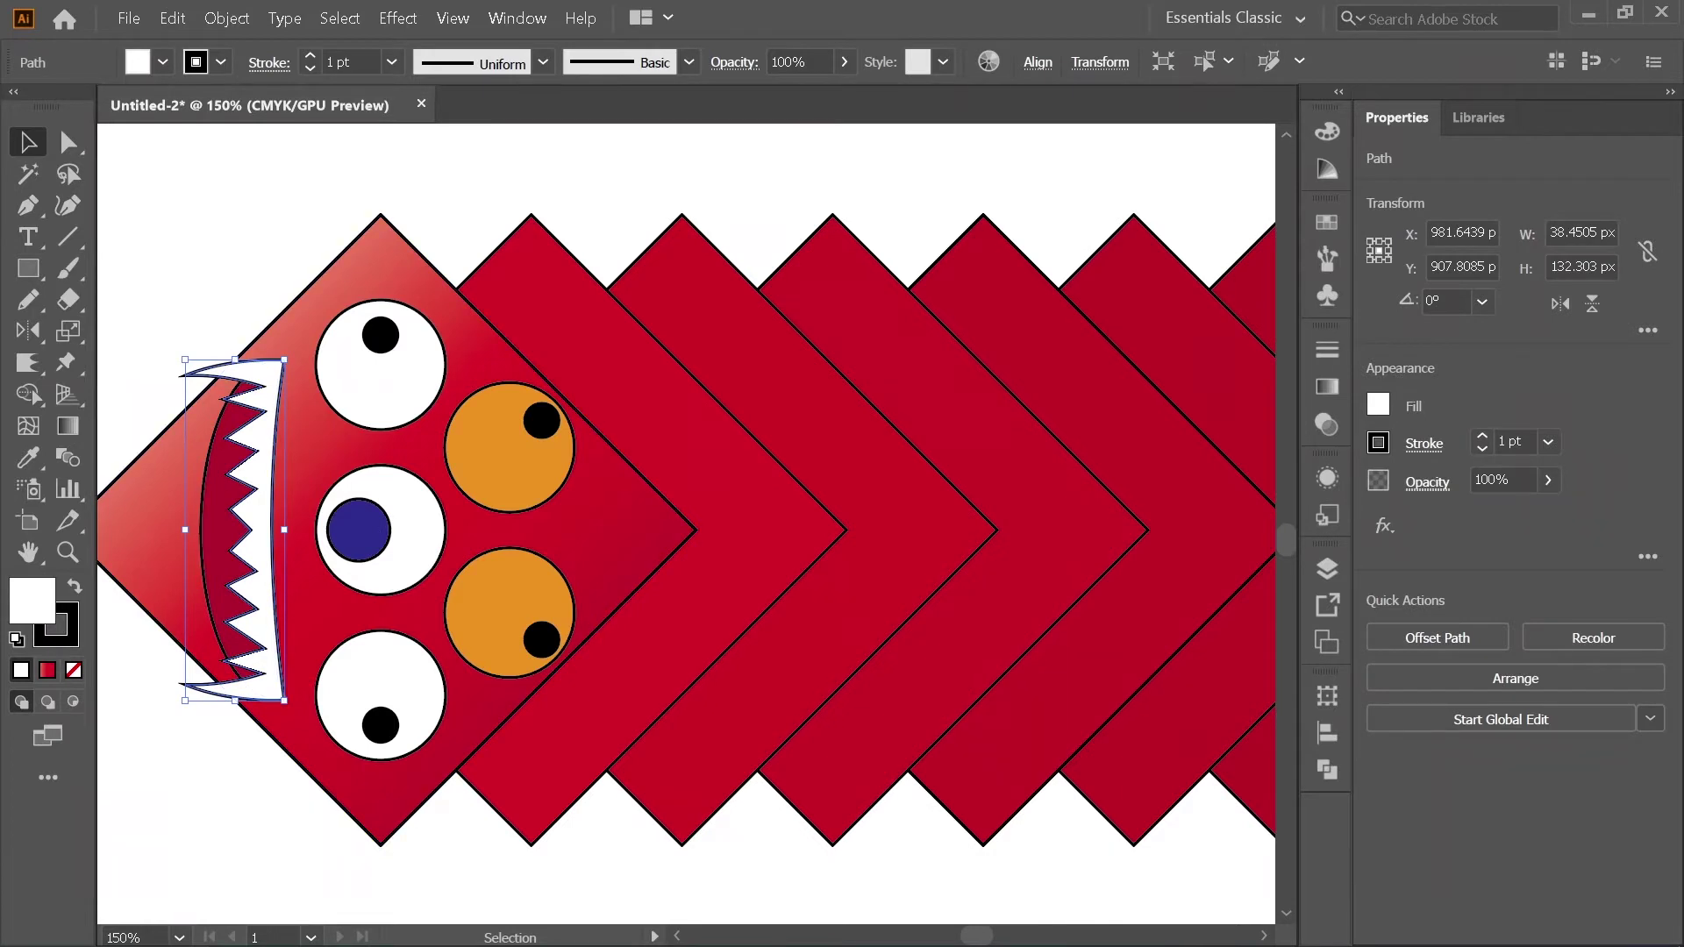
{"action": "left_click", "coordinate": [391, 62]}
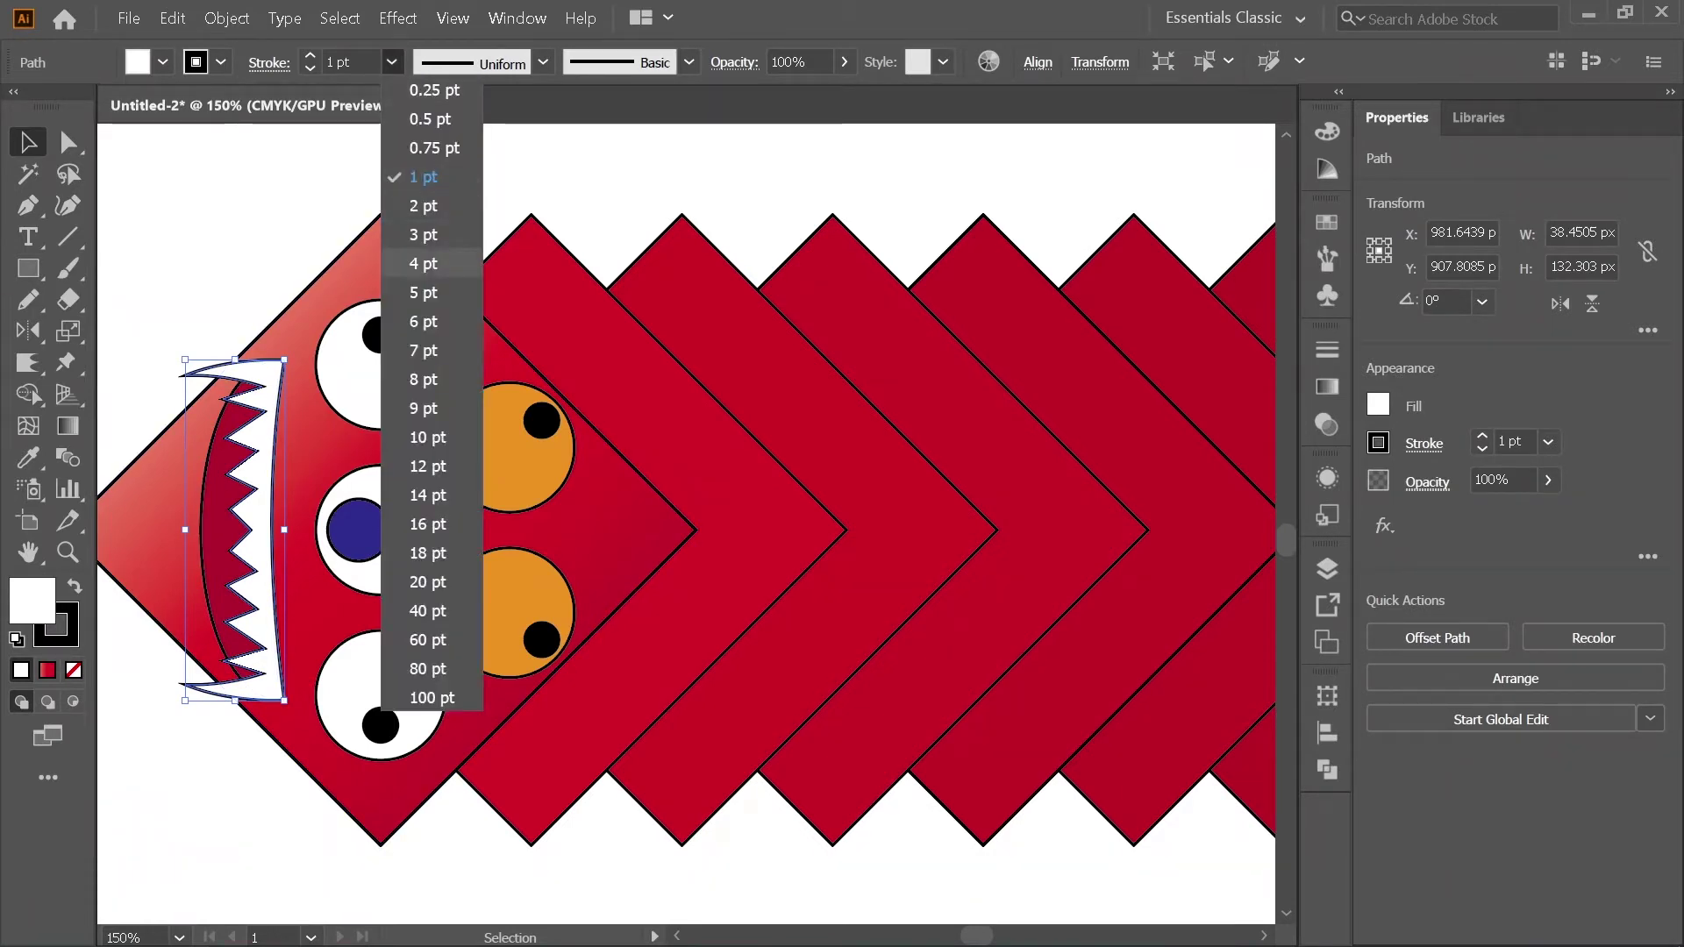
{"action": "left_click", "coordinate": [424, 206]}
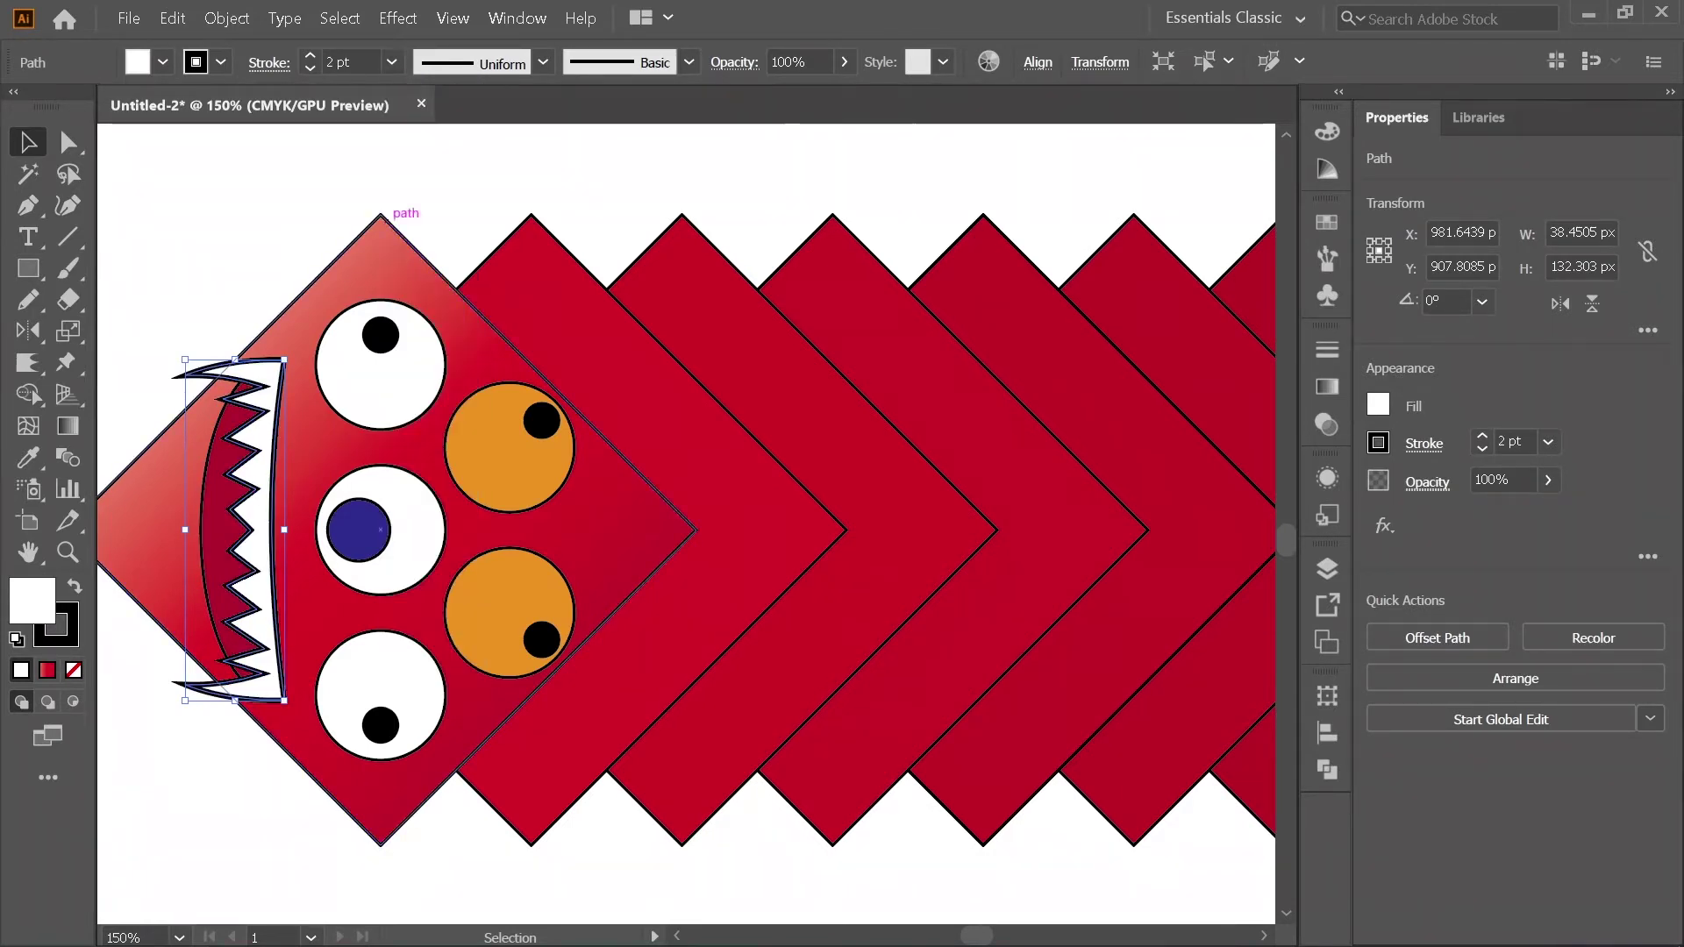
{"action": "left_click", "coordinate": [444, 194]}
{"action": "scroll", "coordinate": [721, 402], "scroll_direction": "down", "scroll_amount": 2}
{"action": "scroll", "coordinate": [544, 399], "scroll_direction": "up", "scroll_amount": 2}
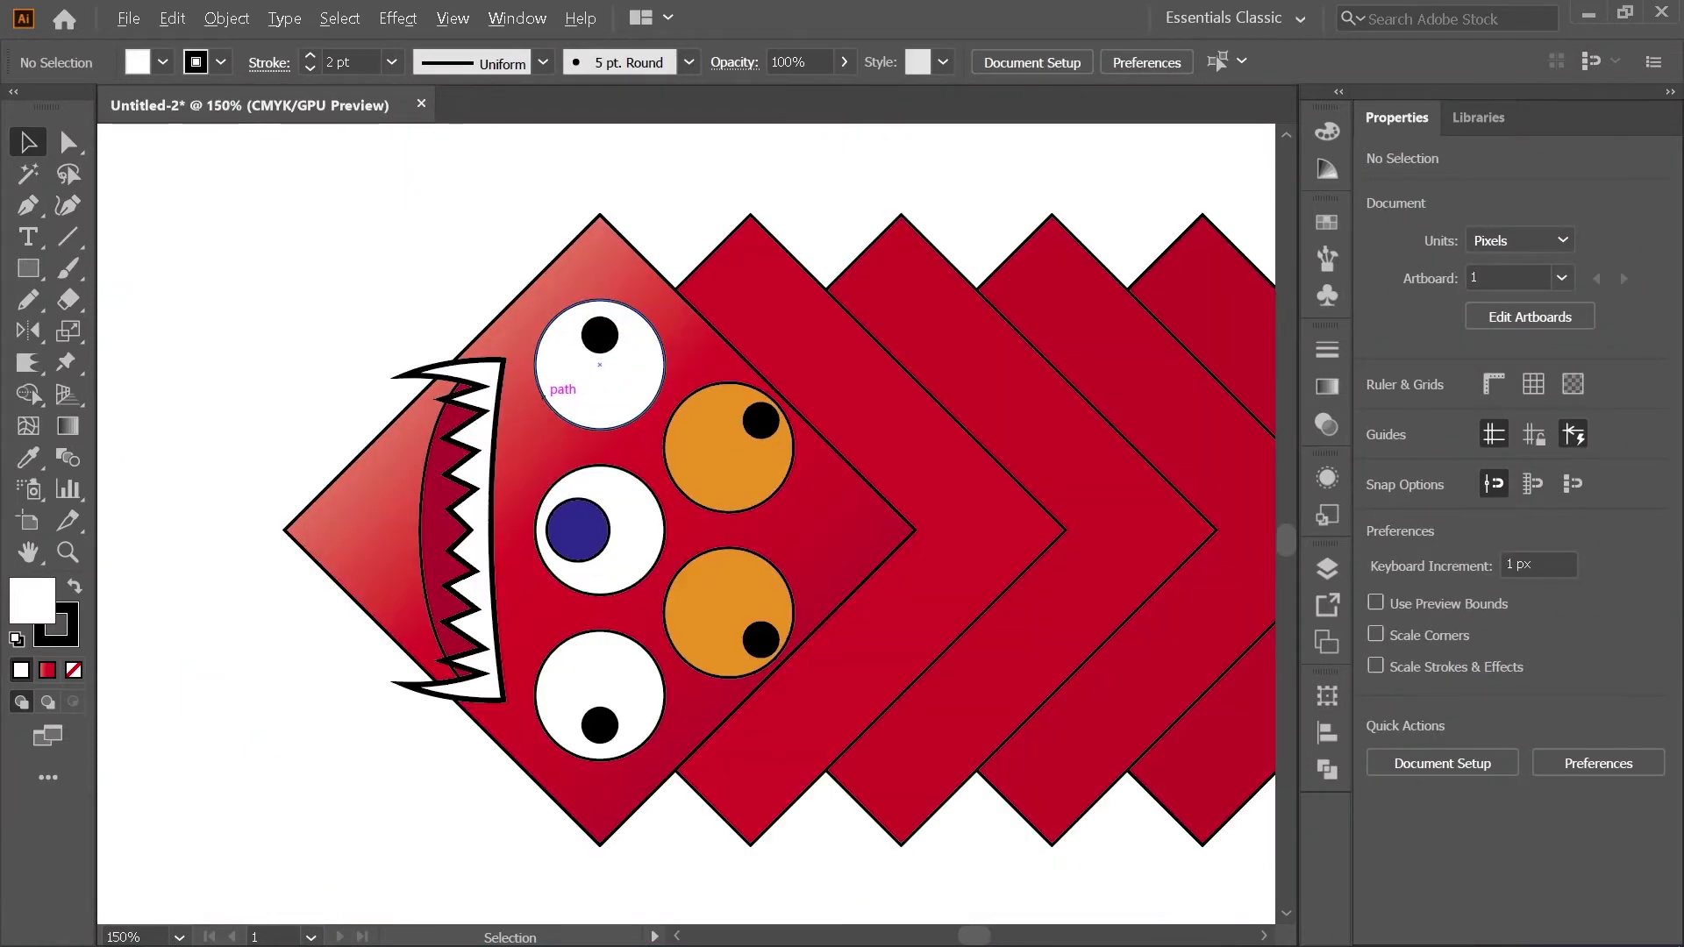
Step: Set the crimson mouth shape's stroke weight to 2 pt and deselect it
{"action": "left_click", "coordinate": [461, 529]}
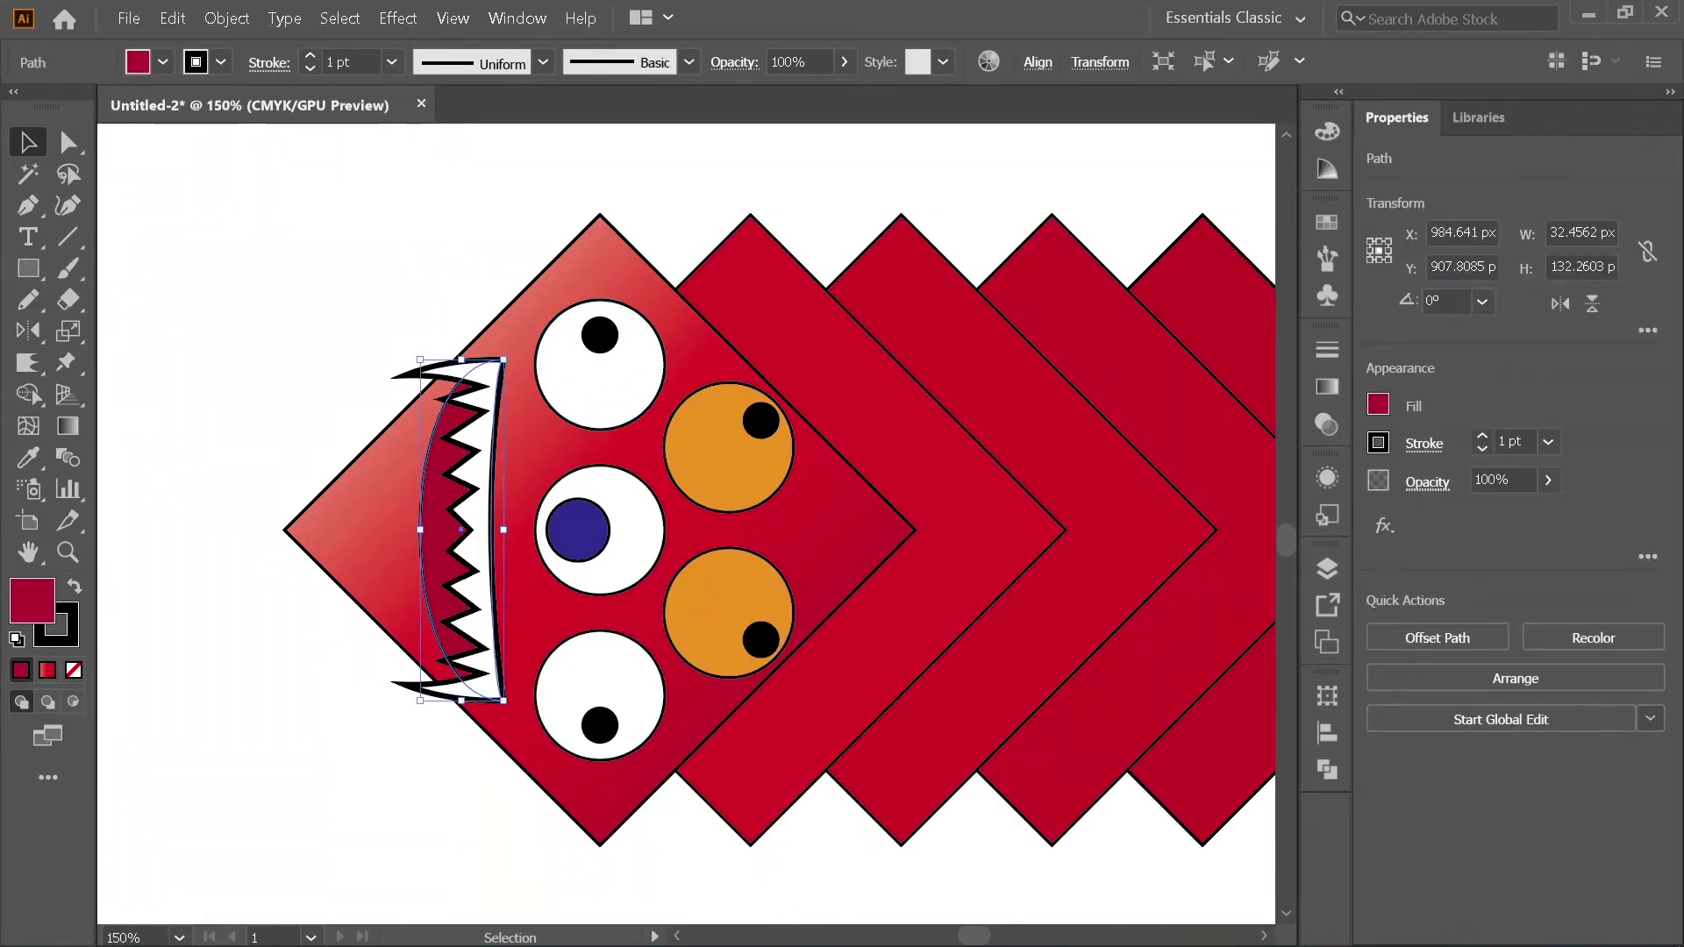
{"action": "left_click", "coordinate": [391, 61]}
{"action": "left_click", "coordinate": [430, 204]}
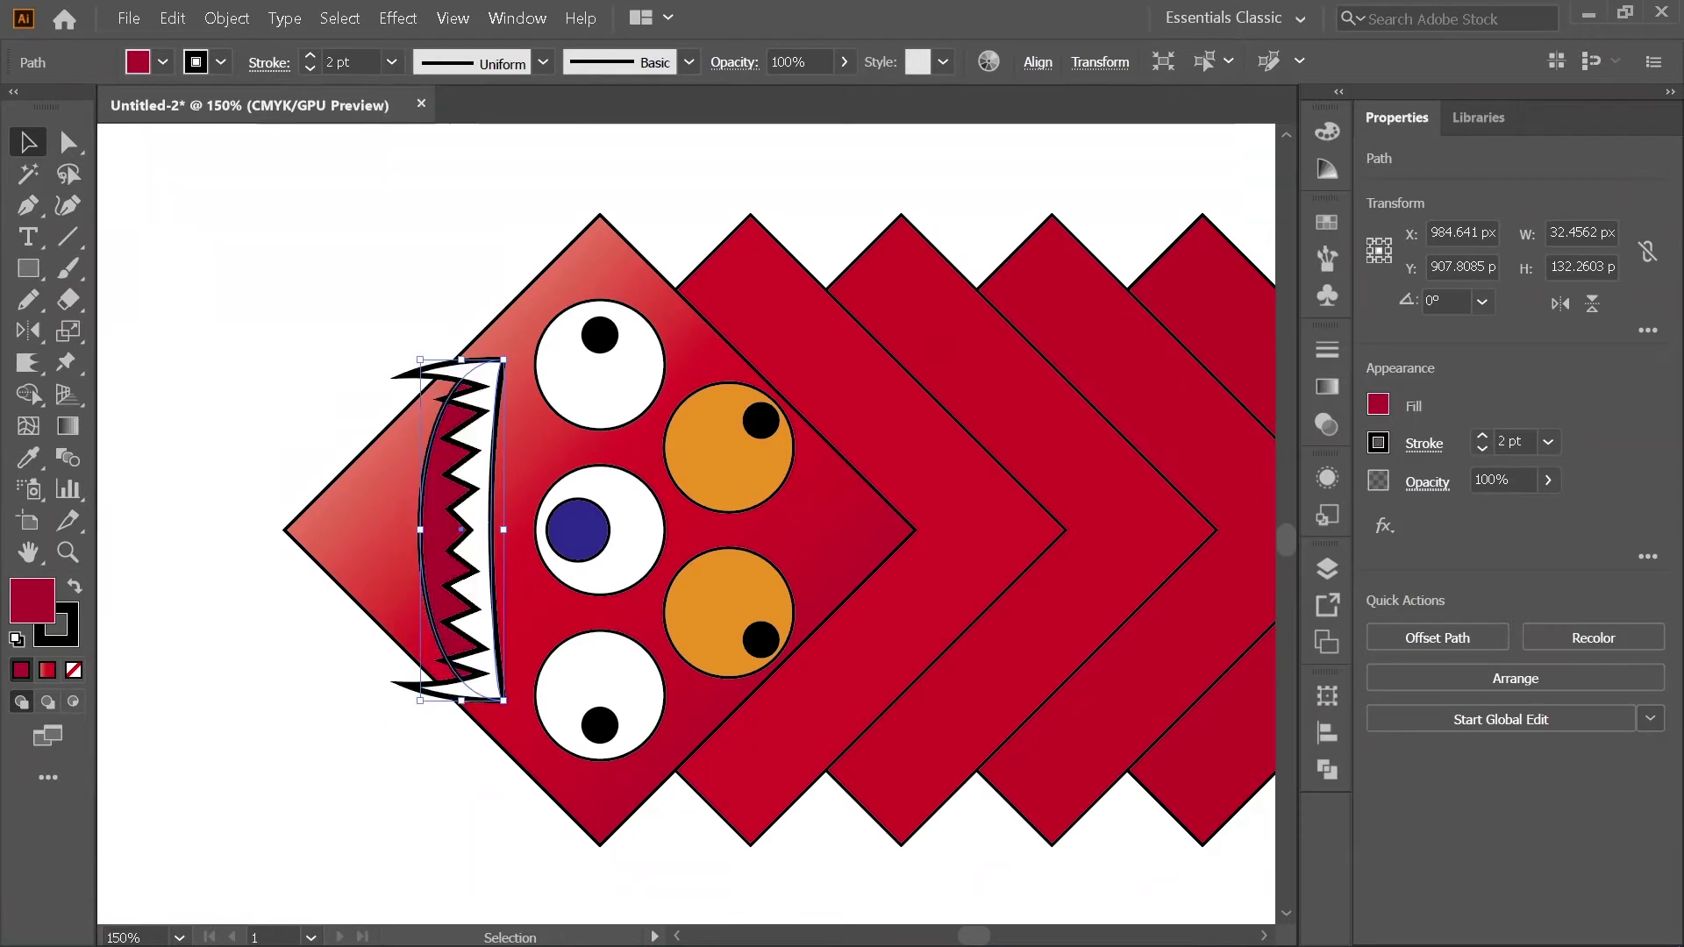
{"action": "key", "text": "ctrl+shift+a"}
Step: Set the gradient head diamond's stroke weight to 2 pt and clear the selection
{"action": "left_click", "coordinate": [535, 311]}
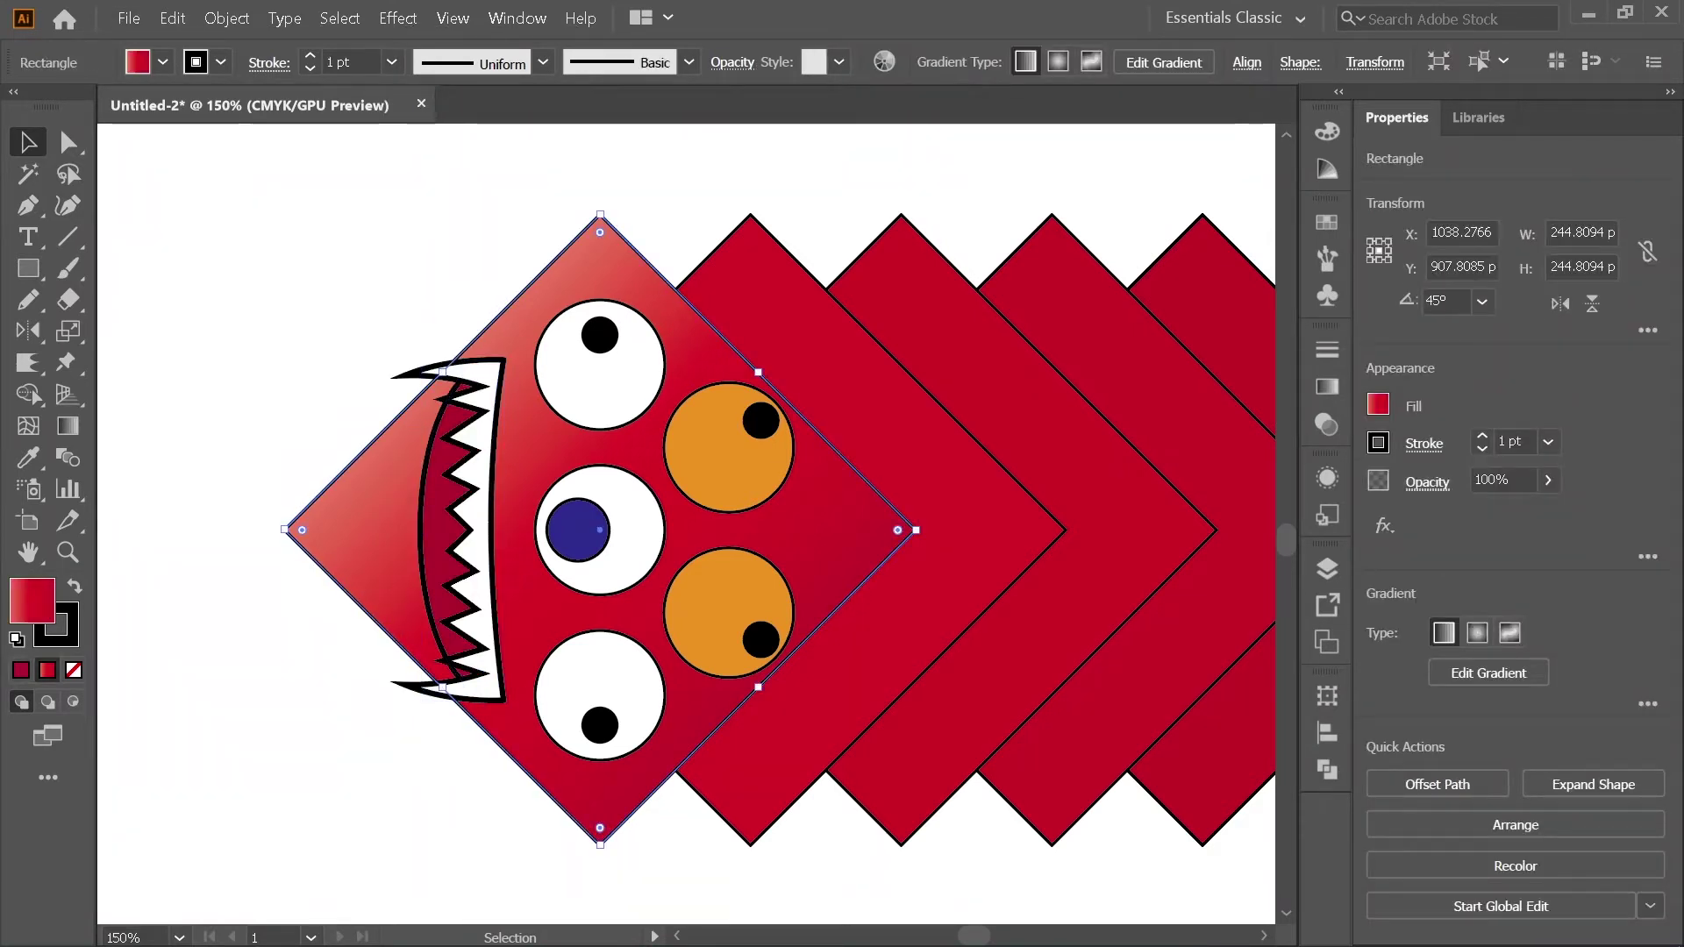
{"action": "left_click", "coordinate": [392, 62]}
{"action": "left_click", "coordinate": [430, 204]}
{"action": "key", "text": "ctrl+shift+a"}
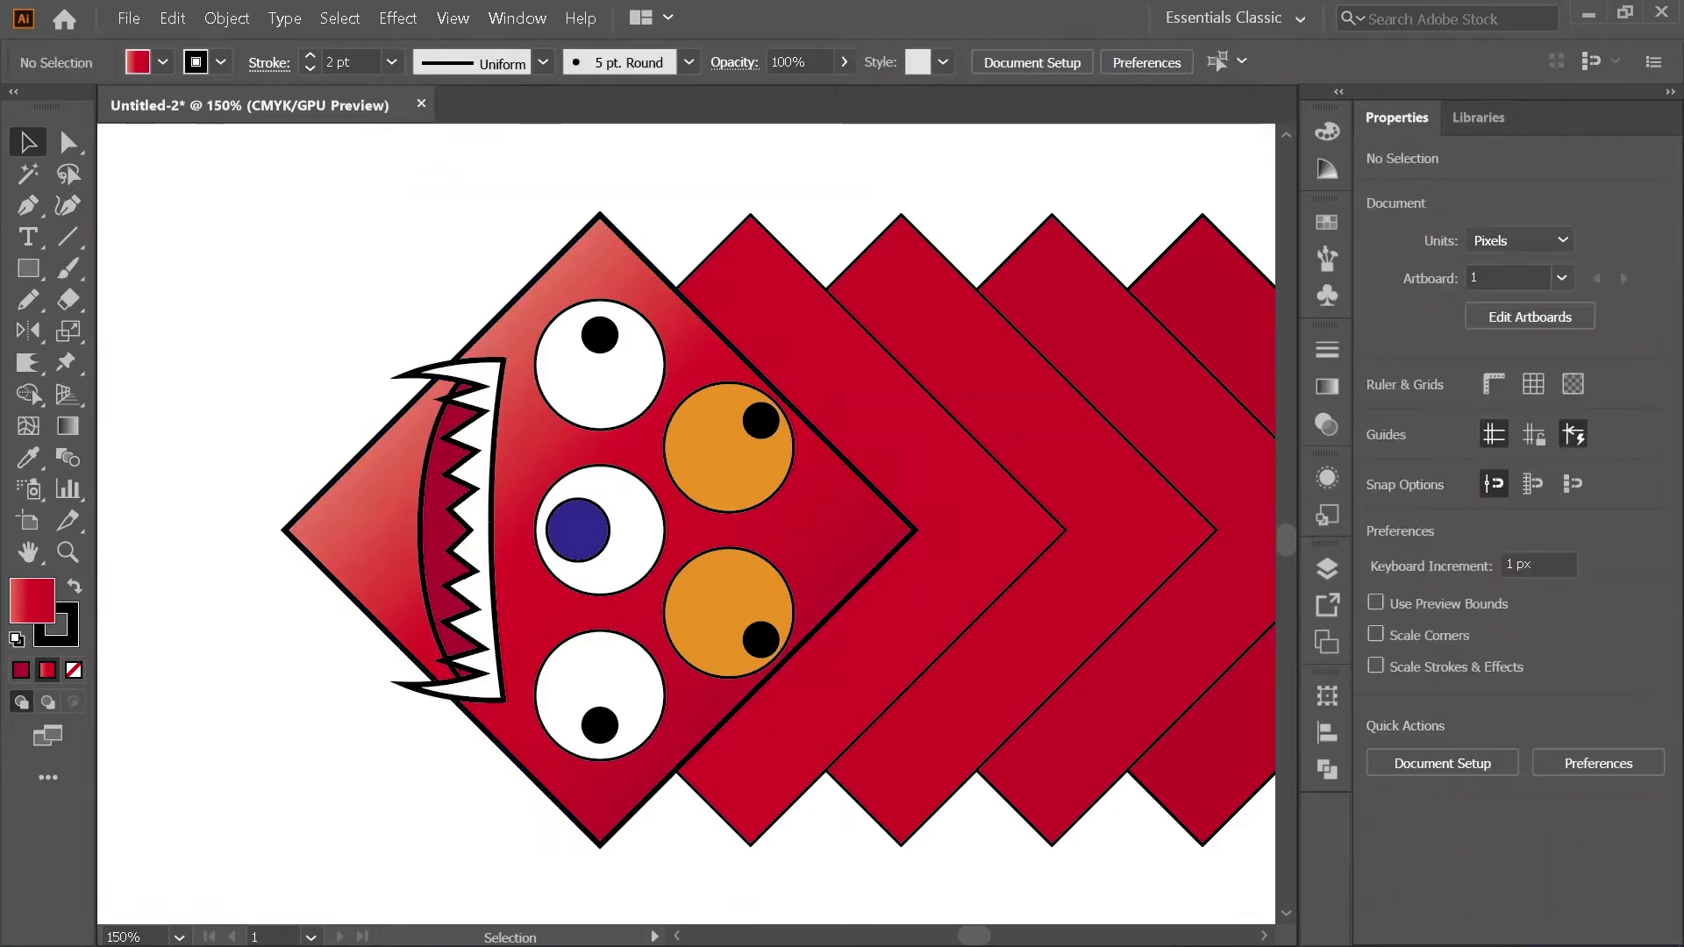
Step: Examine the whole creature up close and against the artboard, and check the document's layers
{"action": "scroll", "coordinate": [331, 226], "scroll_direction": "down", "scroll_amount": 2}
{"action": "scroll", "coordinate": [526, 288], "scroll_direction": "up", "scroll_amount": 2}
{"action": "scroll", "coordinate": [540, 268], "scroll_direction": "down", "scroll_amount": 2}
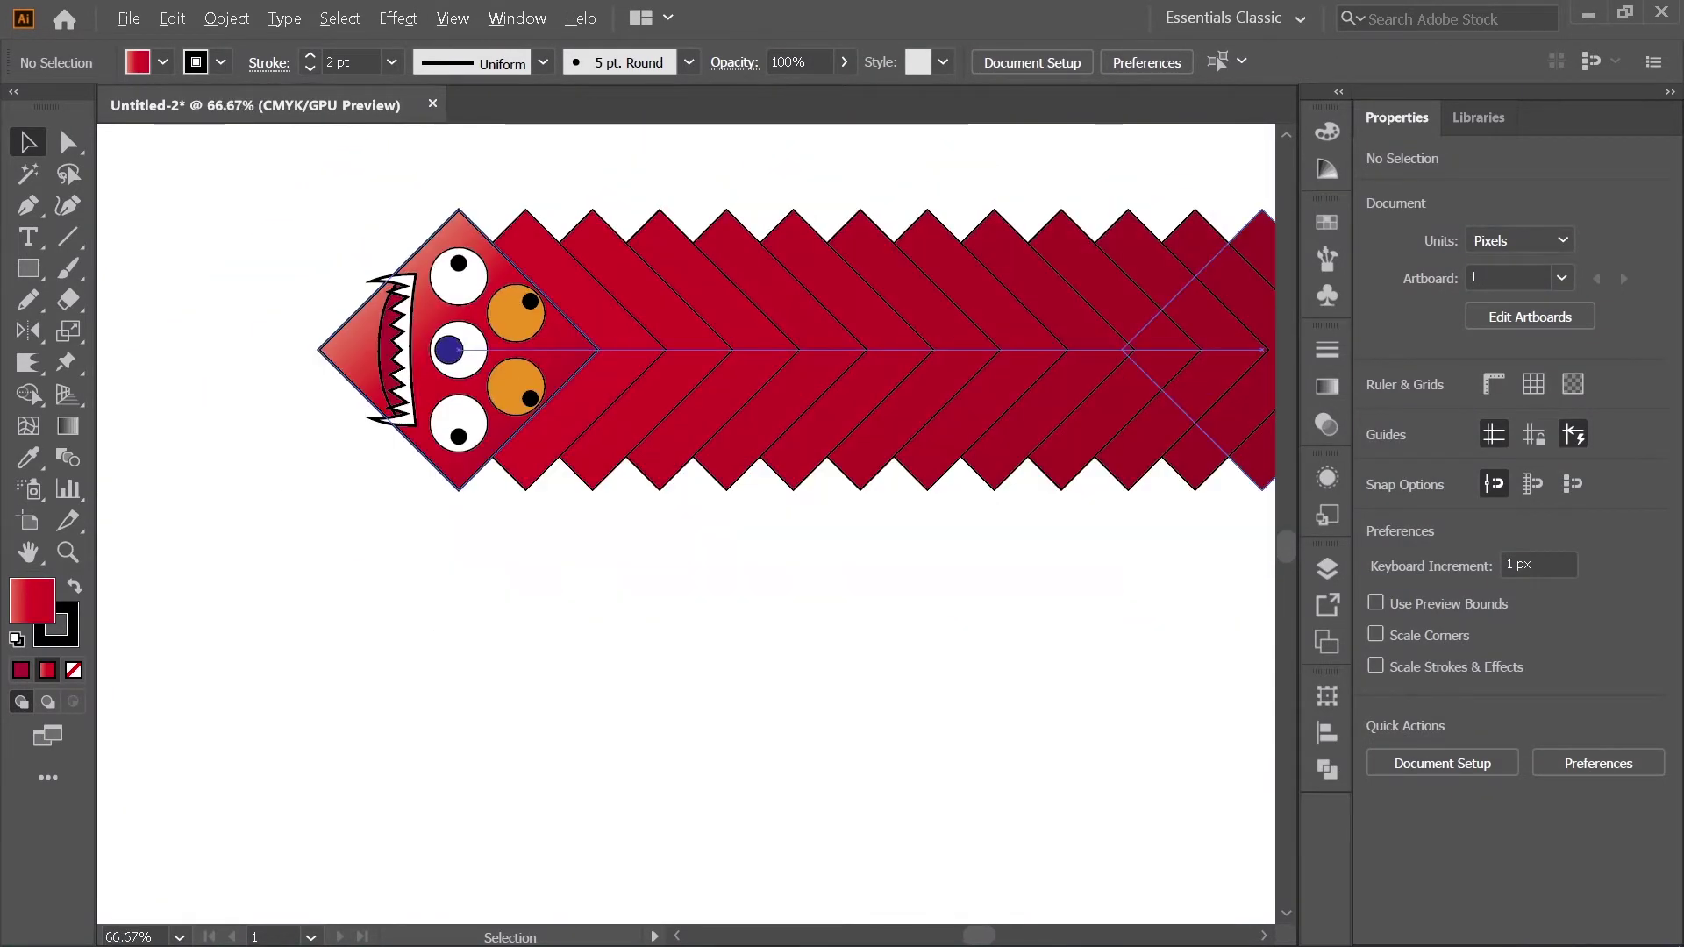
{"action": "scroll", "coordinate": [711, 371], "scroll_direction": "down", "scroll_amount": 2}
{"action": "scroll", "coordinate": [756, 385], "scroll_direction": "up", "scroll_amount": 2}
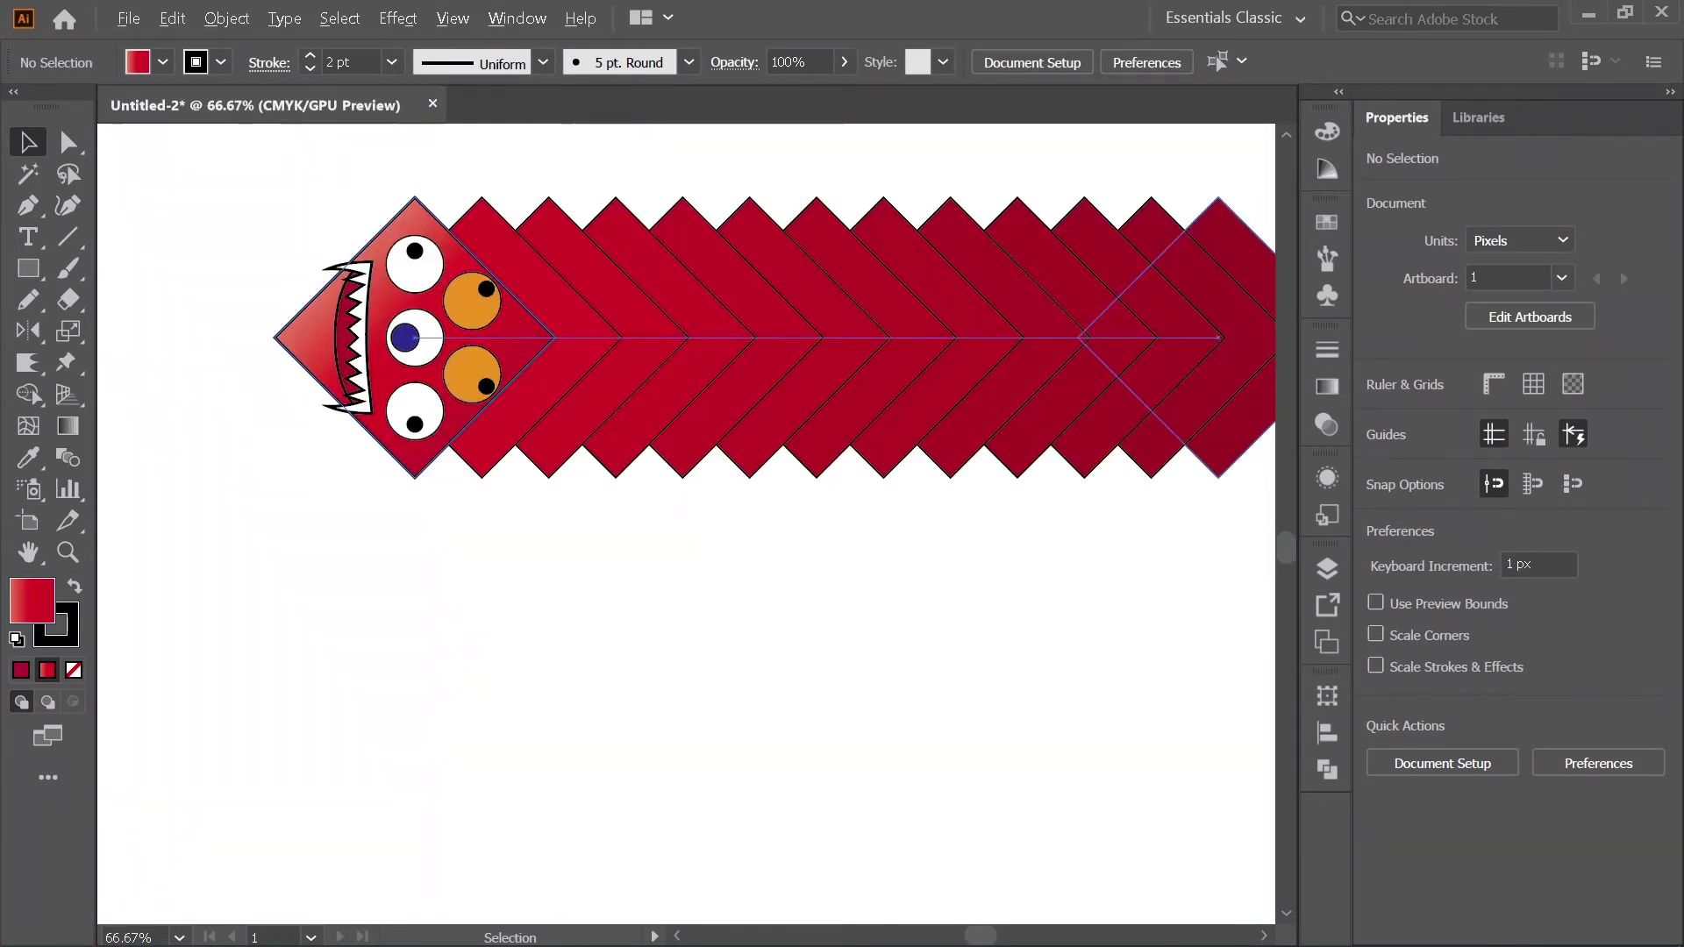
{"action": "scroll", "coordinate": [386, 377], "scroll_direction": "up", "scroll_amount": 1}
{"action": "scroll", "coordinate": [386, 377], "scroll_direction": "down", "scroll_amount": 2}
{"action": "scroll", "coordinate": [377, 385], "scroll_direction": "down", "scroll_amount": 2}
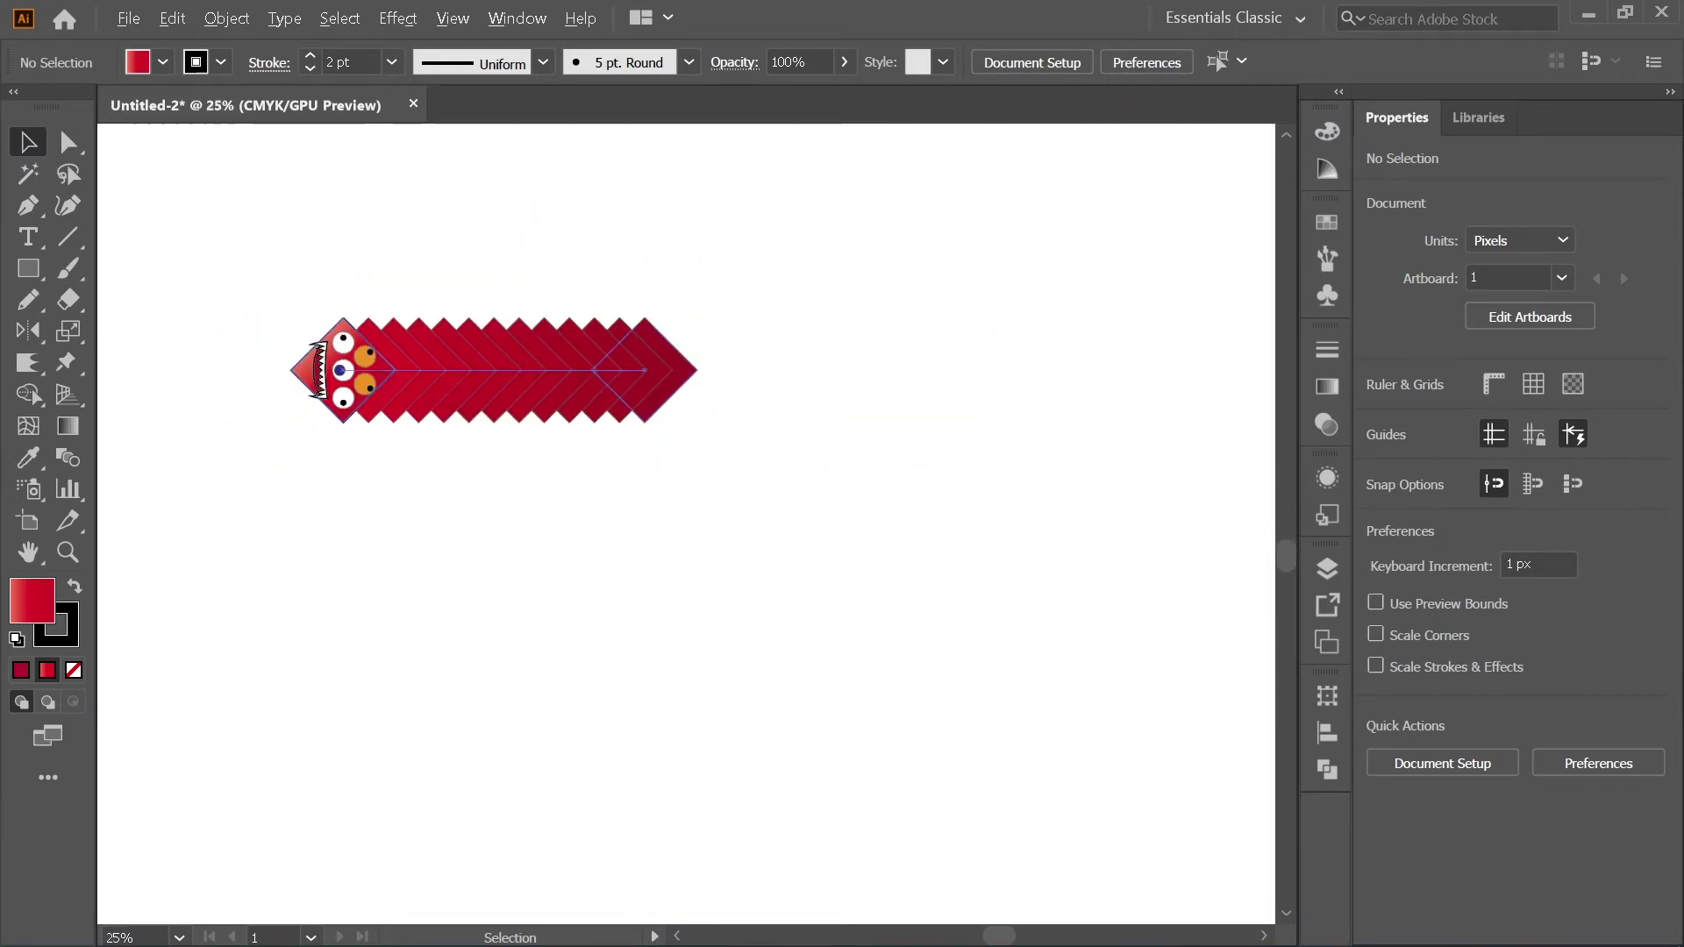
{"action": "scroll", "coordinate": [637, 411], "scroll_direction": "down", "scroll_amount": 1}
{"action": "scroll", "coordinate": [527, 395], "scroll_direction": "up", "scroll_amount": 1}
{"action": "scroll", "coordinate": [627, 386], "scroll_direction": "down", "scroll_amount": 2}
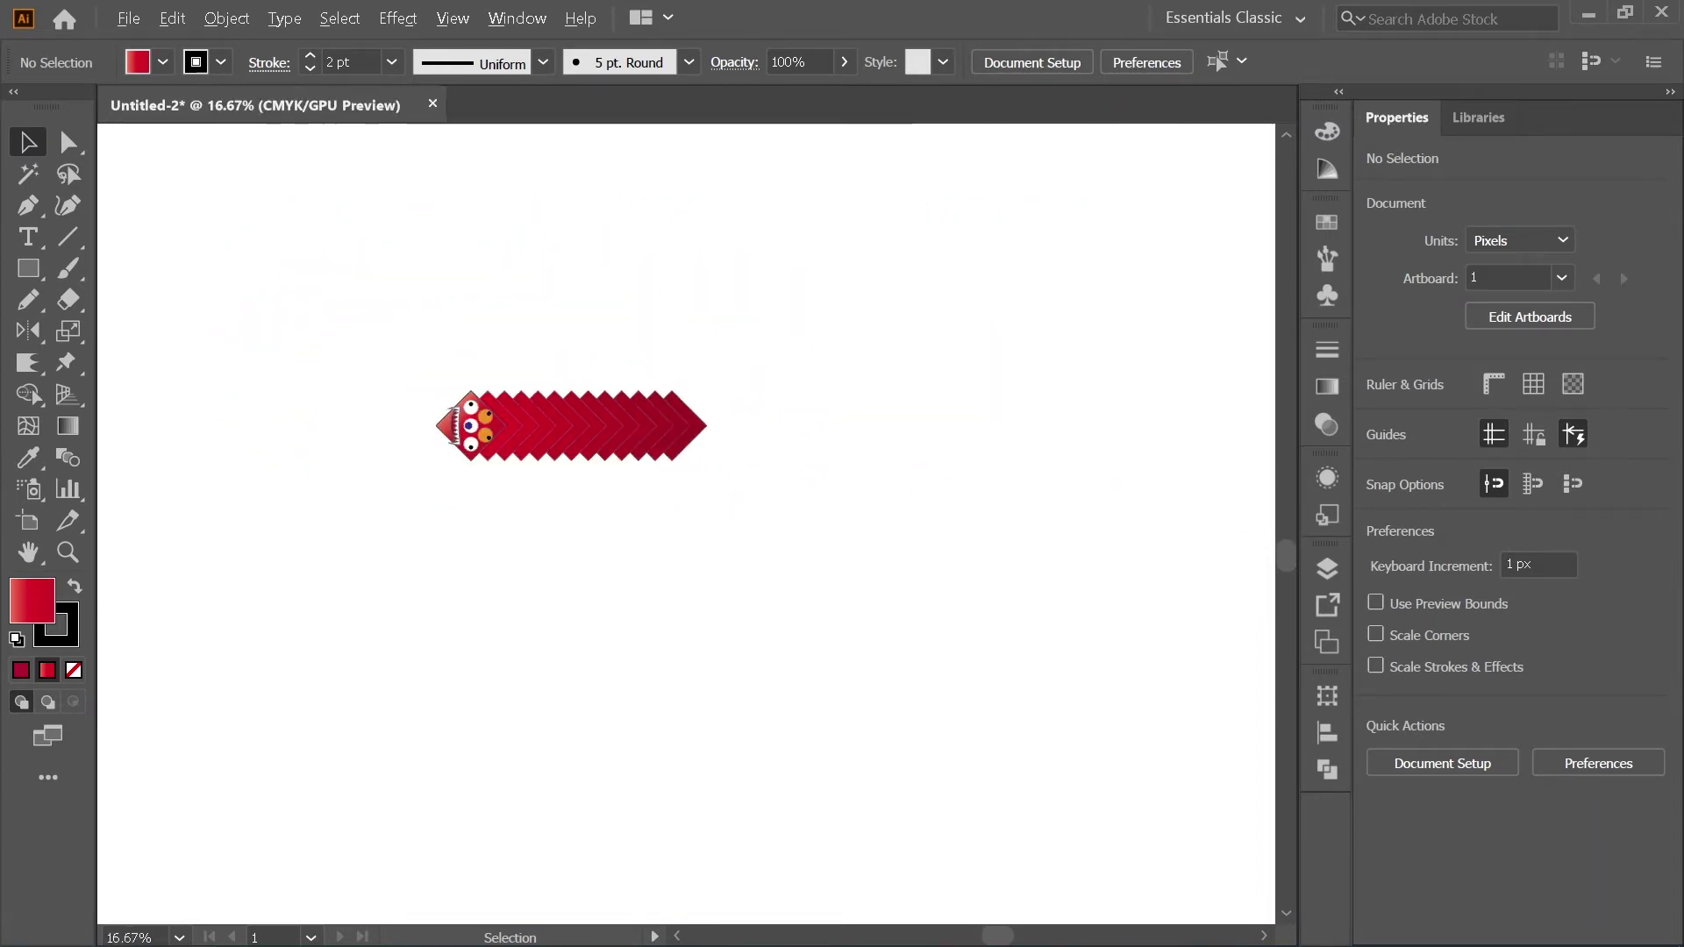
{"action": "scroll", "coordinate": [502, 412], "scroll_direction": "up", "scroll_amount": 1}
{"action": "scroll", "coordinate": [614, 456], "scroll_direction": "down", "scroll_amount": 1}
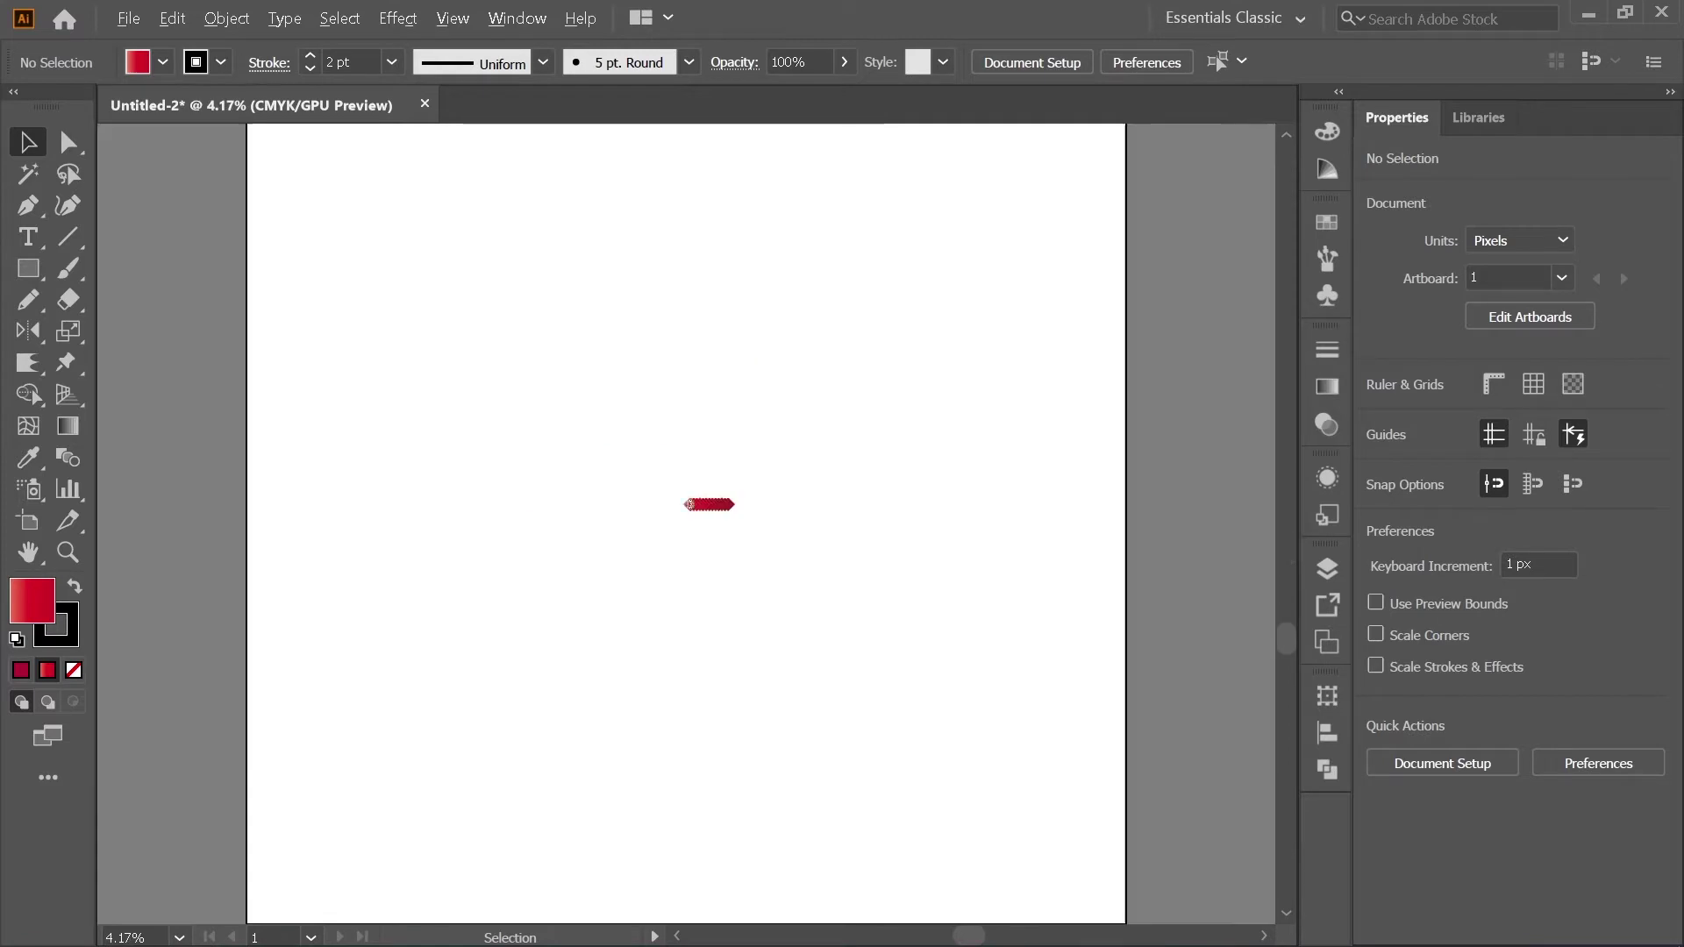
{"action": "scroll", "coordinate": [685, 527], "scroll_direction": "up", "scroll_amount": 1}
{"action": "scroll", "coordinate": [709, 705], "scroll_direction": "up", "scroll_amount": 2}
{"action": "scroll", "coordinate": [686, 524], "scroll_direction": "up", "scroll_amount": 3}
{"action": "scroll", "coordinate": [686, 525], "scroll_direction": "down", "scroll_amount": 3}
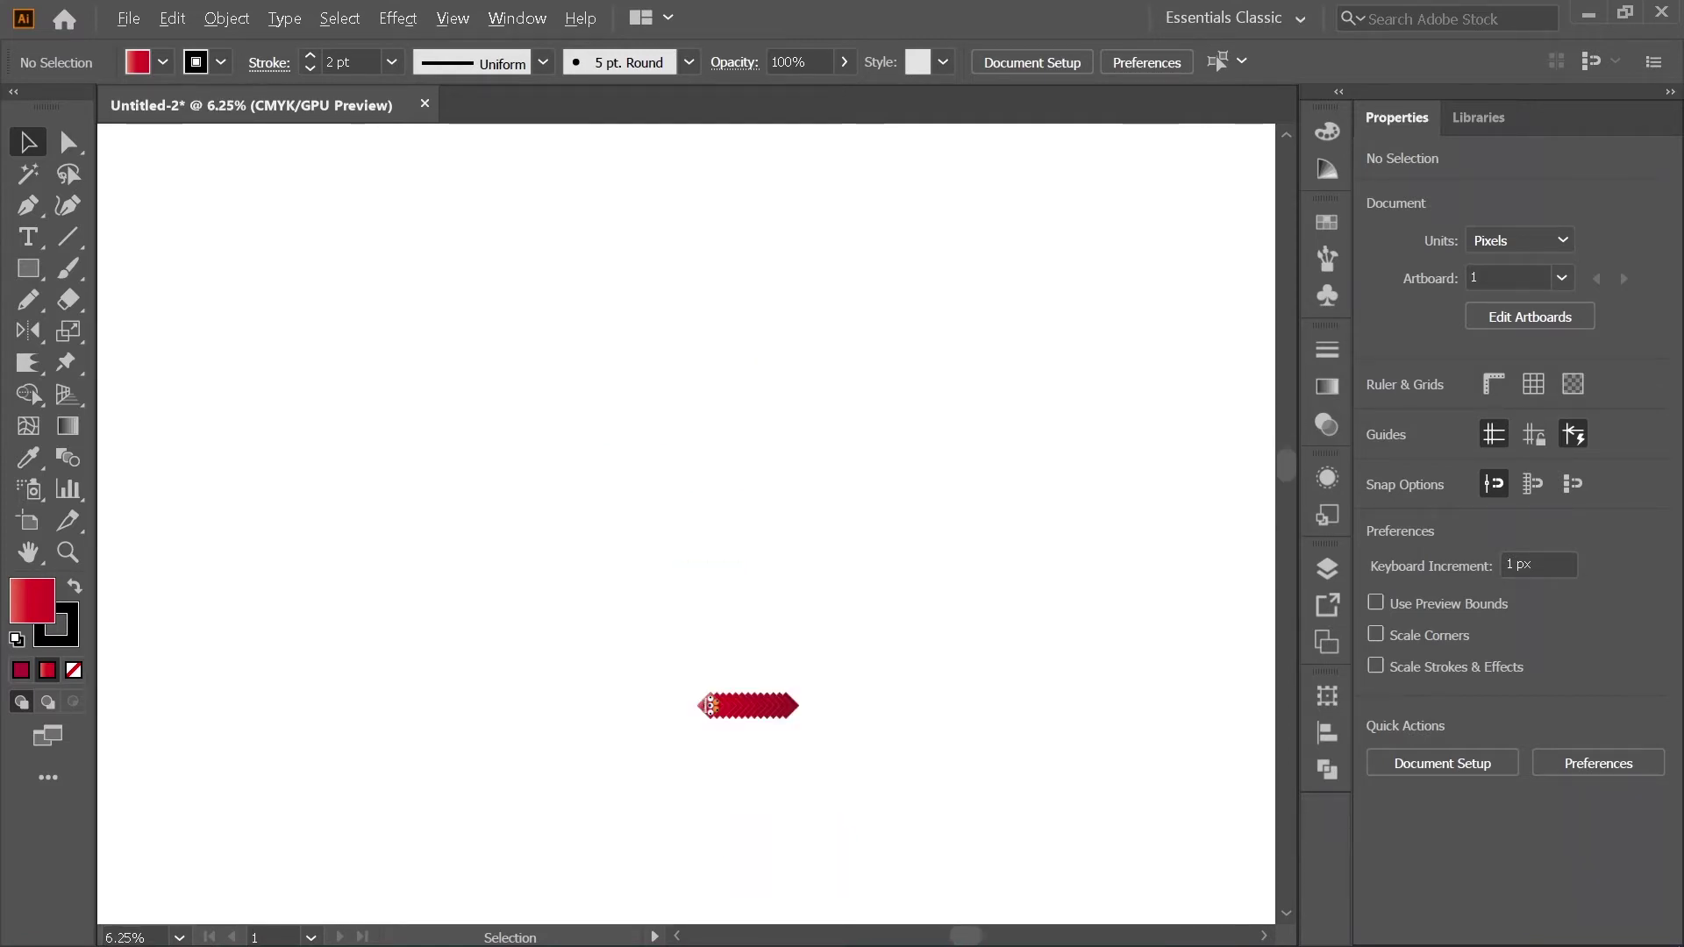
{"action": "scroll", "coordinate": [686, 524], "scroll_direction": "down", "scroll_amount": 1}
{"action": "scroll", "coordinate": [688, 506], "scroll_direction": "up", "scroll_amount": 5}
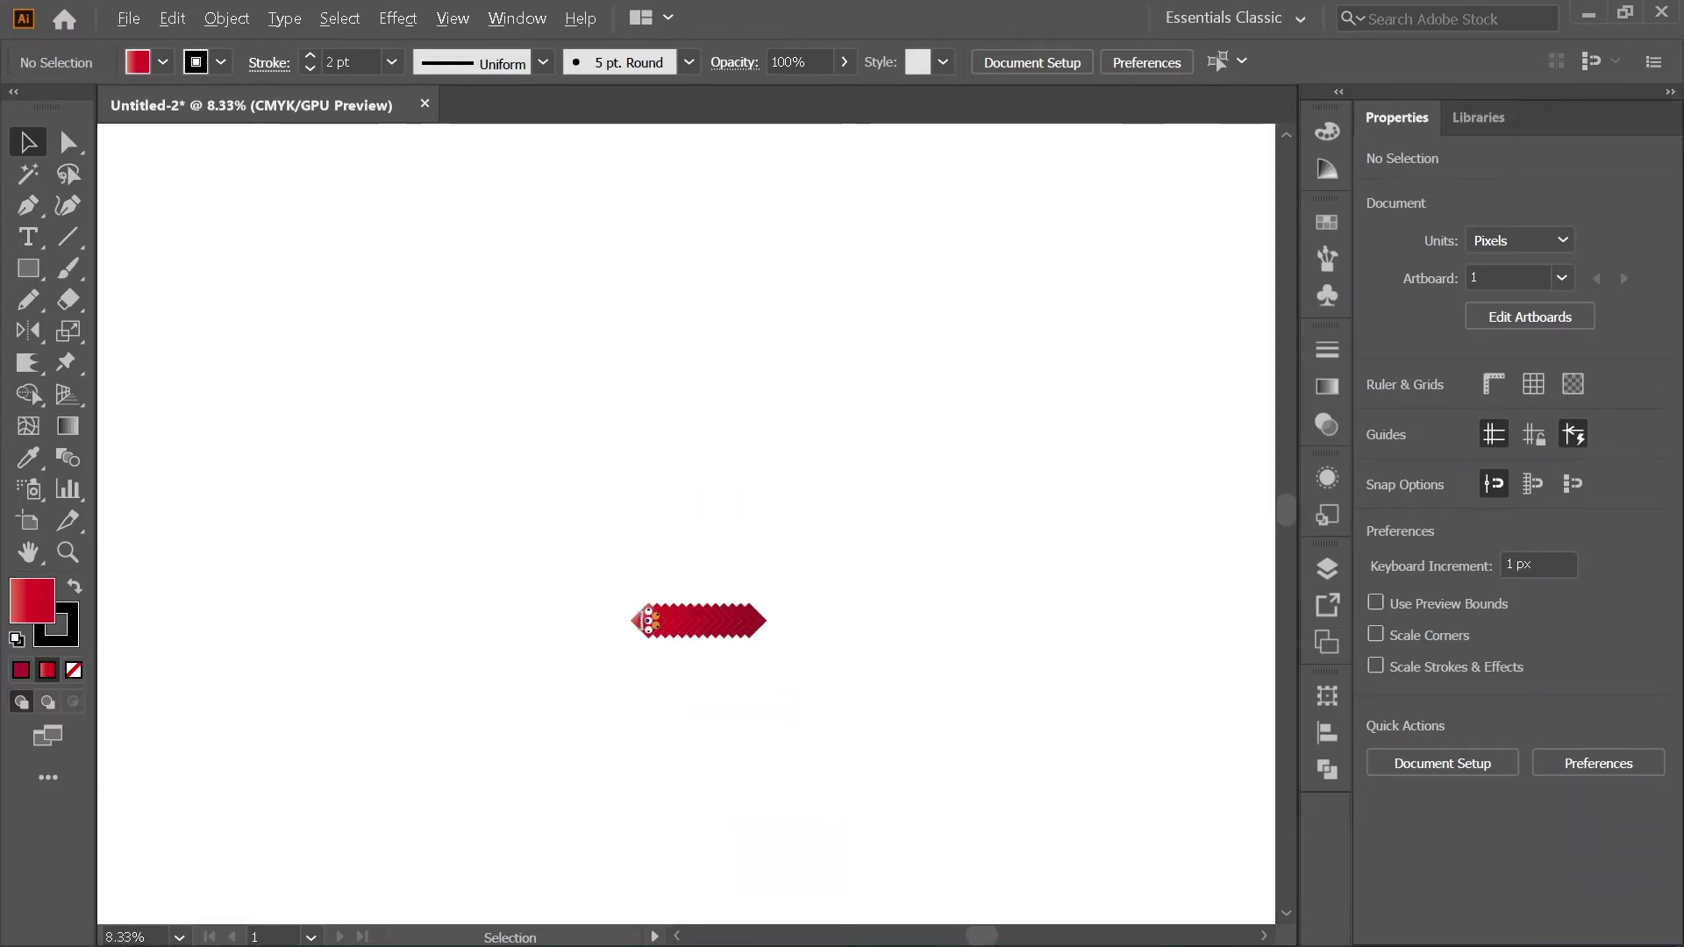
{"action": "scroll", "coordinate": [602, 842], "scroll_direction": "up", "scroll_amount": 3}
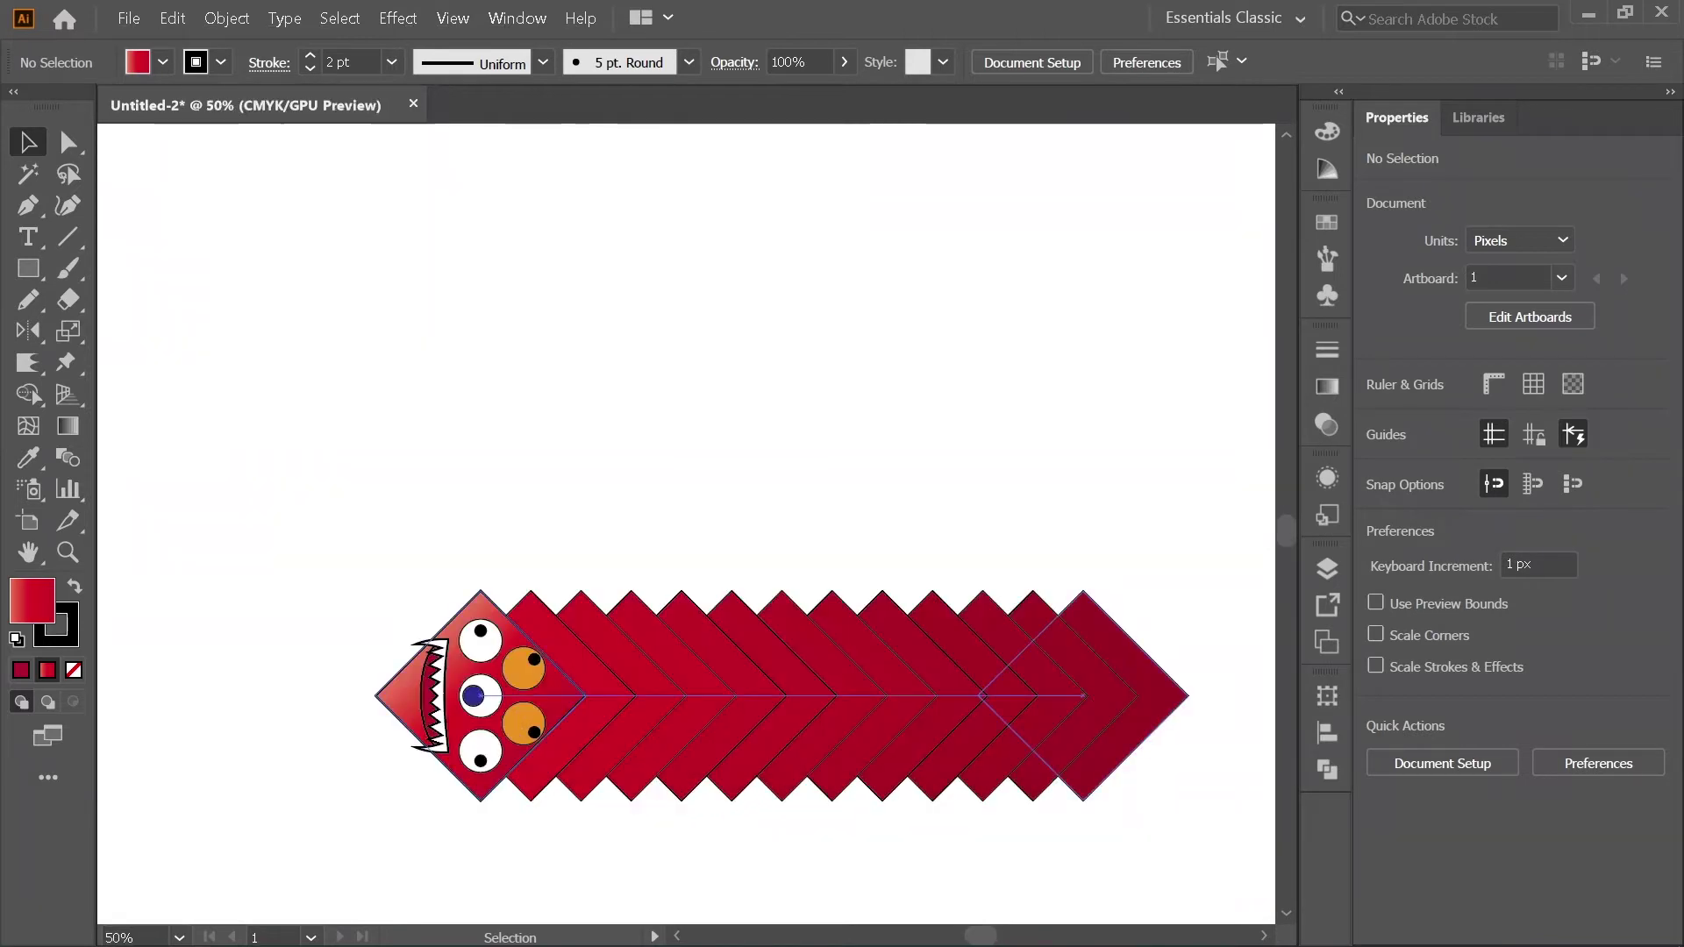
{"action": "left_click", "coordinate": [1327, 567]}
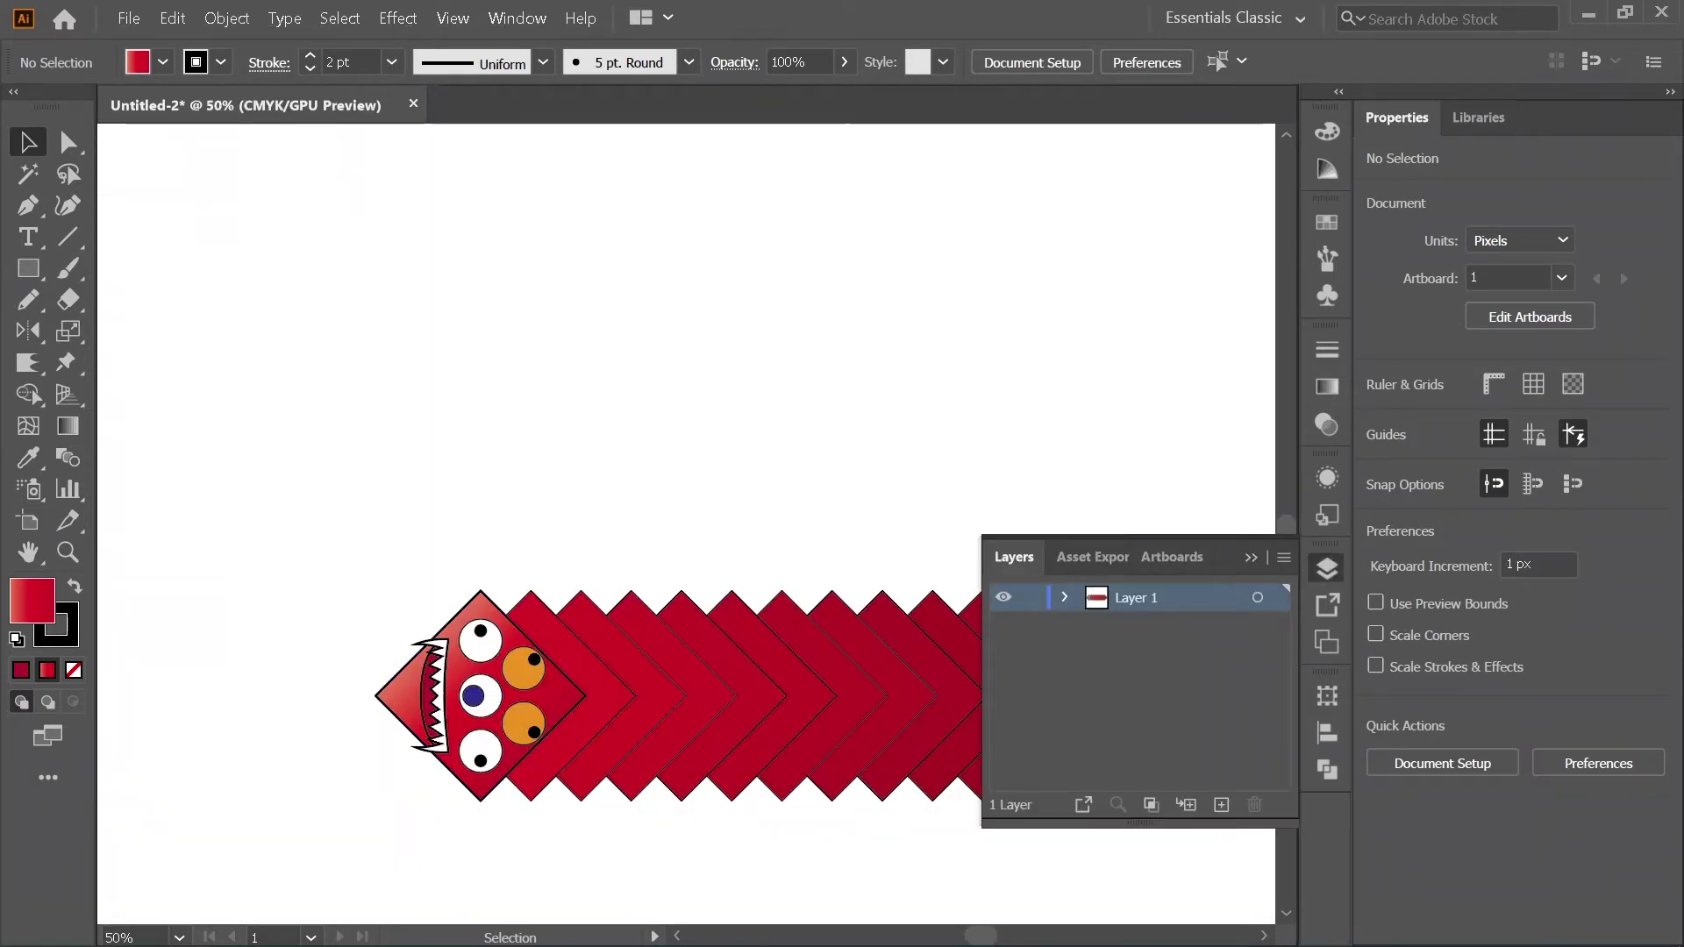
{"action": "left_click", "coordinate": [1327, 568]}
{"action": "scroll", "coordinate": [522, 517], "scroll_direction": "down", "scroll_amount": 1}
{"action": "scroll", "coordinate": [794, 587], "scroll_direction": "up", "scroll_amount": 1}
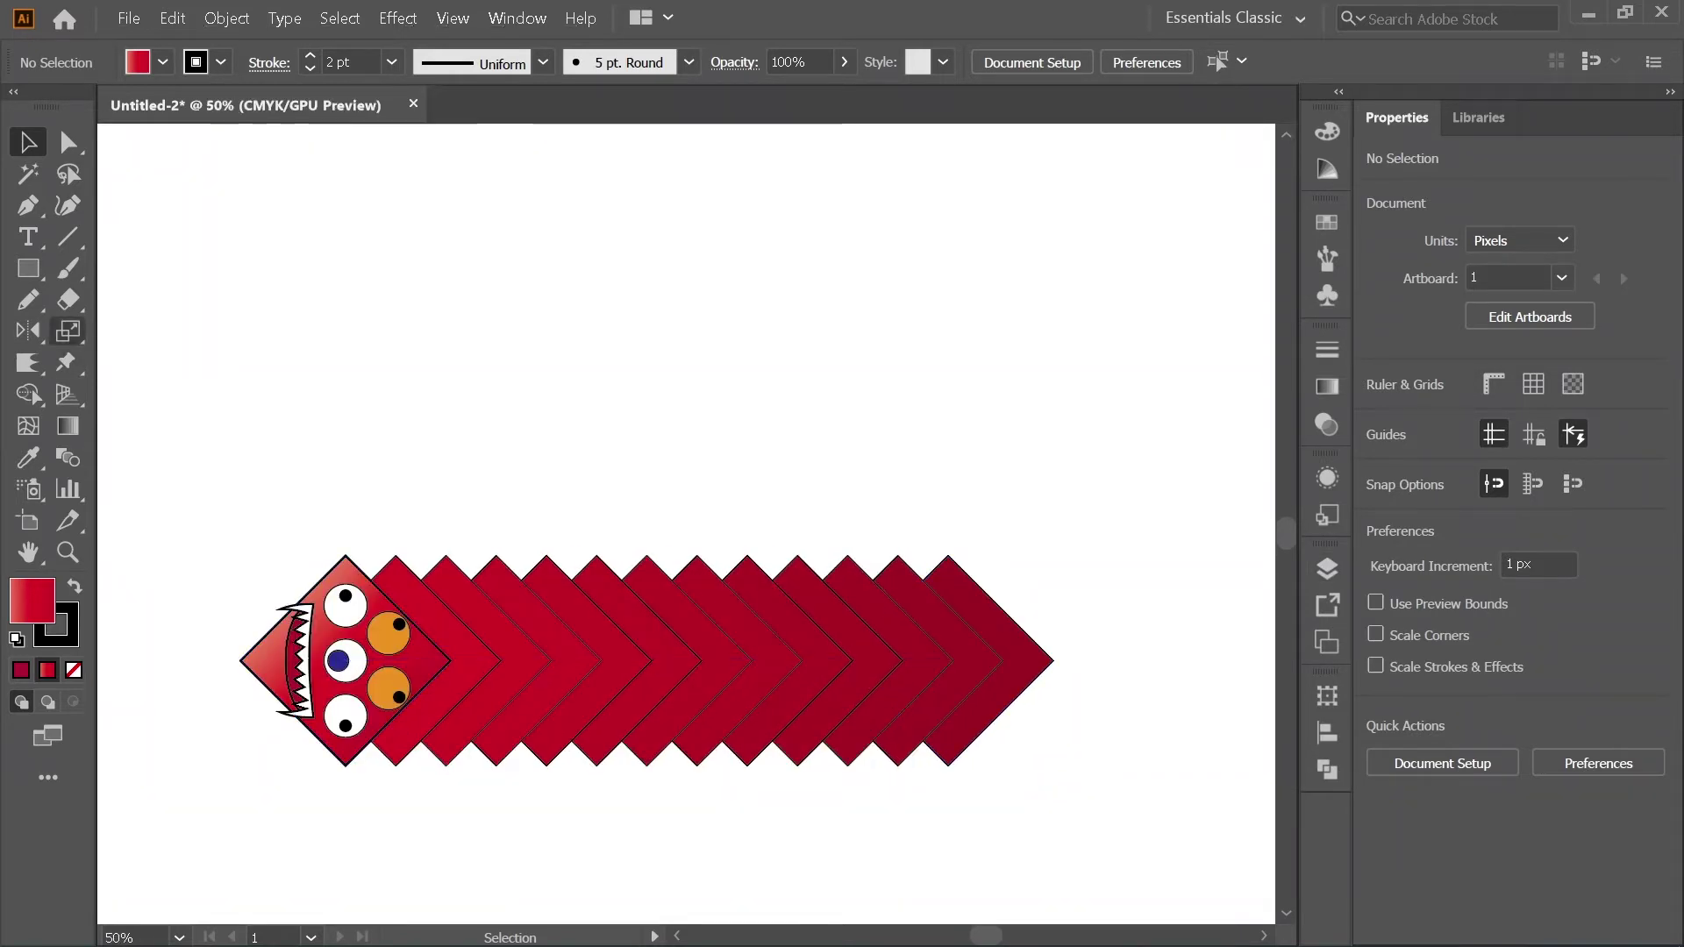
Step: Switch to the Pencil tool for freehand drawing in the empty area above the creature
{"action": "key", "text": "p"}
{"action": "key", "text": "shift+w"}
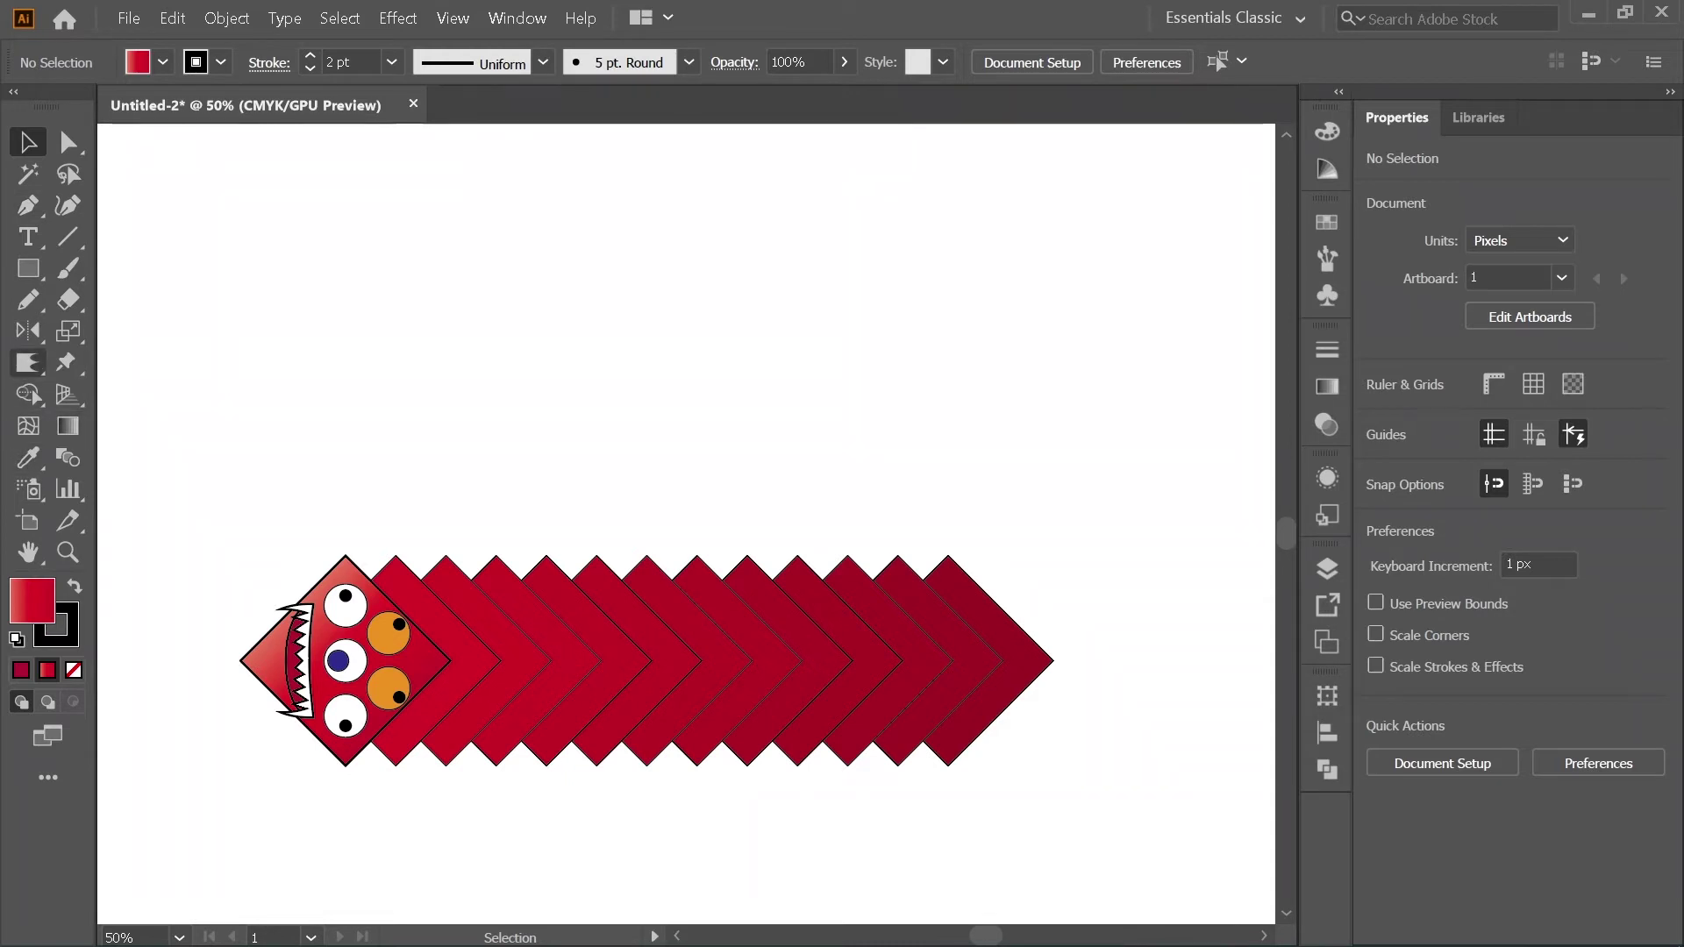
{"action": "key", "text": "n"}
{"action": "key", "text": "ctrl+minus"}
{"action": "key", "text": "ctrl+minus"}
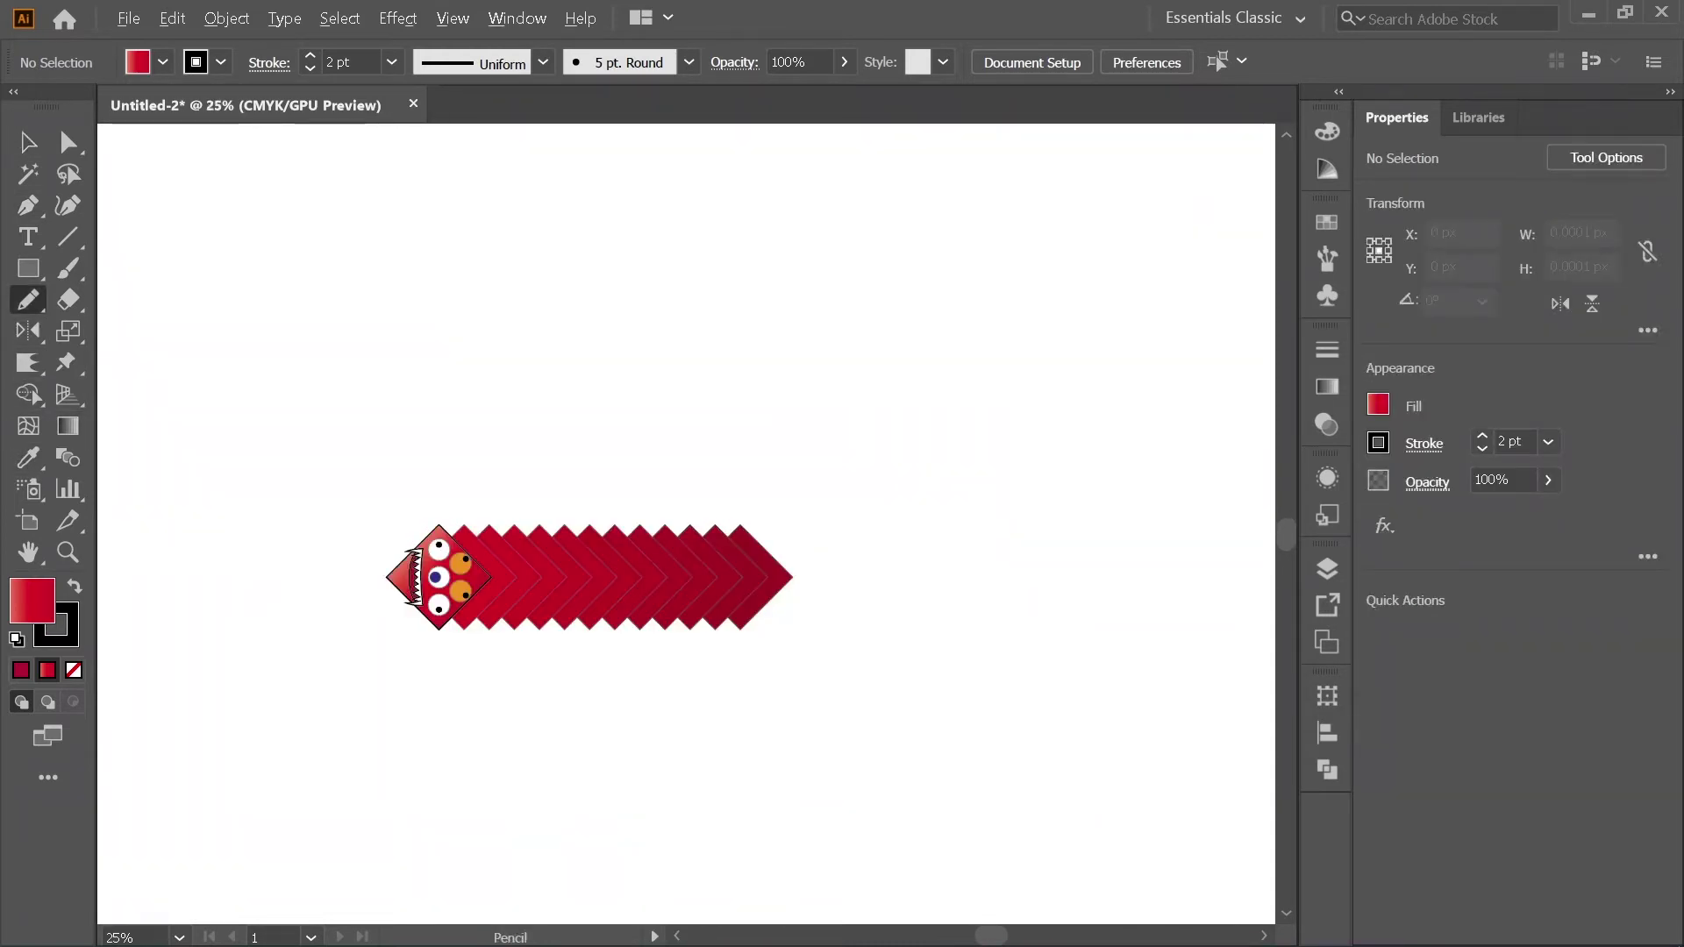
{"action": "key", "text": "ctrl+minus"}
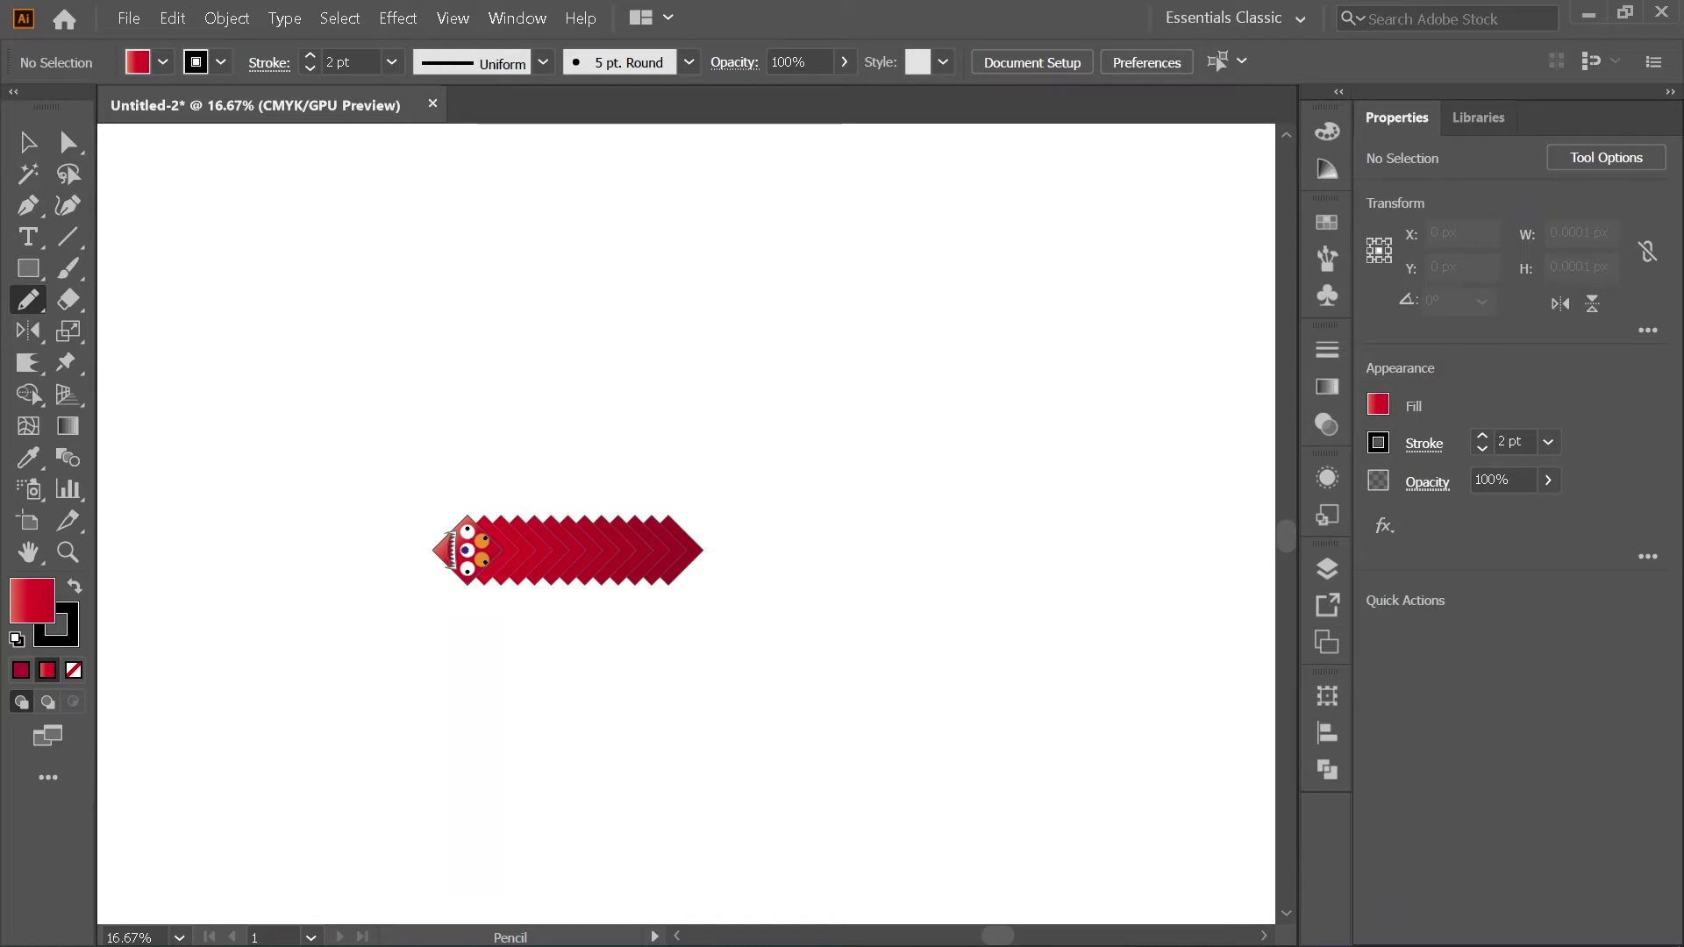
{"action": "left_click_drag", "start_coordinate": [436, 291], "coordinate": [695, 276]}
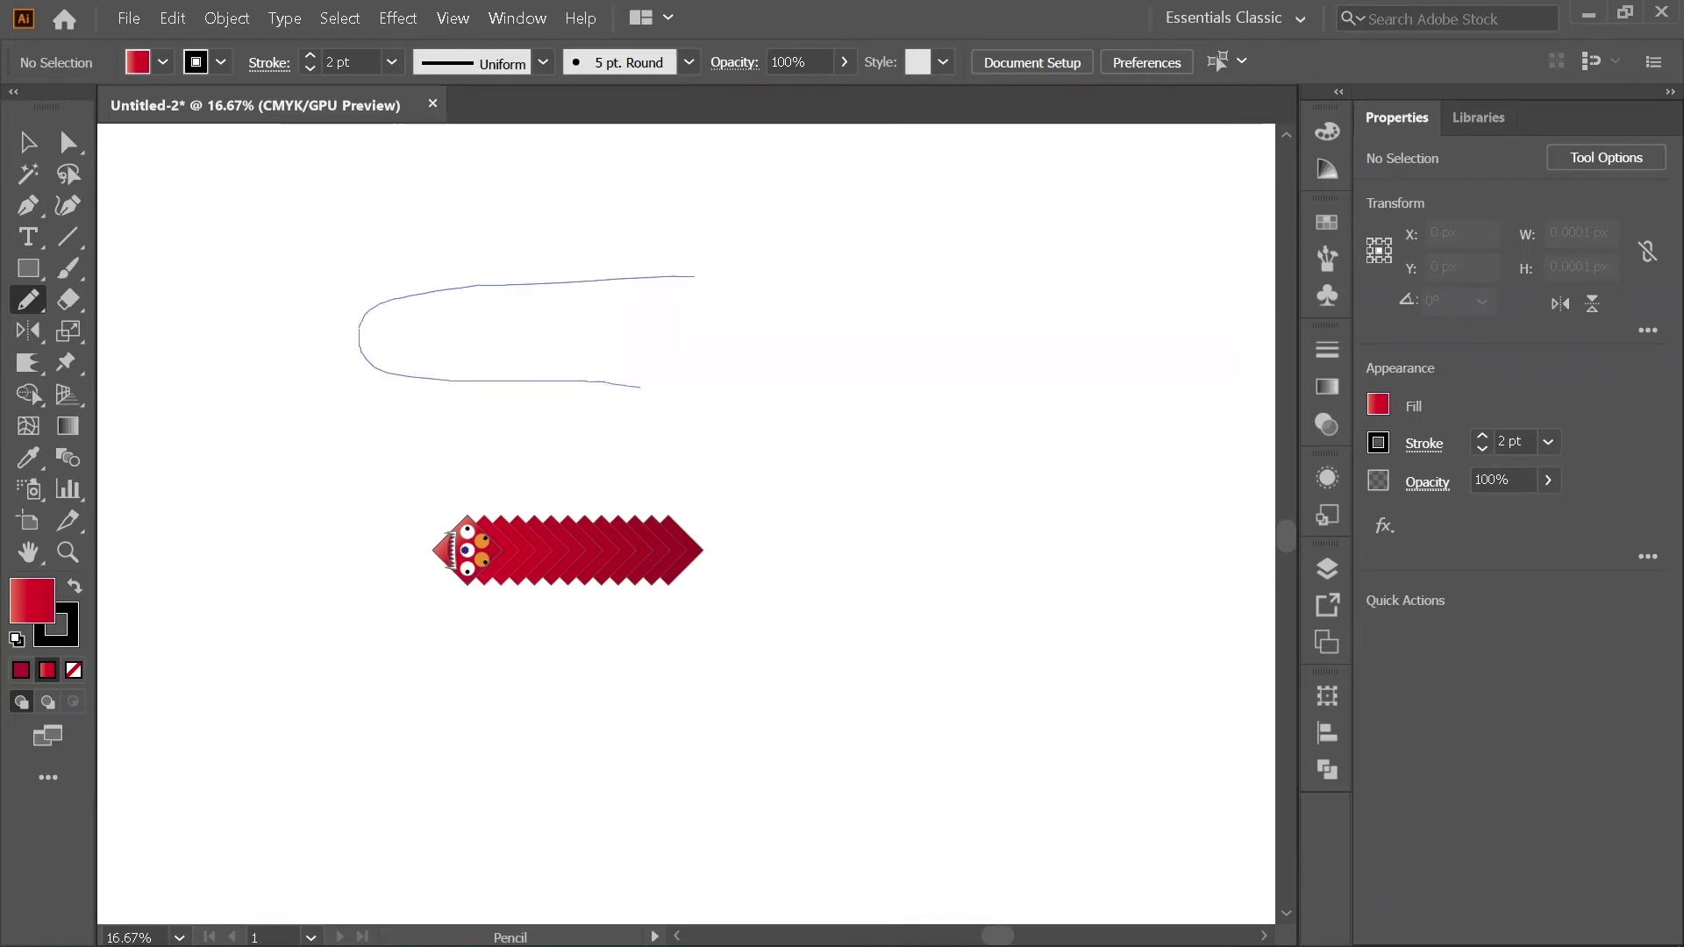
{"action": "left_click_drag", "start_coordinate": [708, 521], "coordinate": [706, 523]}
{"action": "key", "text": "ctrl+z"}
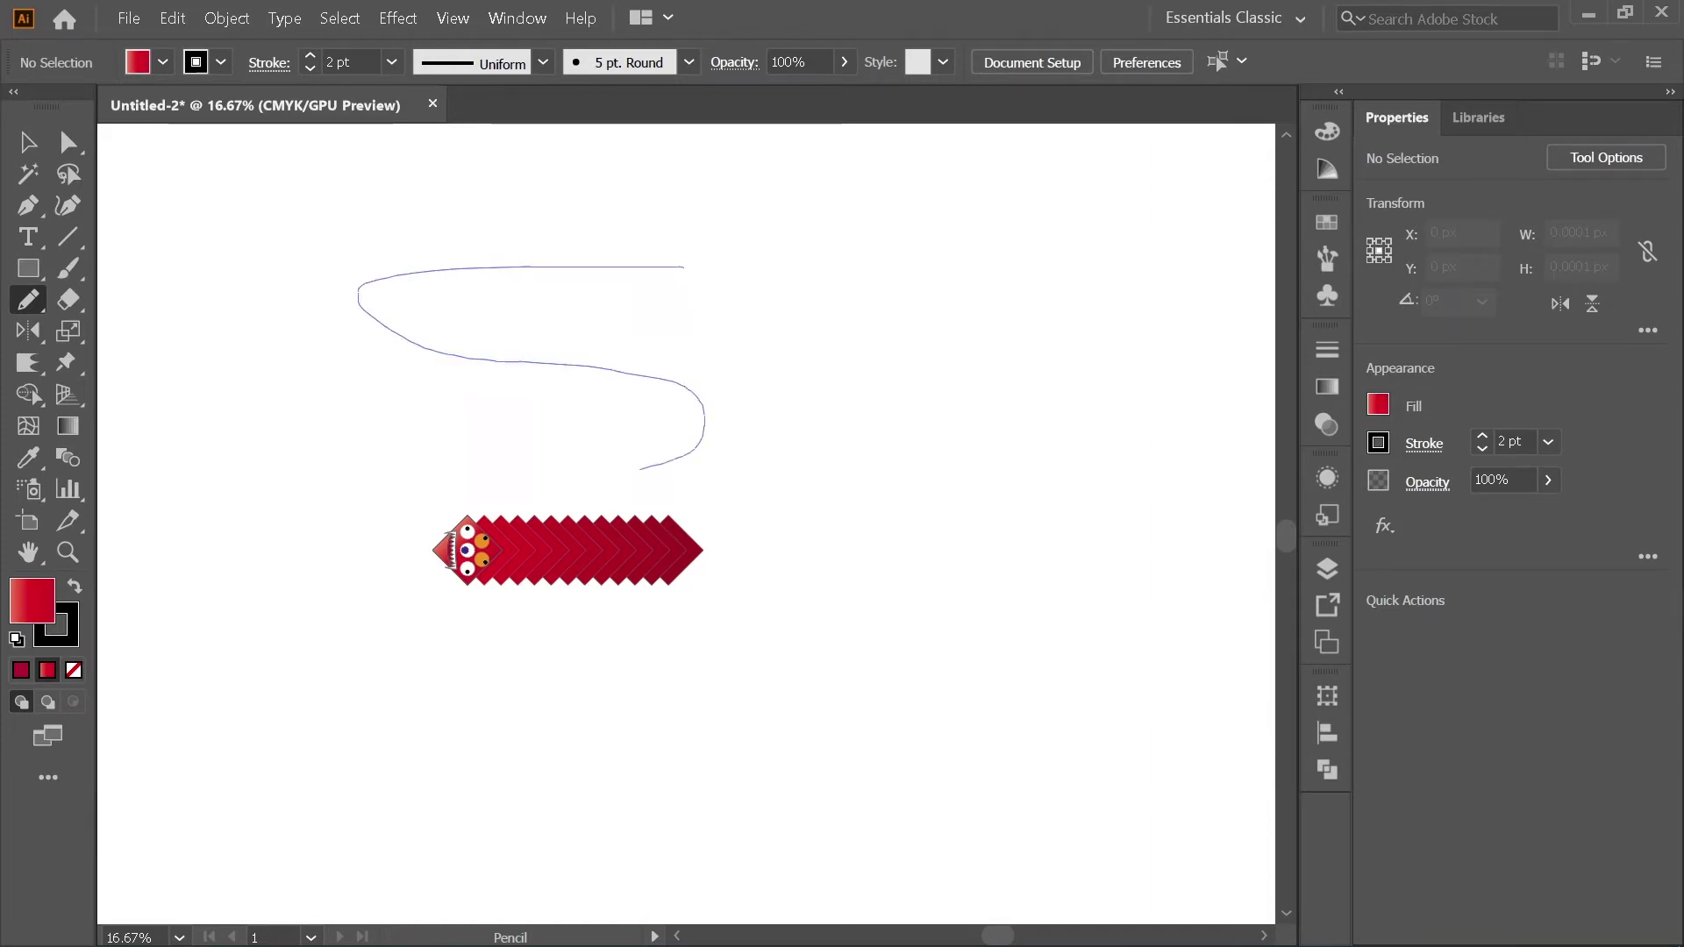
{"action": "left_click_drag", "start_coordinate": [640, 469], "coordinate": [403, 471]}
{"action": "key", "text": "ctrl+z"}
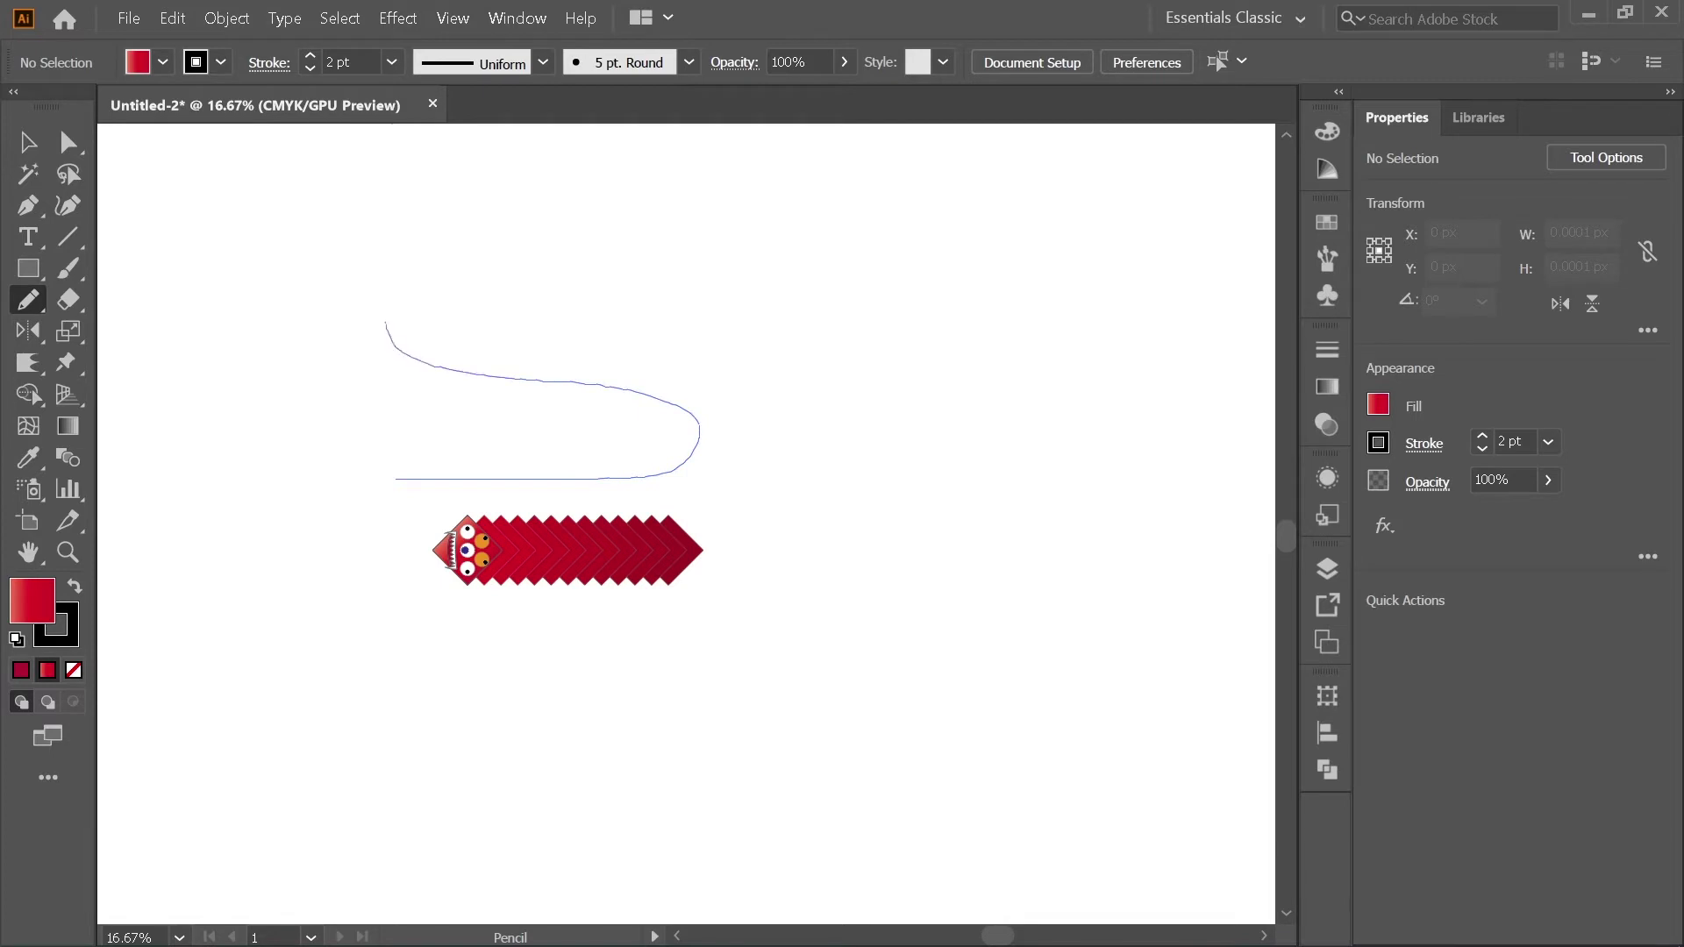
Step: Draw a freehand S-shaped open path above the creature, about 1100 px wide and 787 px high, and return to the Selection tool
{"action": "left_click_drag", "start_coordinate": [395, 479], "coordinate": [395, 479]}
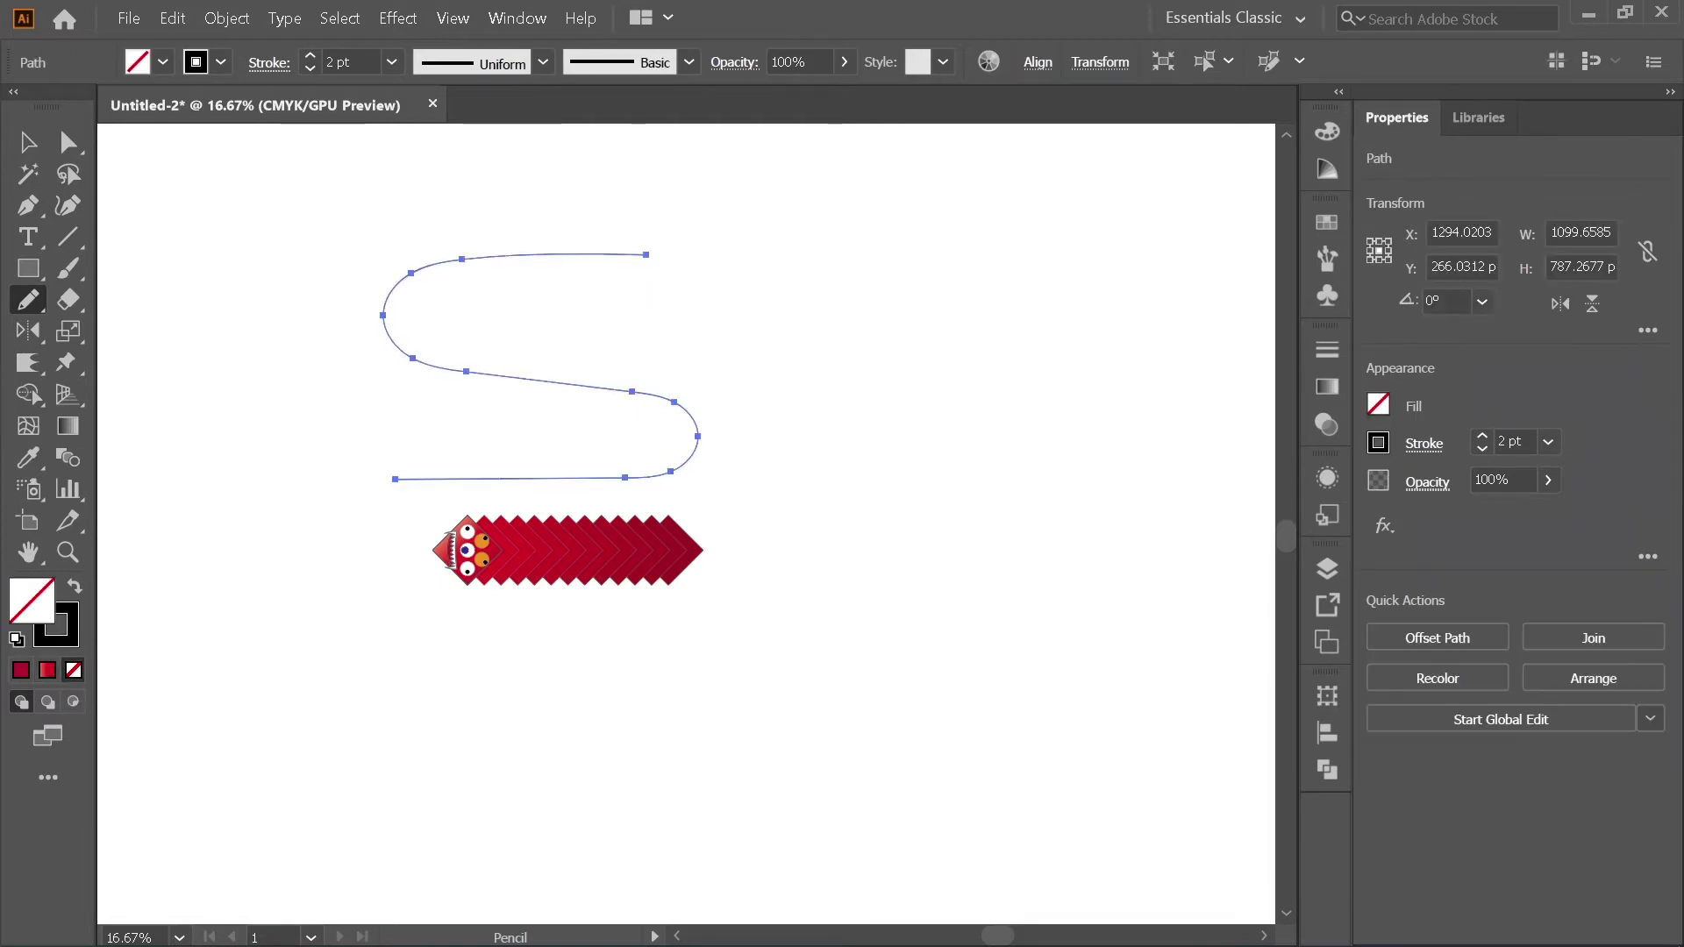
{"action": "key", "text": "v"}
{"action": "key", "text": "ctrl+equal"}
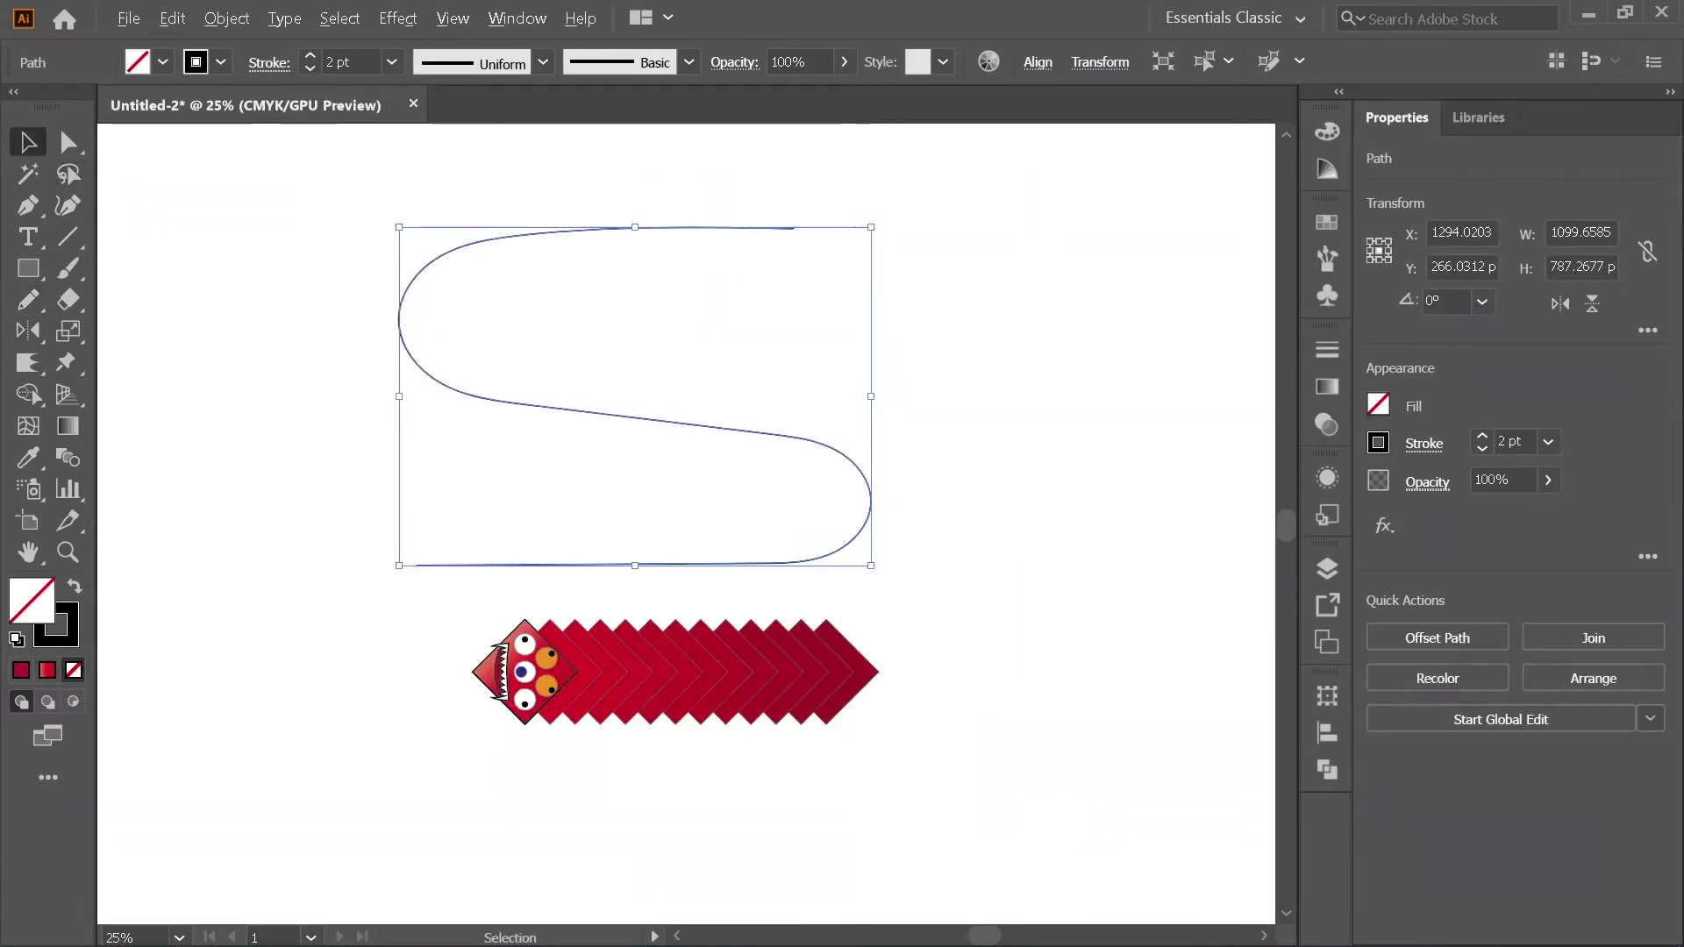
{"action": "key", "text": "ctrl+equal"}
{"action": "key", "text": "ctrl+equal"}
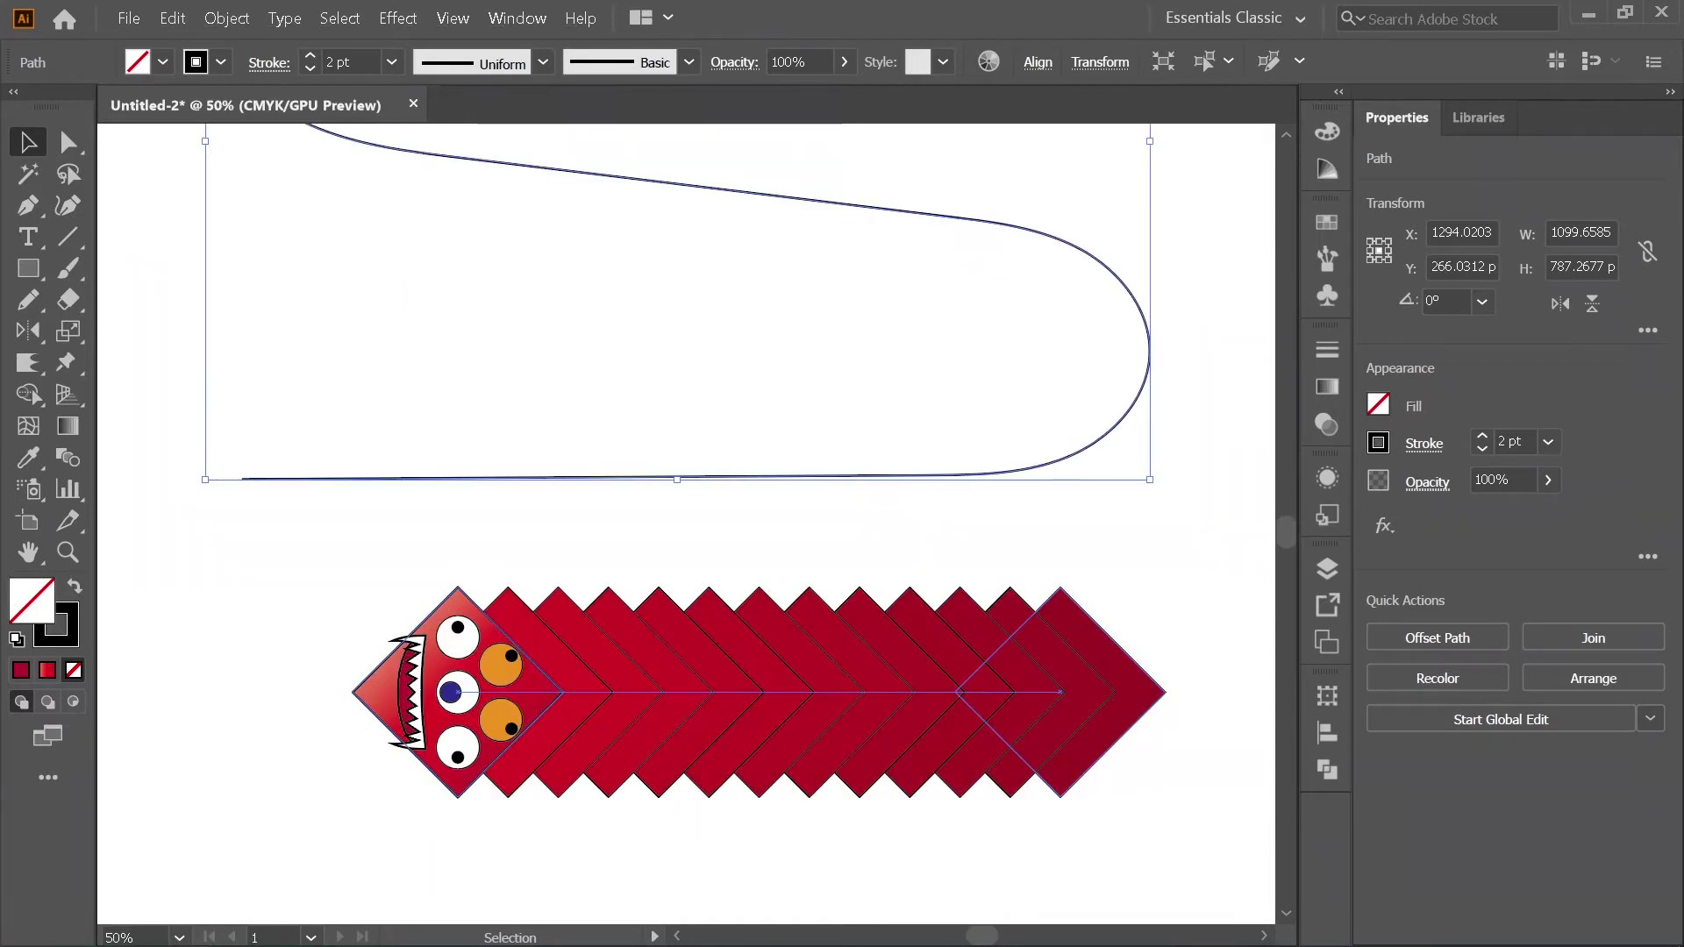
Step: Select all the artwork and replace the diamond blend's spine with the S-shaped path
{"action": "key", "text": "ctrl+a"}
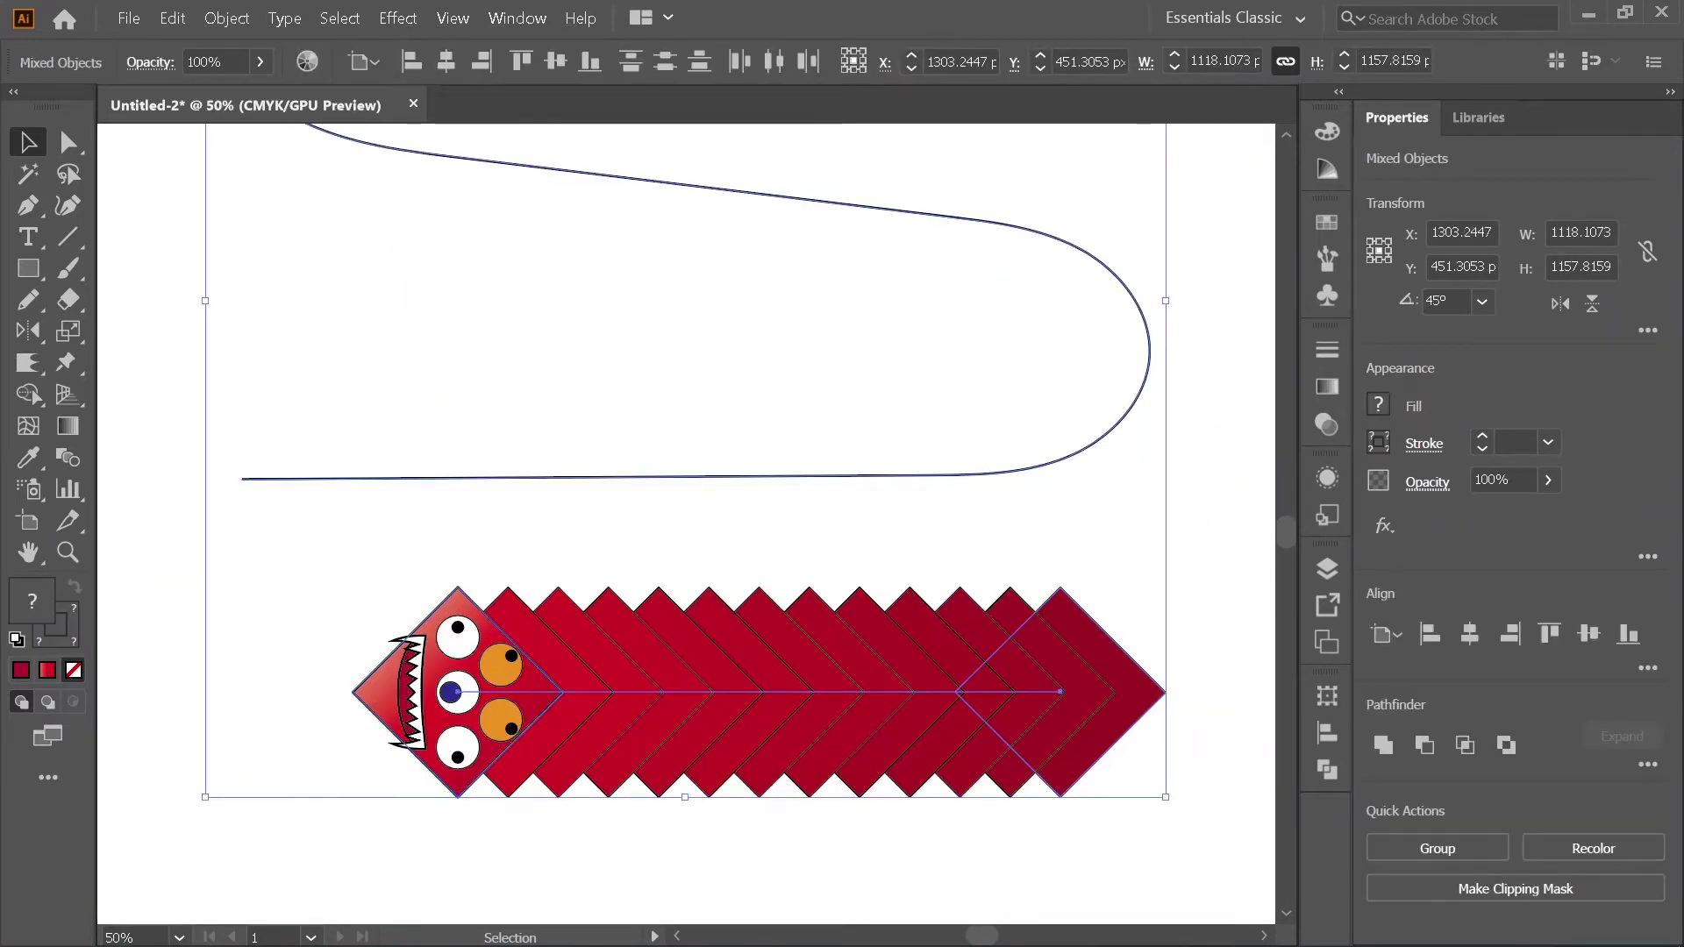
{"action": "key", "text": "ctrl+minus"}
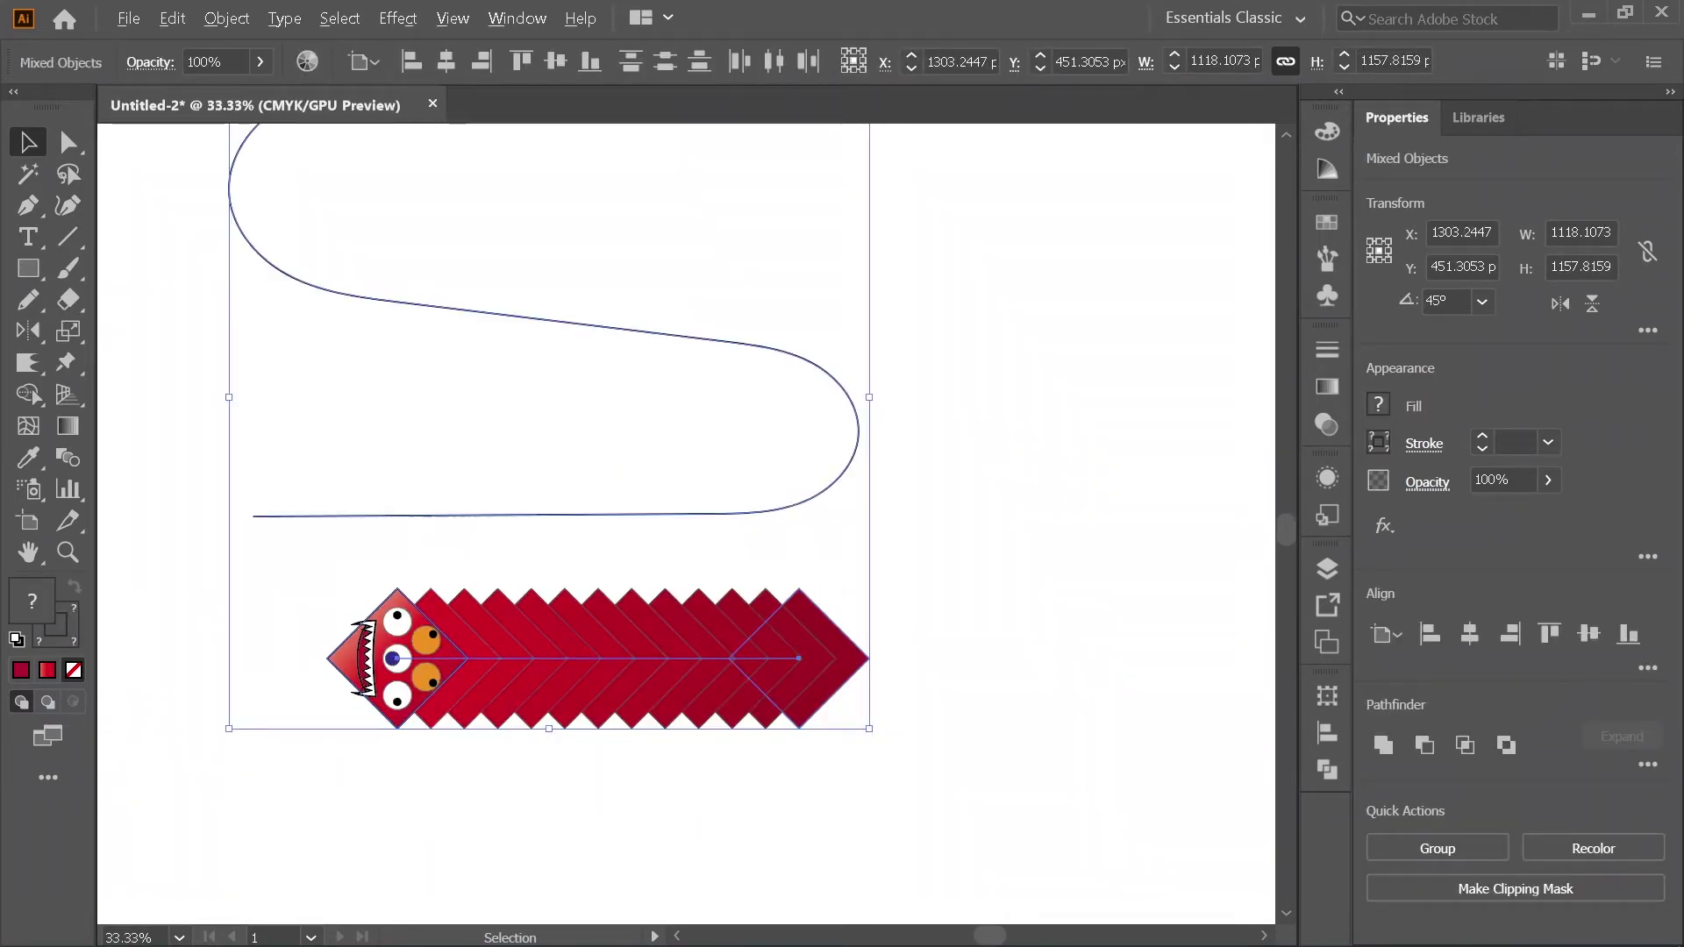
{"action": "key", "text": "ctrl+minus"}
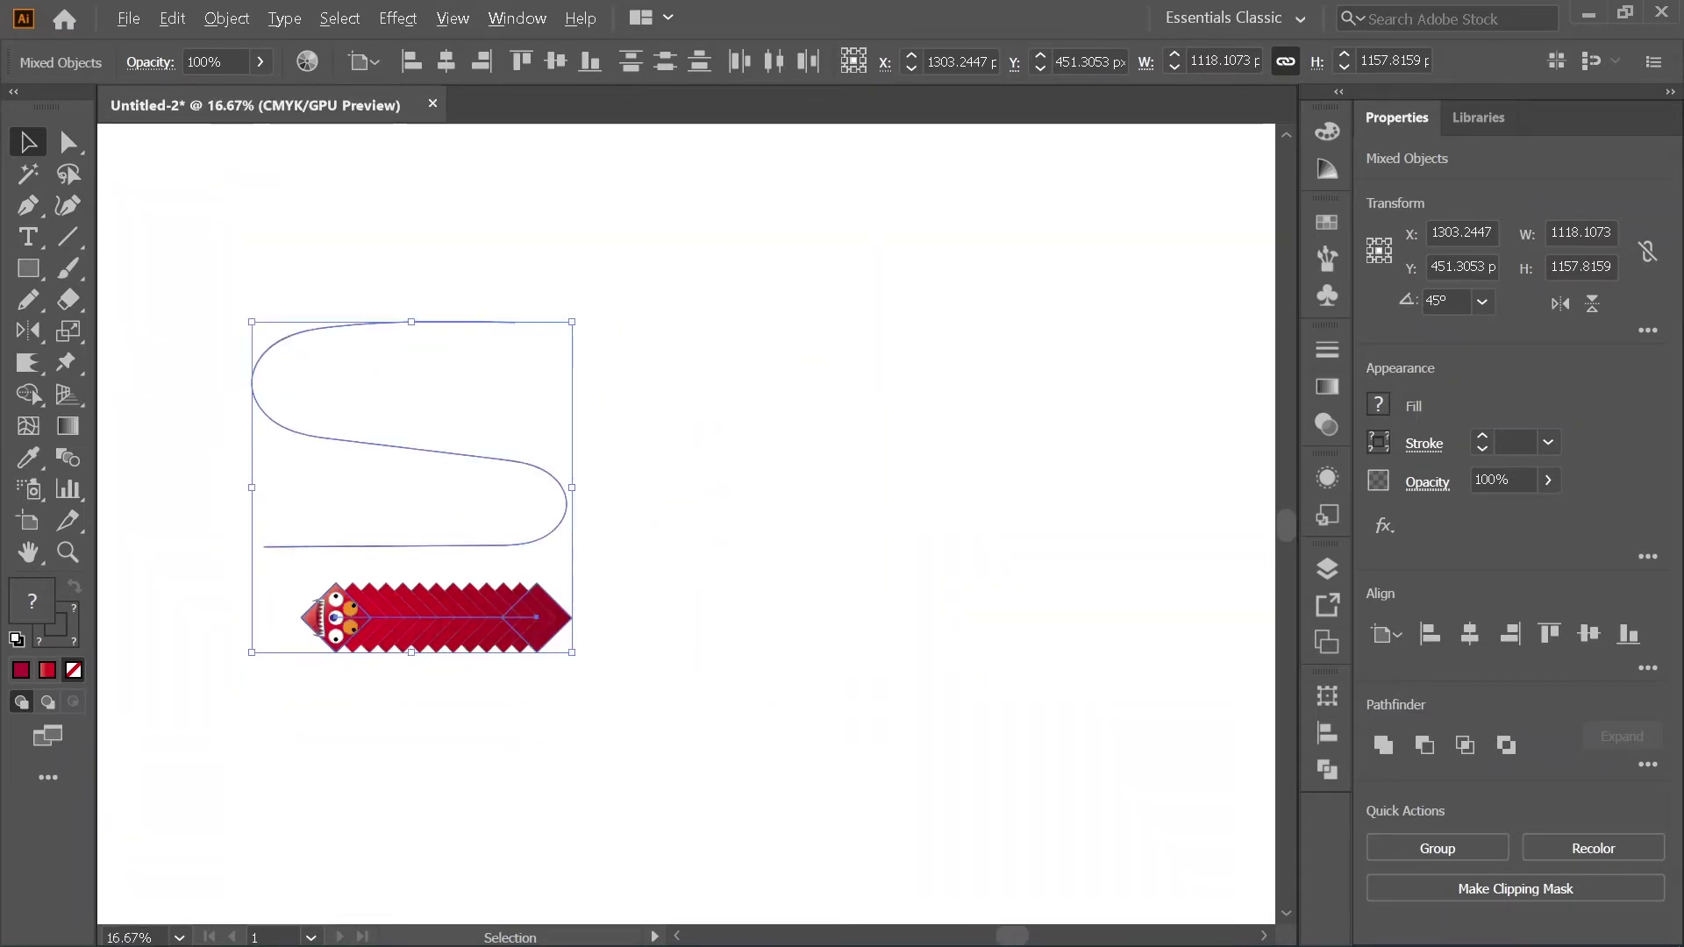
{"action": "left_click", "coordinate": [227, 18]}
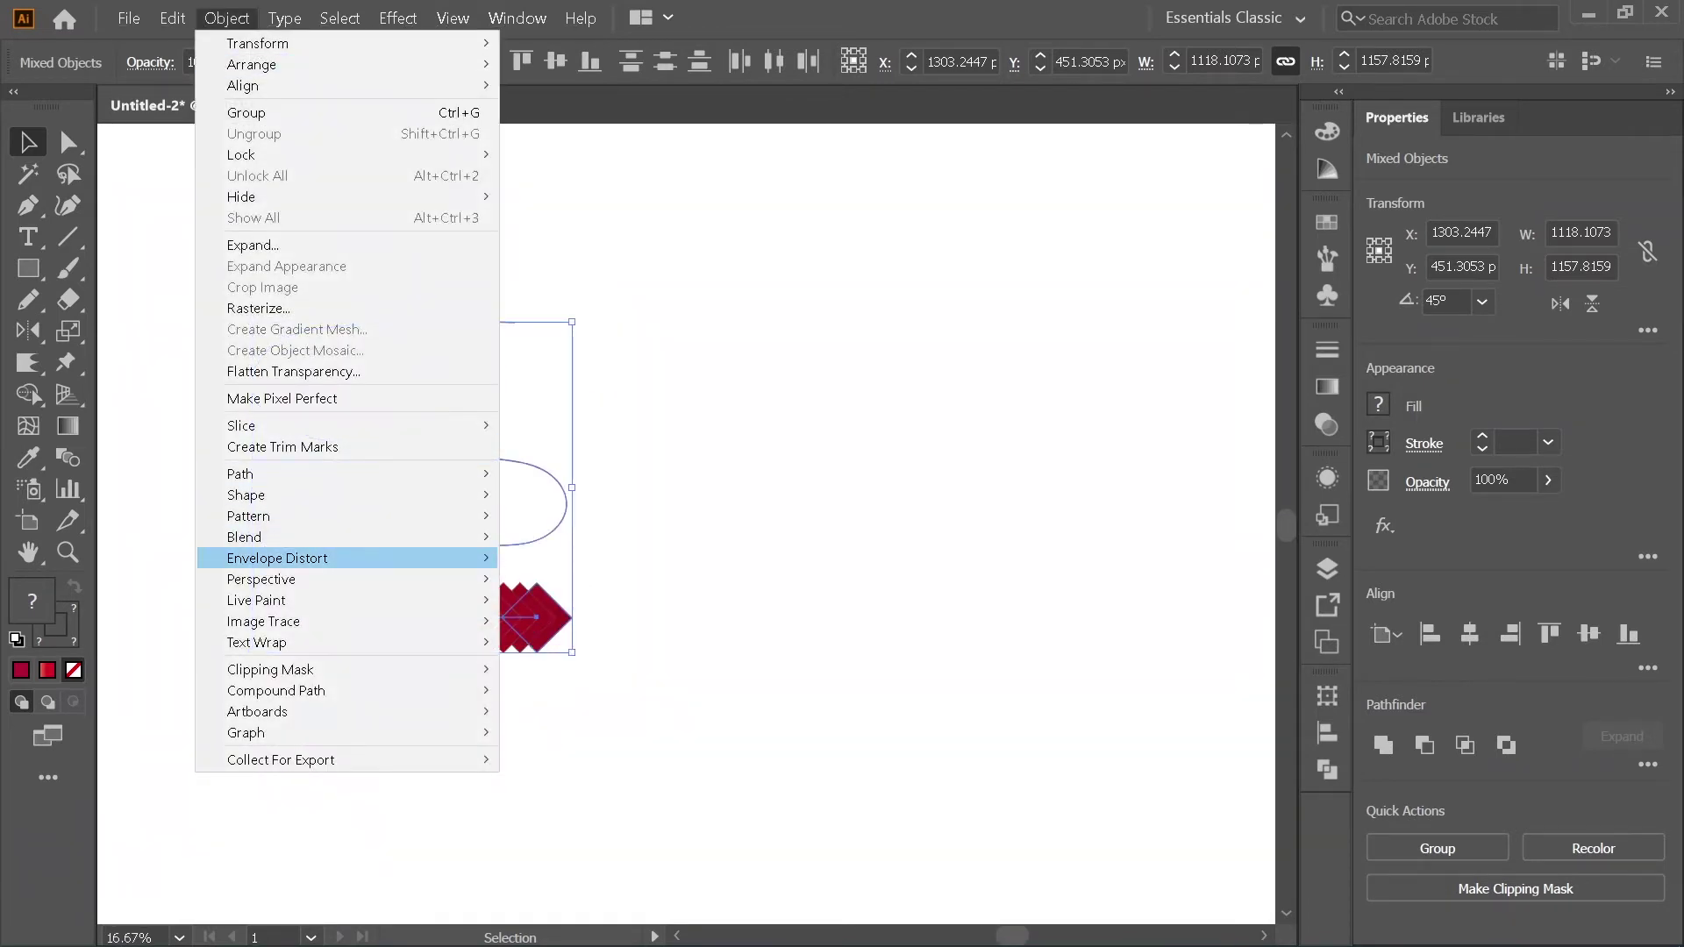
{"action": "mouse_move", "coordinate": [439, 537]}
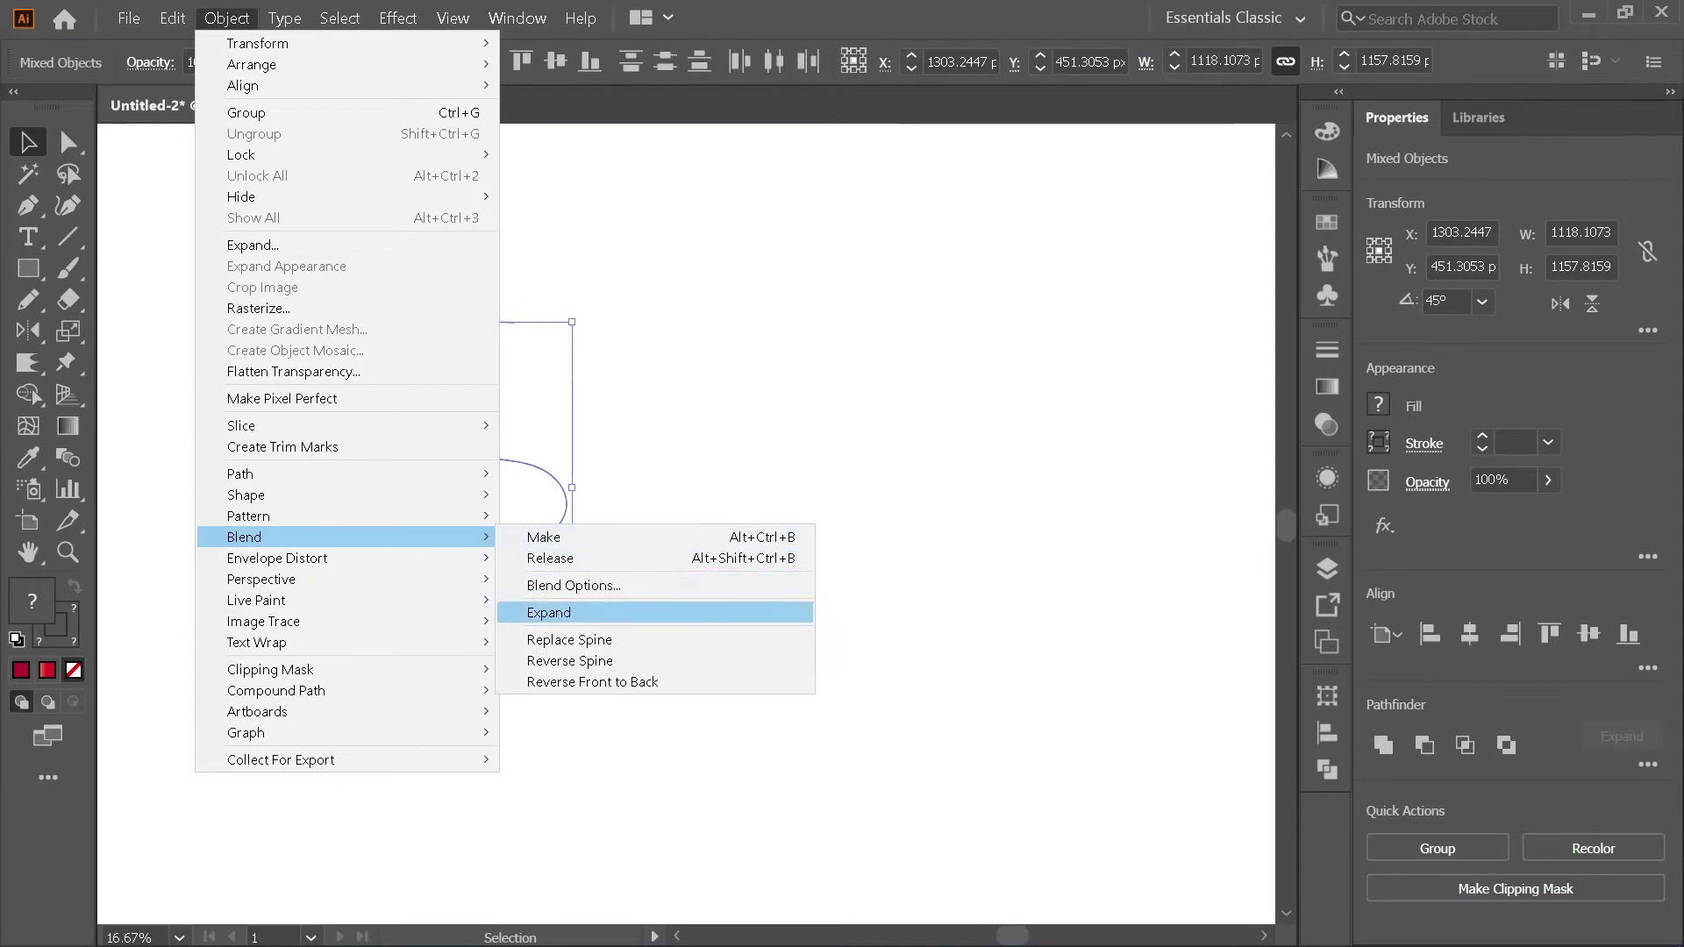
{"action": "left_click", "coordinate": [569, 639]}
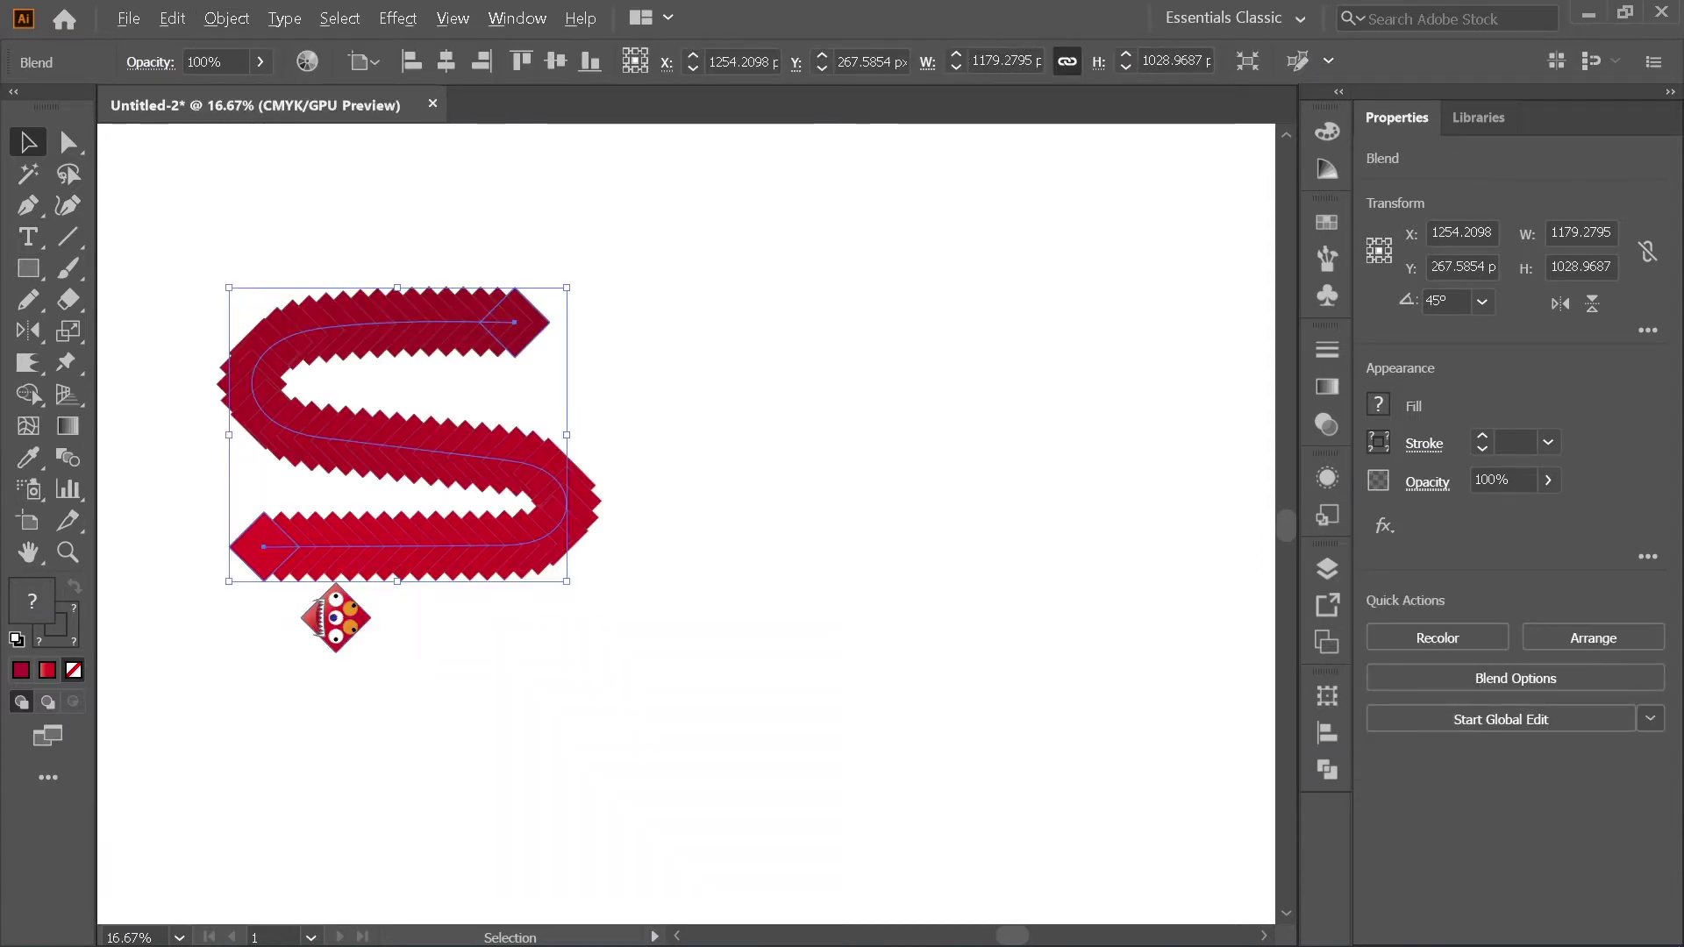
{"action": "scroll", "coordinate": [156, 491], "scroll_direction": "up", "scroll_amount": 2}
{"action": "scroll", "coordinate": [156, 490], "scroll_direction": "down", "scroll_amount": 1}
{"action": "key", "text": "ctrl+minus"}
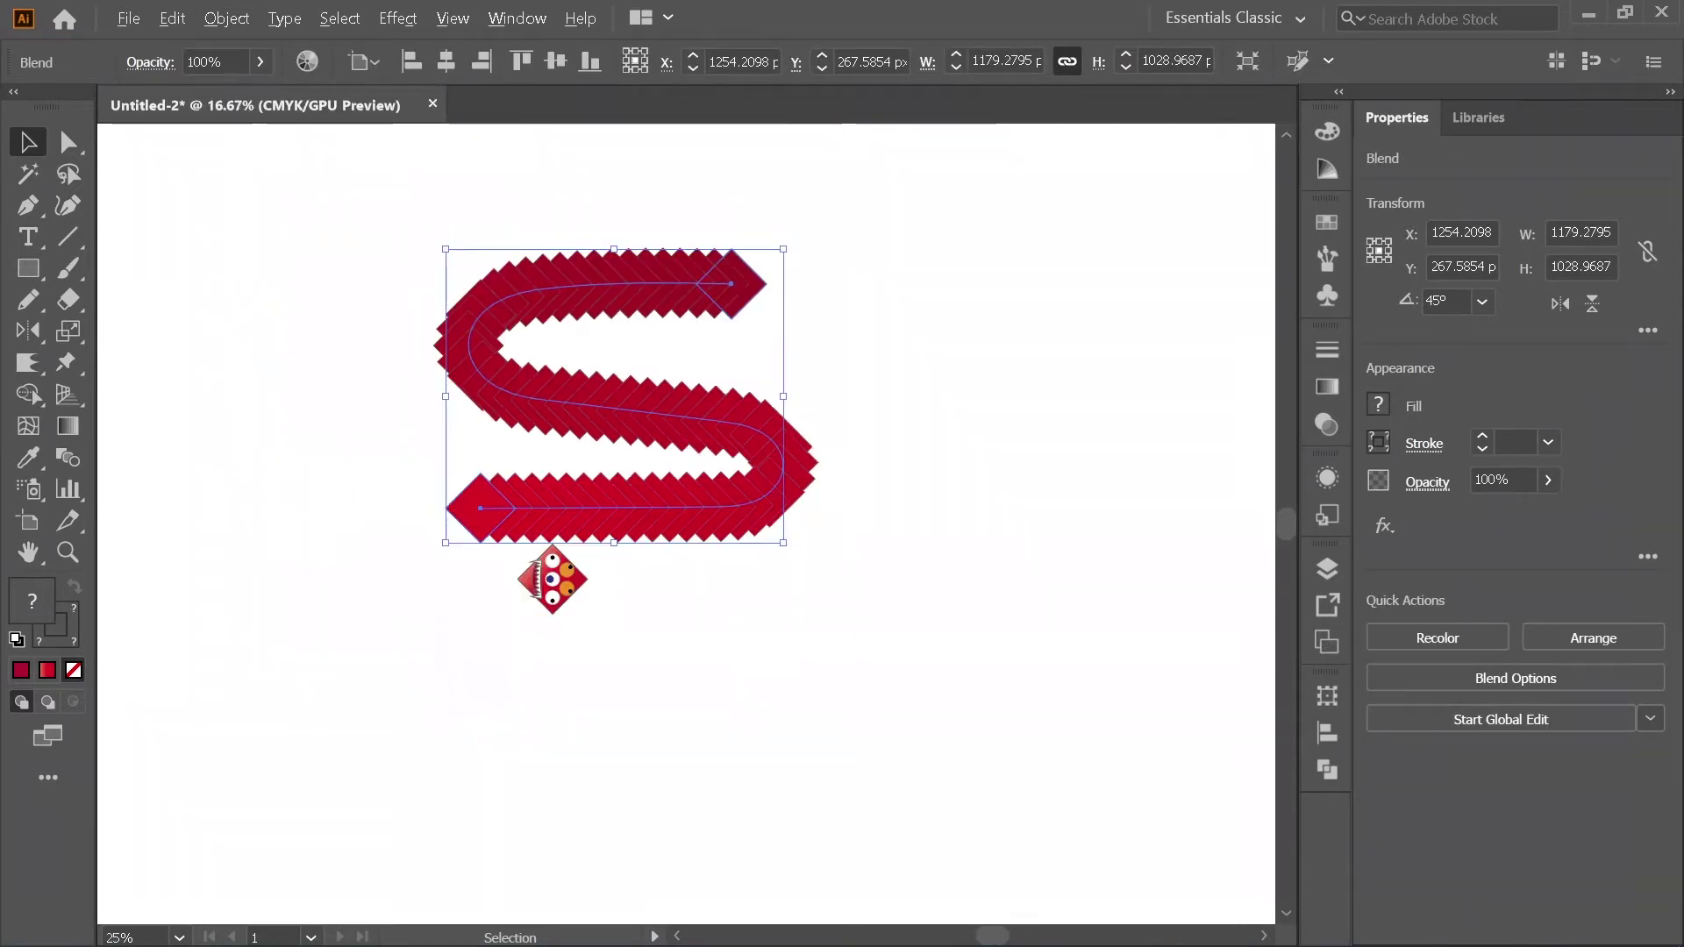
{"action": "key", "text": "ctrl+plus"}
{"action": "key", "text": "ctrl+plus"}
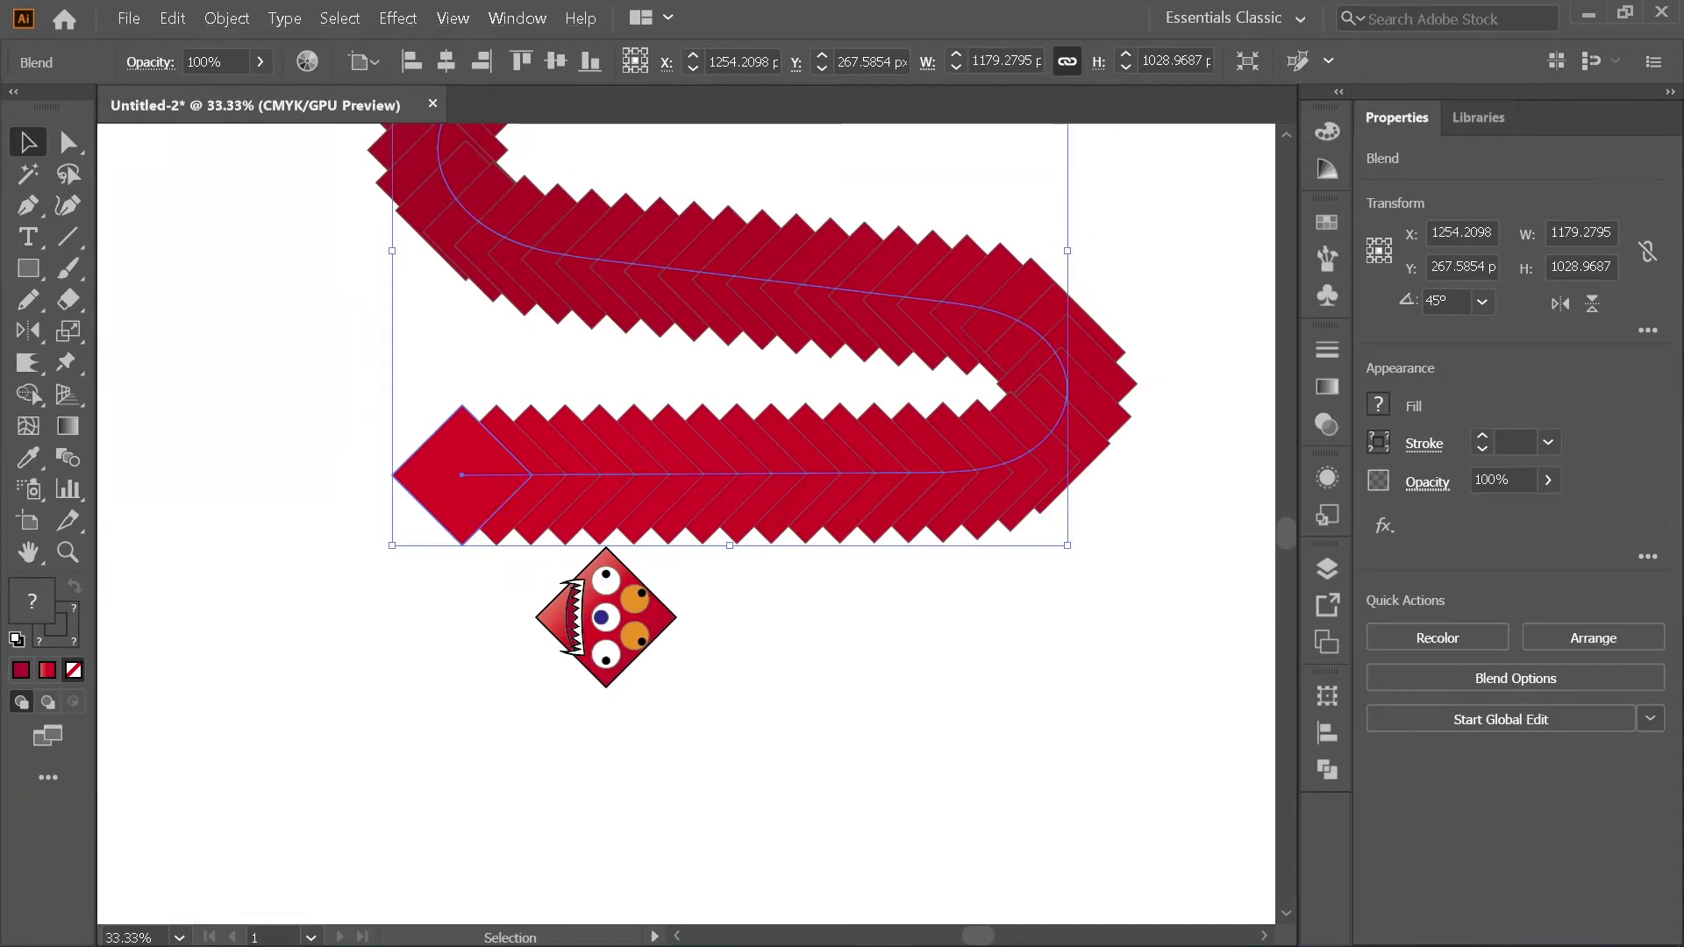
Step: Select all the parts of the head below the body and group them
{"action": "key", "text": "ctrl+shift+a"}
{"action": "left_click_drag", "start_coordinate": [759, 748], "coordinate": [686, 707]}
{"action": "left_click_drag", "start_coordinate": [494, 593], "coordinate": [485, 566]}
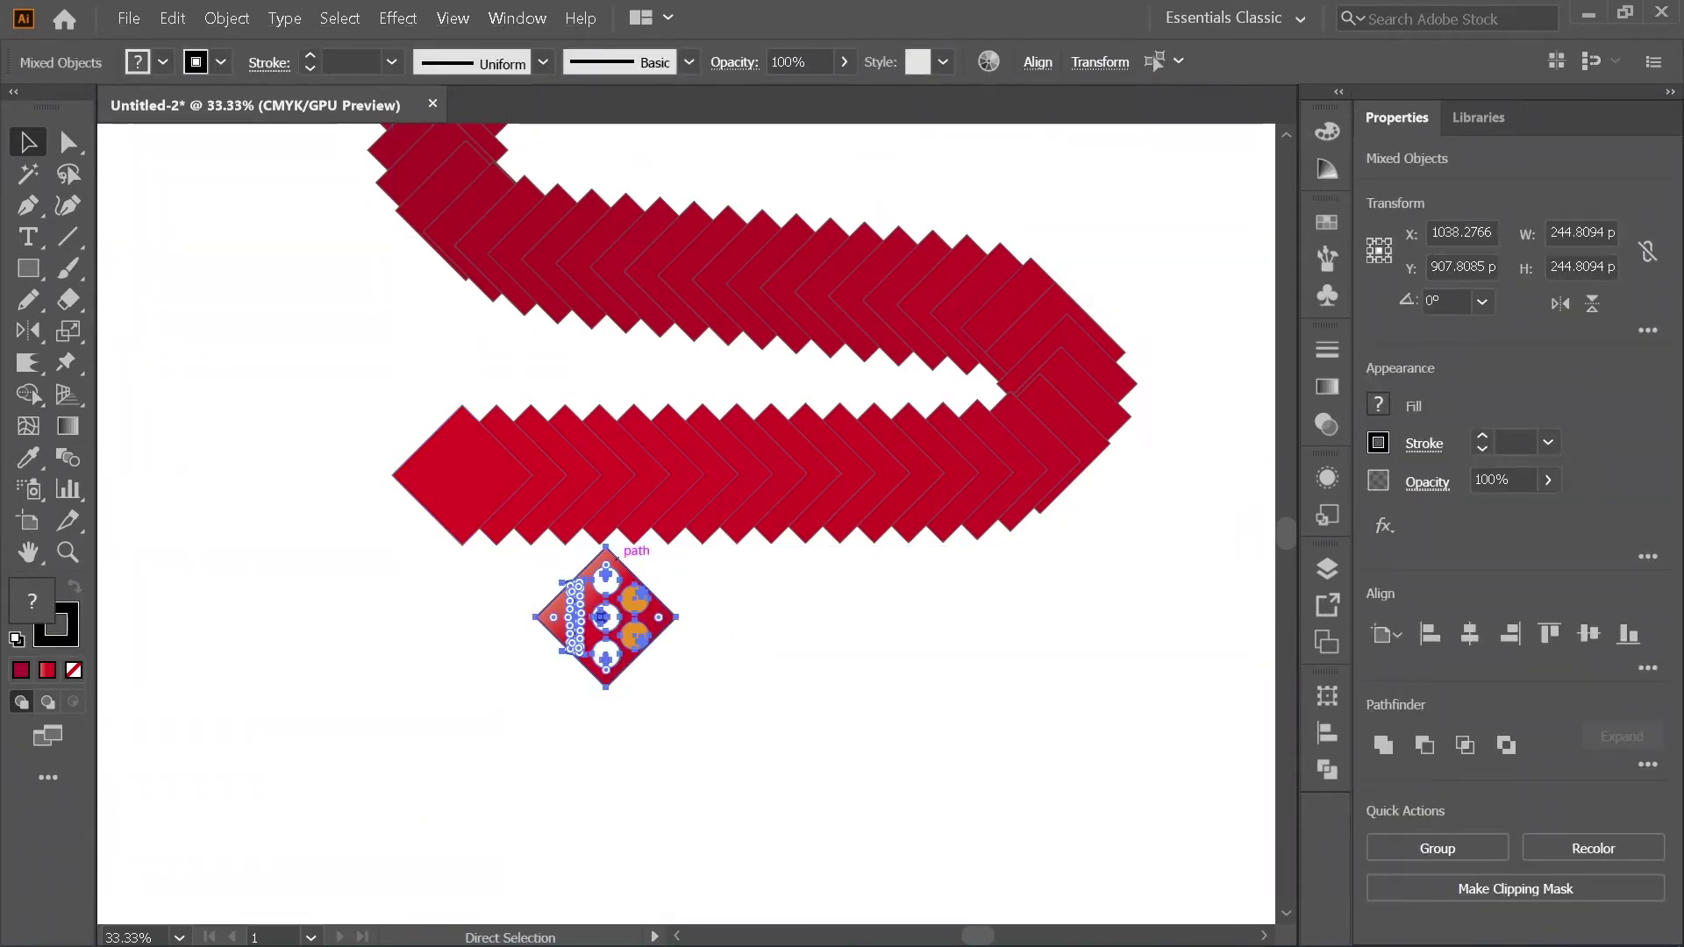
{"action": "key", "text": "ctrl+g"}
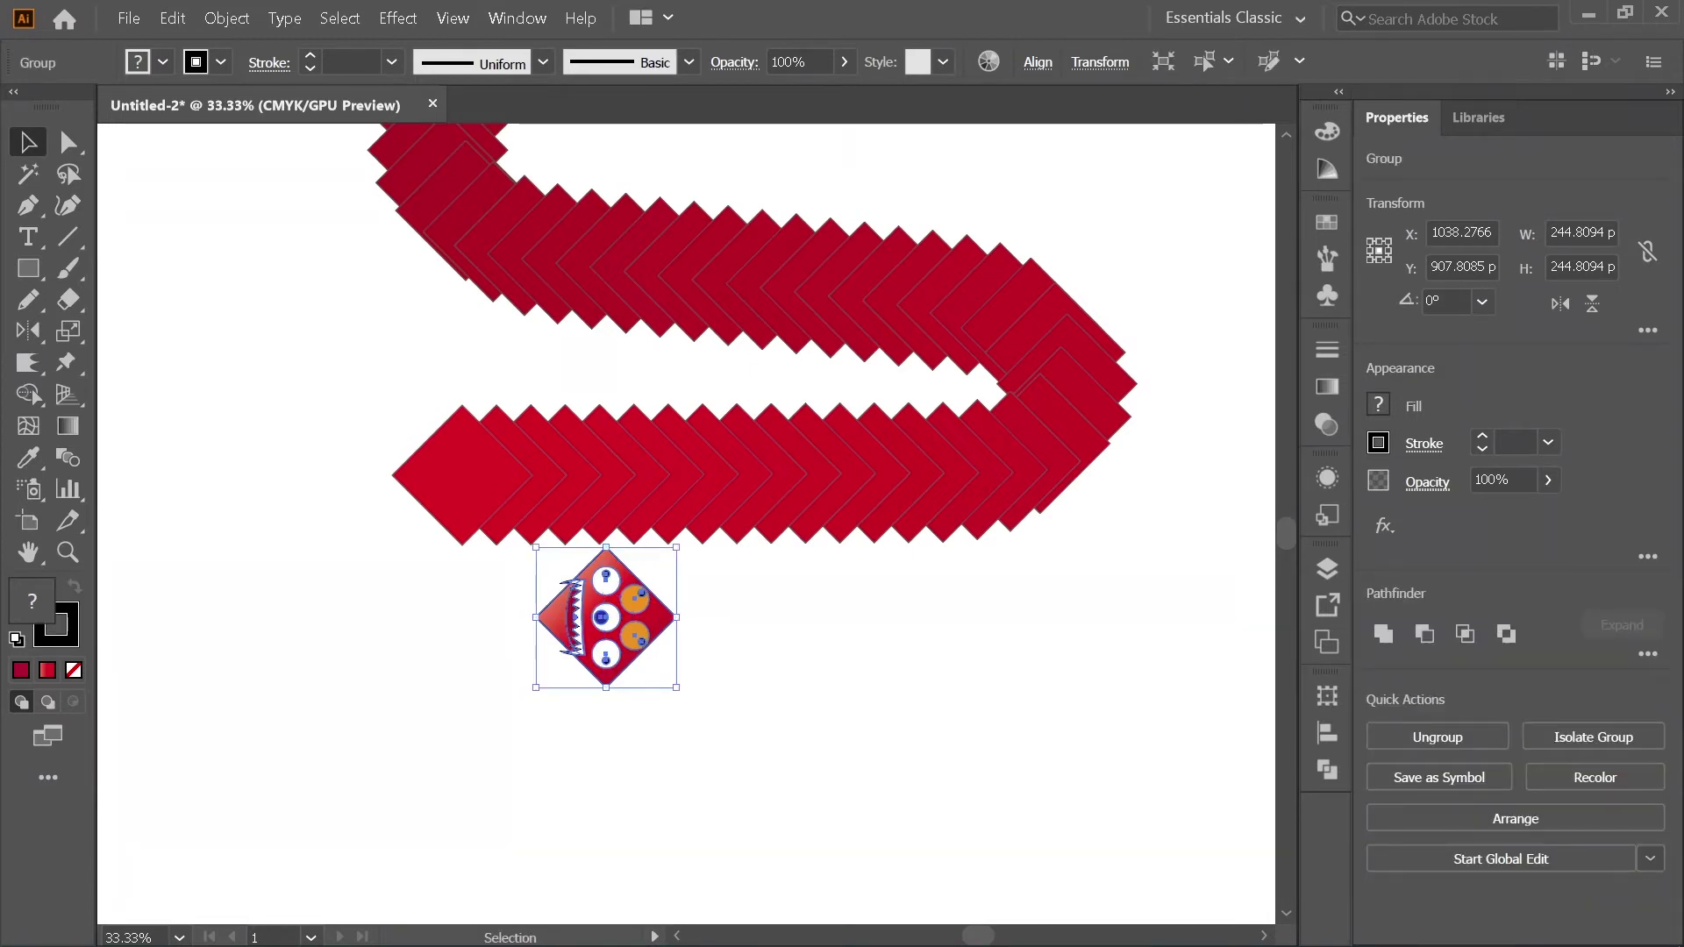
Step: Align the head group's left edge to the blended body's left edge, with the blend as the key object
{"action": "left_click", "coordinate": [674, 636]}
{"action": "left_click", "coordinate": [623, 629]}
{"action": "left_click", "coordinate": [605, 618], "text": "shift"}
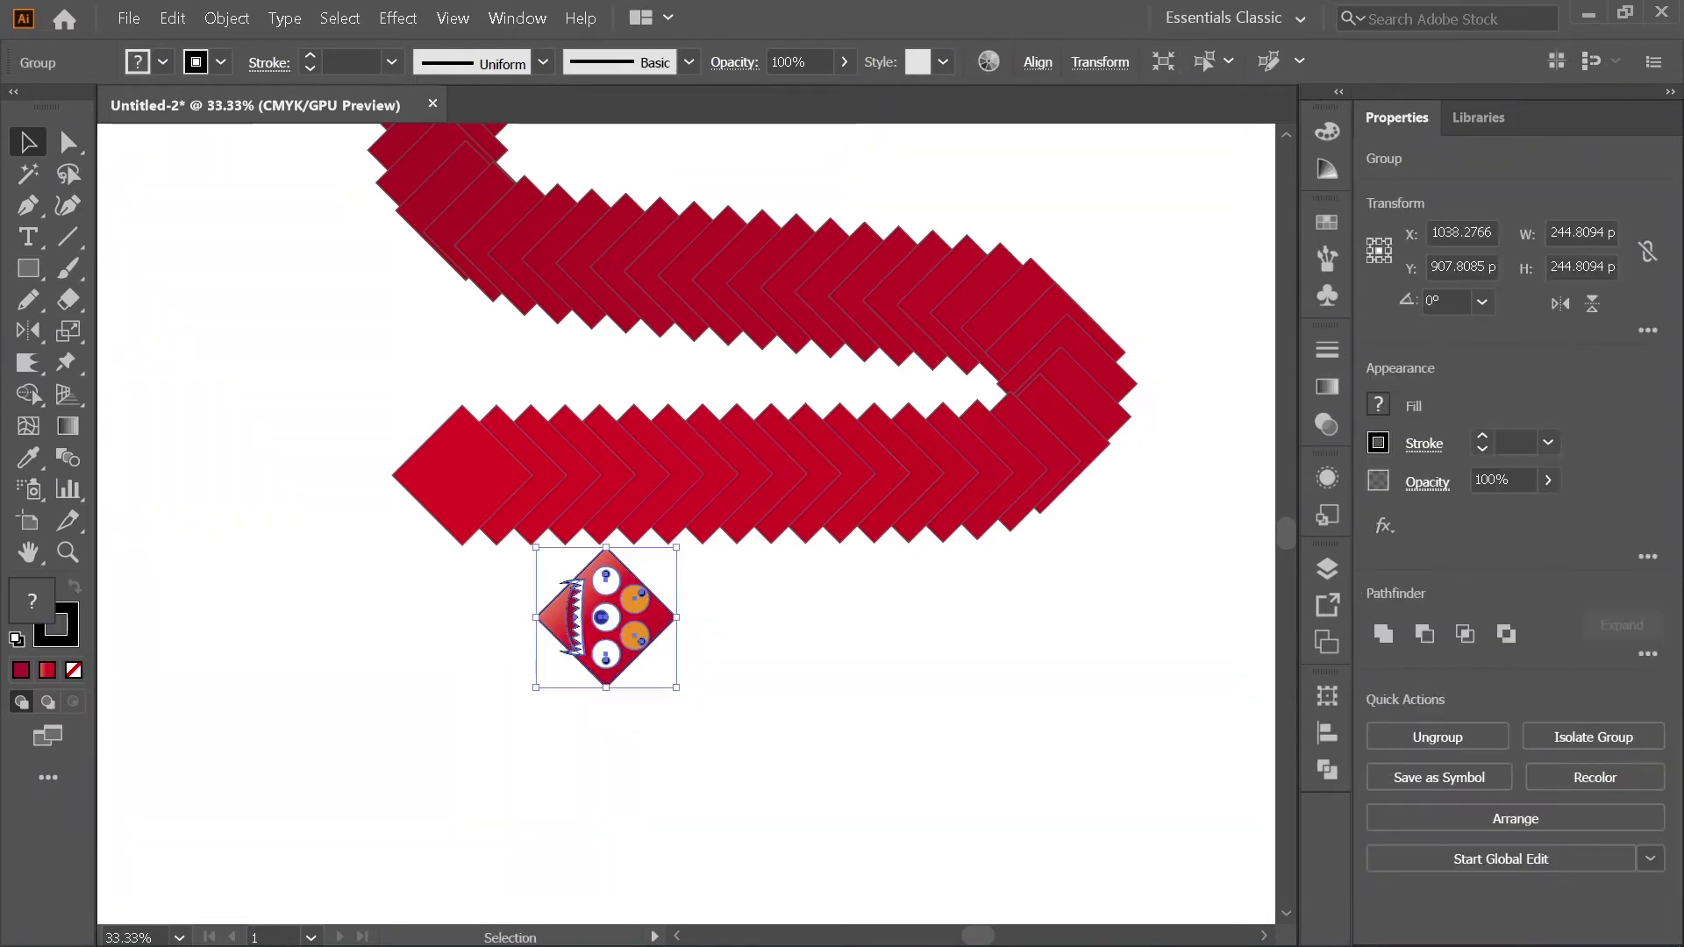
{"action": "left_click", "coordinate": [463, 474], "text": "shift"}
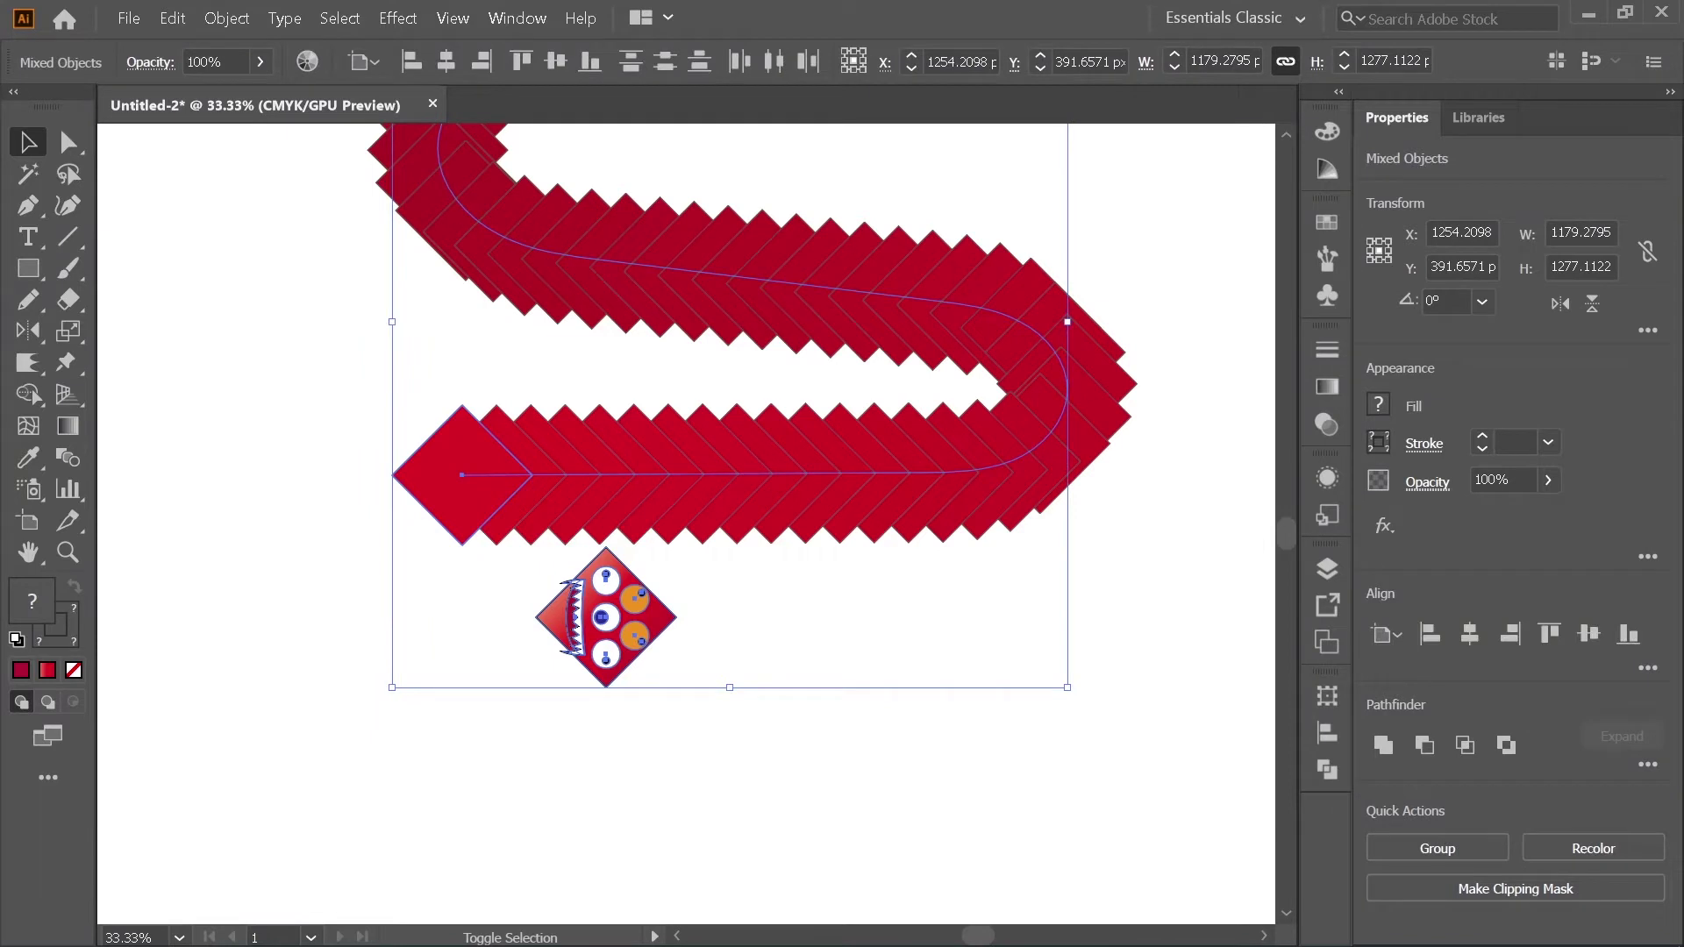
{"action": "left_click", "coordinate": [462, 475]}
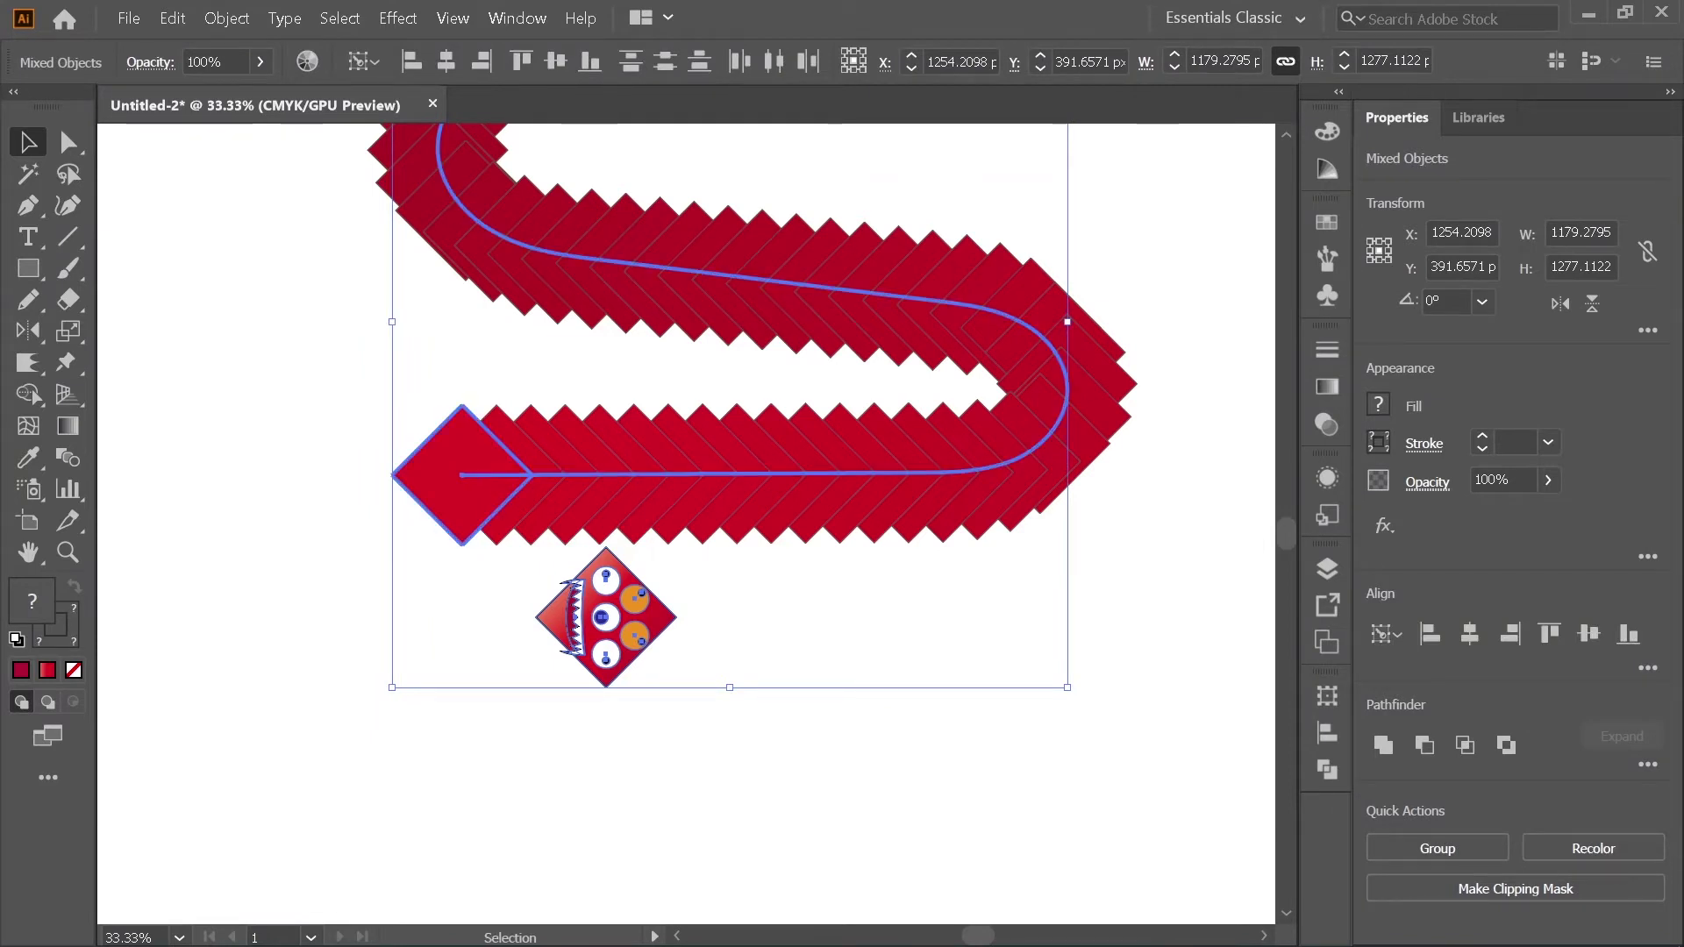
{"action": "left_click", "coordinate": [1430, 633]}
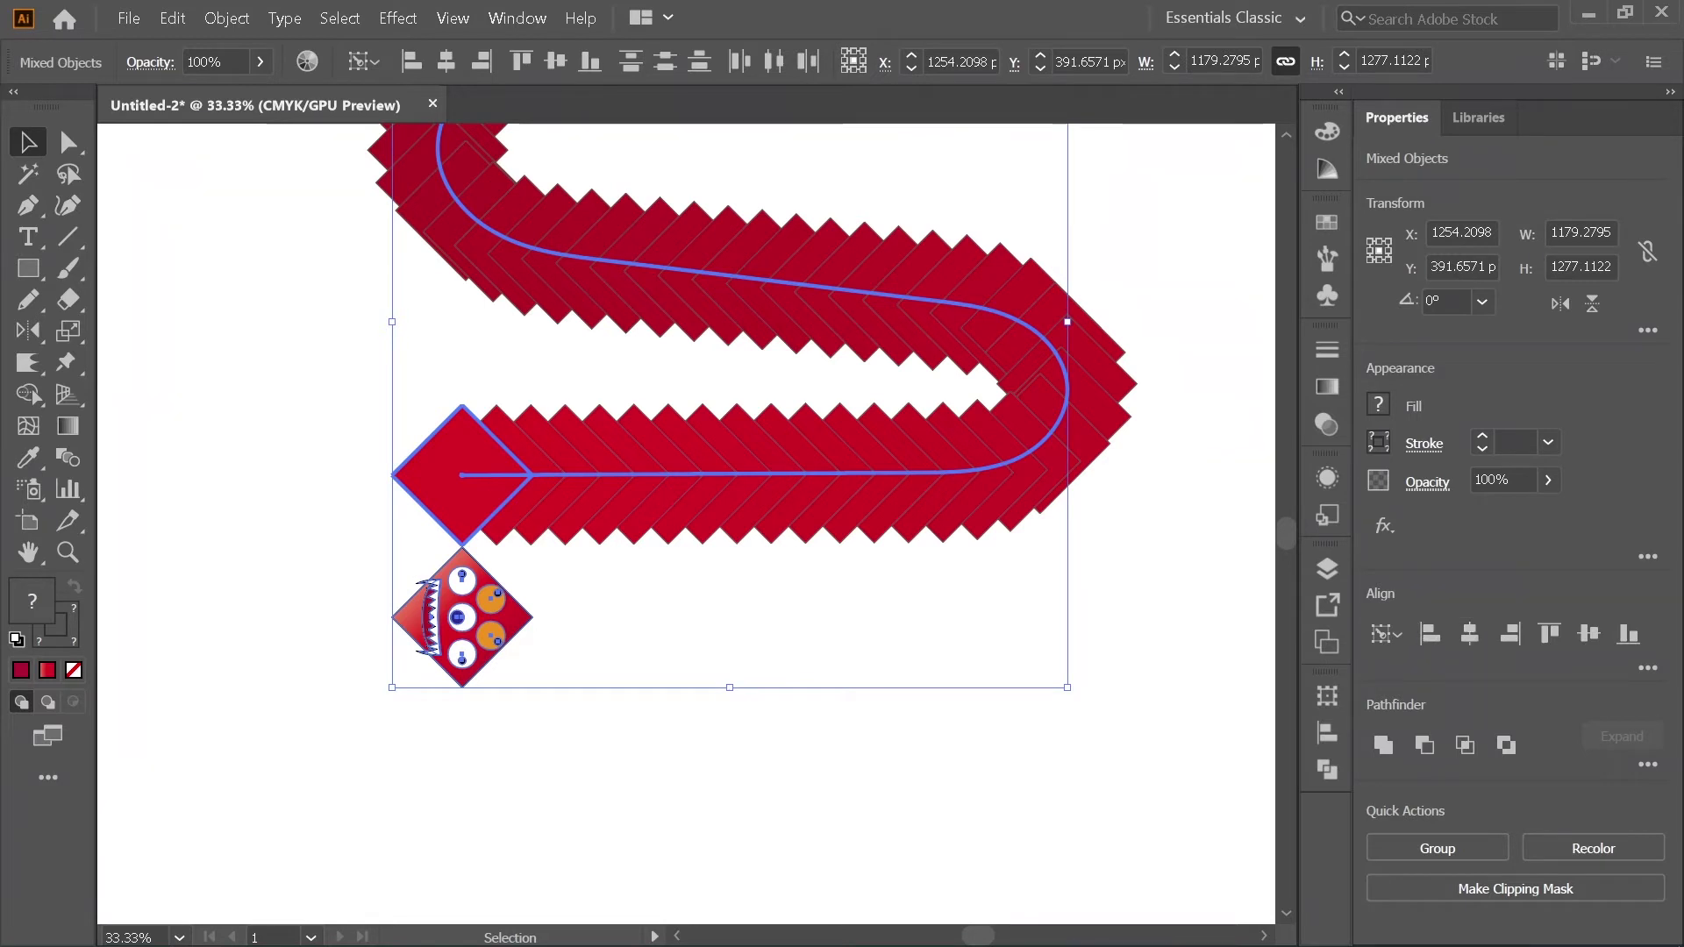
Step: Try to align the head group vertically to the blend's centre, undo that alignment, and deselect everything
{"action": "left_click", "coordinate": [1589, 633]}
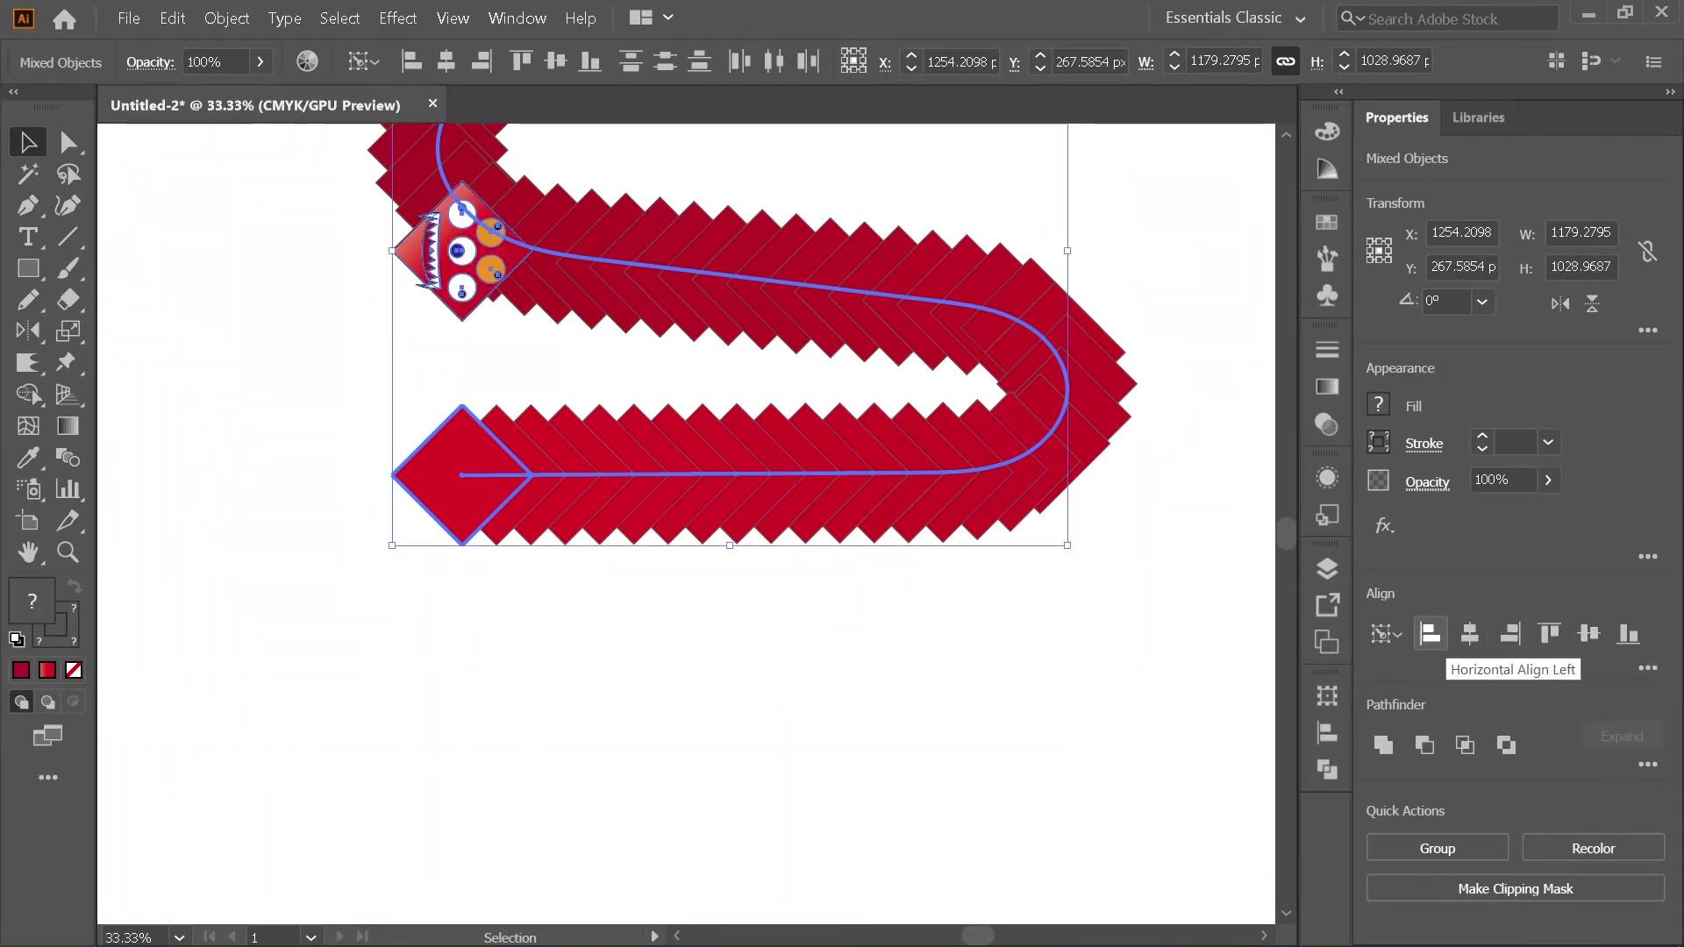
{"action": "key", "text": "ctrl+z"}
{"action": "key", "text": "ctrl+shift+a"}
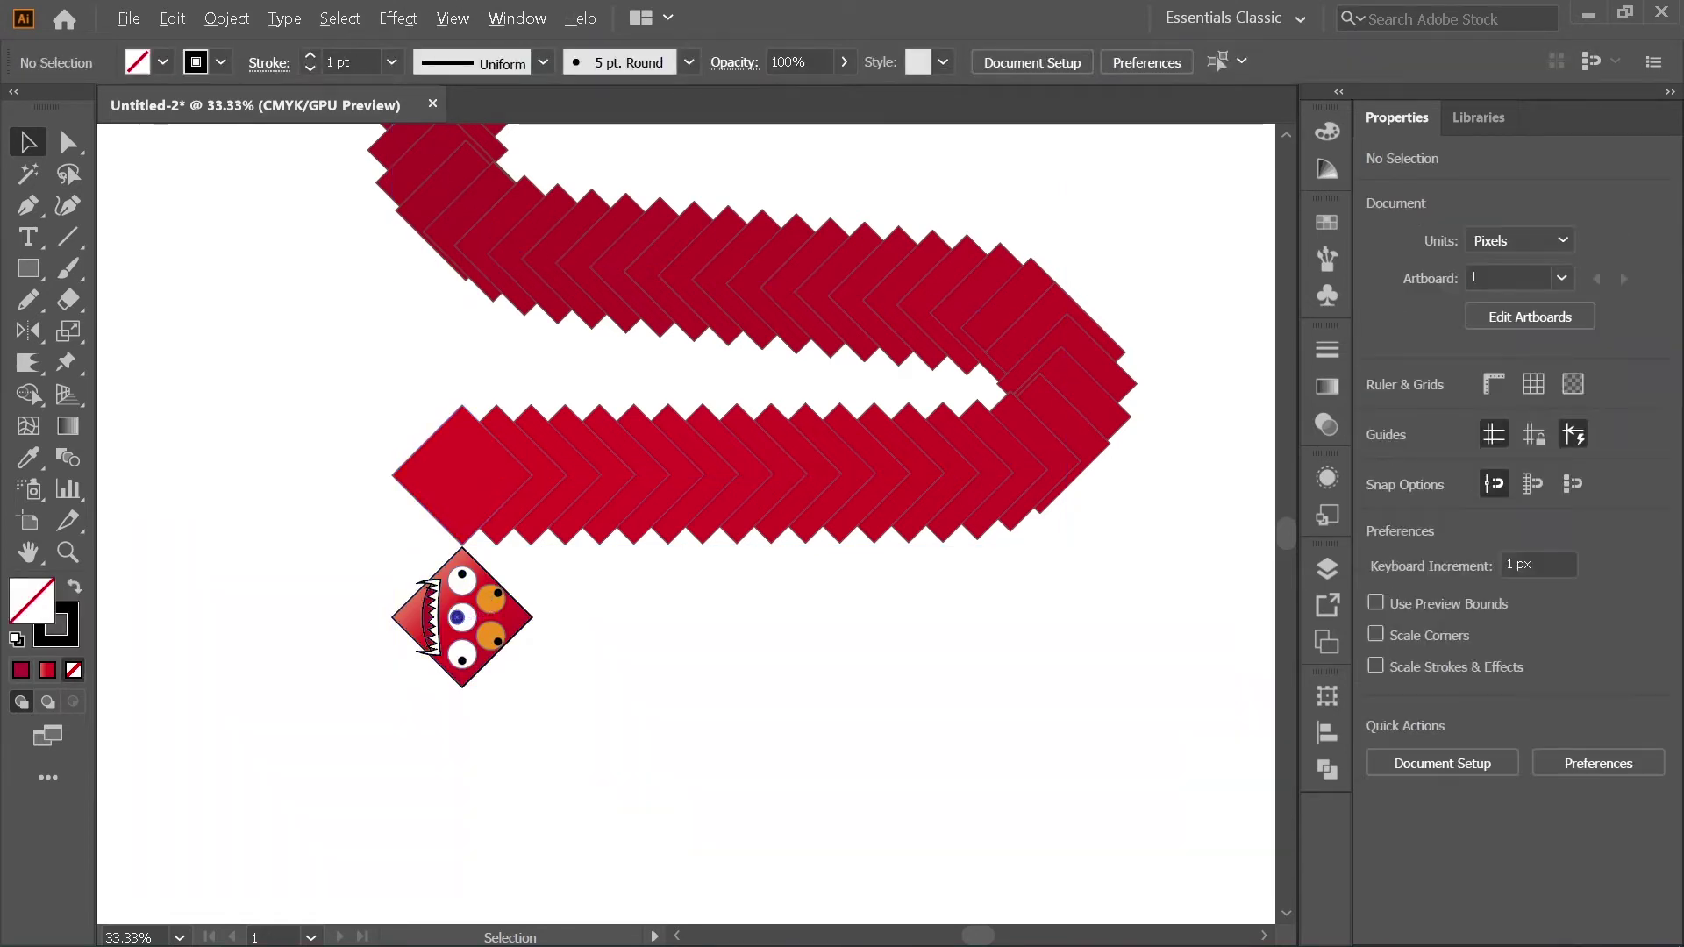
Step: Move the head group up onto the front diamond of the body and deselect it
{"action": "scroll", "coordinate": [446, 602], "scroll_direction": "up", "scroll_amount": 2}
{"action": "left_click", "coordinate": [446, 601]}
{"action": "left_click_drag", "start_coordinate": [478, 614], "coordinate": [334, 351]}
{"action": "left_click", "coordinate": [478, 635]}
Step: Isolate the blend, scale the dark diamond at the tail end down uniformly by a few percent, and exit isolation
{"action": "scroll", "coordinate": [478, 636], "scroll_direction": "down", "scroll_amount": 3}
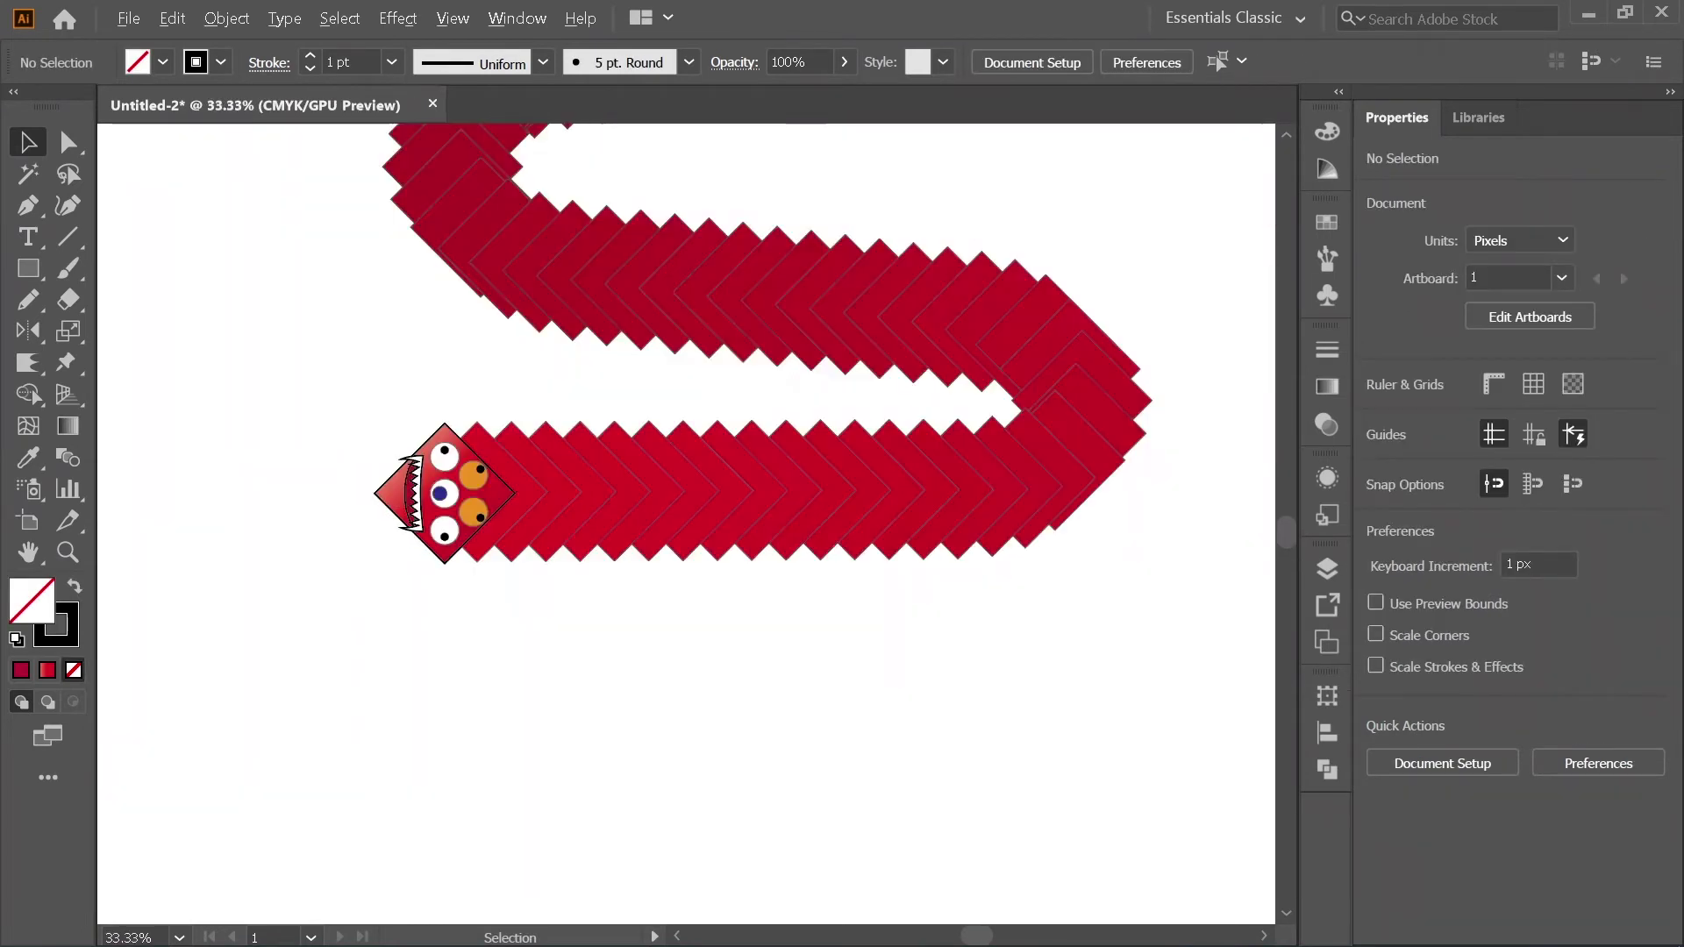
{"action": "scroll", "coordinate": [478, 634], "scroll_direction": "down", "scroll_amount": 1}
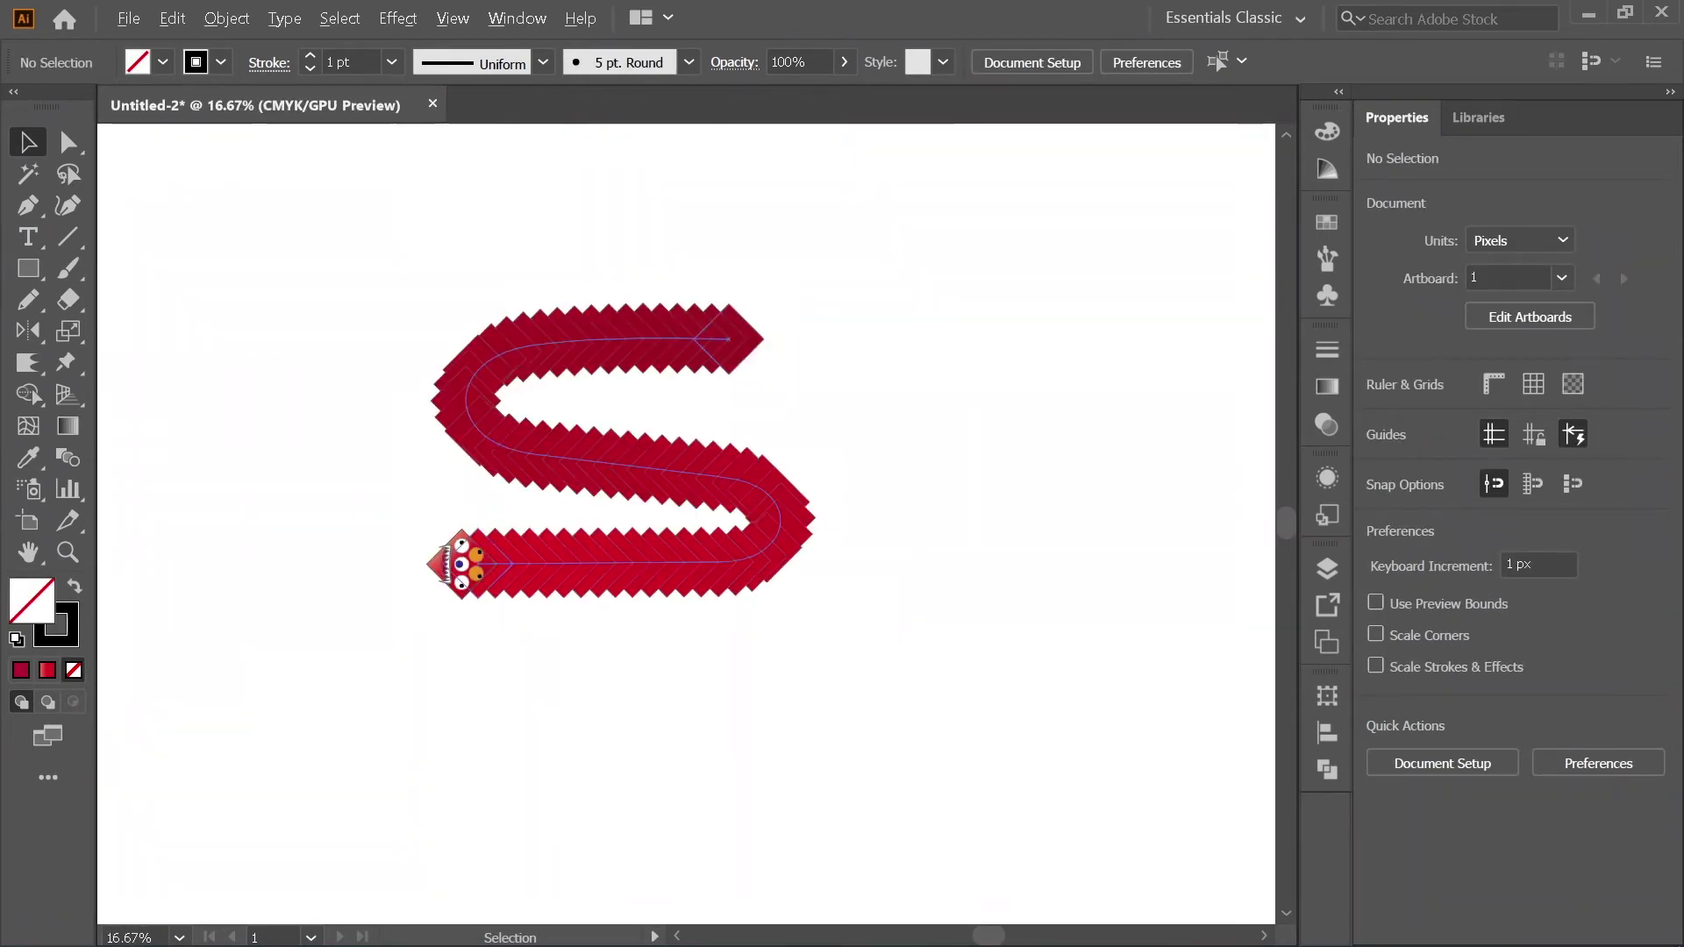
{"action": "scroll", "coordinate": [737, 298], "scroll_direction": "up", "scroll_amount": 3}
{"action": "double_click", "coordinate": [696, 527]}
{"action": "key", "text": "s"}
{"action": "key", "text": "Return"}
{"action": "key", "text": "Down"}
{"action": "key", "text": "Down"}
{"action": "key", "text": "Down"}
{"action": "key", "text": "Down"}
{"action": "key", "text": "Down"}
{"action": "key", "text": "Down"}
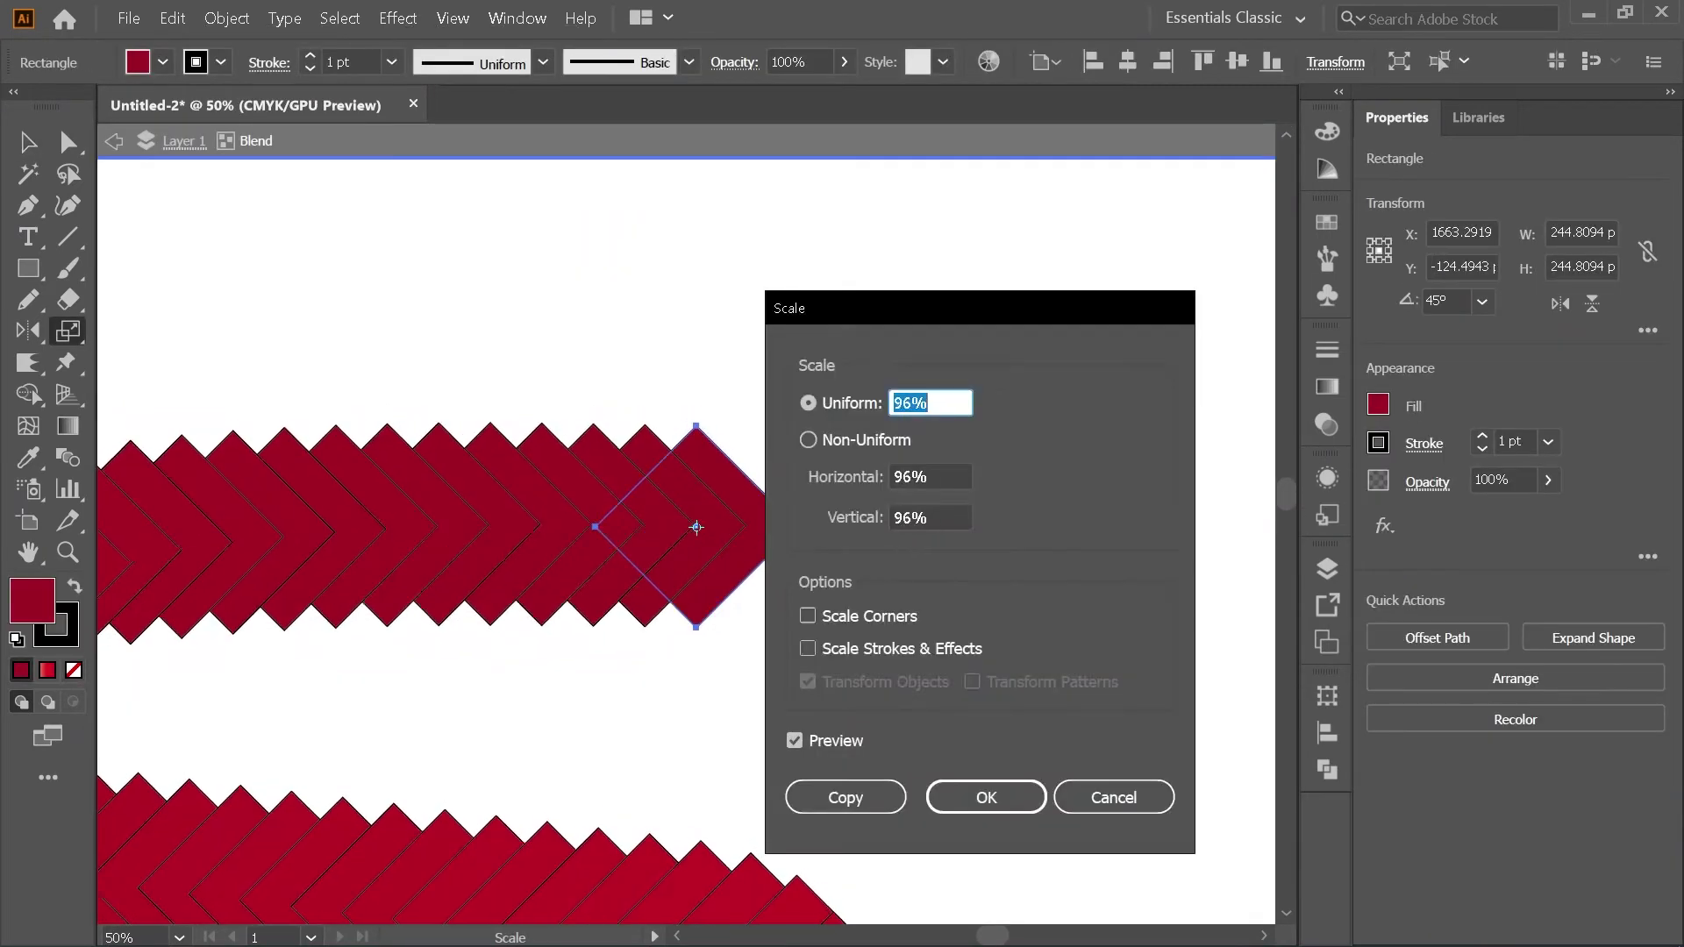
{"action": "left_click", "coordinate": [987, 796]}
{"action": "key", "text": "v"}
{"action": "key", "text": "Escape"}
Step: Select the lower segment of the body's spine path with the Direct Selection tool to expose its anchor points
{"action": "scroll", "coordinate": [914, 414], "scroll_direction": "down", "scroll_amount": 2}
{"action": "left_click_drag", "start_coordinate": [915, 415], "coordinate": [1008, 173]}
{"action": "scroll", "coordinate": [569, 655], "scroll_direction": "down", "scroll_amount": 1}
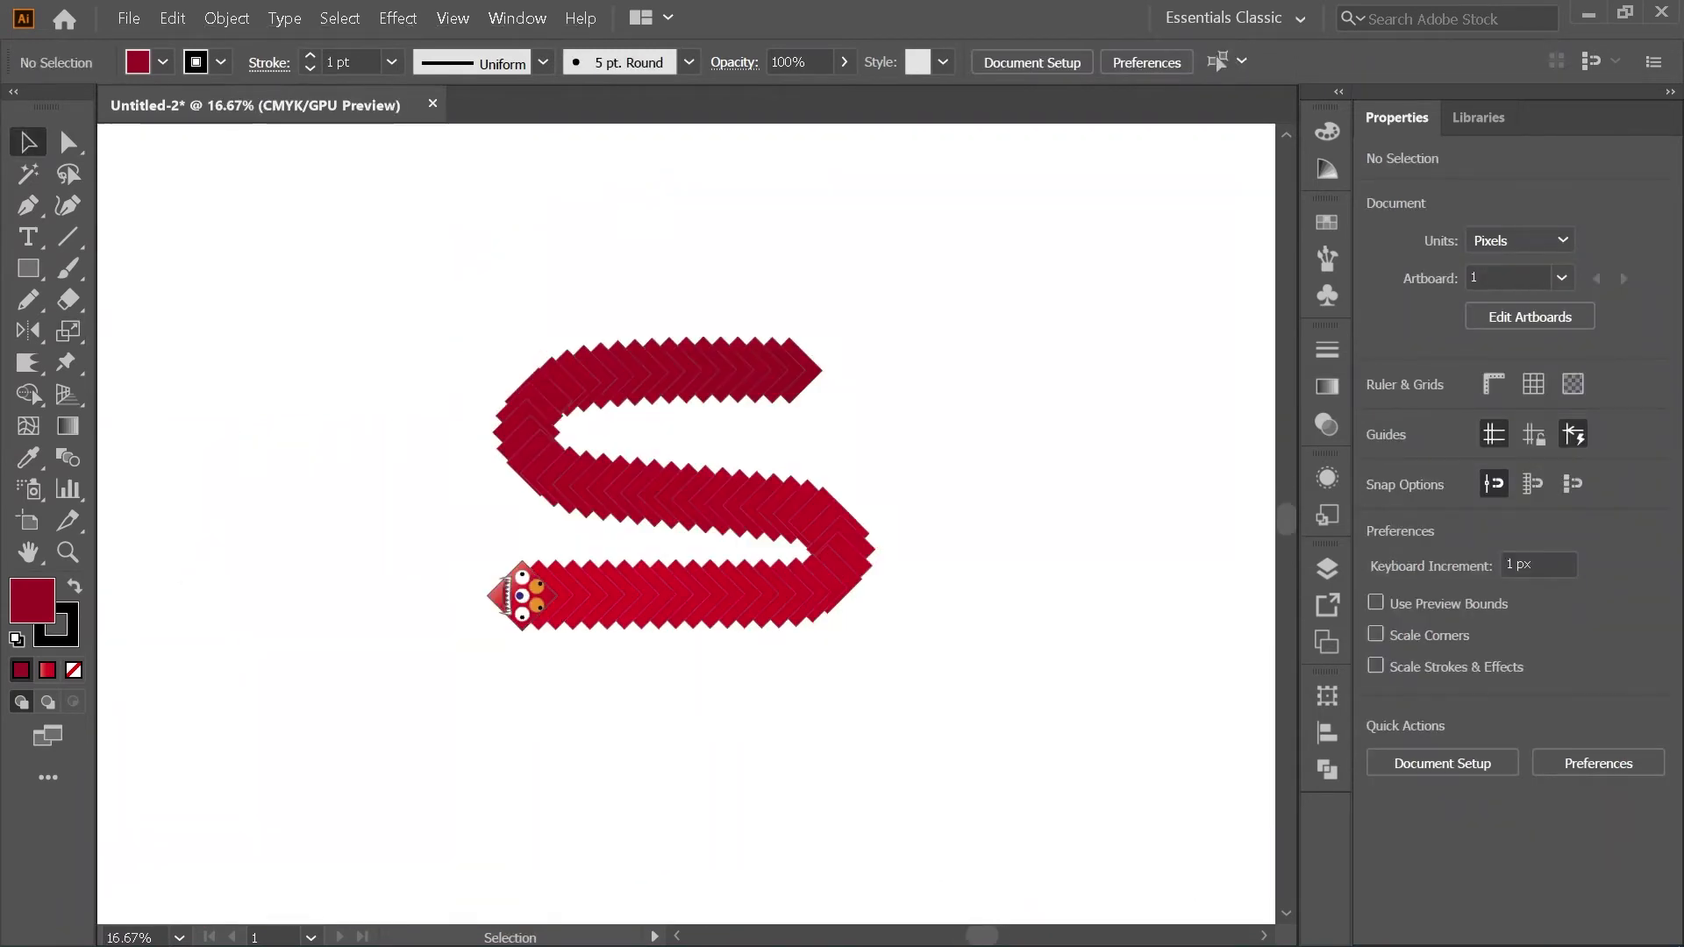
{"action": "key", "text": "a"}
{"action": "left_click", "coordinate": [617, 594]}
{"action": "scroll", "coordinate": [667, 594], "scroll_direction": "up", "scroll_amount": 3}
{"action": "key", "text": "ctrl+minus"}
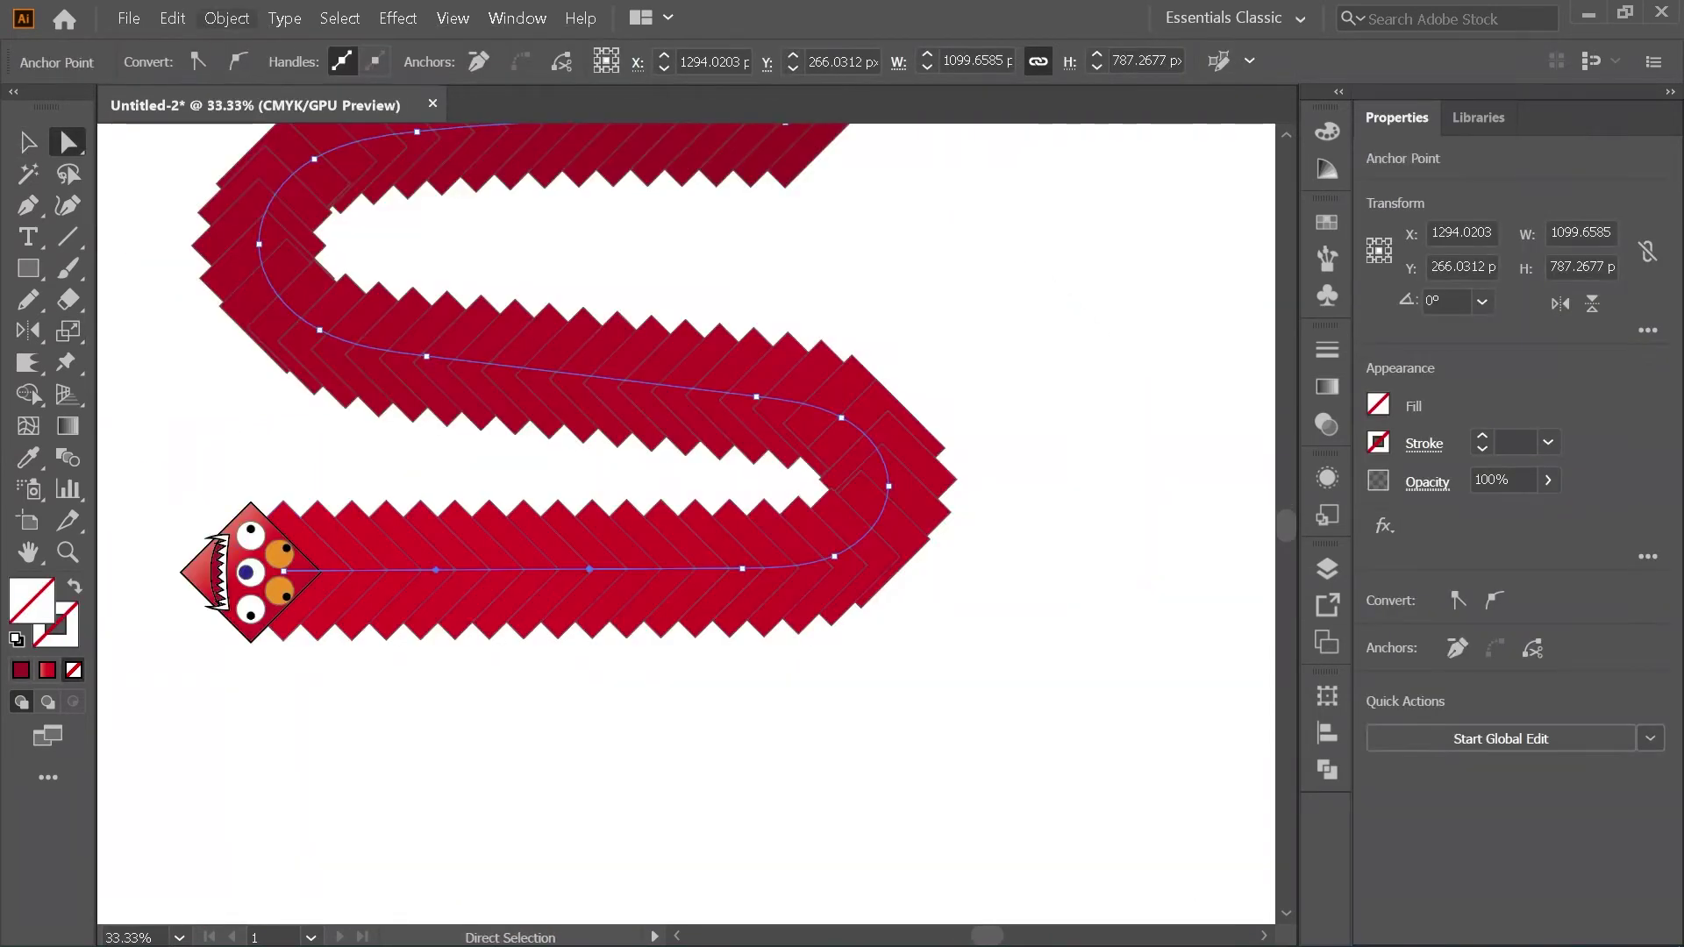
{"action": "left_click", "coordinate": [226, 17]}
{"action": "mouse_move", "coordinate": [263, 471]}
{"action": "left_click", "coordinate": [561, 582]}
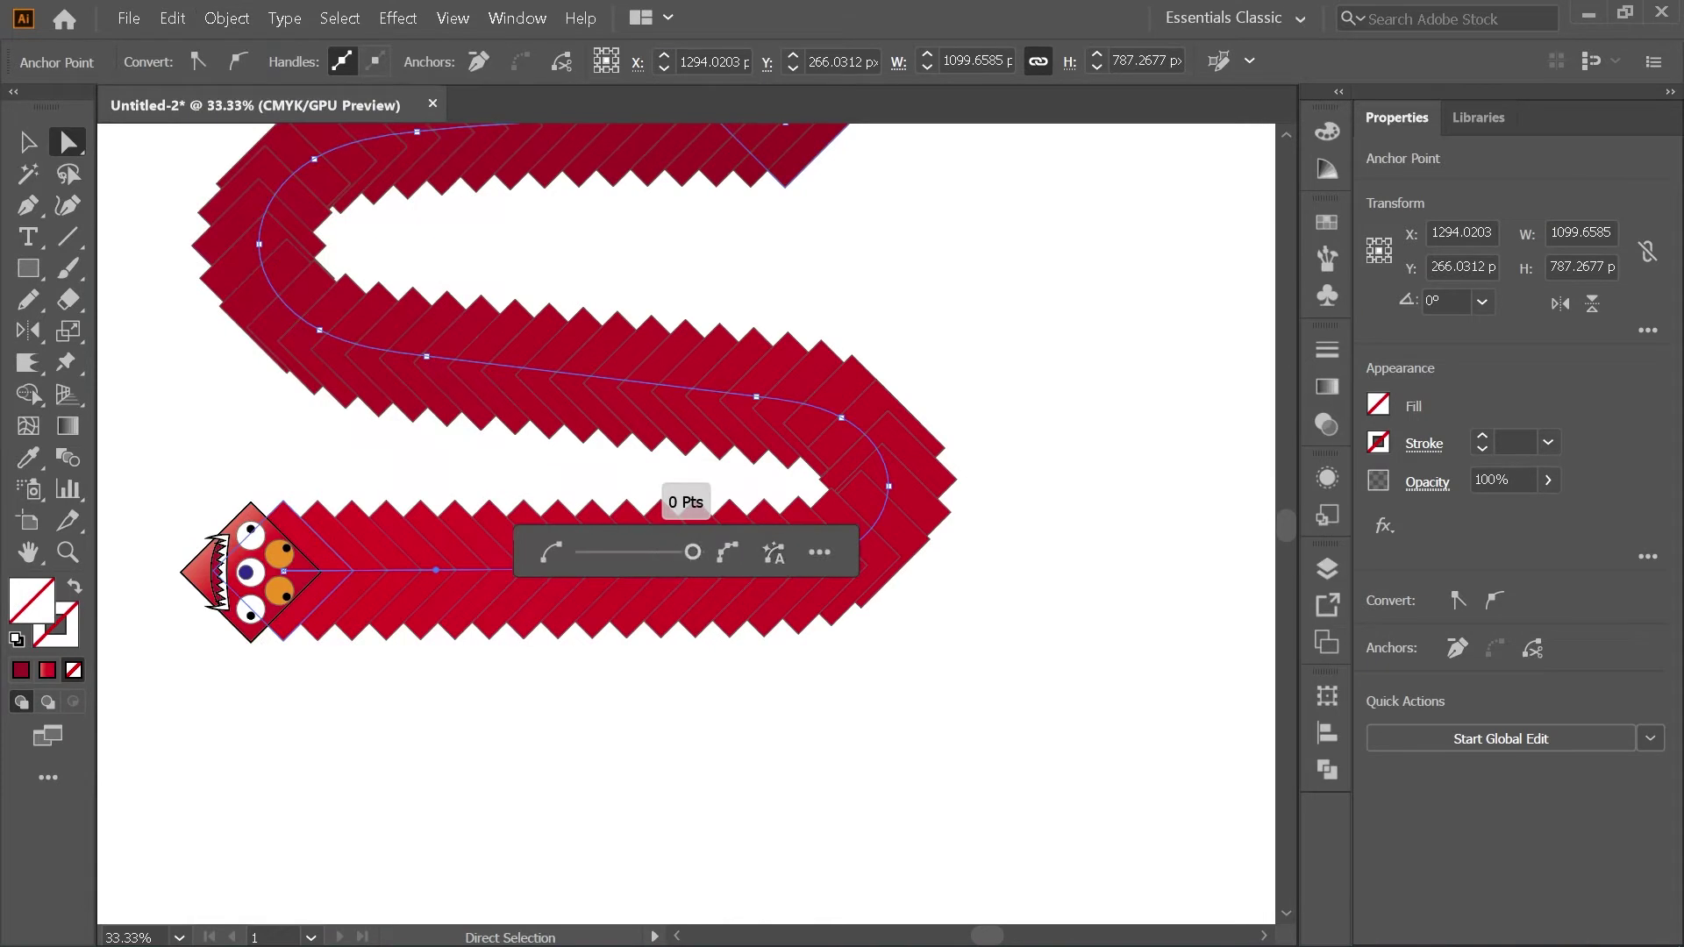
{"action": "left_click", "coordinate": [820, 552]}
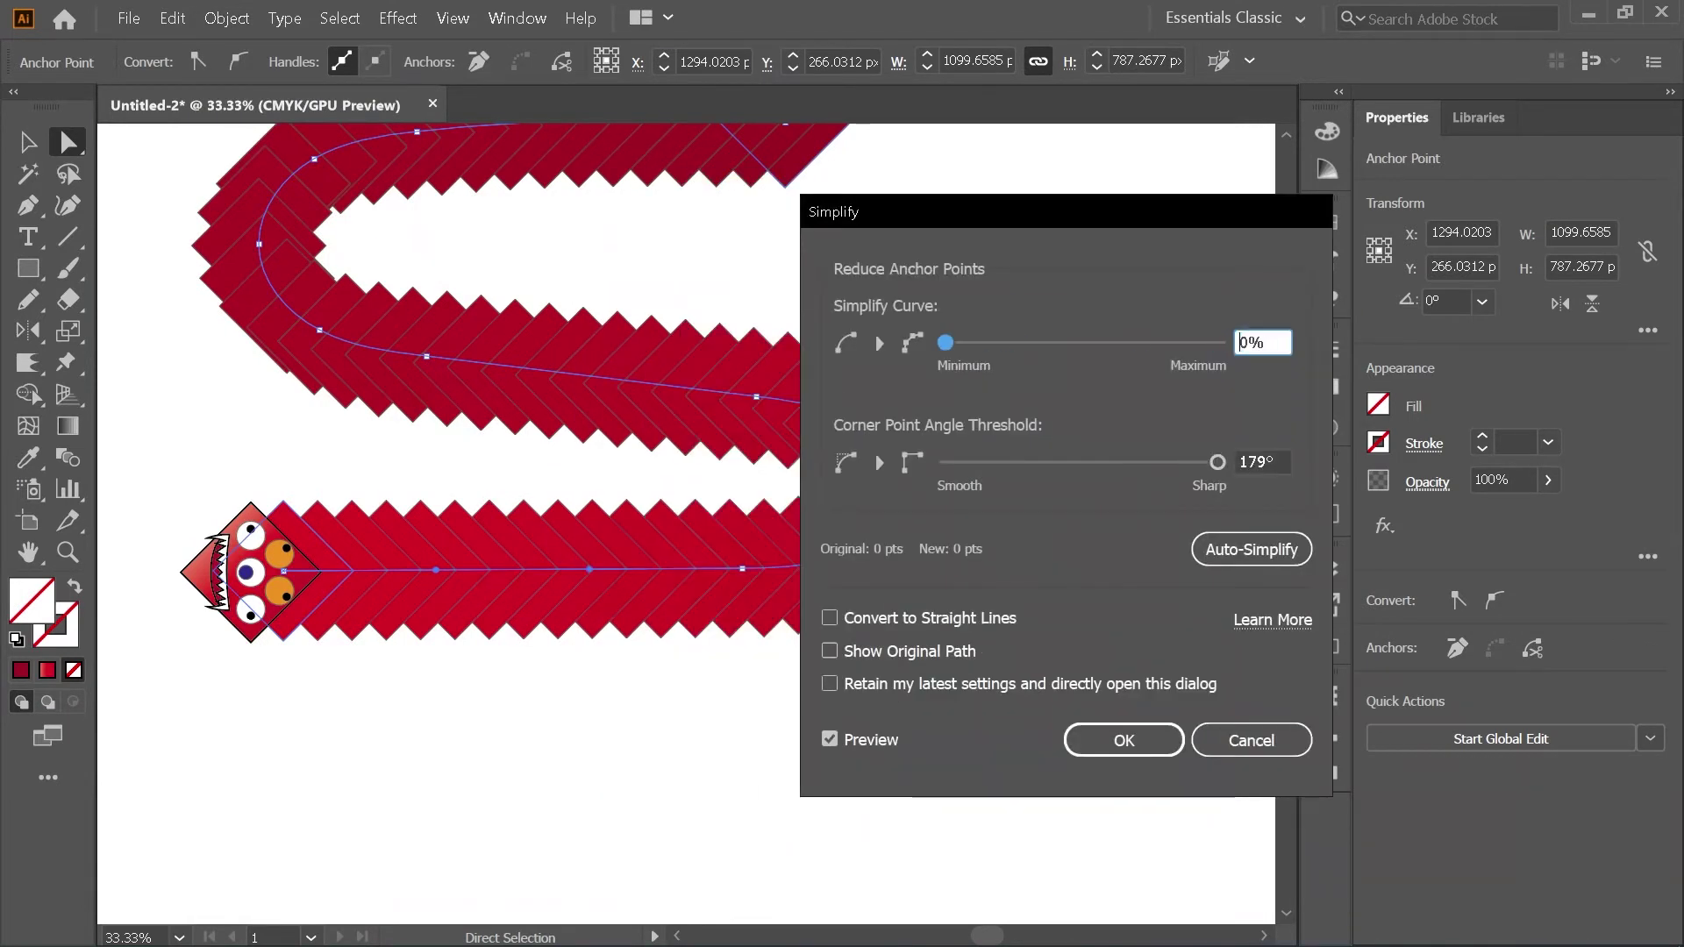
{"action": "key", "text": "Tab"}
{"action": "type", "text": "0"}
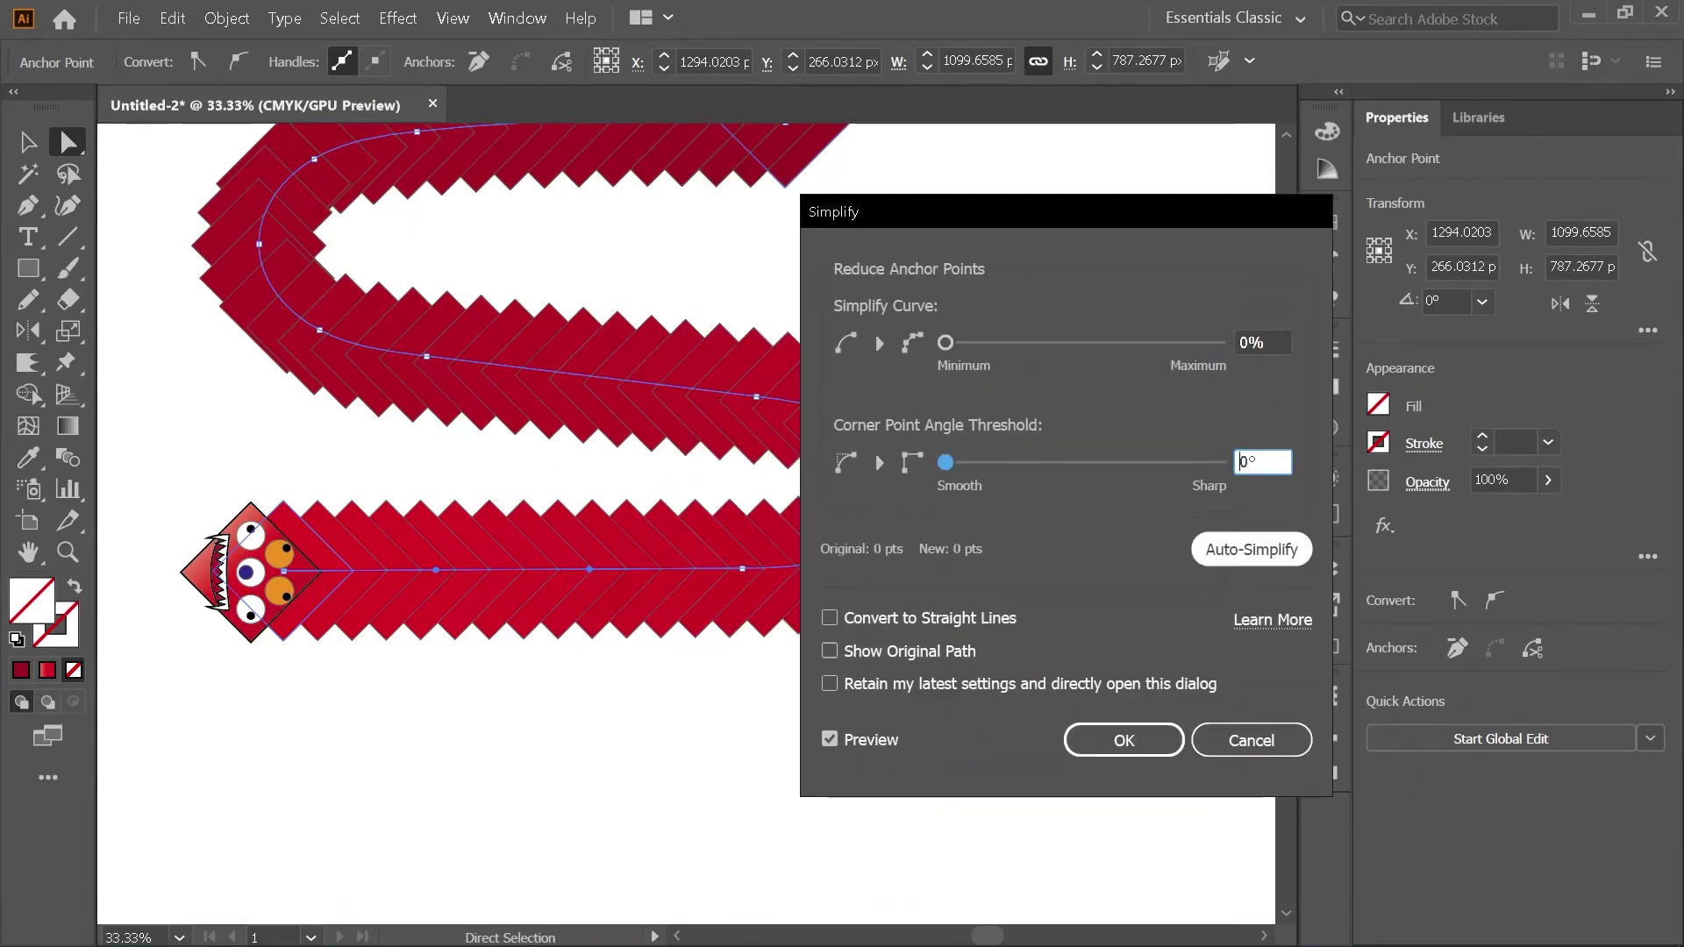
{"action": "left_click_drag", "start_coordinate": [965, 211], "coordinate": [1159, 232]}
{"action": "left_click", "coordinate": [1022, 639]}
{"action": "left_click", "coordinate": [1023, 639]}
{"action": "left_click", "coordinate": [1445, 570]}
{"action": "left_click", "coordinate": [1444, 760]}
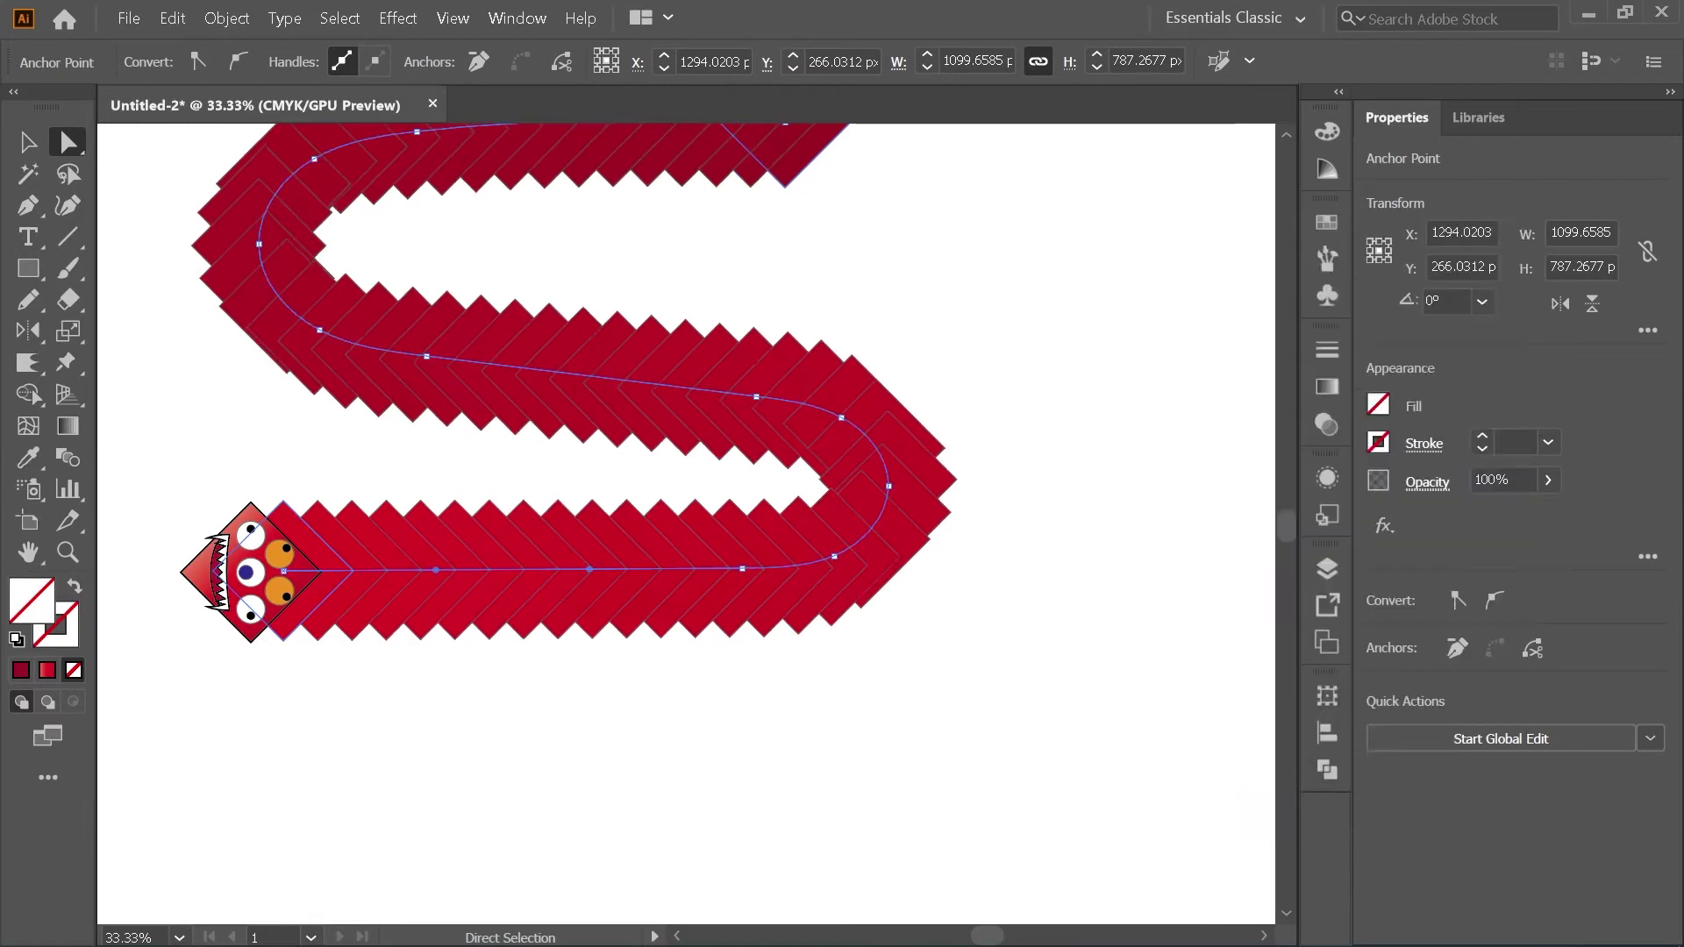
Step: Delete four surplus anchor points around the two bends of the spine with the Delete Anchor Point tool
{"action": "left_click", "coordinate": [28, 205]}
{"action": "left_click", "coordinate": [158, 271]}
{"action": "left_click", "coordinate": [319, 330]}
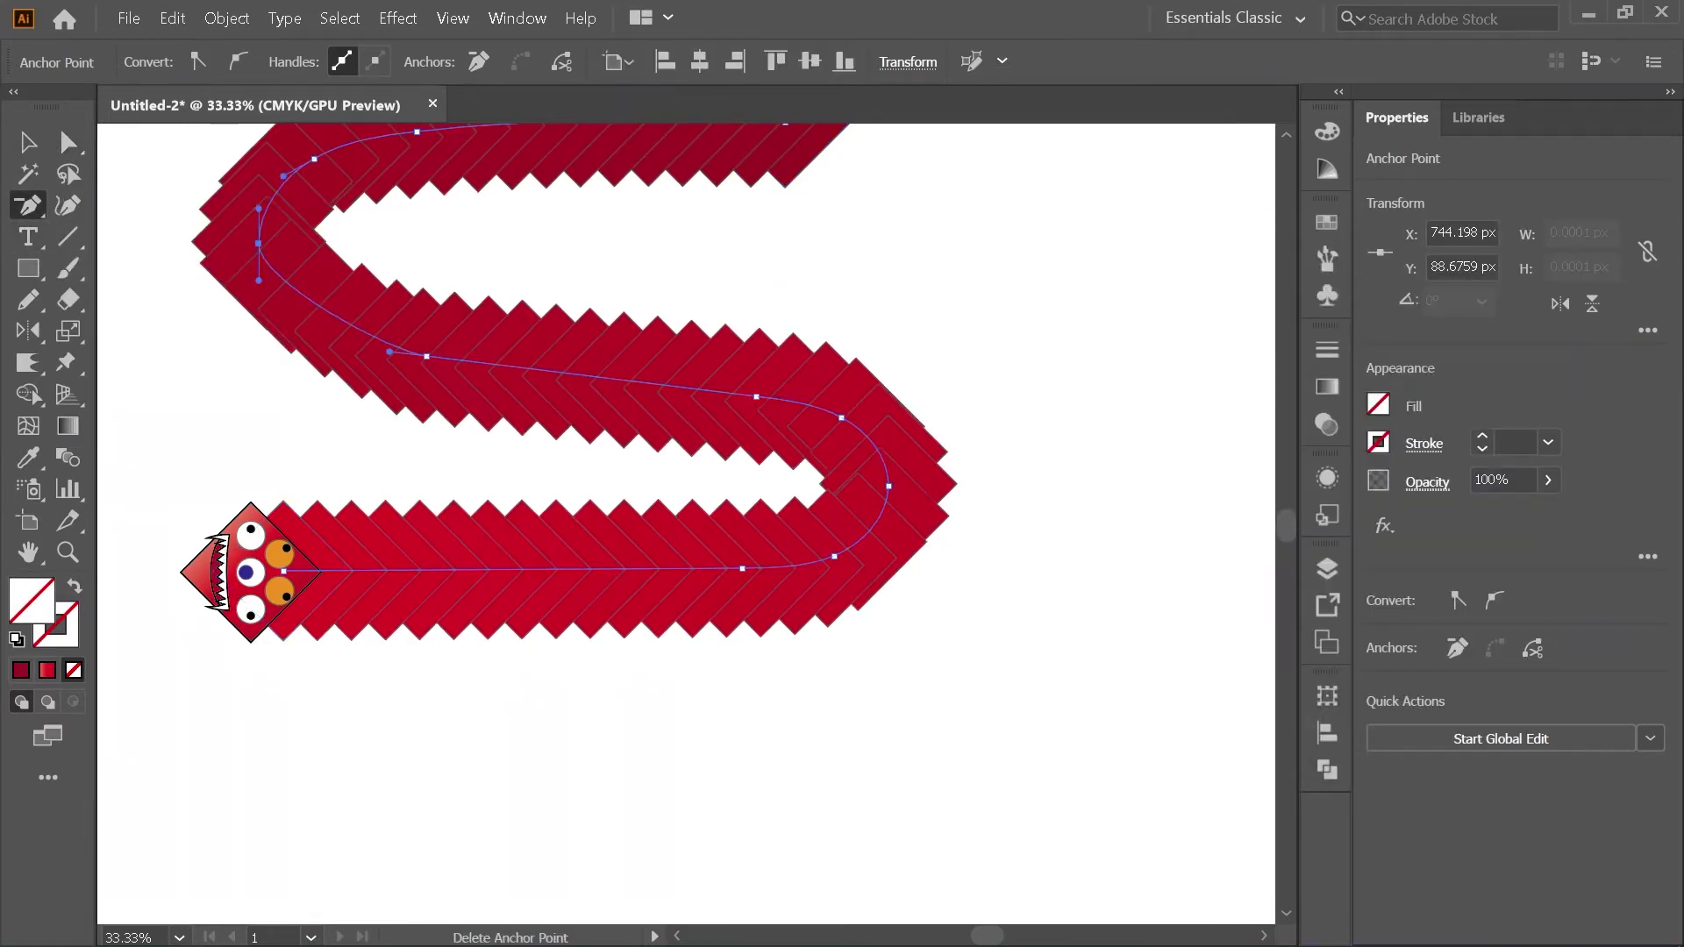
{"action": "left_click", "coordinate": [756, 397]}
{"action": "left_click", "coordinate": [834, 557]}
{"action": "scroll", "coordinate": [654, 570], "scroll_direction": "down", "scroll_amount": 3}
{"action": "scroll", "coordinate": [518, 389], "scroll_direction": "up", "scroll_amount": 3}
{"action": "left_click", "coordinate": [544, 465]}
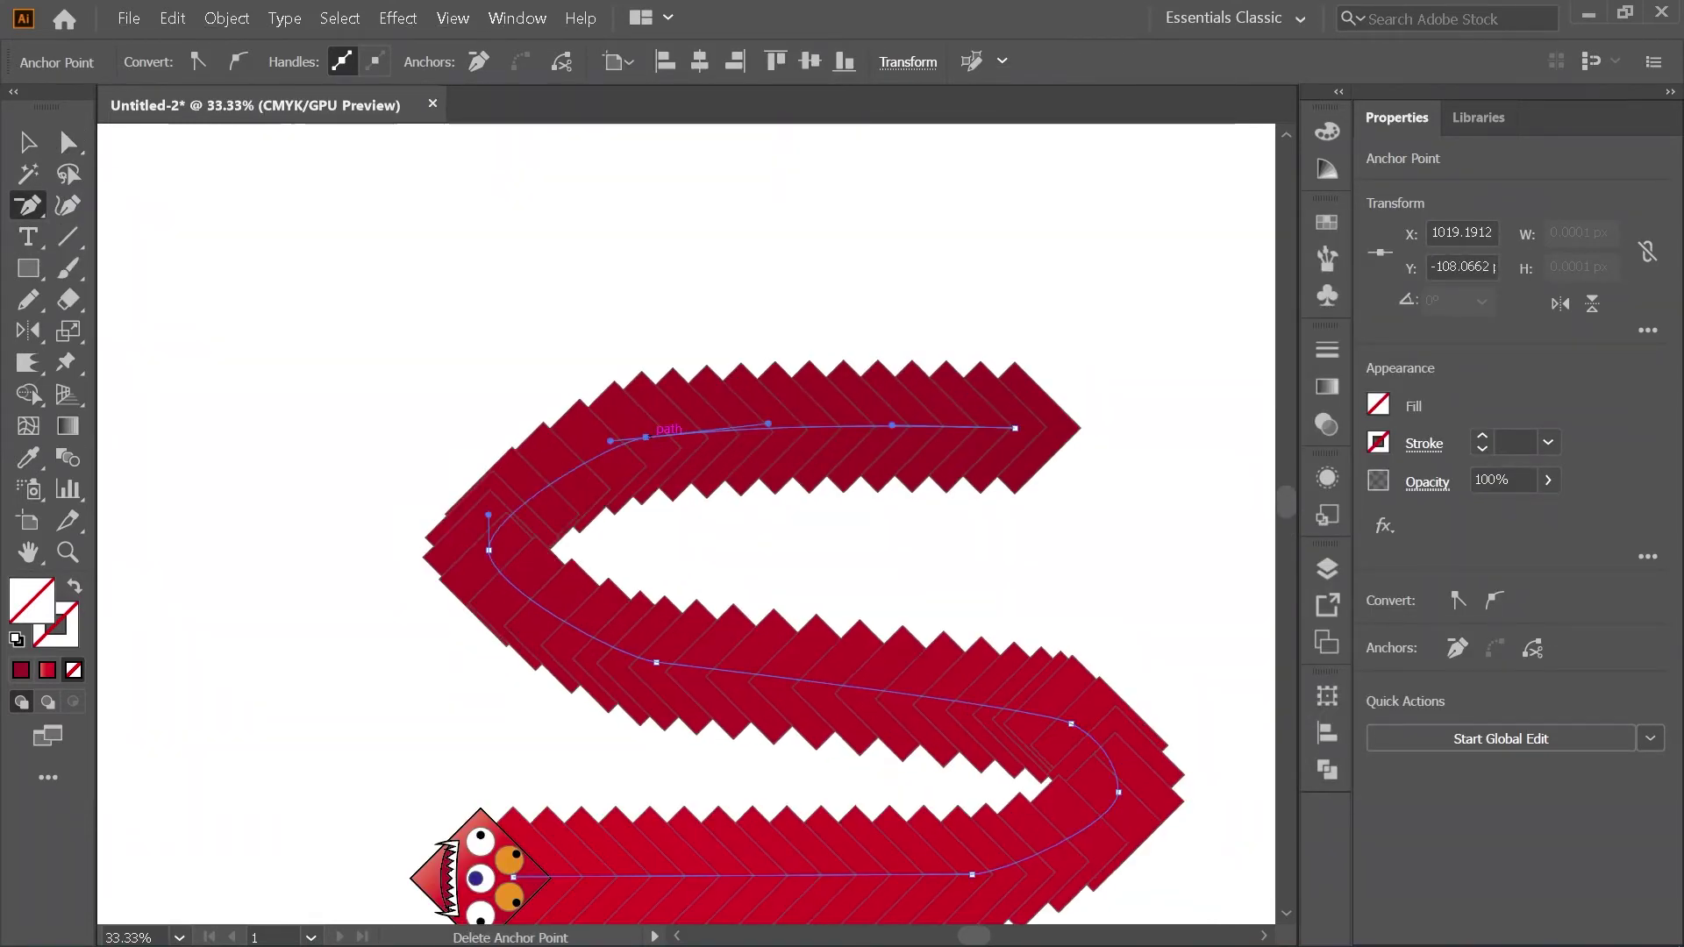
Step: Reshape the spine's upper bend into a rounder curve by adjusting its direction handles with the Pen tool
{"action": "key", "text": "p"}
{"action": "scroll", "coordinate": [507, 555], "scroll_direction": "up", "scroll_amount": 2}
{"action": "left_click_drag", "start_coordinate": [470, 475], "coordinate": [446, 375]}
{"action": "scroll", "coordinate": [426, 438], "scroll_direction": "down", "scroll_amount": 2}
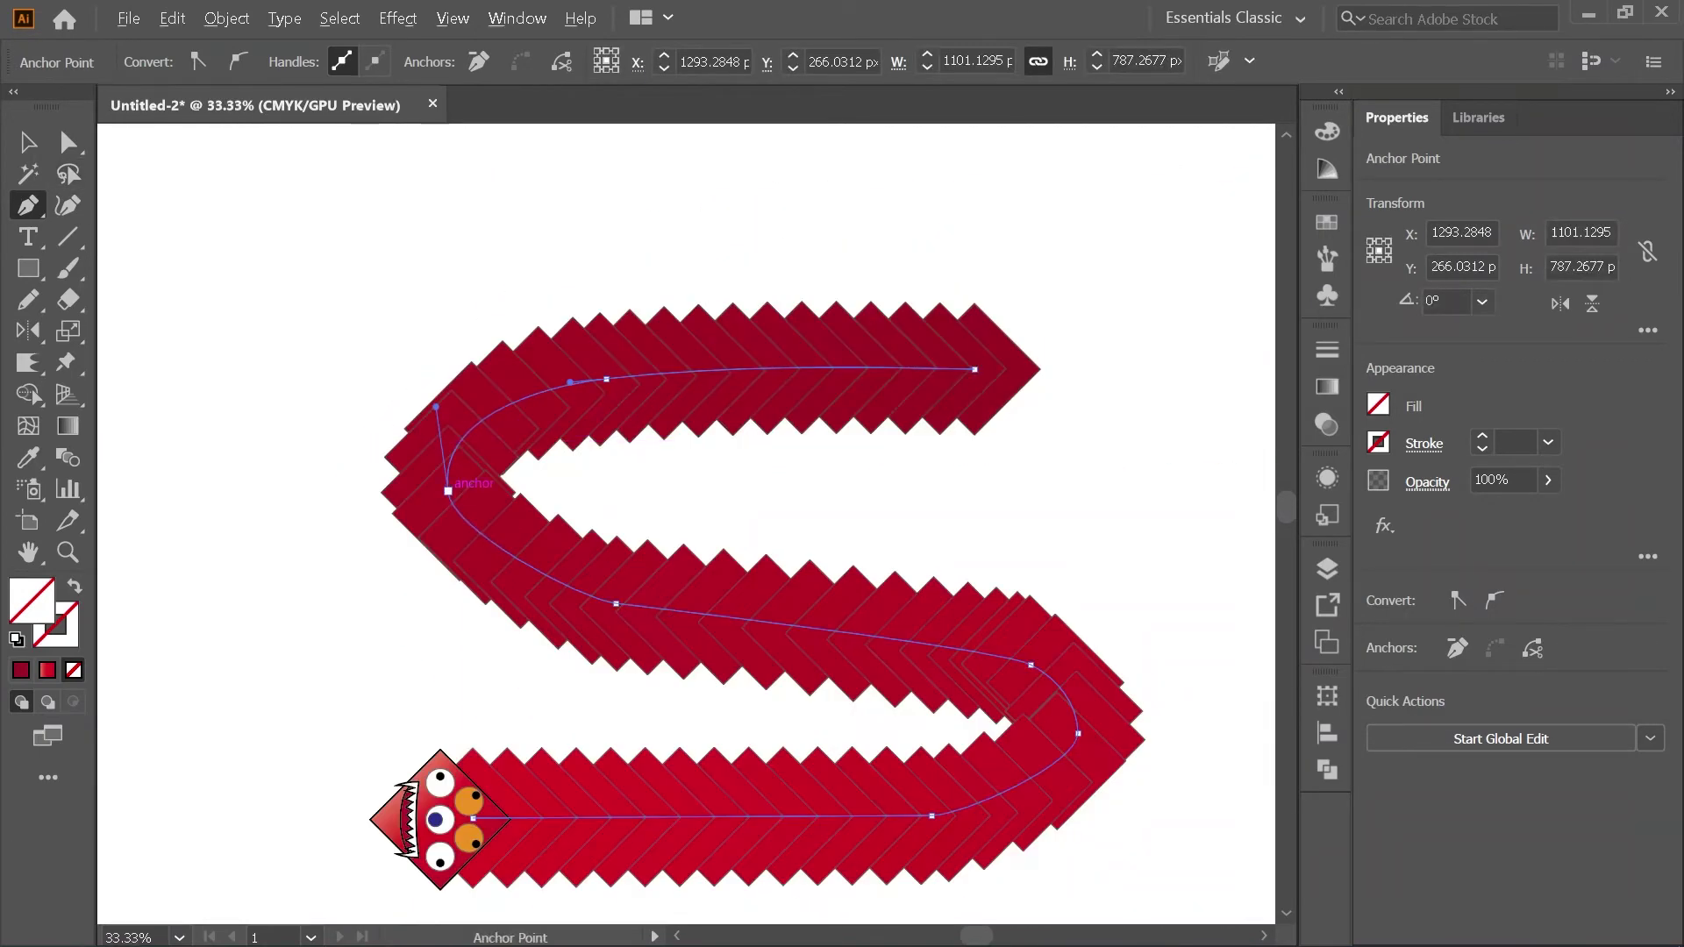
{"action": "left_click_drag", "start_coordinate": [449, 490], "coordinate": [439, 394]}
{"action": "scroll", "coordinate": [392, 421], "scroll_direction": "down", "scroll_amount": 2}
{"action": "scroll", "coordinate": [776, 639], "scroll_direction": "up", "scroll_amount": 3}
{"action": "left_click_drag", "start_coordinate": [584, 357], "coordinate": [515, 304]}
Step: Delete the outermost anchor point of the spine's lower bend, round that bend with its direction handles, and deselect the path
{"action": "left_click", "coordinate": [655, 461]}
{"action": "left_click_drag", "start_coordinate": [484, 583], "coordinate": [591, 589]}
{"action": "scroll", "coordinate": [830, 542], "scroll_direction": "down", "scroll_amount": 3}
{"action": "scroll", "coordinate": [527, 514], "scroll_direction": "up", "scroll_amount": 2}
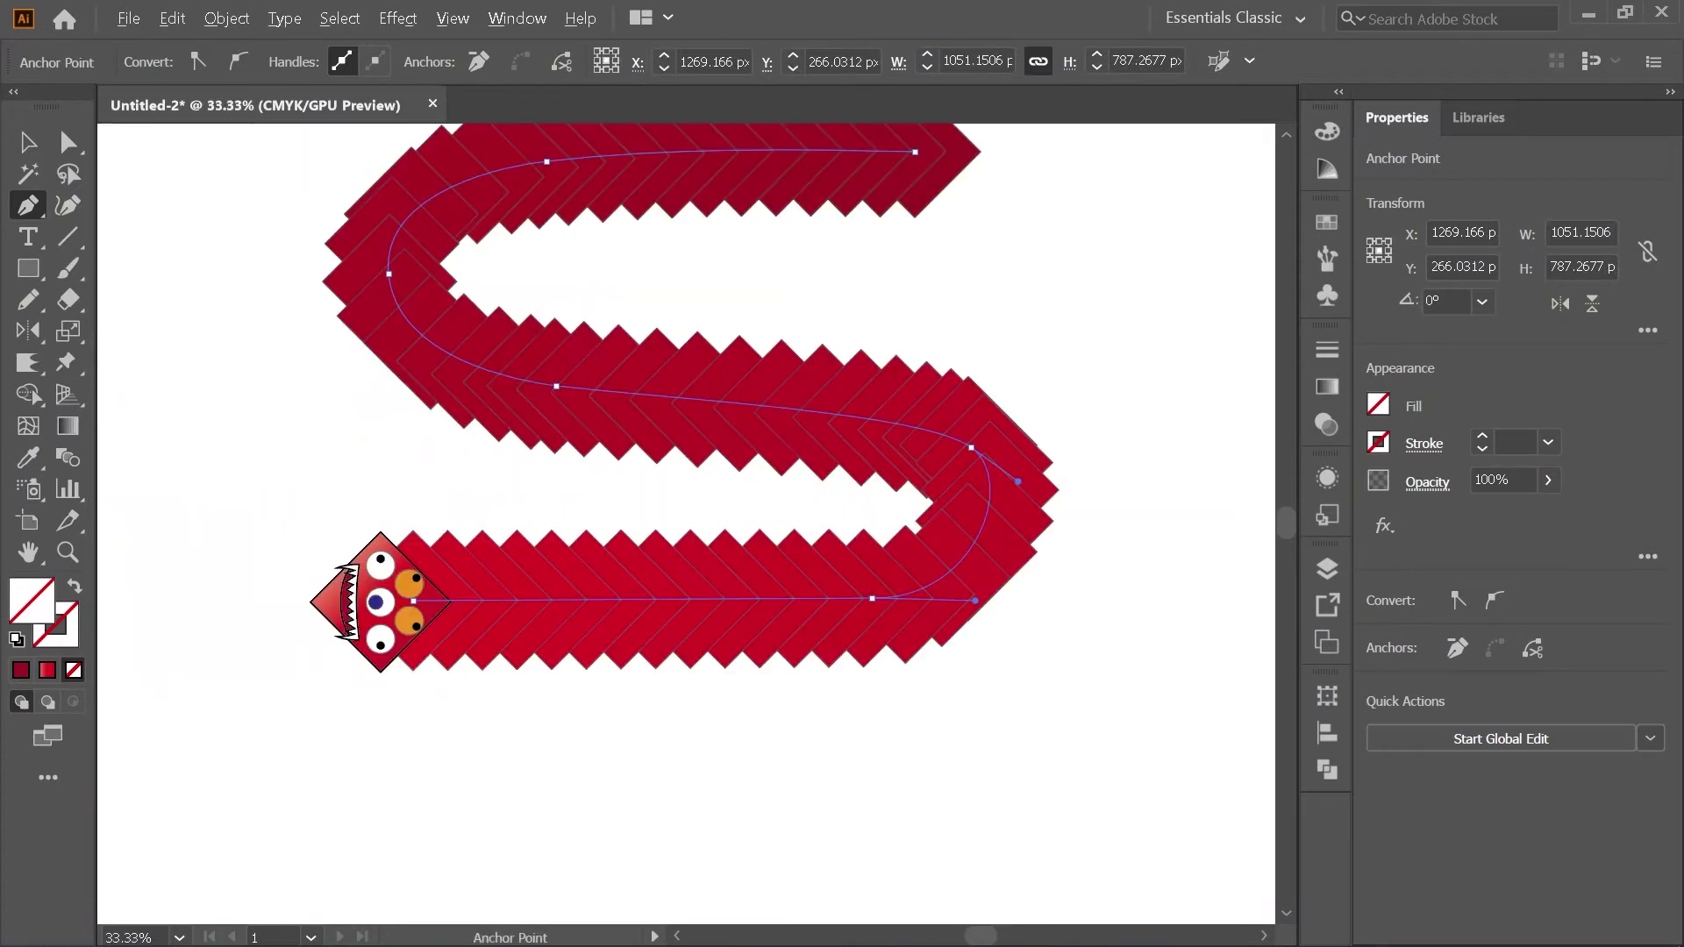
{"action": "scroll", "coordinate": [589, 484], "scroll_direction": "down", "scroll_amount": 2}
{"action": "scroll", "coordinate": [781, 510], "scroll_direction": "up", "scroll_amount": 1}
{"action": "left_click_drag", "start_coordinate": [705, 556], "coordinate": [816, 564]}
{"action": "mouse_move", "coordinate": [815, 469]}
{"action": "left_mouse_down"}
{"action": "mouse_move", "coordinate": [816, 491]}
{"action": "mouse_move", "coordinate": [838, 487]}
{"action": "left_mouse_up"}
{"action": "key", "text": "v"}
{"action": "left_click", "coordinate": [923, 536]}
{"action": "scroll", "coordinate": [924, 535], "scroll_direction": "down", "scroll_amount": 1}
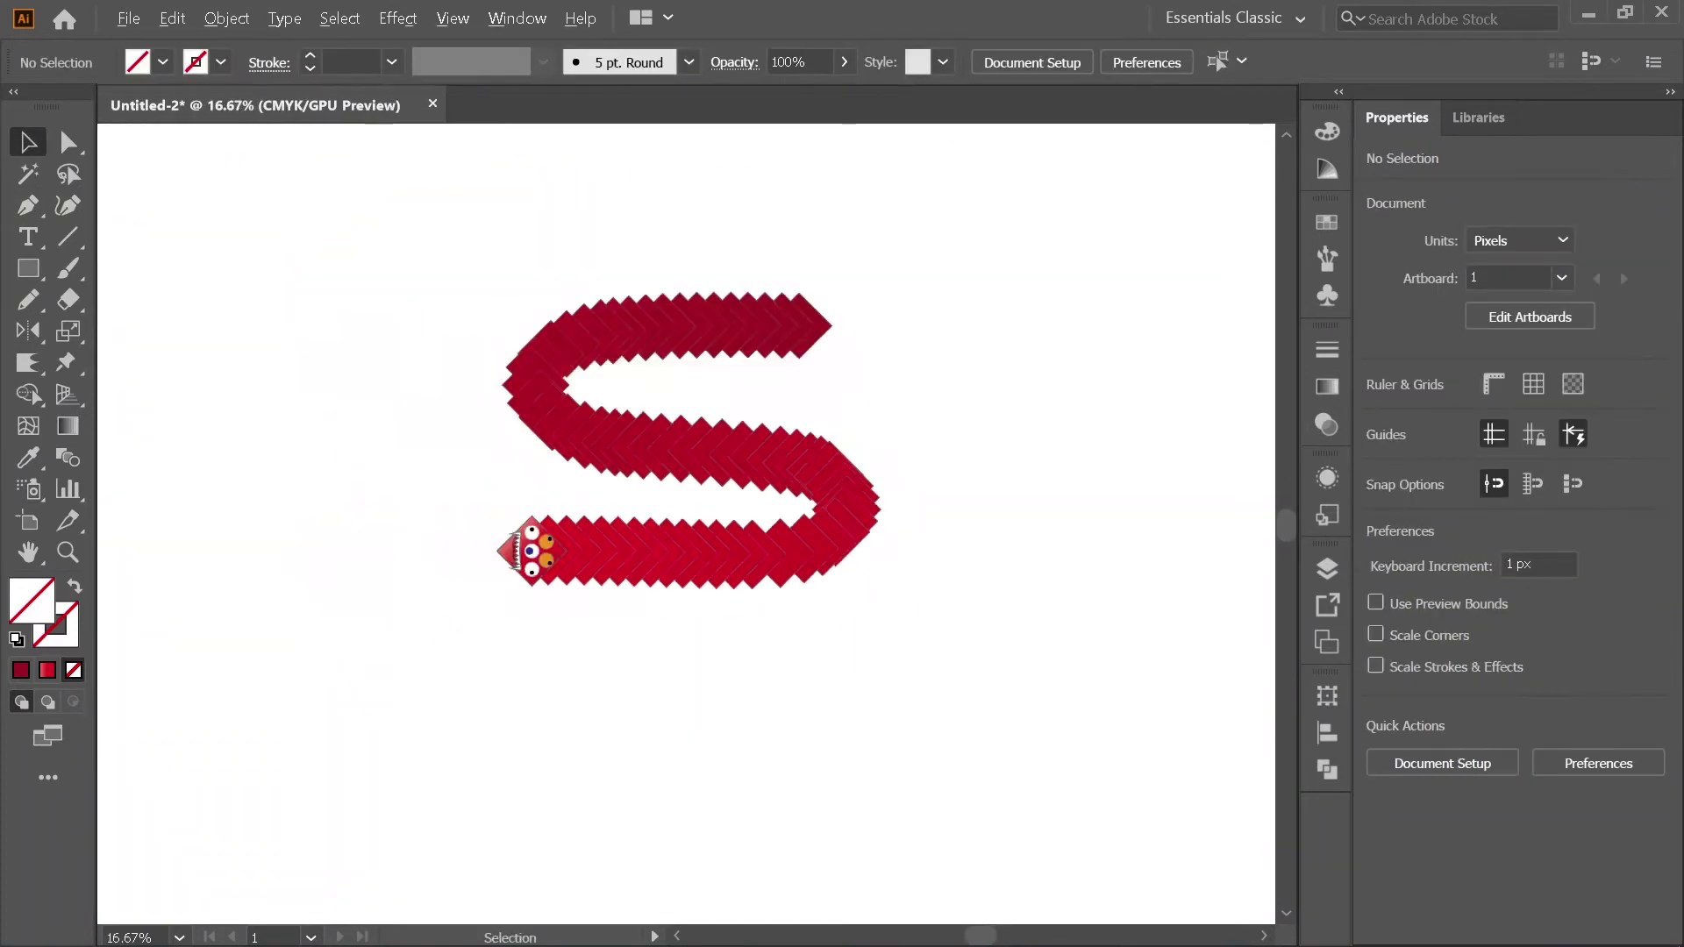
Step: Draw a freehand S-shaped open path left of the creature, about 814 px wide and 1398 px high, and return to the Selection tool
{"action": "scroll", "coordinate": [506, 392], "scroll_direction": "down", "scroll_amount": 3}
{"action": "scroll", "coordinate": [506, 392], "scroll_direction": "up", "scroll_amount": 6}
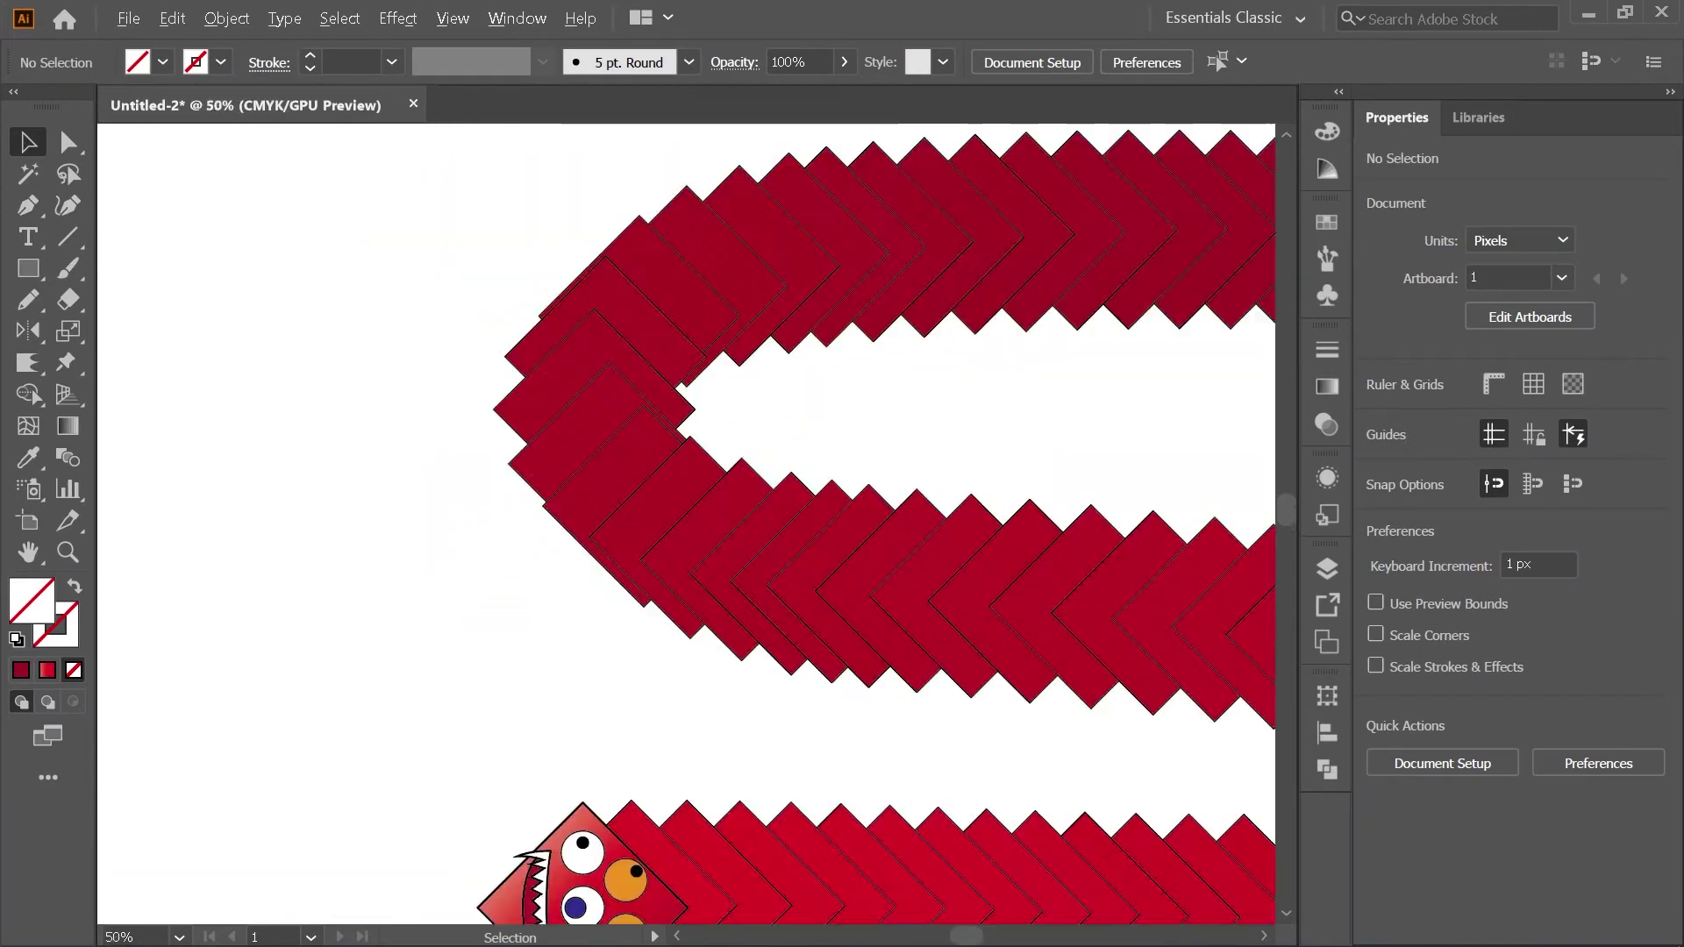
{"action": "scroll", "coordinate": [445, 369], "scroll_direction": "down", "scroll_amount": 2}
{"action": "scroll", "coordinate": [879, 504], "scroll_direction": "up", "scroll_amount": 1}
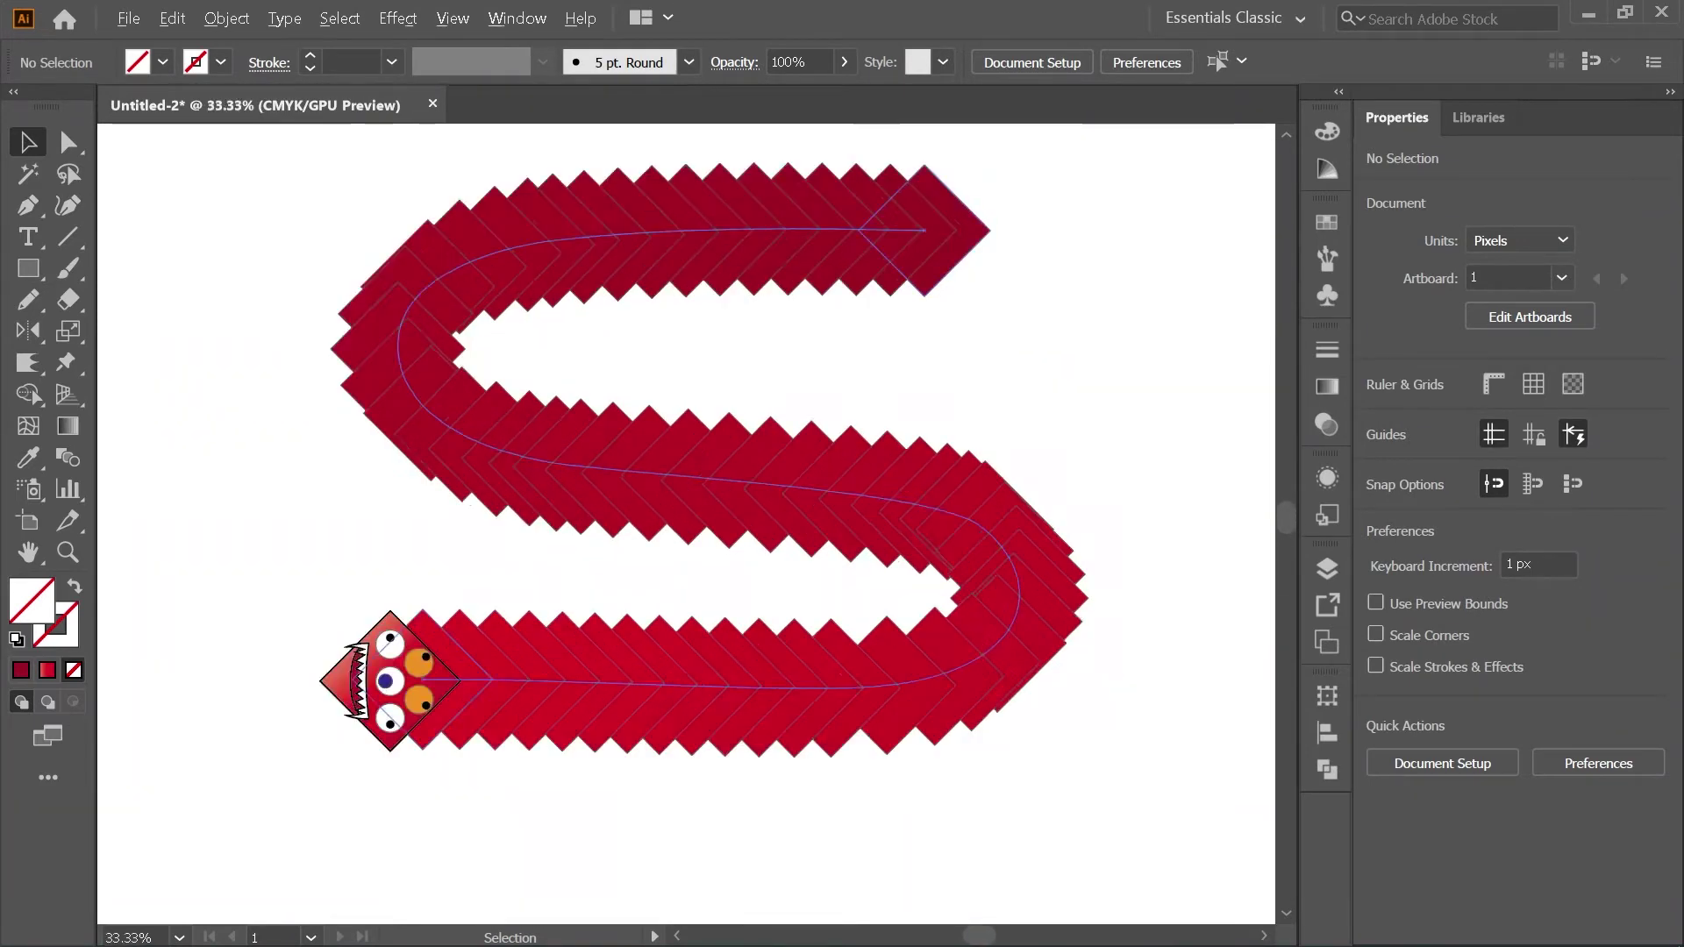
{"action": "key", "text": "n"}
{"action": "scroll", "coordinate": [624, 461], "scroll_direction": "down", "scroll_amount": 1}
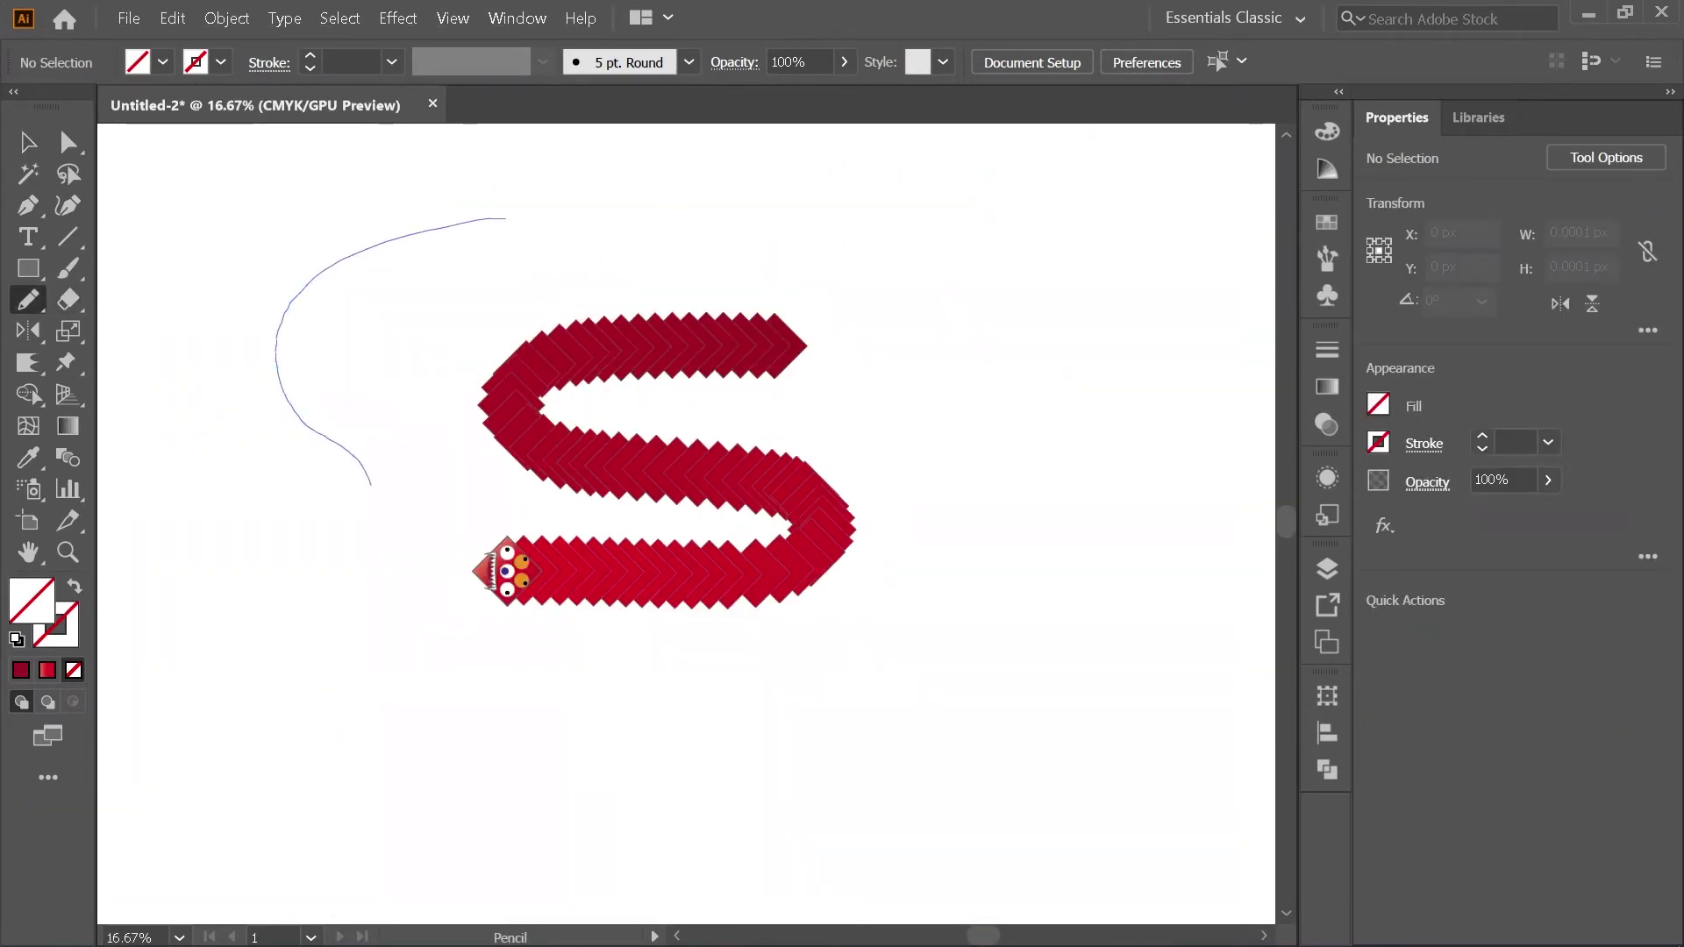
{"action": "left_click_drag", "start_coordinate": [273, 622], "coordinate": [272, 618]}
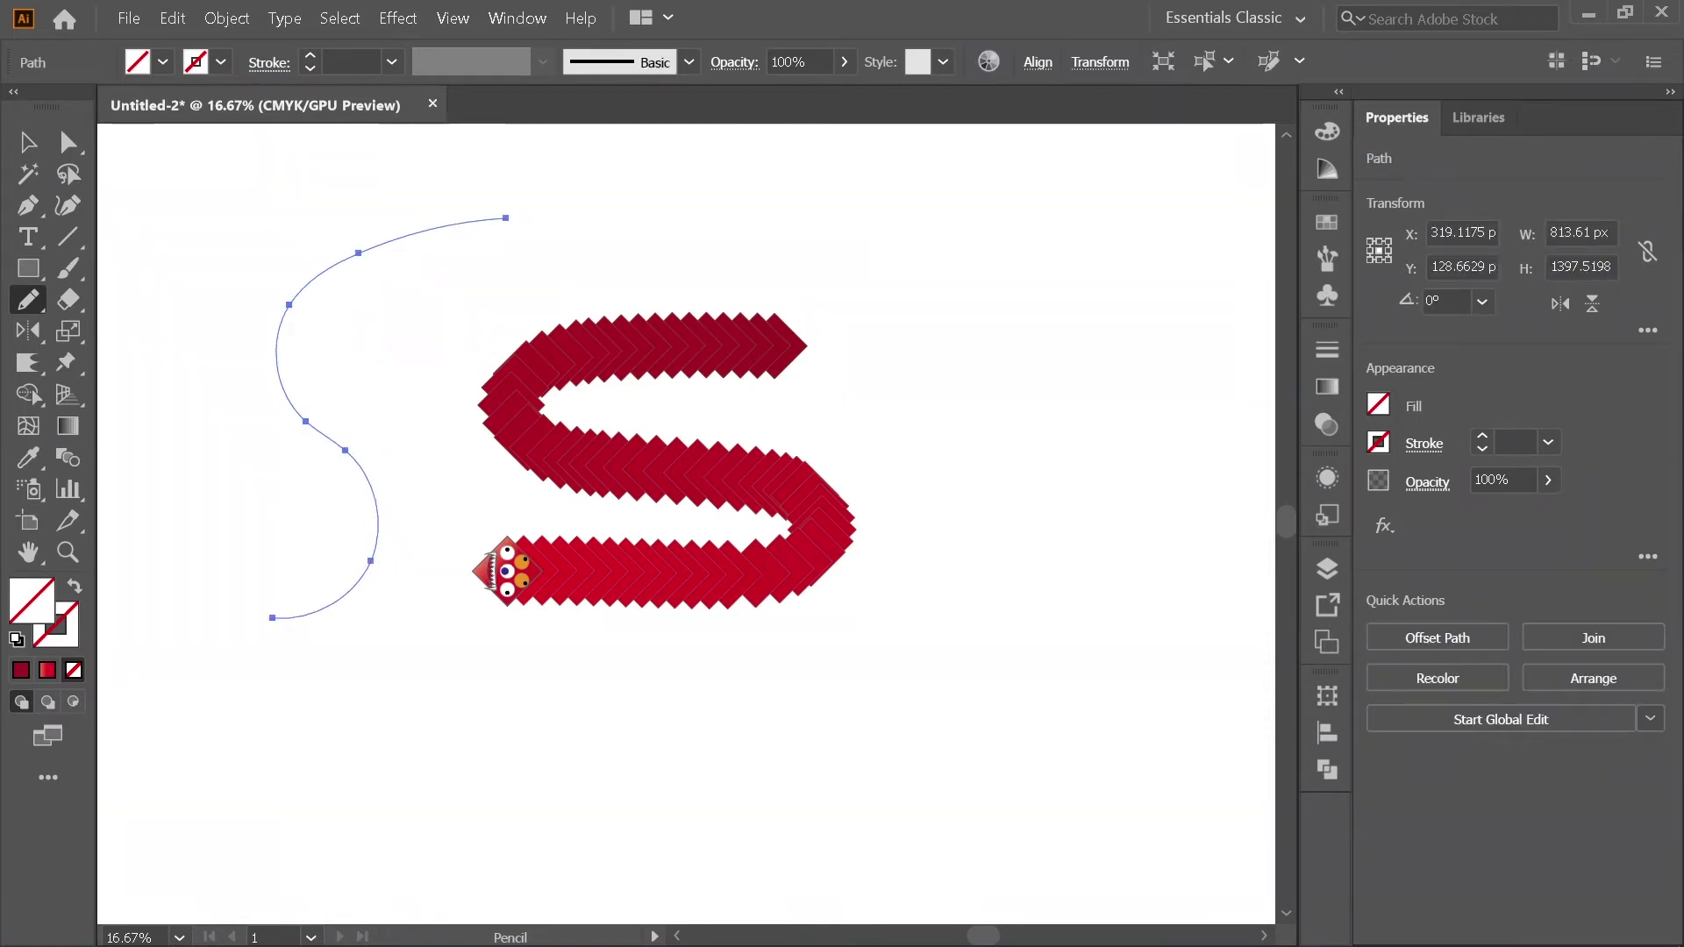
{"action": "left_click", "coordinate": [28, 142]}
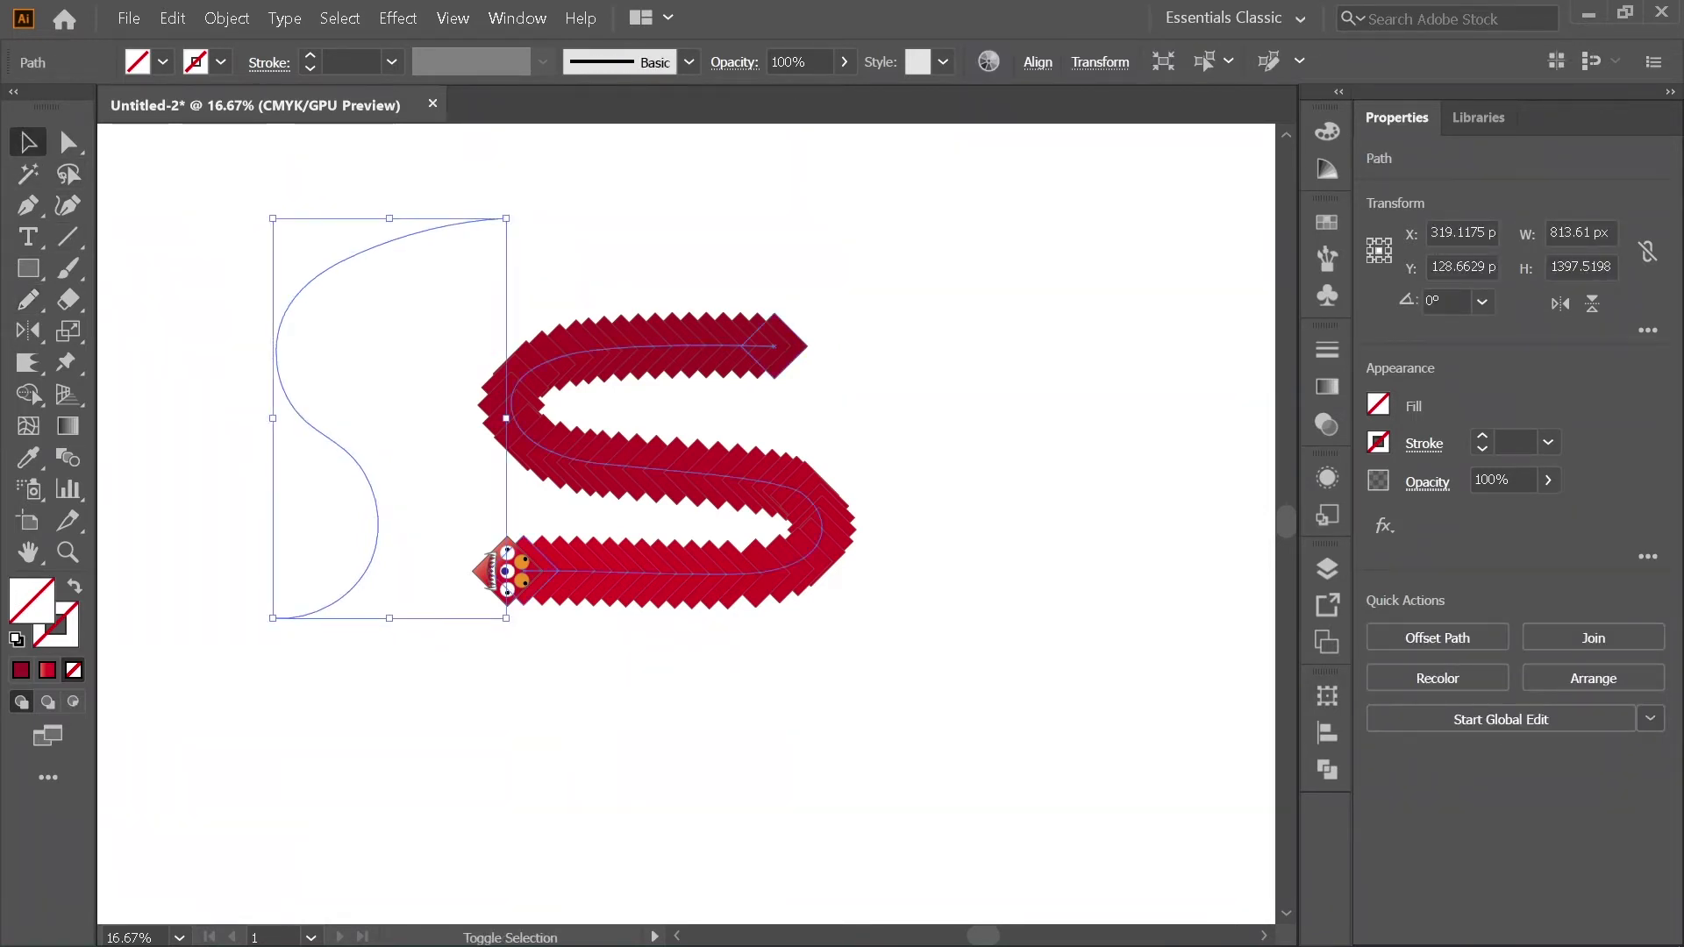
Step: Add the diamond blend to the selection, replace its spine with the new S-shaped path, and deselect
{"action": "left_click", "coordinate": [667, 471], "text": "shift"}
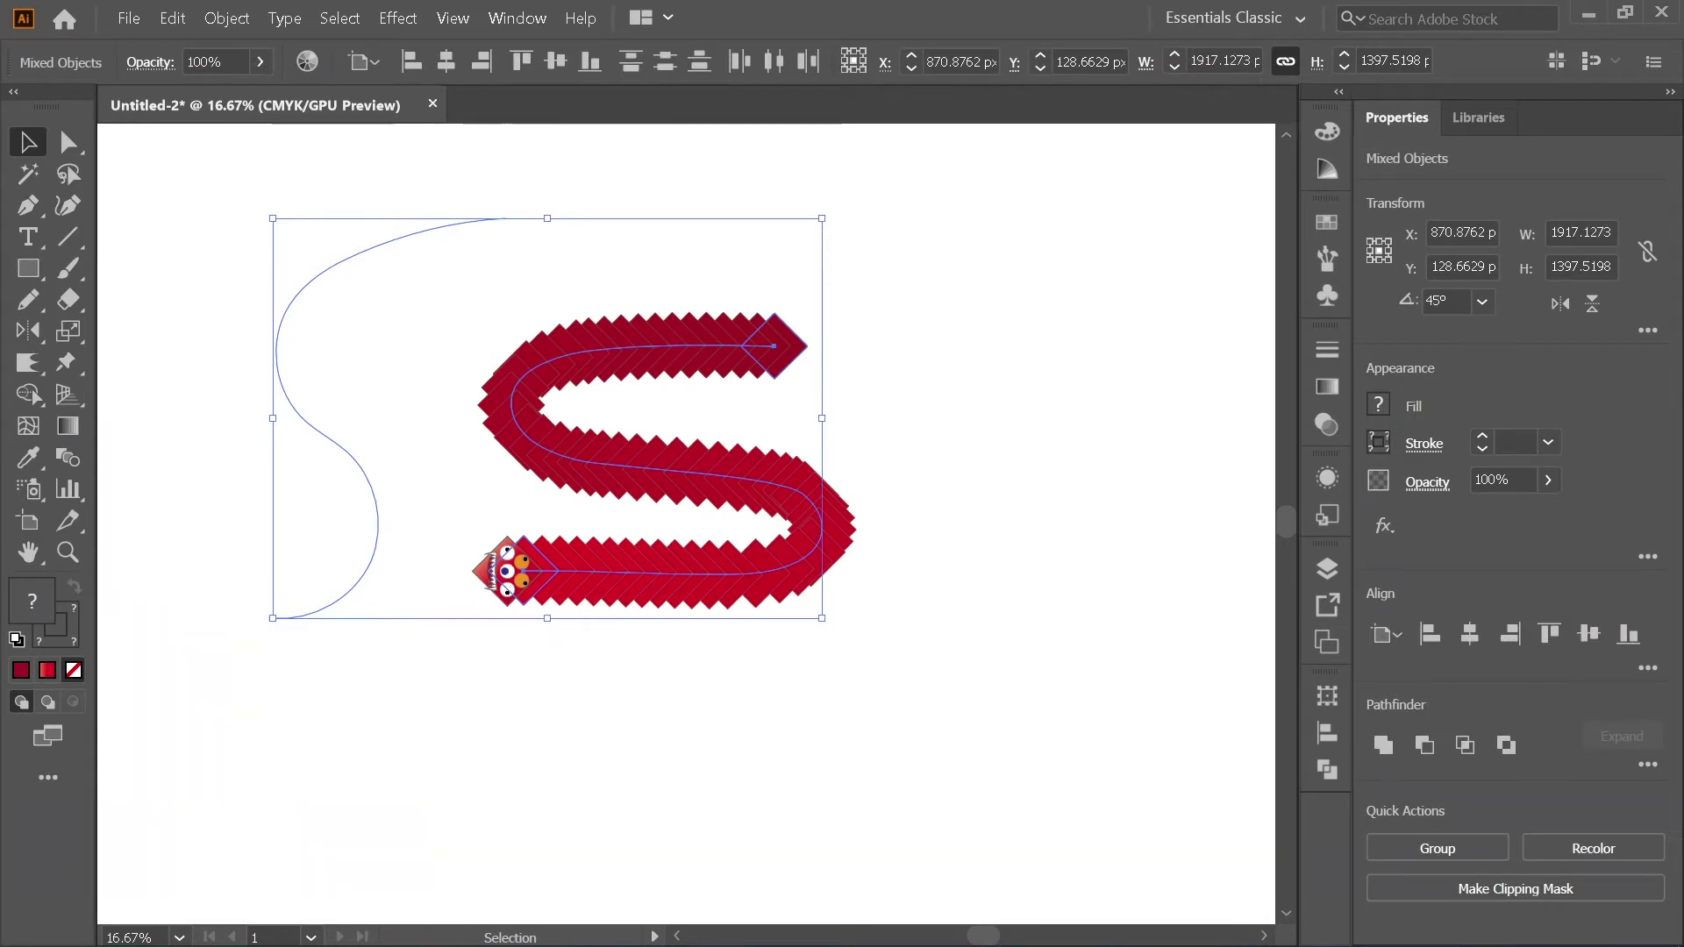
{"action": "left_click", "coordinate": [226, 18]}
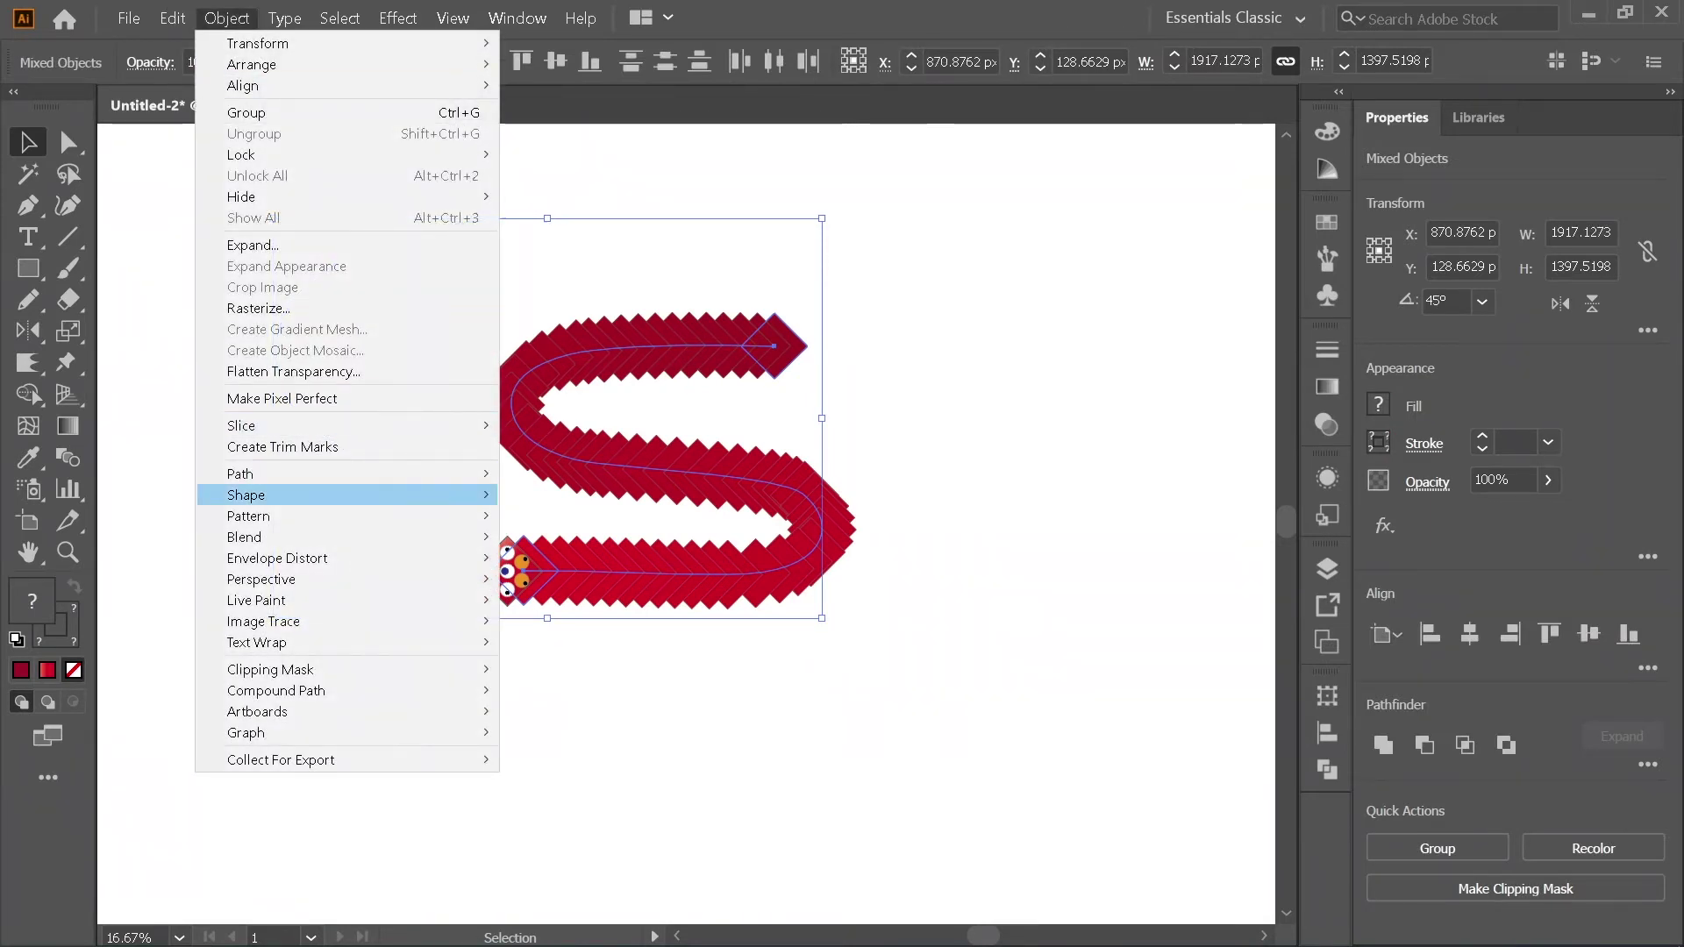
{"action": "mouse_move", "coordinate": [347, 537]}
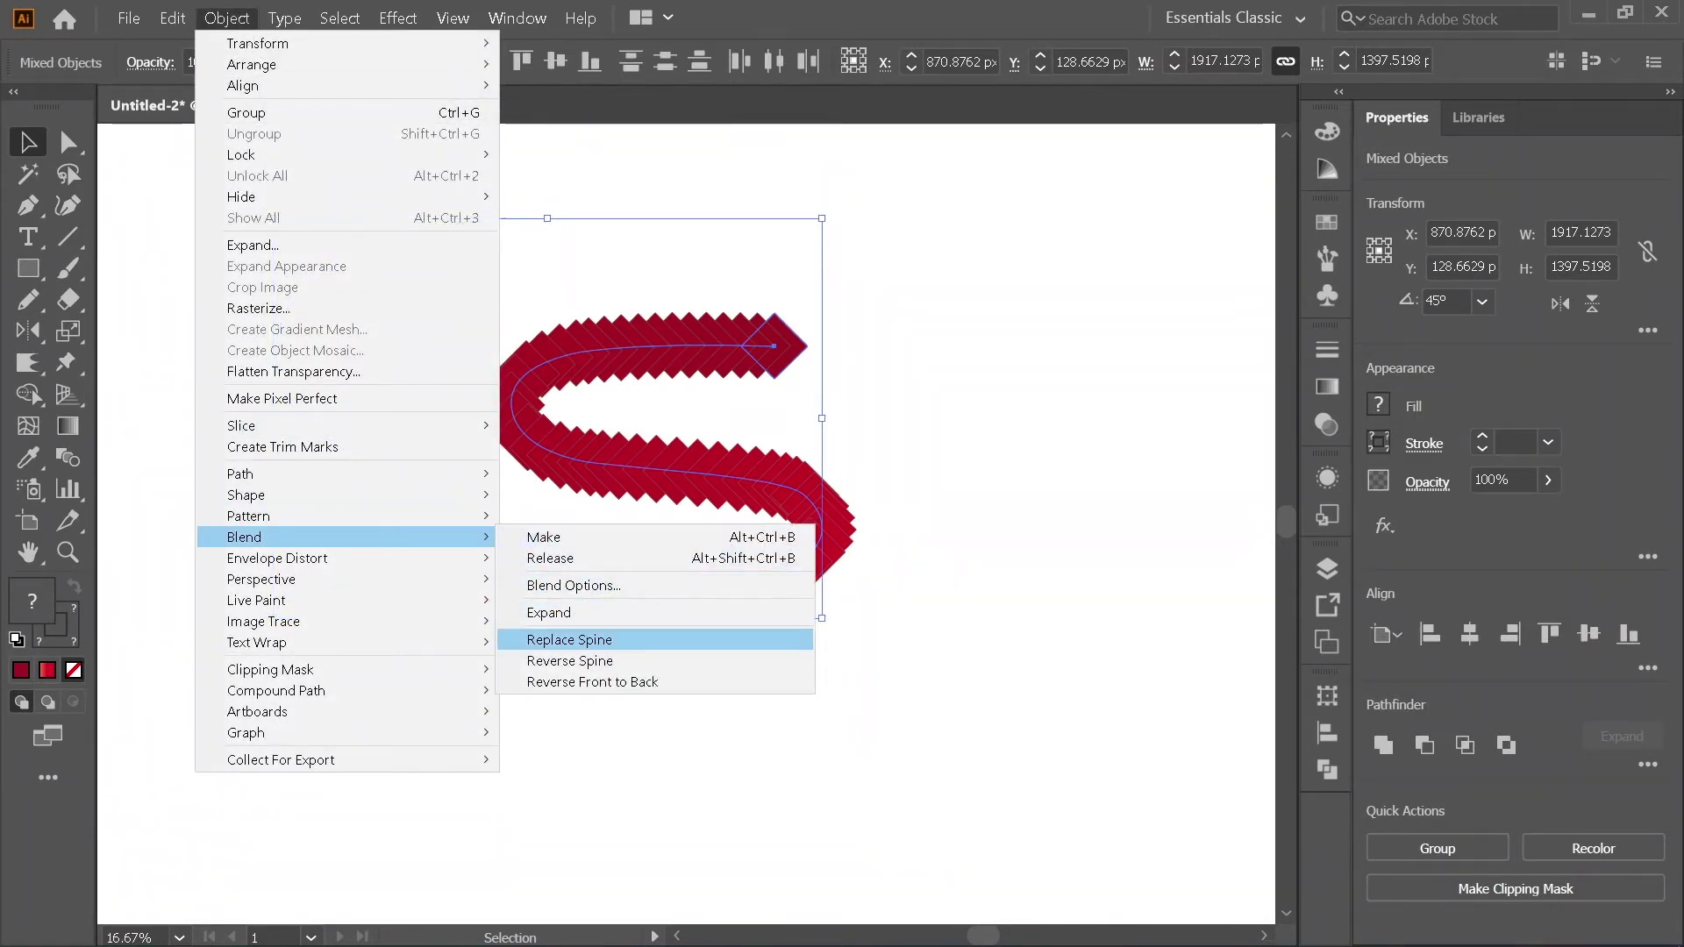
{"action": "left_click", "coordinate": [571, 639]}
{"action": "key", "text": "ctrl+shift+a"}
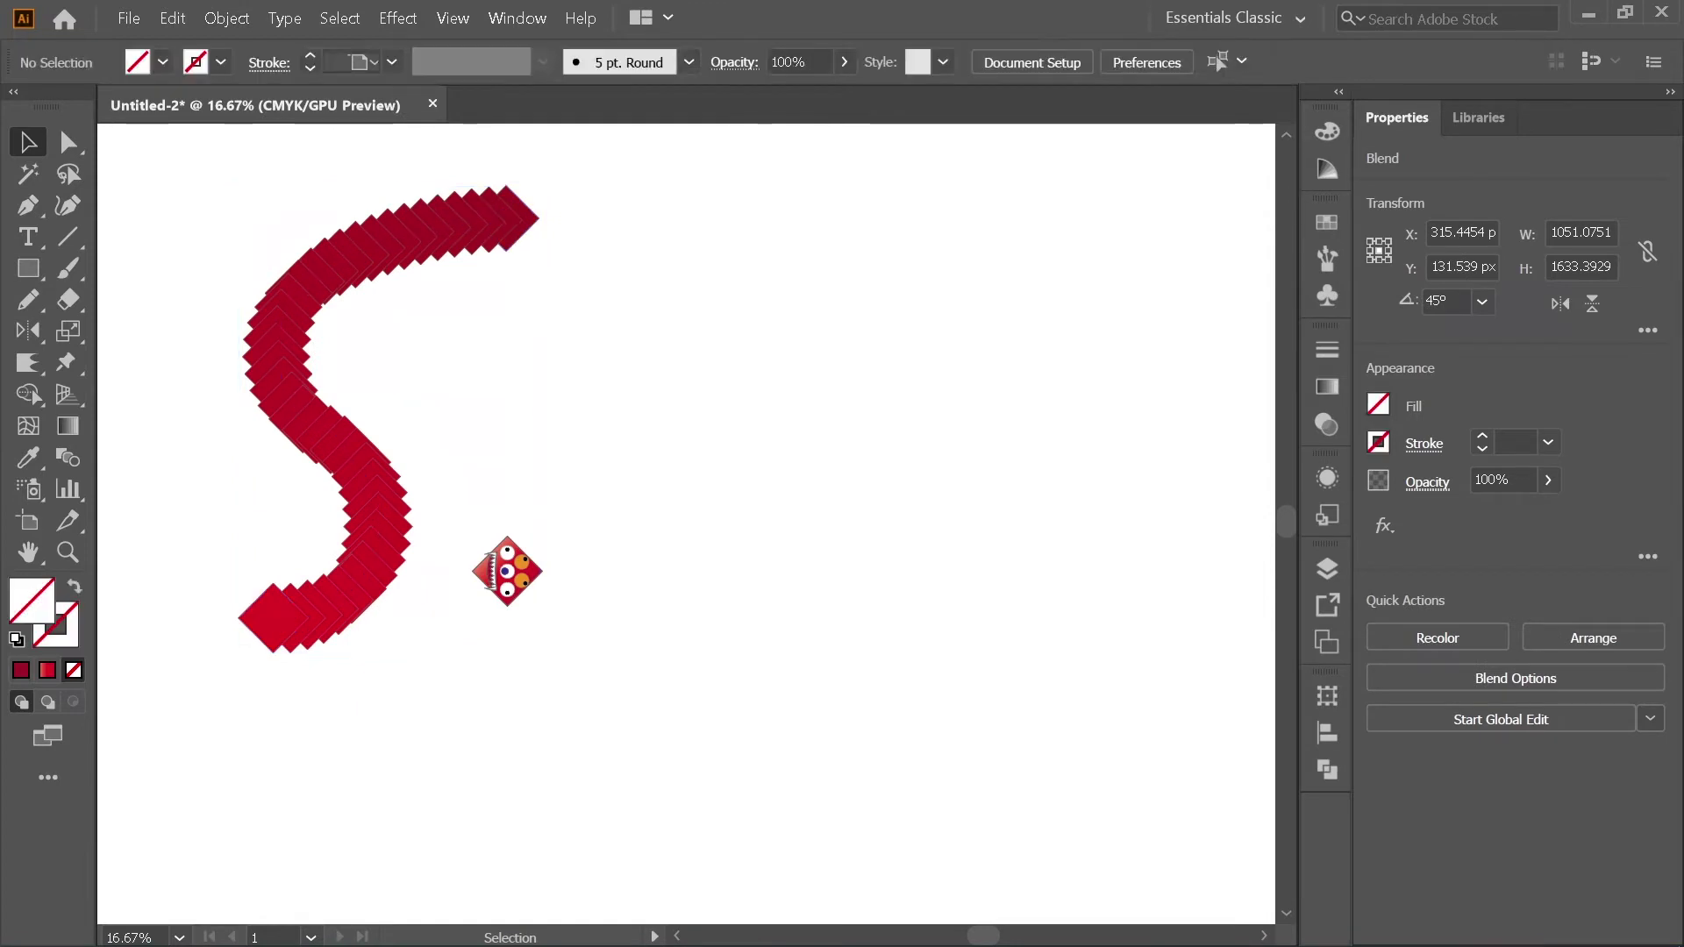
Step: Move the head group onto the front diamond of the reshaped body and deselect it
{"action": "key", "text": "ctrl+minus"}
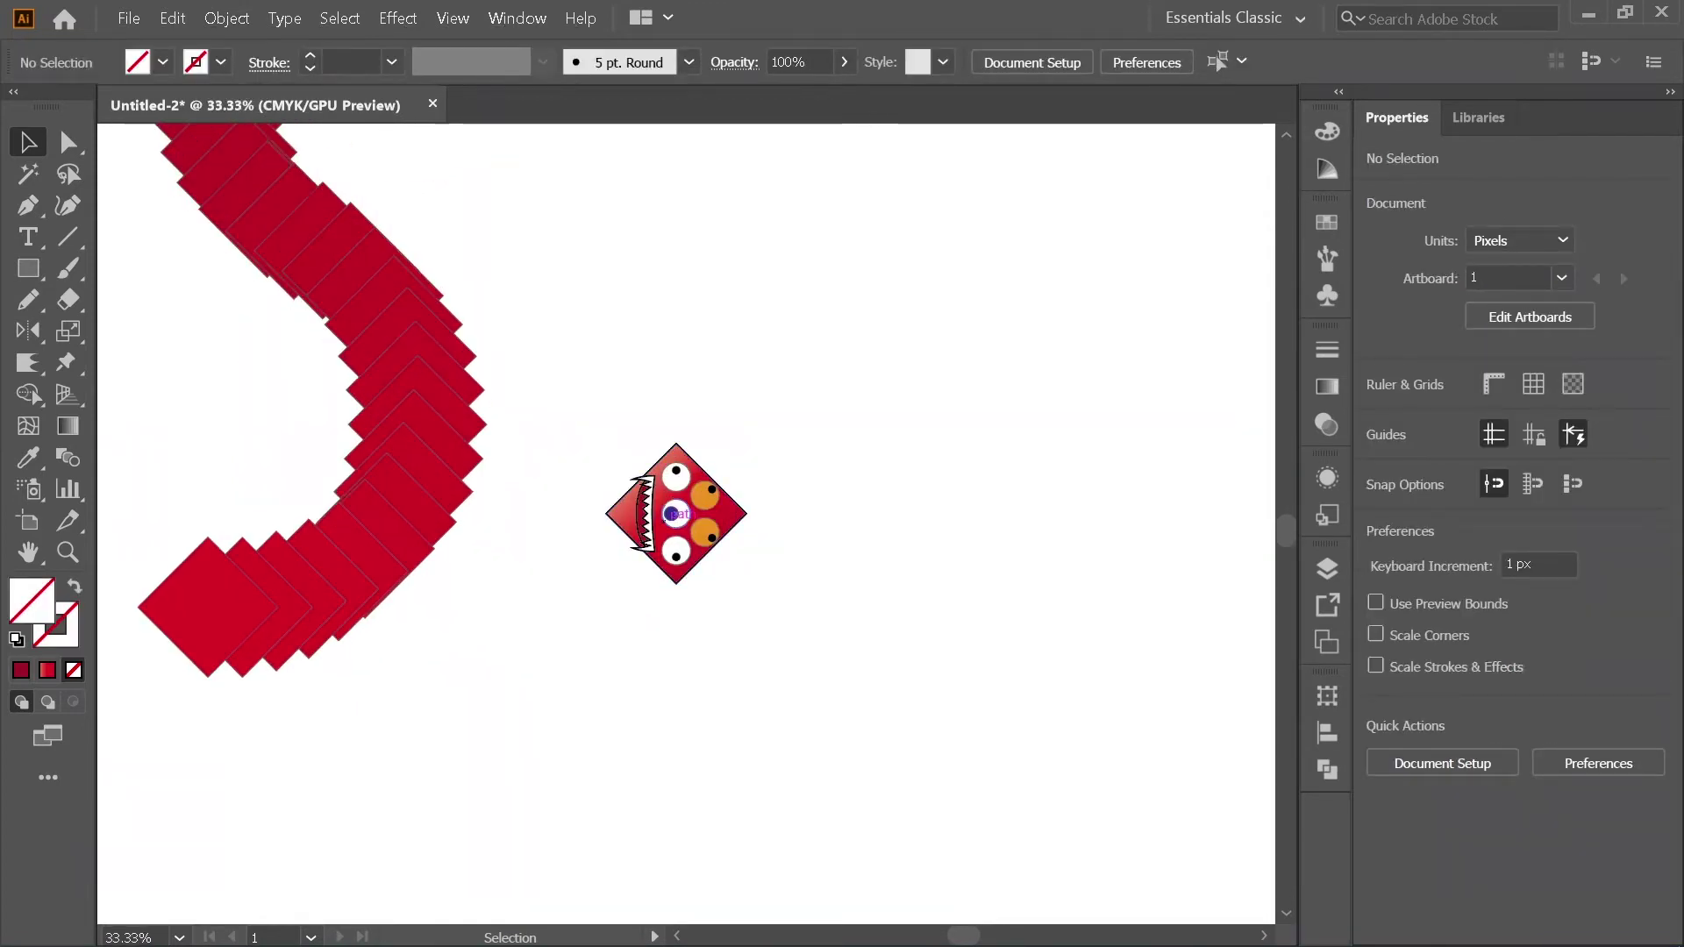
{"action": "left_click", "coordinate": [673, 515]}
{"action": "left_click_drag", "start_coordinate": [682, 514], "coordinate": [187, 608]}
{"action": "left_click", "coordinate": [813, 544]}
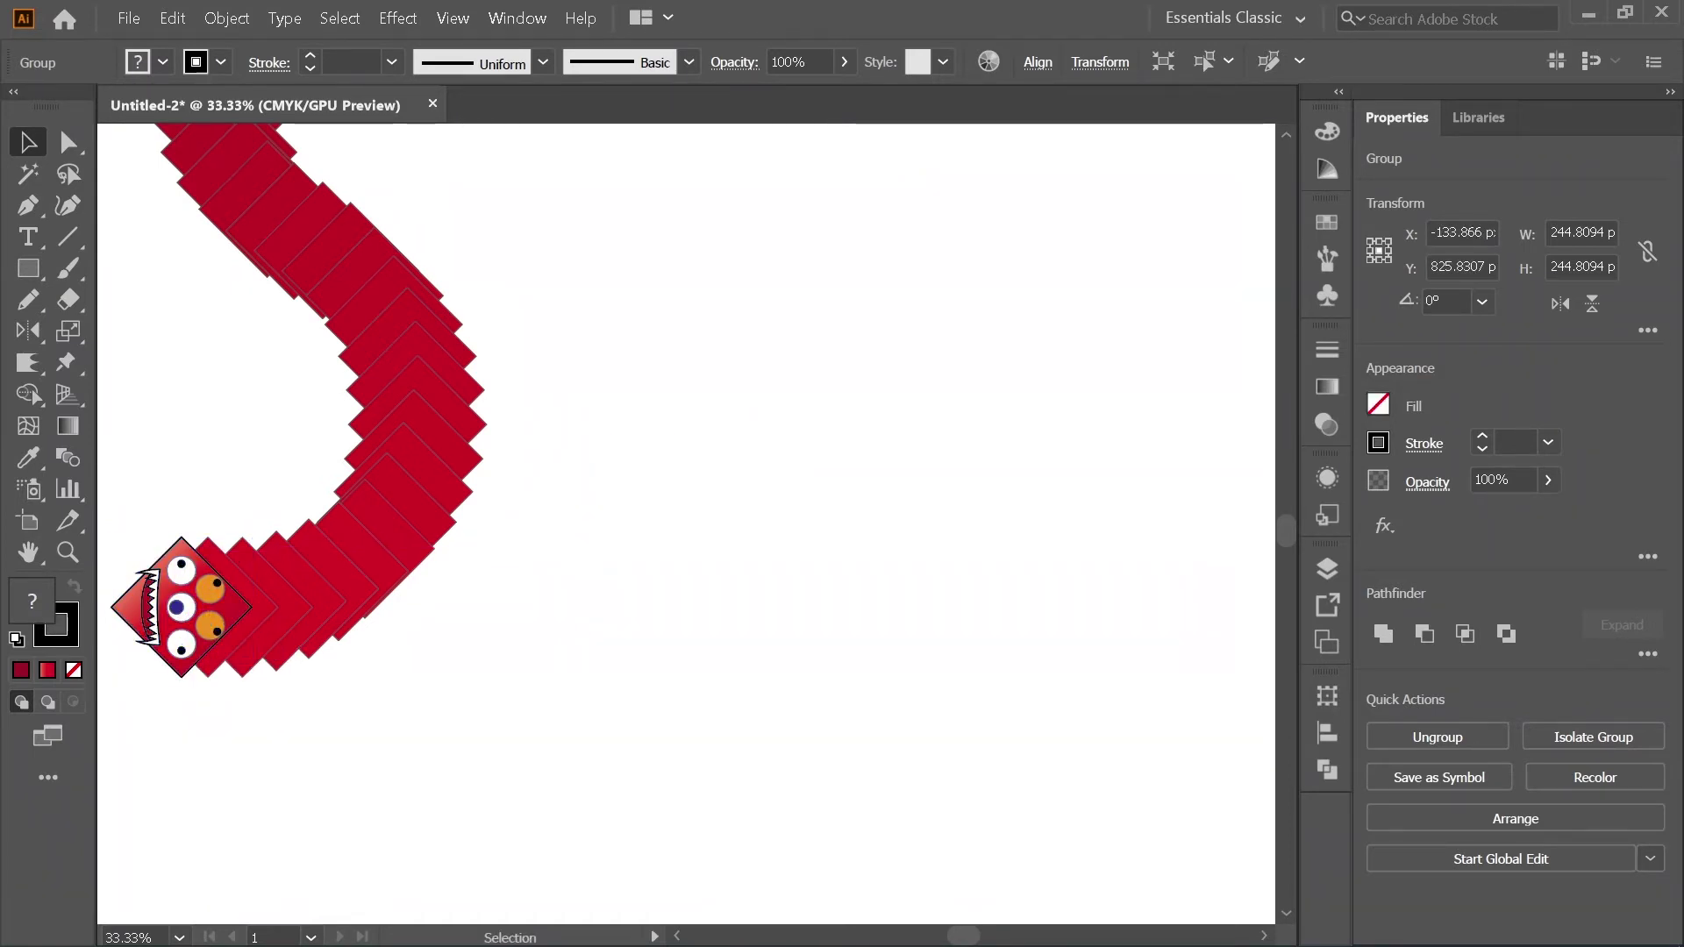
{"action": "scroll", "coordinate": [813, 544], "scroll_direction": "down", "scroll_amount": 2}
{"action": "scroll", "coordinate": [486, 570], "scroll_direction": "up", "scroll_amount": 2}
{"action": "scroll", "coordinate": [511, 570], "scroll_direction": "down", "scroll_amount": 3}
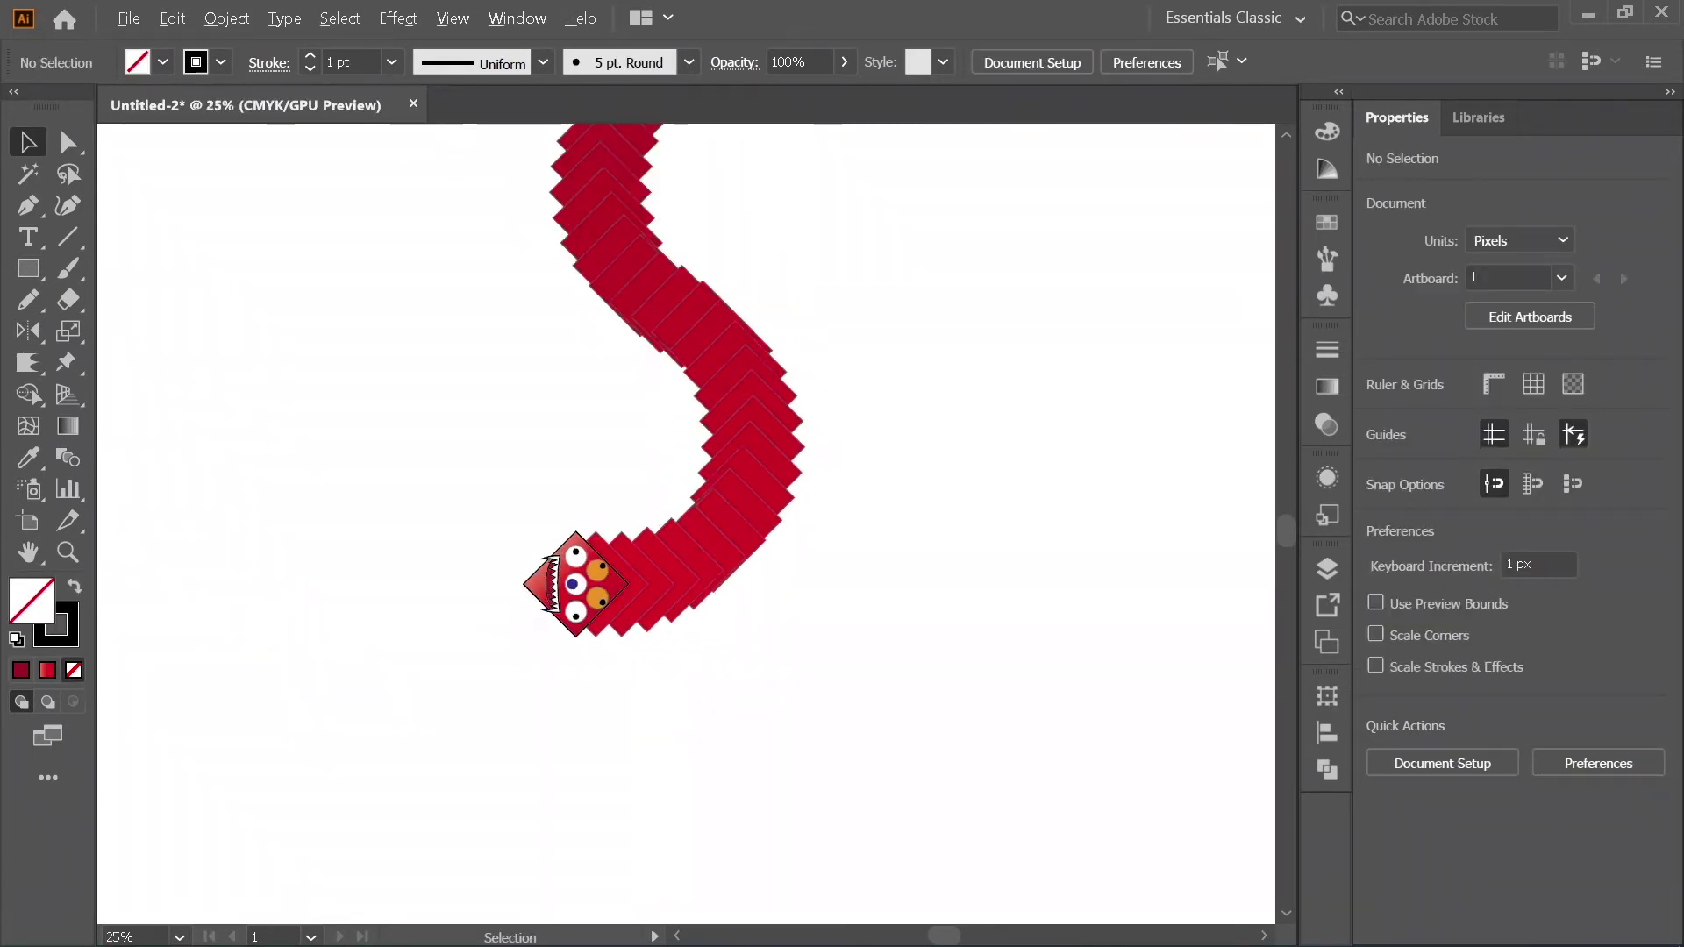
{"action": "scroll", "coordinate": [426, 603], "scroll_direction": "up", "scroll_amount": 1}
{"action": "scroll", "coordinate": [616, 303], "scroll_direction": "up", "scroll_amount": 1}
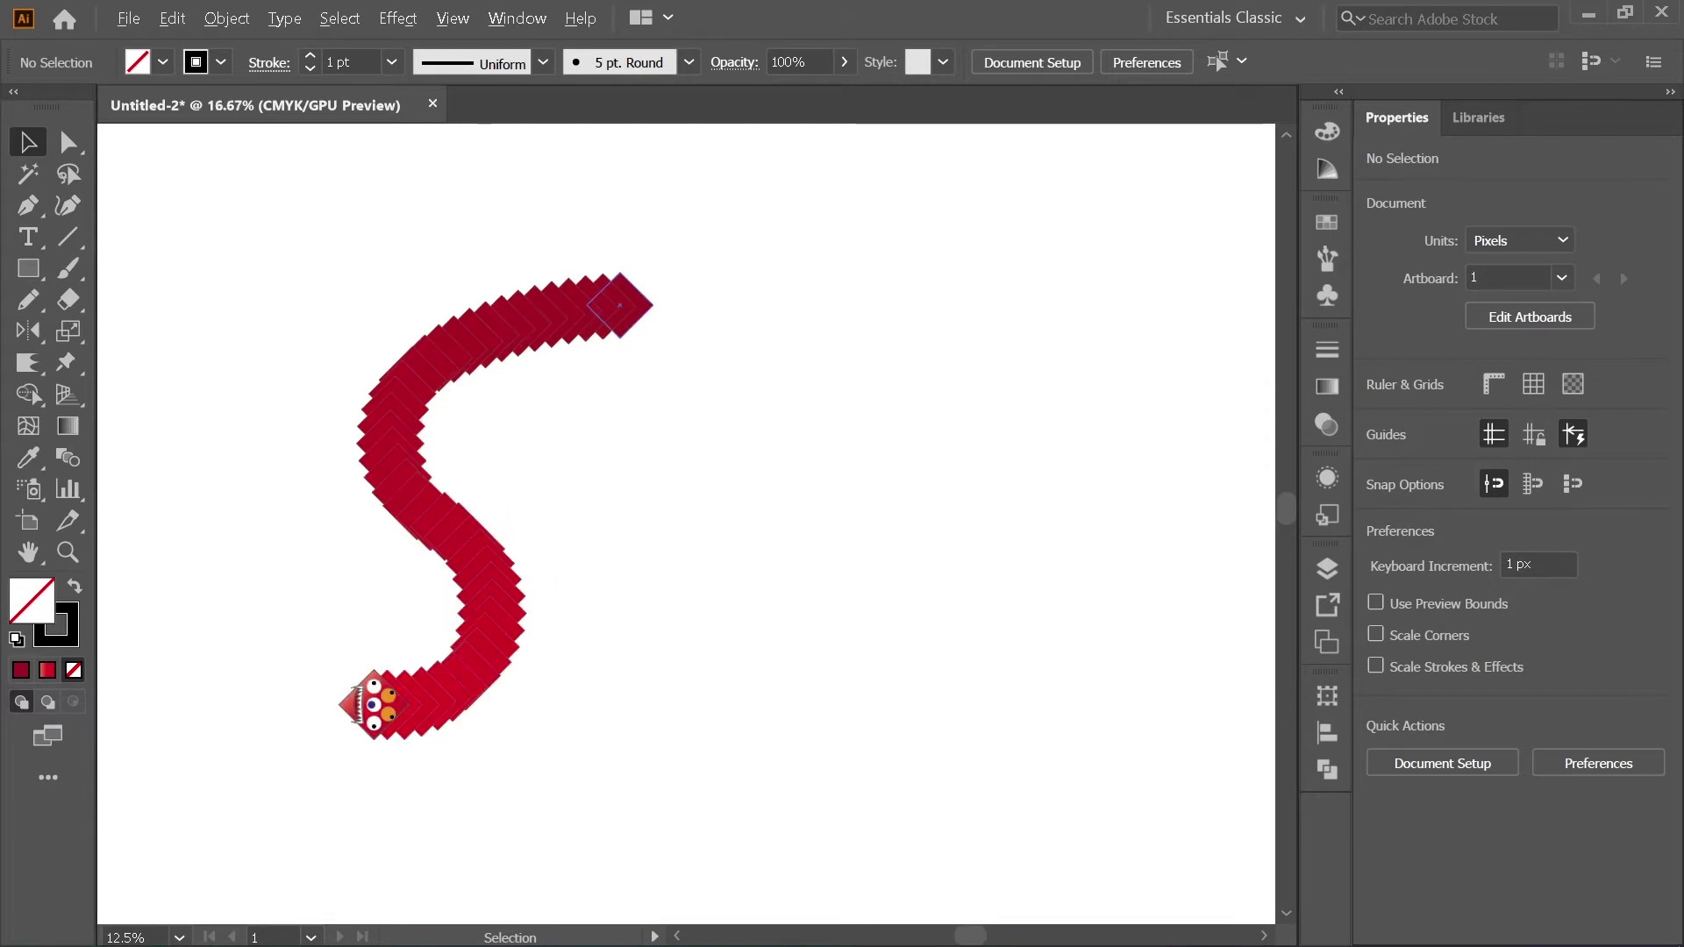
{"action": "scroll", "coordinate": [784, 305], "scroll_direction": "down", "scroll_amount": 1}
{"action": "scroll", "coordinate": [570, 575], "scroll_direction": "up", "scroll_amount": 2}
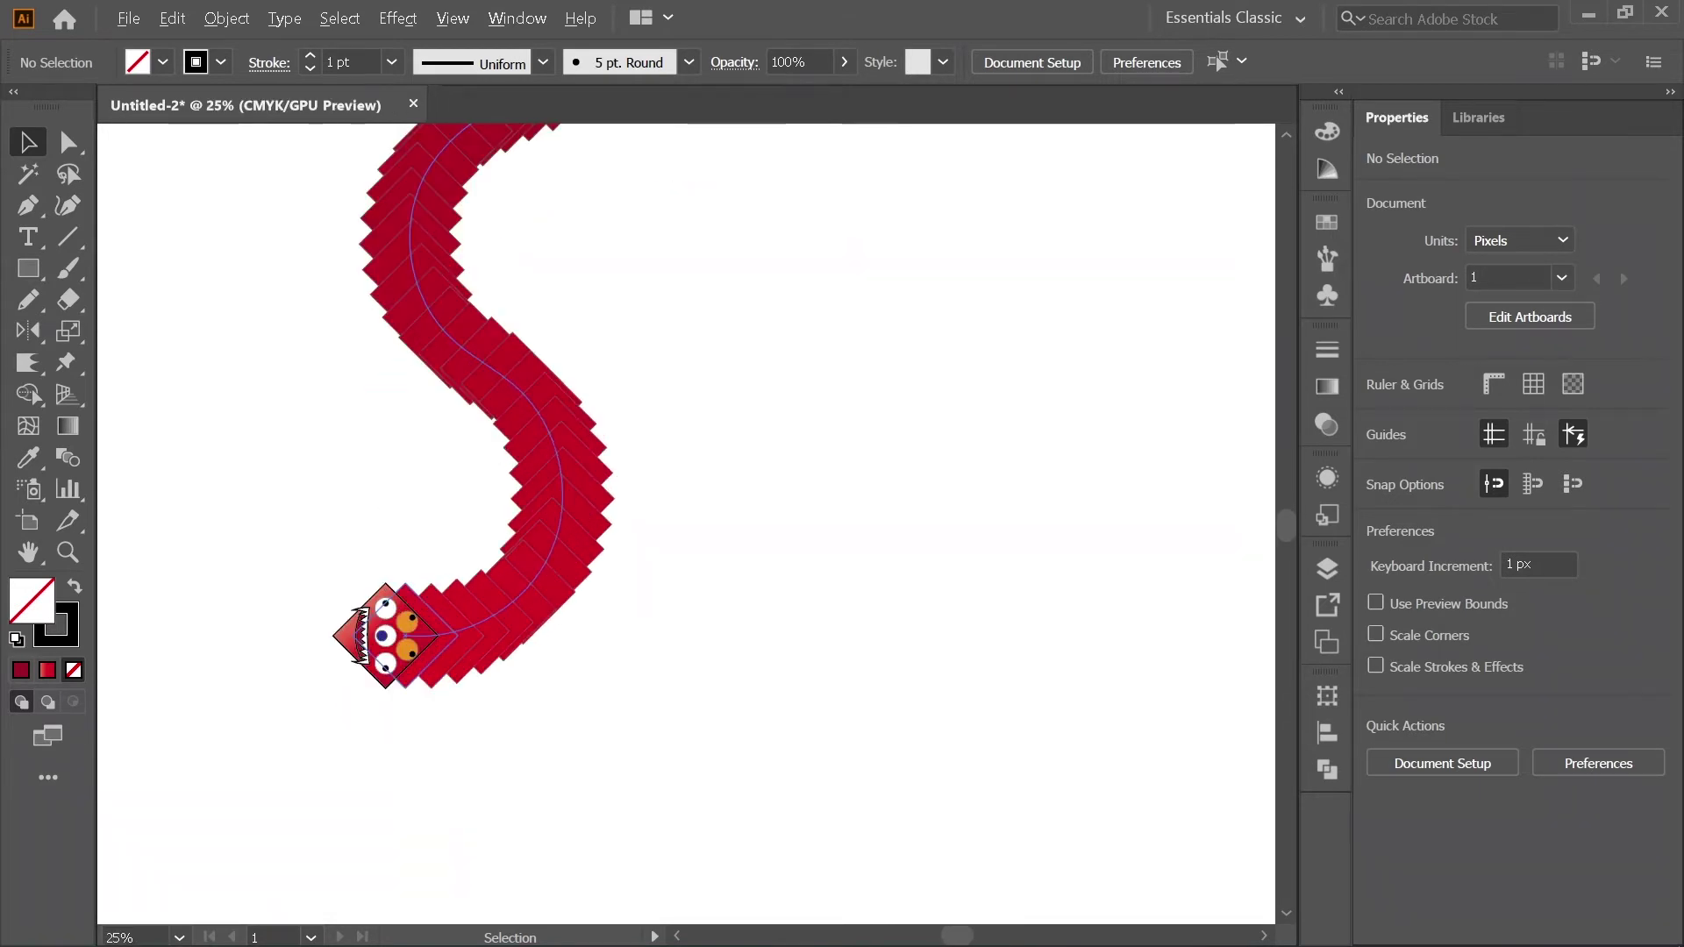
{"action": "scroll", "coordinate": [576, 566], "scroll_direction": "down", "scroll_amount": 1}
{"action": "scroll", "coordinate": [561, 413], "scroll_direction": "down", "scroll_amount": 1}
{"action": "scroll", "coordinate": [300, 642], "scroll_direction": "up", "scroll_amount": 3}
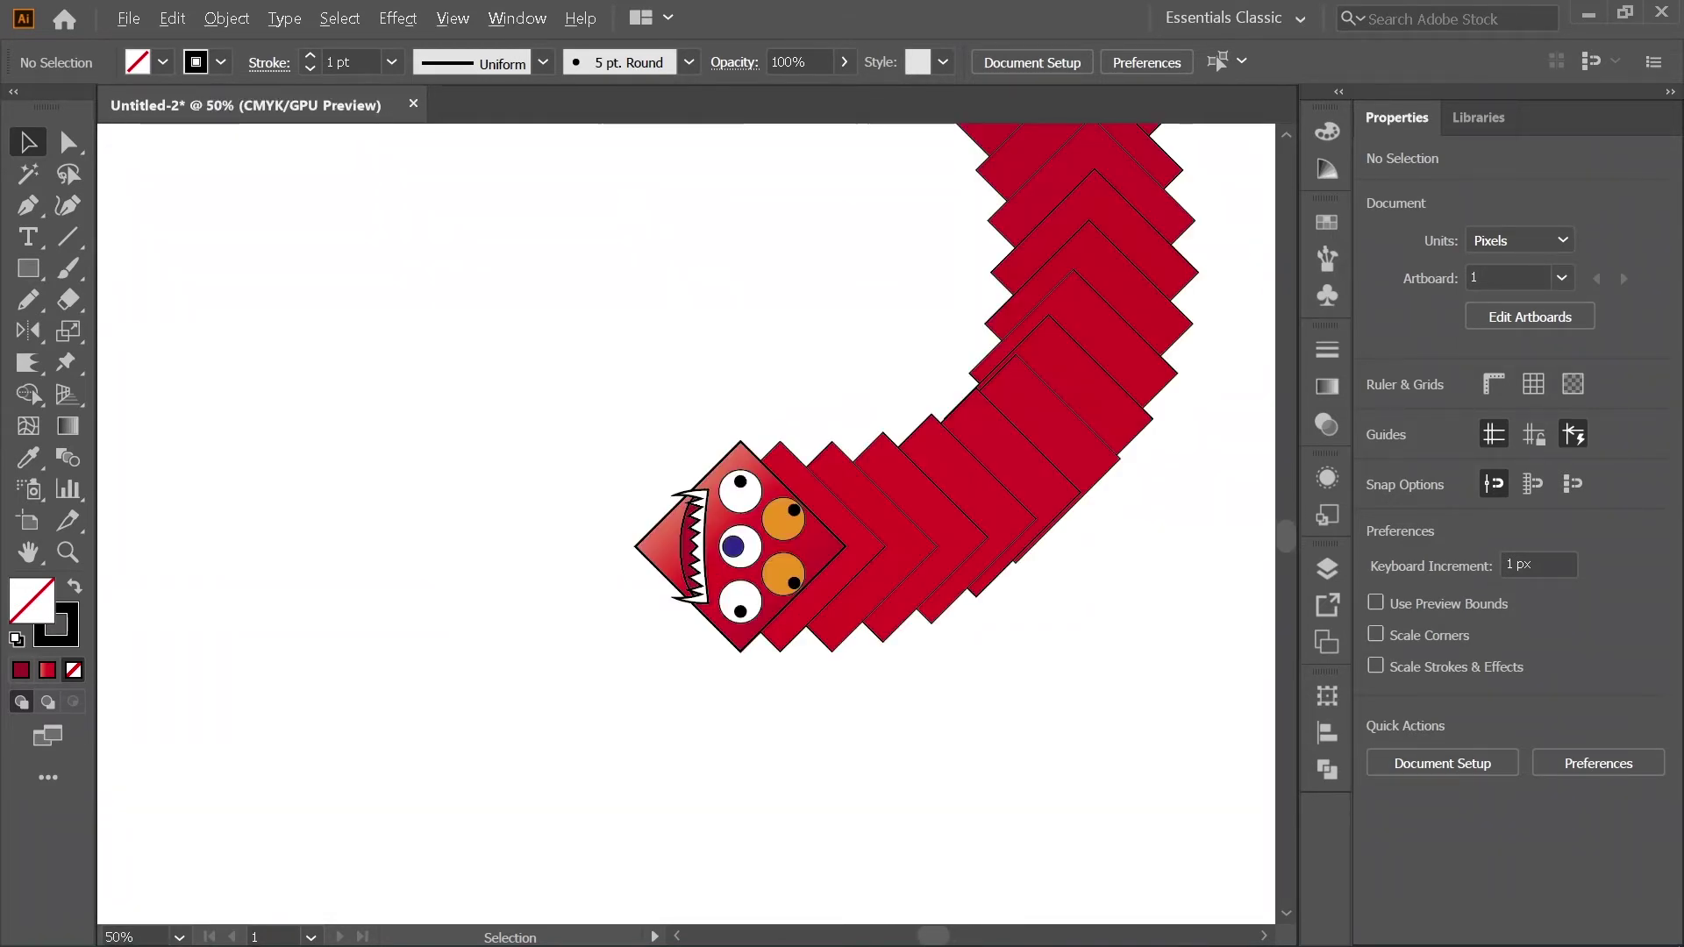
{"action": "scroll", "coordinate": [307, 596], "scroll_direction": "down", "scroll_amount": 2}
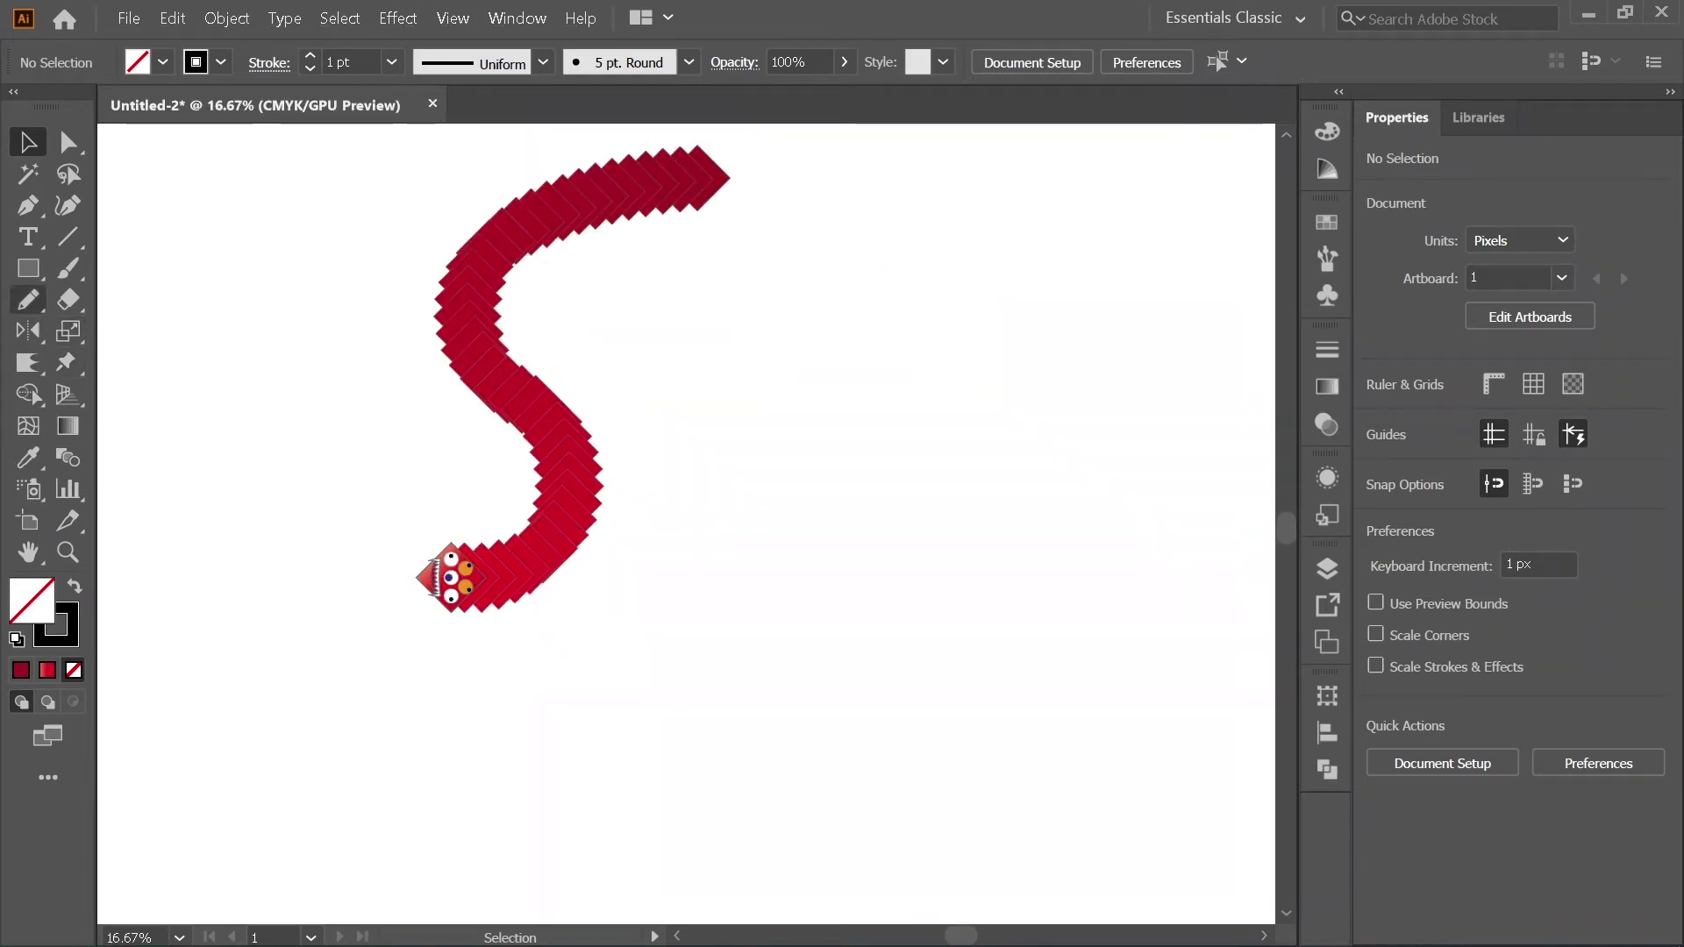
Step: Try a freehand S-shaped path beside the creature and a spiral path across it with the Pencil tool, undoing each one
{"action": "left_click", "coordinate": [28, 299]}
{"action": "left_click_drag", "start_coordinate": [759, 272], "coordinate": [1013, 263]}
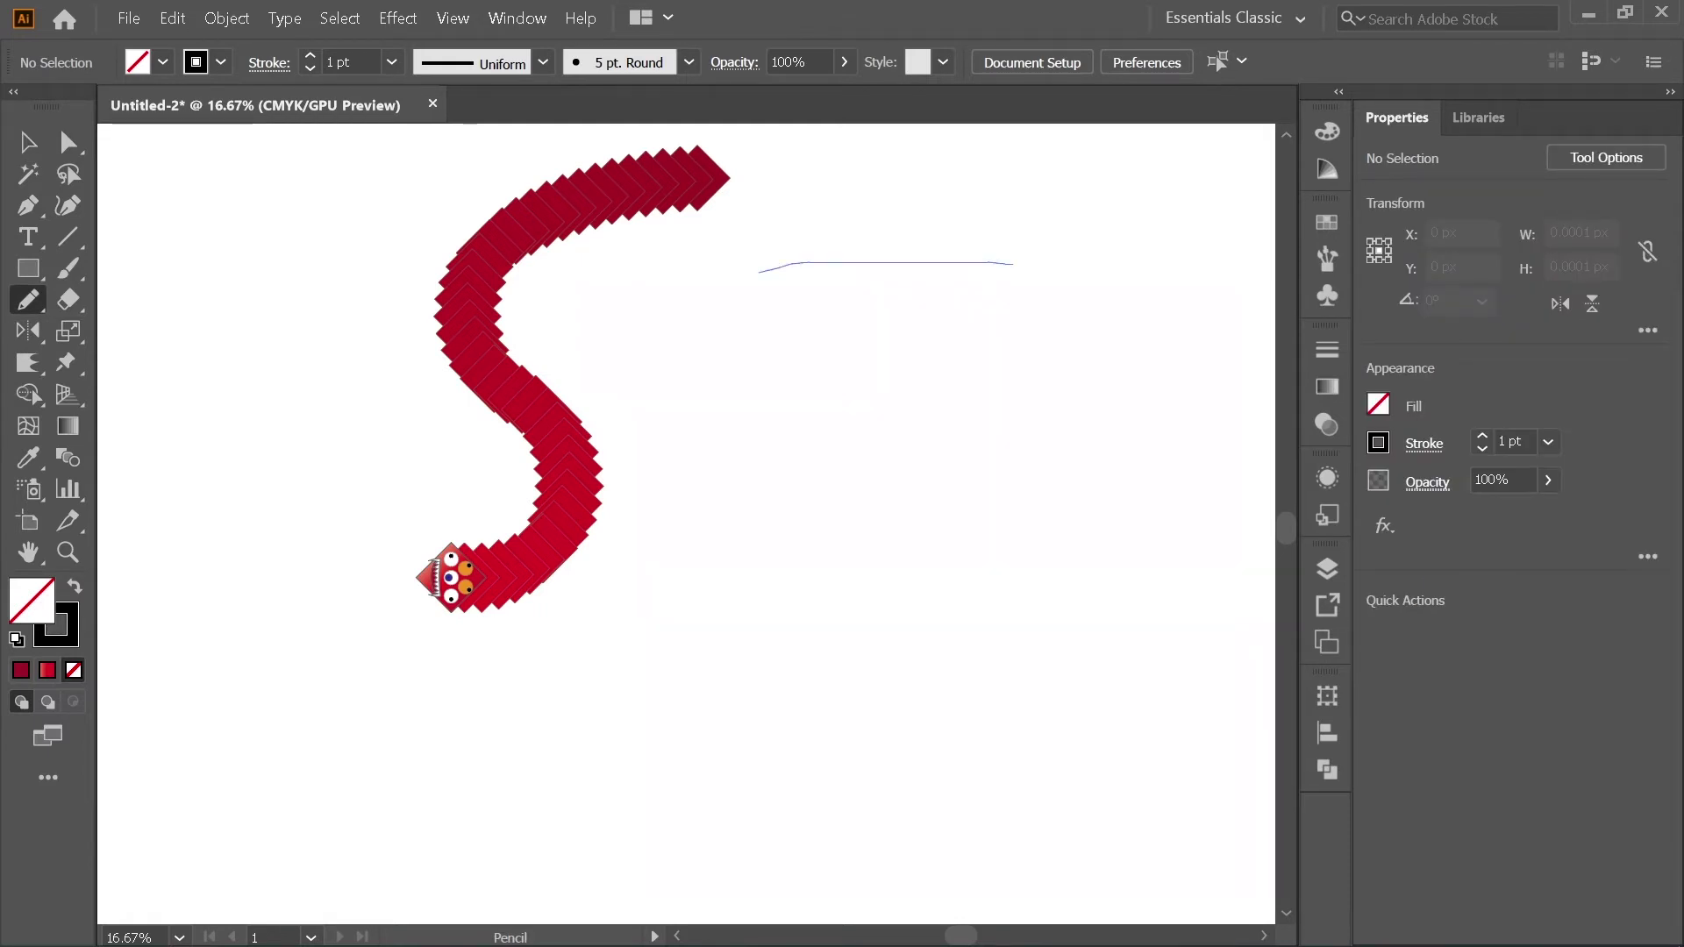
{"action": "mouse_move", "coordinate": [721, 500]}
{"action": "left_mouse_down"}
{"action": "mouse_move", "coordinate": [1001, 590]}
{"action": "mouse_move", "coordinate": [998, 738]}
{"action": "left_mouse_up"}
{"action": "left_click_drag", "start_coordinate": [645, 724], "coordinate": [643, 711]}
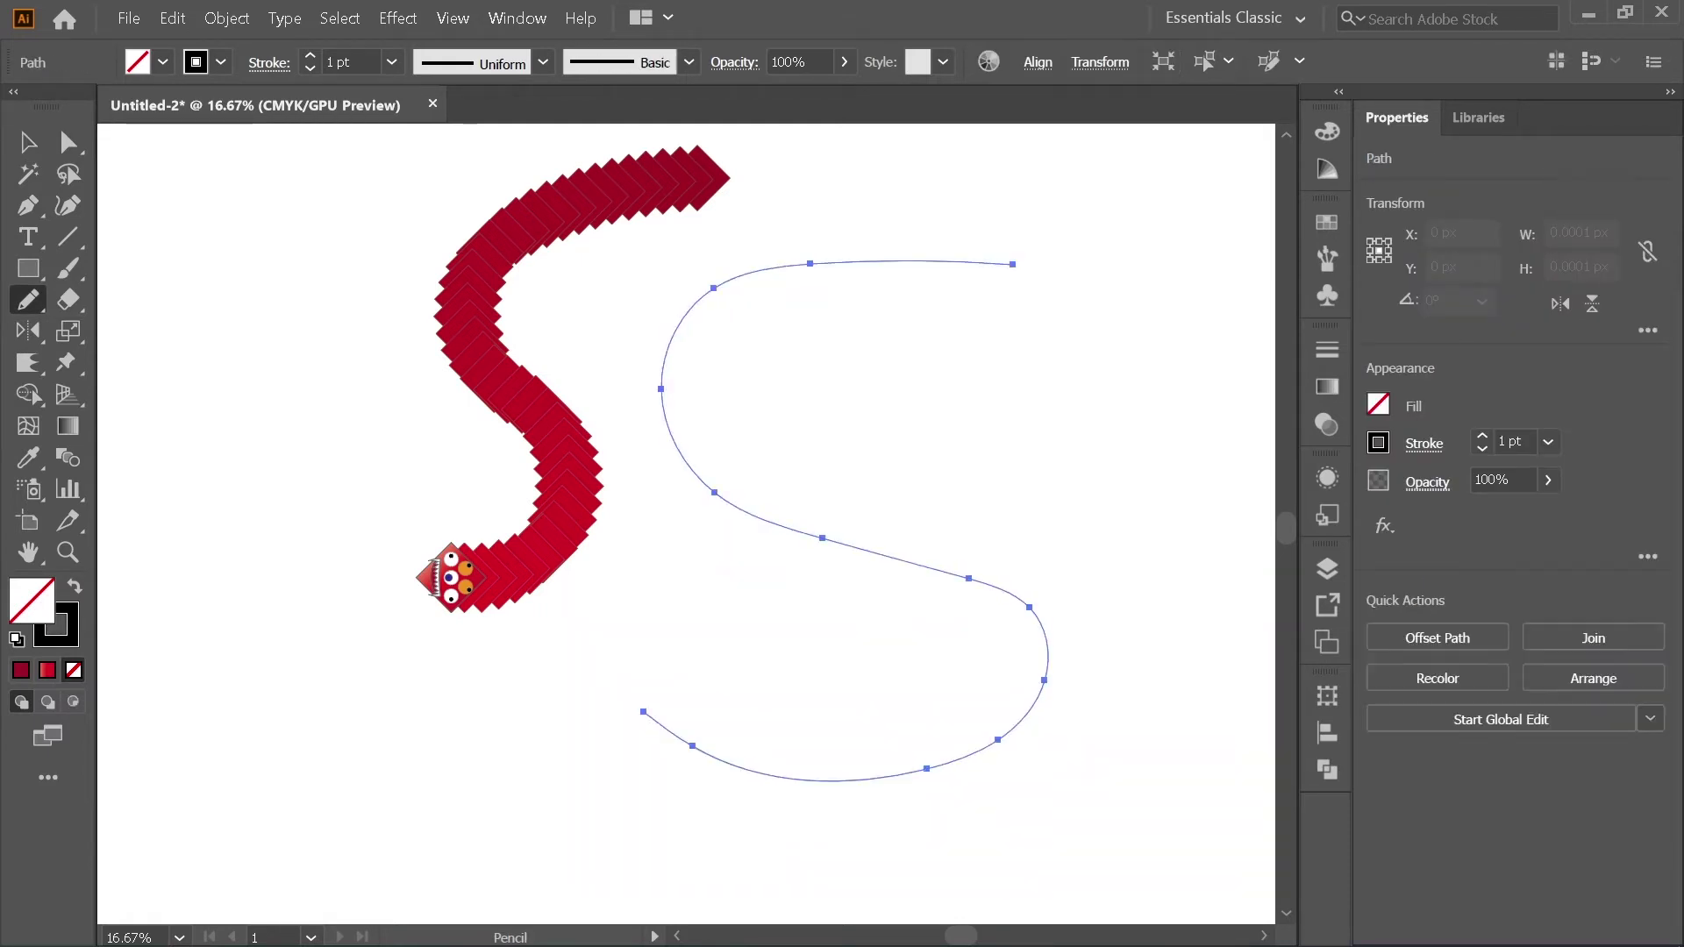
{"action": "key", "text": "ctrl+z"}
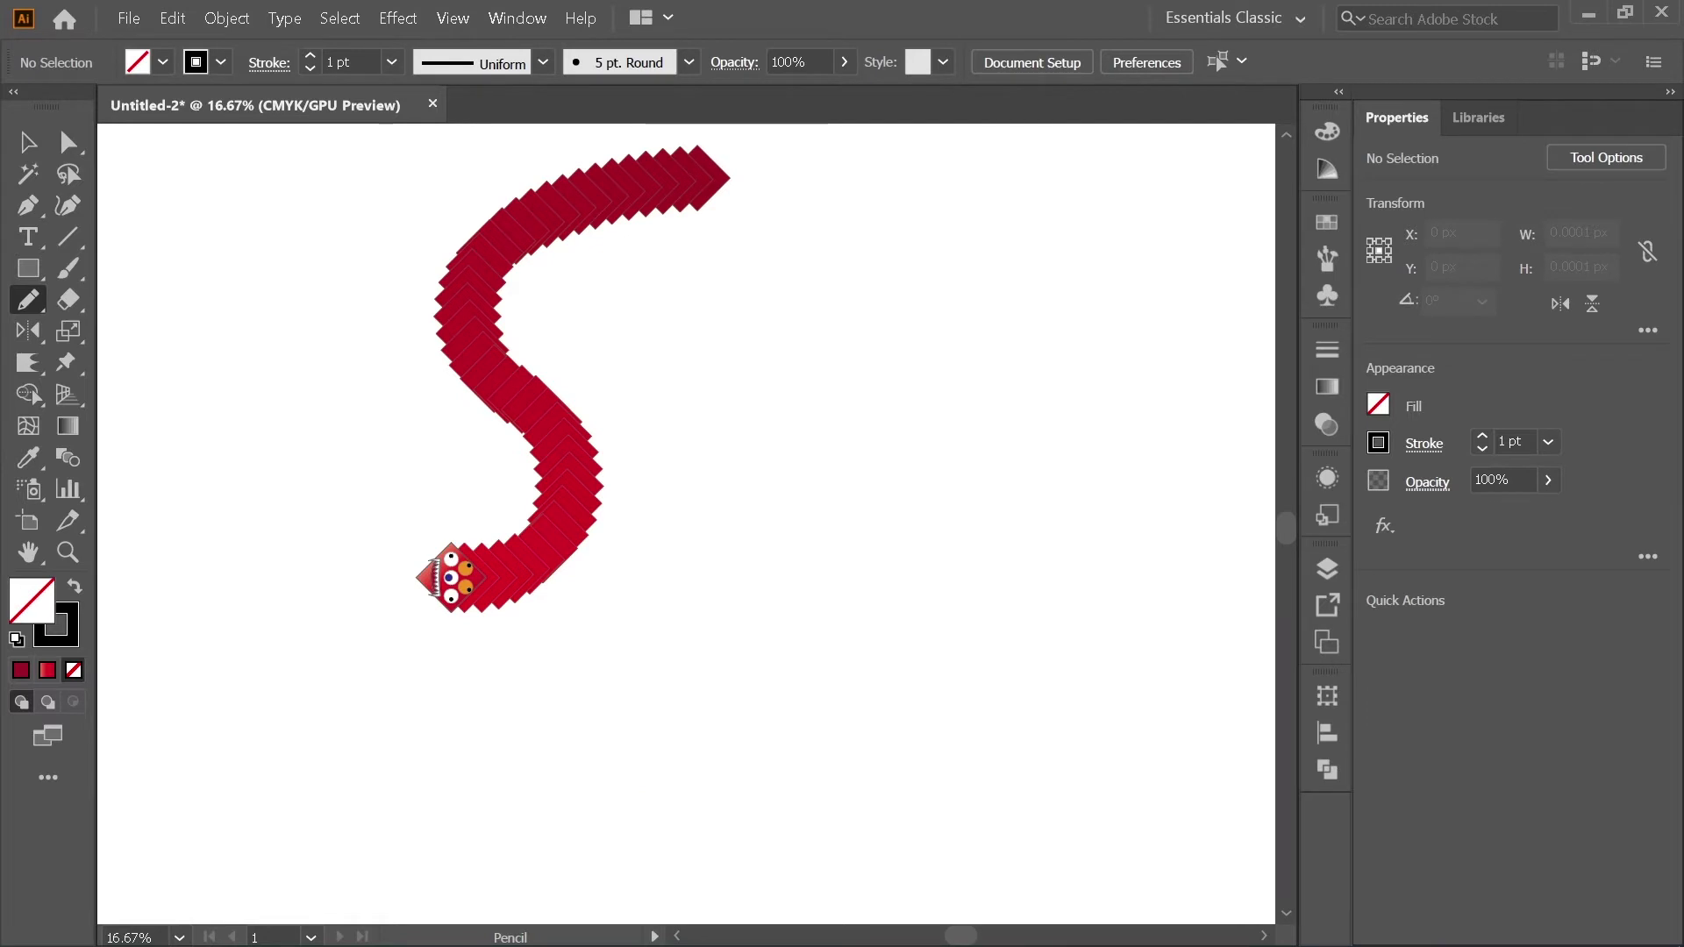
{"action": "mouse_move", "coordinate": [303, 449]}
{"action": "left_mouse_down"}
{"action": "mouse_move", "coordinate": [834, 769]}
{"action": "mouse_move", "coordinate": [437, 599]}
{"action": "left_mouse_up"}
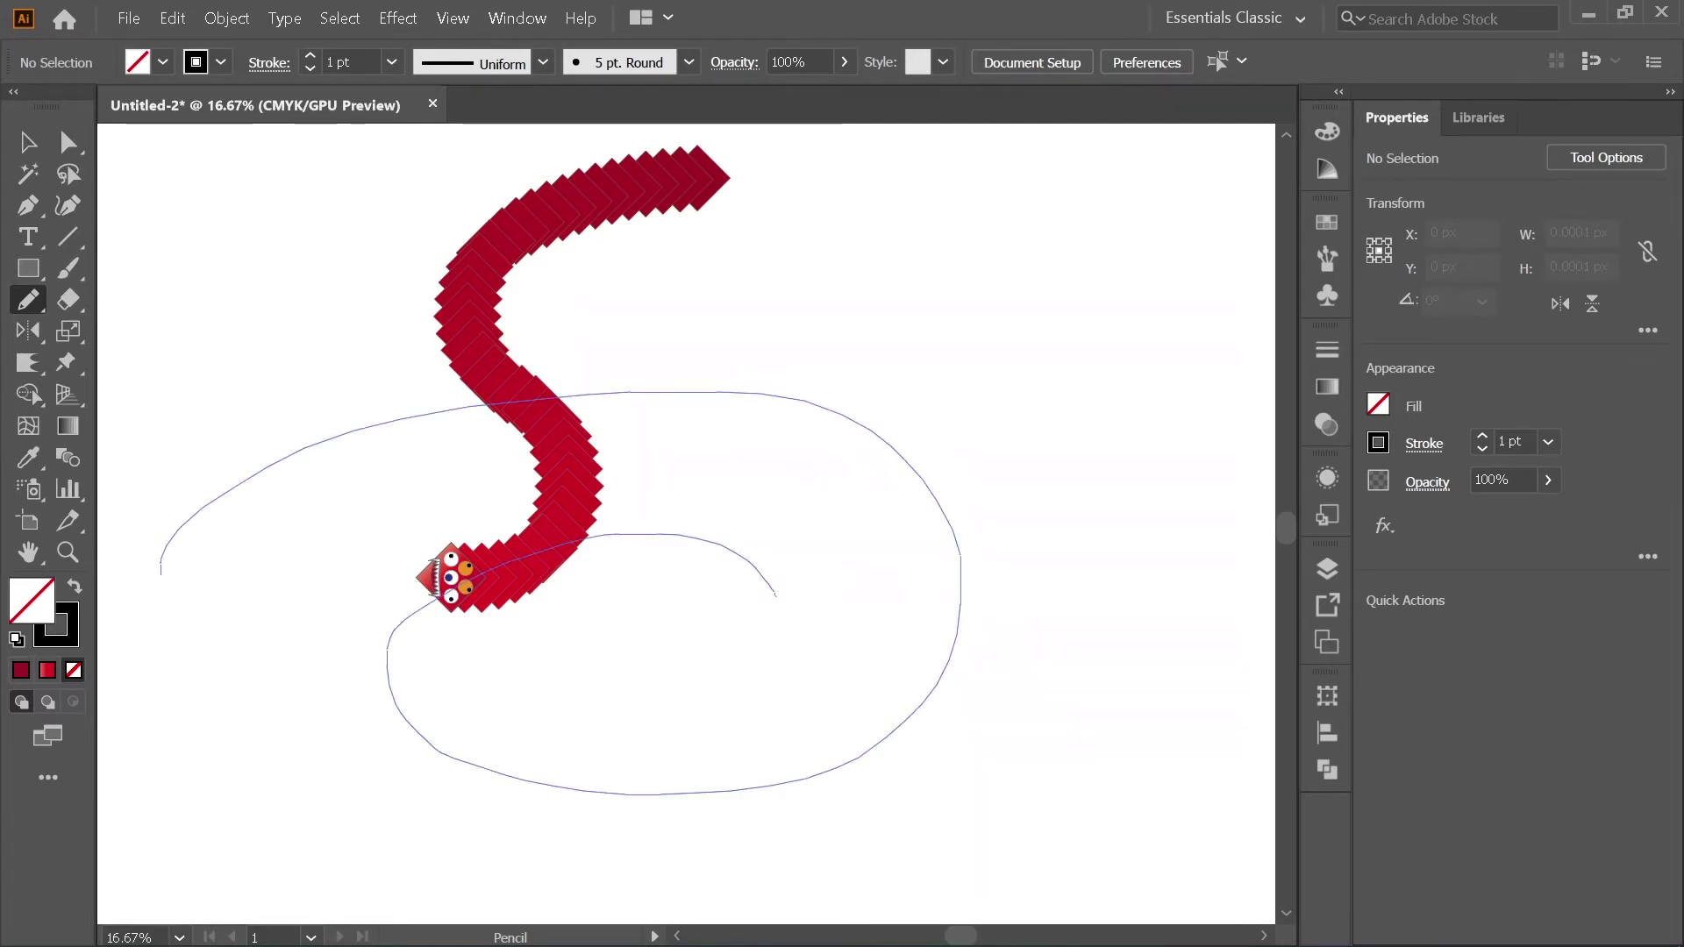
{"action": "left_click_drag", "start_coordinate": [776, 596], "coordinate": [777, 596]}
{"action": "key", "text": "ctrl+z"}
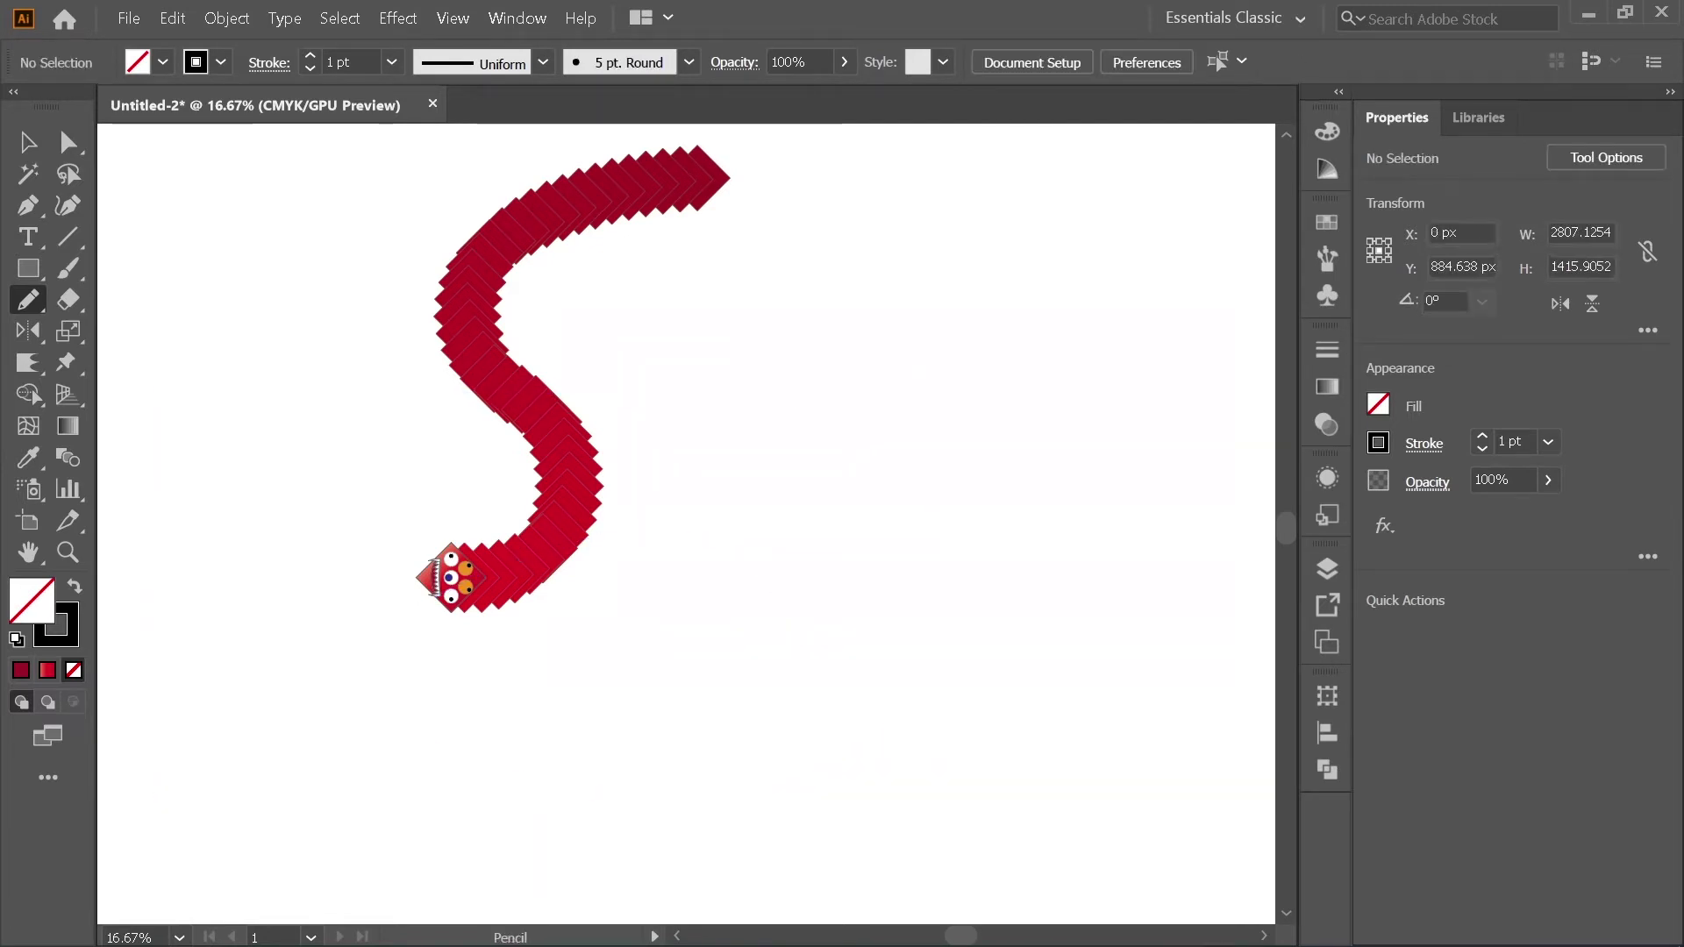
Step: Draw a freehand spiral open path about 2724 px wide and 1635 px high across the creature and make it the diamond blend's spine
{"action": "mouse_move", "coordinate": [198, 525]}
{"action": "left_mouse_down"}
{"action": "mouse_move", "coordinate": [206, 450]}
{"action": "mouse_move", "coordinate": [632, 763]}
{"action": "mouse_move", "coordinate": [748, 436]}
{"action": "mouse_move", "coordinate": [794, 475]}
{"action": "left_mouse_up"}
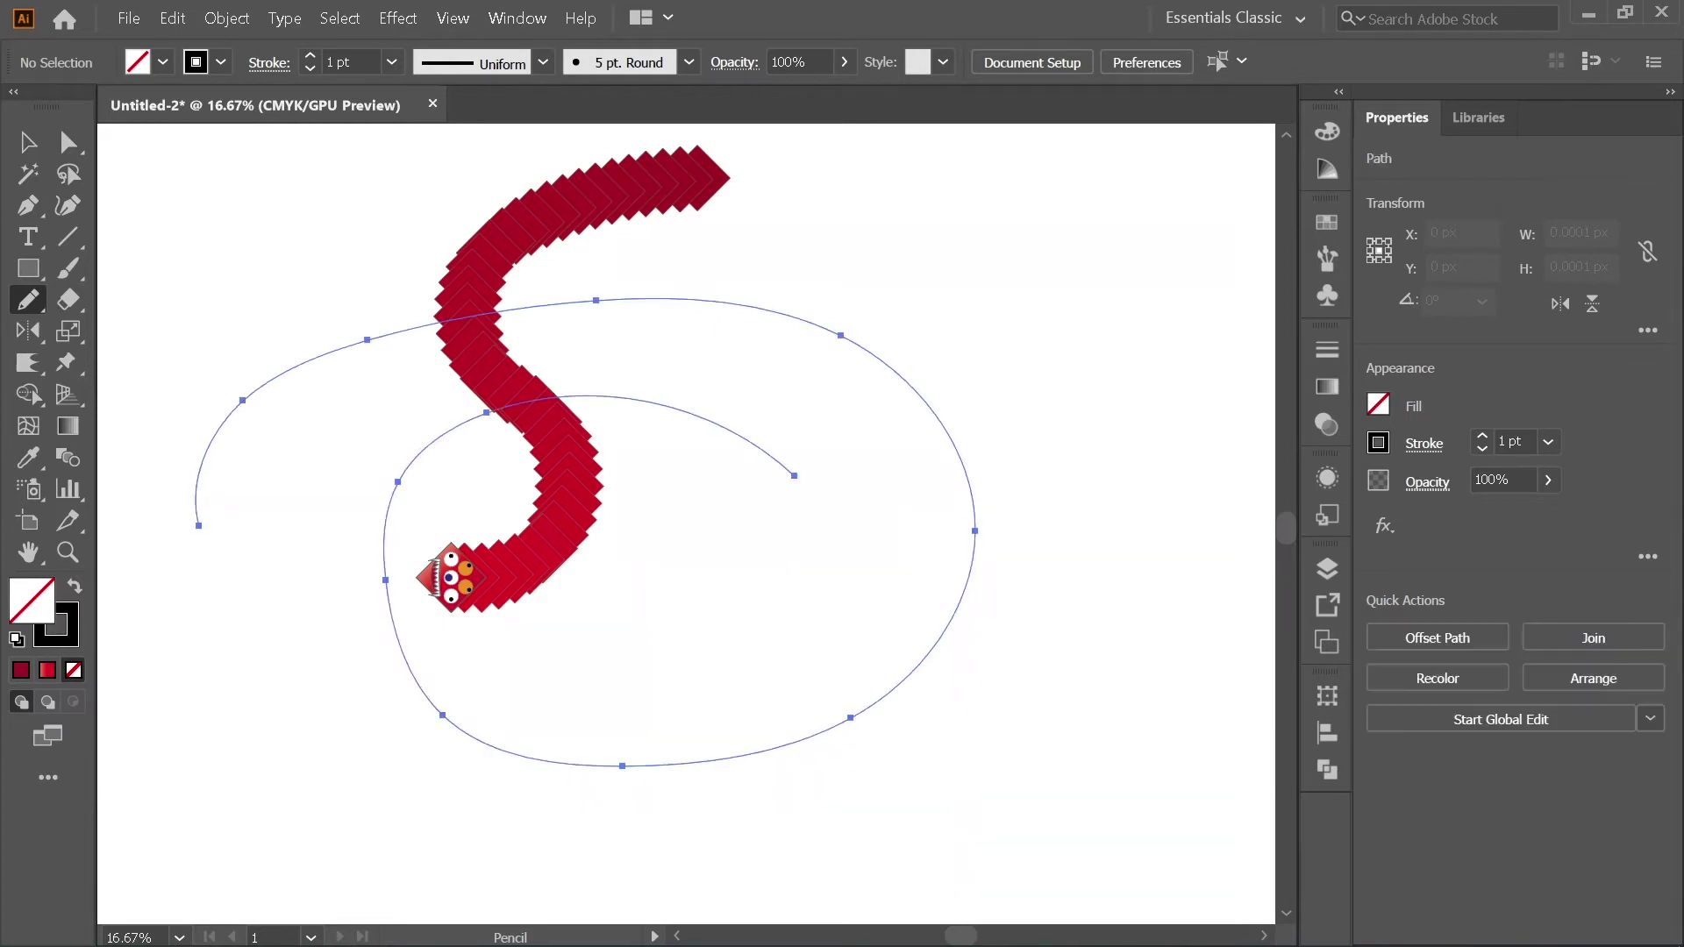
{"action": "left_click", "coordinate": [28, 141]}
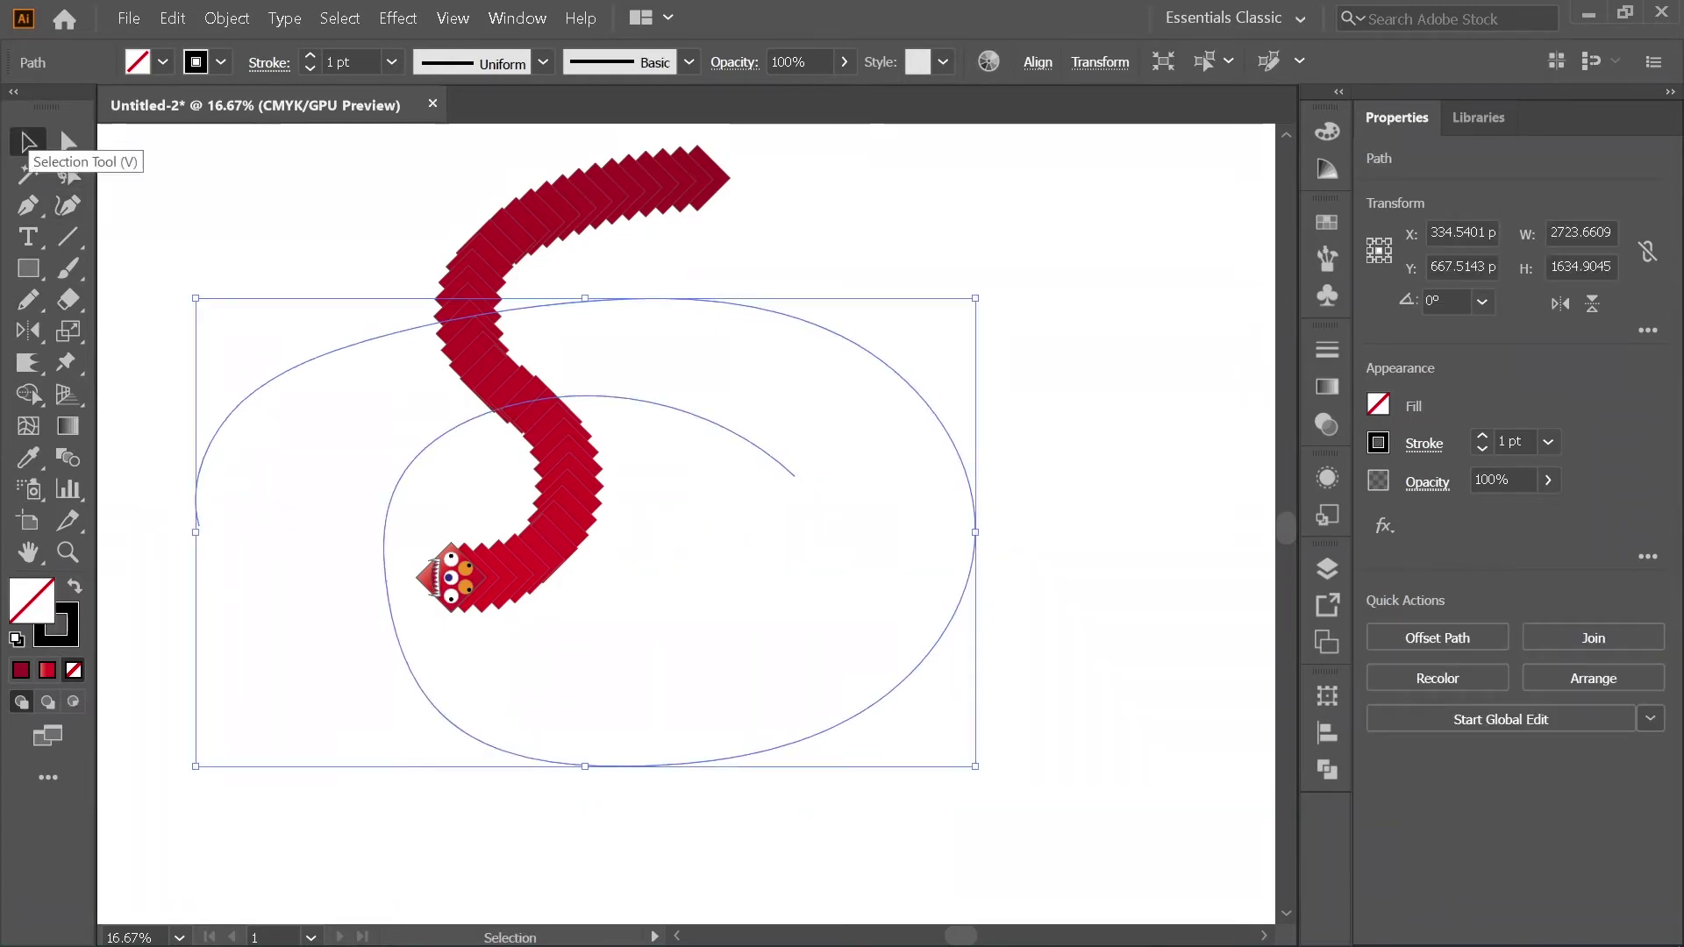
{"action": "left_click", "coordinate": [561, 465], "text": "shift"}
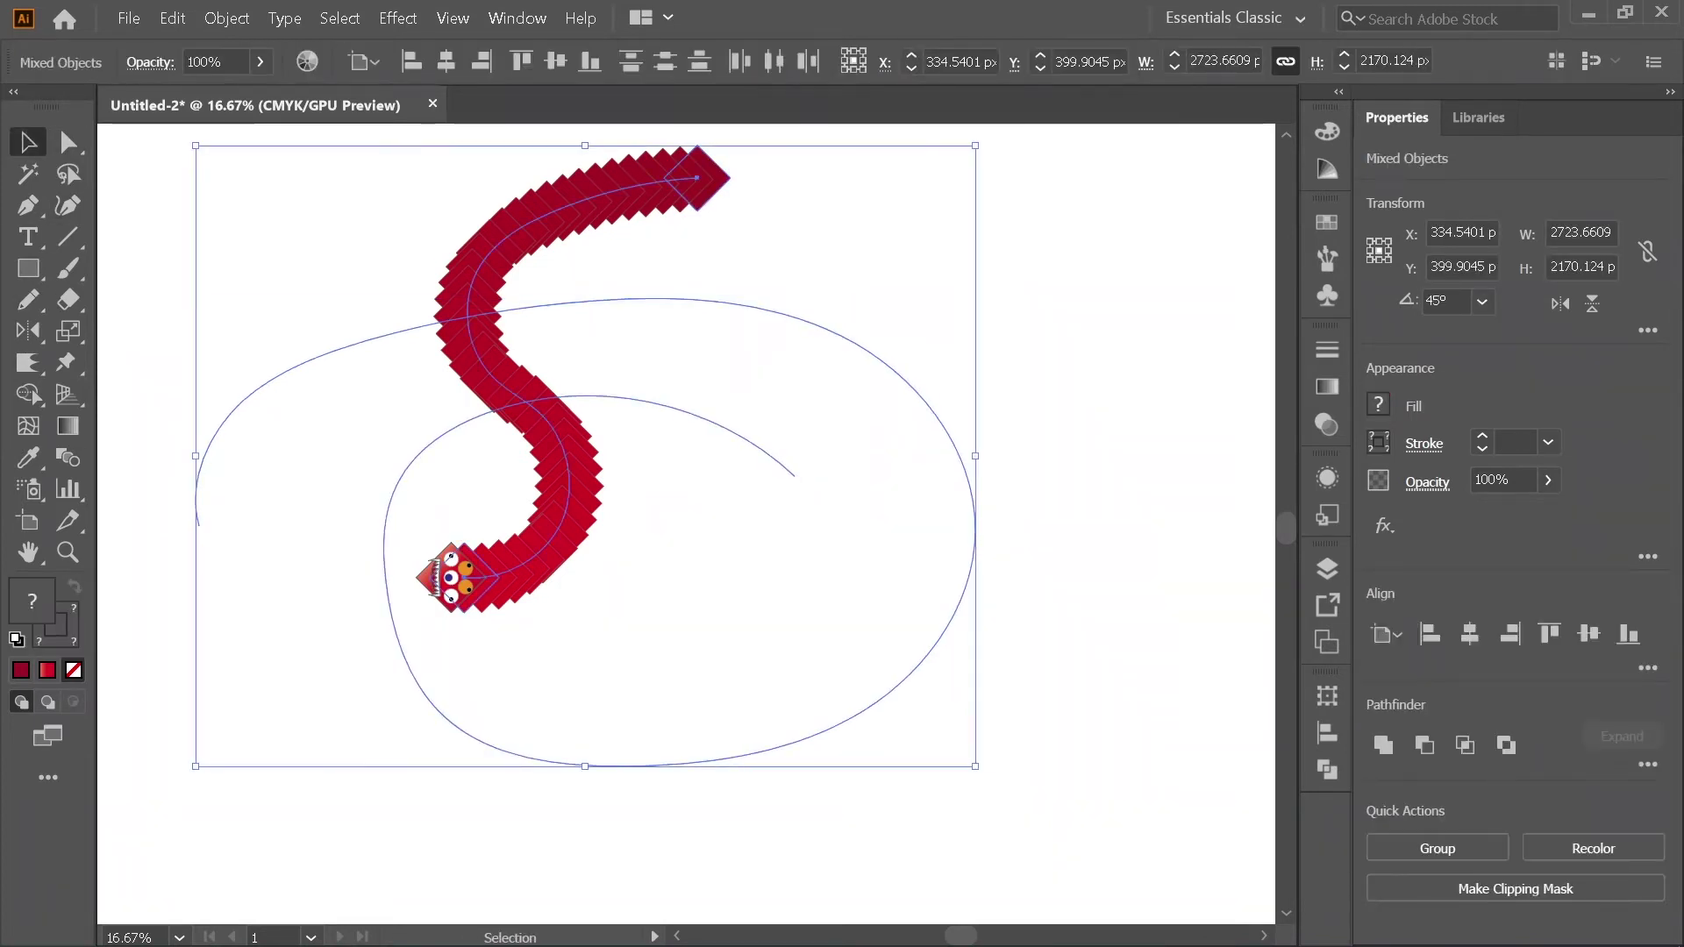
{"action": "left_click", "coordinate": [227, 18]}
{"action": "mouse_move", "coordinate": [351, 537]}
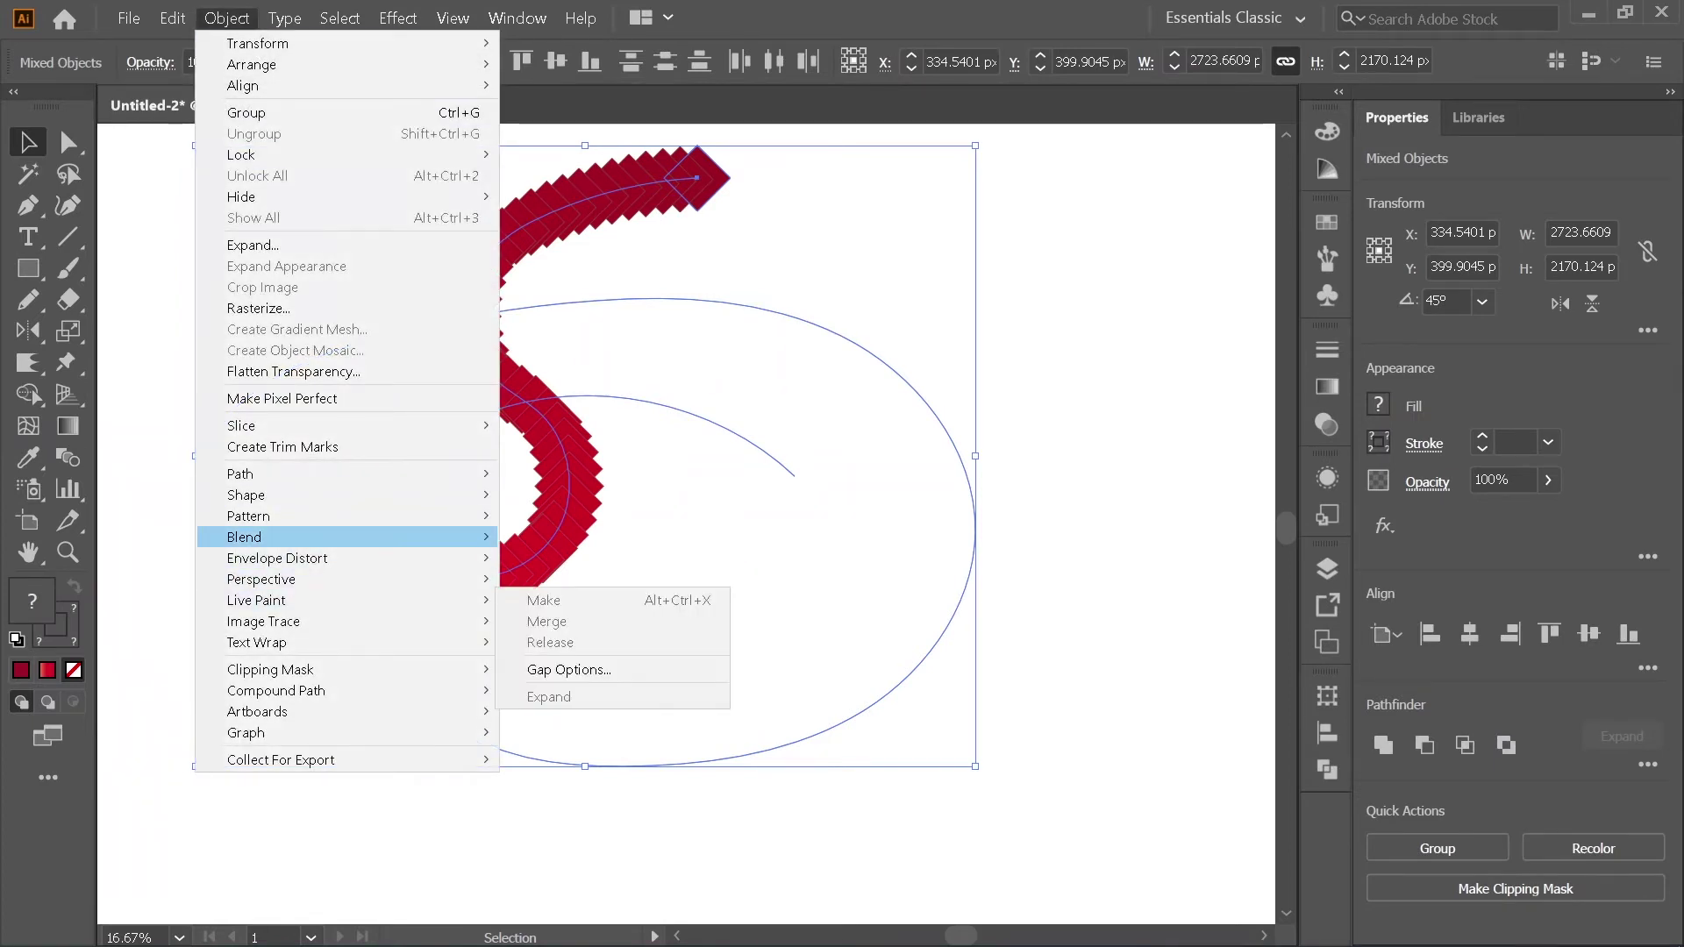
{"action": "left_click", "coordinate": [561, 640]}
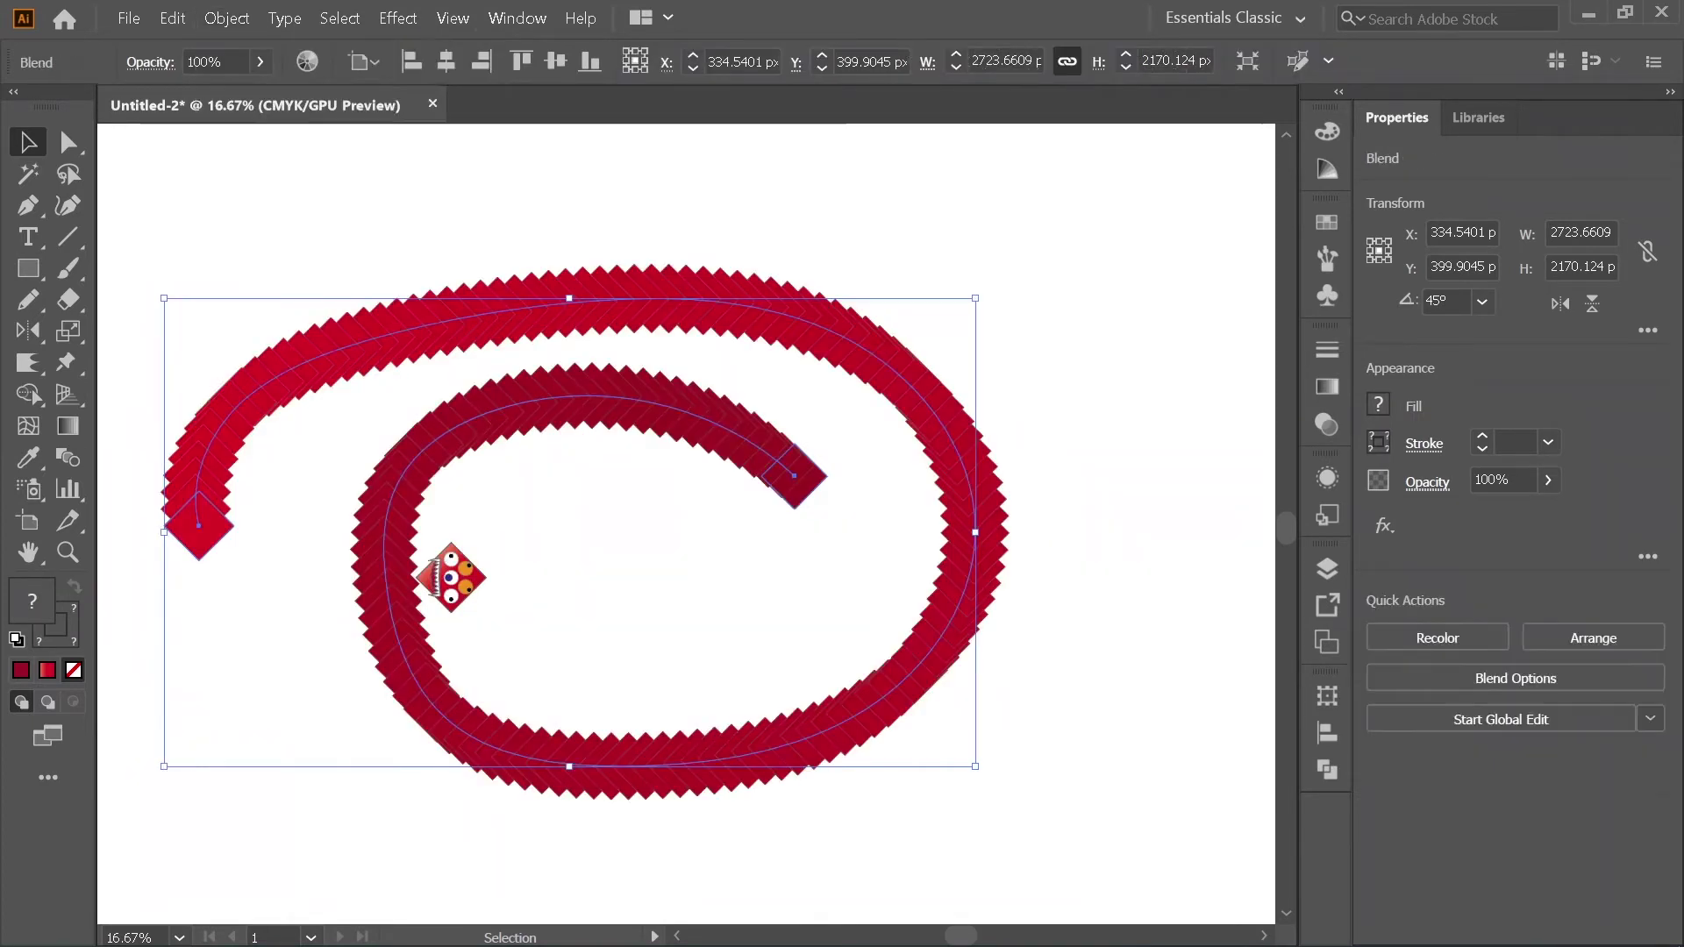
{"action": "key", "text": "ctrl+plus"}
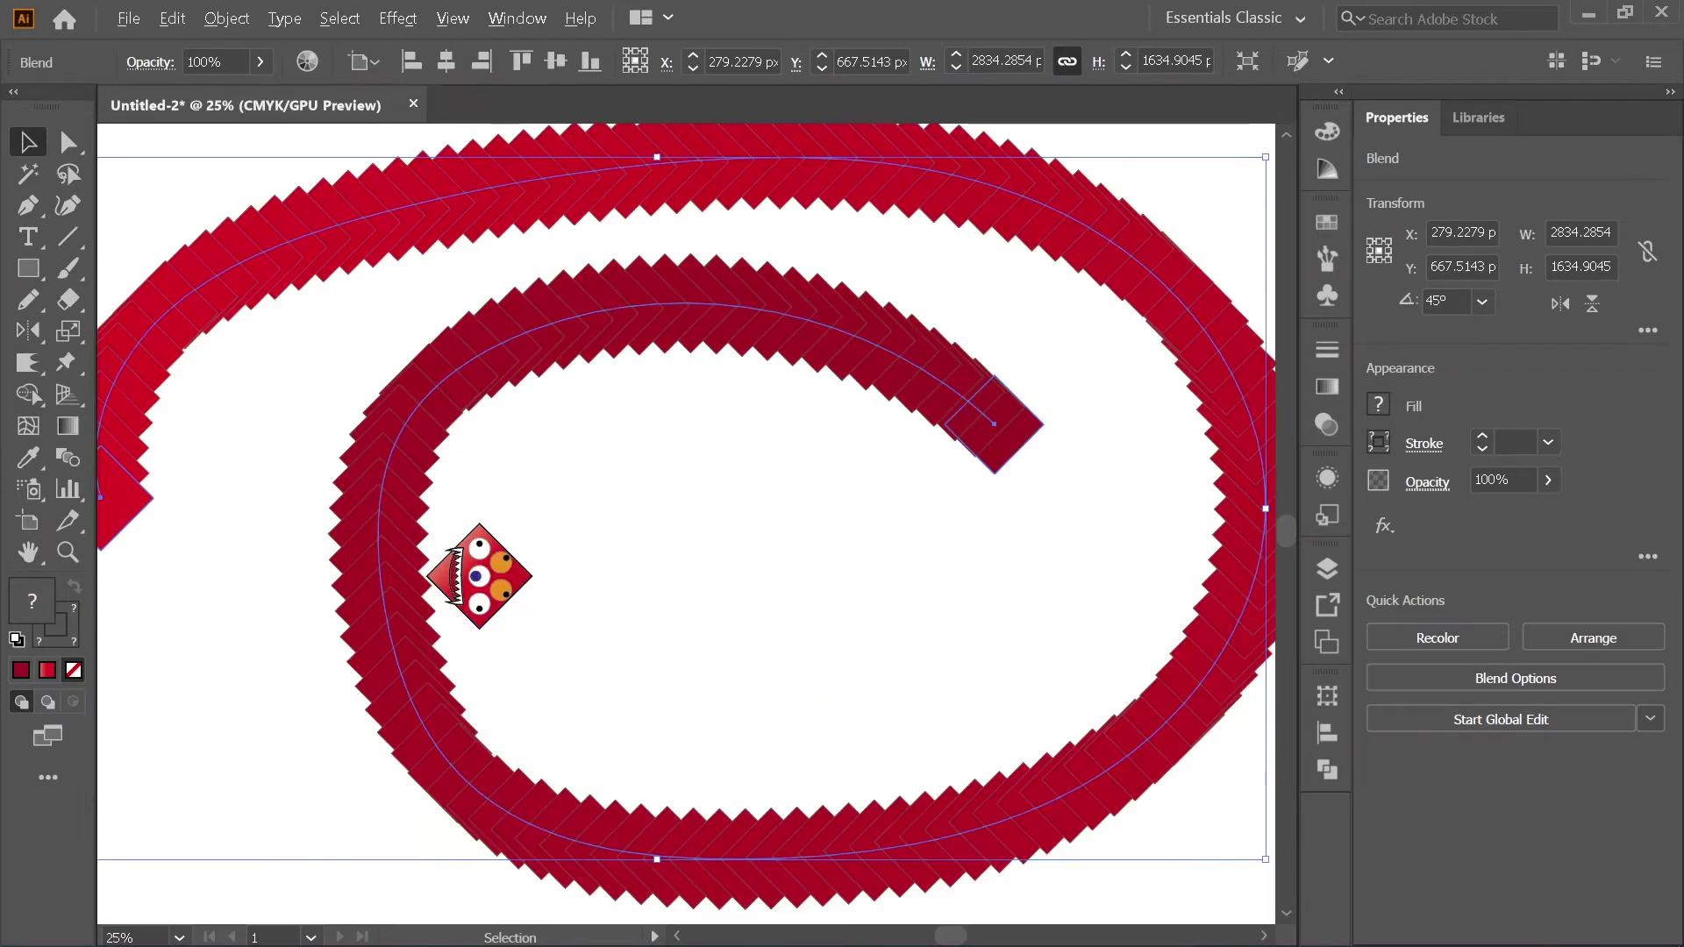
{"action": "scroll", "coordinate": [928, 538], "scroll_direction": "down", "scroll_amount": 1}
{"action": "key", "text": "ctrl+shift+a"}
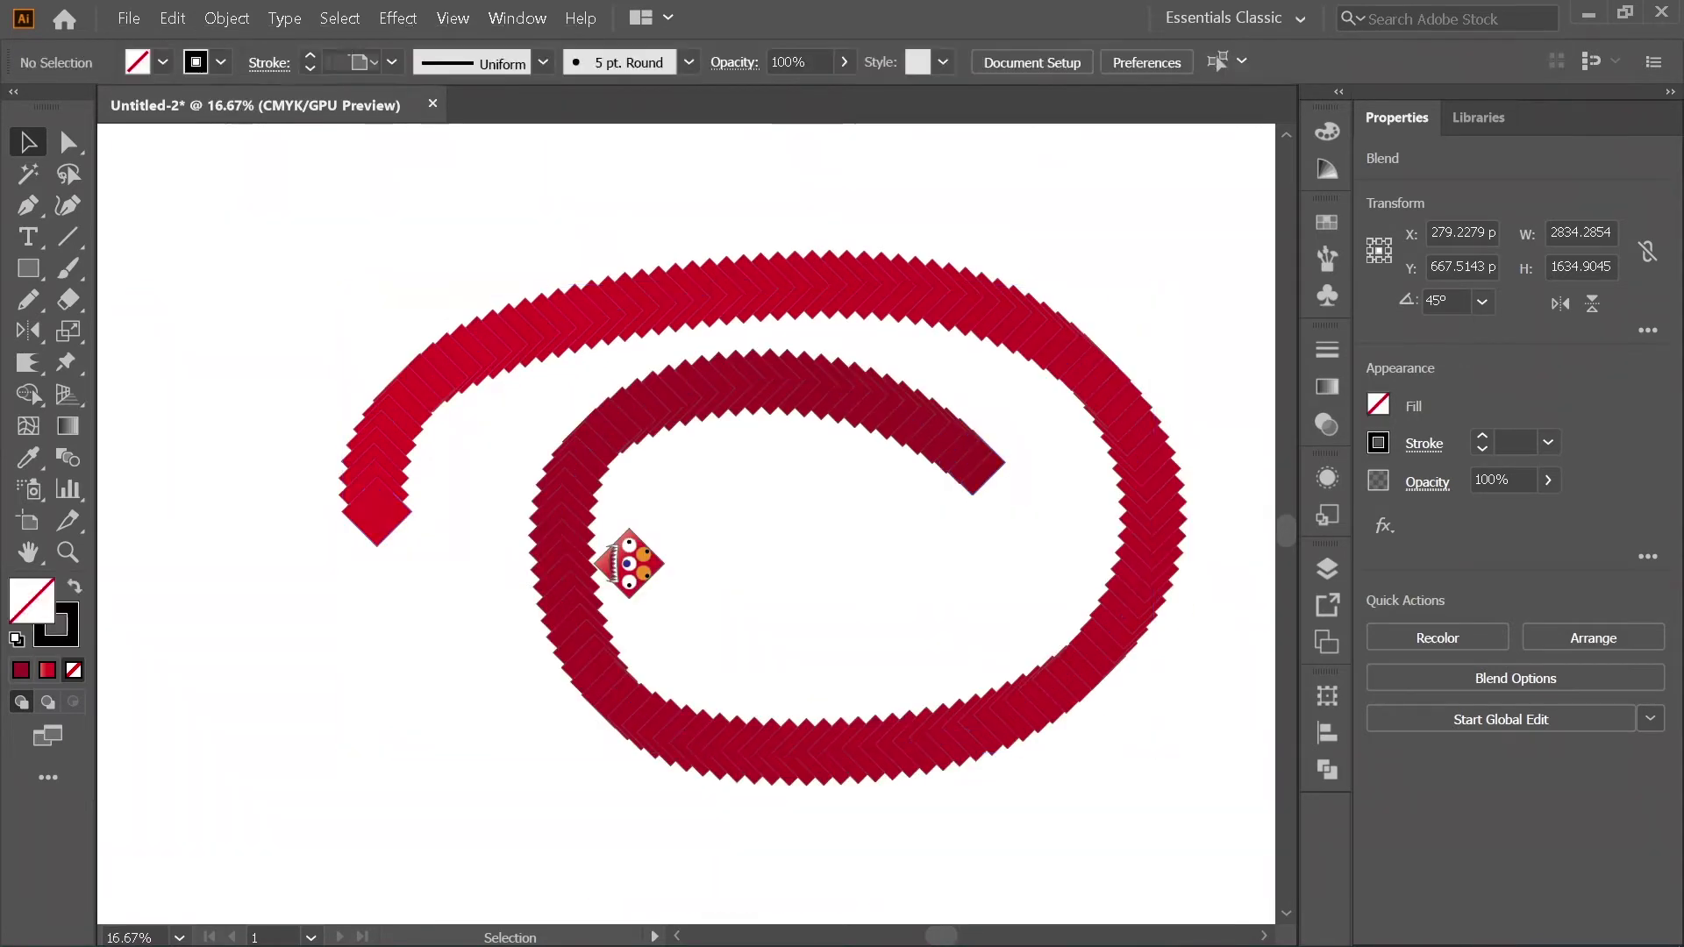
Step: Try rotating the head group by -45° and undo the rotation
{"action": "left_click", "coordinate": [629, 564]}
{"action": "scroll", "coordinate": [482, 581], "scroll_direction": "up", "scroll_amount": 1}
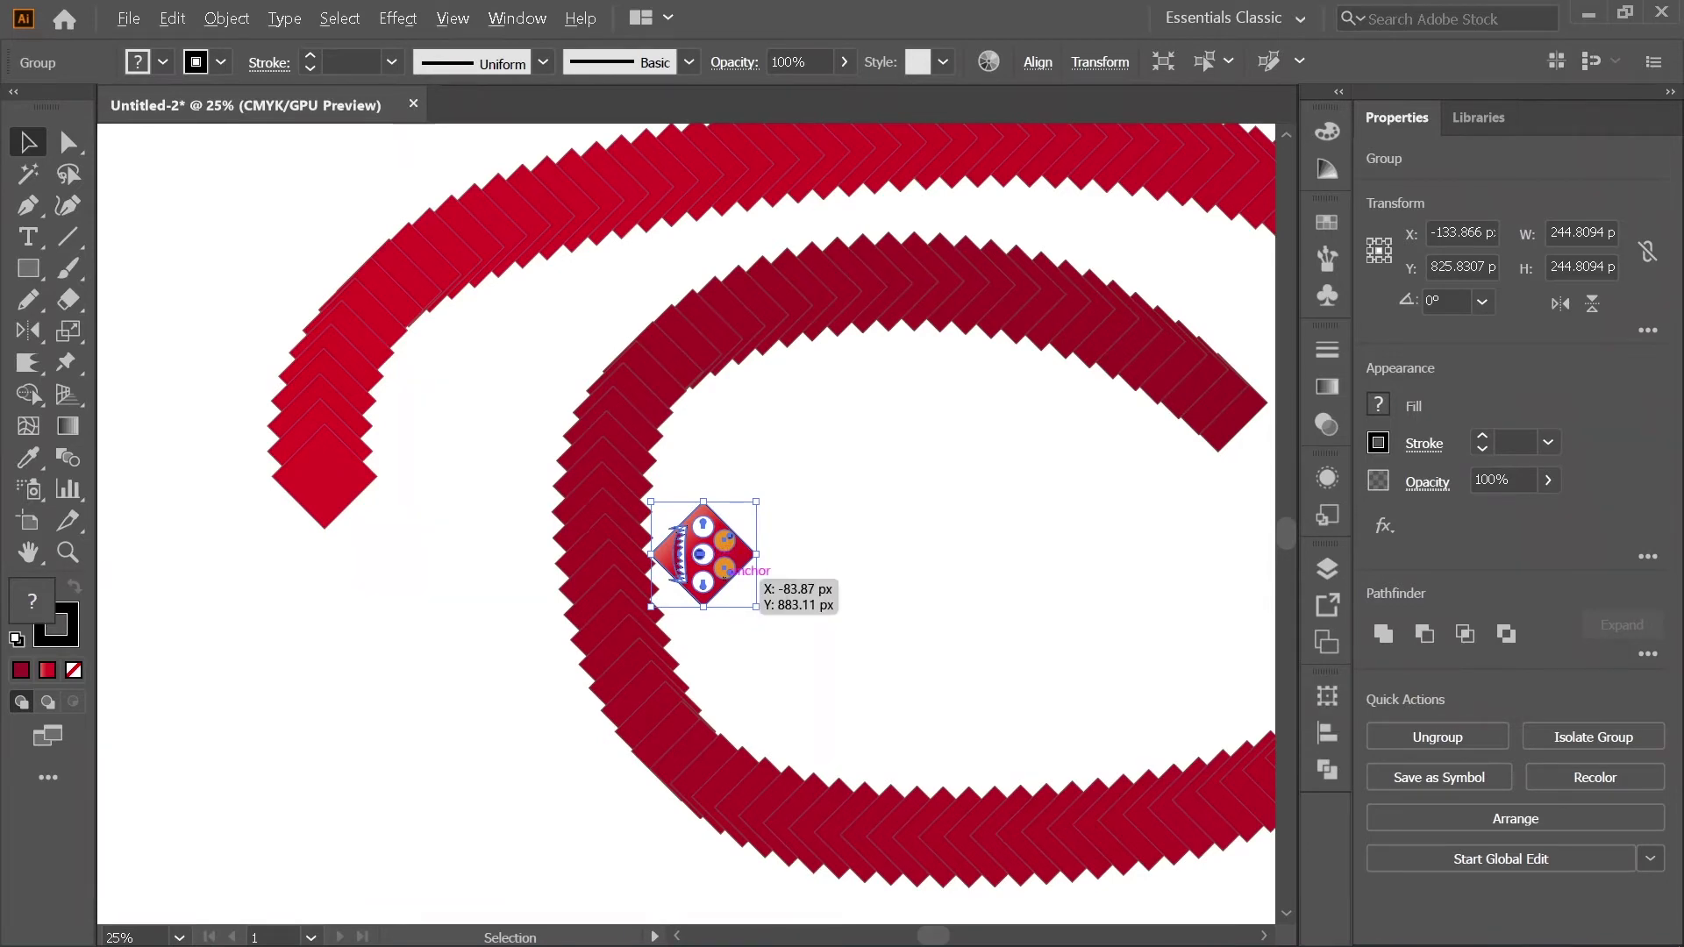
{"action": "scroll", "coordinate": [724, 580], "scroll_direction": "up", "scroll_amount": 1}
{"action": "key", "text": "alt+o"}
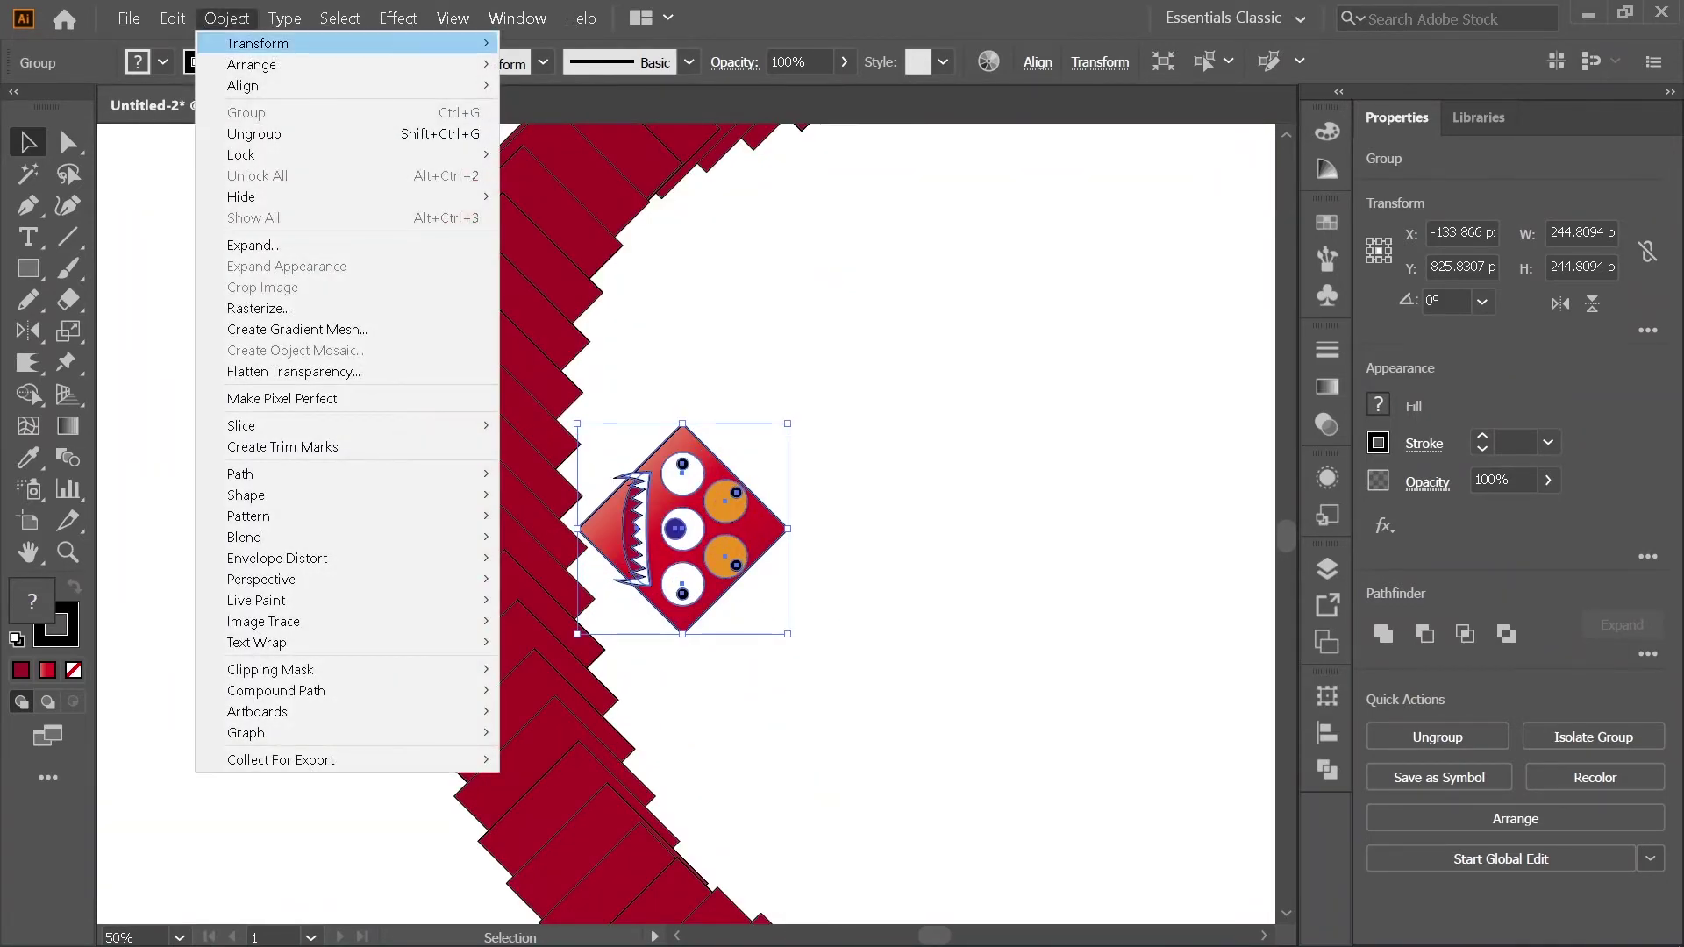
{"action": "mouse_move", "coordinate": [346, 43]}
{"action": "key", "text": "Right"}
{"action": "key", "text": "Down"}
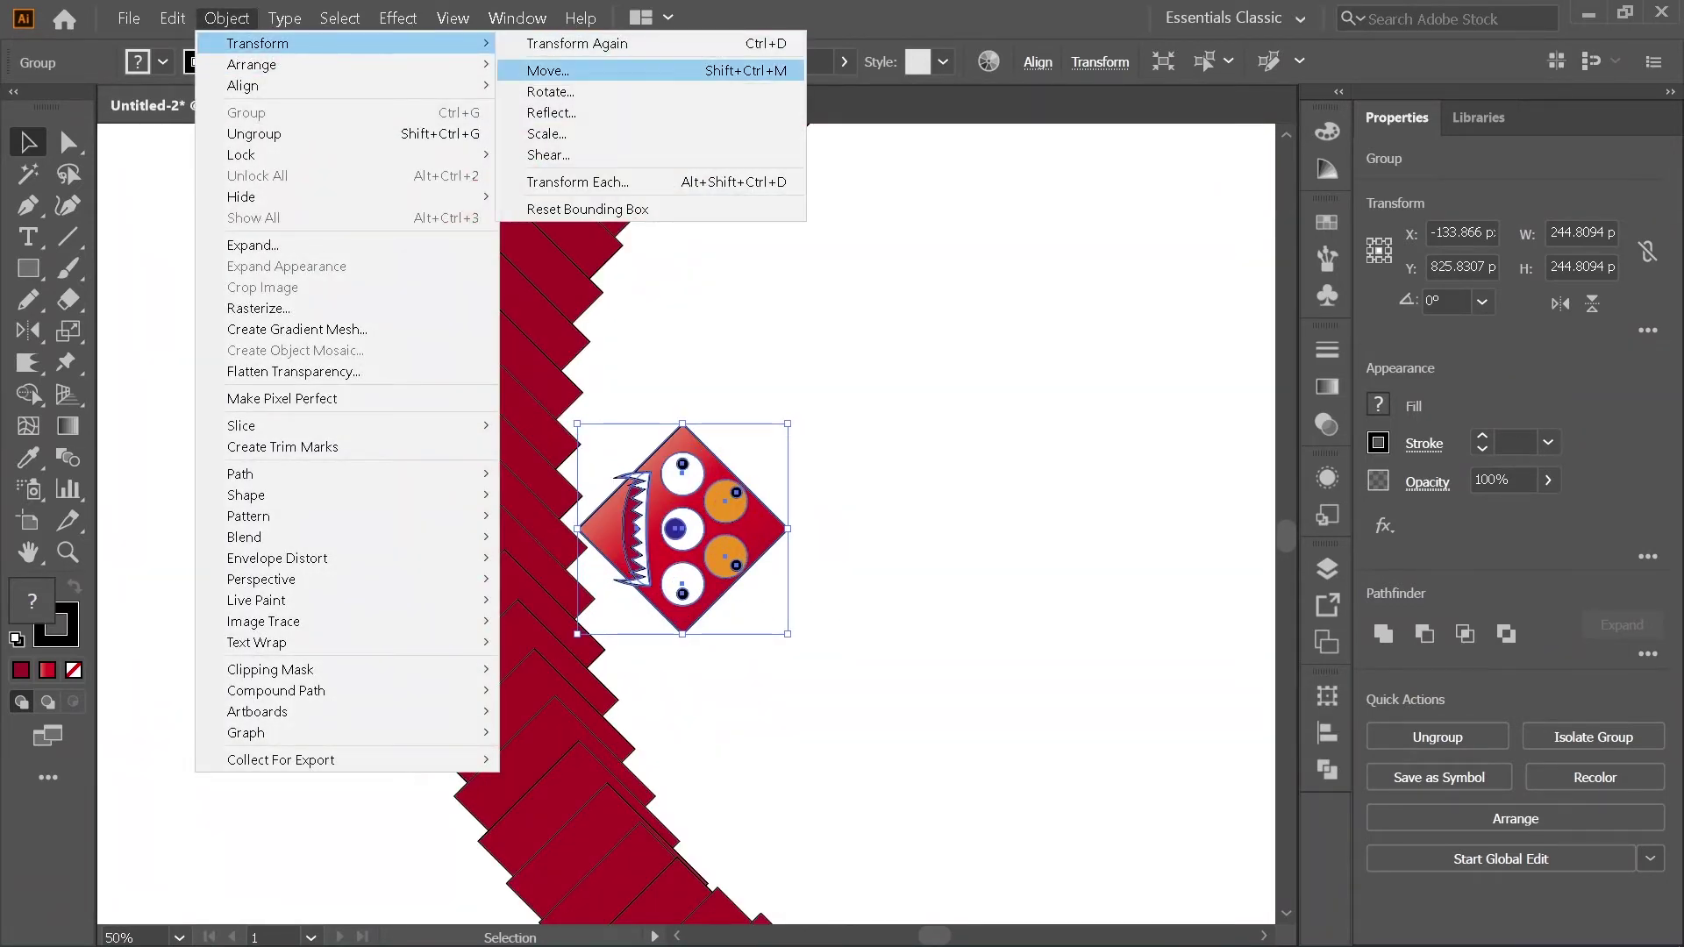
{"action": "key", "text": "Down"}
{"action": "key", "text": "Return"}
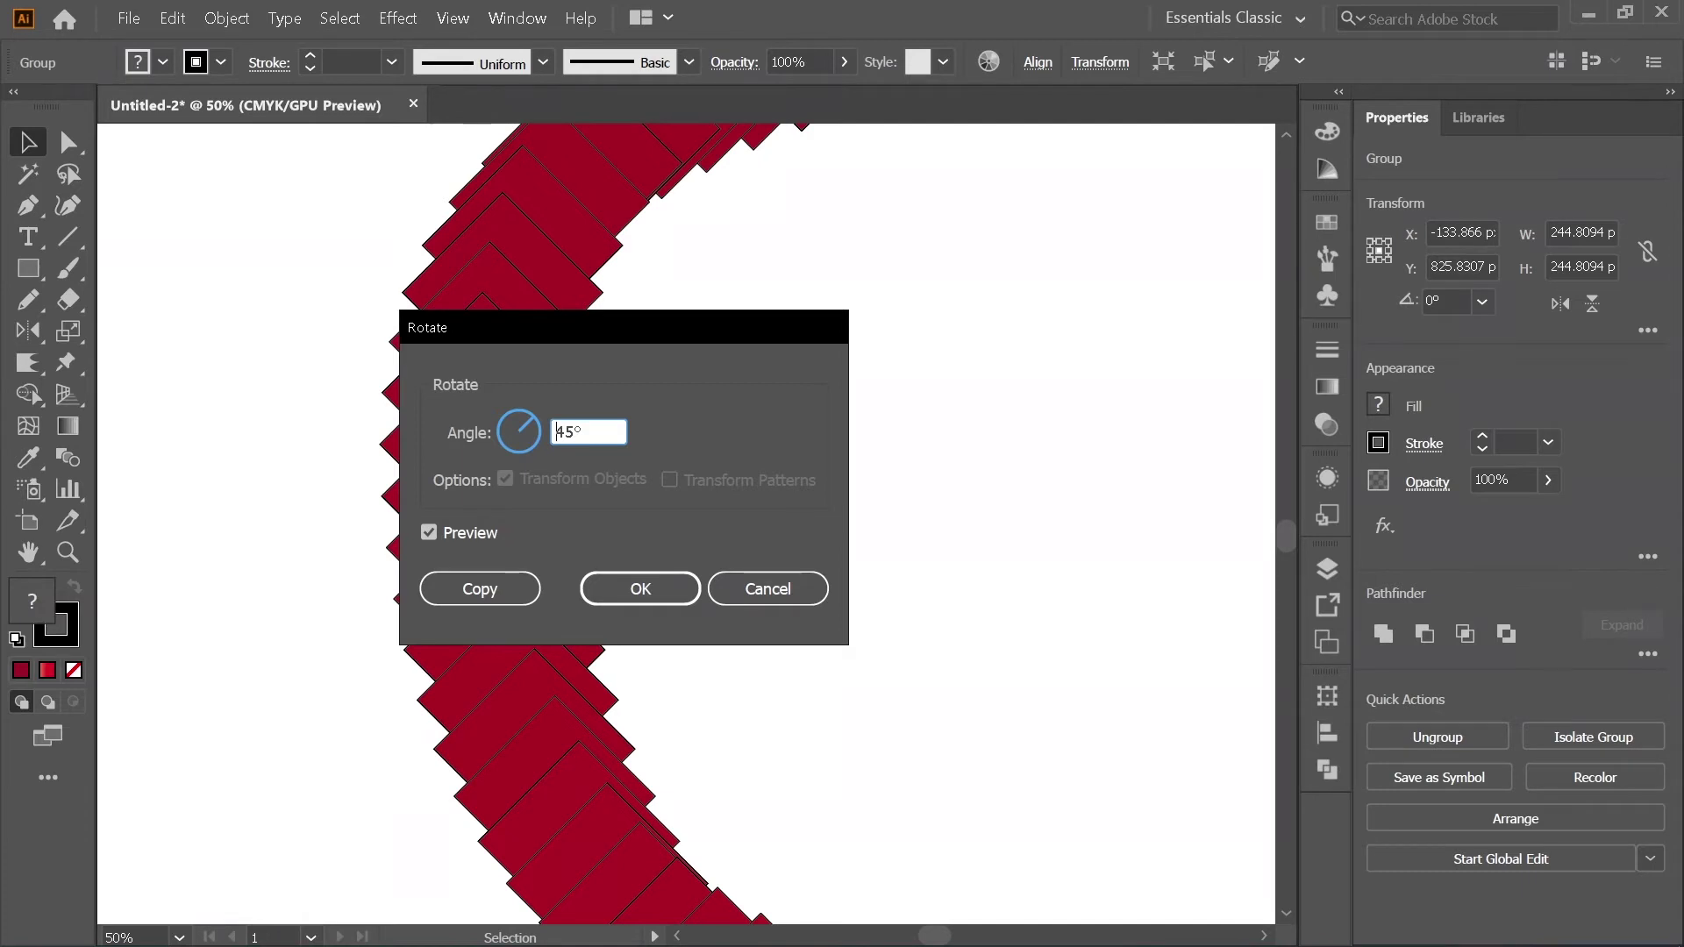
{"action": "type", "text": "-"}
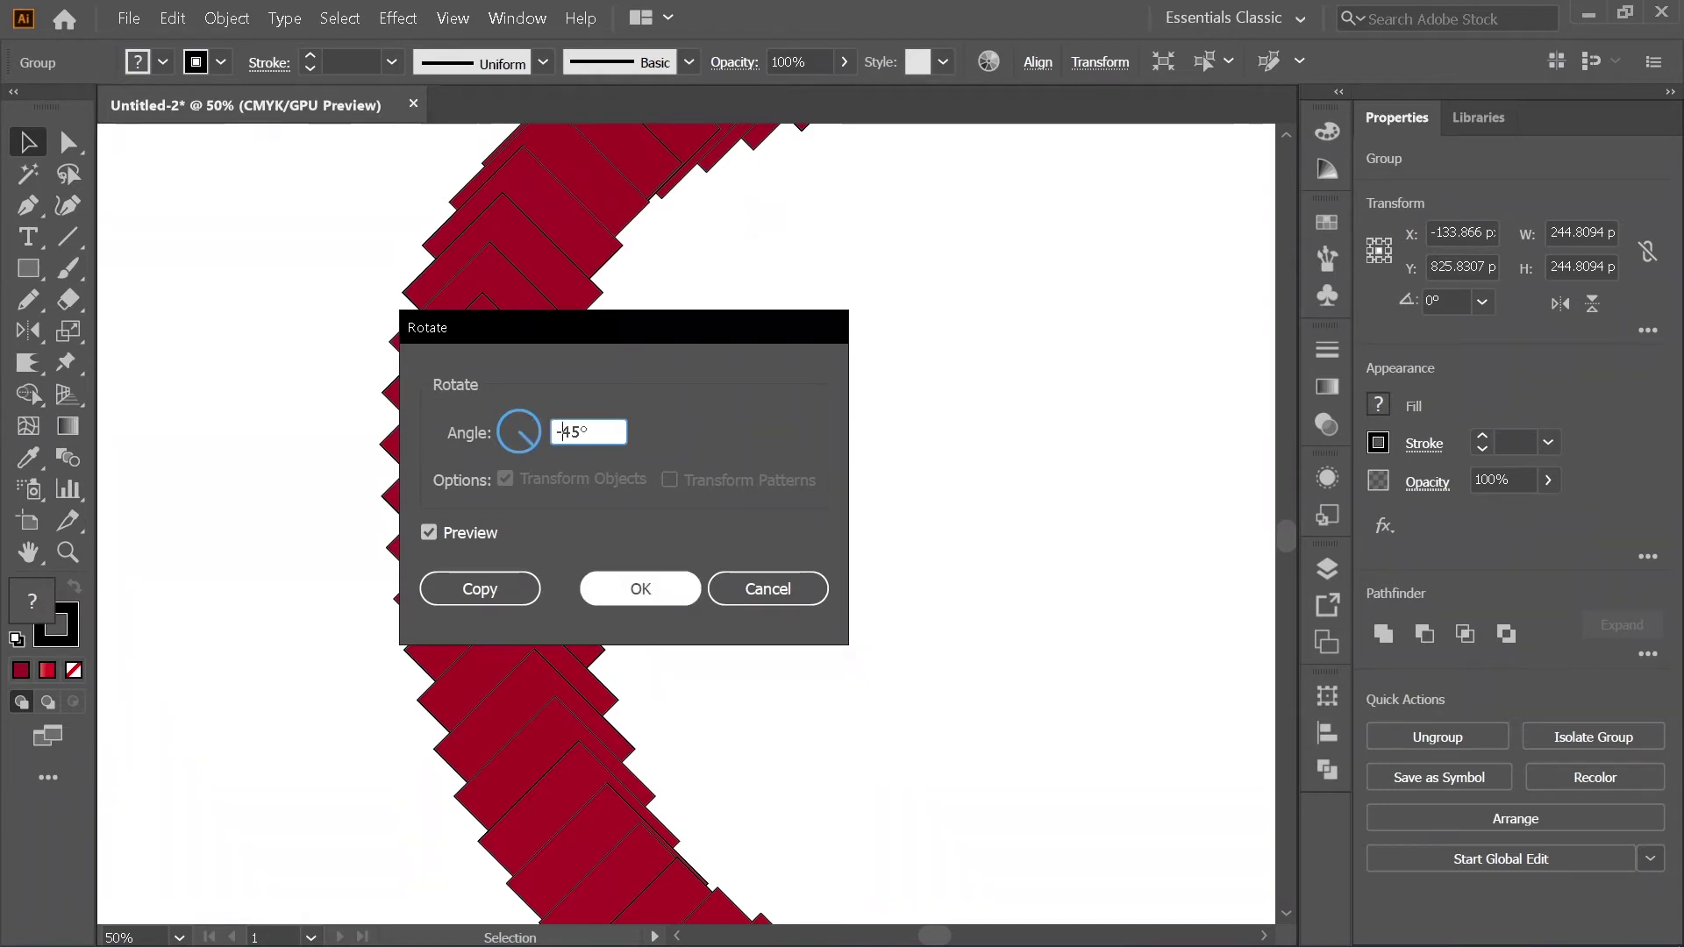
{"action": "left_click", "coordinate": [640, 589]}
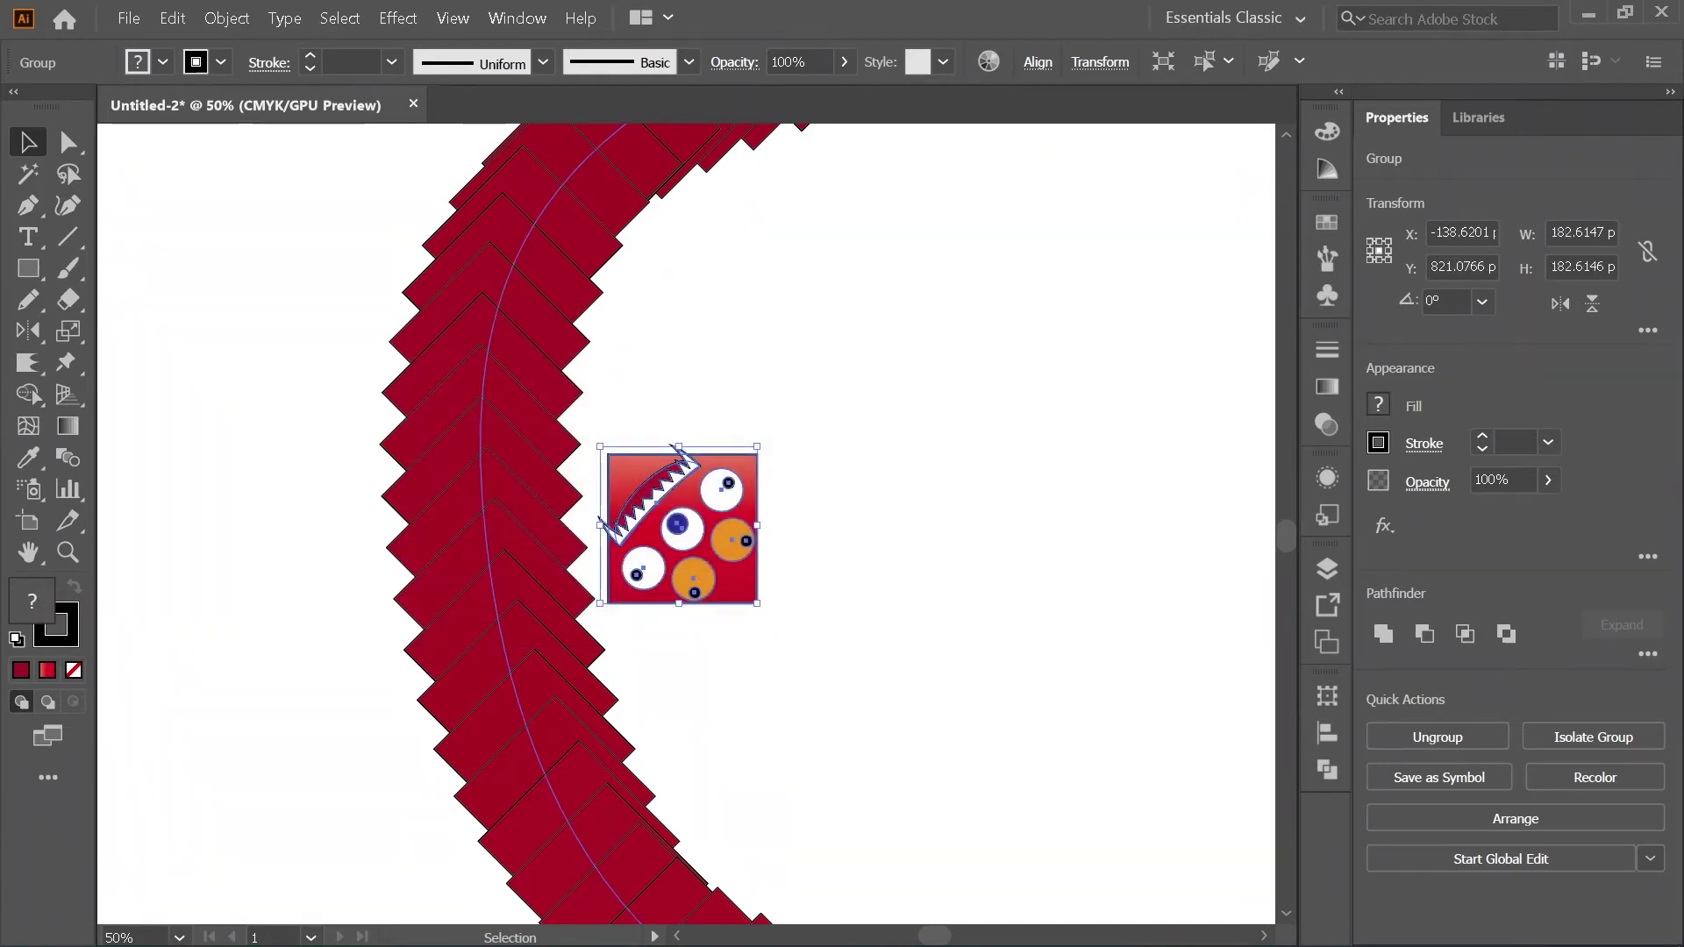
{"action": "key", "text": "ctrl+z"}
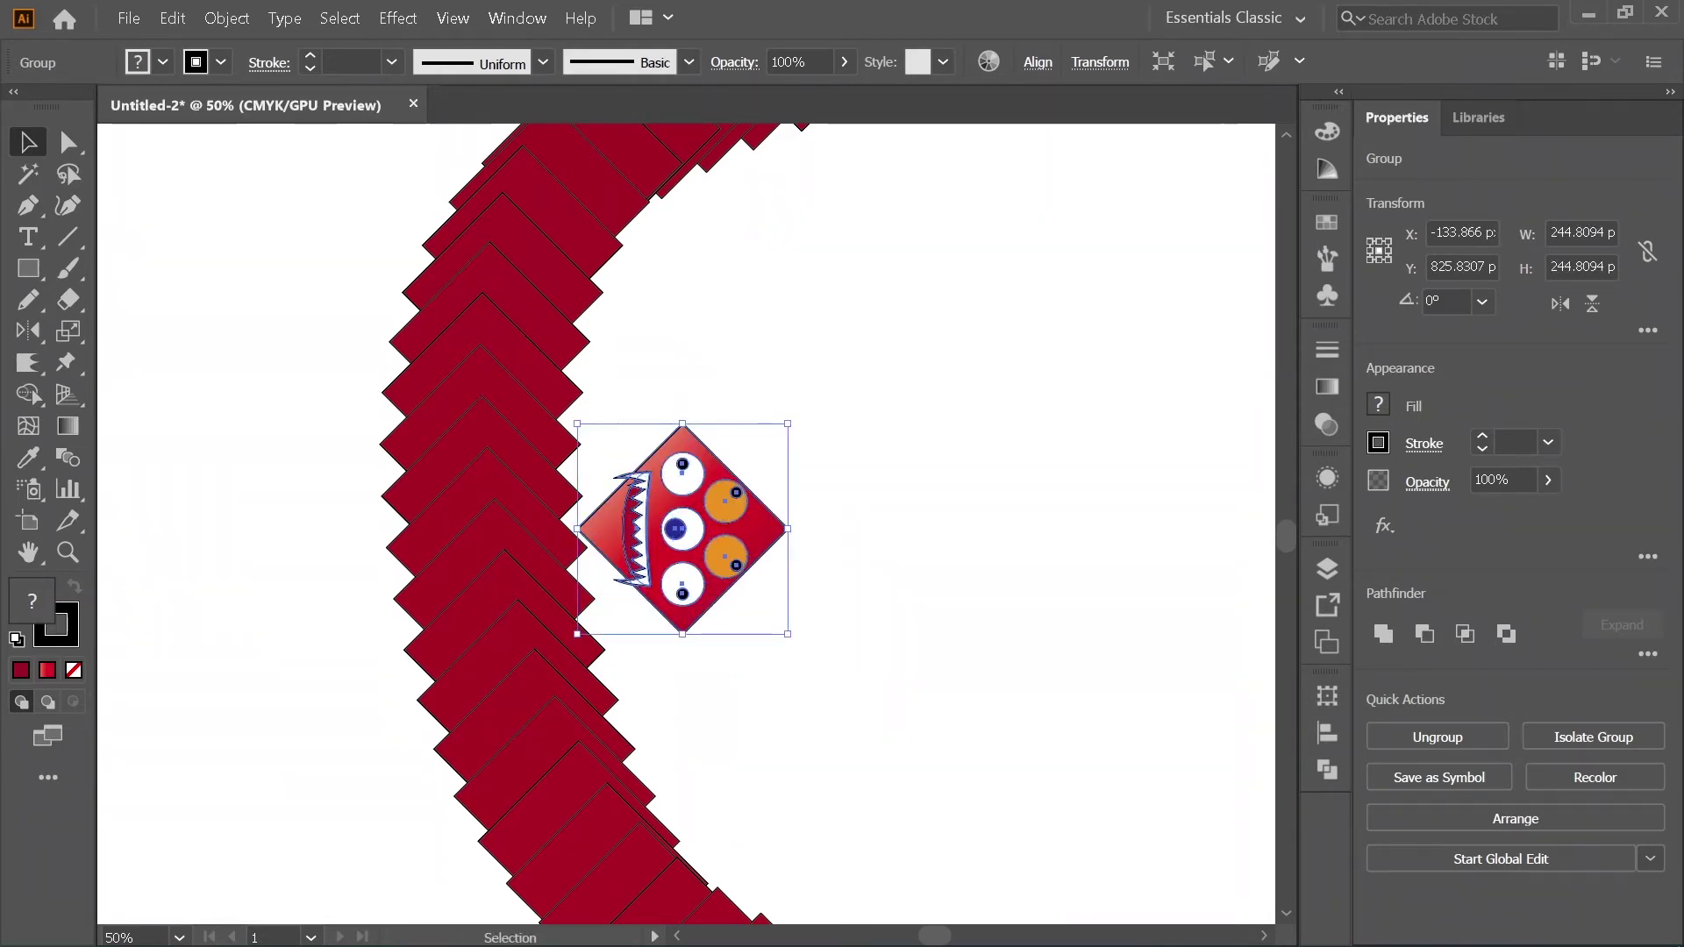
Step: Rotate the head group by 90° so that its mouth faces down
{"action": "left_click", "coordinate": [226, 17]}
{"action": "mouse_move", "coordinate": [255, 43]}
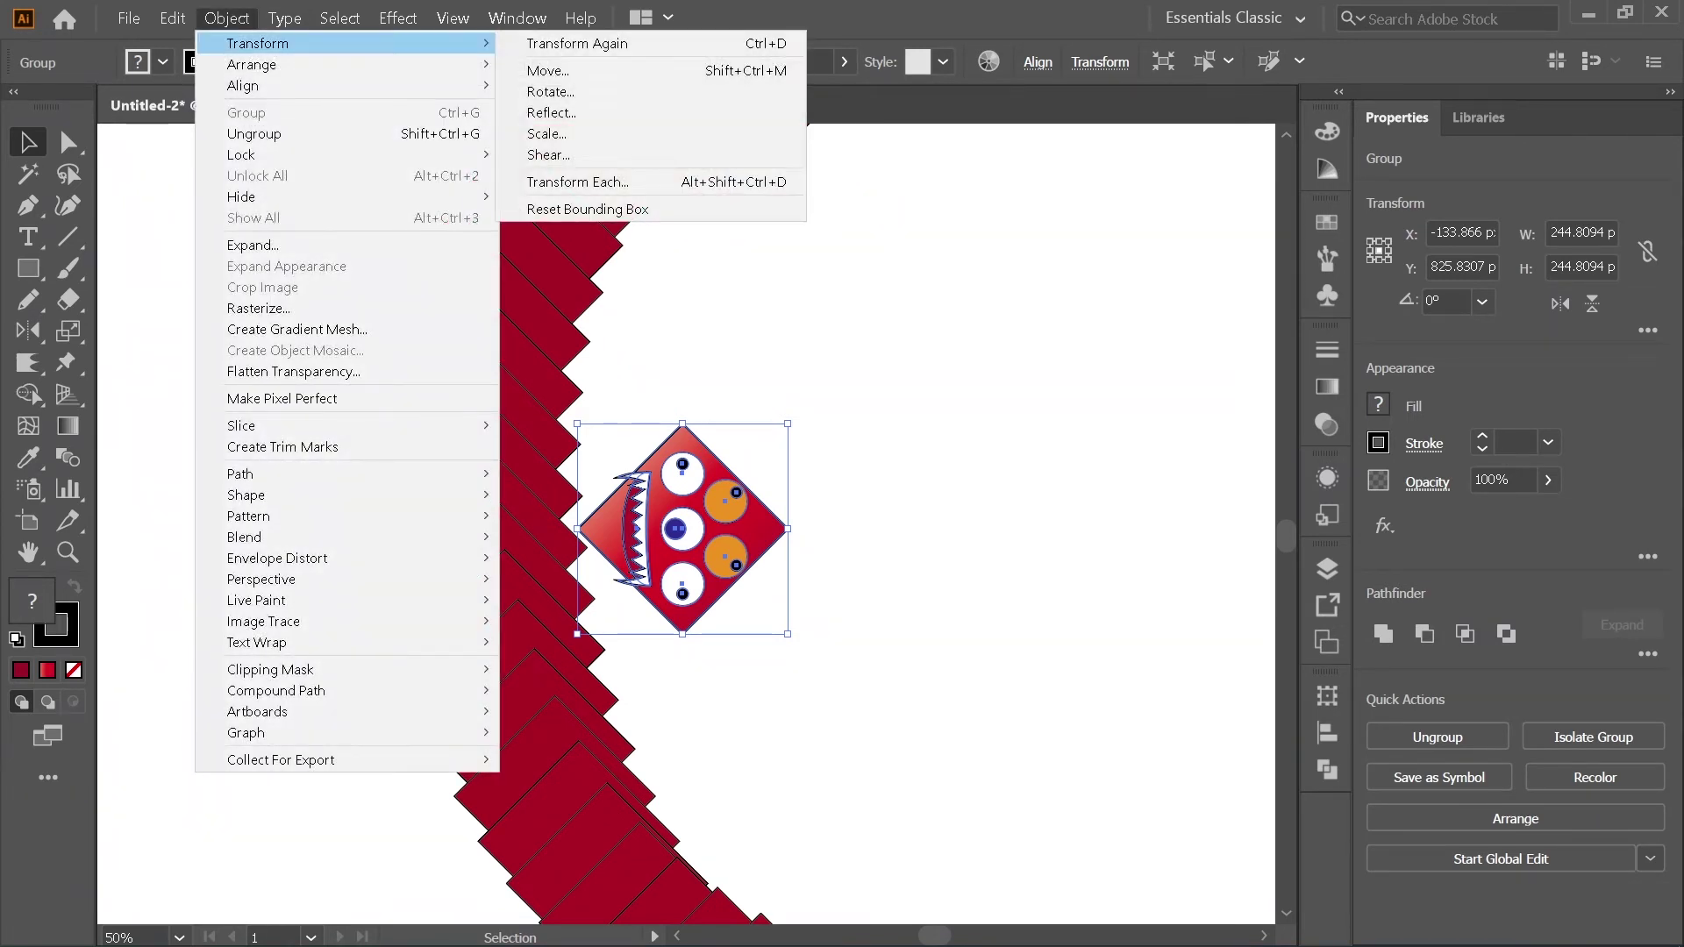
{"action": "left_click", "coordinate": [551, 92]}
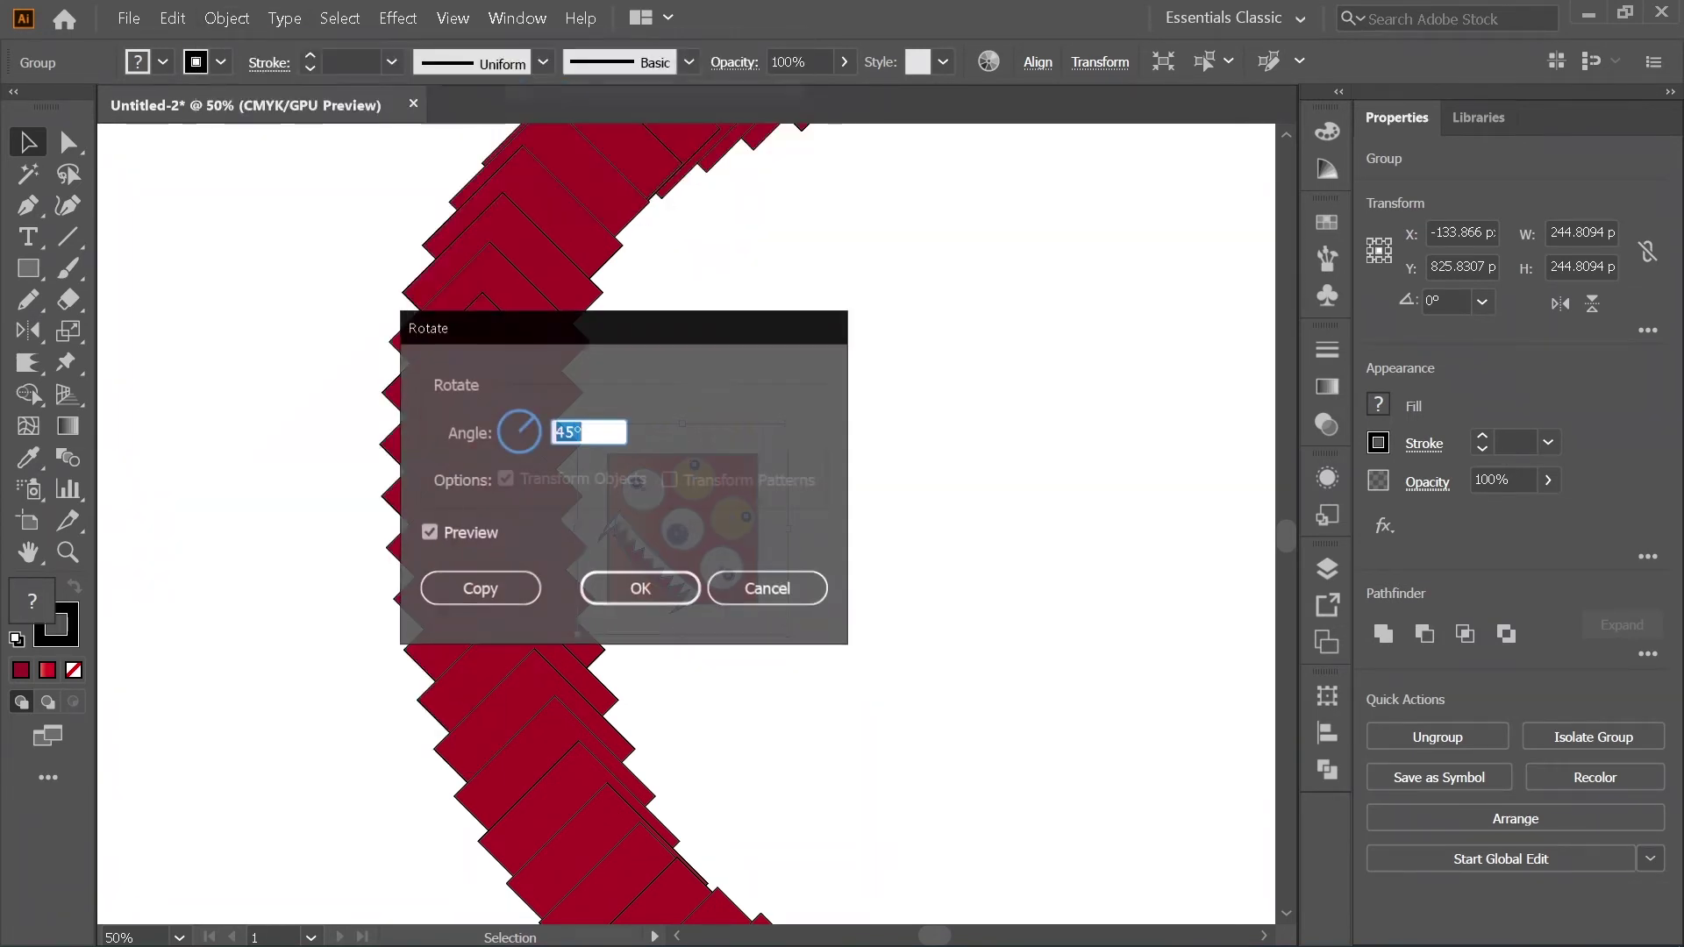
{"action": "left_click_drag", "start_coordinate": [657, 328], "coordinate": [944, 282]}
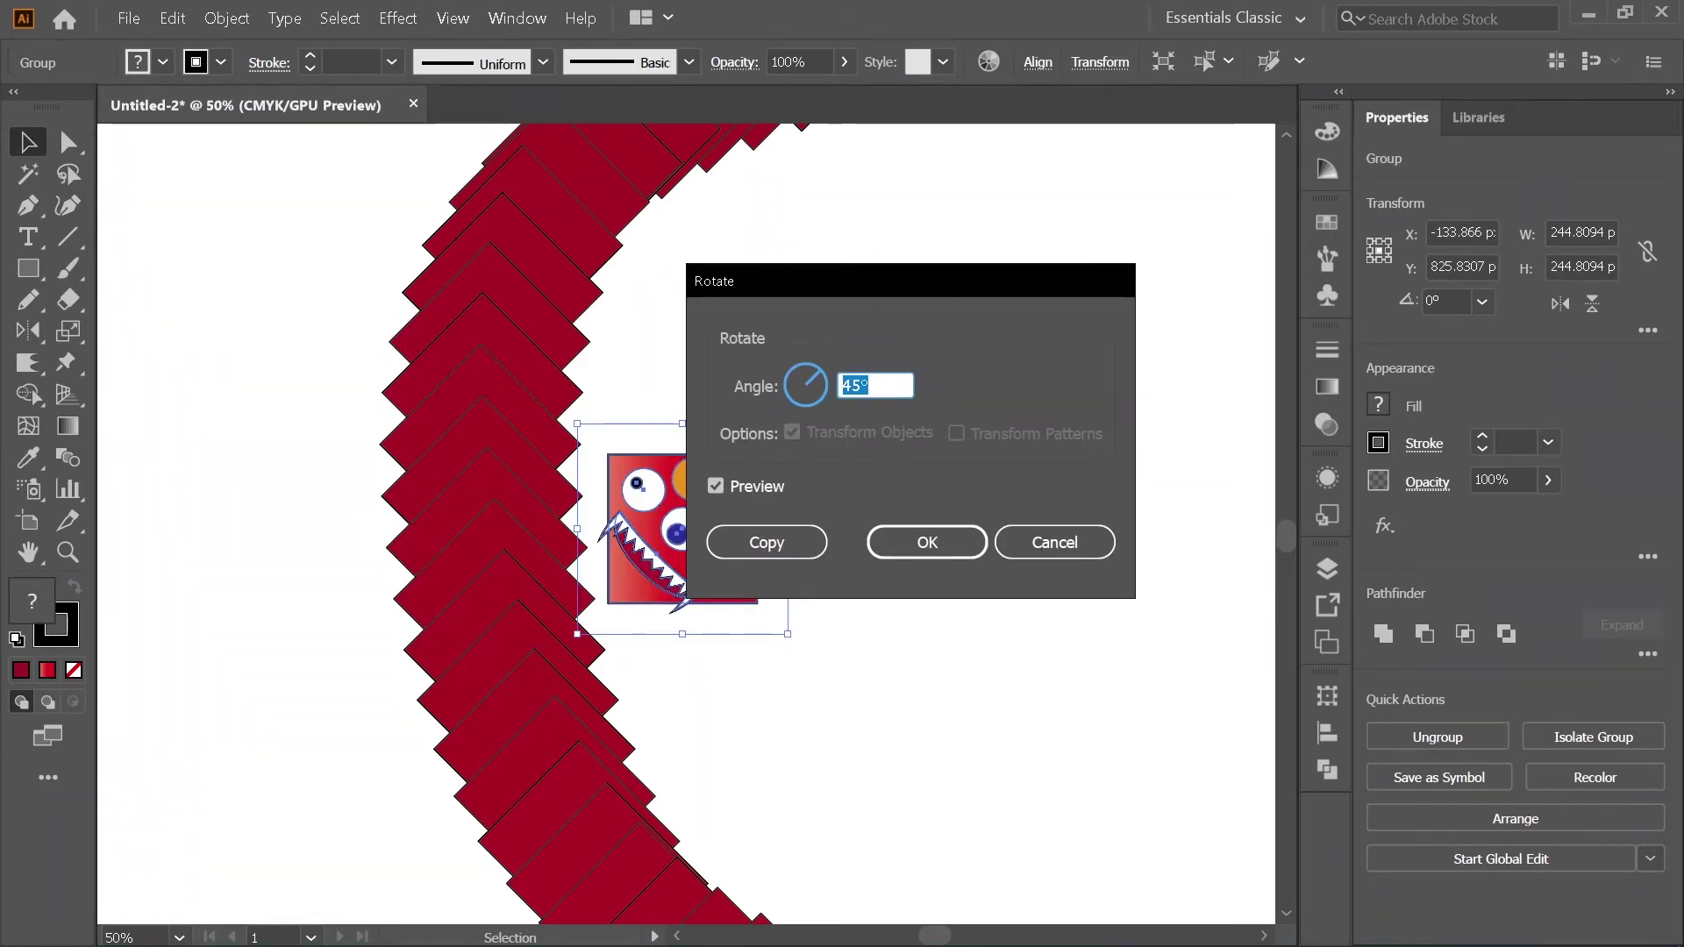
{"action": "key", "text": "Down"}
{"action": "key", "text": "Up"}
{"action": "key", "text": "Up"}
{"action": "key", "text": "Up"}
{"action": "key", "text": "Up"}
{"action": "key", "text": "Up"}
{"action": "key", "text": "Up"}
{"action": "key", "text": "Up"}
{"action": "key", "text": "Up"}
{"action": "key", "text": "Up"}
{"action": "key", "text": "Up"}
{"action": "key", "text": "Up"}
{"action": "key", "text": "Up"}
{"action": "key", "text": "Up"}
{"action": "key", "text": "Up"}
{"action": "key", "text": "Up"}
{"action": "key", "text": "Up"}
{"action": "key", "text": "Up"}
{"action": "key", "text": "Up"}
{"action": "key", "text": "Up"}
{"action": "key", "text": "Up"}
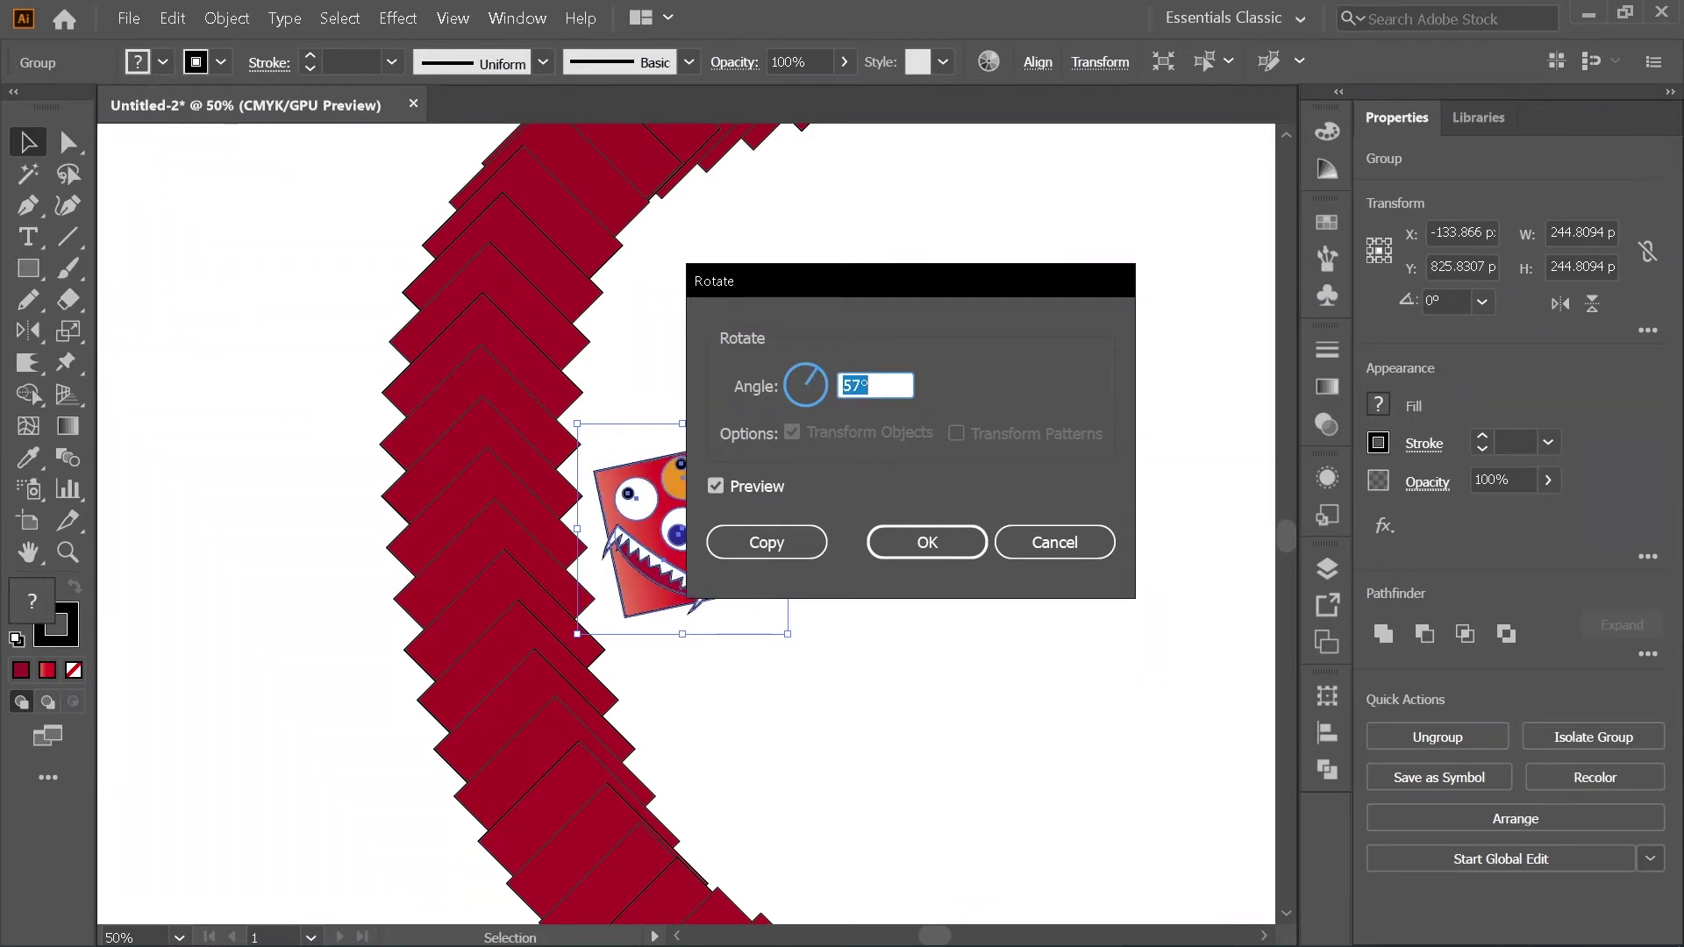
{"action": "key", "text": "Up"}
{"action": "key", "text": "Up"}
{"action": "key", "text": "Up"}
{"action": "key", "text": "Up"}
{"action": "key", "text": "Up"}
{"action": "key", "text": "Up"}
{"action": "key", "text": "Up"}
{"action": "key", "text": "Up"}
{"action": "key", "text": "Up"}
{"action": "key", "text": "Up"}
{"action": "key", "text": "Up"}
{"action": "key", "text": "Up"}
{"action": "key", "text": "Up"}
{"action": "key", "text": "Up"}
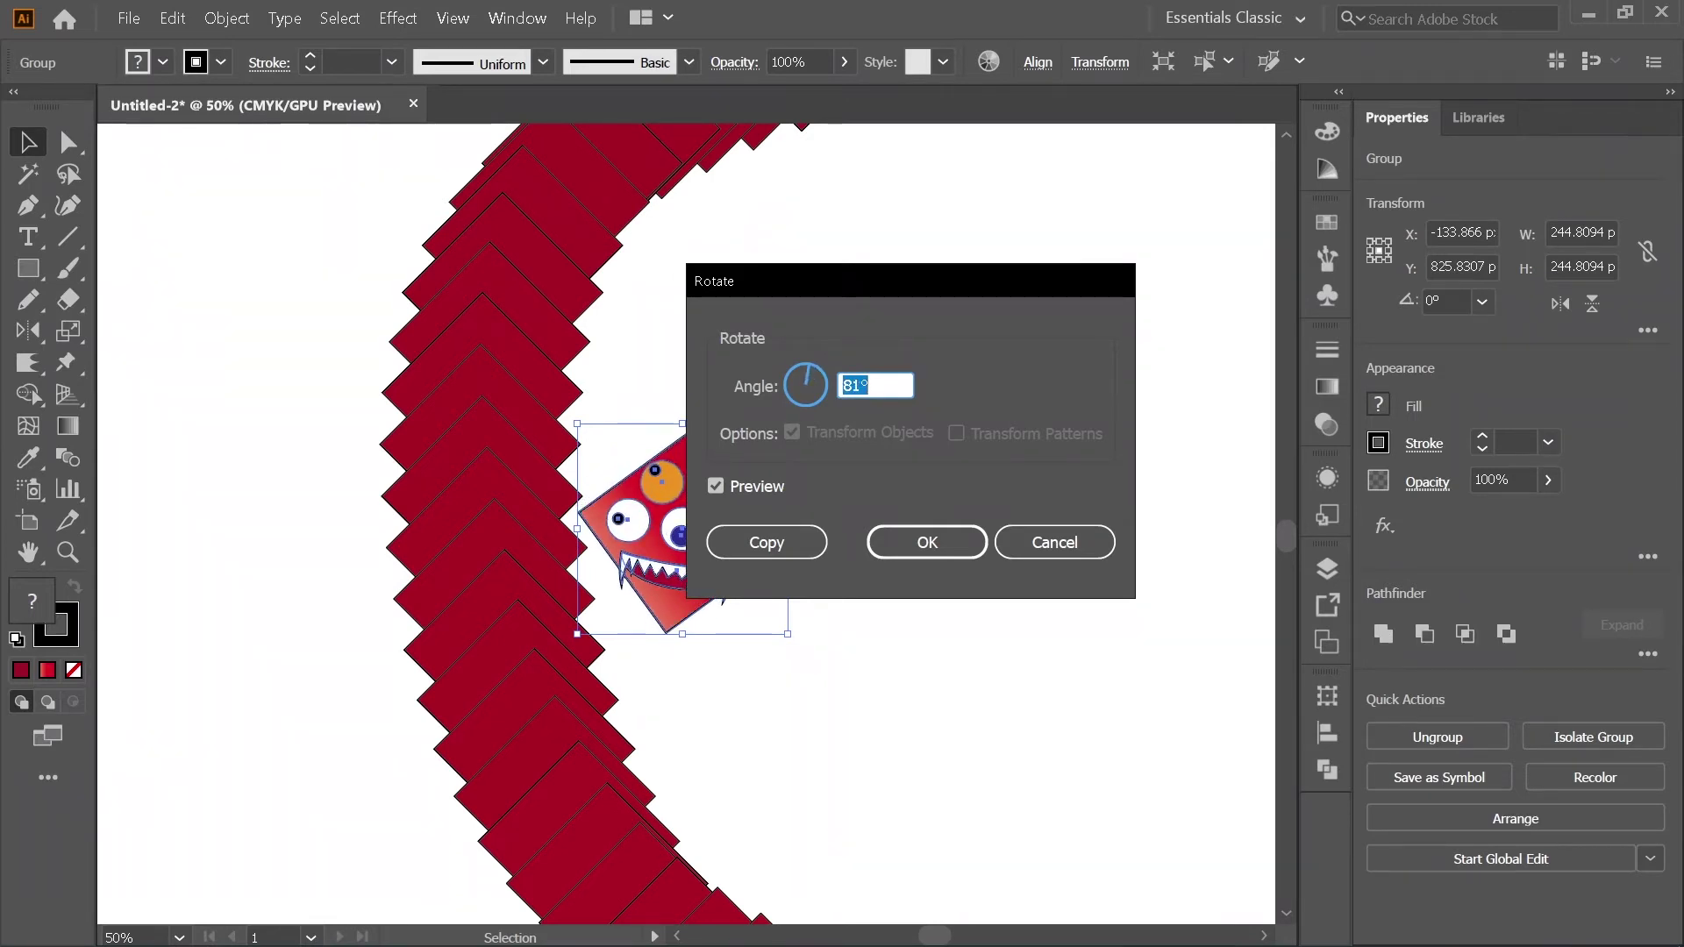
{"action": "key", "text": "Up"}
{"action": "key", "text": "Up"}
{"action": "key", "text": "Up"}
{"action": "key", "text": "Up"}
{"action": "key", "text": "Up"}
{"action": "key", "text": "Up"}
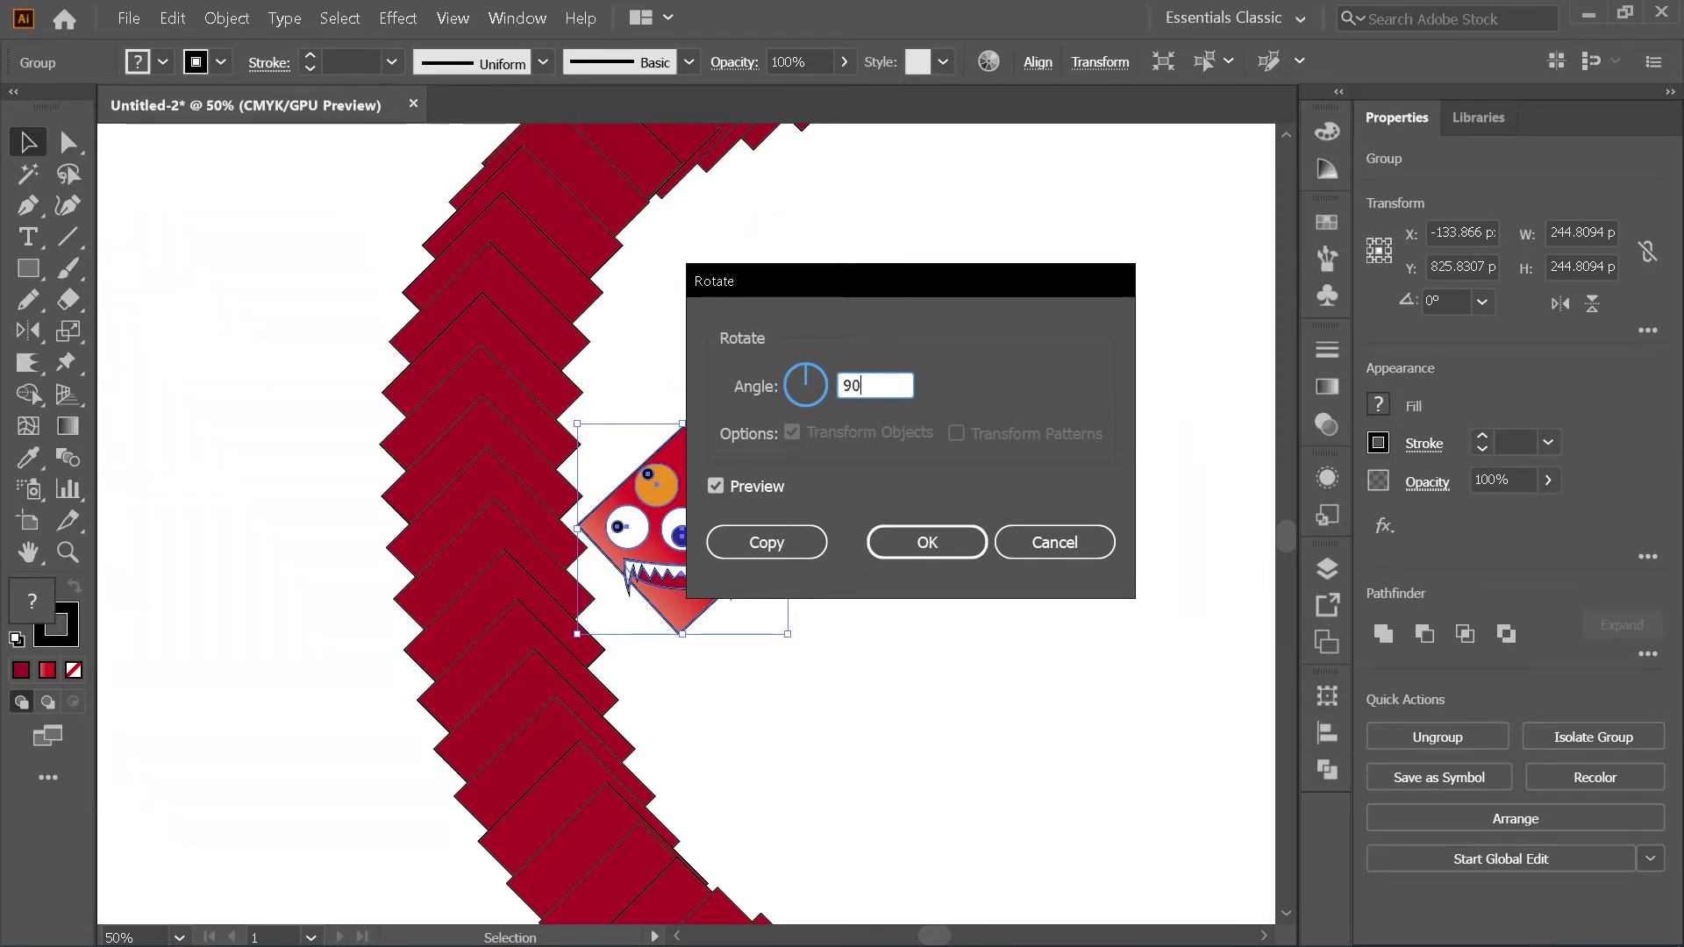
{"action": "key", "text": "Return"}
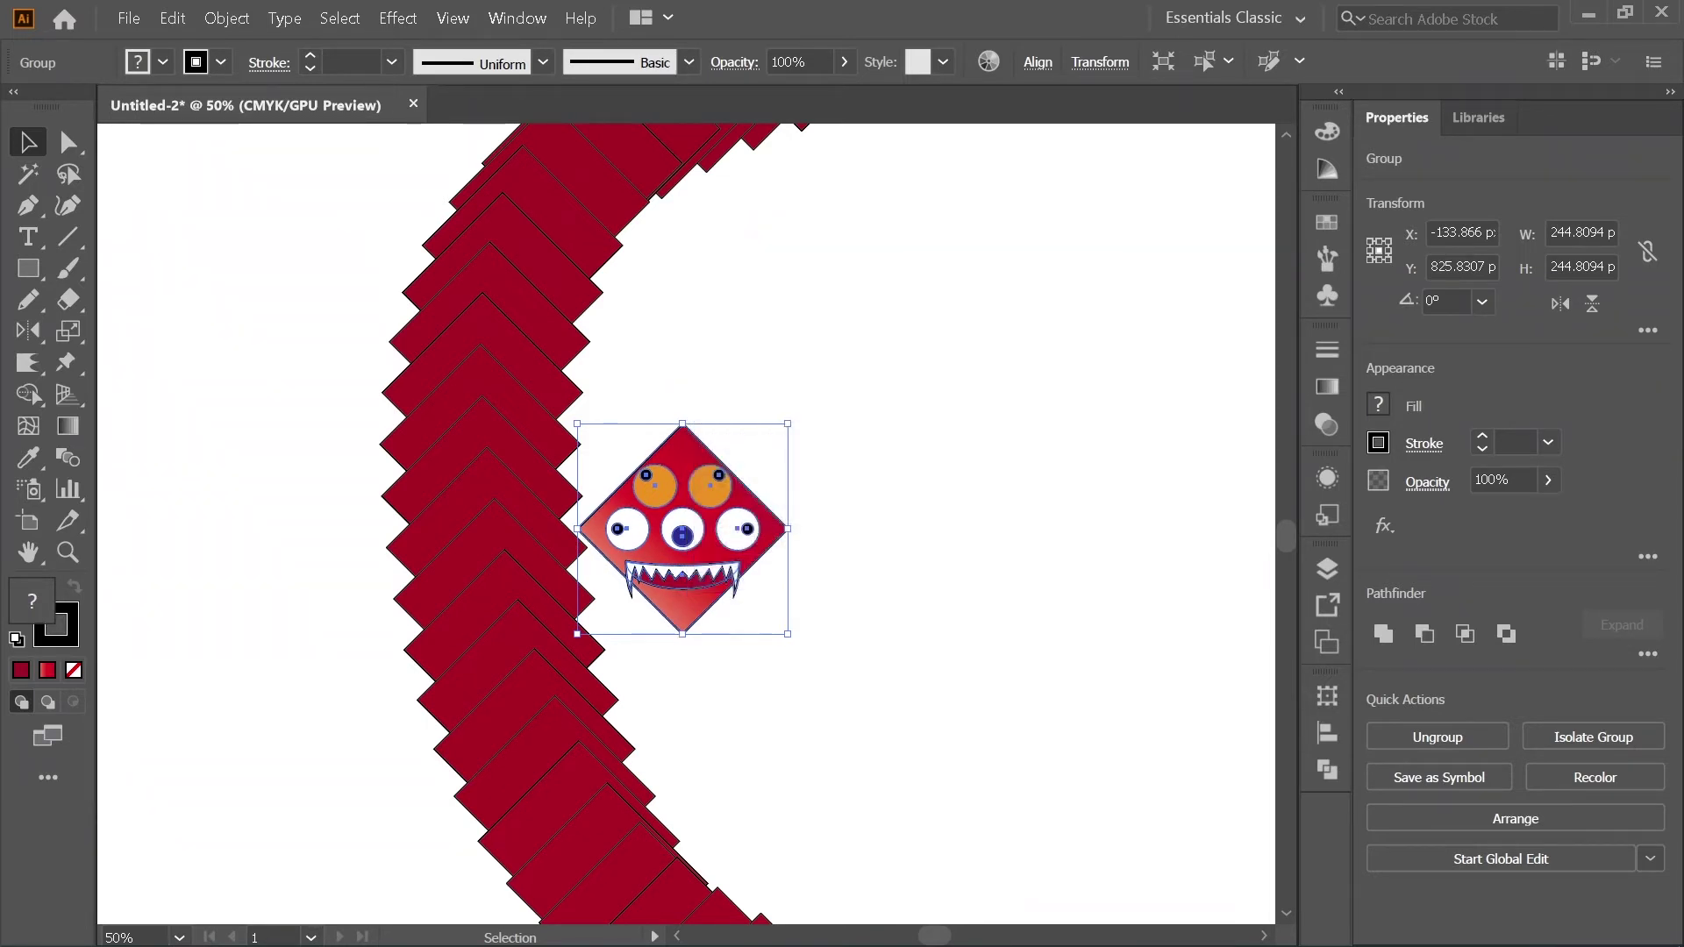
Step: Move the head group onto the front diamond at the spiral's bright red outer end and deselect it
{"action": "scroll", "coordinate": [444, 235], "scroll_direction": "down", "scroll_amount": 4}
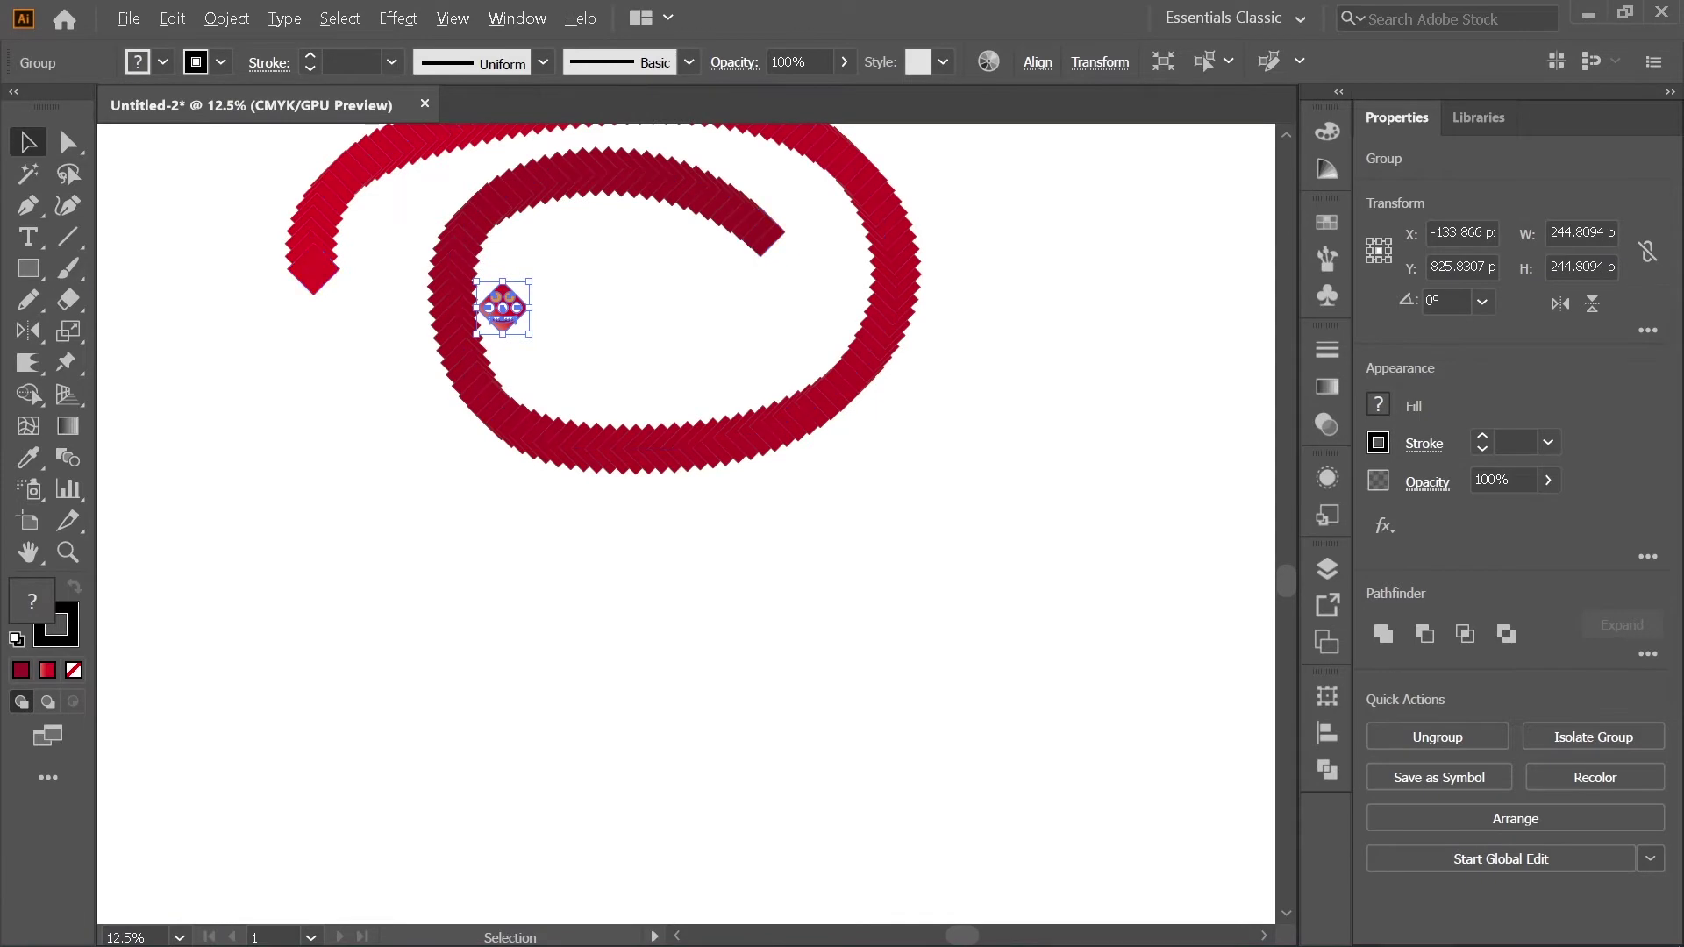
{"action": "scroll", "coordinate": [372, 246], "scroll_direction": "up", "scroll_amount": 2}
{"action": "left_click_drag", "start_coordinate": [667, 361], "coordinate": [287, 312]}
{"action": "scroll", "coordinate": [287, 312], "scroll_direction": "up", "scroll_amount": 4}
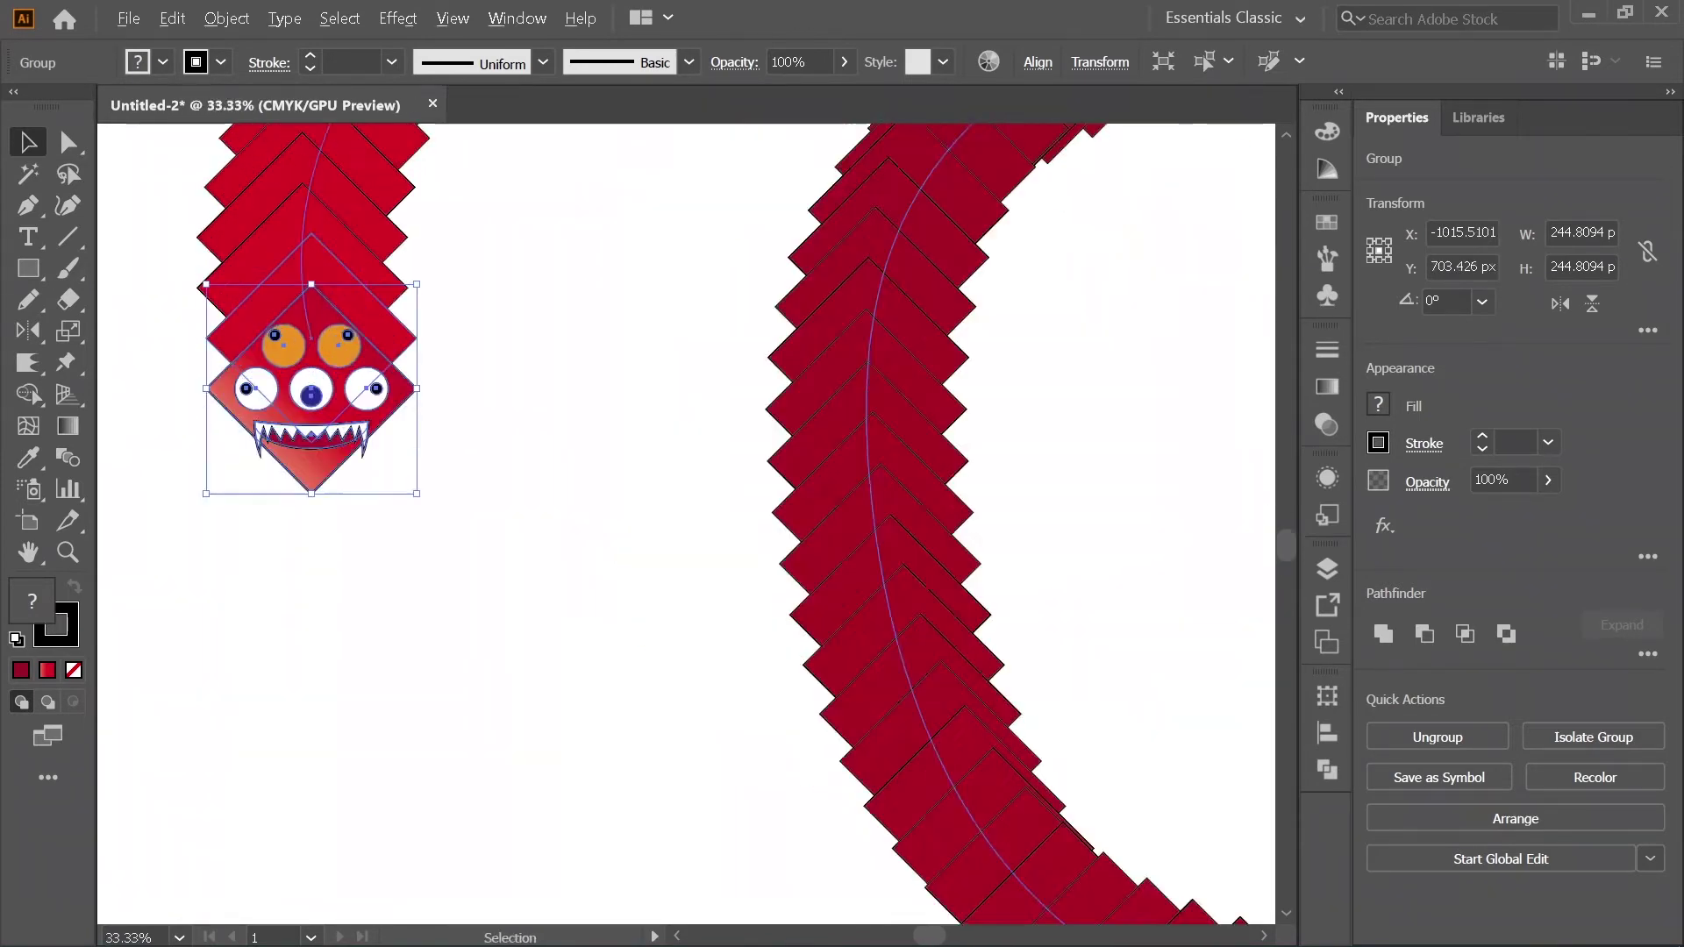
{"action": "left_click_drag", "start_coordinate": [400, 377], "coordinate": [400, 354]}
{"action": "left_click", "coordinate": [801, 369]}
{"action": "scroll", "coordinate": [801, 368], "scroll_direction": "down", "scroll_amount": 3}
{"action": "scroll", "coordinate": [420, 400], "scroll_direction": "down", "scroll_amount": 2}
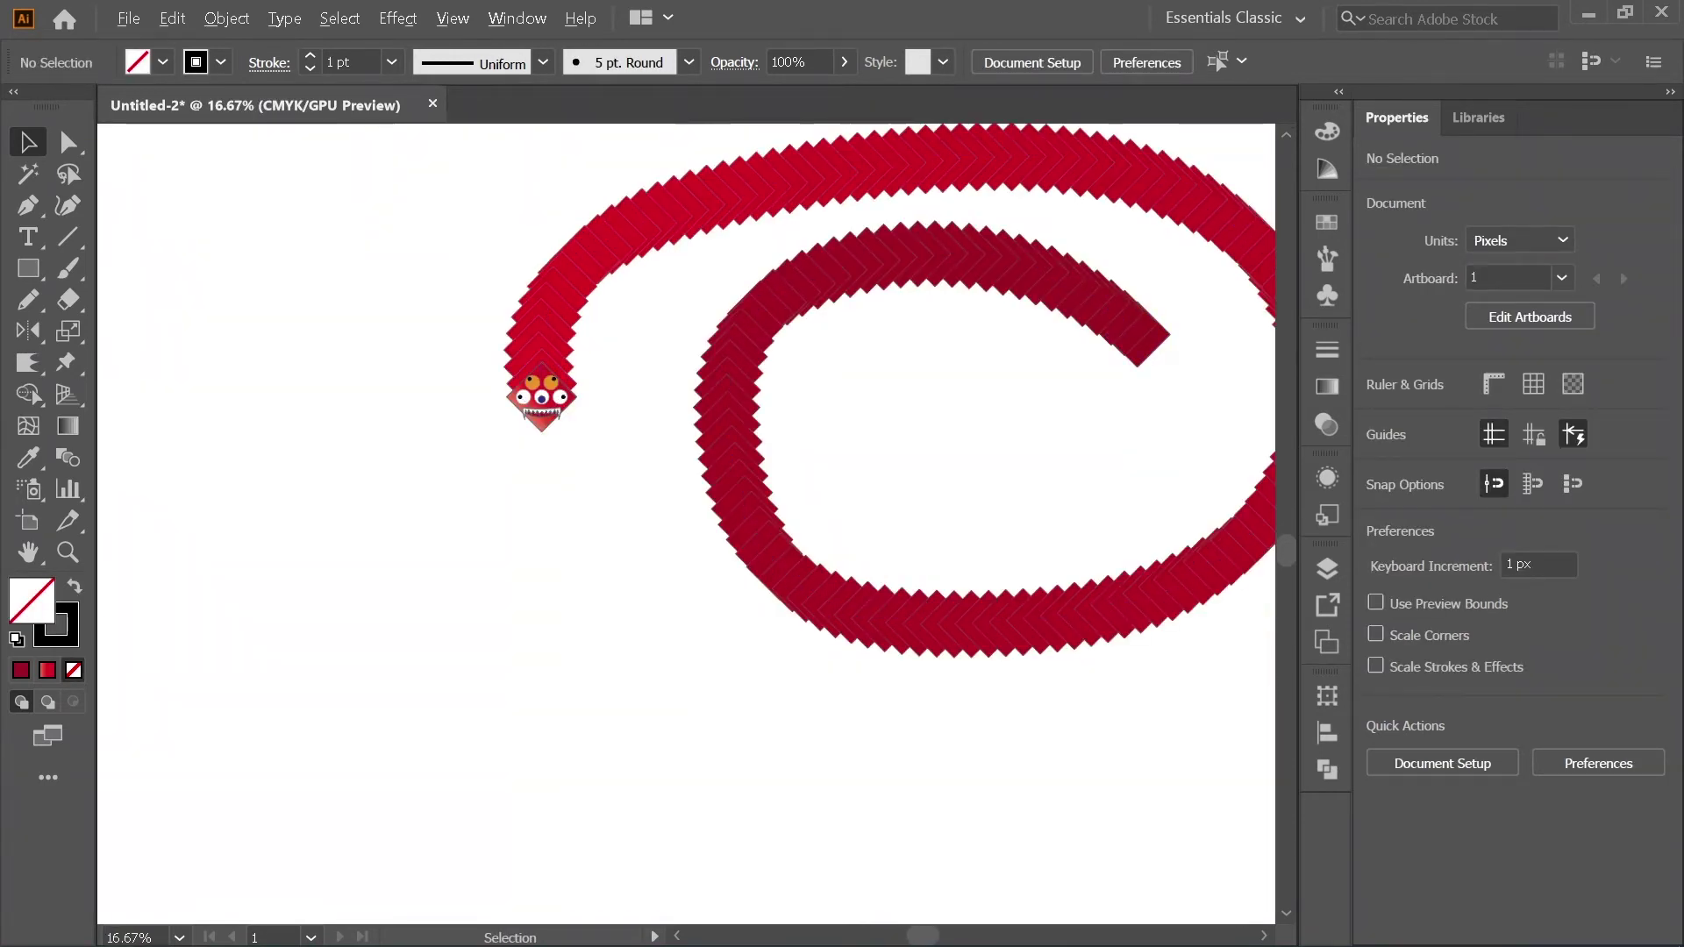
Step: Move the spine's first anchor point behind the head slightly inward, to about X -815 px and Y 223 px
{"action": "scroll", "coordinate": [659, 250], "scroll_direction": "up", "scroll_amount": 1}
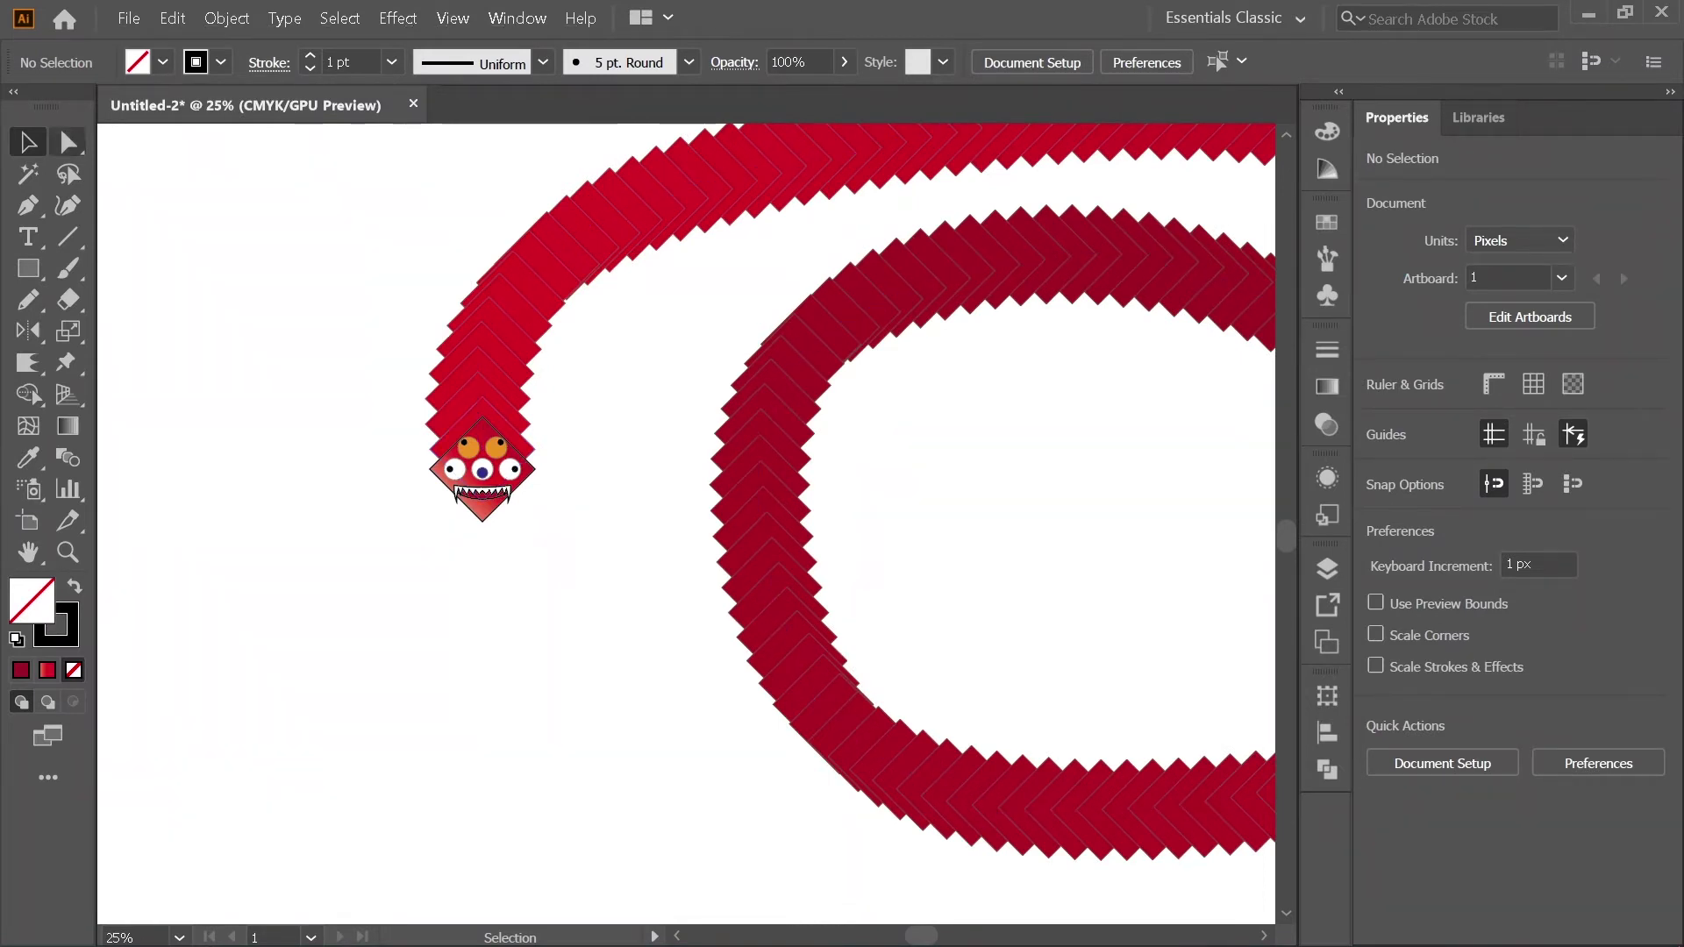
{"action": "key", "text": "a"}
{"action": "left_click", "coordinate": [549, 262]}
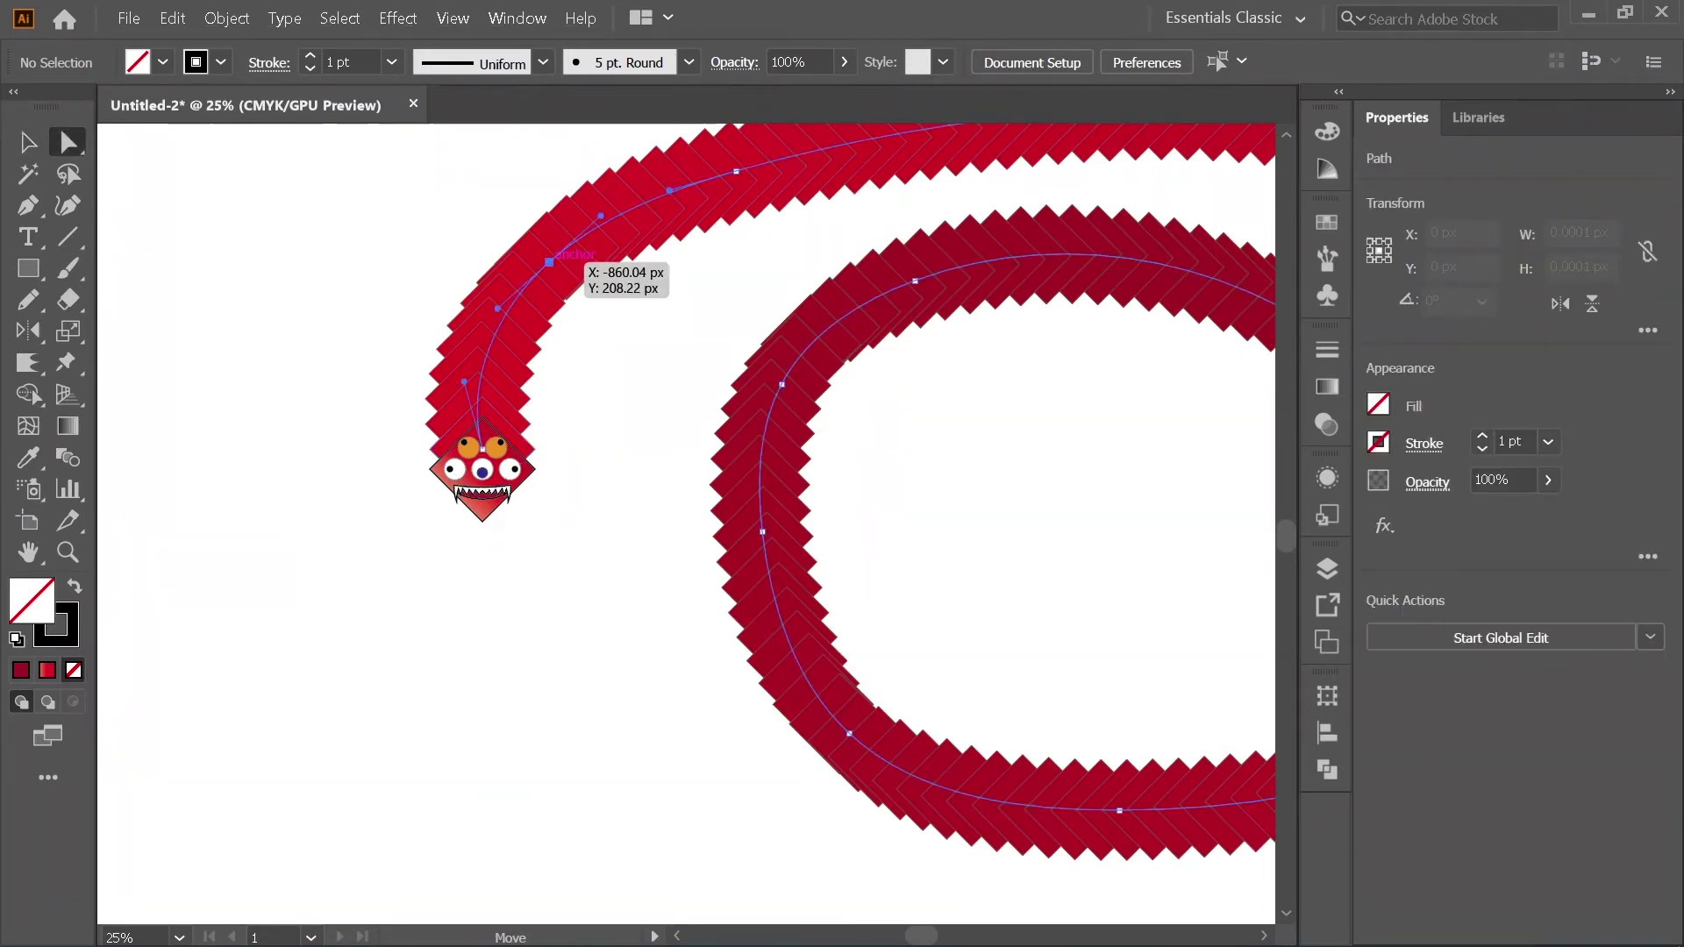
{"action": "left_click_drag", "start_coordinate": [549, 262], "coordinate": [569, 266]}
{"action": "scroll", "coordinate": [368, 378], "scroll_direction": "down", "scroll_amount": 1}
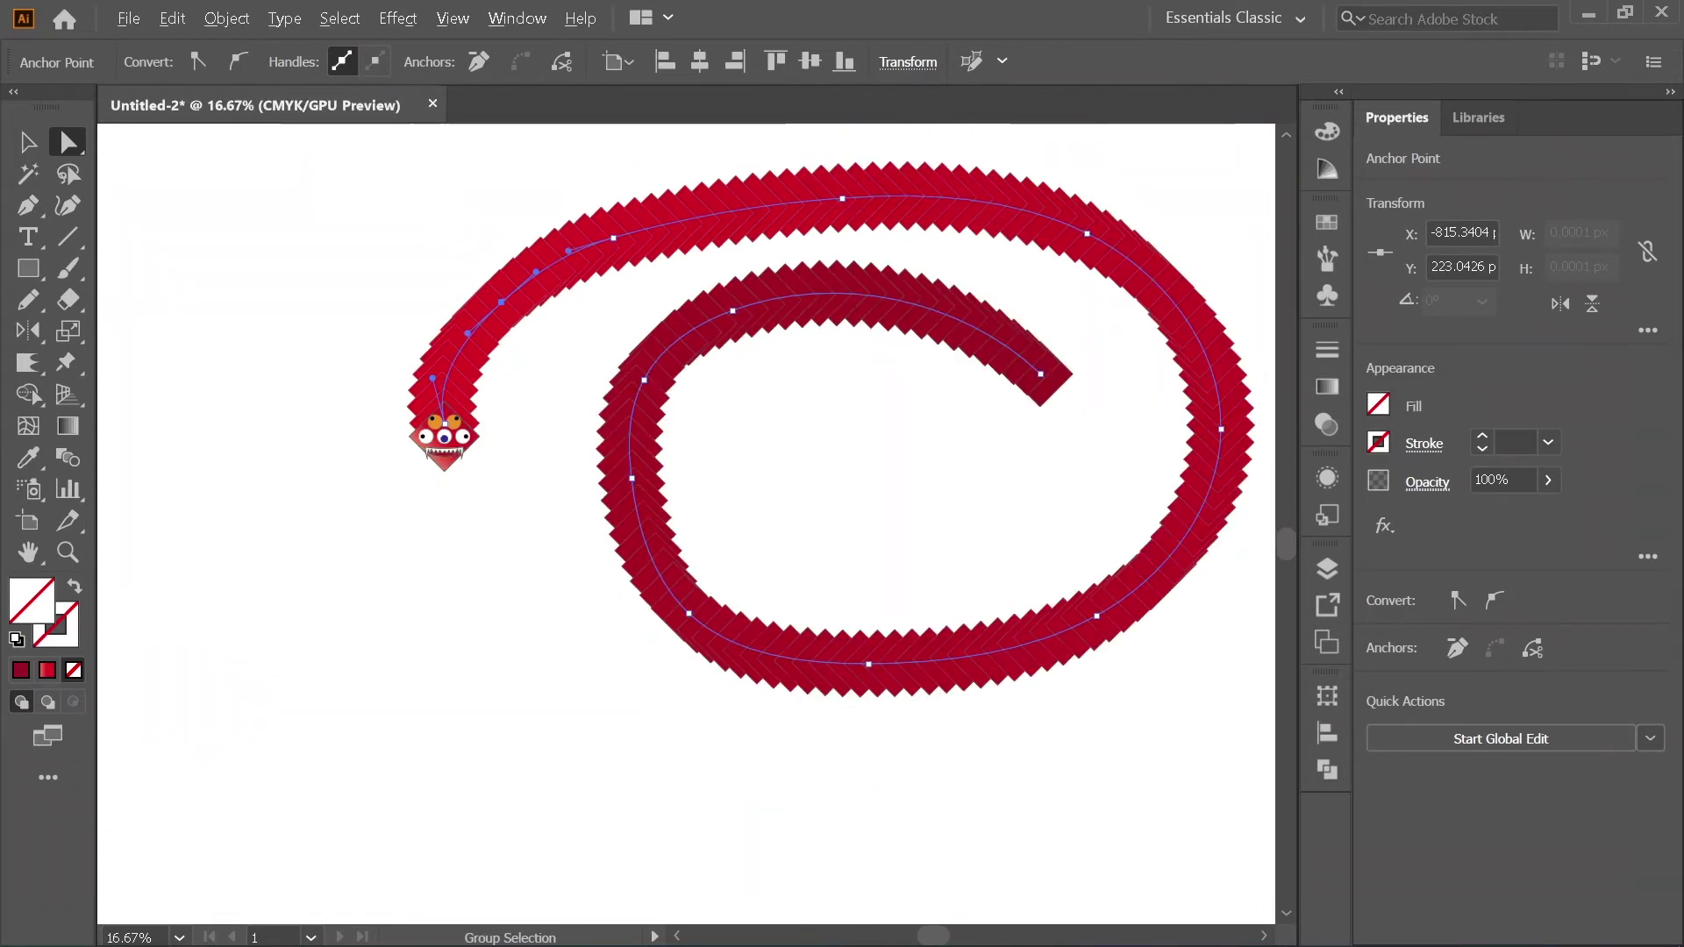
Step: Shift three anchor points along the spiral spine's outer upper arc, the last to about X 1274 px and Y -34 px, and deselect the spine
{"action": "left_click_drag", "start_coordinate": [613, 237], "coordinate": [664, 224]}
{"action": "left_click_drag", "start_coordinate": [842, 199], "coordinate": [956, 181]}
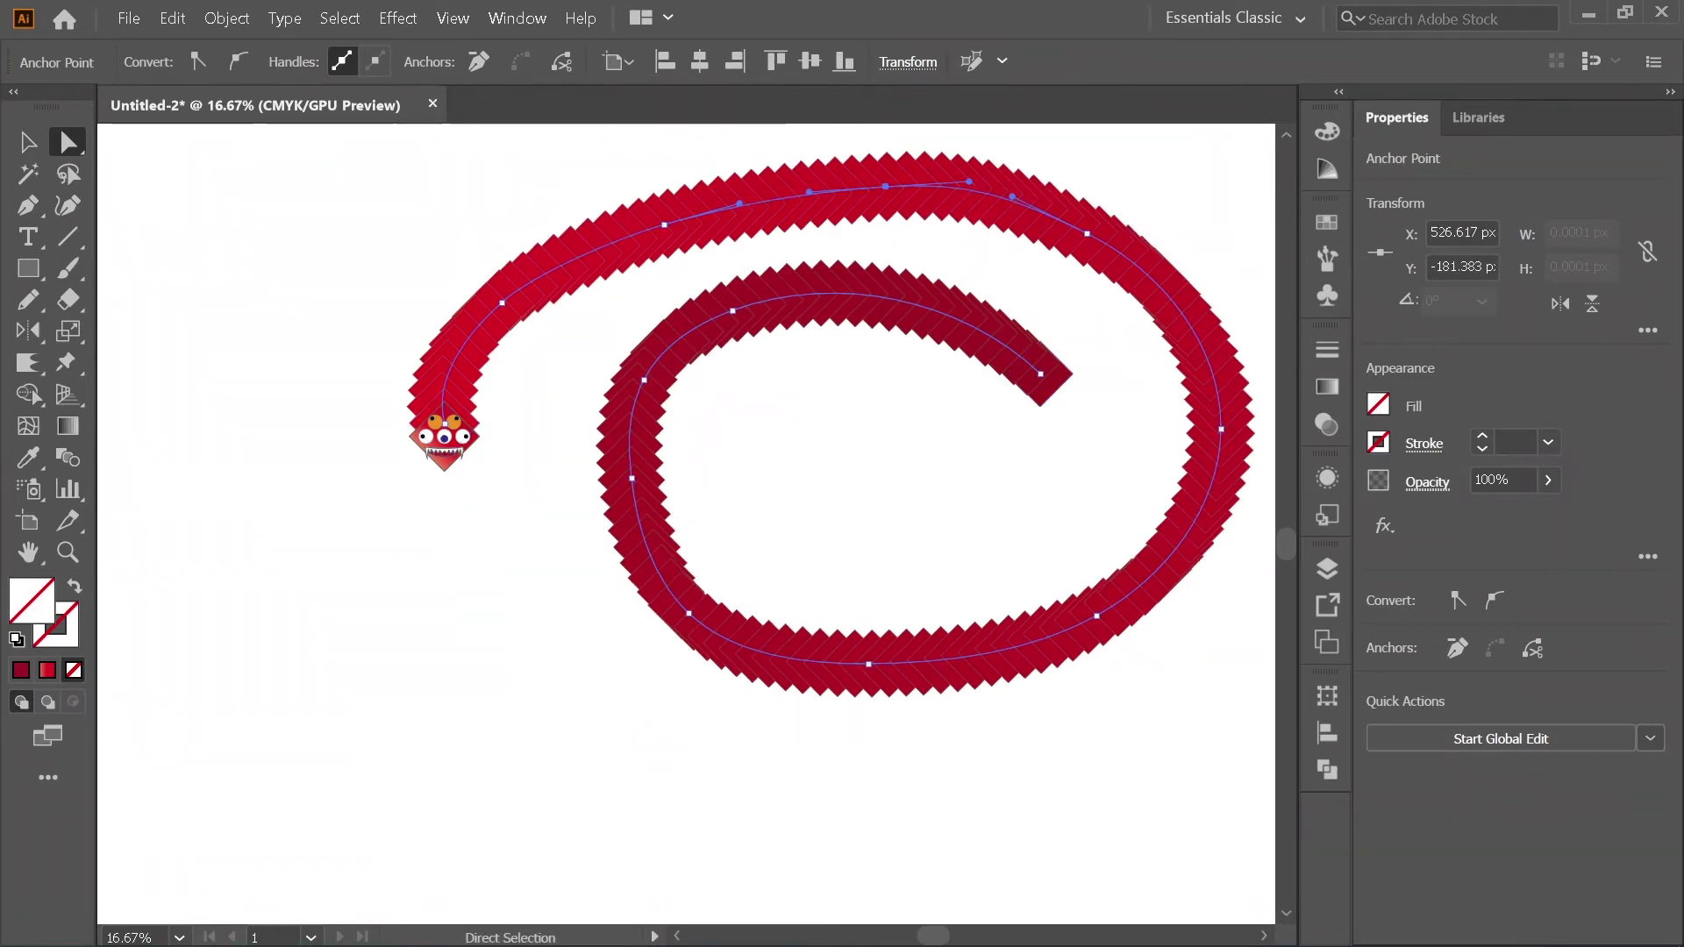
{"action": "left_click_drag", "start_coordinate": [1088, 234], "coordinate": [1100, 228]}
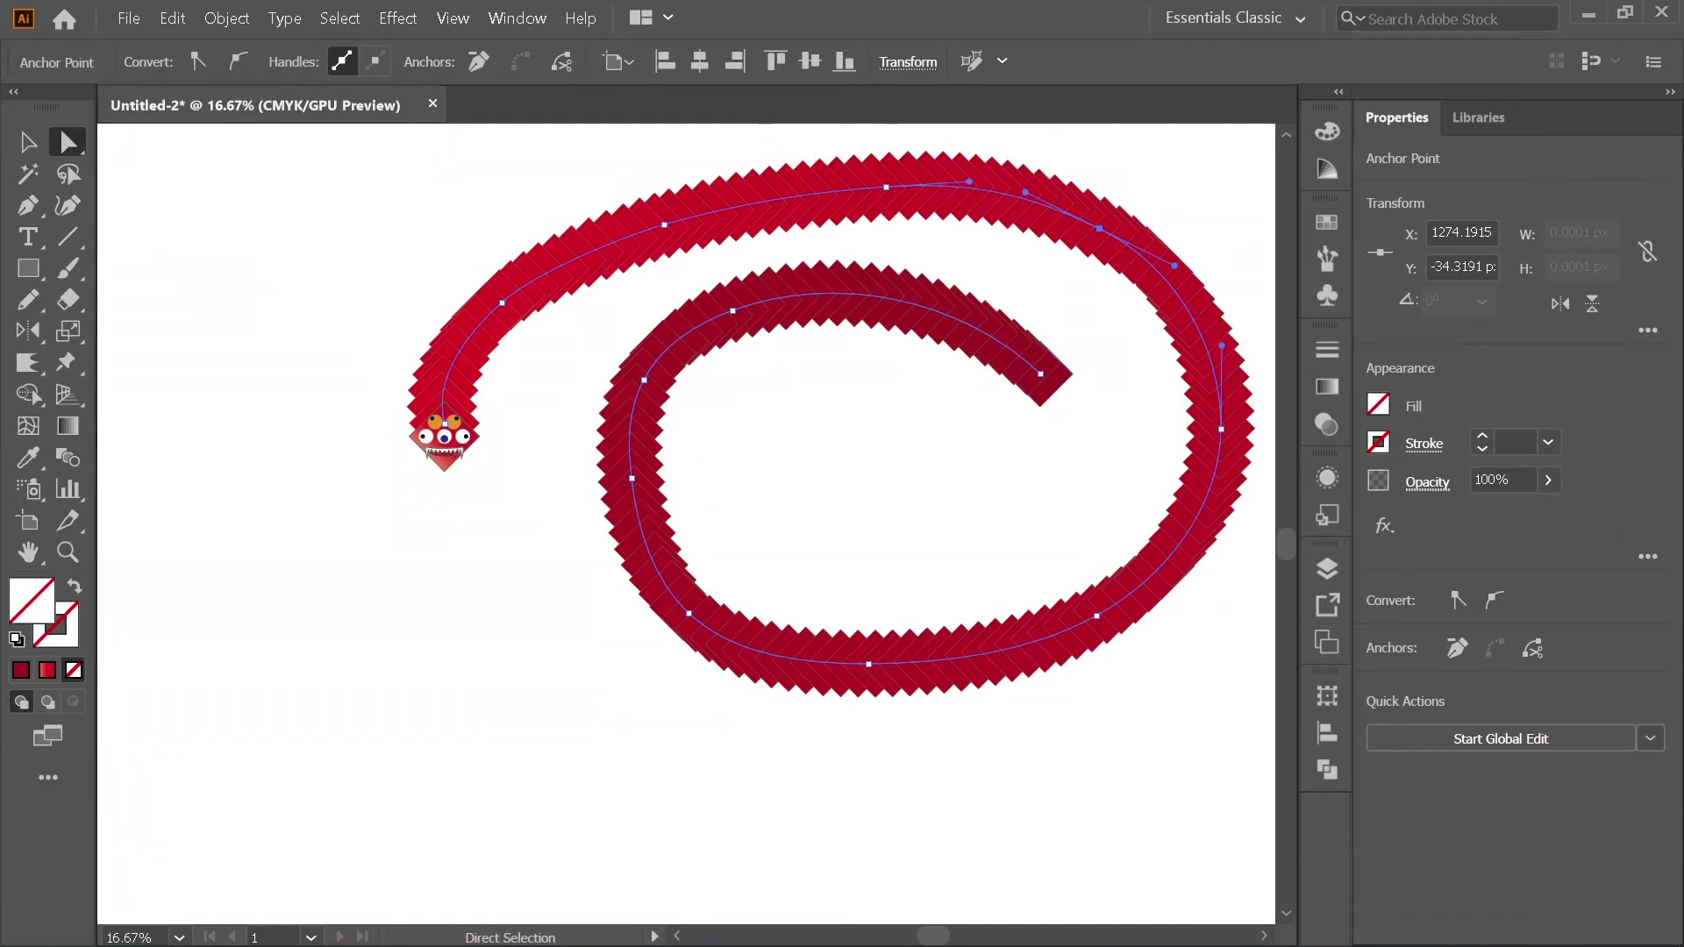
{"action": "key", "text": "v"}
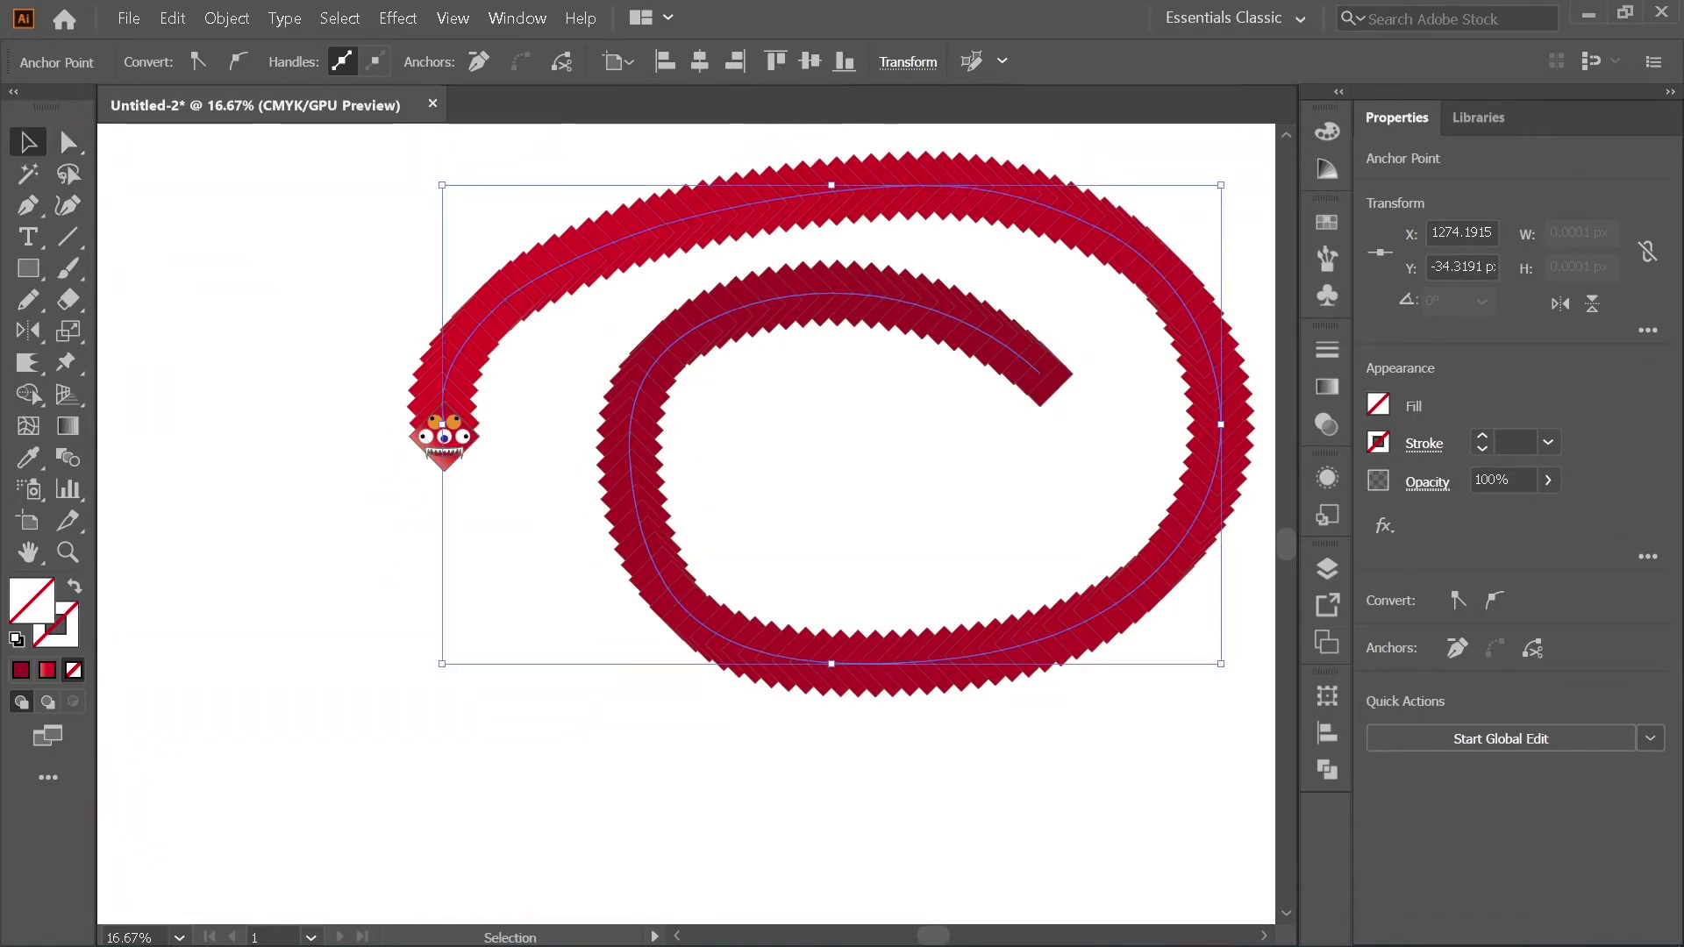
{"action": "key", "text": "ctrl+shift+a"}
Step: Examine the spiral creature as a whole and up close around the join between head and body
{"action": "scroll", "coordinate": [305, 322], "scroll_direction": "down", "scroll_amount": 2}
{"action": "scroll", "coordinate": [489, 363], "scroll_direction": "up", "scroll_amount": 3}
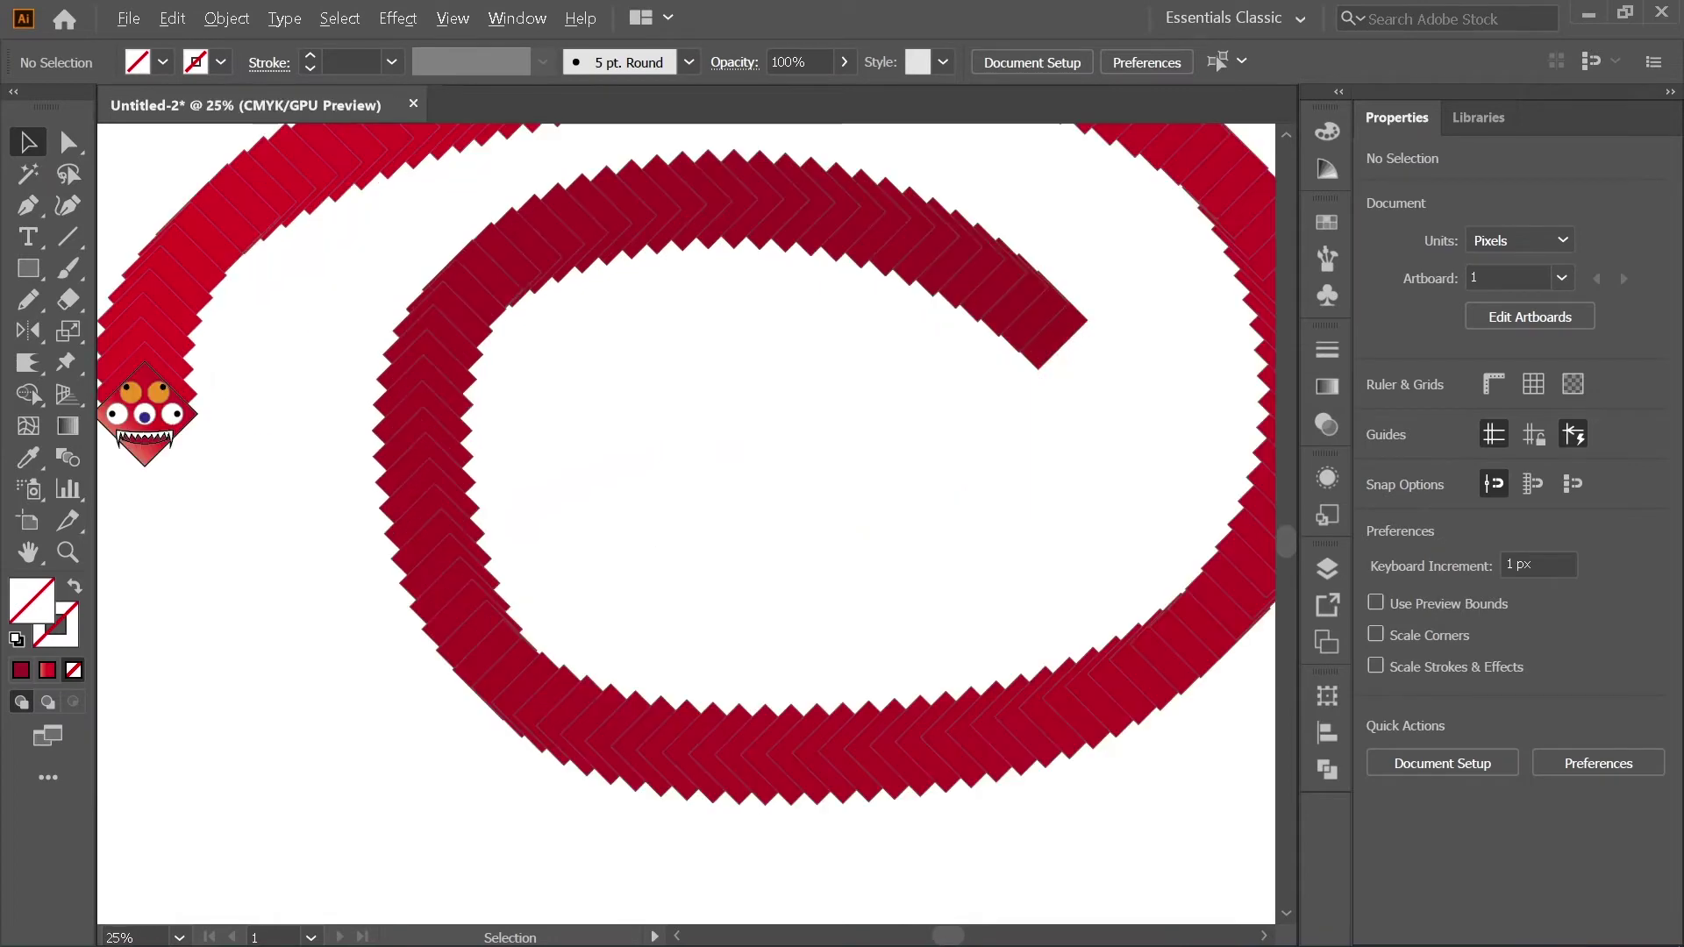
{"action": "scroll", "coordinate": [844, 295], "scroll_direction": "down", "scroll_amount": 4}
{"action": "scroll", "coordinate": [844, 295], "scroll_direction": "up", "scroll_amount": 3}
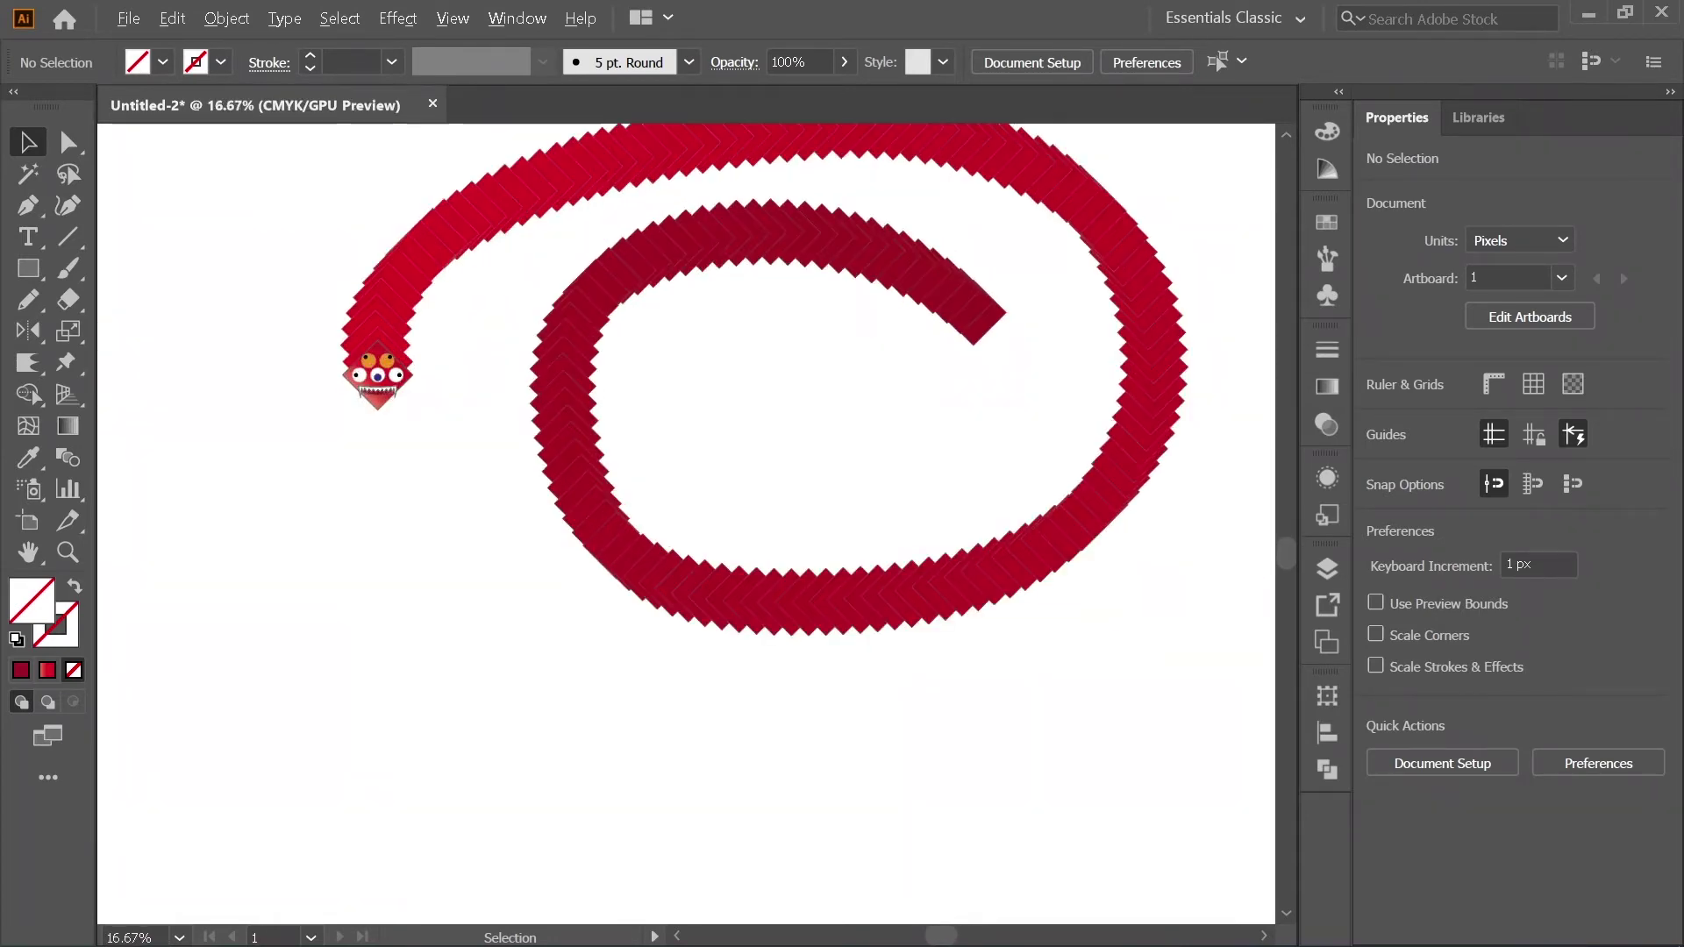
{"action": "scroll", "coordinate": [395, 342], "scroll_direction": "up", "scroll_amount": 1}
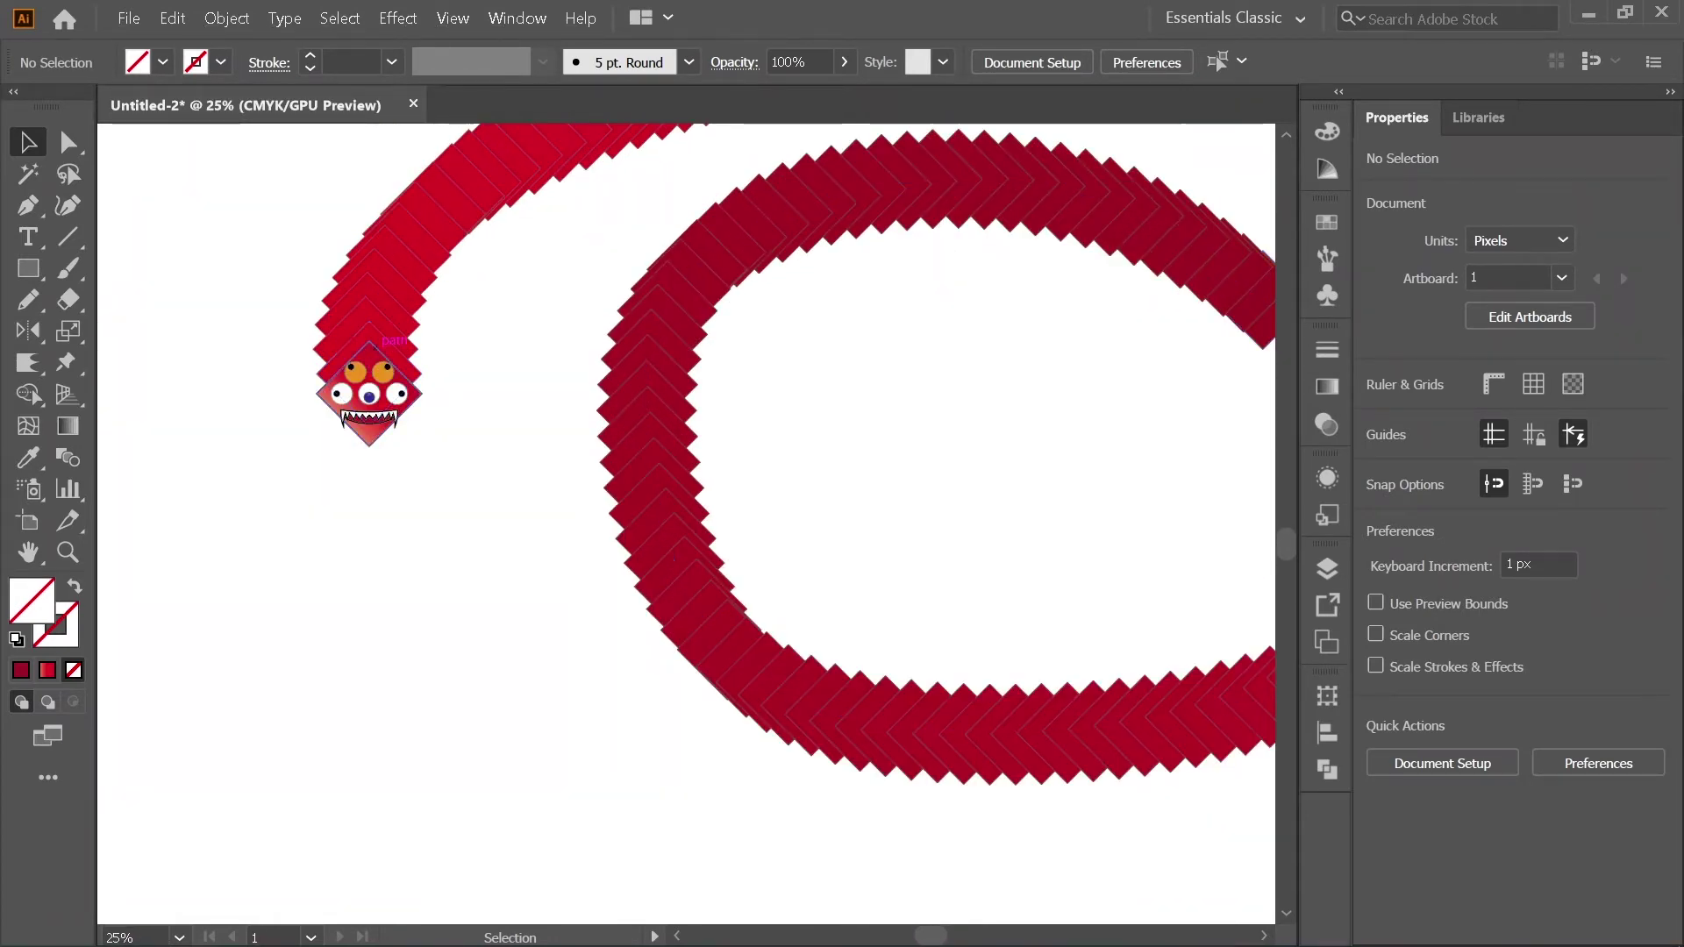
{"action": "scroll", "coordinate": [277, 347], "scroll_direction": "down", "scroll_amount": 1}
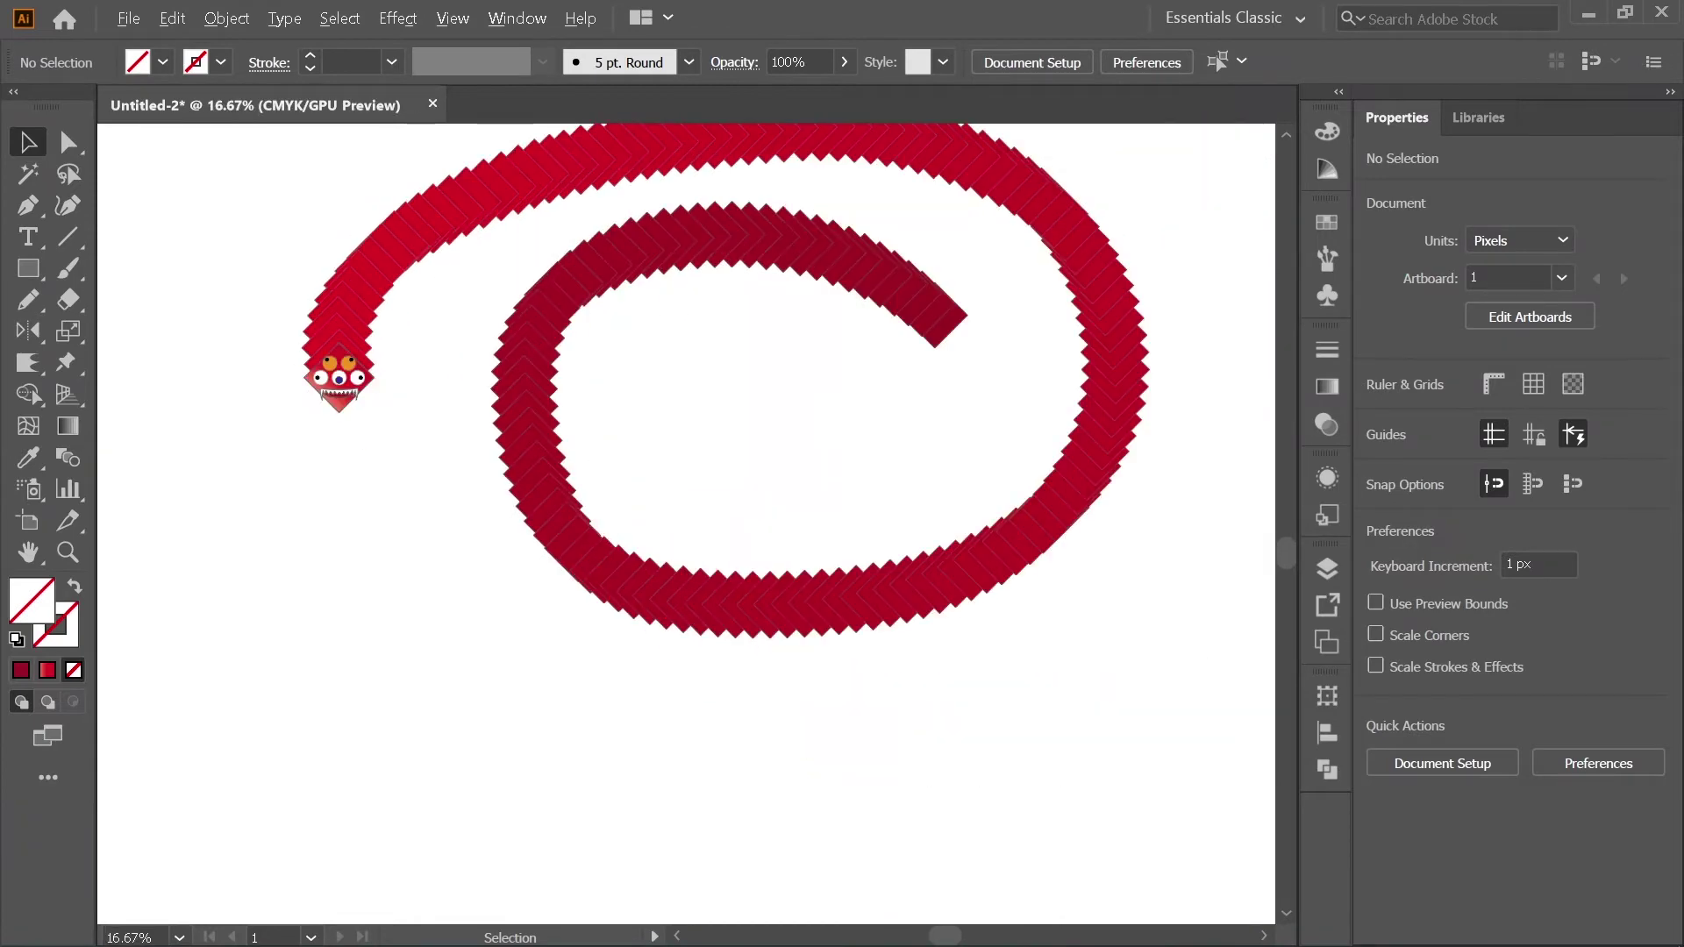
{"action": "scroll", "coordinate": [303, 324], "scroll_direction": "up", "scroll_amount": 1}
{"action": "scroll", "coordinate": [303, 324], "scroll_direction": "down", "scroll_amount": 2}
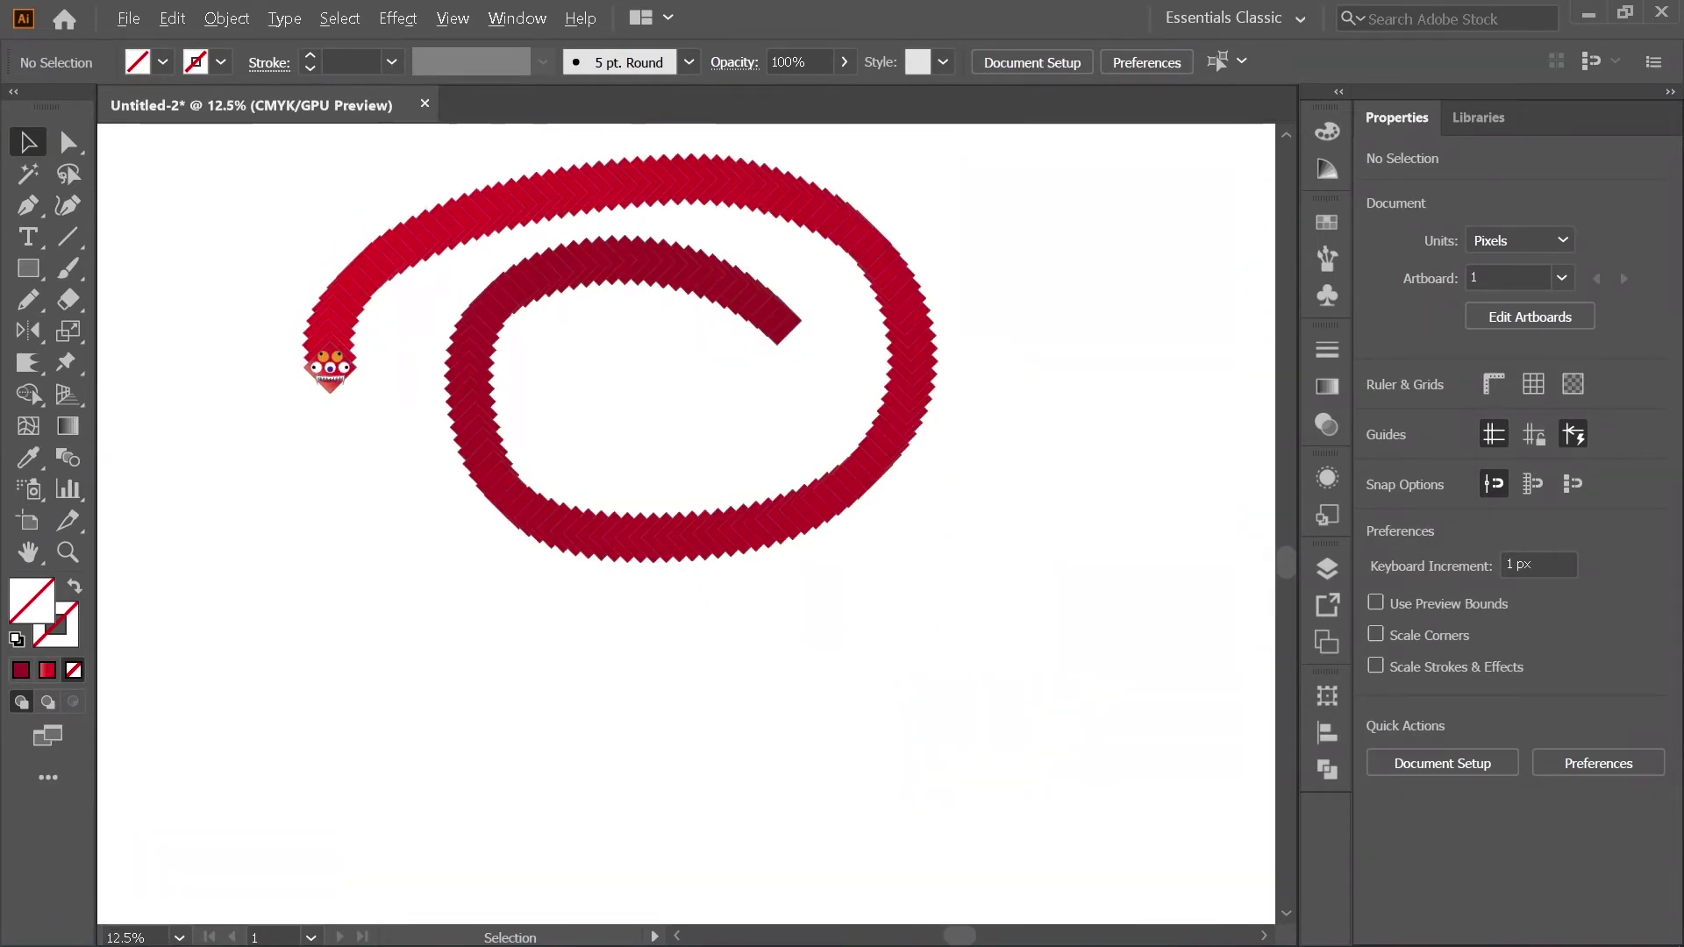
{"action": "scroll", "coordinate": [361, 309], "scroll_direction": "up", "scroll_amount": 2}
{"action": "scroll", "coordinate": [362, 308], "scroll_direction": "down", "scroll_amount": 2}
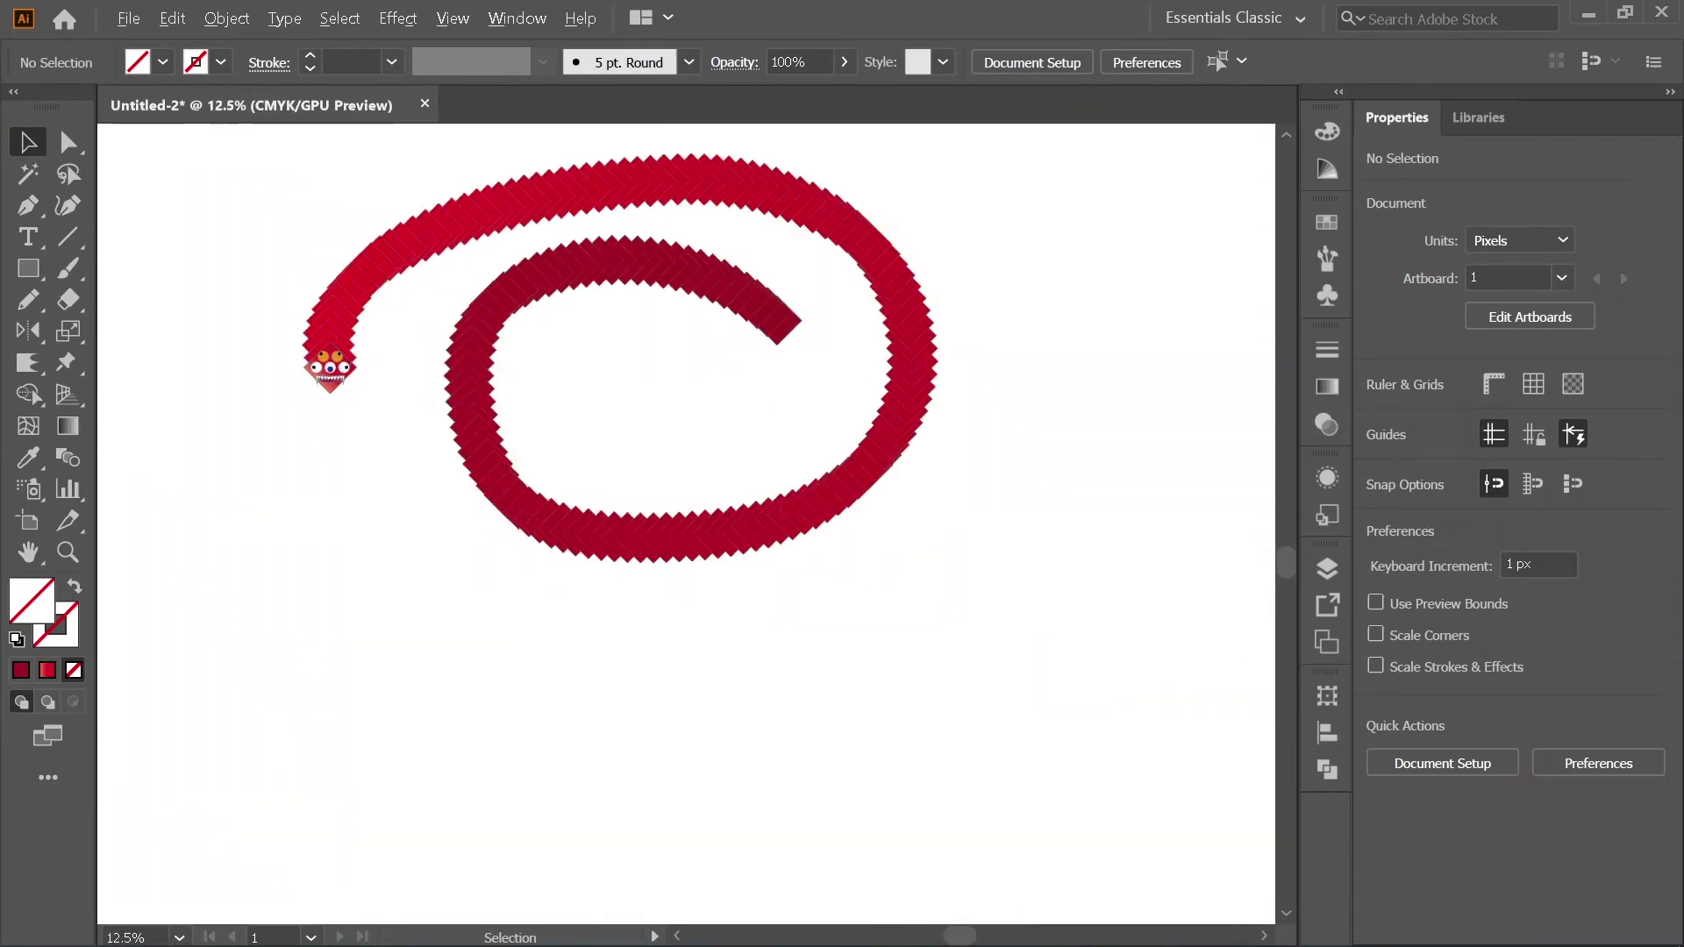
{"action": "scroll", "coordinate": [361, 308], "scroll_direction": "up", "scroll_amount": 1}
{"action": "scroll", "coordinate": [614, 394], "scroll_direction": "up", "scroll_amount": 1}
{"action": "scroll", "coordinate": [562, 317], "scroll_direction": "down", "scroll_amount": 4}
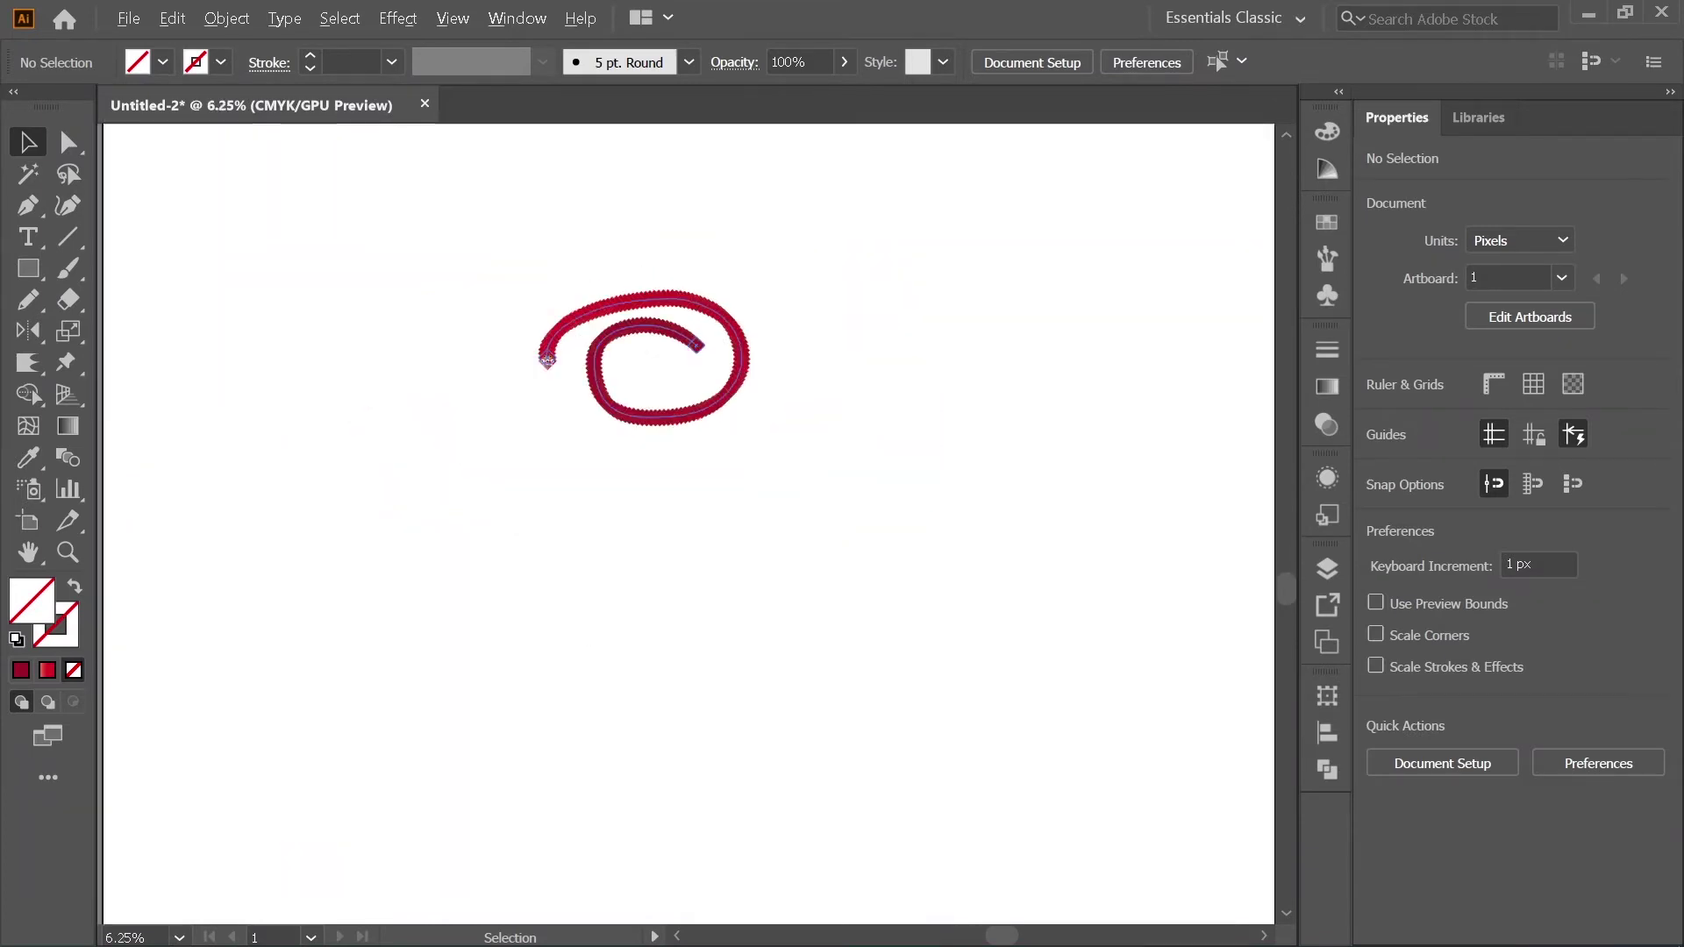
{"action": "scroll", "coordinate": [562, 318], "scroll_direction": "up", "scroll_amount": 2}
{"action": "scroll", "coordinate": [425, 289], "scroll_direction": "up", "scroll_amount": 1}
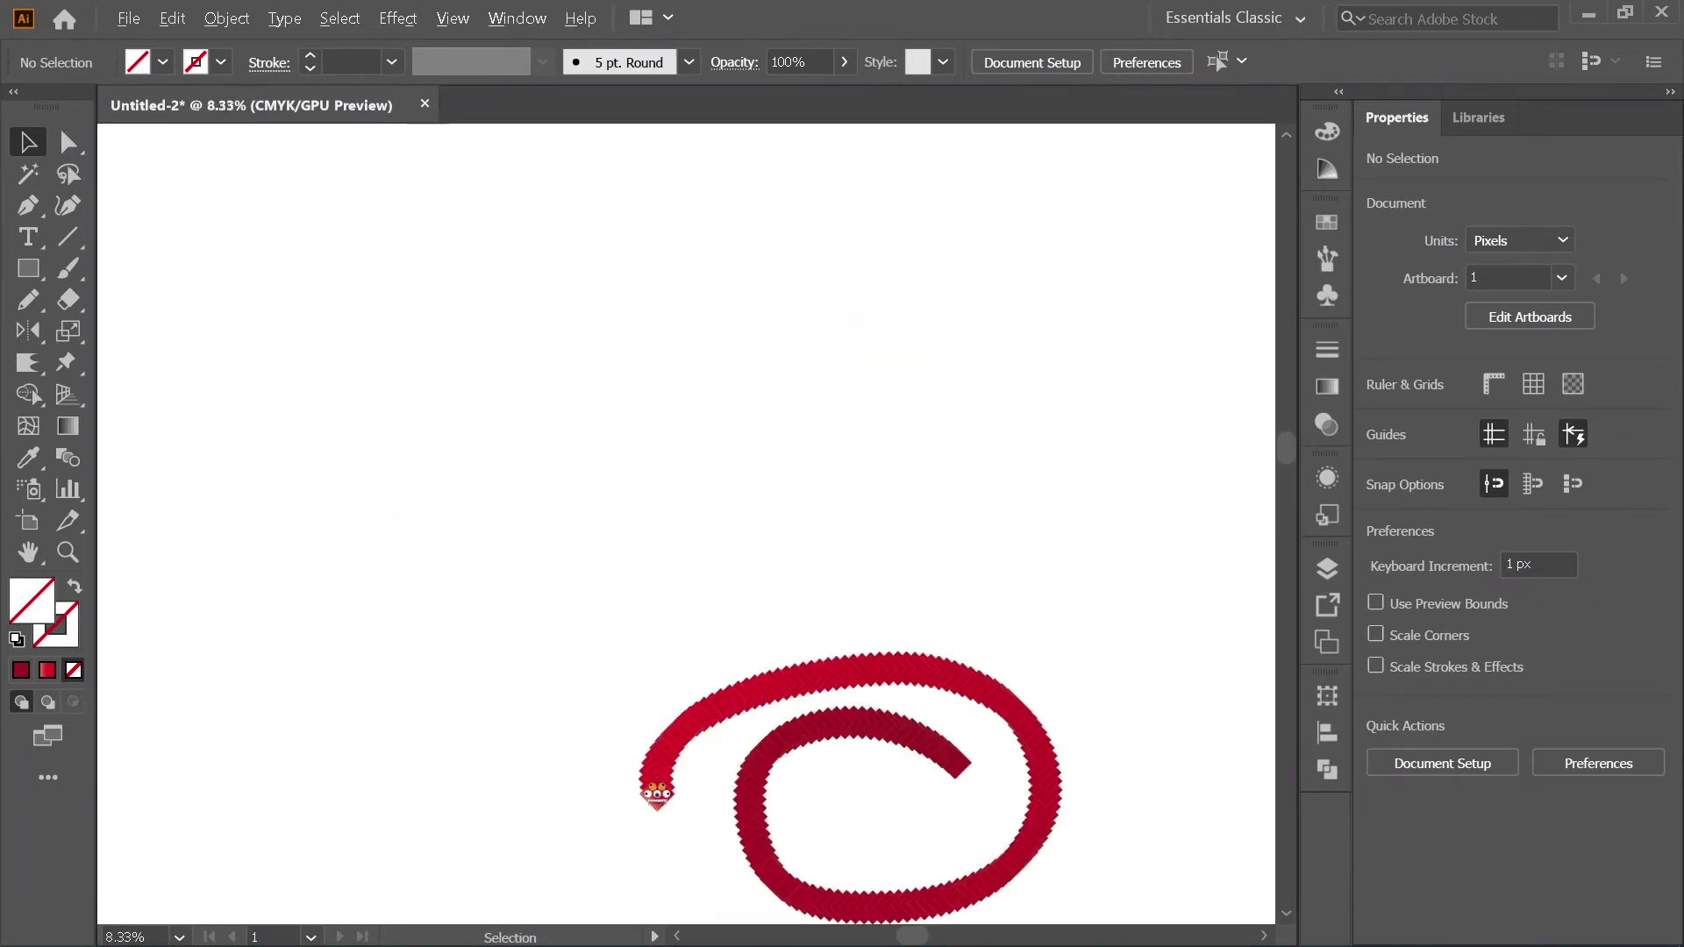
{"action": "scroll", "coordinate": [431, 282], "scroll_direction": "down", "scroll_amount": 2}
{"action": "scroll", "coordinate": [605, 568], "scroll_direction": "up", "scroll_amount": 3}
{"action": "scroll", "coordinate": [608, 553], "scroll_direction": "up", "scroll_amount": 2}
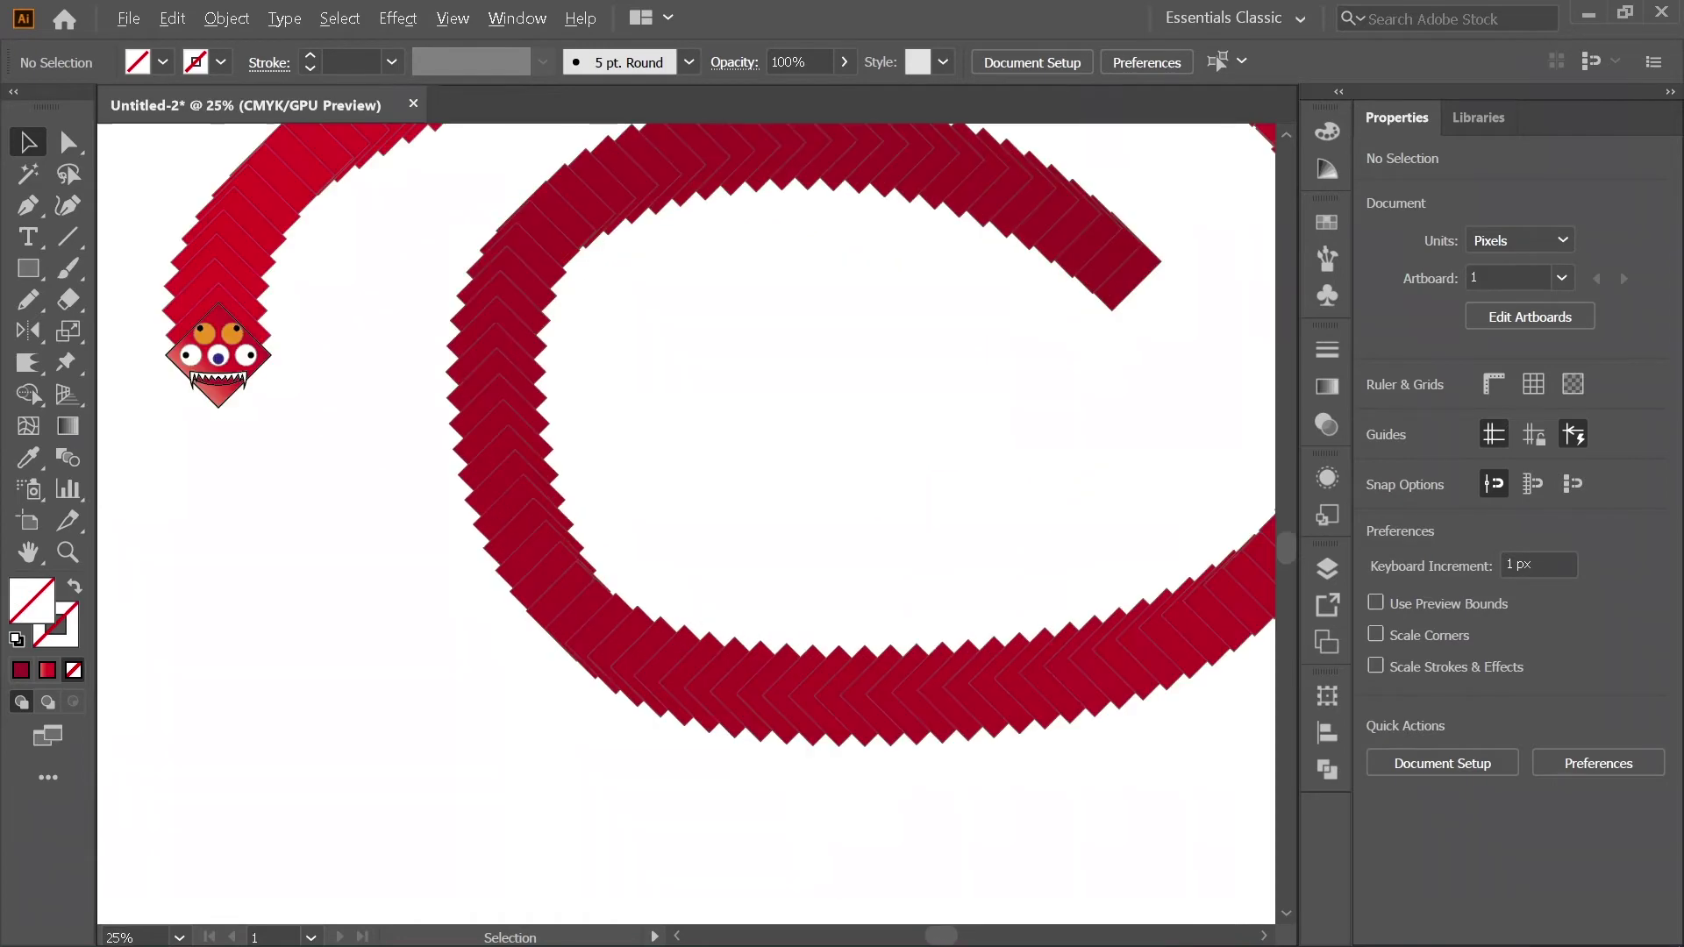
{"action": "scroll", "coordinate": [597, 518], "scroll_direction": "down", "scroll_amount": 2}
{"action": "scroll", "coordinate": [636, 465], "scroll_direction": "up", "scroll_amount": 2}
{"action": "scroll", "coordinate": [676, 412], "scroll_direction": "up", "scroll_amount": 2}
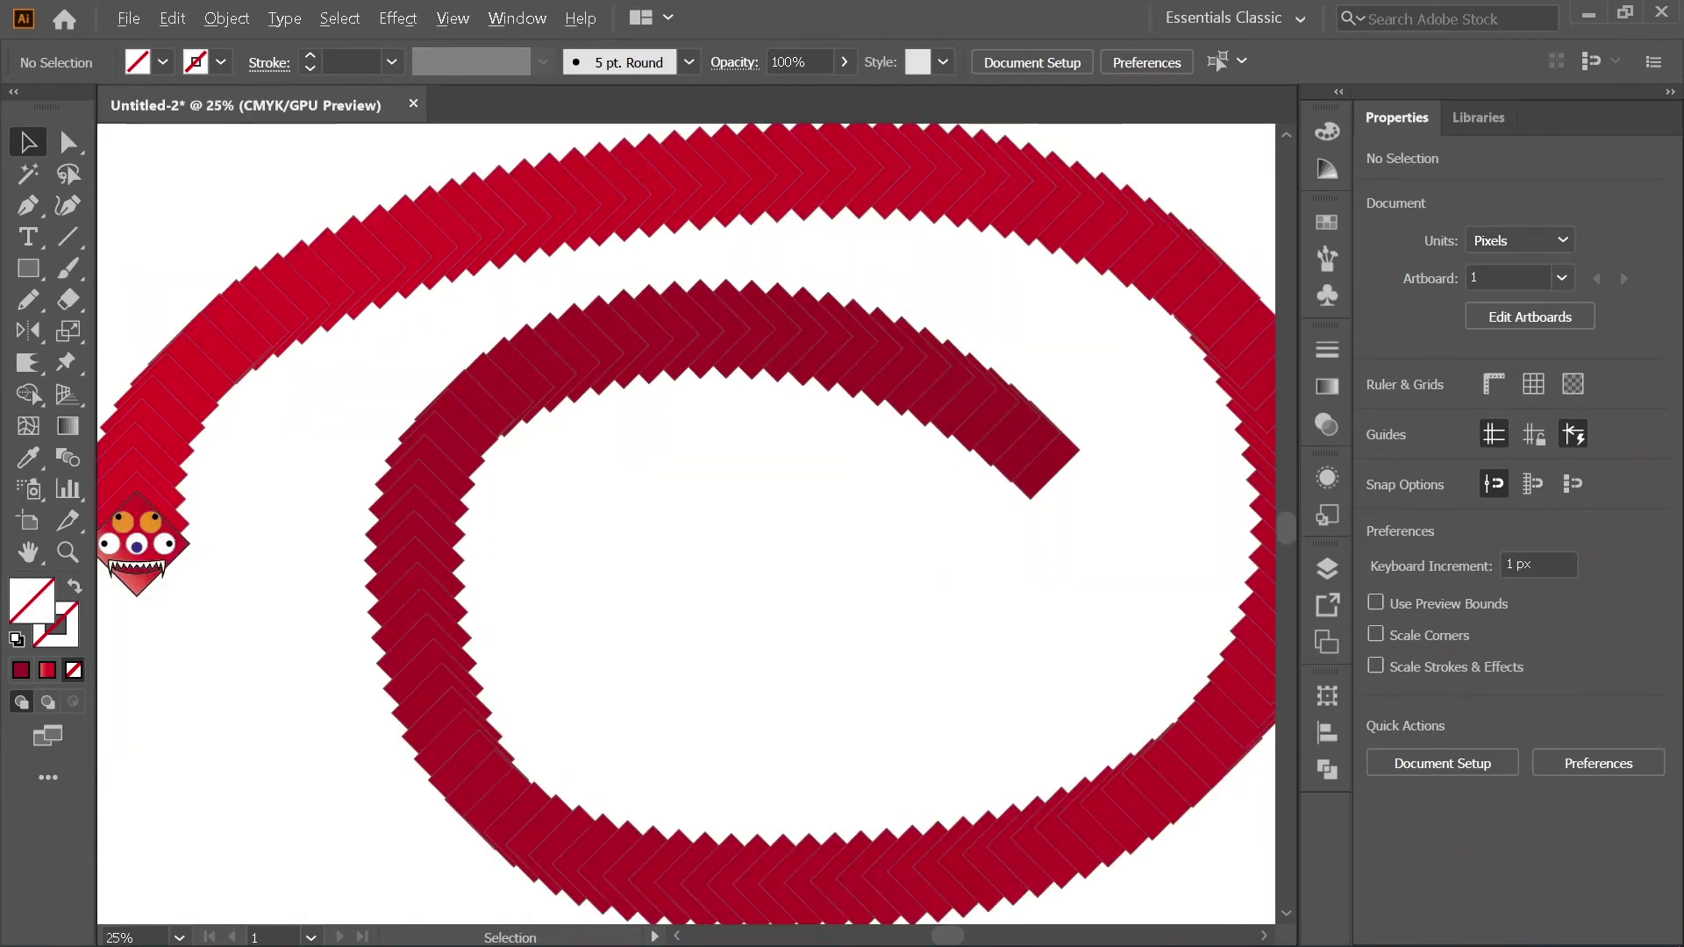
{"action": "scroll", "coordinate": [685, 527], "scroll_direction": "down", "scroll_amount": 1}
{"action": "scroll", "coordinate": [685, 526], "scroll_direction": "up", "scroll_amount": 1}
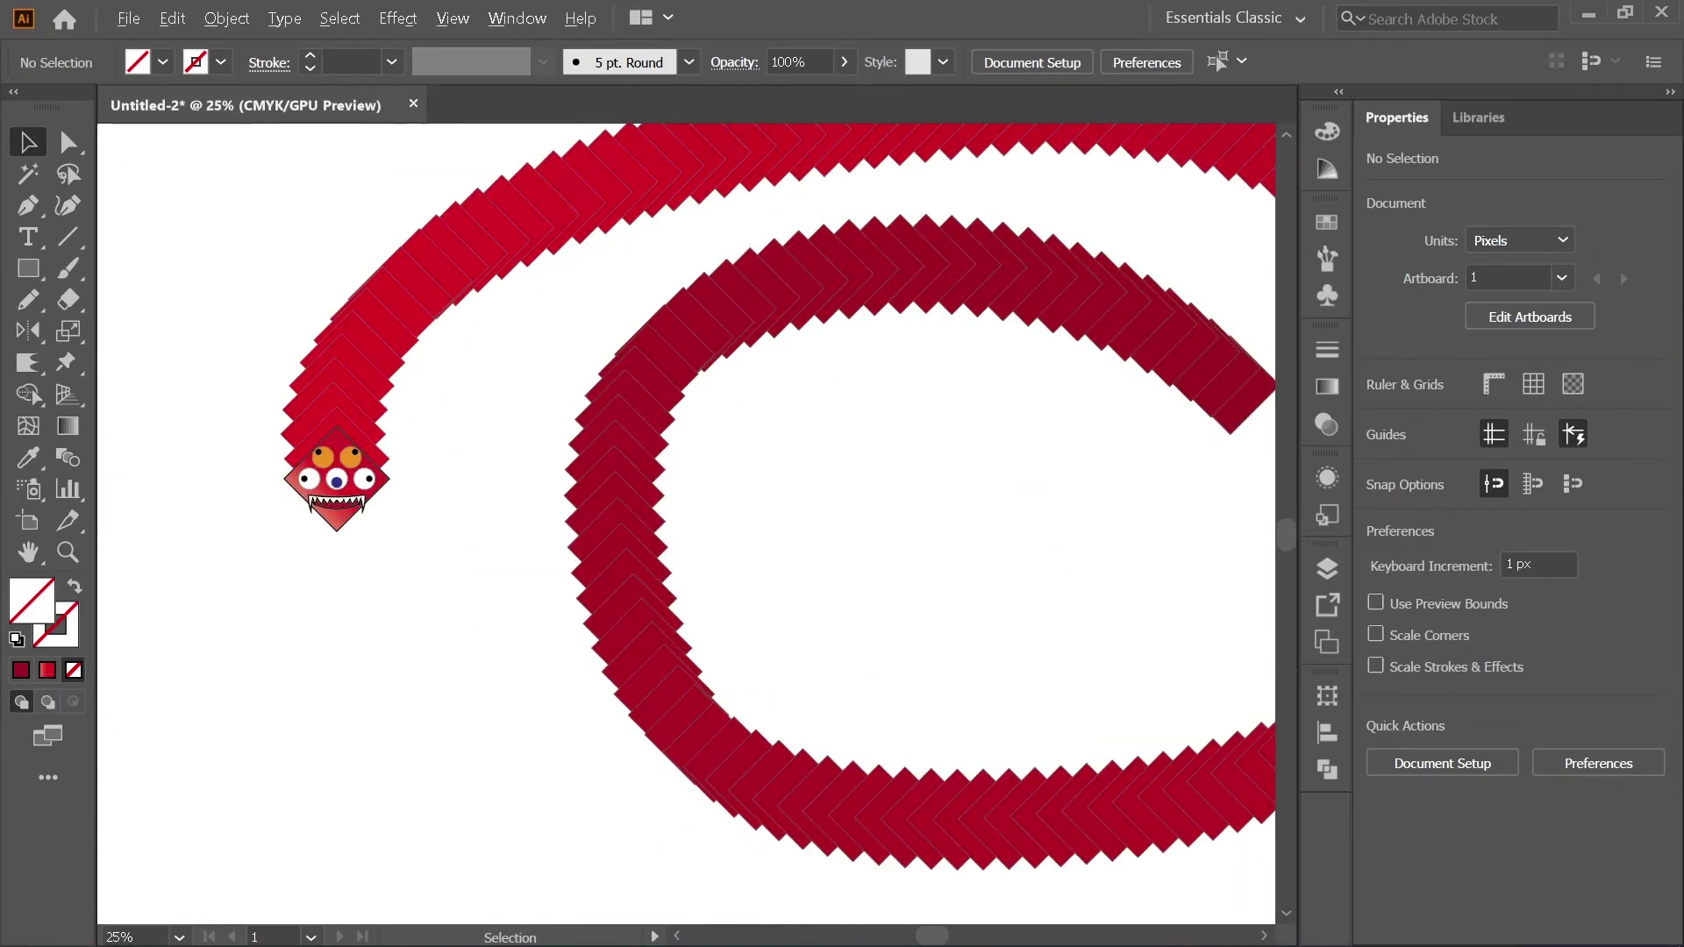
{"action": "scroll", "coordinate": [340, 458], "scroll_direction": "up", "scroll_amount": 4}
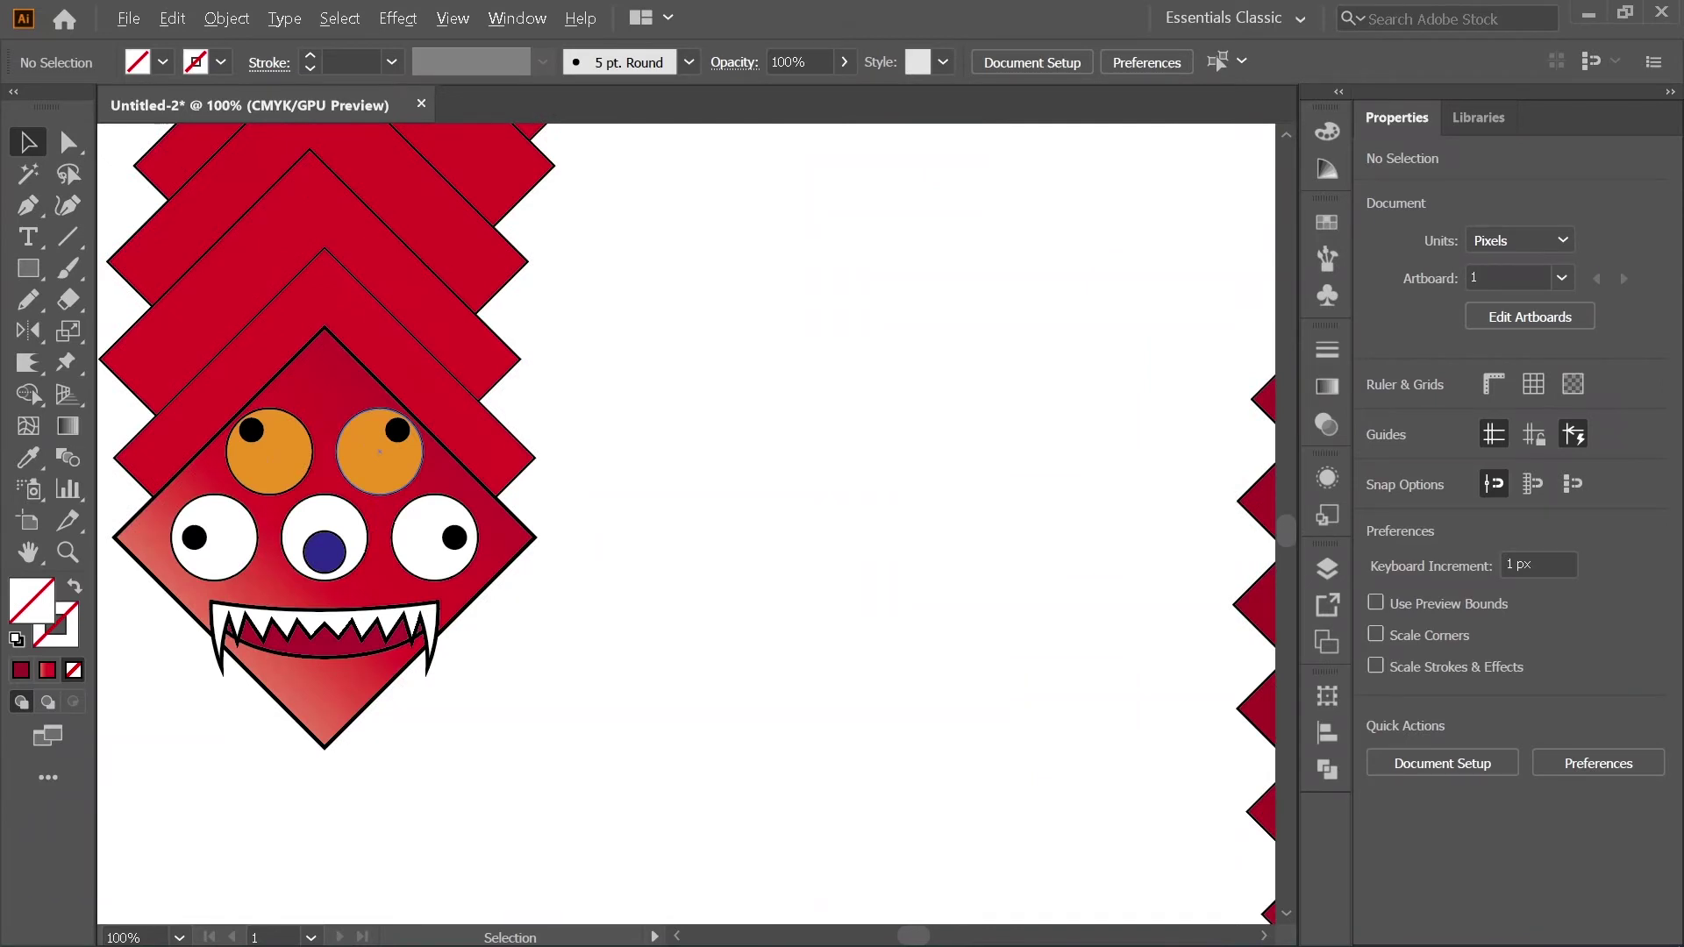
{"action": "scroll", "coordinate": [379, 452], "scroll_direction": "down", "scroll_amount": 2}
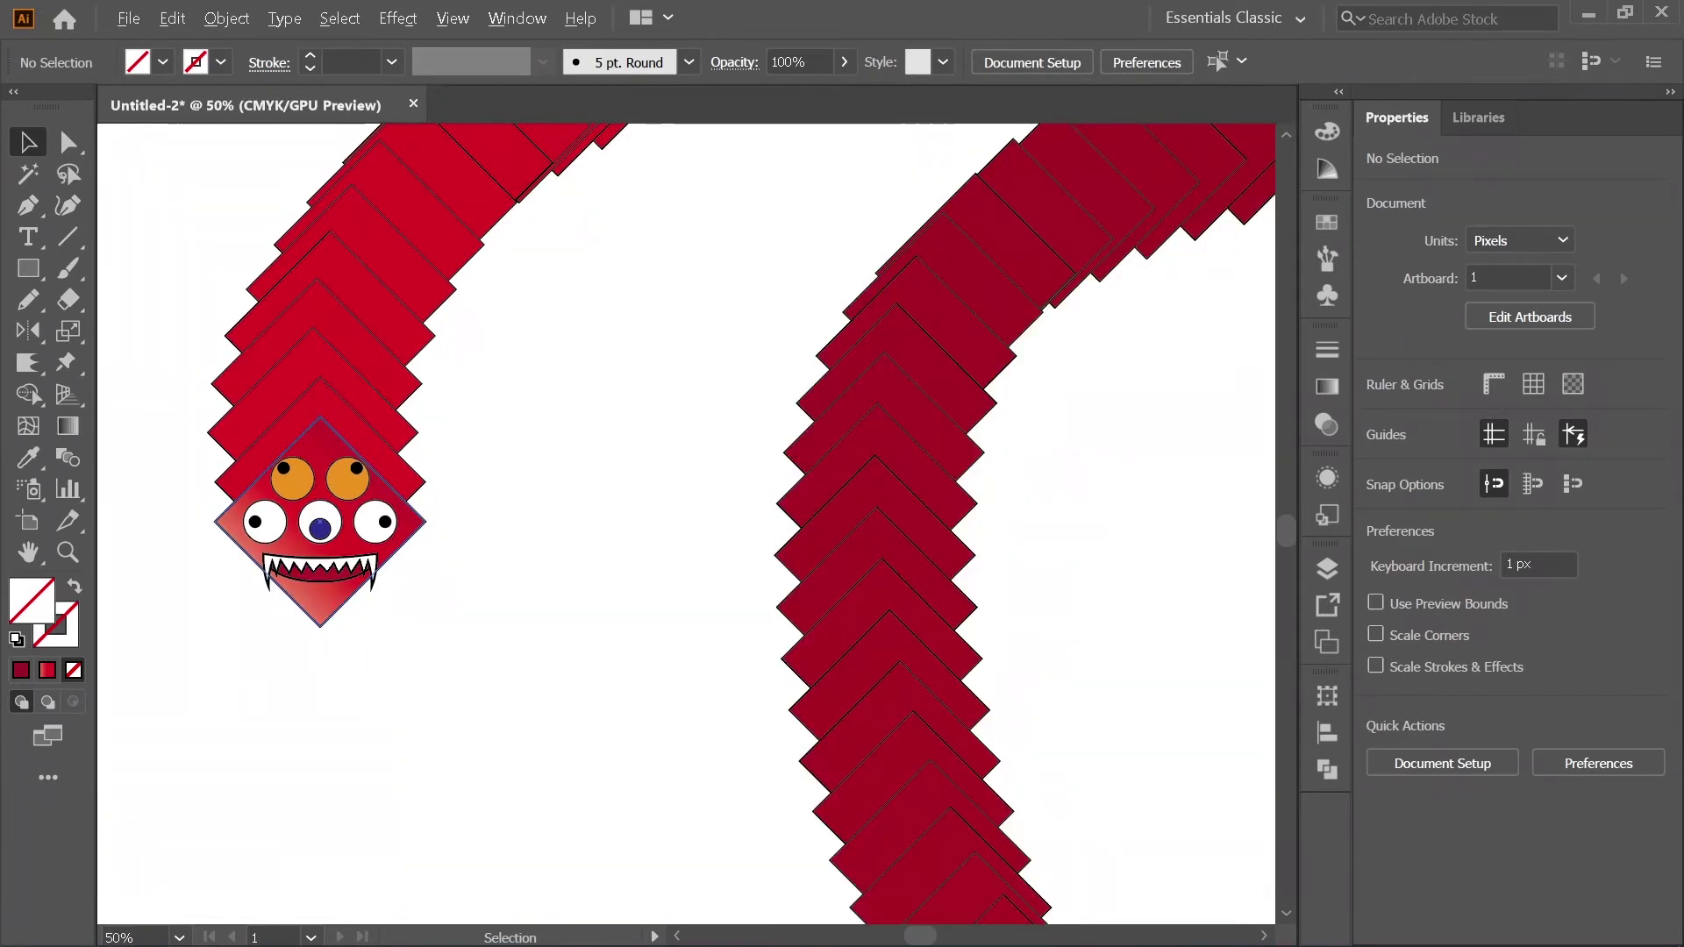
{"action": "scroll", "coordinate": [290, 548], "scroll_direction": "down", "scroll_amount": 2}
{"action": "scroll", "coordinate": [298, 533], "scroll_direction": "down", "scroll_amount": 2}
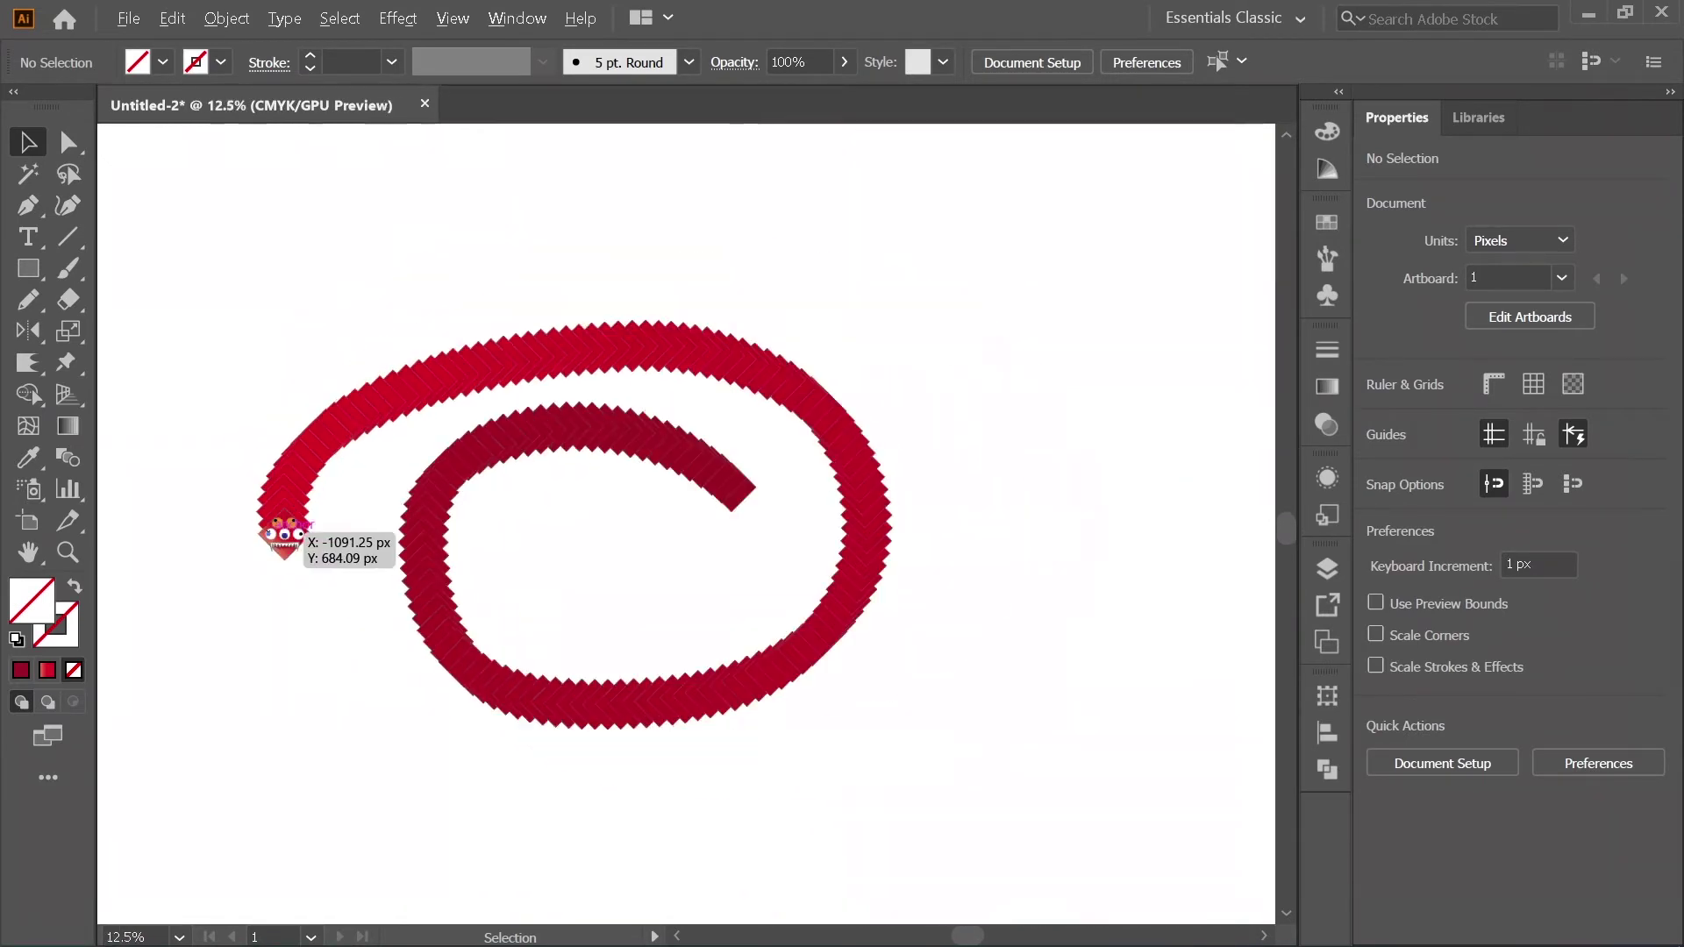
{"action": "scroll", "coordinate": [285, 526], "scroll_direction": "up", "scroll_amount": 1}
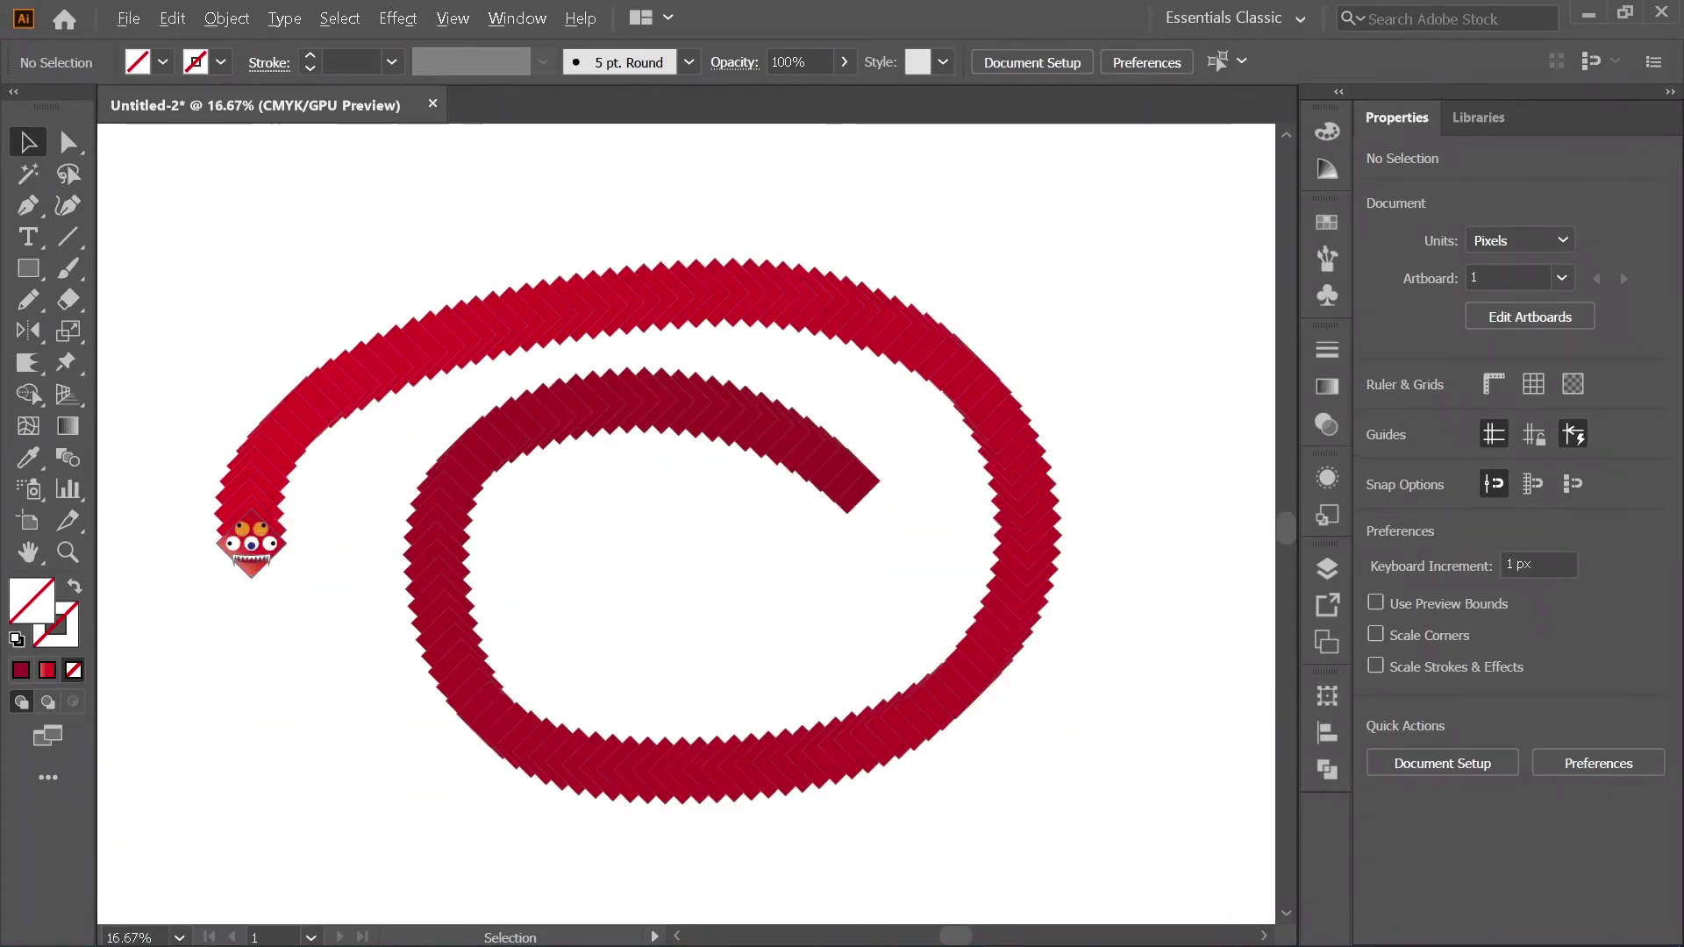
Step: Try sketching freehand S-shaped paths with the Pencil tool below the head and undo each one
{"action": "key", "text": "n"}
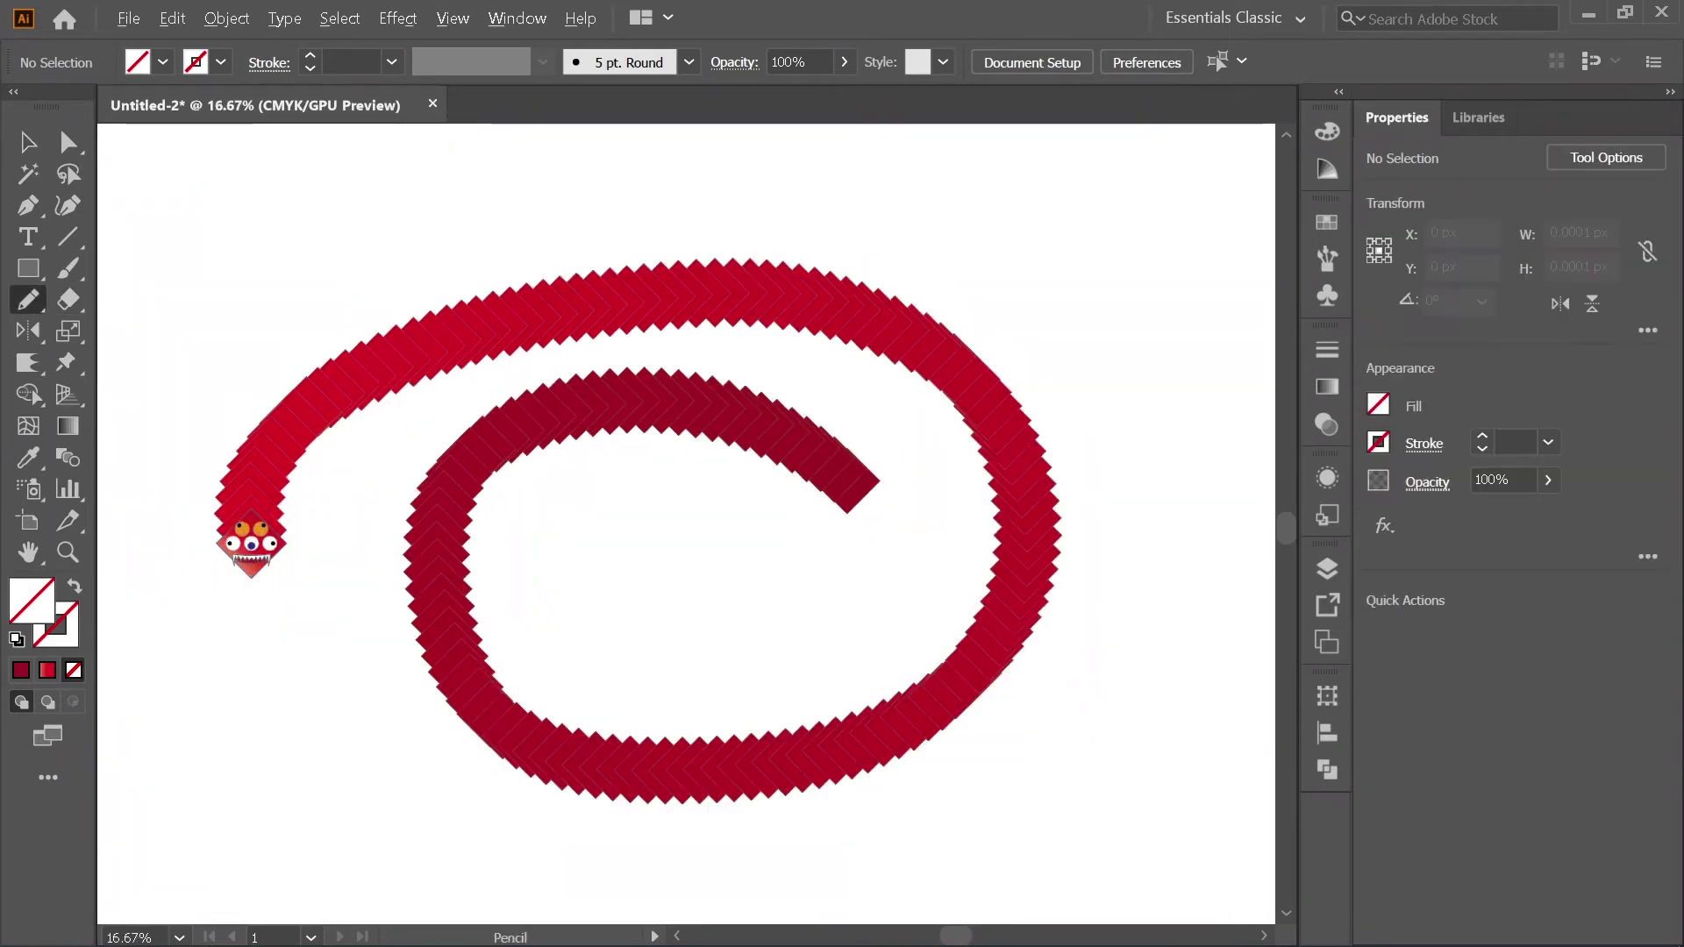
{"action": "scroll", "coordinate": [538, 355], "scroll_direction": "down", "scroll_amount": 2}
{"action": "scroll", "coordinate": [234, 526], "scroll_direction": "up", "scroll_amount": 2}
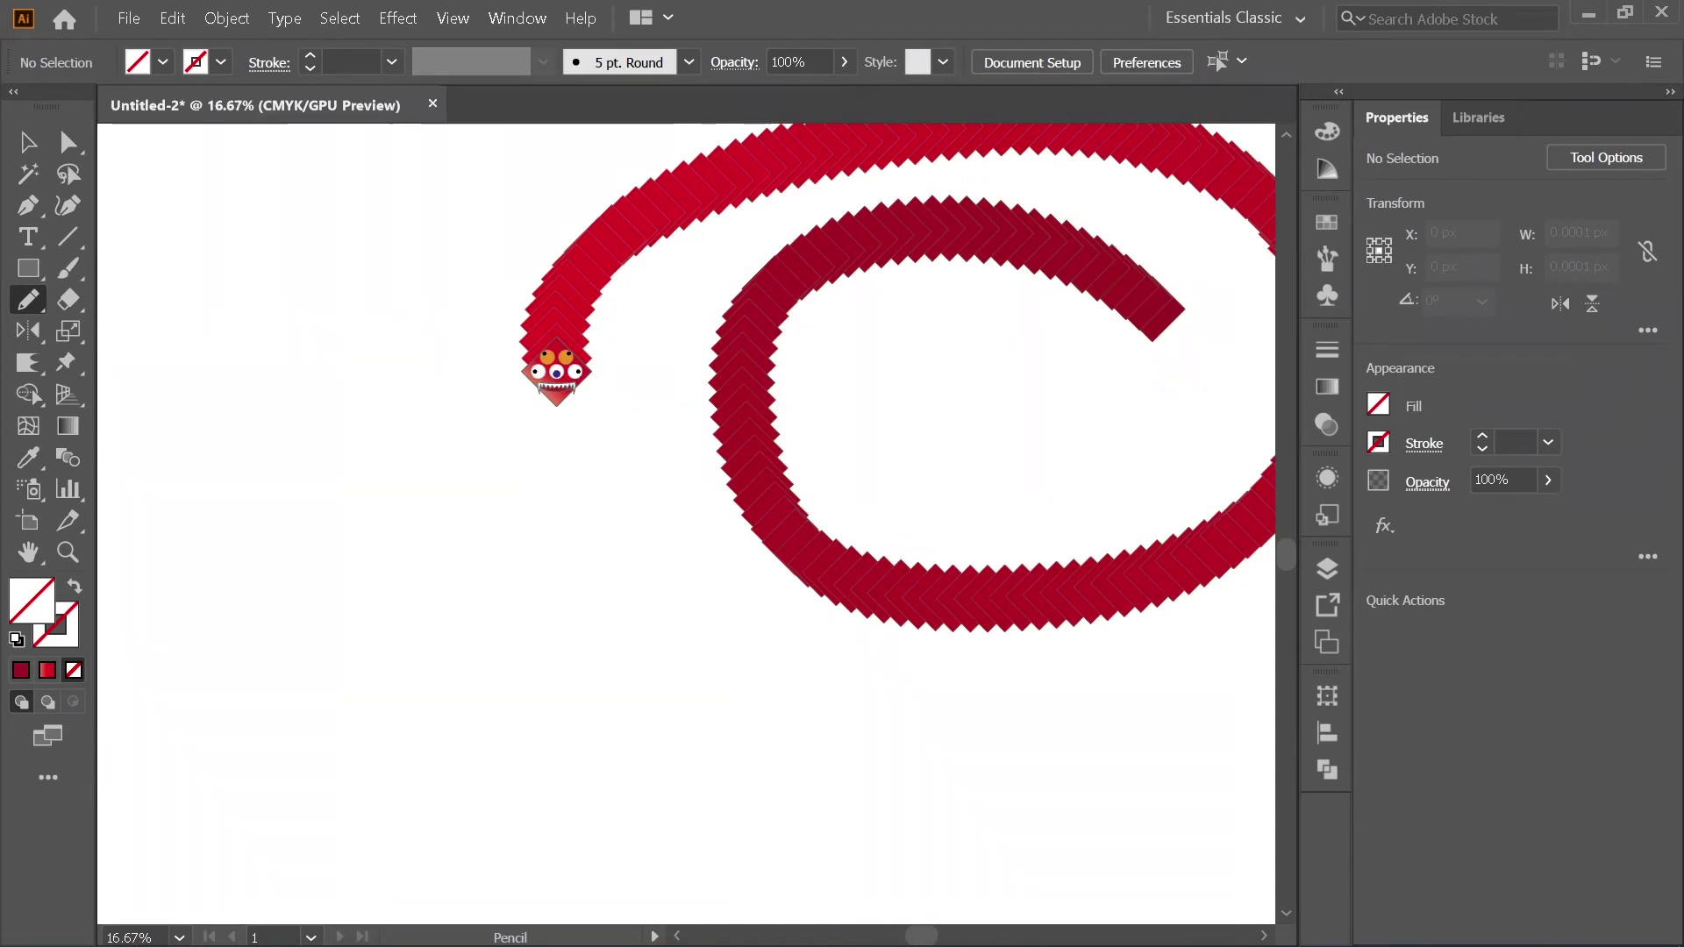
{"action": "mouse_move", "coordinate": [652, 405]}
{"action": "left_mouse_down"}
{"action": "mouse_move", "coordinate": [382, 618]}
{"action": "mouse_move", "coordinate": [987, 783]}
{"action": "mouse_move", "coordinate": [305, 790]}
{"action": "left_mouse_up"}
{"action": "key", "text": "ctrl+z"}
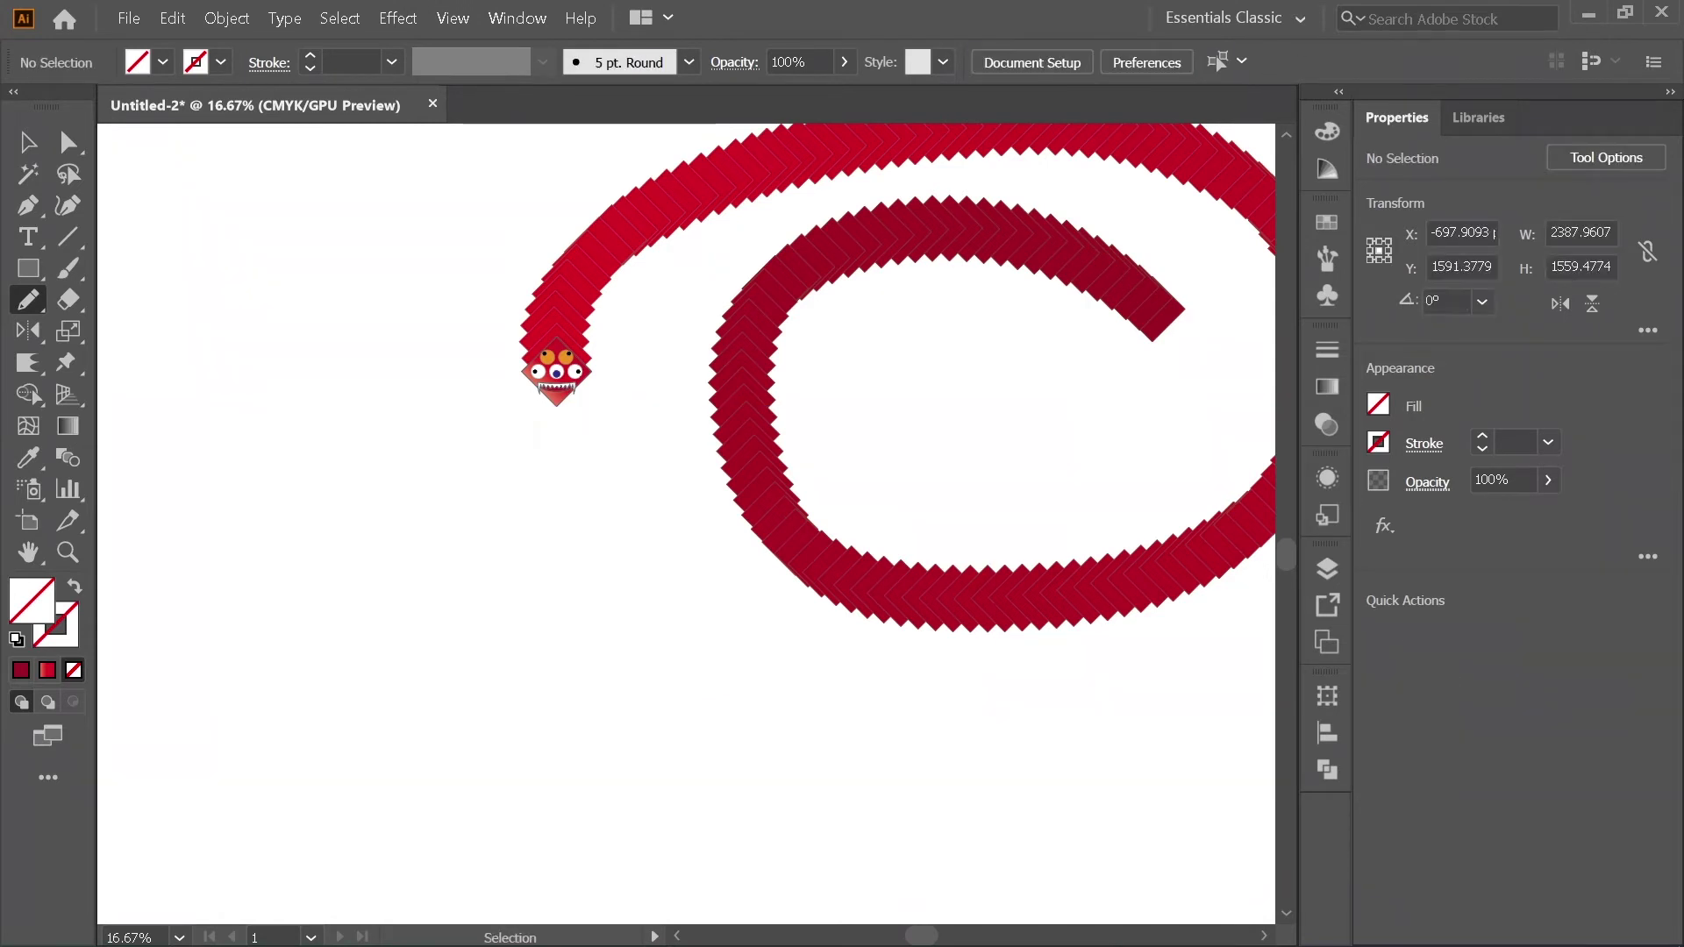
{"action": "mouse_move", "coordinate": [681, 482]}
{"action": "left_mouse_down"}
{"action": "mouse_move", "coordinate": [520, 640]}
{"action": "mouse_move", "coordinate": [1042, 766]}
{"action": "mouse_move", "coordinate": [429, 836]}
{"action": "left_mouse_up"}
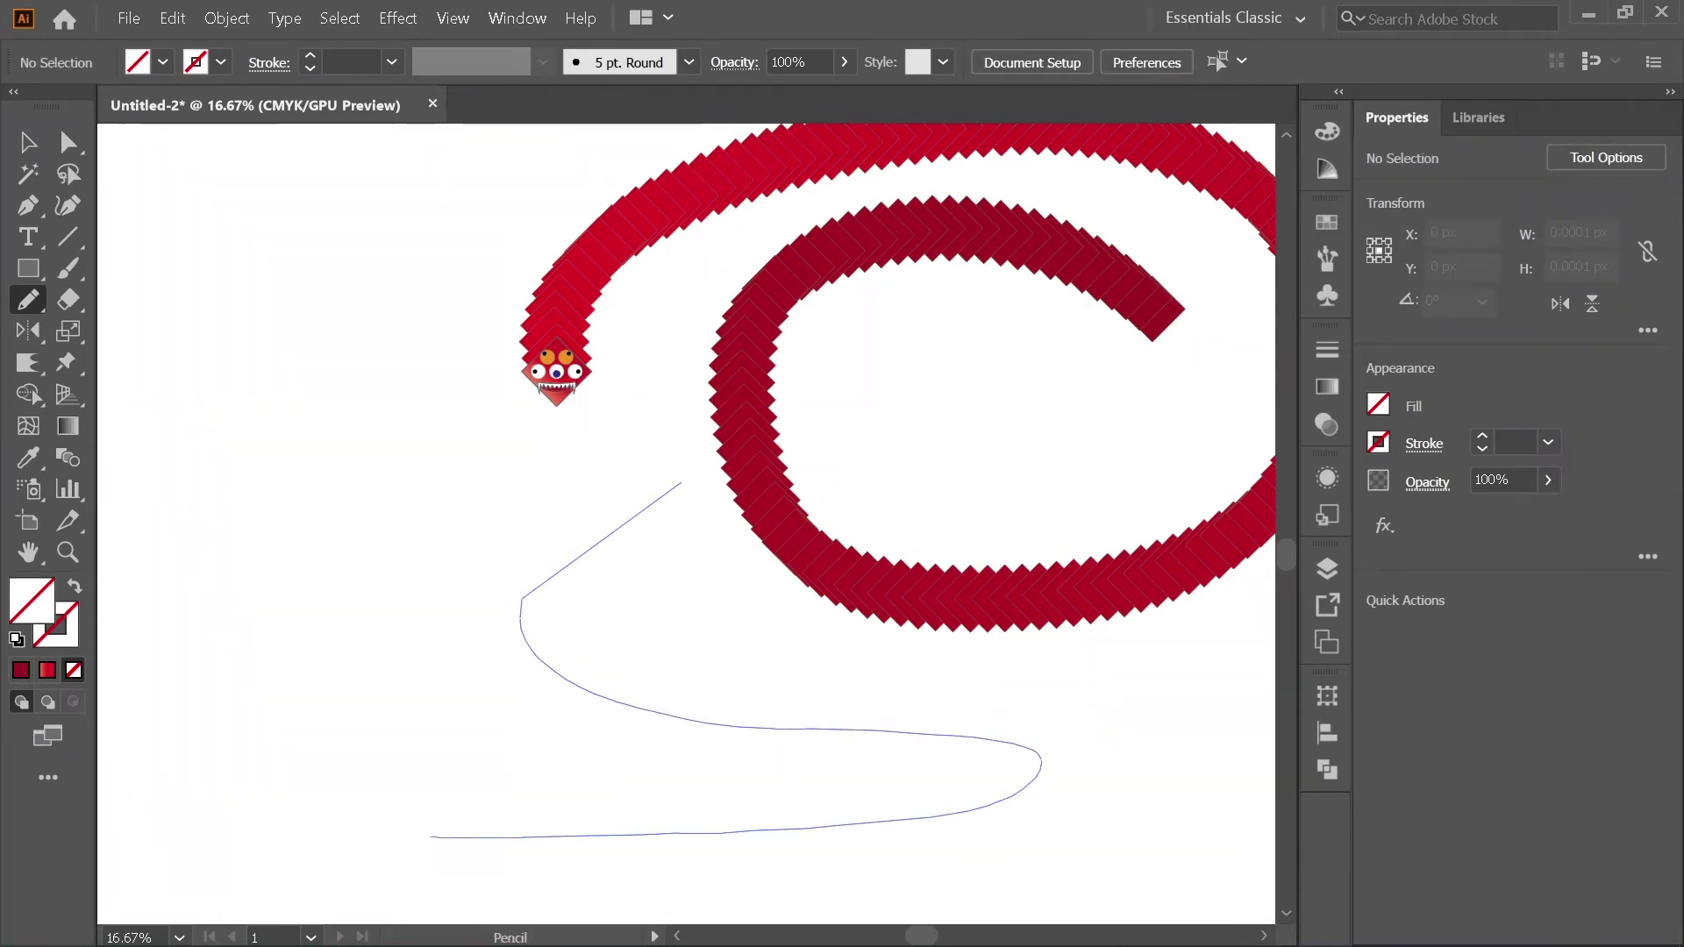
{"action": "key", "text": "ctrl+z"}
Step: Sketch an S-shaped Pencil path about 2453 by 1110 px below the head and delete the middle anchor point on its lowest stretch
{"action": "mouse_move", "coordinate": [656, 495]}
{"action": "left_mouse_down"}
{"action": "mouse_move", "coordinate": [392, 541]}
{"action": "mouse_move", "coordinate": [412, 627]}
{"action": "mouse_move", "coordinate": [776, 678]}
{"action": "mouse_move", "coordinate": [935, 743]}
{"action": "mouse_move", "coordinate": [648, 810]}
{"action": "mouse_move", "coordinate": [234, 786]}
{"action": "left_mouse_up"}
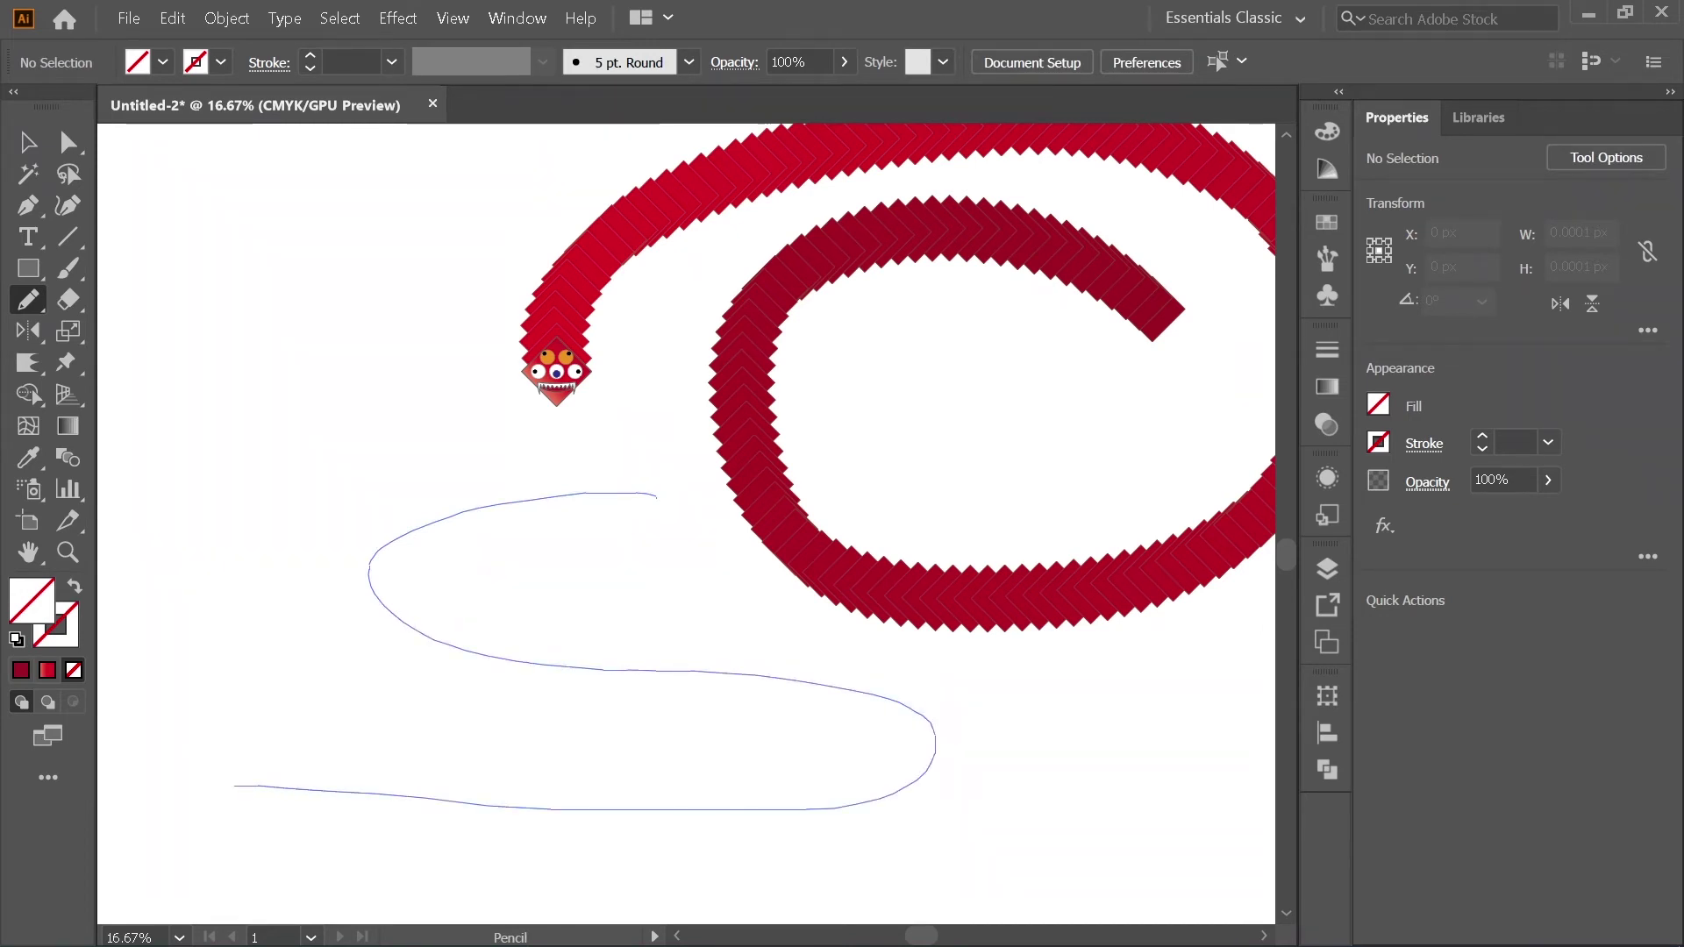
{"action": "key", "text": "a"}
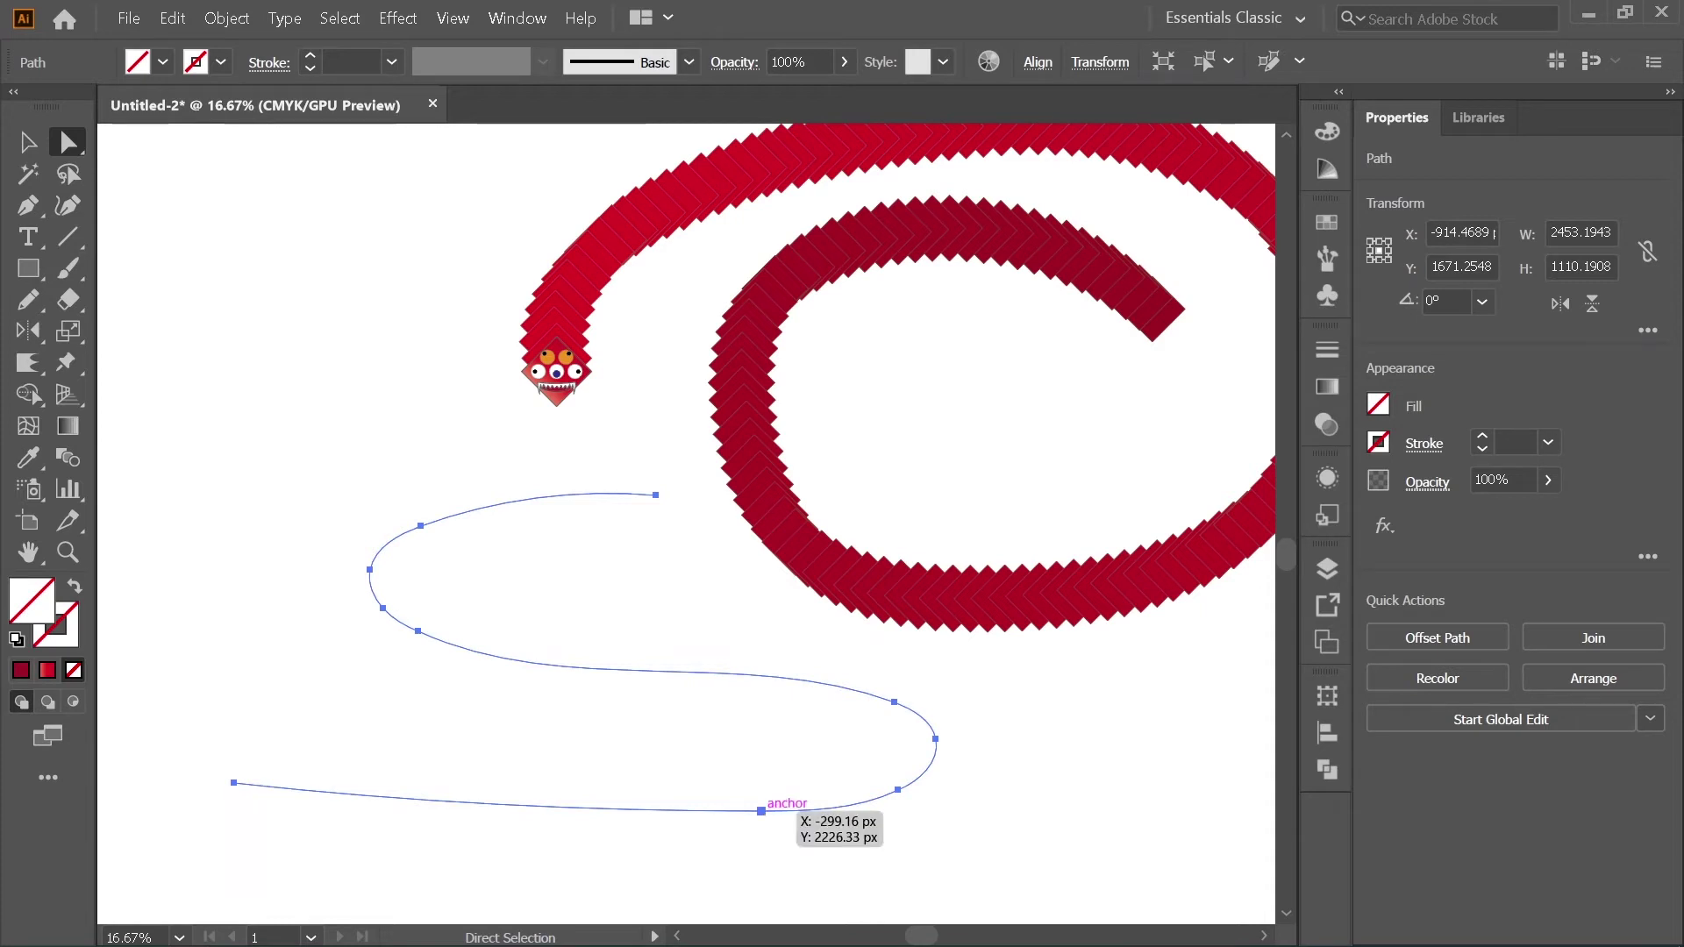
{"action": "left_click_drag", "start_coordinate": [171, 747], "coordinate": [778, 872]}
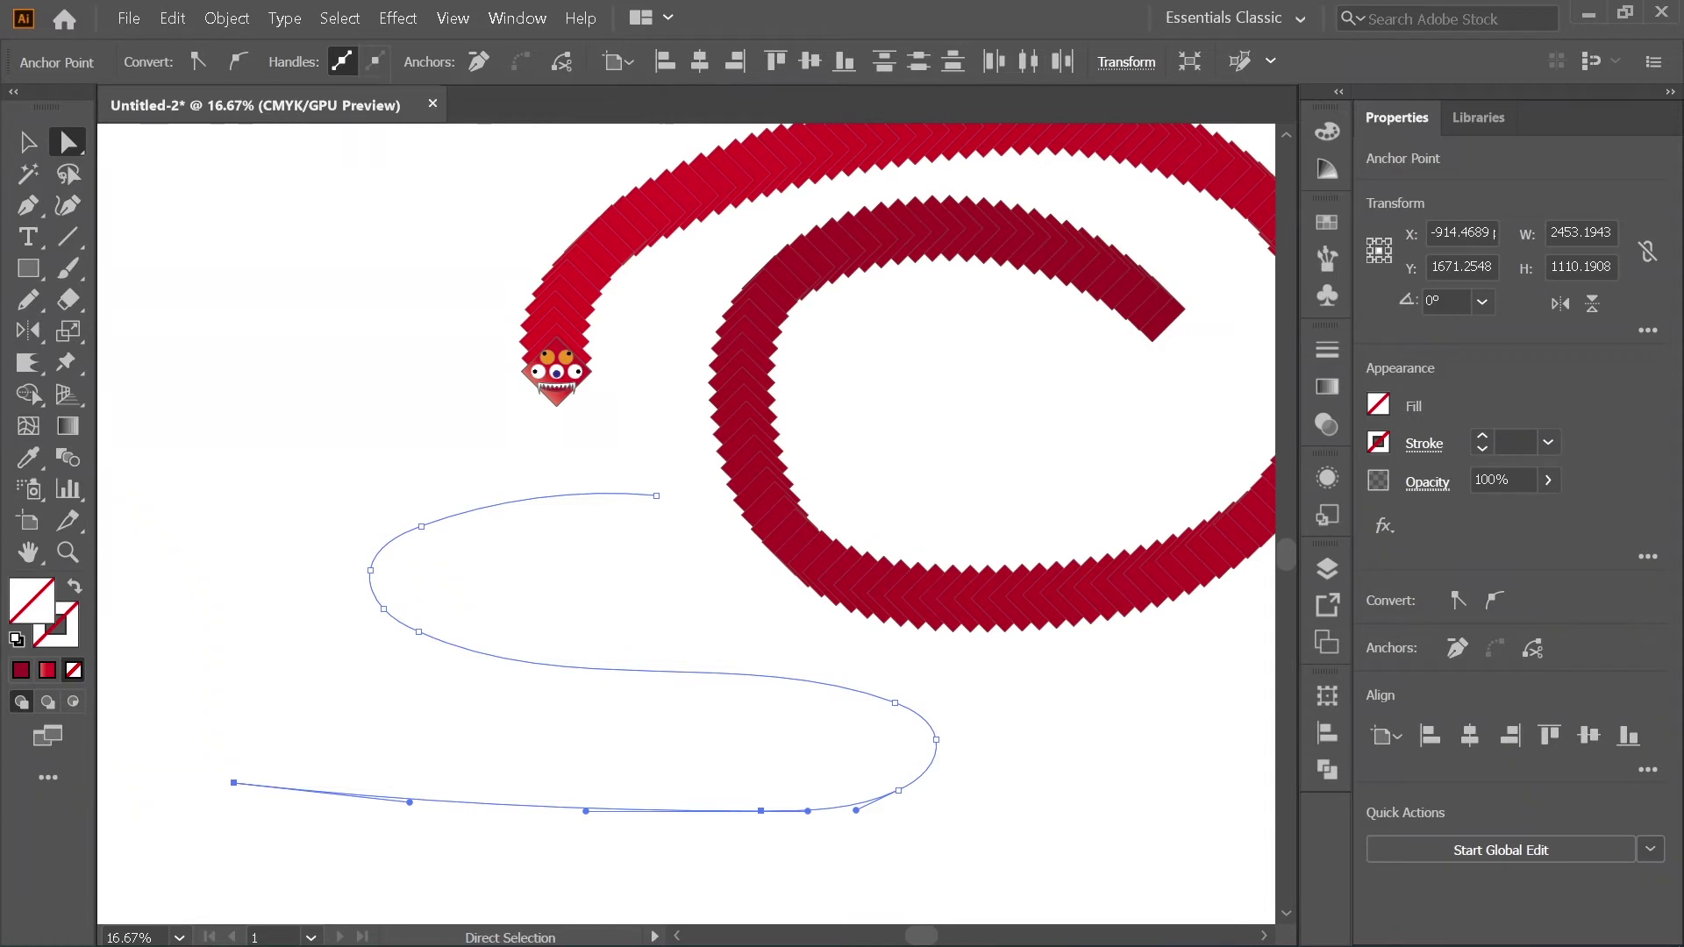
{"action": "key", "text": "p"}
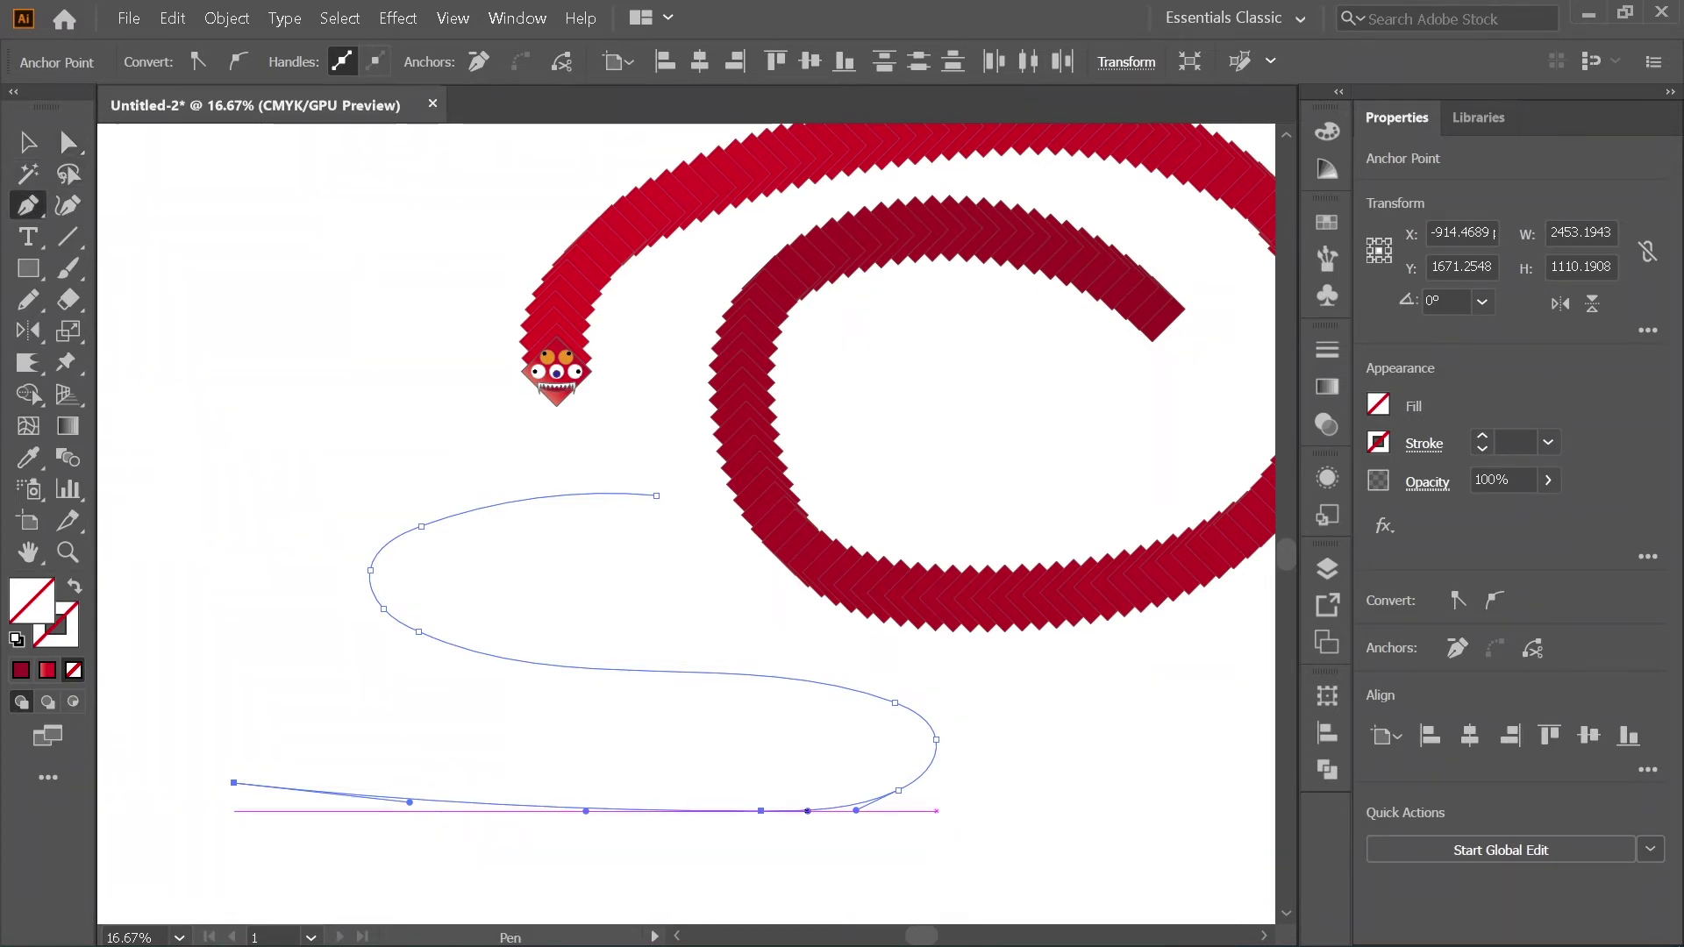
{"action": "left_click", "coordinate": [807, 812]}
{"action": "key", "text": "ctrl+z"}
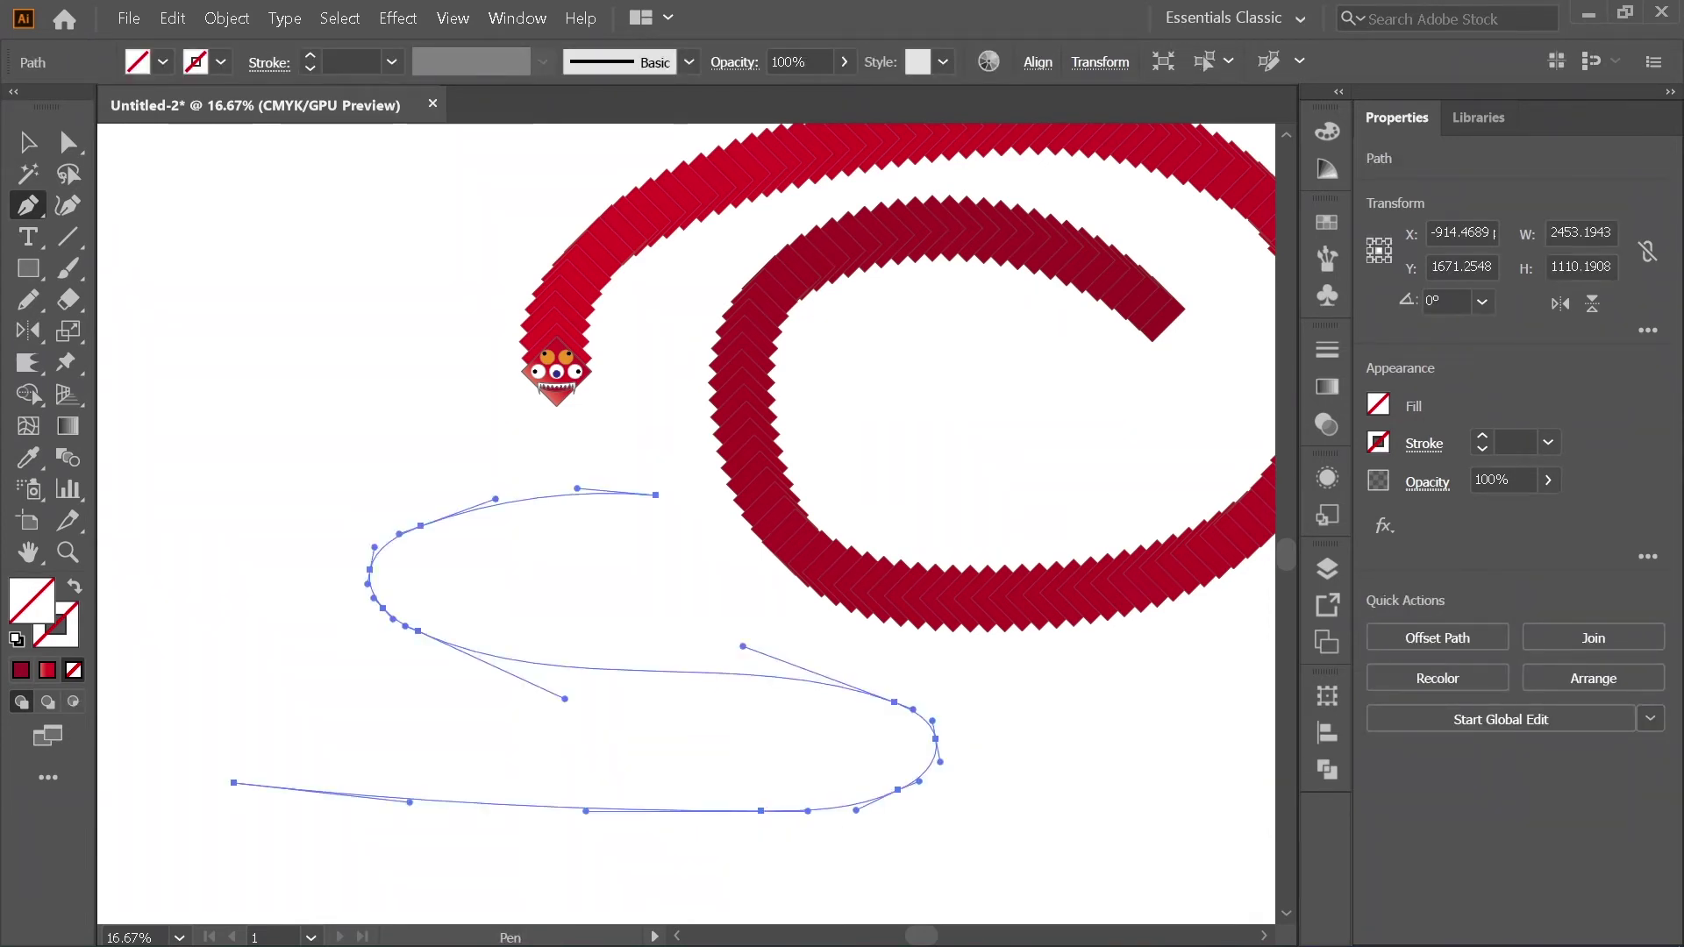
{"action": "left_click", "coordinate": [762, 812], "text": "ctrl"}
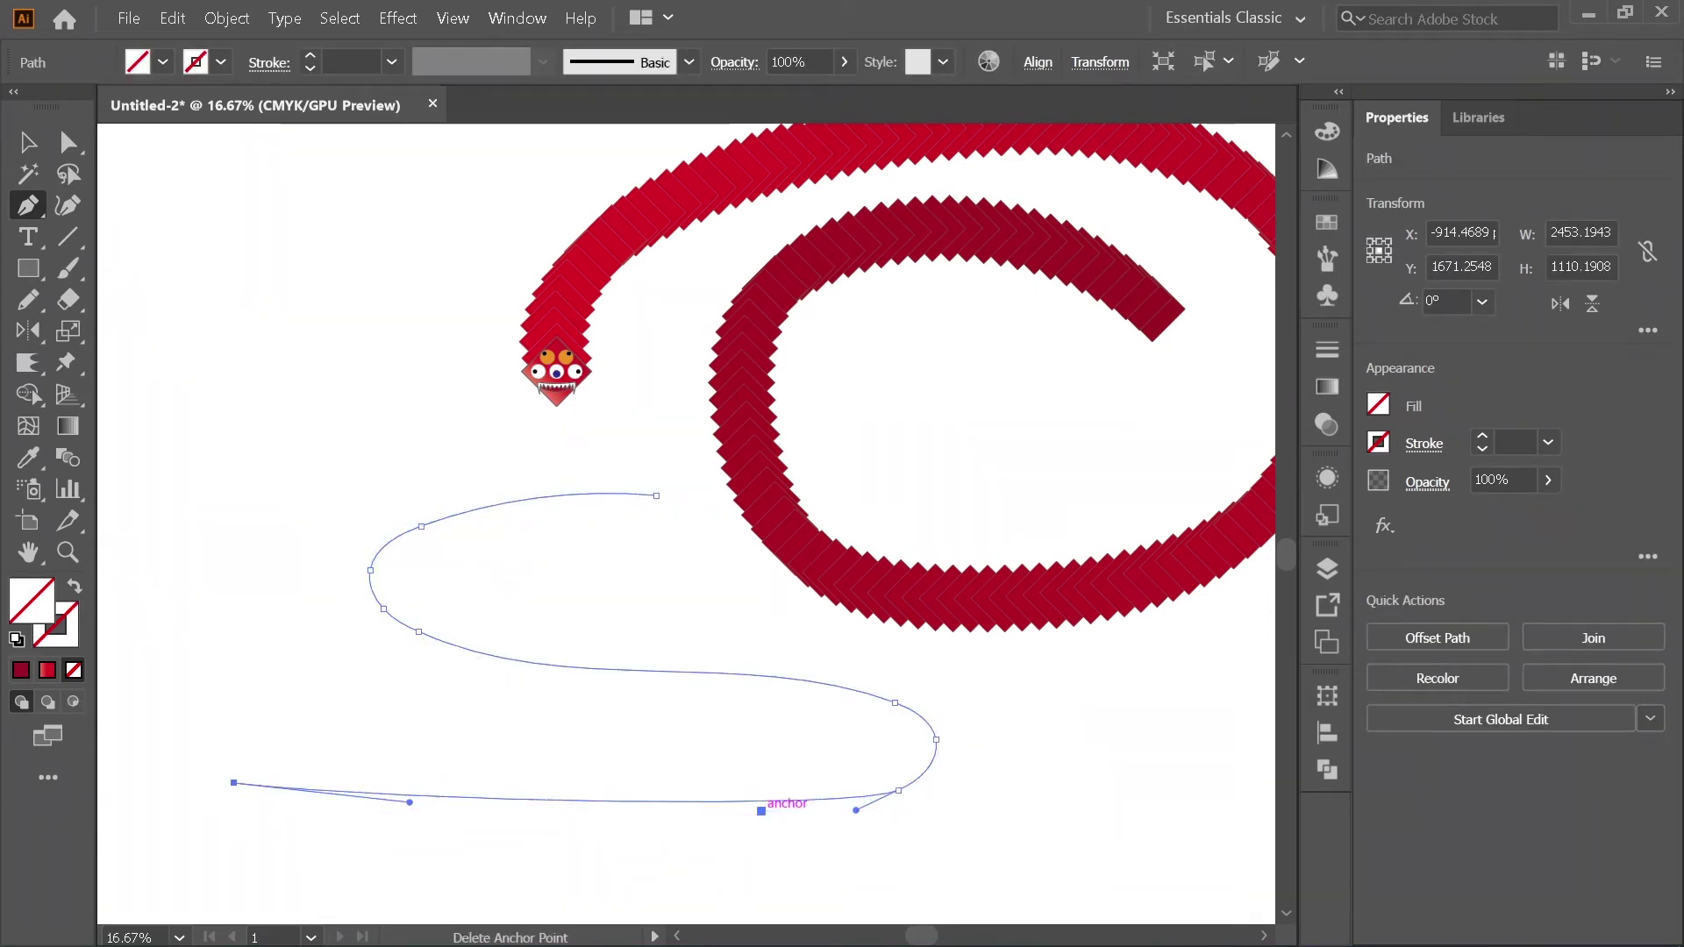
{"action": "left_click", "coordinate": [761, 811]}
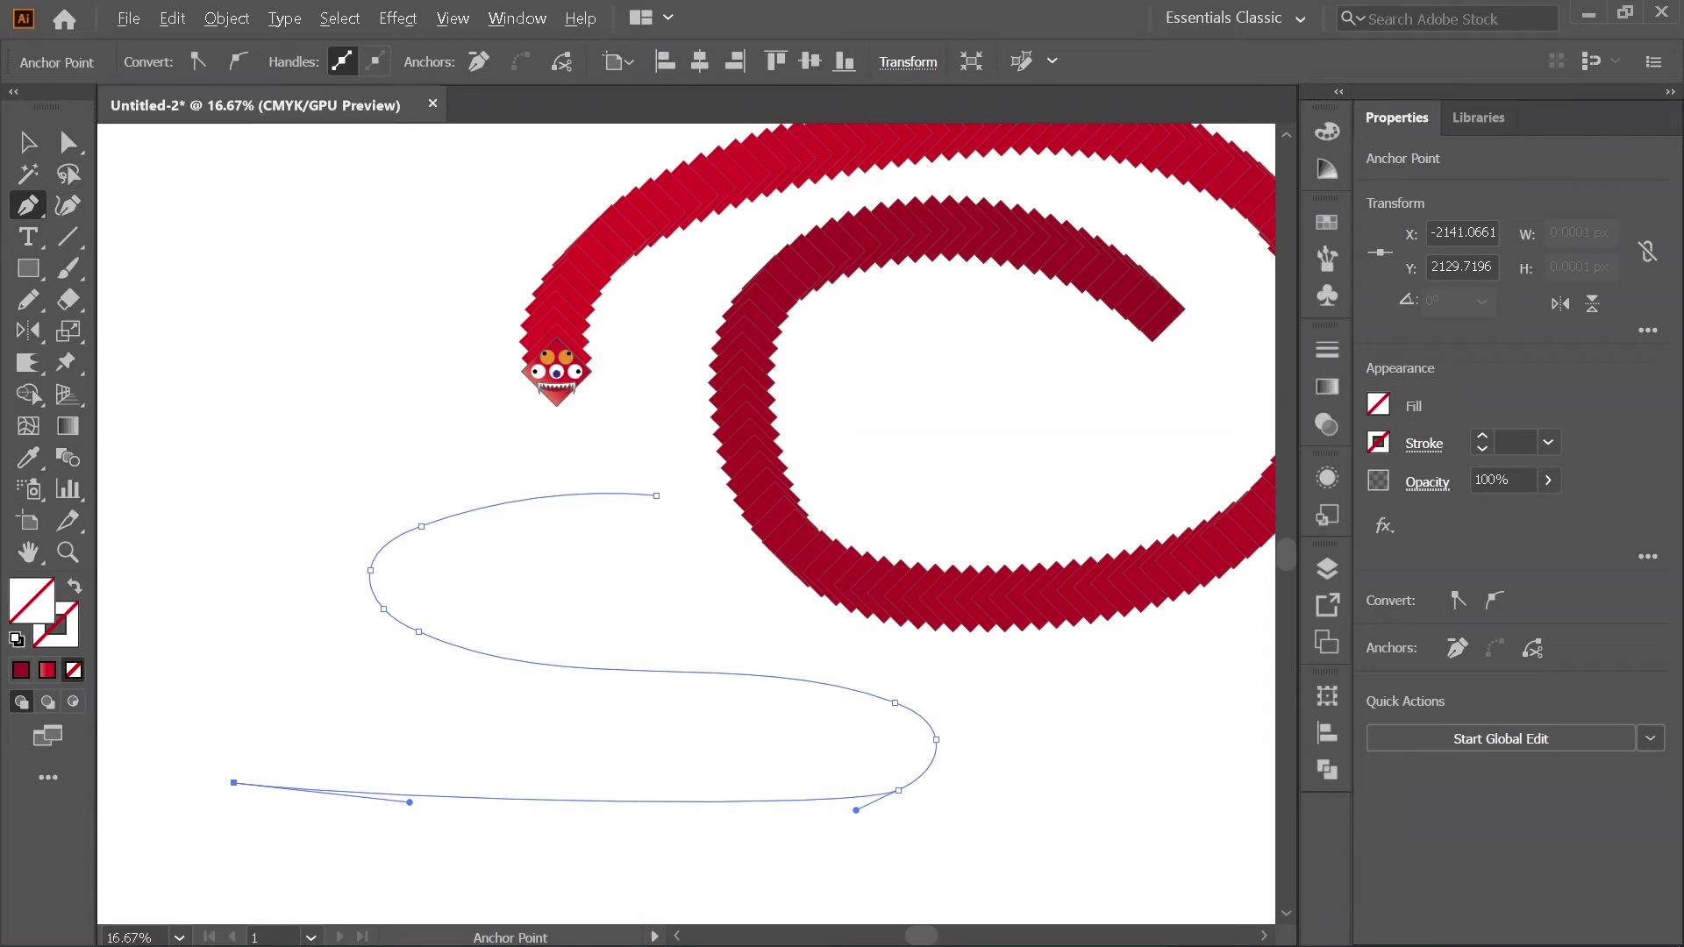
Step: Flatten the S-path's lowest stretch by moving its end anchor to about Y 2190 px and adjusting the direction handles at both ends
{"action": "left_click_drag", "start_coordinate": [856, 810], "coordinate": [797, 801]}
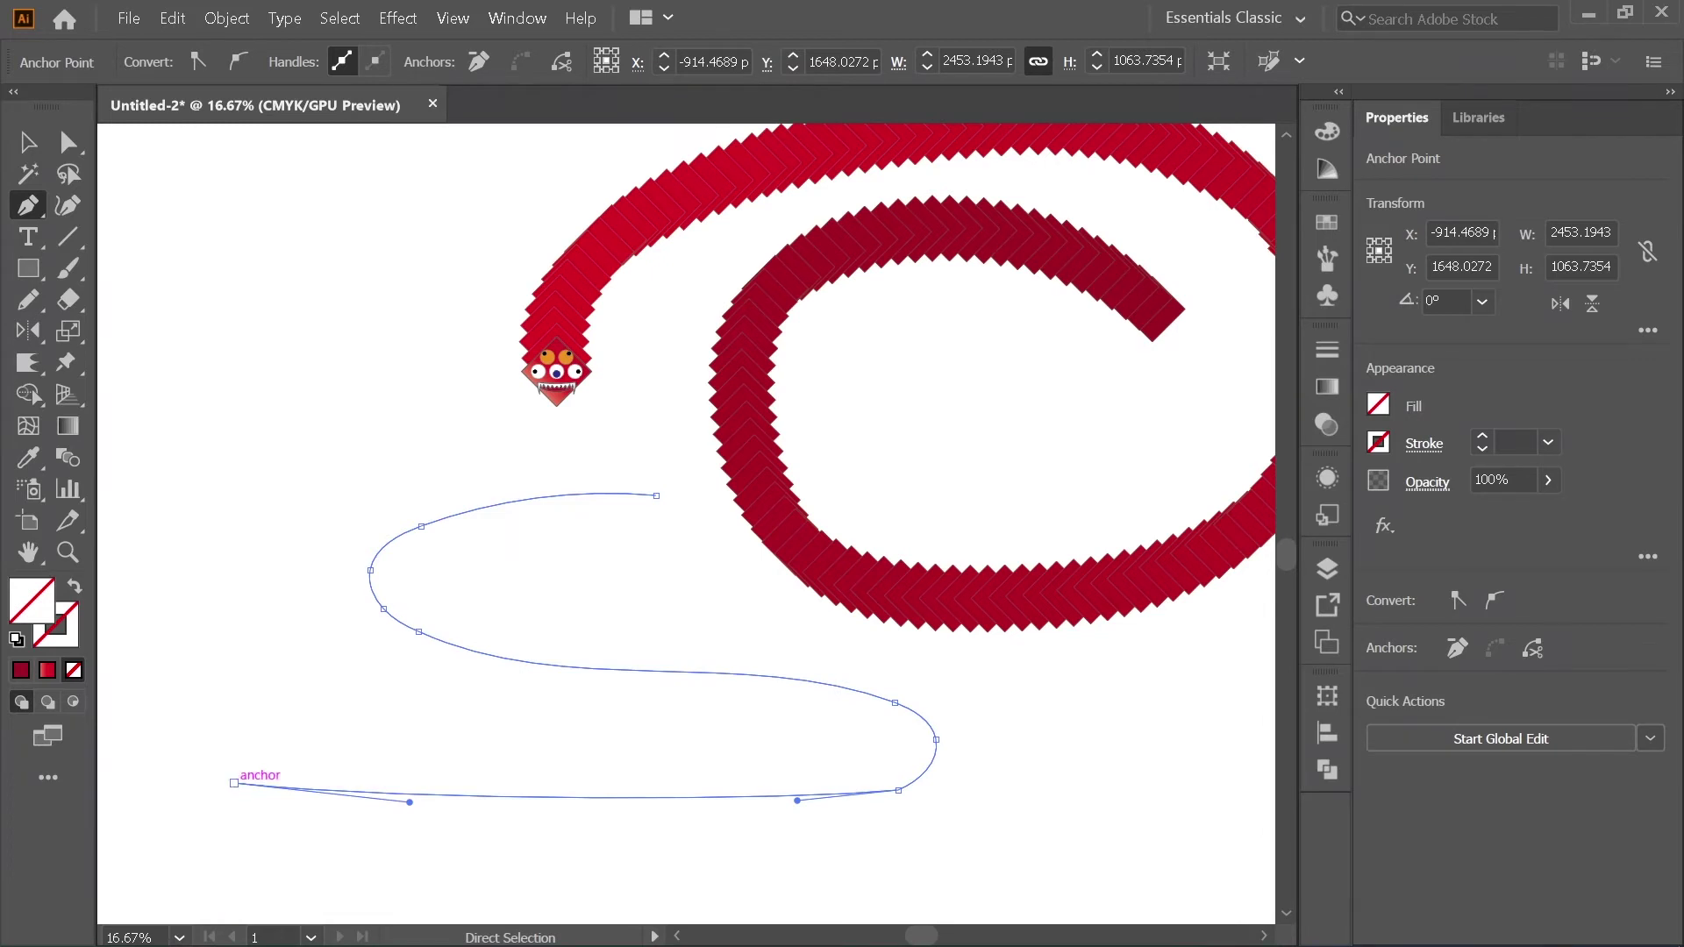
{"action": "left_click_drag", "start_coordinate": [233, 783], "coordinate": [233, 800]}
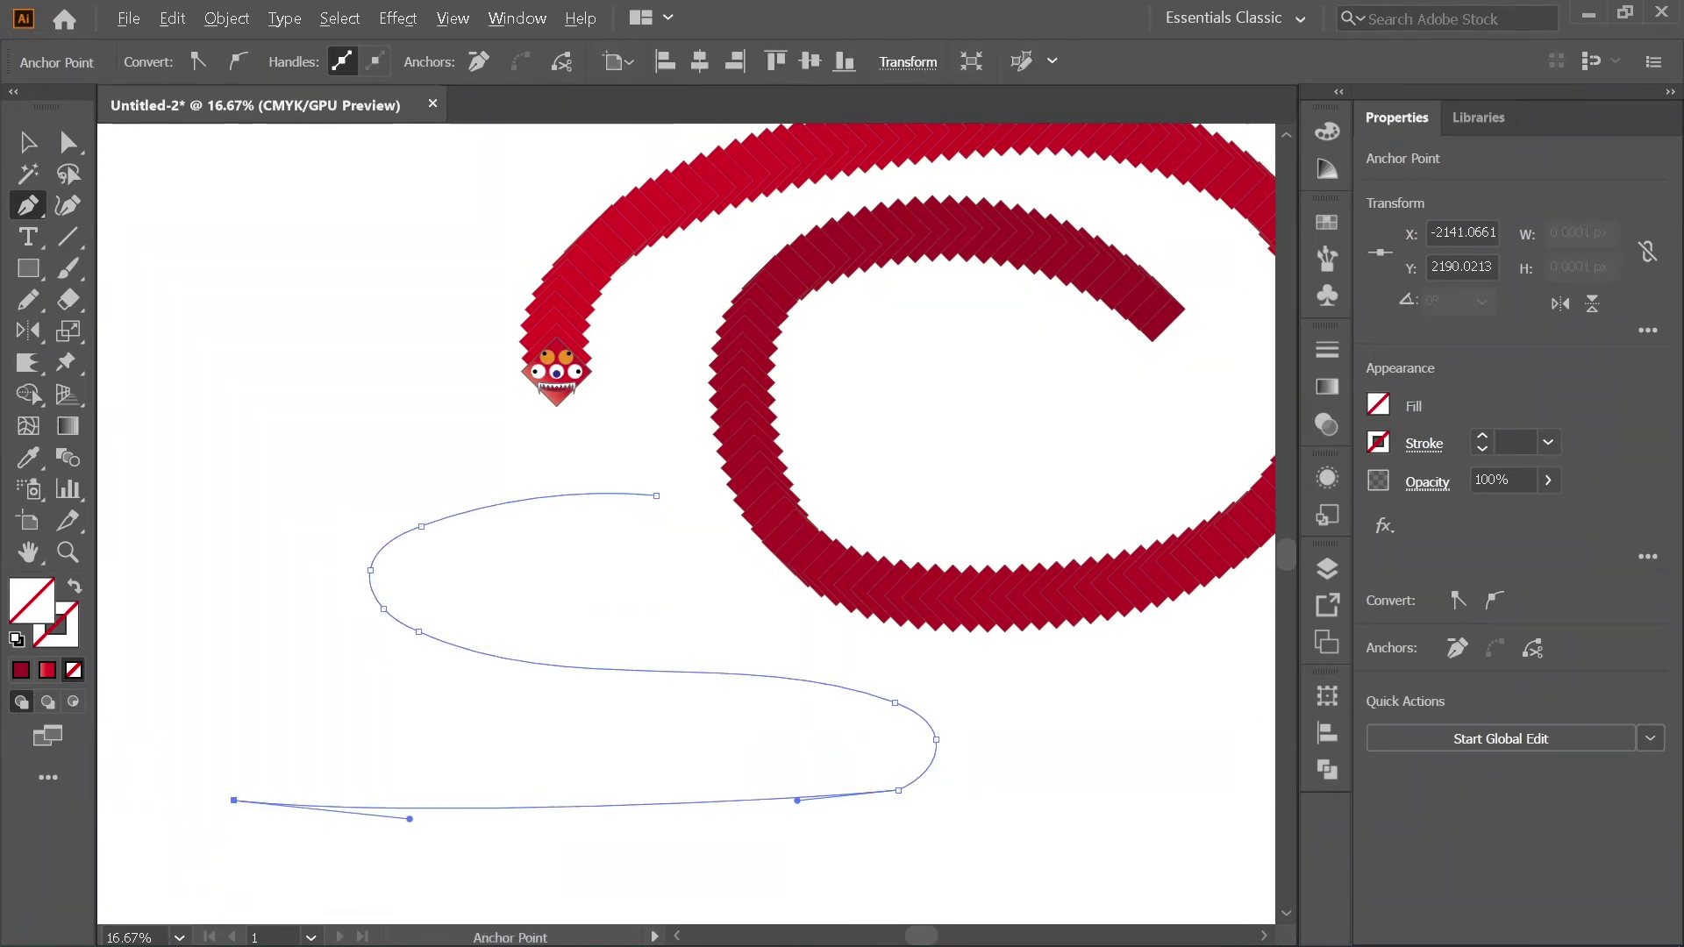
{"action": "left_click_drag", "start_coordinate": [410, 819], "coordinate": [417, 801]}
{"action": "scroll", "coordinate": [946, 797], "scroll_direction": "up", "scroll_amount": 2}
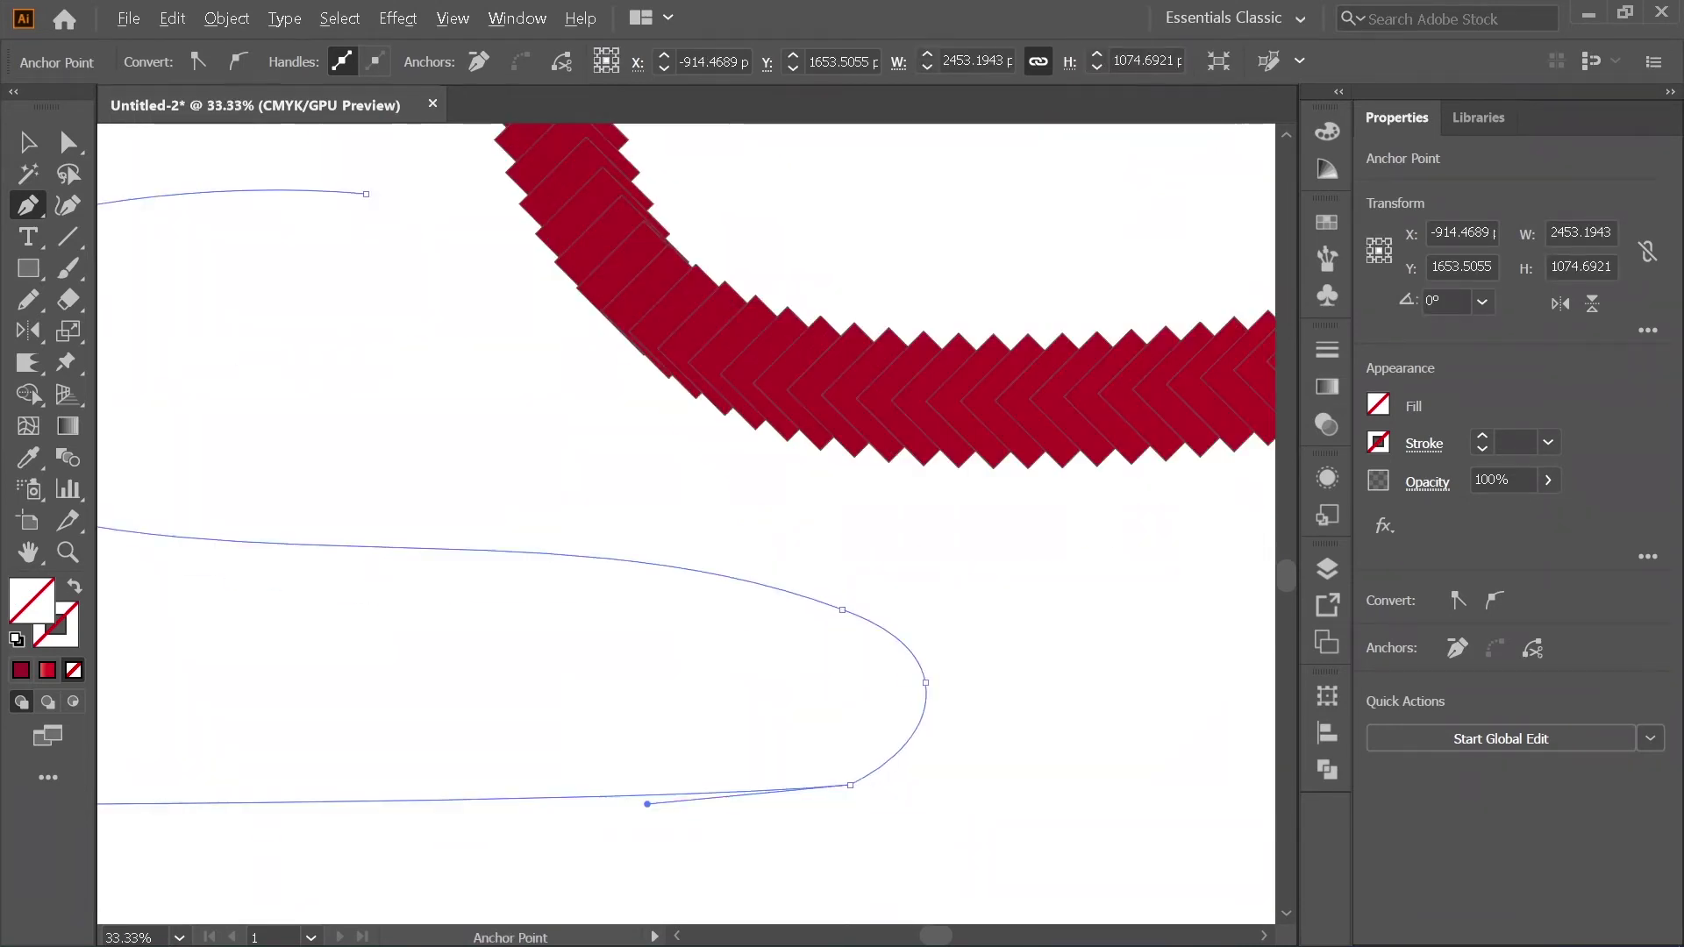
{"action": "left_click_drag", "start_coordinate": [648, 804], "coordinate": [816, 805]}
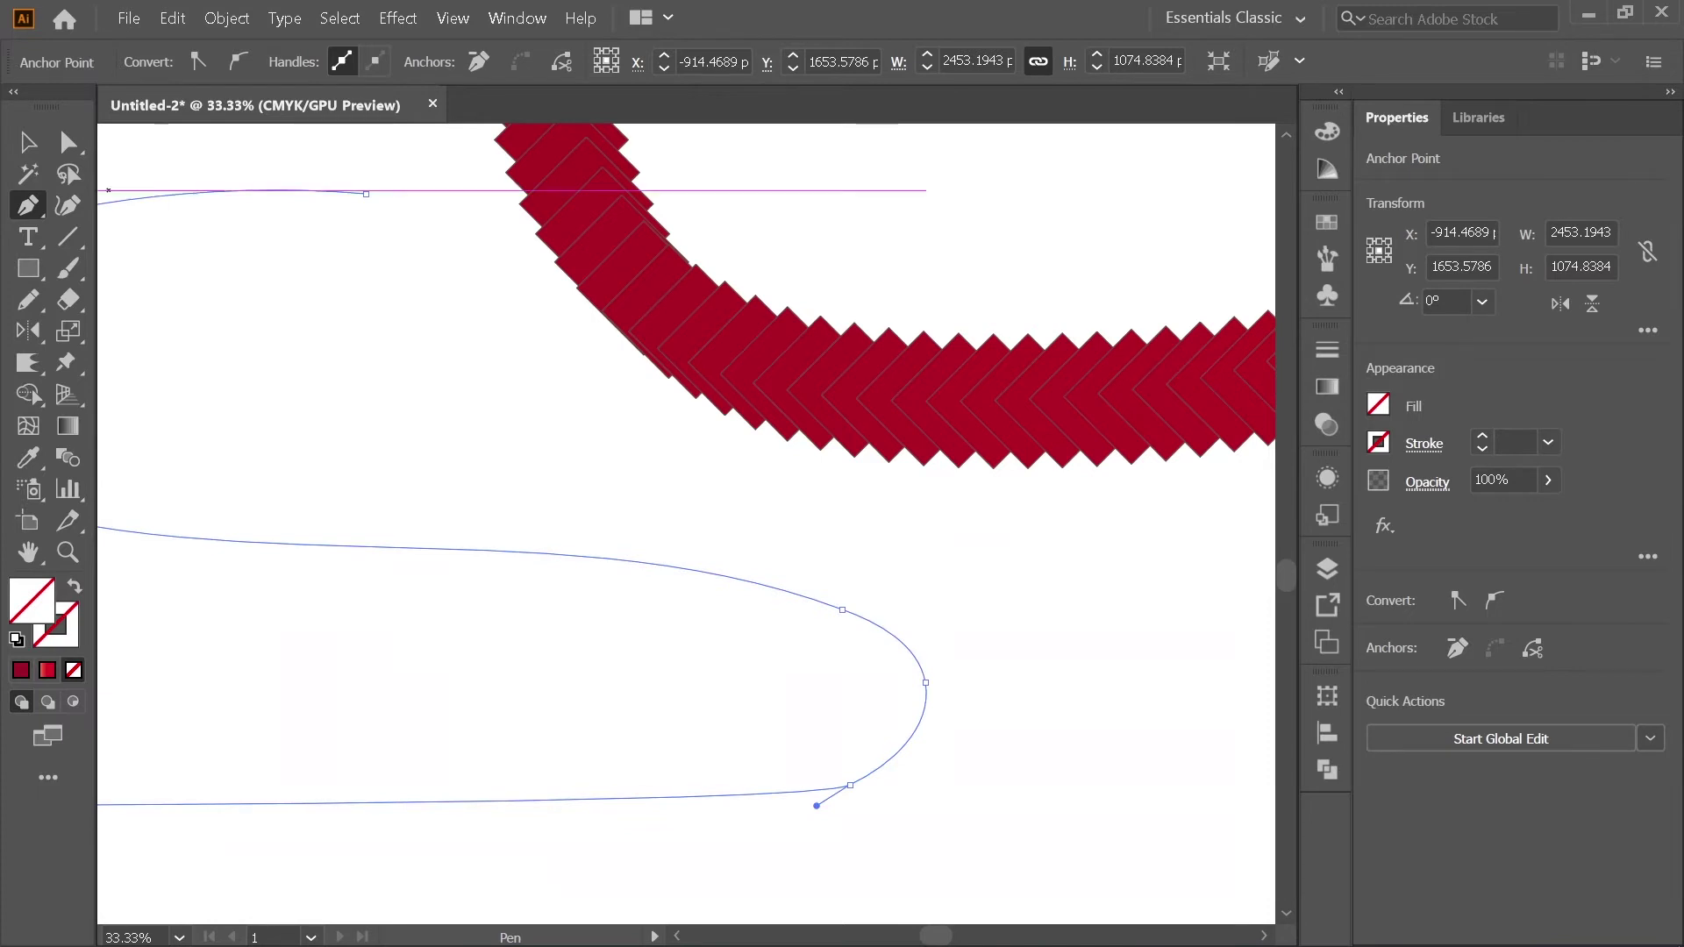
Step: Replace the spiral blend's spine with the S-shaped path and deselect the result
{"action": "key", "text": "v"}
{"action": "scroll", "coordinate": [573, 638], "scroll_direction": "down", "scroll_amount": 3}
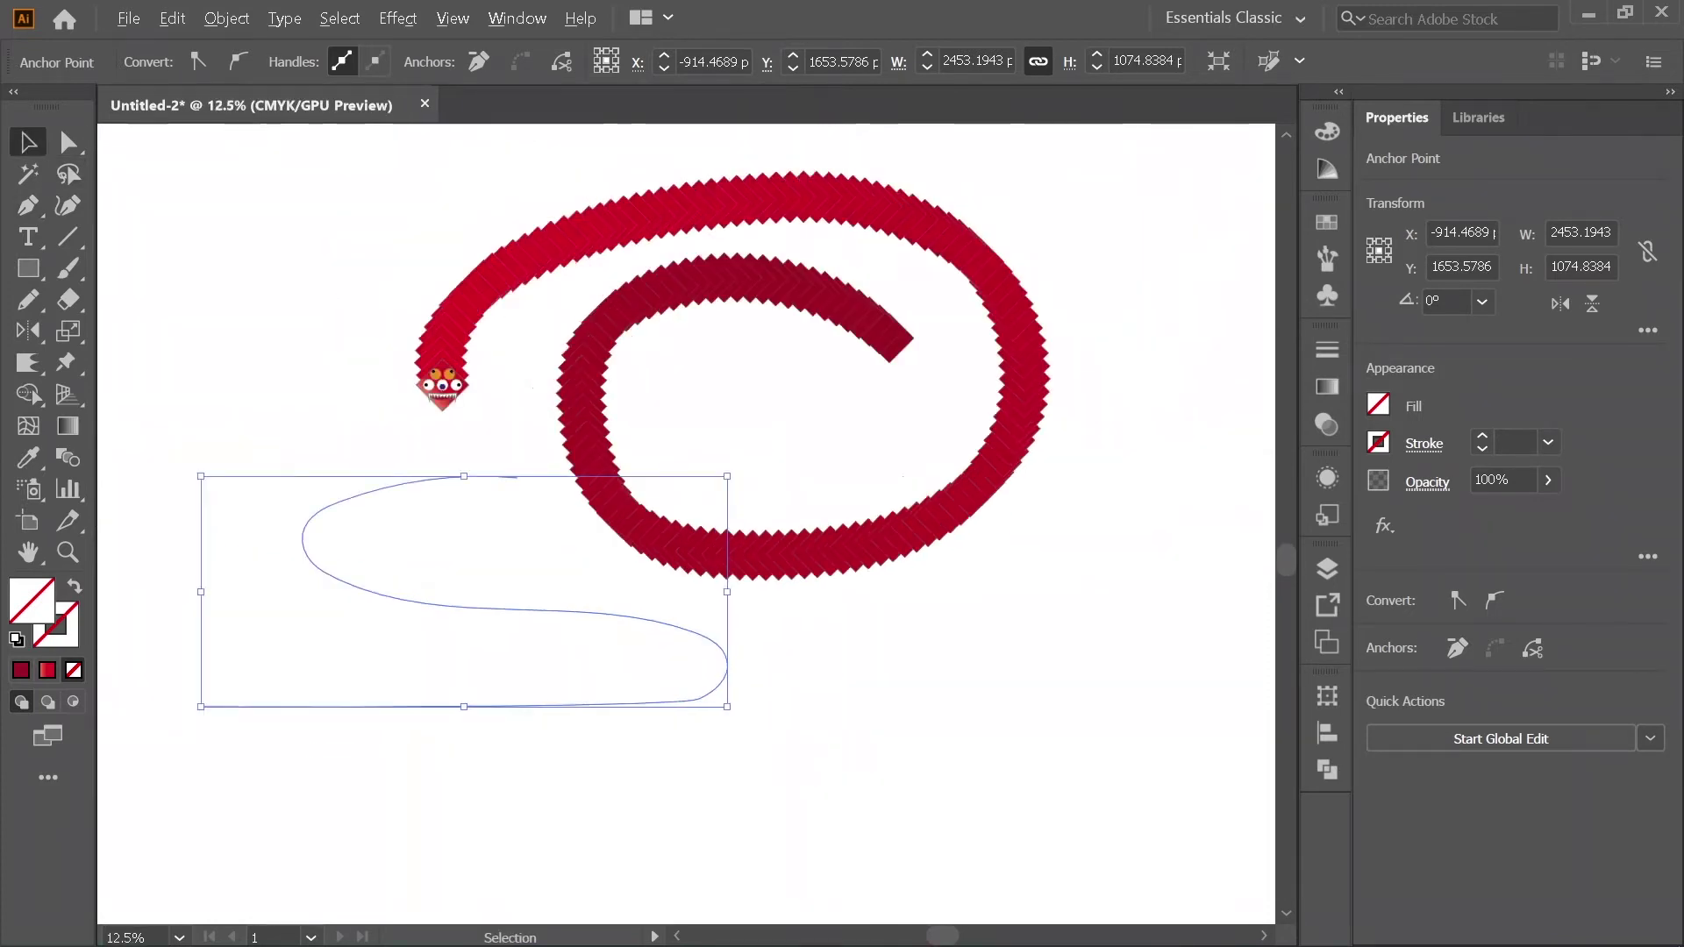
{"action": "left_click", "coordinate": [667, 544], "text": "shift"}
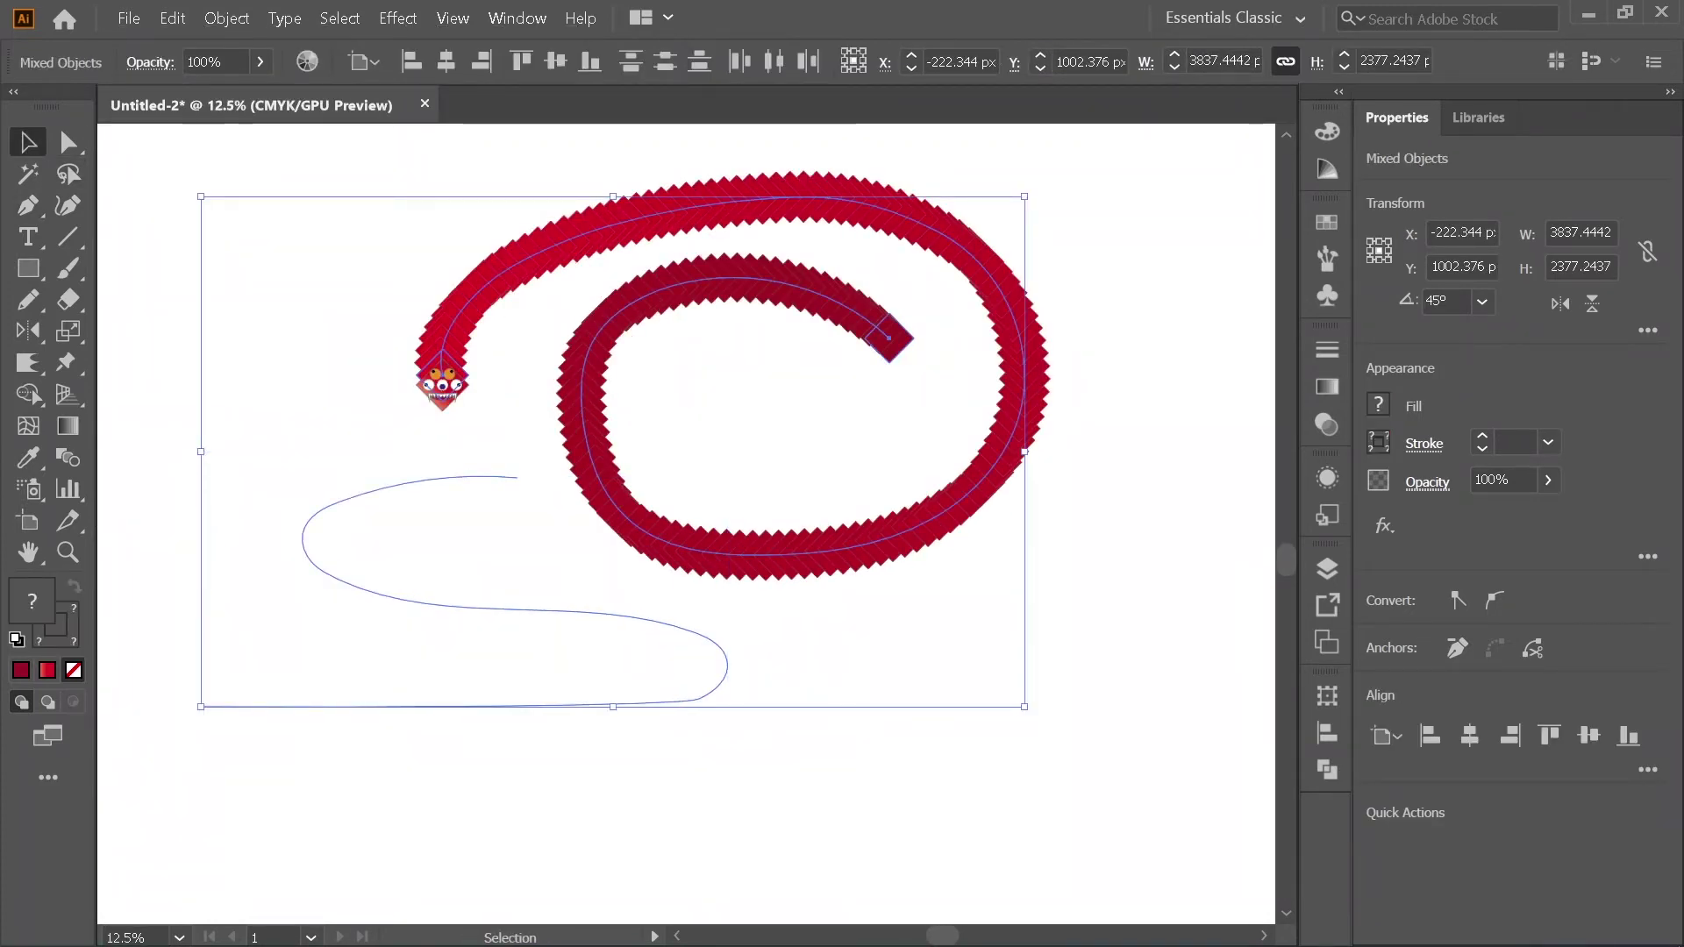
{"action": "left_click", "coordinate": [226, 18]}
{"action": "mouse_move", "coordinate": [345, 537]}
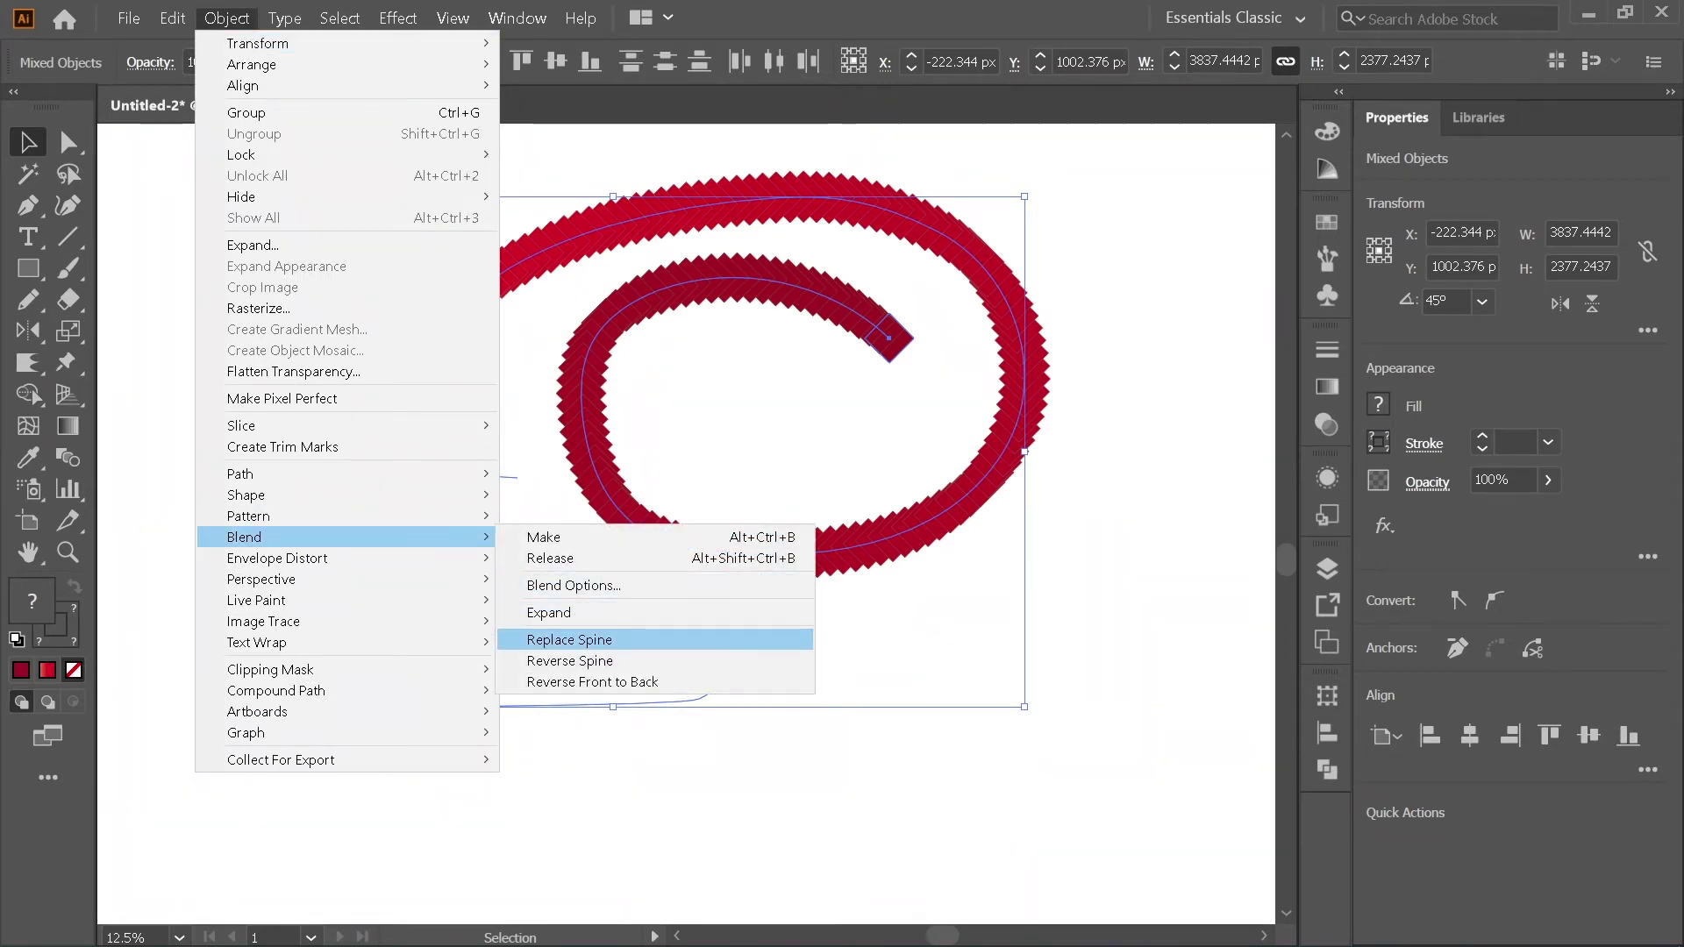
{"action": "left_click", "coordinate": [569, 640]}
{"action": "key", "text": "ctrl+plus"}
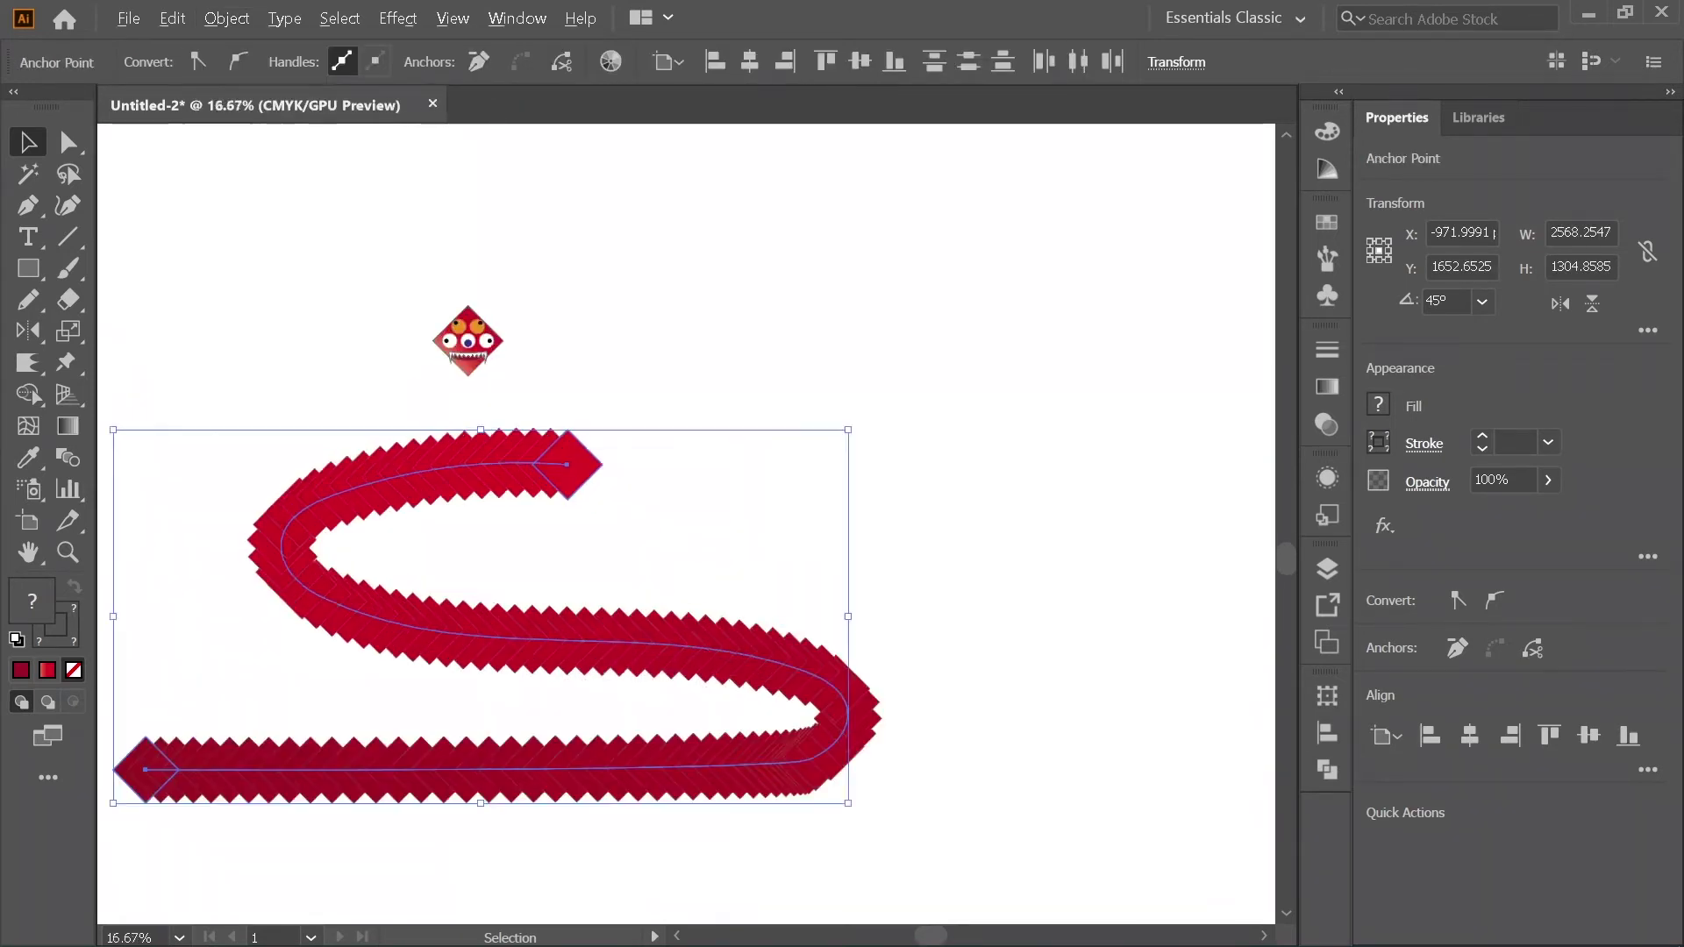
{"action": "key", "text": "ctrl+plus"}
{"action": "key", "text": "ctrl+minus"}
{"action": "key", "text": "ctrl+shift+a"}
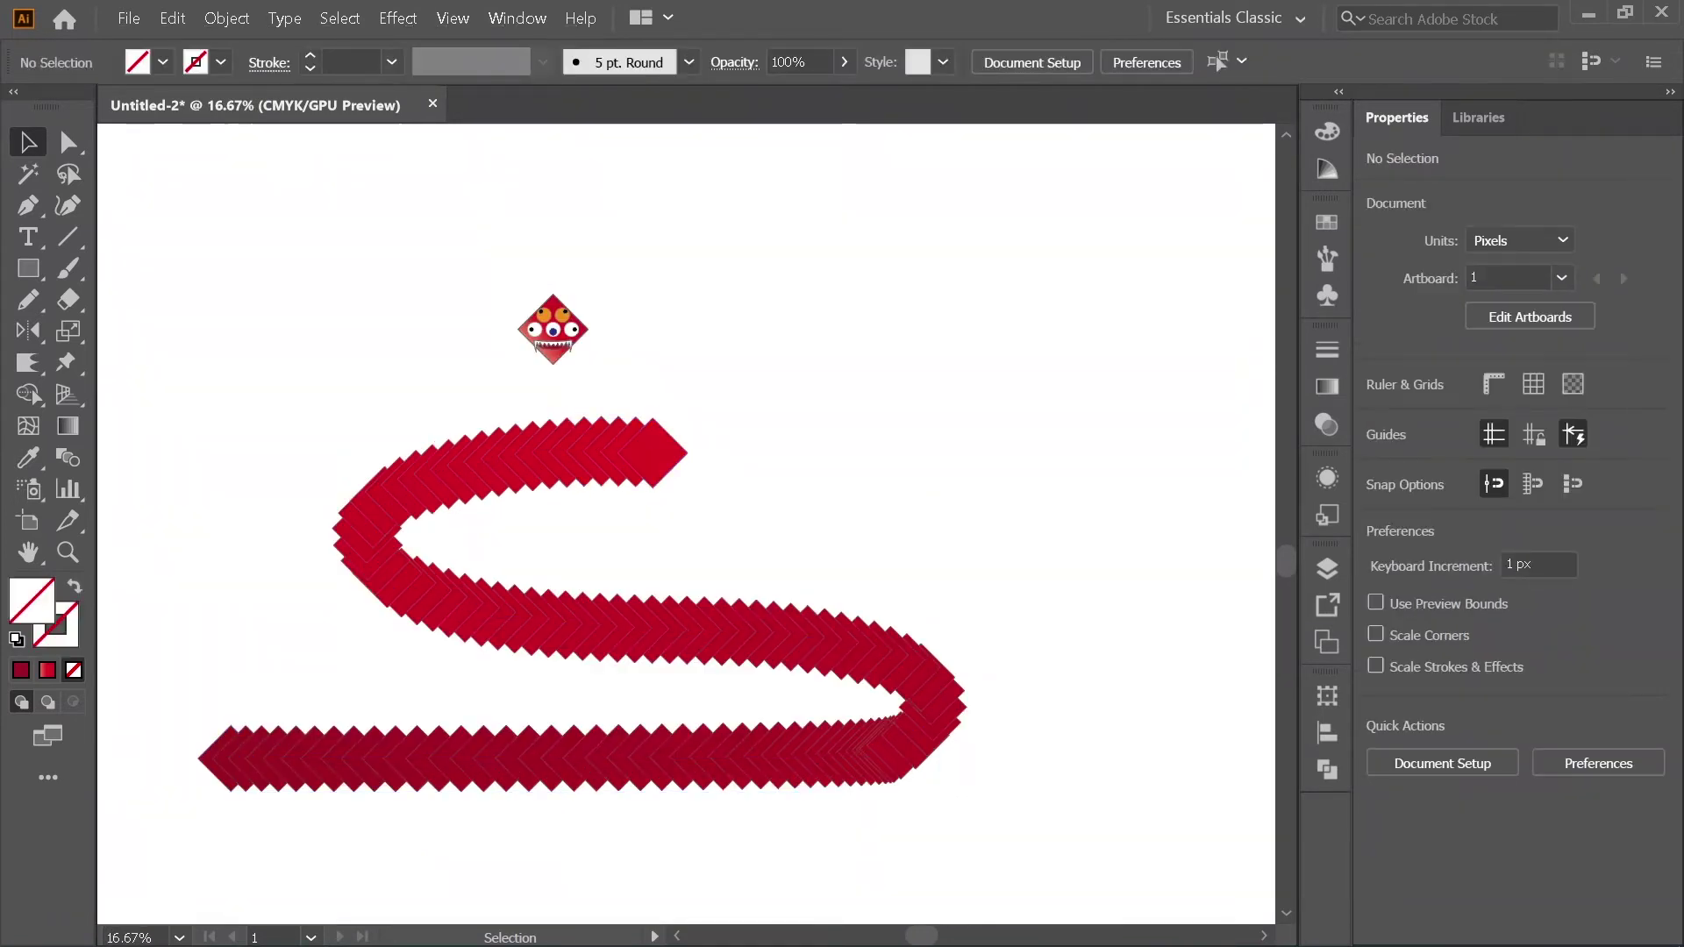
Step: Select the head group above the front end of the S-shaped body
{"action": "key", "text": "ctrl+plus"}
{"action": "left_click", "coordinate": [548, 298]}
{"action": "key", "text": "ctrl+plus"}
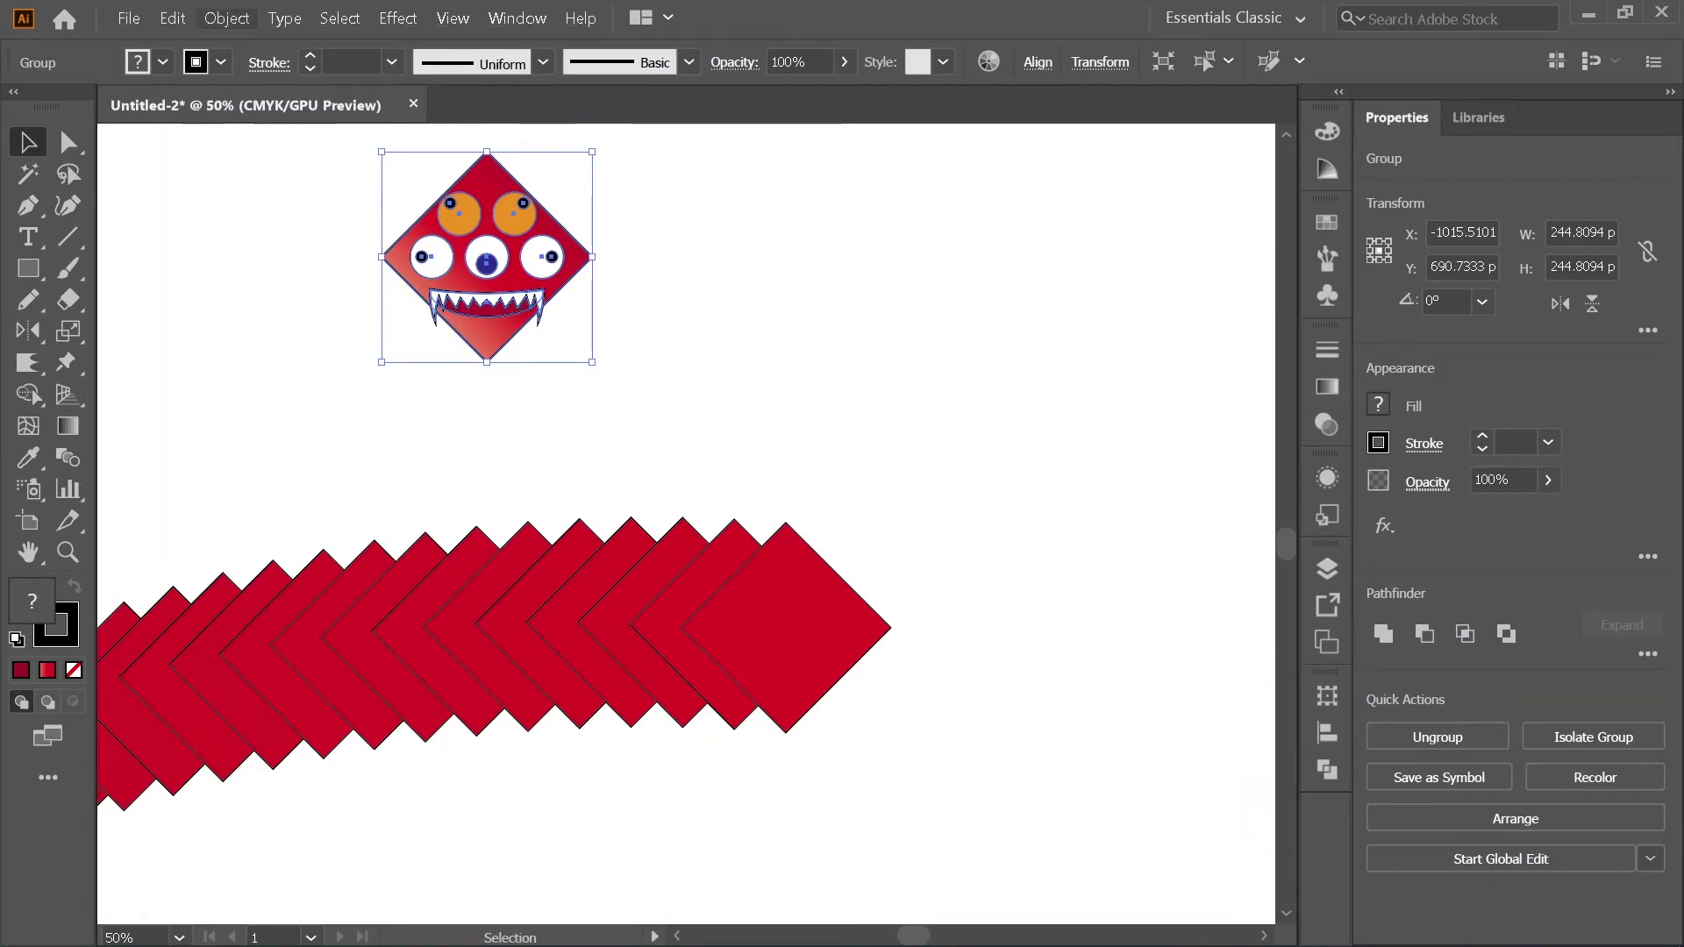
Step: Rotate the monster face group 90° and place it over the front end of the red diamond snake body
{"action": "left_click", "coordinate": [226, 17]}
{"action": "key", "text": "Down"}
{"action": "key", "text": "Right"}
{"action": "key", "text": "Down"}
{"action": "key", "text": "Down"}
{"action": "key", "text": "Down"}
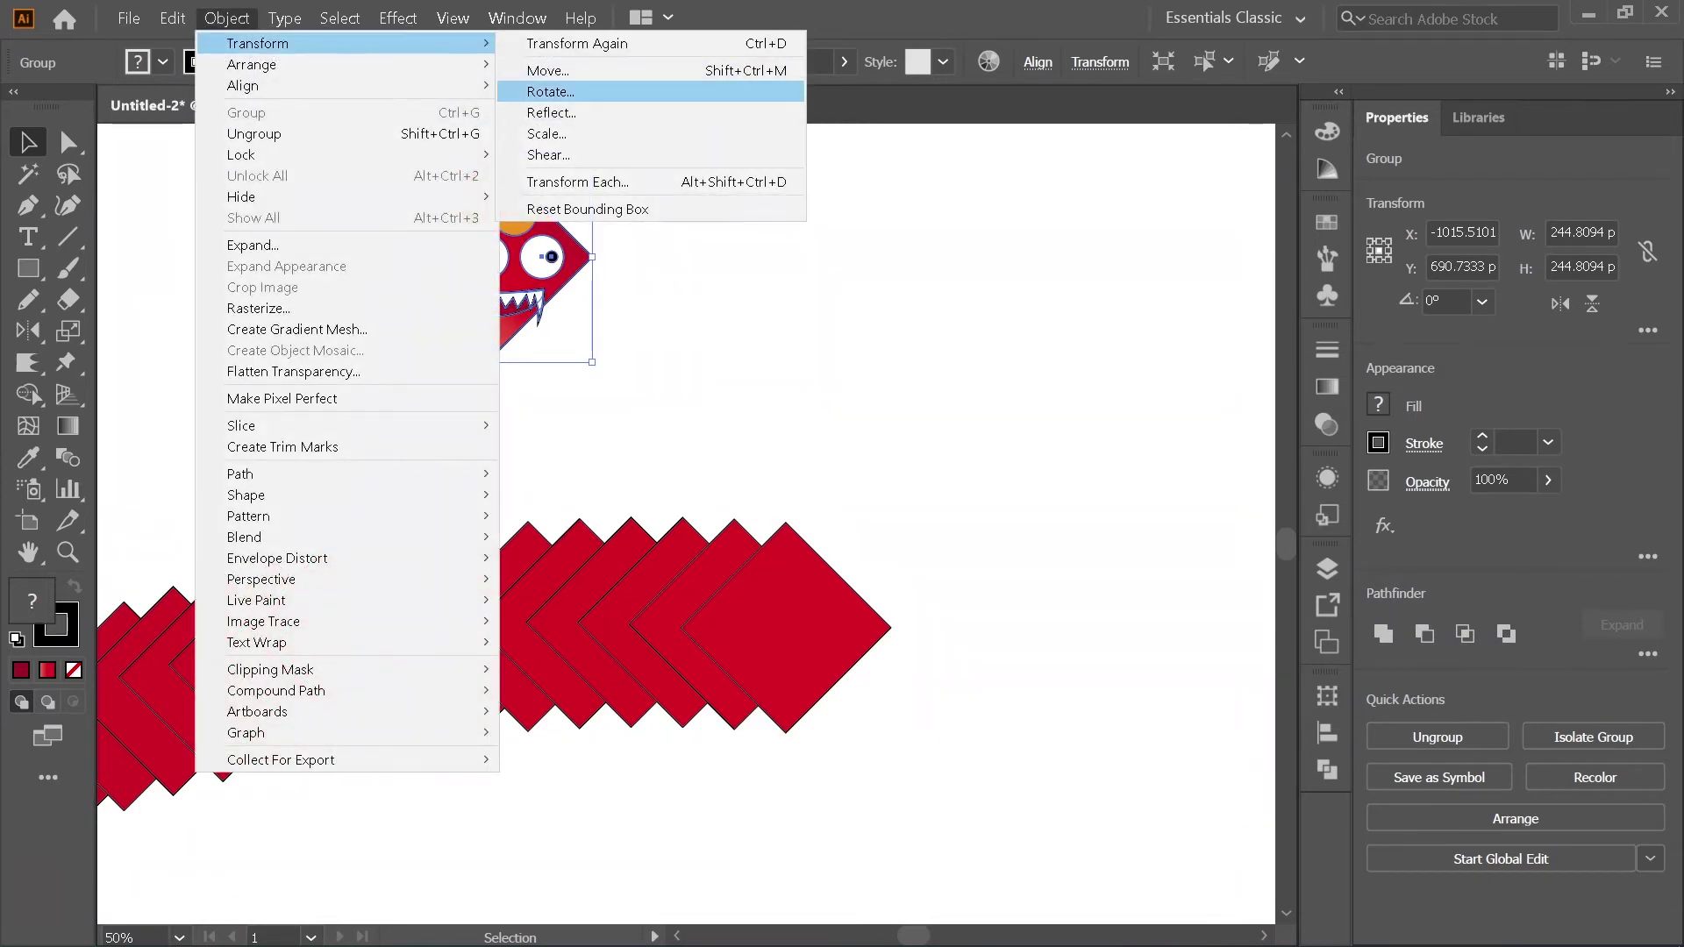
{"action": "key", "text": "Up"}
{"action": "key", "text": "Return"}
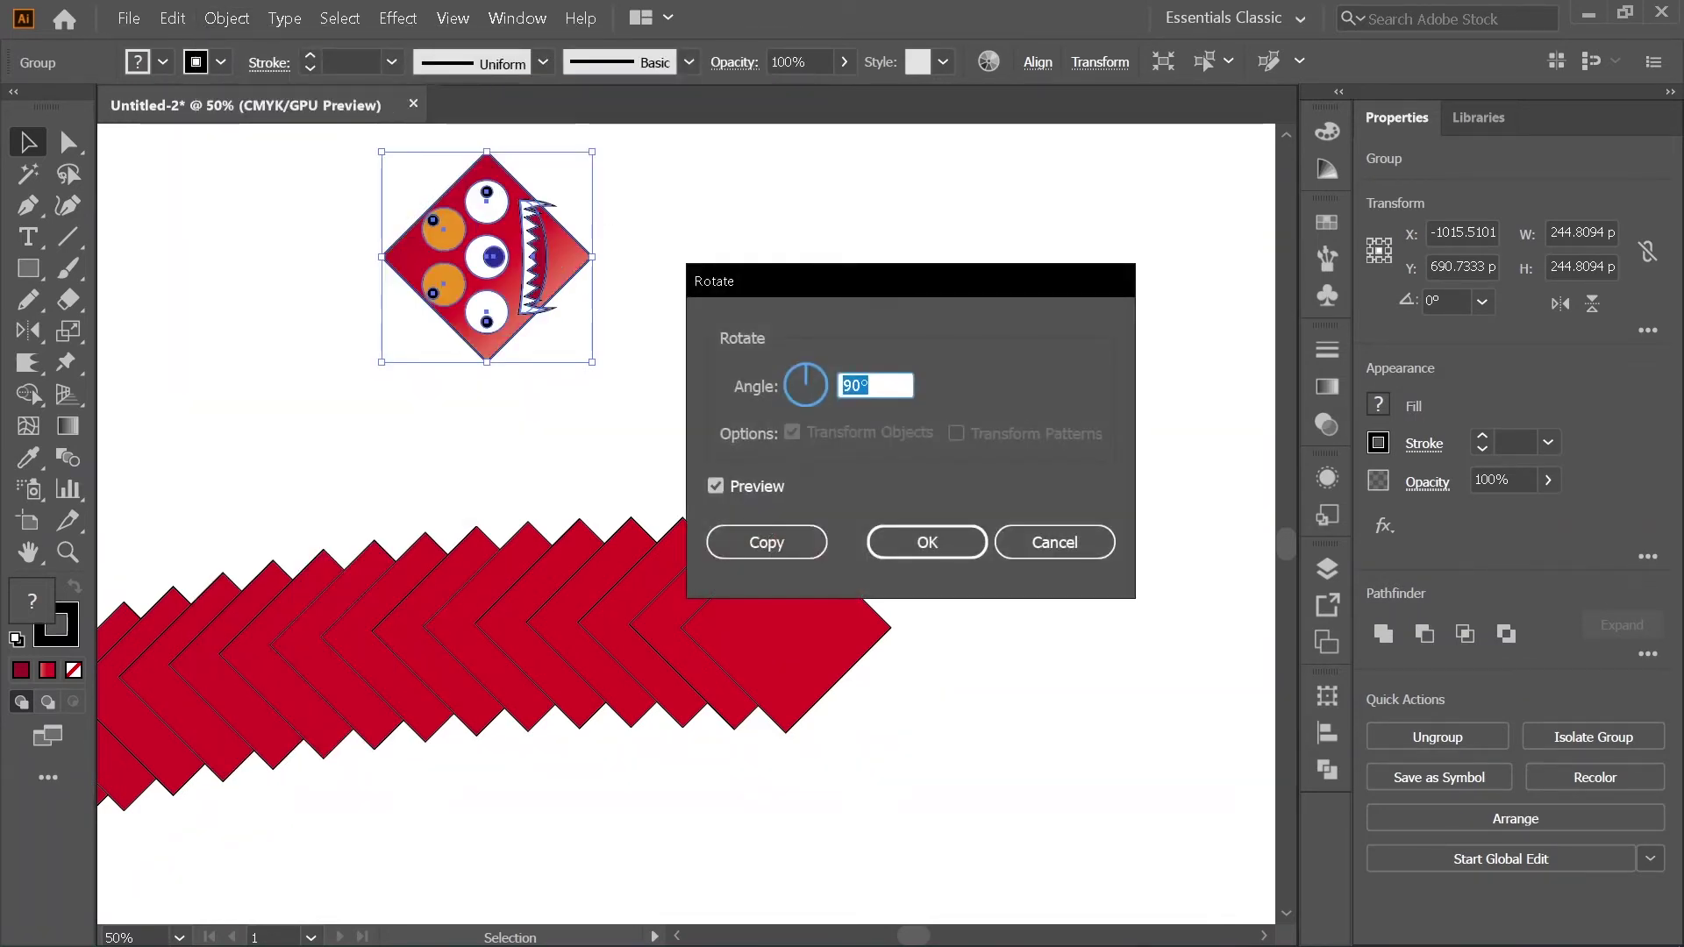
{"action": "key", "text": "Return"}
{"action": "left_click_drag", "start_coordinate": [491, 257], "coordinate": [838, 632]}
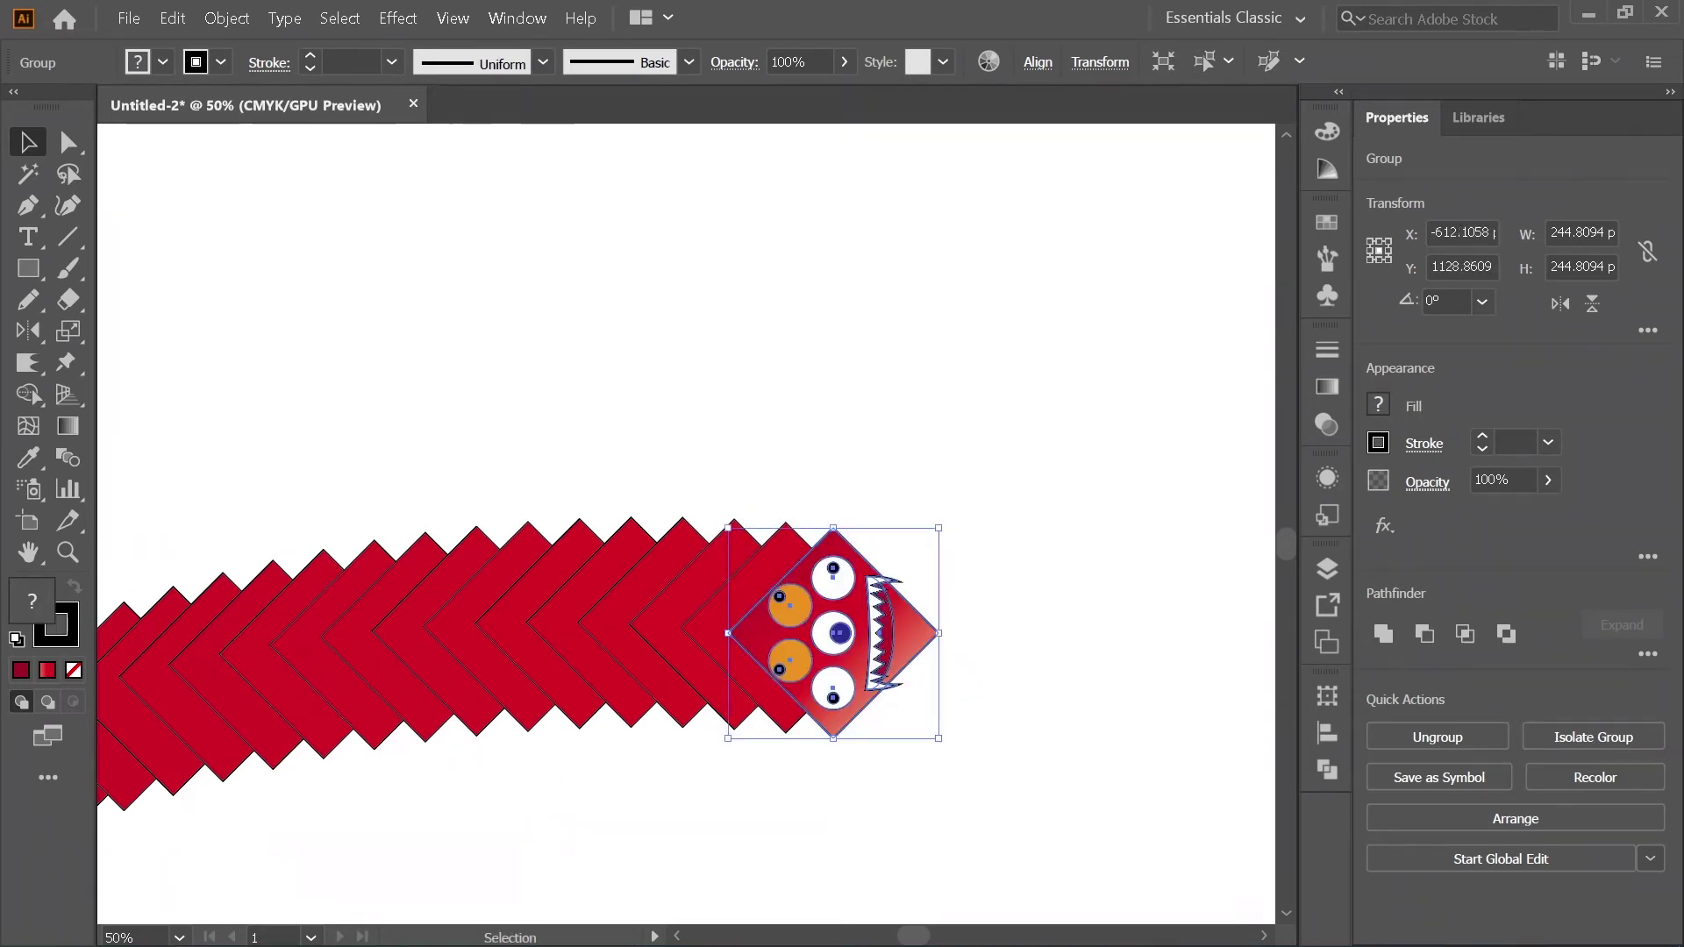
{"action": "left_click", "coordinate": [924, 363]}
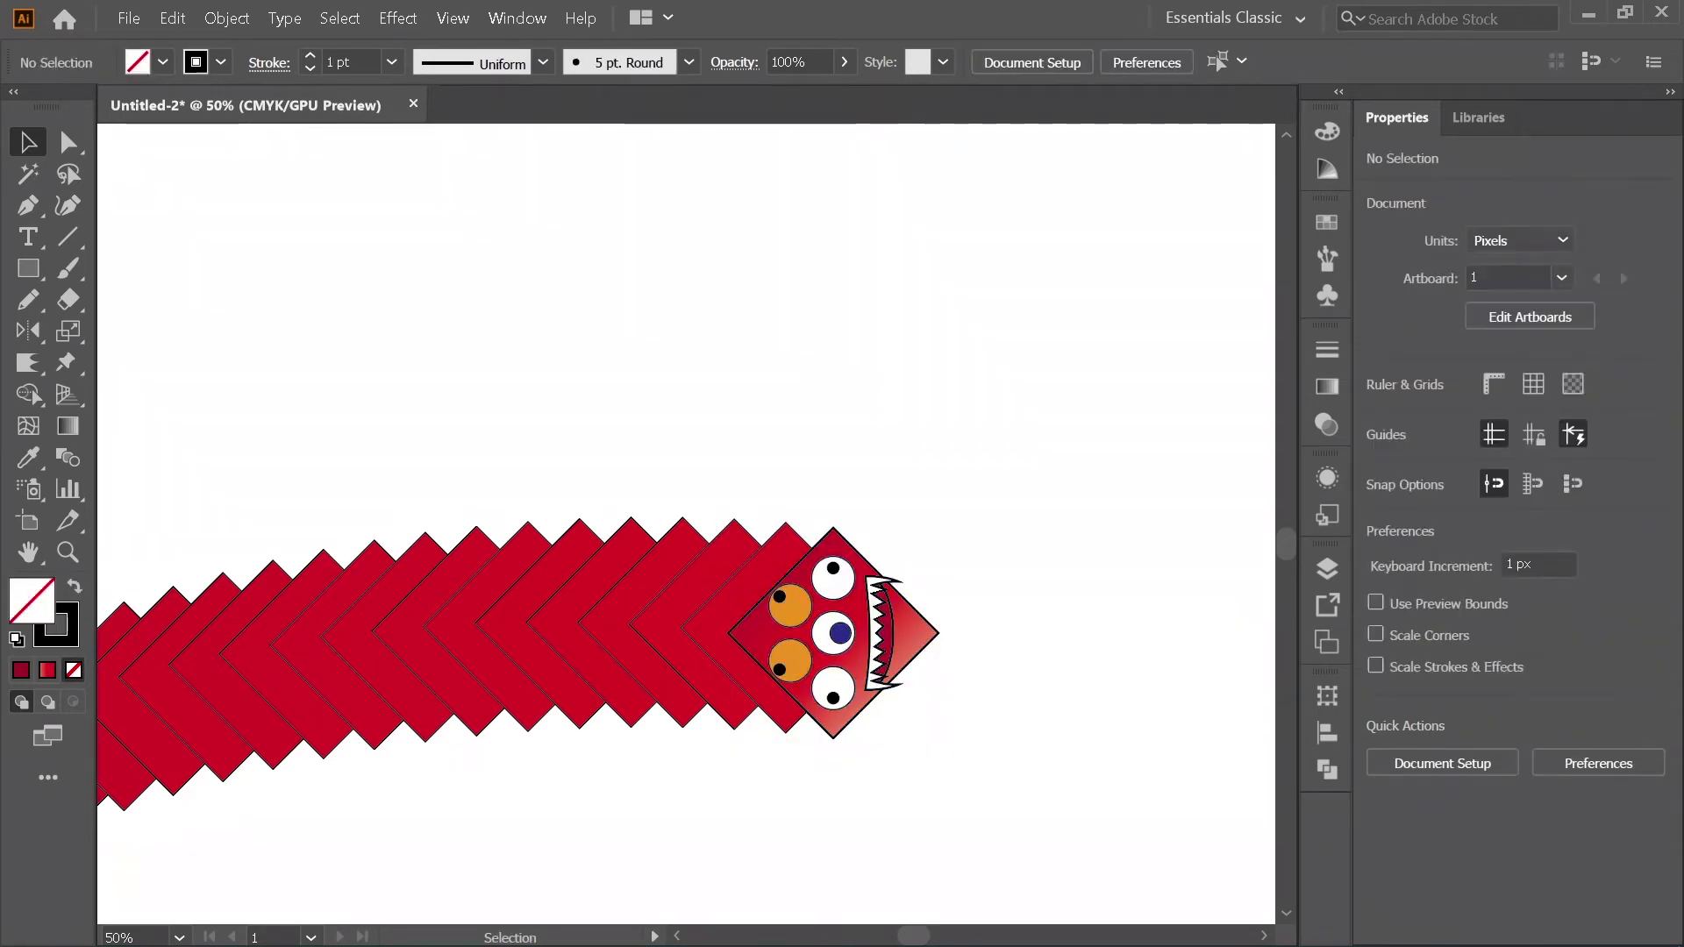
Step: Examine how the face joins the snake body, both close up and across the whole figure
{"action": "scroll", "coordinate": [925, 363], "scroll_direction": "down", "scroll_amount": 2}
{"action": "scroll", "coordinate": [573, 375], "scroll_direction": "down", "scroll_amount": 2}
{"action": "scroll", "coordinate": [814, 415], "scroll_direction": "up", "scroll_amount": 1}
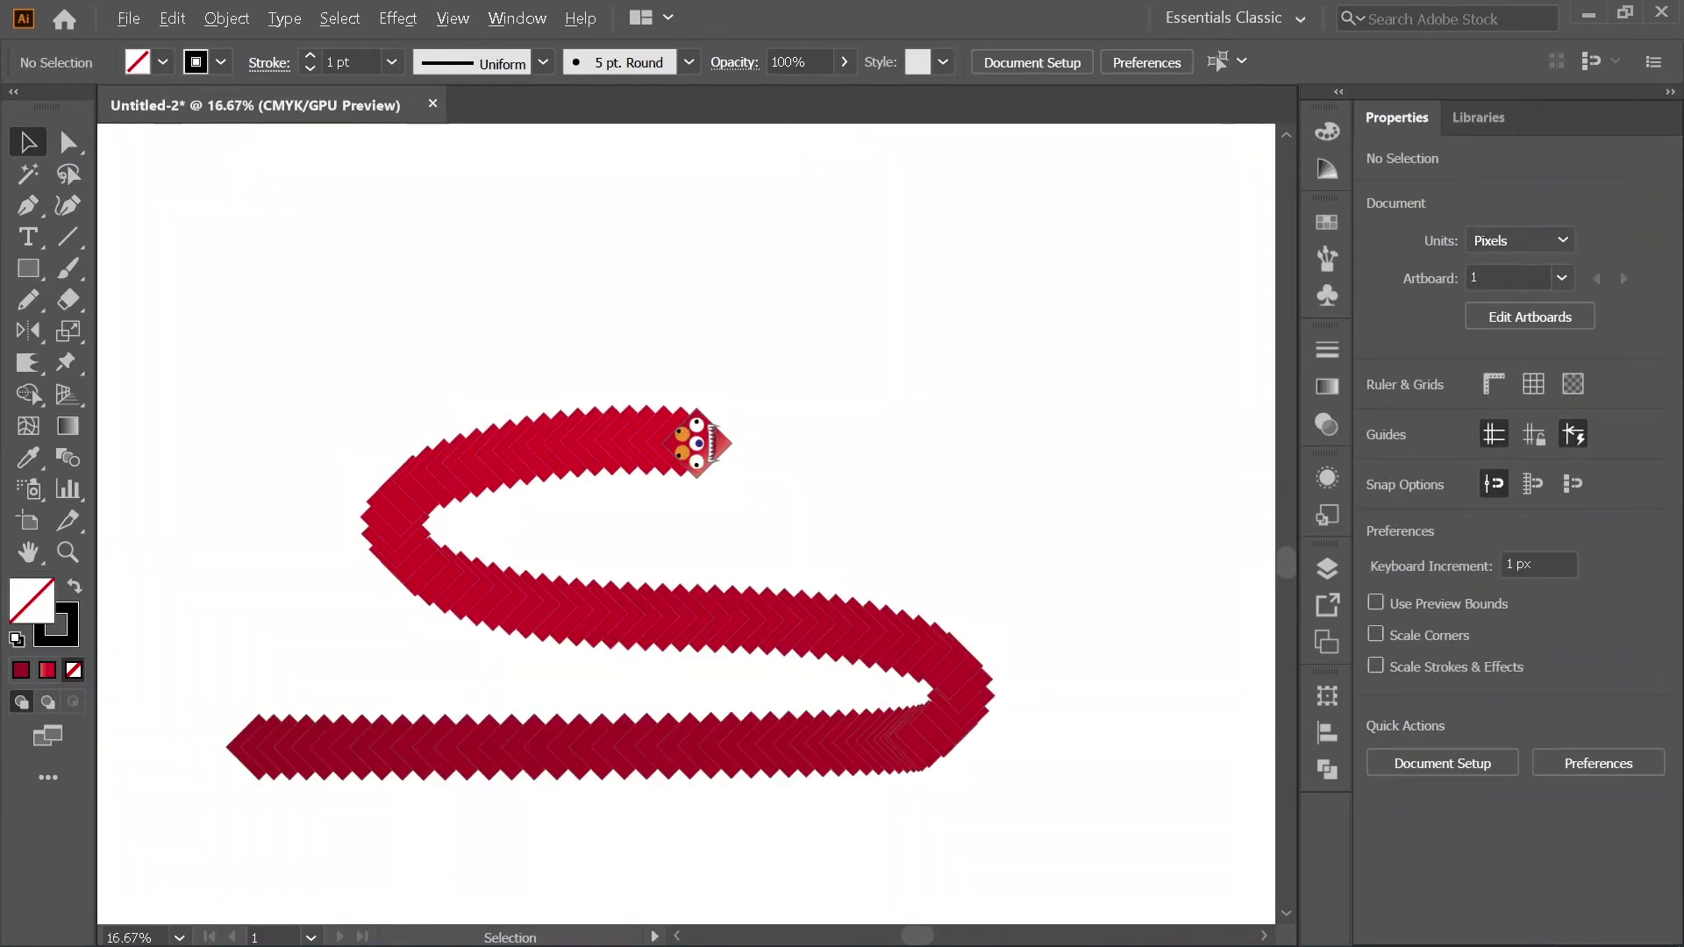
{"action": "key", "text": "ctrl+plus"}
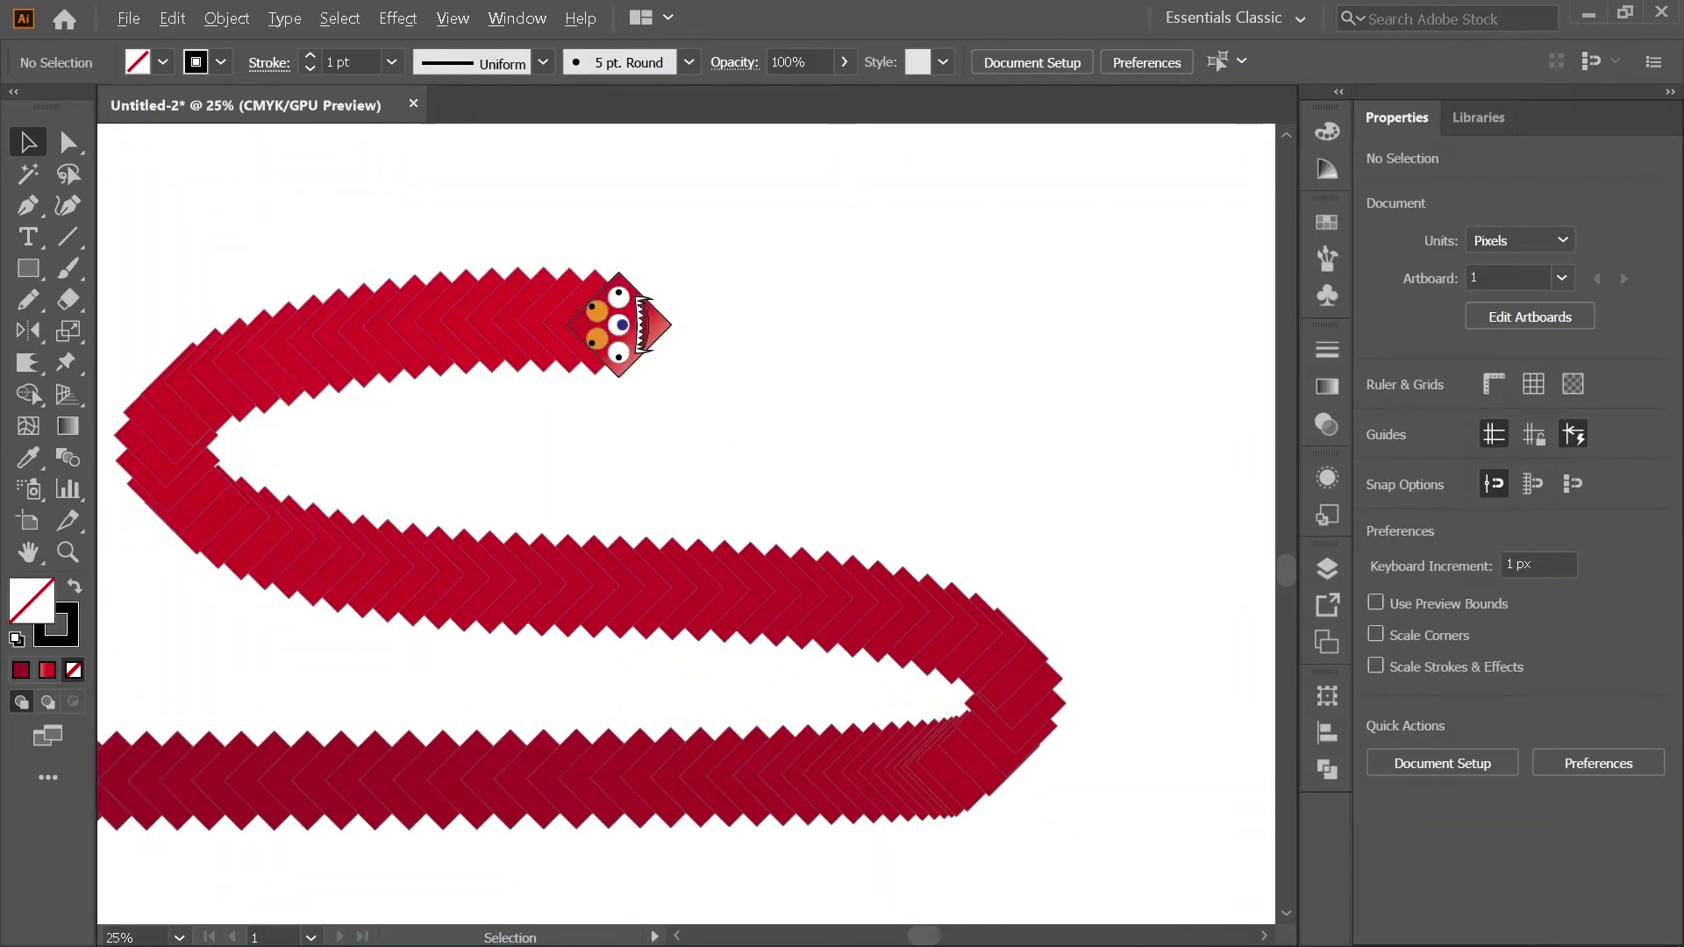
{"action": "key", "text": "ctrl+minus"}
{"action": "key", "text": "ctrl+minus"}
{"action": "key", "text": "ctrl+plus"}
{"action": "key", "text": "ctrl+plus"}
{"action": "key", "text": "ctrl+minus"}
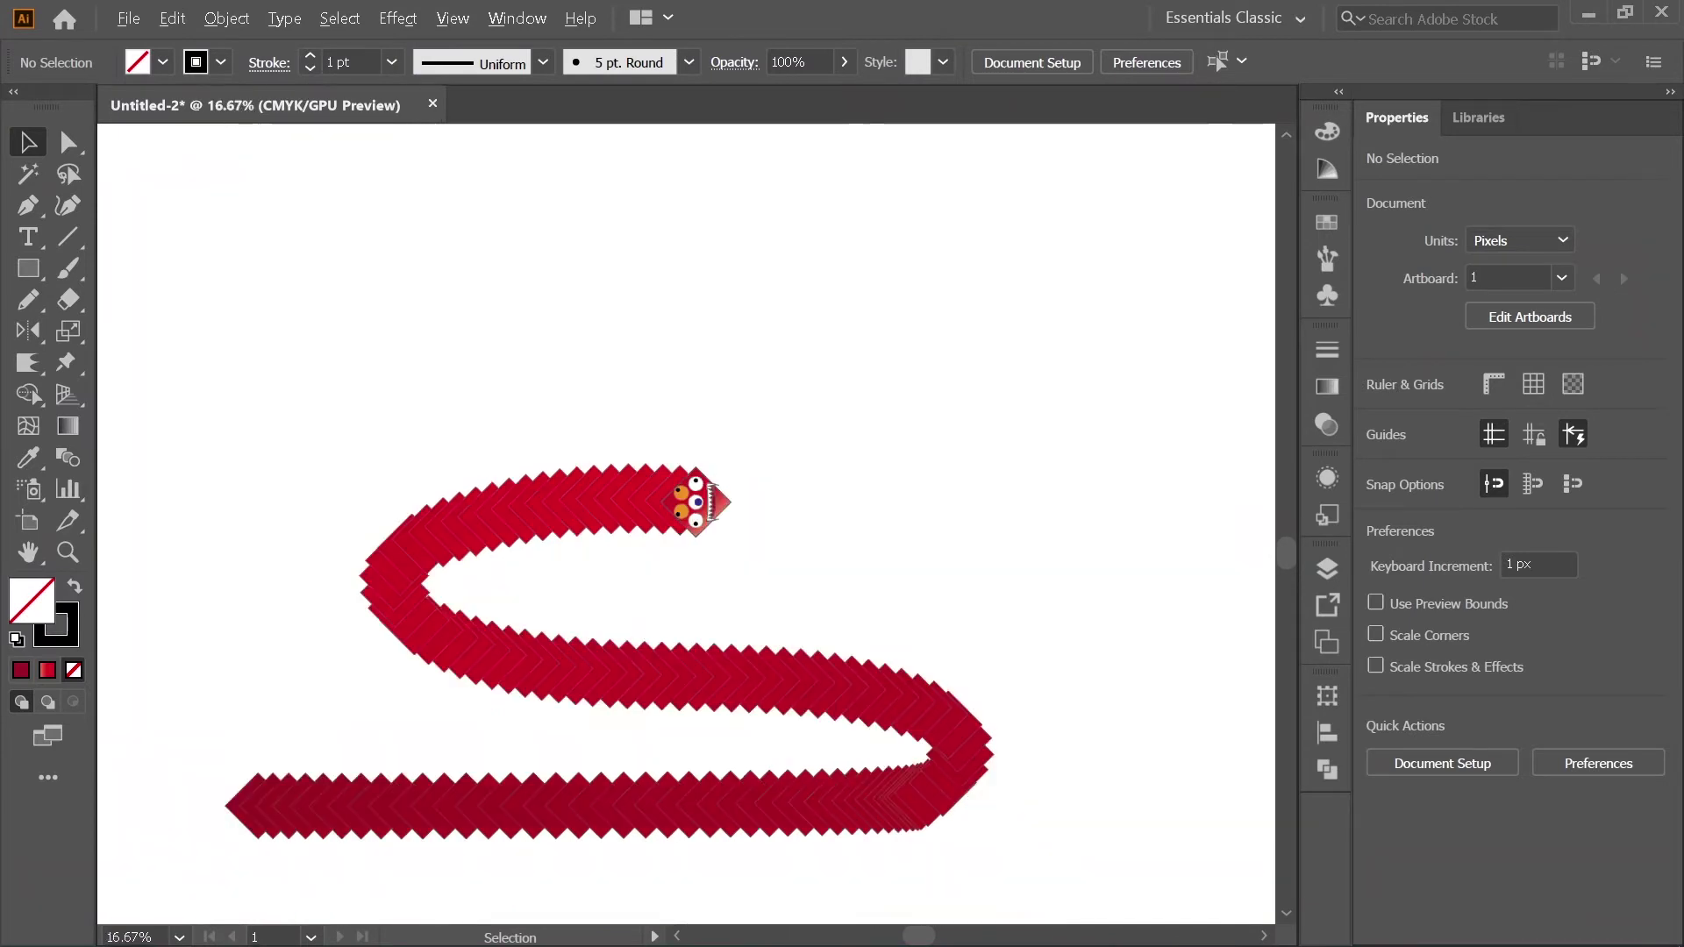
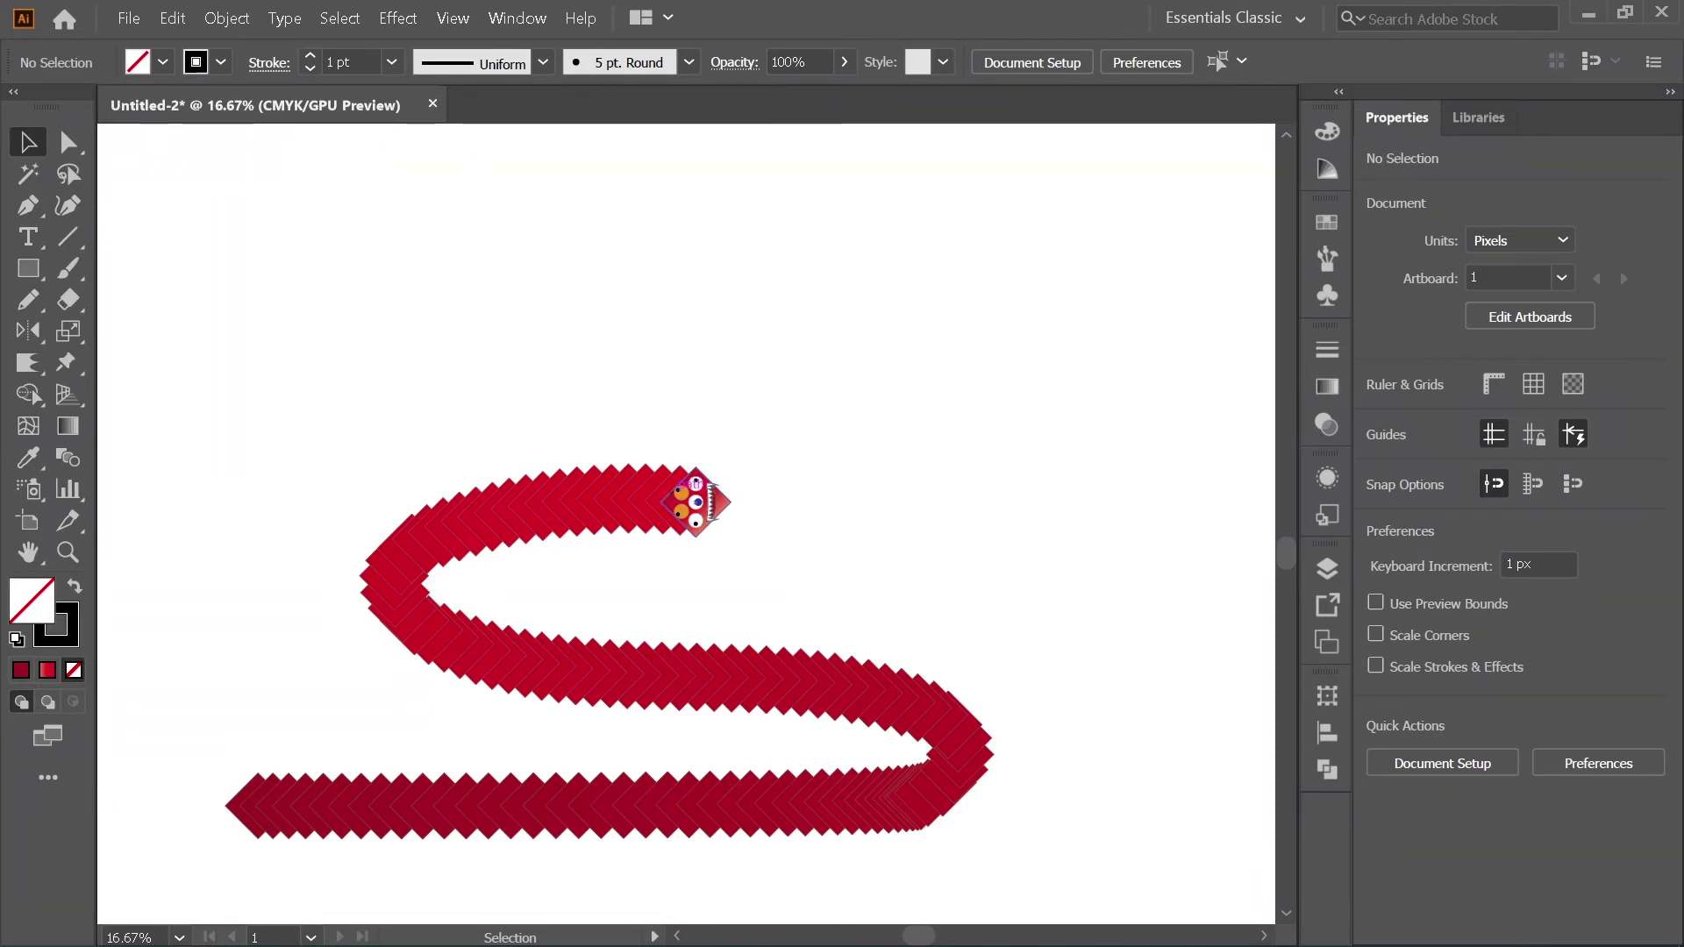
{"action": "scroll", "coordinate": [678, 486], "scroll_direction": "up", "scroll_amount": 1}
{"action": "scroll", "coordinate": [562, 536], "scroll_direction": "up", "scroll_amount": 3}
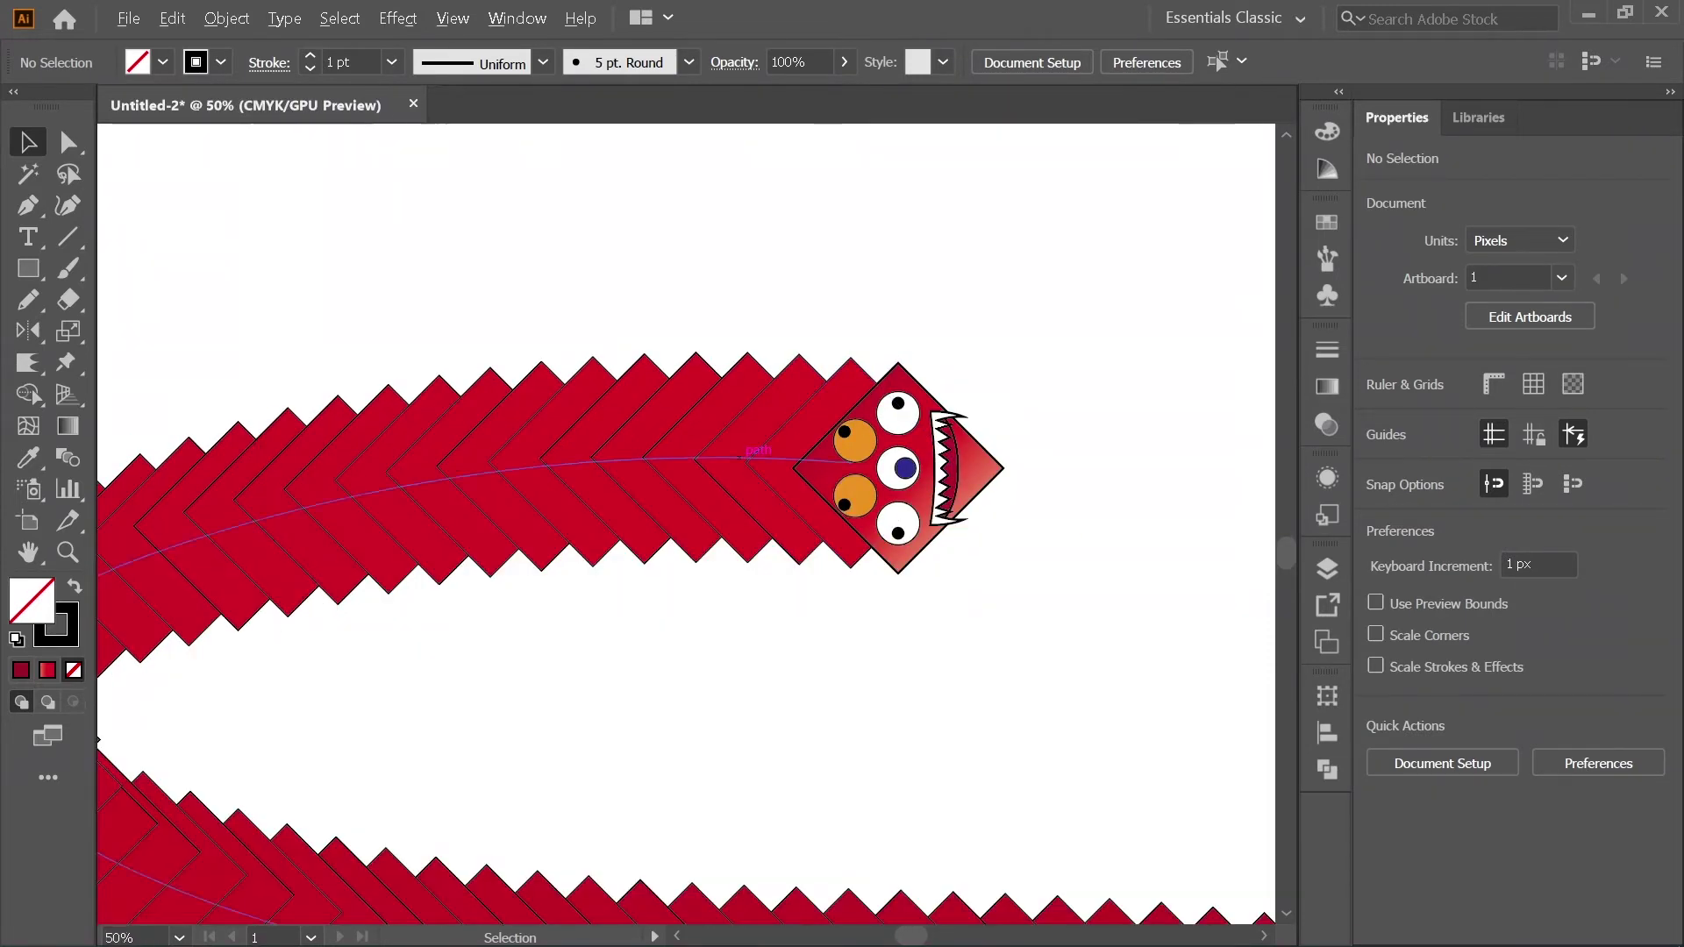
{"action": "scroll", "coordinate": [1143, 371], "scroll_direction": "up", "scroll_amount": 2}
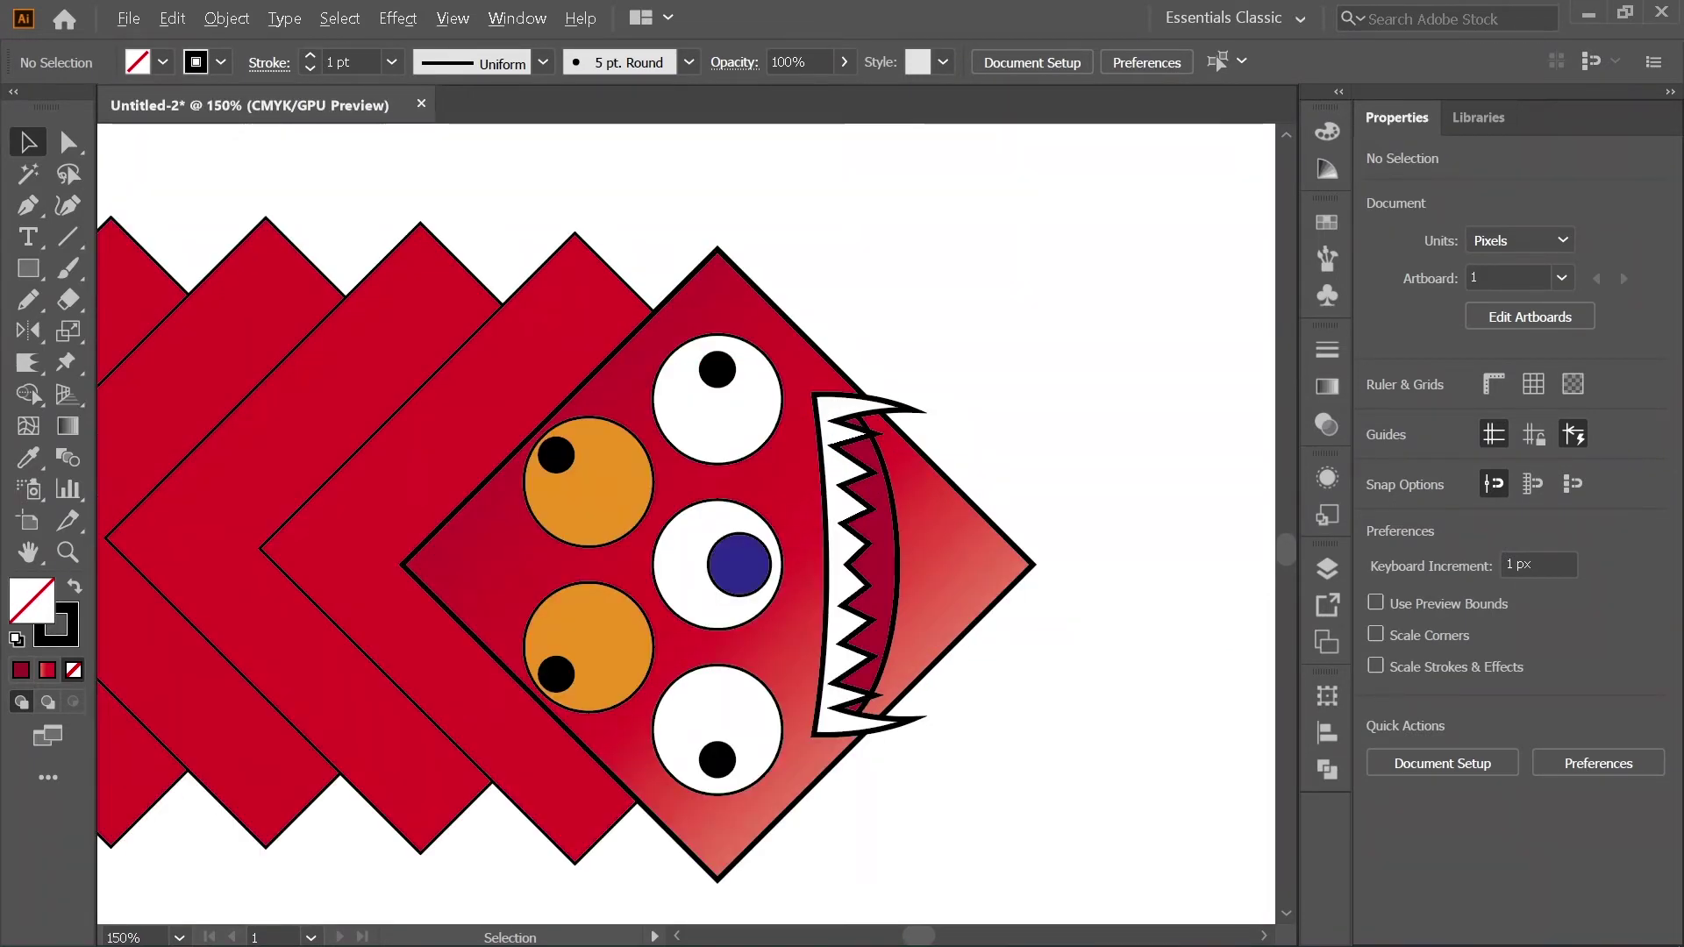
{"action": "scroll", "coordinate": [1096, 285], "scroll_direction": "down", "scroll_amount": 4}
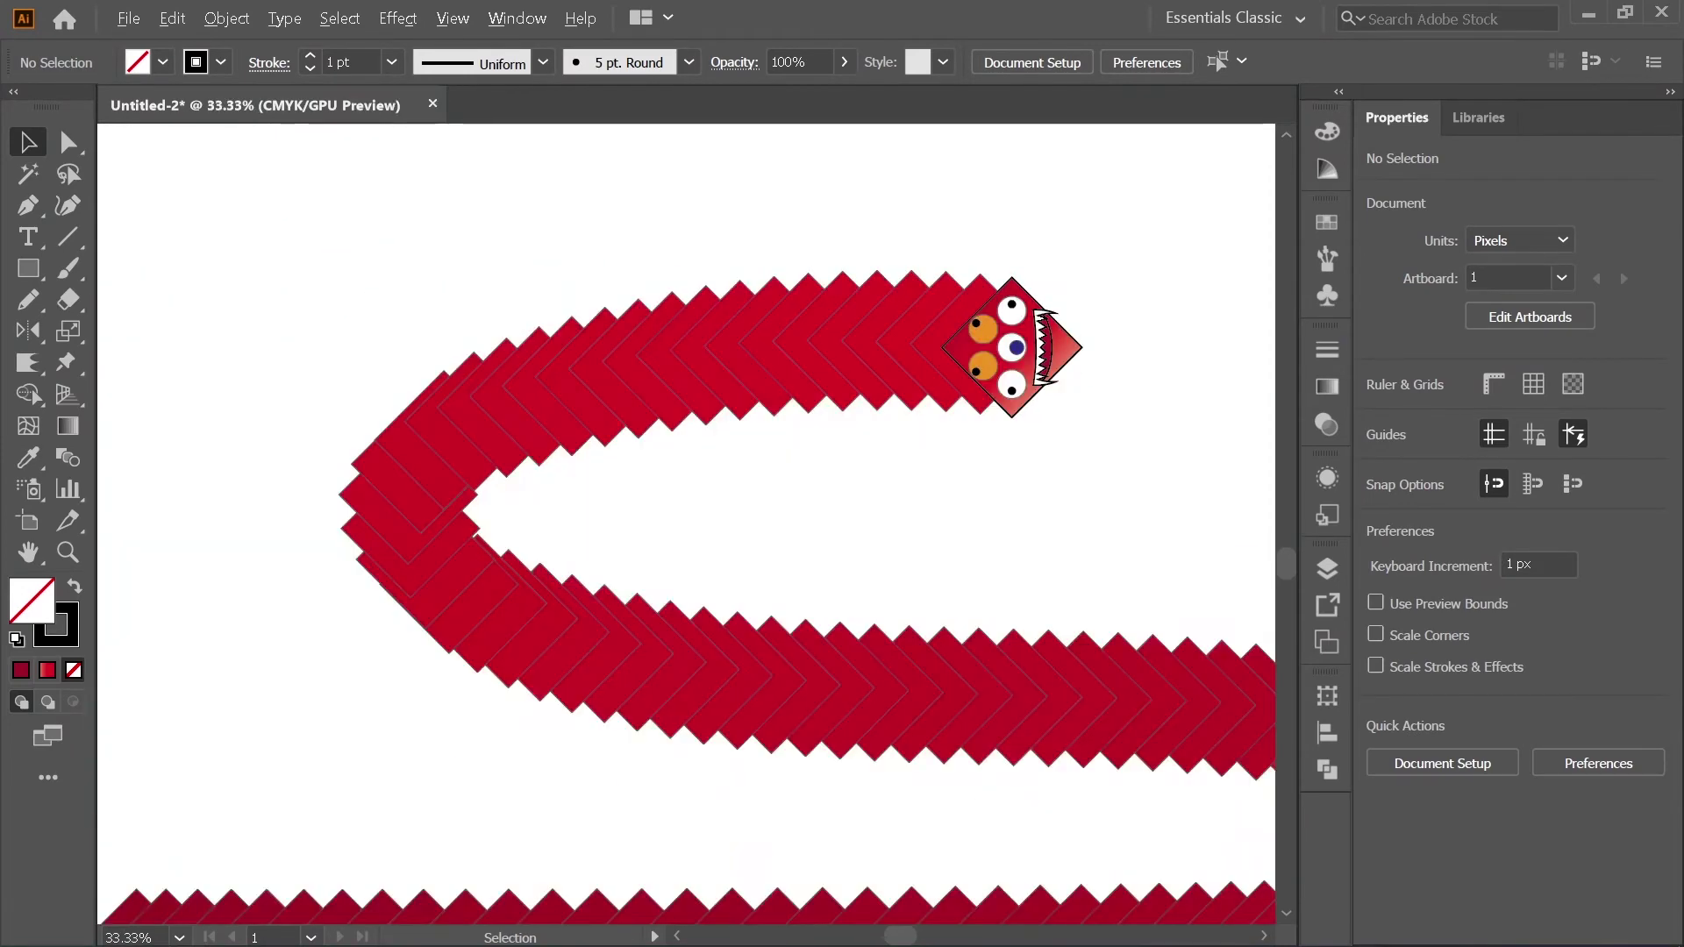
{"action": "scroll", "coordinate": [399, 342], "scroll_direction": "down", "scroll_amount": 1}
{"action": "scroll", "coordinate": [812, 679], "scroll_direction": "up", "scroll_amount": 1}
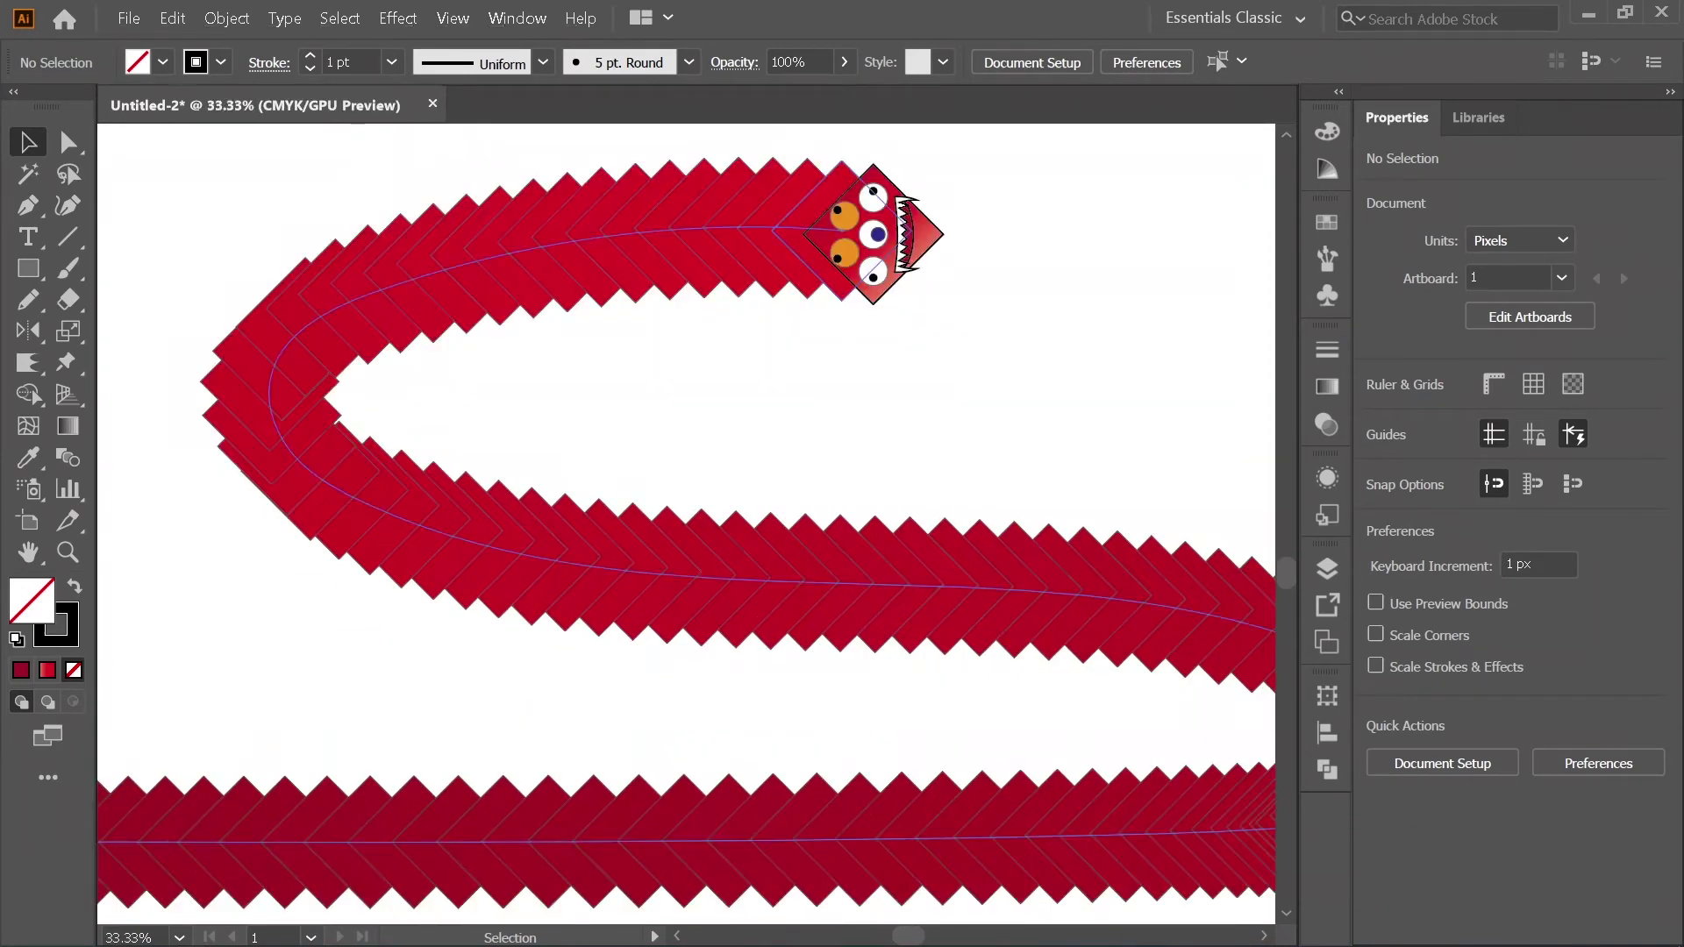
Step: Copy the snake body blend and clear the selection
{"action": "left_click", "coordinate": [541, 557]}
{"action": "scroll", "coordinate": [325, 433], "scroll_direction": "down", "scroll_amount": 2}
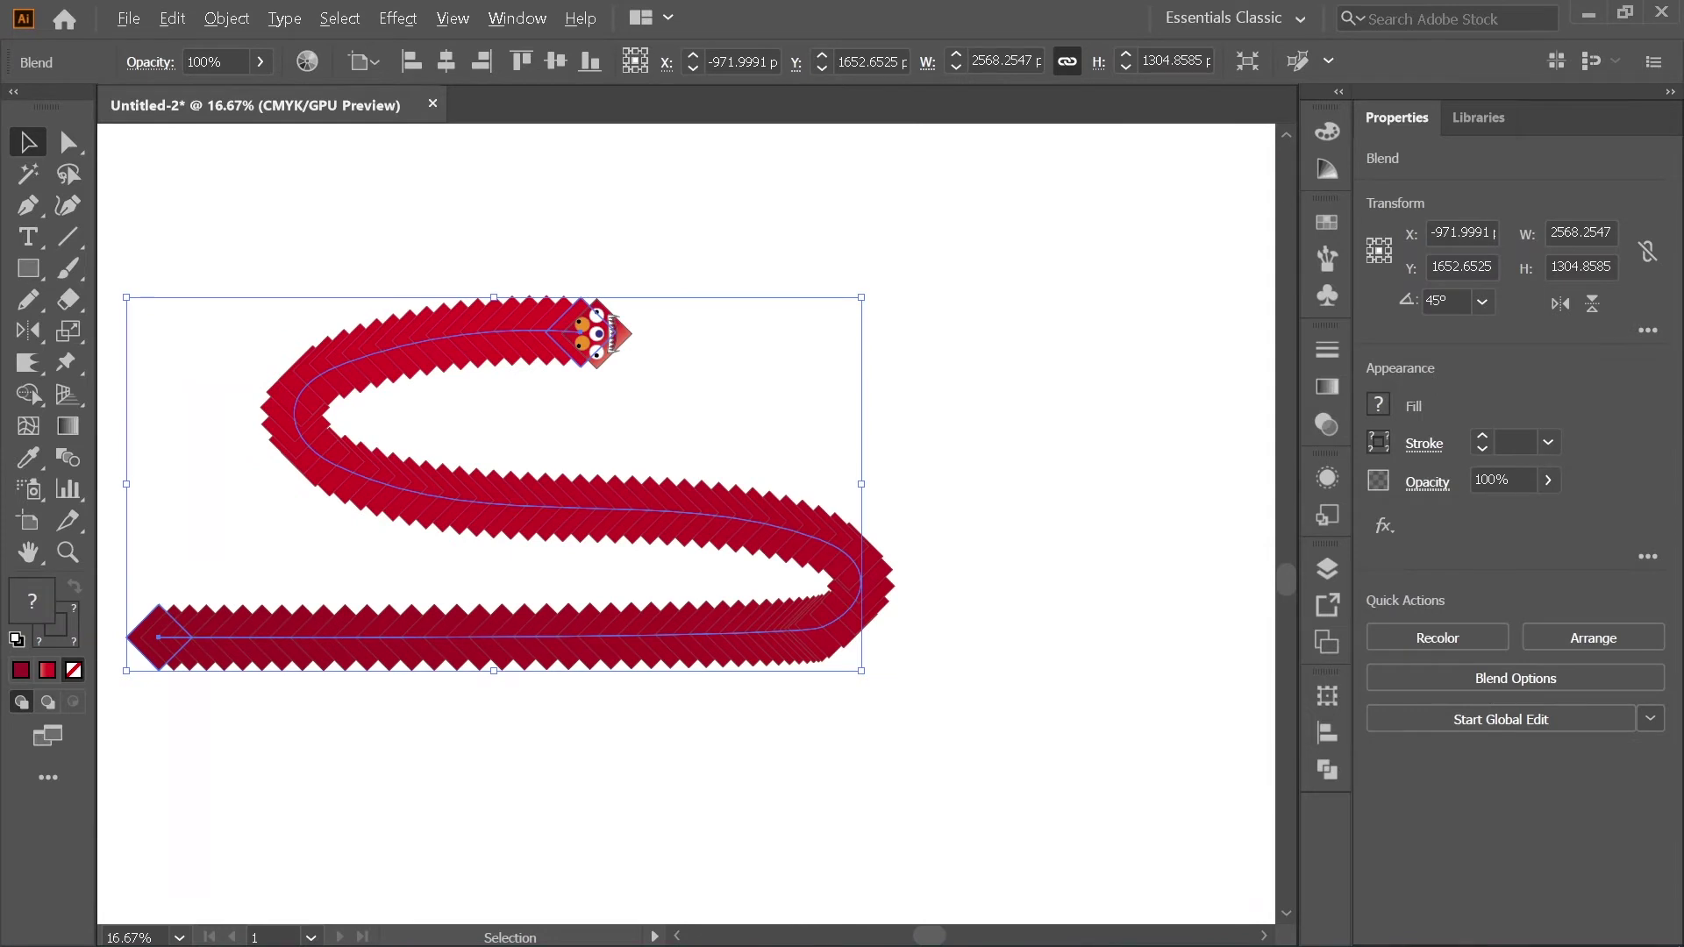
{"action": "key", "text": "ctrl"}
{"action": "key", "text": "ctrl+shift+a"}
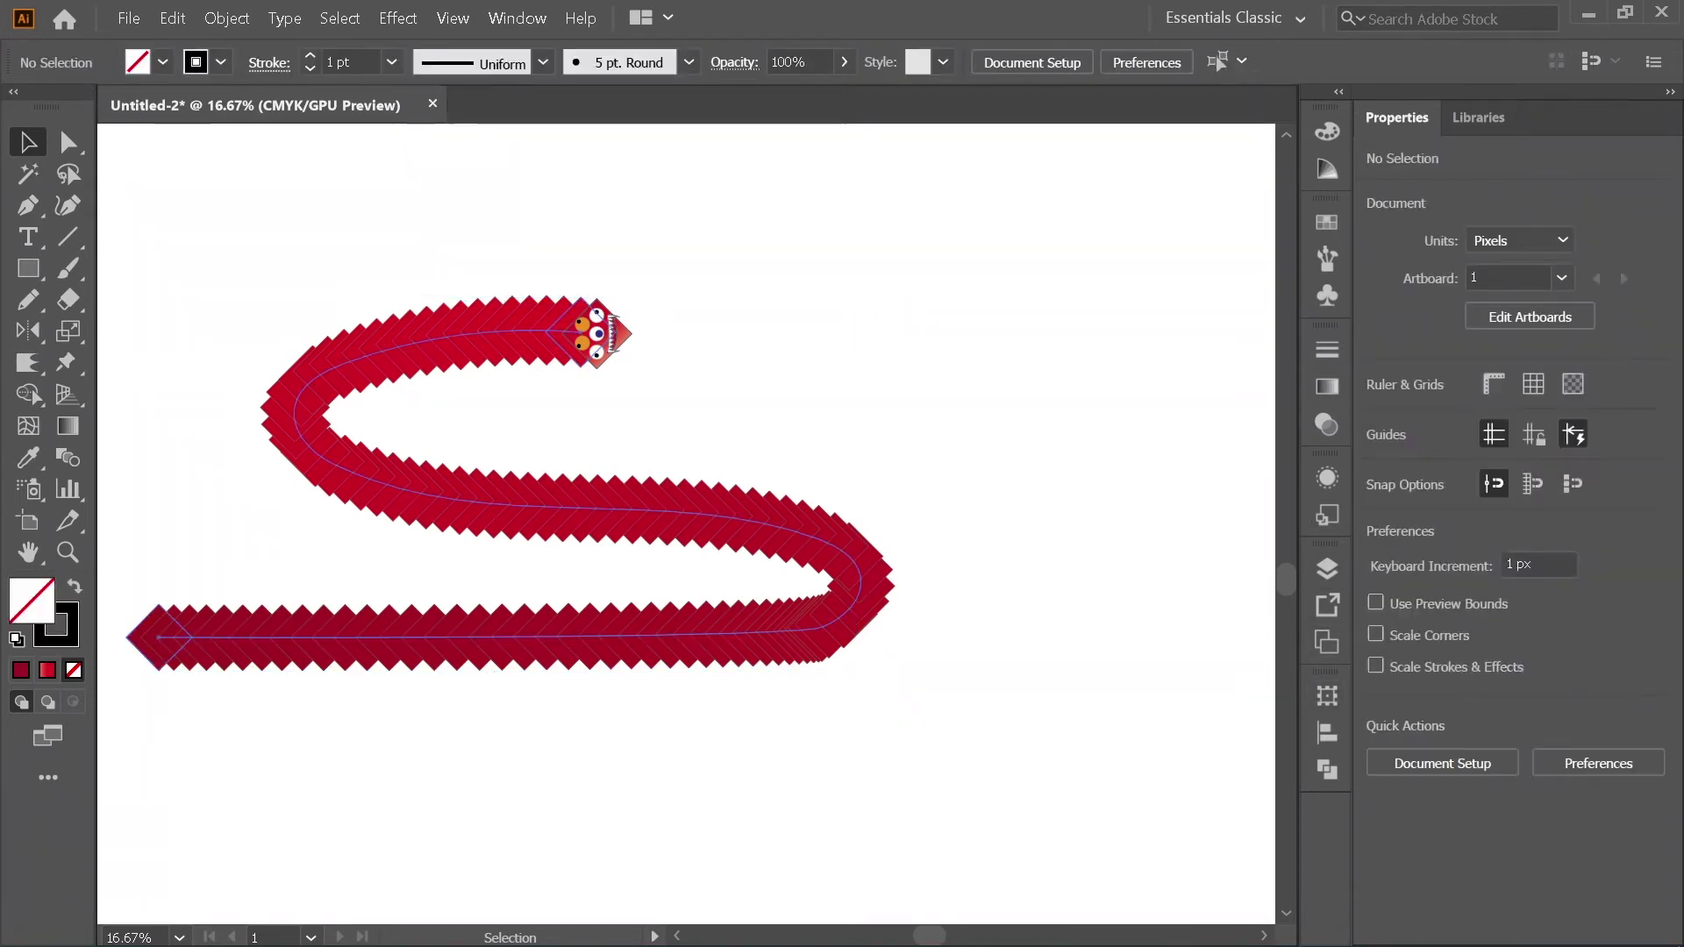
Step: Expand the snake body blend with Object, Fill and Stroke included, and unite the resulting diamonds into one shape
{"action": "left_click", "coordinate": [561, 507]}
{"action": "left_click", "coordinate": [226, 17]}
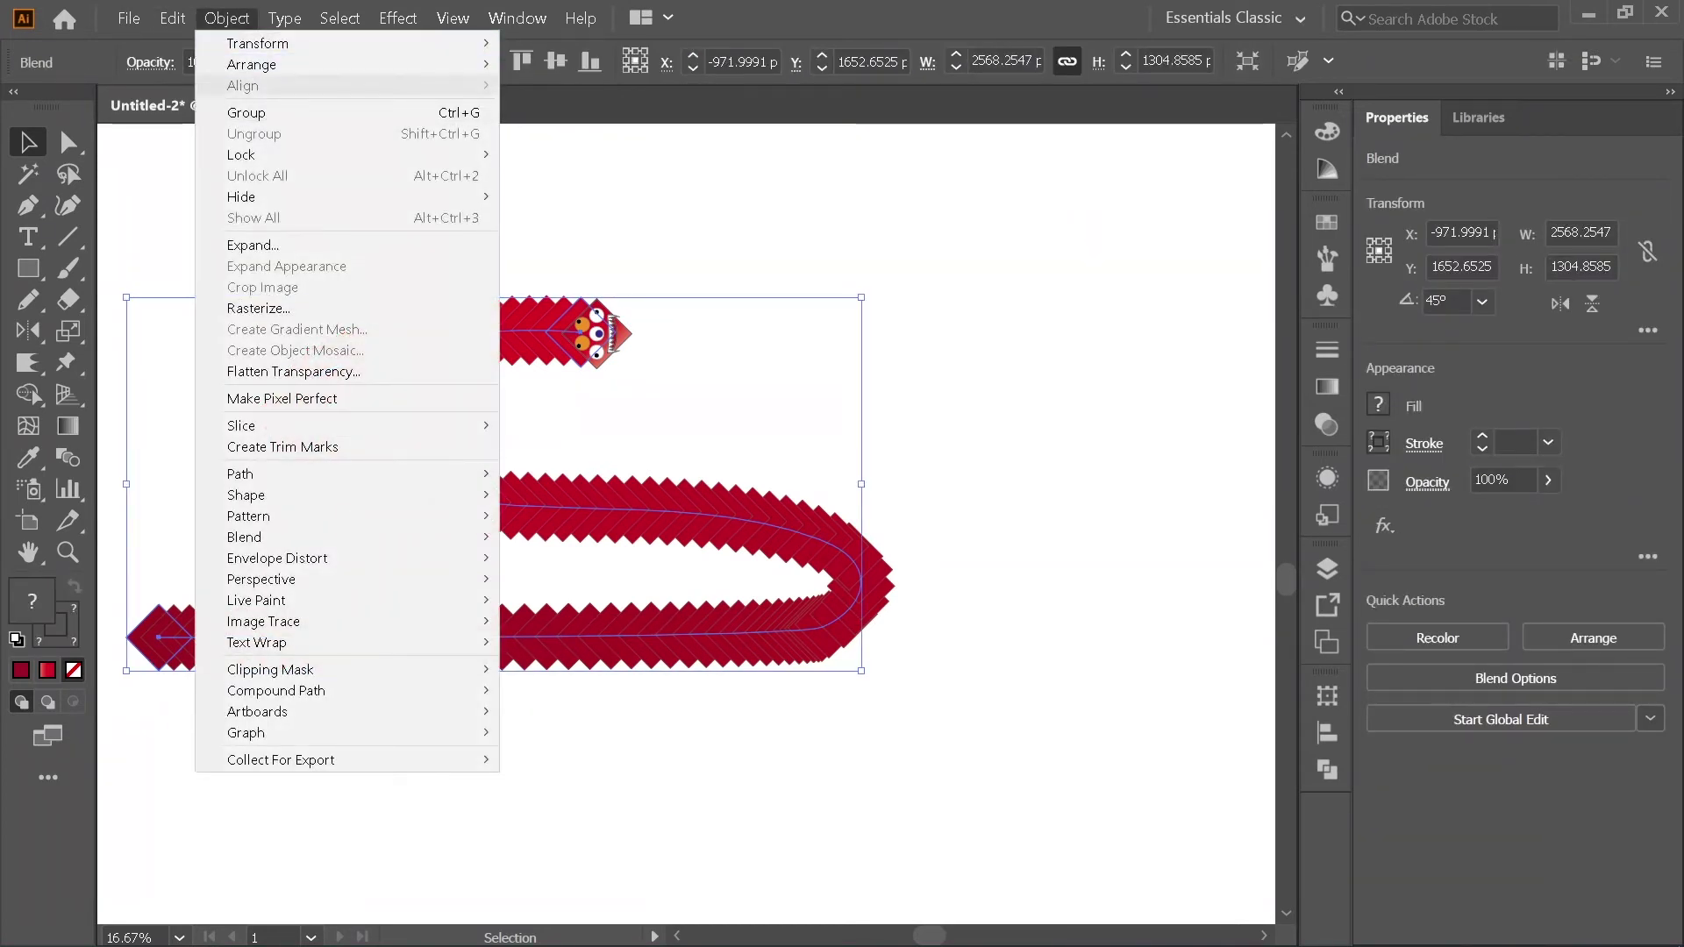
{"action": "key", "text": "Return"}
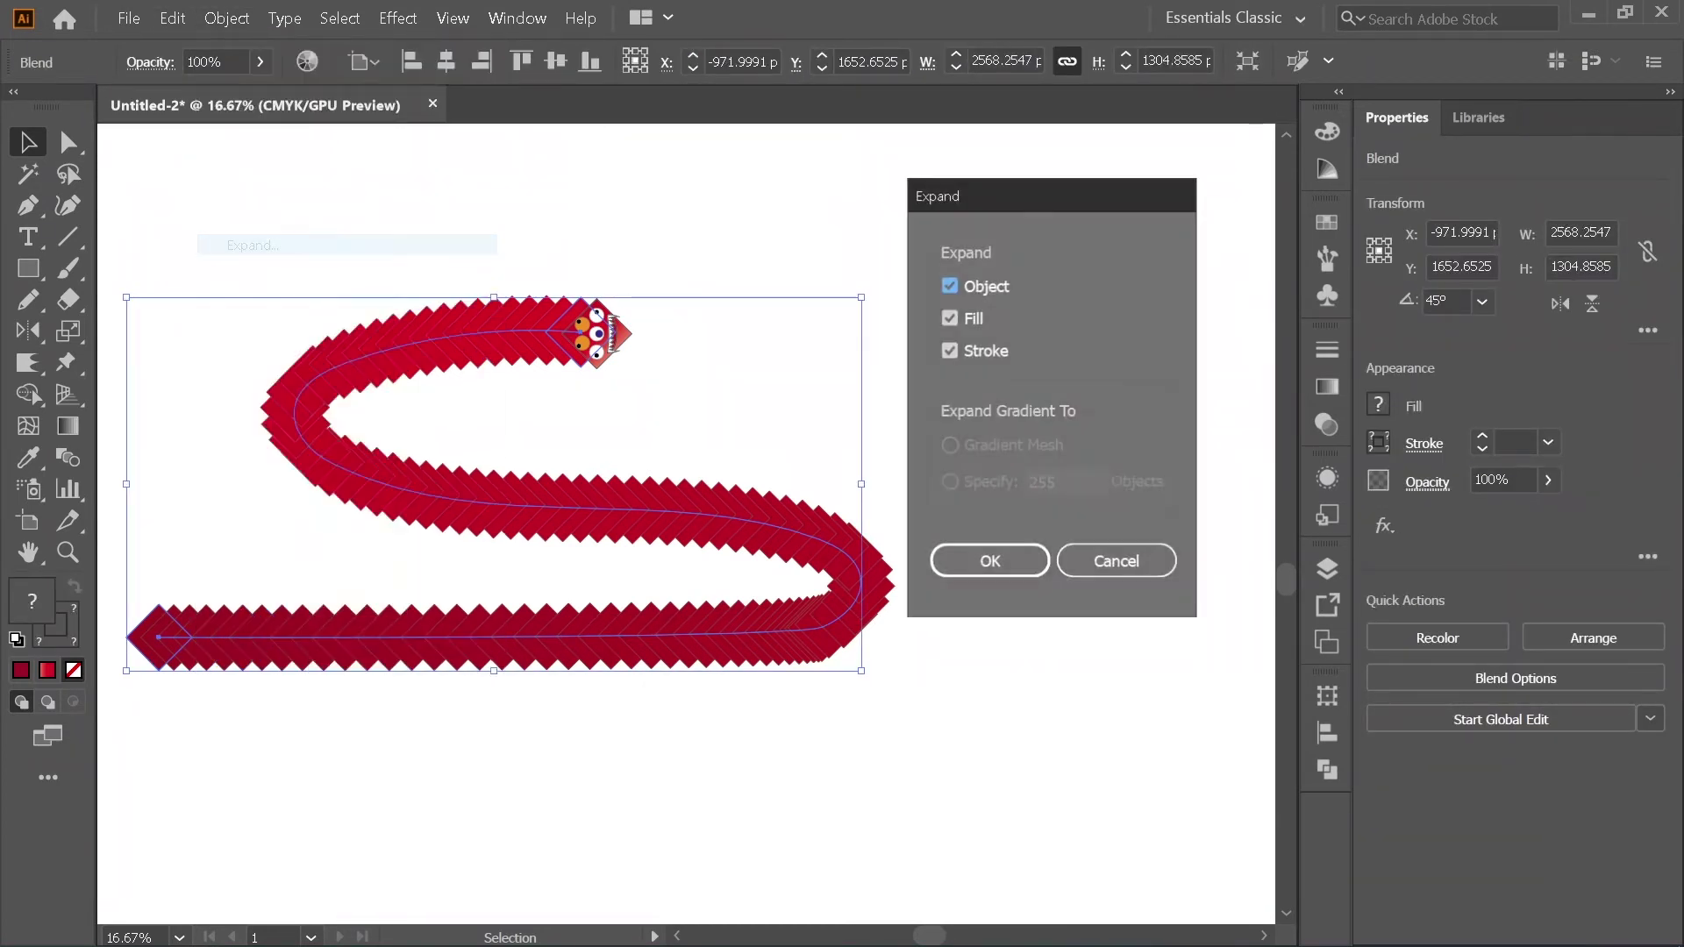
{"action": "key", "text": "Return"}
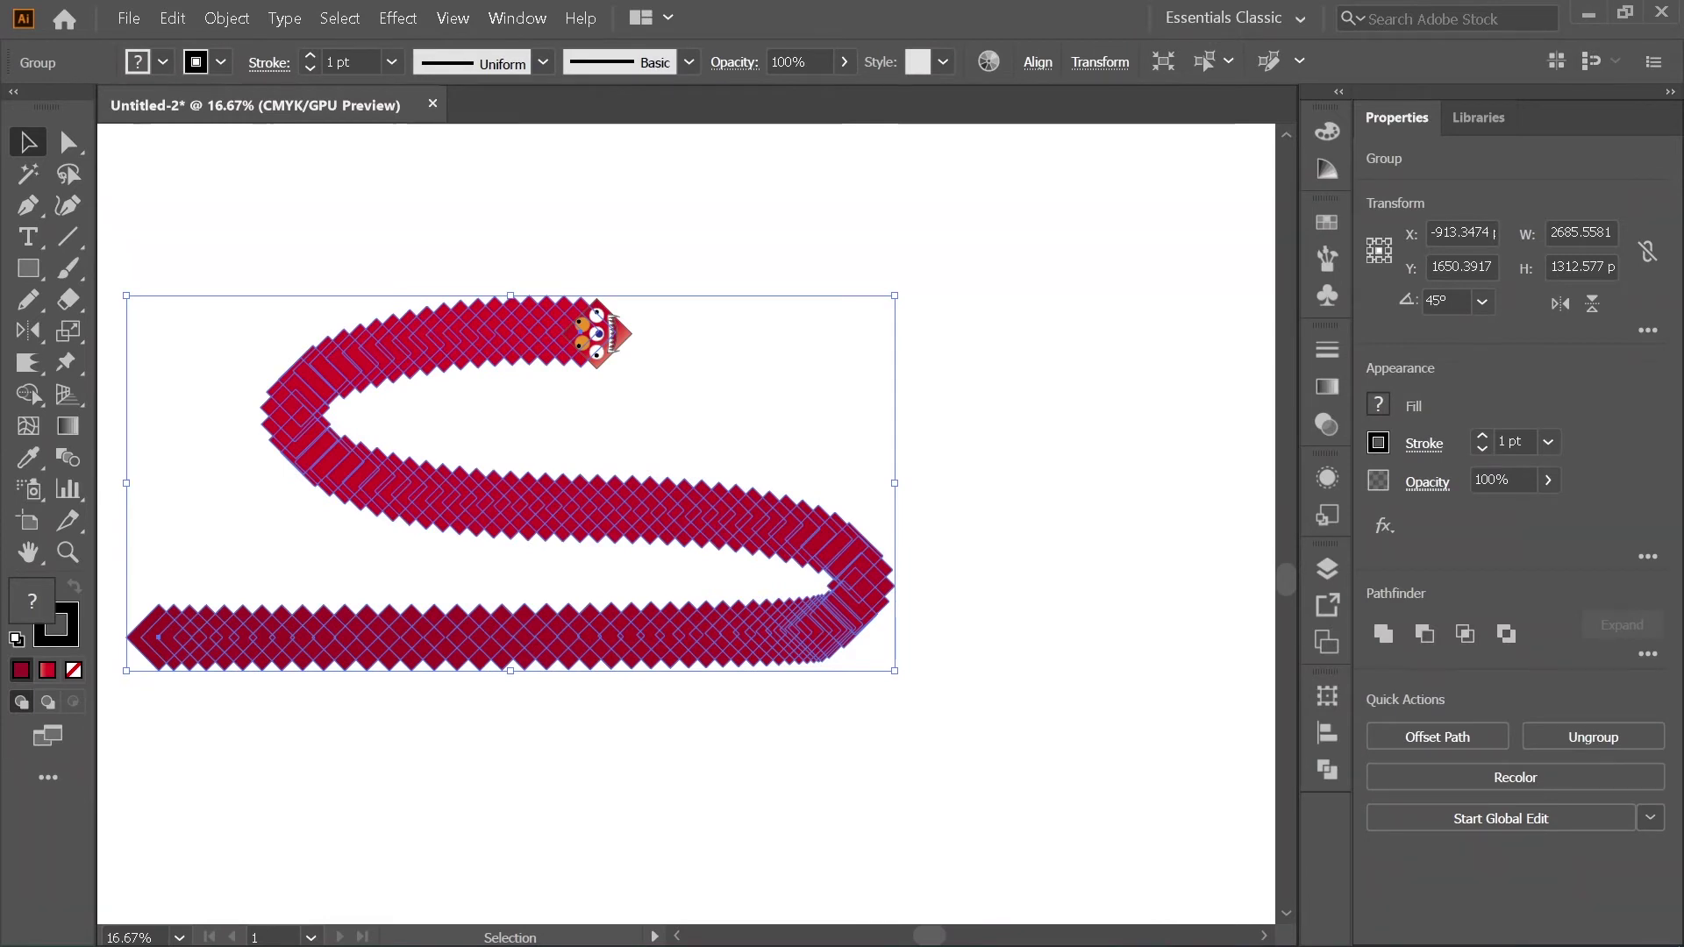
{"action": "left_click", "coordinate": [1383, 633]}
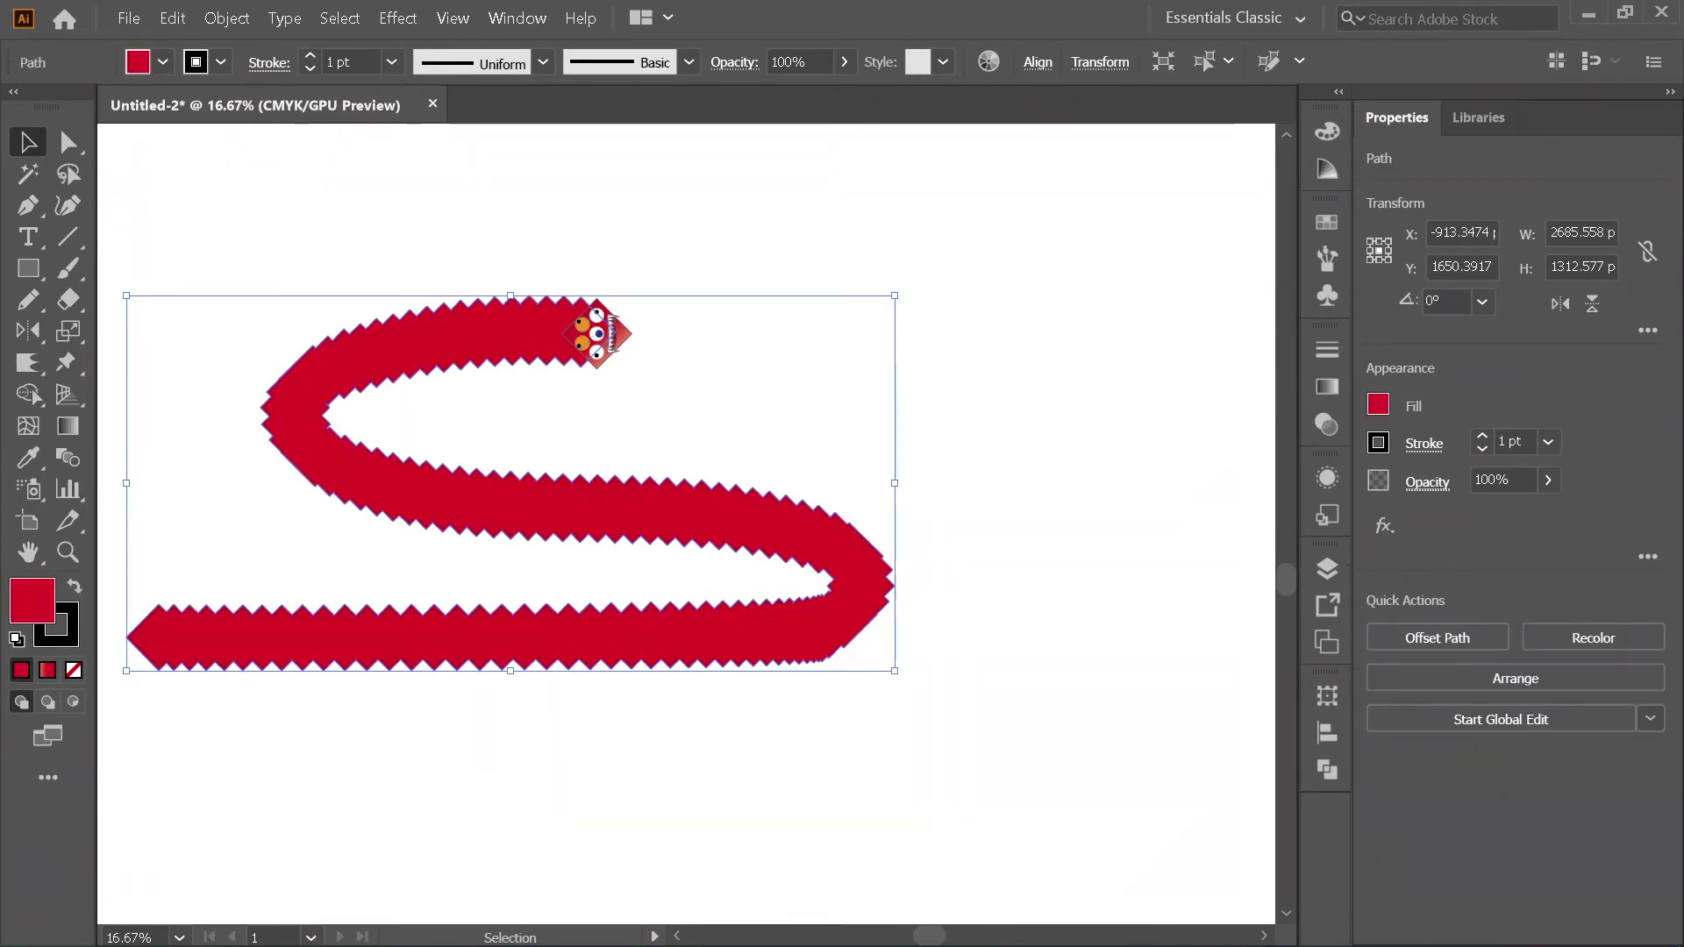
{"action": "key", "text": "ctrl+shift+a"}
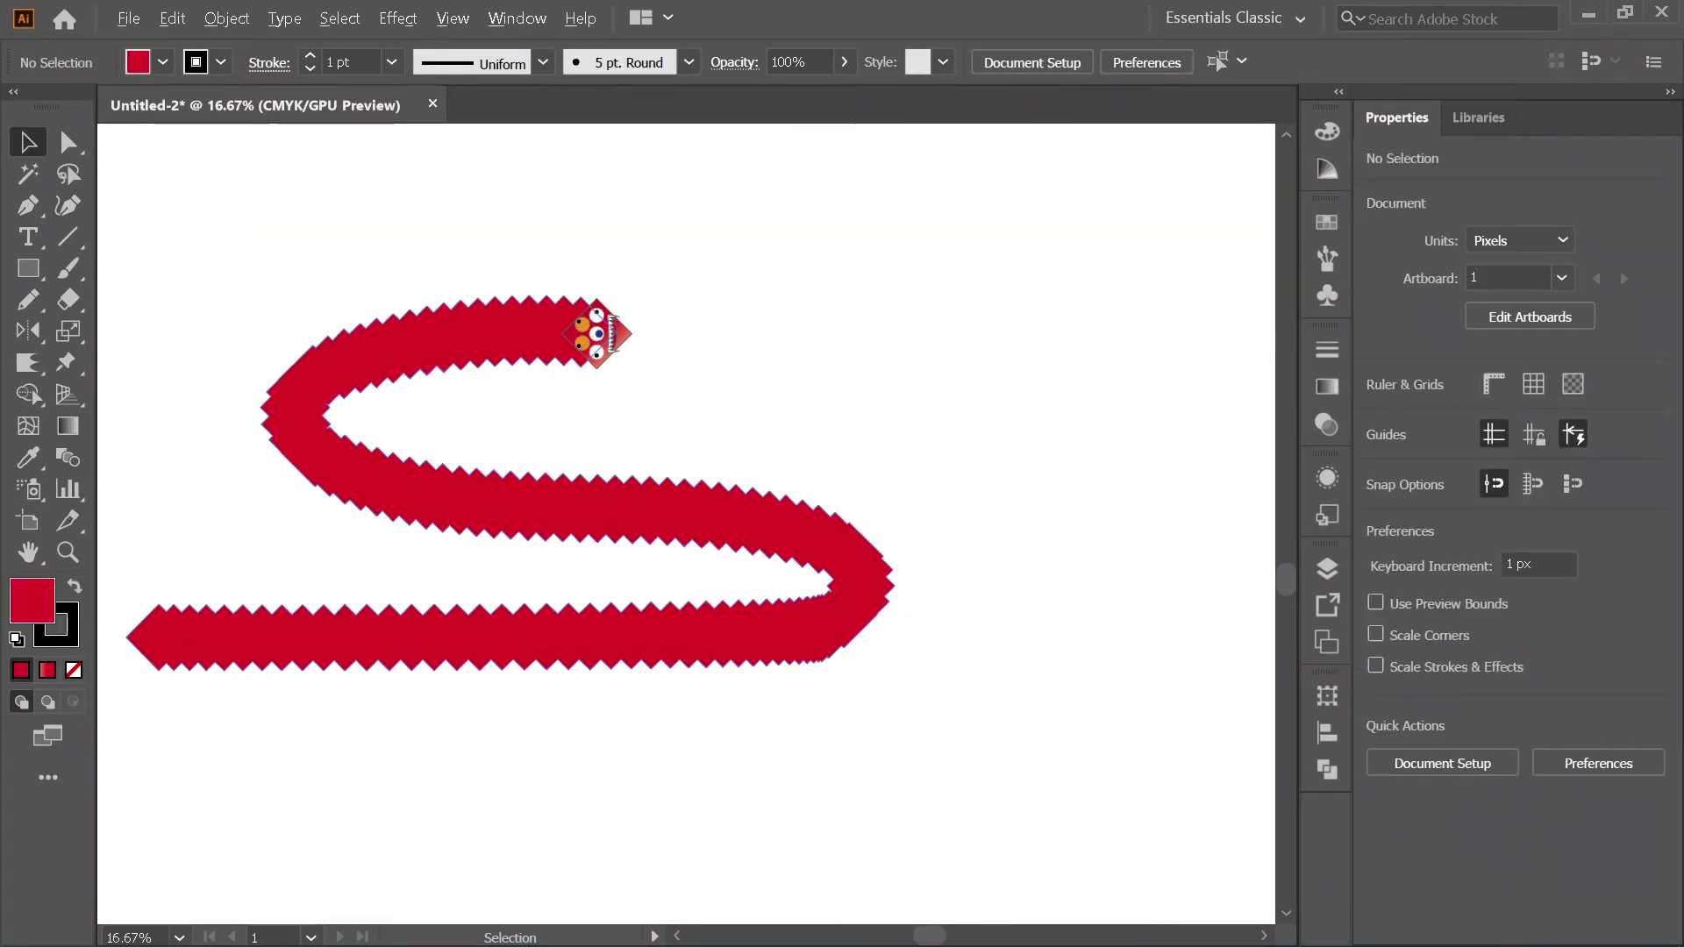
Step: Offset the united snake body path by 5 px with Miter joins and a miter limit of 5
{"action": "scroll", "coordinate": [396, 336], "scroll_direction": "up", "scroll_amount": 2}
{"action": "key", "text": "ctrl+minus"}
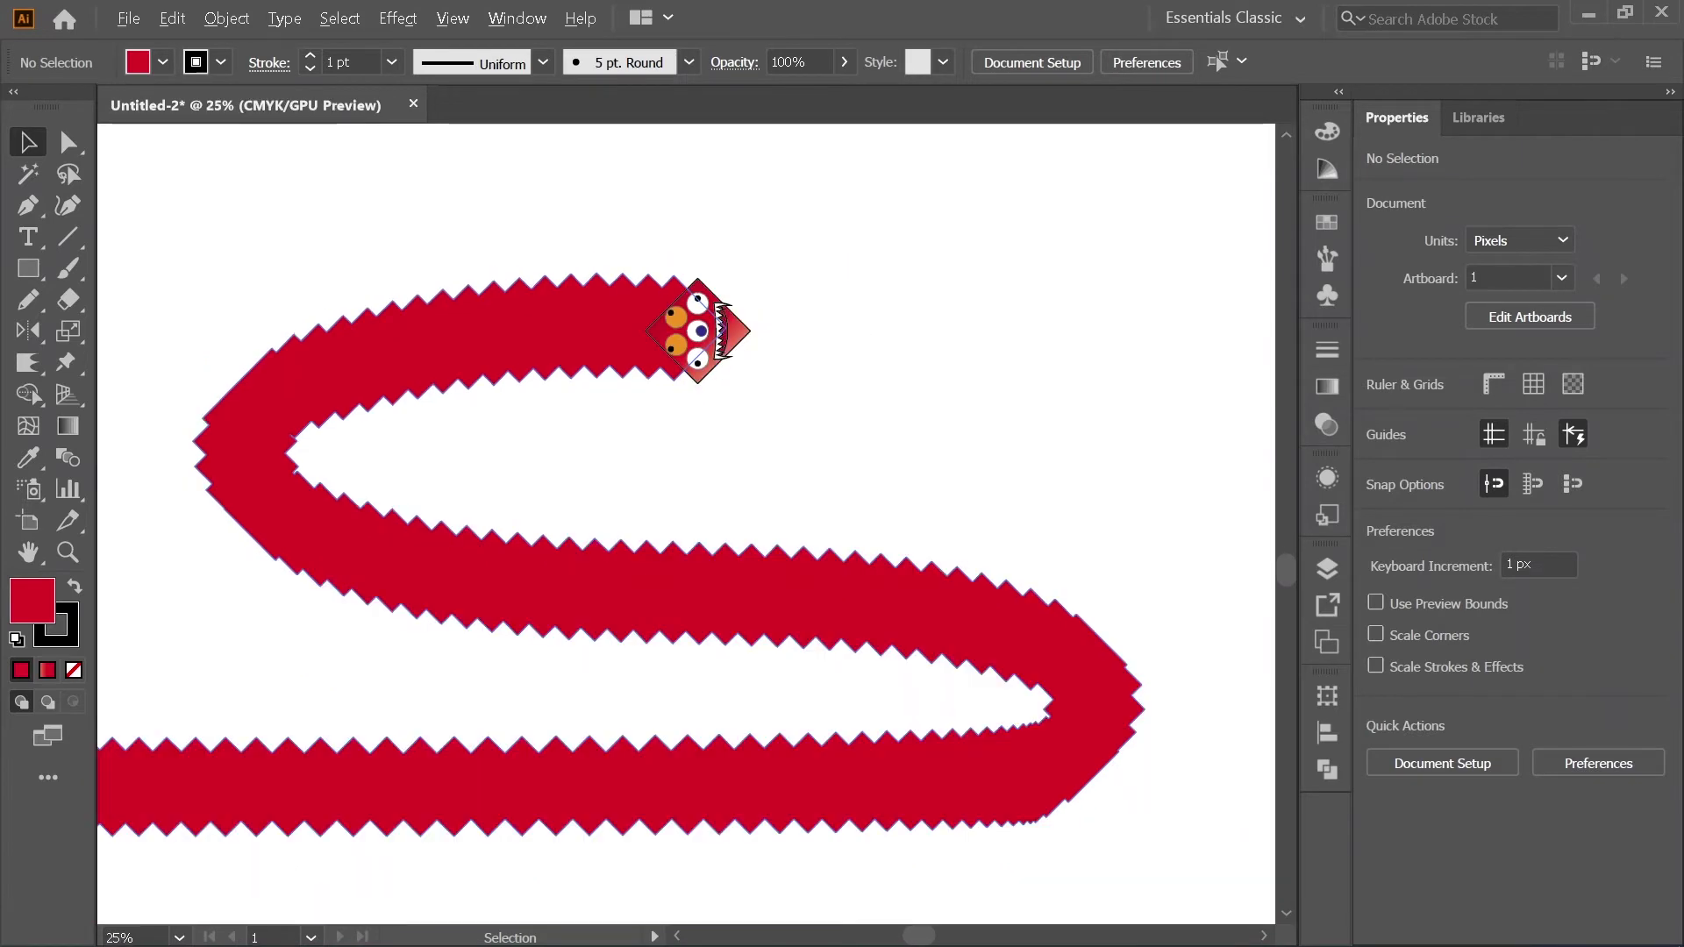
{"action": "key", "text": "ctrl+minus"}
{"action": "key", "text": "ctrl+equal"}
{"action": "left_click", "coordinate": [614, 592]}
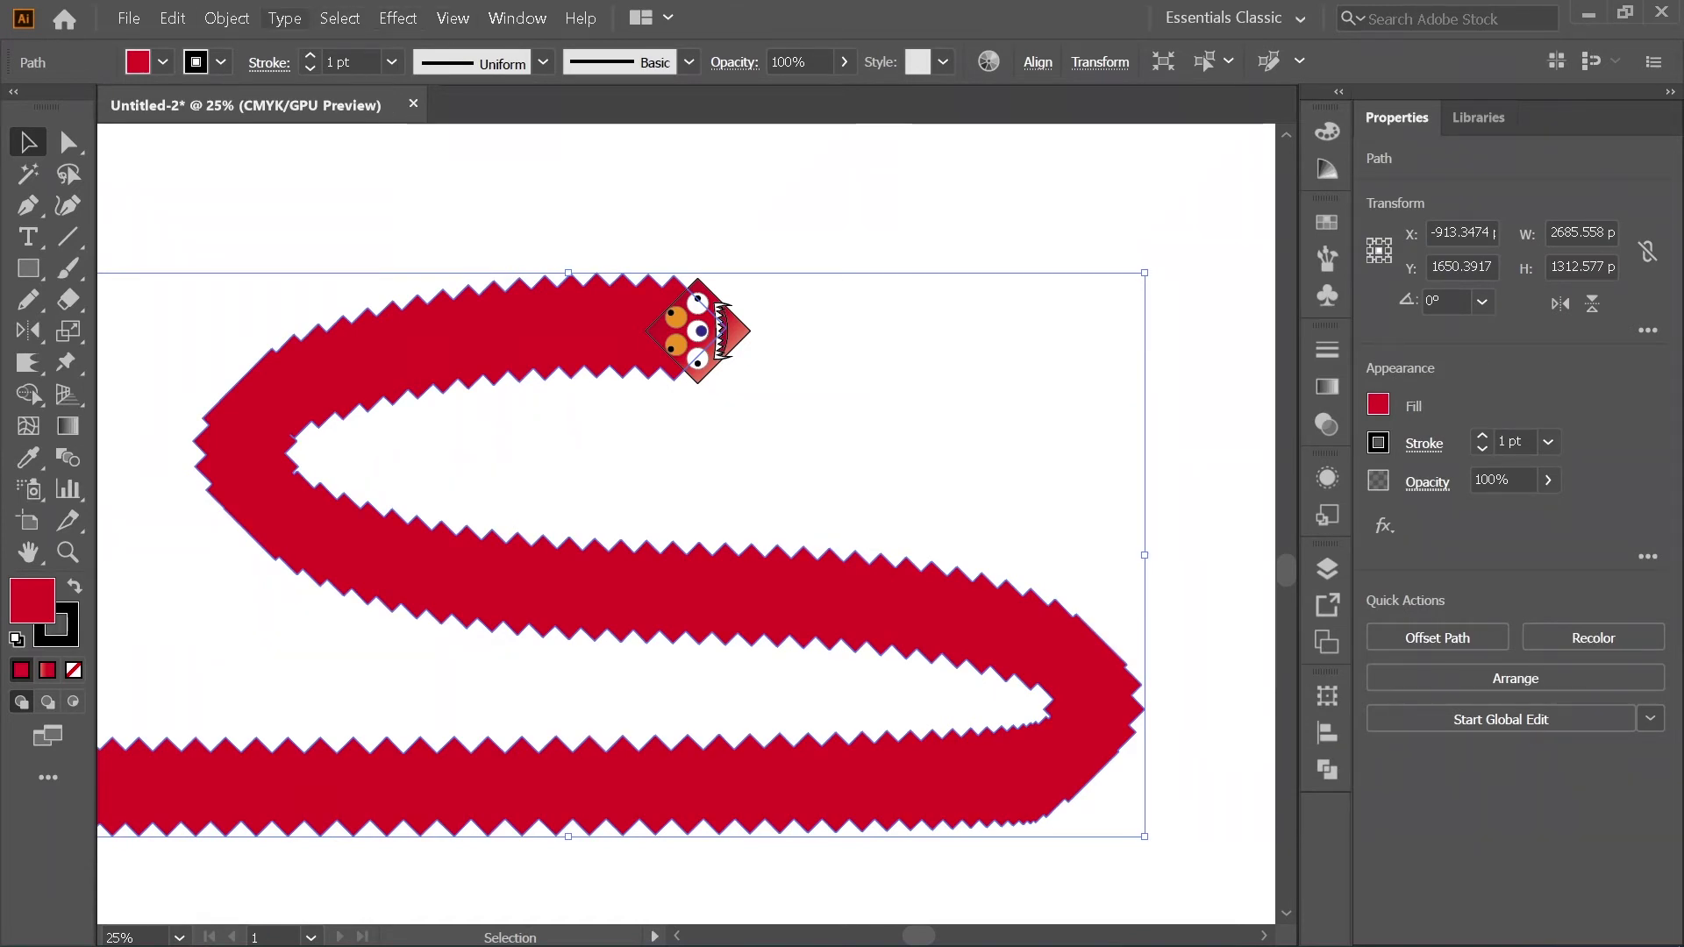
{"action": "left_click", "coordinate": [226, 18]}
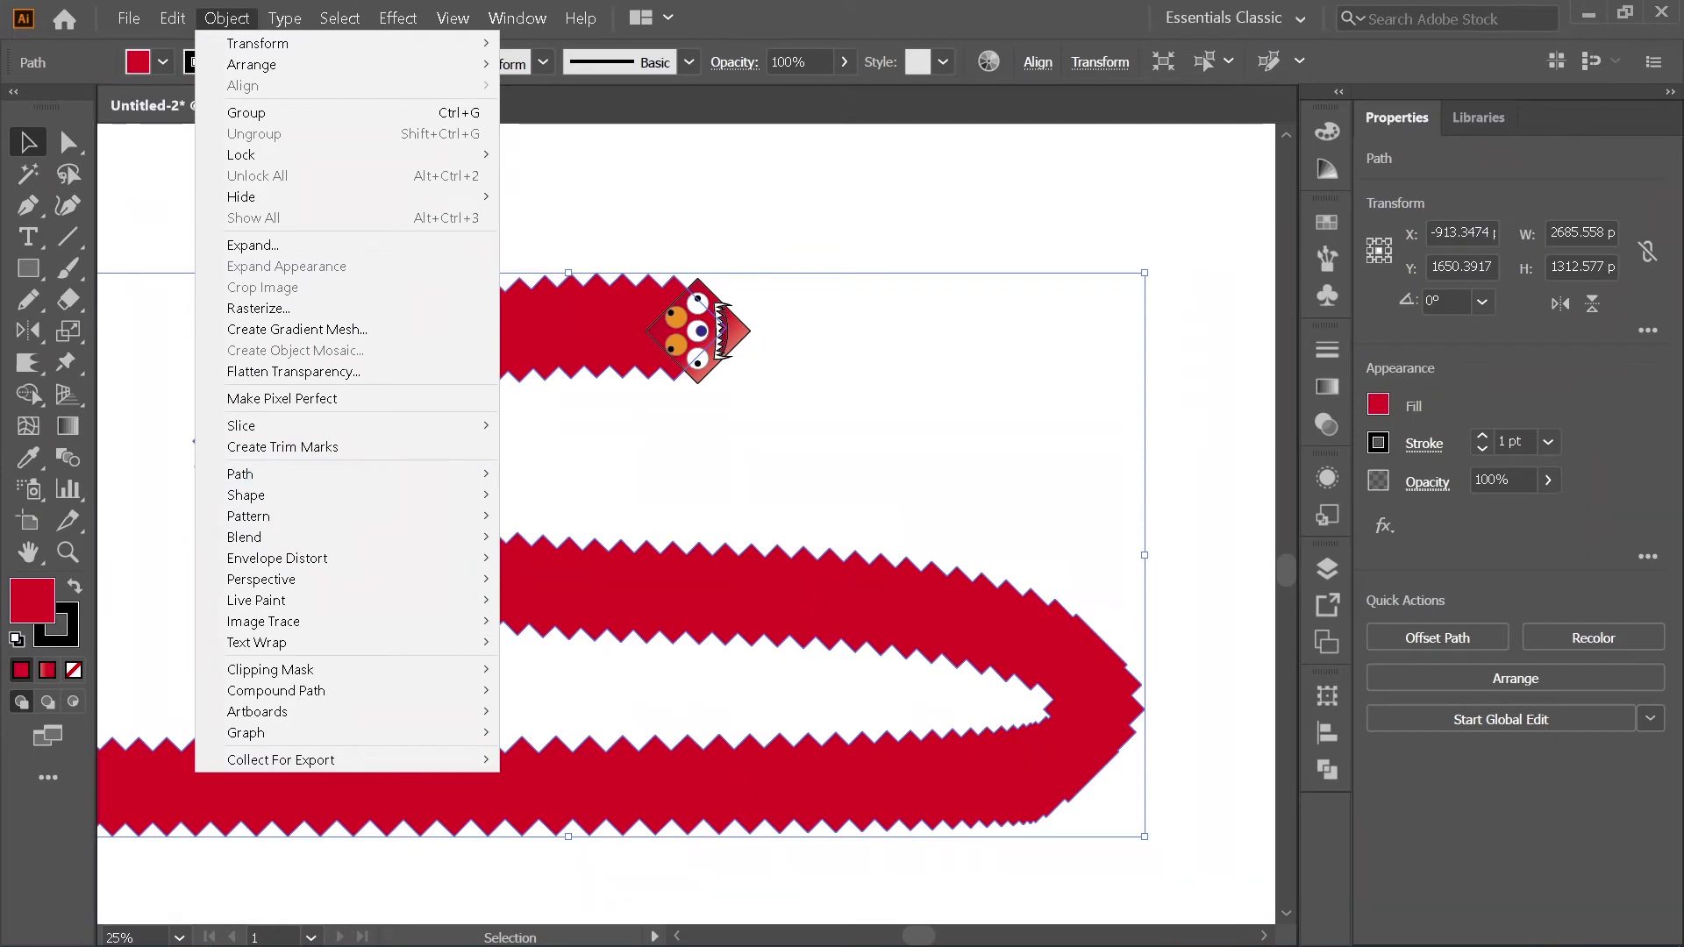
{"action": "mouse_move", "coordinate": [368, 474]}
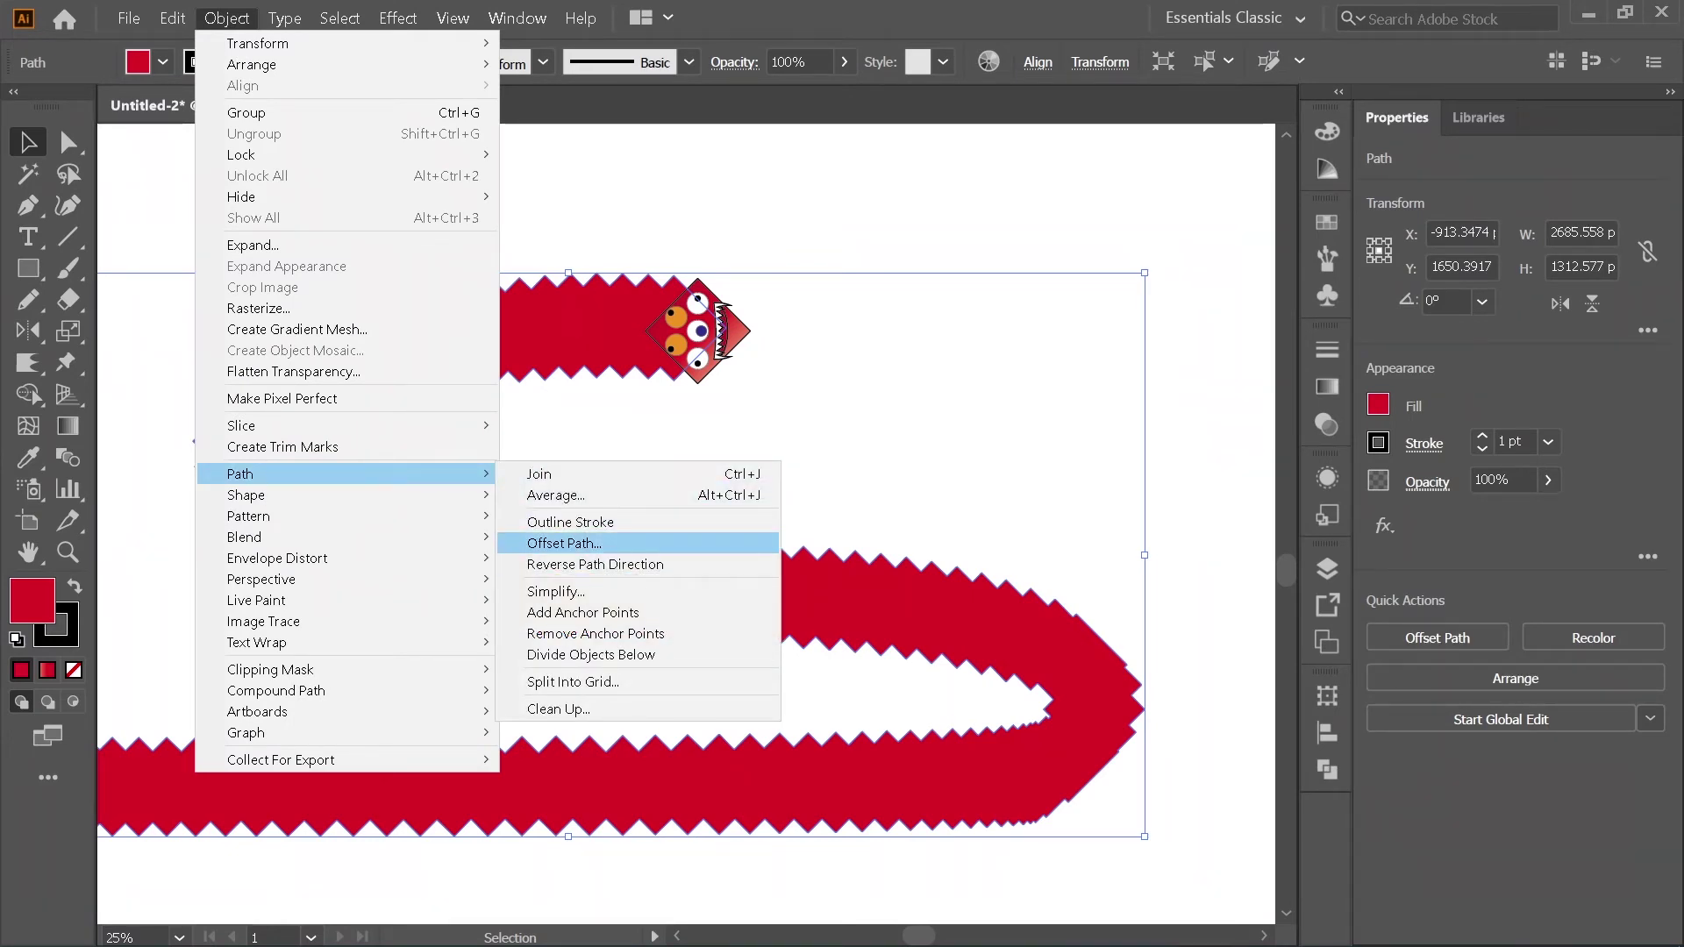
{"action": "key", "text": "Return"}
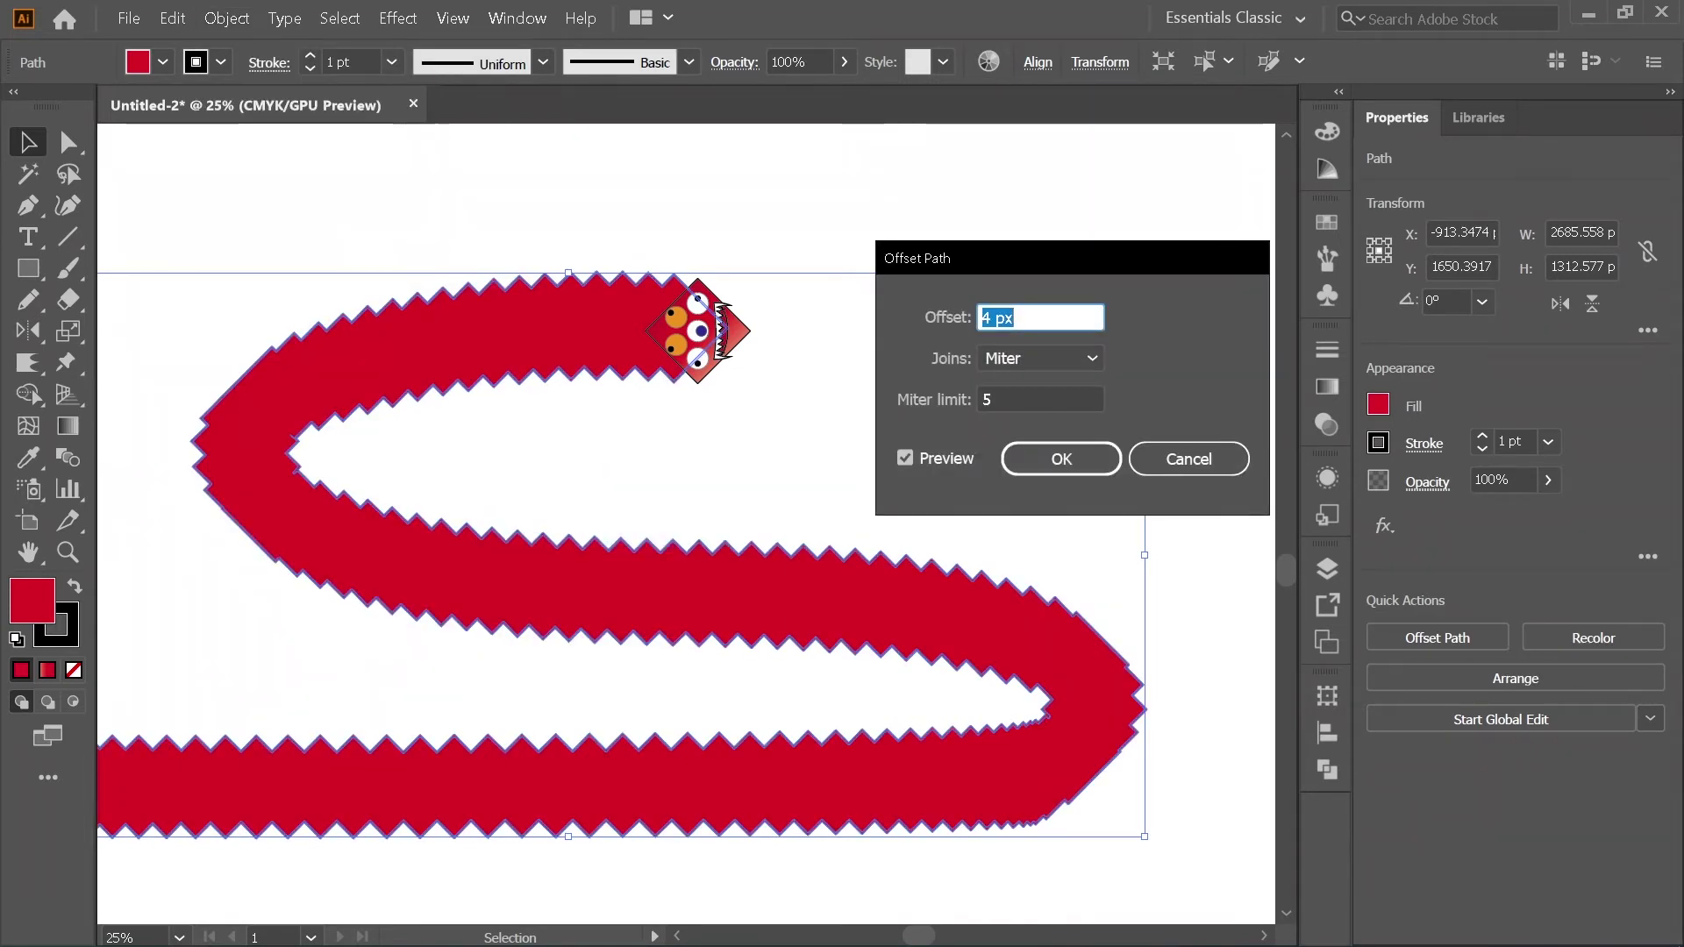
{"action": "key", "text": "Up"}
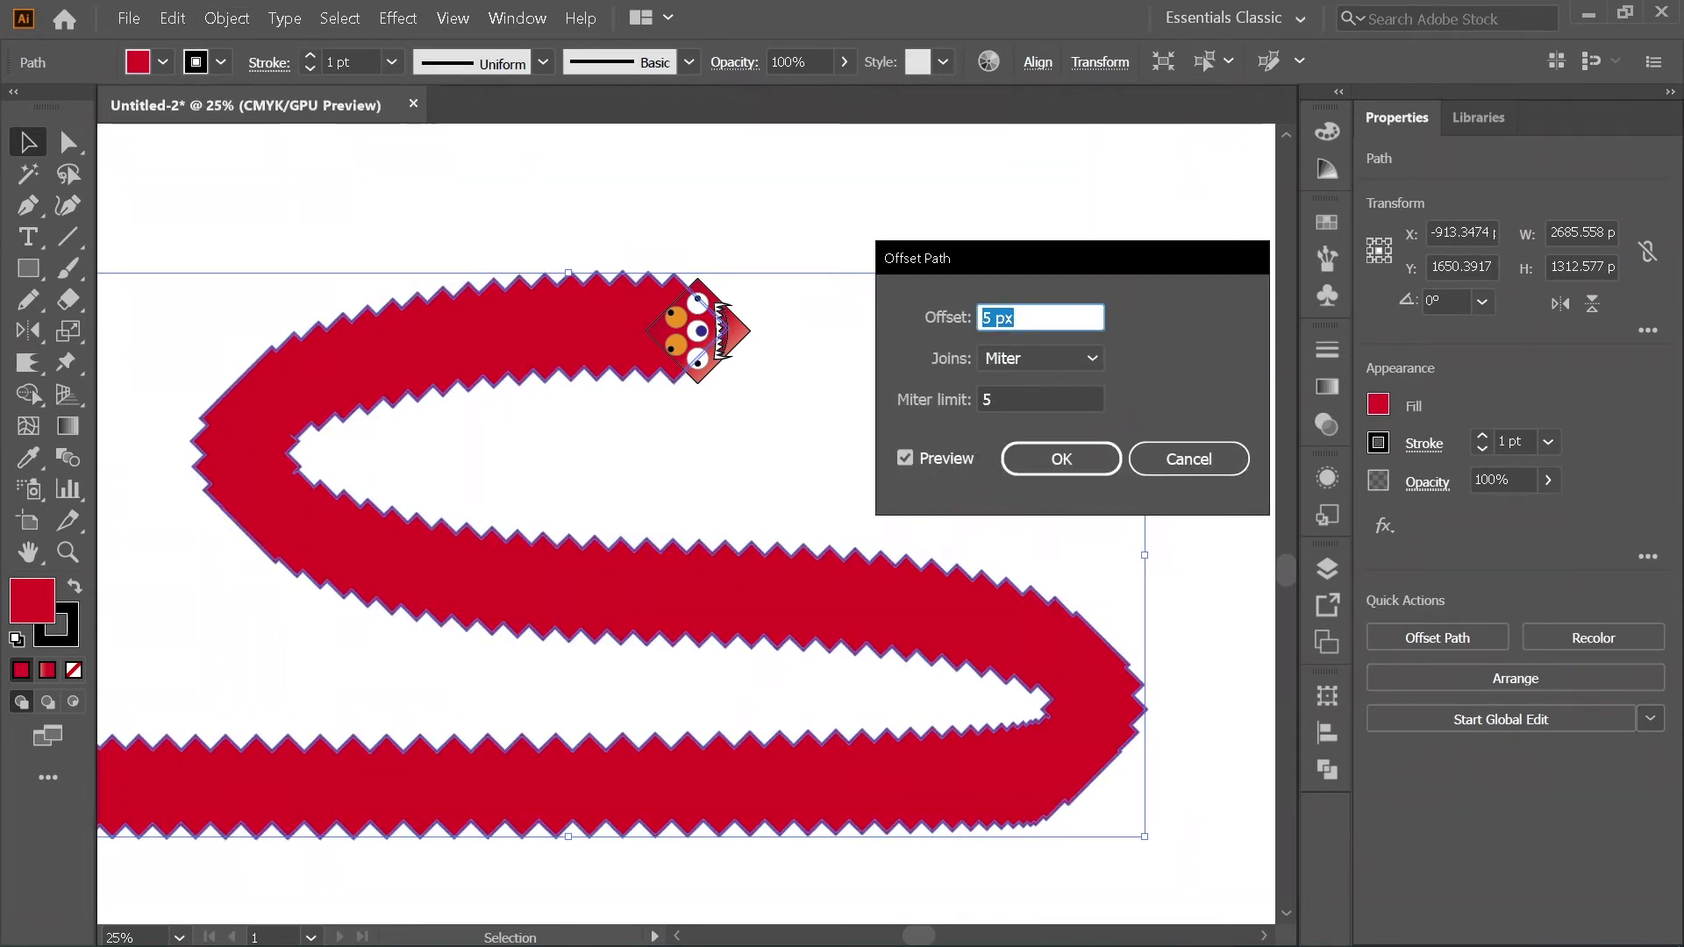
{"action": "key", "text": "Return"}
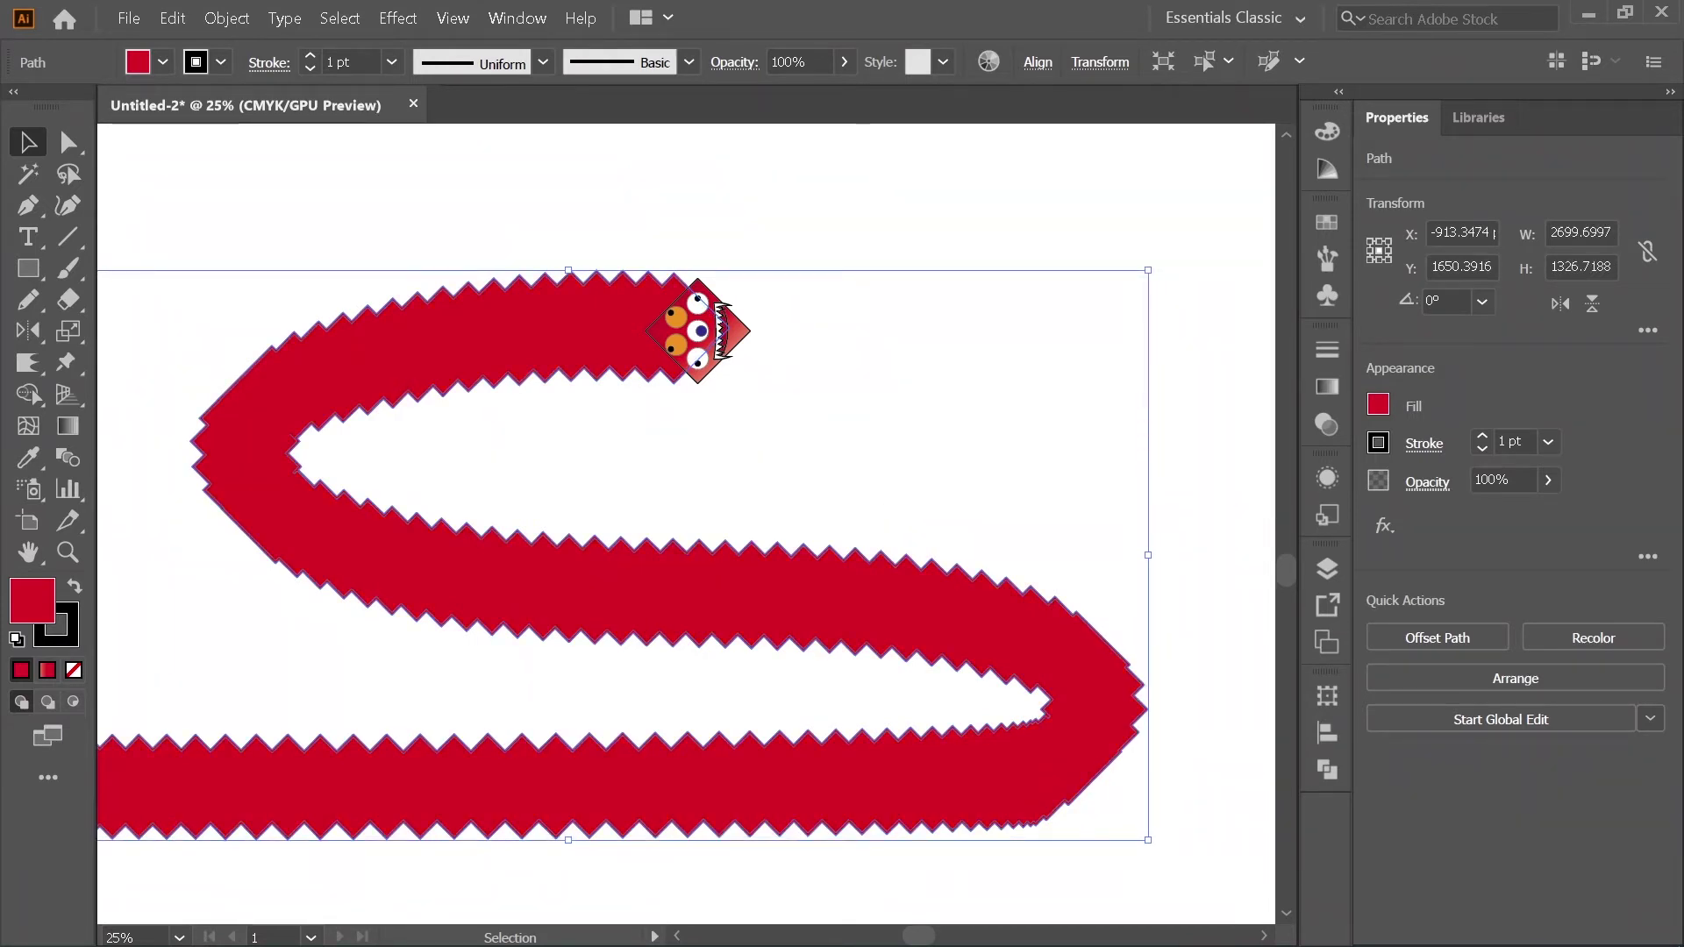
Step: Fill the offset snake outline with white
{"action": "left_click", "coordinate": [162, 61]}
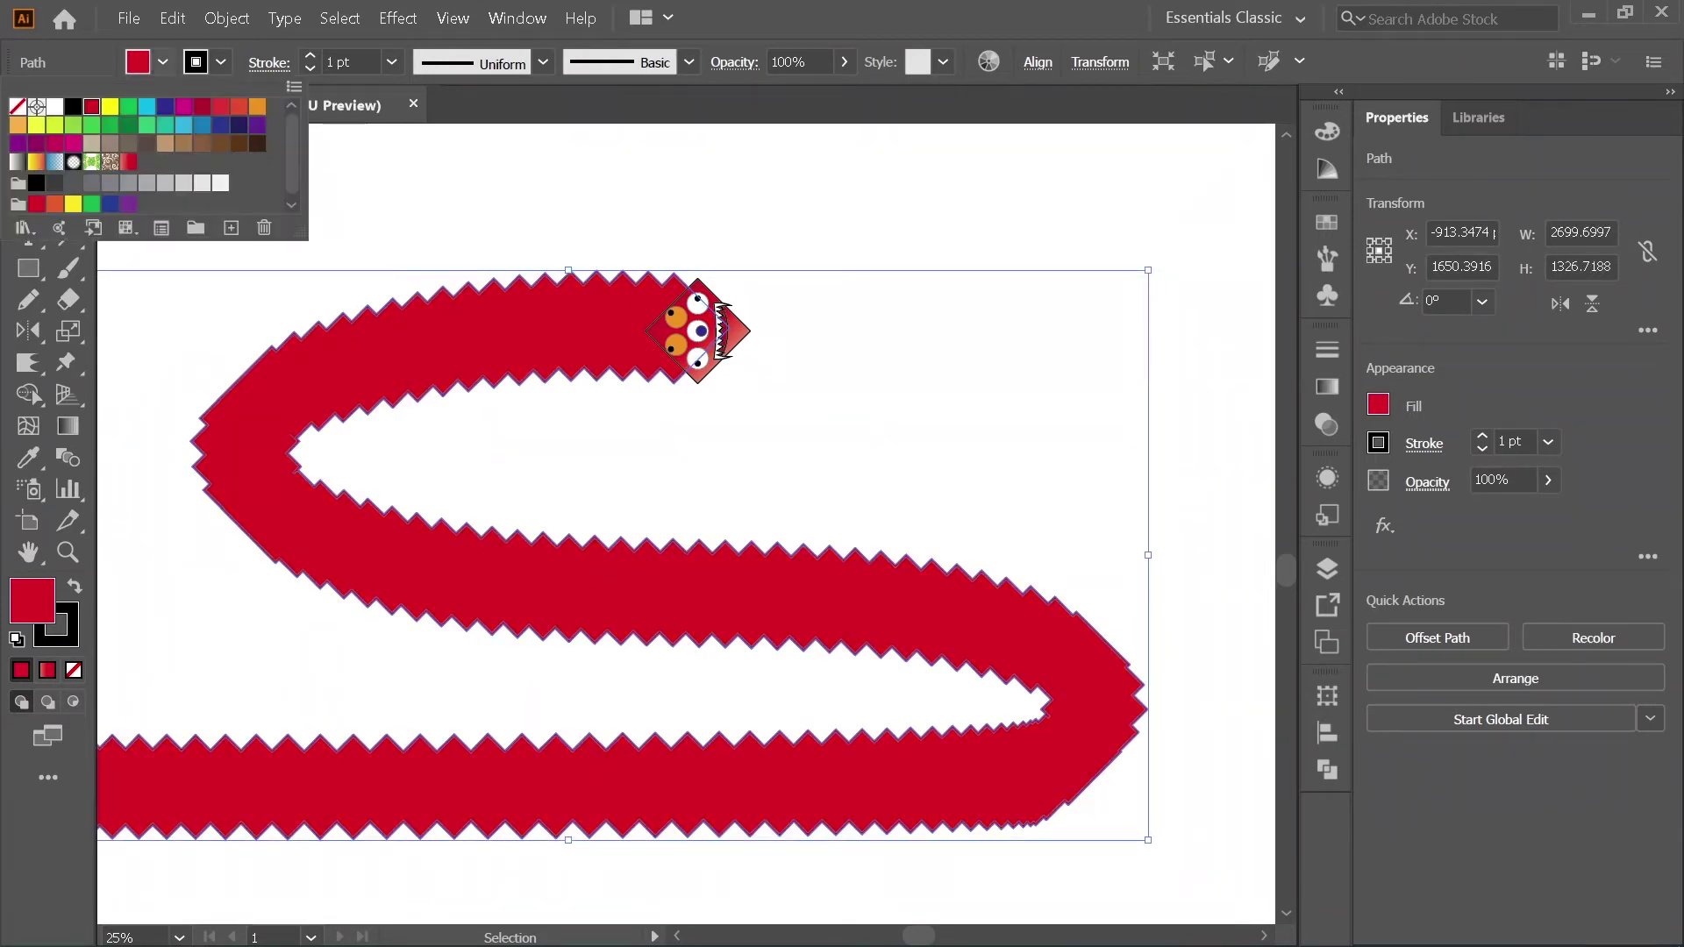
{"action": "left_click", "coordinate": [55, 107]}
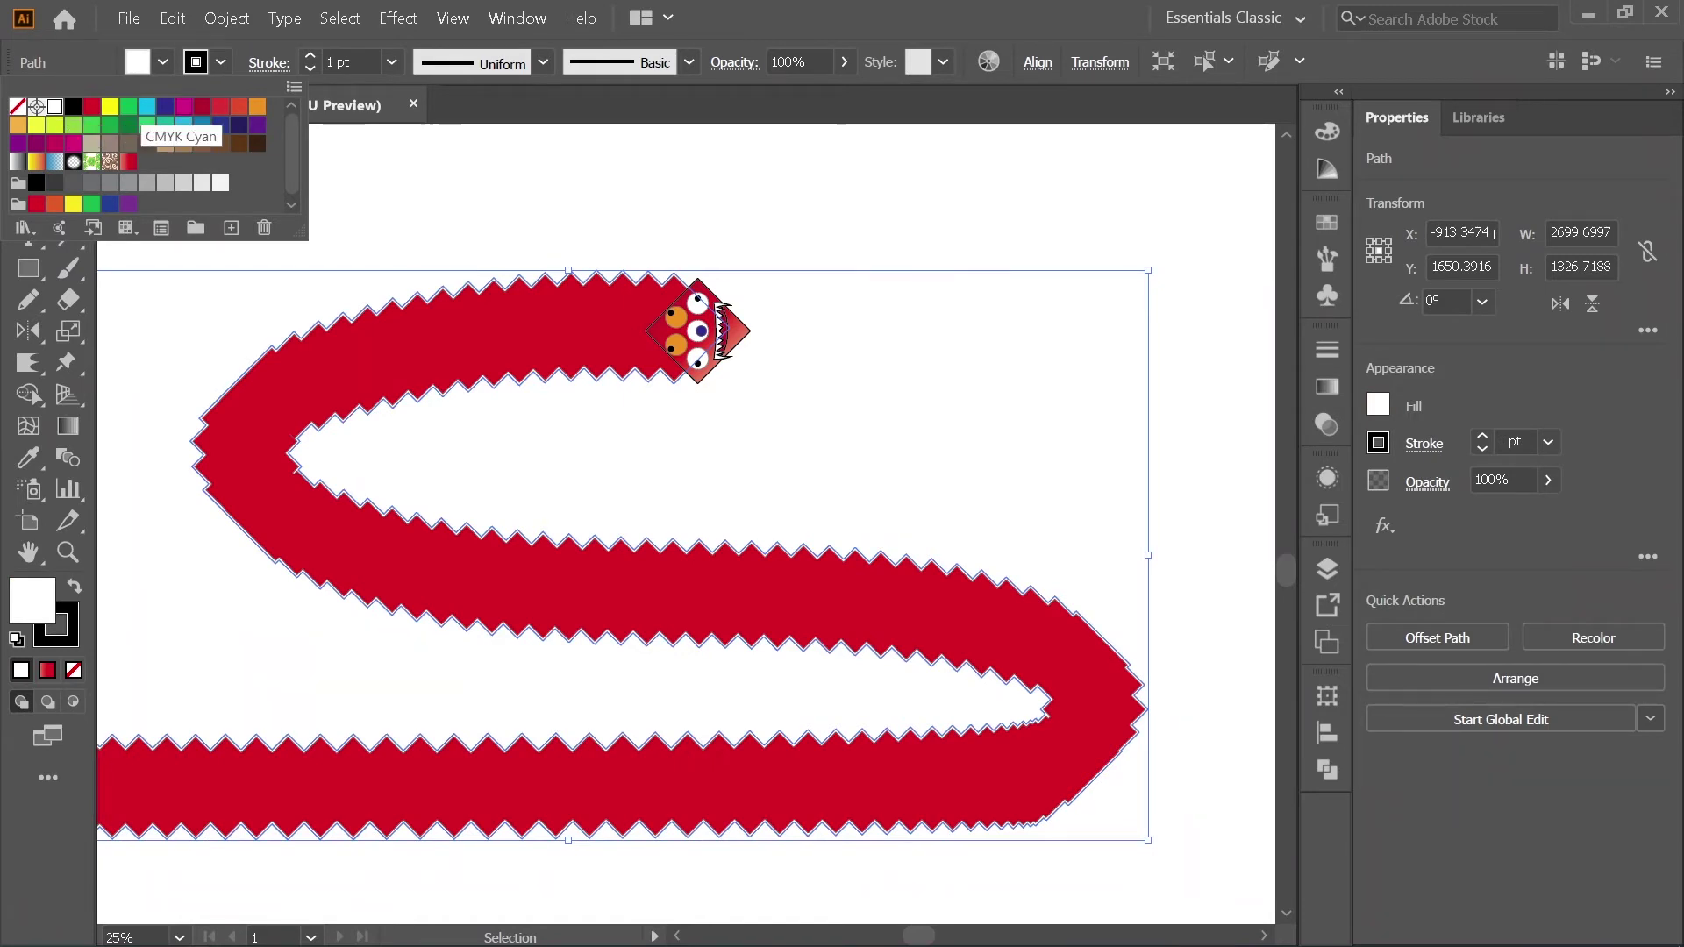
{"action": "left_click", "coordinate": [147, 107]}
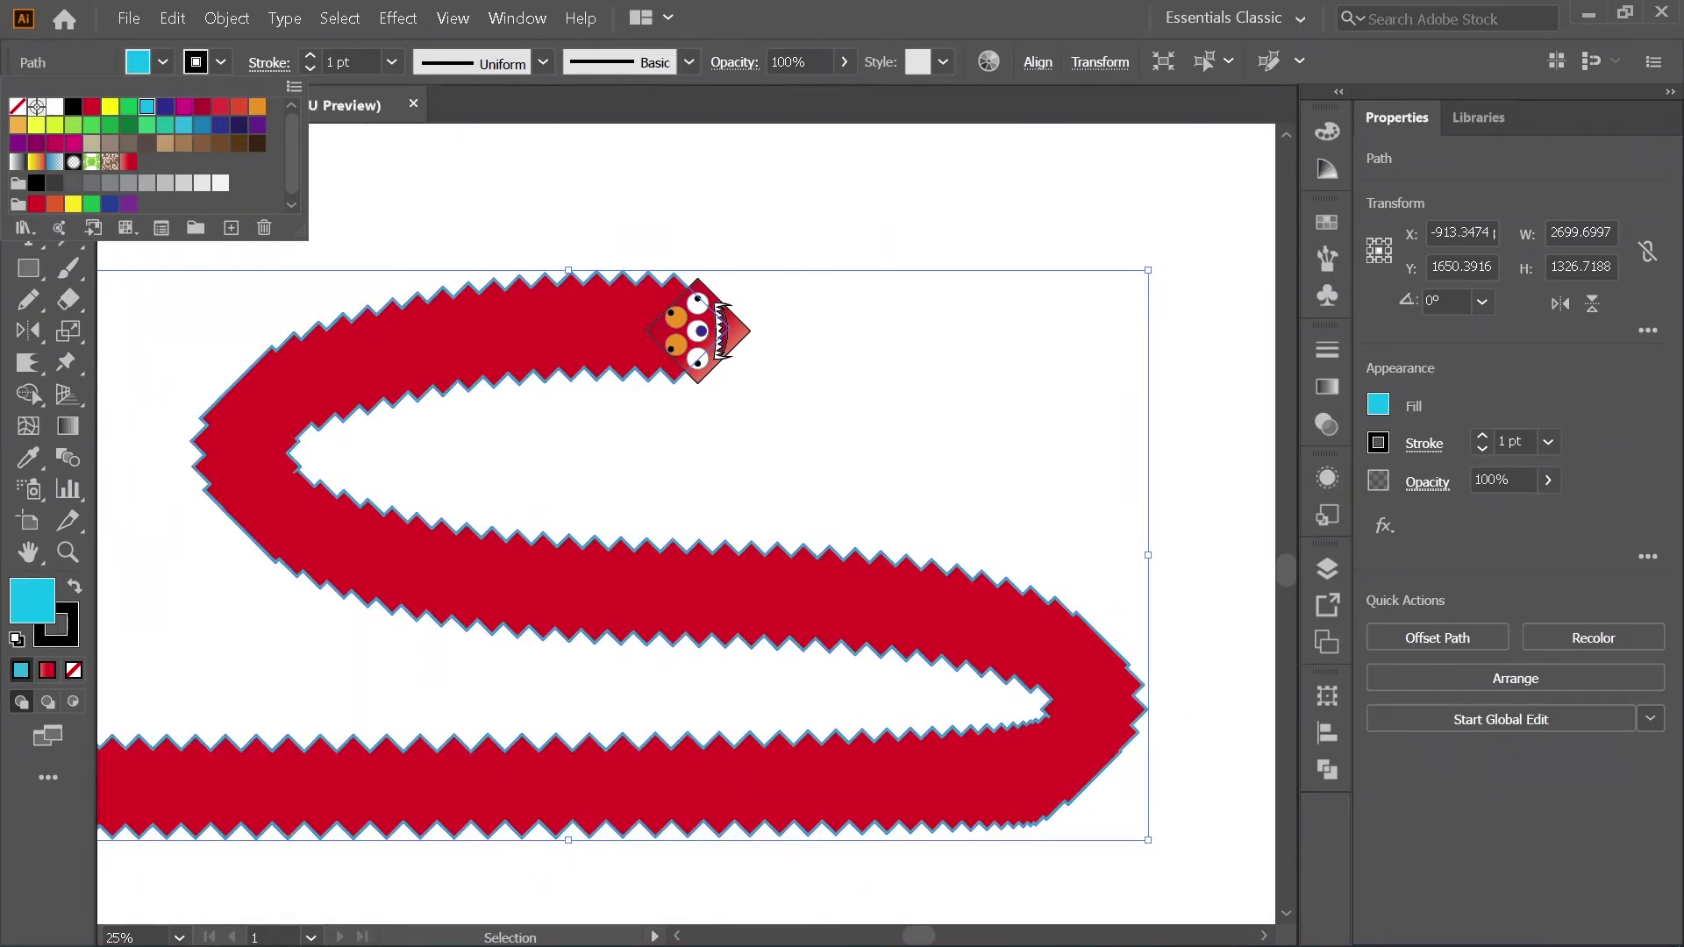
{"action": "left_click", "coordinate": [54, 107]}
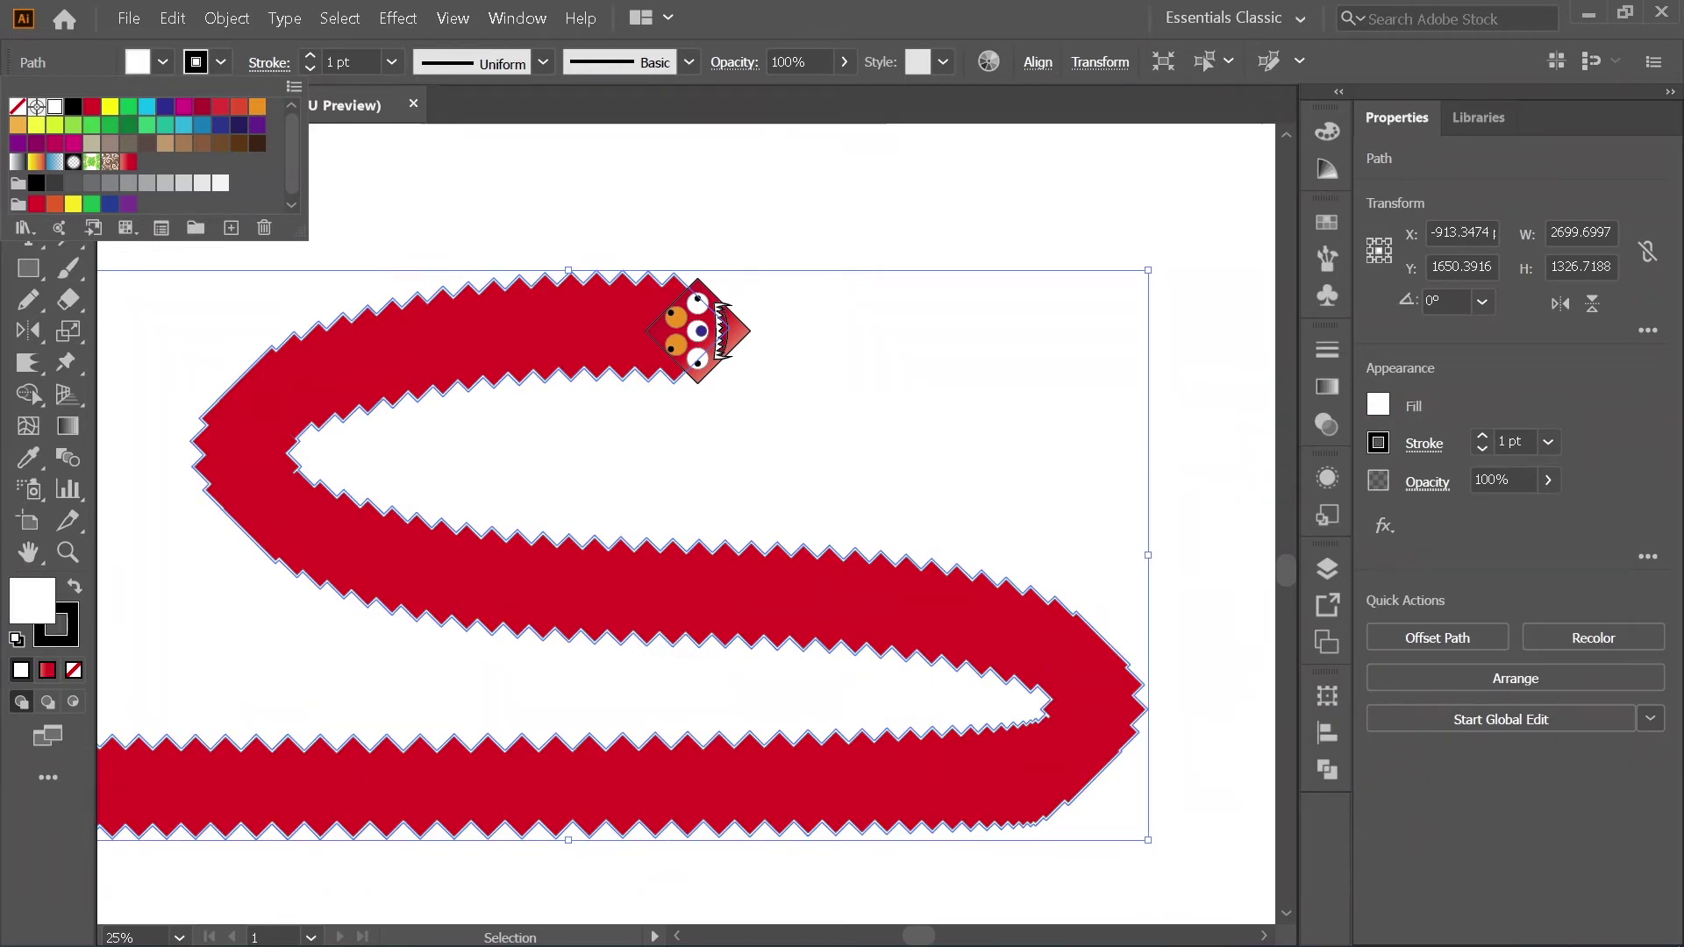
{"action": "key", "text": "Escape"}
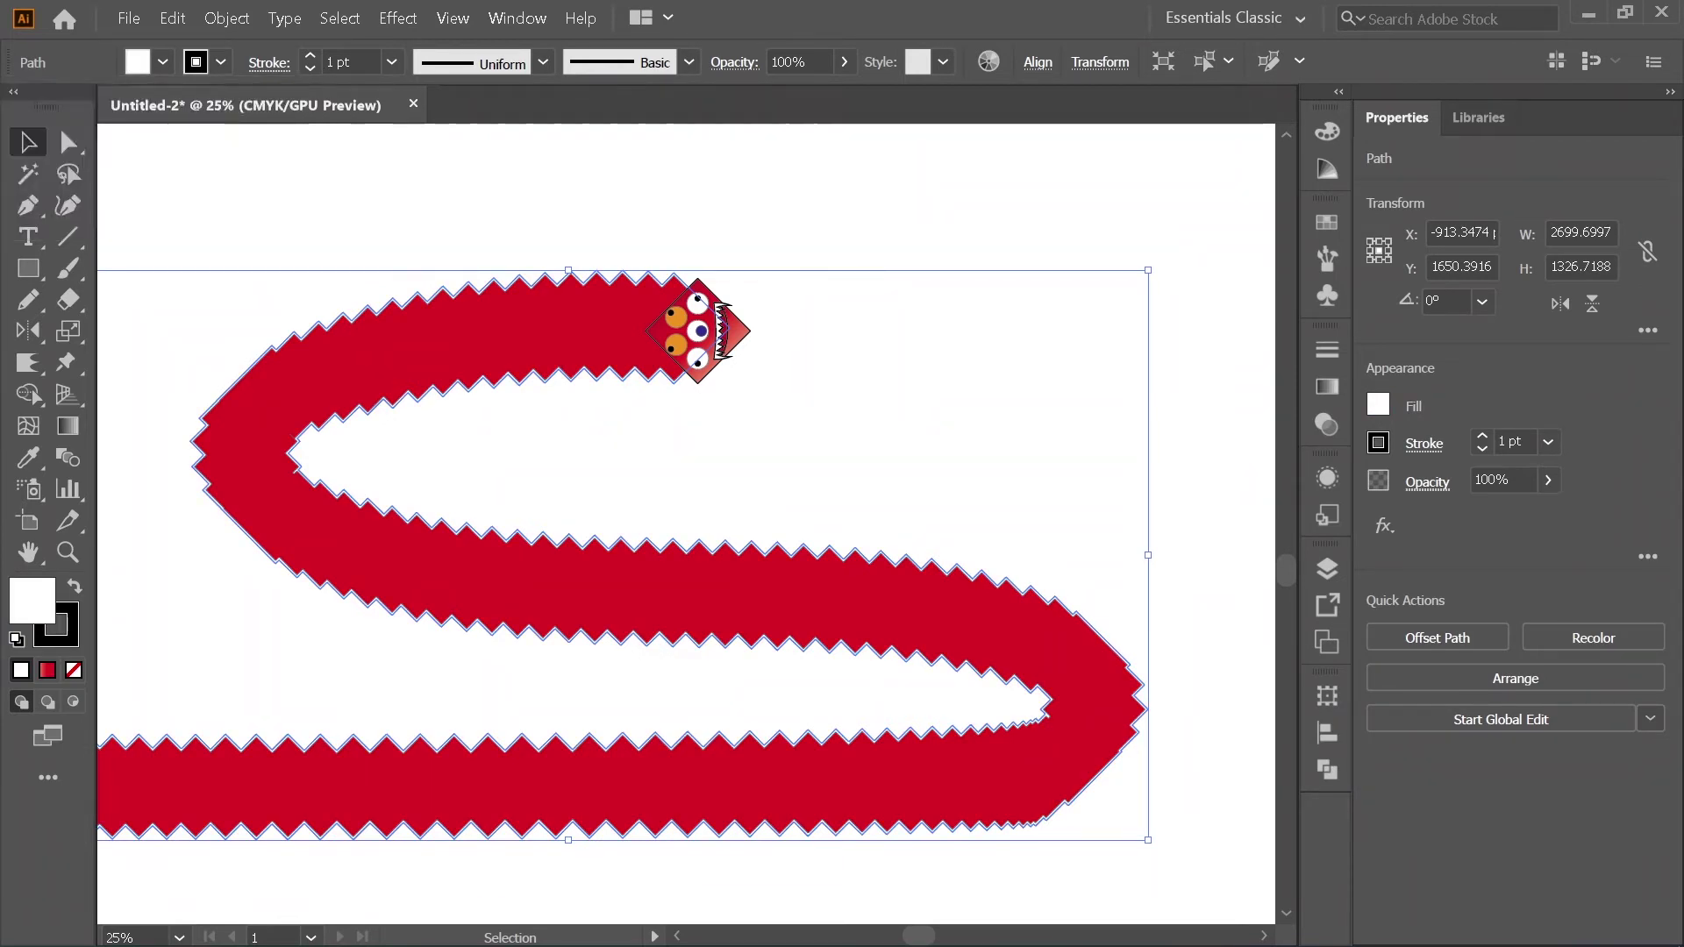
Step: Paste the copied snake body blend in place on top of the united shape and its white outline
{"action": "scroll", "coordinate": [425, 354], "scroll_direction": "up", "scroll_amount": 2}
{"action": "scroll", "coordinate": [435, 354], "scroll_direction": "down", "scroll_amount": 3}
{"action": "scroll", "coordinate": [434, 355], "scroll_direction": "up", "scroll_amount": 2}
{"action": "key", "text": "ctrl+equal"}
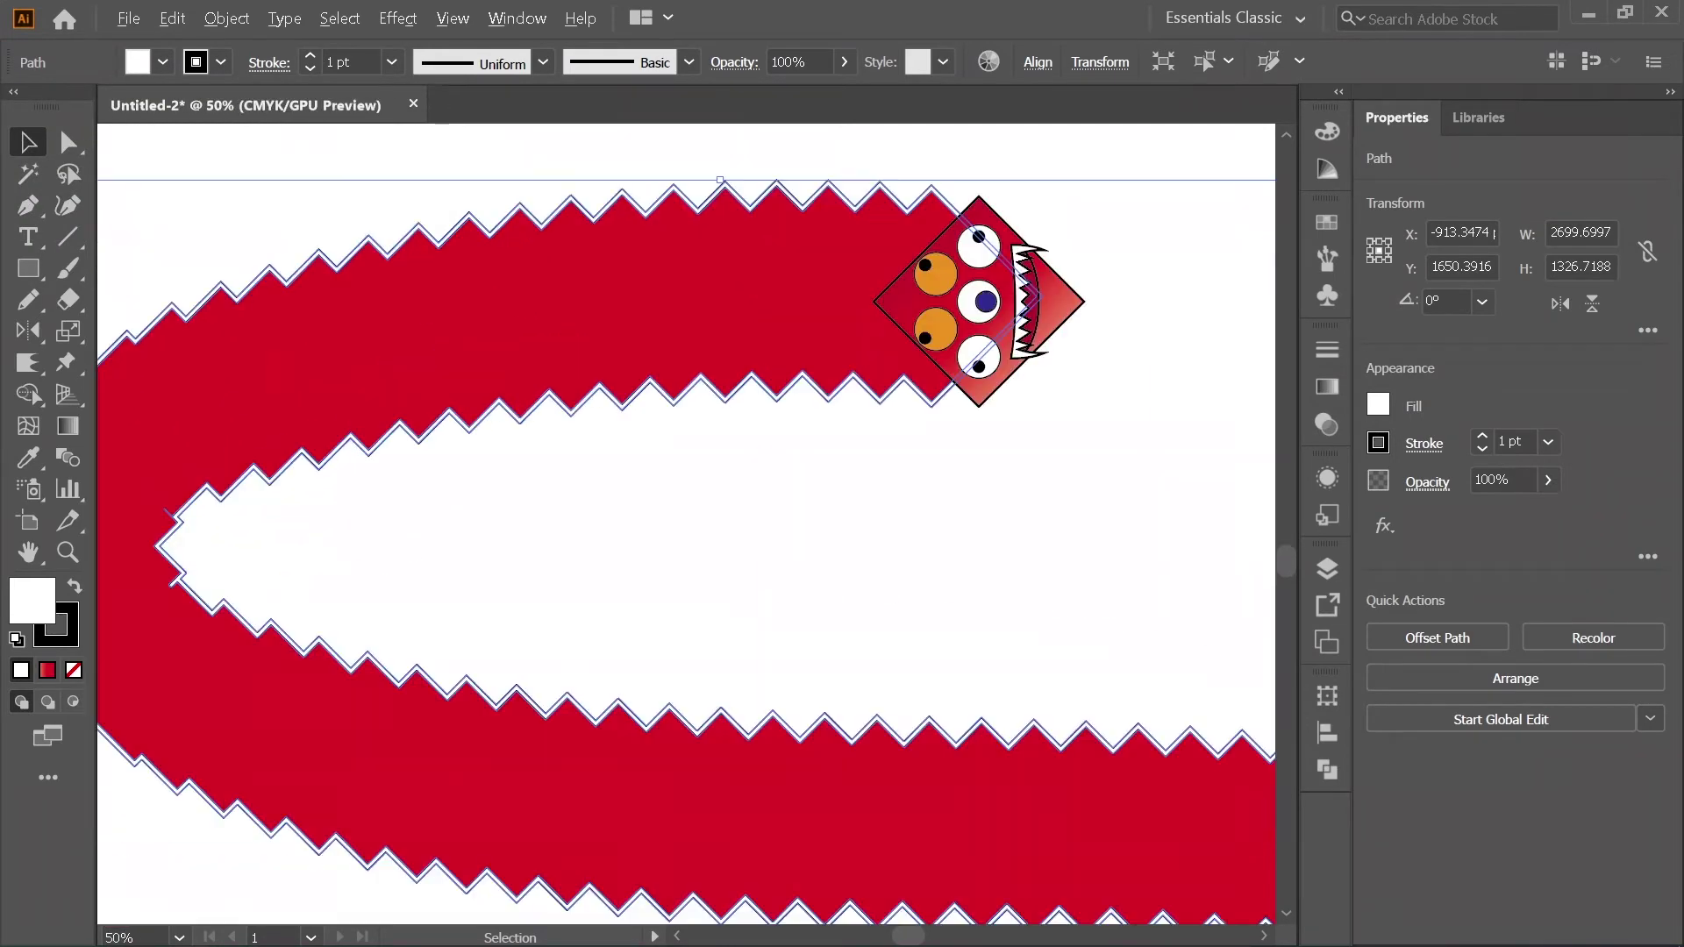
{"action": "key", "text": "ctrl+minus"}
{"action": "key", "text": "ctrl+minus"}
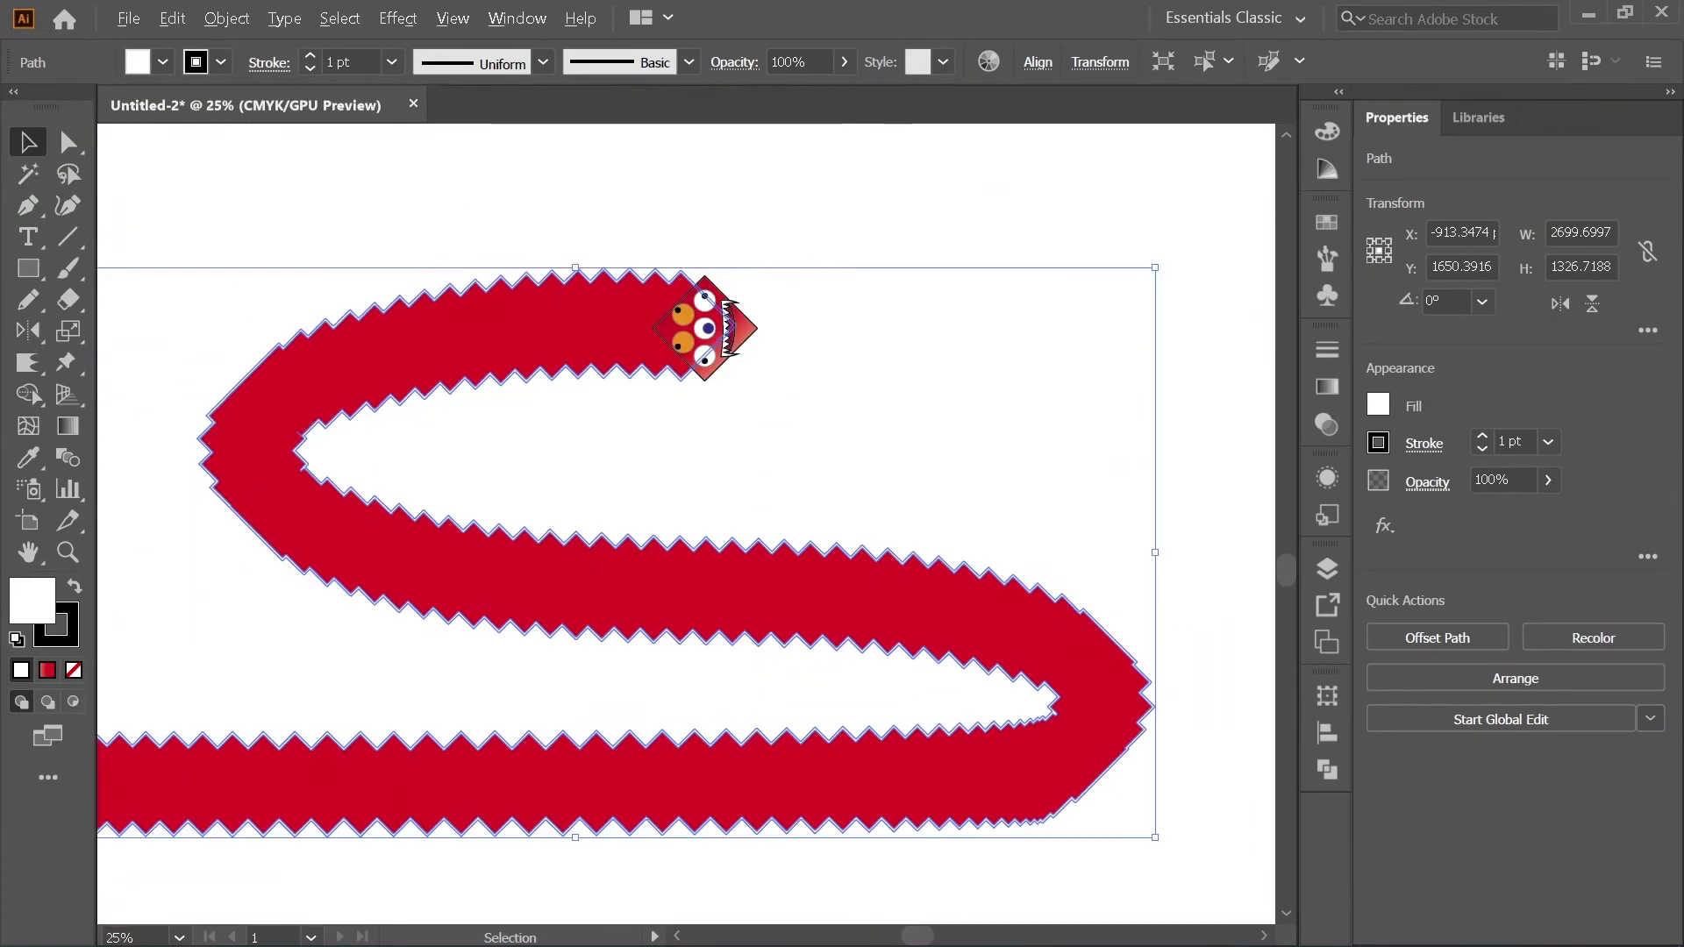
{"action": "key", "text": "ctrl+shift+a"}
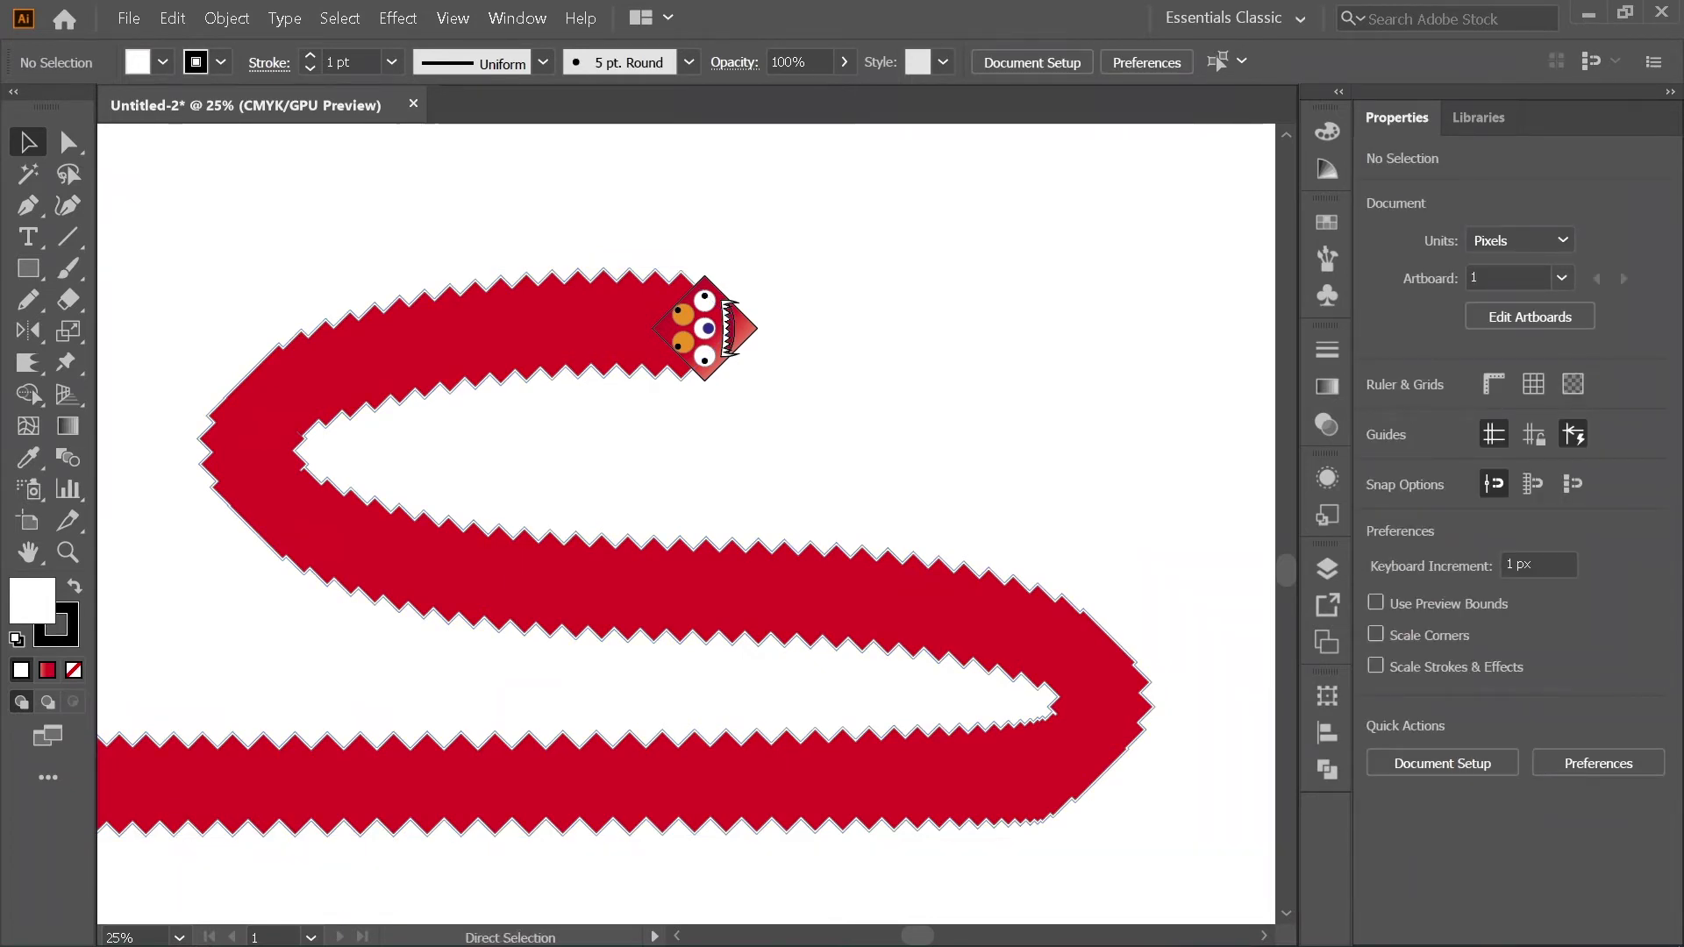
{"action": "key", "text": "ctrl+z"}
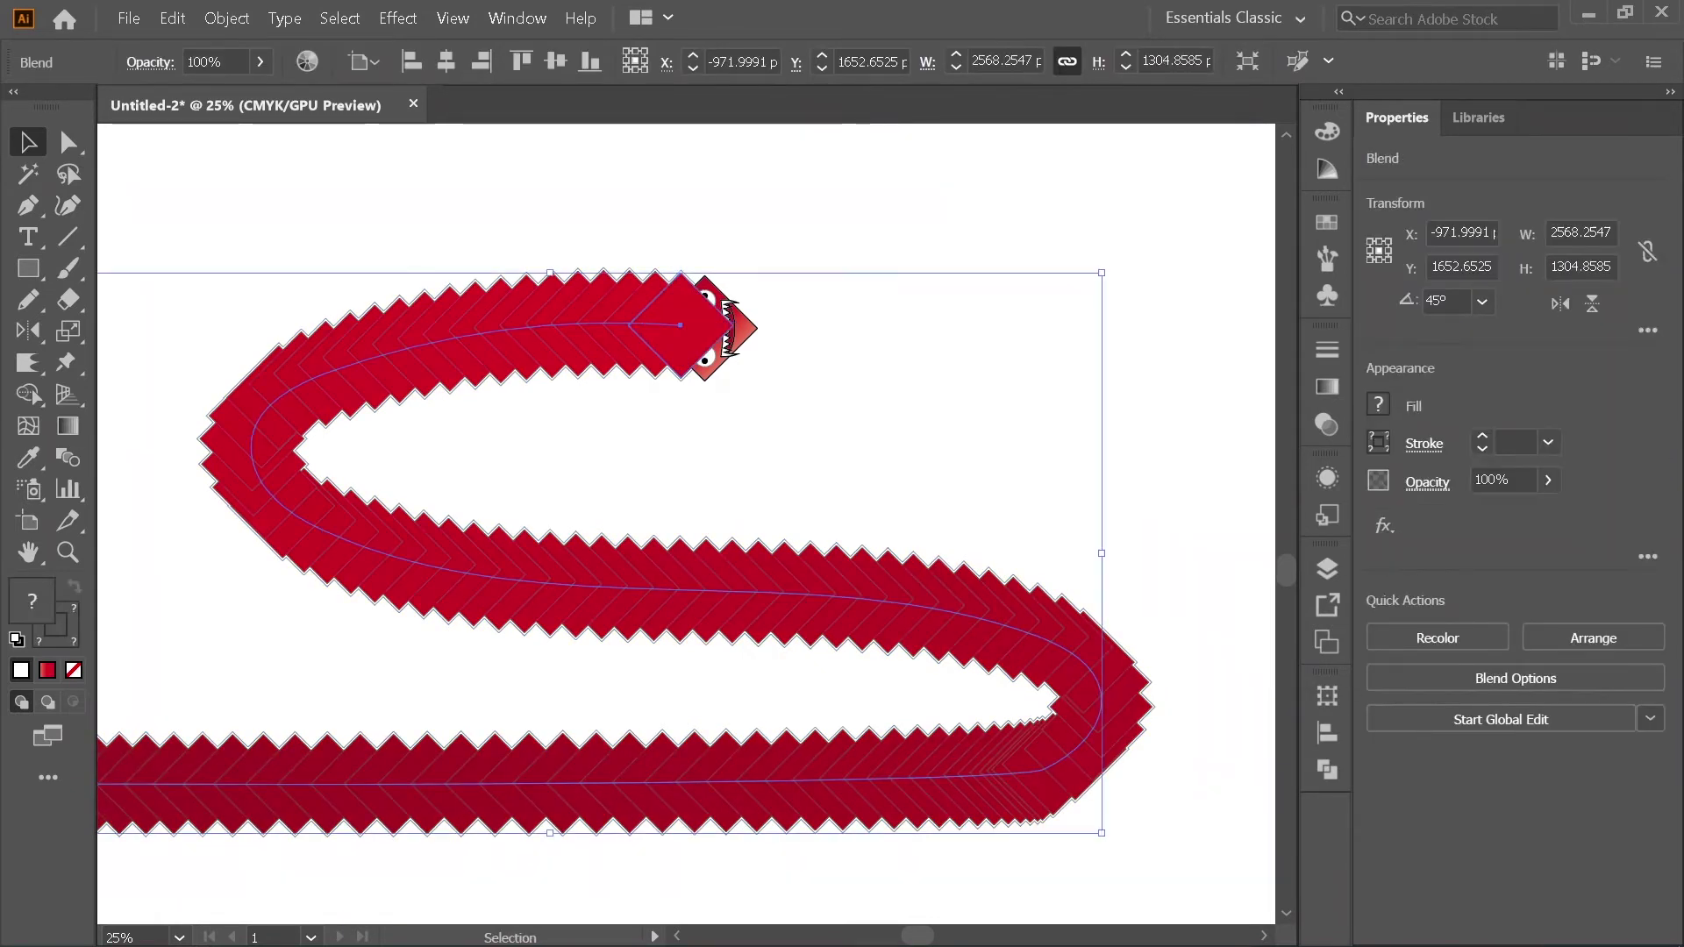
Step: Bring the monster face group in front of the pasted snake body blend and deselect it
{"action": "key", "text": "ctrl+shift+a"}
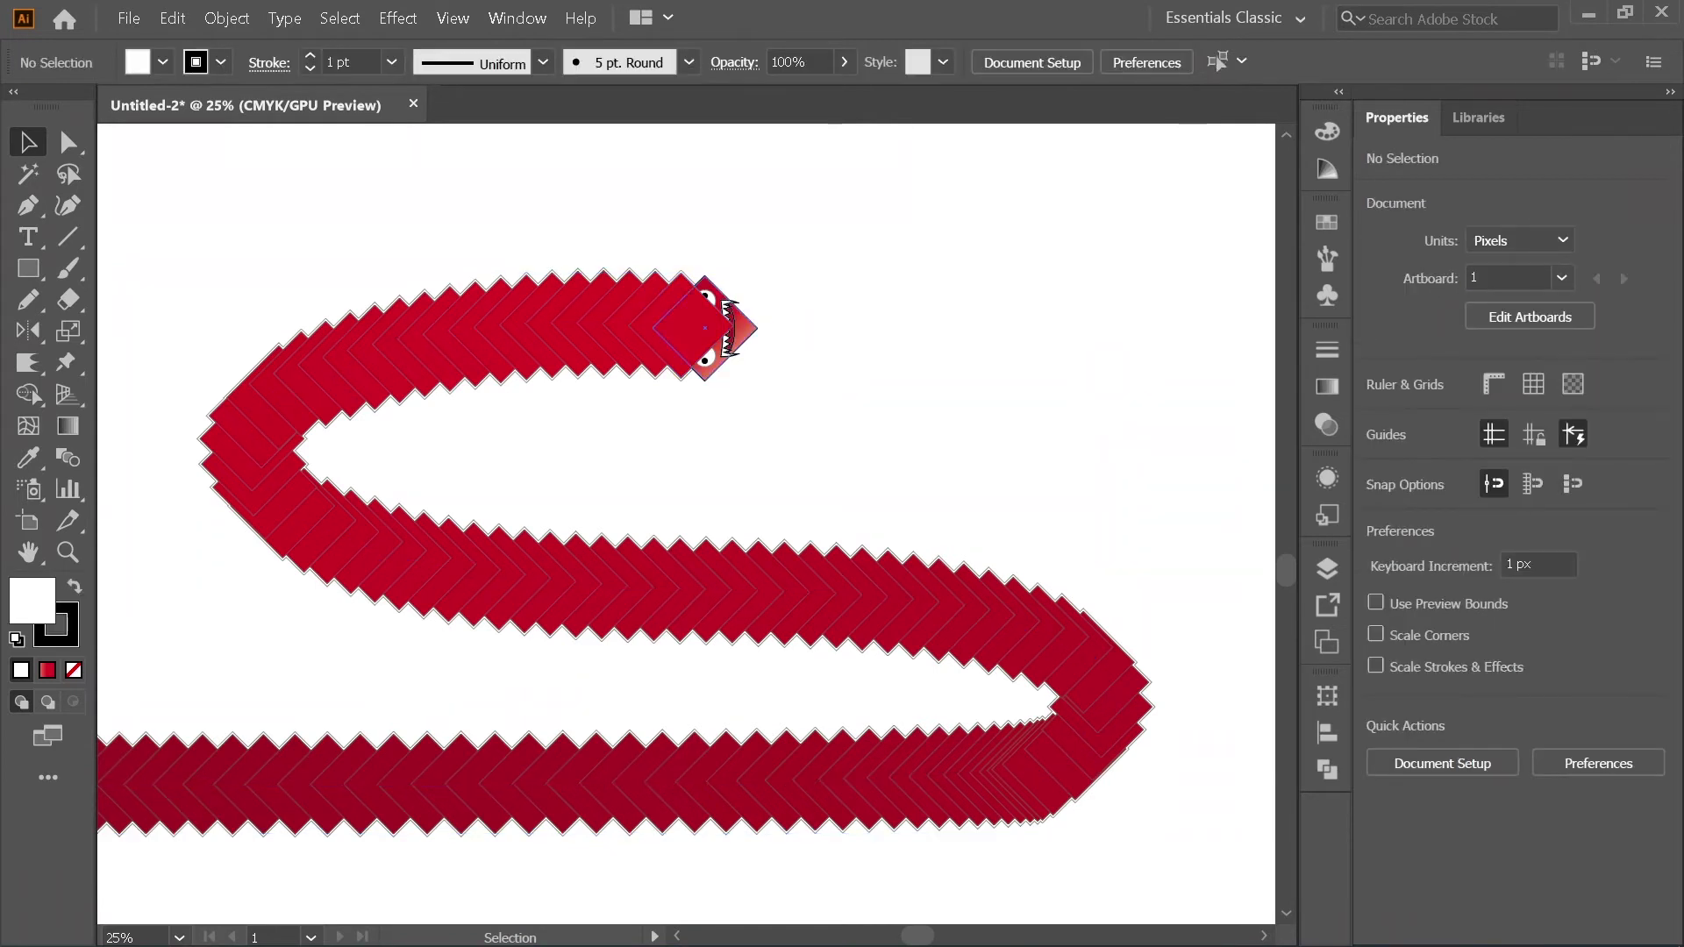
{"action": "left_click", "coordinate": [737, 330]}
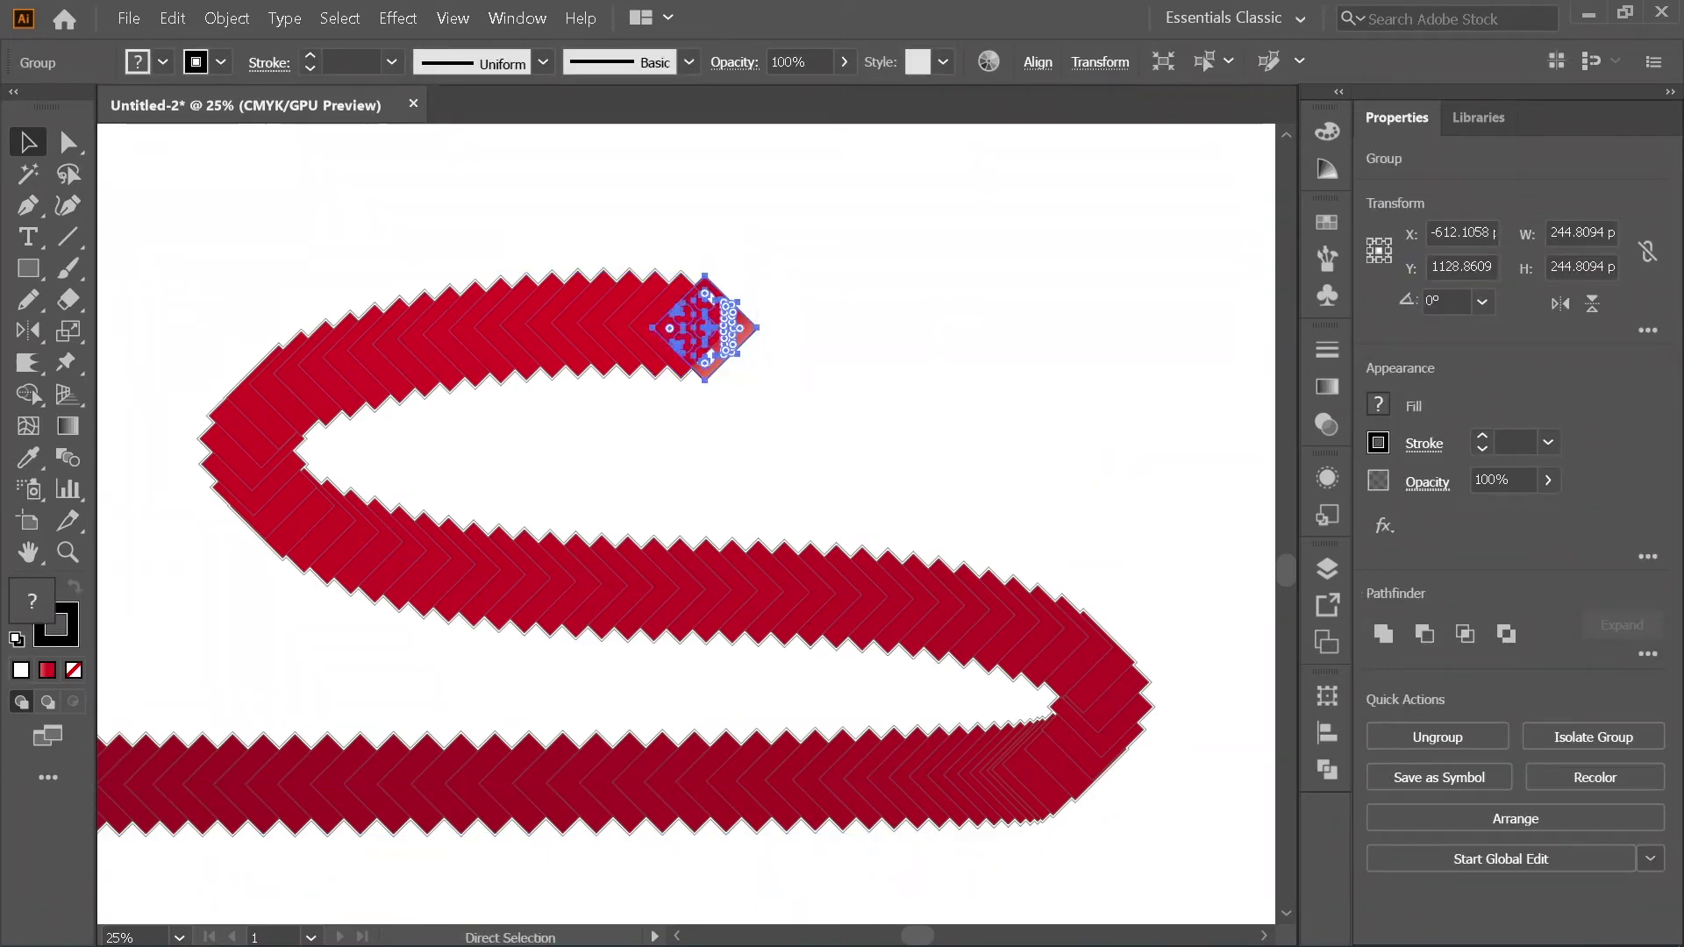
{"action": "key", "text": "ctrl+shift+a"}
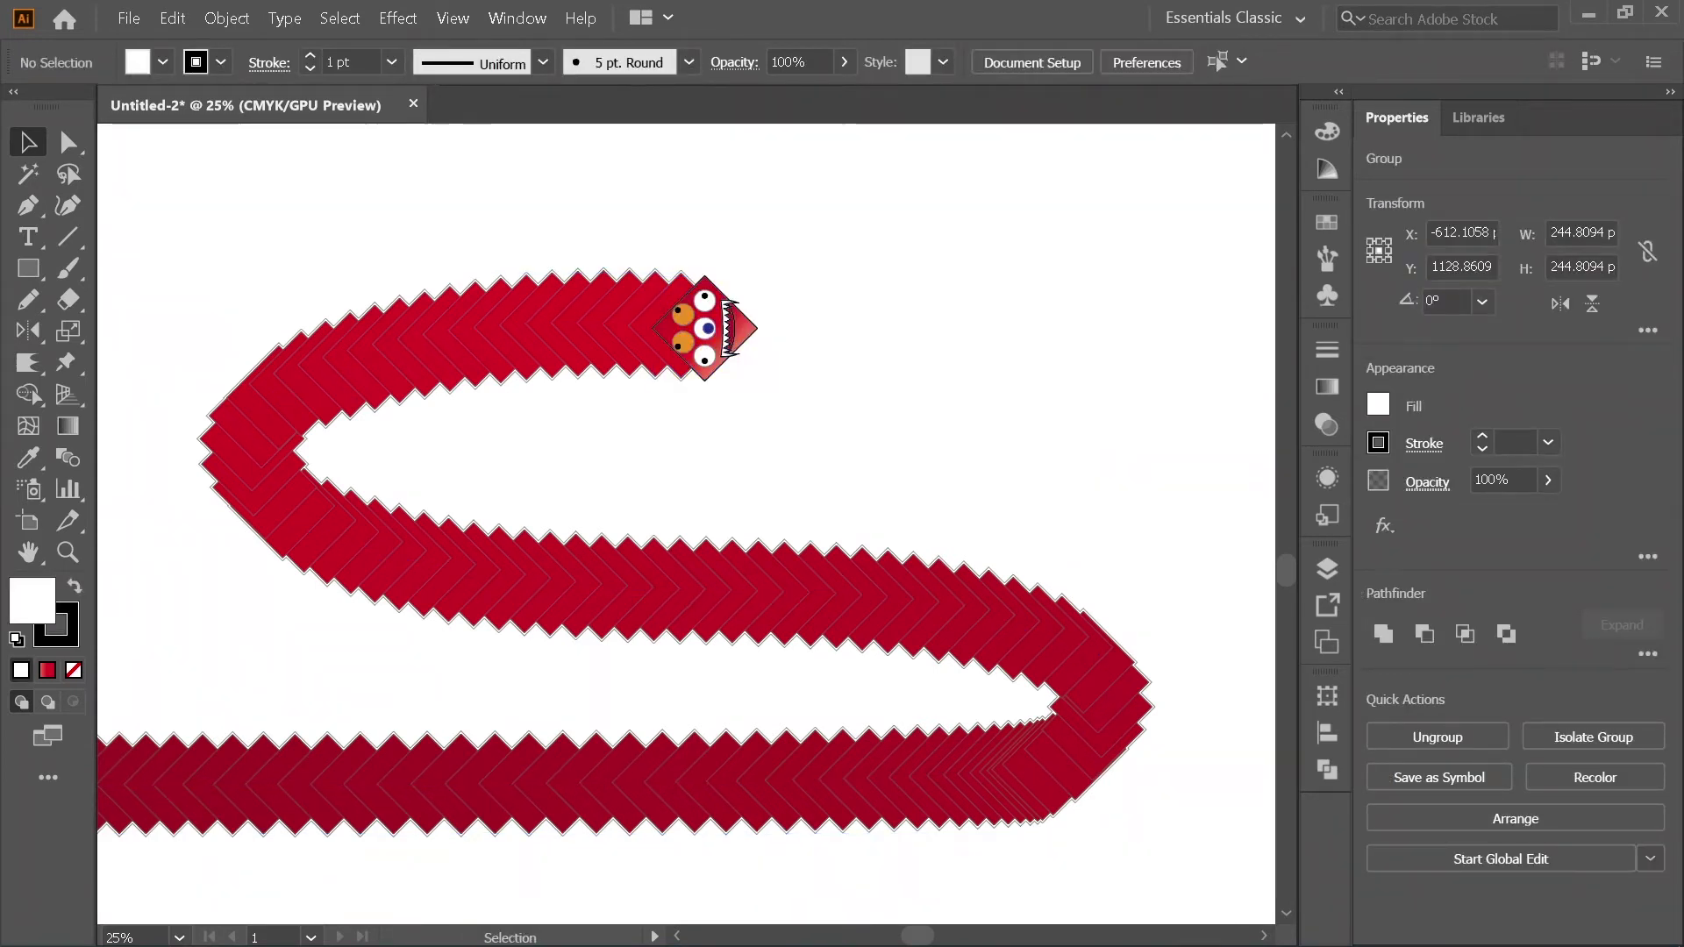
Step: Draw a black-filled rectangle about 3709 by 2063 px around the whole snake and send it to the back
{"action": "scroll", "coordinate": [550, 296], "scroll_direction": "up", "scroll_amount": 2}
{"action": "scroll", "coordinate": [551, 297], "scroll_direction": "down", "scroll_amount": 4}
{"action": "key", "text": "m"}
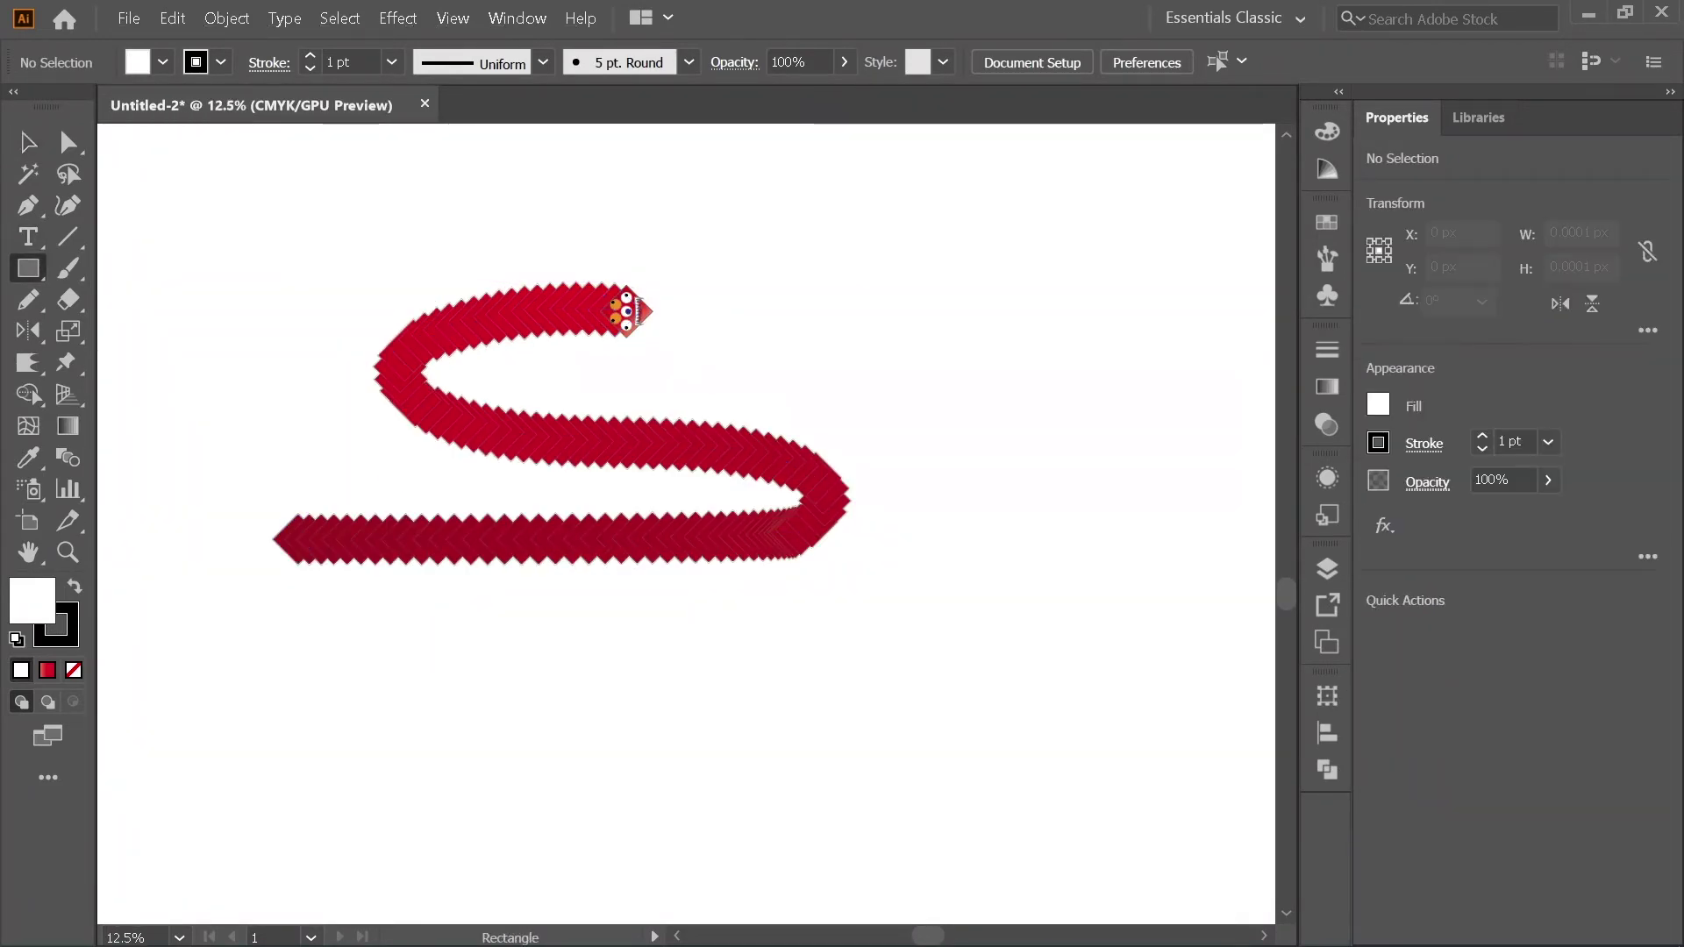
{"action": "key", "text": "ctrl+space"}
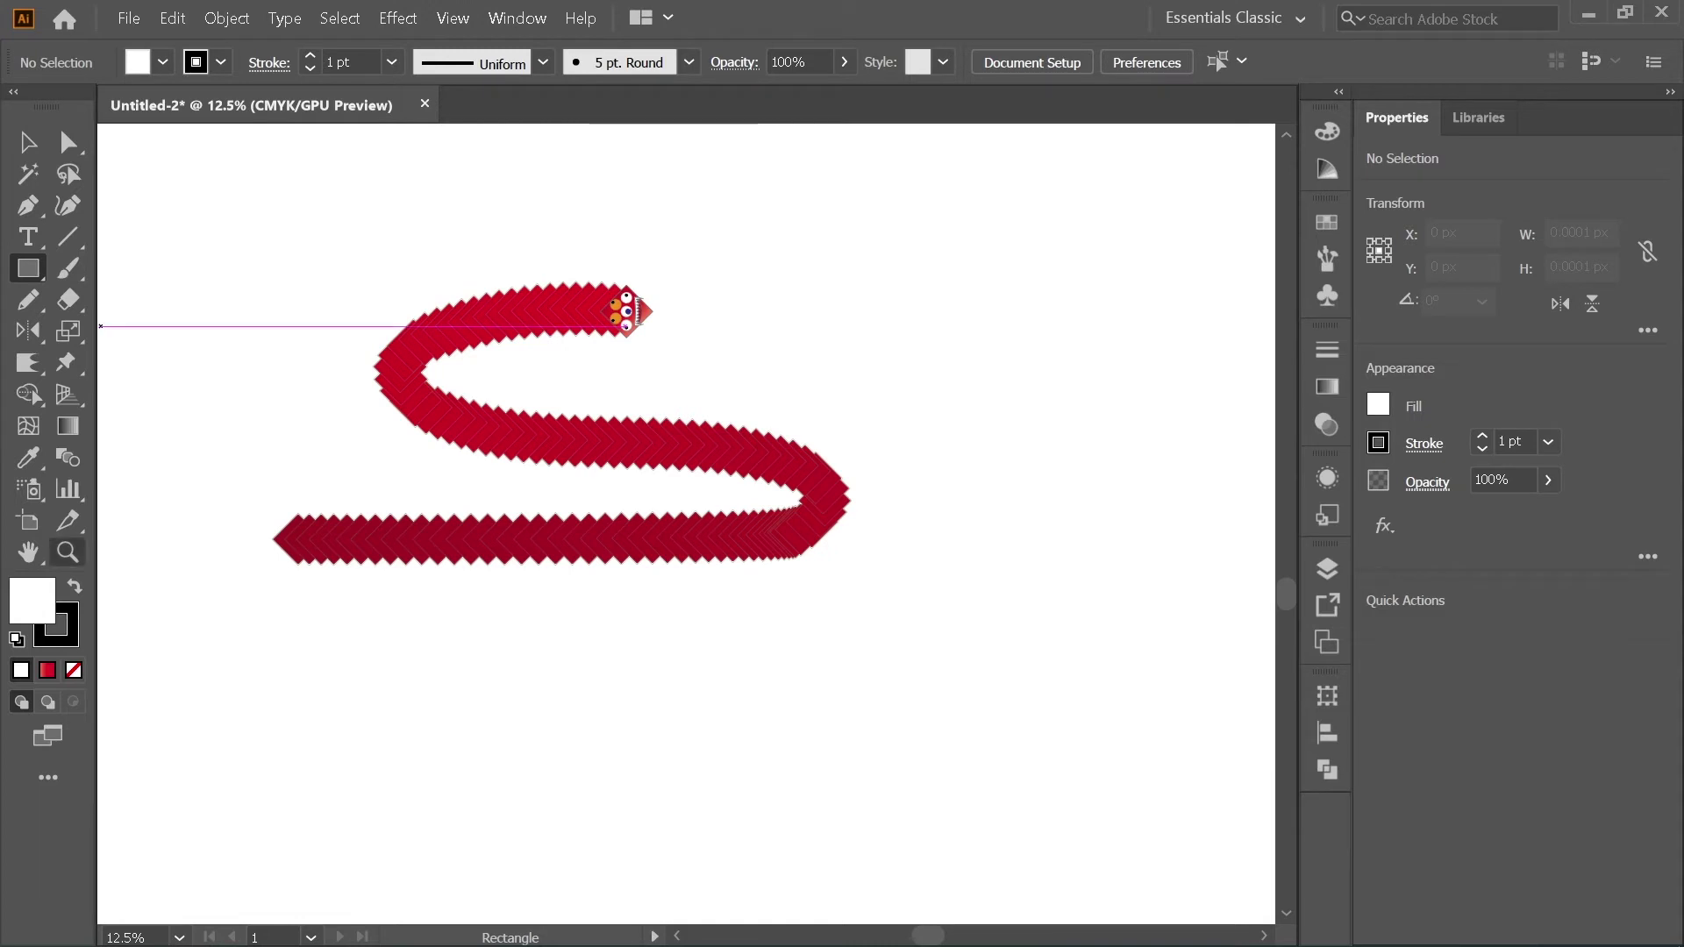
{"action": "key", "text": "shift+x"}
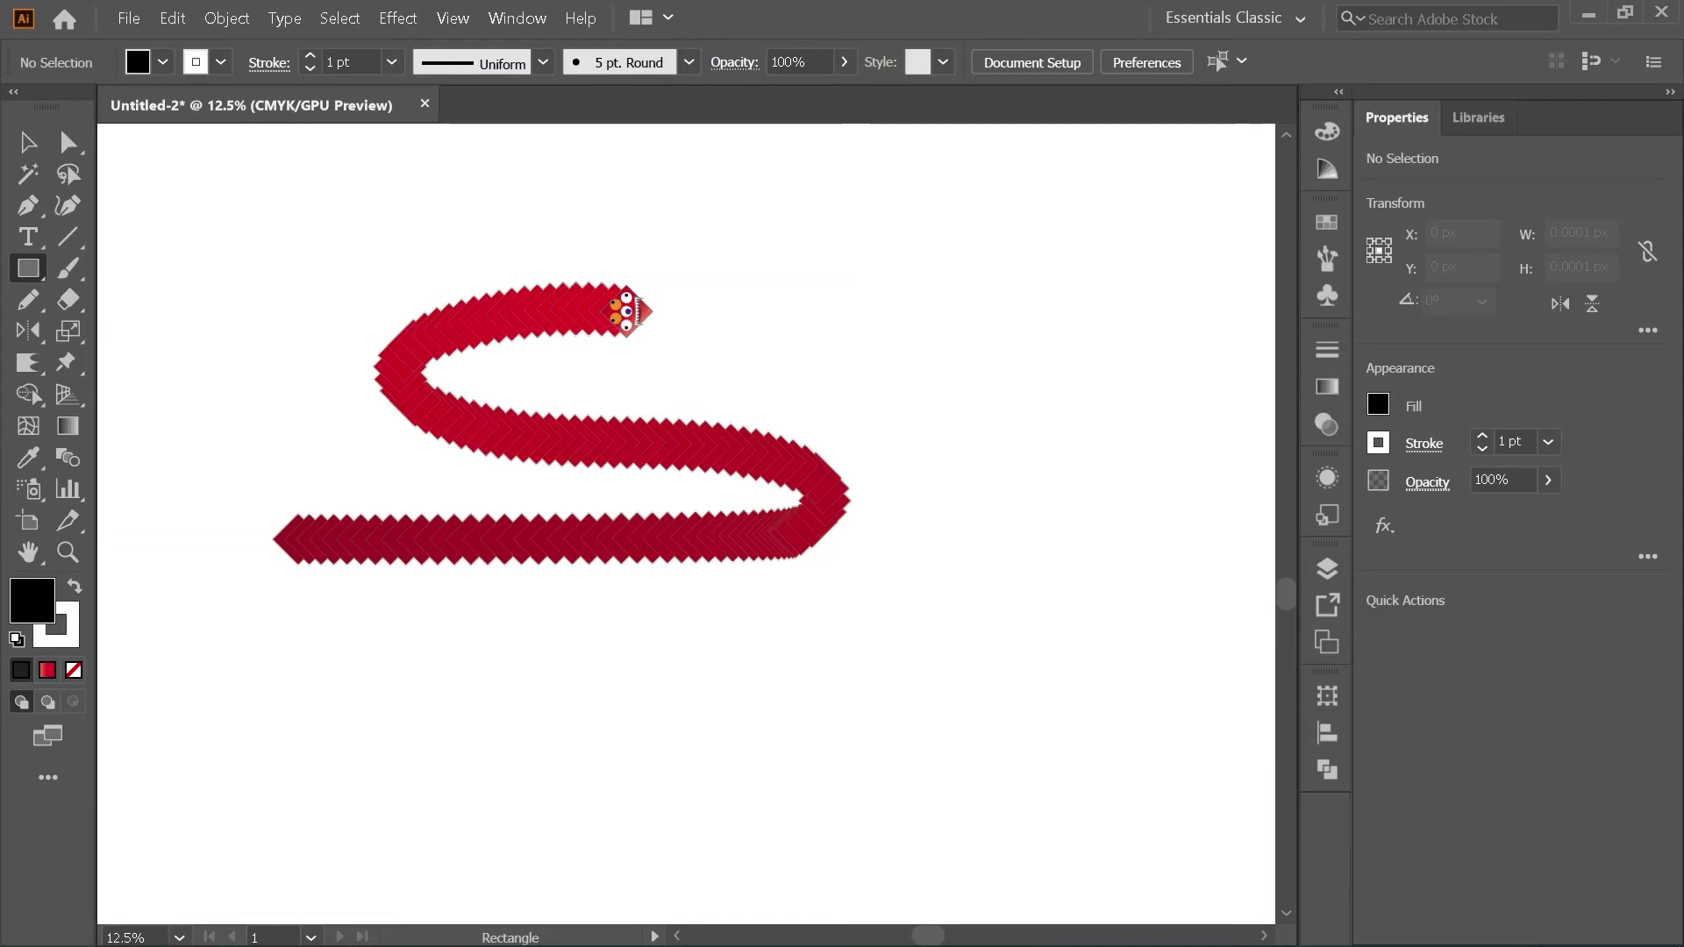
{"action": "mouse_move", "coordinate": [156, 216]}
{"action": "left_mouse_down"}
{"action": "mouse_move", "coordinate": [377, 384]}
{"action": "mouse_move", "coordinate": [952, 658]}
{"action": "left_mouse_up"}
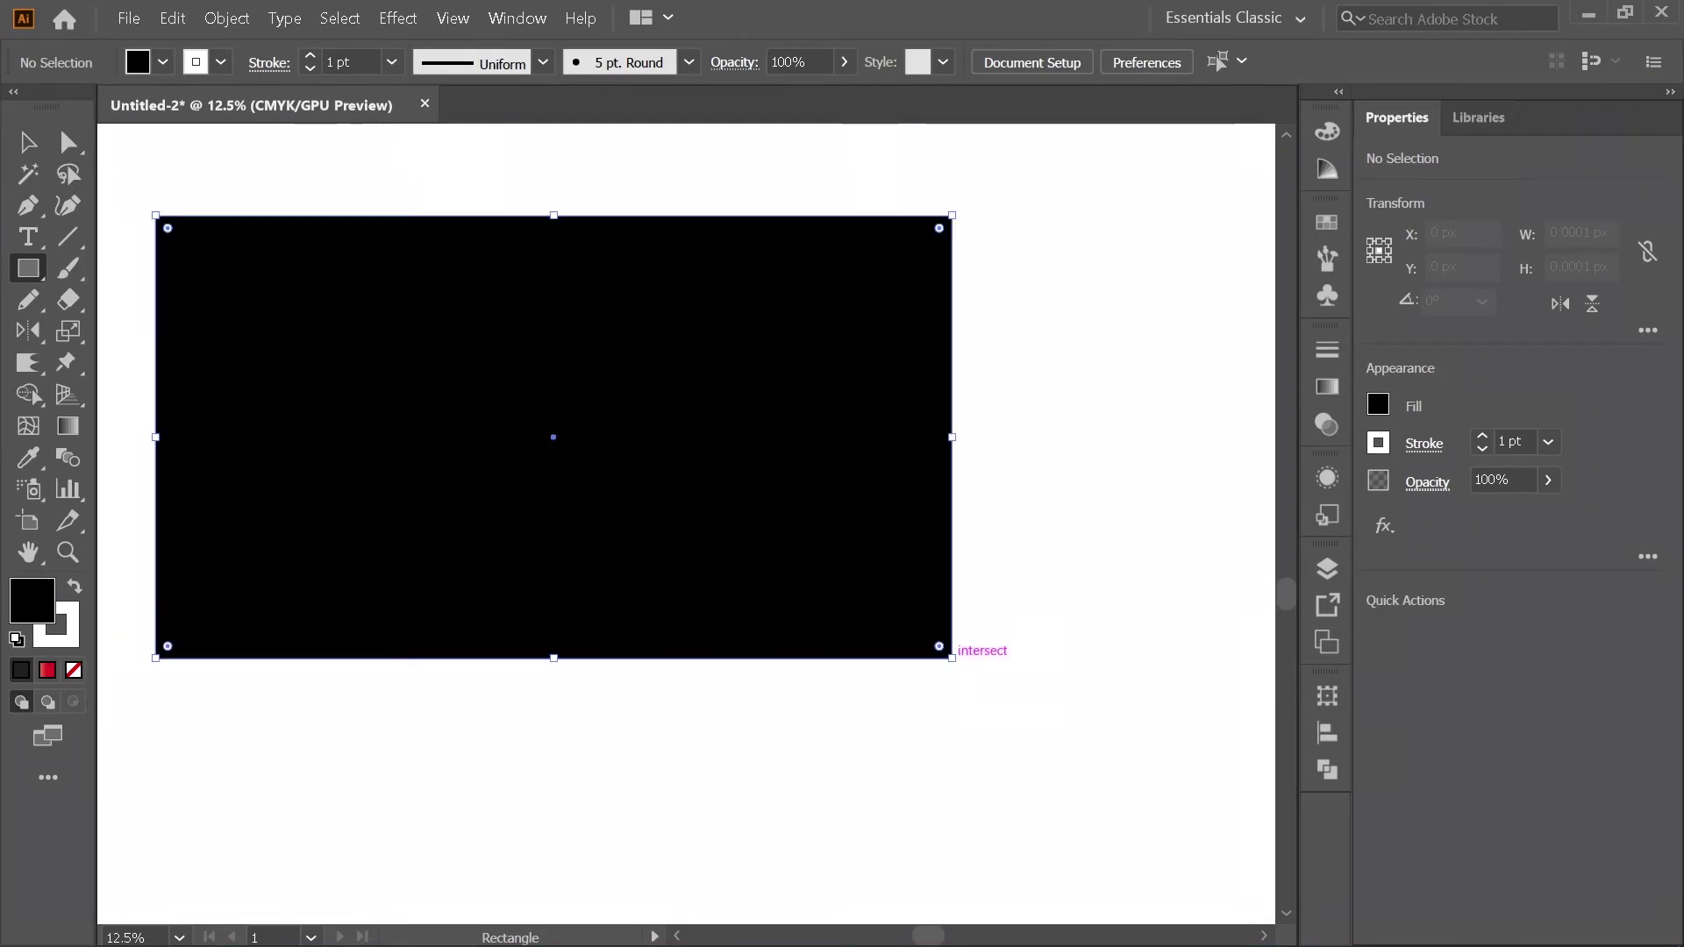
{"action": "left_click", "coordinate": [27, 142]}
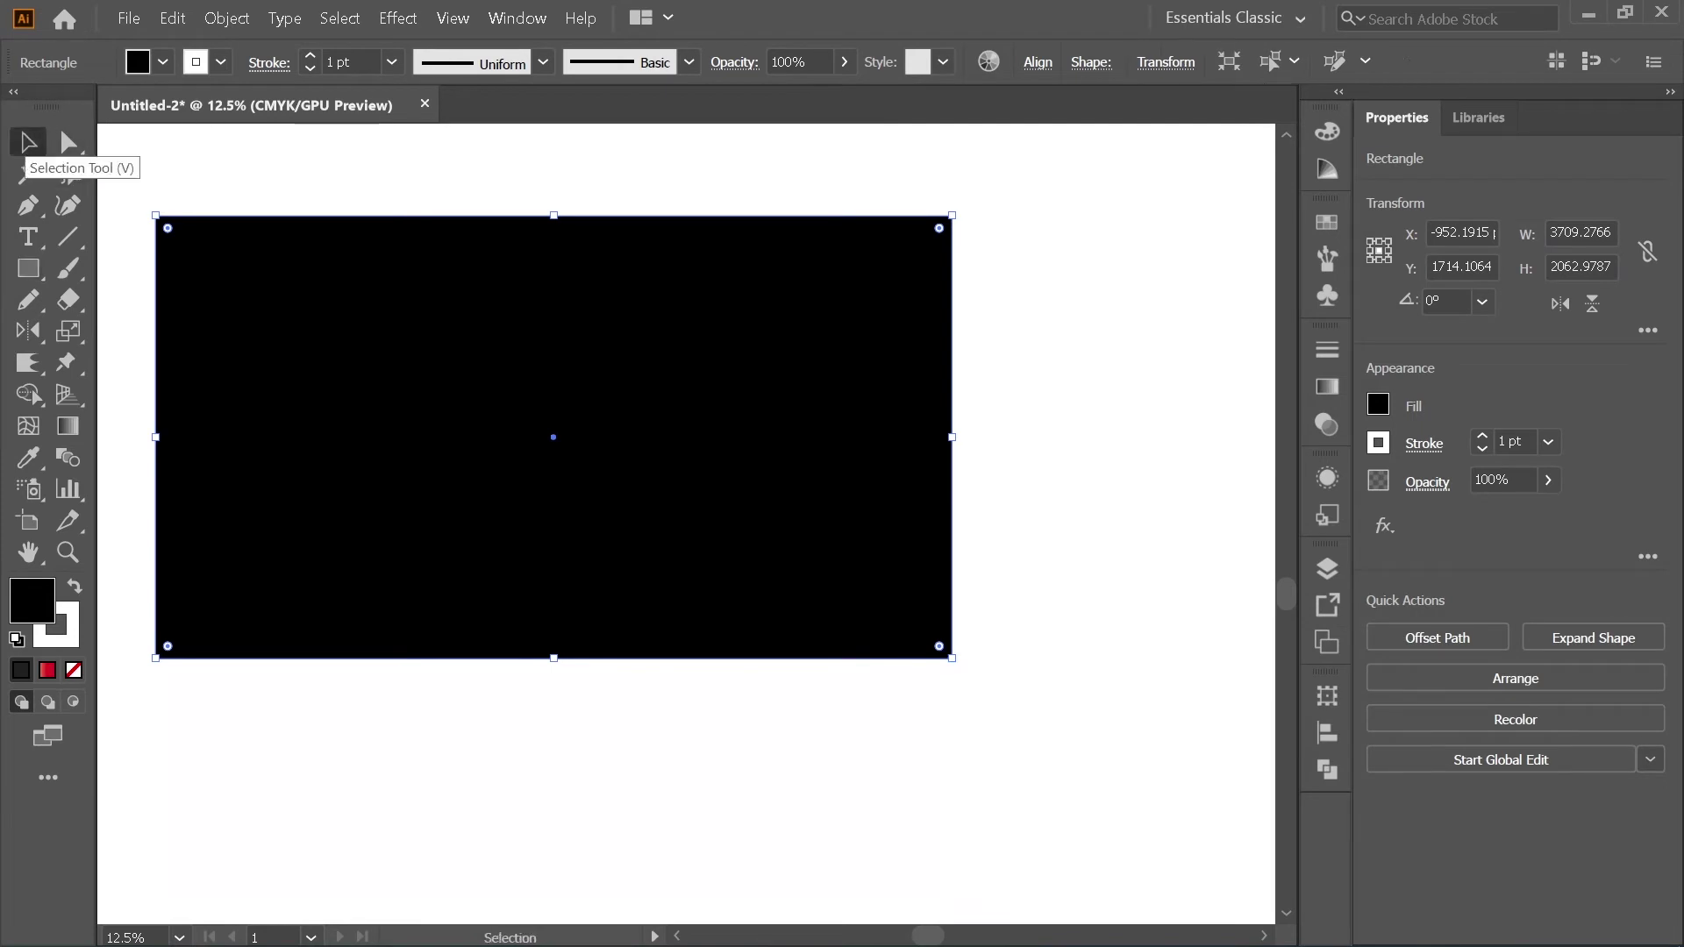
{"action": "key", "text": "ctrl+shift+bracketleft"}
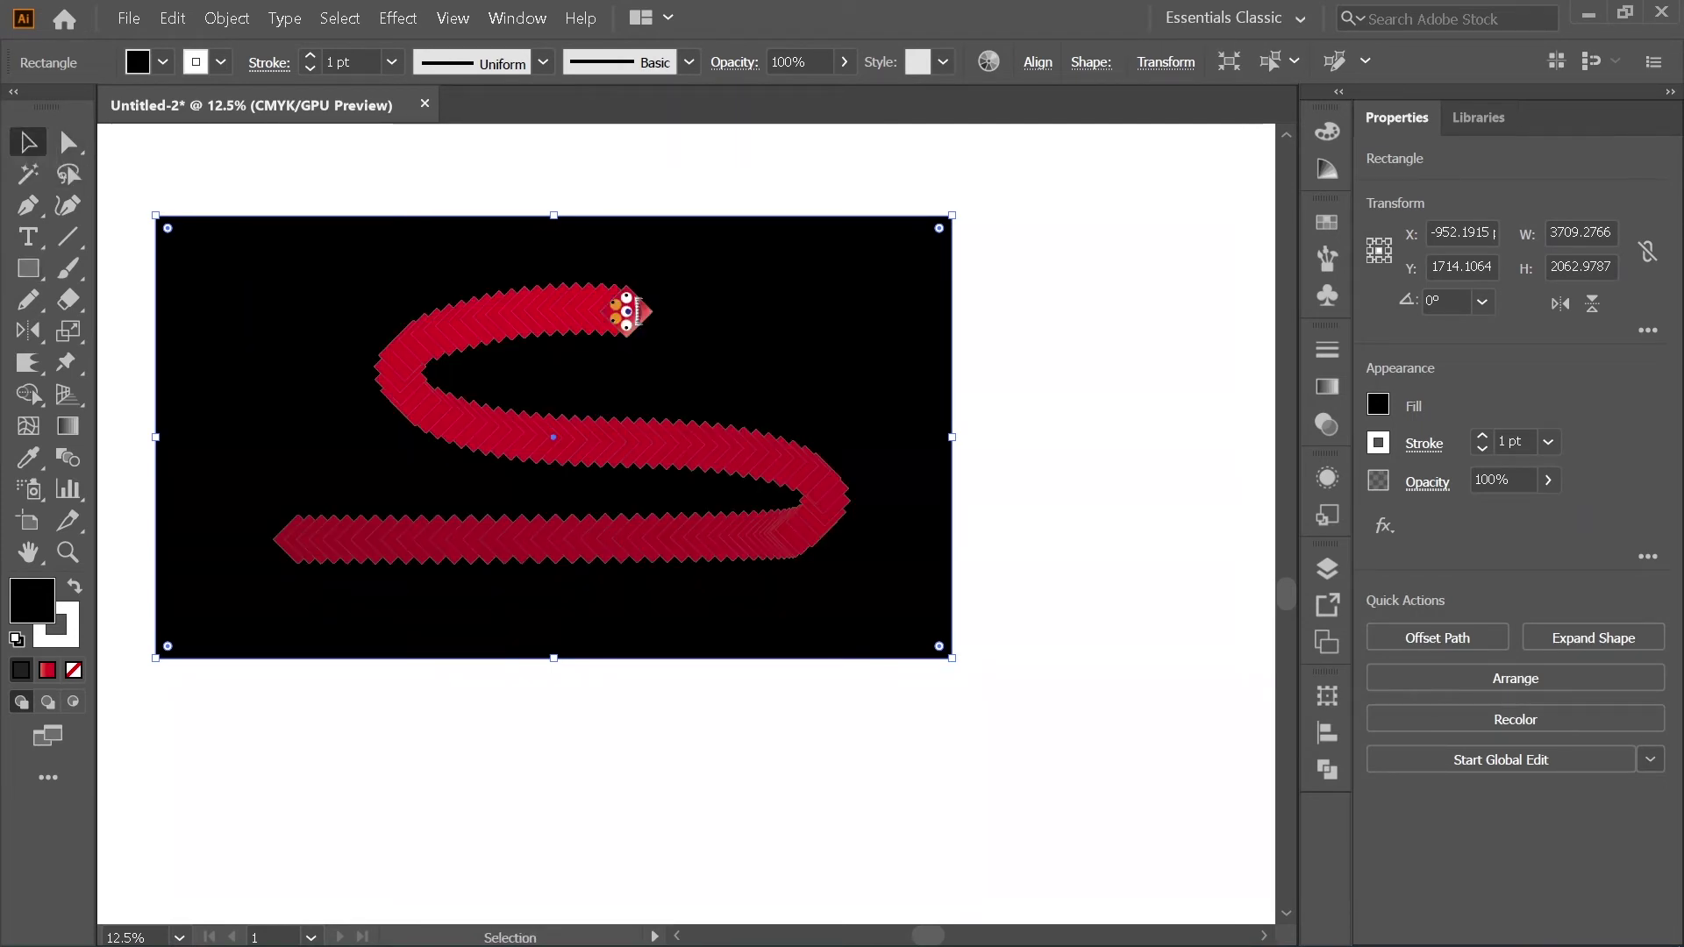
{"action": "key", "text": "ctrl+shift+a"}
Step: Add an Outer Glow effect to the snake's white outline path, using white in Screen mode at 85% opacity
{"action": "scroll", "coordinate": [603, 348], "scroll_direction": "up", "scroll_amount": 2}
{"action": "scroll", "coordinate": [628, 220], "scroll_direction": "up", "scroll_amount": 3}
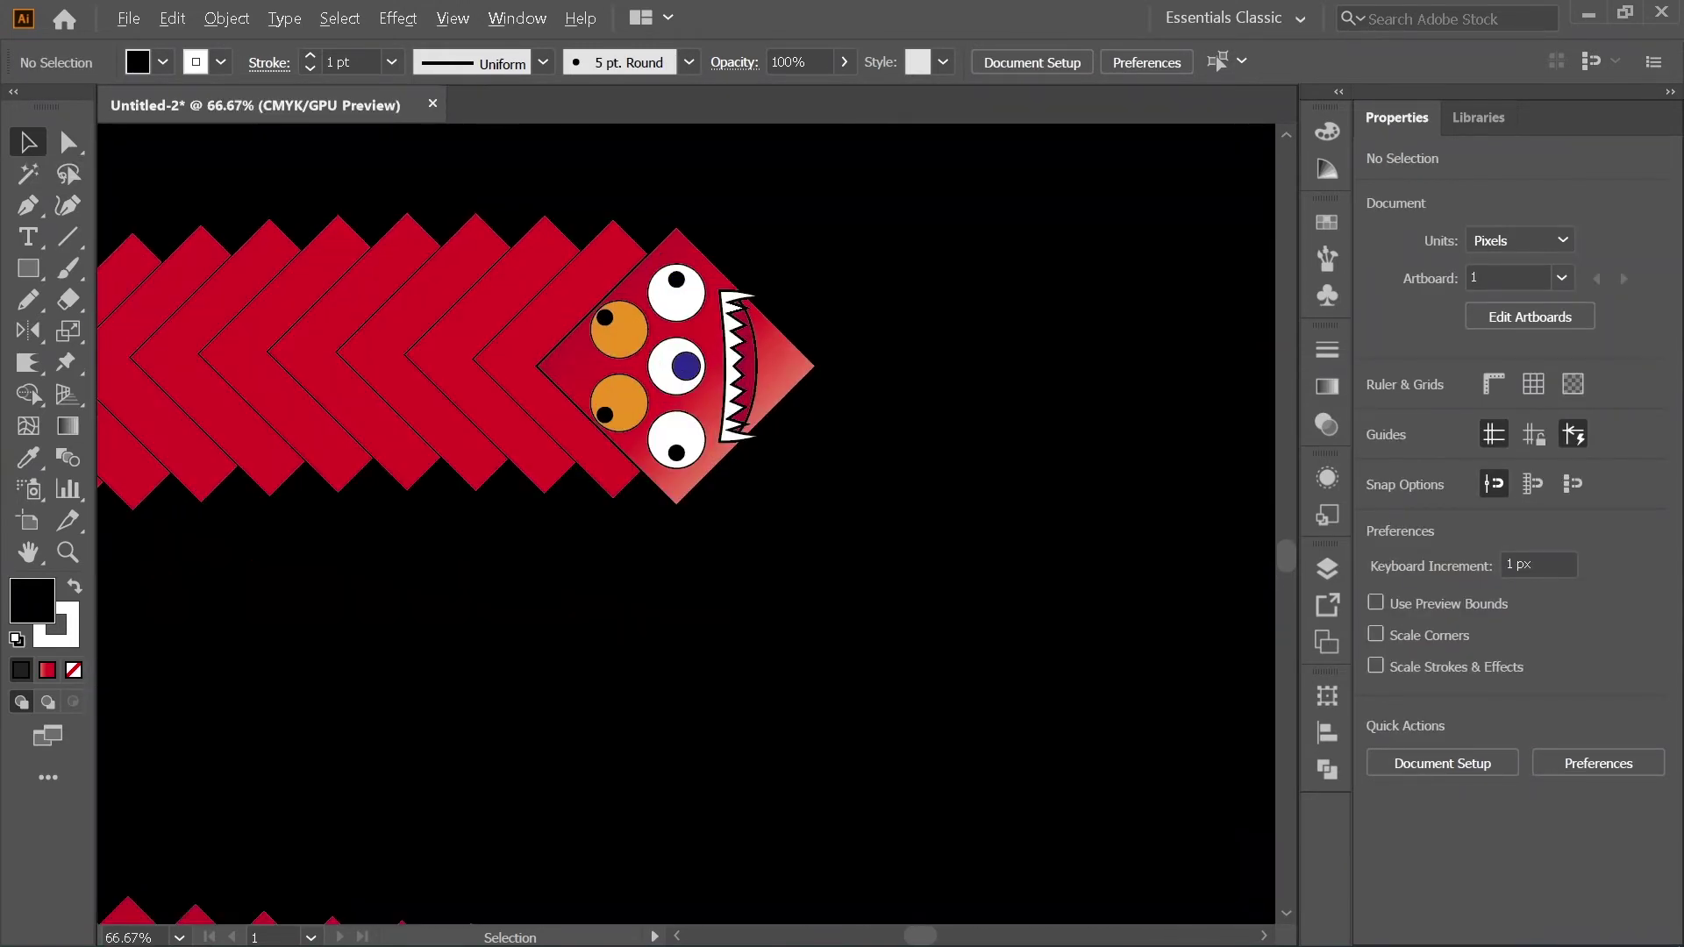
{"action": "scroll", "coordinate": [635, 219], "scroll_direction": "down", "scroll_amount": 1}
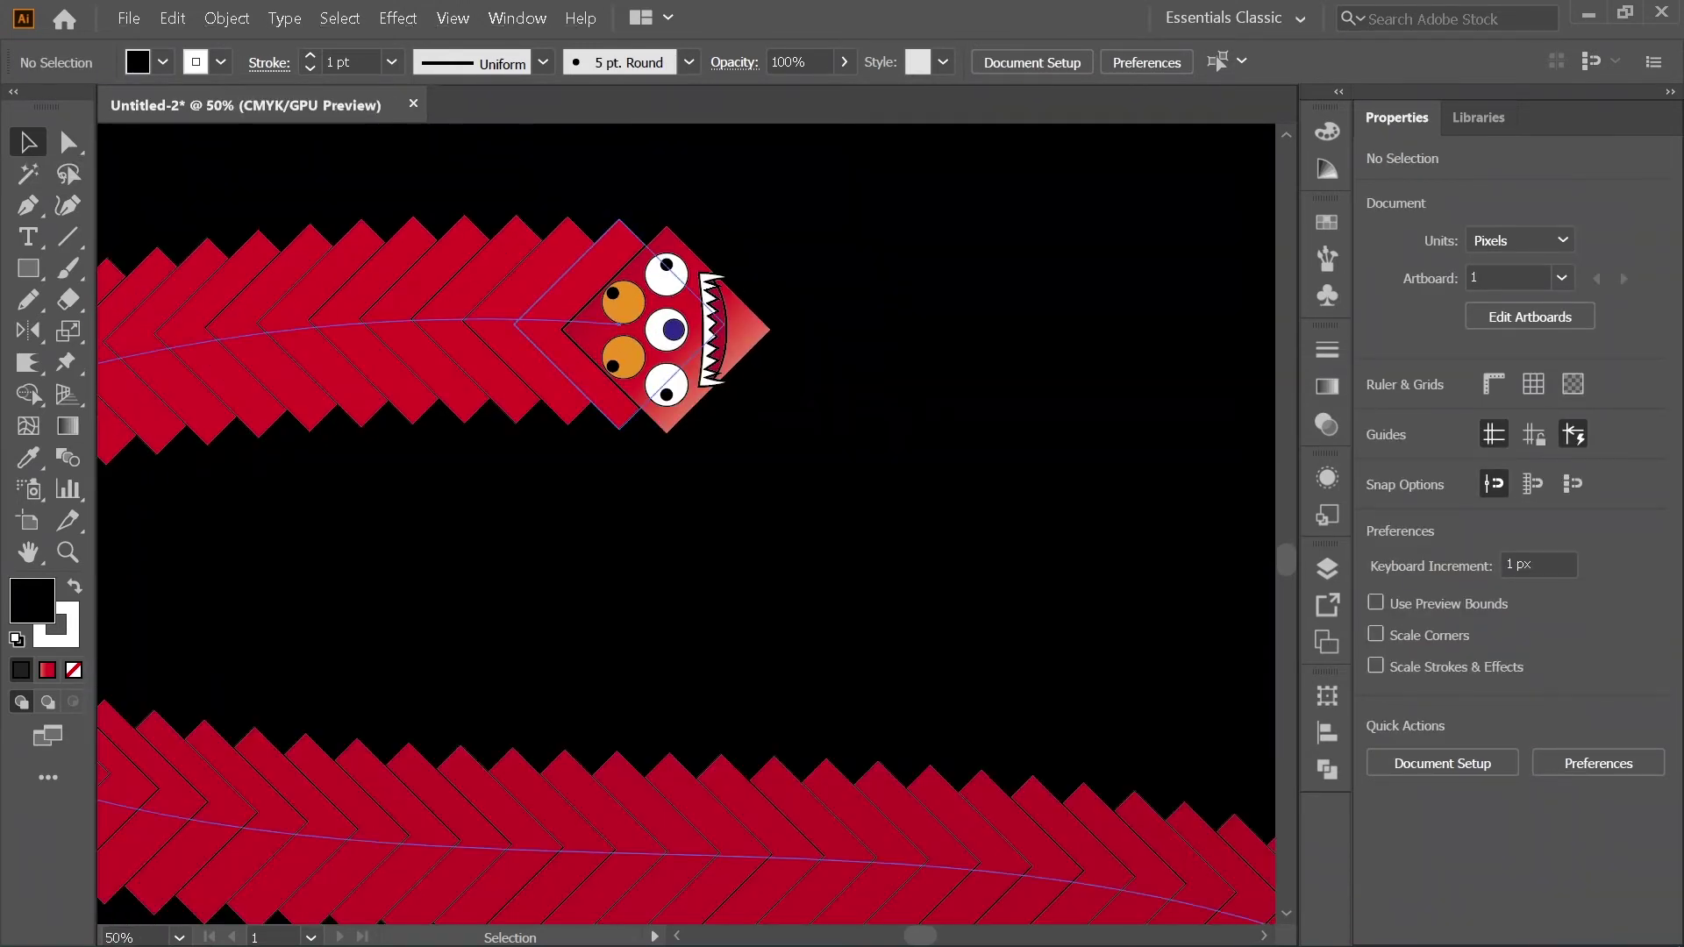
{"action": "left_click", "coordinate": [667, 193]}
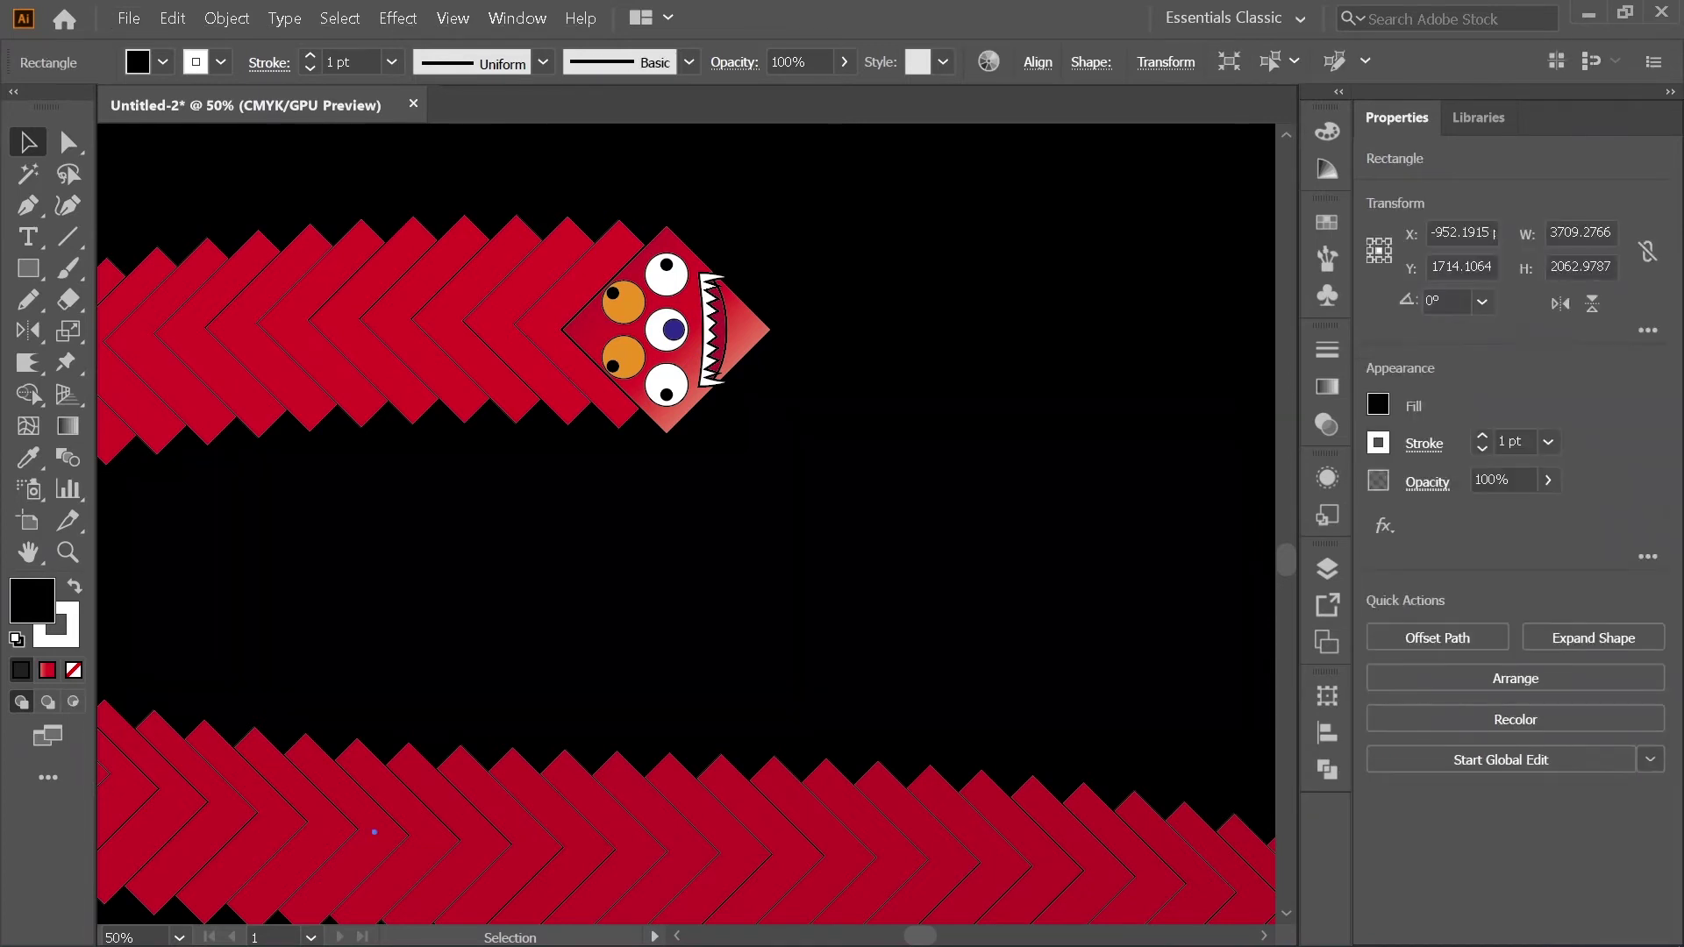
{"action": "key", "text": "a"}
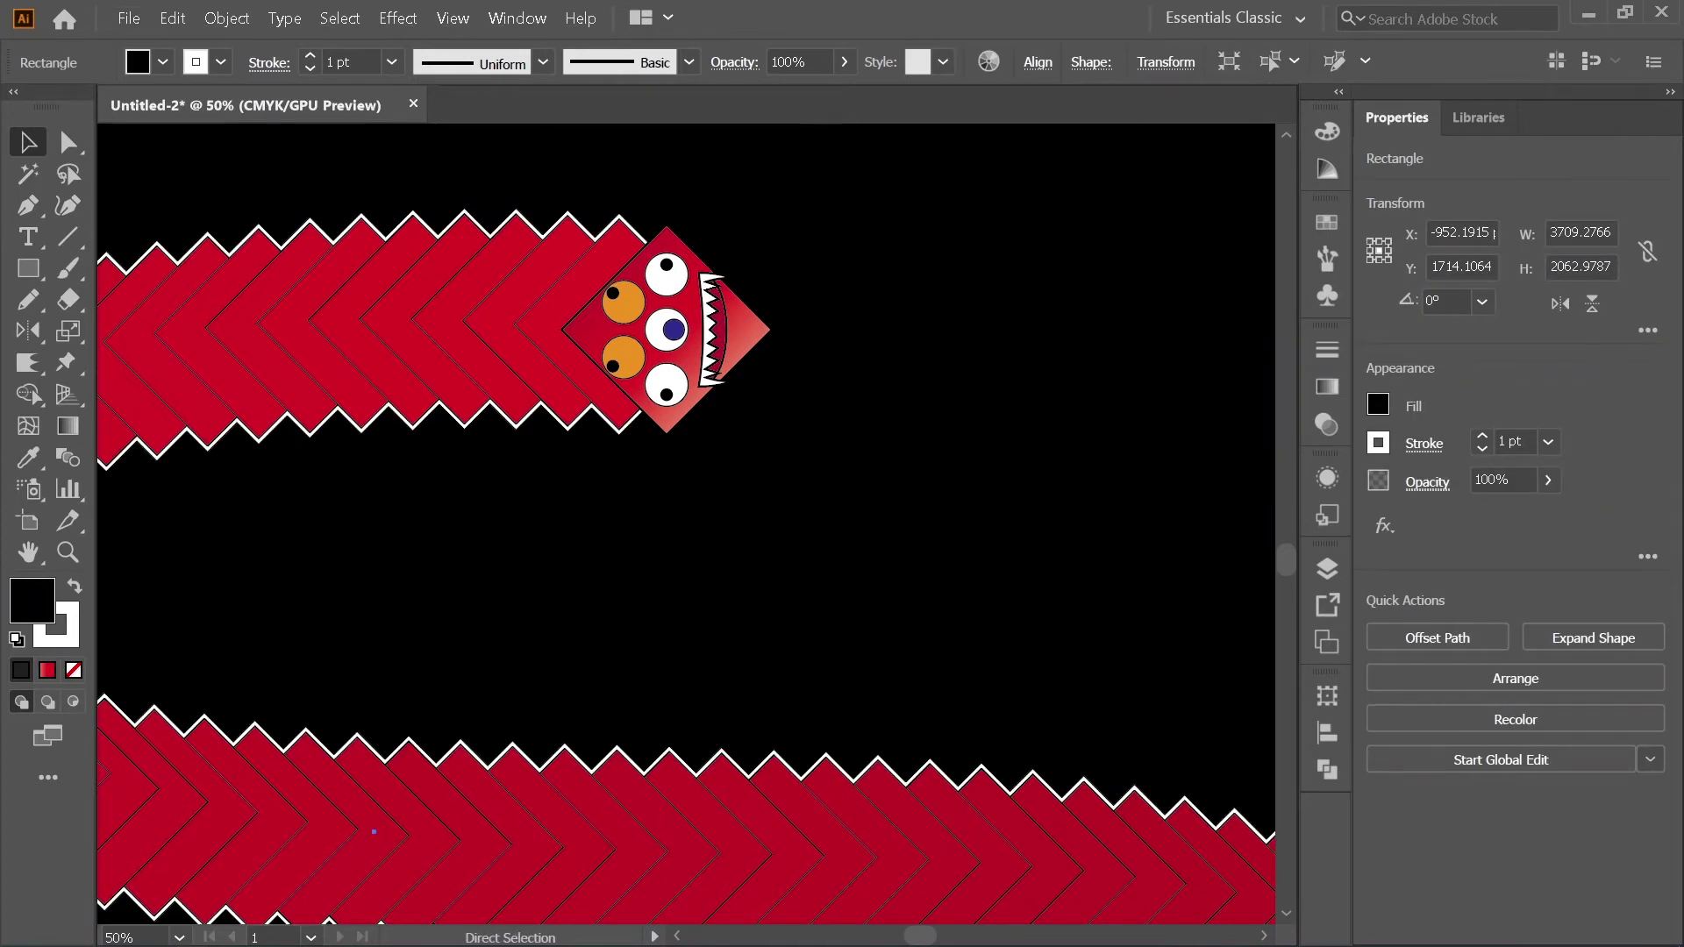
{"action": "key", "text": "ctrl+1"}
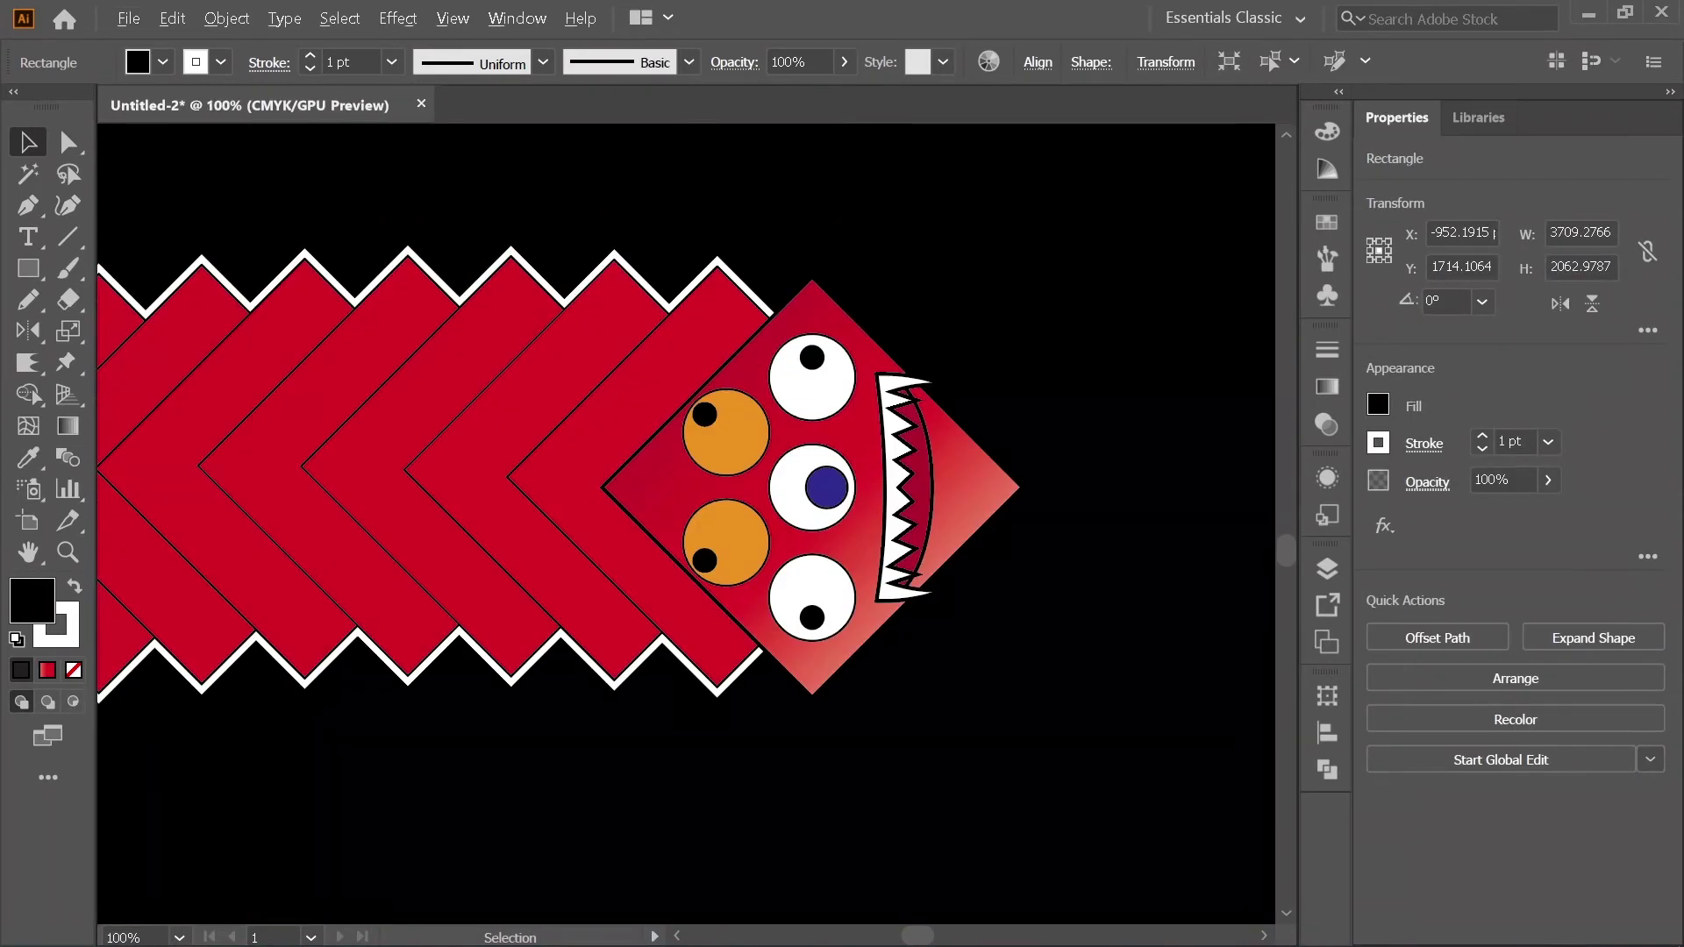
{"action": "left_click", "coordinate": [426, 261]}
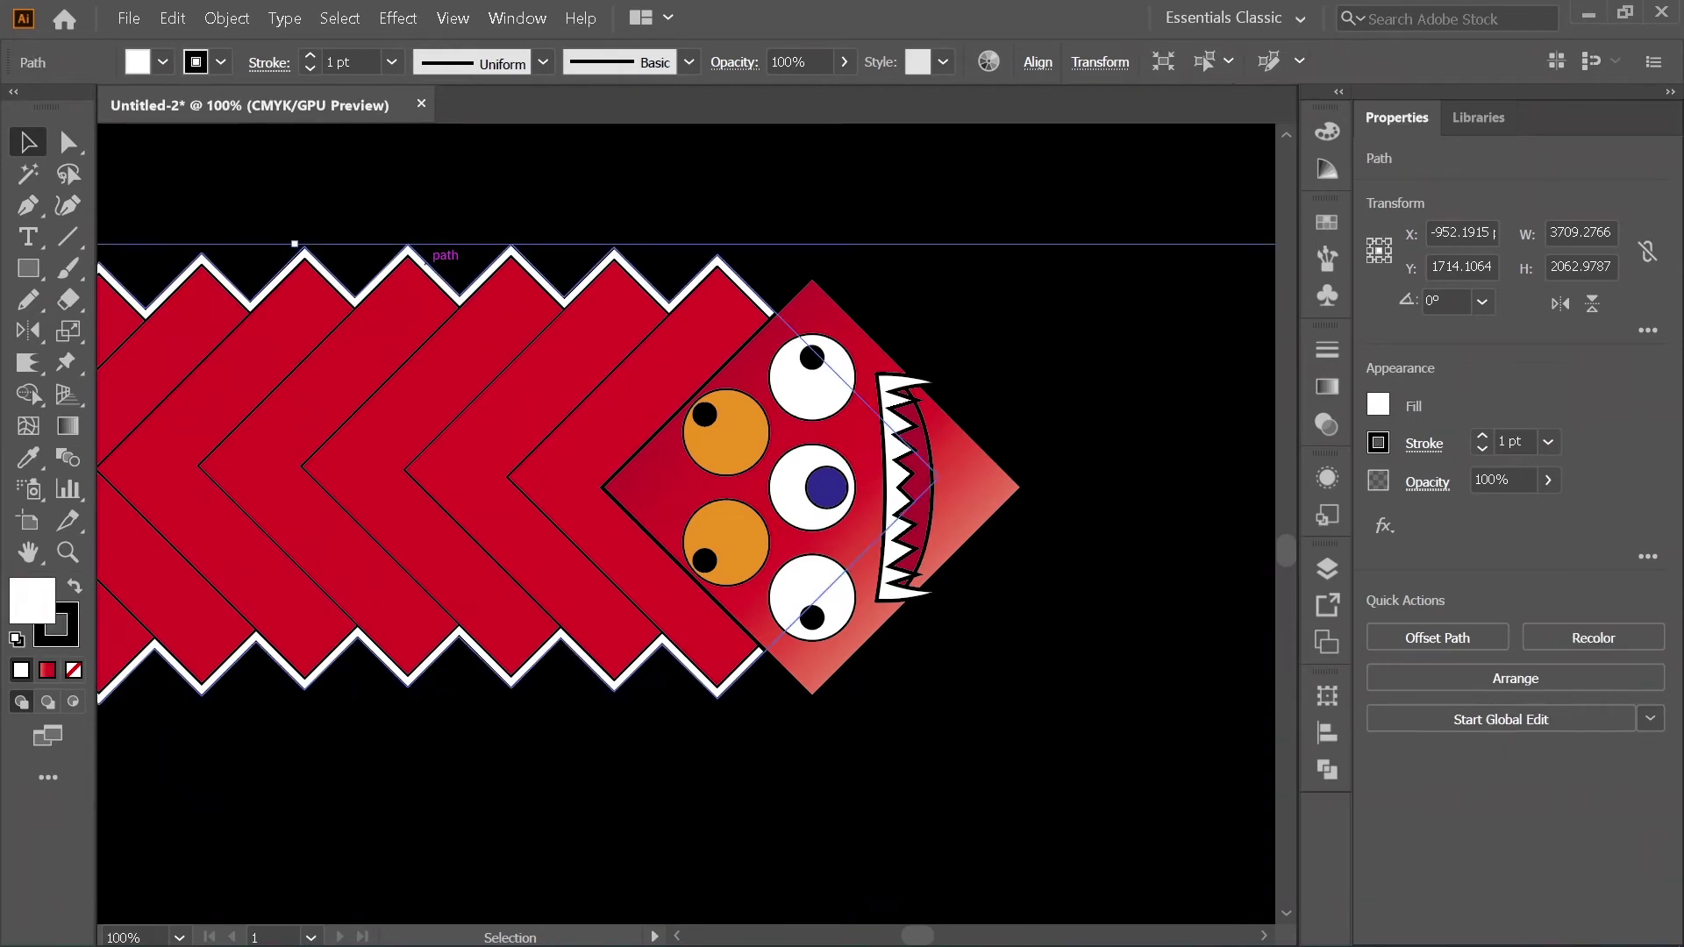
{"action": "left_click", "coordinate": [397, 18]}
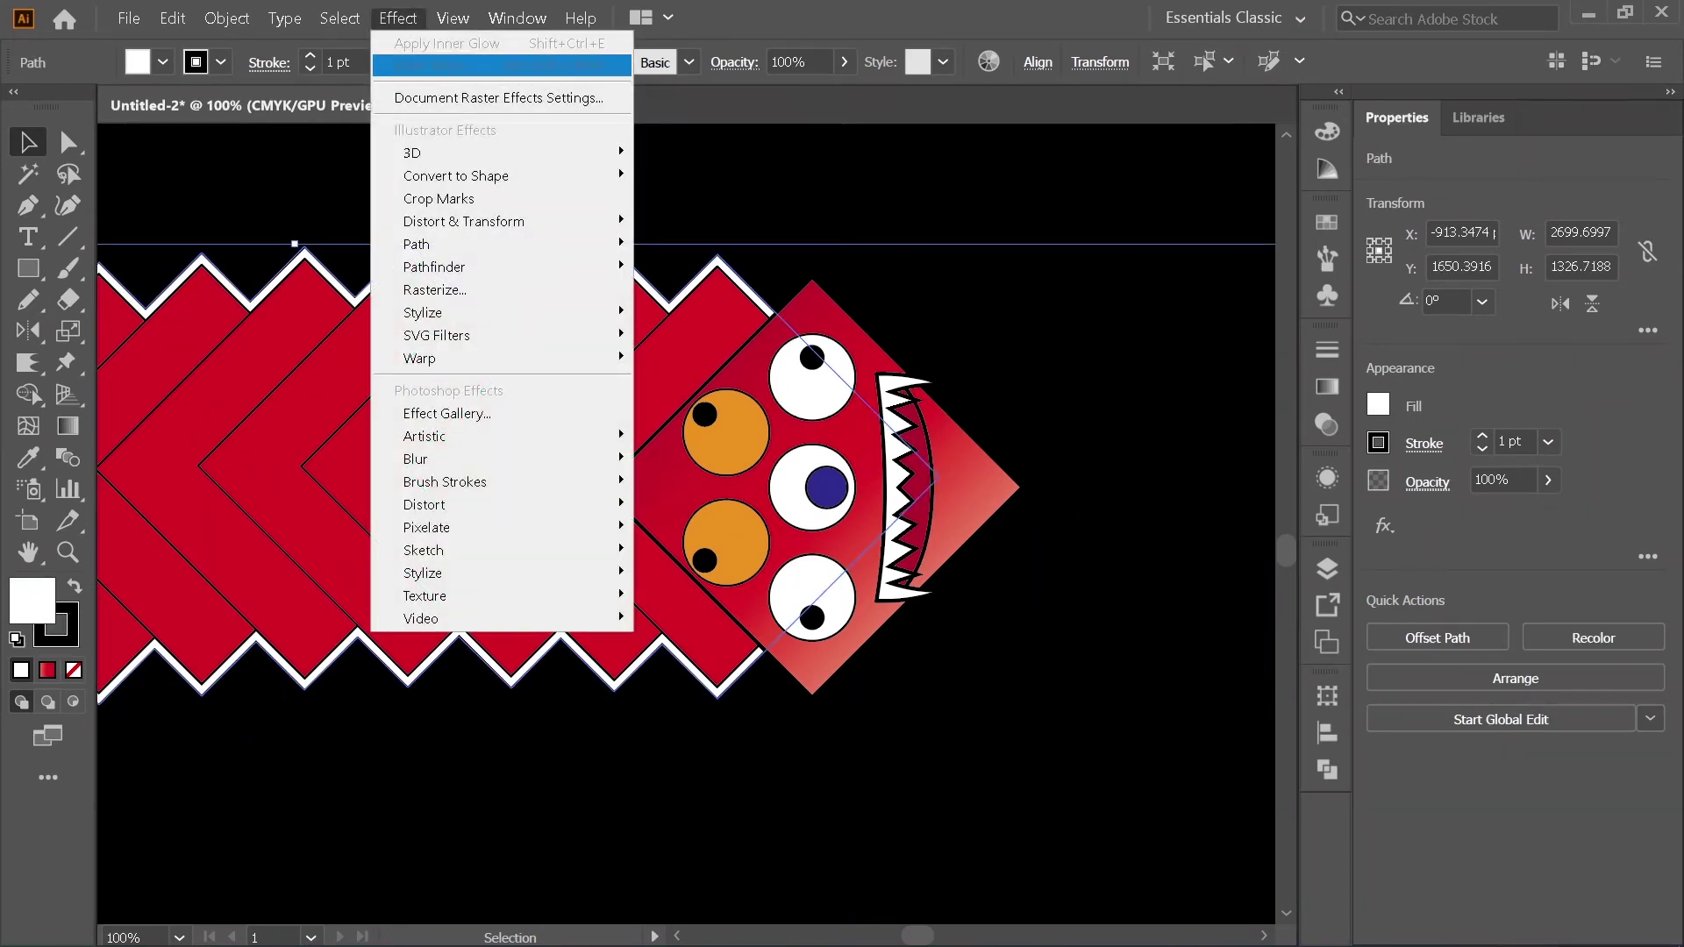
{"action": "mouse_move", "coordinate": [527, 312]}
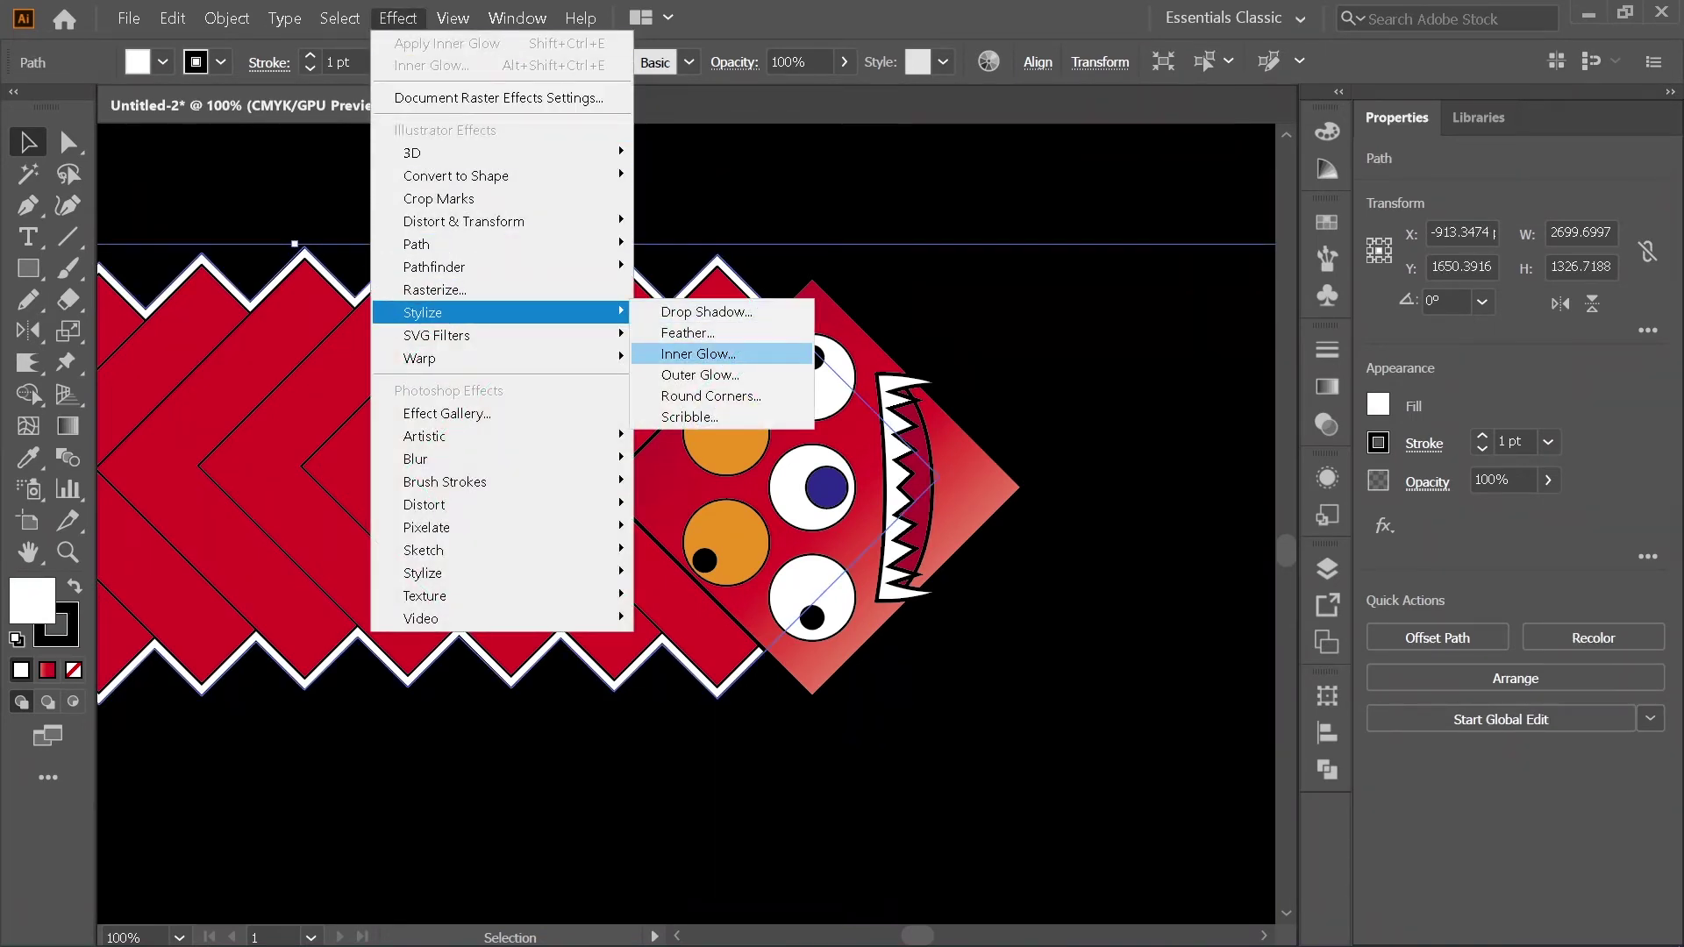
{"action": "left_click", "coordinate": [700, 375]}
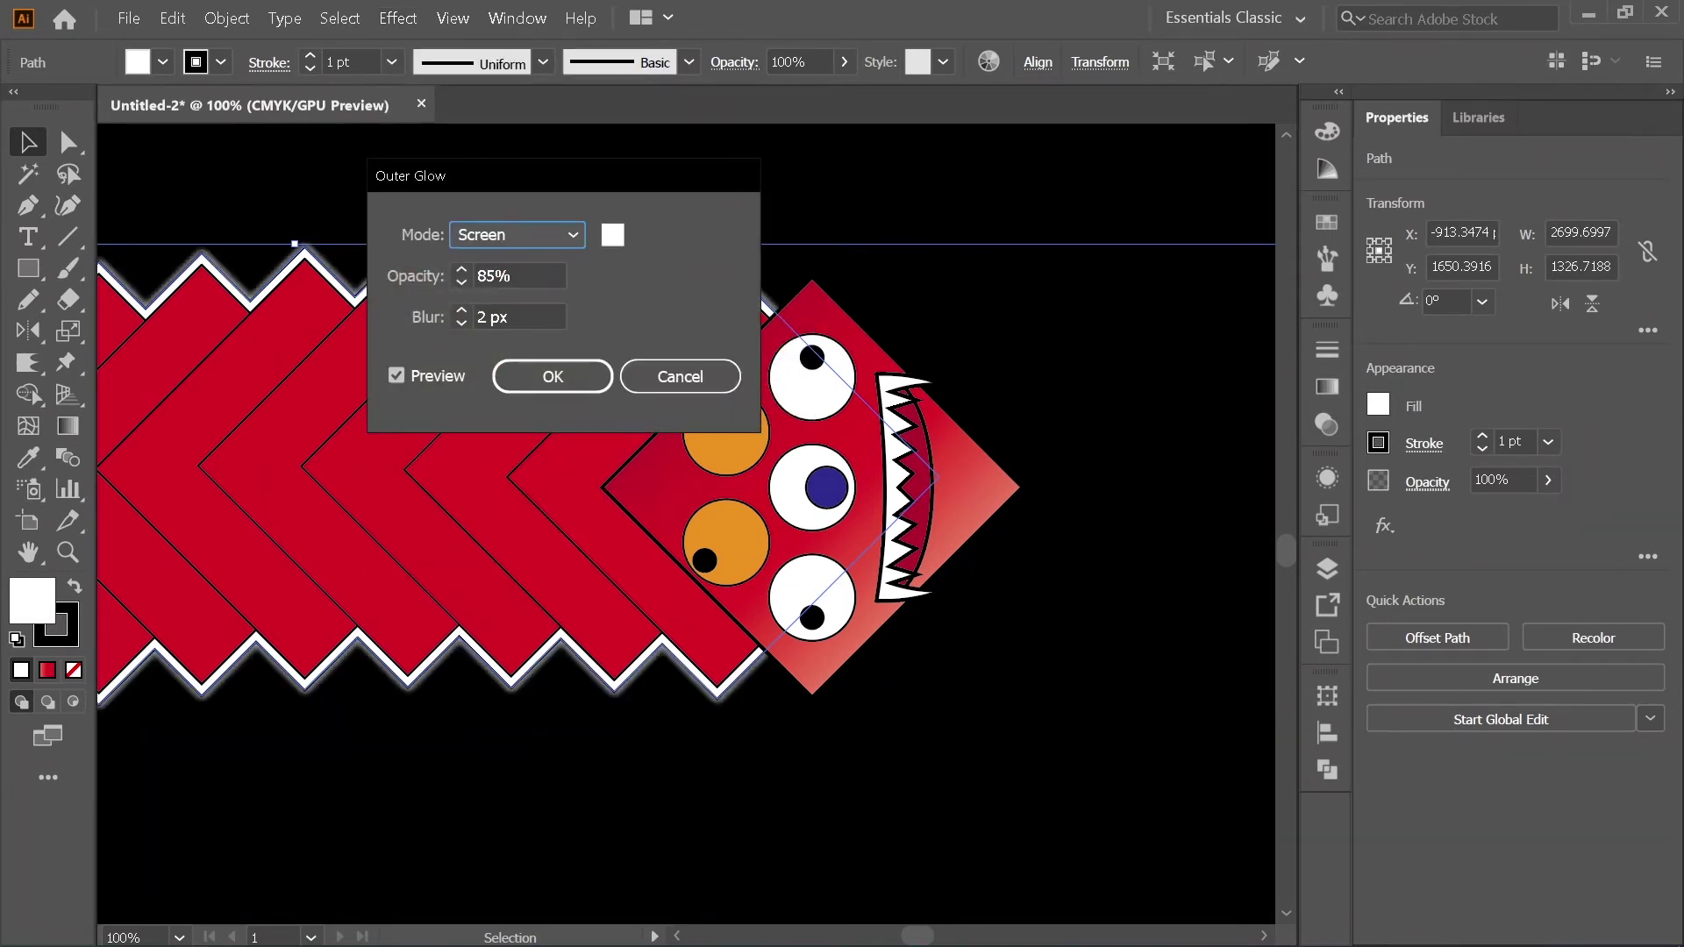
{"action": "left_click_drag", "start_coordinate": [702, 166], "coordinate": [1022, 209]}
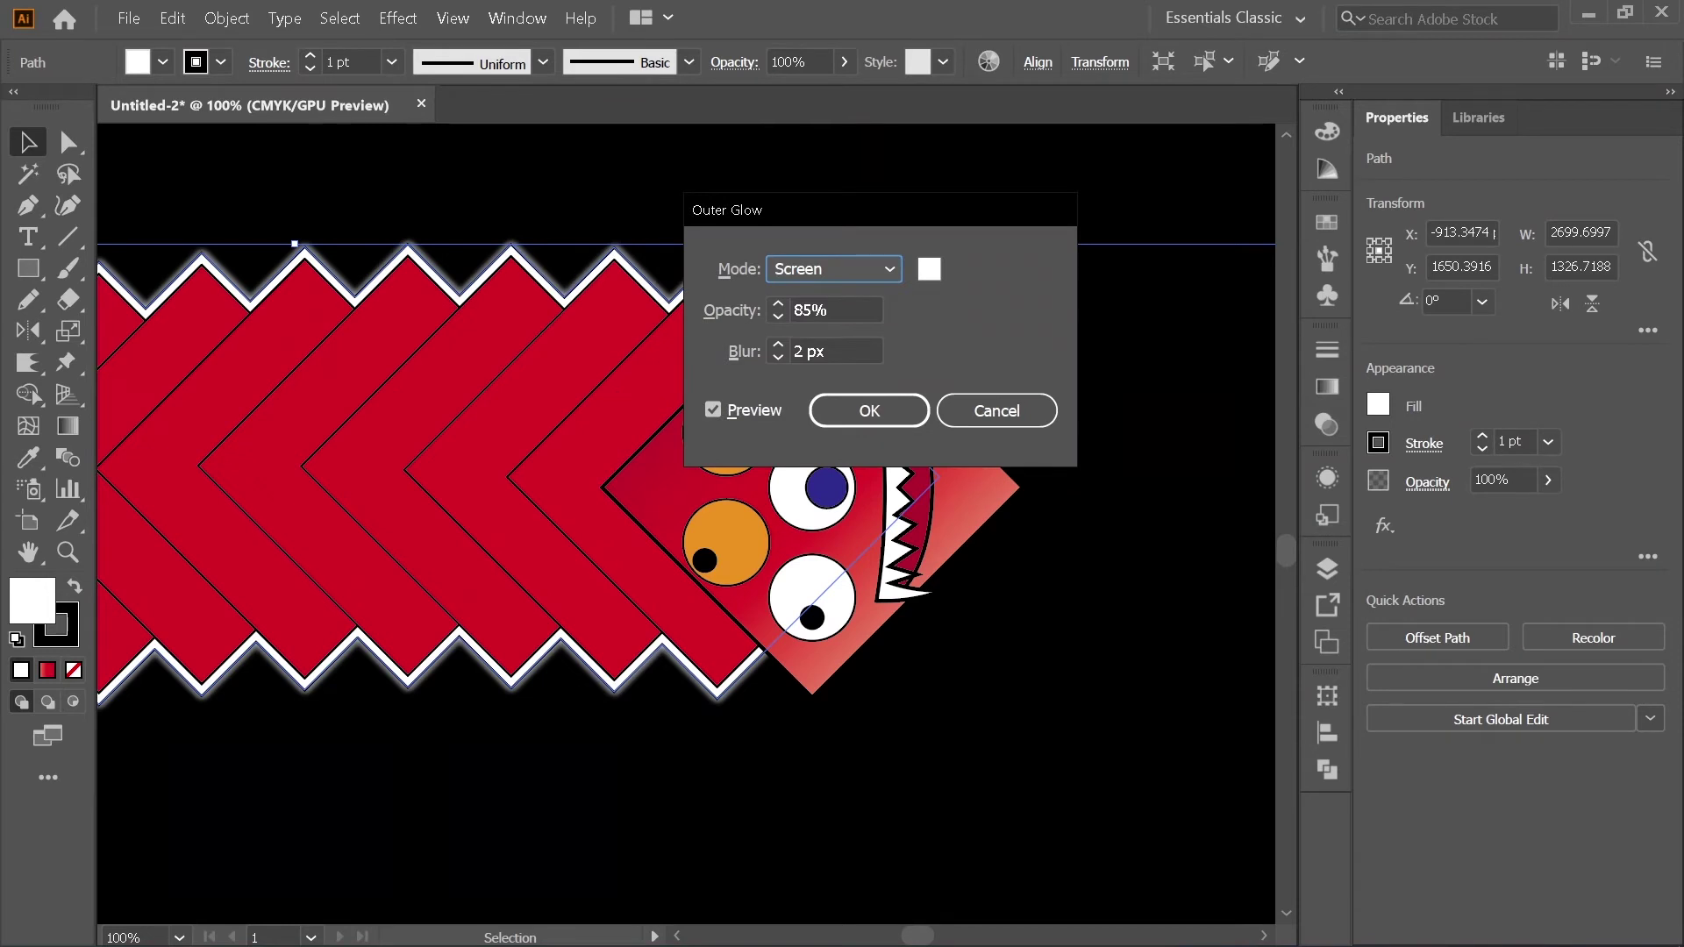
Step: Increase the Outer Glow's blur to above 12 px and apply the effect to the snake outline
{"action": "left_click", "coordinate": [808, 351]}
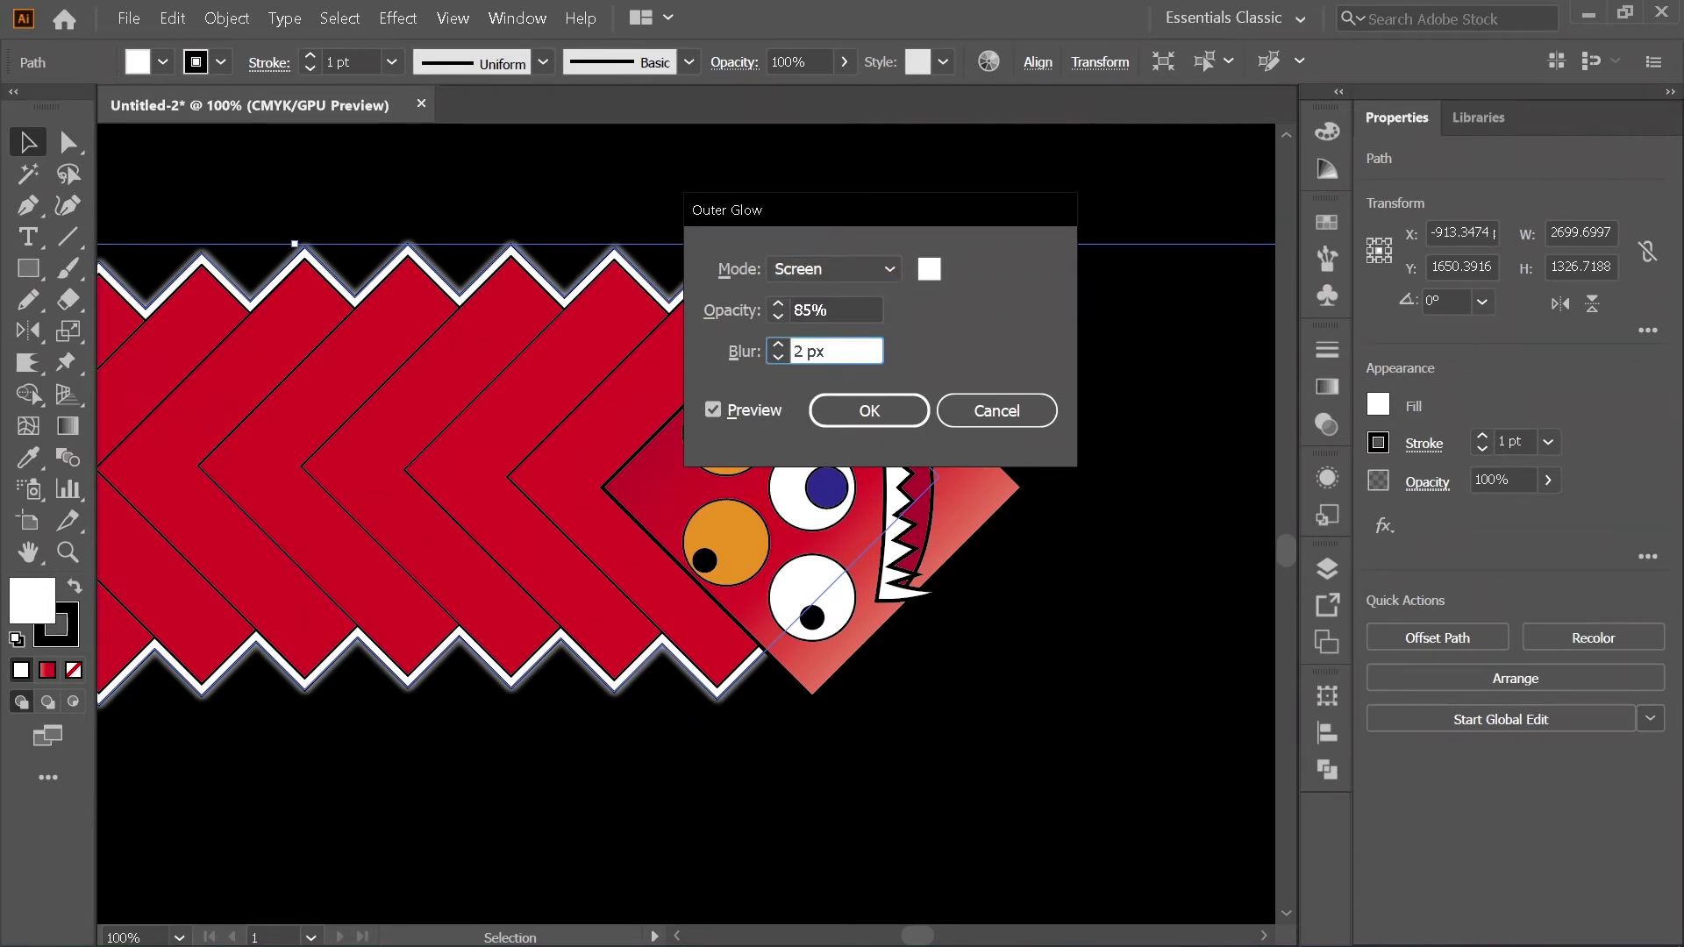
{"action": "key", "text": "Up"}
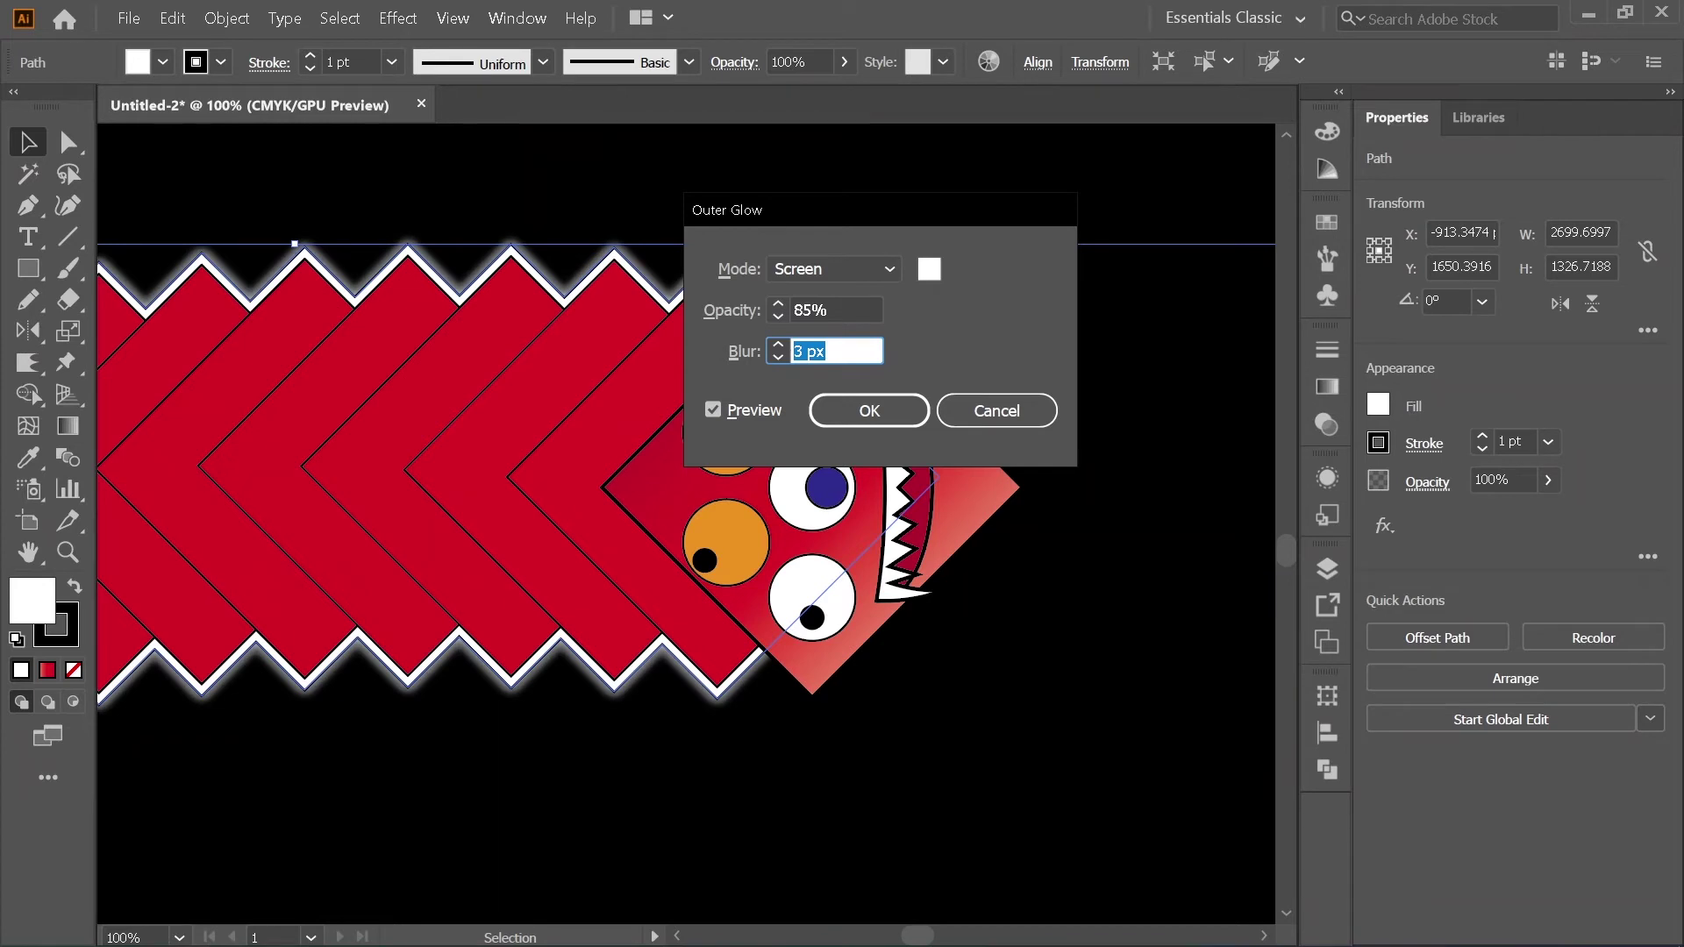
{"action": "key", "text": "Up"}
{"action": "key", "text": "Up"}
{"action": "key", "text": "Up"}
{"action": "key", "text": "Up"}
{"action": "key", "text": "Up"}
{"action": "key", "text": "Up"}
{"action": "key", "text": "Up"}
{"action": "key", "text": "Up"}
{"action": "key", "text": "Up"}
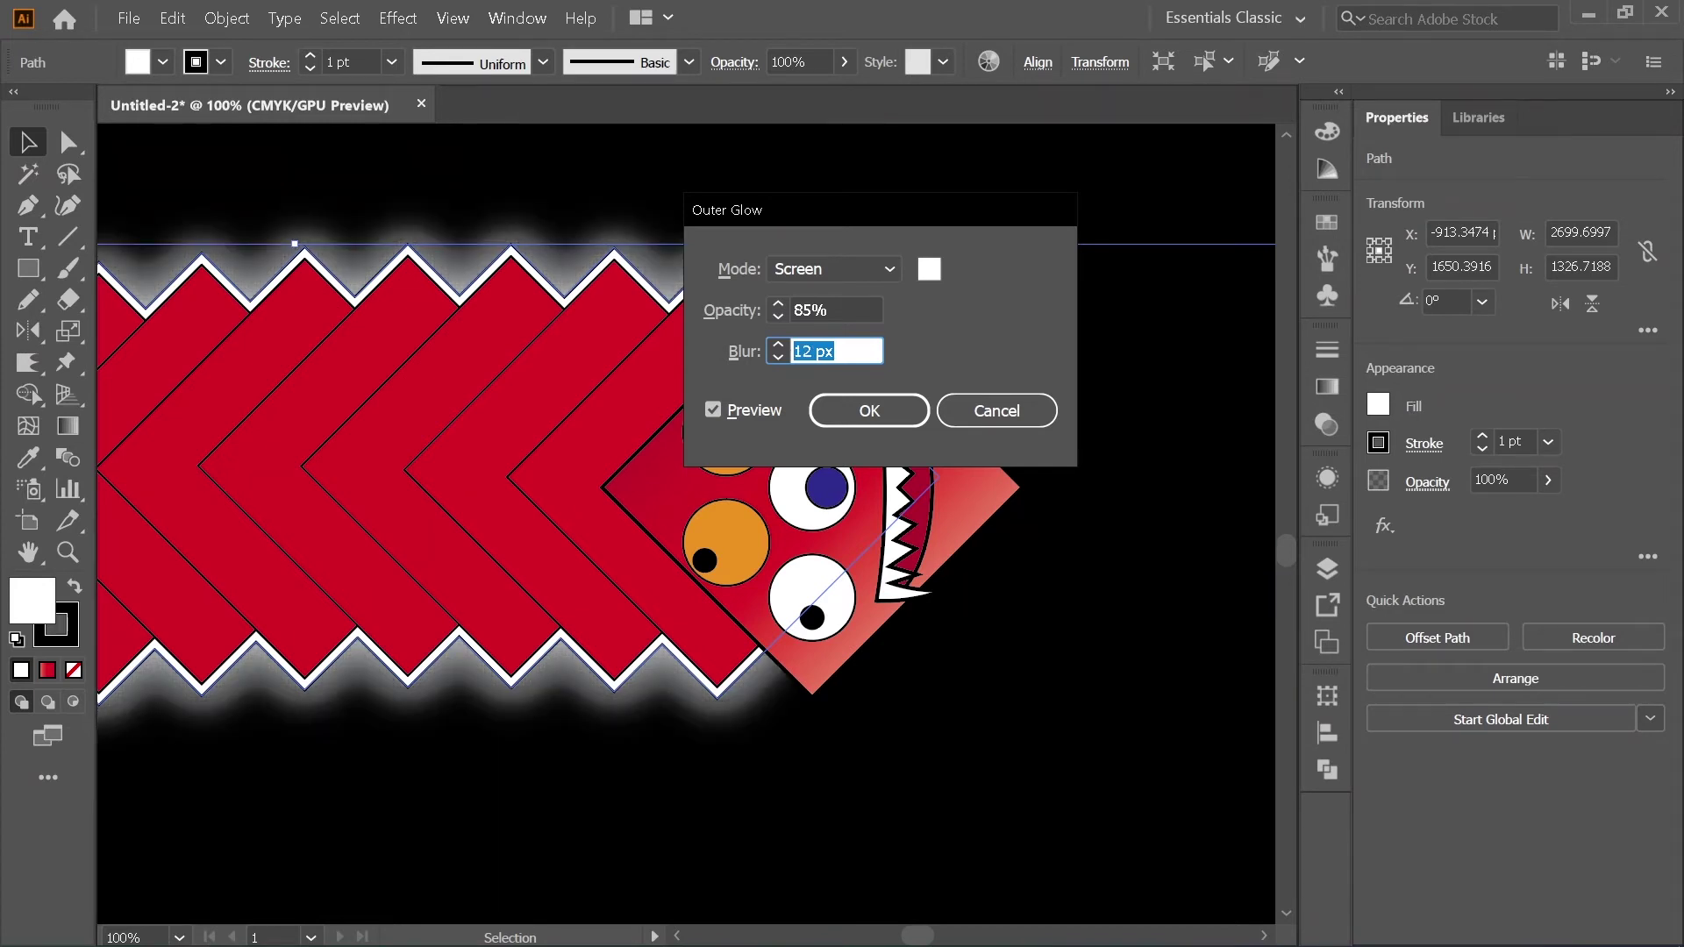
{"action": "key", "text": "Up"}
{"action": "key", "text": "Up"}
{"action": "key", "text": "Up"}
{"action": "key", "text": "Up"}
{"action": "key", "text": "Up"}
{"action": "key", "text": "Up"}
{"action": "key", "text": "Return"}
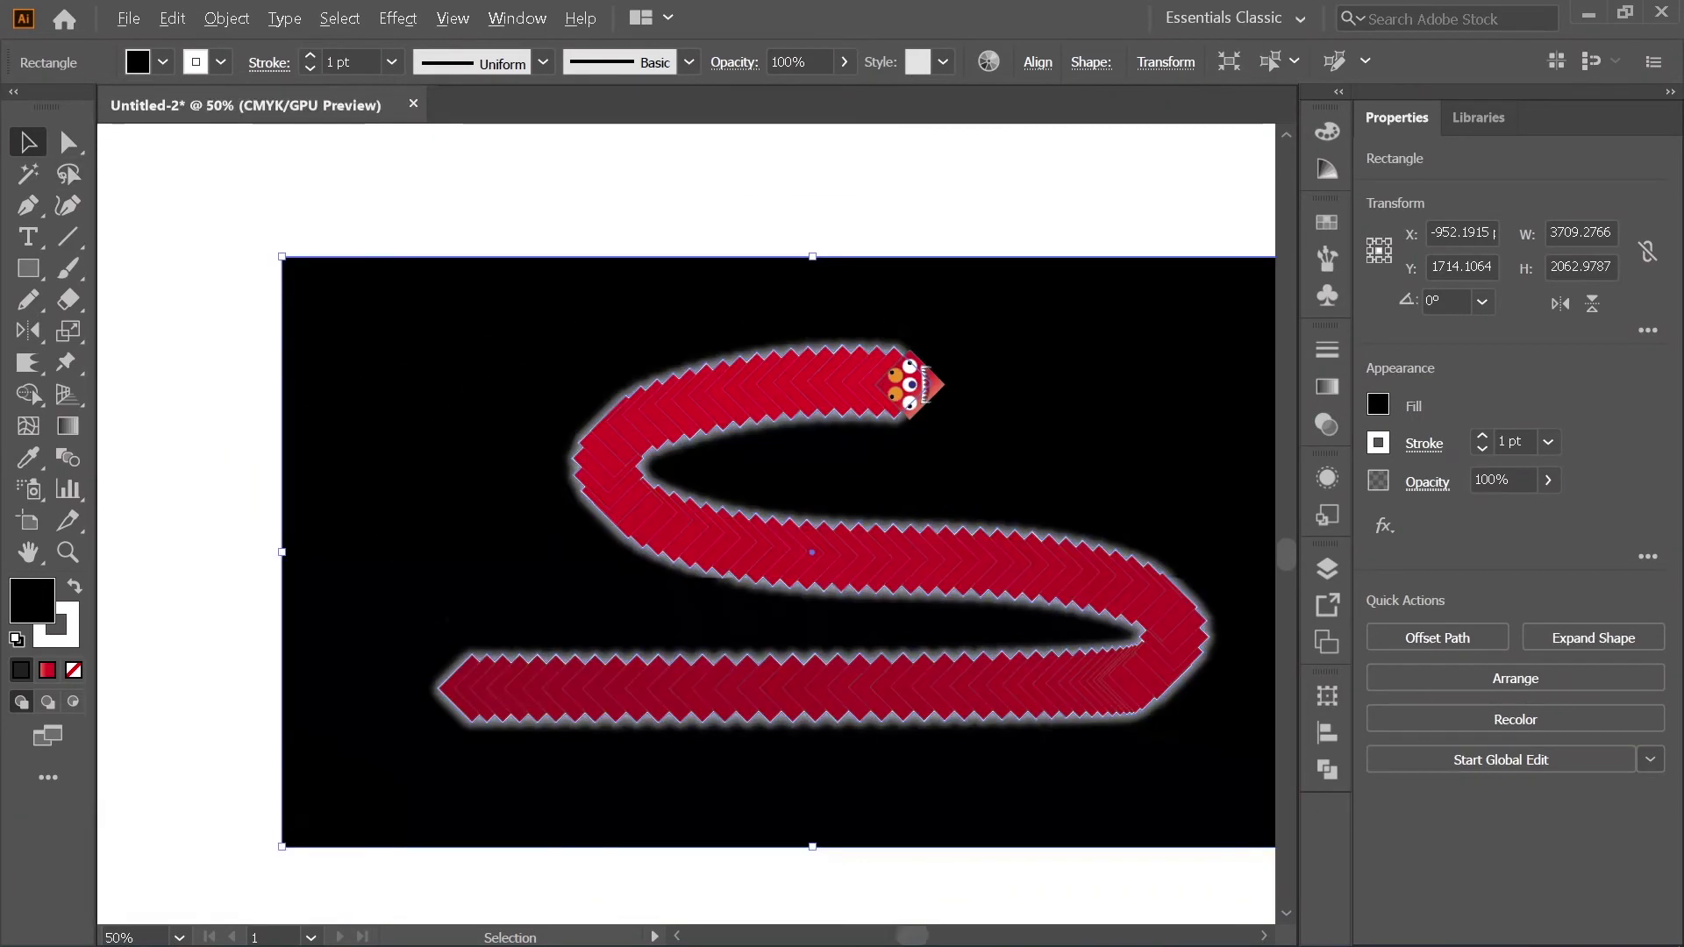
Step: Undo the outer glow on the snake outline and the black background rectangle
{"action": "key", "text": "ctrl+equal"}
{"action": "left_click", "coordinate": [921, 372], "text": "ctrl"}
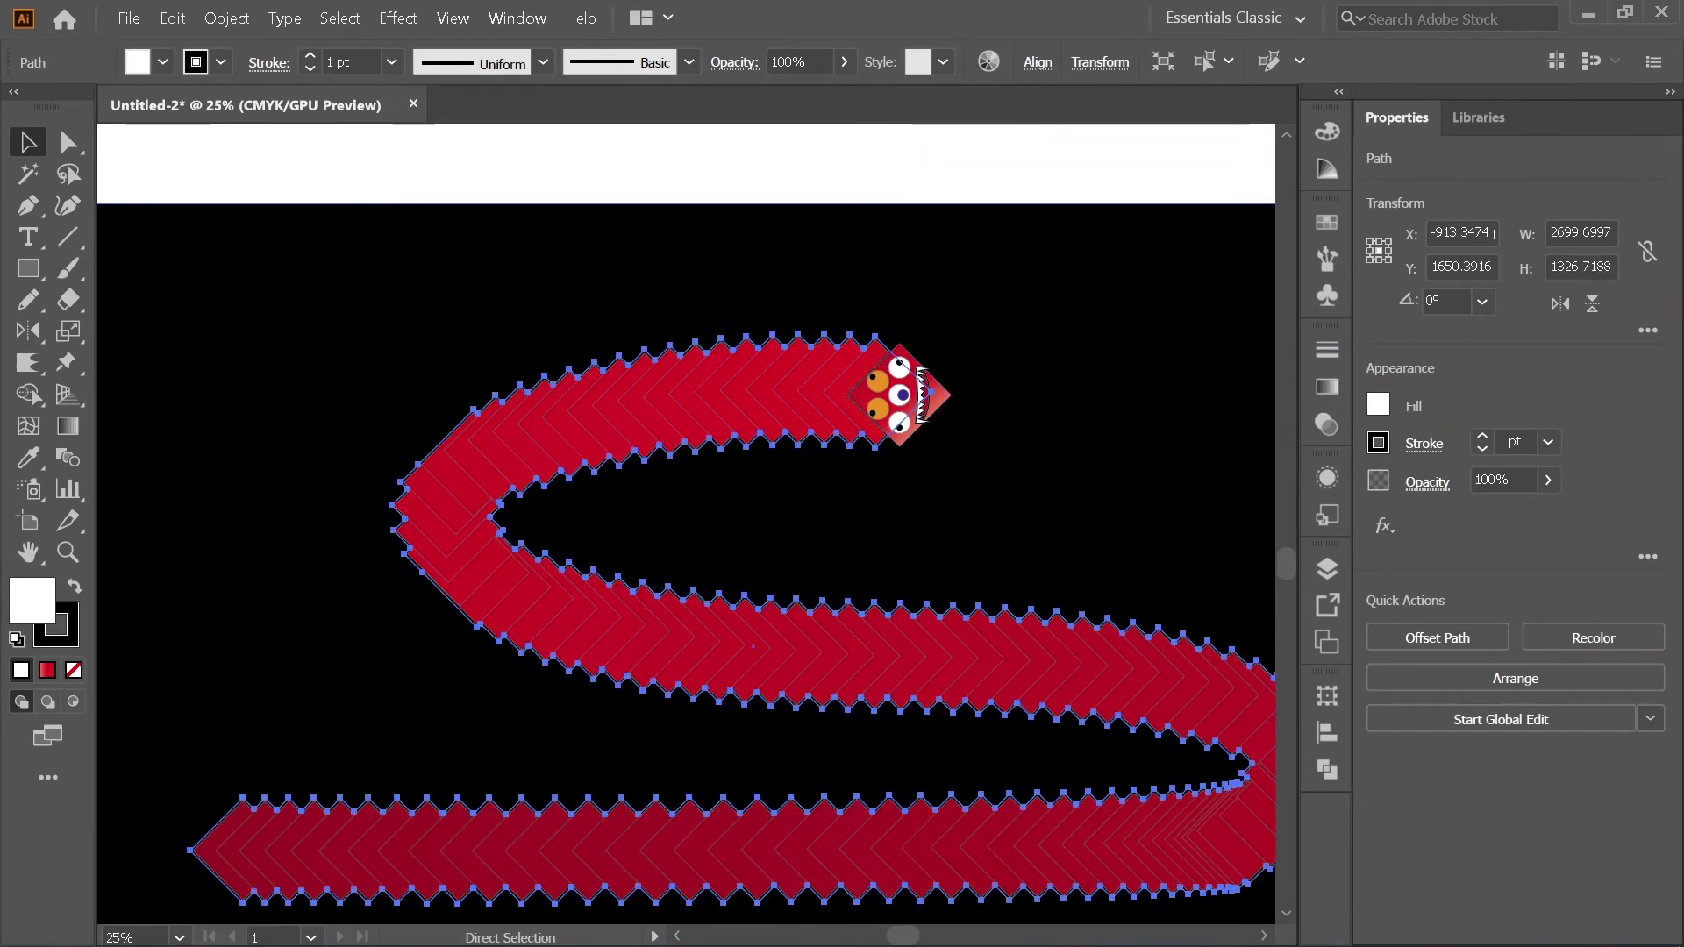
{"action": "key", "text": "ctrl+equal"}
{"action": "key", "text": "ctrl+equal"}
{"action": "key", "text": "ctrl+equal"}
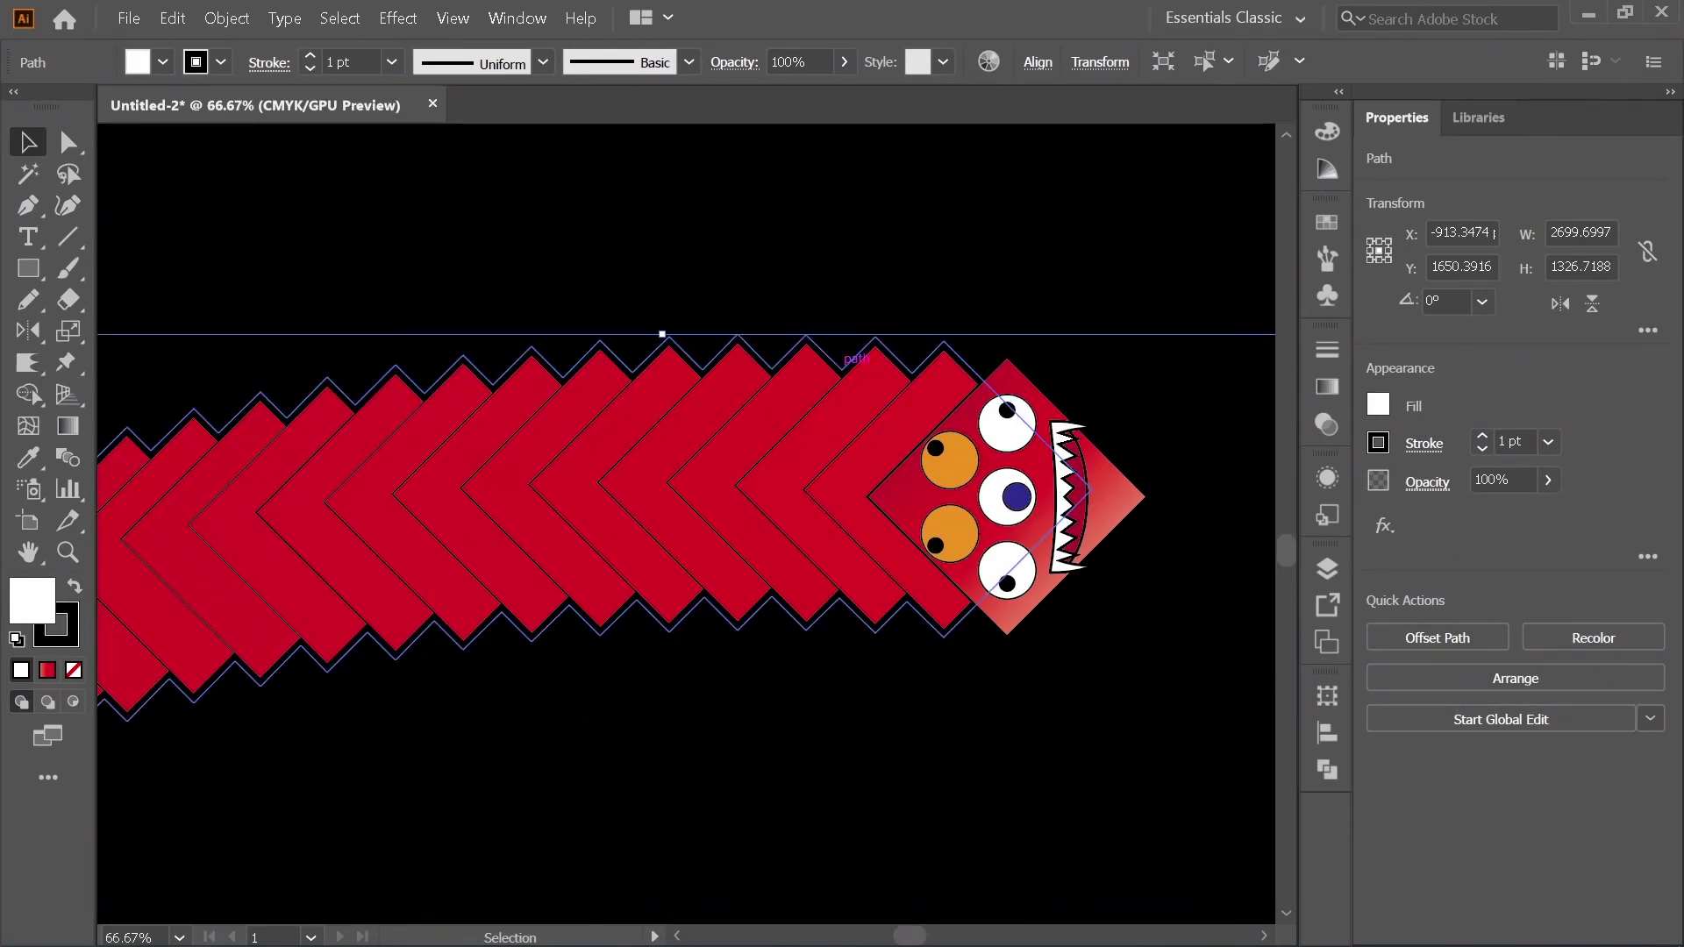
{"action": "key", "text": "ctrl+bracketright"}
{"action": "key", "text": "ctrl+z"}
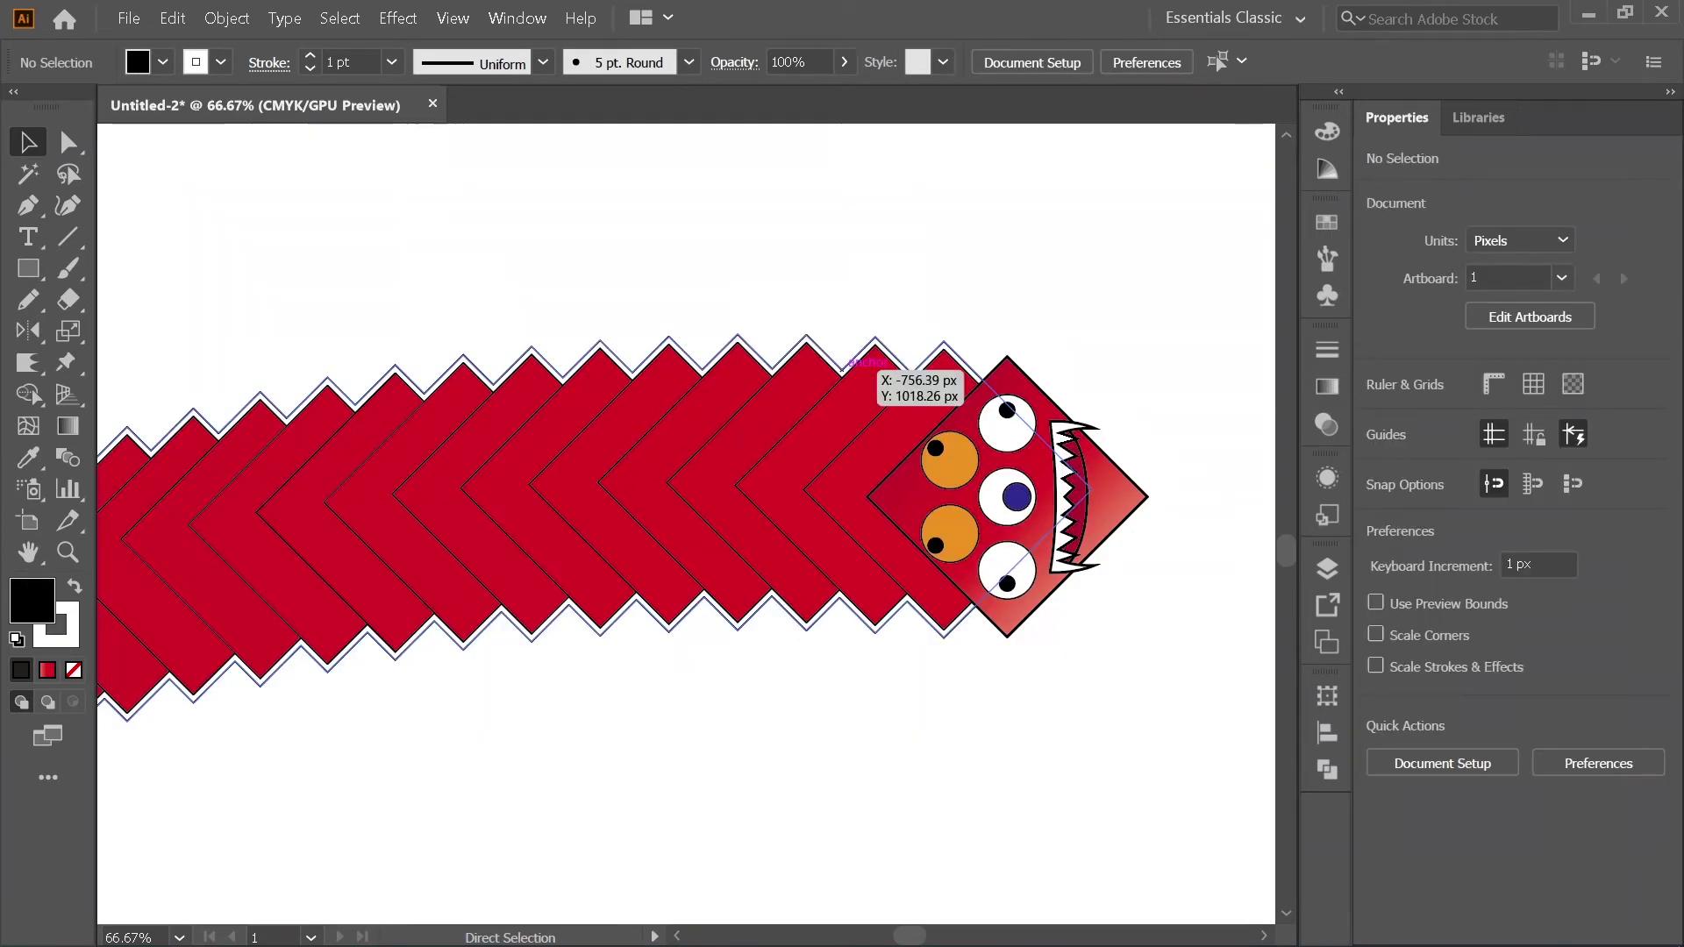
Step: Undo the pasted copy, white fill, path offset, union and expansion to restore the snake body's live blend, and deselect it
{"action": "key", "text": "d"}
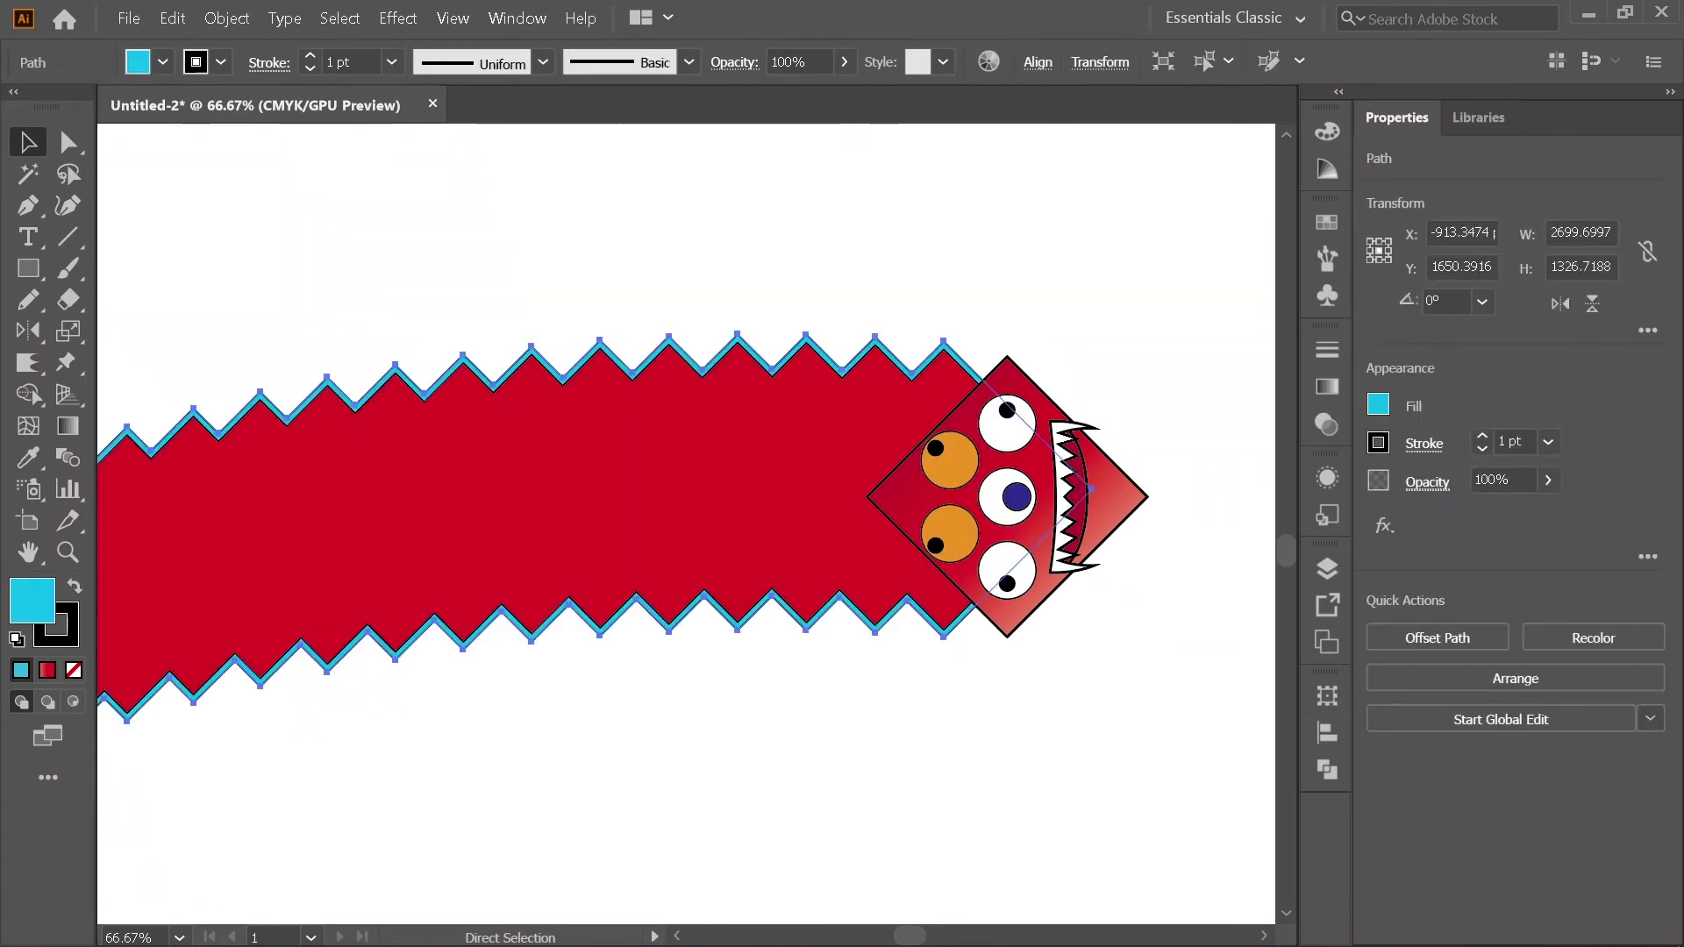
{"action": "key", "text": "ctrl+z"}
{"action": "key", "text": "ctrl+z"}
{"action": "key", "text": "ctrl+z"}
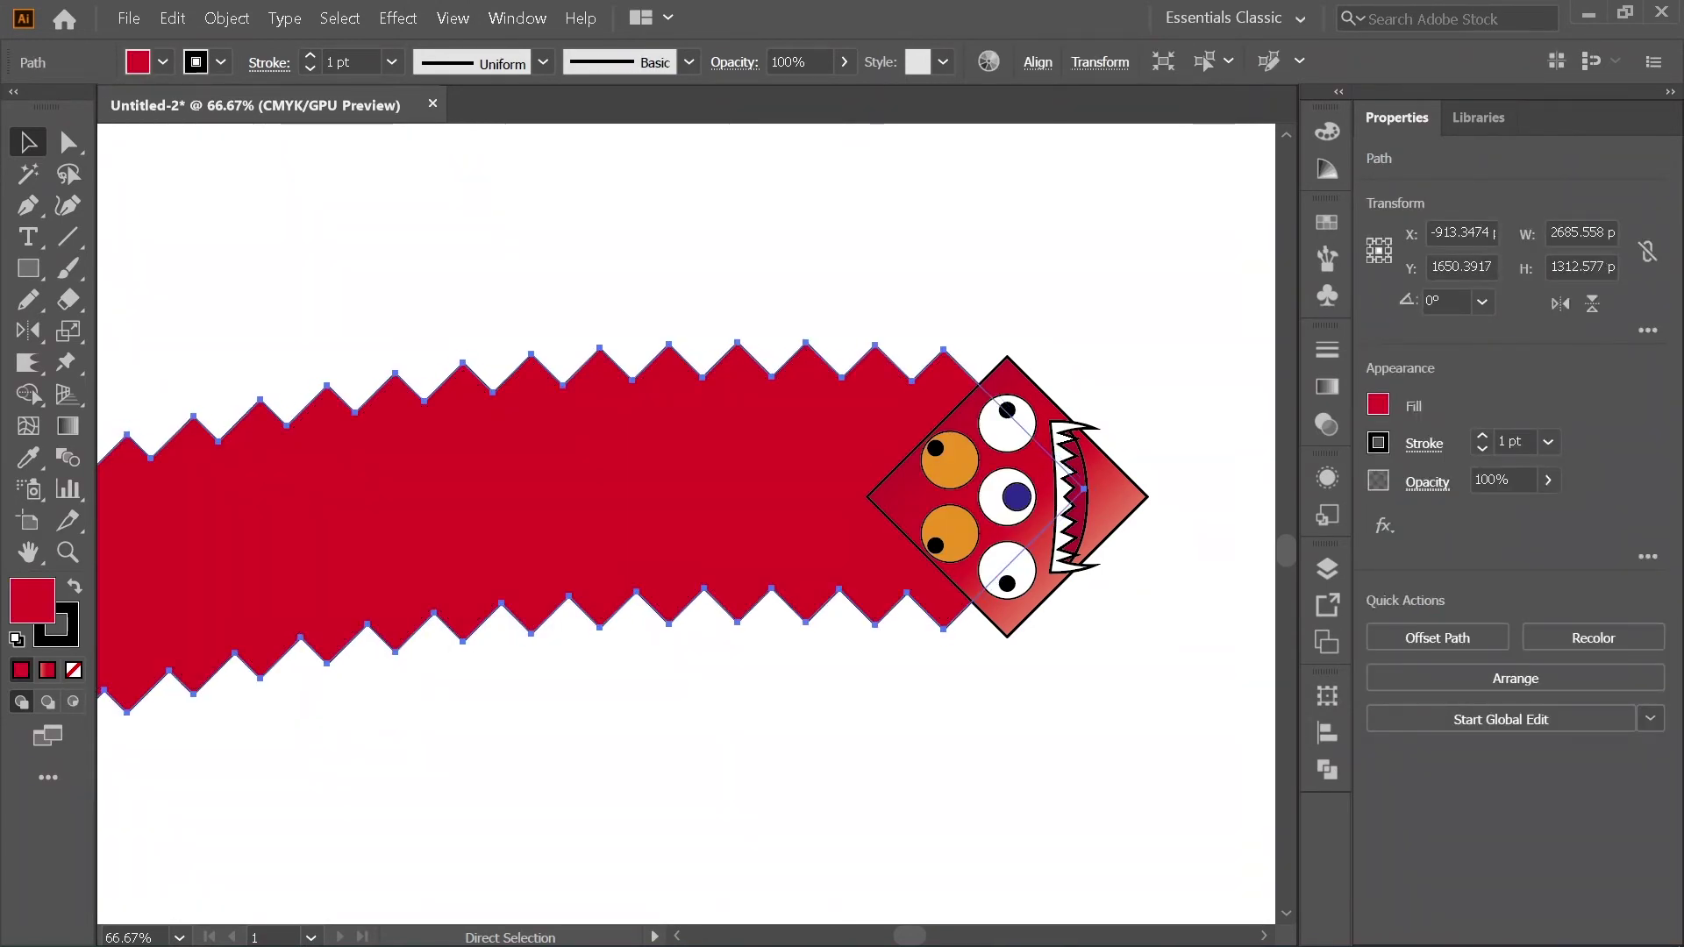
{"action": "scroll", "coordinate": [614, 454], "scroll_direction": "down", "scroll_amount": 1}
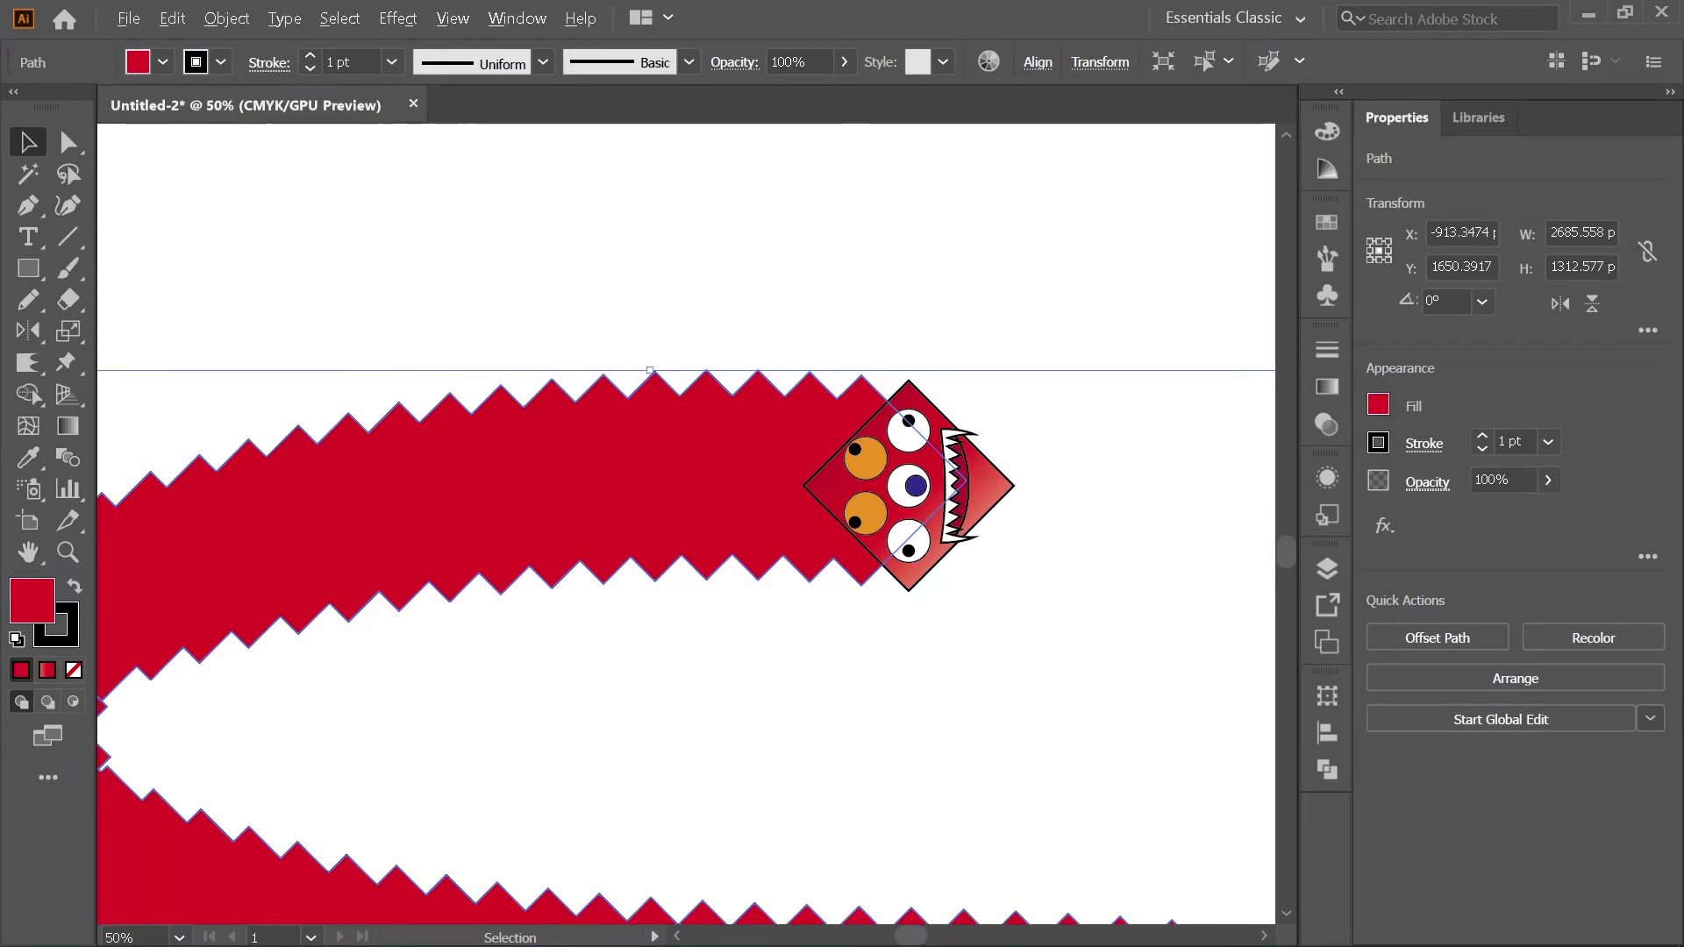
{"action": "scroll", "coordinate": [822, 455], "scroll_direction": "up", "scroll_amount": 1}
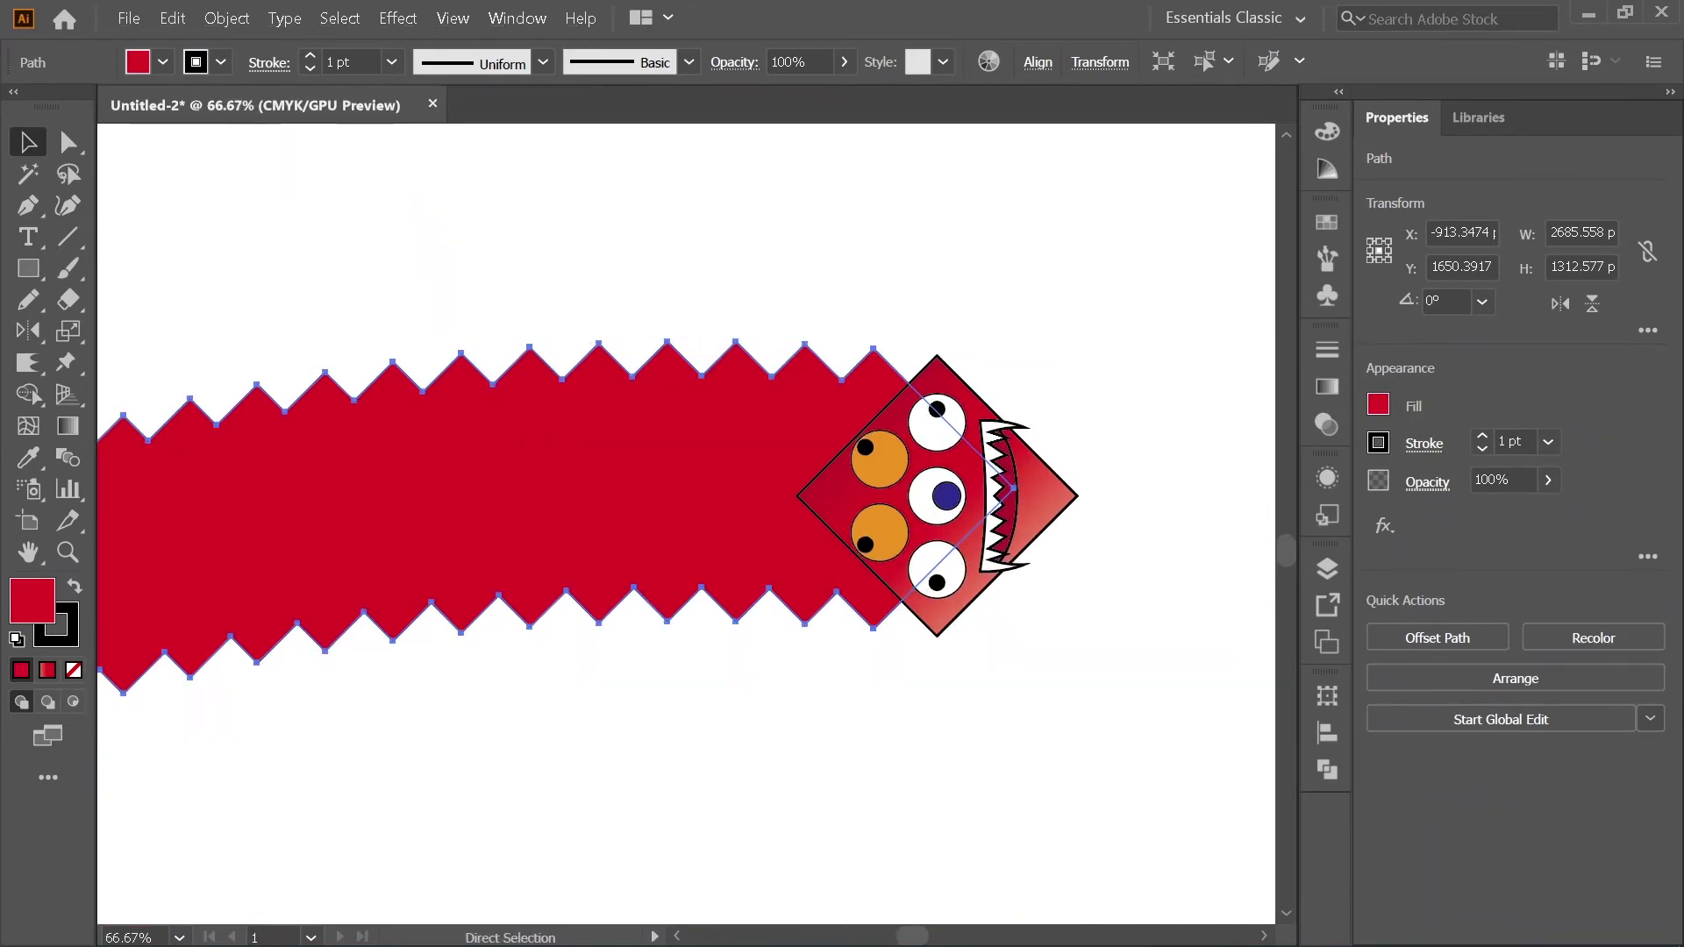
{"action": "key", "text": "ctrl+z"}
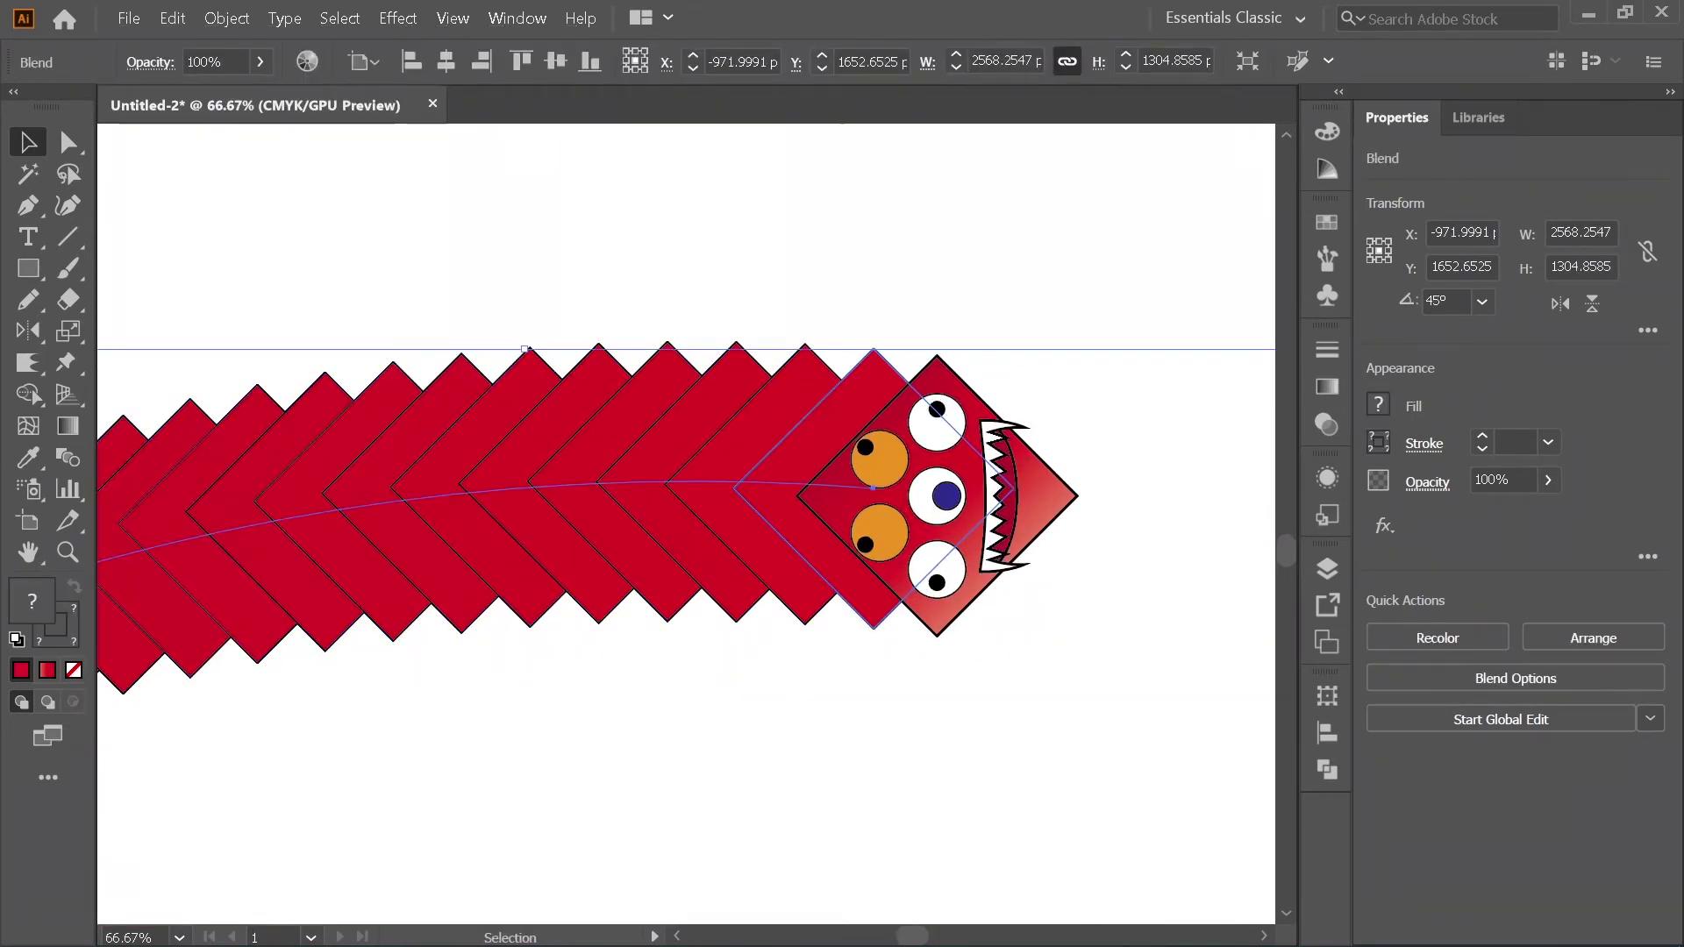
{"action": "key", "text": "ctrl+shift+a"}
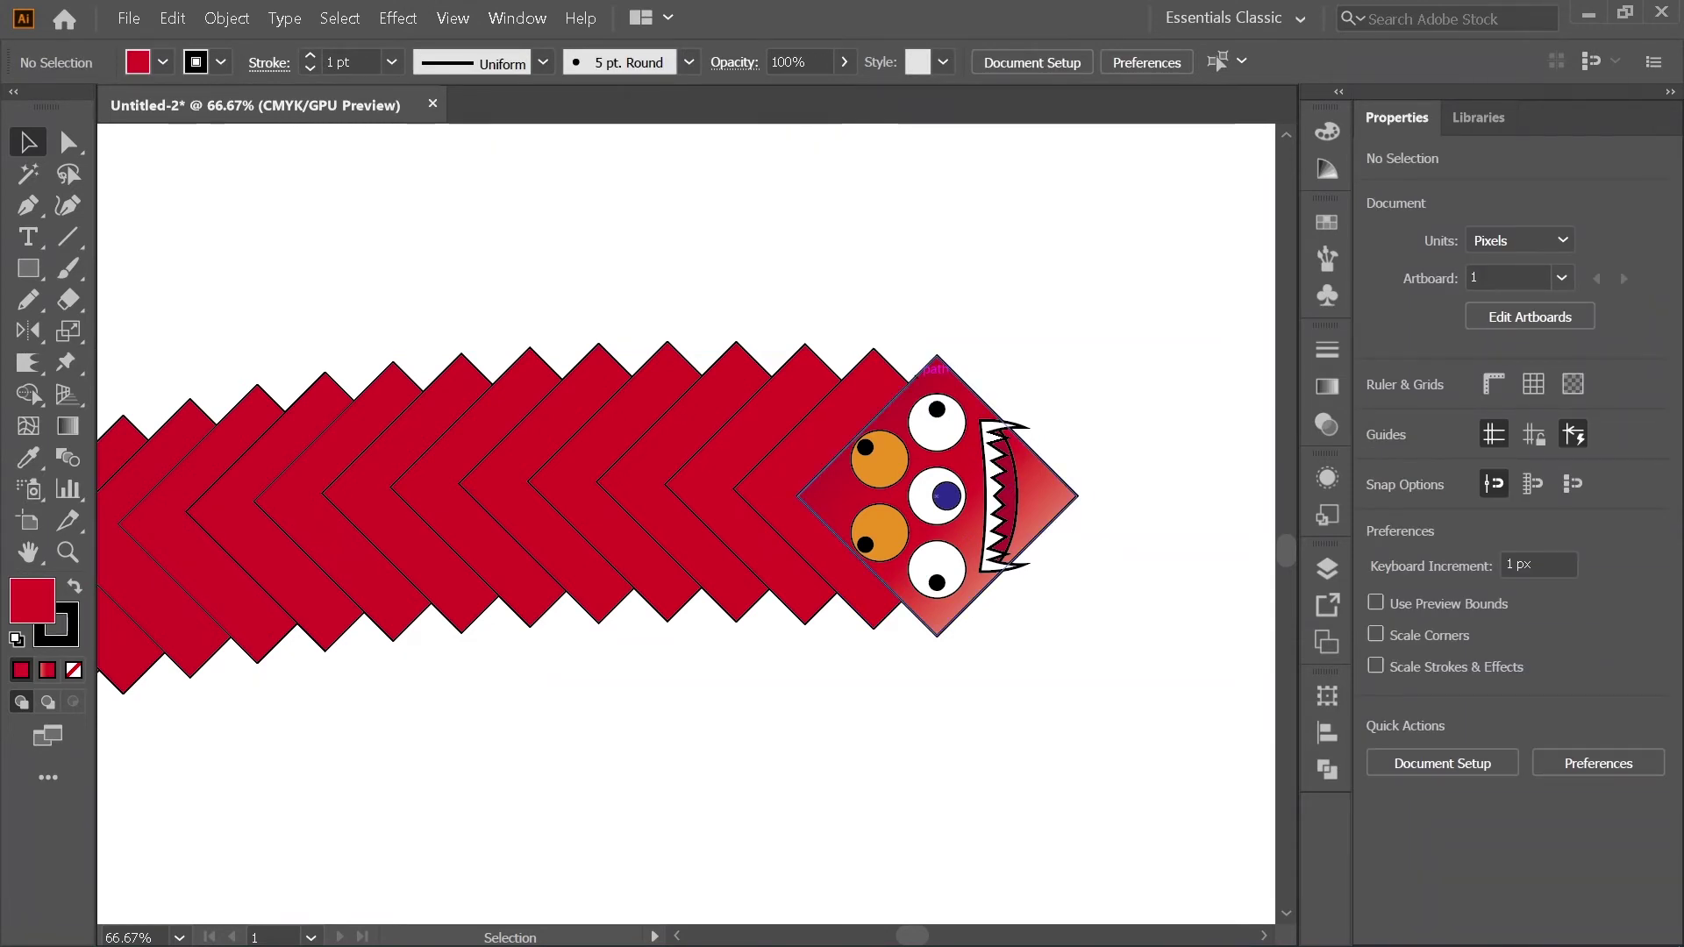
Step: Copy the monster face group and unite its parts into one solid silhouette shape
{"action": "left_click", "coordinate": [932, 373]}
{"action": "key", "text": "ctrl"}
{"action": "key", "text": "ctrl+s"}
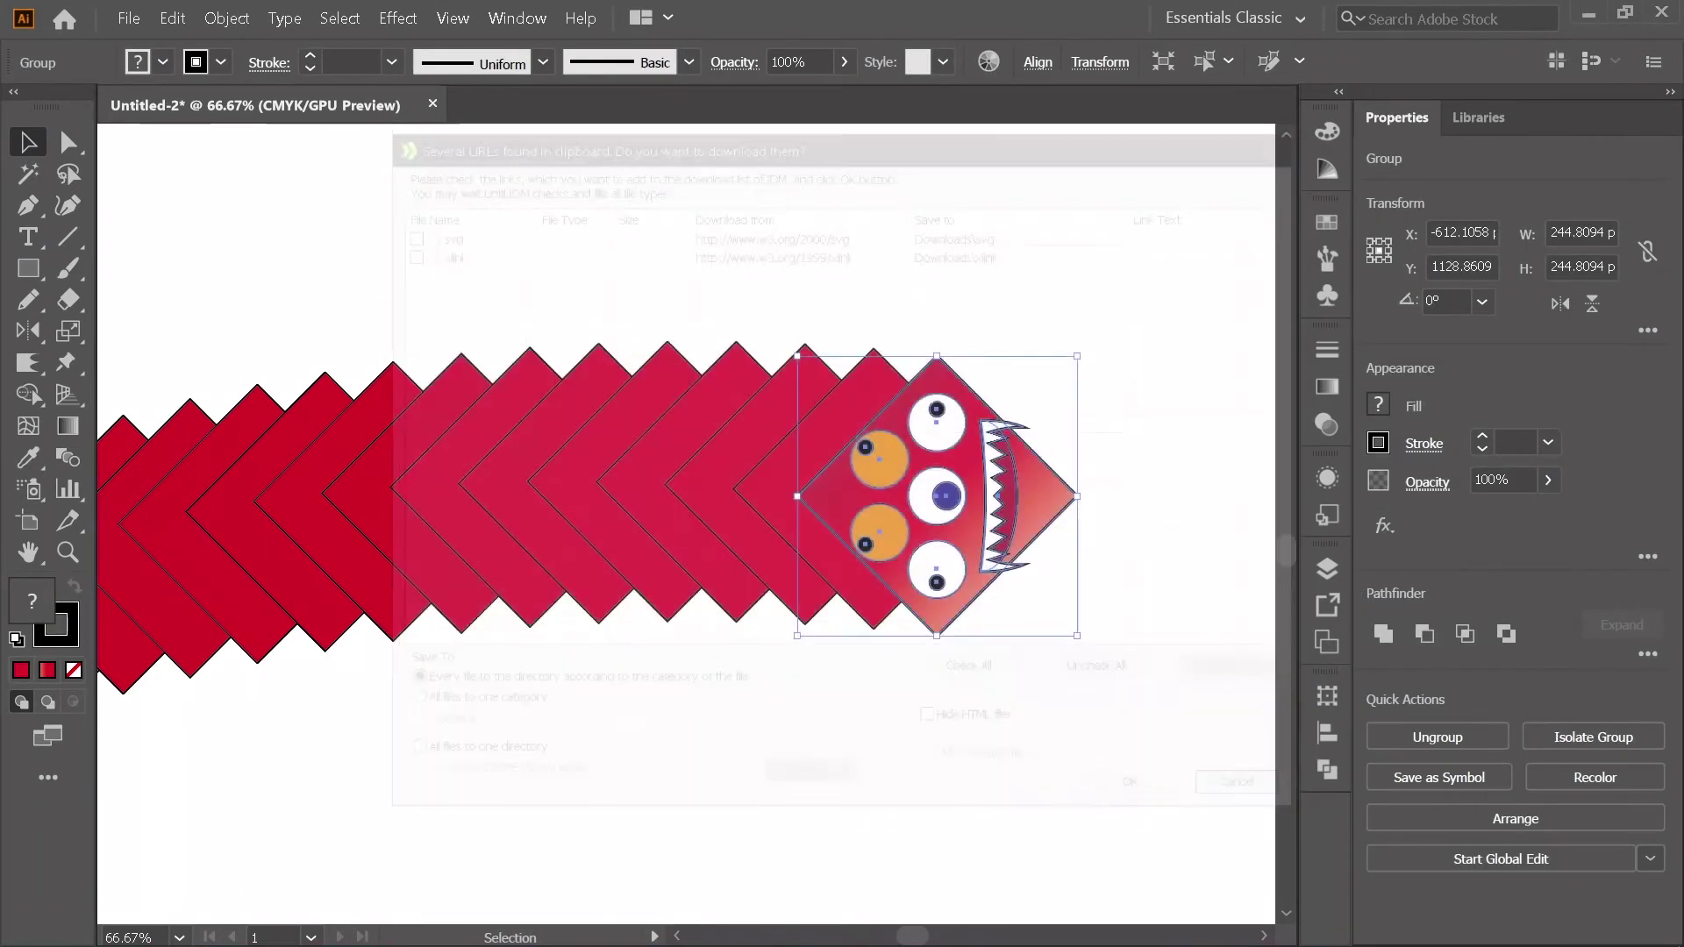
{"action": "key", "text": "Escape"}
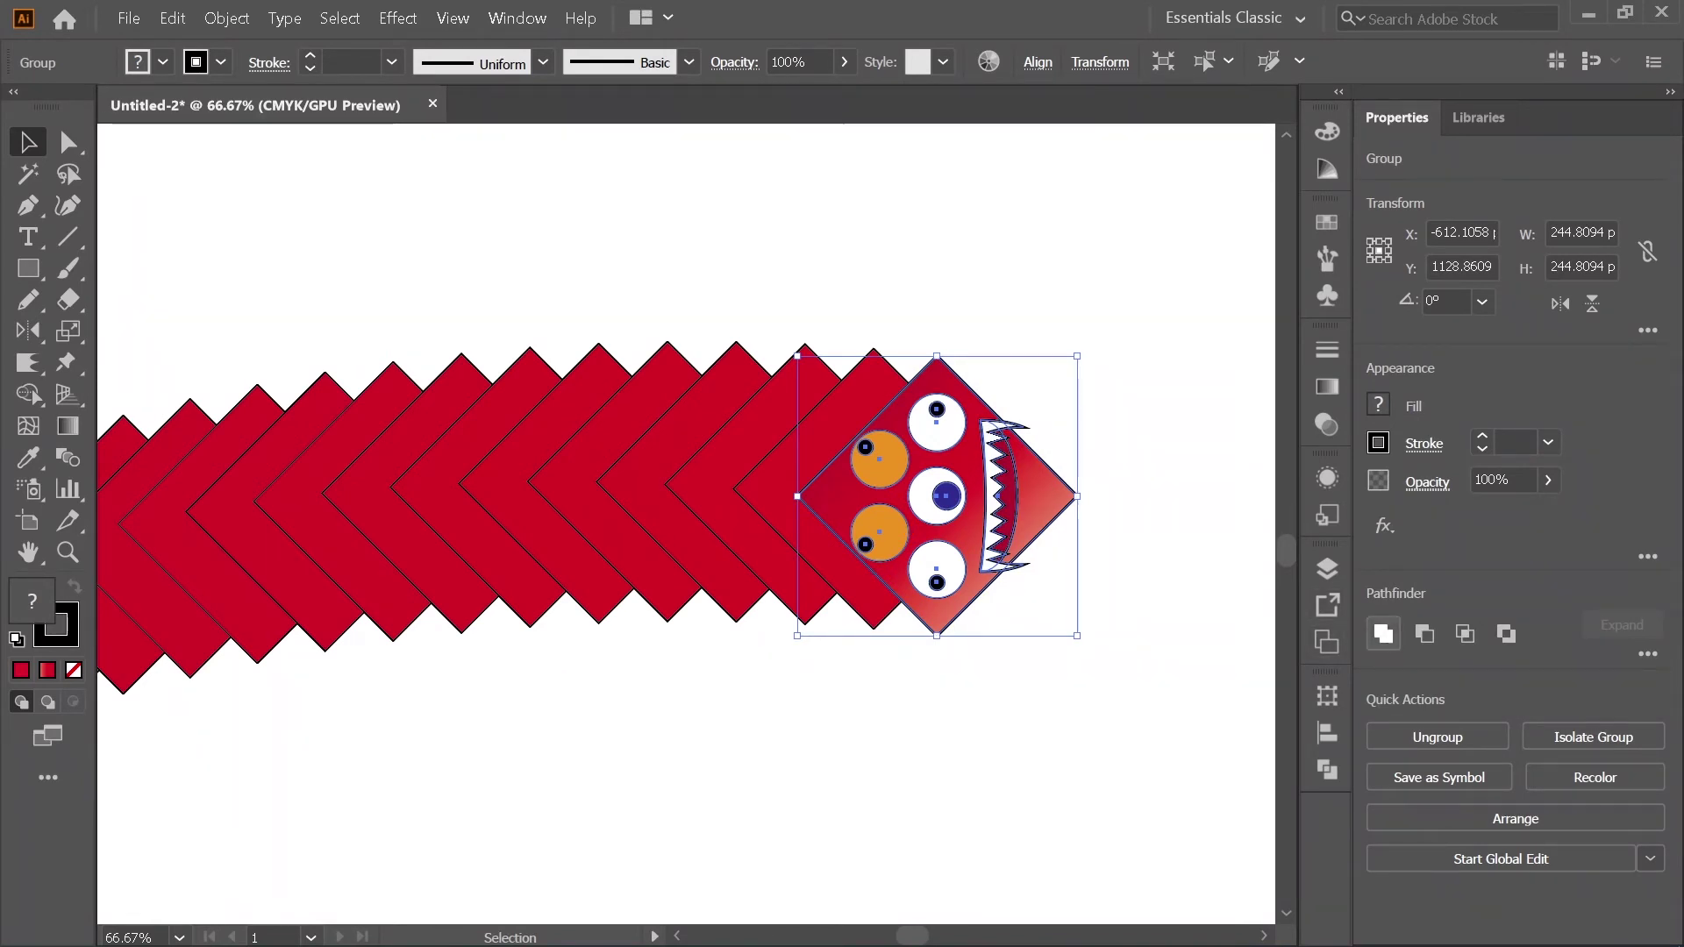
{"action": "left_click", "coordinate": [1383, 633]}
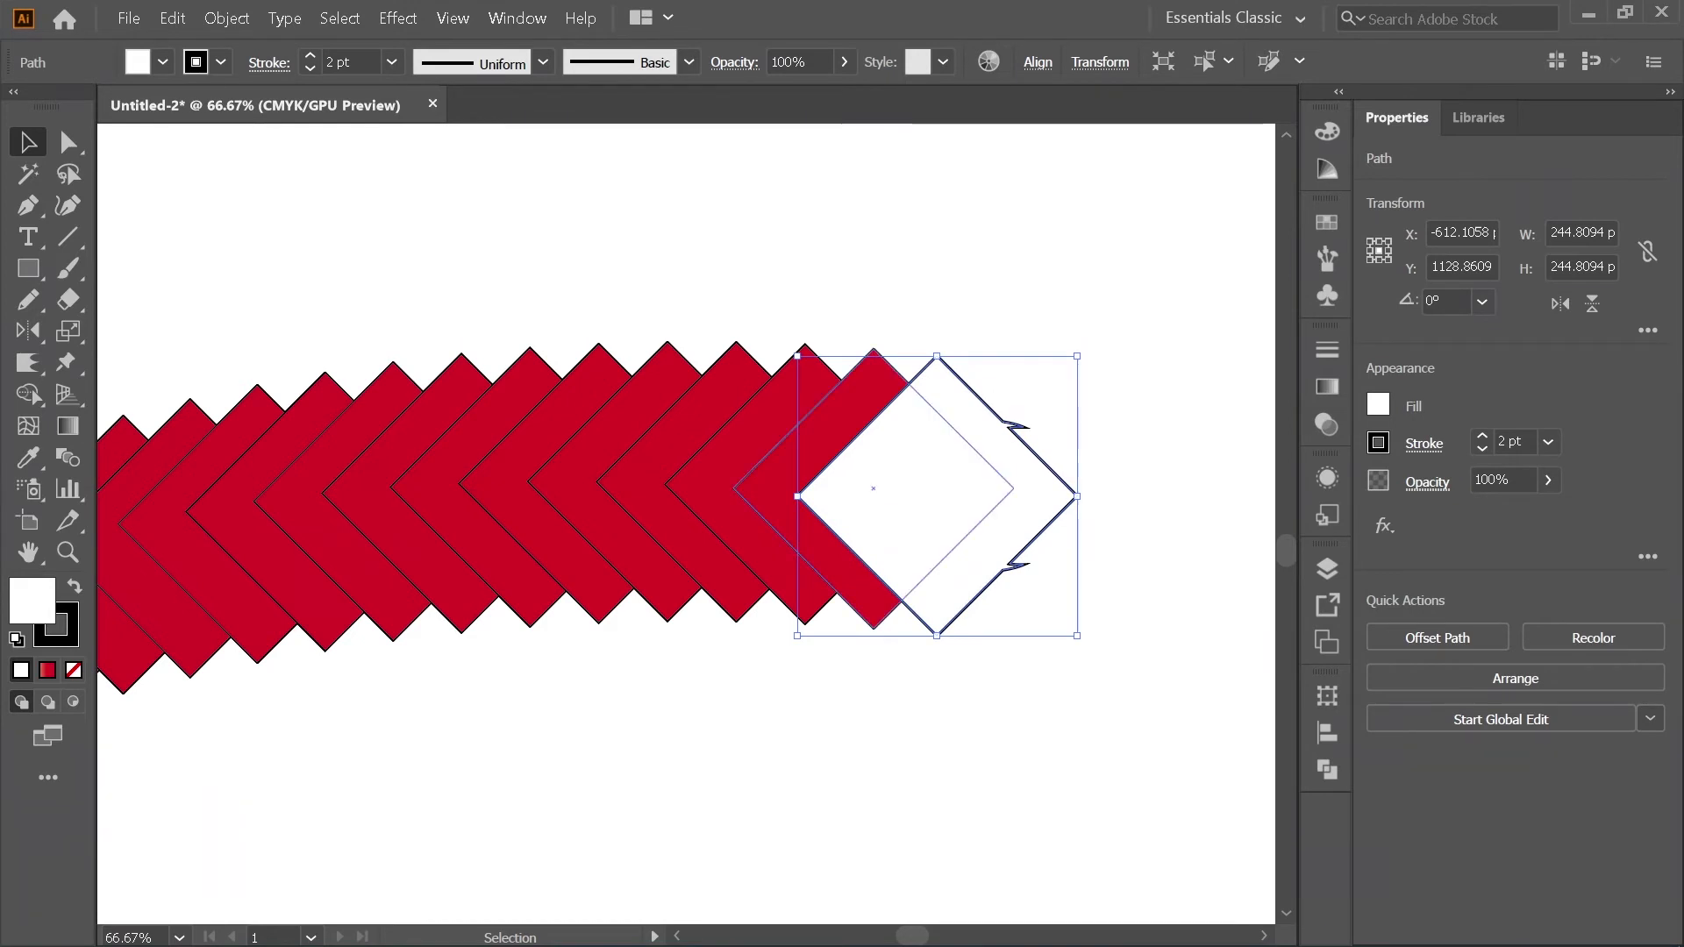
{"action": "left_click_drag", "start_coordinate": [665, 481], "coordinate": [630, 239]}
{"action": "key", "text": "ctrl+z"}
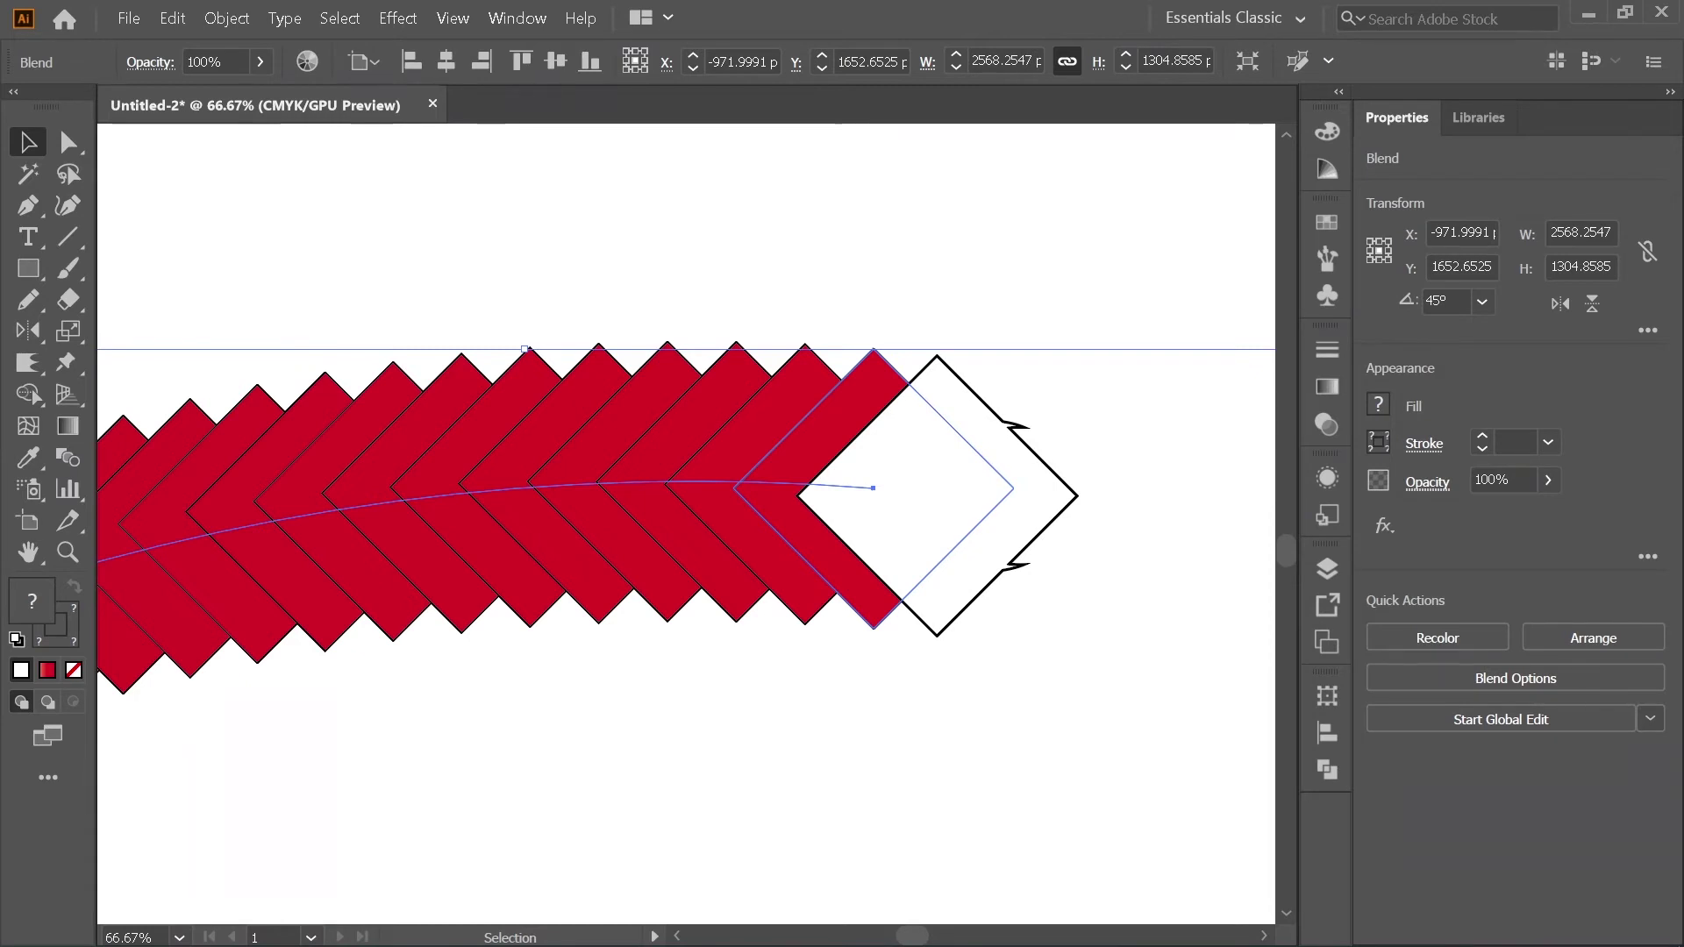
{"action": "key", "text": "a"}
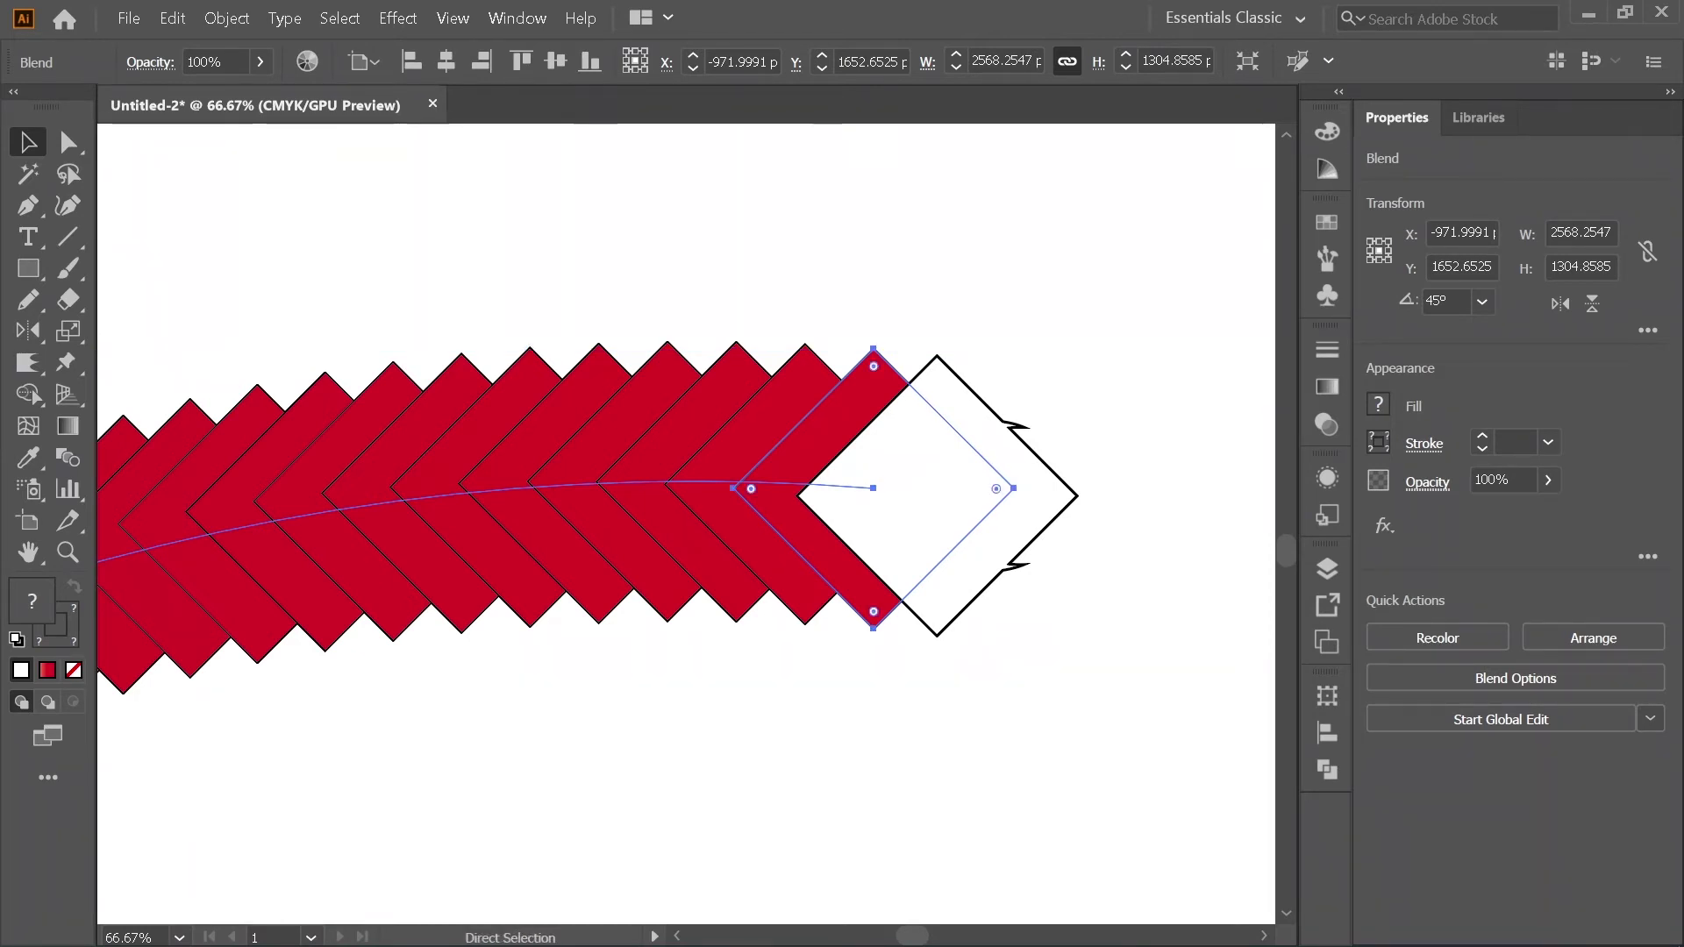
{"action": "key", "text": "v"}
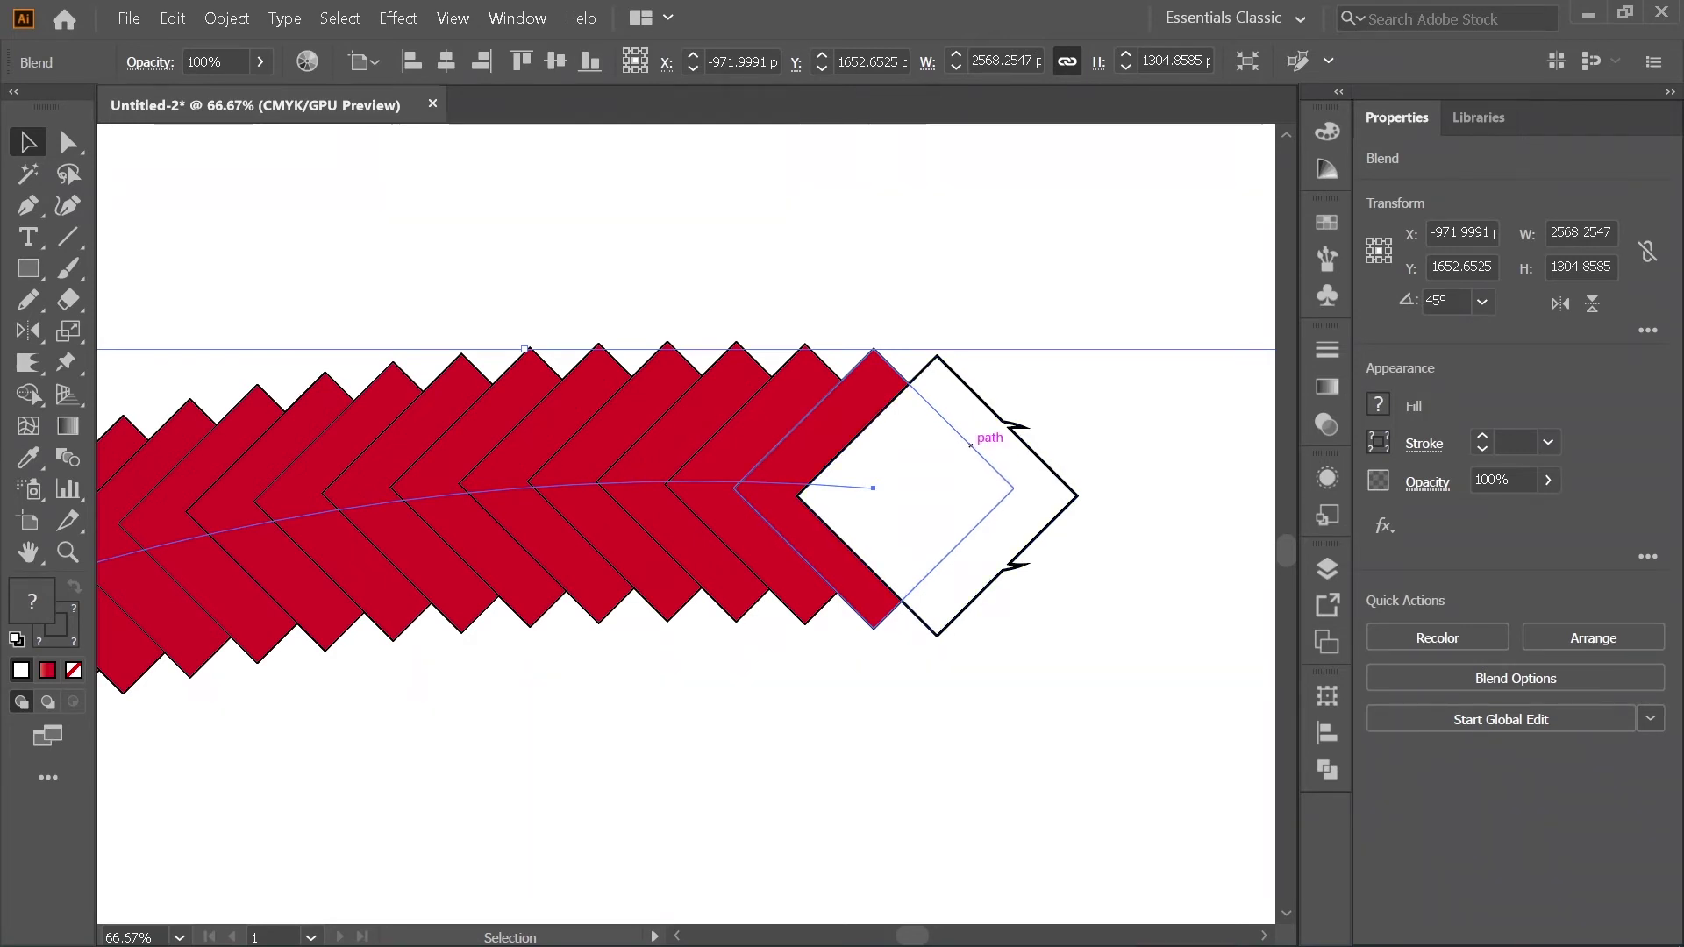
{"action": "key", "text": "a"}
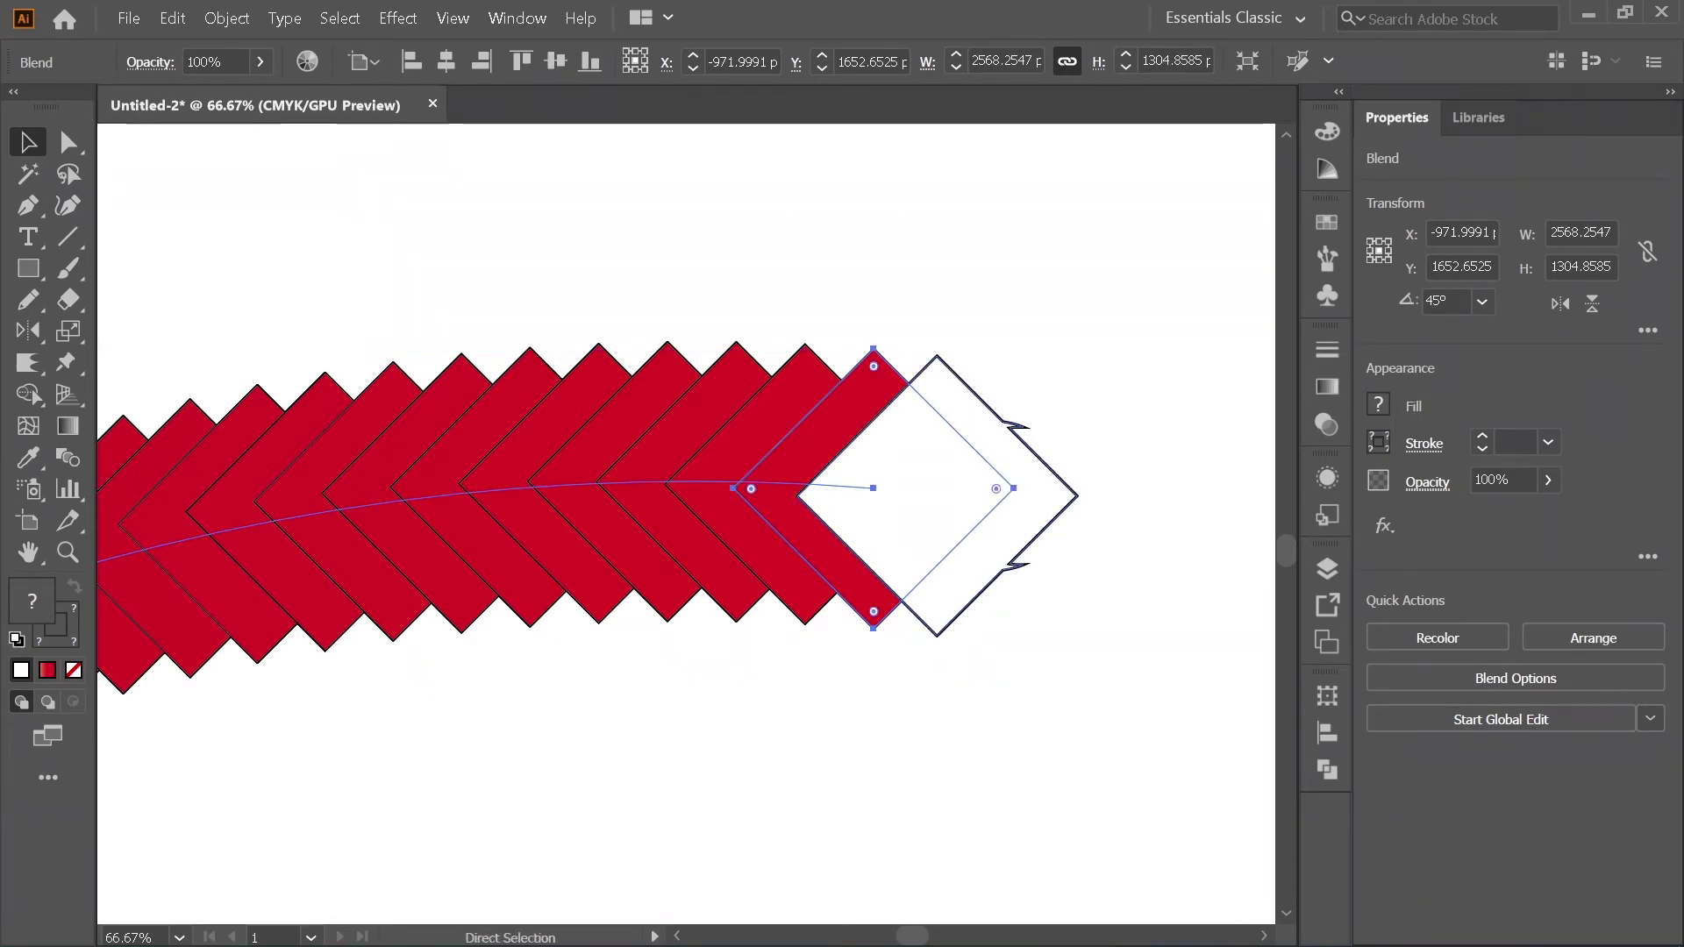
Step: Hide the monster face group and the live snake blend, and unite the remaining body and head silhouettes into one shape
{"action": "left_click", "coordinate": [937, 496]}
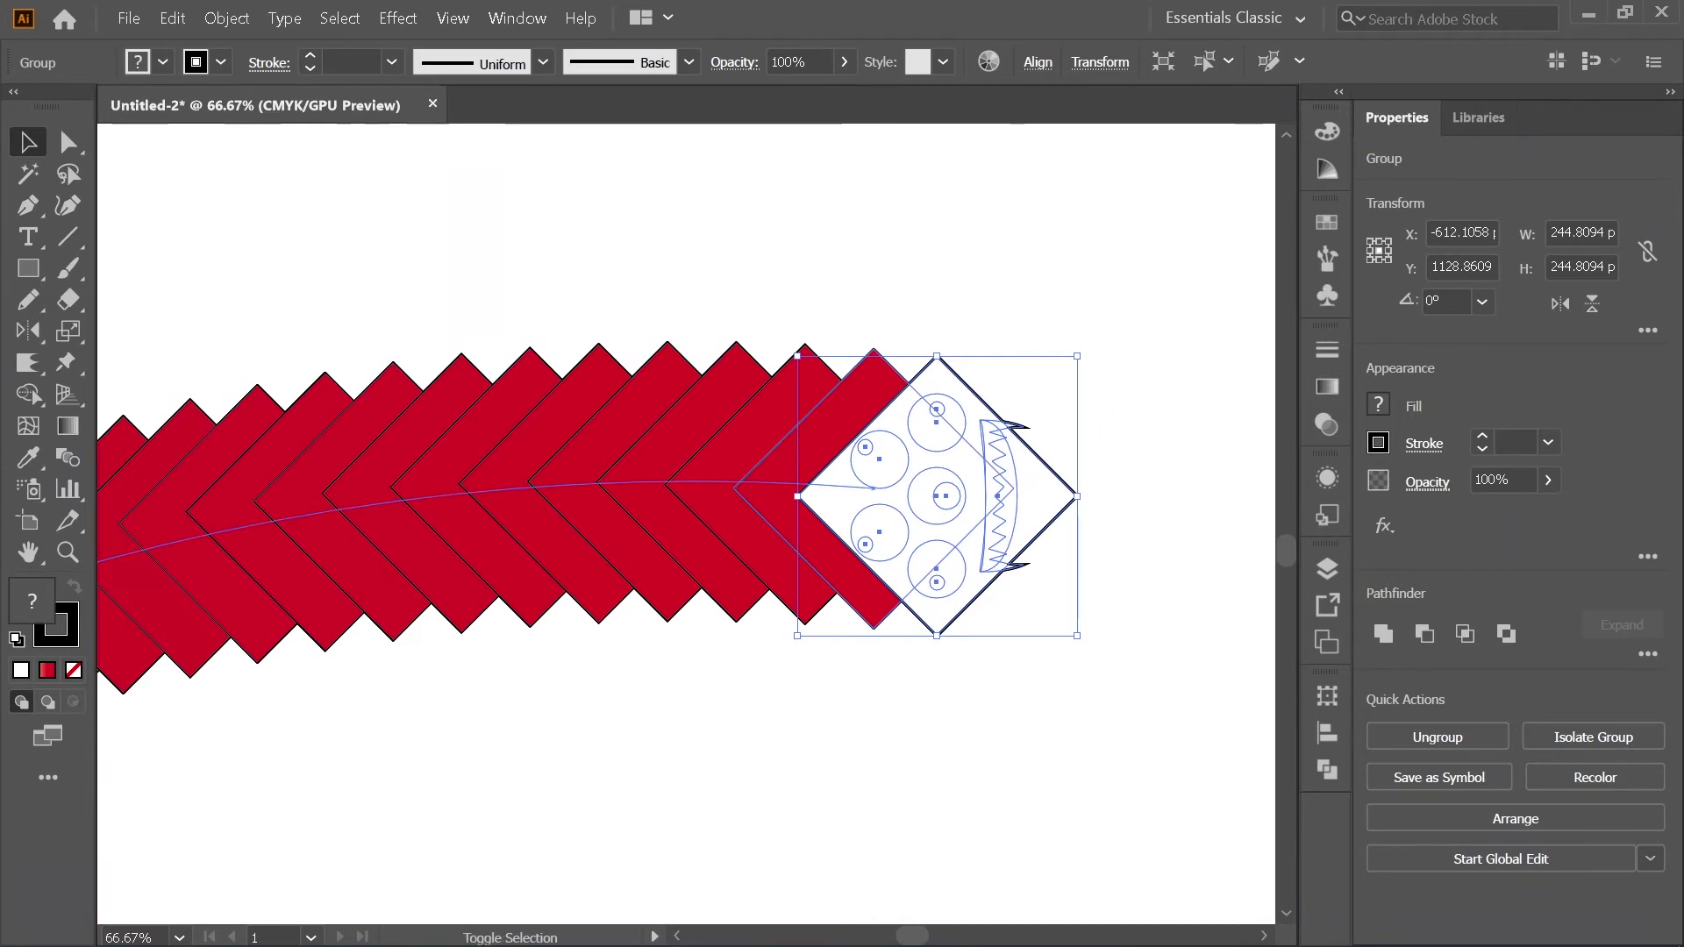
{"action": "left_click", "coordinate": [604, 482], "text": "shift"}
{"action": "key", "text": "a"}
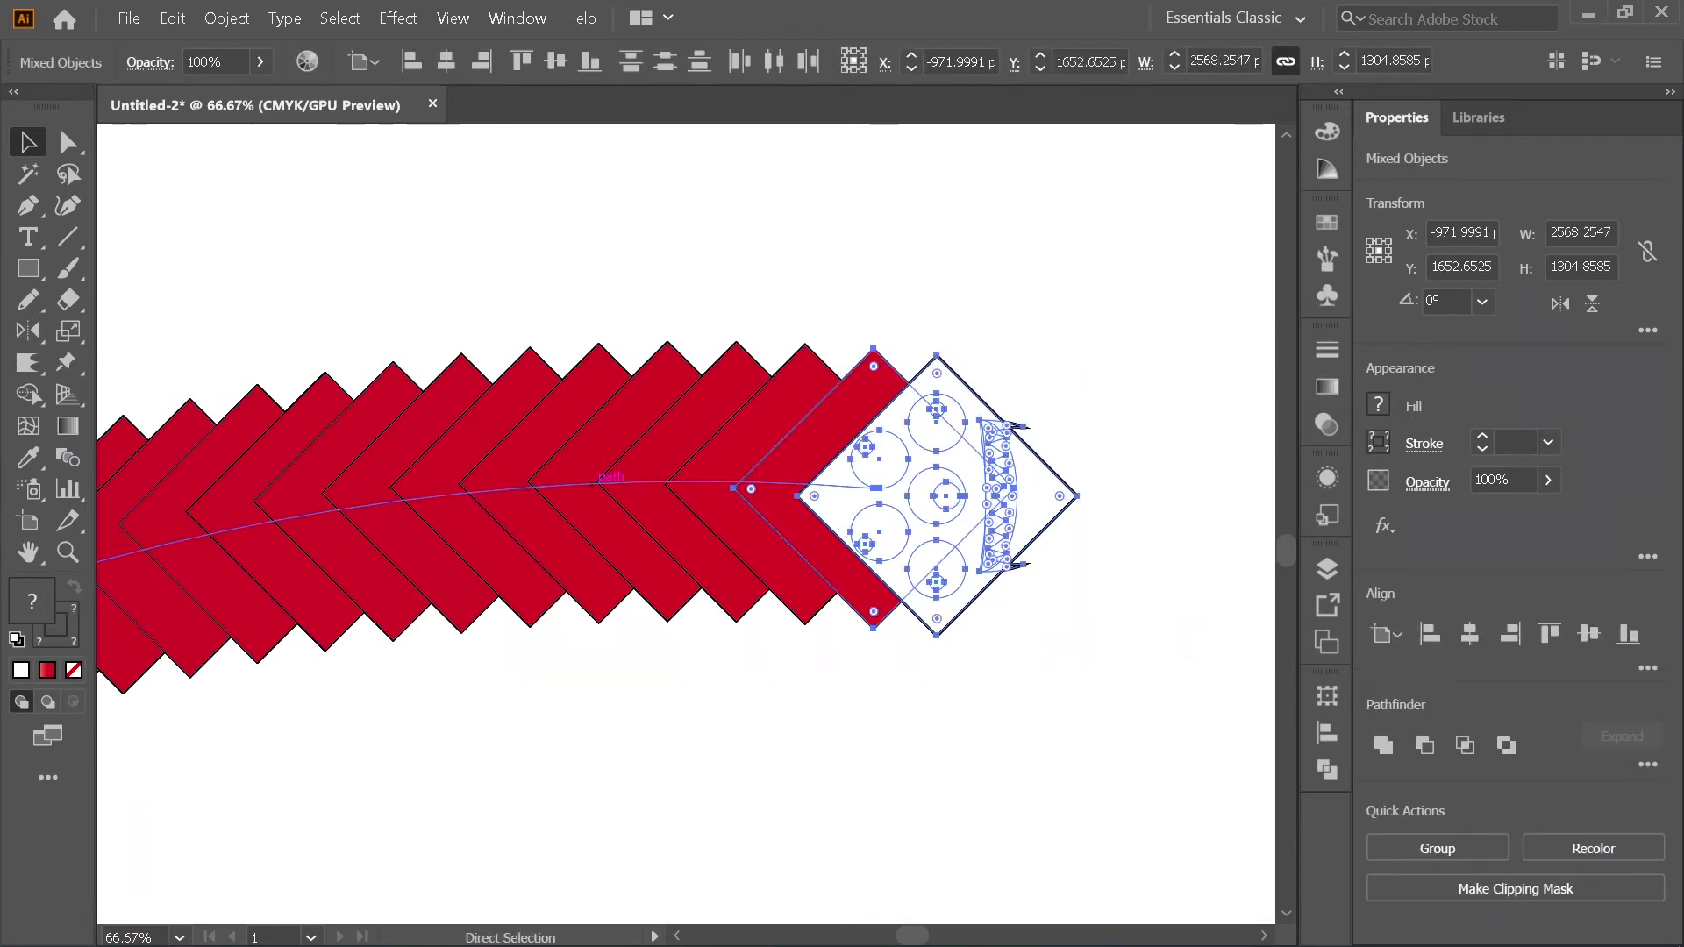
{"action": "key", "text": "ctrl+x"}
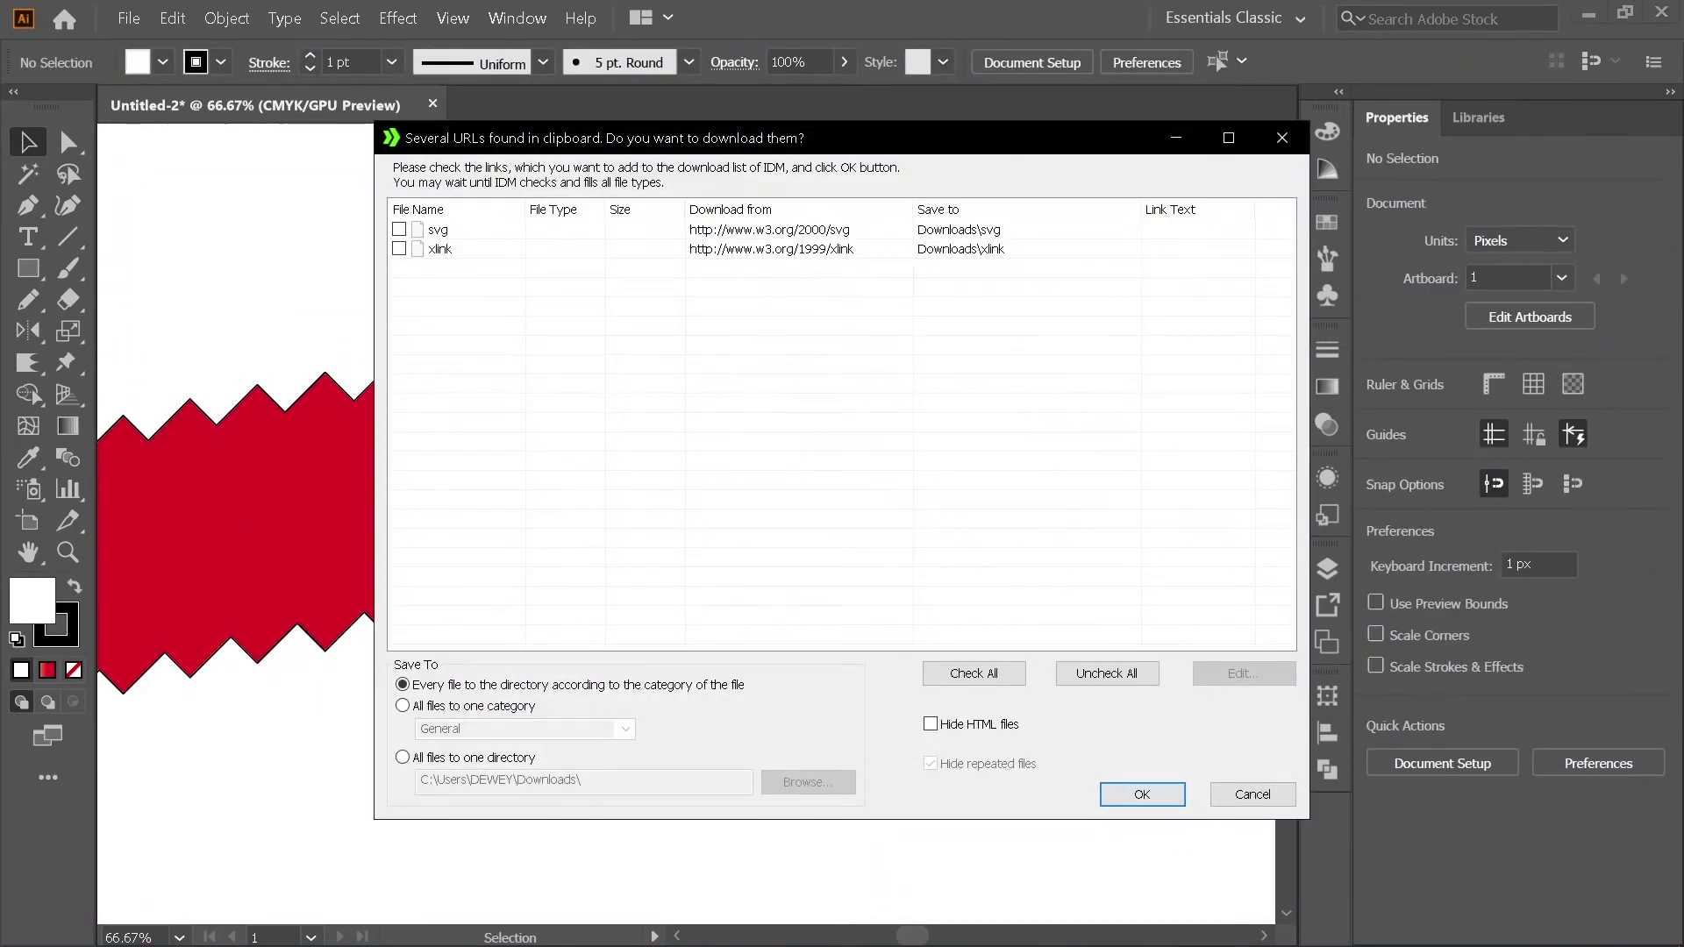
{"action": "left_click", "coordinate": [1252, 794]}
{"action": "key", "text": "ctrl+a"}
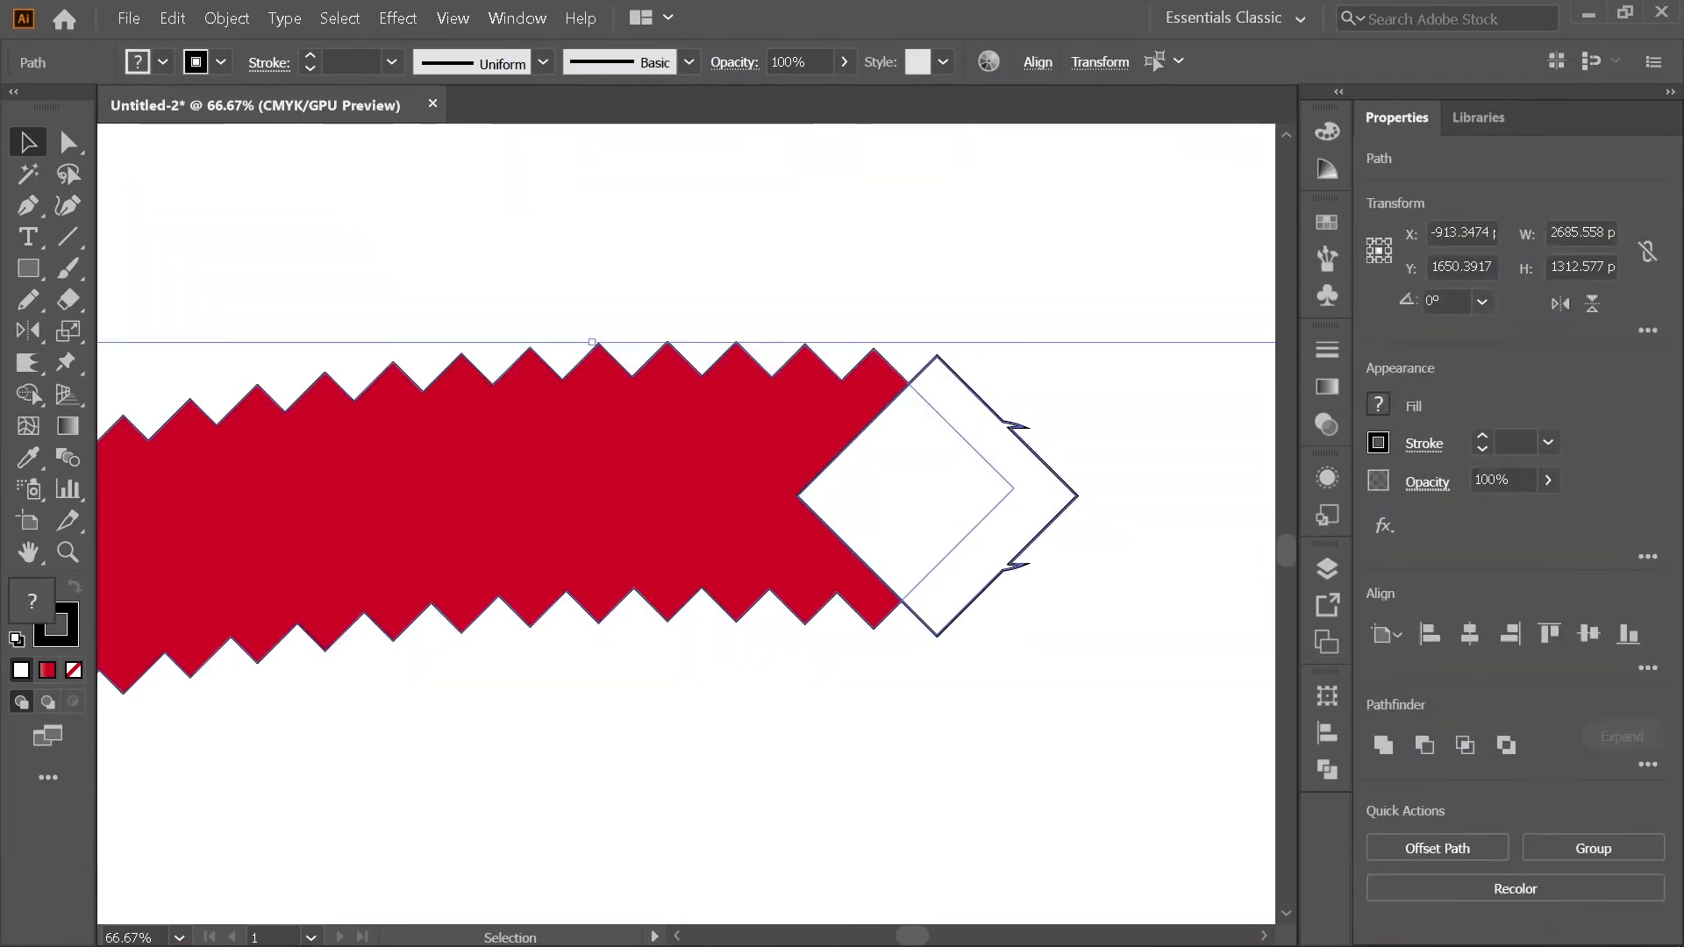
{"action": "left_click", "coordinate": [1382, 744]}
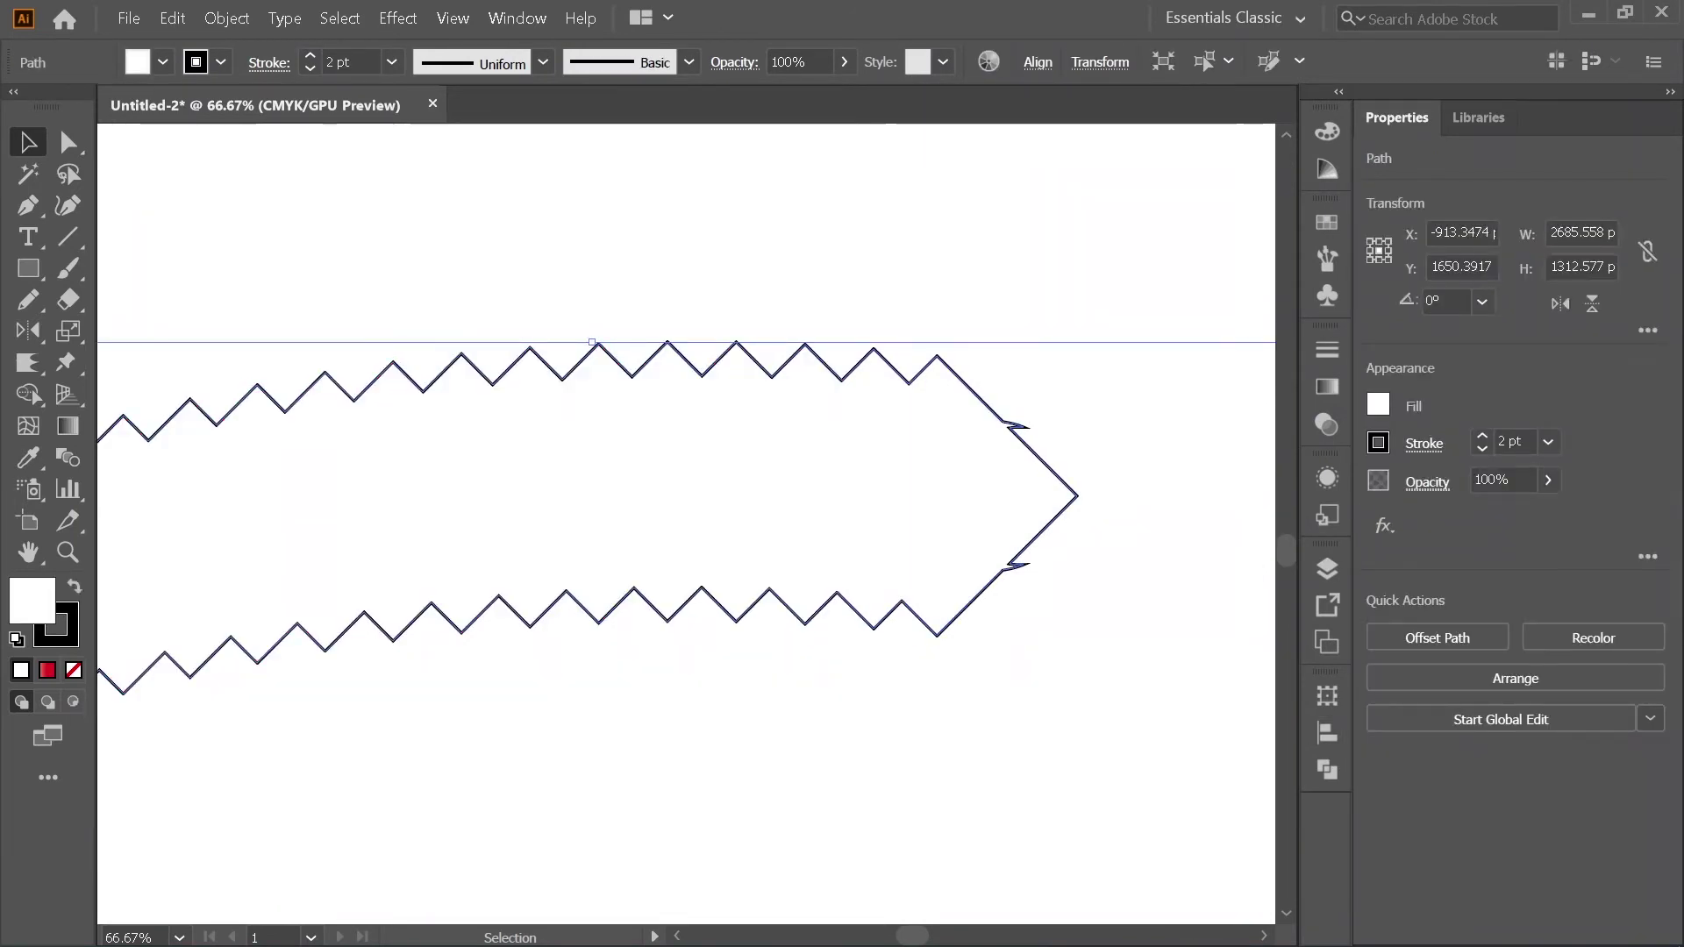
Step: Offset the united snake silhouette's path by 7 px with Miter joins and a miter limit of 4
{"action": "left_click", "coordinate": [226, 18]}
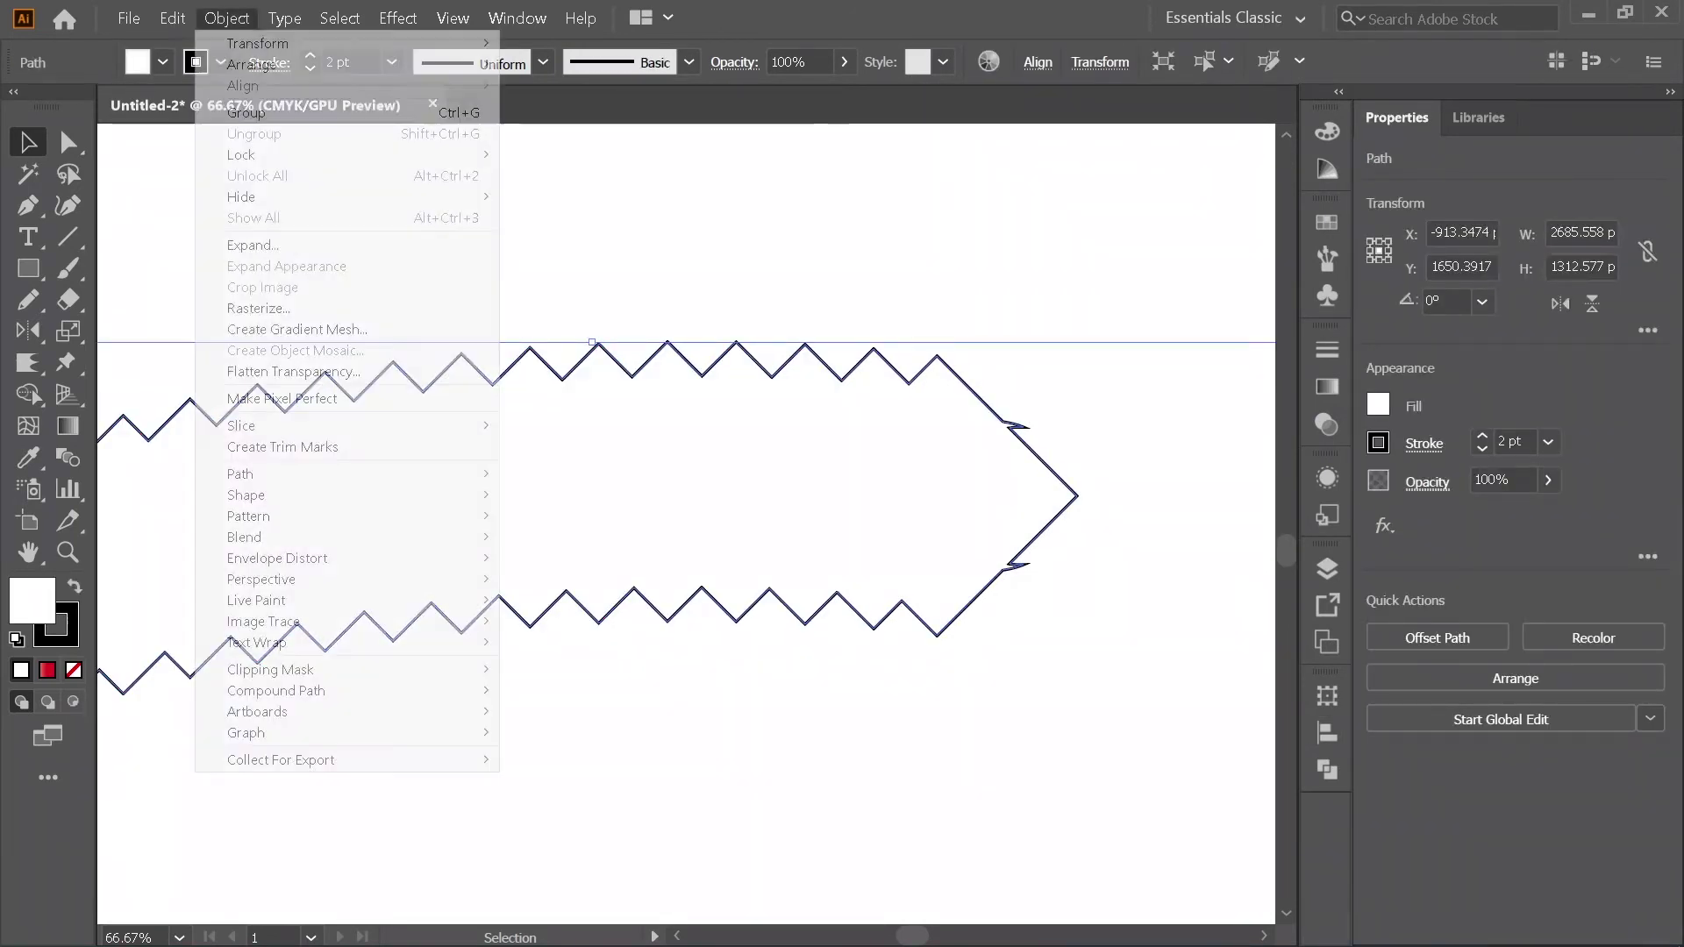
{"action": "mouse_move", "coordinate": [263, 473]}
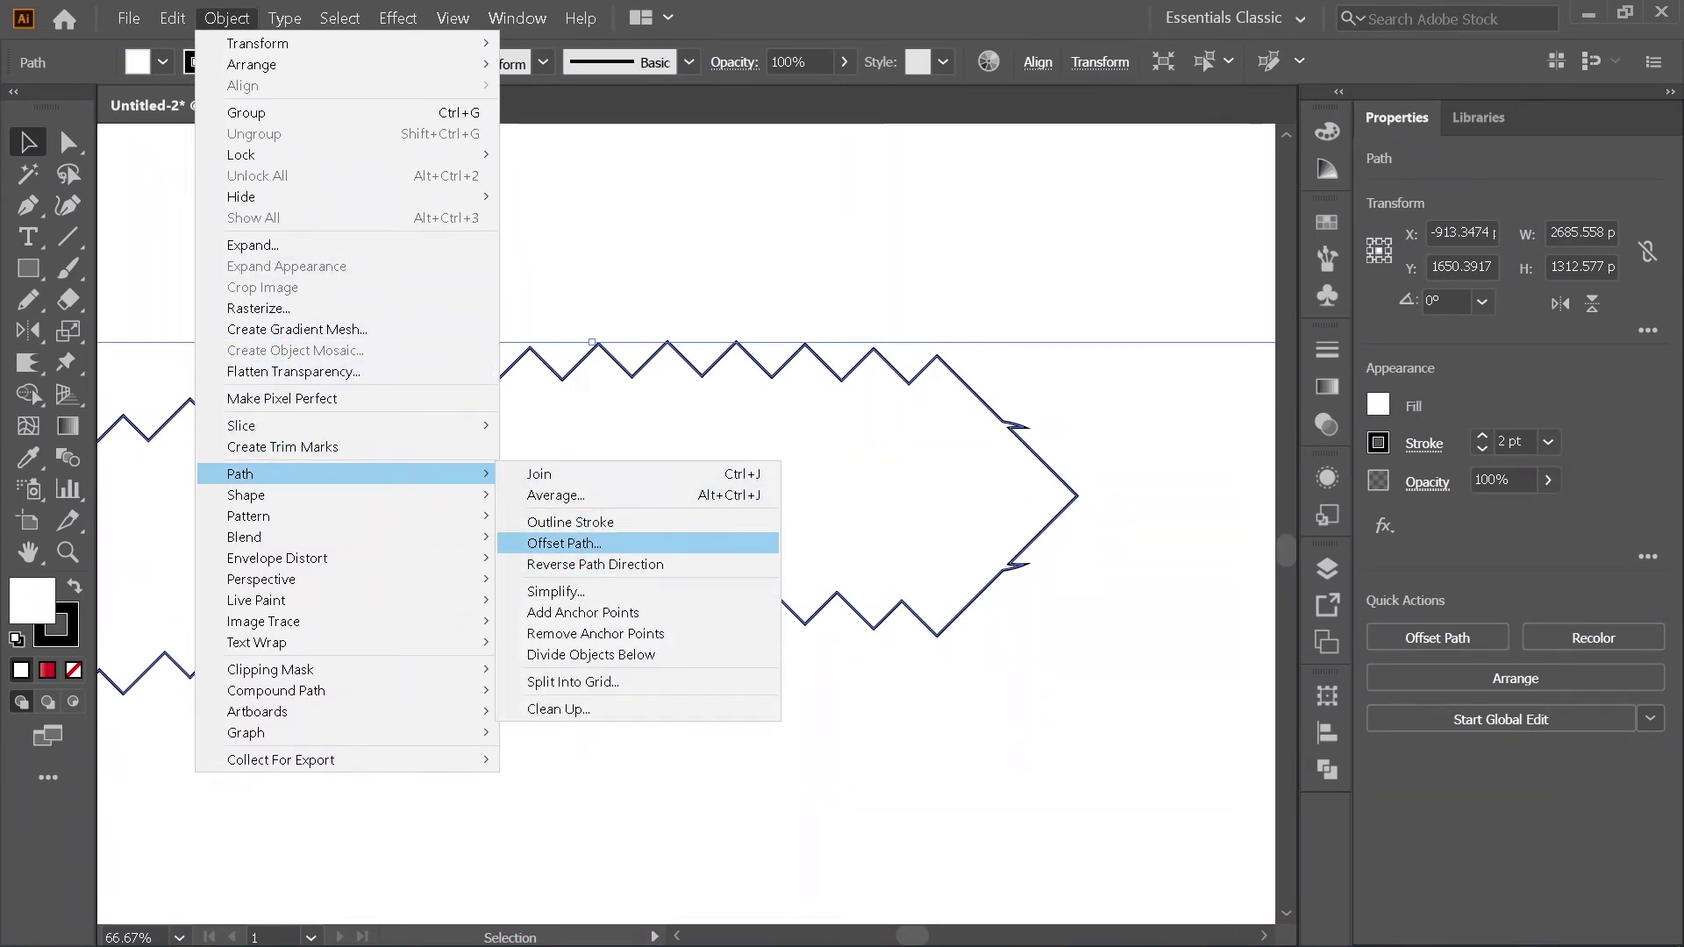
{"action": "left_click", "coordinate": [564, 543]}
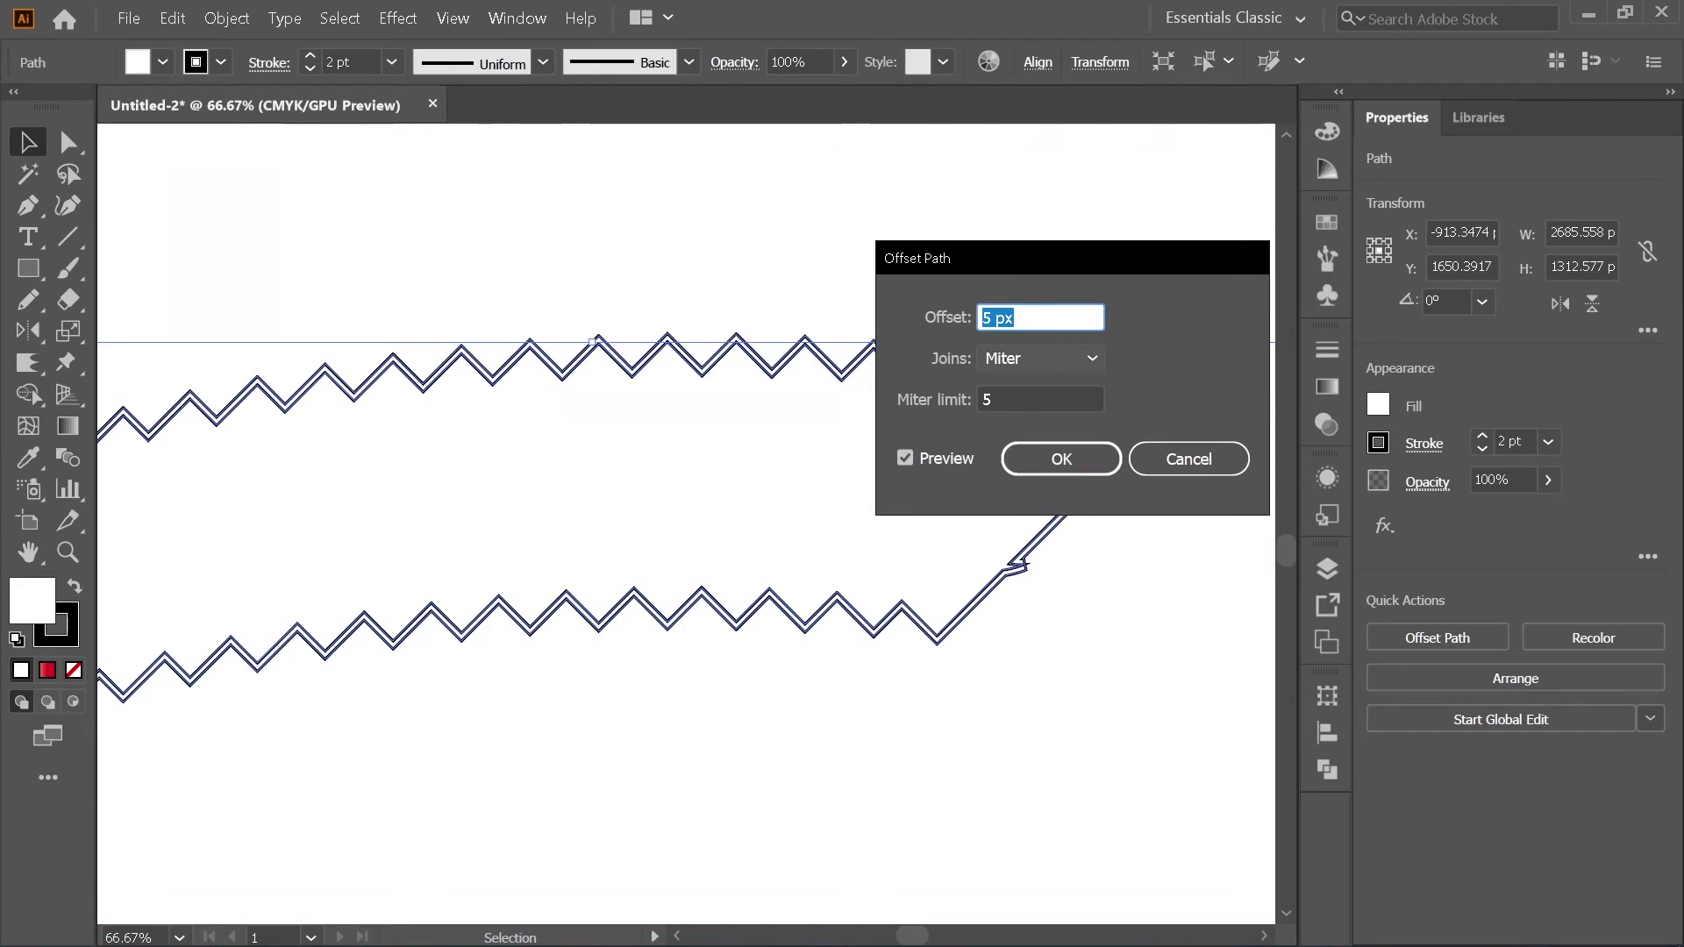
{"action": "left_click", "coordinate": [992, 399]}
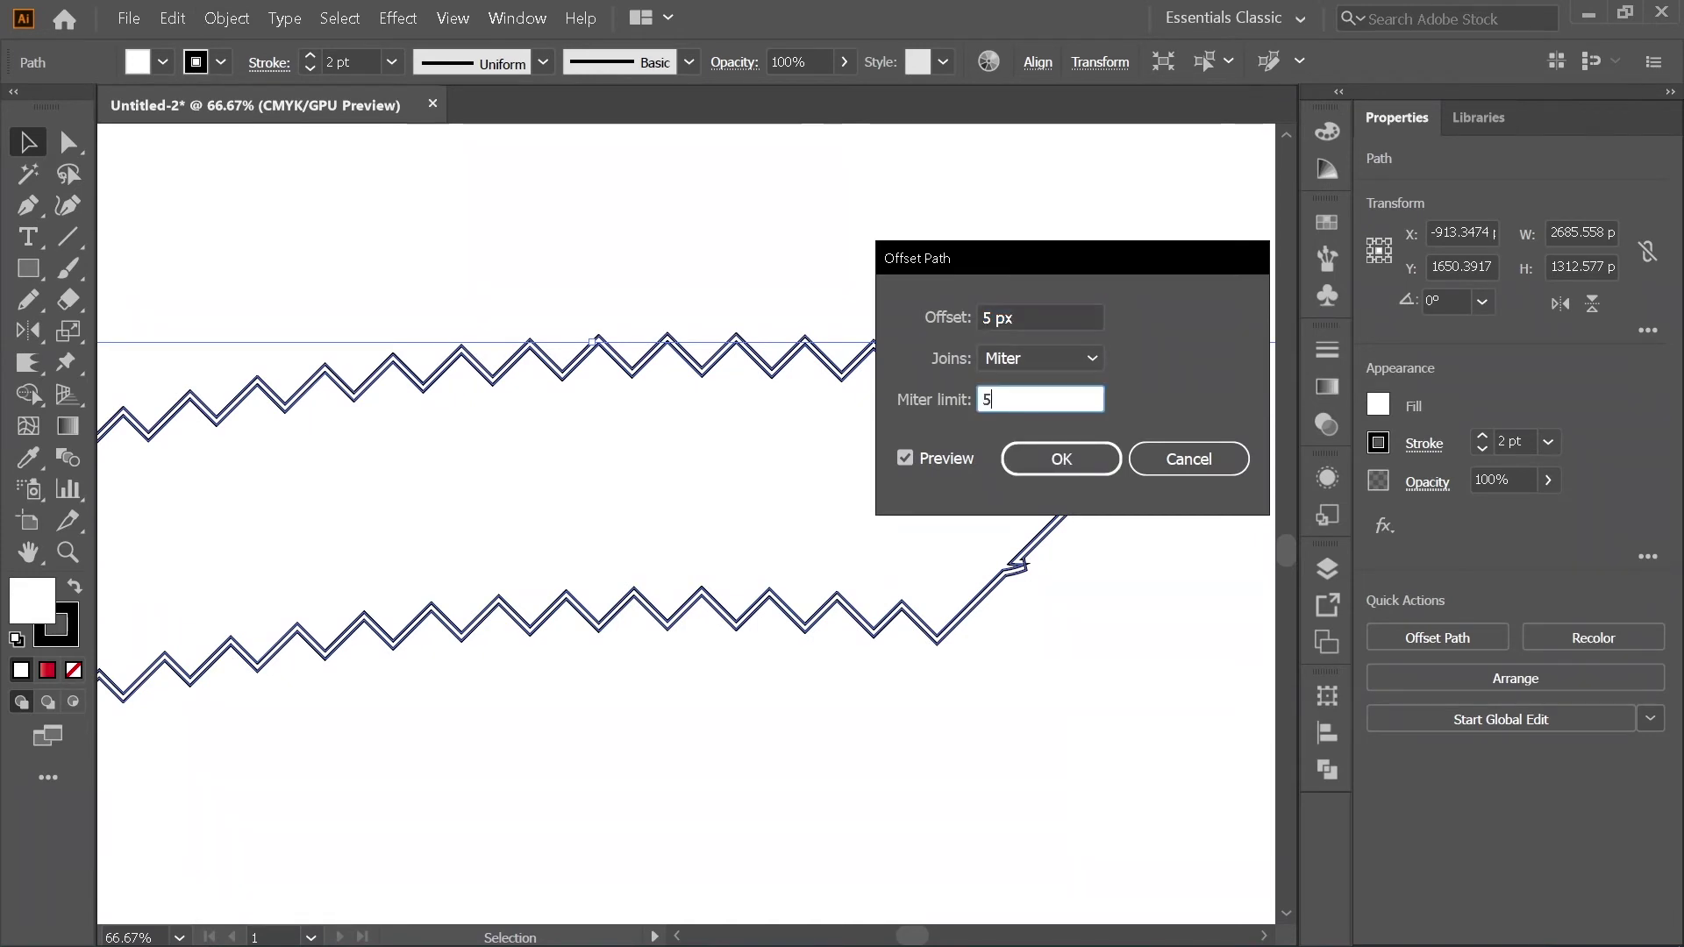
{"action": "left_click", "coordinate": [992, 318]}
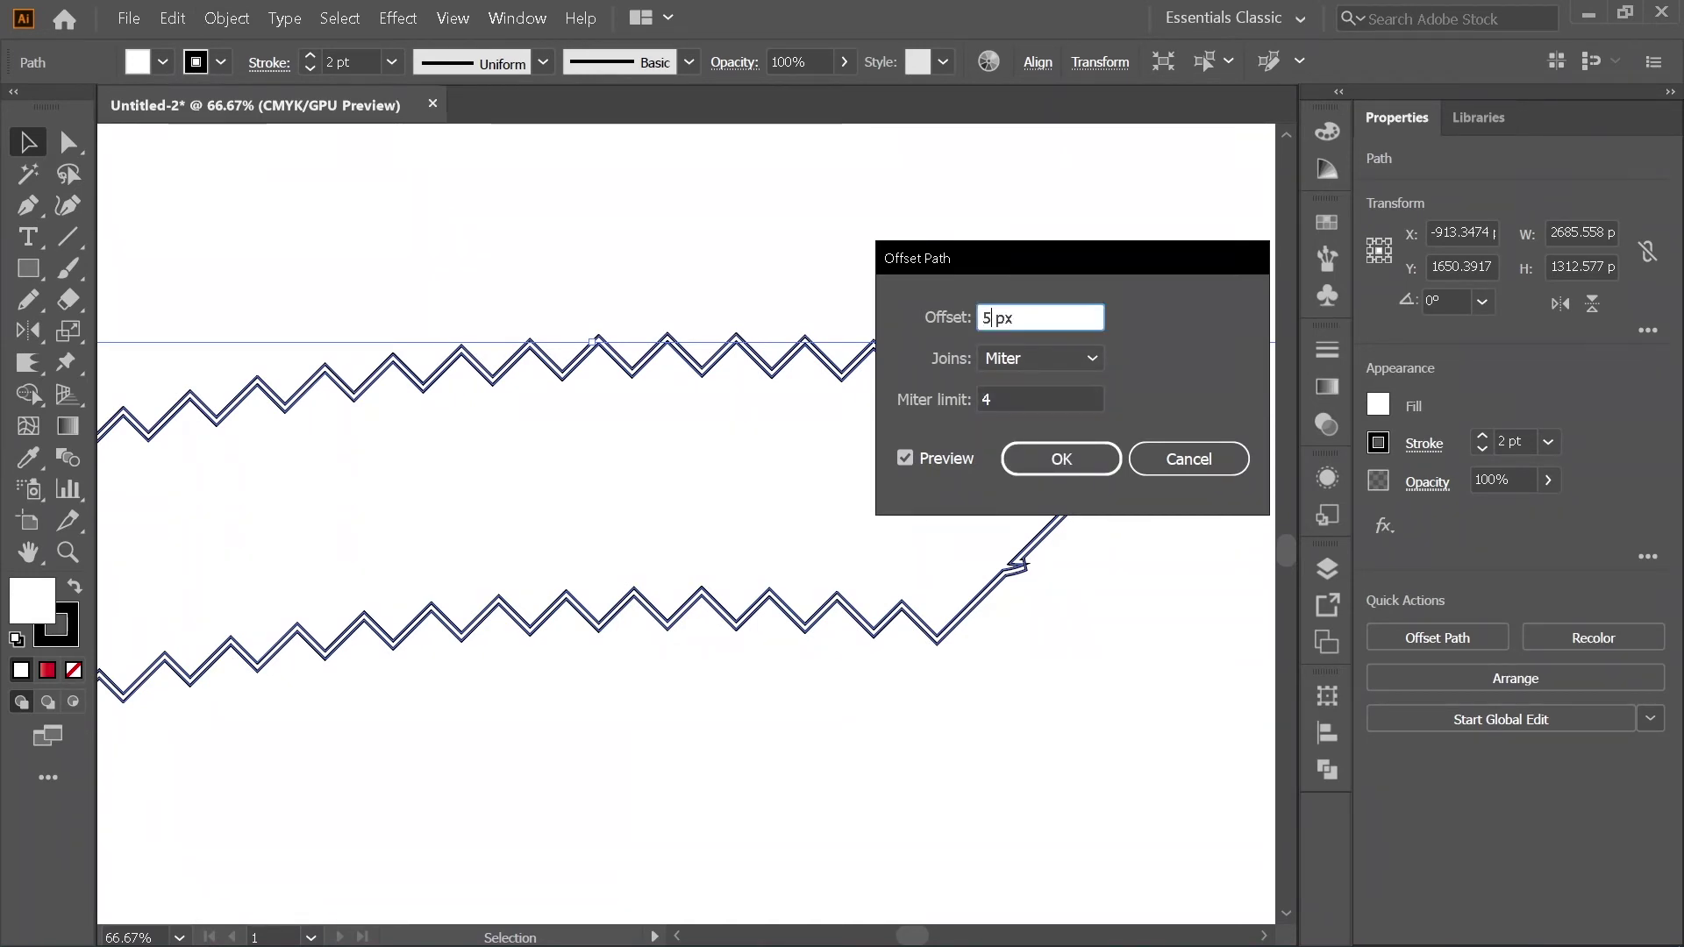
{"action": "key", "text": "Up"}
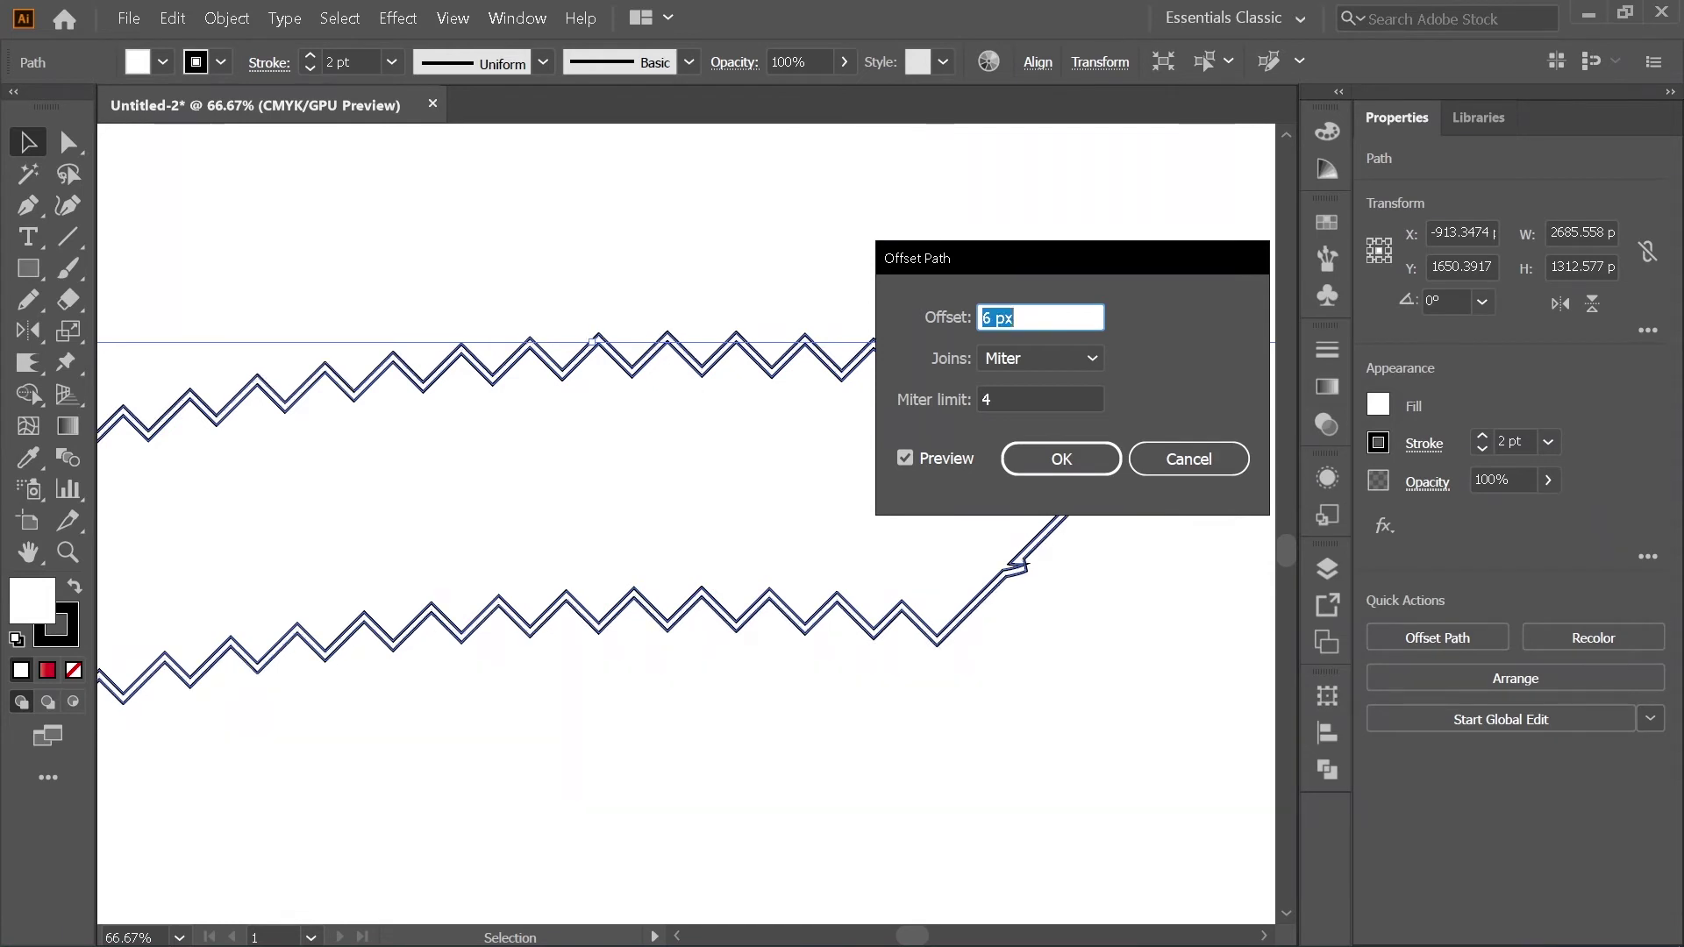
{"action": "key", "text": "Up"}
{"action": "key", "text": "Return"}
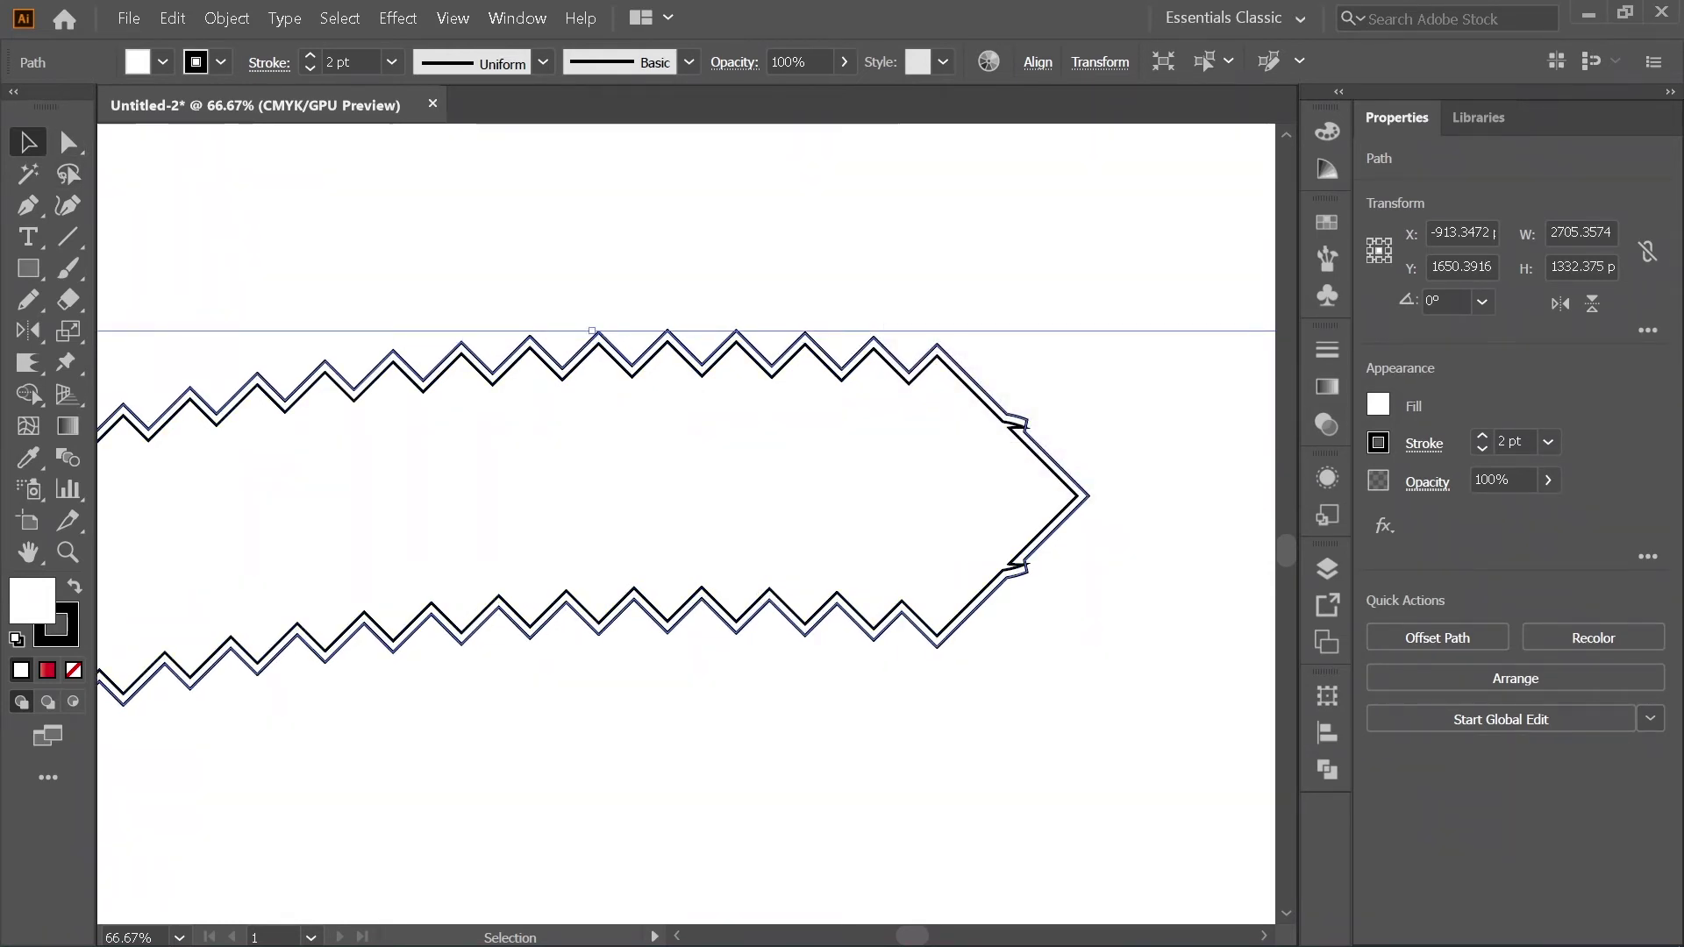
Step: Show the hidden snake blend and monster face group again above the outline, and clear the selection
{"action": "key", "text": "ctrl+shift+a"}
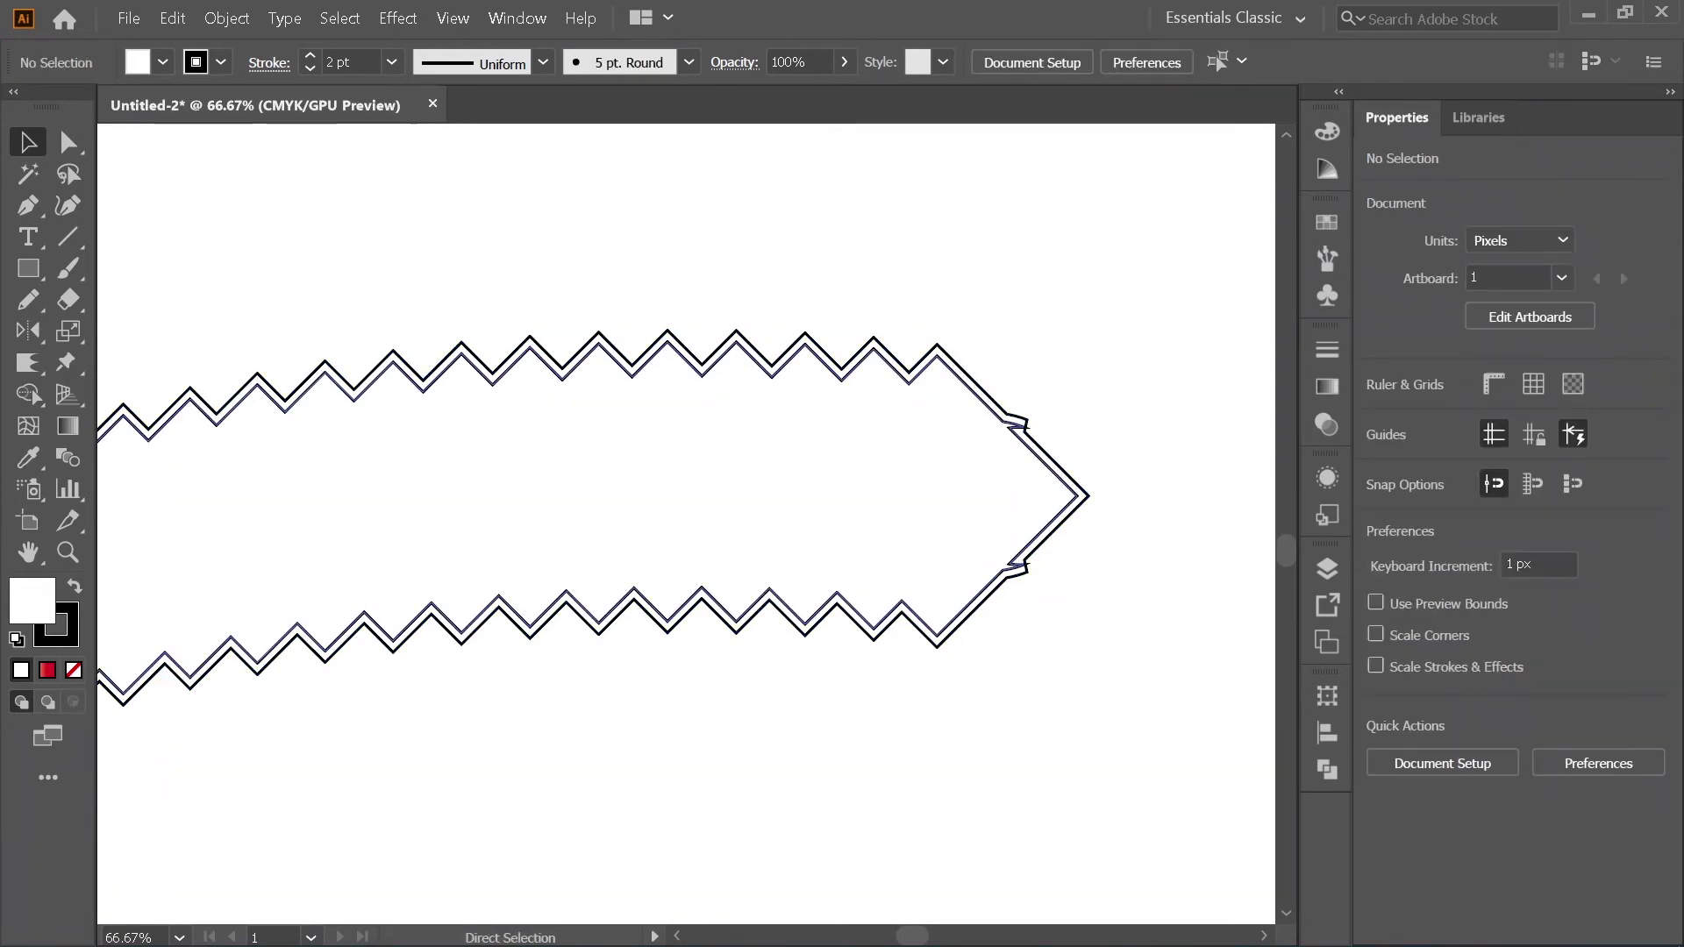
{"action": "key", "text": "ctrl+alt+3"}
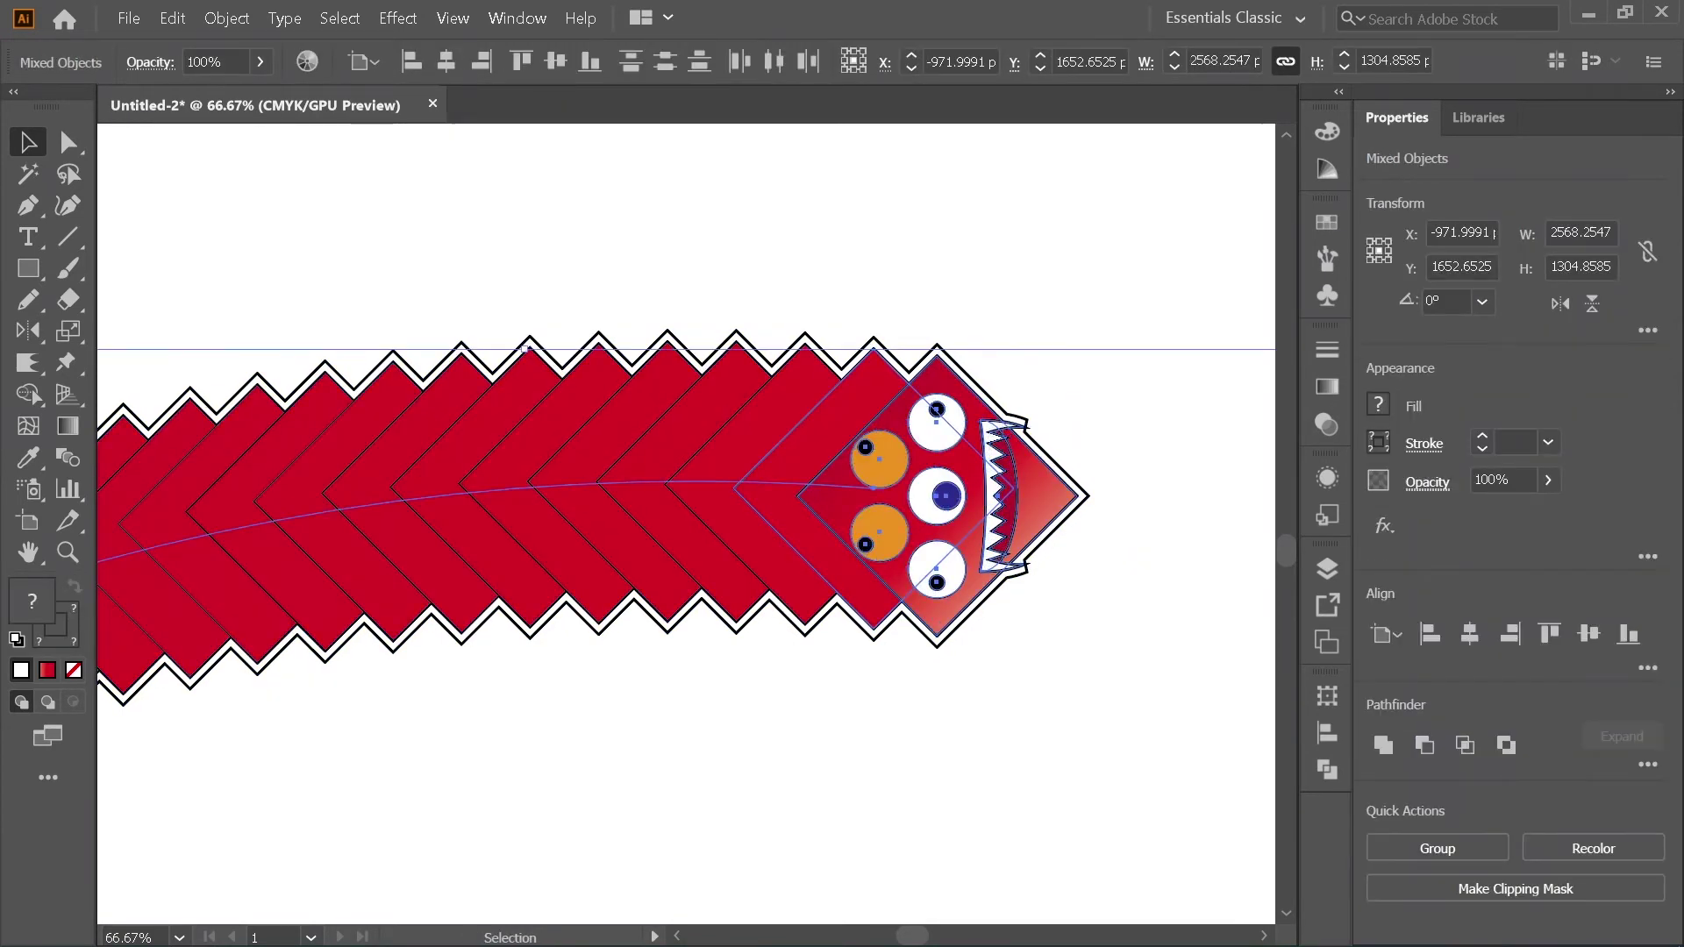
{"action": "key", "text": "ctrl+shift+a"}
Step: Draw a black-filled, white-stroked rectangle about 3574 by 1806 px that covers the whole snake
{"action": "key", "text": "ctrl+minus"}
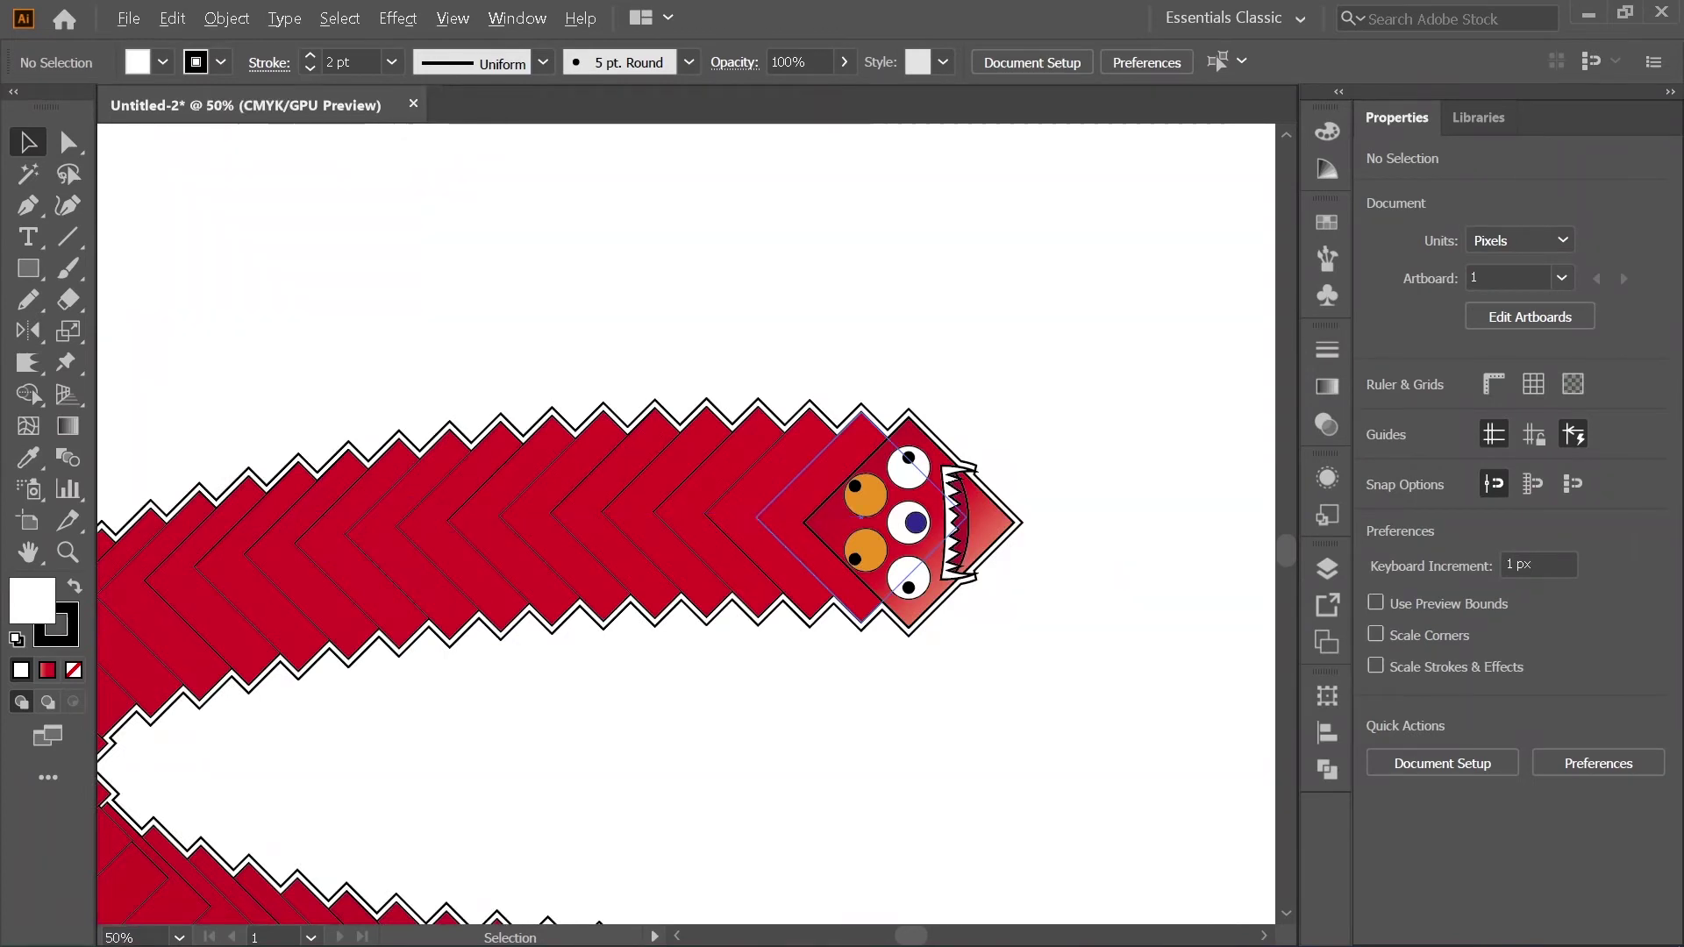
{"action": "key", "text": "ctrl+minus"}
{"action": "key", "text": "ctrl+minus"}
{"action": "key", "text": "ctrl+minus"}
{"action": "key", "text": "m"}
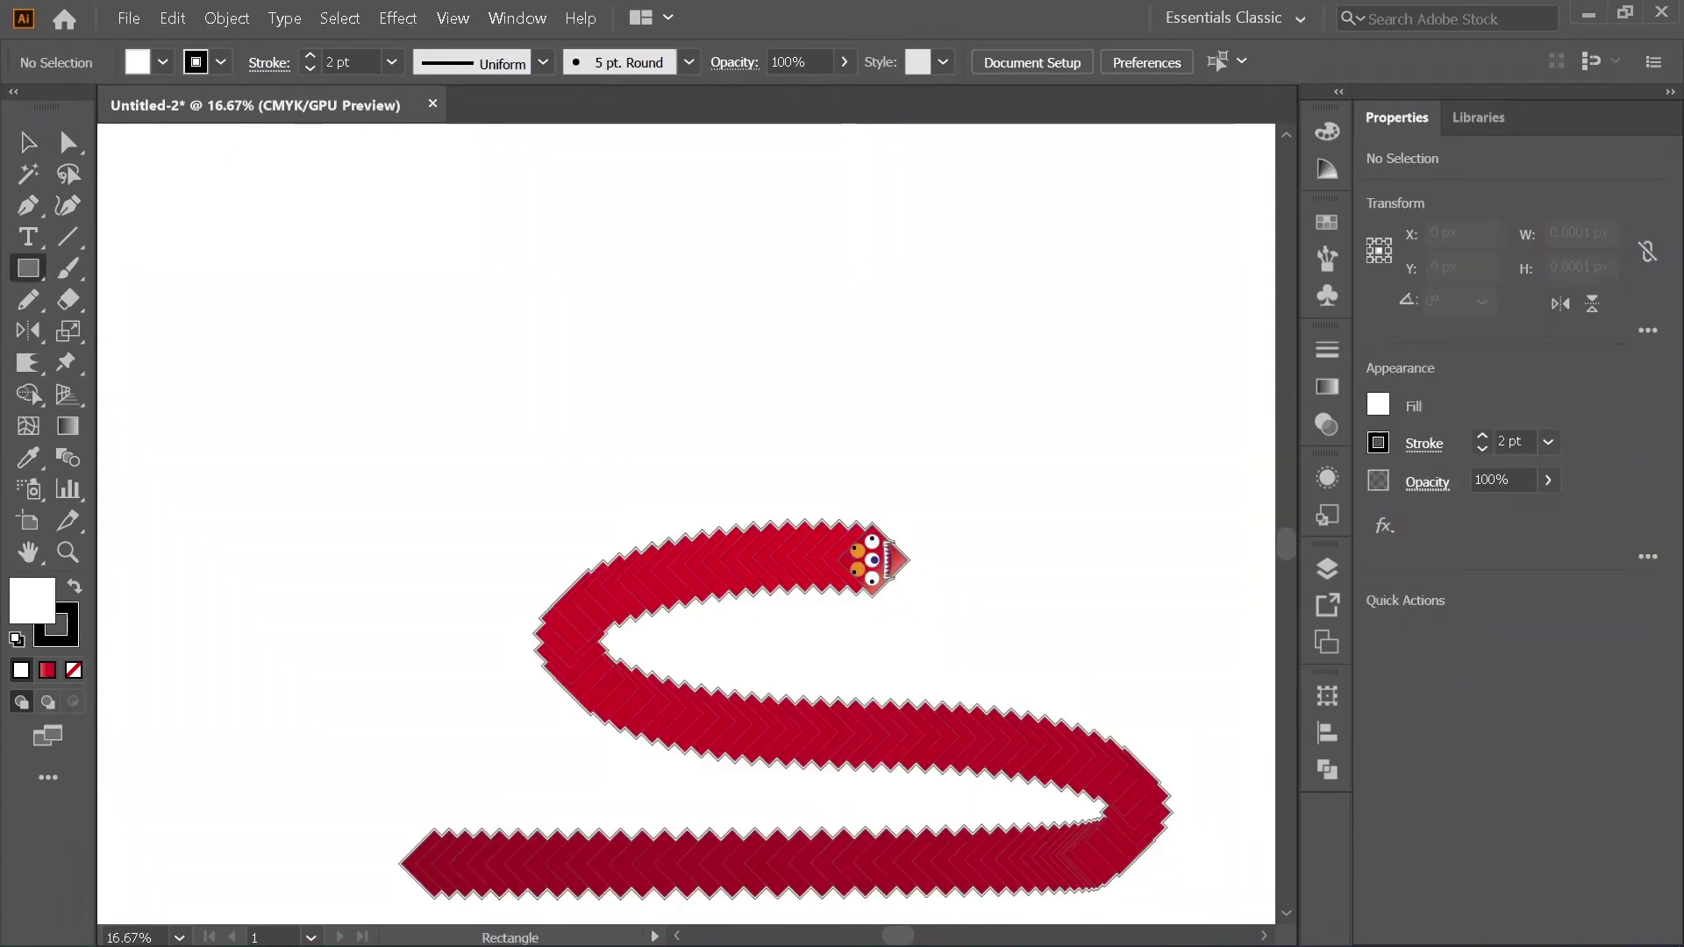
{"action": "key", "text": "shift+x"}
{"action": "key", "text": "ctrl+minus"}
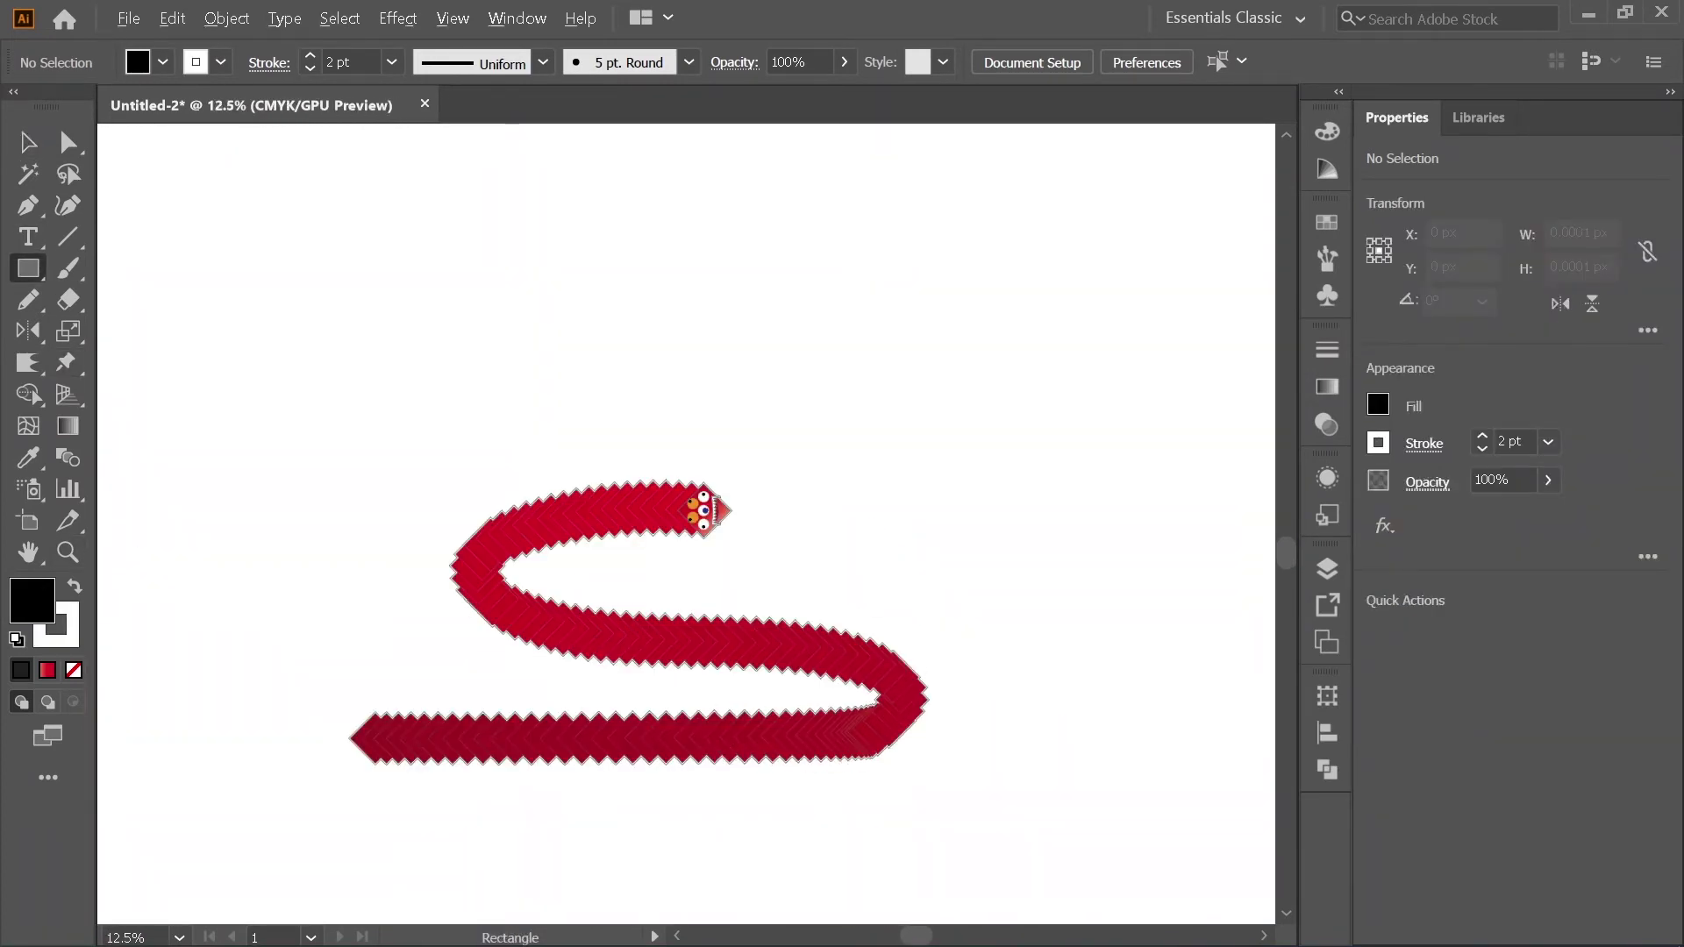
{"action": "left_click_drag", "start_coordinate": [251, 422], "coordinate": [1018, 809]}
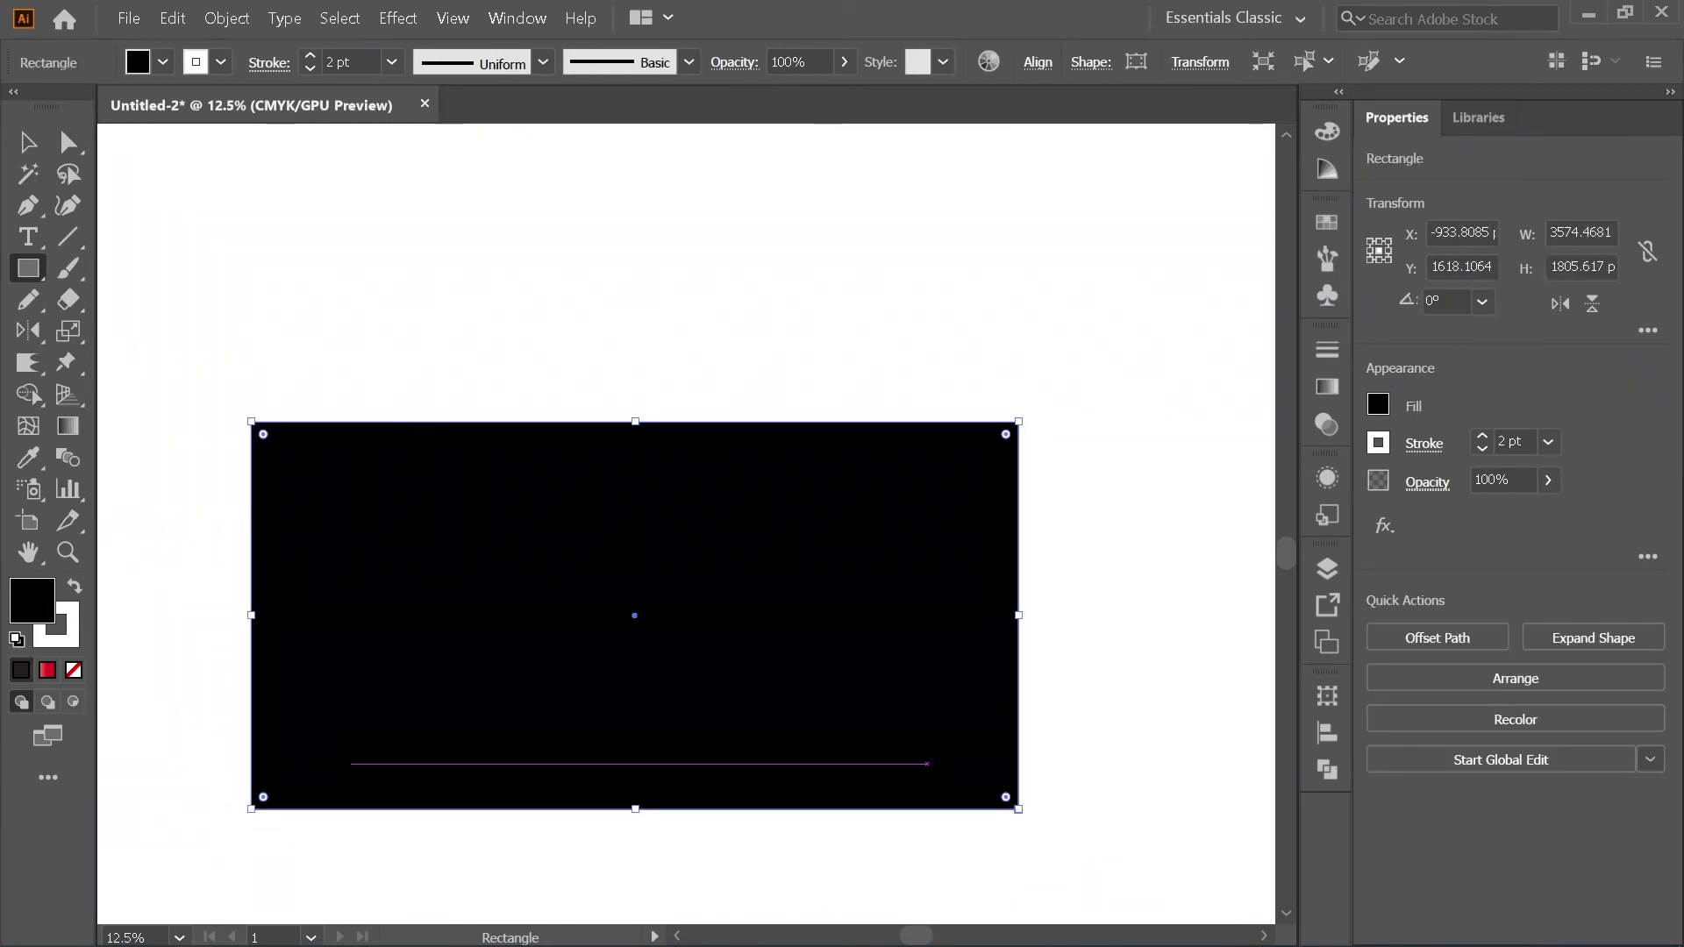
Step: Send the black rectangle to the back as the snake's background and deselect it
{"action": "key", "text": "v"}
{"action": "right_click", "coordinate": [429, 463]}
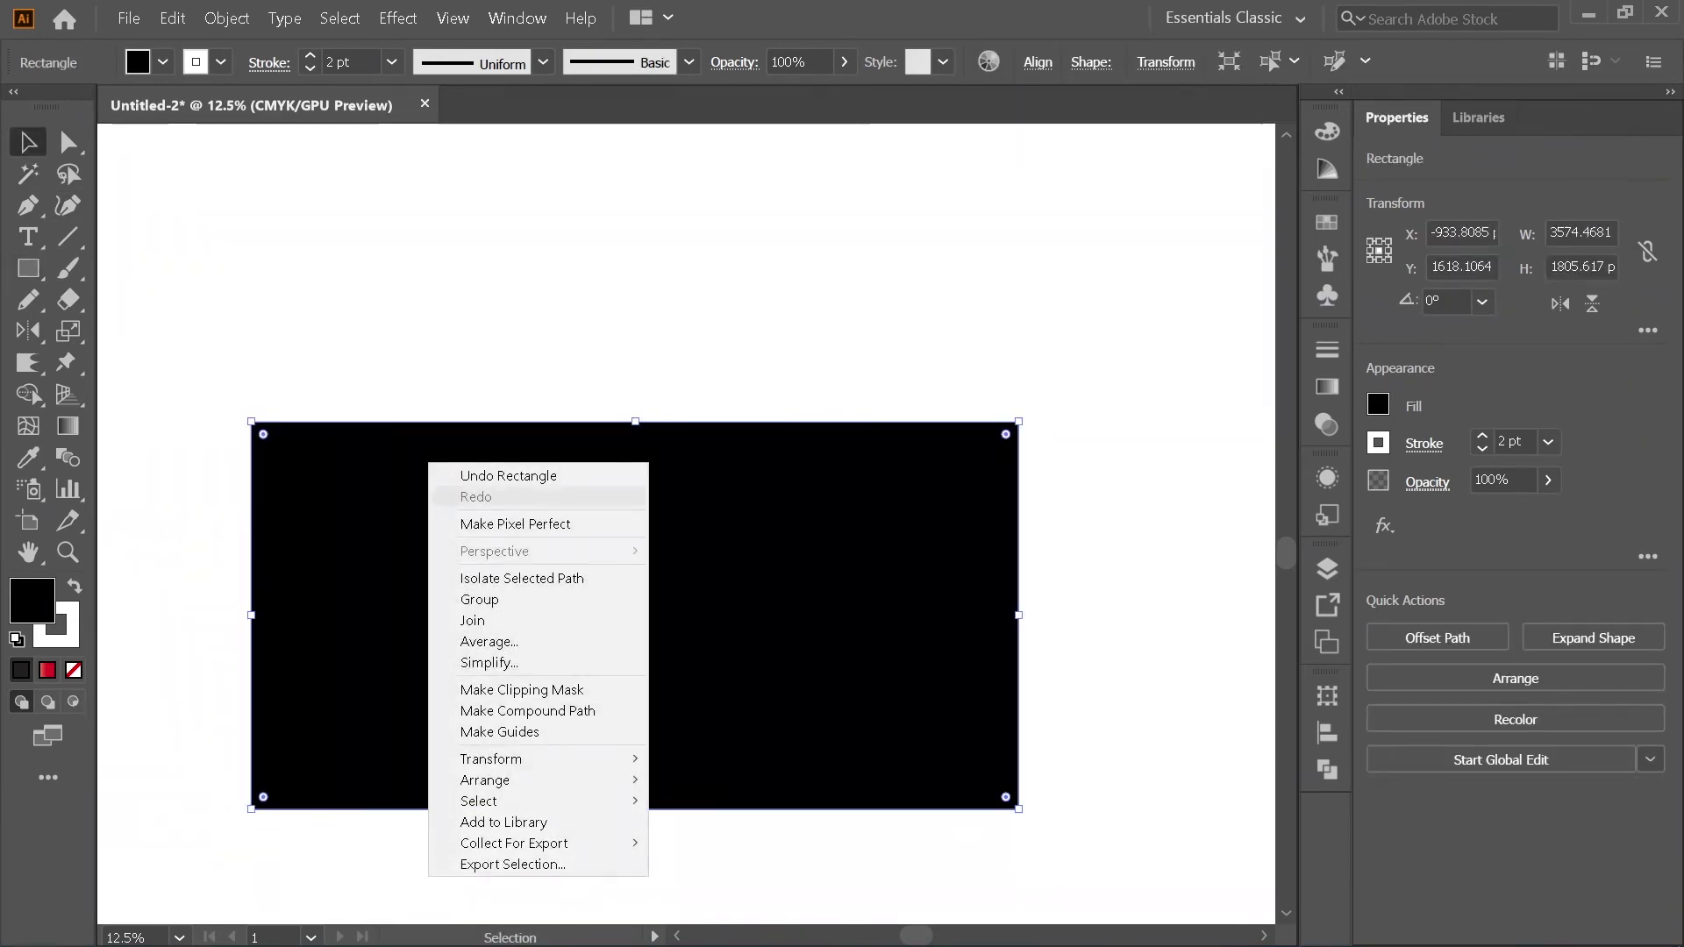
{"action": "mouse_move", "coordinate": [526, 780]}
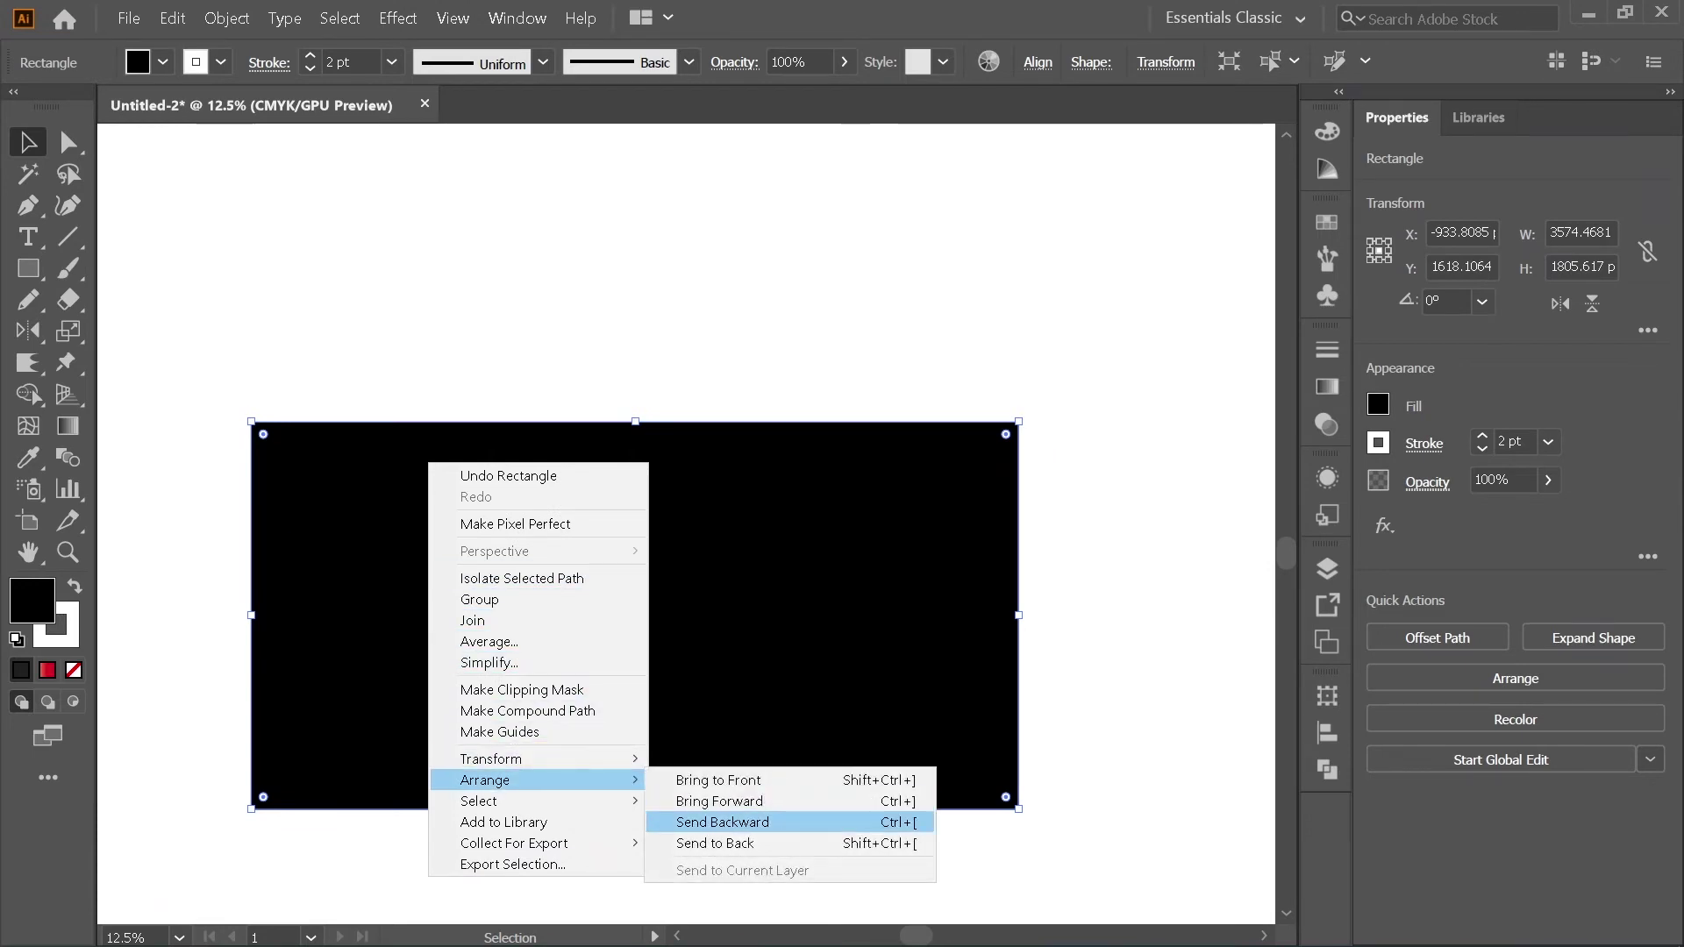
{"action": "left_click", "coordinate": [715, 843]}
{"action": "key", "text": "ctrl+shift+a"}
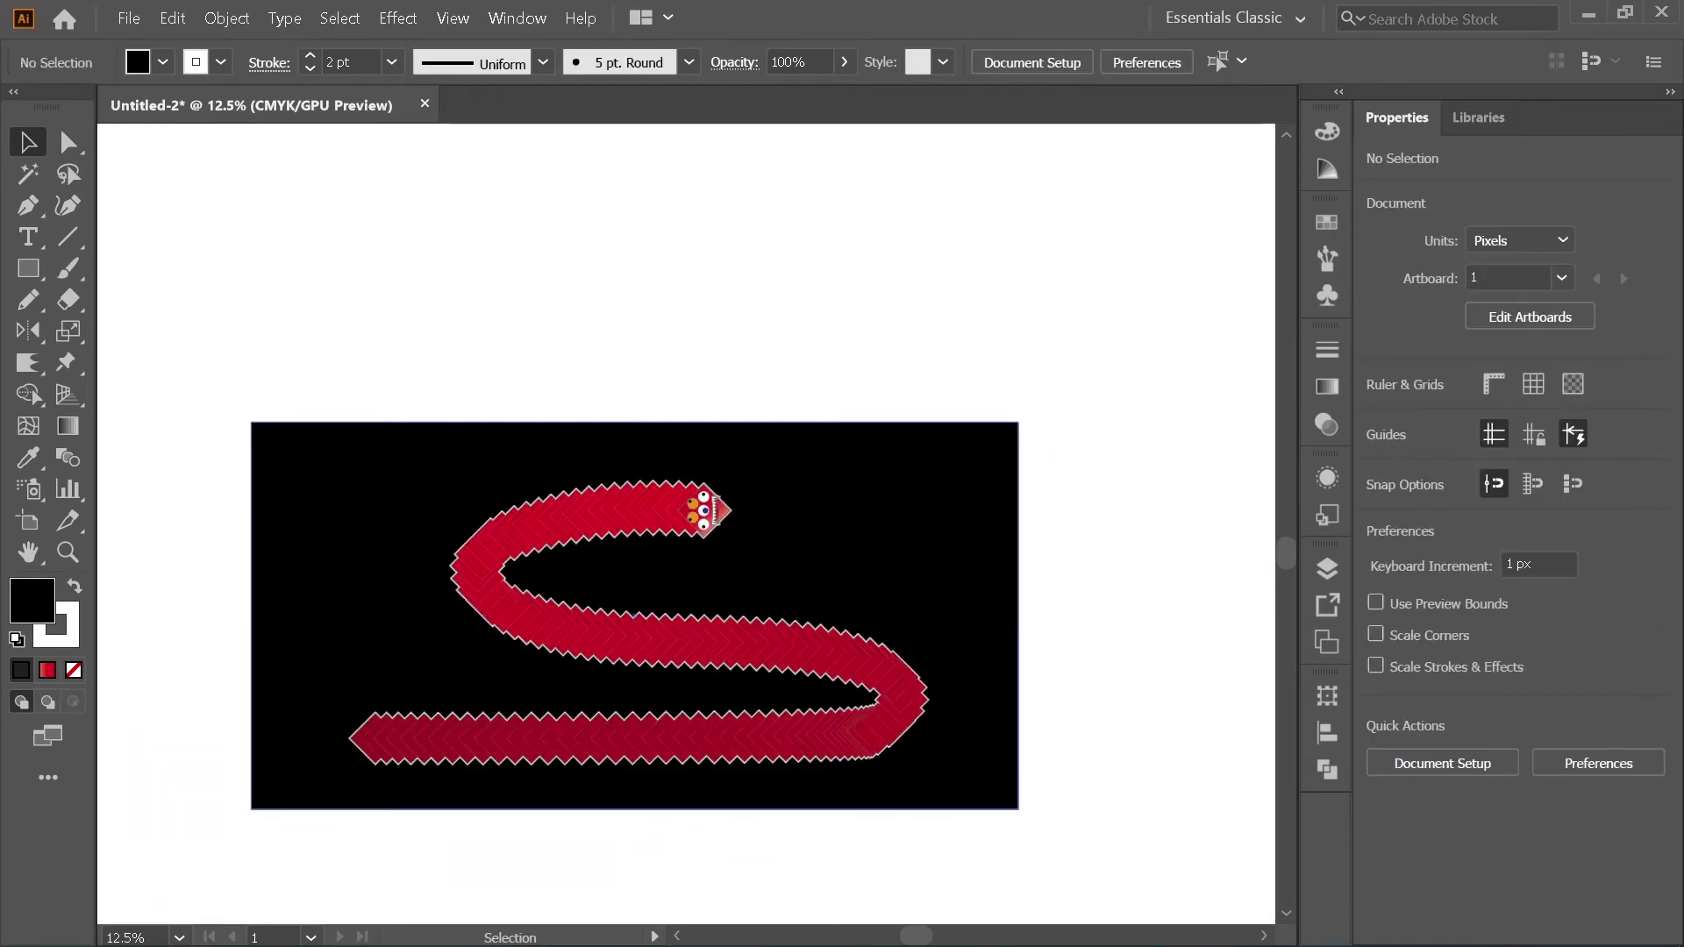
Step: Open the Outer Glow effect settings for the white offset outline around the snake's body and head
{"action": "scroll", "coordinate": [584, 525], "scroll_direction": "up", "scroll_amount": 3}
{"action": "scroll", "coordinate": [687, 523], "scroll_direction": "up", "scroll_amount": 3}
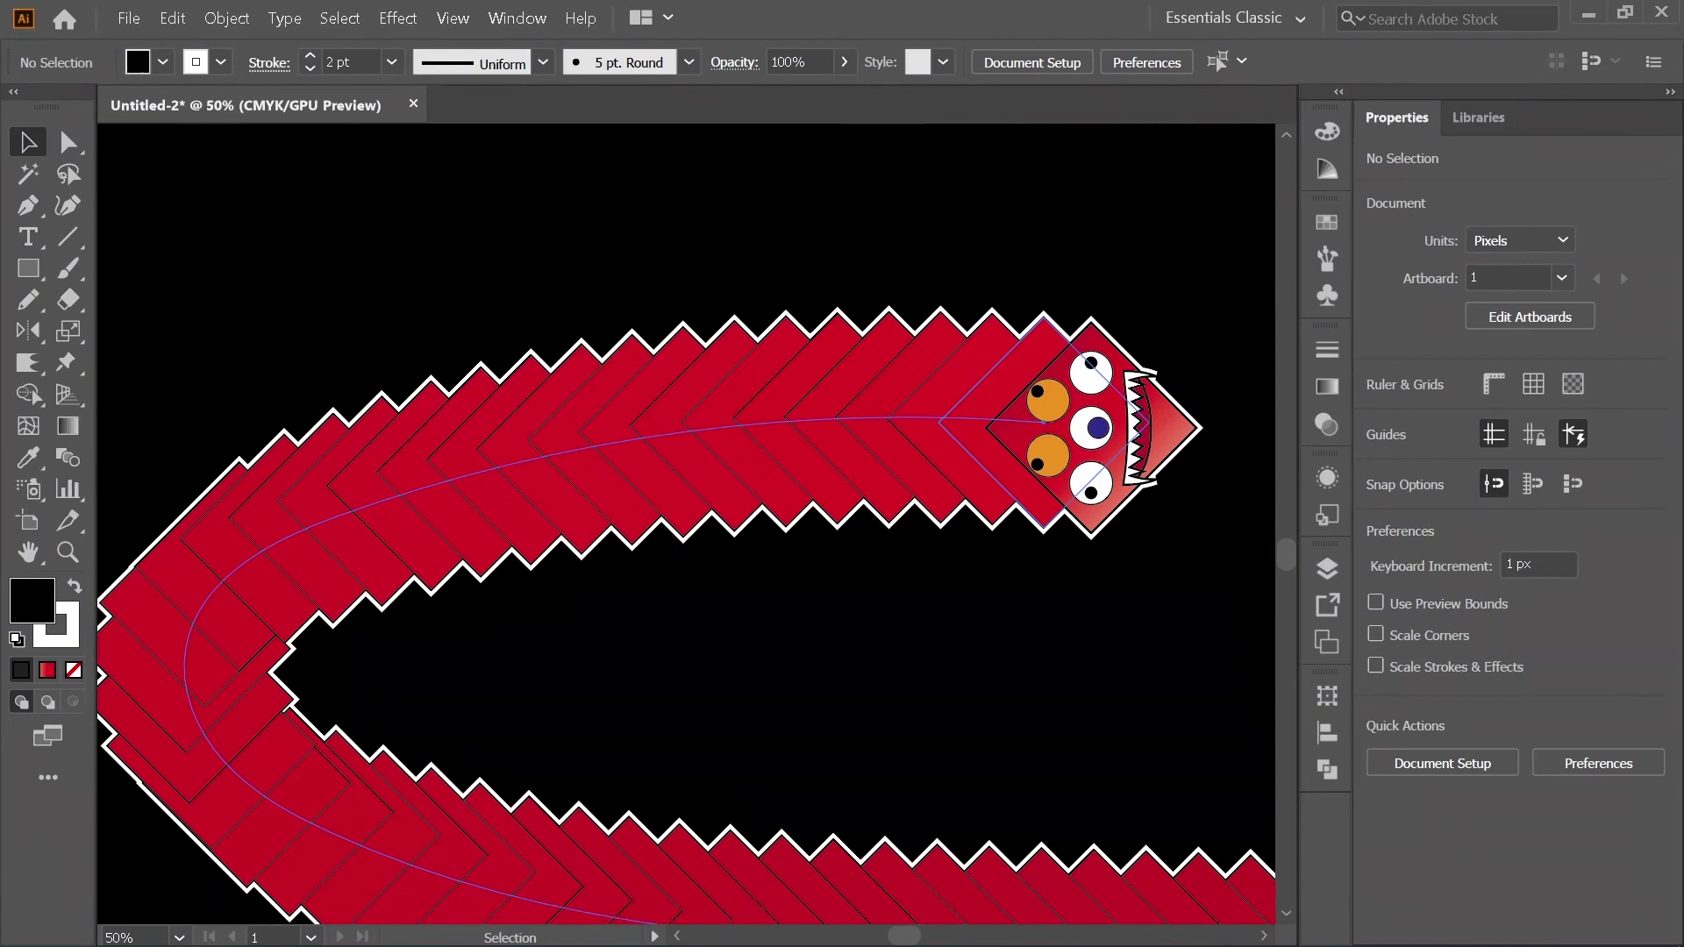
{"action": "scroll", "coordinate": [483, 490], "scroll_direction": "down", "scroll_amount": 2}
{"action": "scroll", "coordinate": [1009, 454], "scroll_direction": "up", "scroll_amount": 2}
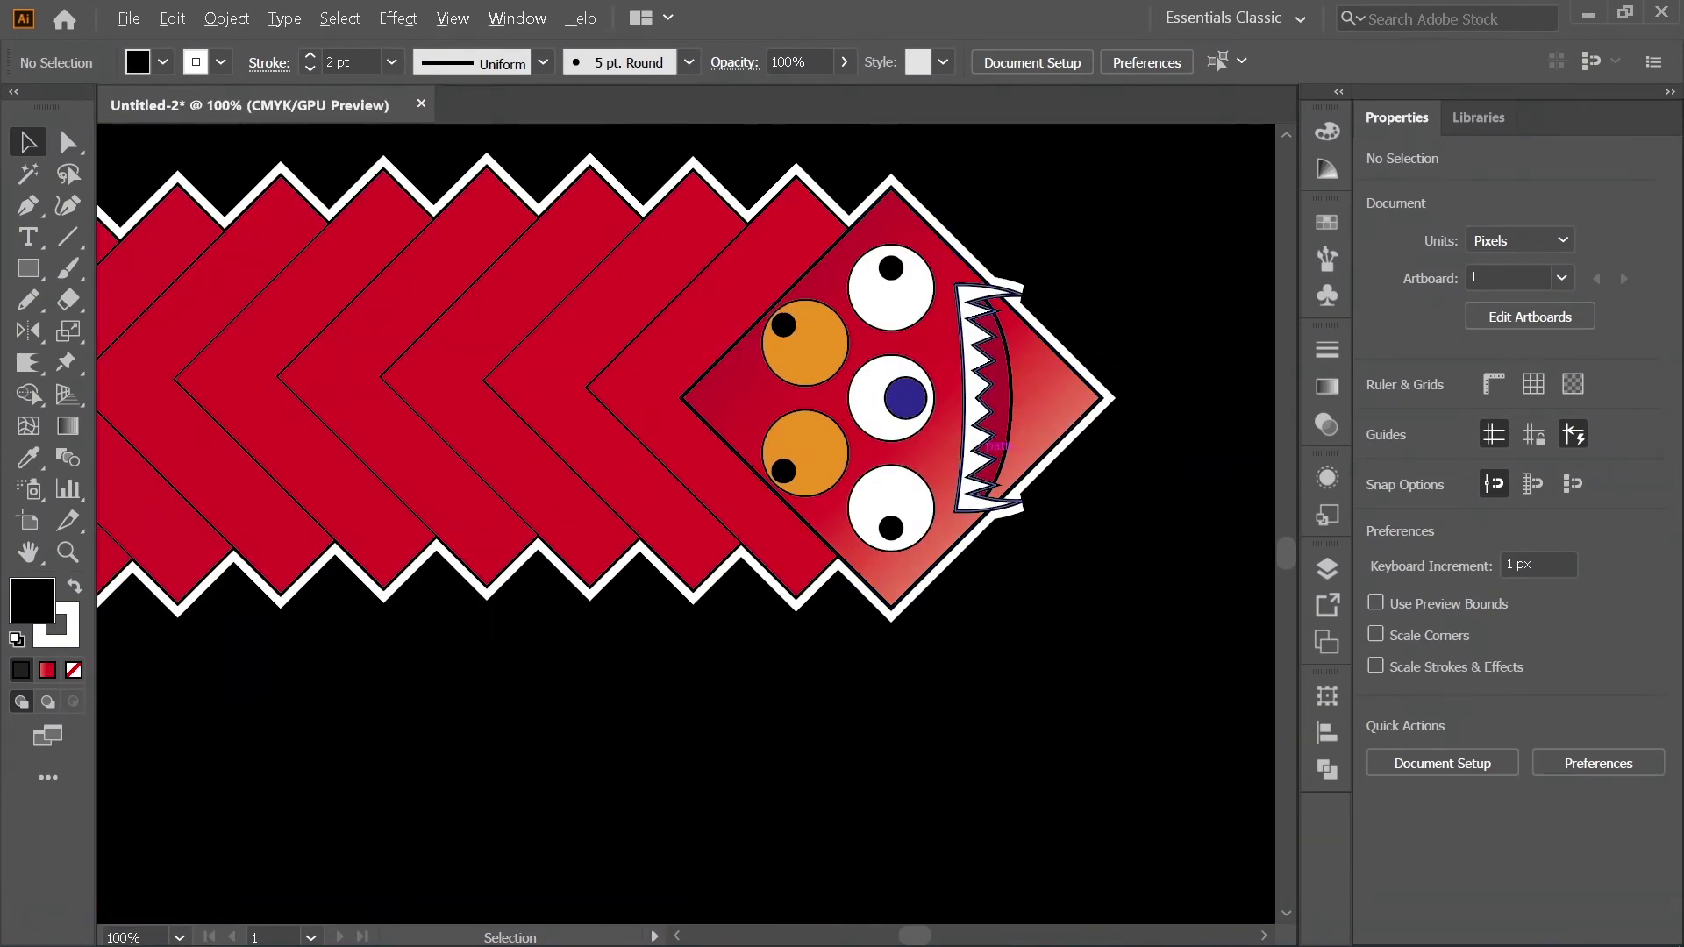
{"action": "scroll", "coordinate": [711, 552], "scroll_direction": "down", "scroll_amount": 1}
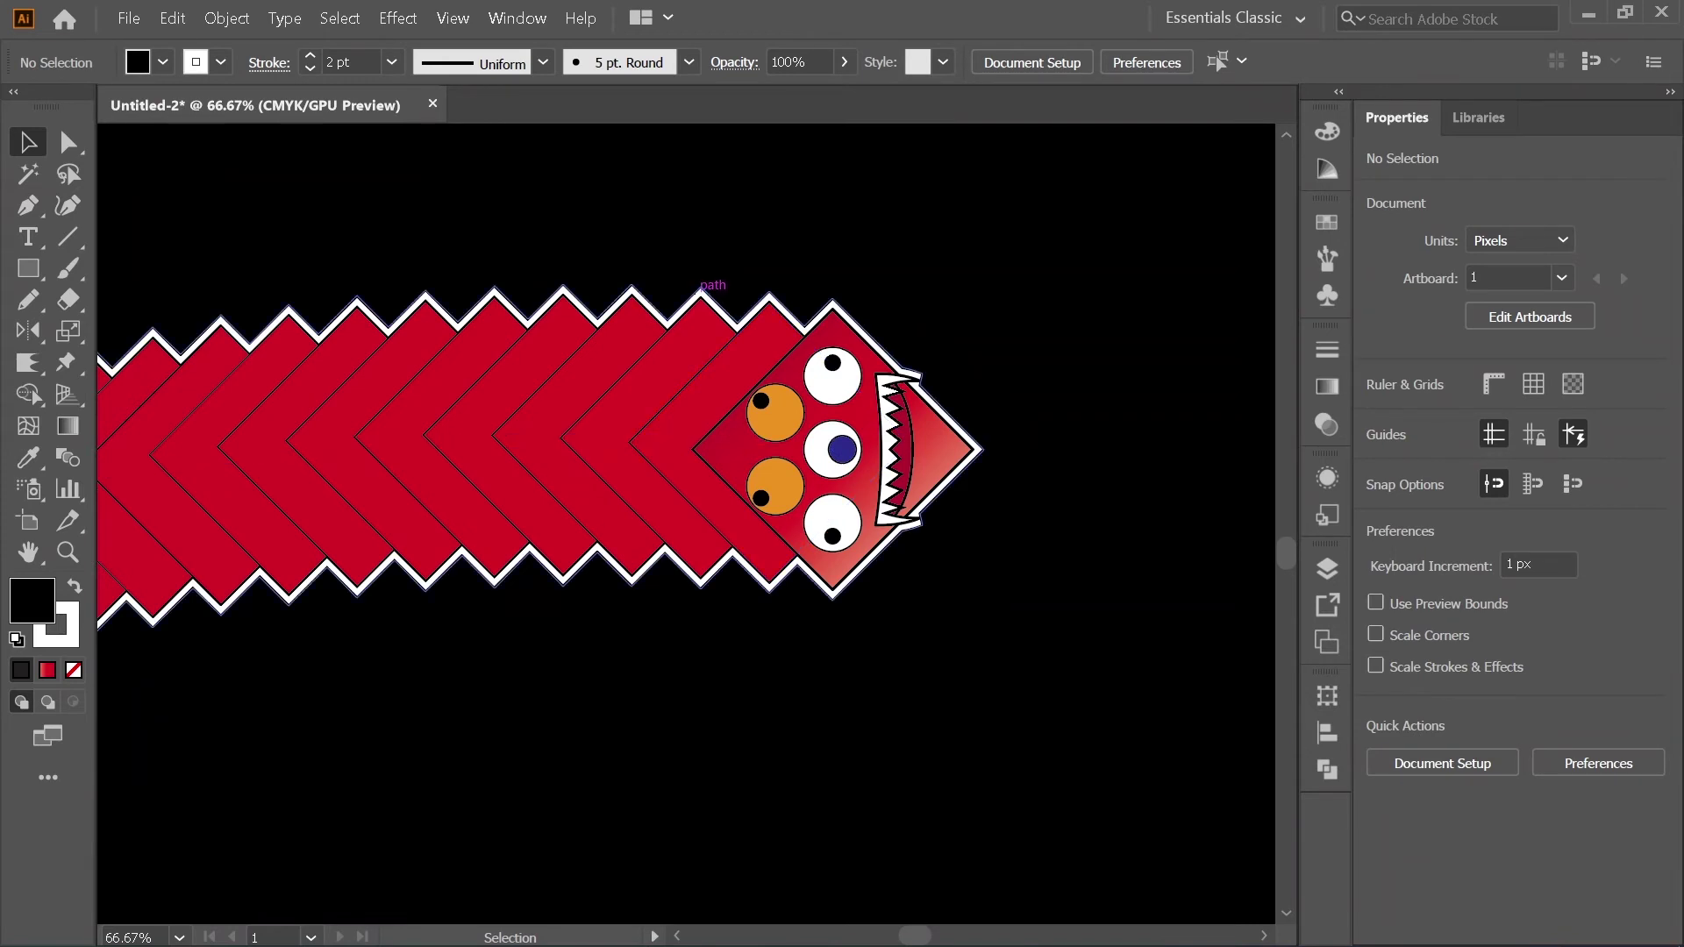
{"action": "left_click", "coordinate": [700, 290]}
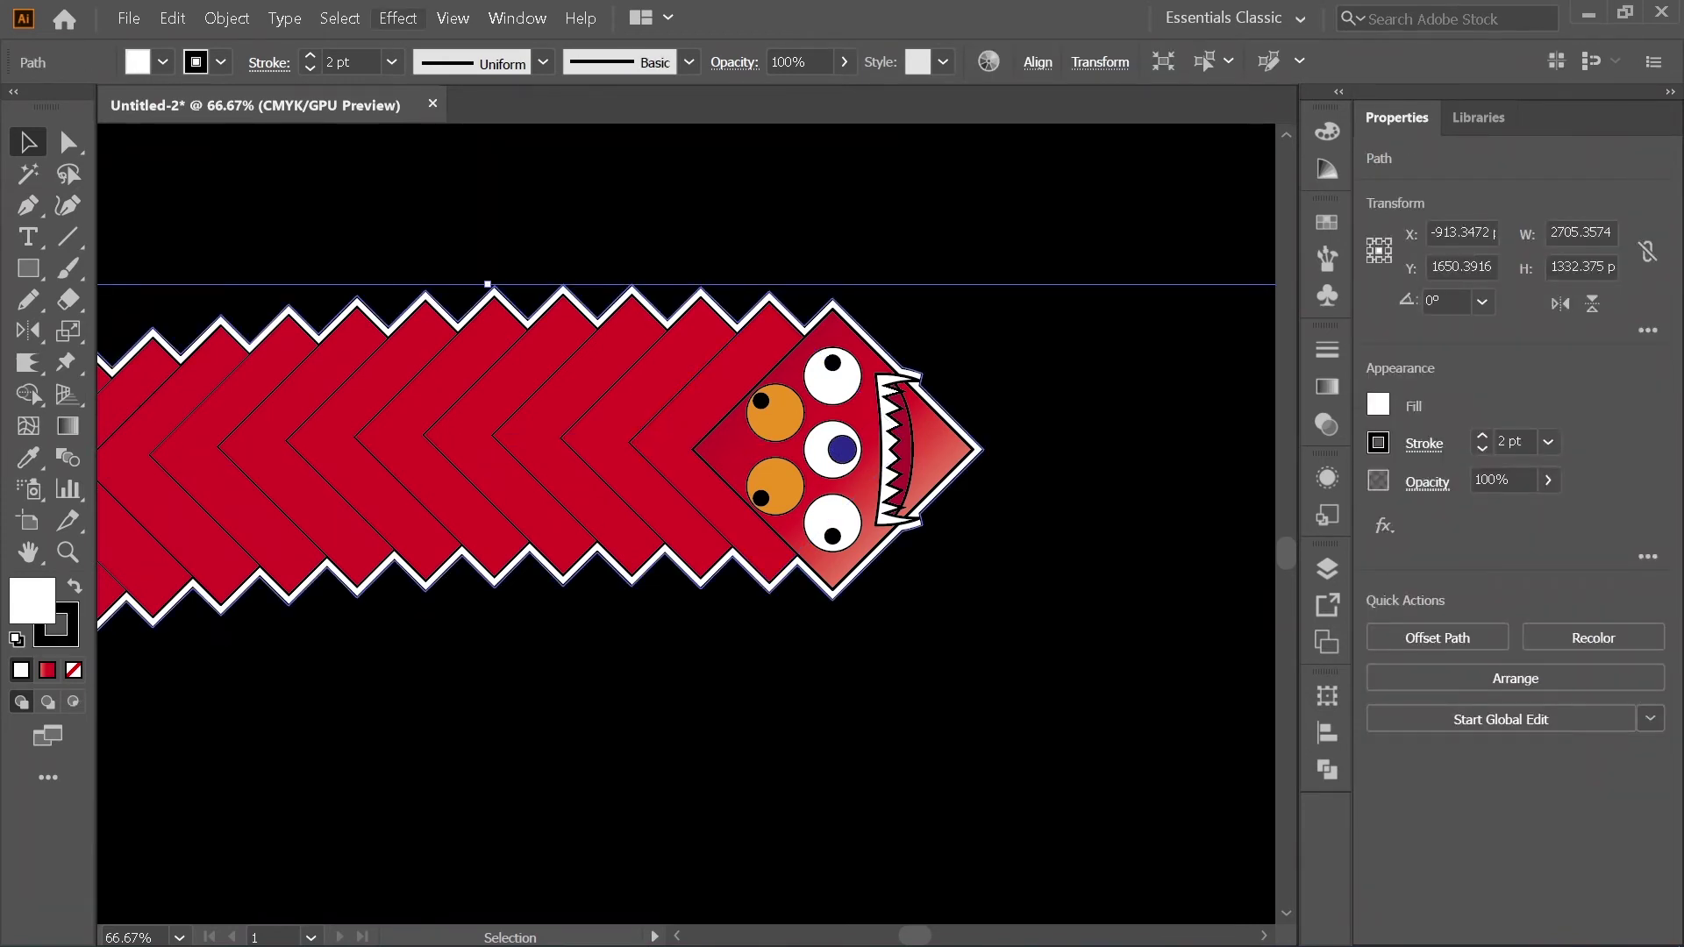
{"action": "left_click", "coordinate": [397, 17]}
{"action": "mouse_move", "coordinate": [491, 312]}
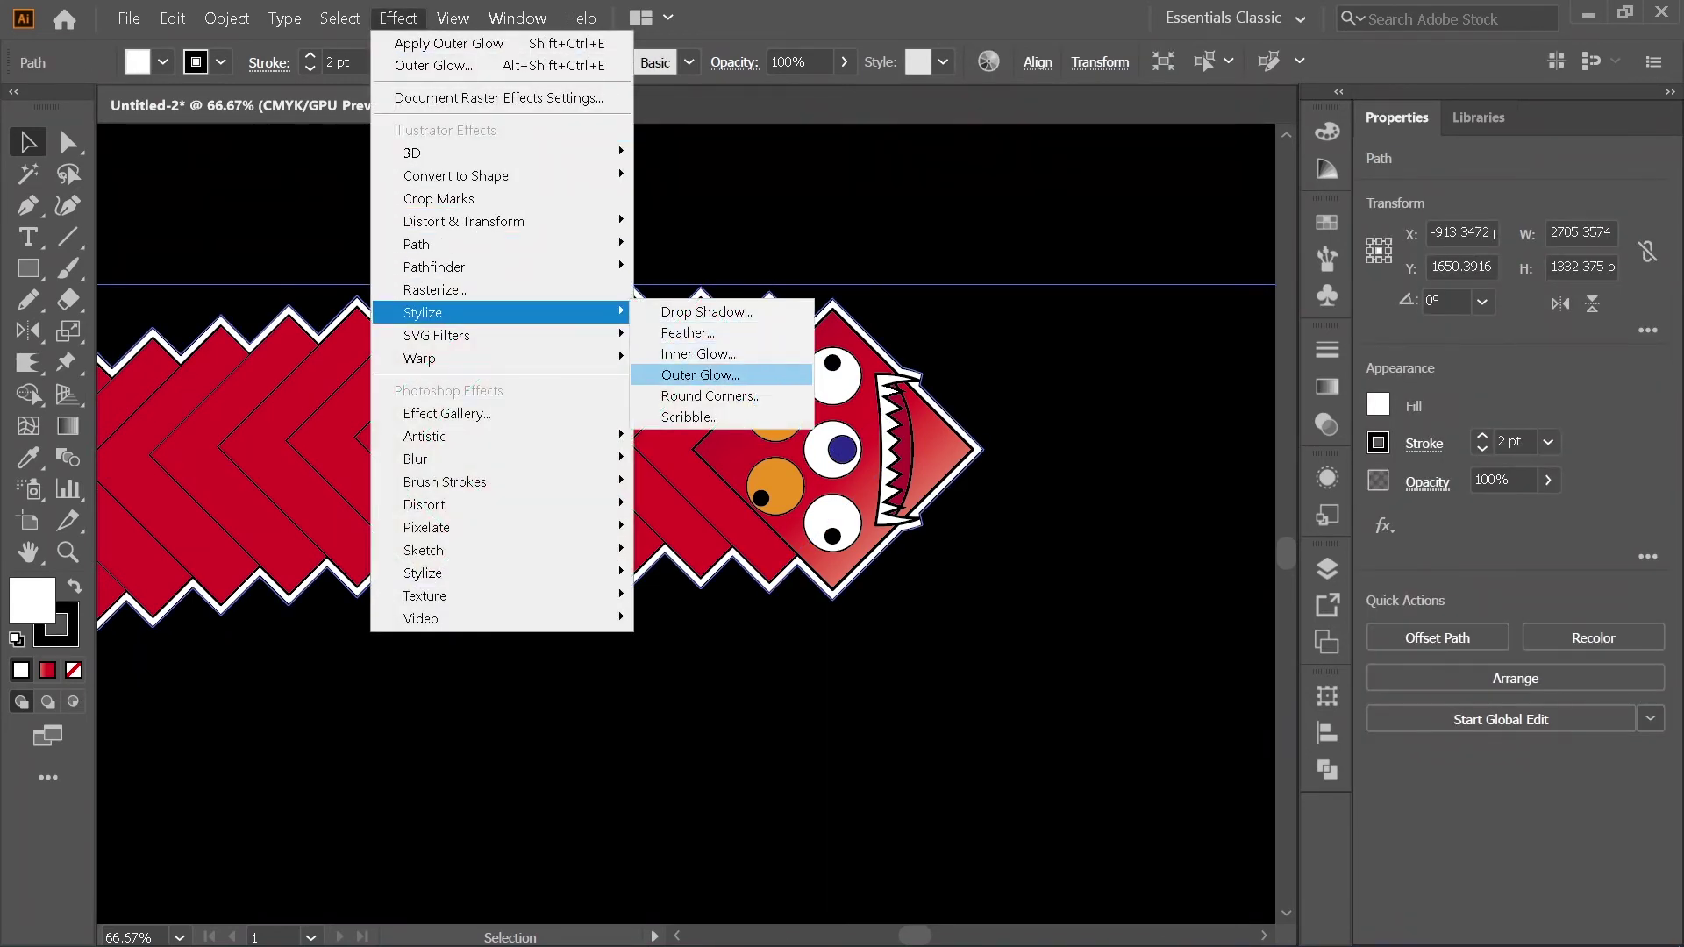
{"action": "left_click", "coordinate": [699, 375]}
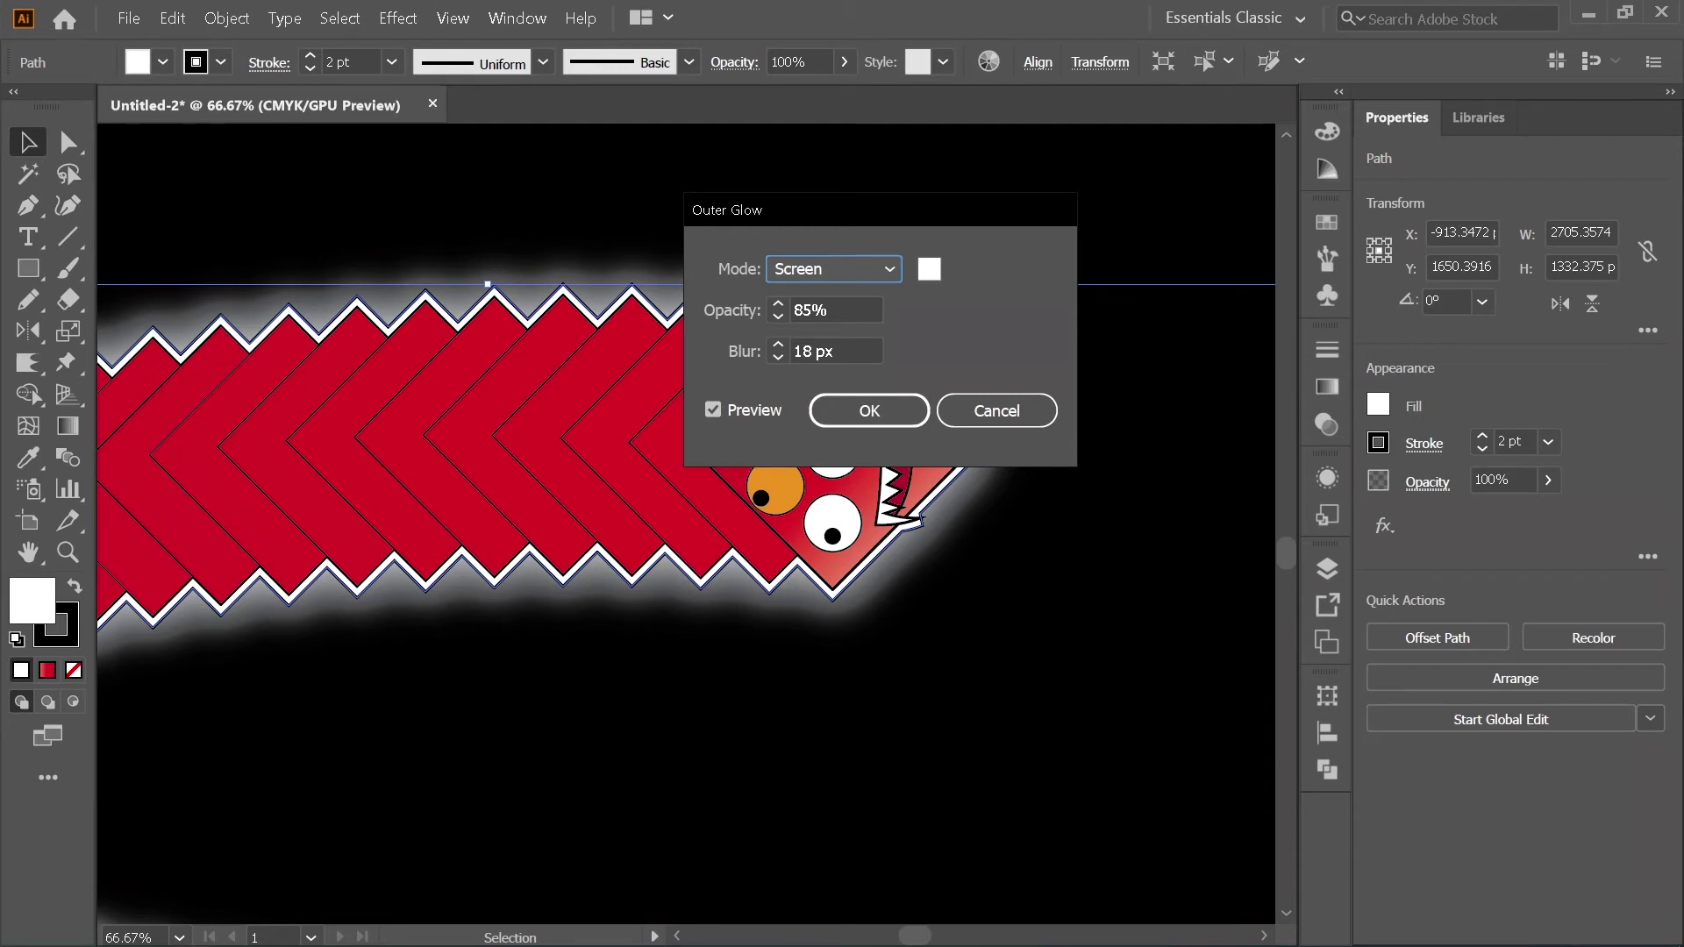
Step: Set the Outer Glow's blur to 11 px and apply the effect to the snake outline
{"action": "left_click", "coordinate": [834, 351]}
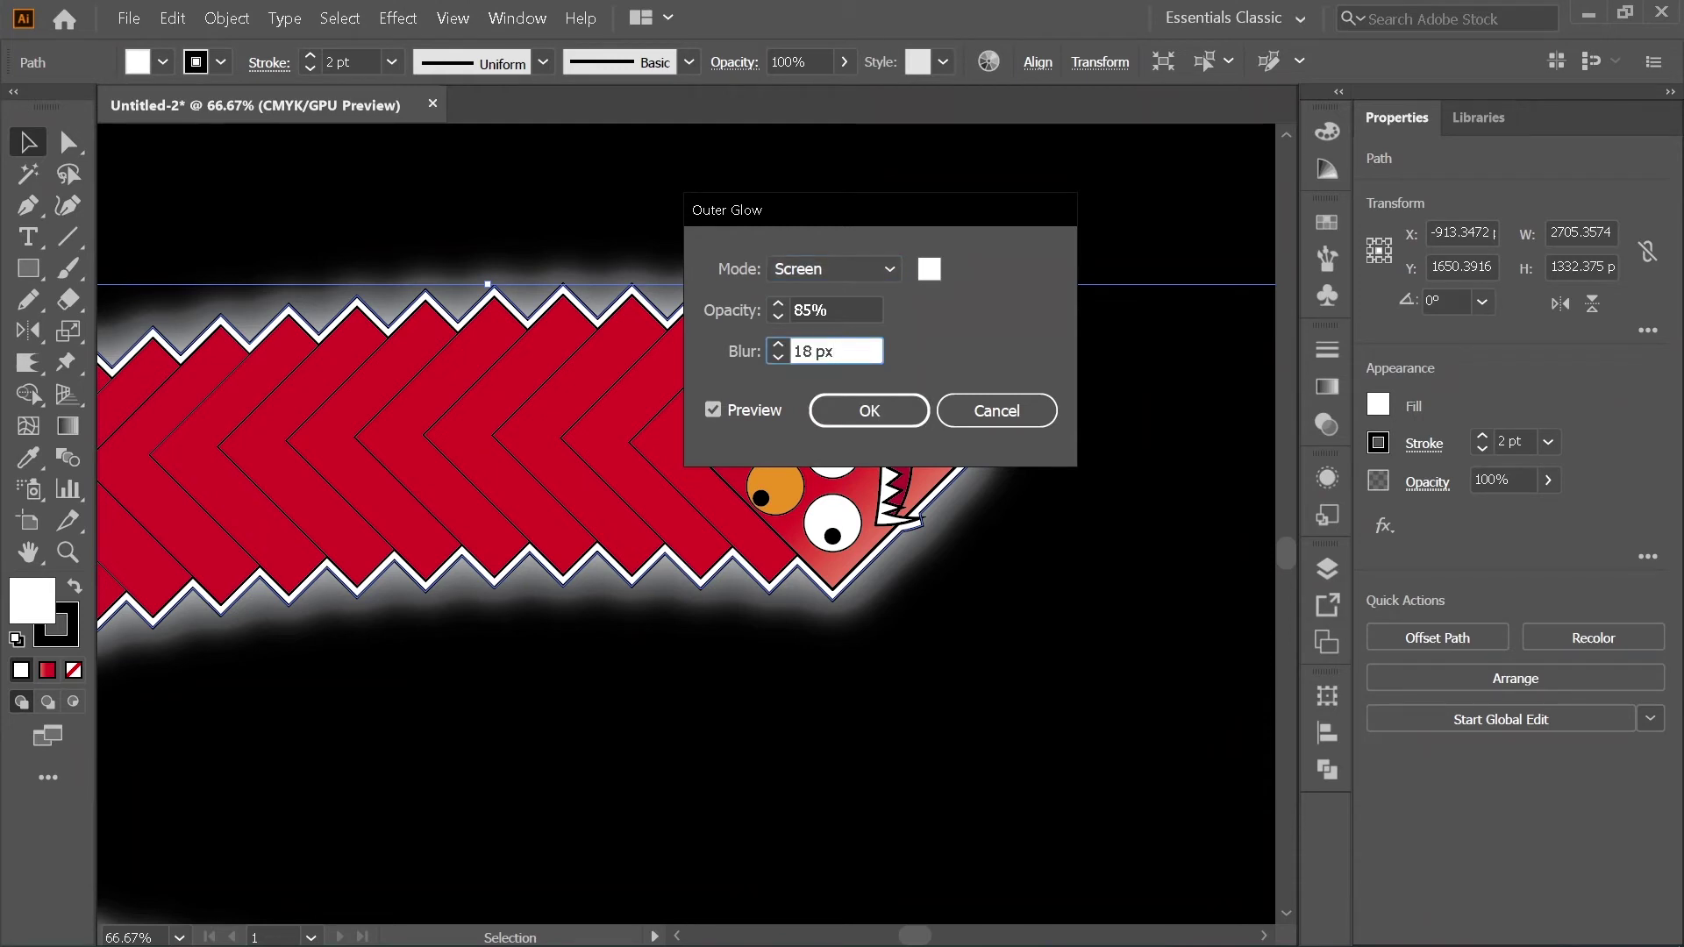
{"action": "key", "text": "Down"}
{"action": "key", "text": "Down"}
{"action": "key", "text": "Down"}
{"action": "key", "text": "Down"}
{"action": "key", "text": "Down"}
{"action": "key", "text": "Down"}
{"action": "key", "text": "Down"}
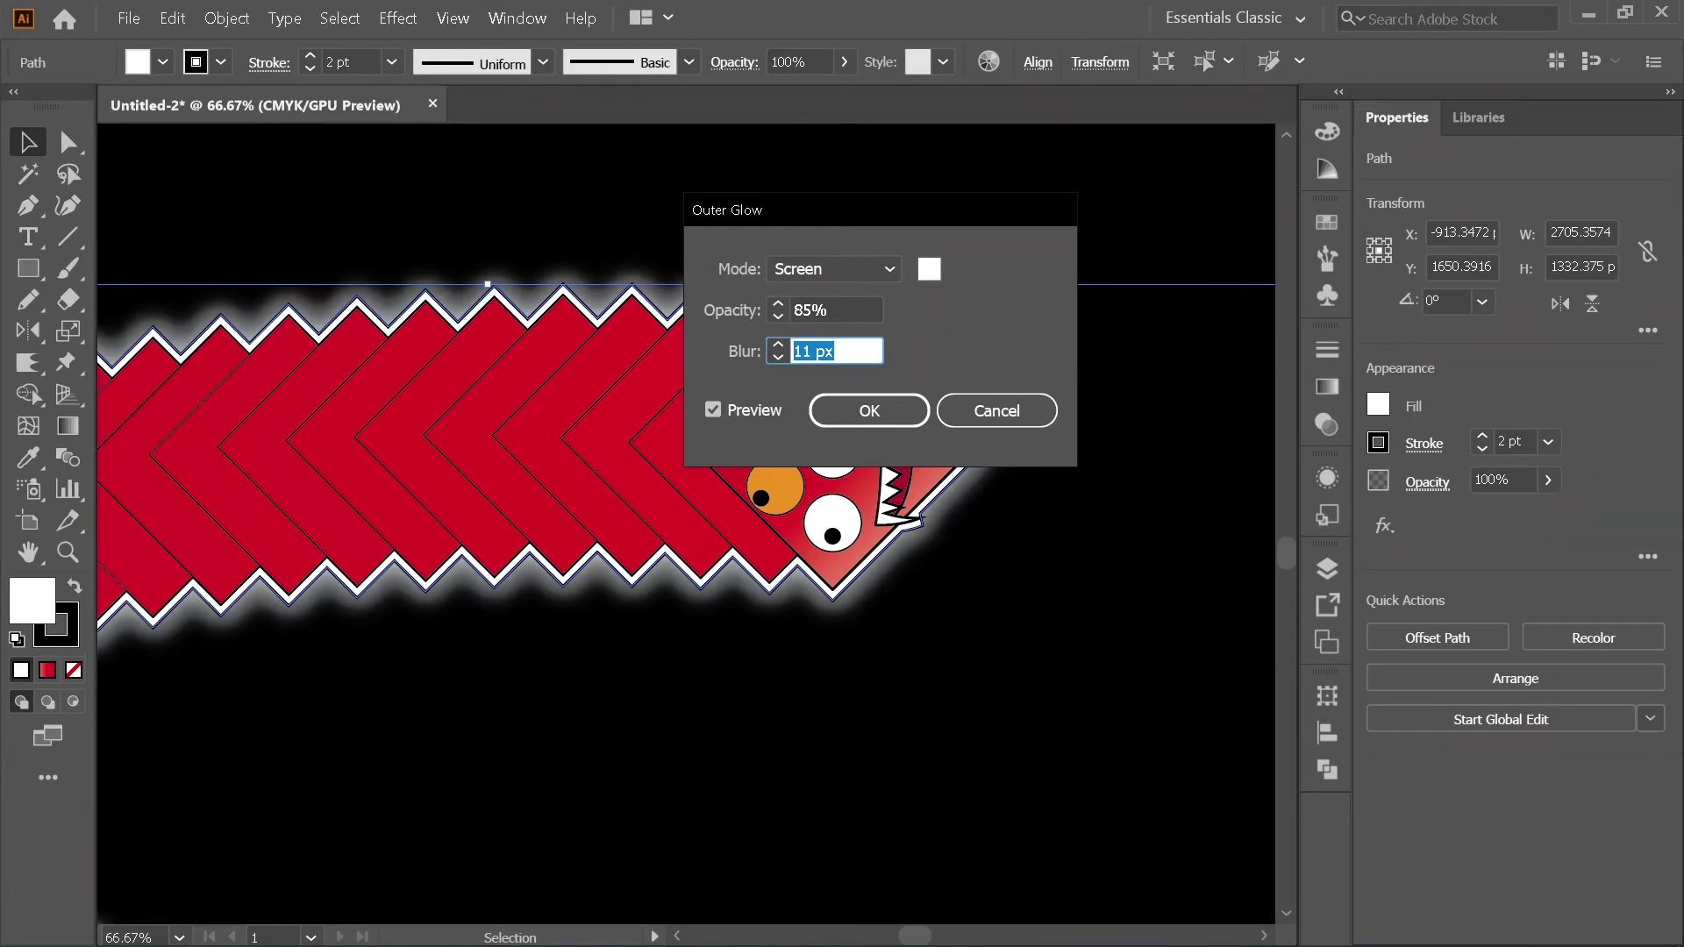
{"action": "key", "text": "Return"}
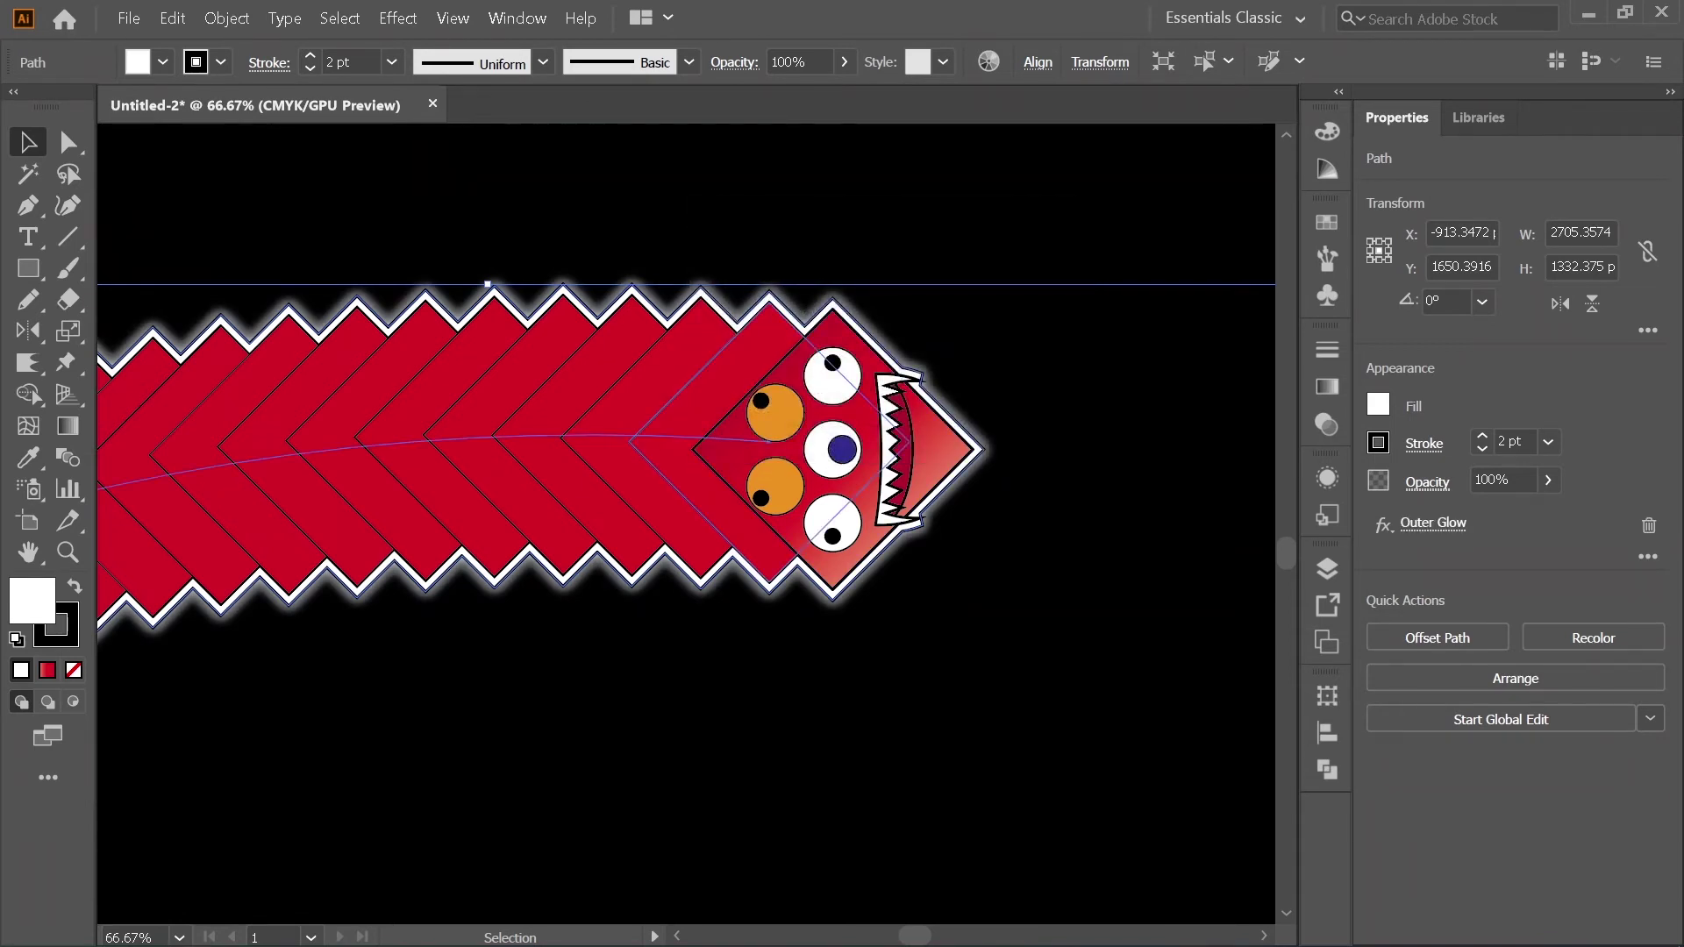
{"action": "left_click", "coordinate": [822, 228]}
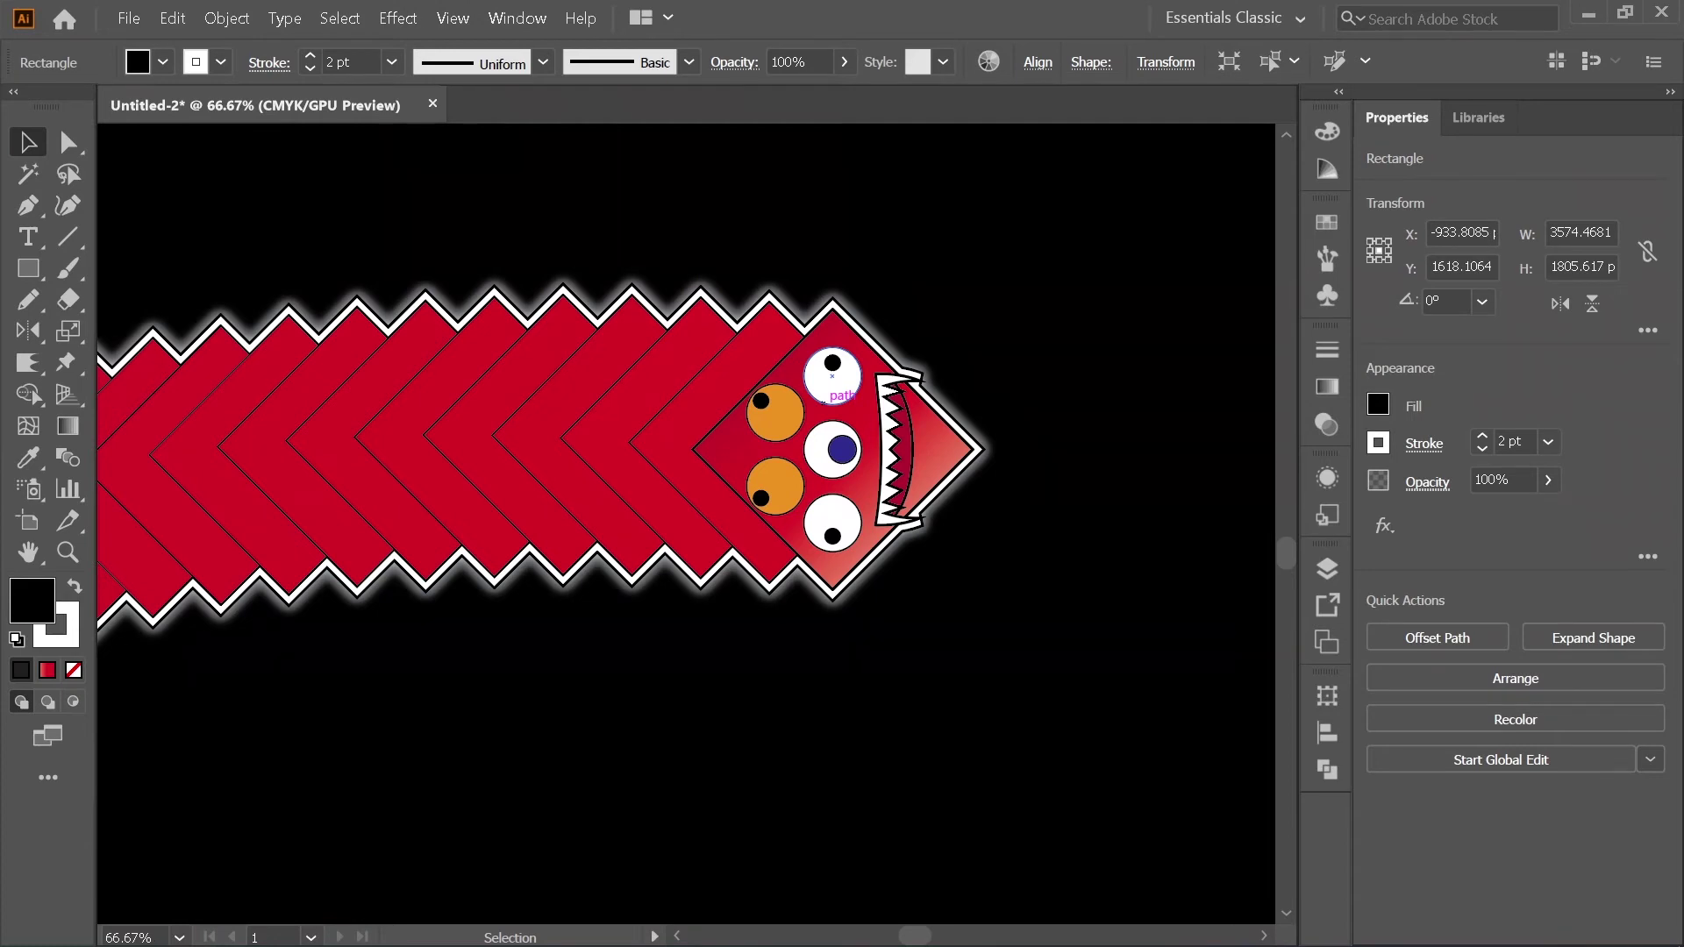
Step: Undo the black background, the glow and the offset path, going back to the snake's single outline path
{"action": "scroll", "coordinate": [1009, 449], "scroll_direction": "up", "scroll_amount": 2}
{"action": "scroll", "coordinate": [975, 450], "scroll_direction": "down", "scroll_amount": 1}
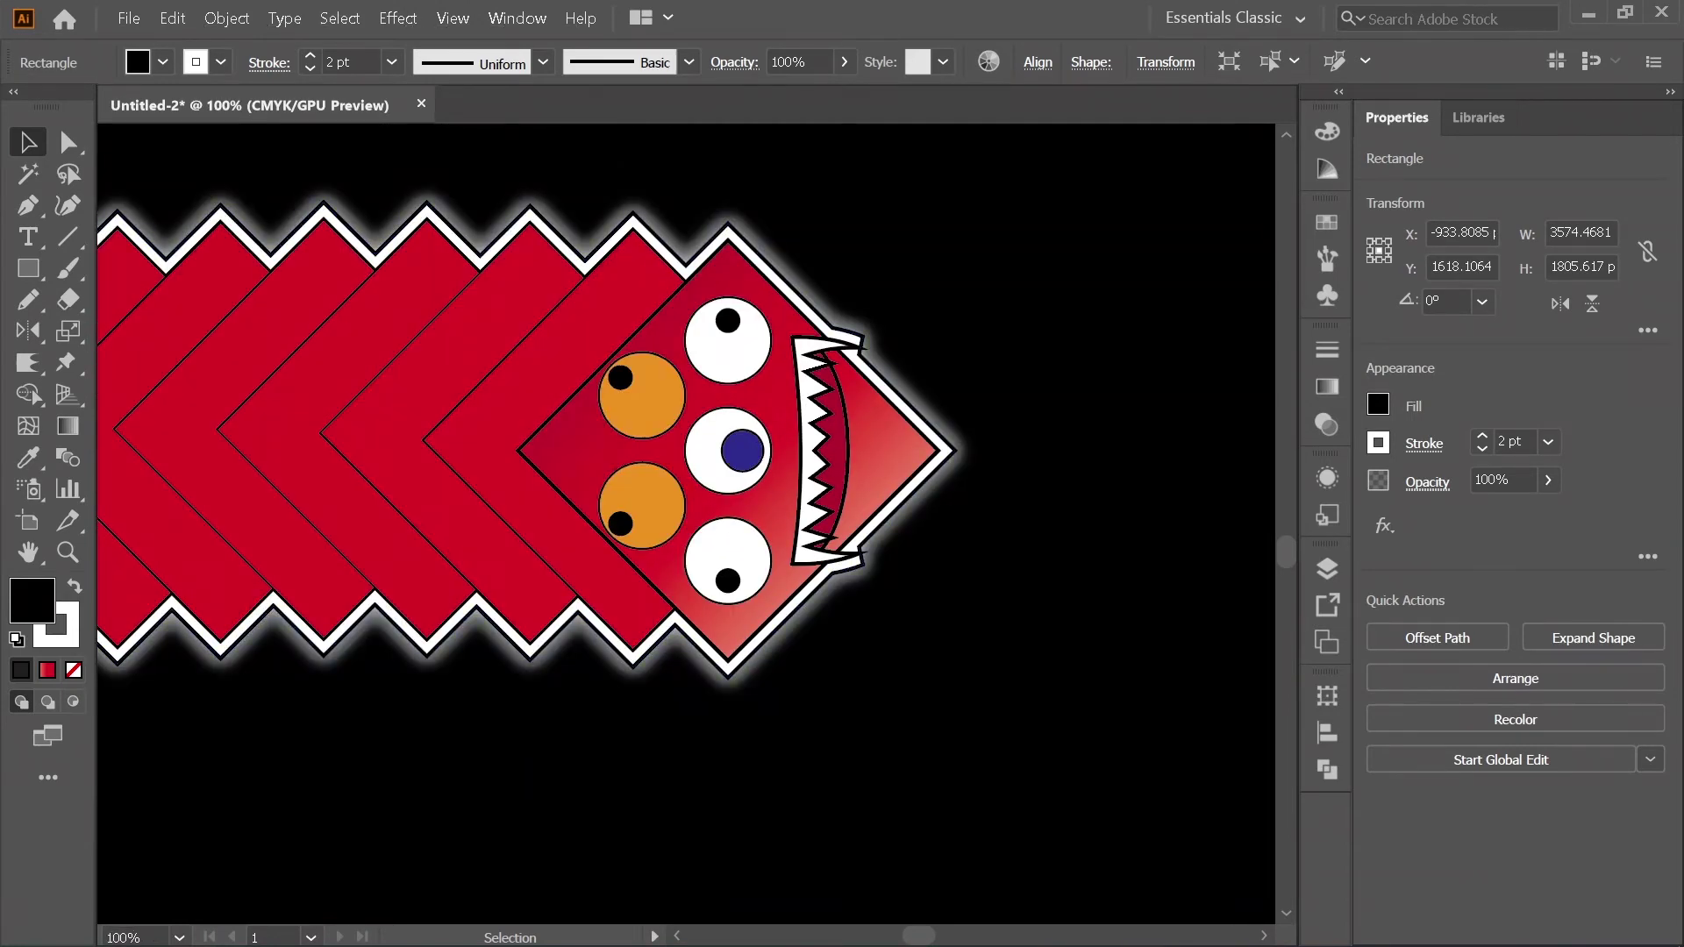
{"action": "scroll", "coordinate": [969, 425], "scroll_direction": "up", "scroll_amount": 1}
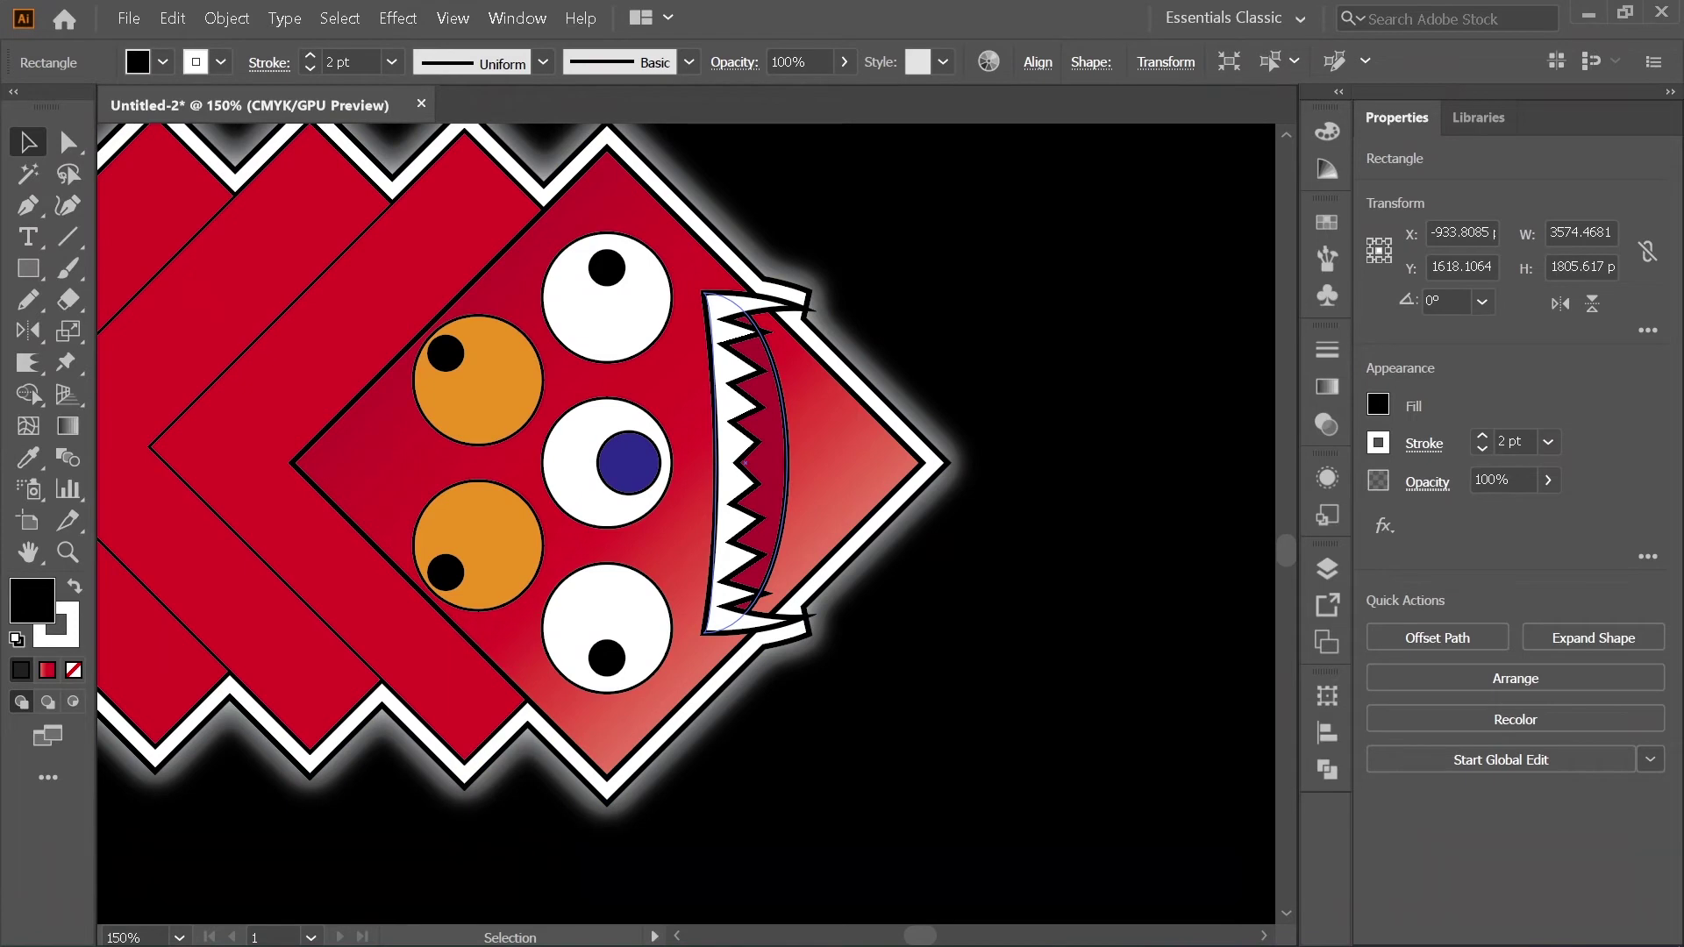
{"action": "scroll", "coordinate": [842, 379], "scroll_direction": "down", "scroll_amount": 1}
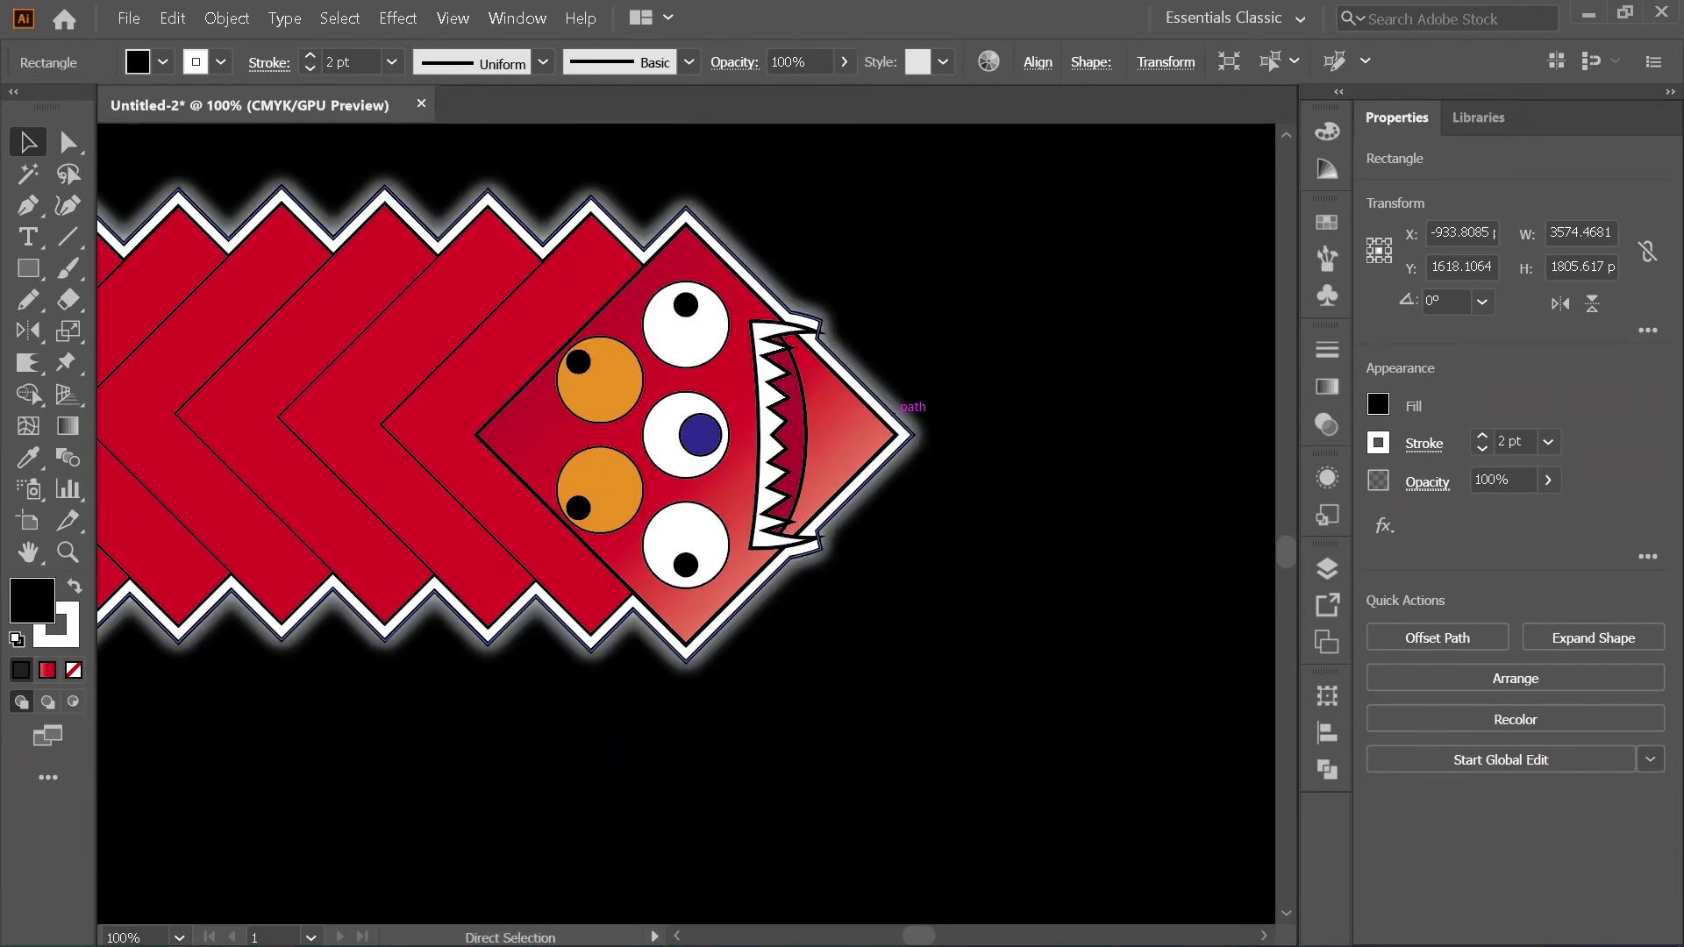
{"action": "key", "text": "ctrl+z"}
{"action": "key", "text": "ctrl+z"}
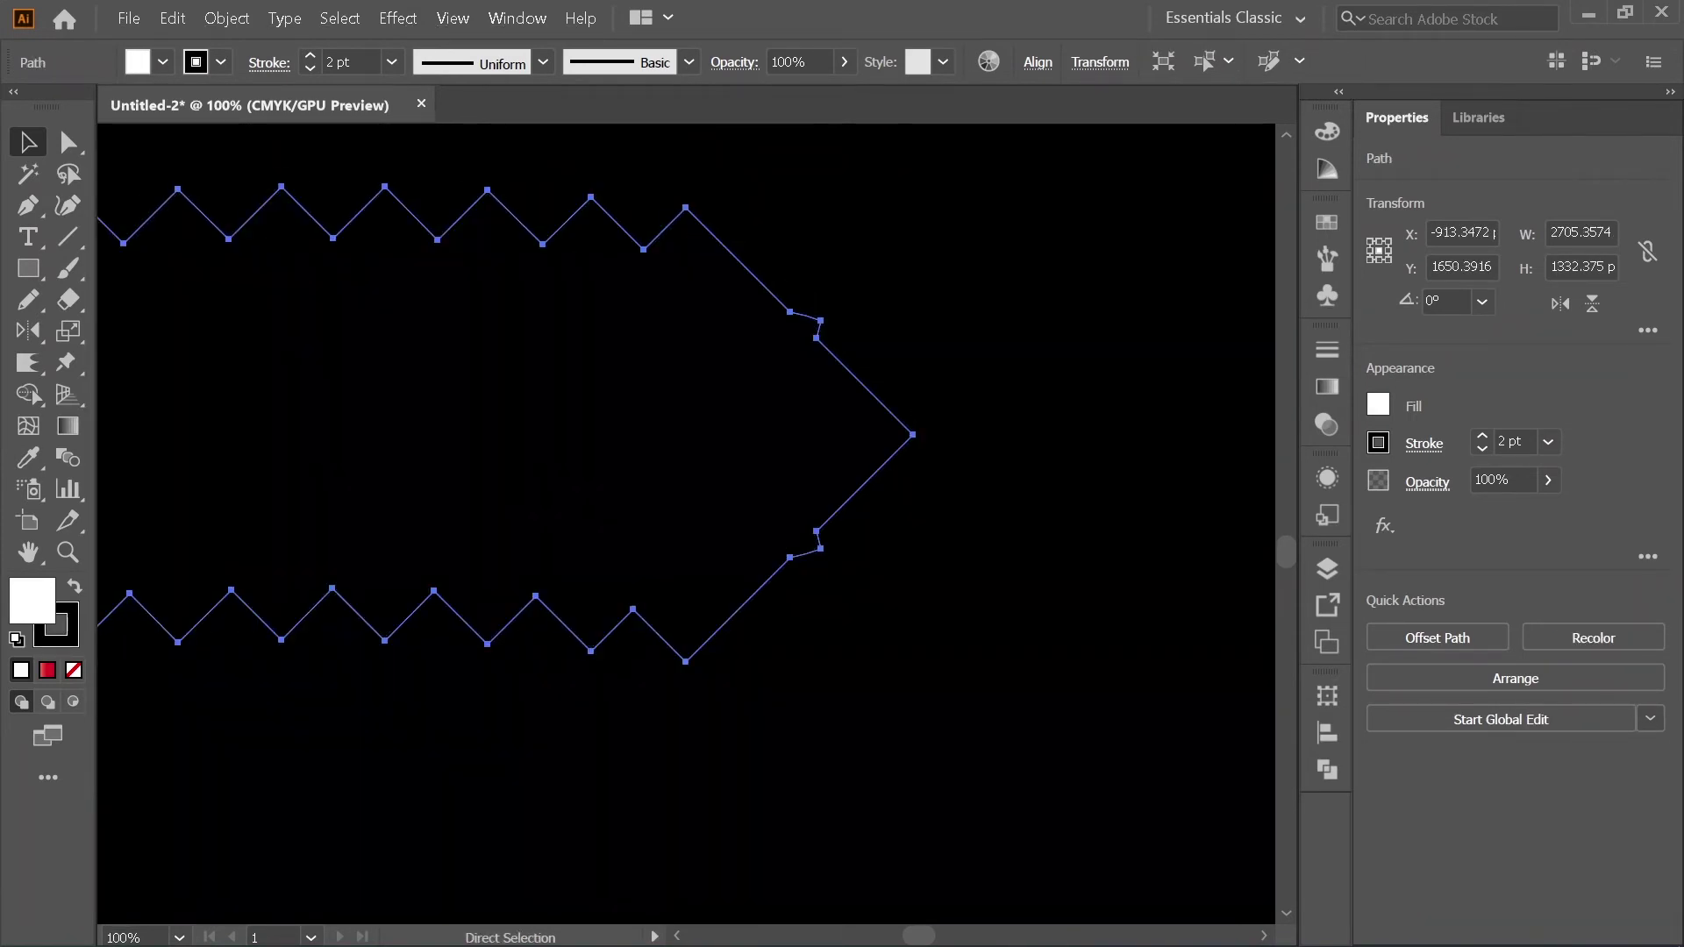
{"action": "key", "text": "ctrl+shift+a"}
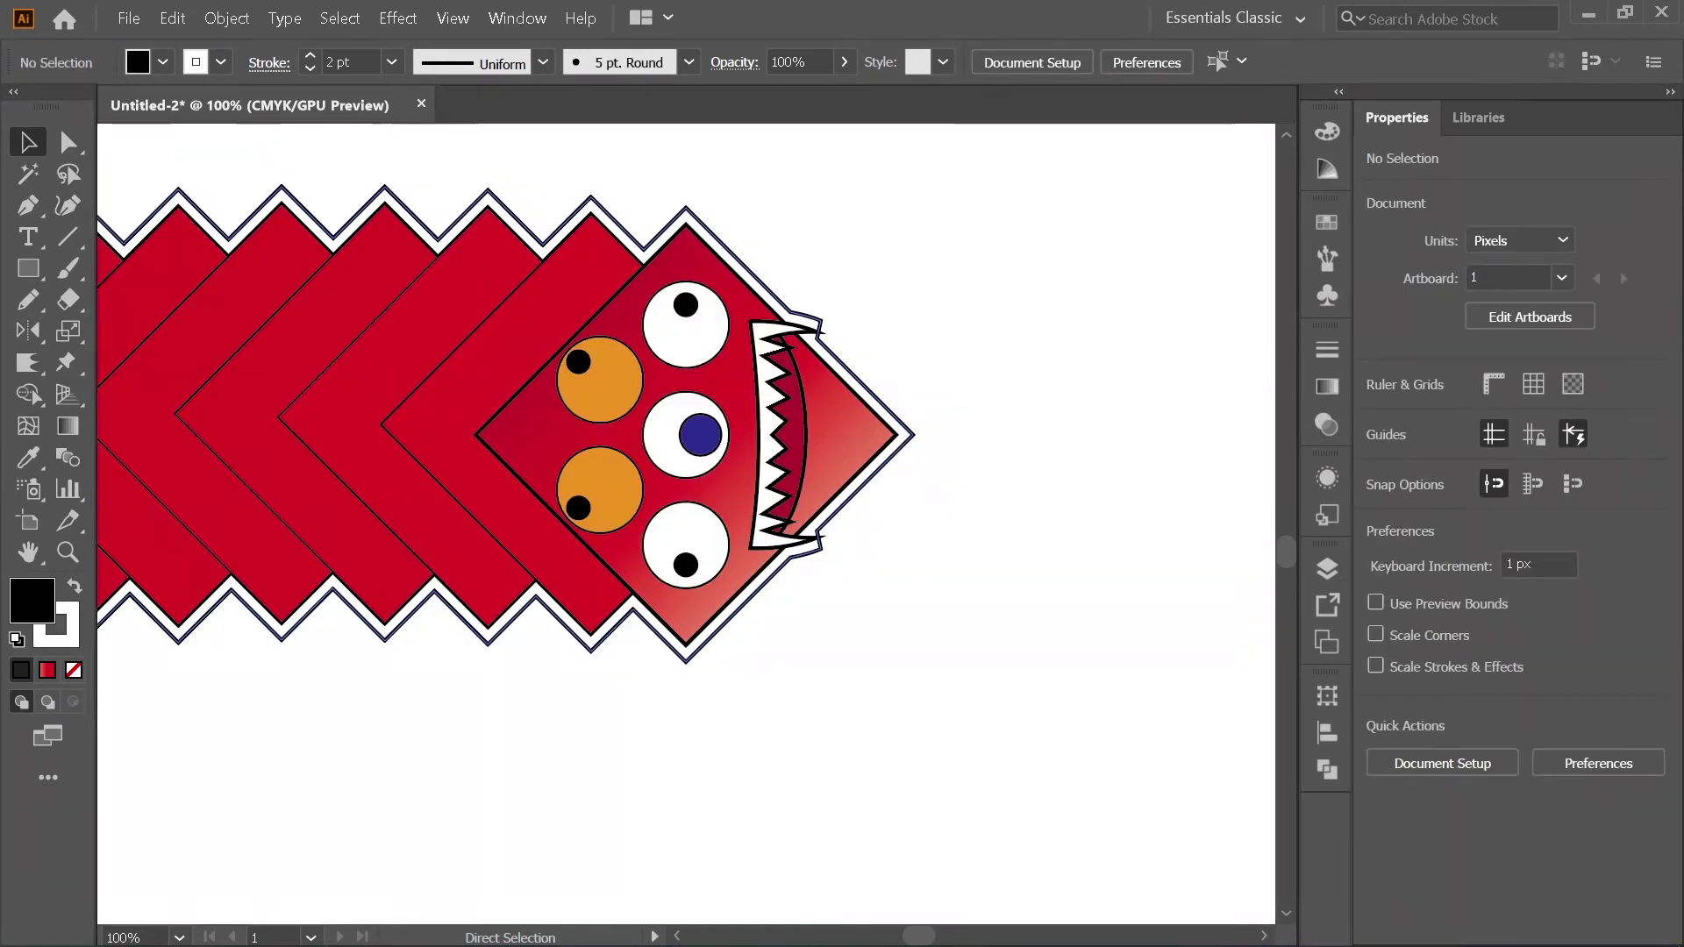
{"action": "key", "text": "ctrl+z"}
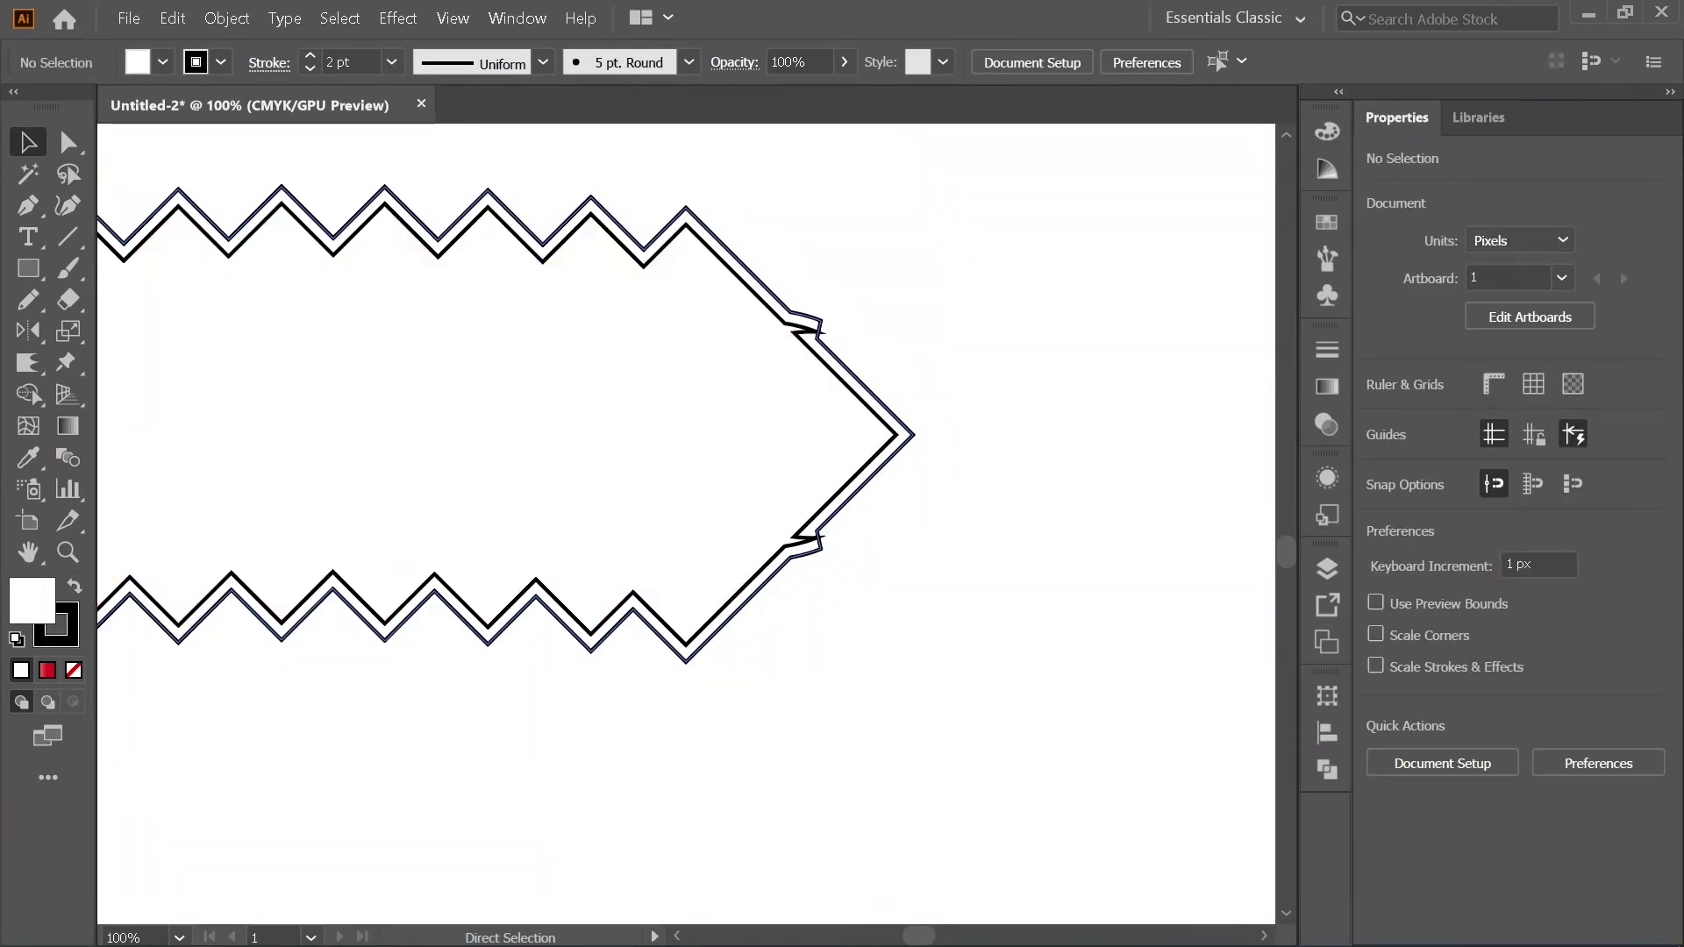
{"action": "key", "text": "ctrl+z"}
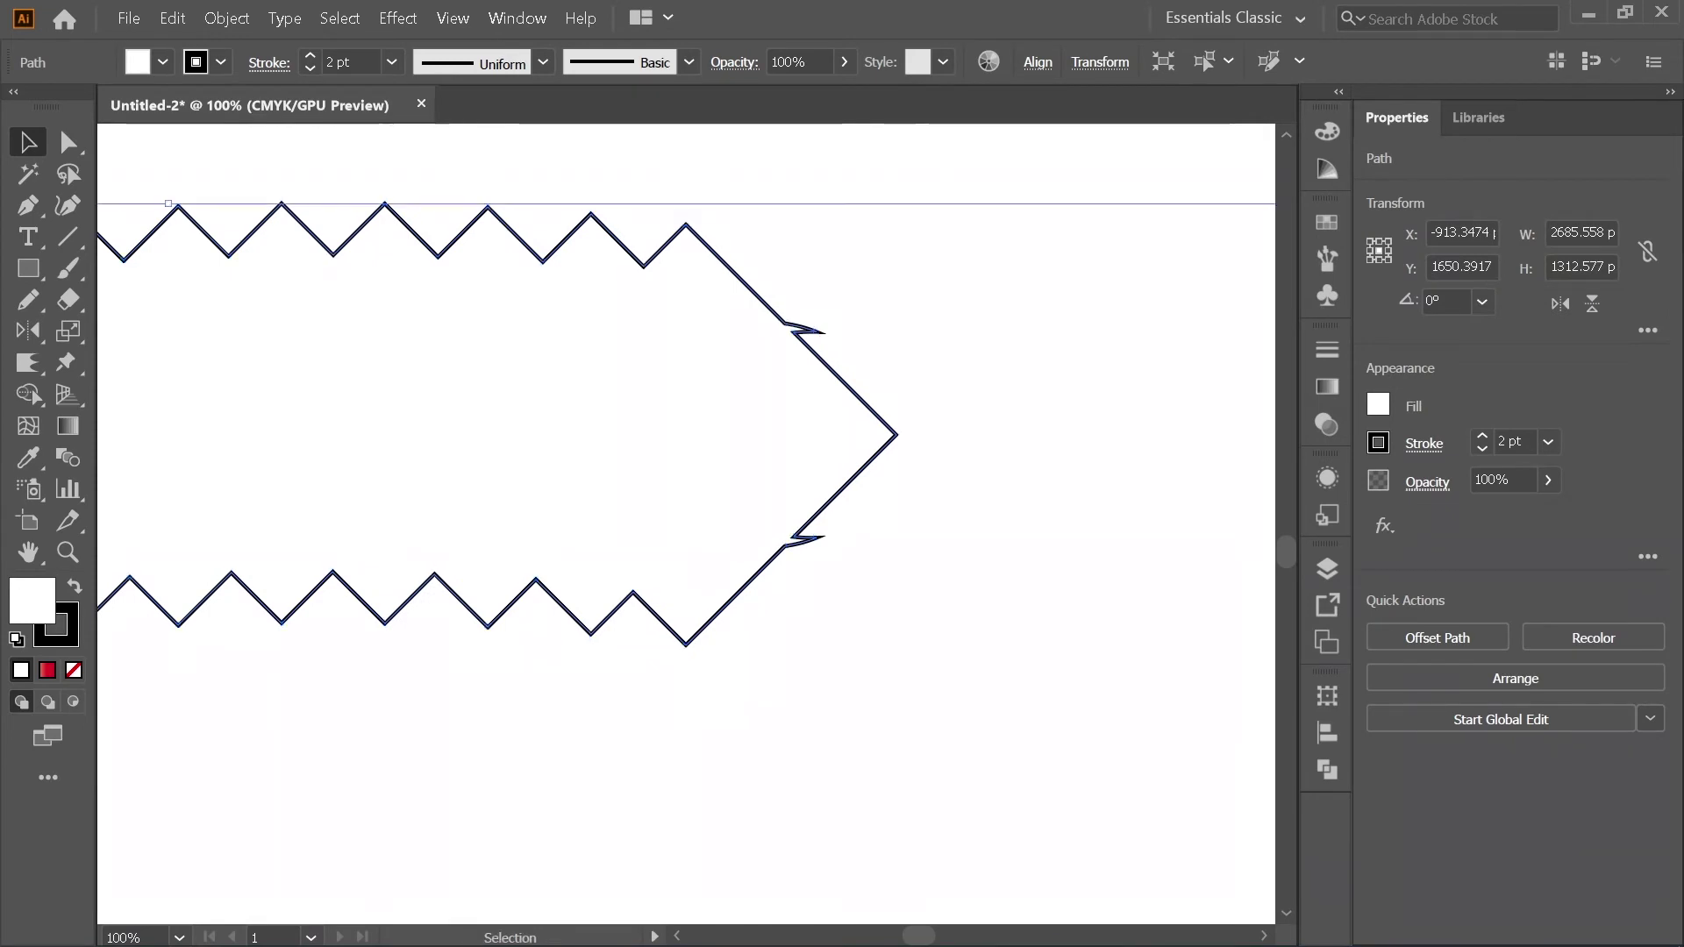
{"action": "key", "text": "ctrl+equal"}
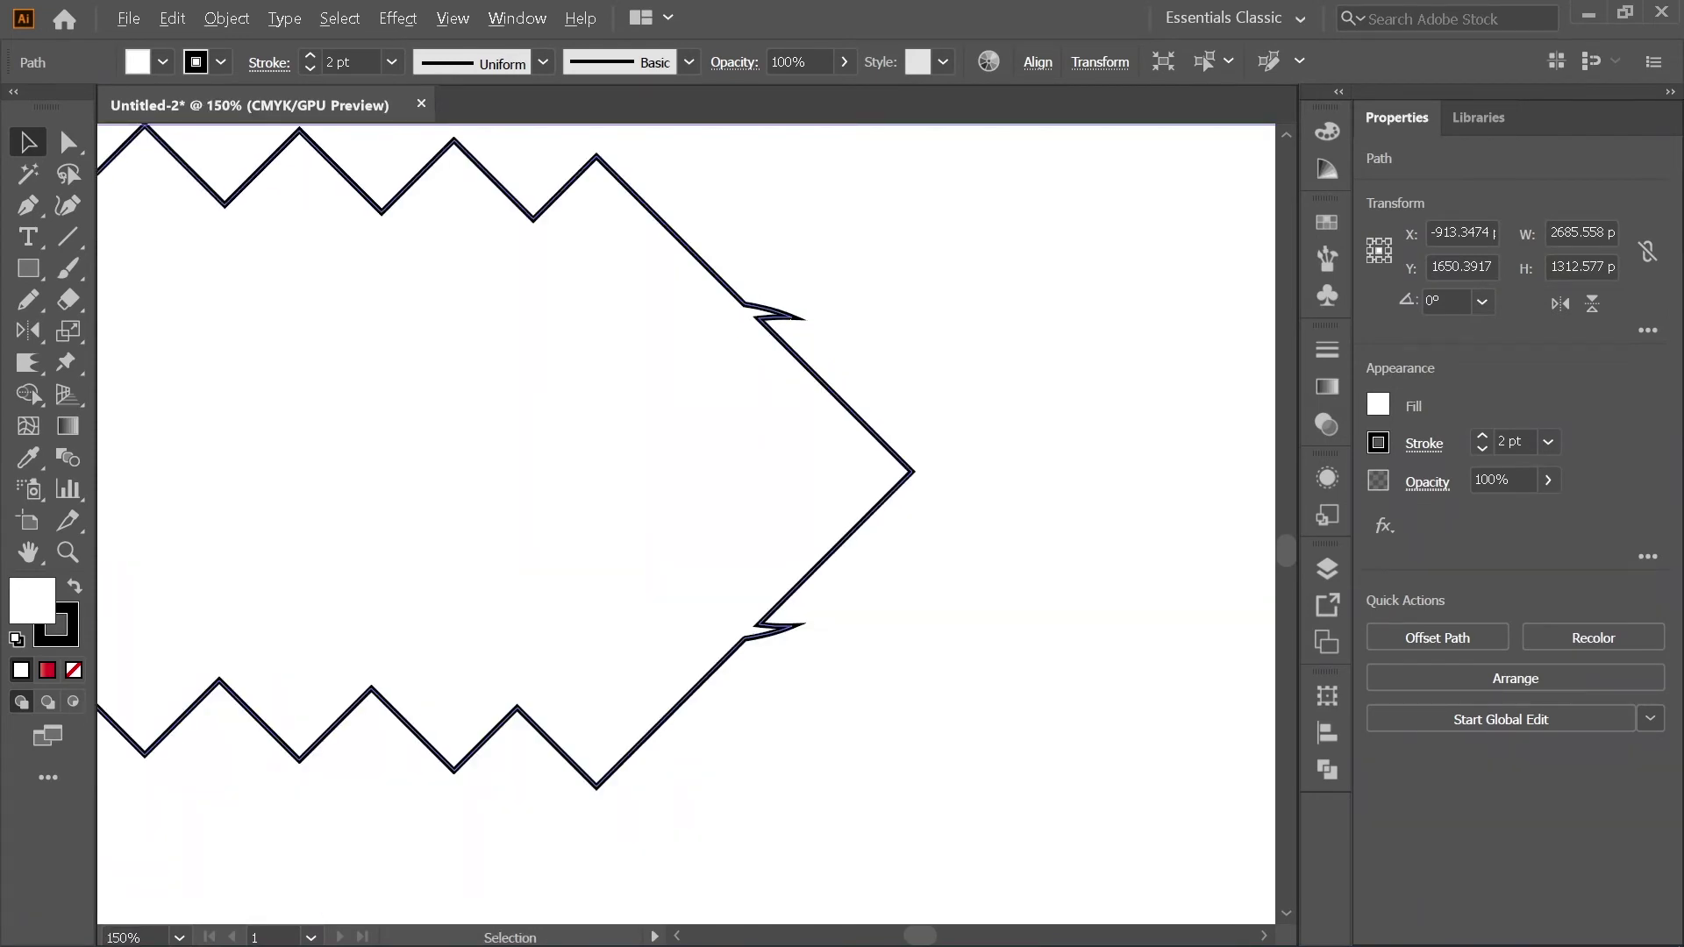
{"action": "key", "text": "ctrl+minus"}
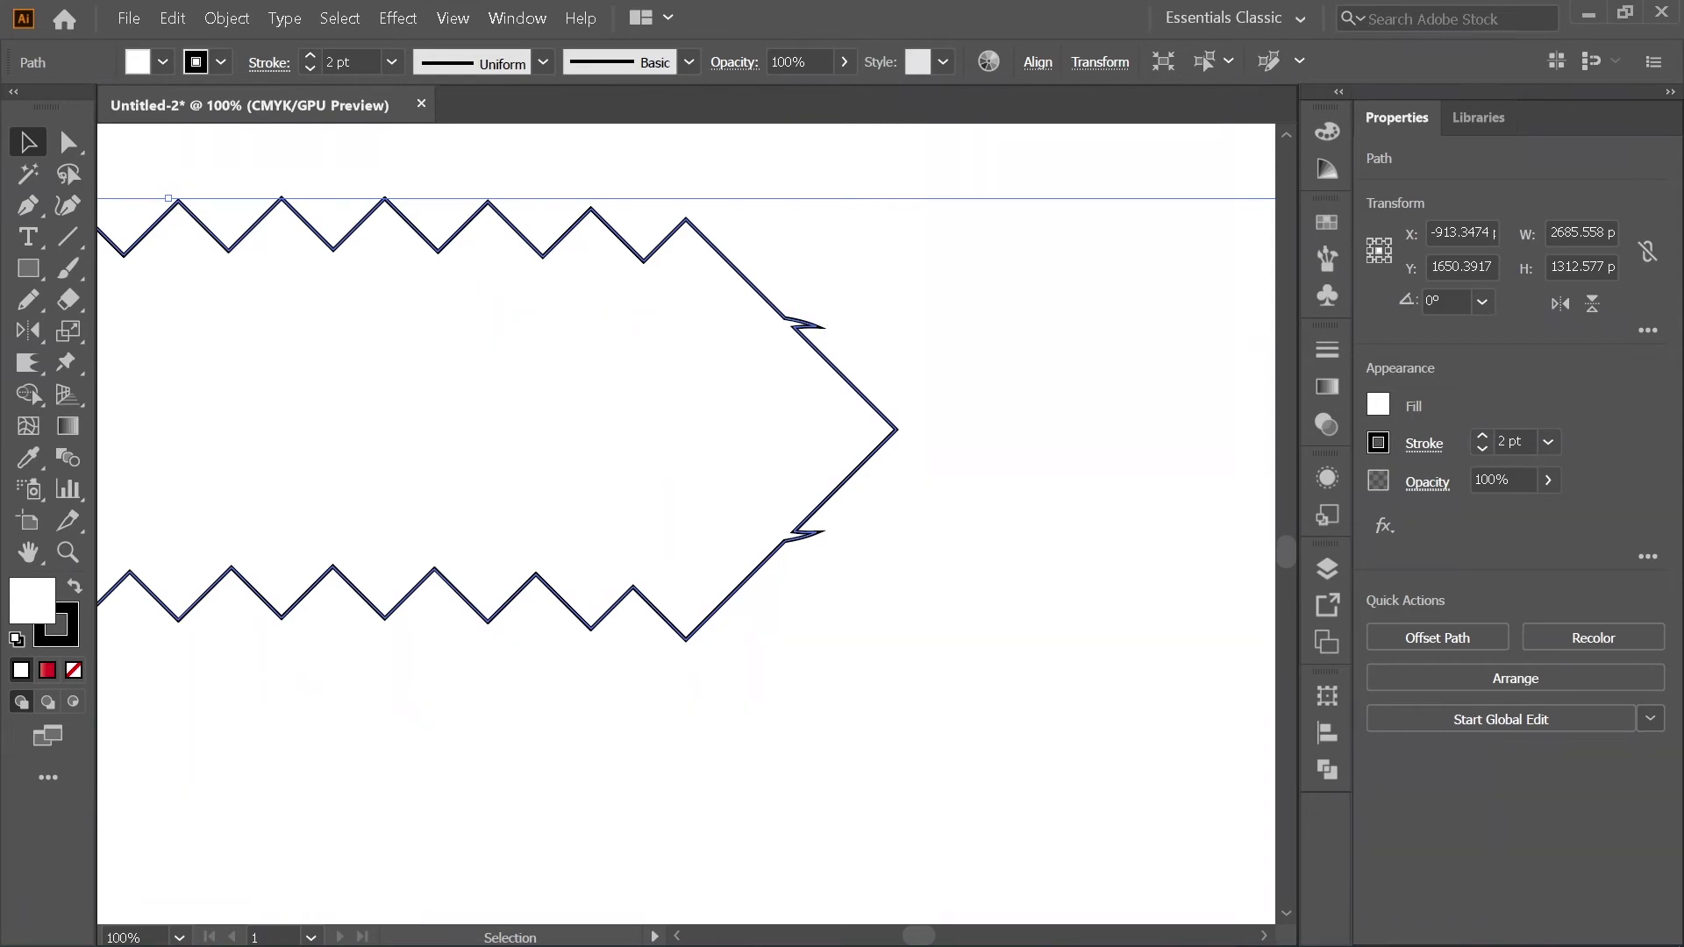
{"action": "key", "text": "a"}
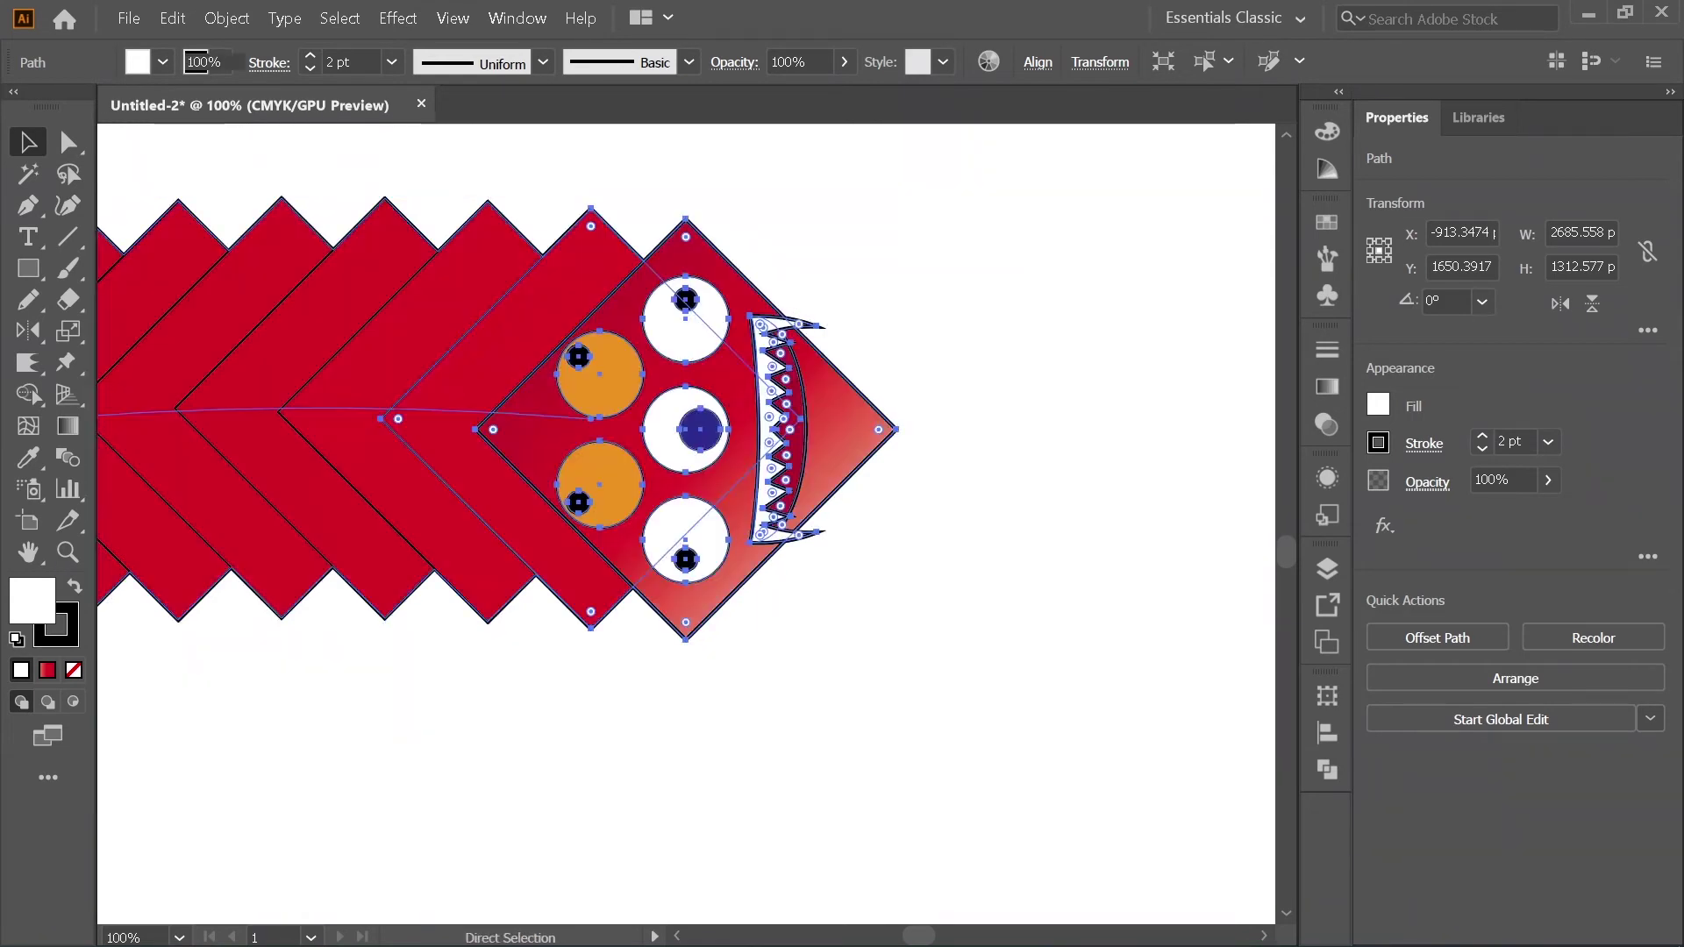
{"action": "key", "text": "v"}
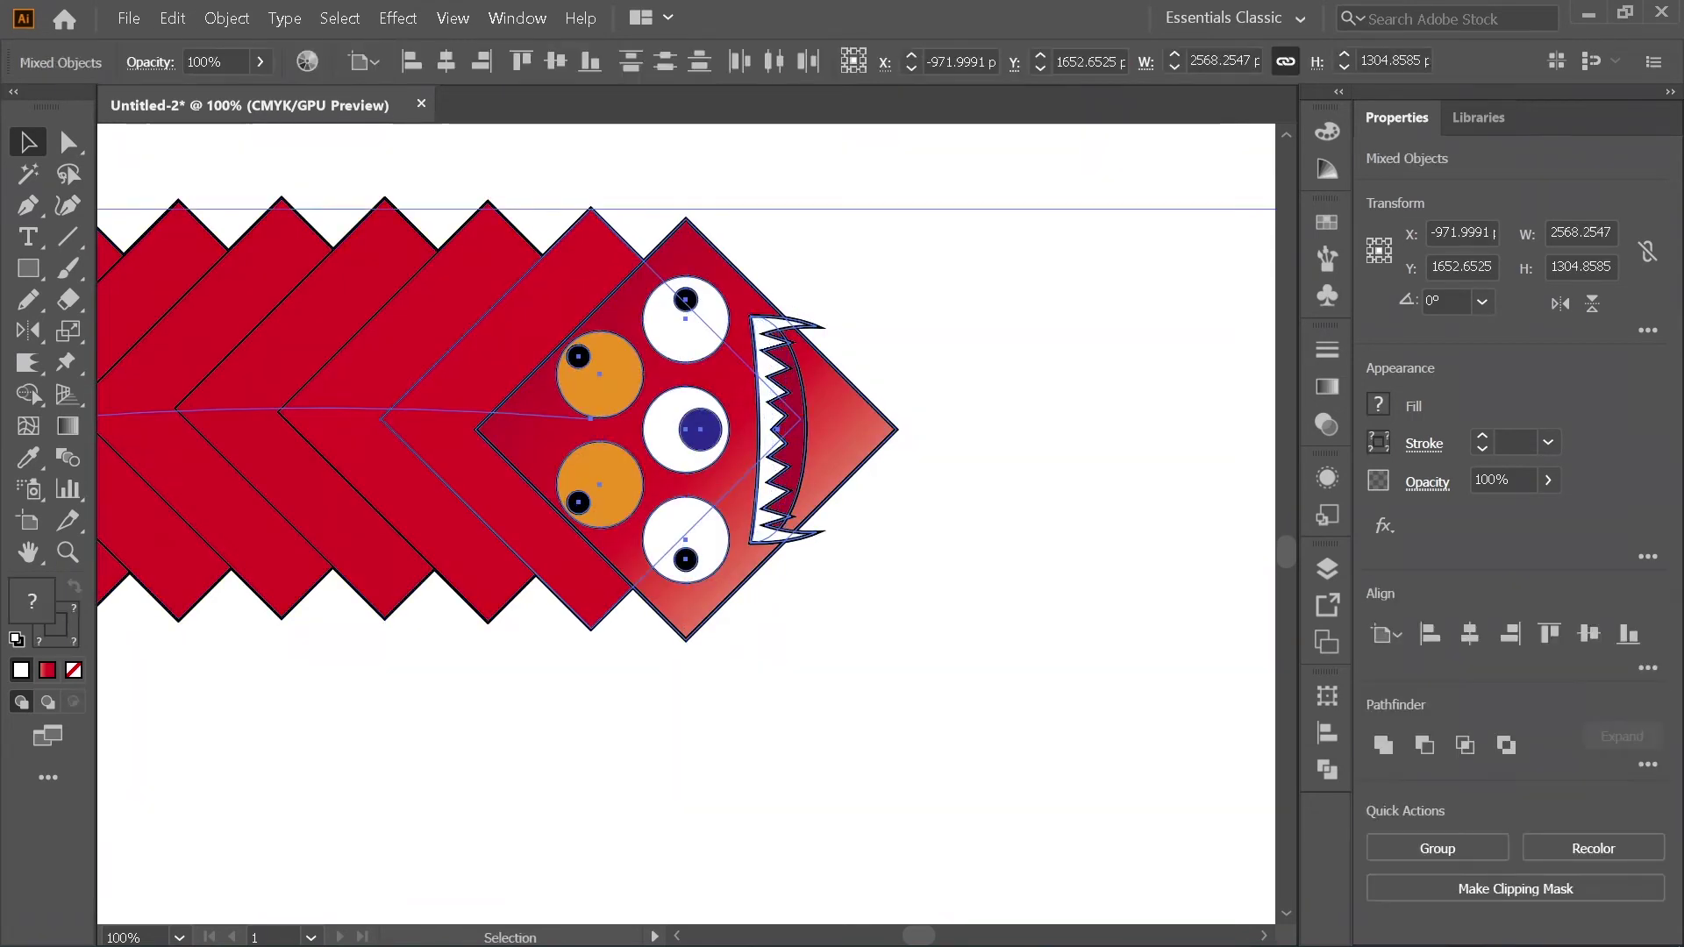
{"action": "key", "text": "ctrl+plus"}
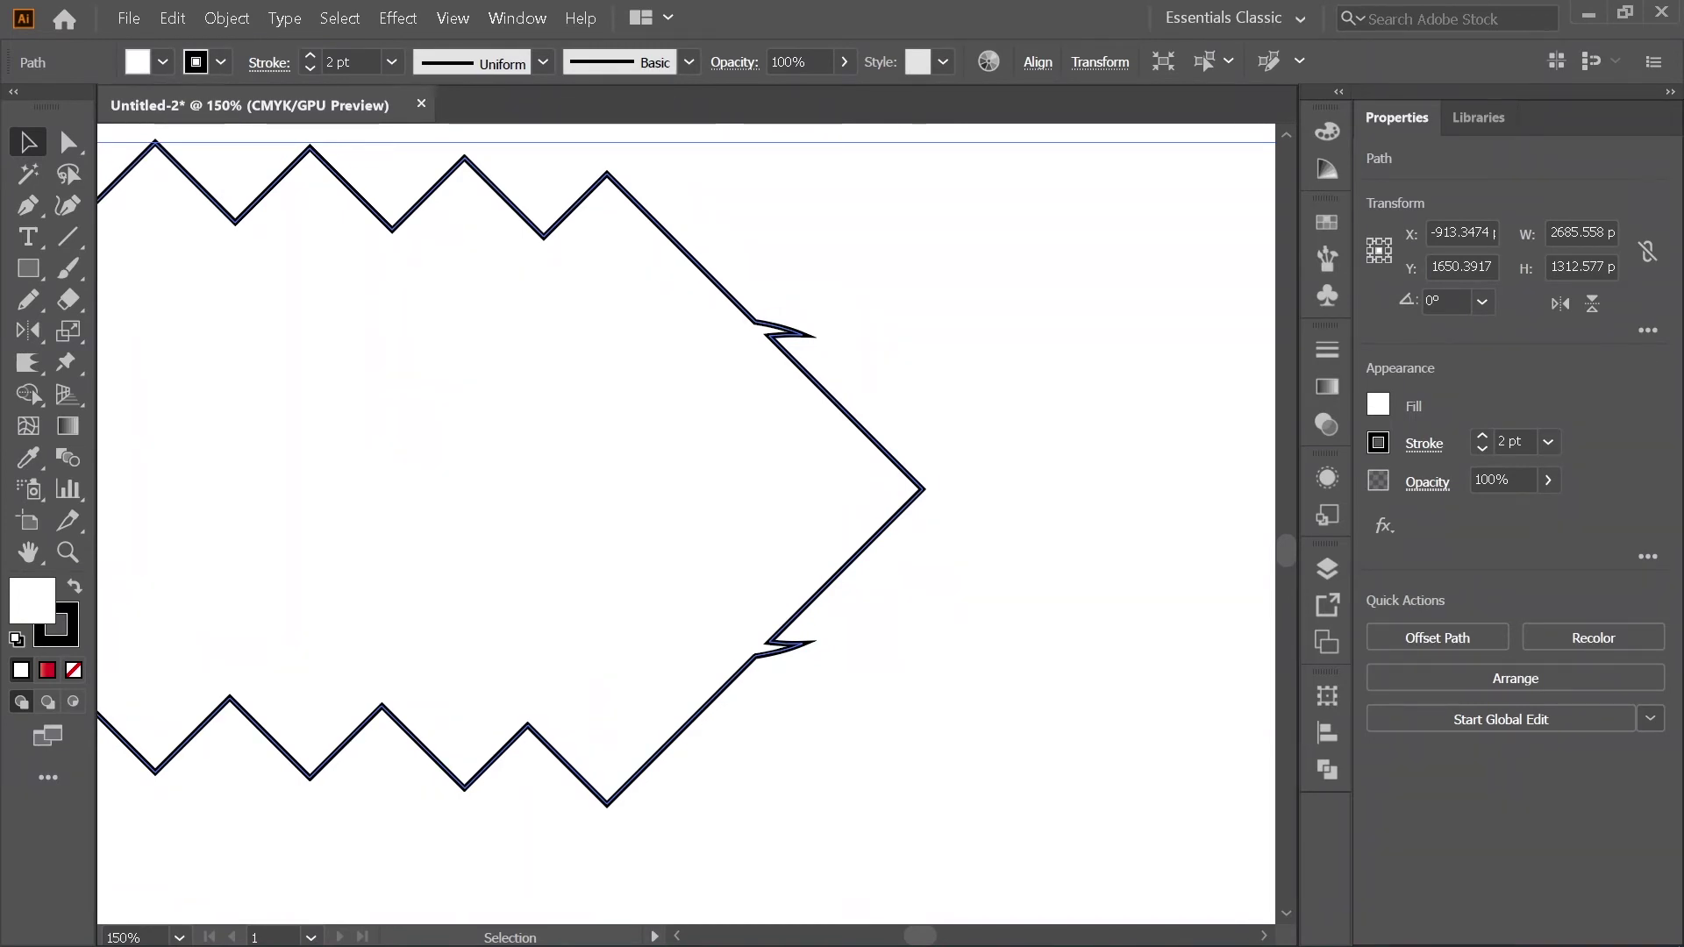
{"action": "key", "text": "ctrl+minus"}
{"action": "key", "text": "ctrl+minus"}
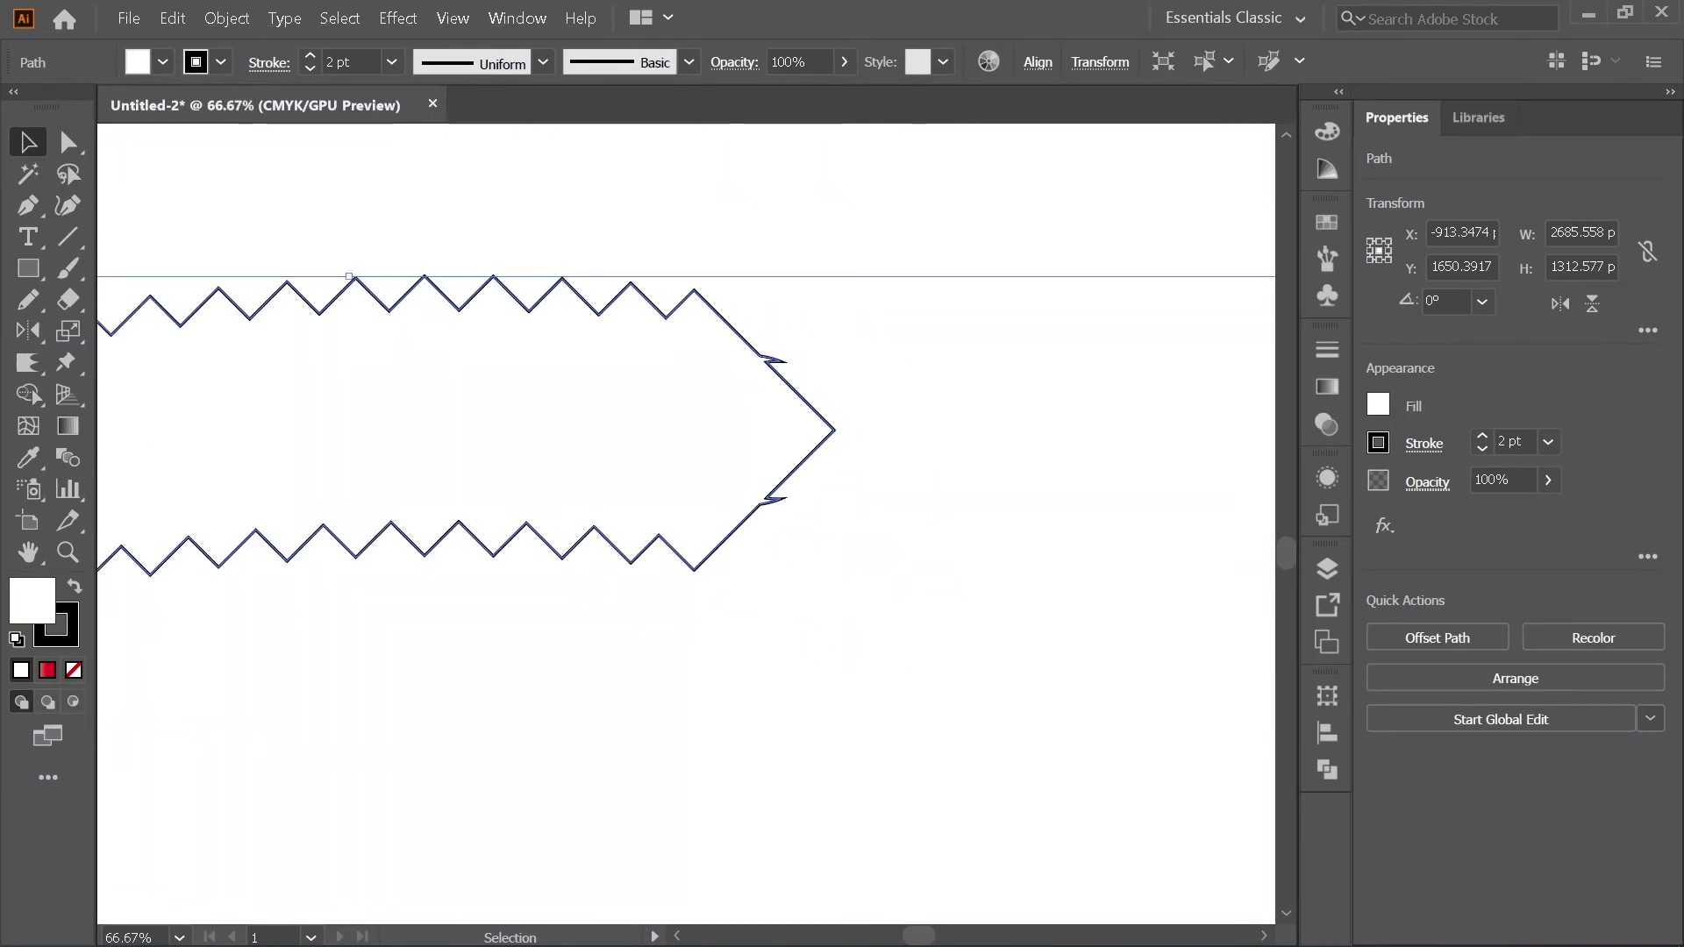
{"action": "scroll", "coordinate": [687, 362], "scroll_direction": "down", "scroll_amount": 3}
{"action": "scroll", "coordinate": [687, 362], "scroll_direction": "up", "scroll_amount": 3}
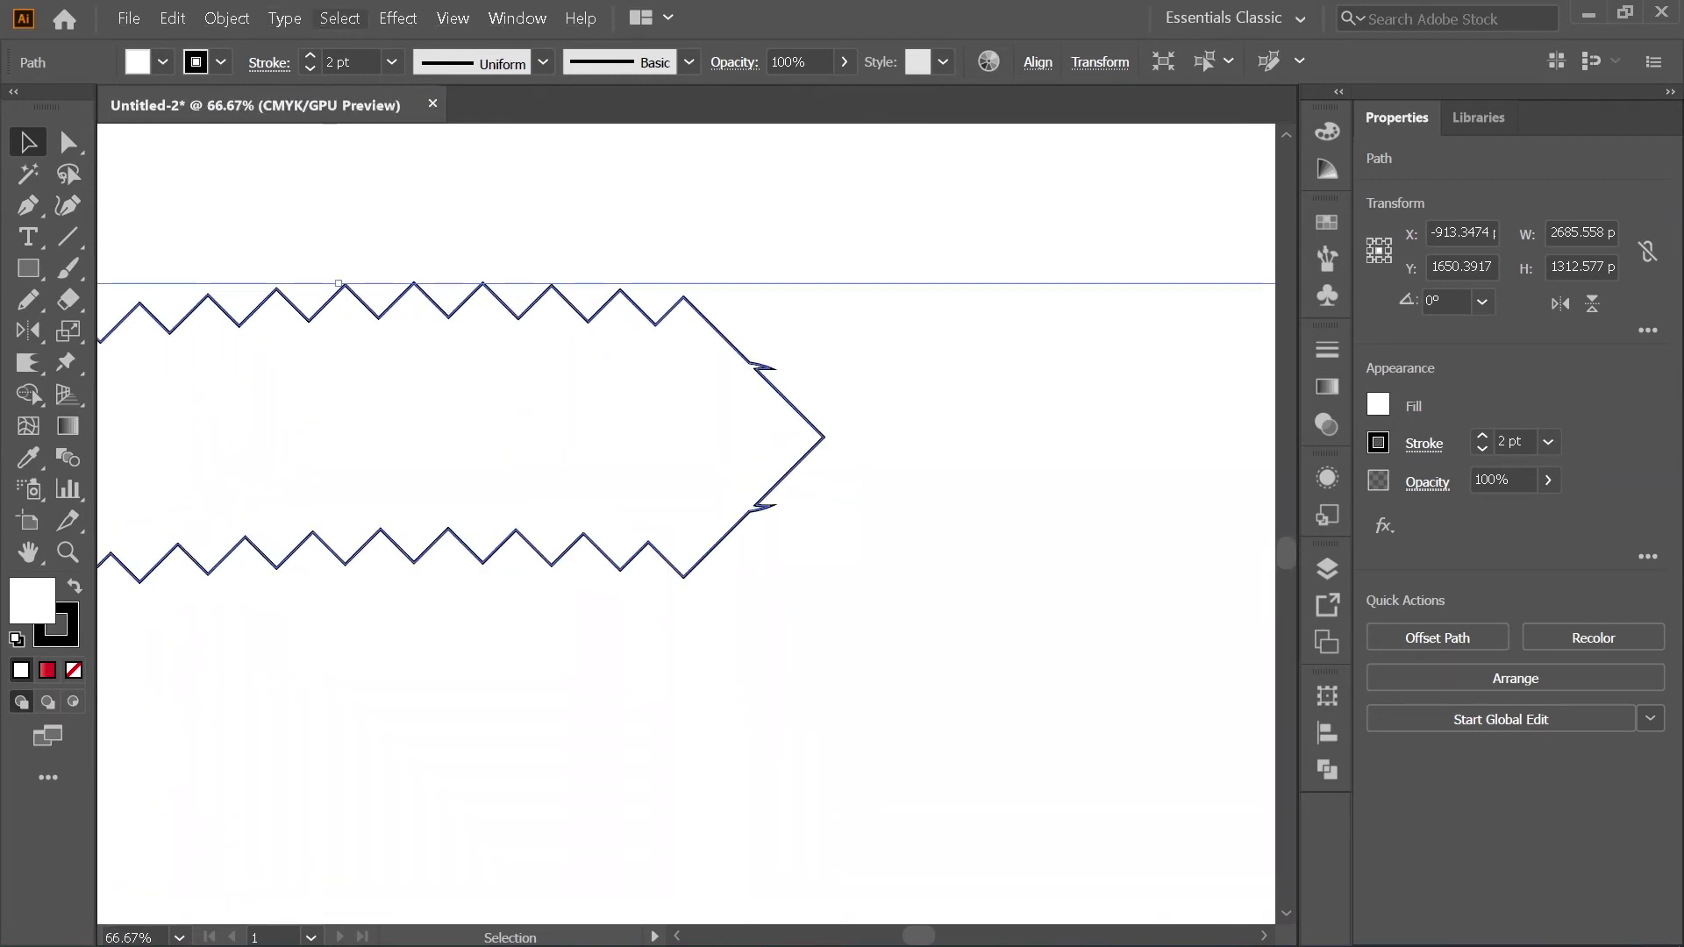
Step: Offset the snake's outline path by 7 px with miter joins and a miter limit of 6, then deselect it
{"action": "left_click", "coordinate": [226, 18]}
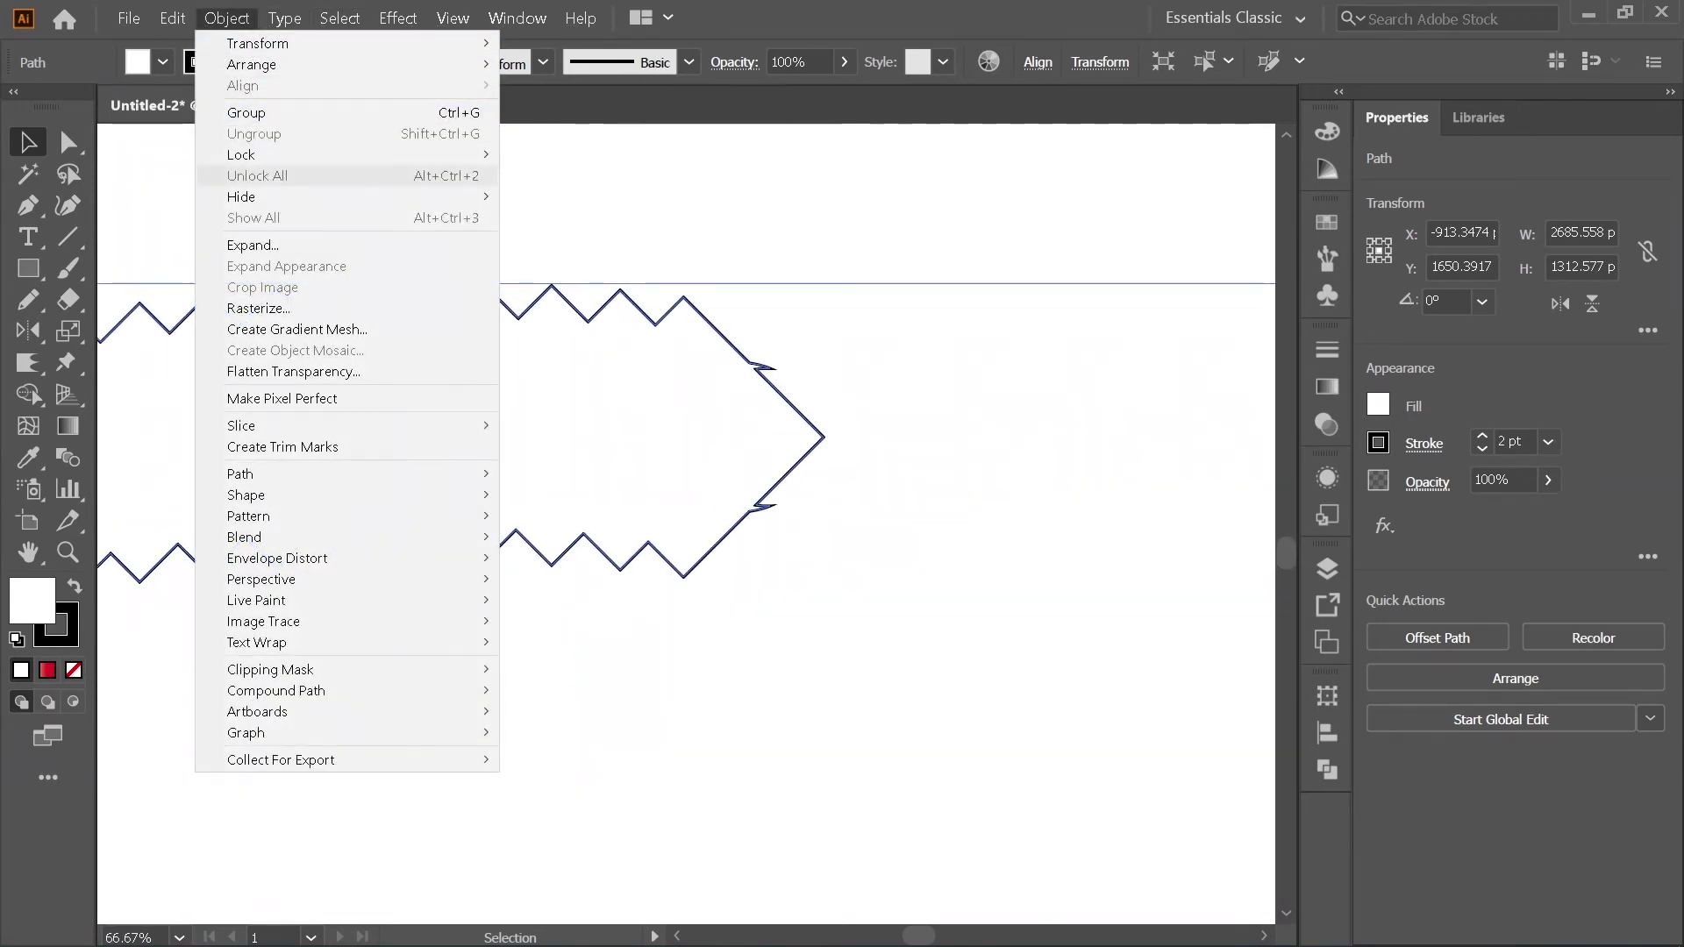
{"action": "mouse_move", "coordinate": [345, 473]}
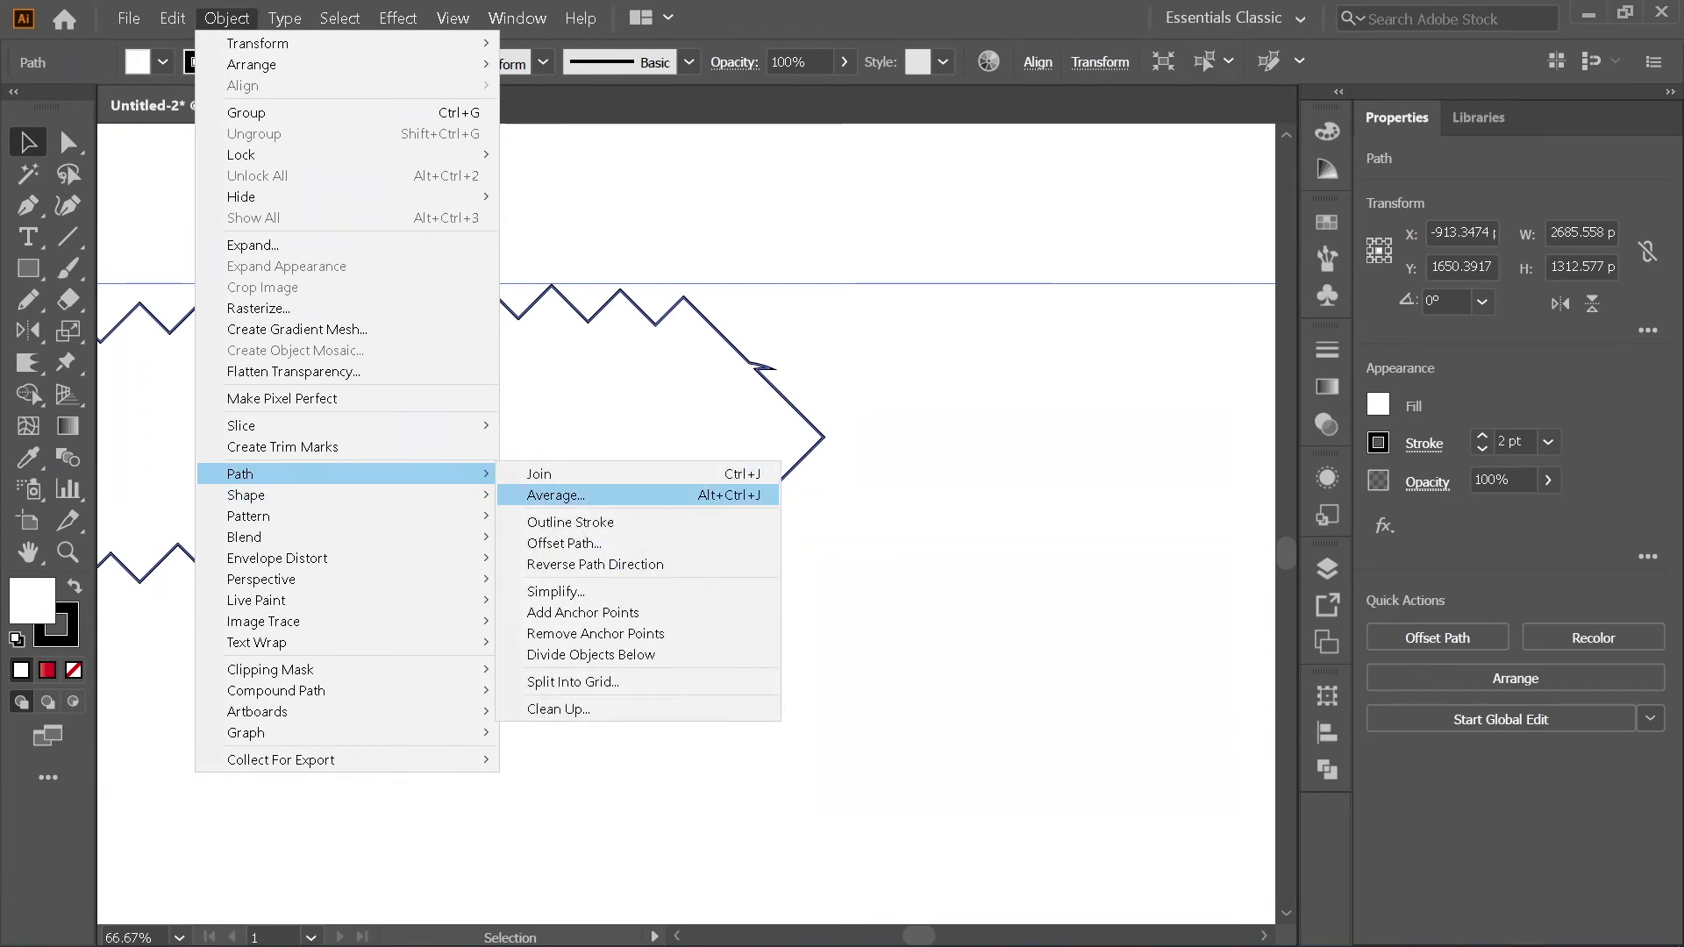
{"action": "left_click", "coordinate": [564, 543]}
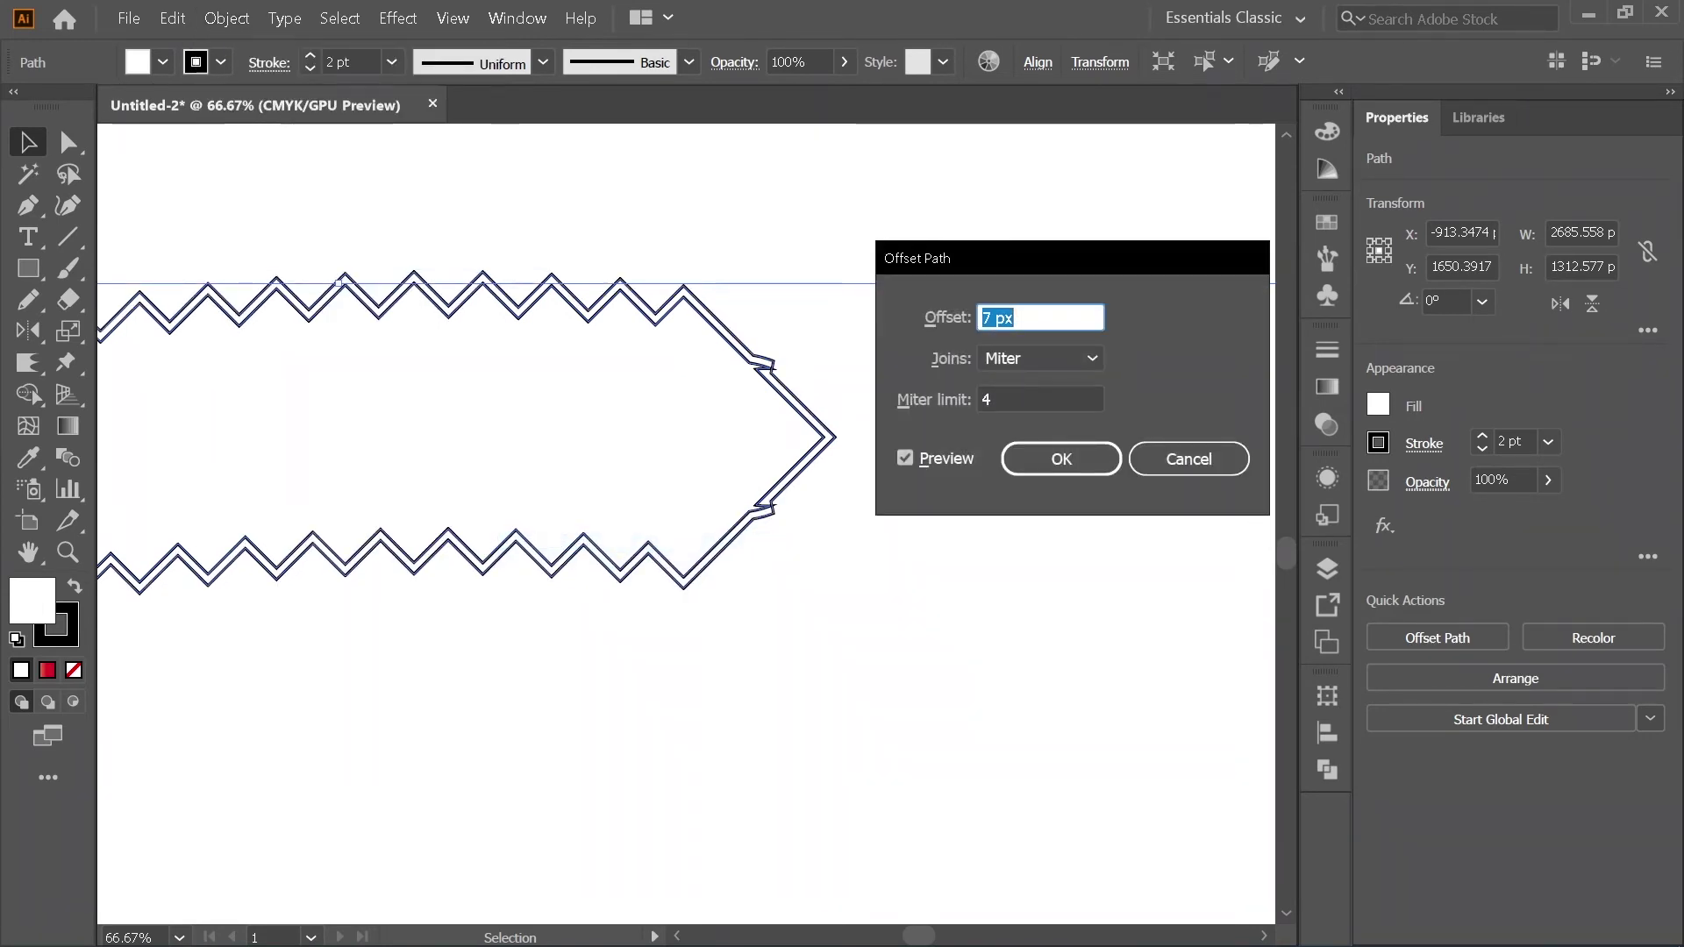
{"action": "left_click", "coordinate": [992, 399]}
{"action": "key", "text": "Up"}
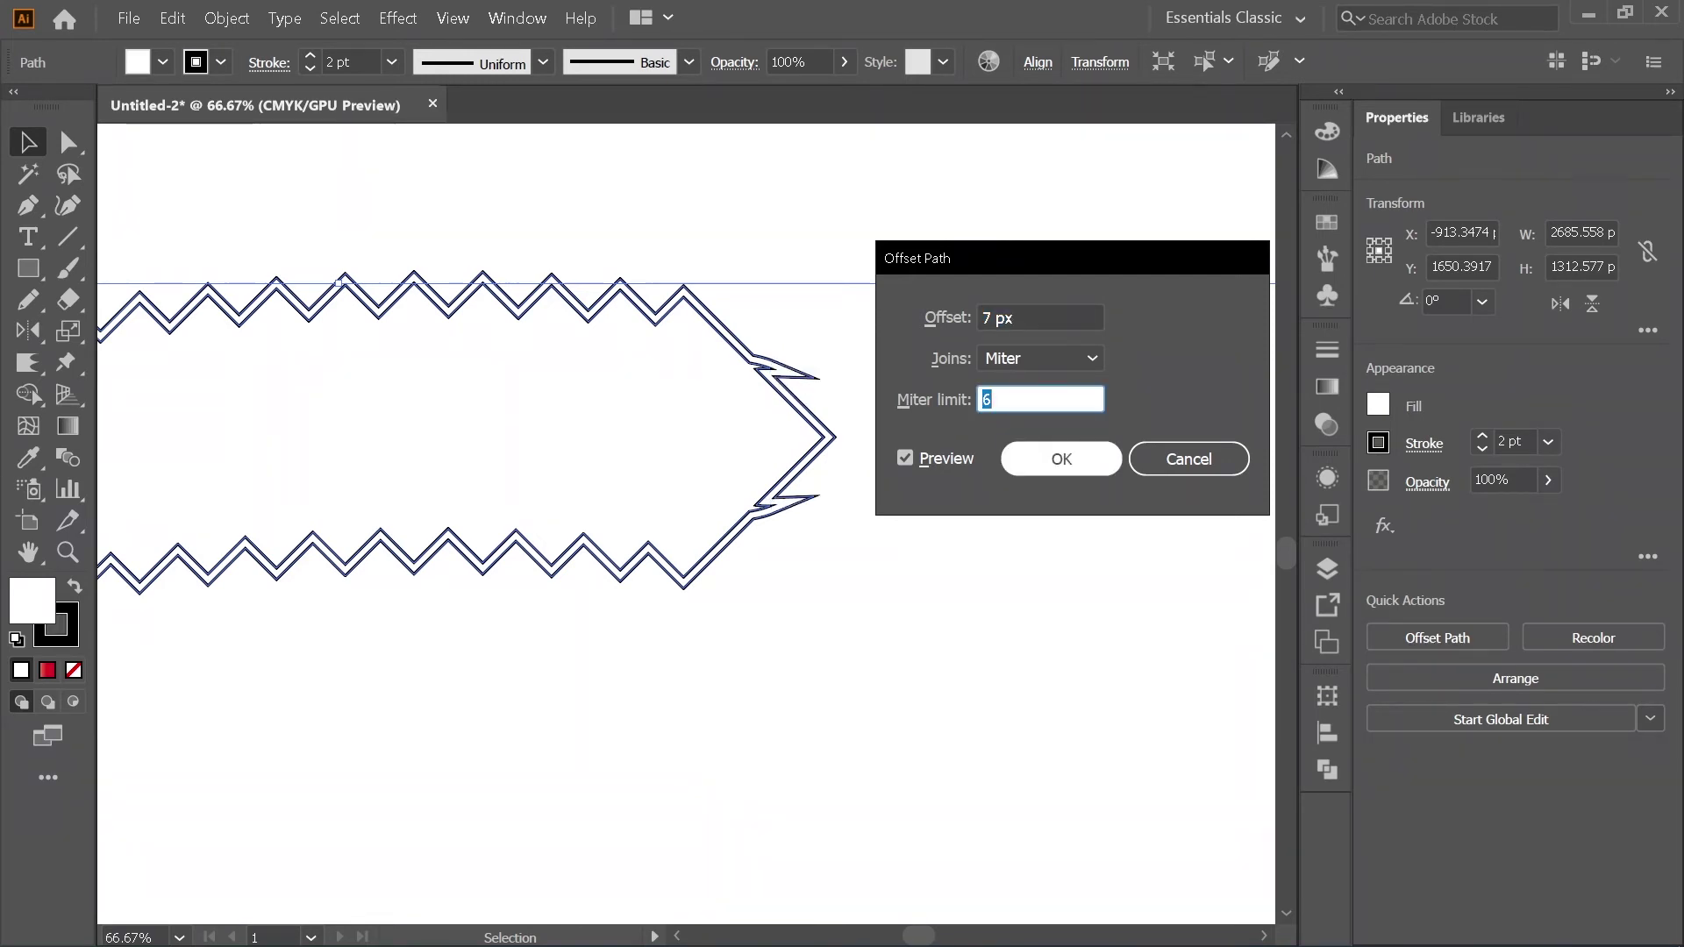
{"action": "key", "text": "Return"}
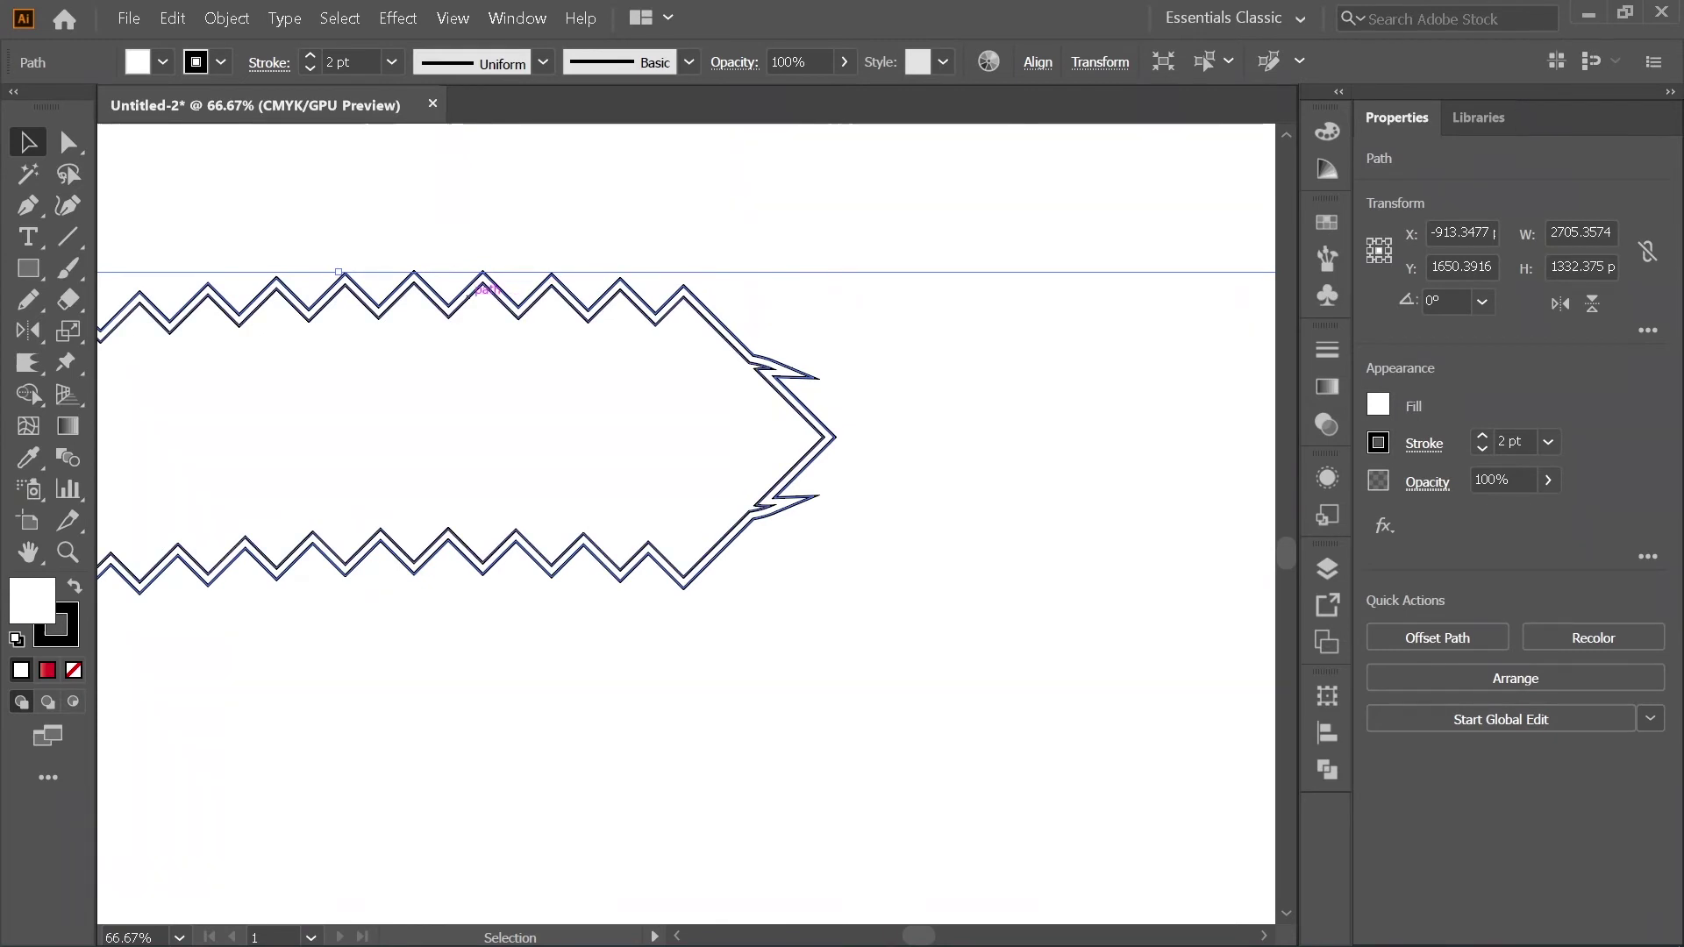
{"action": "key", "text": "ctrl+shift+a"}
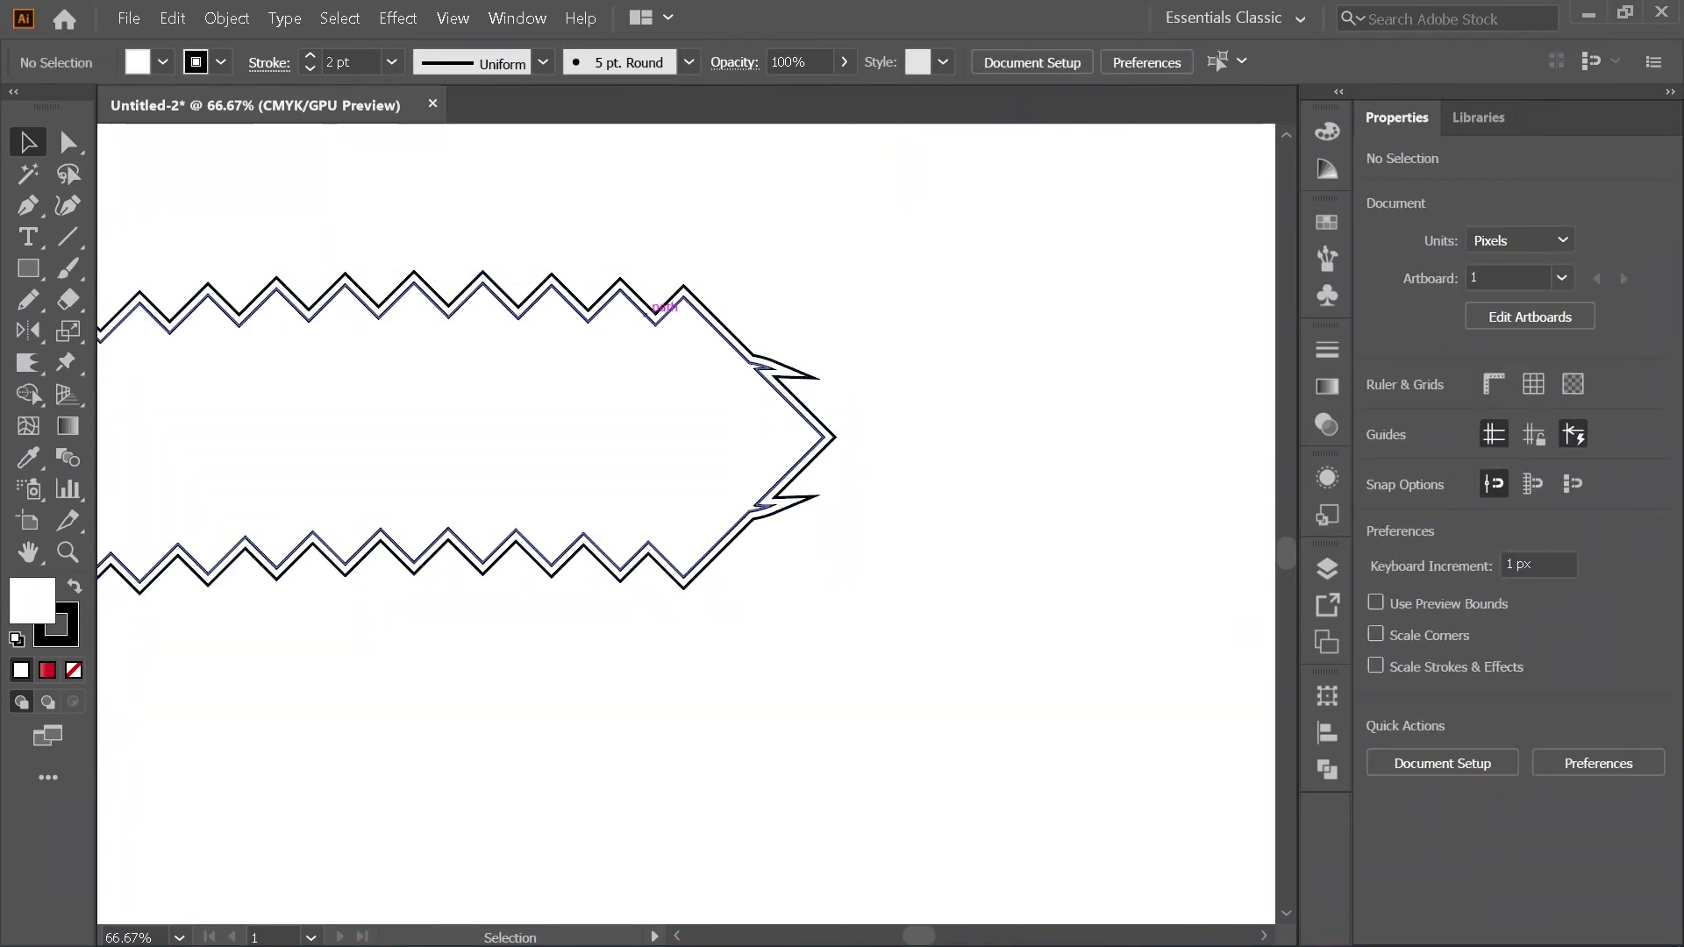
Step: Show the hidden snake body and monster head artwork again and deselect everything
{"action": "left_click", "coordinate": [656, 313]}
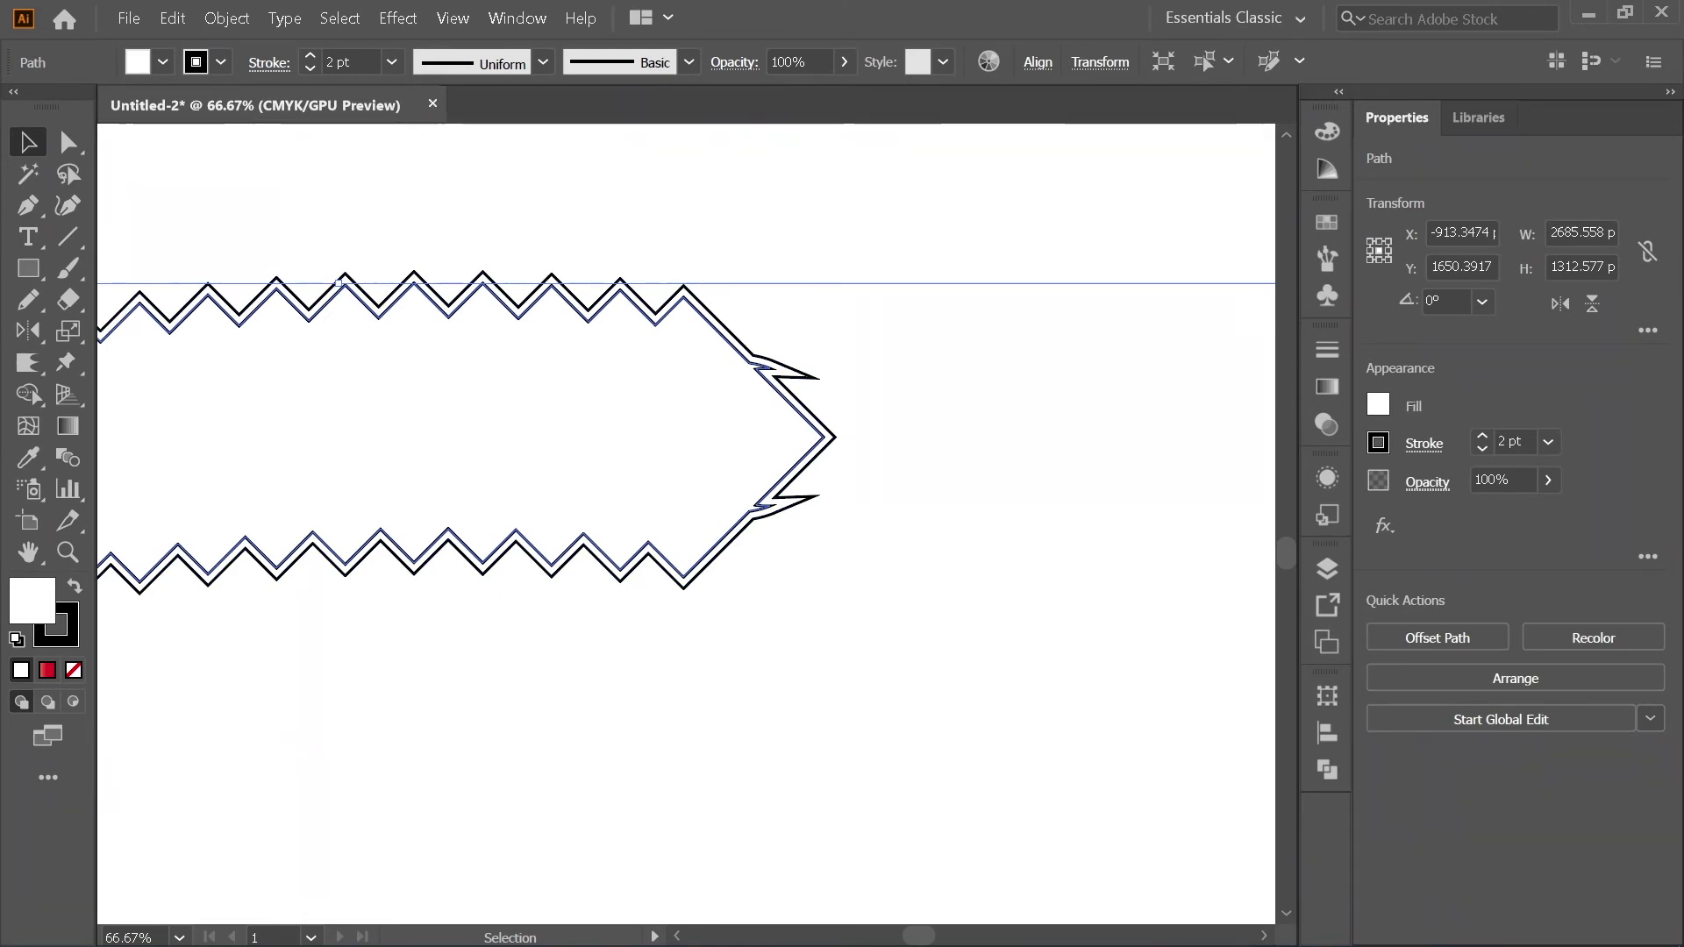
{"action": "key", "text": "ctrl+shift+a"}
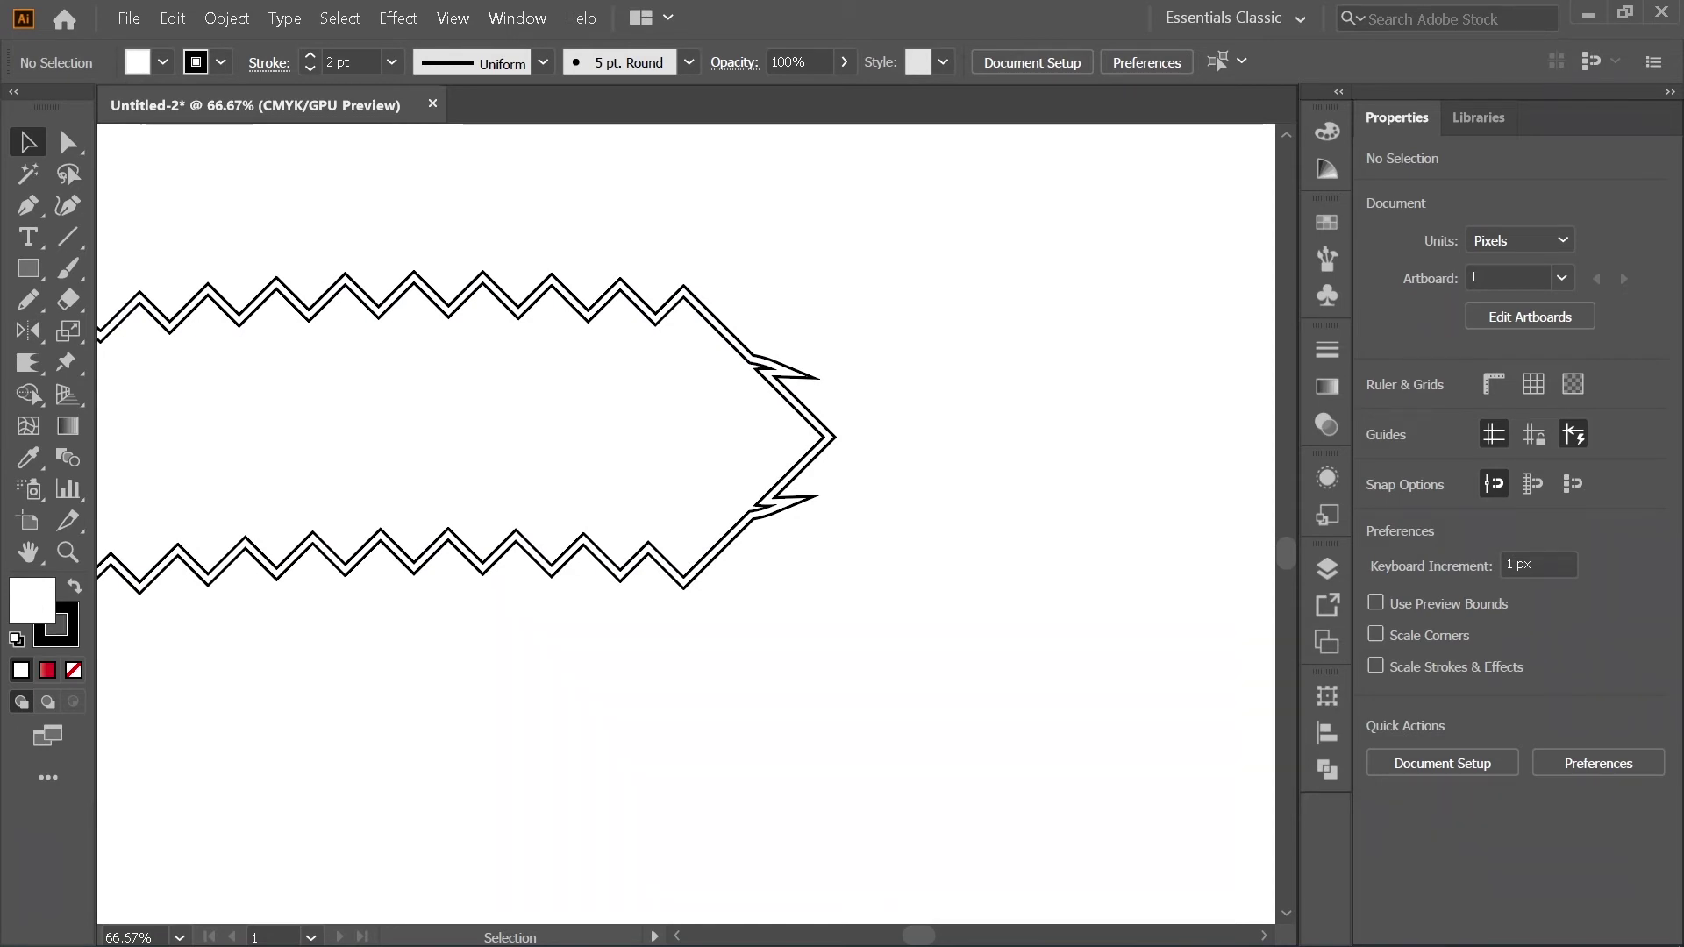
{"action": "key", "text": "ctrl"}
{"action": "key", "text": "ctrl+alt+3"}
{"action": "scroll", "coordinate": [775, 298], "scroll_direction": "up", "scroll_amount": 3}
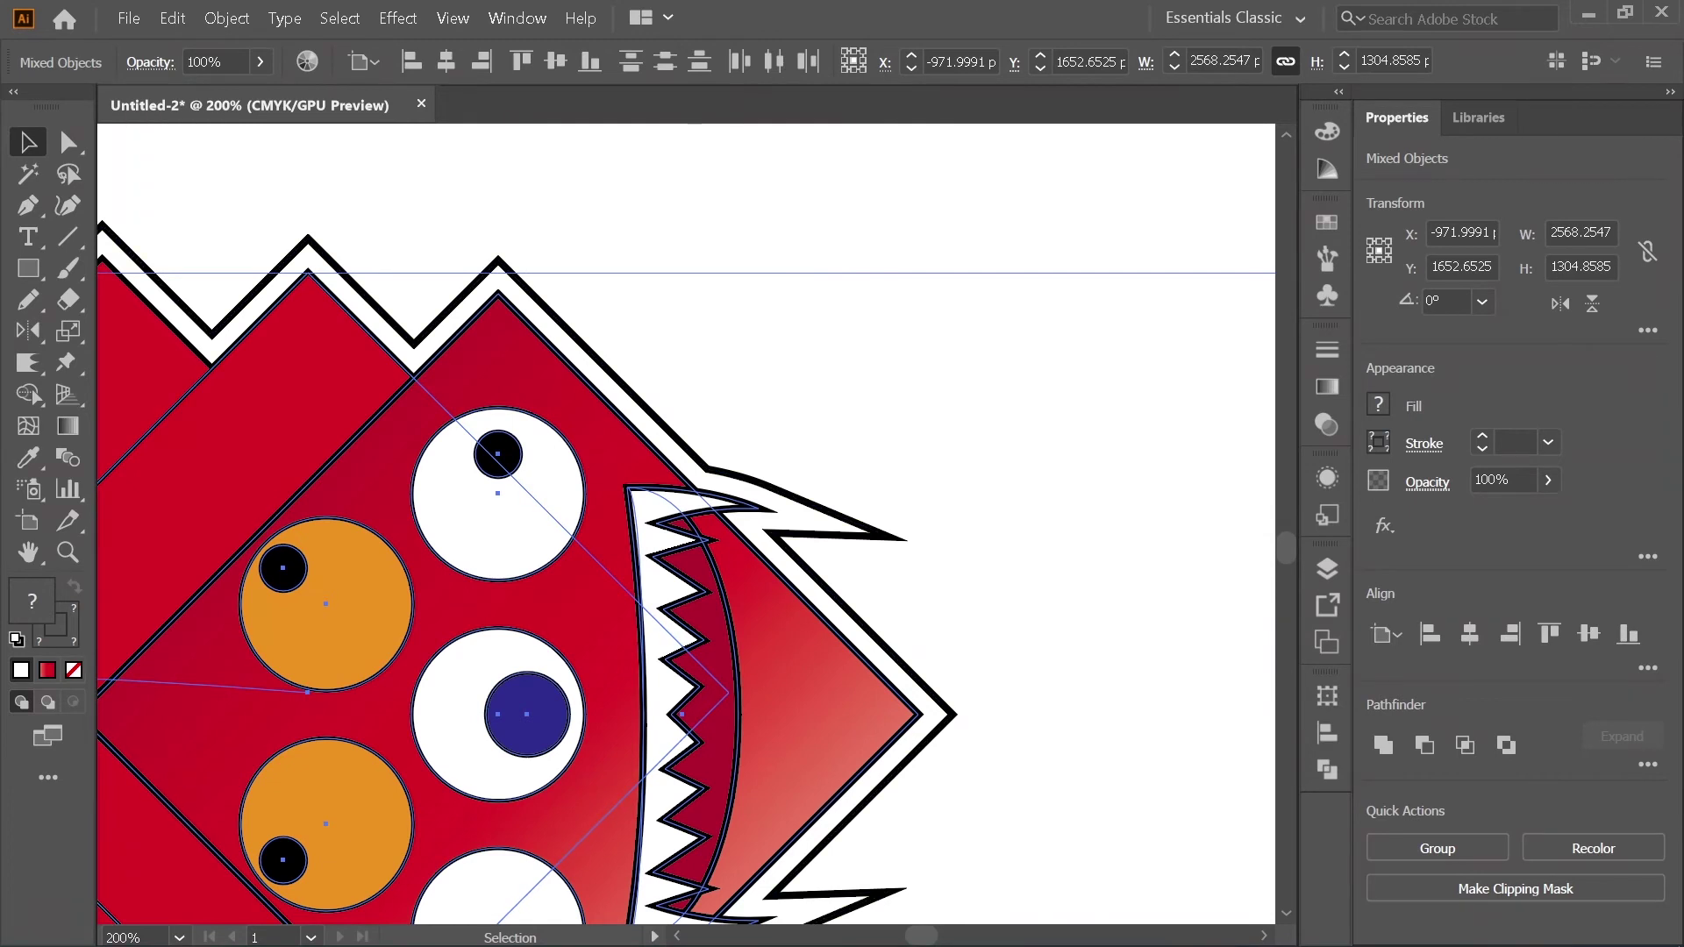
{"action": "key", "text": "ctrl+shift+a"}
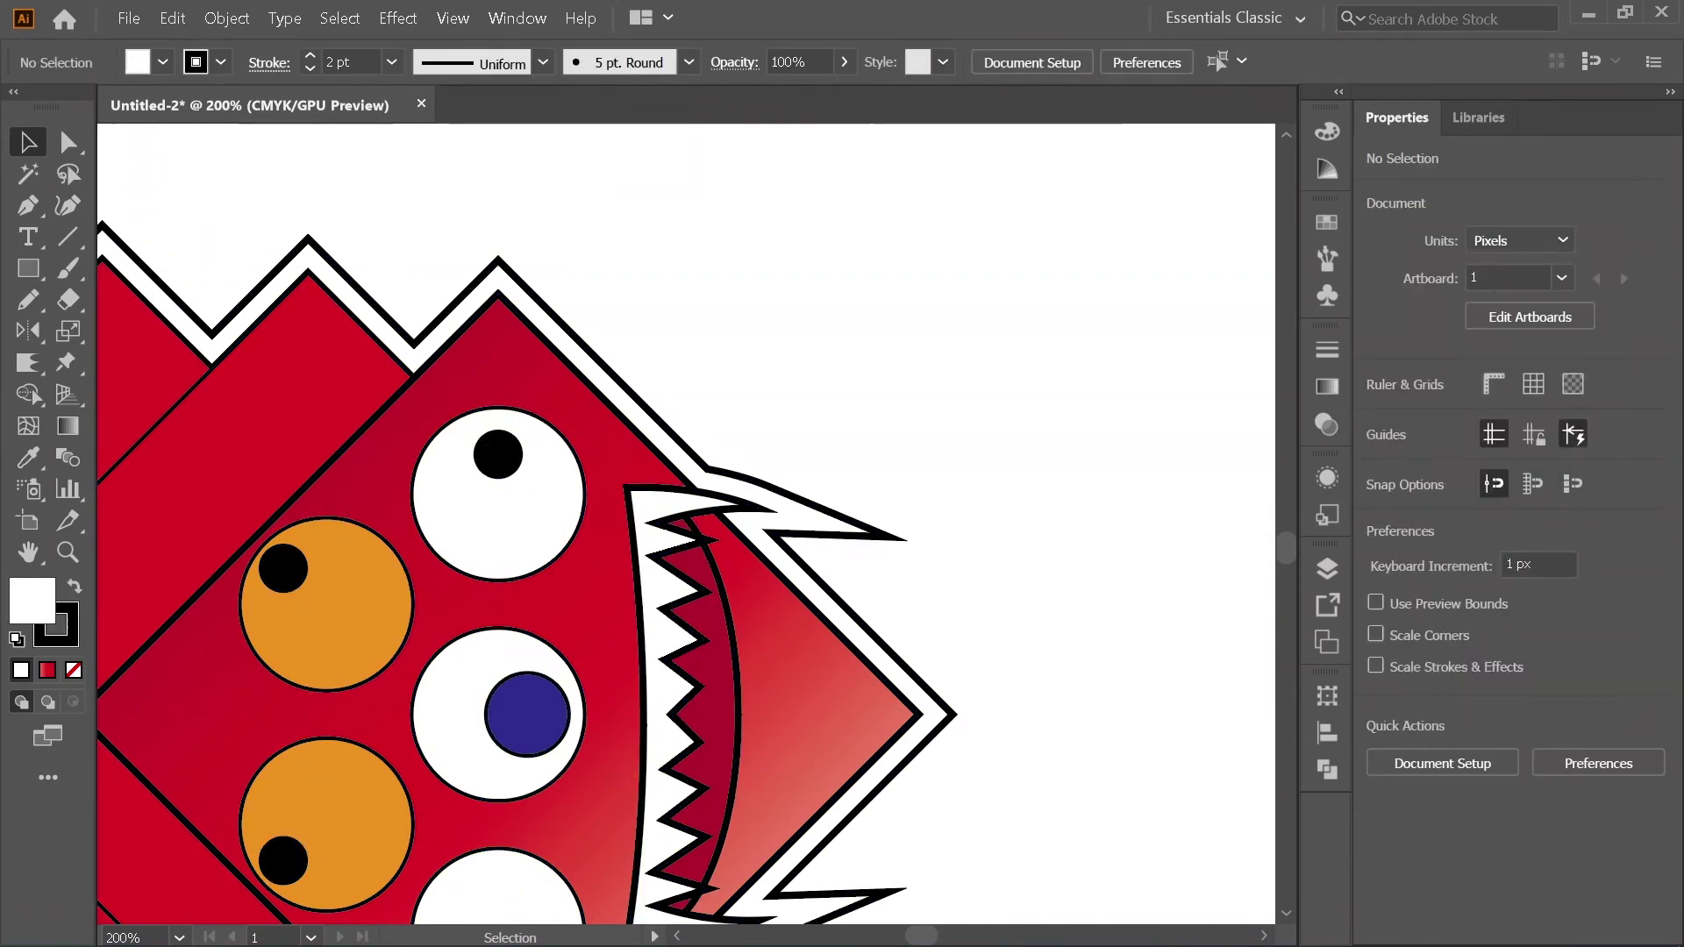
Step: Remove the stroke from the outer offset outline around the snake, keeping its white fill
{"action": "left_click", "coordinate": [499, 260]}
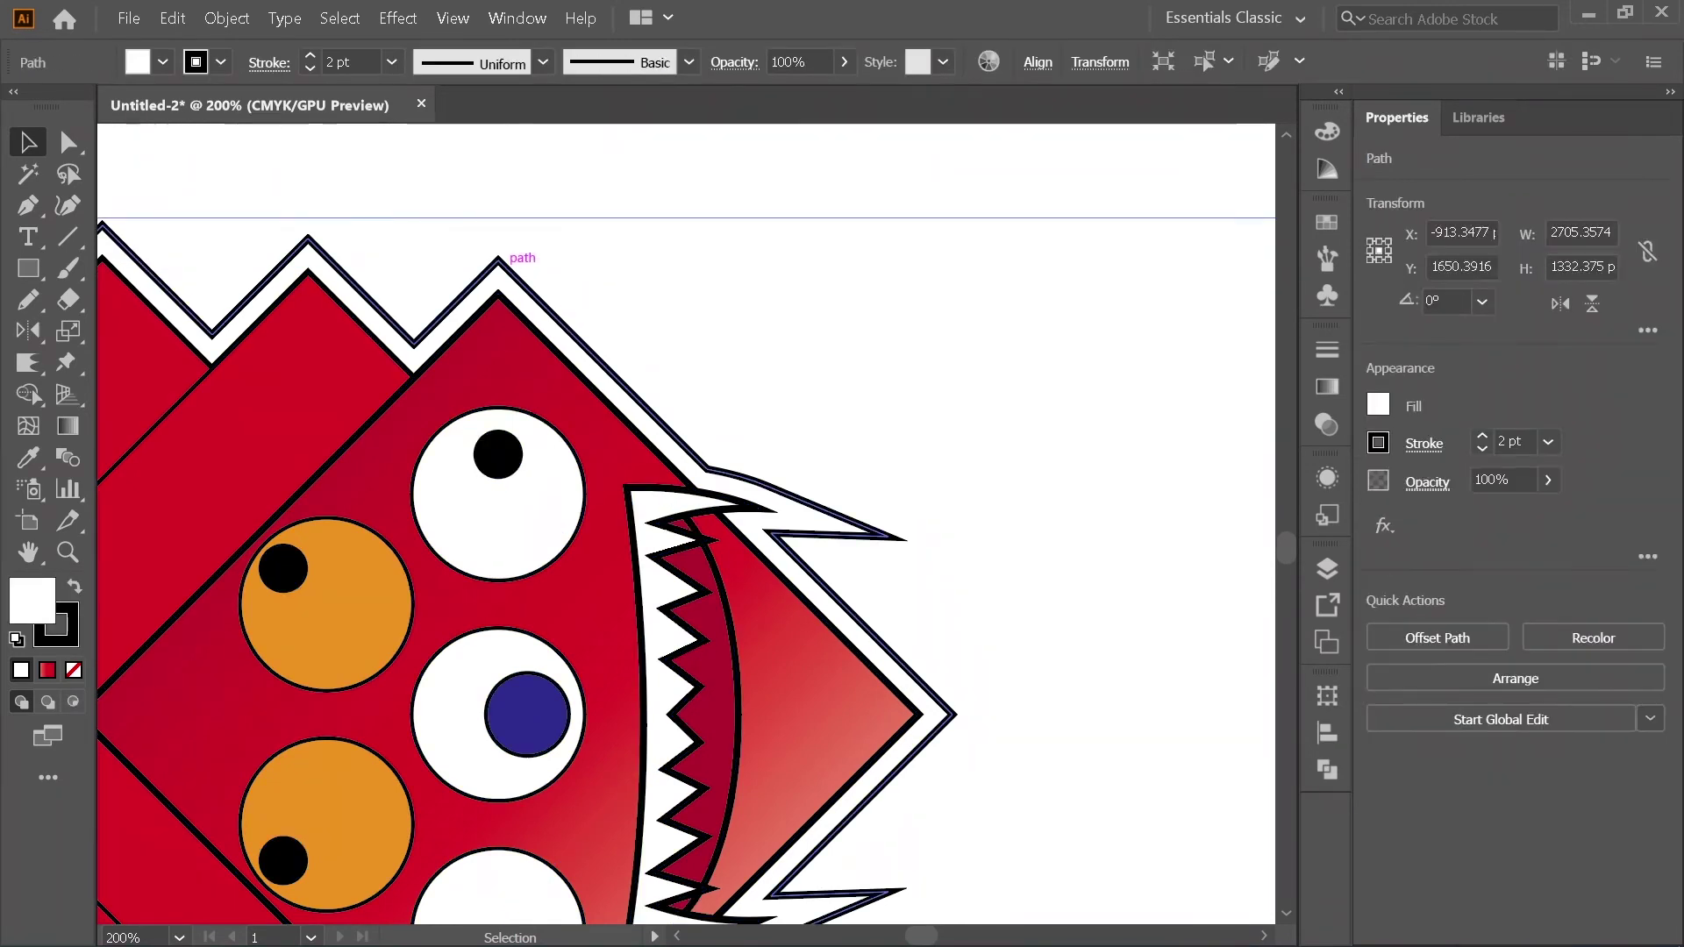
{"action": "key", "text": "x"}
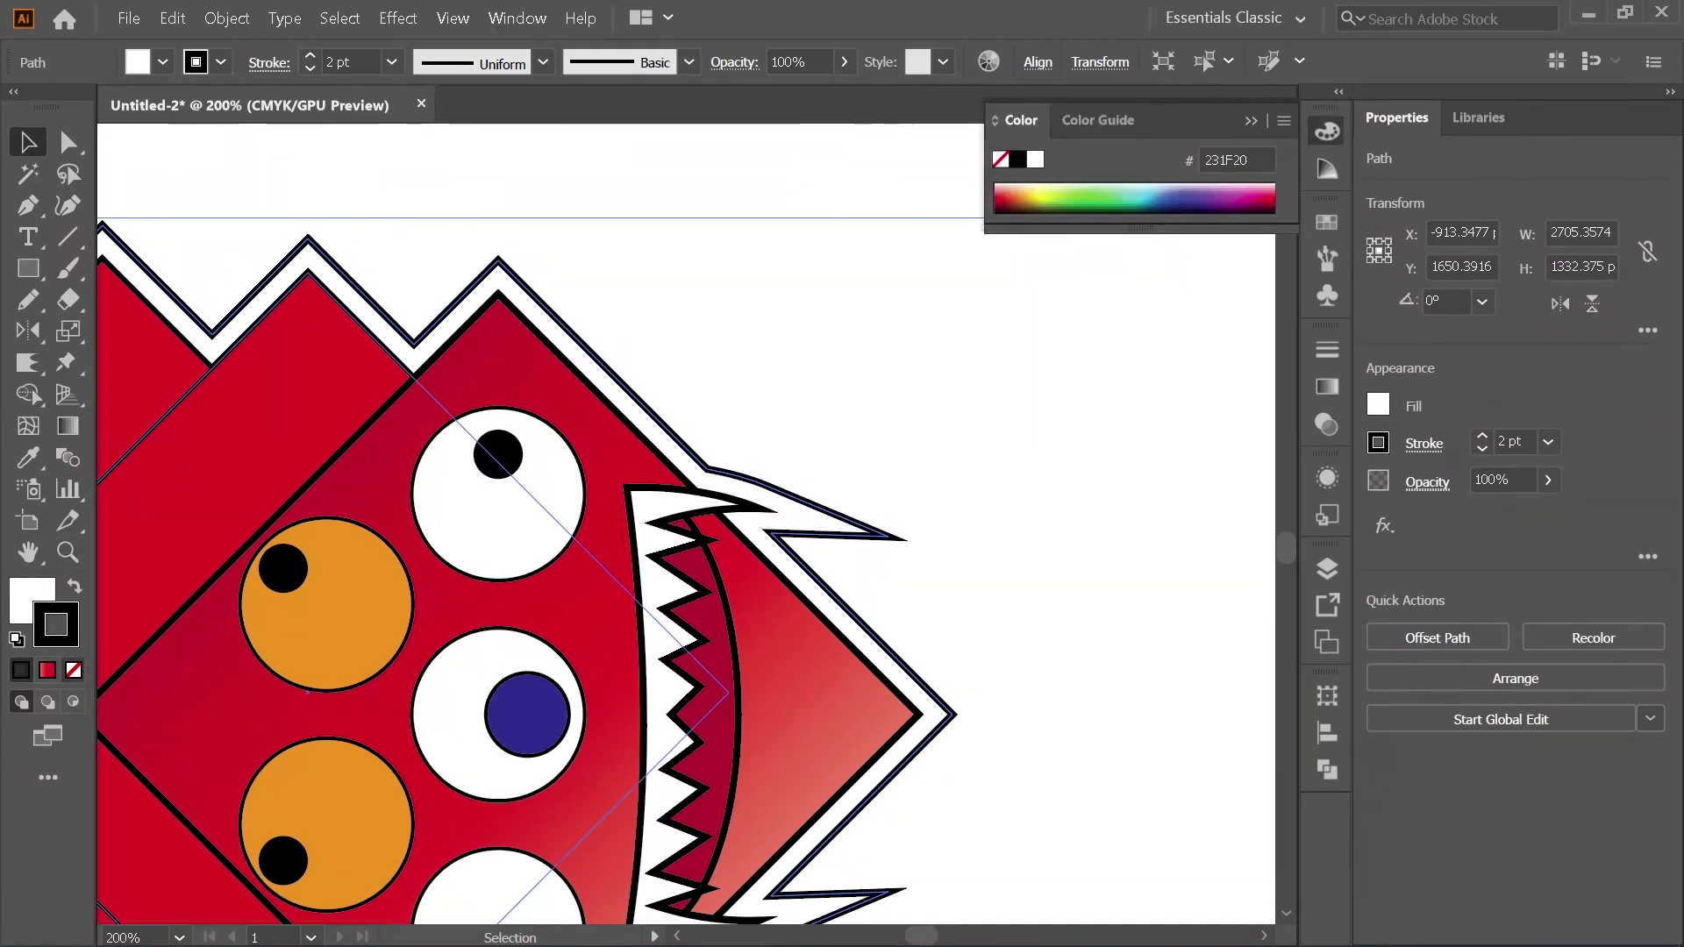
{"action": "key", "text": "slash"}
{"action": "left_click", "coordinate": [1251, 122]}
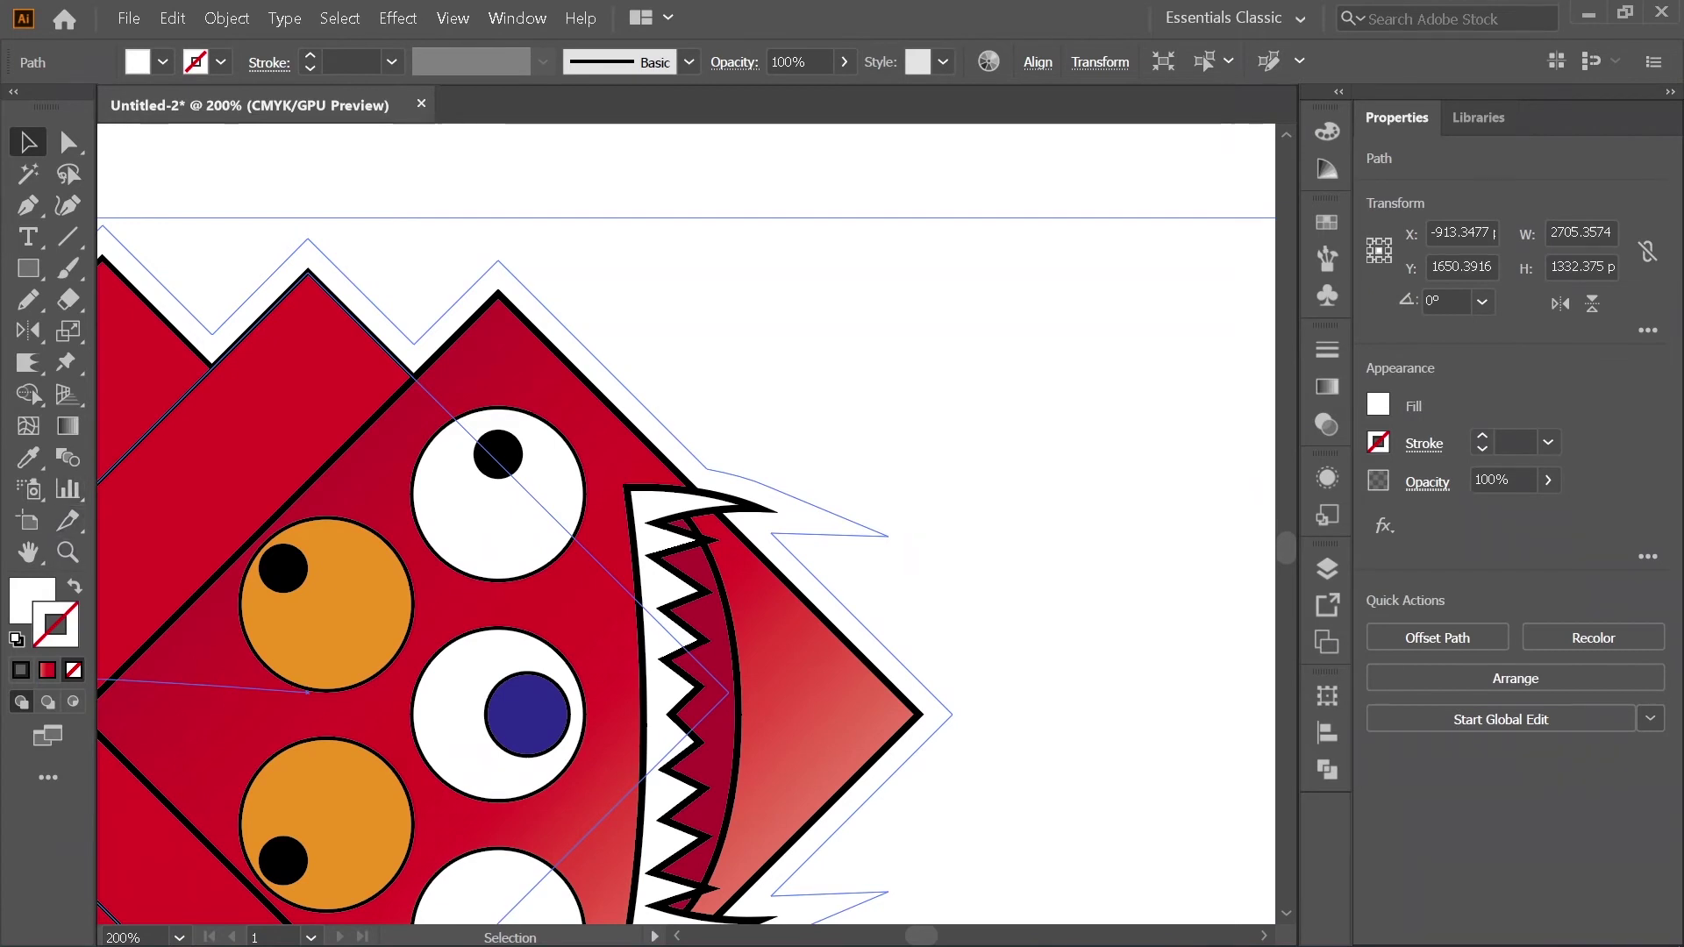
{"action": "left_click", "coordinate": [31, 599]}
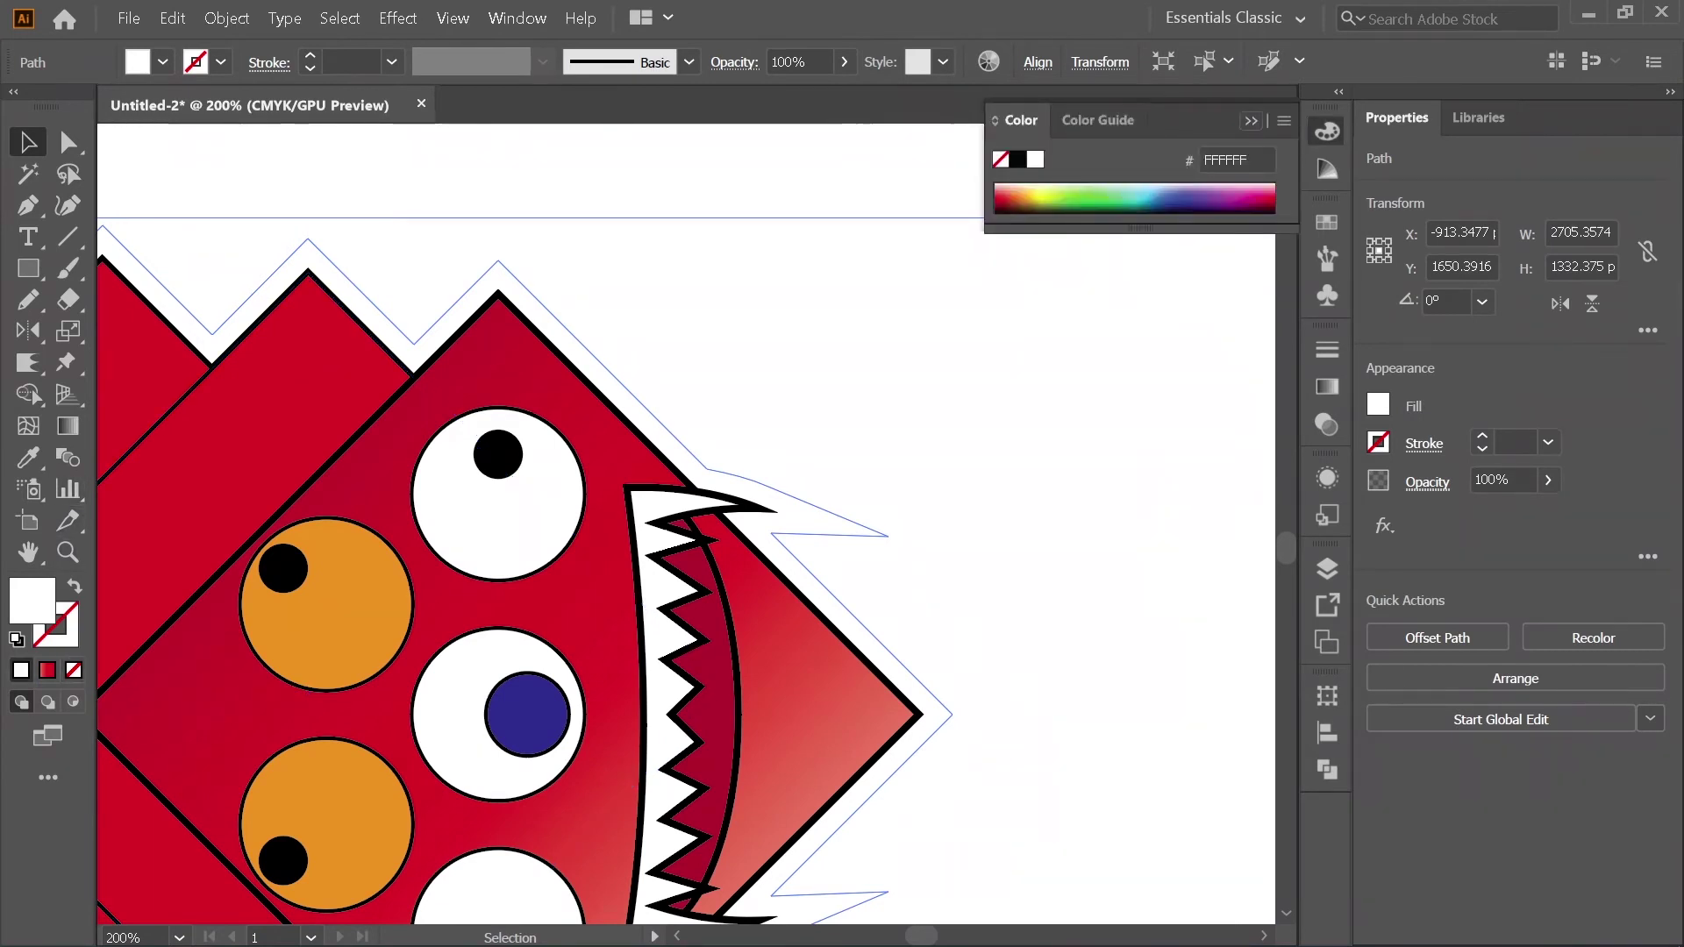
{"action": "left_click", "coordinate": [1250, 120]}
Step: Apply a white Outer Glow in Screen mode with 85% opacity and 5 px blur to the offset outline, and deselect it
{"action": "left_click", "coordinate": [226, 17]}
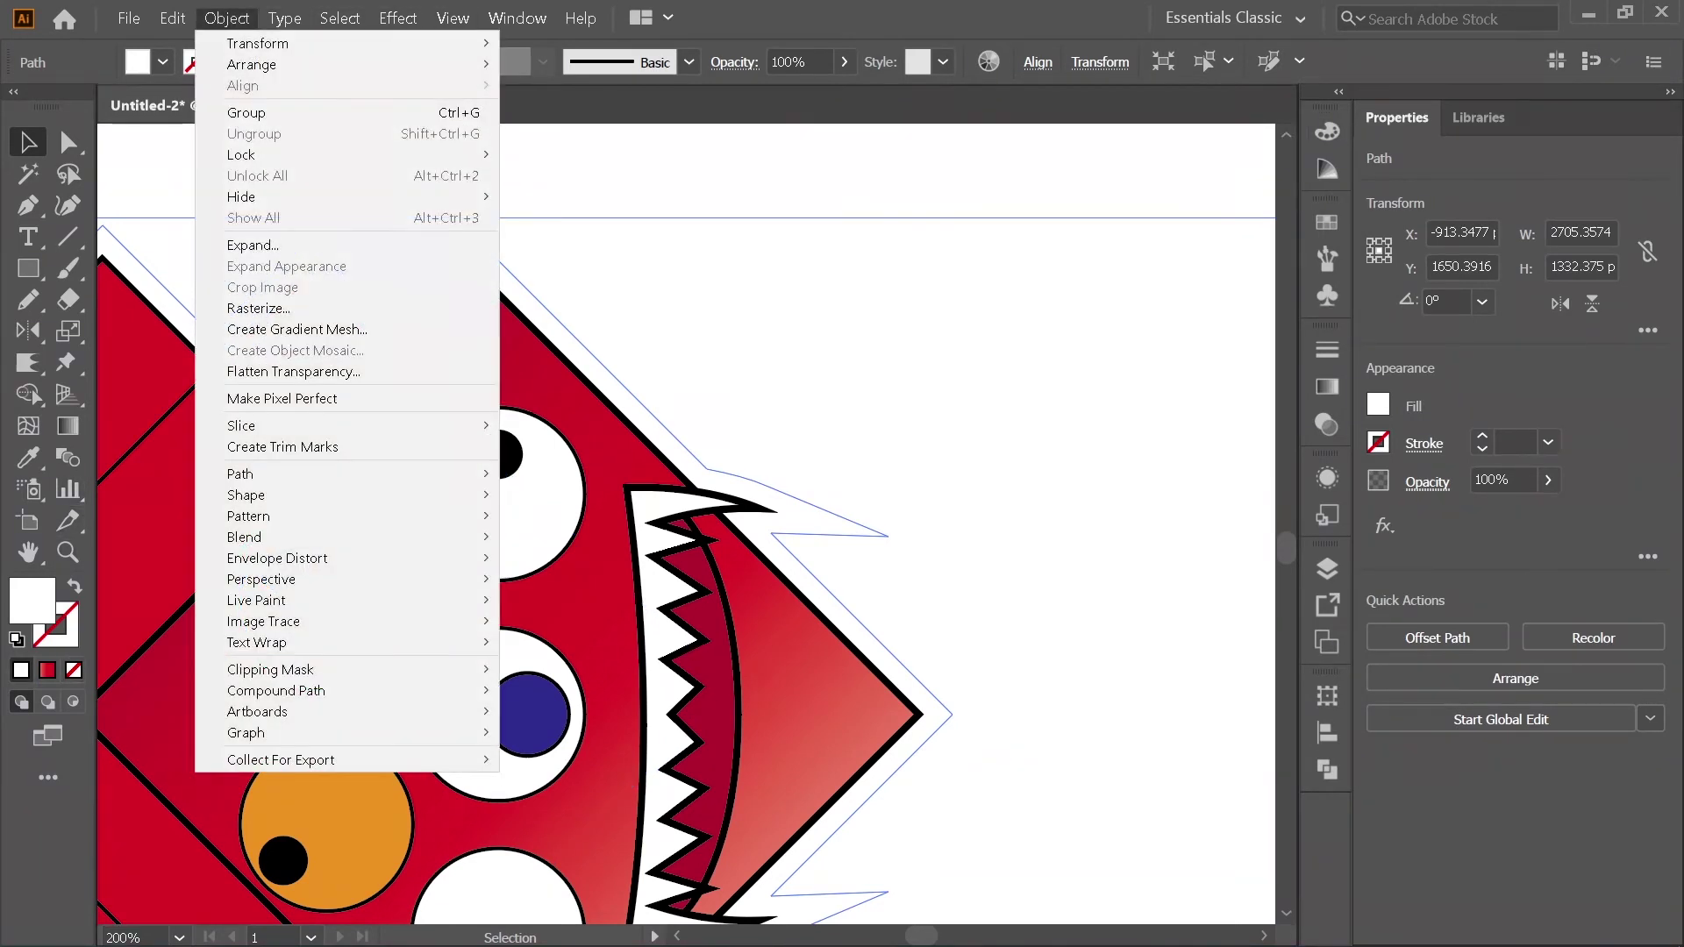
{"action": "key", "text": "Right"}
{"action": "key", "text": "Right"}
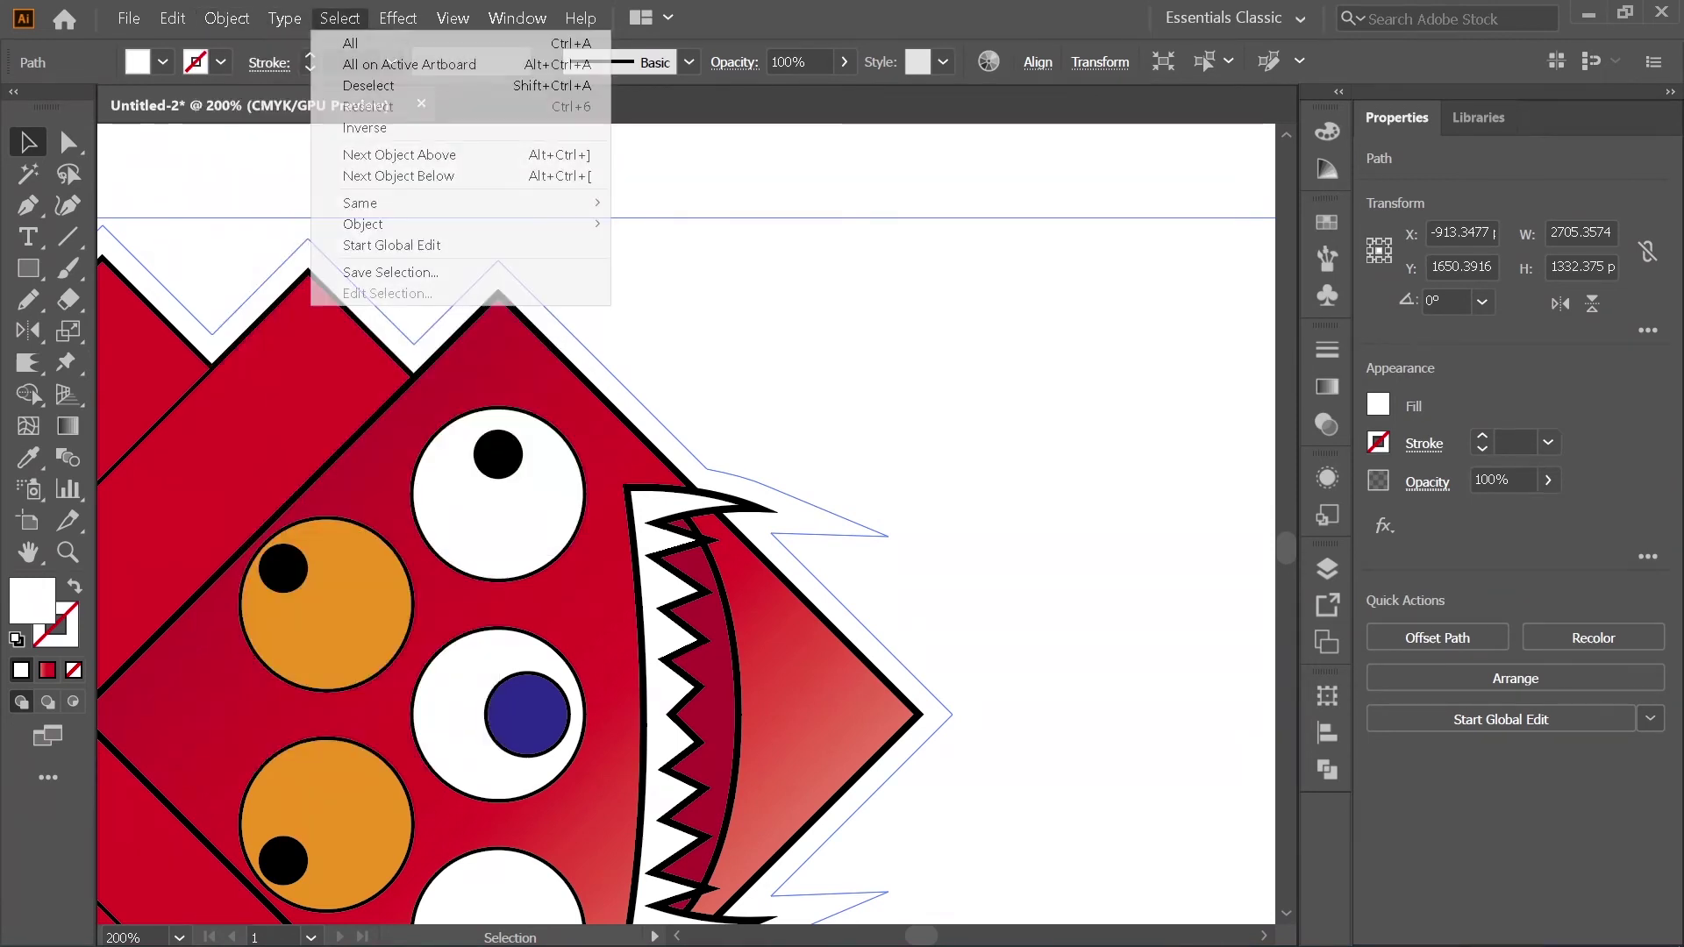
{"action": "key", "text": "Right"}
{"action": "key", "text": "Down"}
{"action": "key", "text": "Down"}
{"action": "key", "text": "Down"}
{"action": "key", "text": "Down"}
{"action": "key", "text": "Down"}
{"action": "key", "text": "Down"}
{"action": "key", "text": "Down"}
{"action": "key", "text": "Down"}
{"action": "key", "text": "Down"}
{"action": "key", "text": "Down"}
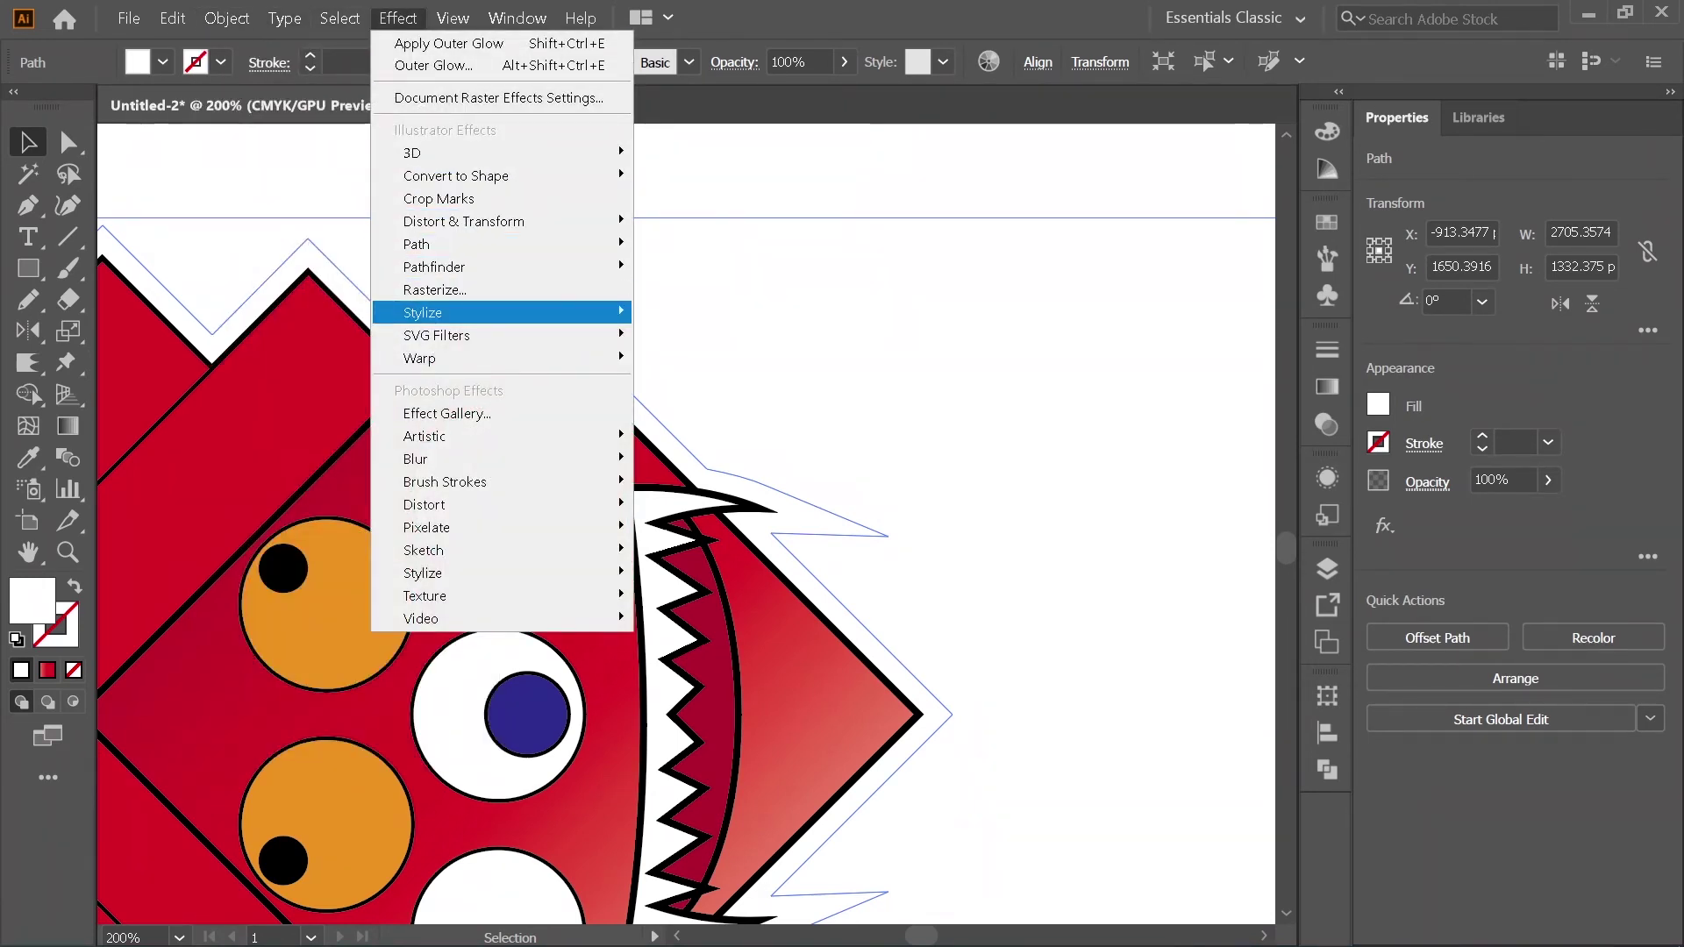
{"action": "key", "text": "Right"}
{"action": "key", "text": "Down"}
{"action": "key", "text": "Down"}
{"action": "key", "text": "Down"}
{"action": "key", "text": "Return"}
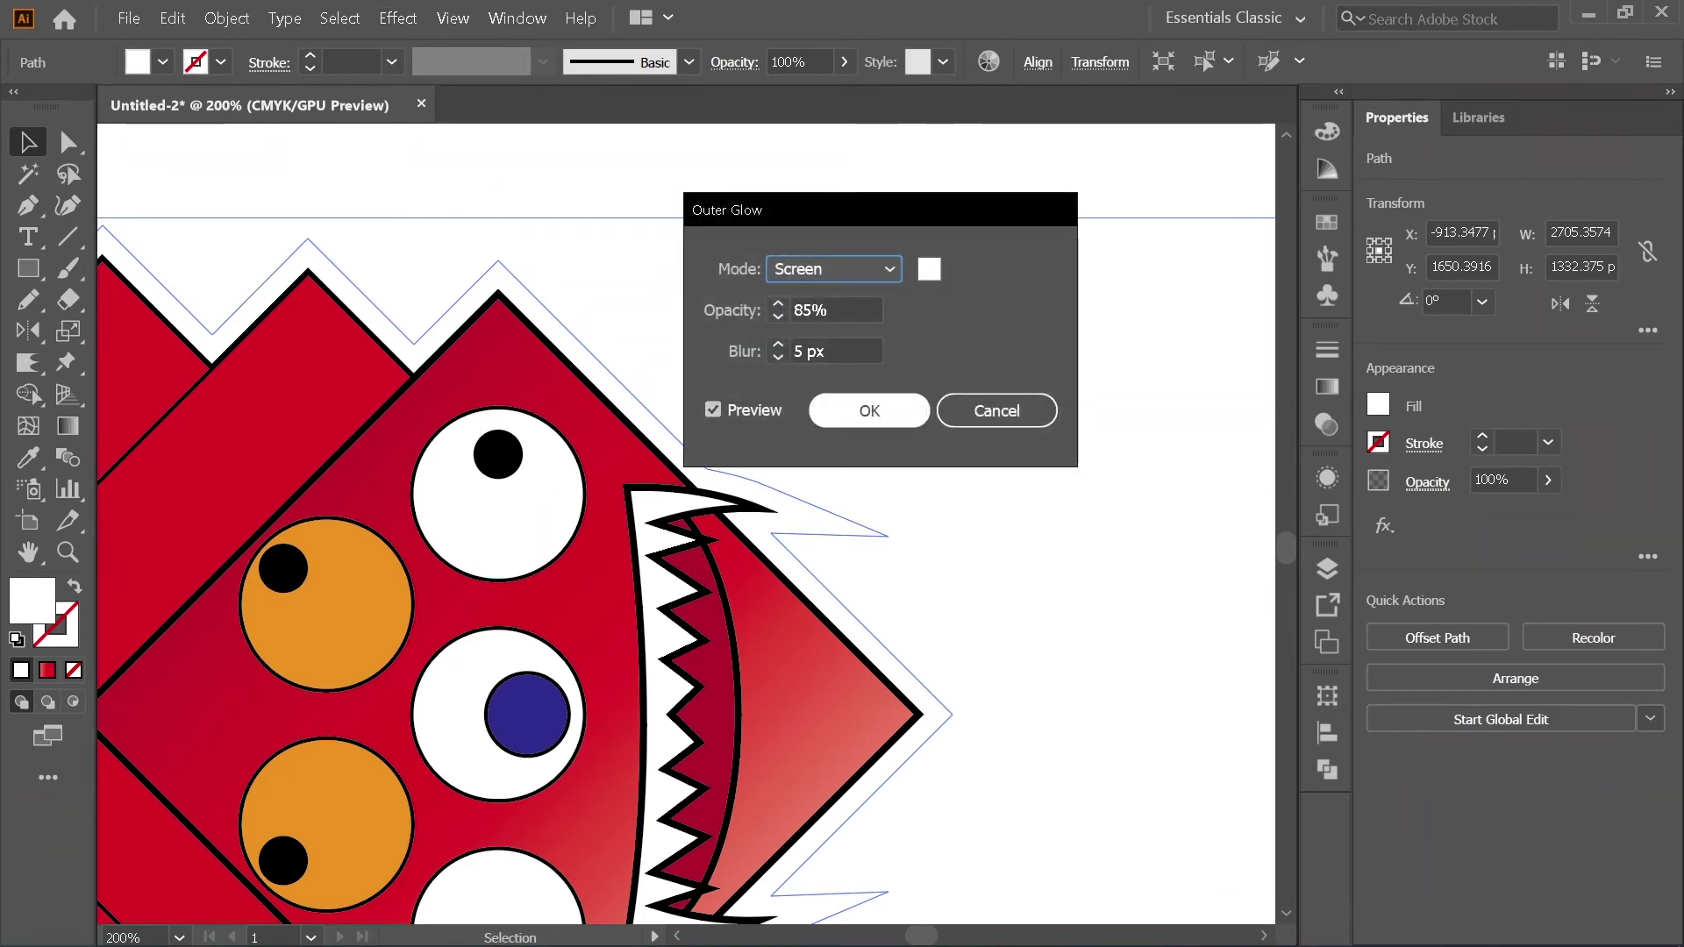
{"action": "key", "text": "Return"}
{"action": "key", "text": "ctrl+minus"}
{"action": "key", "text": "ctrl+minus"}
{"action": "key", "text": "ctrl+minus"}
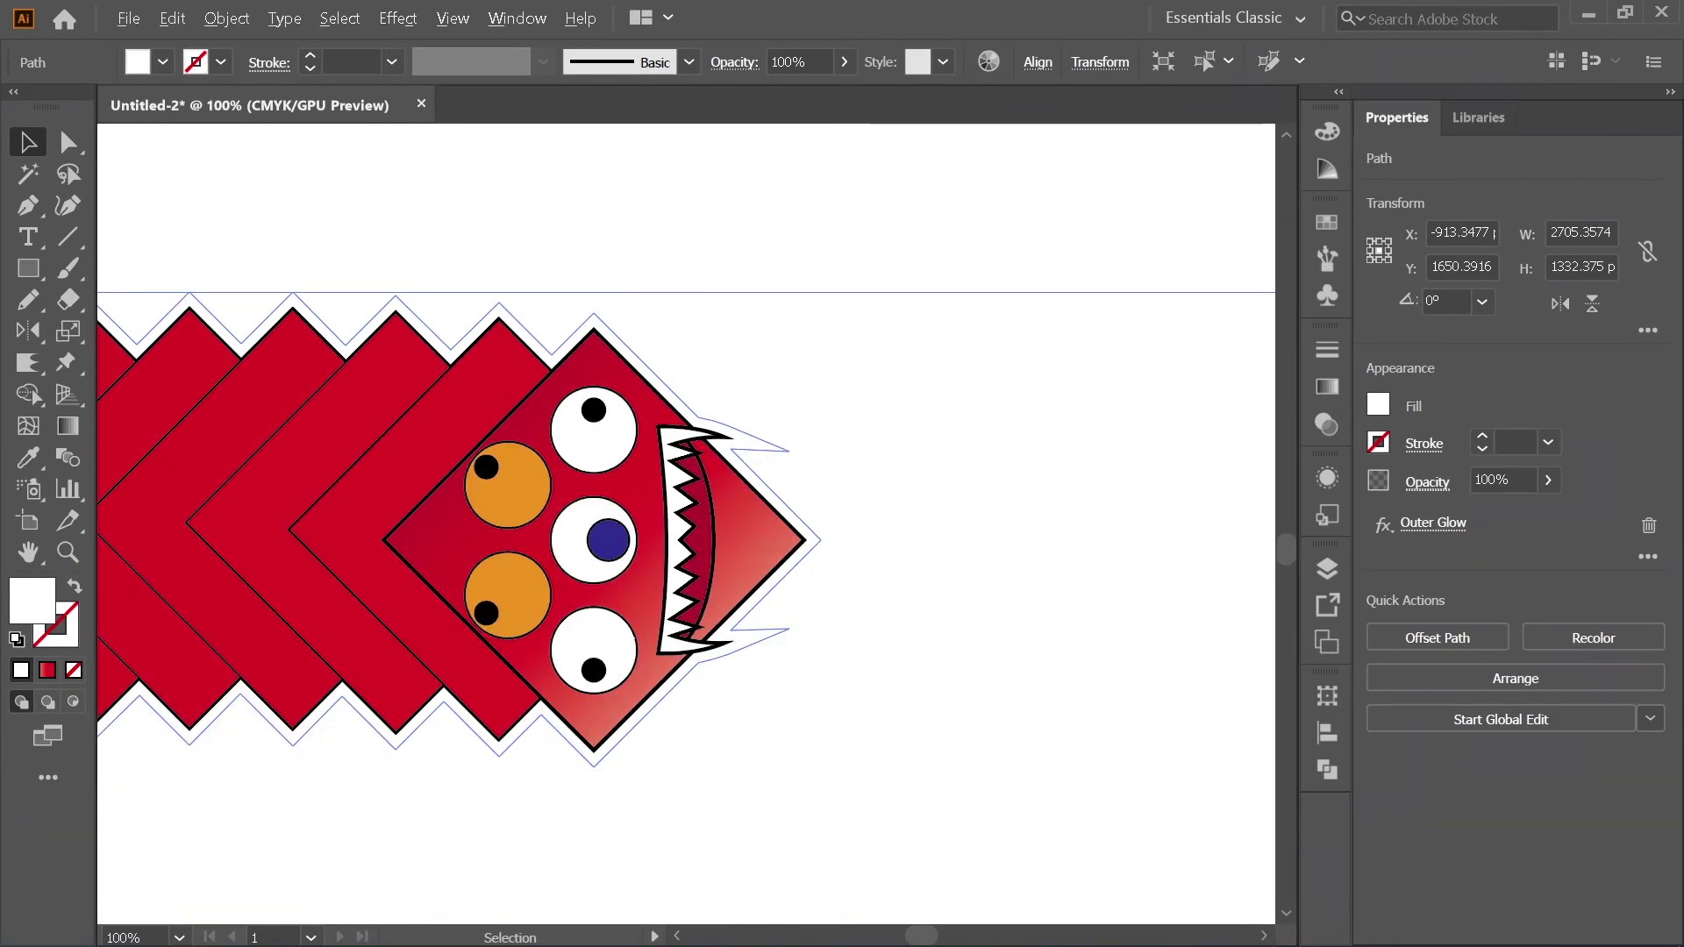
{"action": "key", "text": "ctrl+shift+a"}
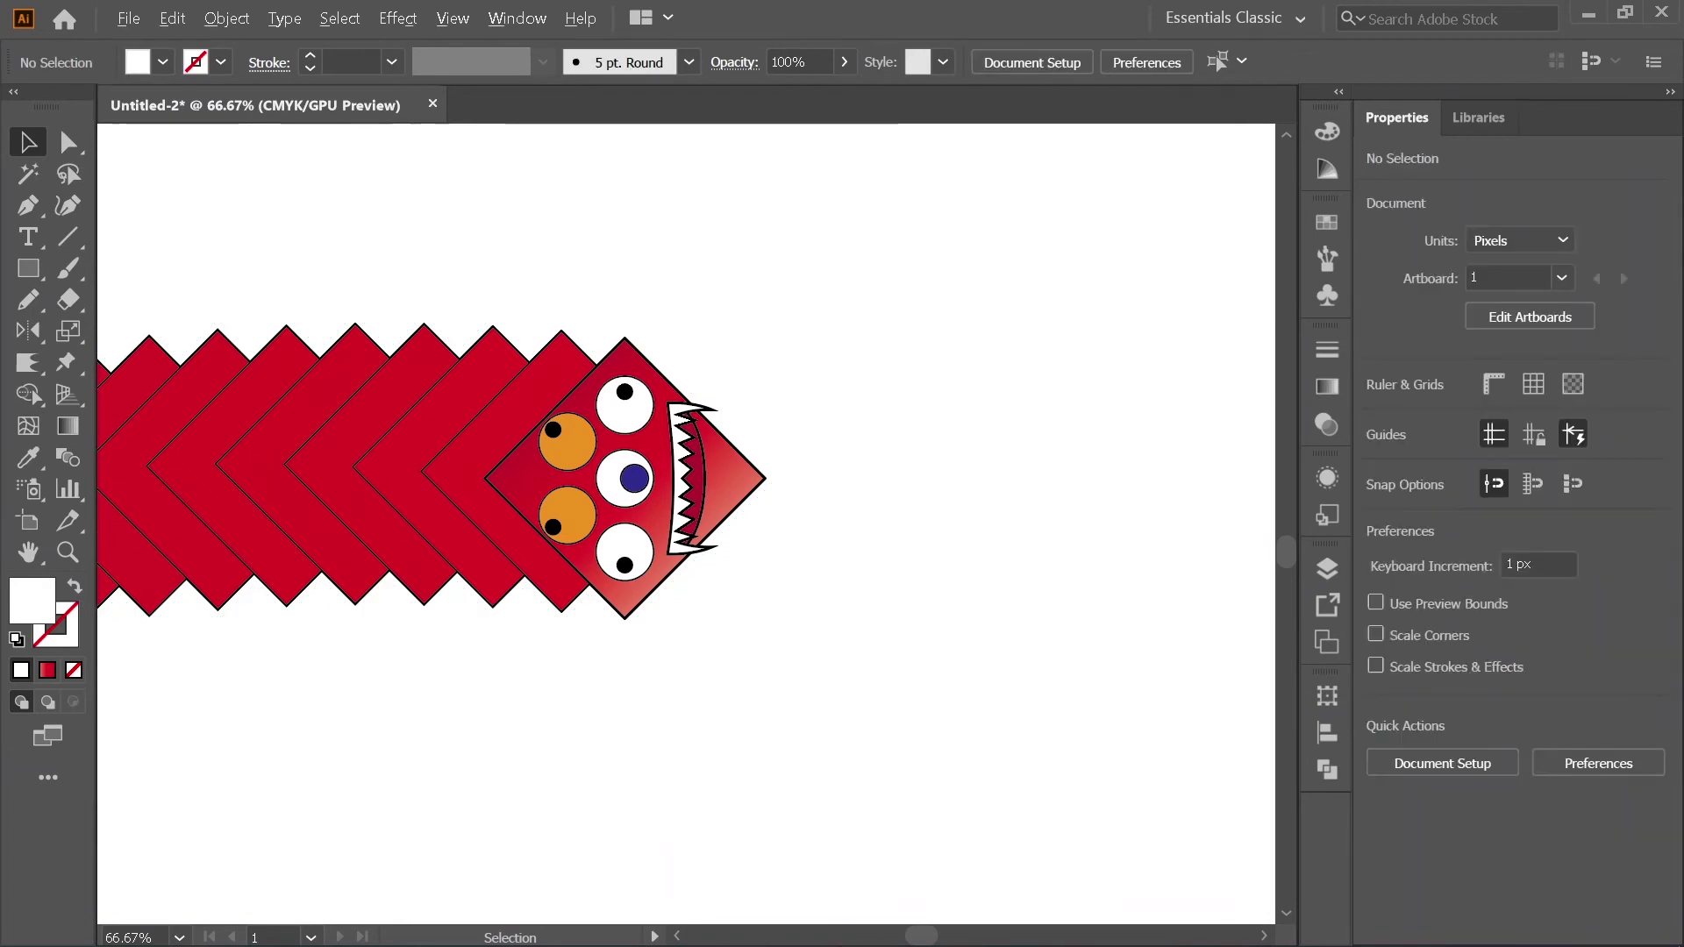
Step: Draw a rectangle about 2972 by 1691 px covering the whole snake and fill it with black
{"action": "key", "text": "ctrl+minus"}
{"action": "key", "text": "m"}
{"action": "key", "text": "ctrl+minus"}
{"action": "key", "text": "ctrl+minus"}
{"action": "key", "text": "ctrl+minus"}
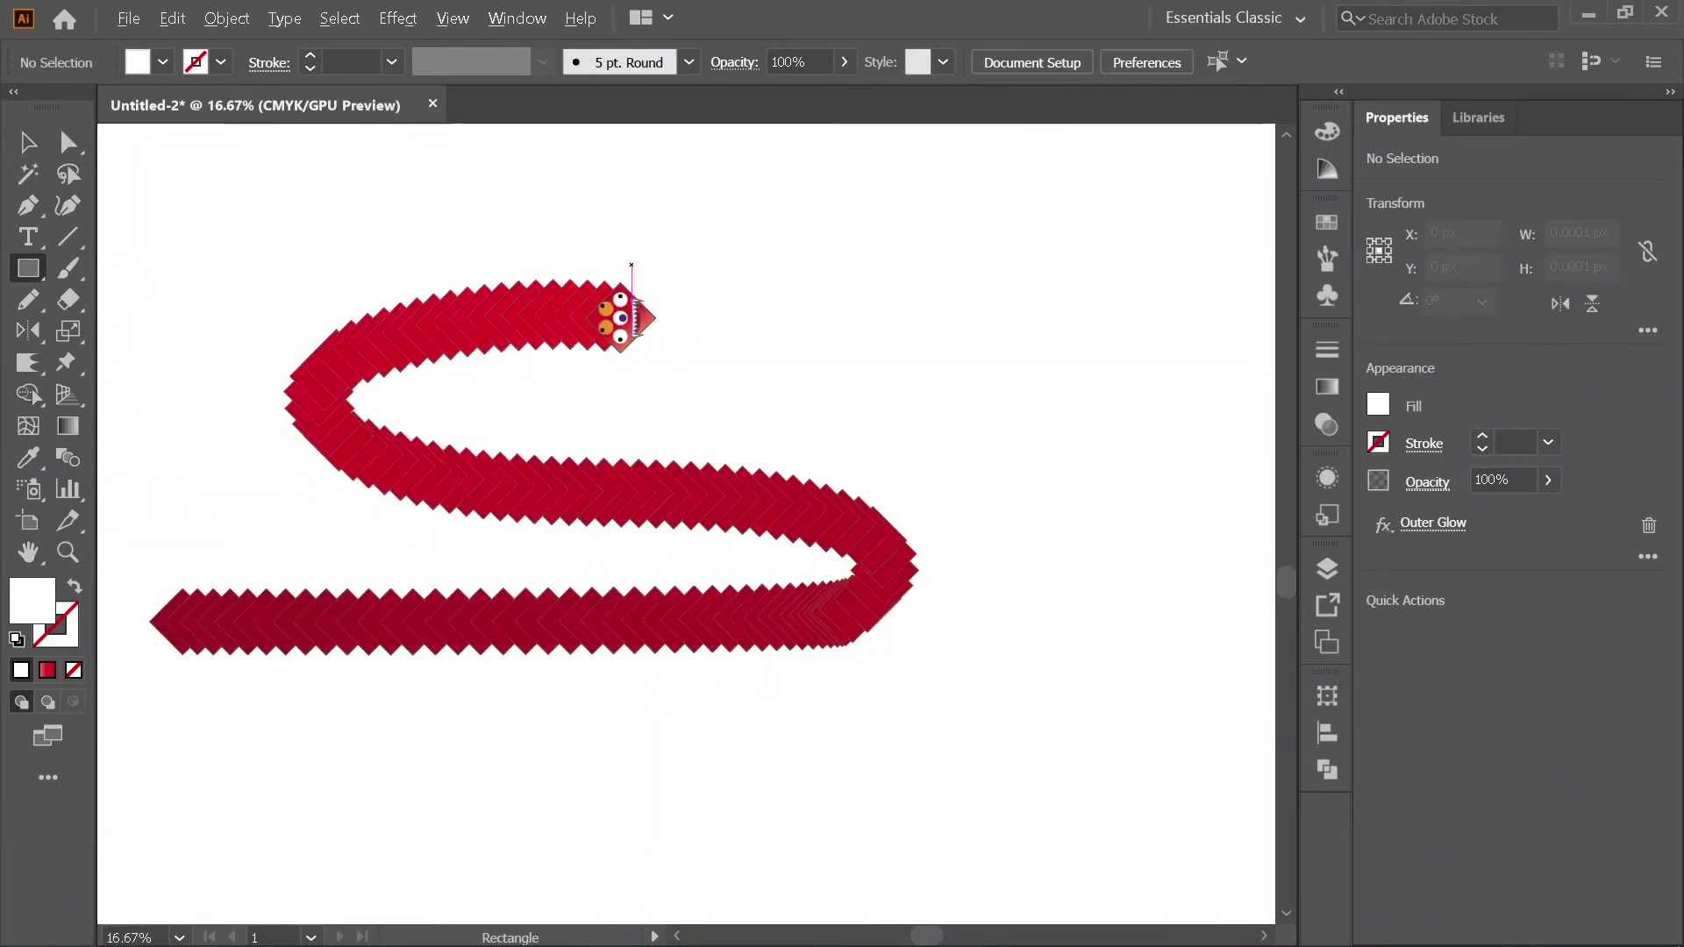
{"action": "mouse_move", "coordinate": [130, 237]}
{"action": "left_mouse_down"}
{"action": "mouse_move", "coordinate": [912, 594]}
{"action": "mouse_move", "coordinate": [987, 680]}
{"action": "mouse_move", "coordinate": [981, 721]}
{"action": "left_mouse_up"}
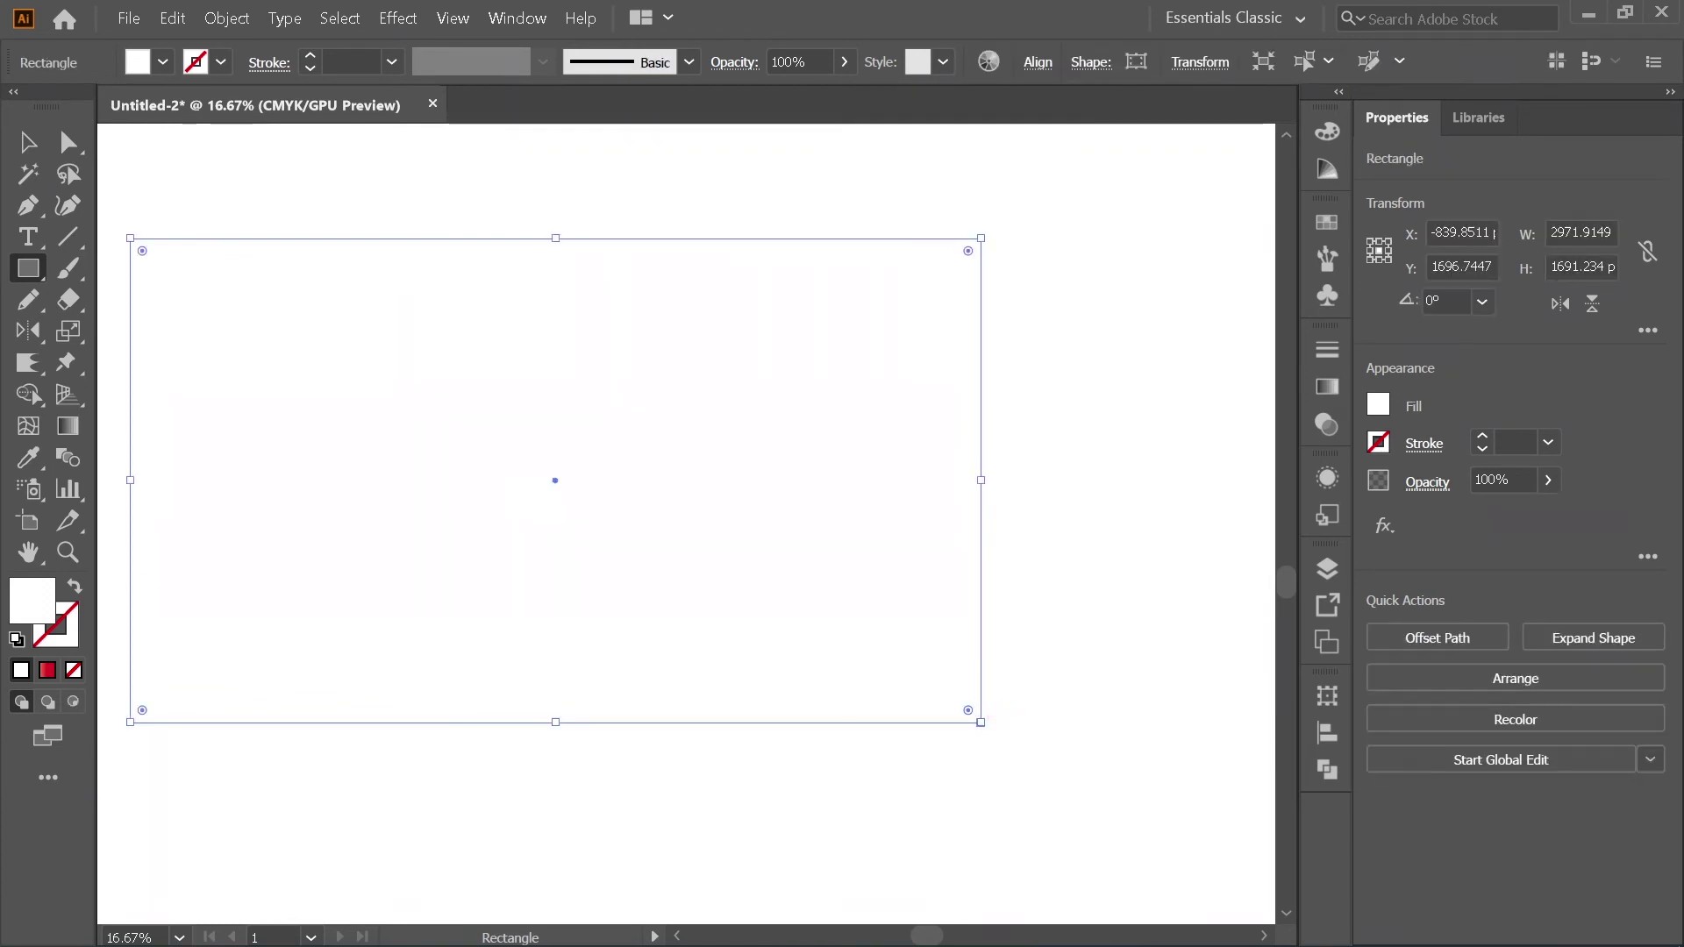
{"action": "left_click", "coordinate": [162, 62]}
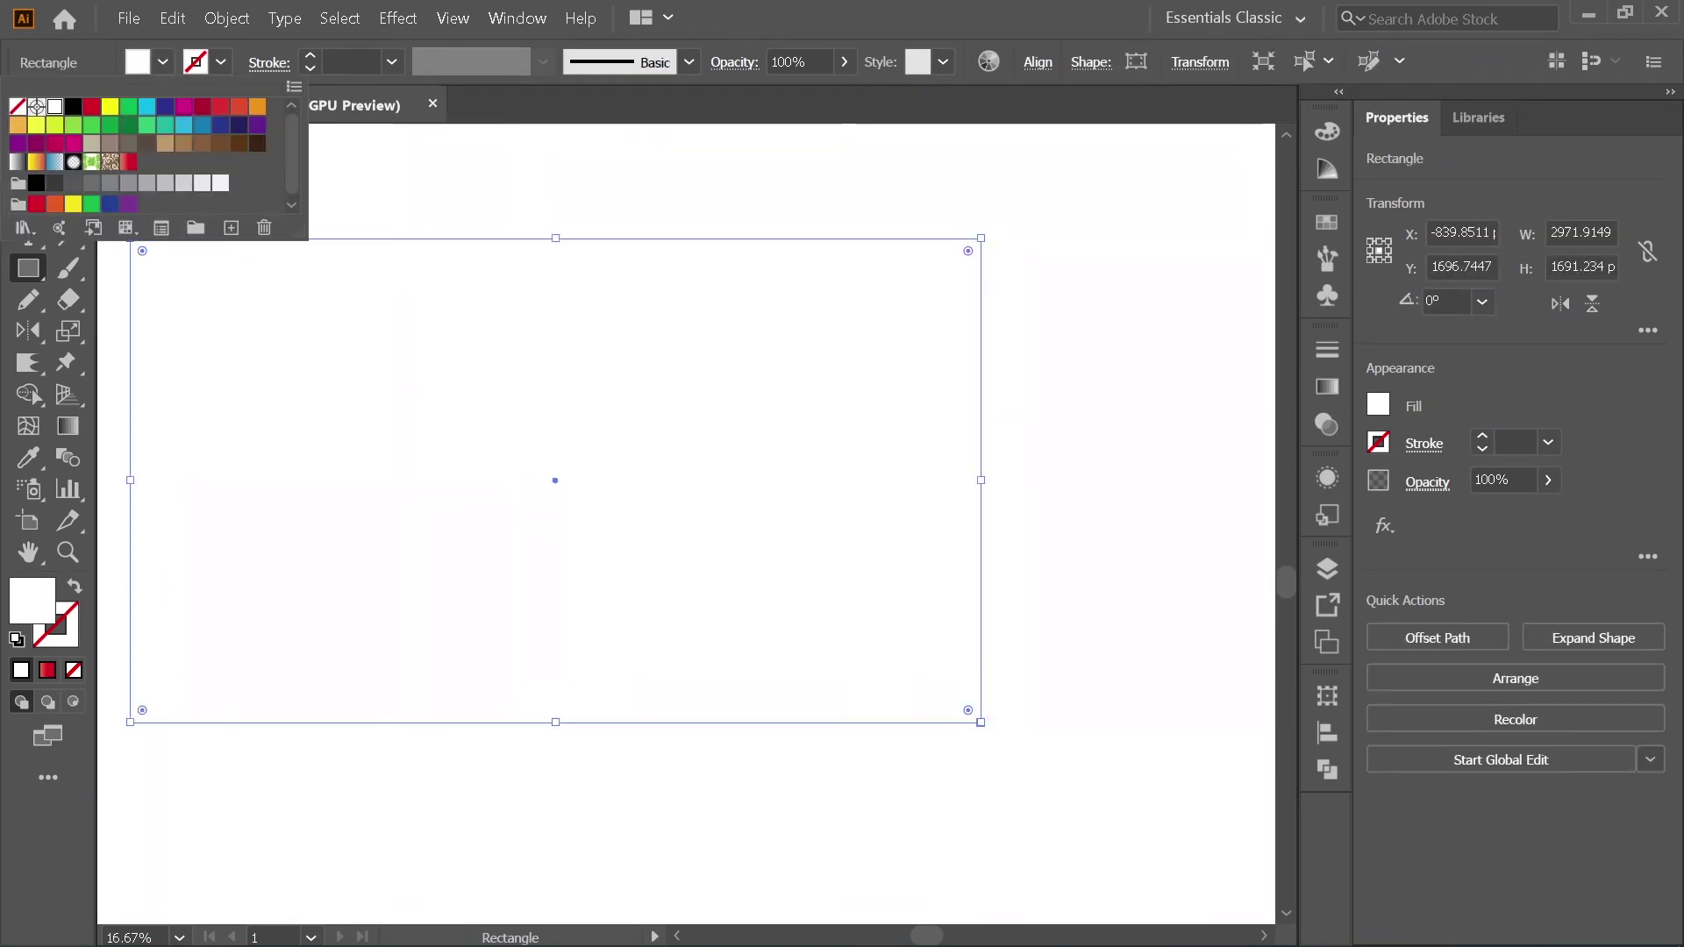
{"action": "left_click", "coordinate": [72, 106]}
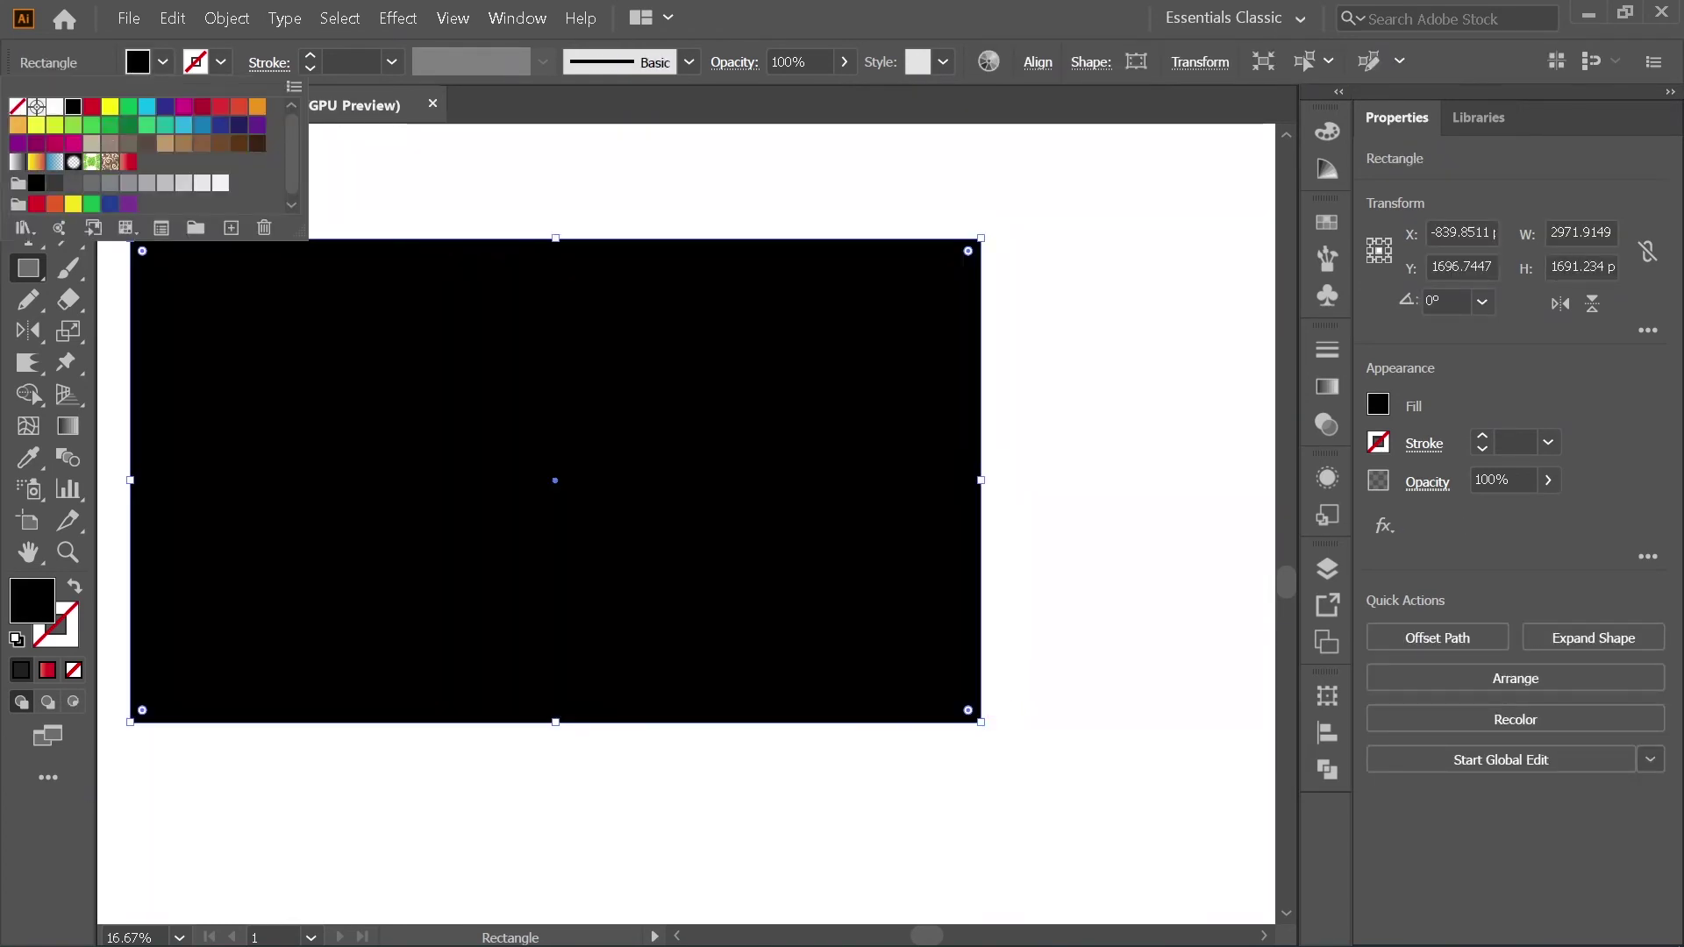
{"action": "key", "text": "Escape"}
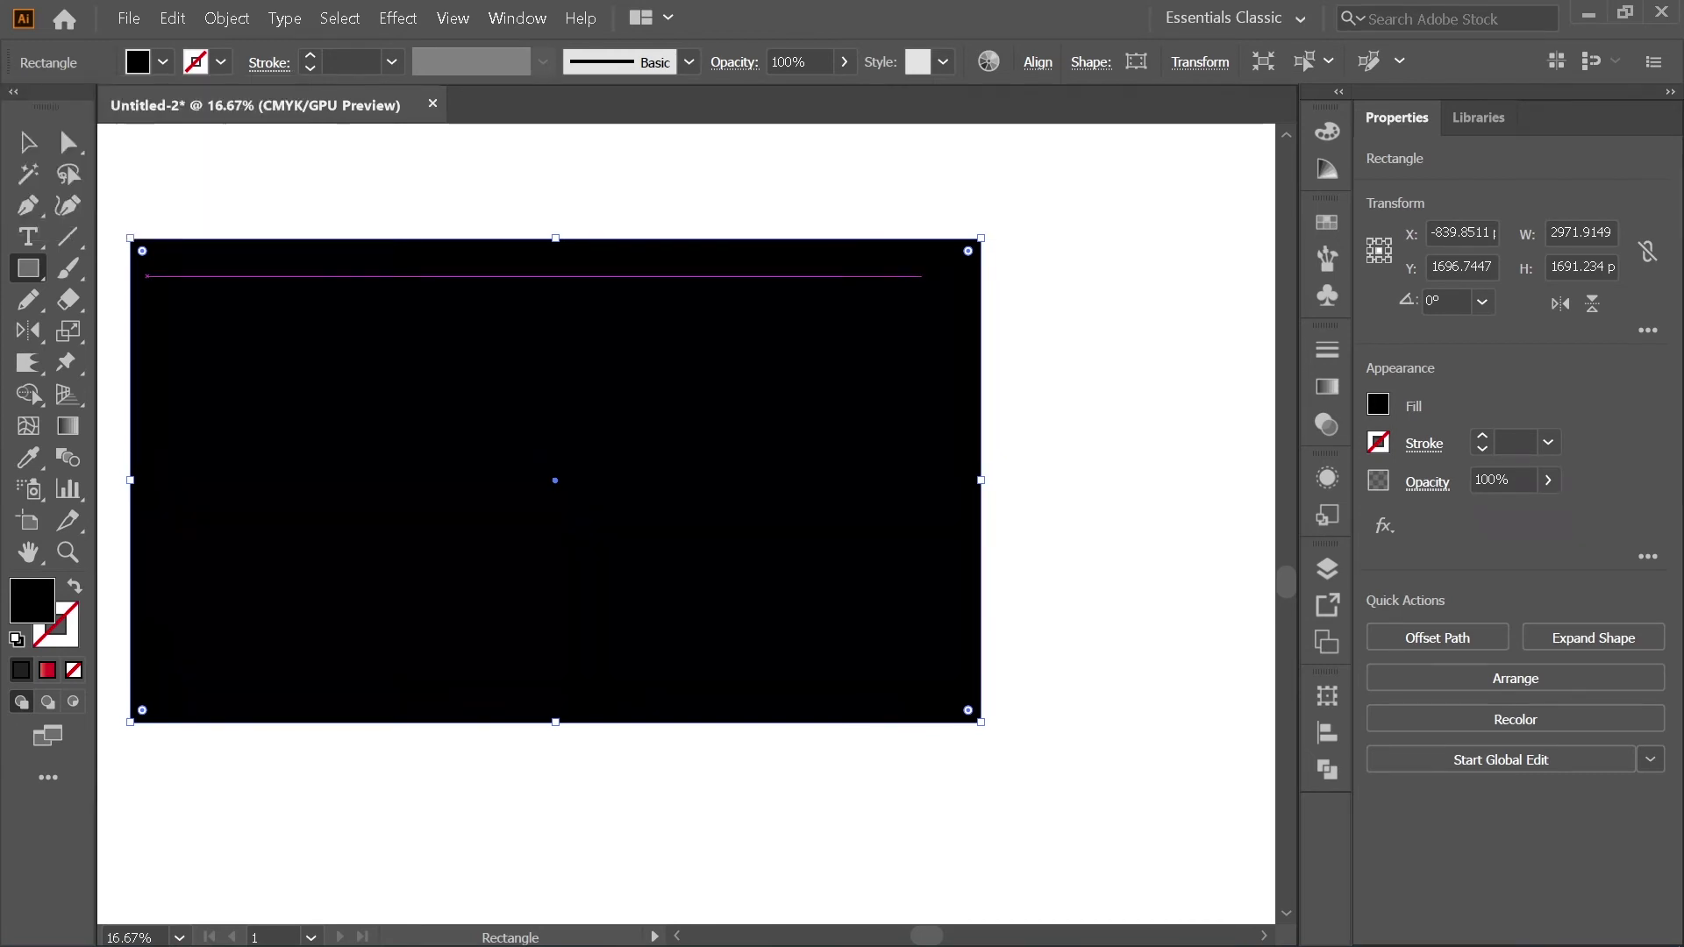
Step: Send the black rectangle to the back behind the snake artwork and deselect it
{"action": "key", "text": "v"}
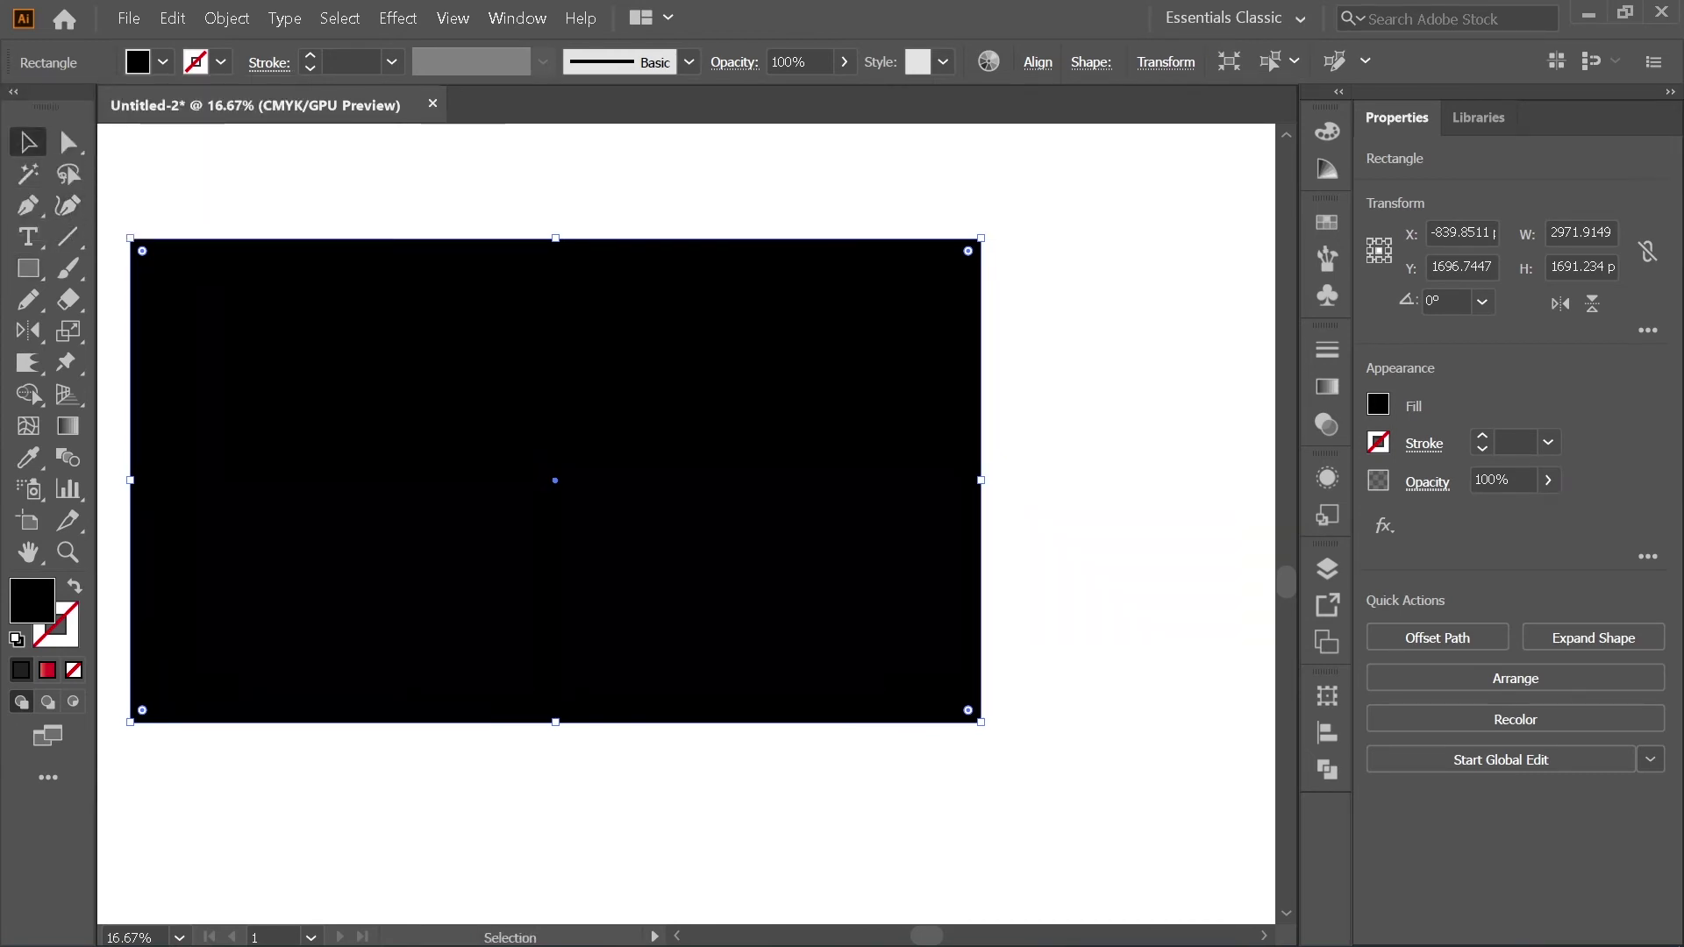
{"action": "right_click", "coordinate": [327, 344]}
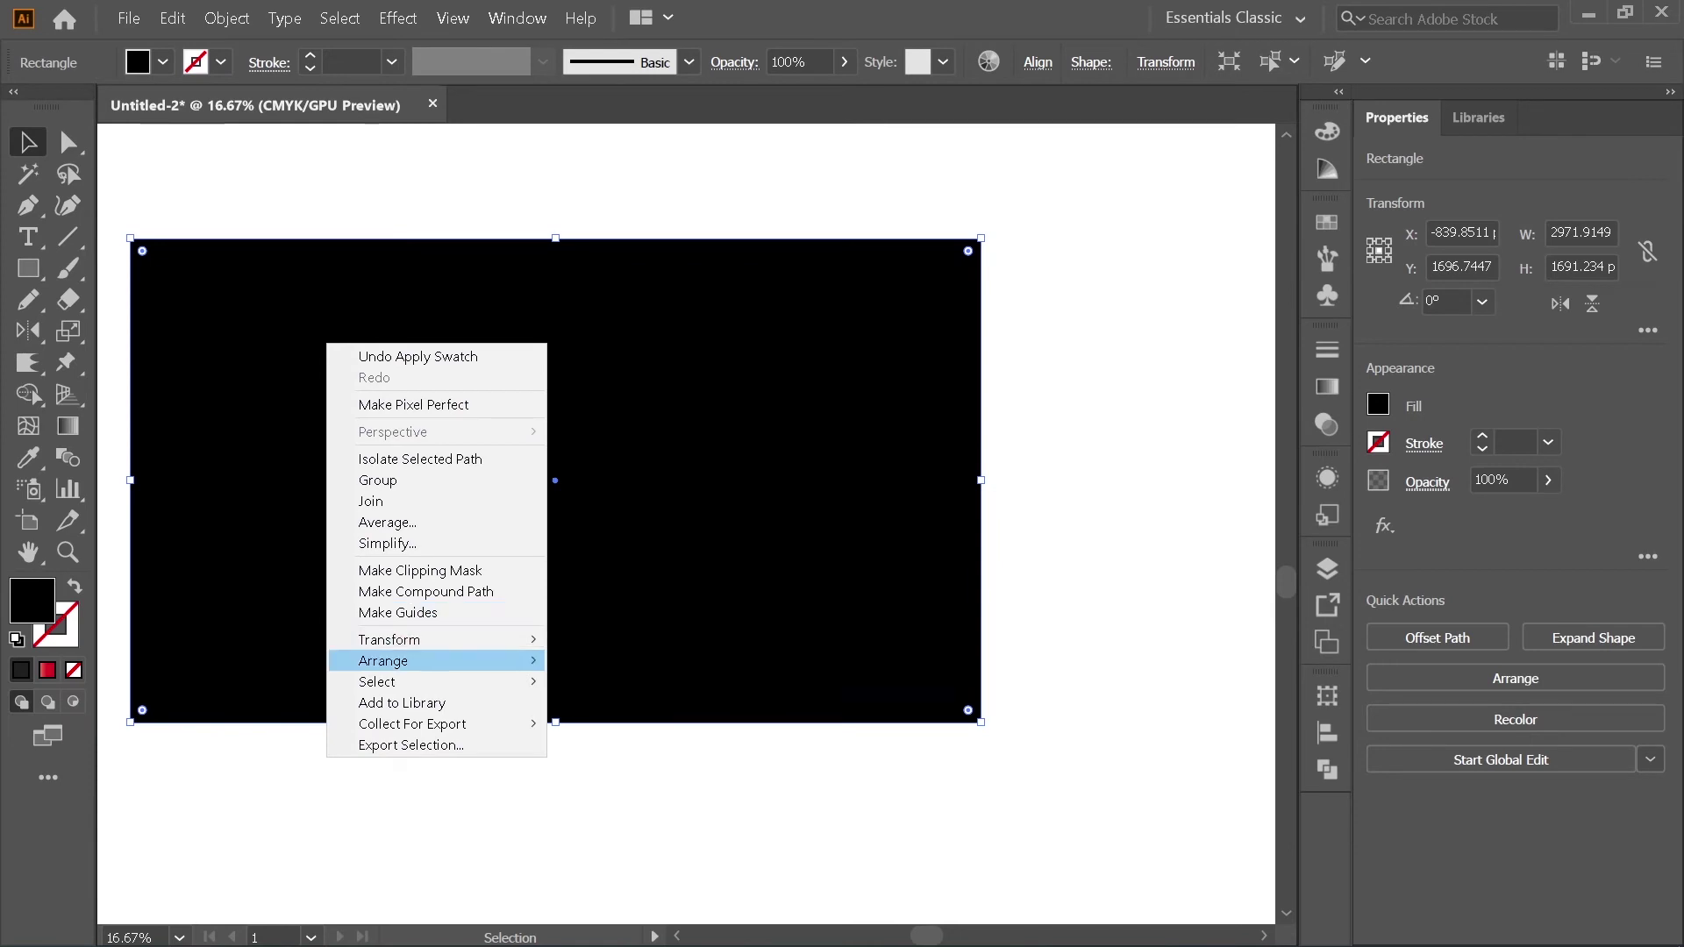
{"action": "mouse_move", "coordinate": [491, 661]}
{"action": "left_click", "coordinate": [614, 730]}
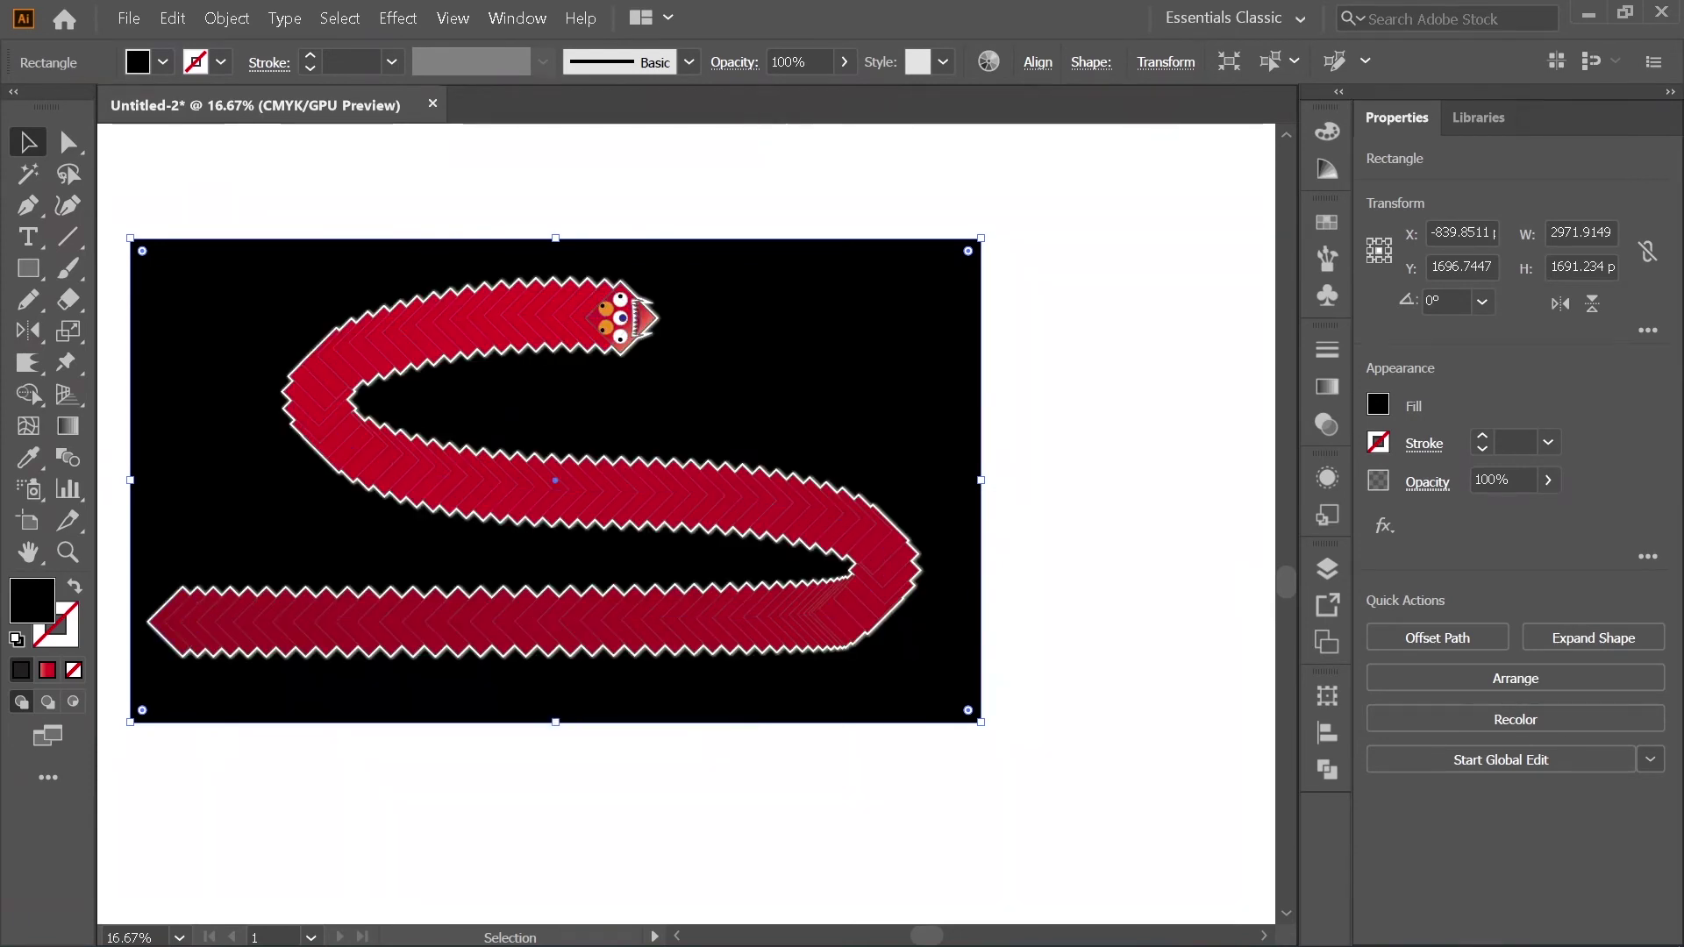
{"action": "key", "text": "ctrl+shift+a"}
Step: Select the white offset outline around the snake and set its fill's blend mode to Overlay
{"action": "scroll", "coordinate": [530, 323], "scroll_direction": "up", "scroll_amount": 1}
{"action": "scroll", "coordinate": [999, 265], "scroll_direction": "down", "scroll_amount": 1}
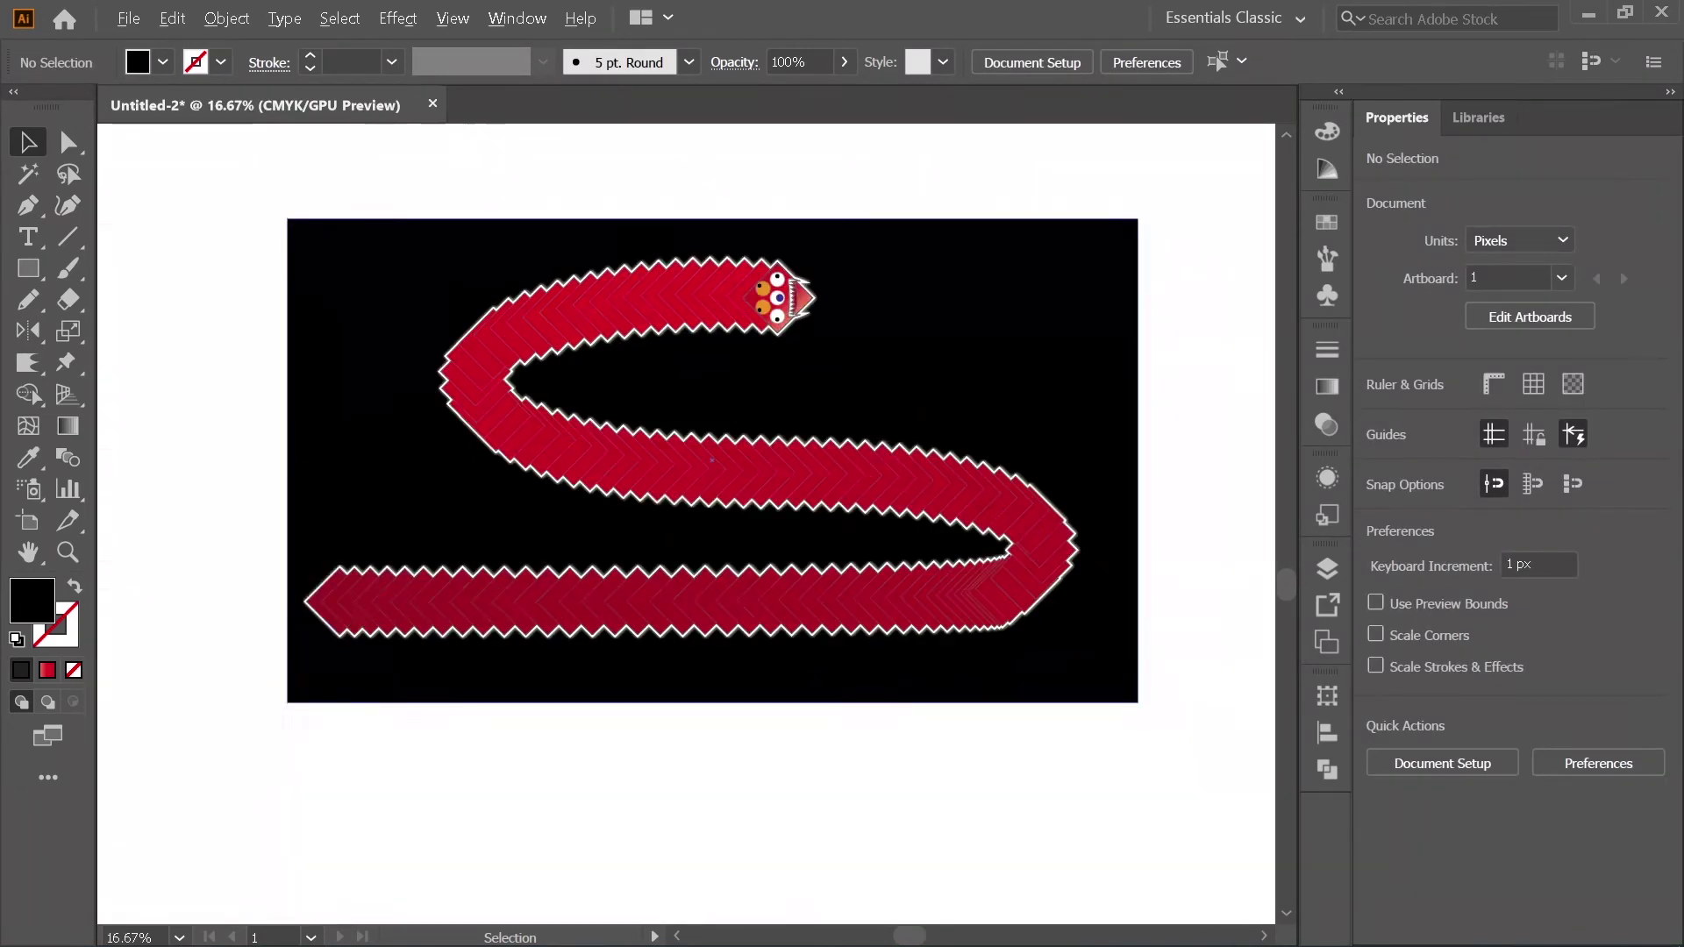
{"action": "scroll", "coordinate": [530, 319], "scroll_direction": "up", "scroll_amount": 2}
{"action": "scroll", "coordinate": [1188, 273], "scroll_direction": "up", "scroll_amount": 2}
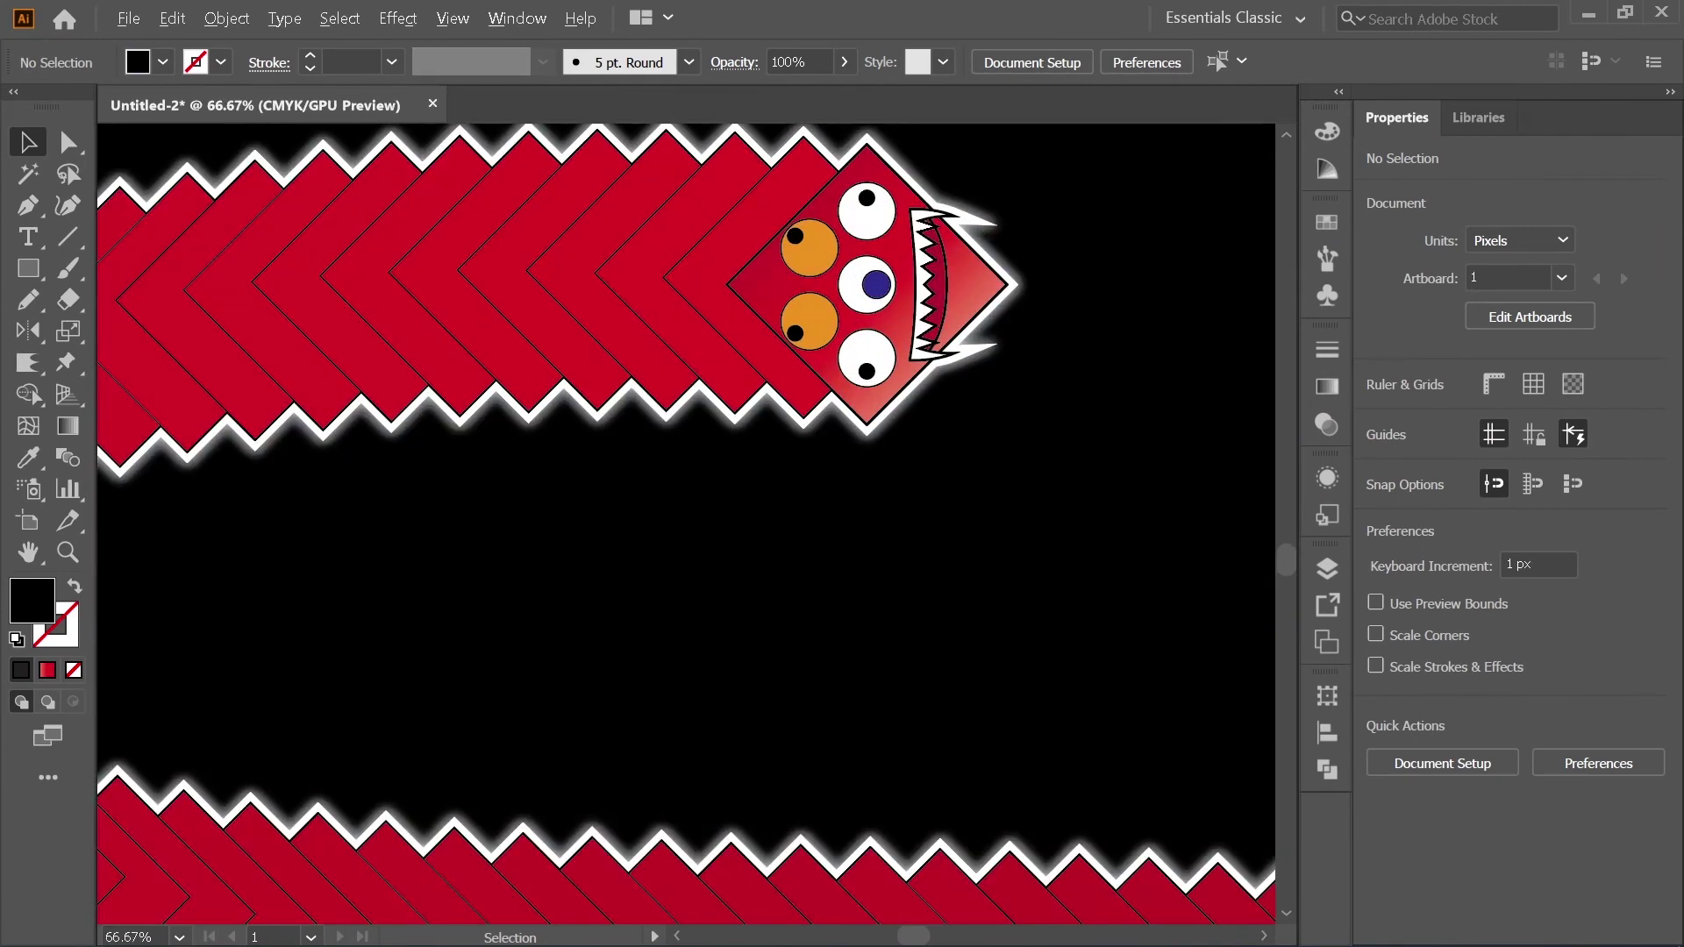
{"action": "scroll", "coordinate": [1088, 215], "scroll_direction": "up", "scroll_amount": 1}
{"action": "scroll", "coordinate": [1055, 333], "scroll_direction": "down", "scroll_amount": 1}
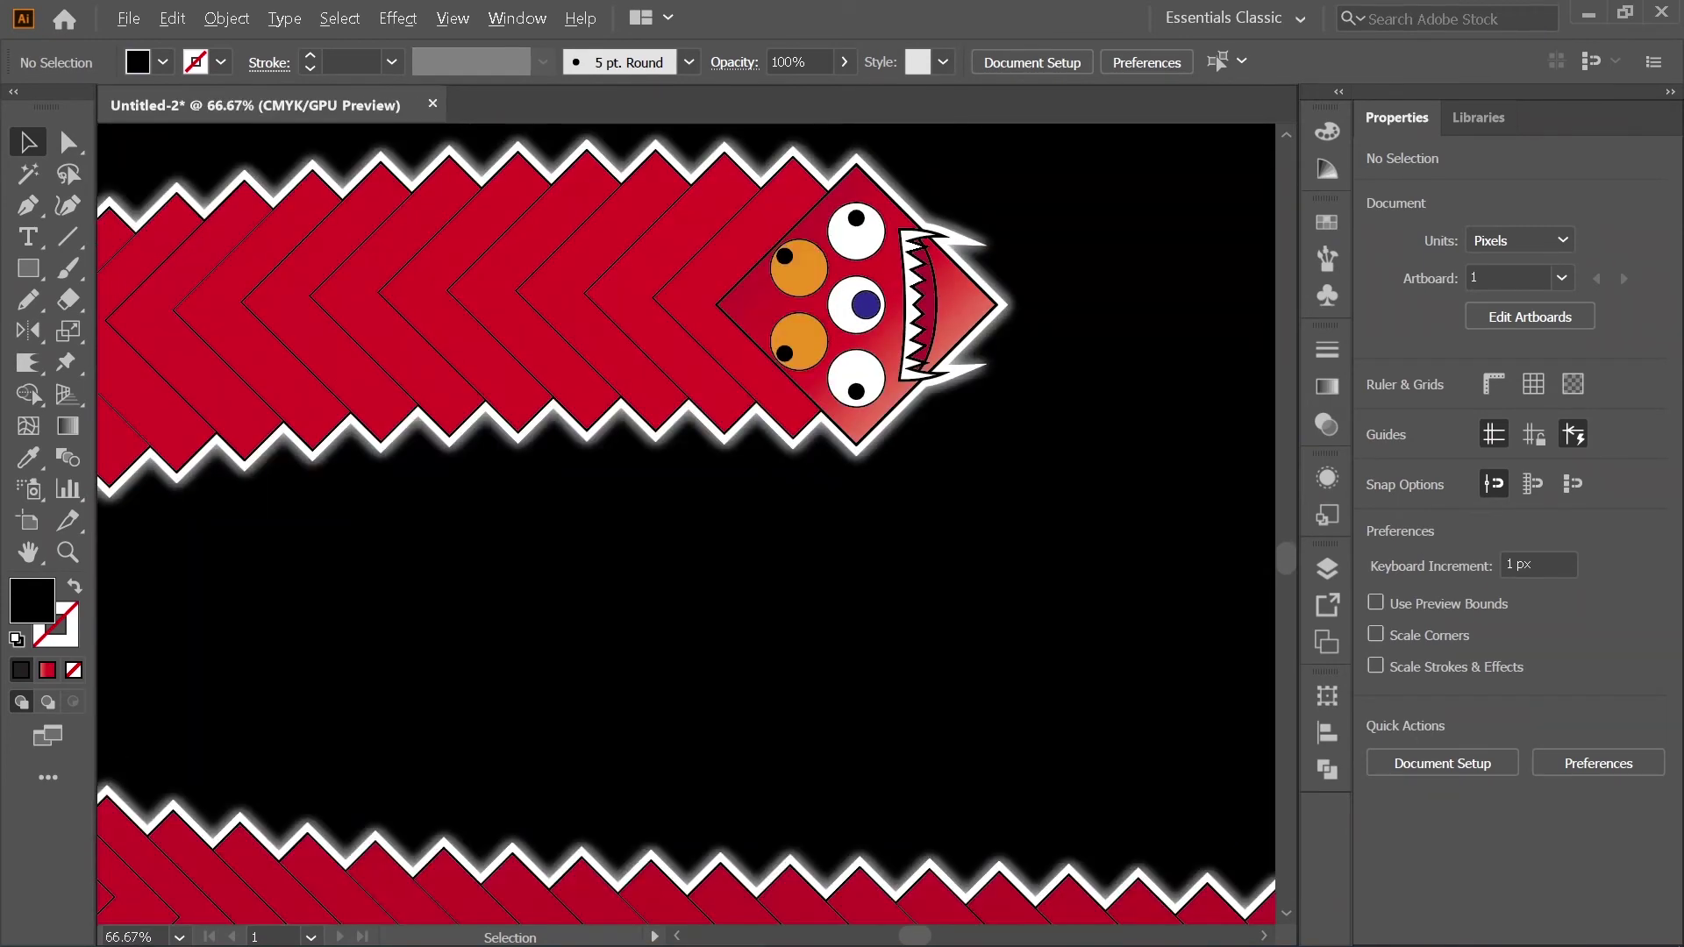
{"action": "scroll", "coordinate": [807, 144], "scroll_direction": "up", "scroll_amount": 3}
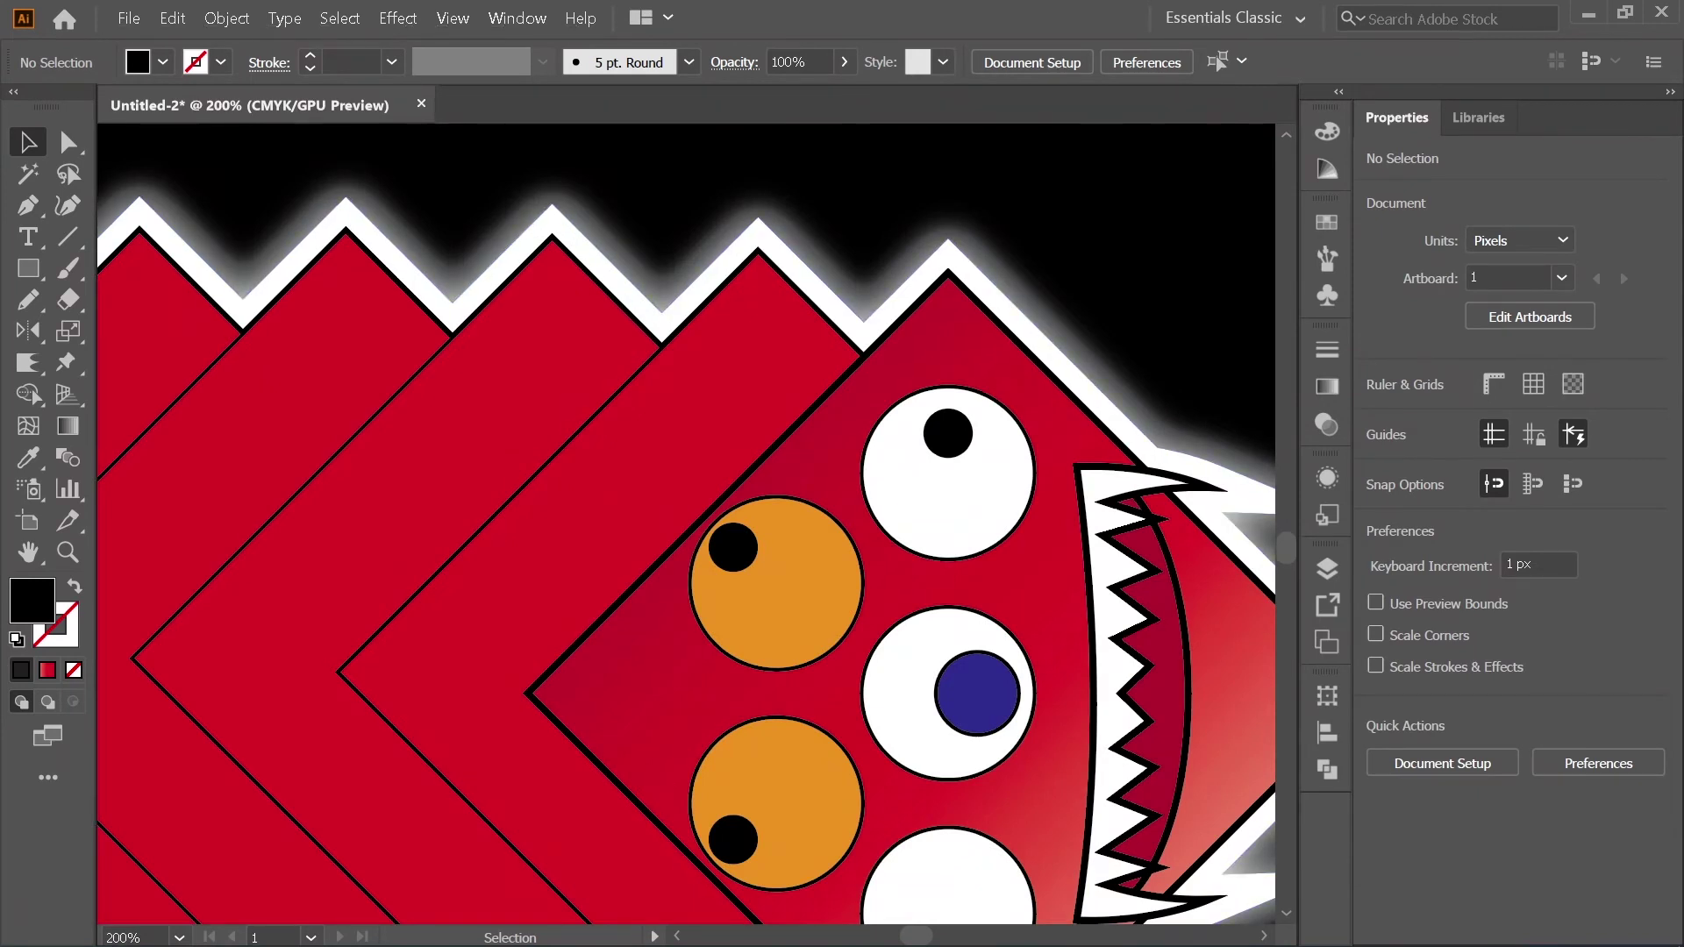
{"action": "left_click", "coordinate": [575, 227]}
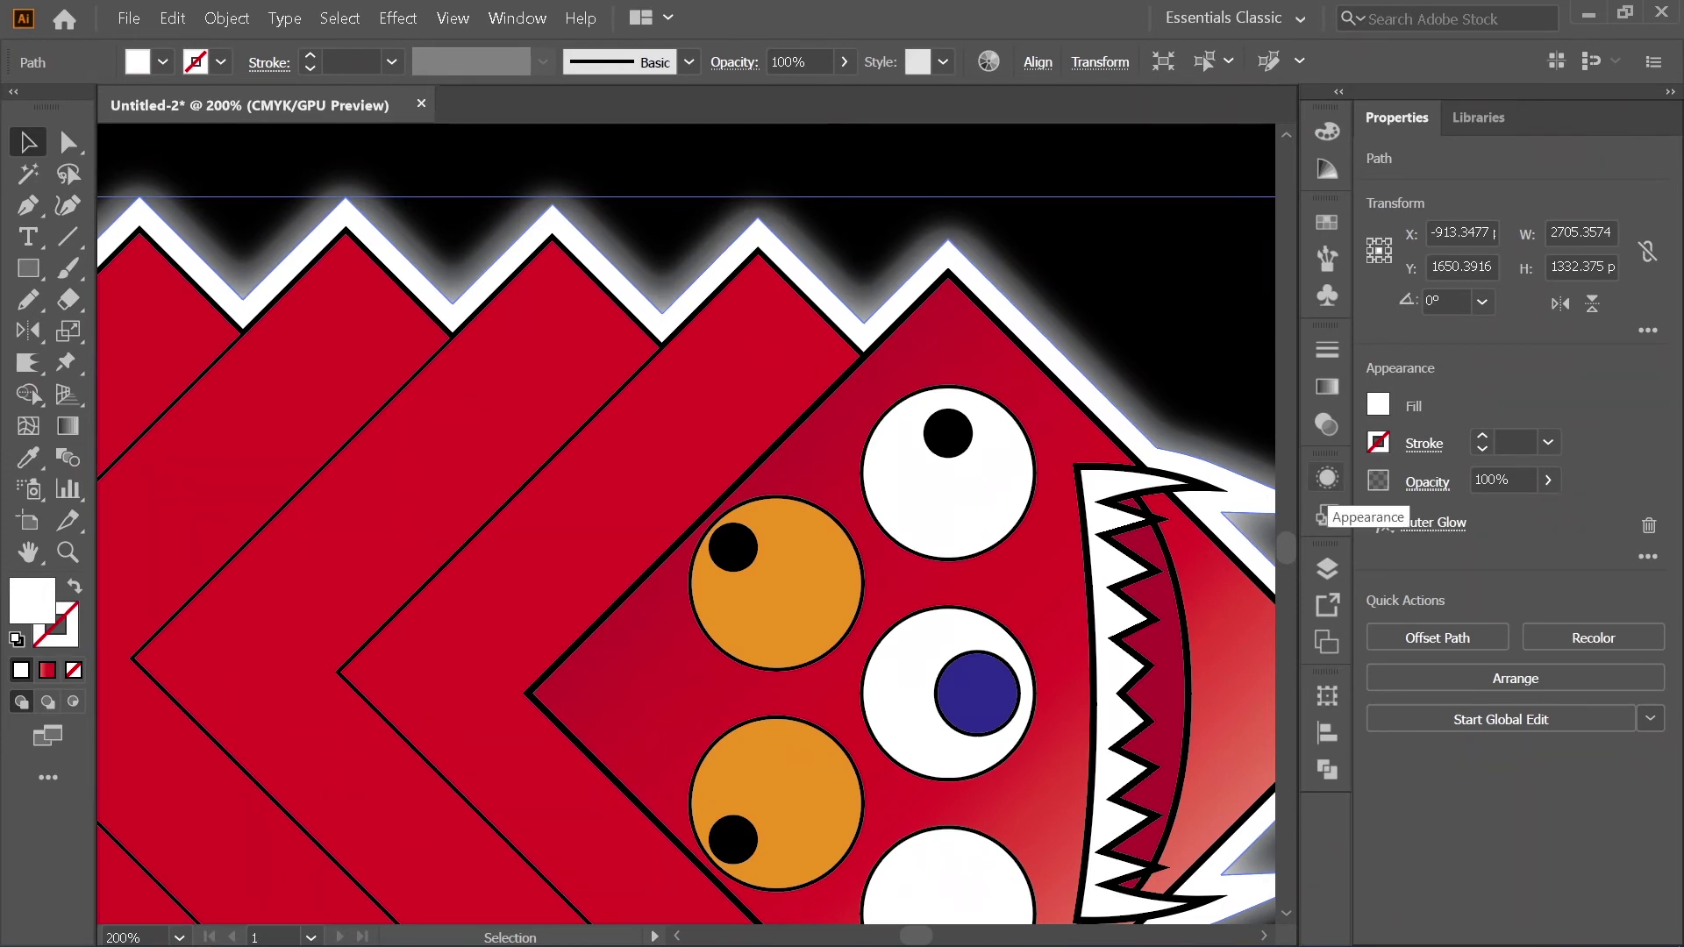
{"action": "left_click", "coordinate": [1327, 478]}
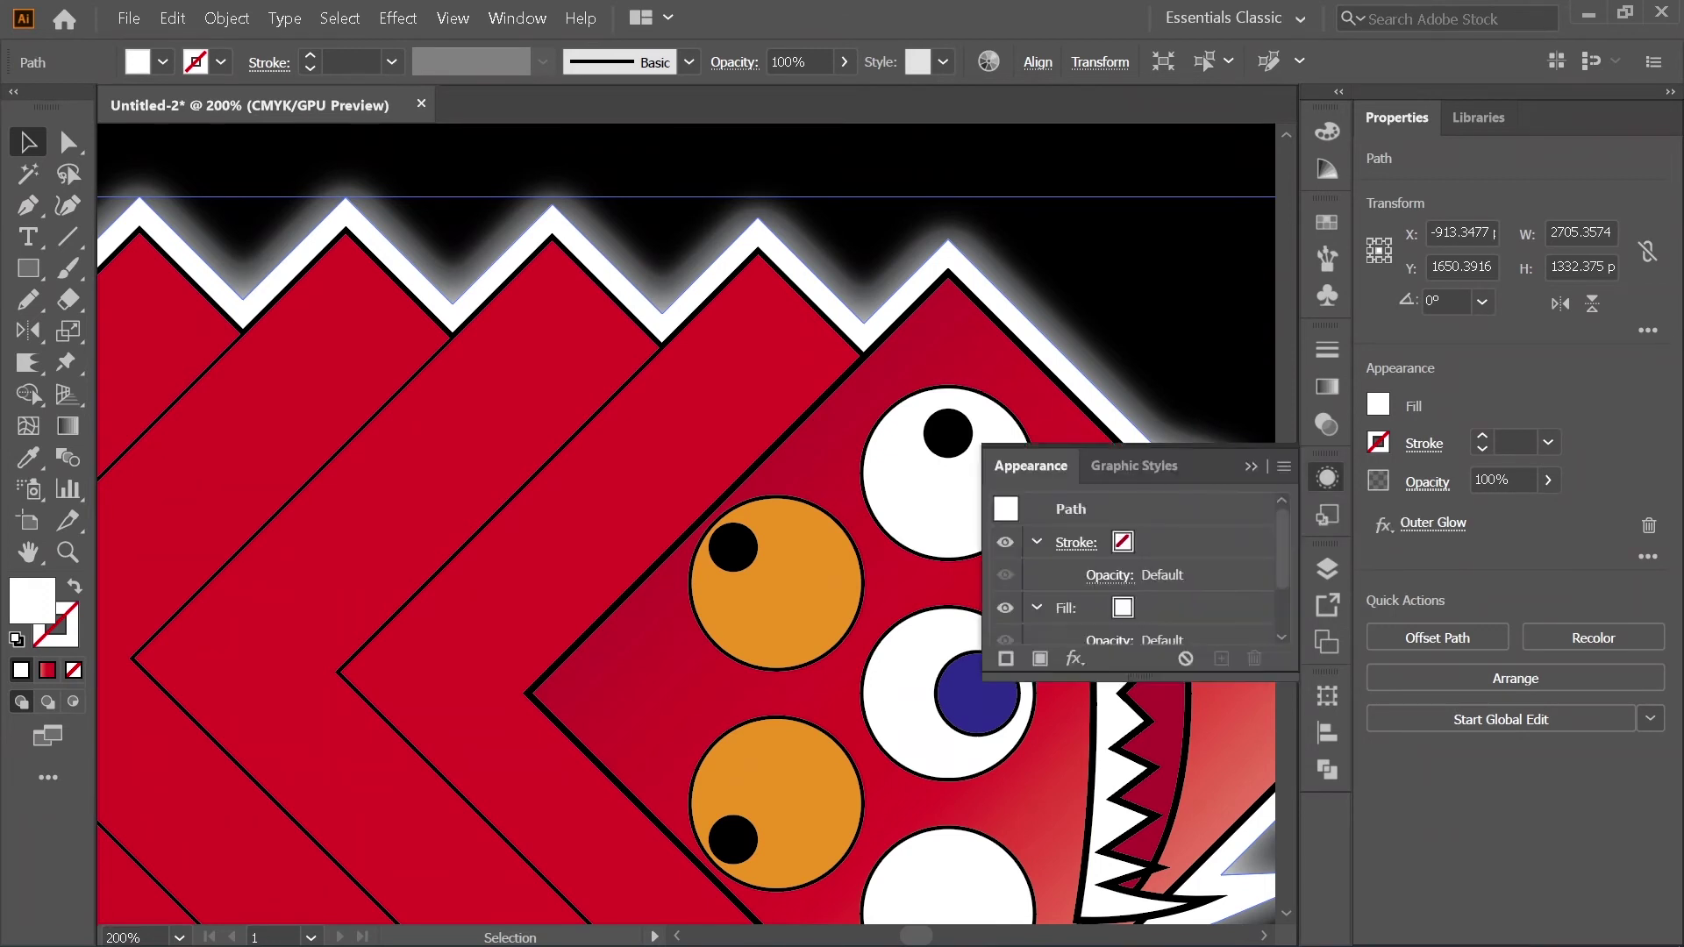
{"action": "left_click", "coordinate": [1109, 640]}
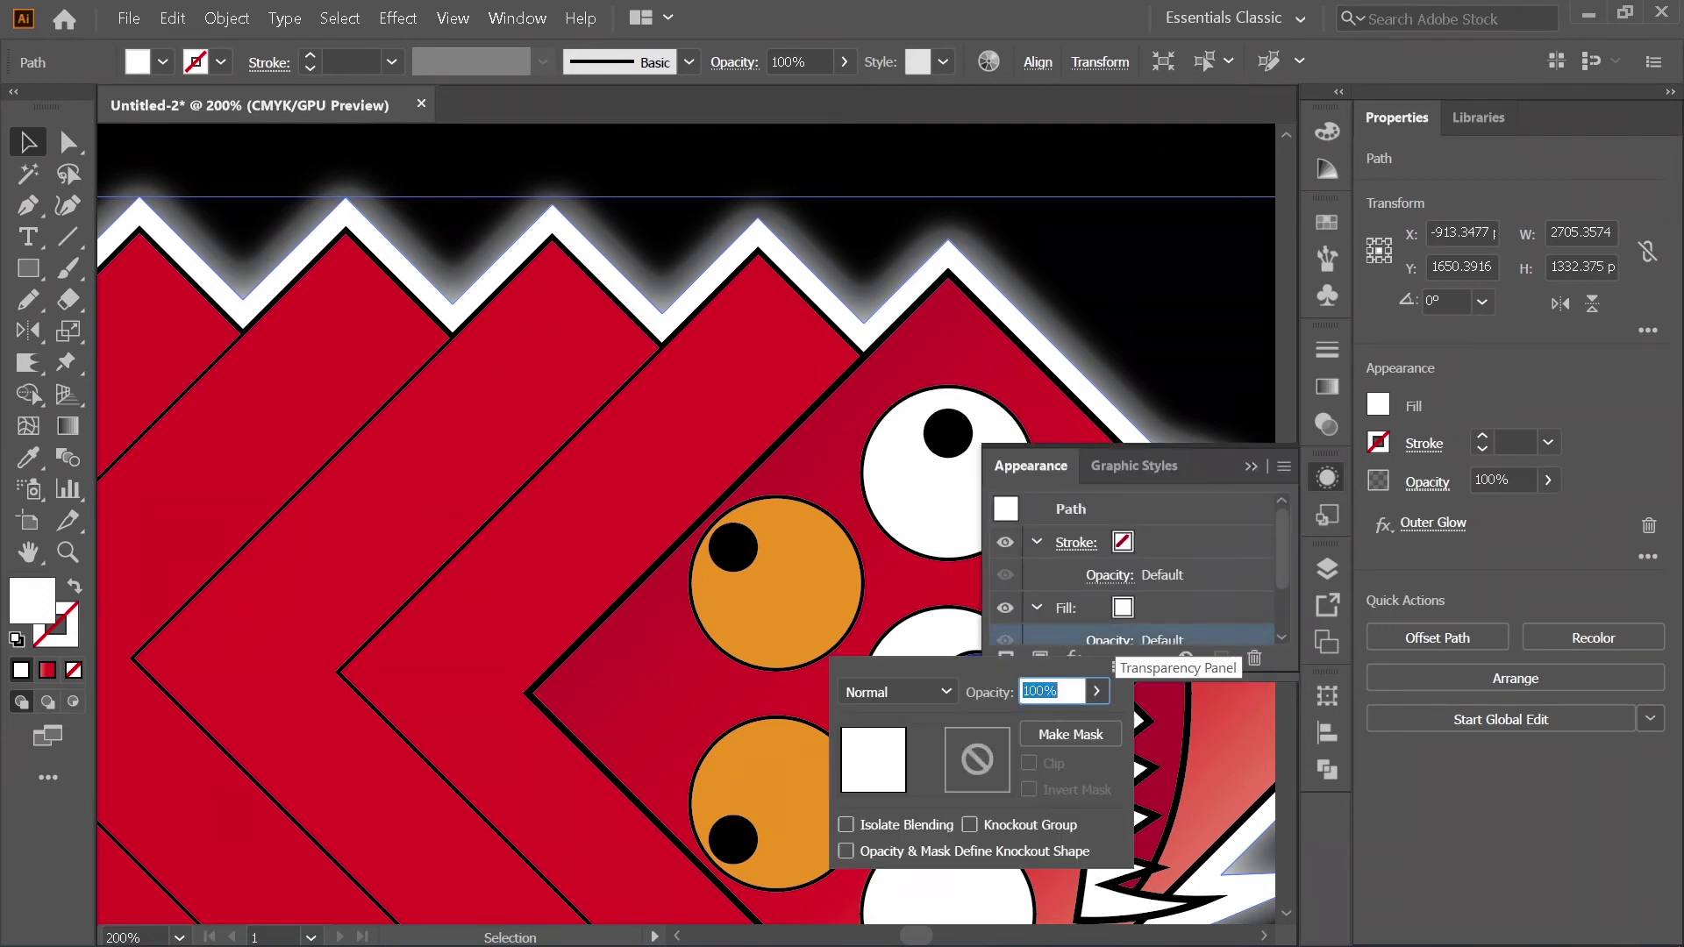
{"action": "left_click", "coordinate": [894, 692]}
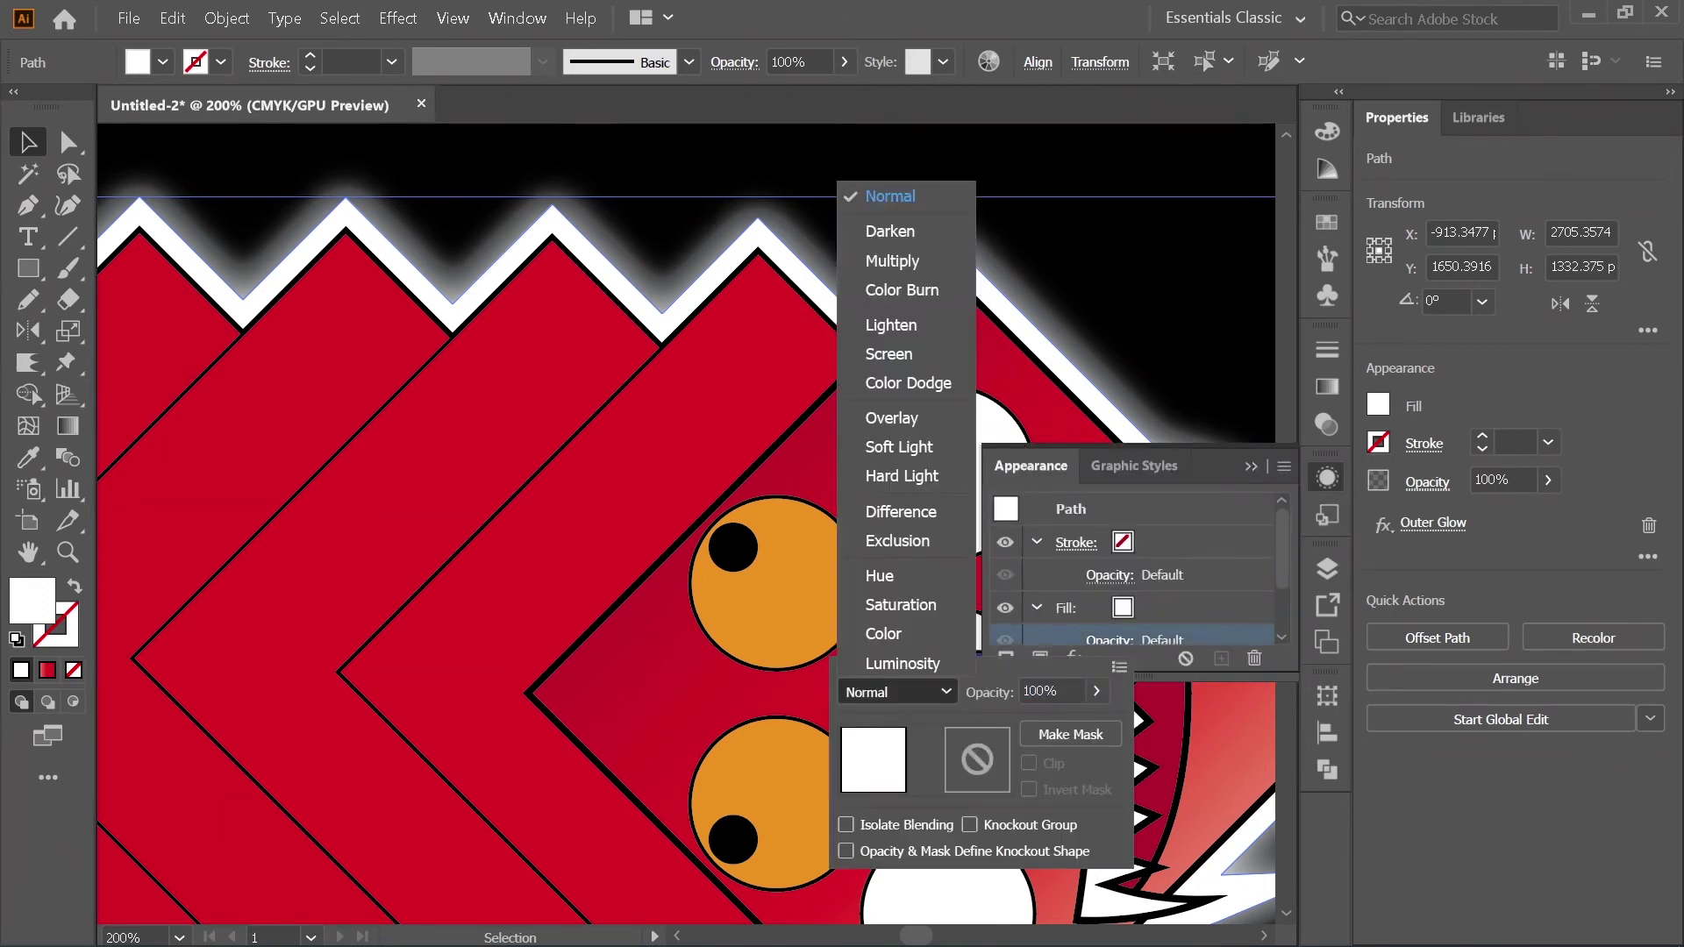
{"action": "left_click", "coordinate": [891, 417]}
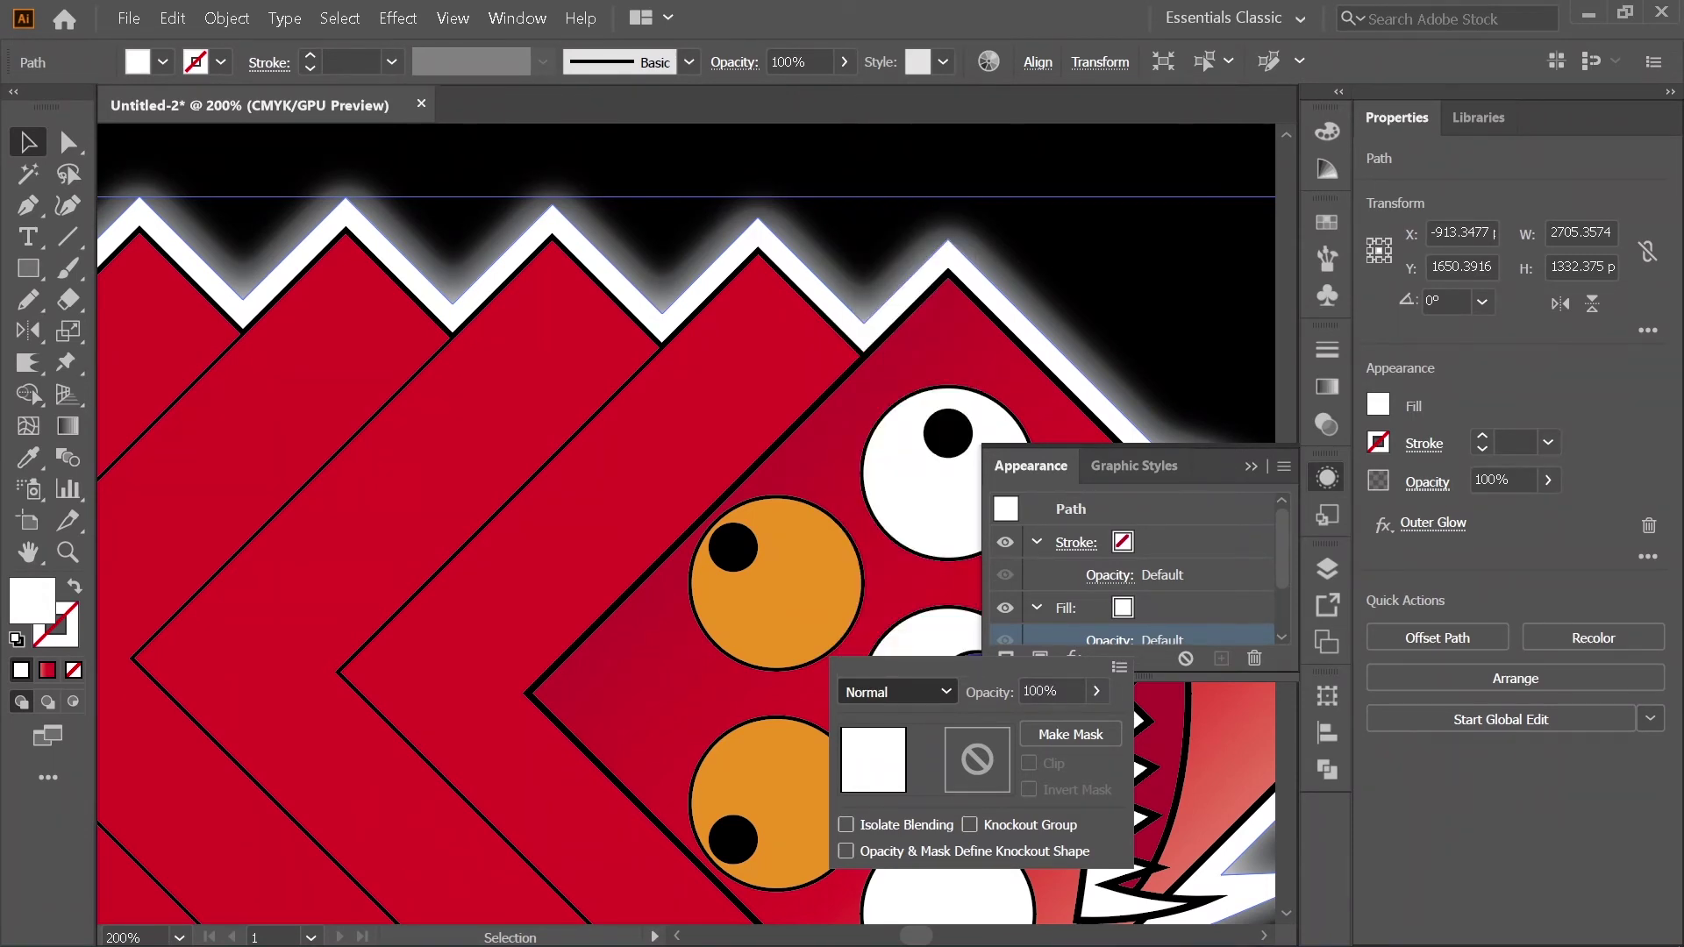
Step: Lower the opacity of the offset outline's fill to 33% and close the appearance settings
{"action": "left_click", "coordinate": [1095, 691]}
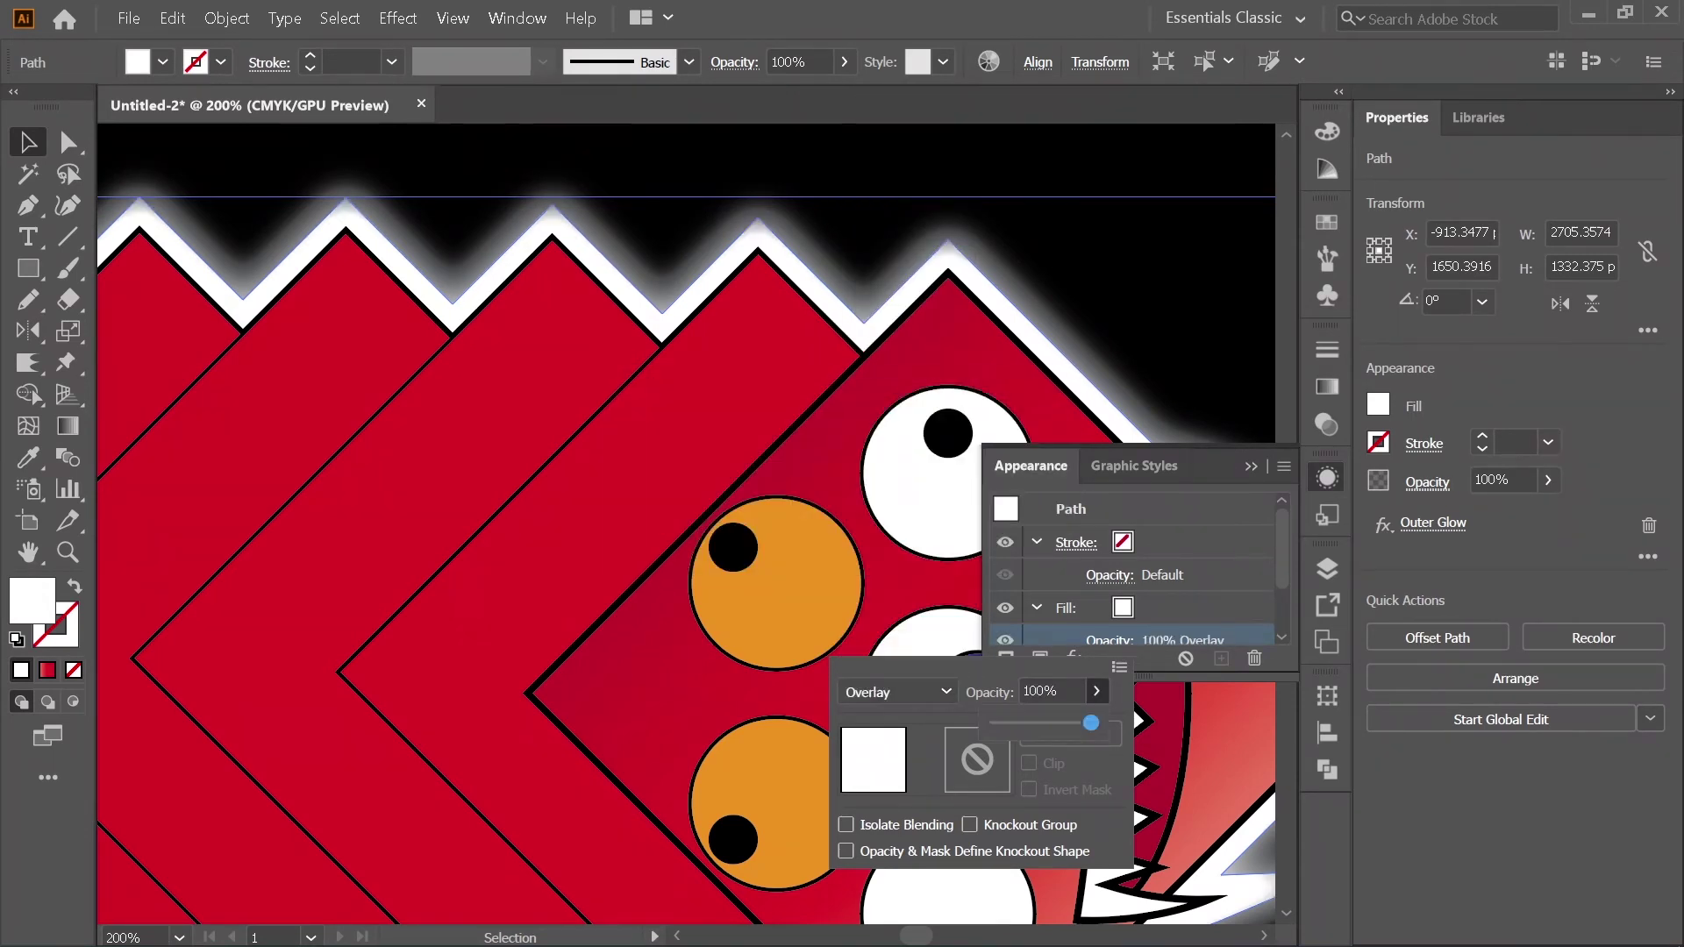
{"action": "left_click_drag", "start_coordinate": [1091, 723], "coordinate": [1039, 723]}
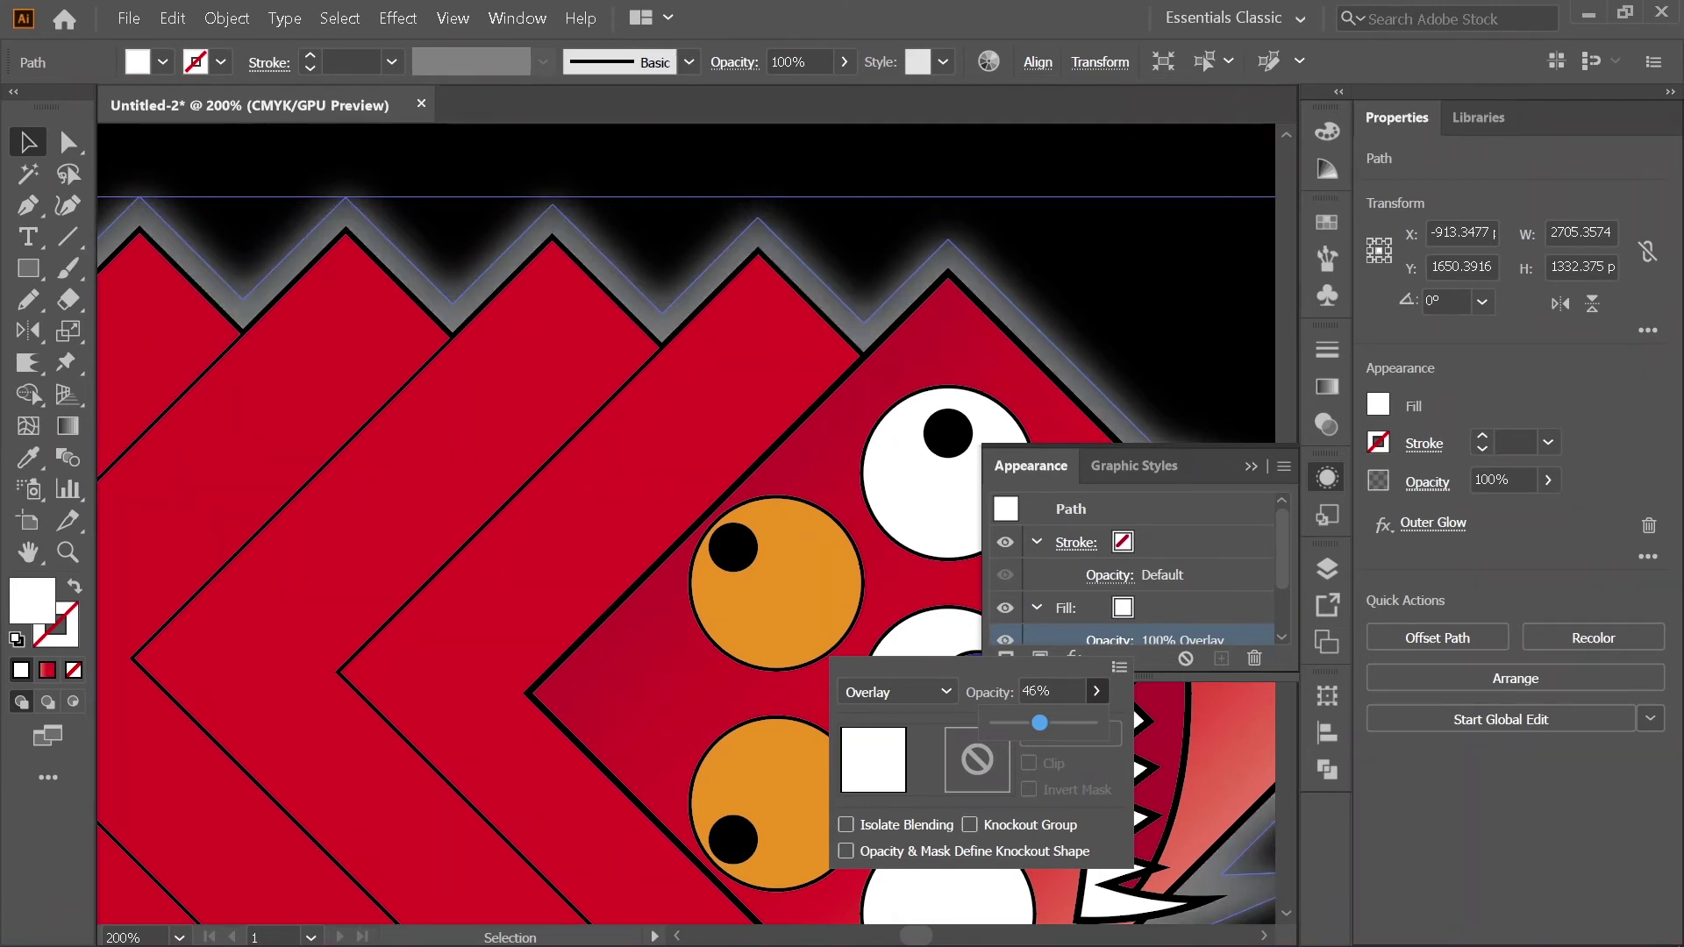
{"action": "left_click_drag", "start_coordinate": [1039, 723], "coordinate": [1047, 723]}
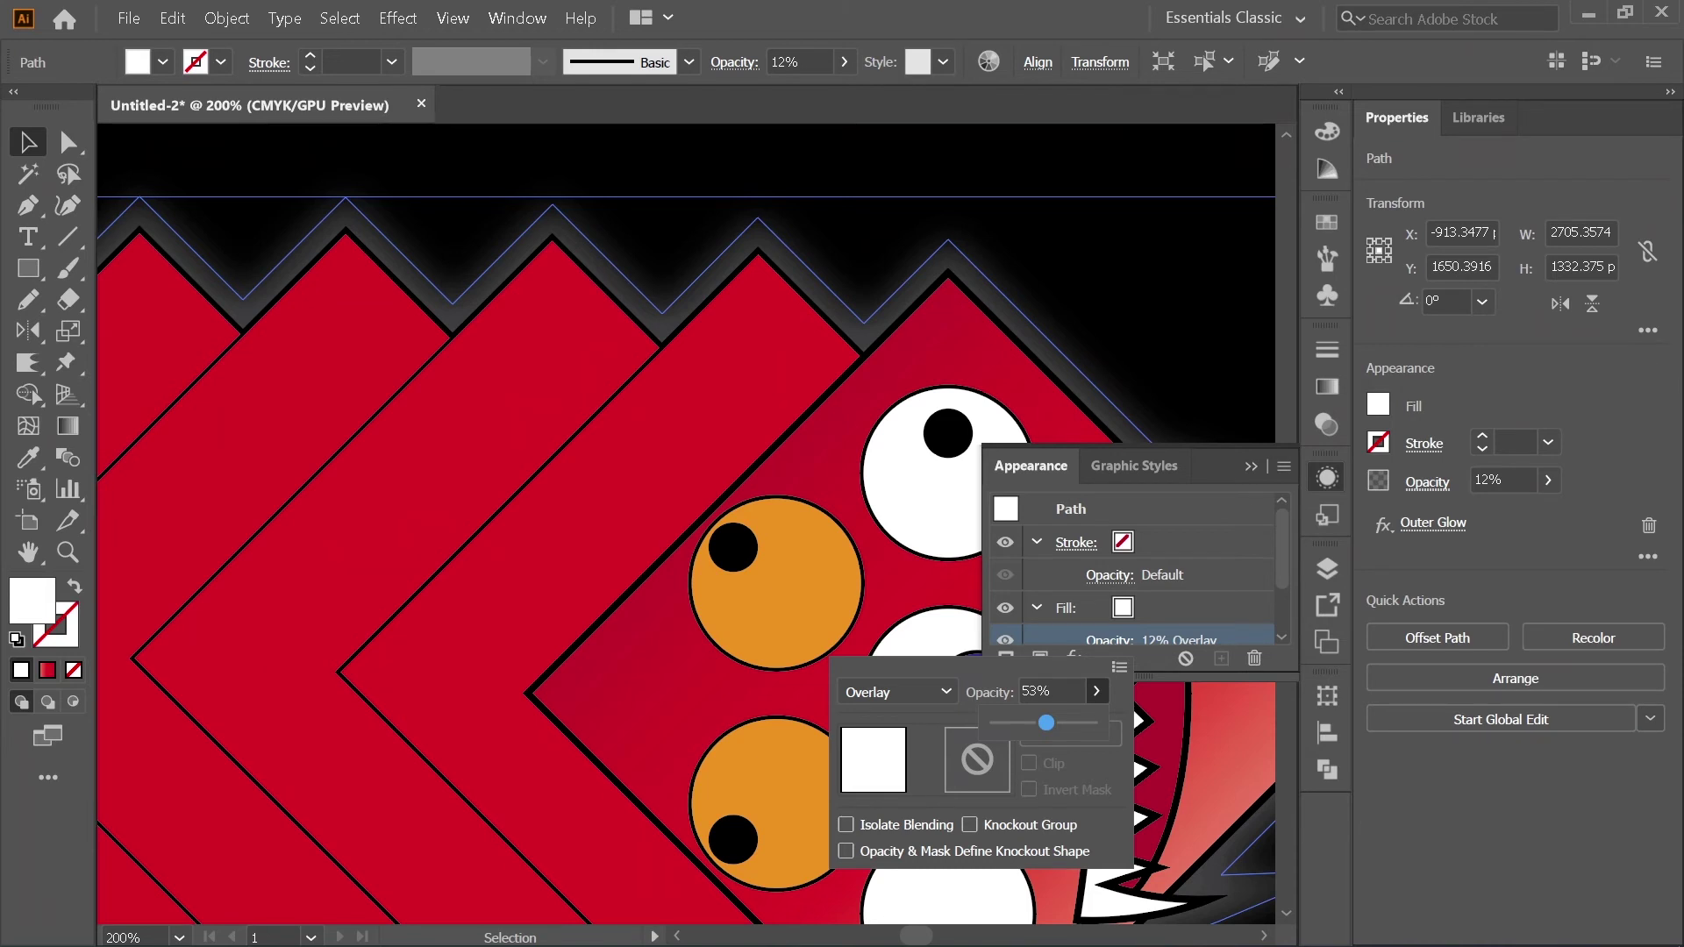
{"action": "left_click_drag", "start_coordinate": [1047, 723], "coordinate": [1028, 723]}
{"action": "left_click", "coordinate": [1250, 466]}
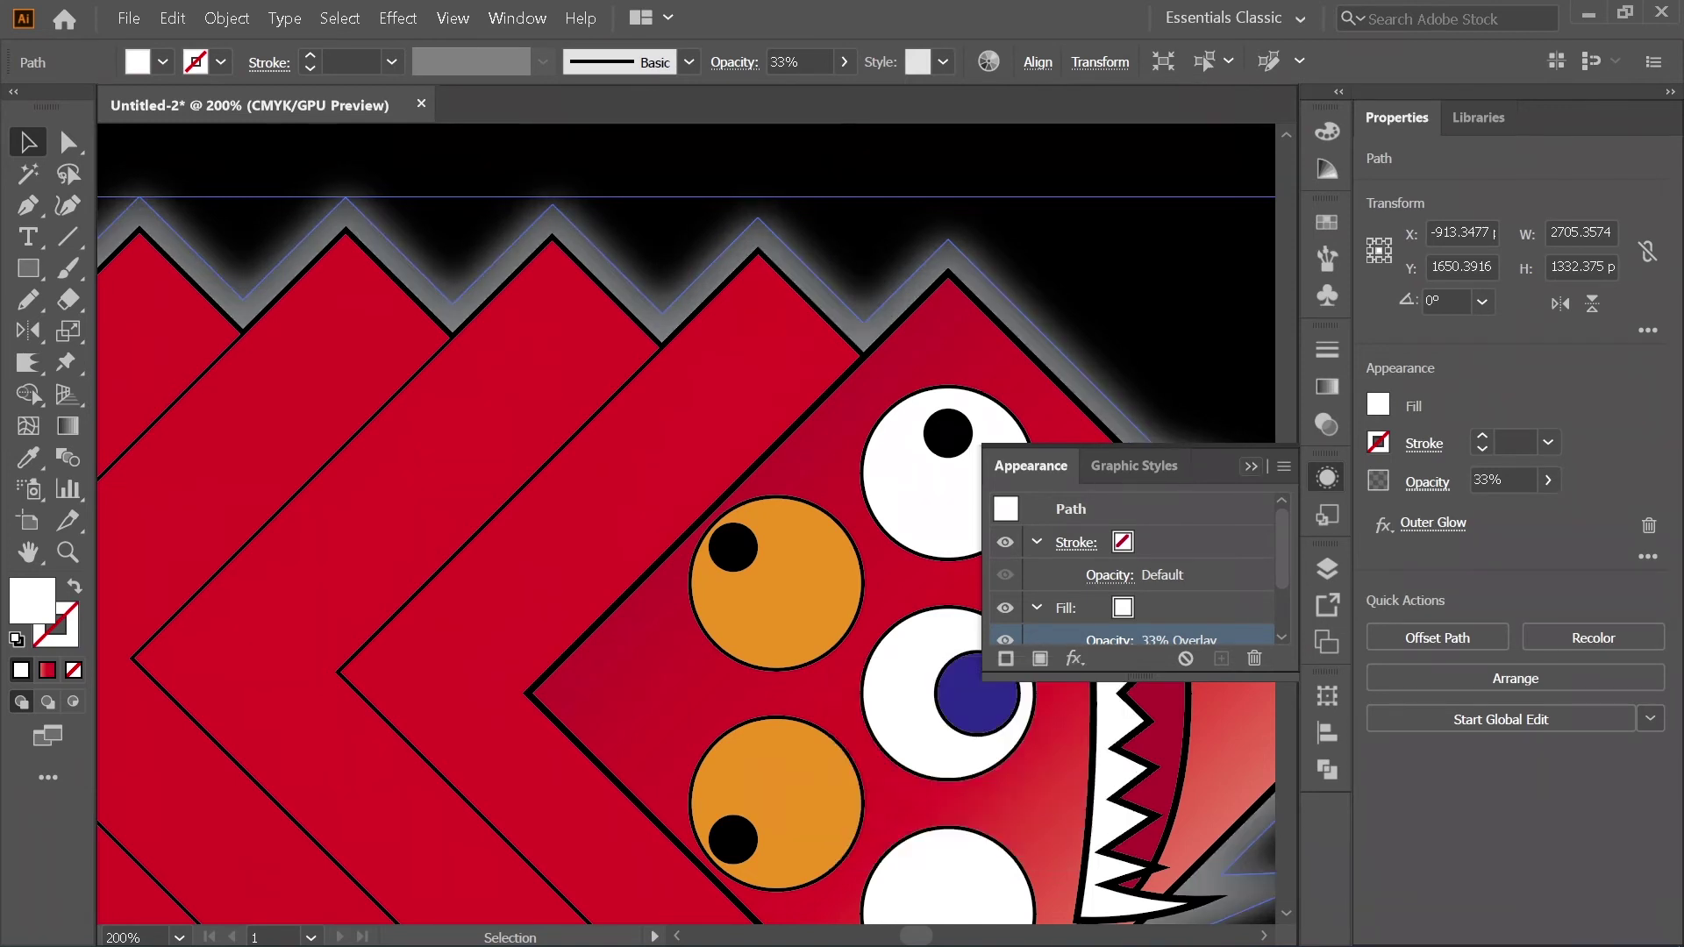
{"action": "left_click", "coordinate": [1251, 466]}
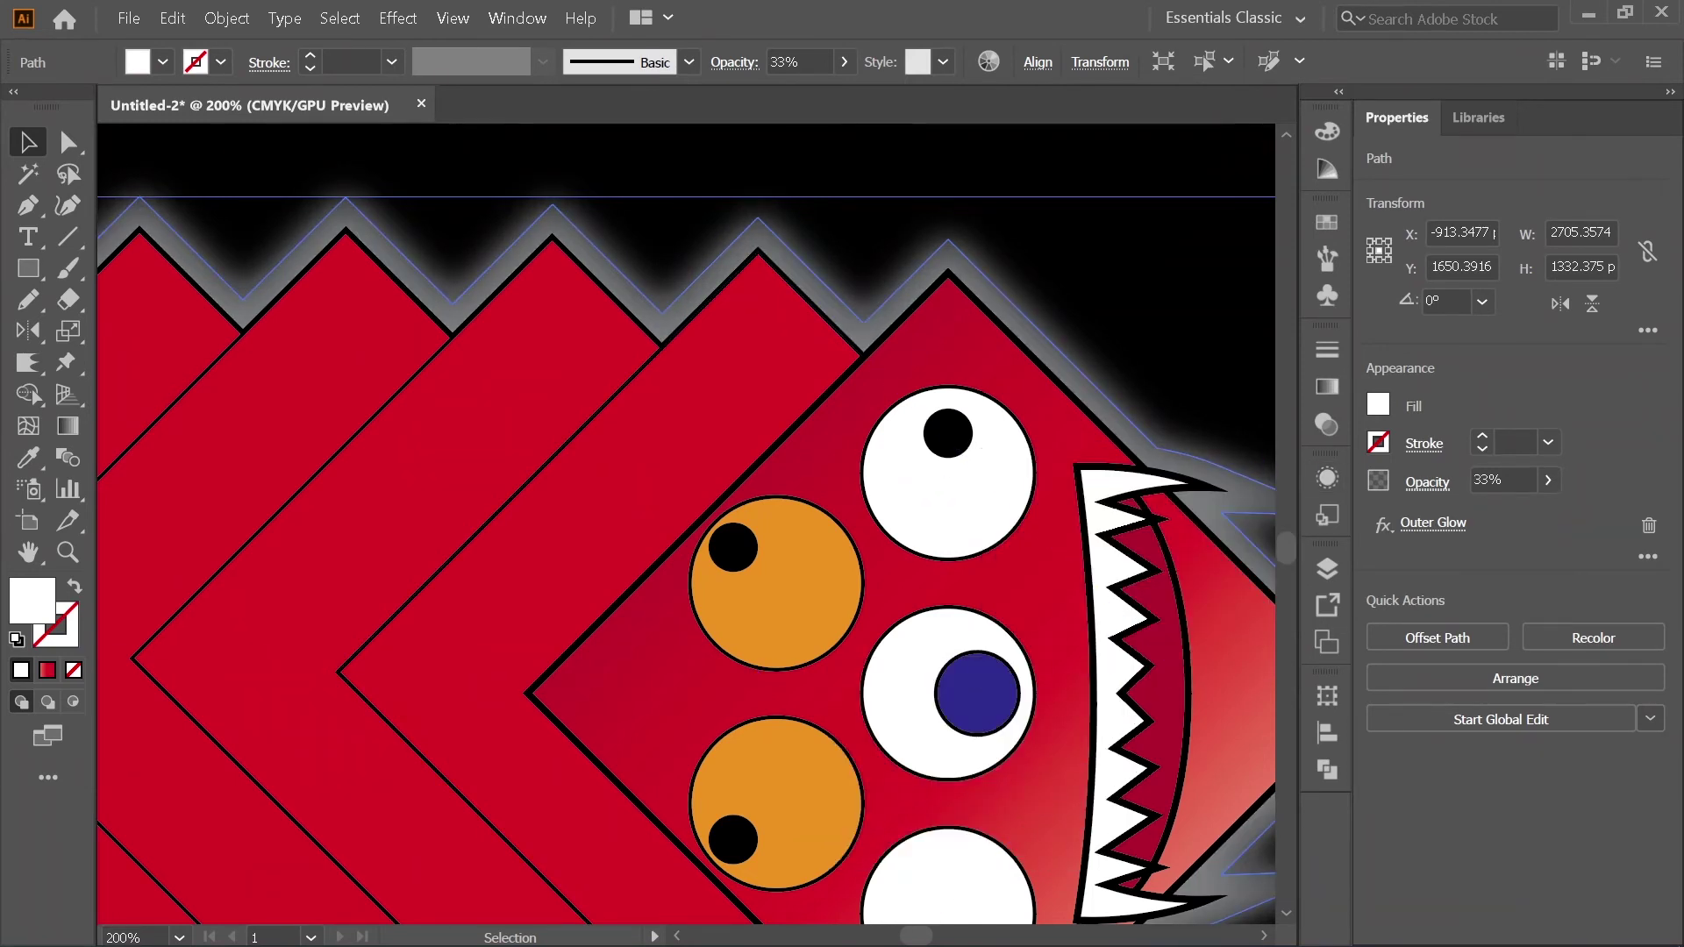
Step: Examine the softened outline glow around the monster head and along the whole snake
{"action": "left_click", "coordinate": [1104, 245]}
{"action": "scroll", "coordinate": [531, 514], "scroll_direction": "down", "scroll_amount": 2}
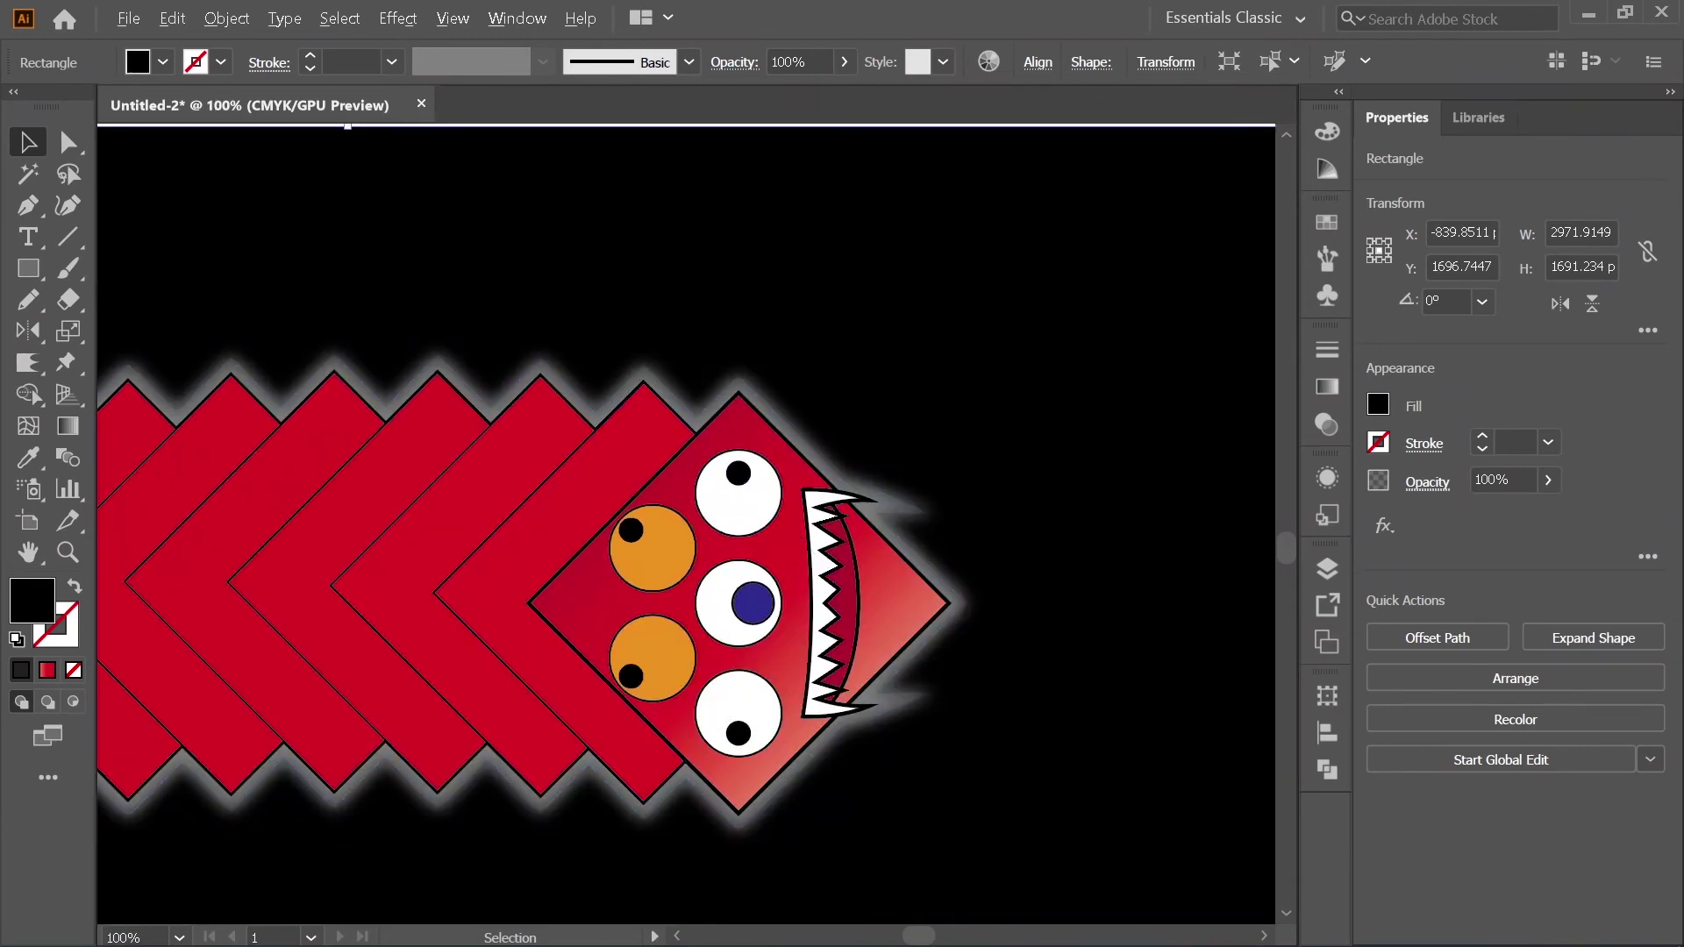
{"action": "key", "text": "ctrl+plus"}
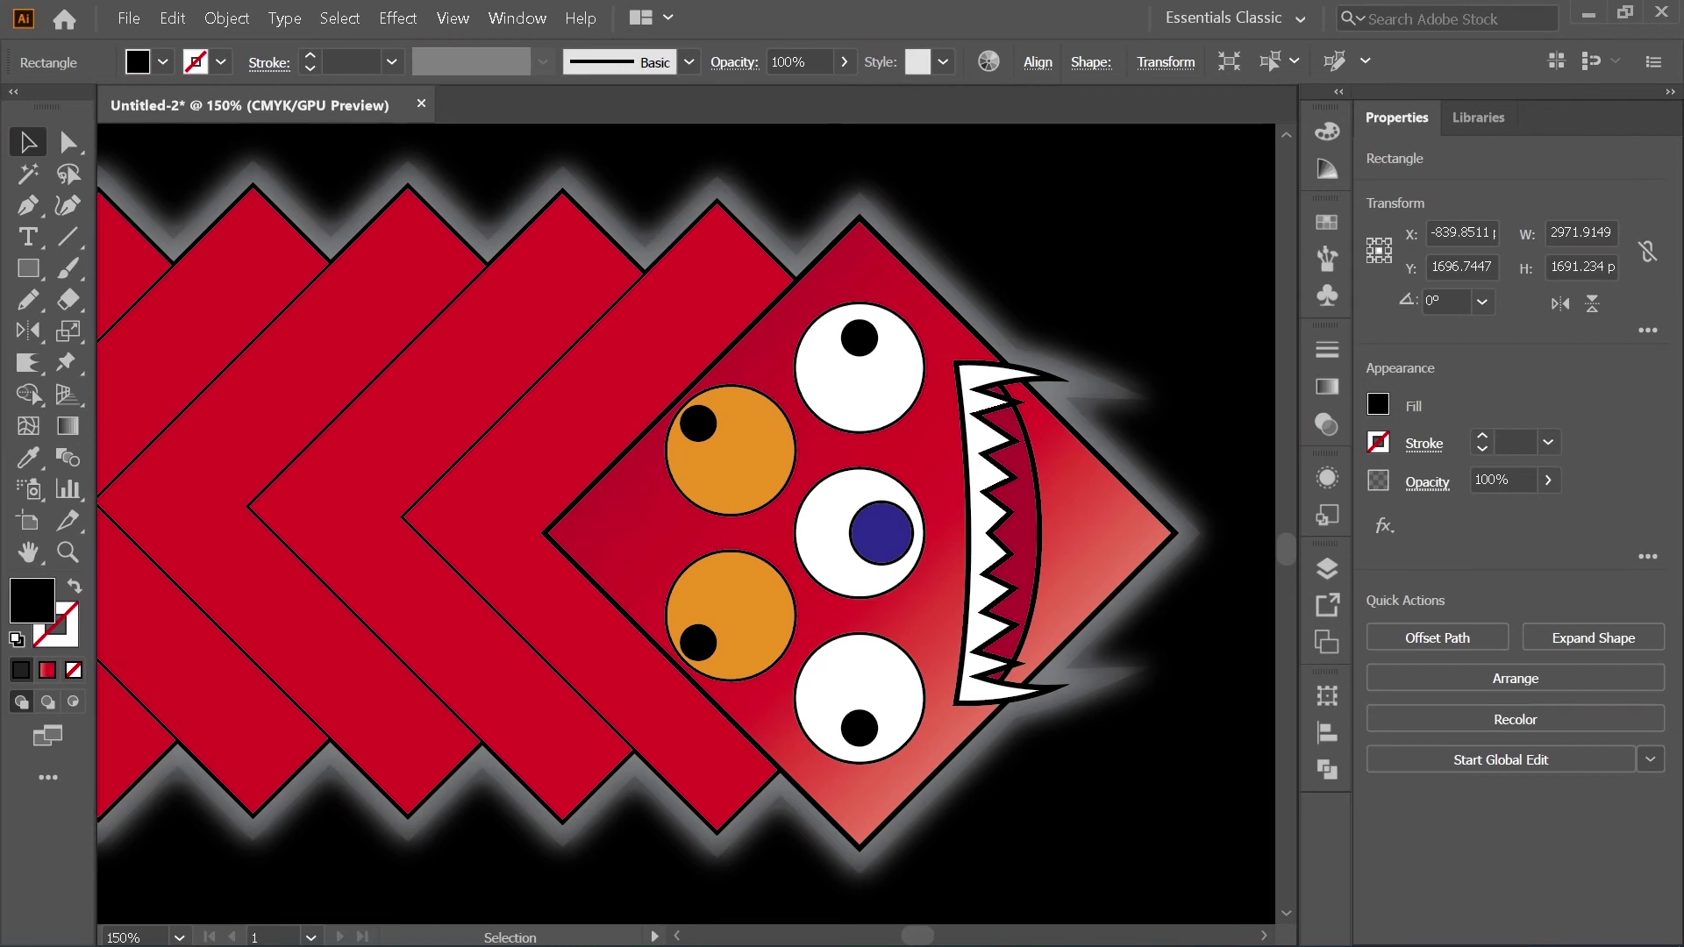
{"action": "key", "text": "ctrl+minus"}
{"action": "key", "text": "ctrl+minus"}
{"action": "key", "text": "ctrl+minus"}
{"action": "key", "text": "ctrl+minus"}
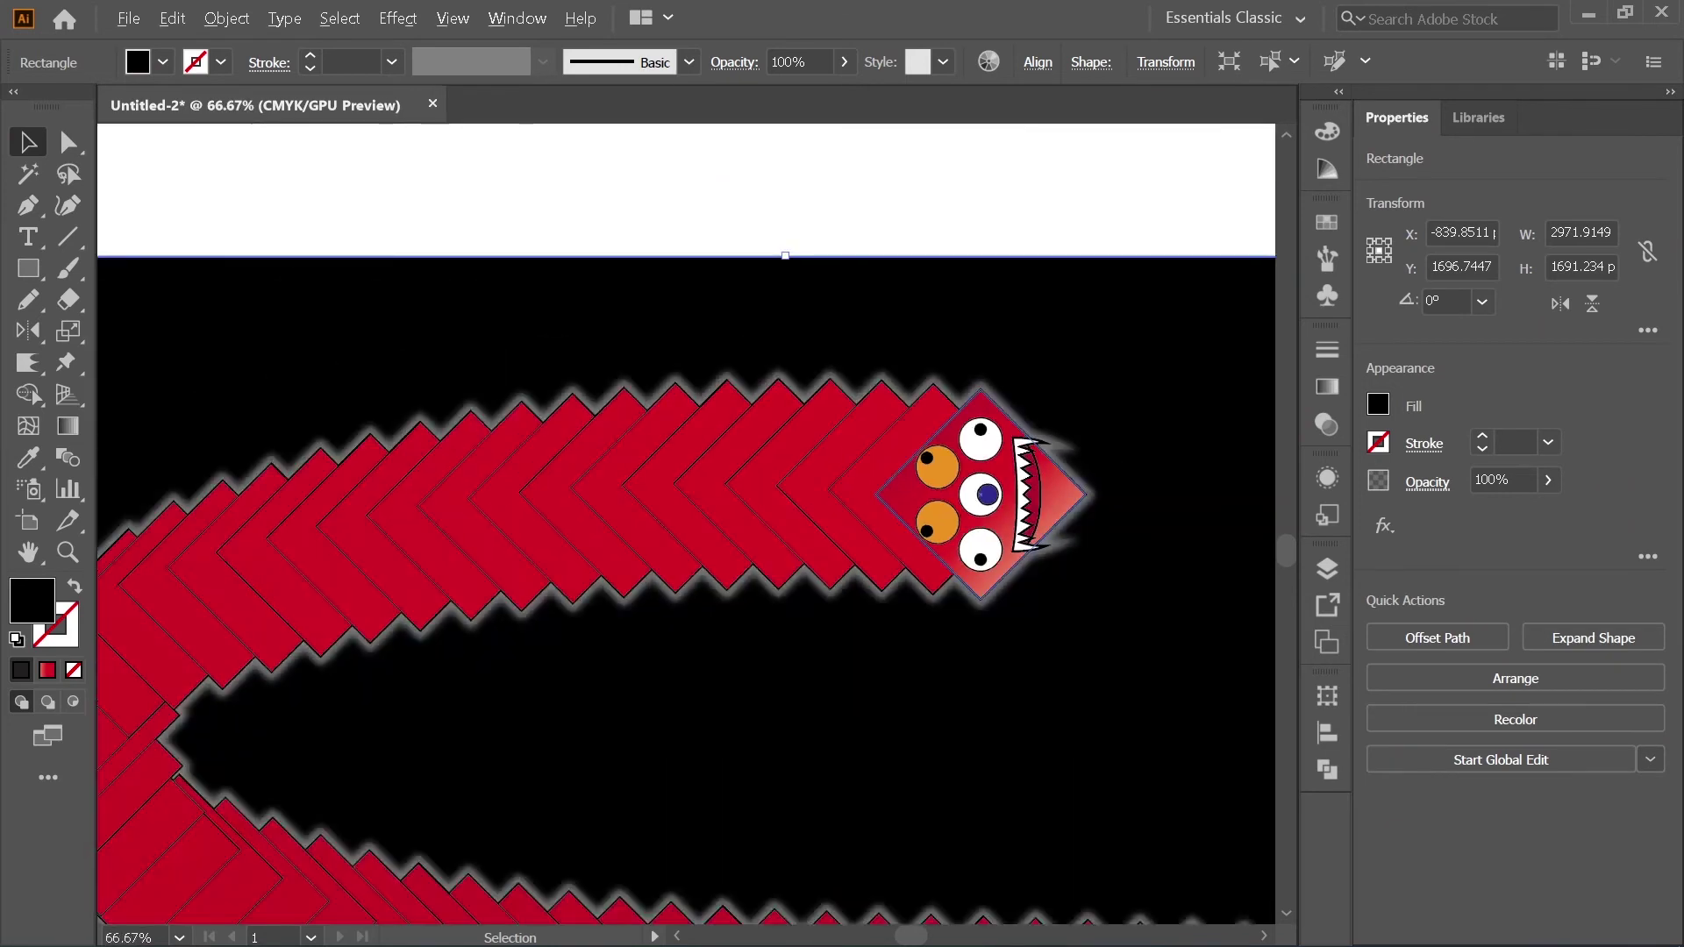
{"action": "key", "text": "ctrl+minus"}
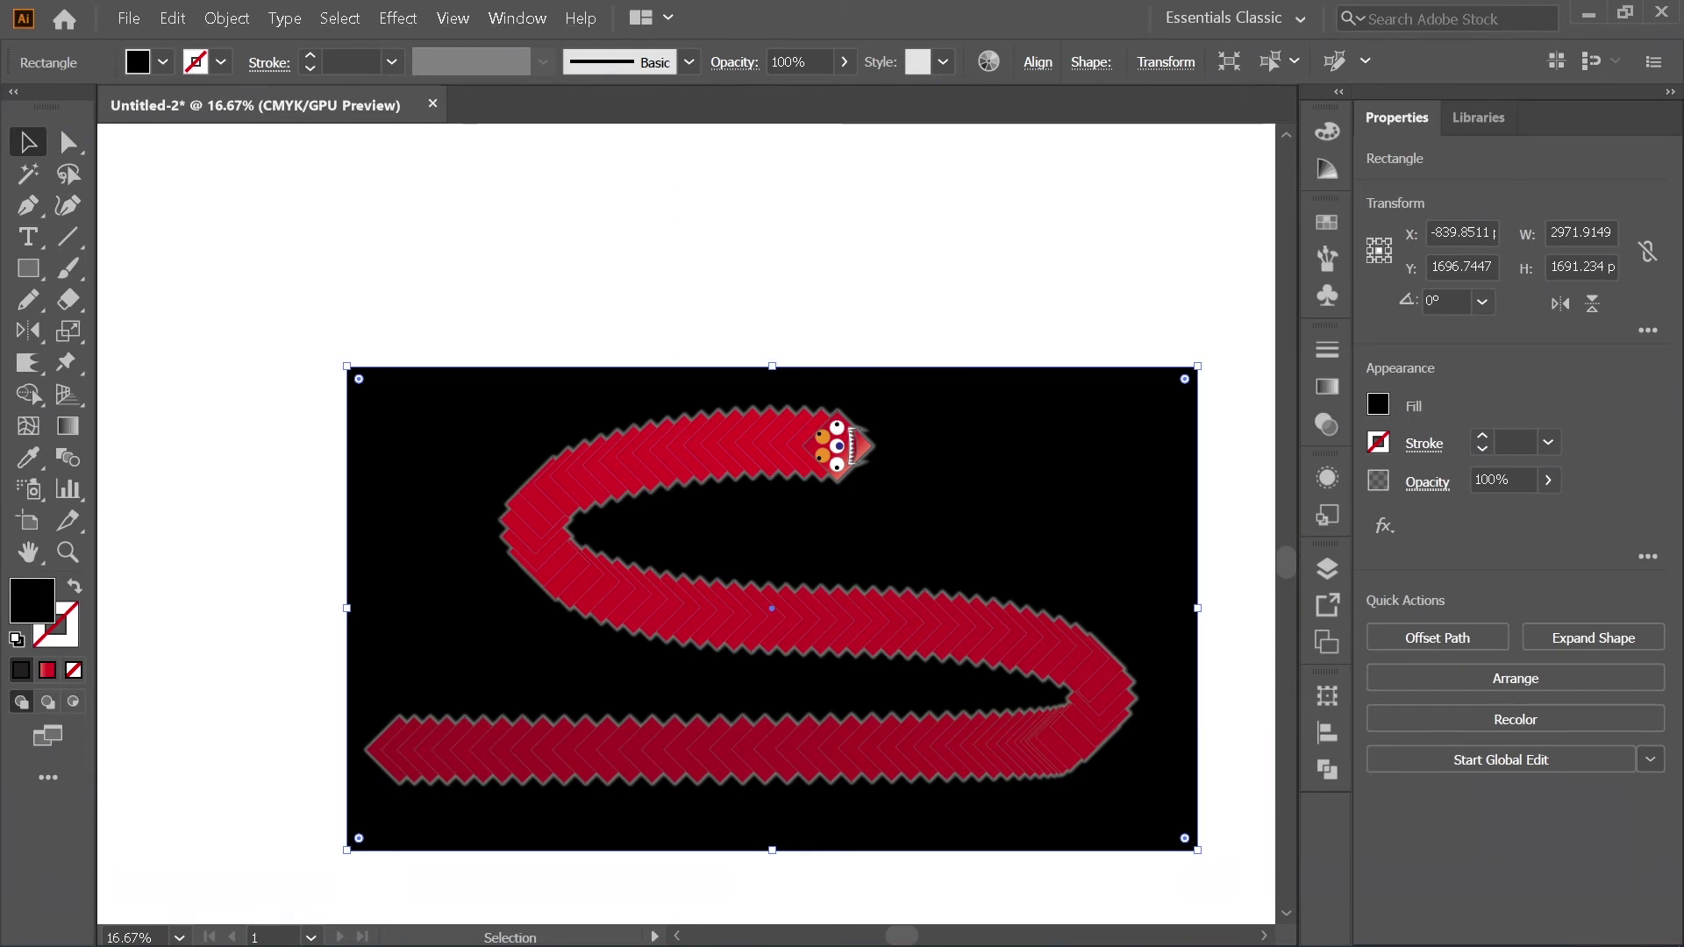
Step: Scale the black background rectangle uniformly to 222%
{"action": "key", "text": "ctrl+shift+a"}
{"action": "left_click", "coordinate": [772, 526]}
{"action": "key", "text": "Return"}
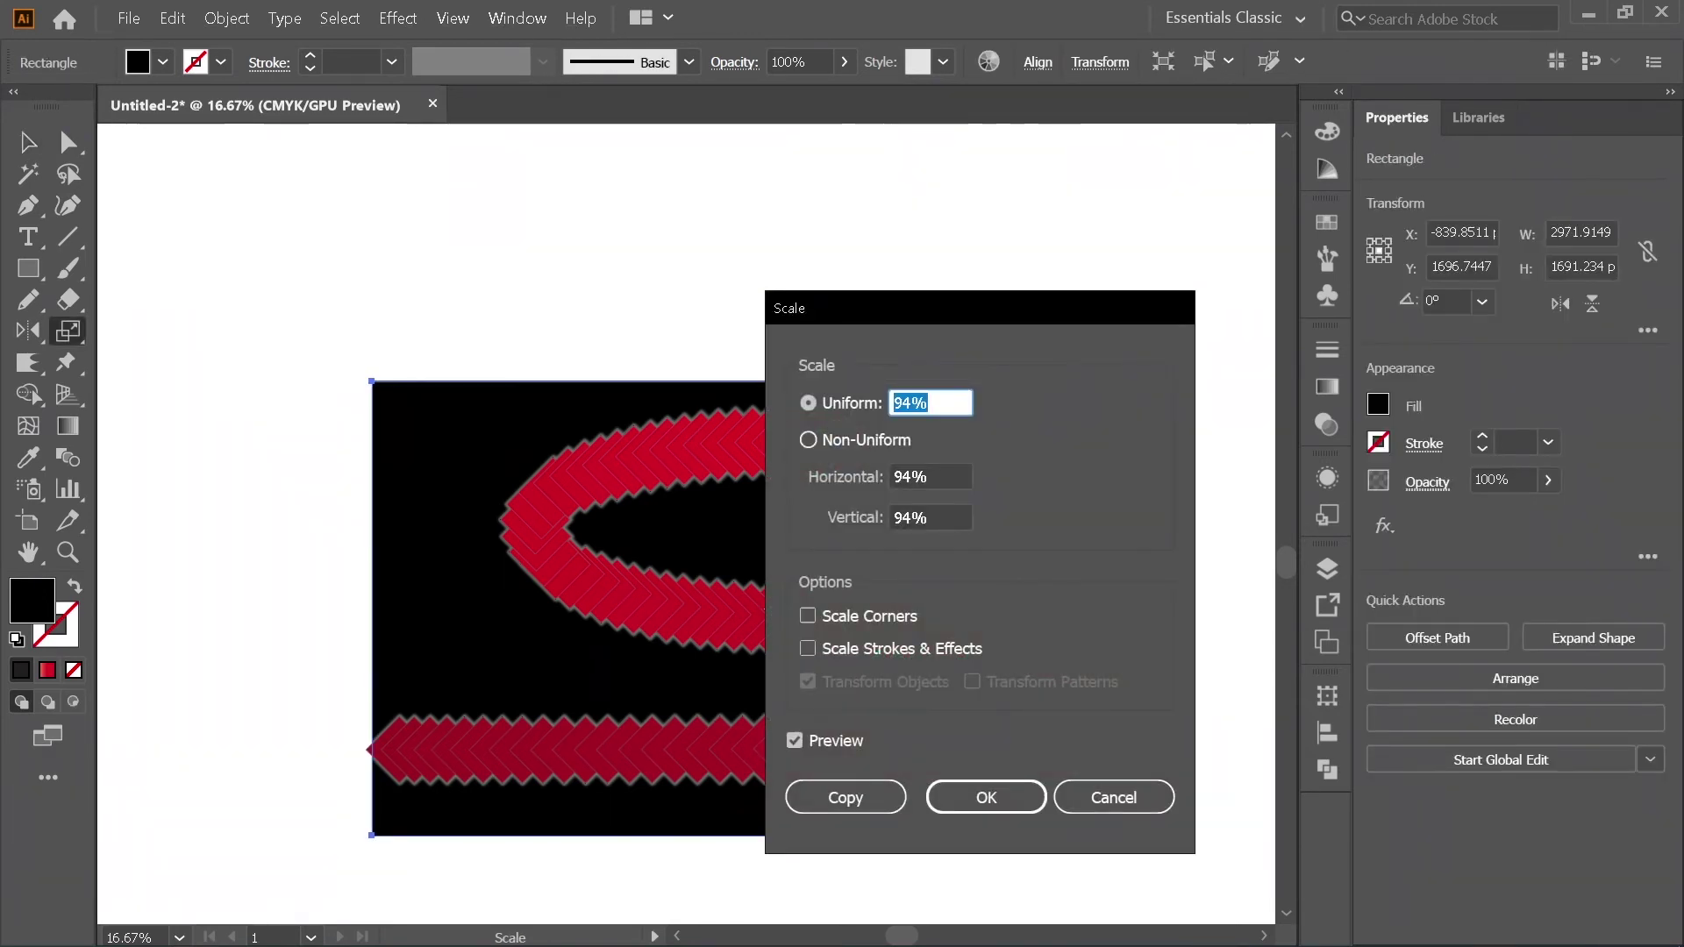
{"action": "type", "text": "222"}
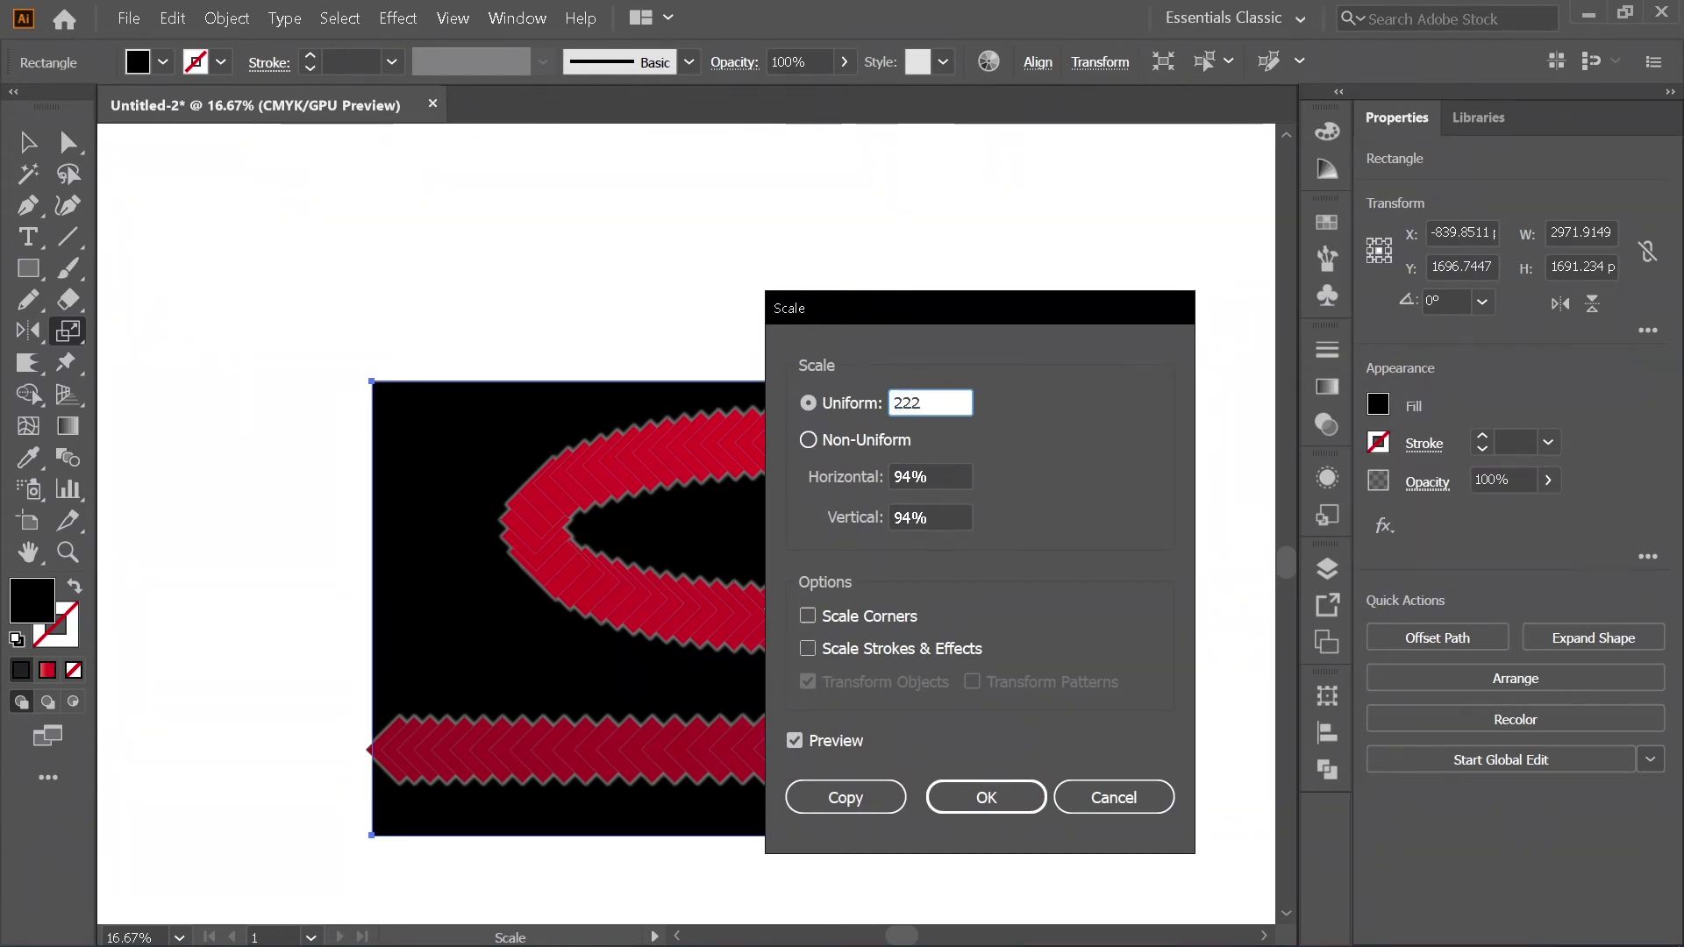
{"action": "key", "text": "Tab"}
{"action": "left_click", "coordinate": [985, 797]}
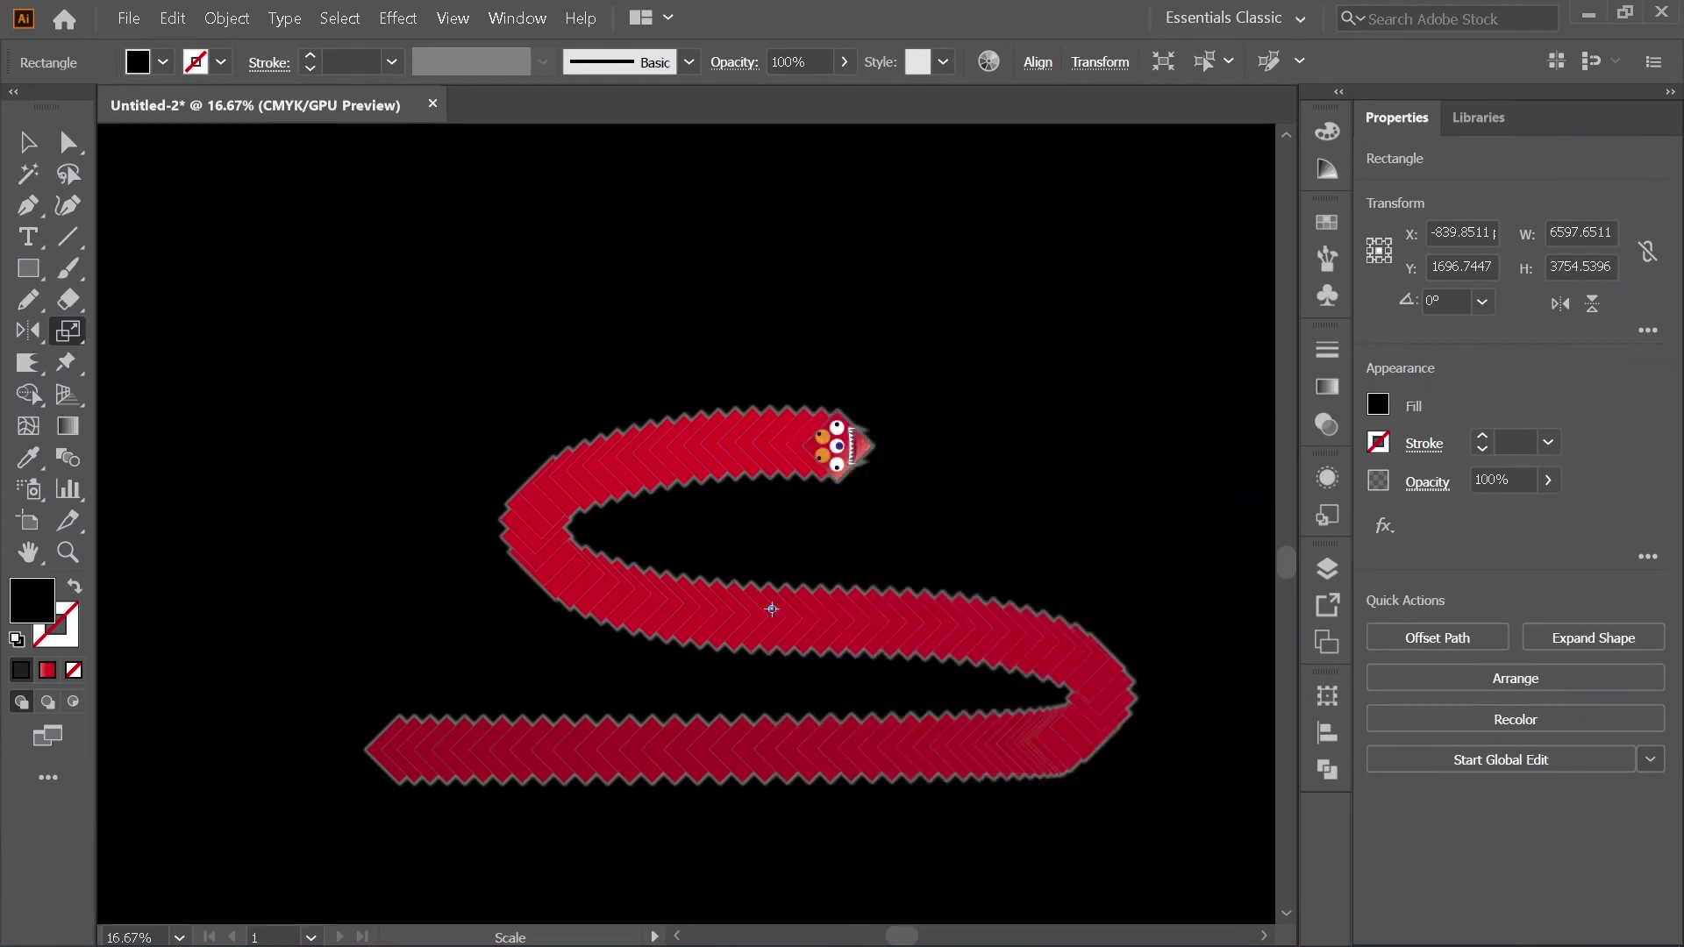
Step: Inspect the finished snake on the enlarged black background, both as a whole and close up at the head
{"action": "key", "text": "ctrl+plus"}
{"action": "key", "text": "ctrl+plus"}
{"action": "key", "text": "ctrl+plus"}
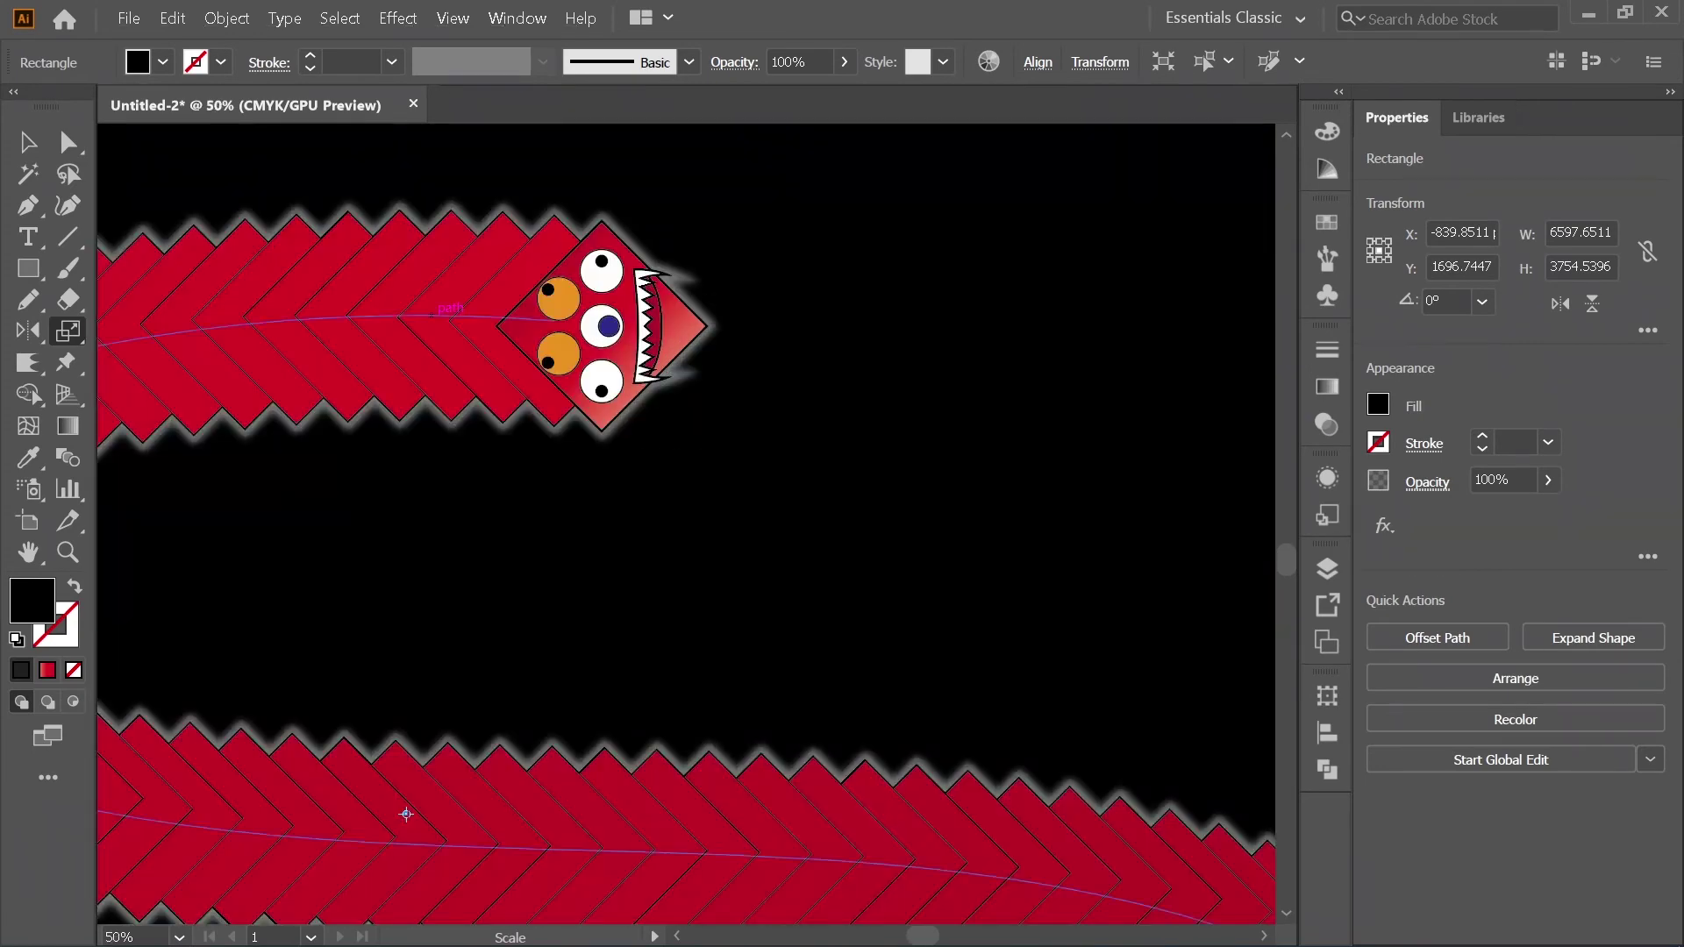
{"action": "key", "text": "v"}
{"action": "key", "text": "ctrl+minus"}
{"action": "key", "text": "ctrl+minus"}
{"action": "key", "text": "ctrl+minus"}
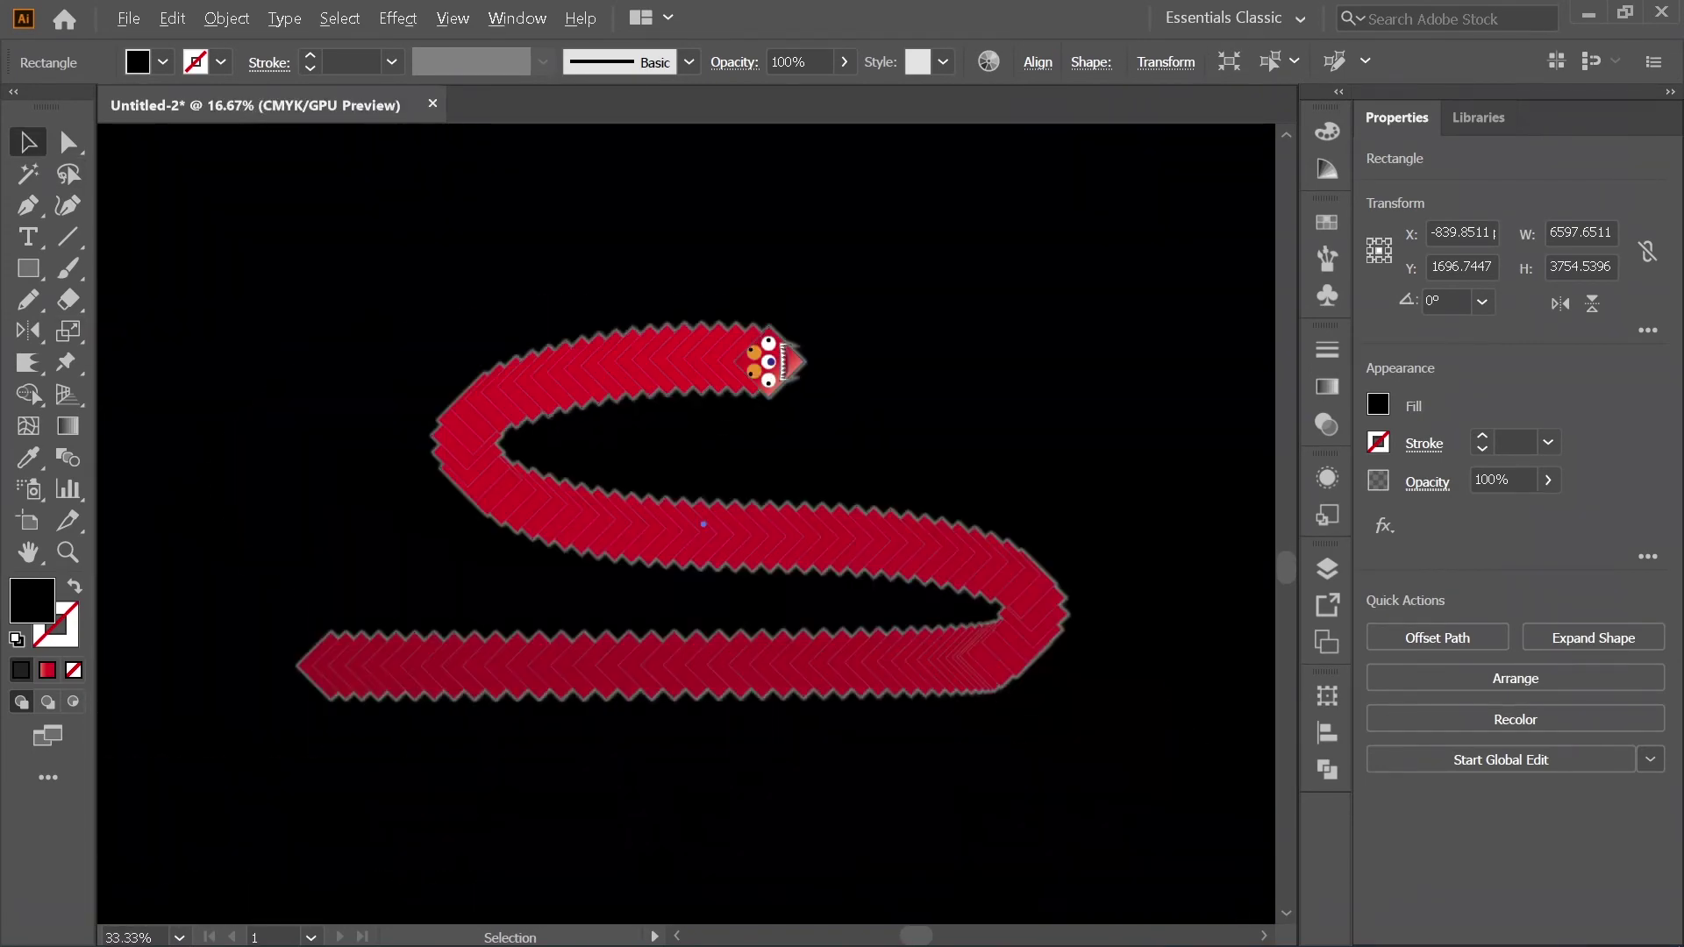
{"action": "key", "text": "ctrl+plus"}
{"action": "key", "text": "ctrl+plus"}
{"action": "key", "text": "ctrl+minus"}
{"action": "key", "text": "ctrl+minus"}
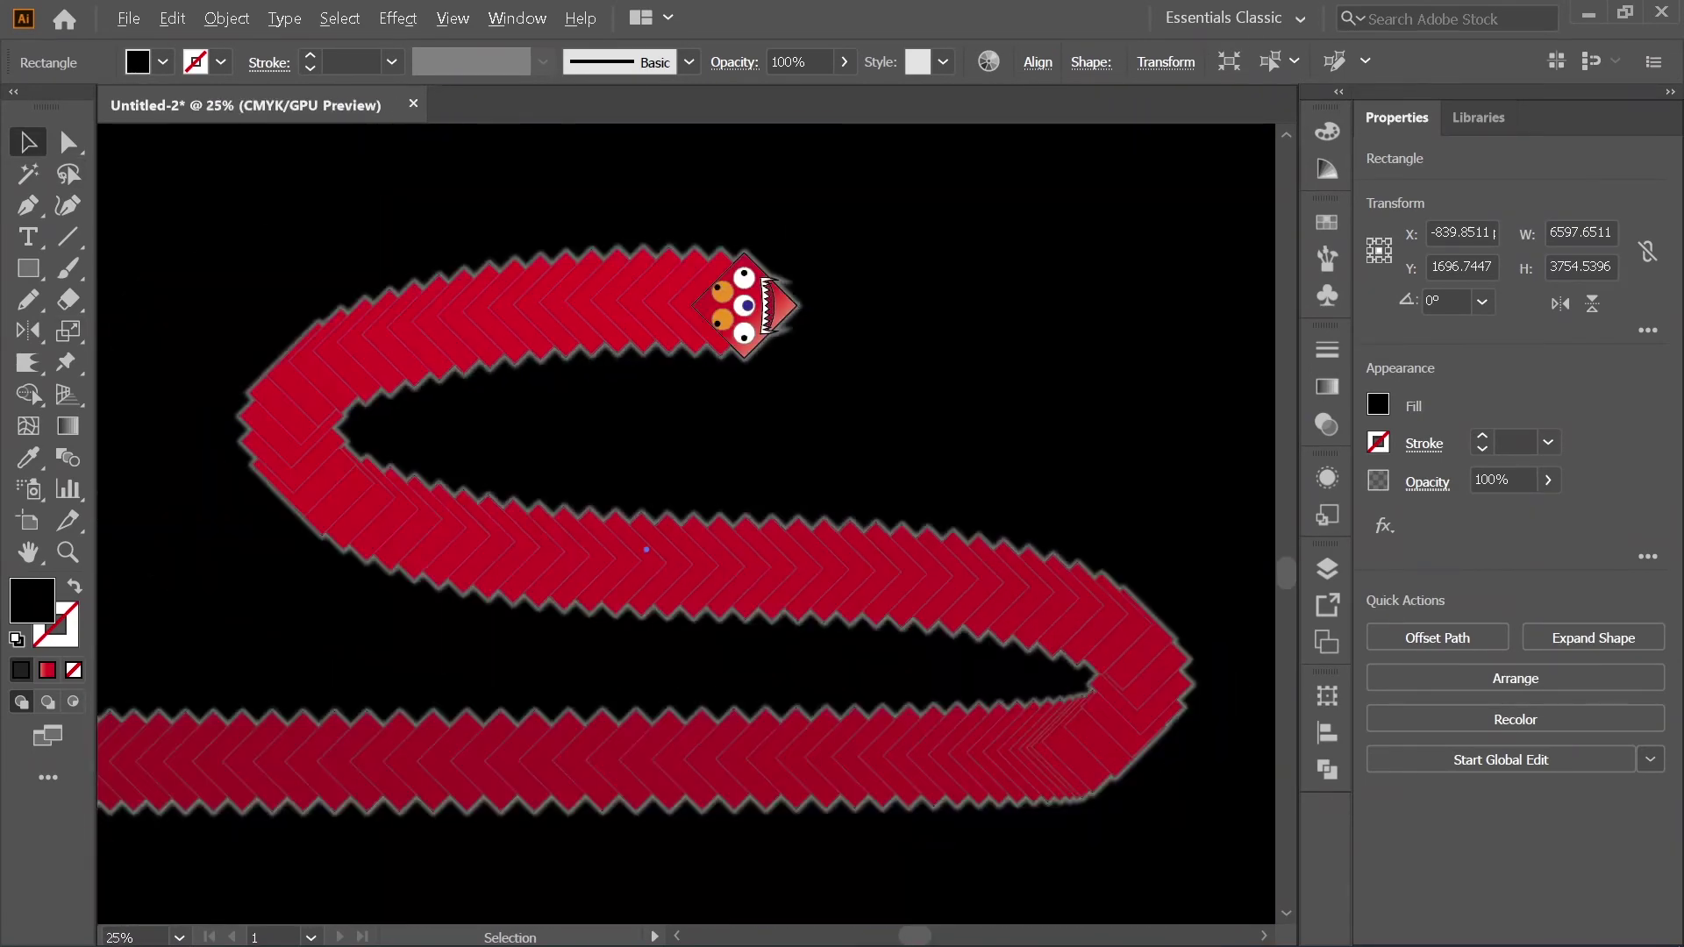
{"action": "key", "text": "ctrl+plus"}
{"action": "key", "text": "ctrl+plus"}
{"action": "key", "text": "ctrl+plus"}
{"action": "key", "text": "ctrl+plus"}
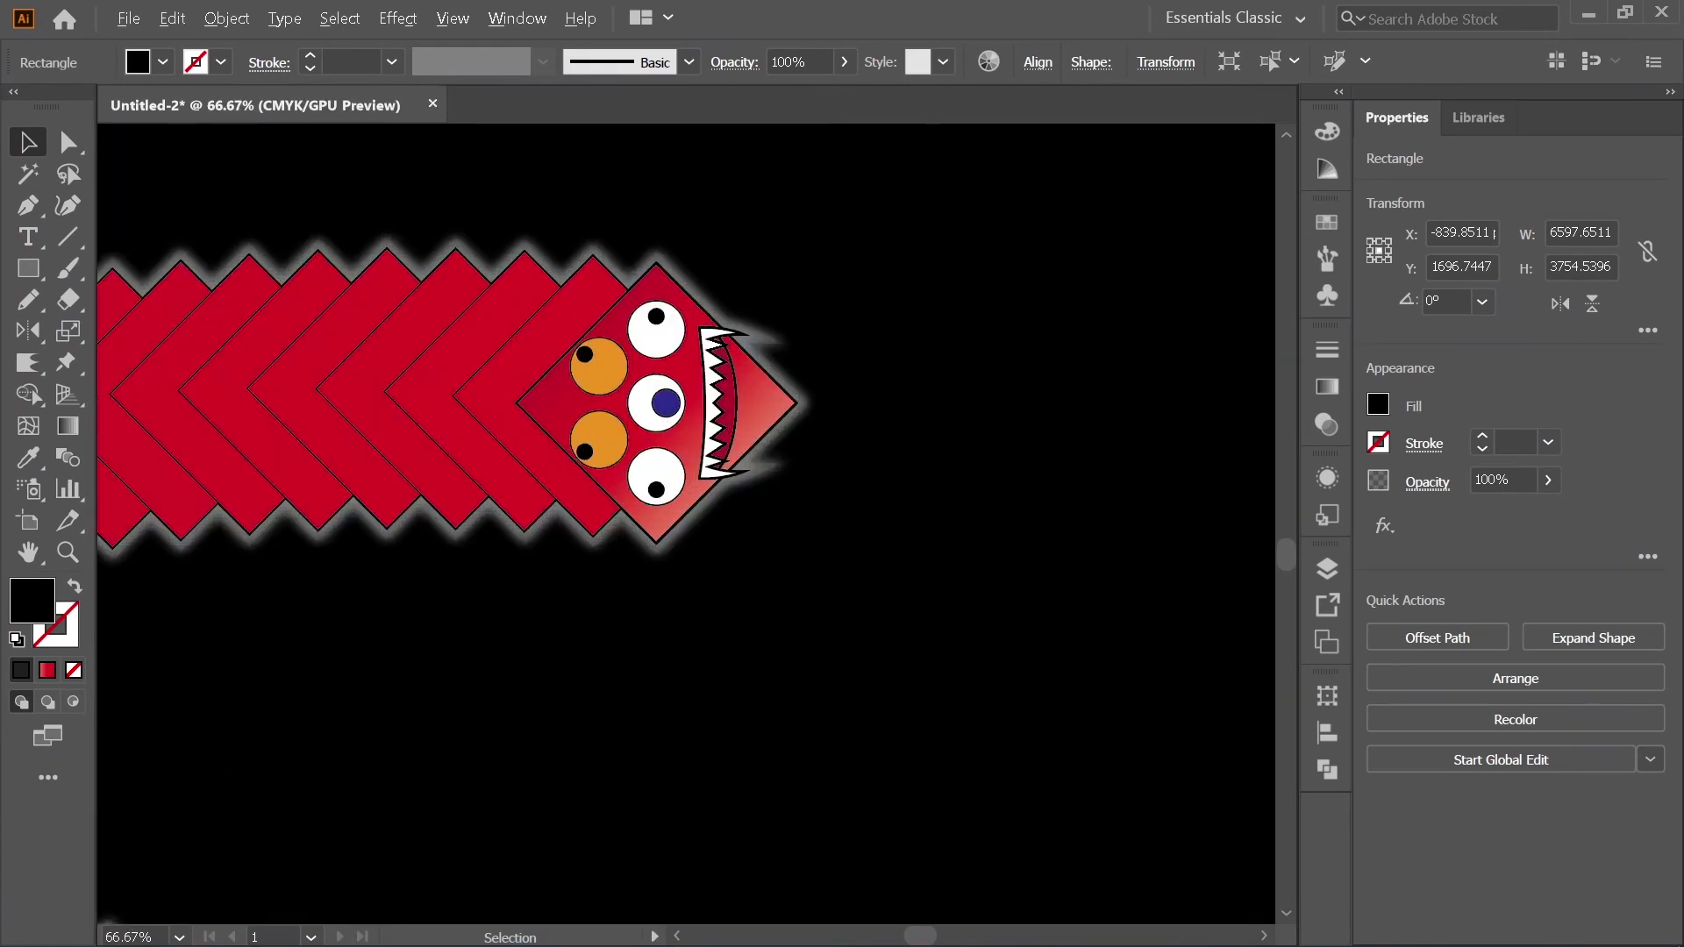
{"action": "key", "text": "ctrl+plus"}
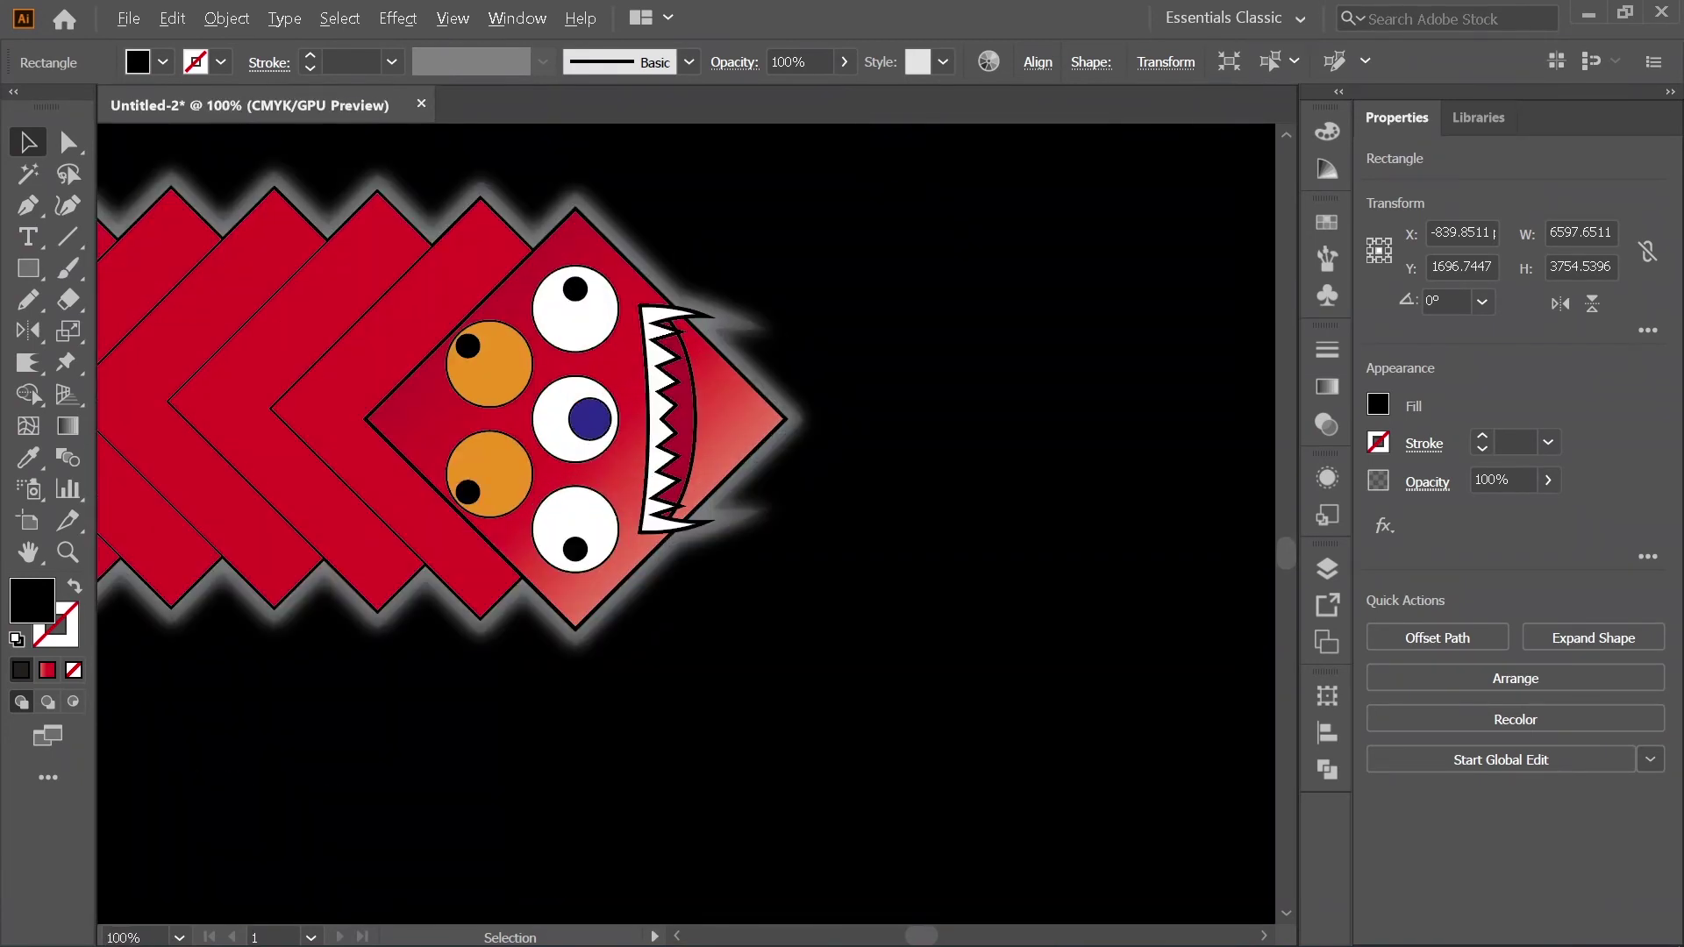
{"action": "key", "text": "ctrl+minus"}
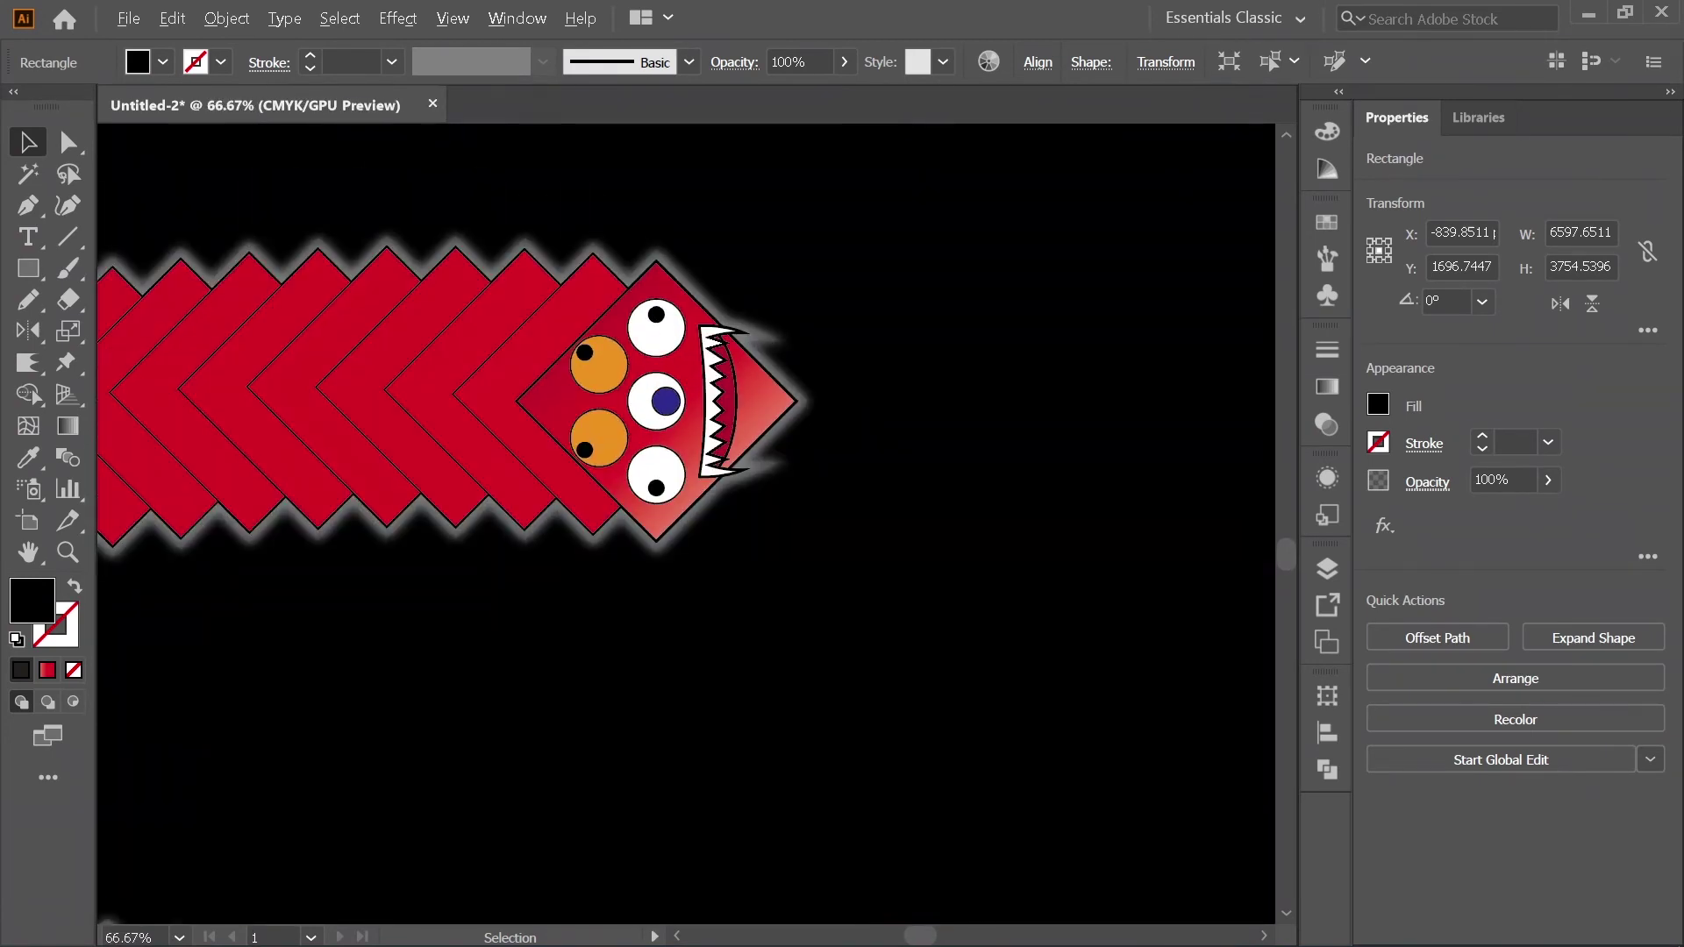
Step: Examine the snake's full curved body and its monster head at several magnifications against the black background
{"action": "key", "text": "ctrl+minus"}
{"action": "key", "text": "ctrl+minus"}
{"action": "key", "text": "ctrl+minus"}
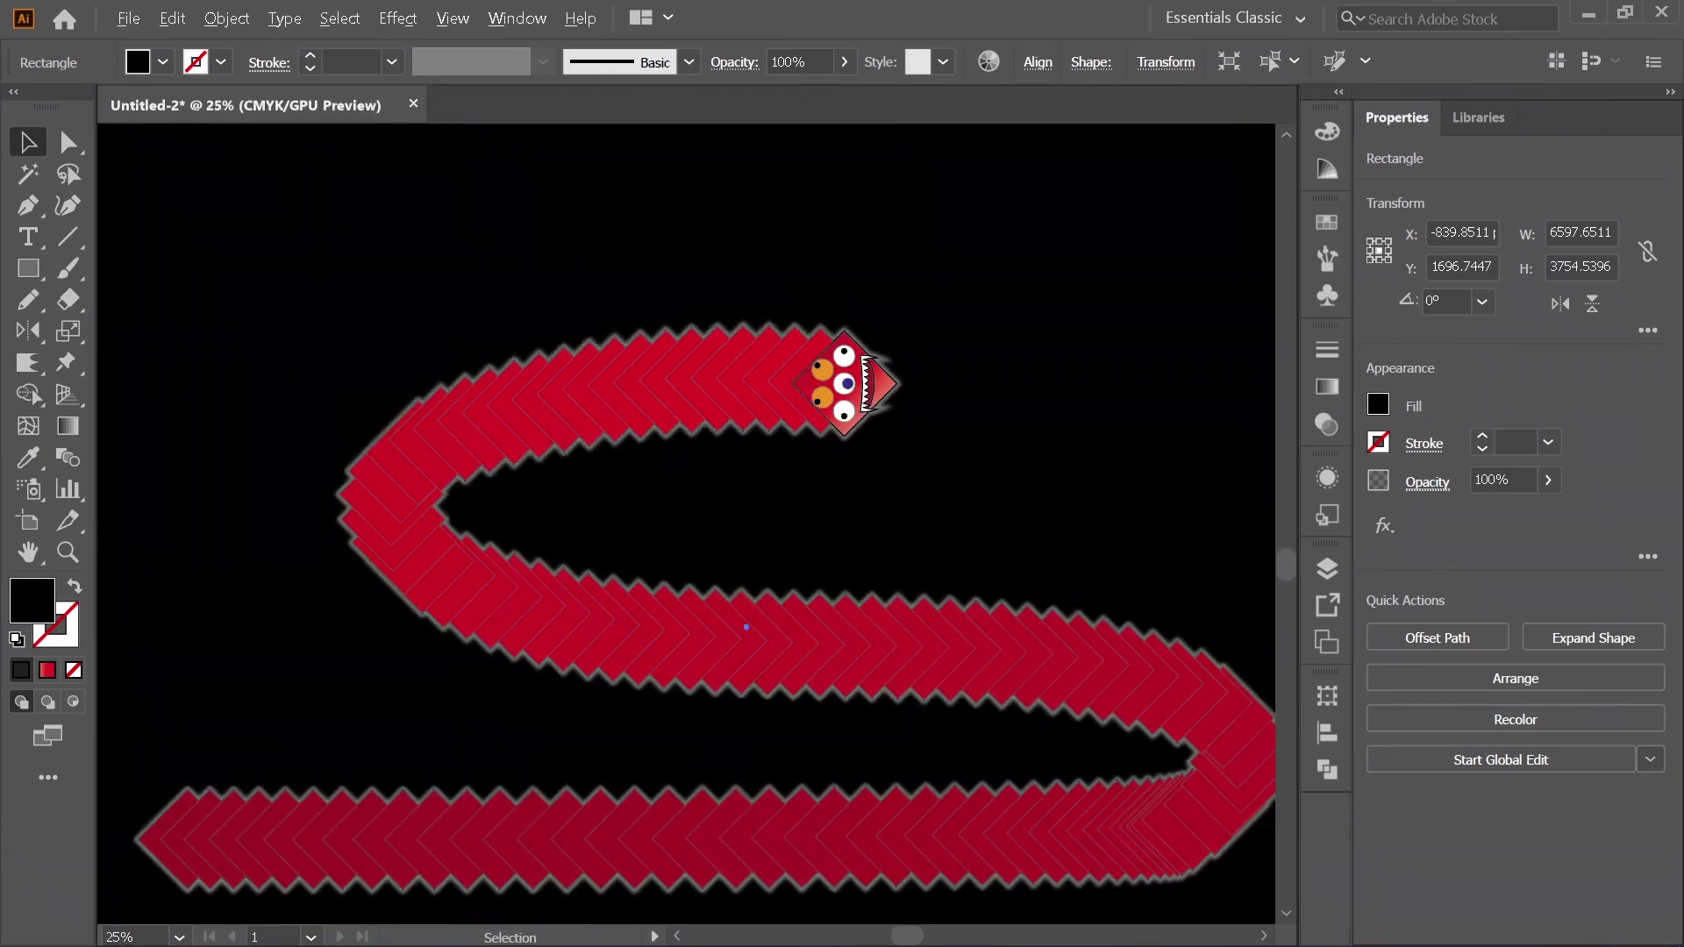
{"action": "key", "text": "ctrl+plus"}
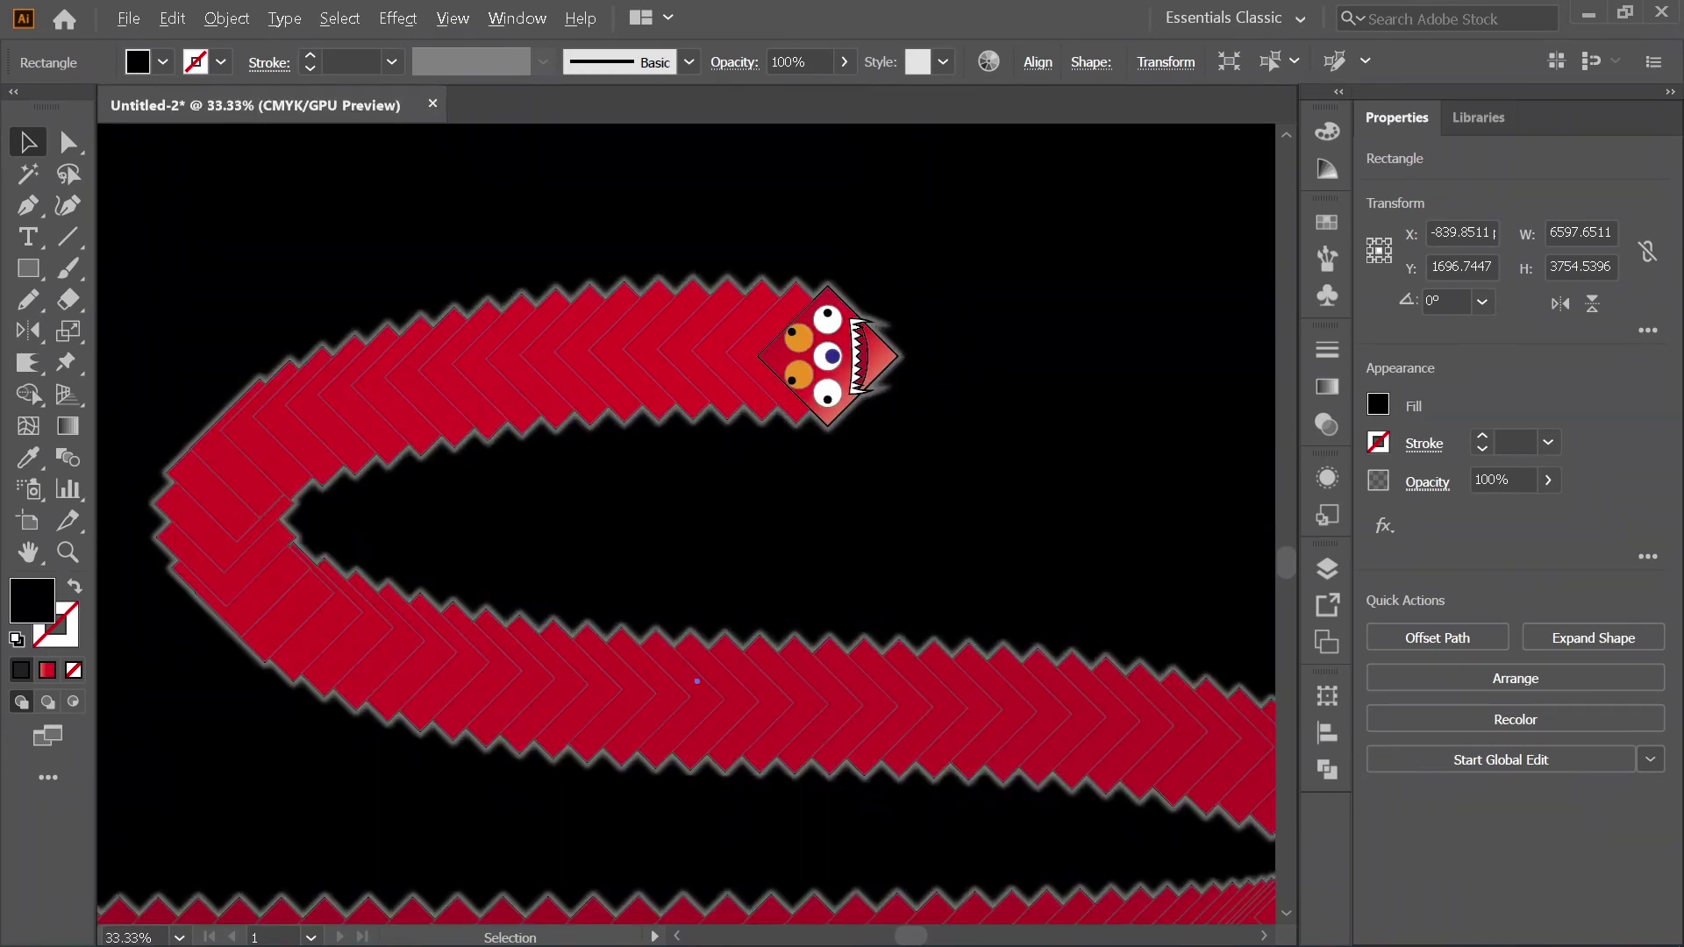
{"action": "key", "text": "ctrl+minus"}
{"action": "scroll", "coordinate": [452, 447], "scroll_direction": "up", "scroll_amount": 3}
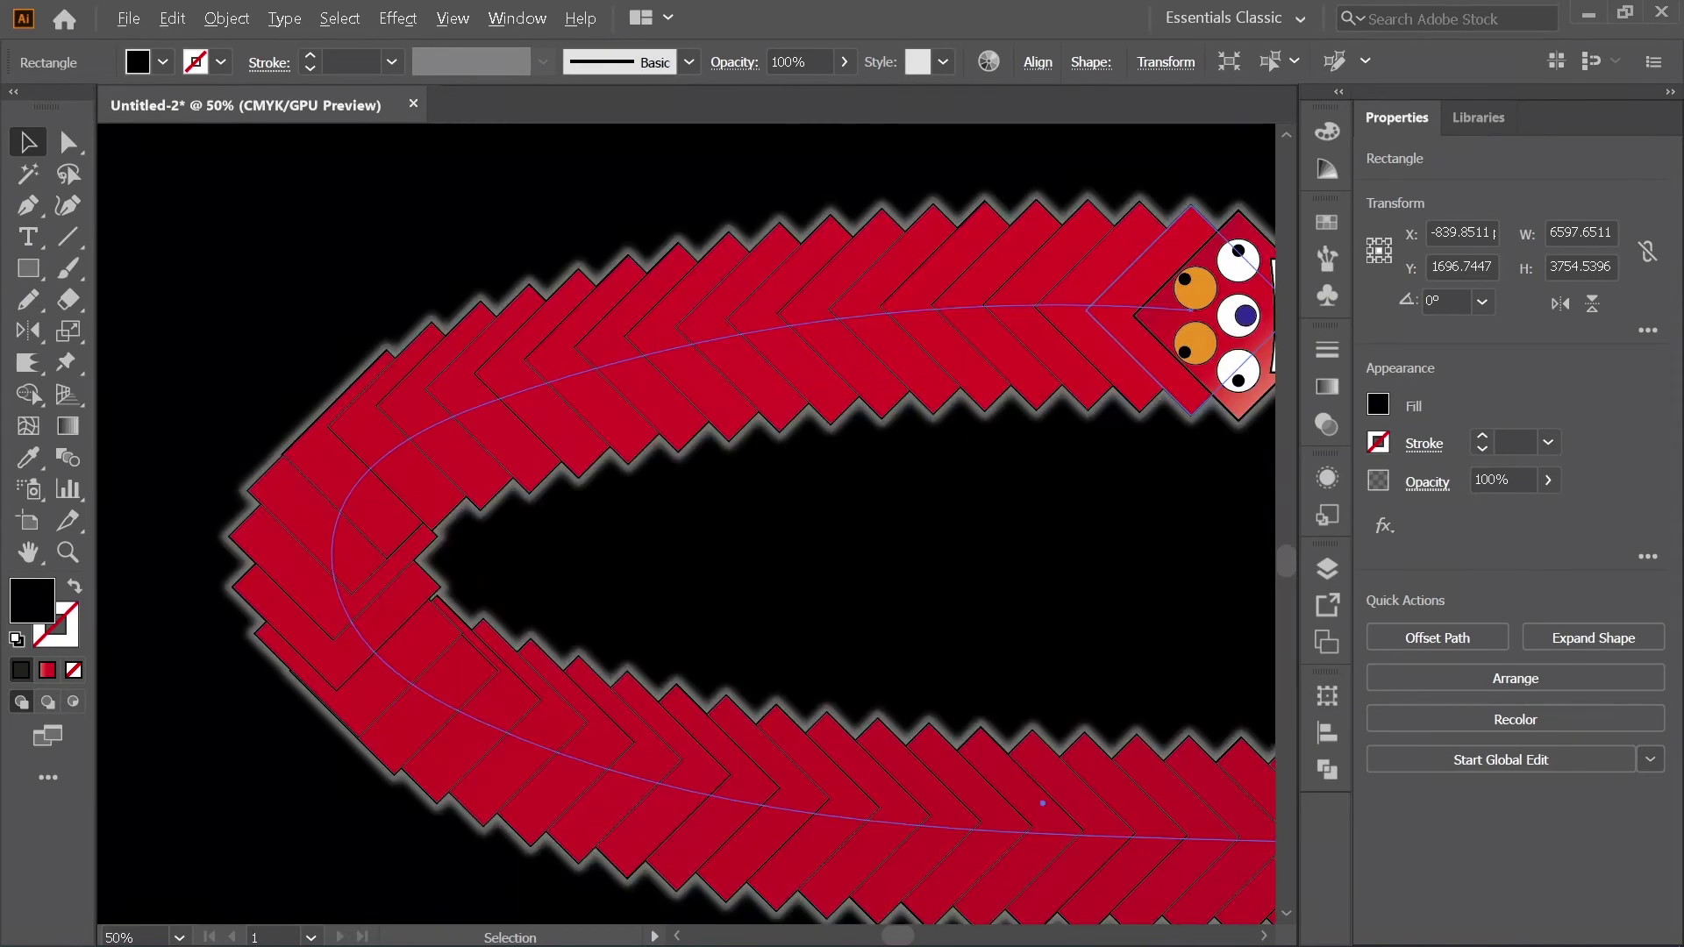
{"action": "scroll", "coordinate": [244, 411], "scroll_direction": "down", "scroll_amount": 1}
{"action": "scroll", "coordinate": [221, 401], "scroll_direction": "down", "scroll_amount": 2}
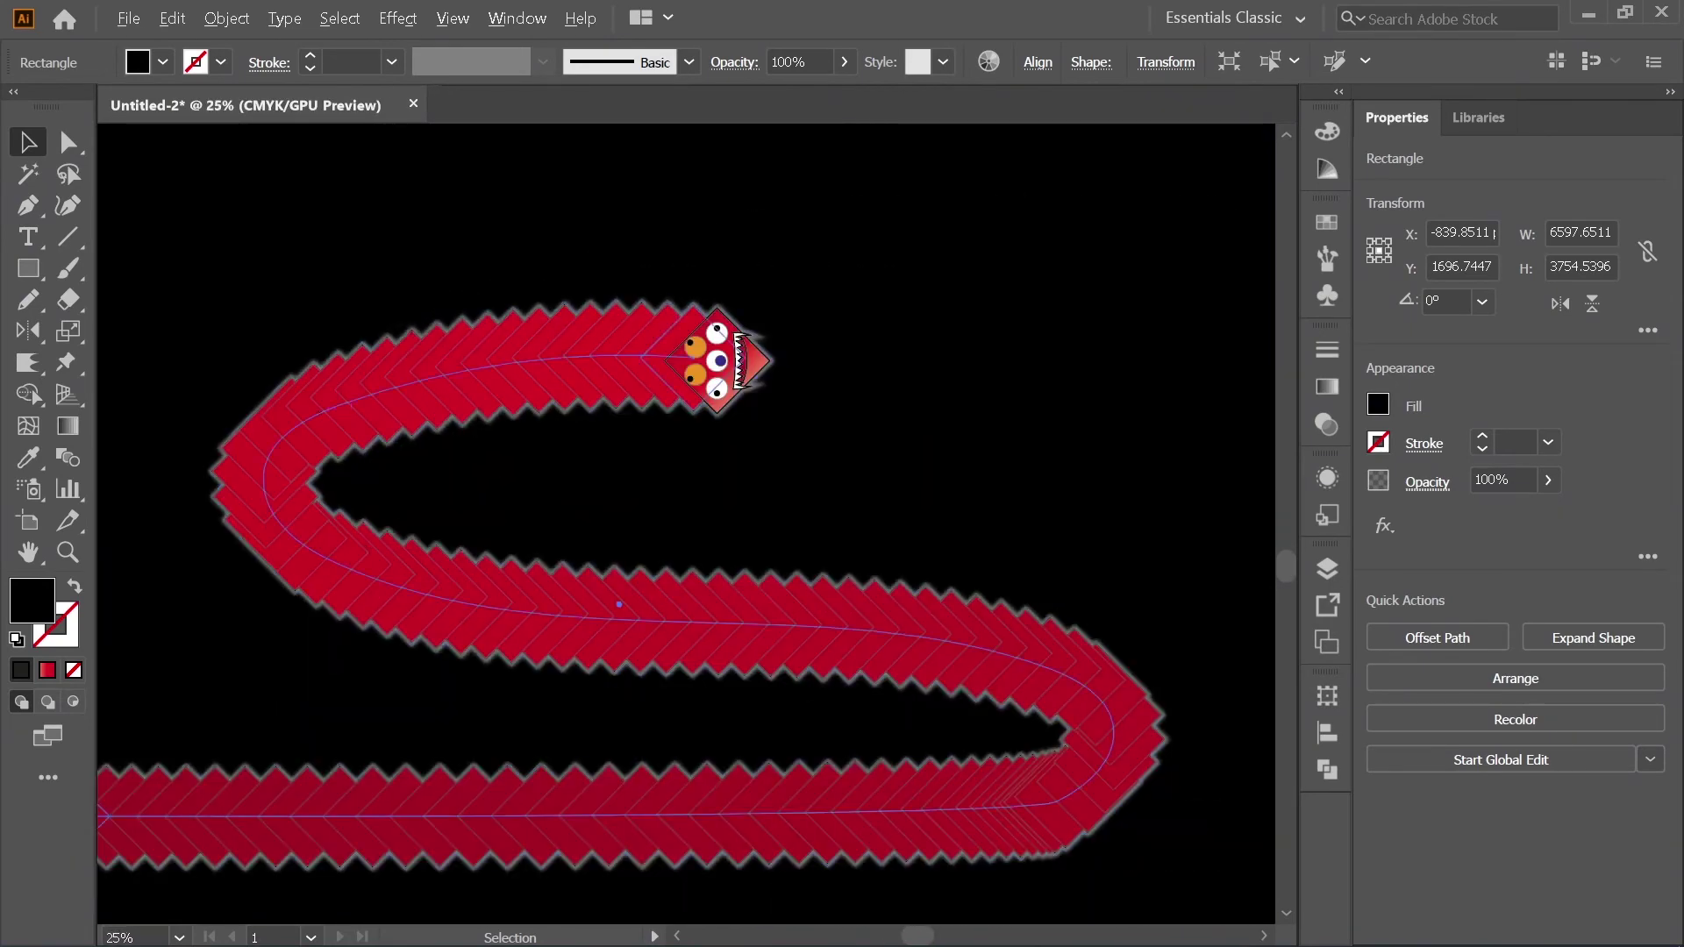
{"action": "scroll", "coordinate": [781, 396], "scroll_direction": "up", "scroll_amount": 4}
{"action": "key", "text": "ctrl+minus"}
{"action": "key", "text": "ctrl+minus"}
{"action": "key", "text": "ctrl+minus"}
{"action": "key", "text": "ctrl+minus"}
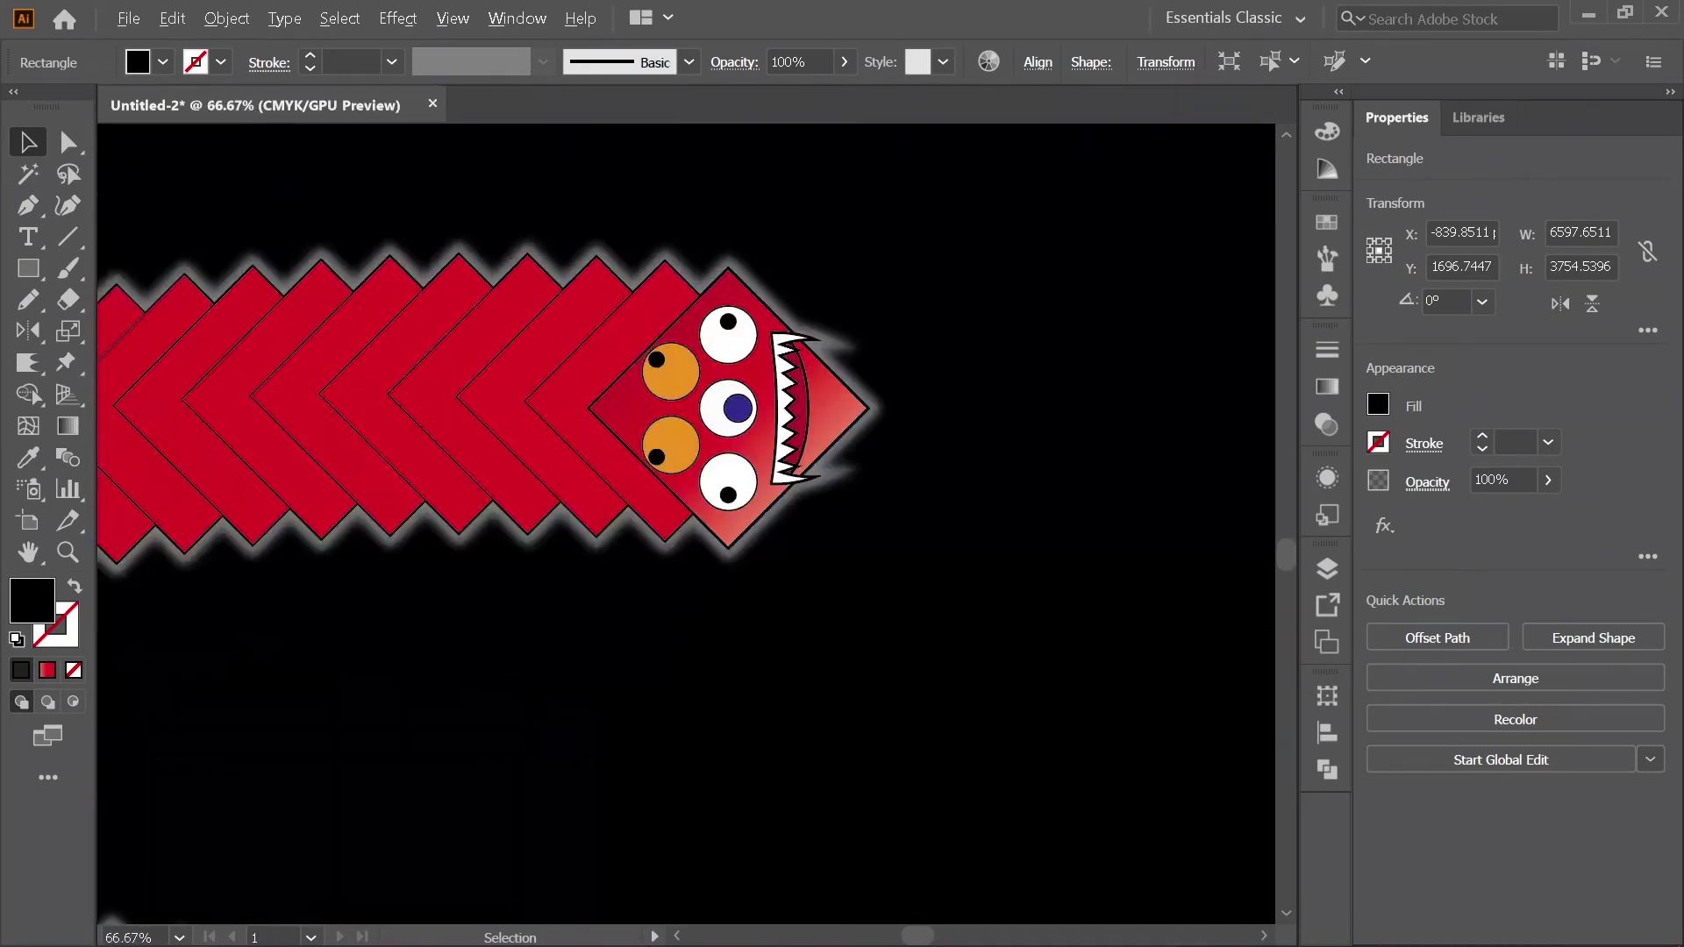
{"action": "key", "text": "ctrl+h"}
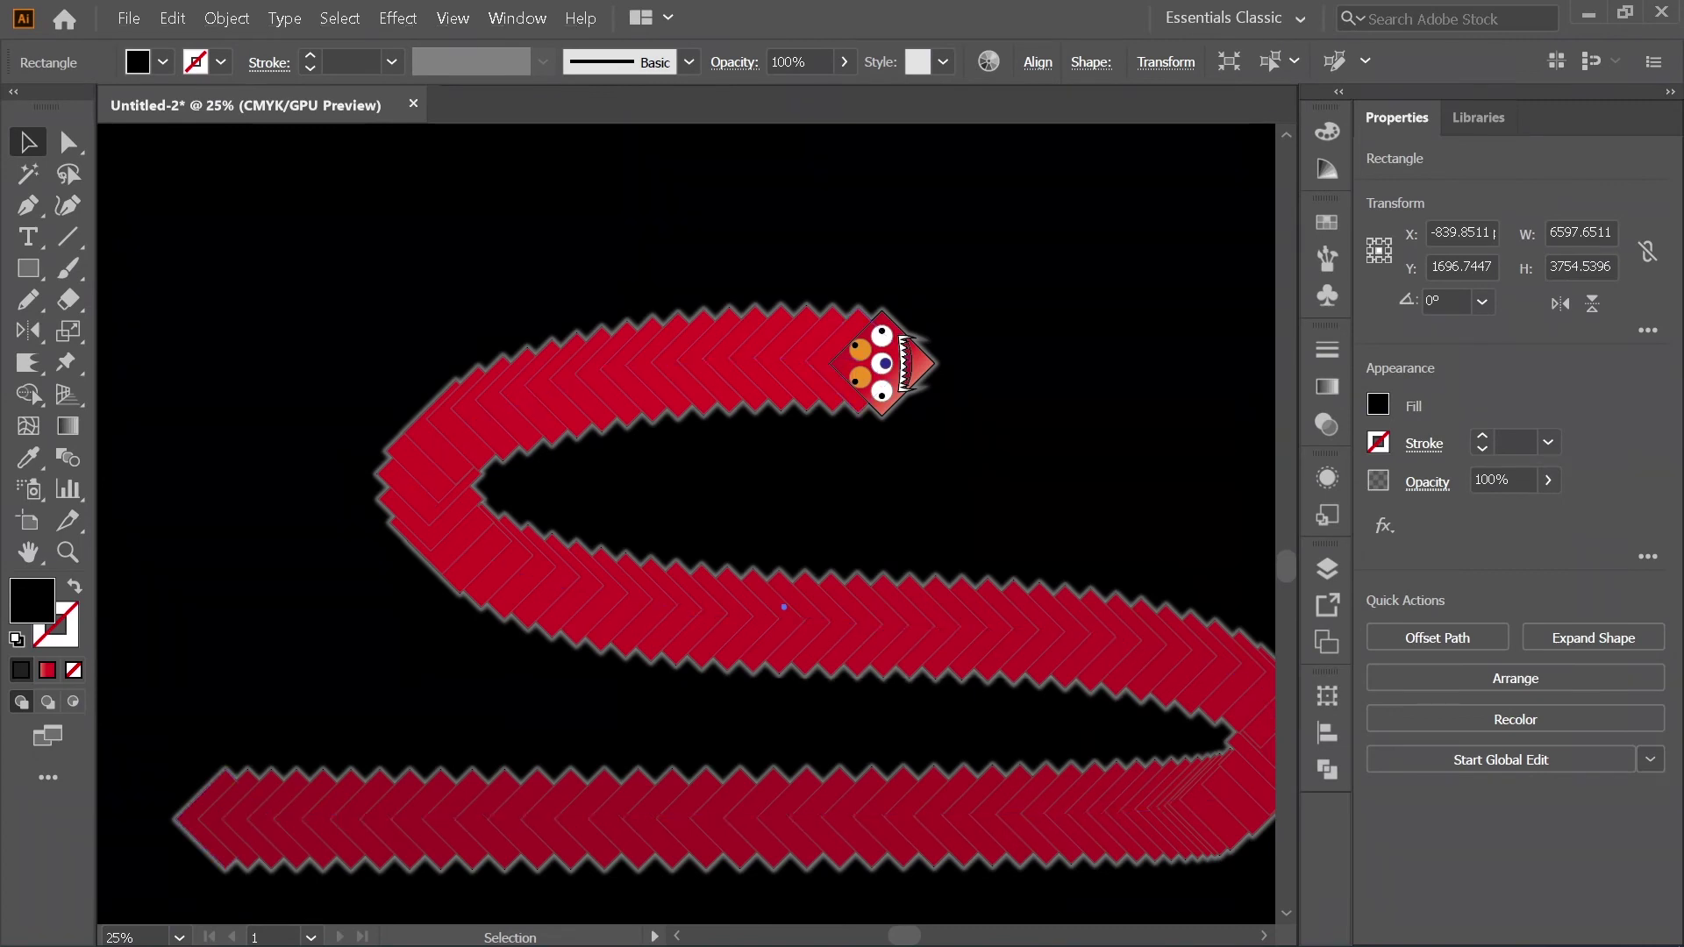
{"action": "key", "text": "ctrl+h"}
{"action": "key", "text": "ctrl+h"}
{"action": "key", "text": "shift+e"}
{"action": "key", "text": "n"}
{"action": "key", "text": "ctrl+minus"}
{"action": "key", "text": "v"}
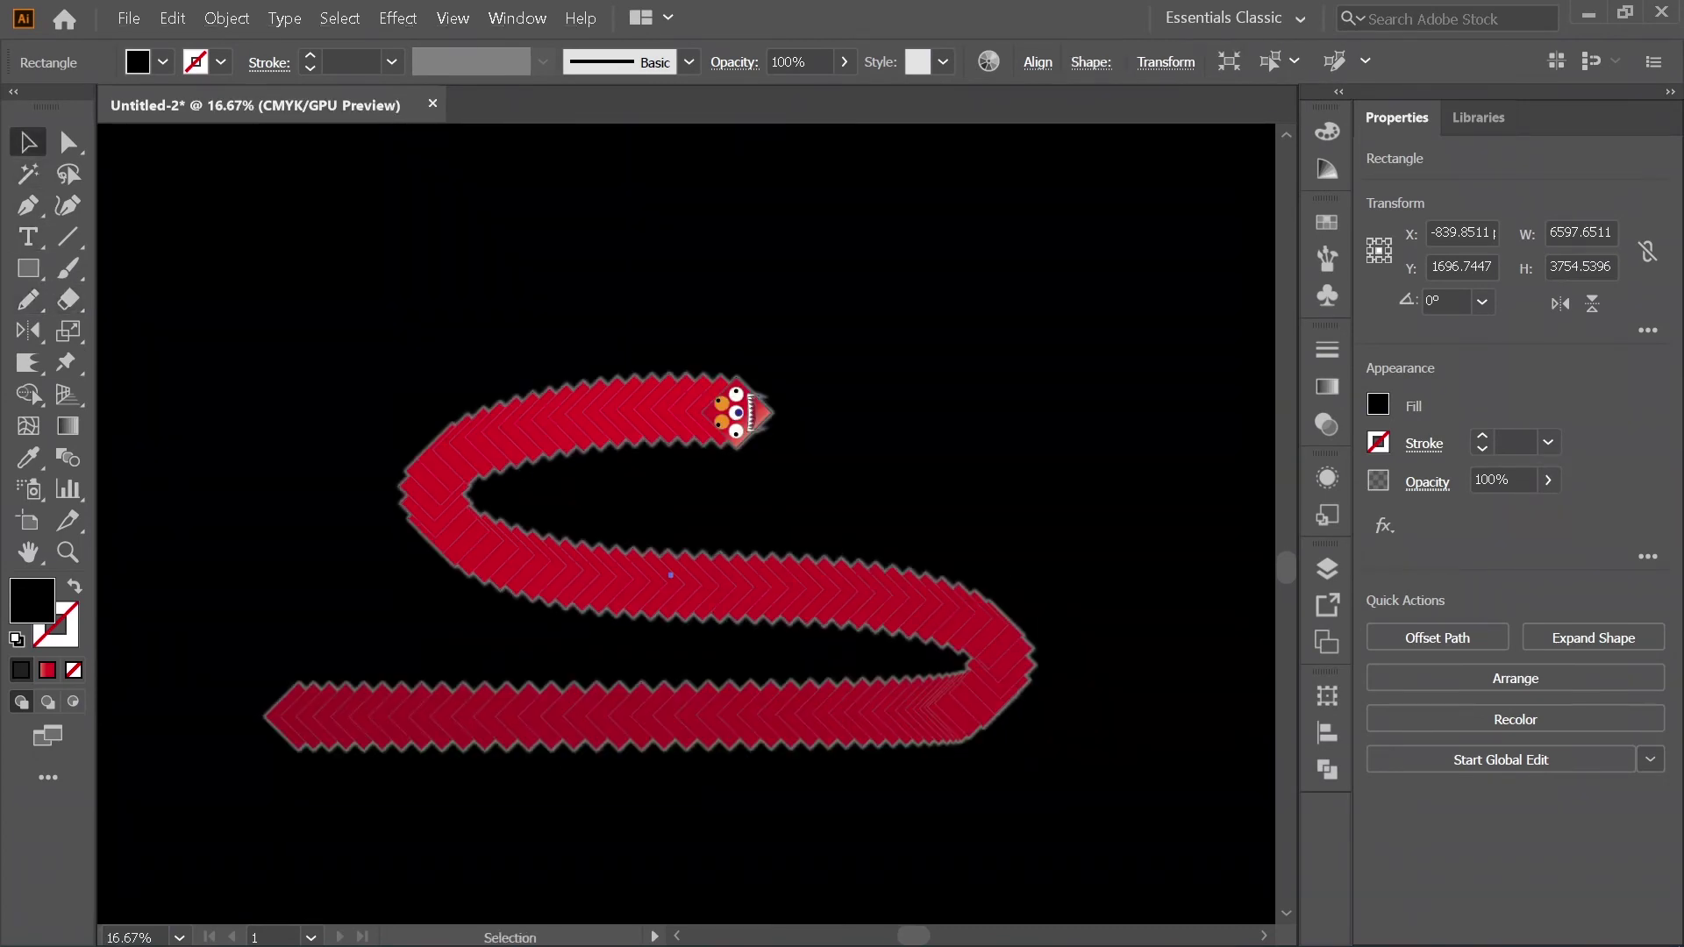
{"action": "scroll", "coordinate": [753, 408], "scroll_direction": "up", "scroll_amount": 5}
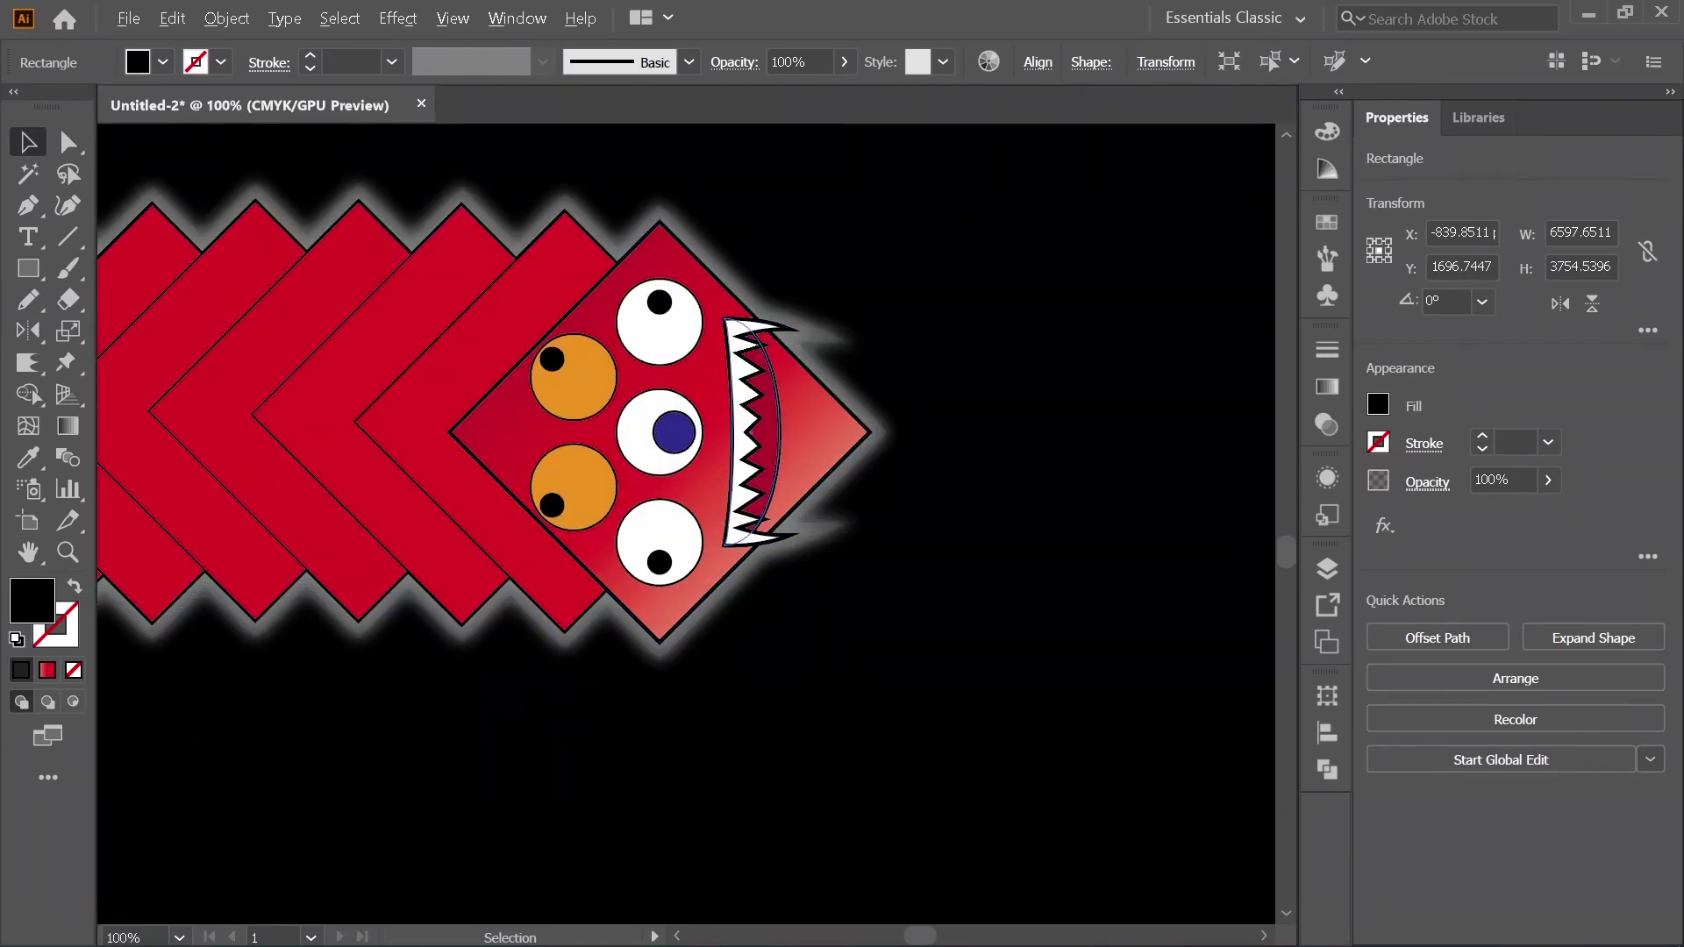
{"action": "scroll", "coordinate": [798, 404], "scroll_direction": "up", "scroll_amount": 1}
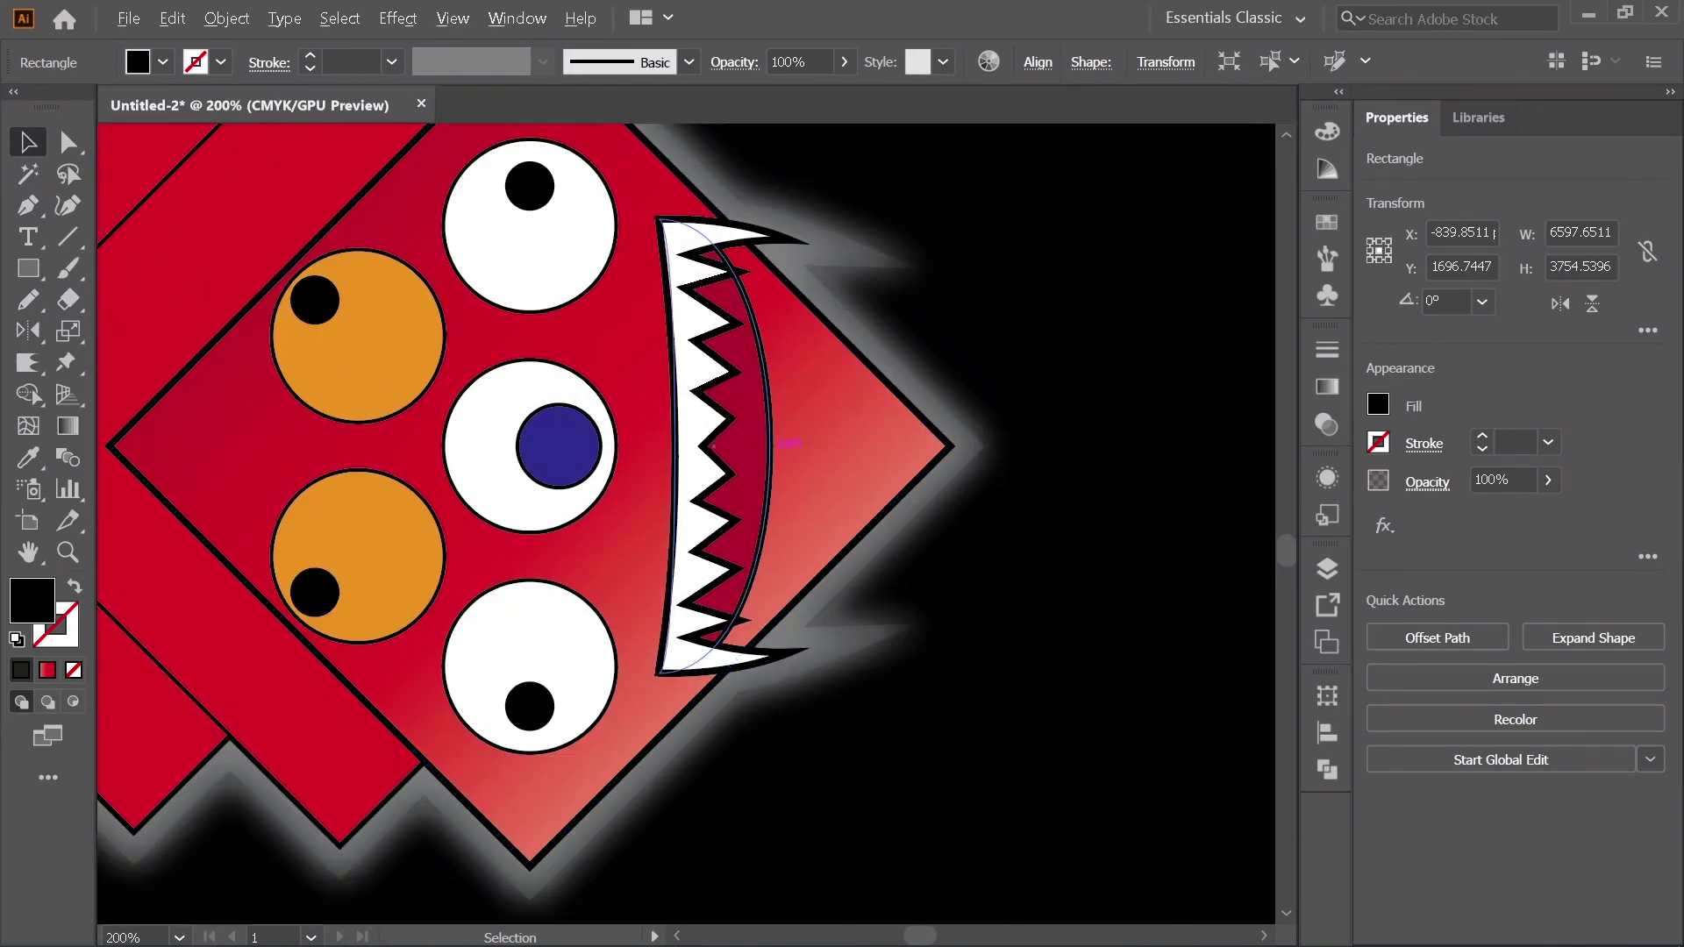
{"action": "scroll", "coordinate": [772, 446], "scroll_direction": "down", "scroll_amount": 1}
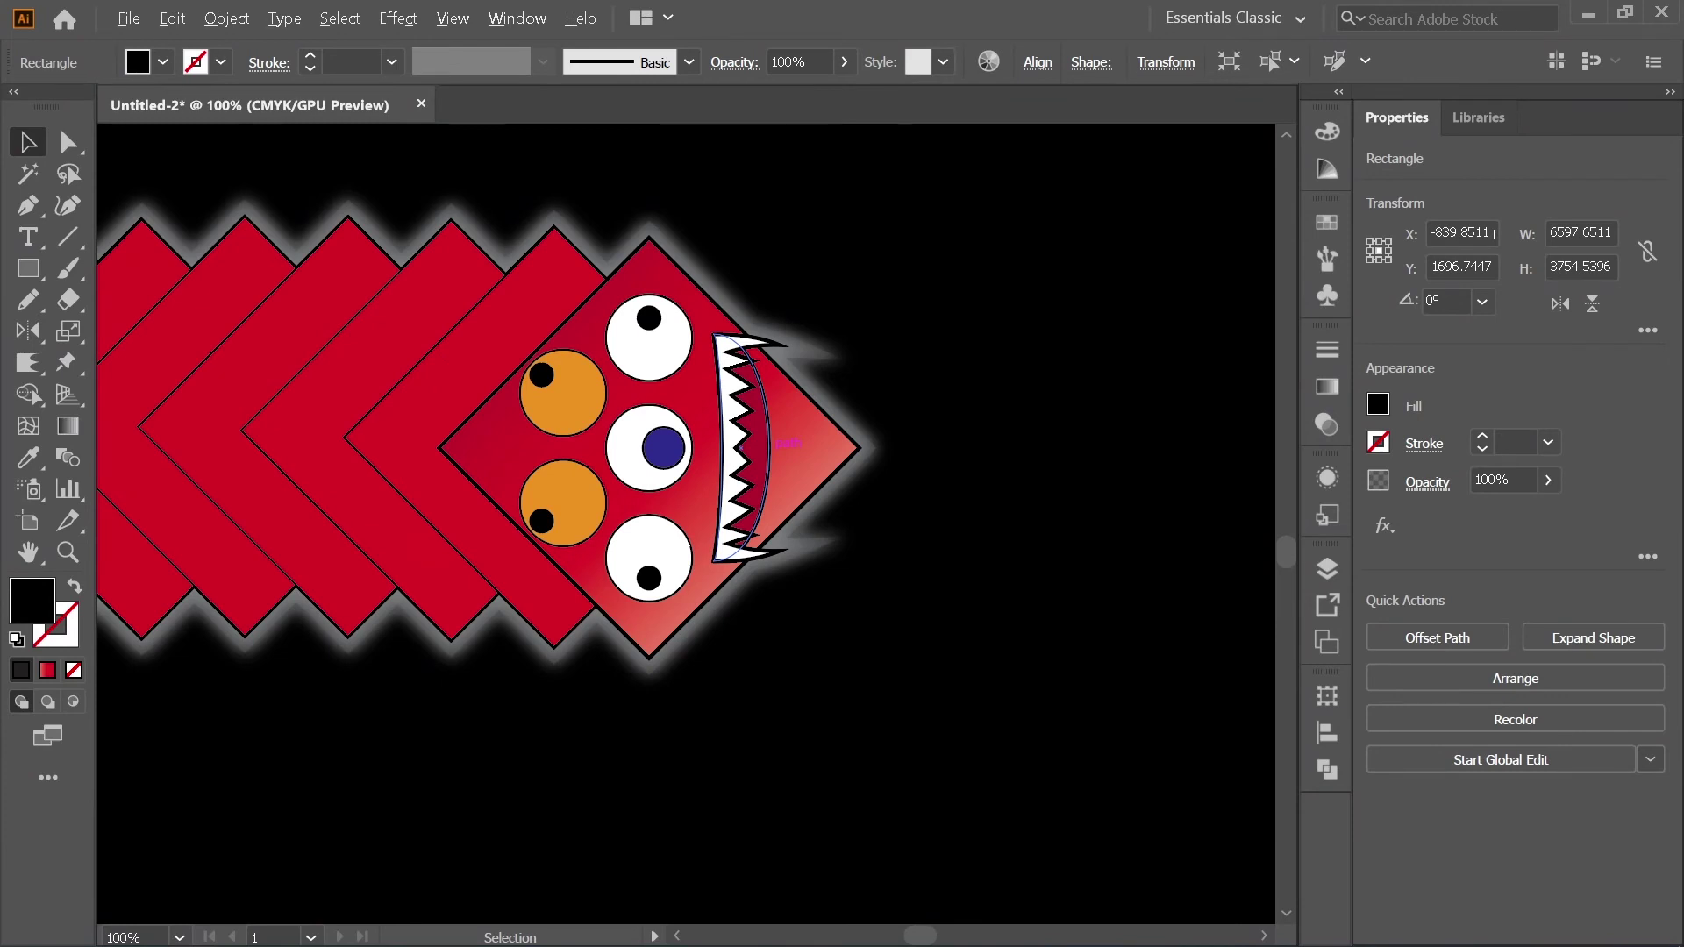
{"action": "scroll", "coordinate": [787, 445], "scroll_direction": "down", "scroll_amount": 3}
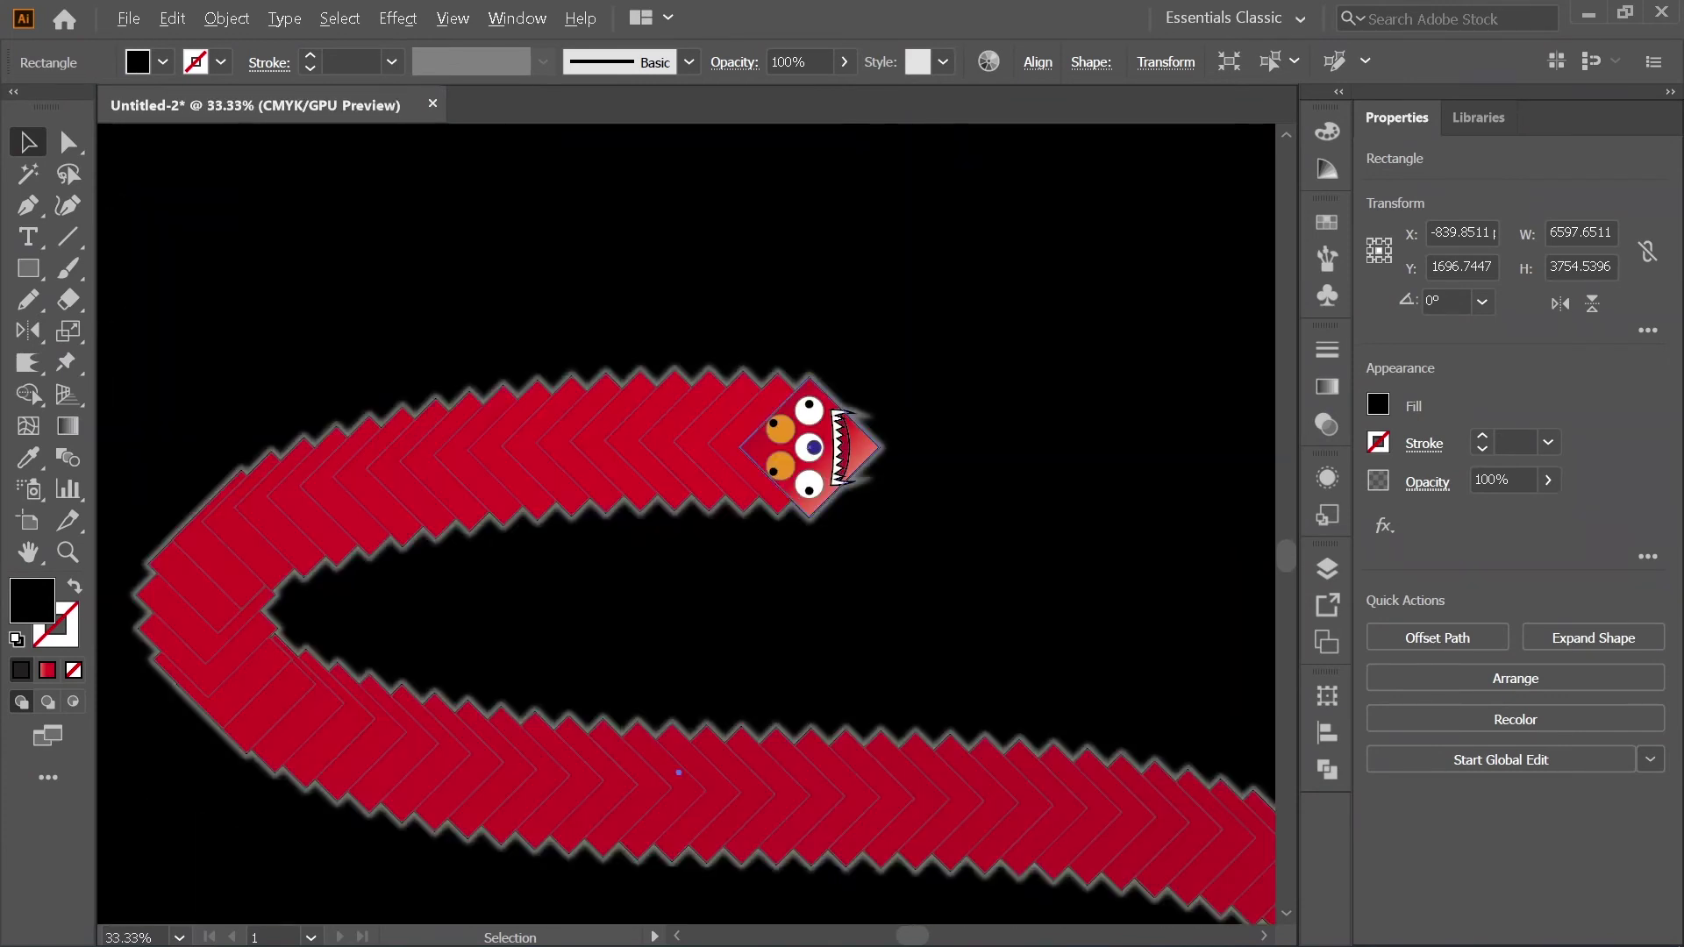
{"action": "scroll", "coordinate": [781, 452], "scroll_direction": "down", "scroll_amount": 1}
{"action": "scroll", "coordinate": [776, 460], "scroll_direction": "down", "scroll_amount": 1}
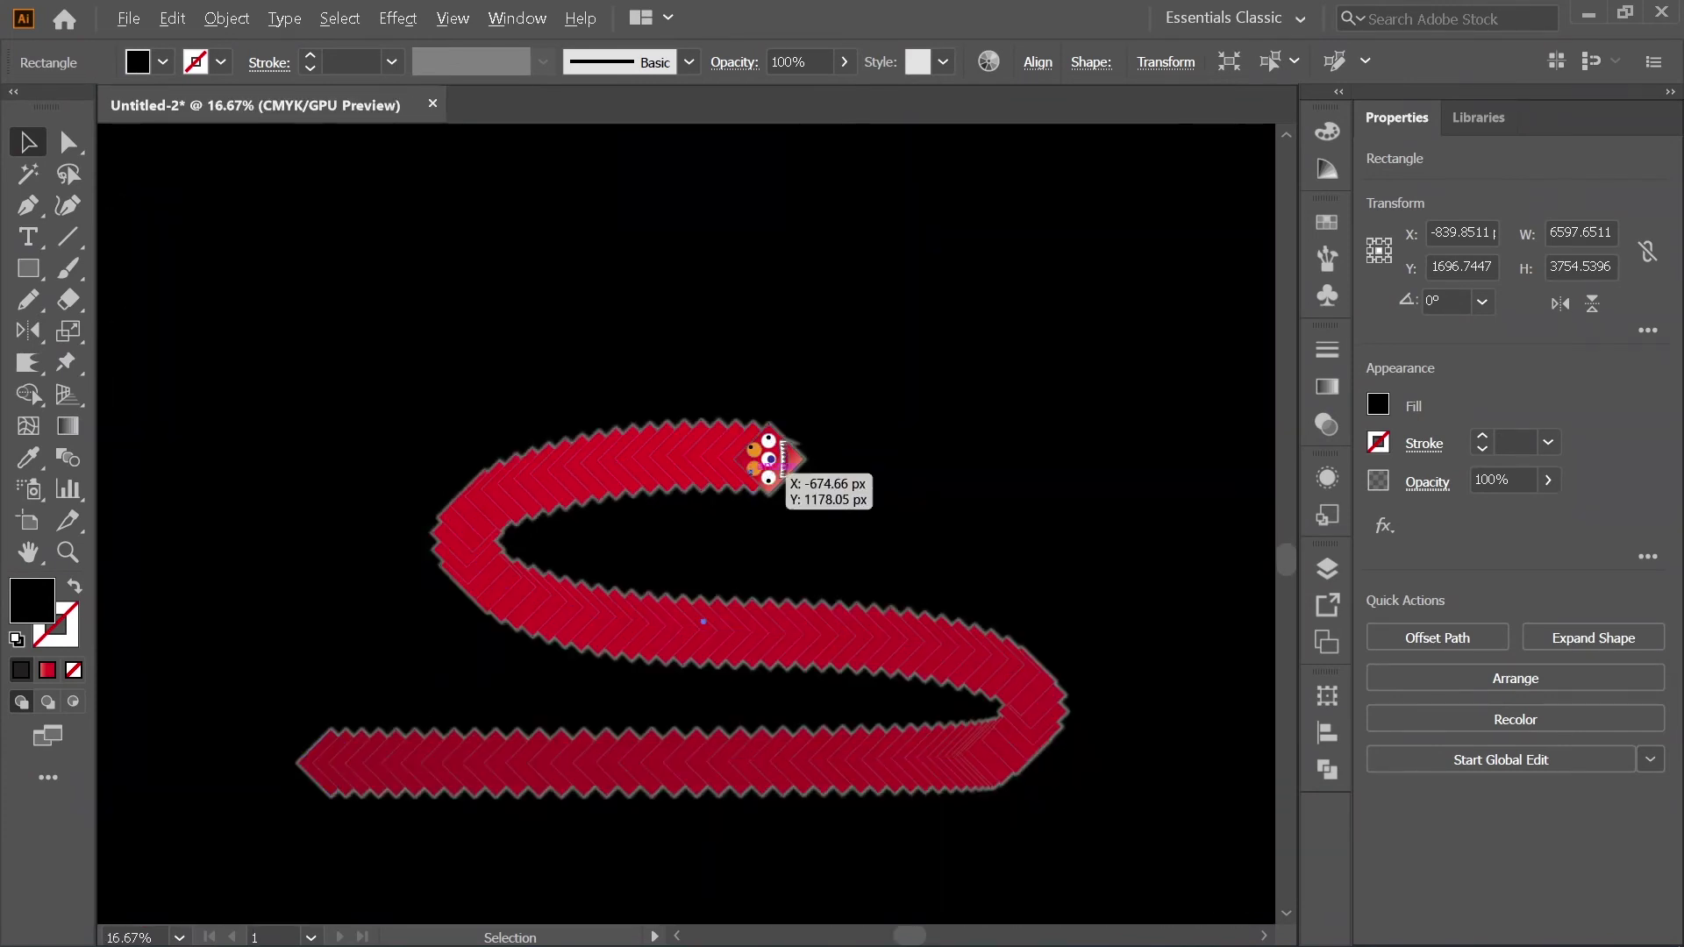
{"action": "scroll", "coordinate": [1145, 582], "scroll_direction": "up", "scroll_amount": 1}
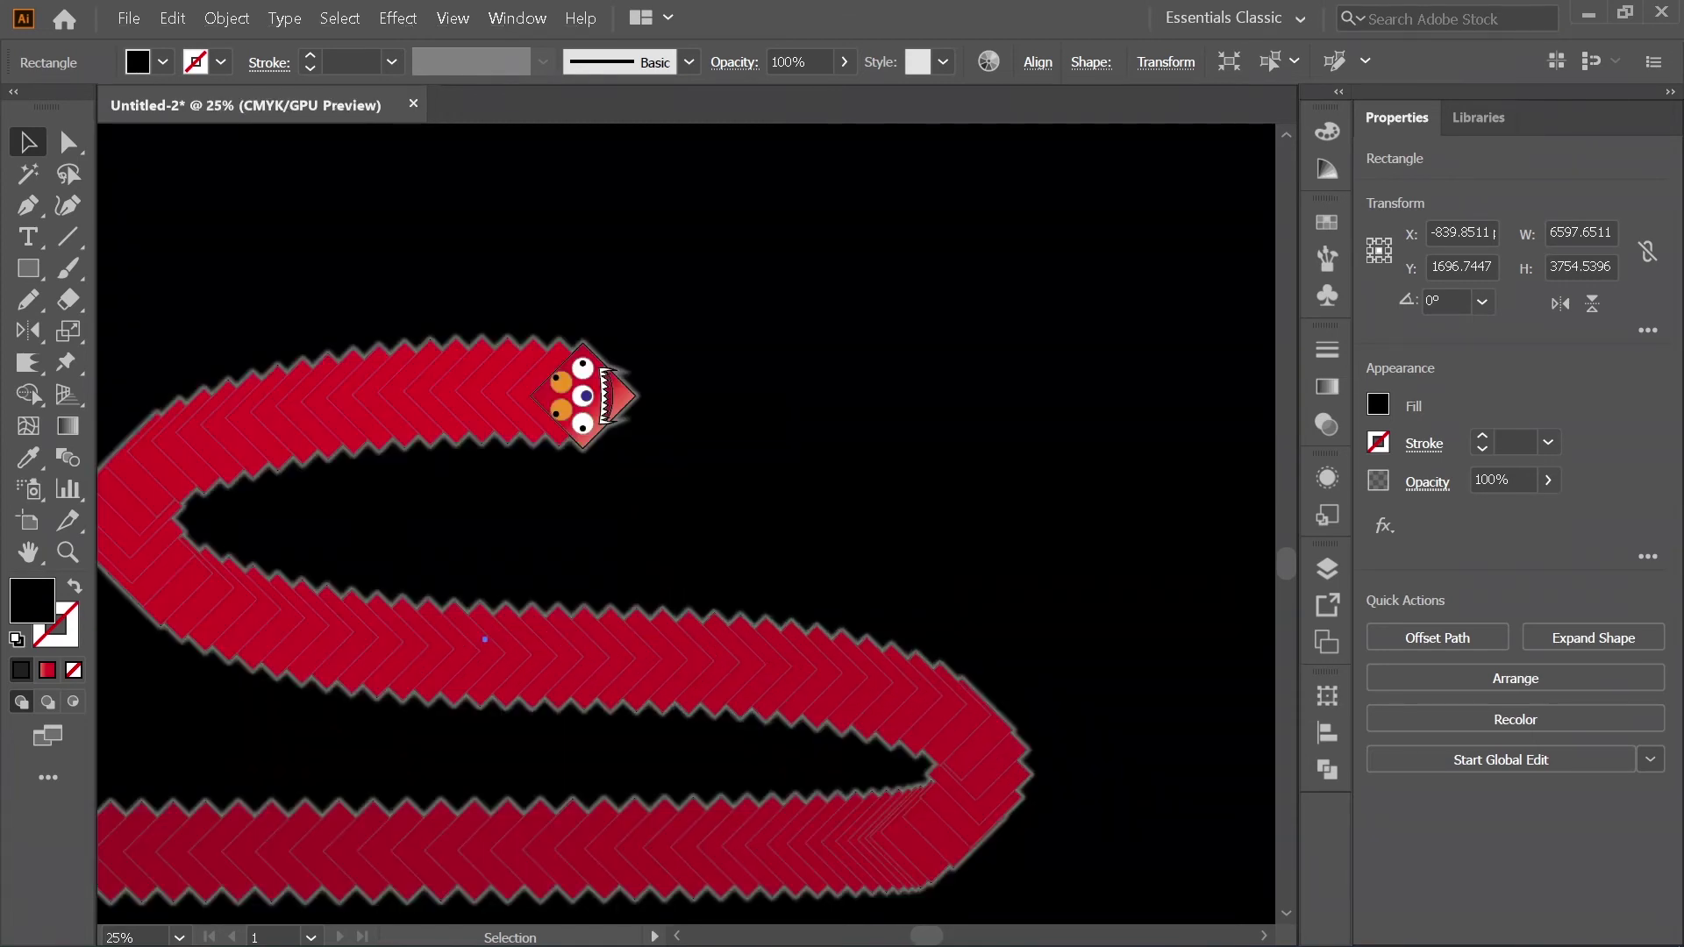
{"action": "scroll", "coordinate": [685, 596], "scroll_direction": "down", "scroll_amount": 1}
{"action": "scroll", "coordinate": [1149, 572], "scroll_direction": "down", "scroll_amount": 1}
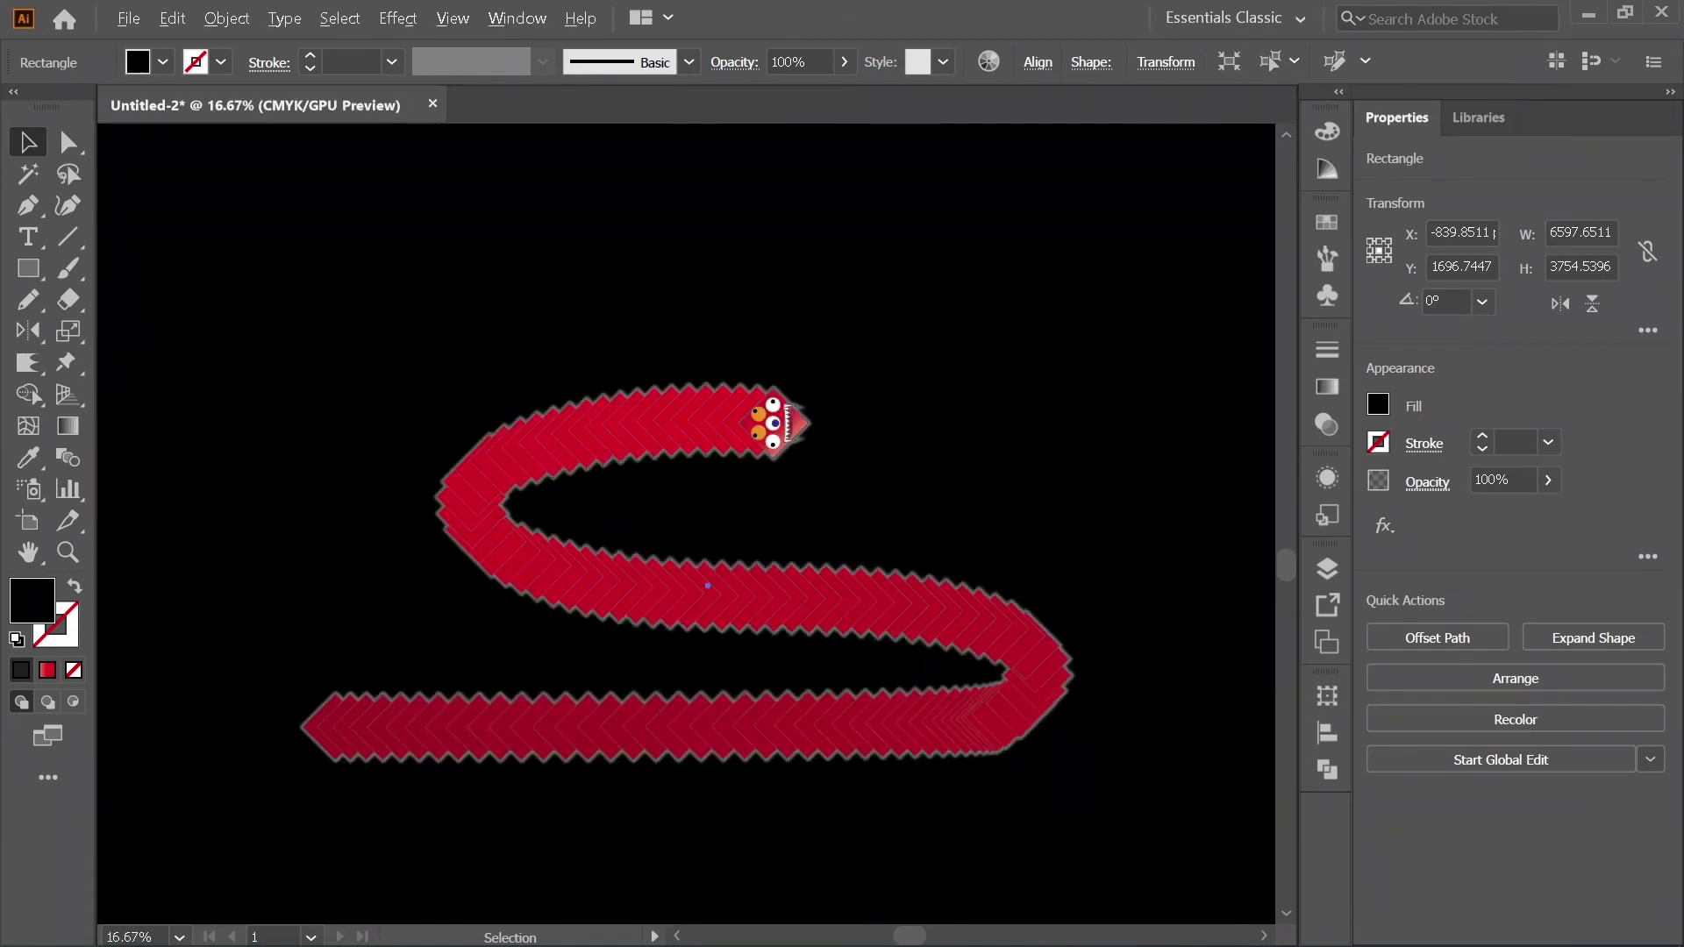
Step: Fill the two outer white eyes of the monster head with the yellow-to-red gradient swatch
{"action": "scroll", "coordinate": [576, 552], "scroll_direction": "up", "scroll_amount": 1}
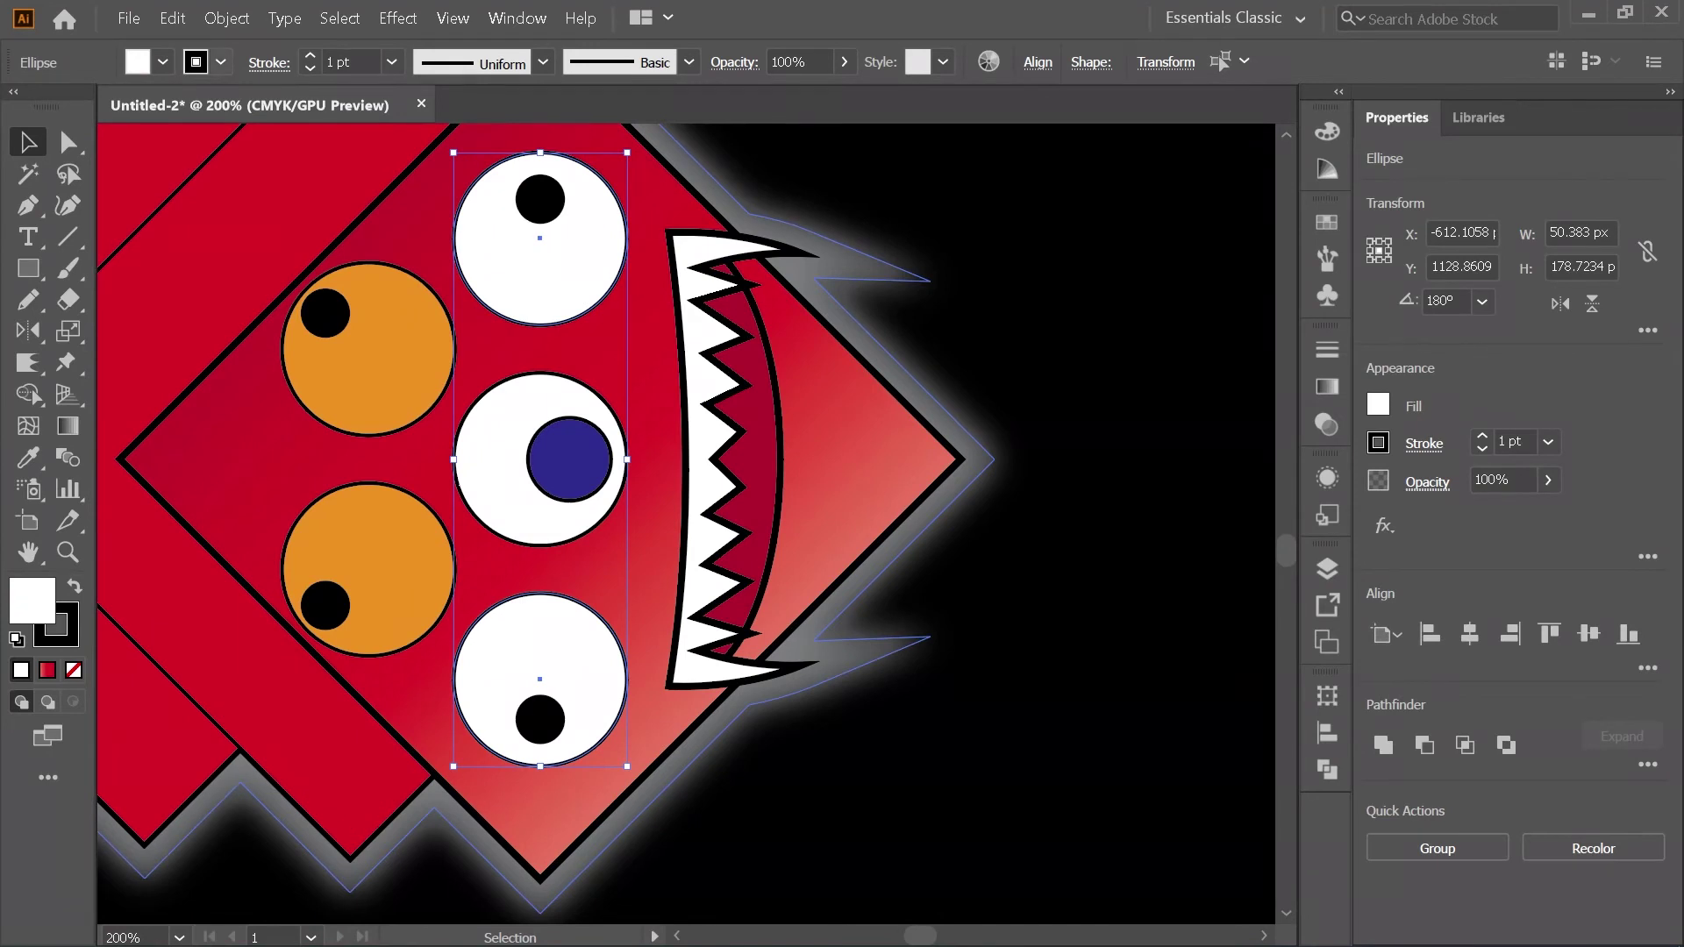
{"action": "left_click", "coordinate": [163, 62]}
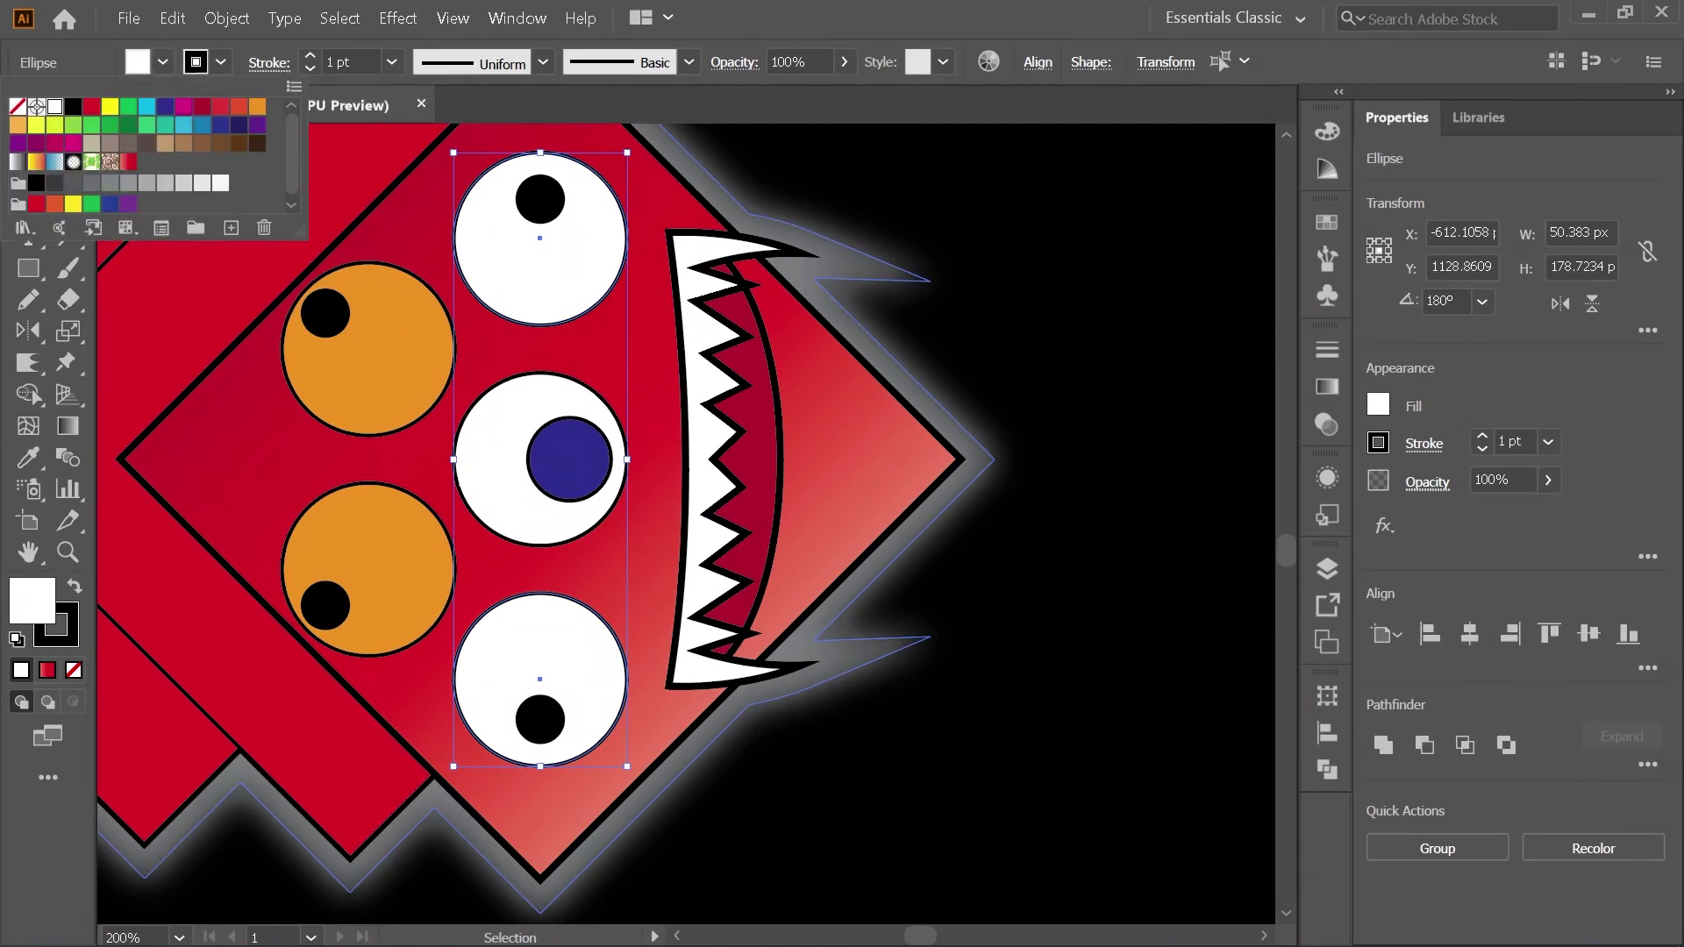
{"action": "left_click", "coordinate": [109, 106]}
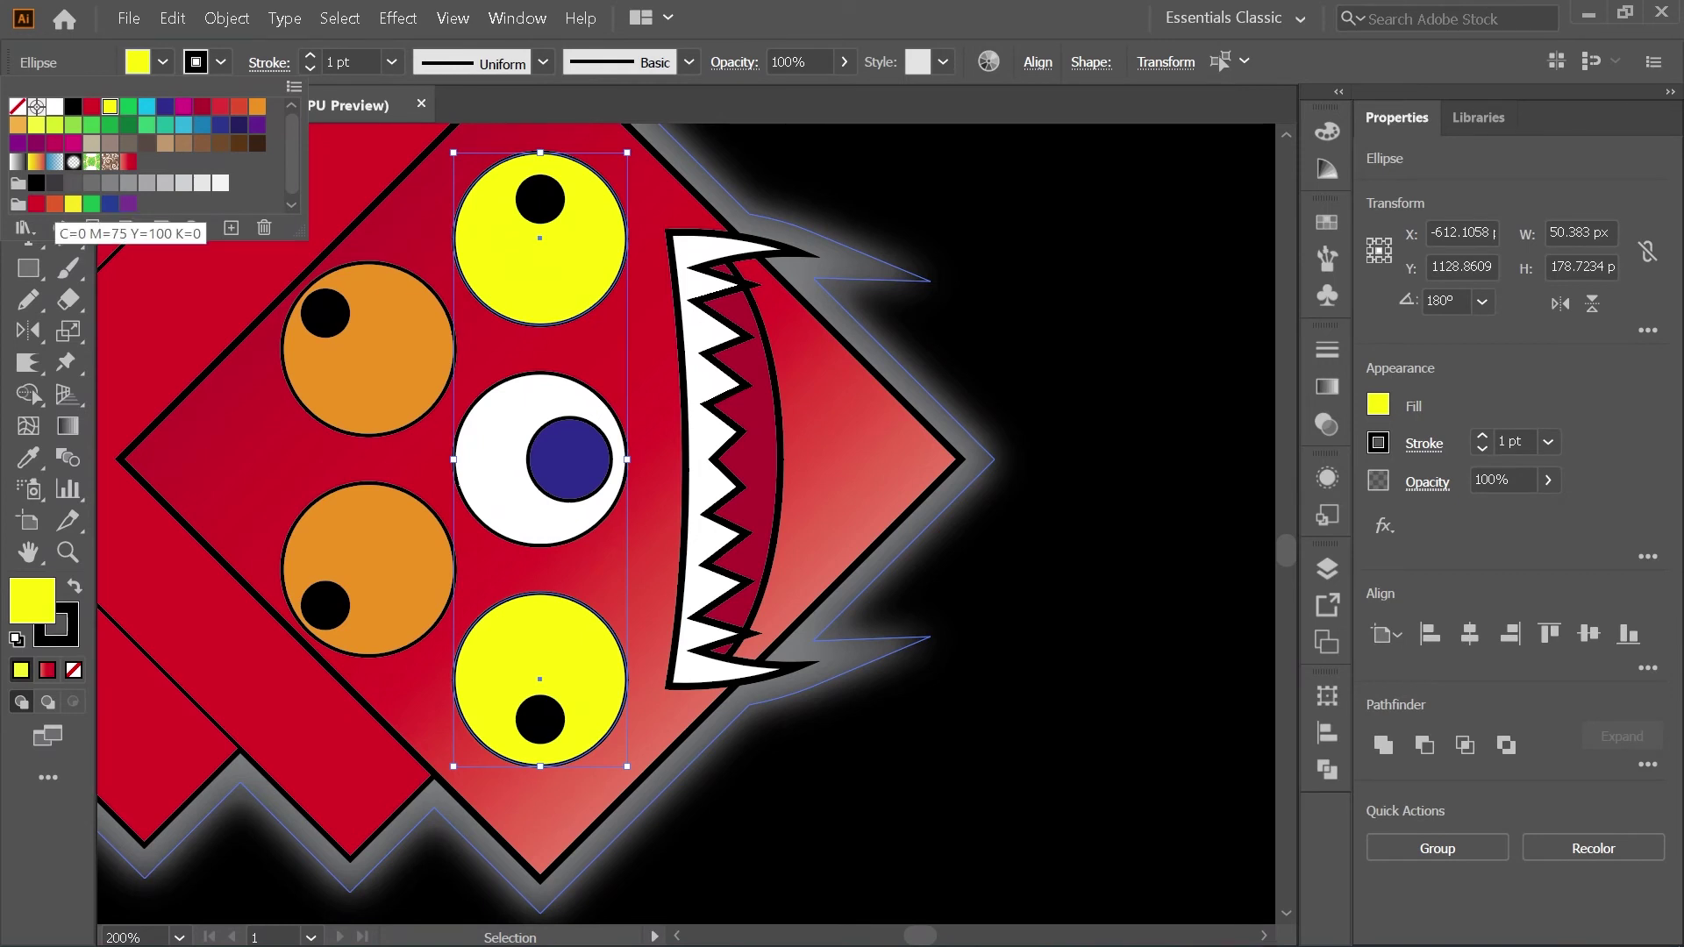
{"action": "left_click", "coordinate": [36, 161]}
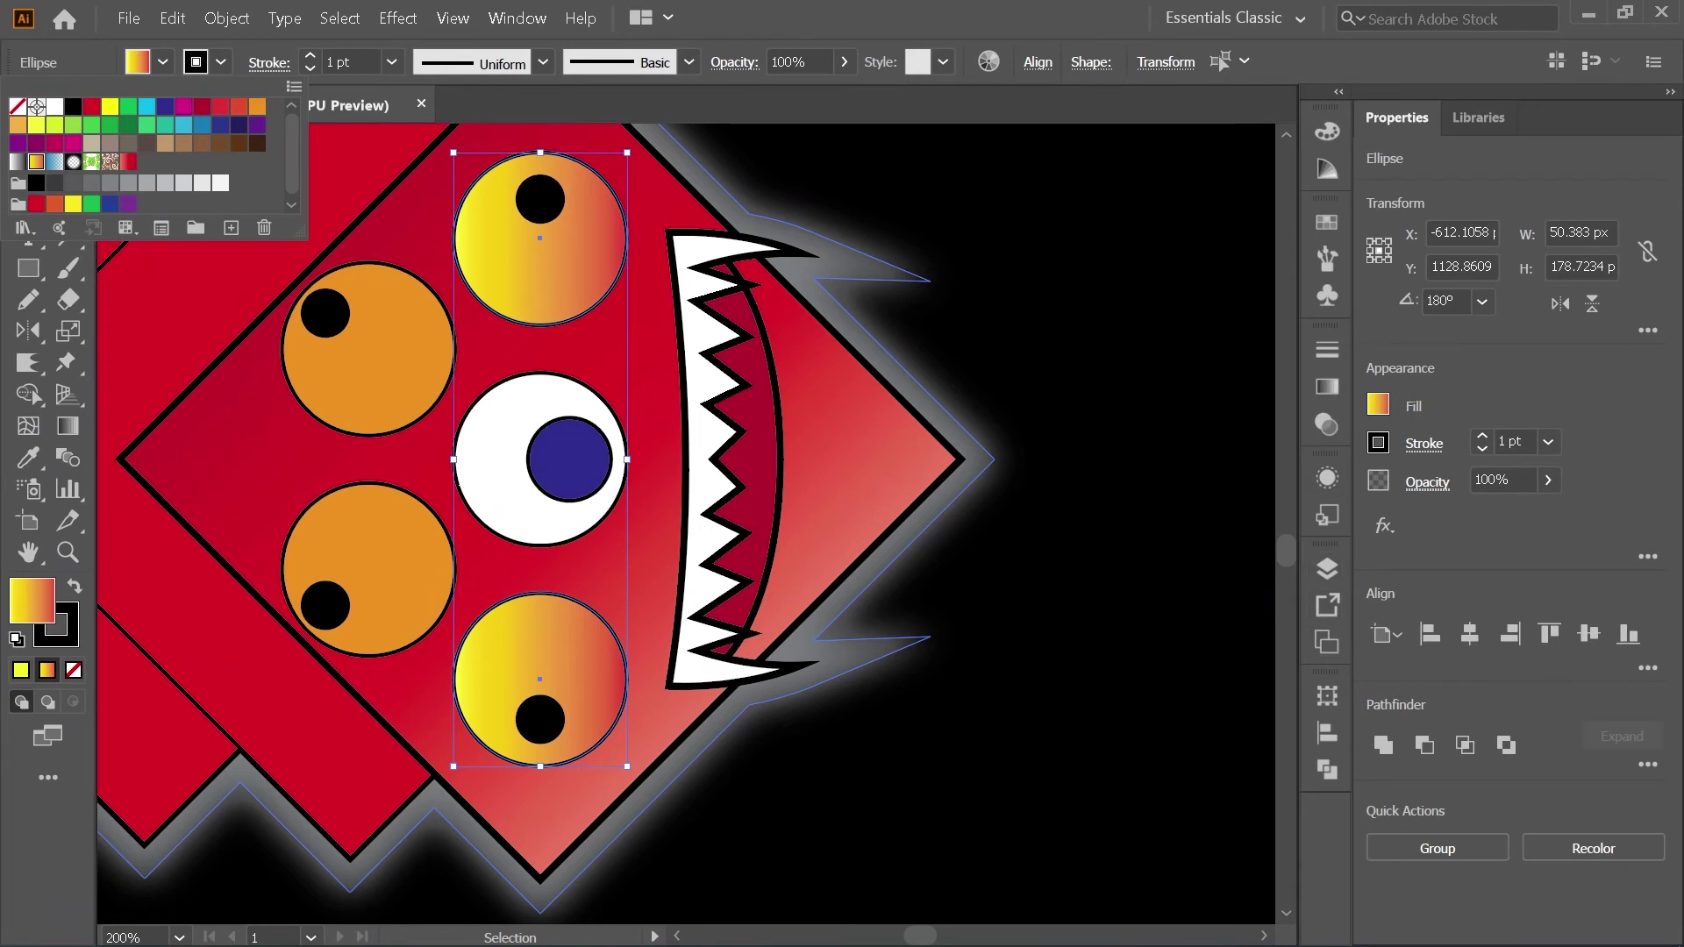
{"action": "key", "text": "Escape"}
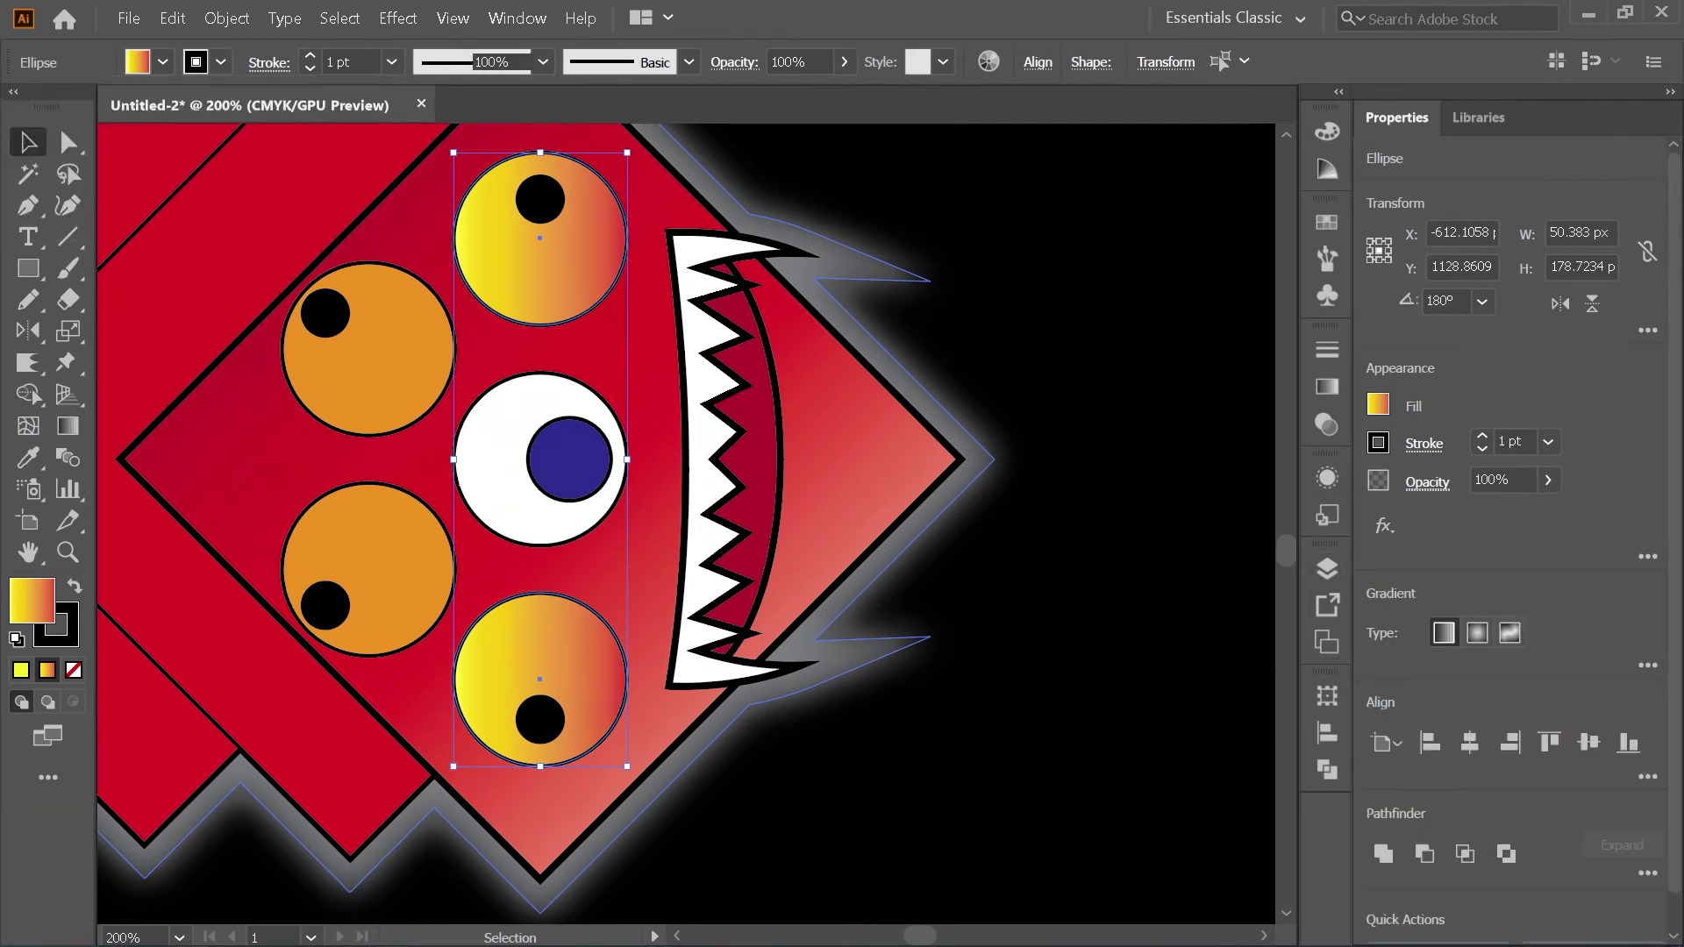
Step: Change the outer eyes' gradient to radial and delete its two yellow color stops
{"action": "key", "text": "g"}
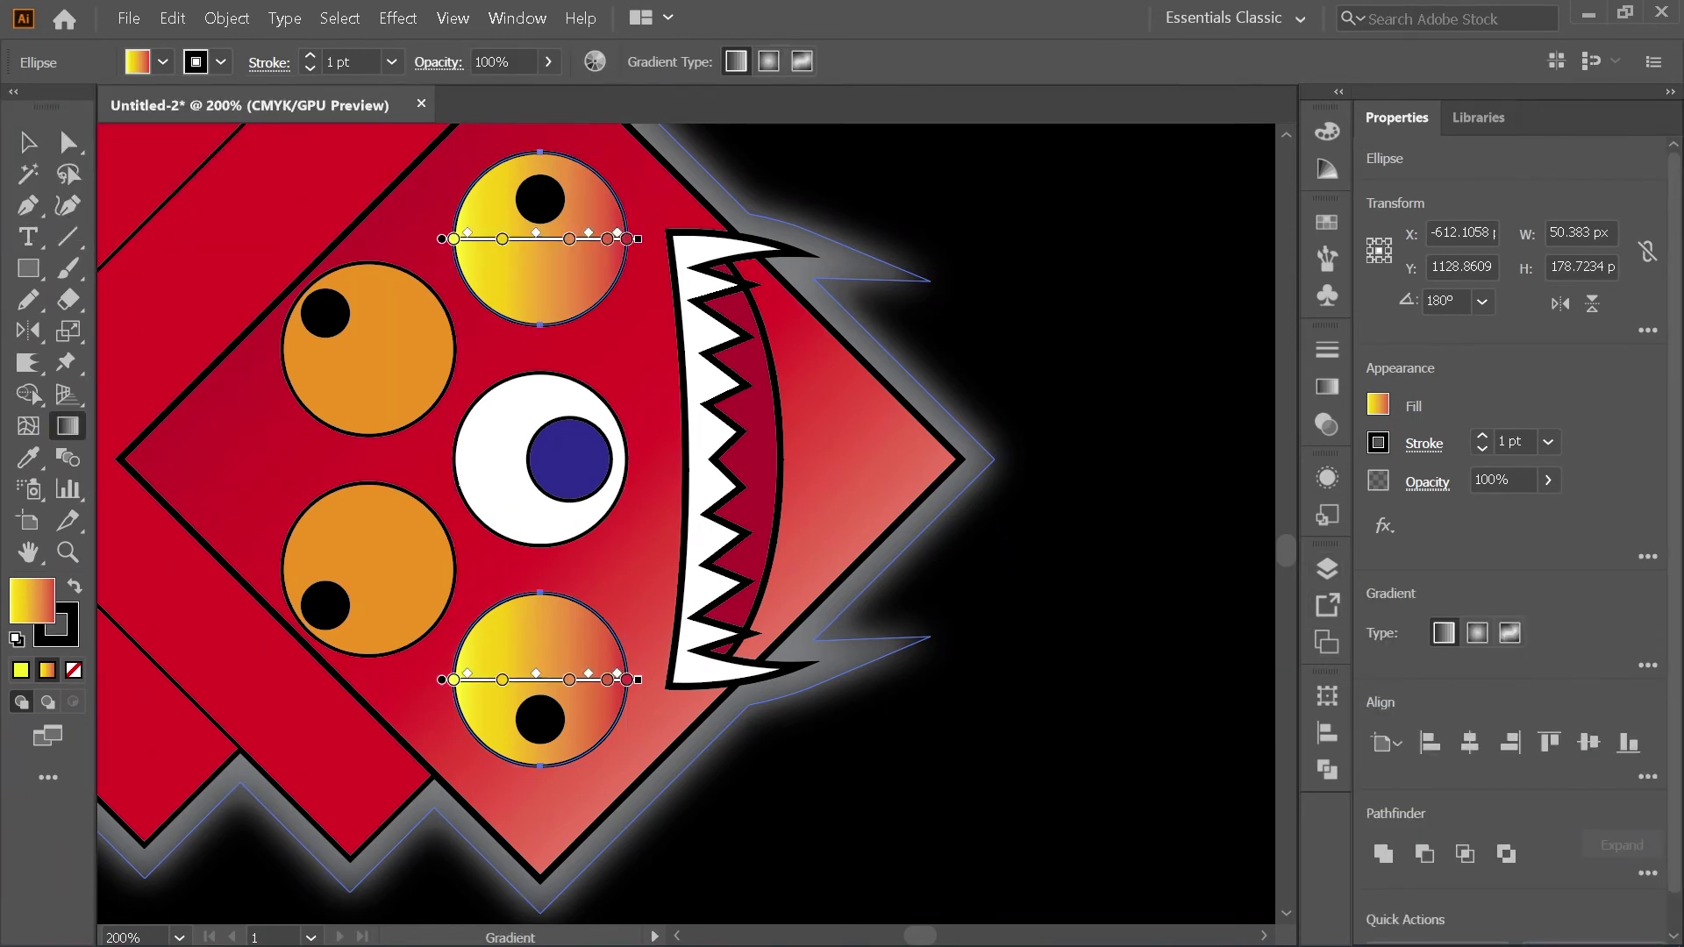
{"action": "left_click", "coordinate": [1649, 664]}
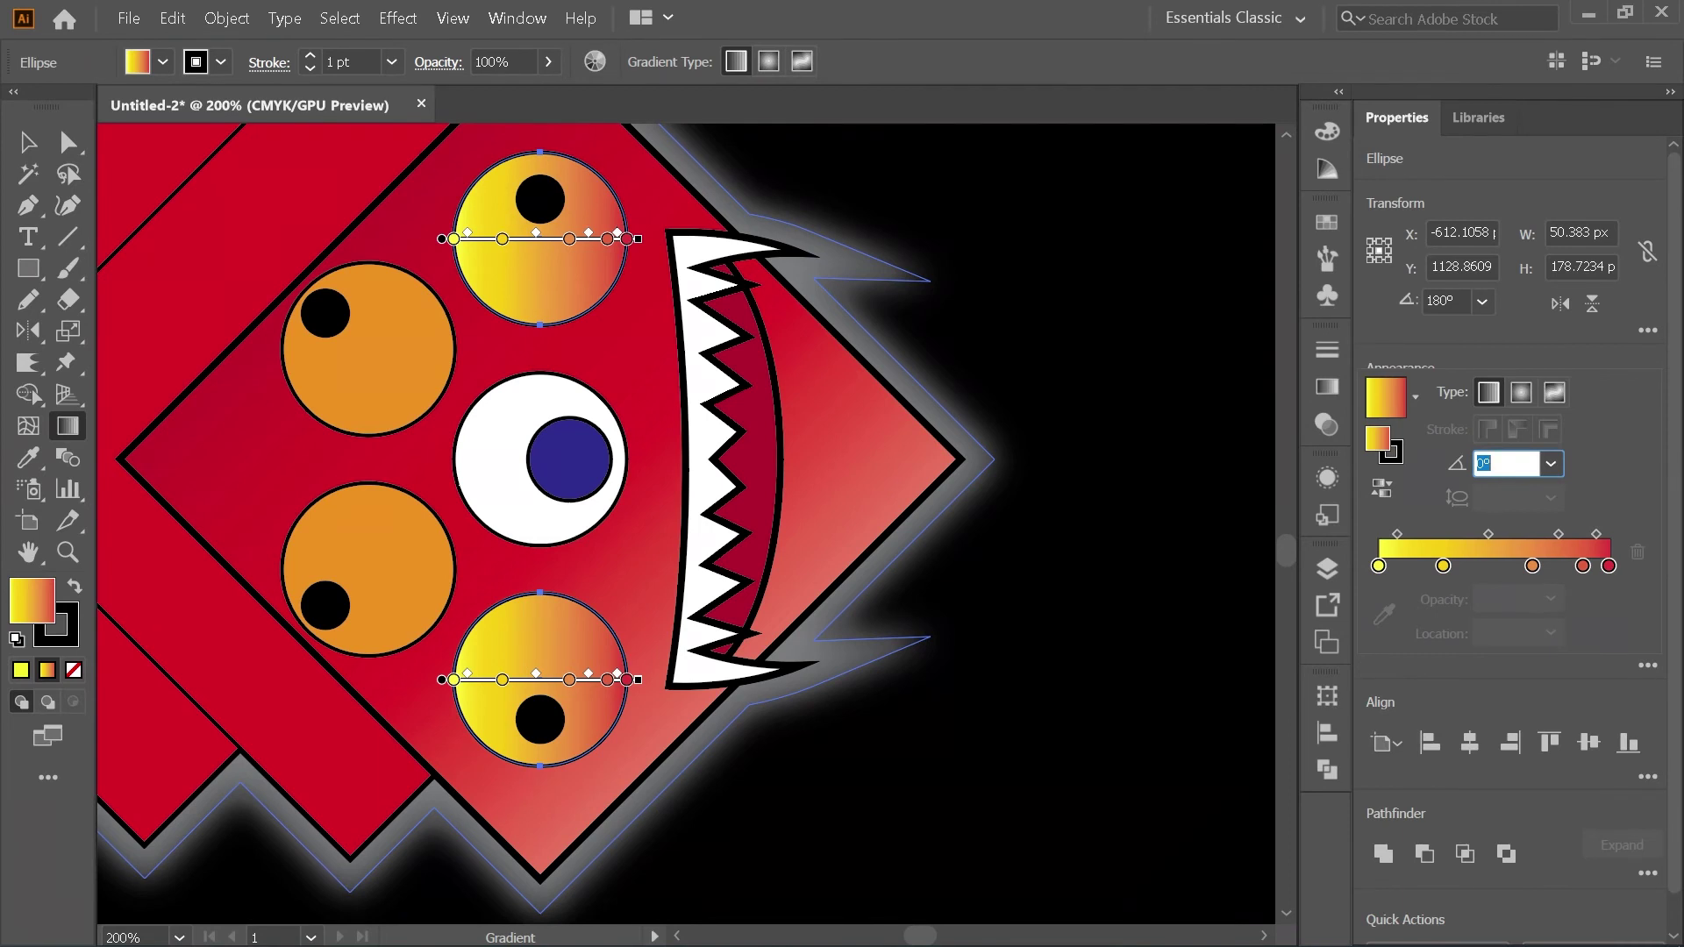
{"action": "left_click", "coordinate": [1521, 393]}
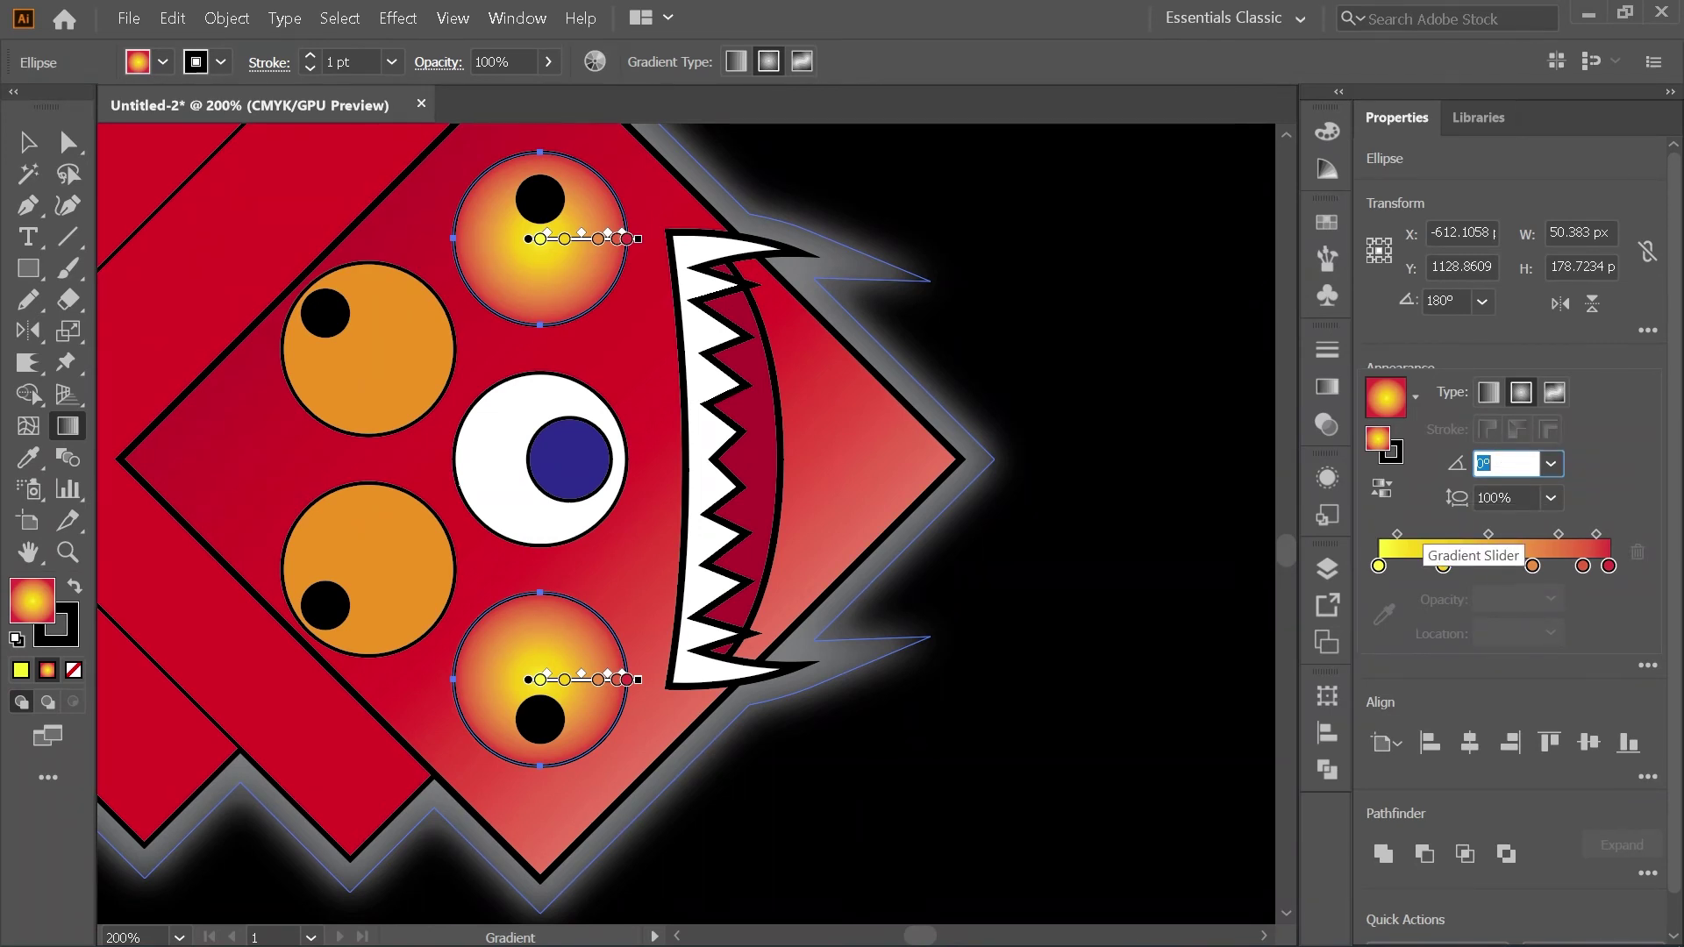
{"action": "left_click", "coordinate": [1379, 565]}
{"action": "key", "text": "Delete"}
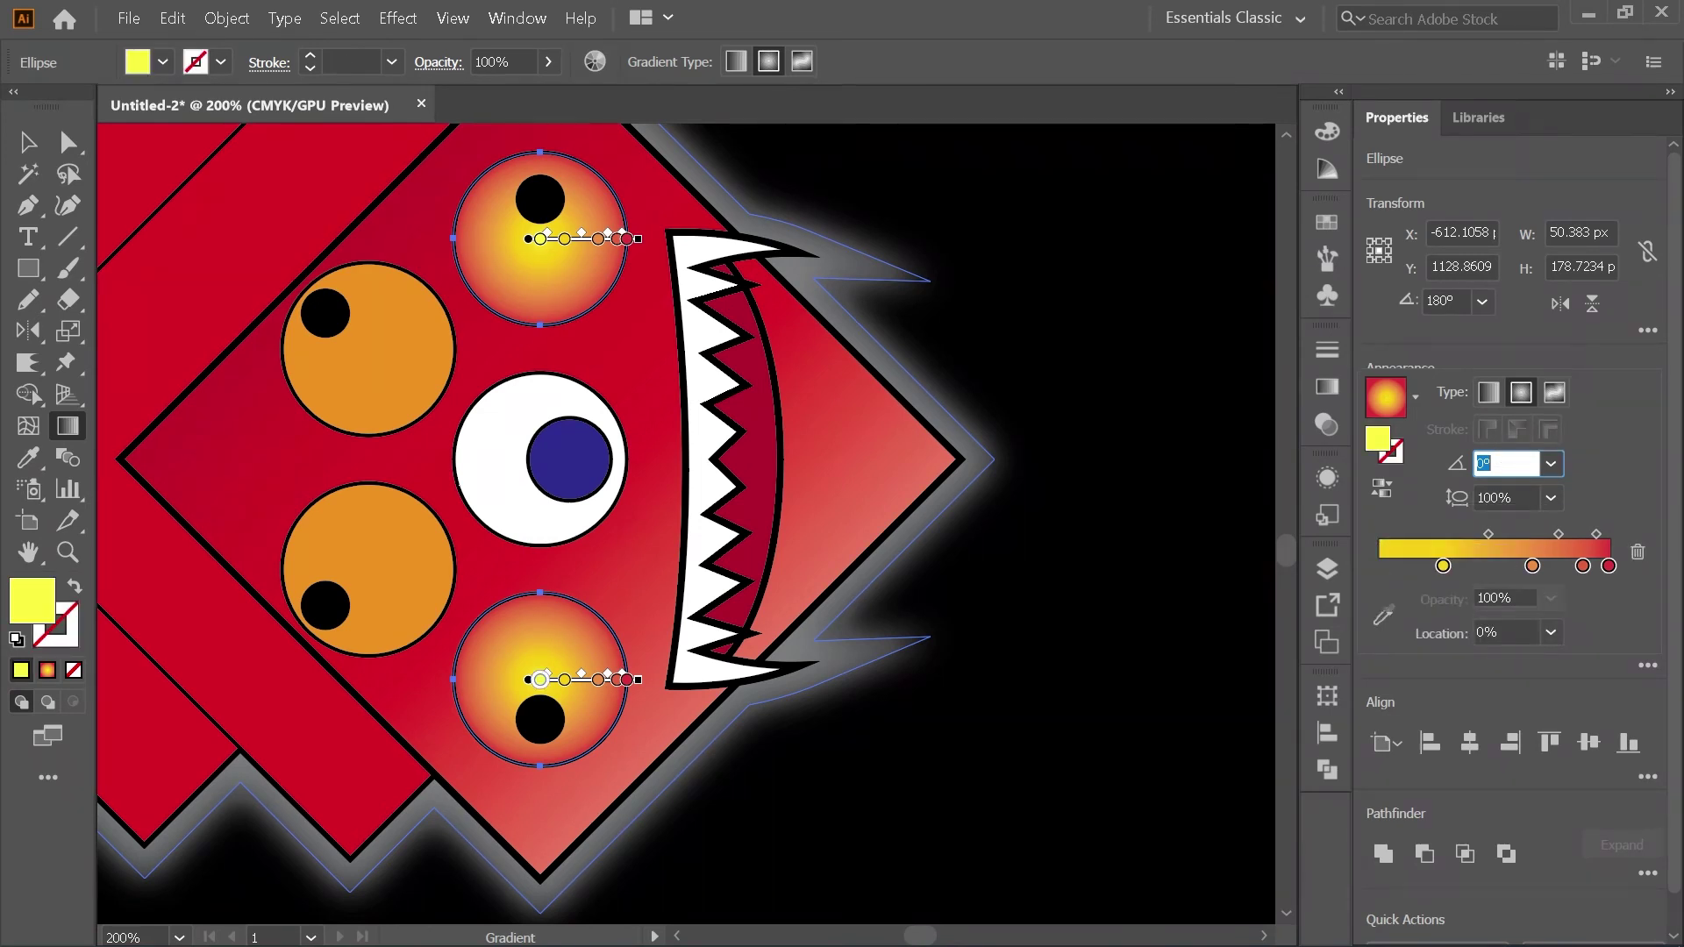
{"action": "left_click_drag", "start_coordinate": [1443, 566], "coordinate": [1386, 565]}
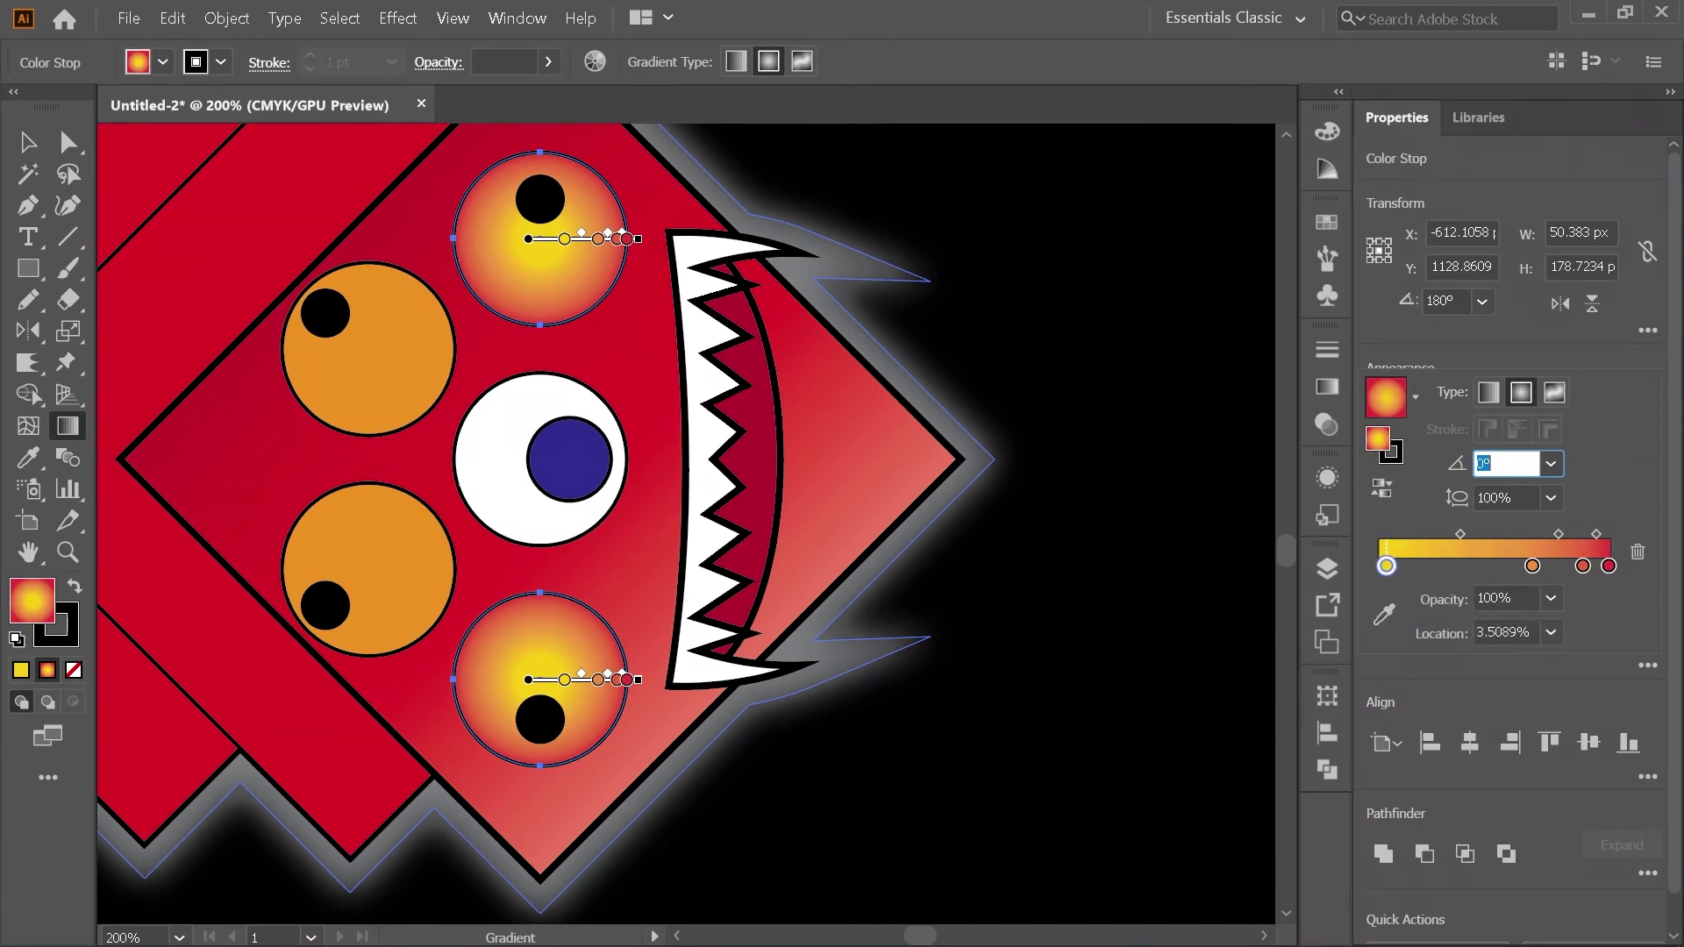
{"action": "key", "text": "Delete"}
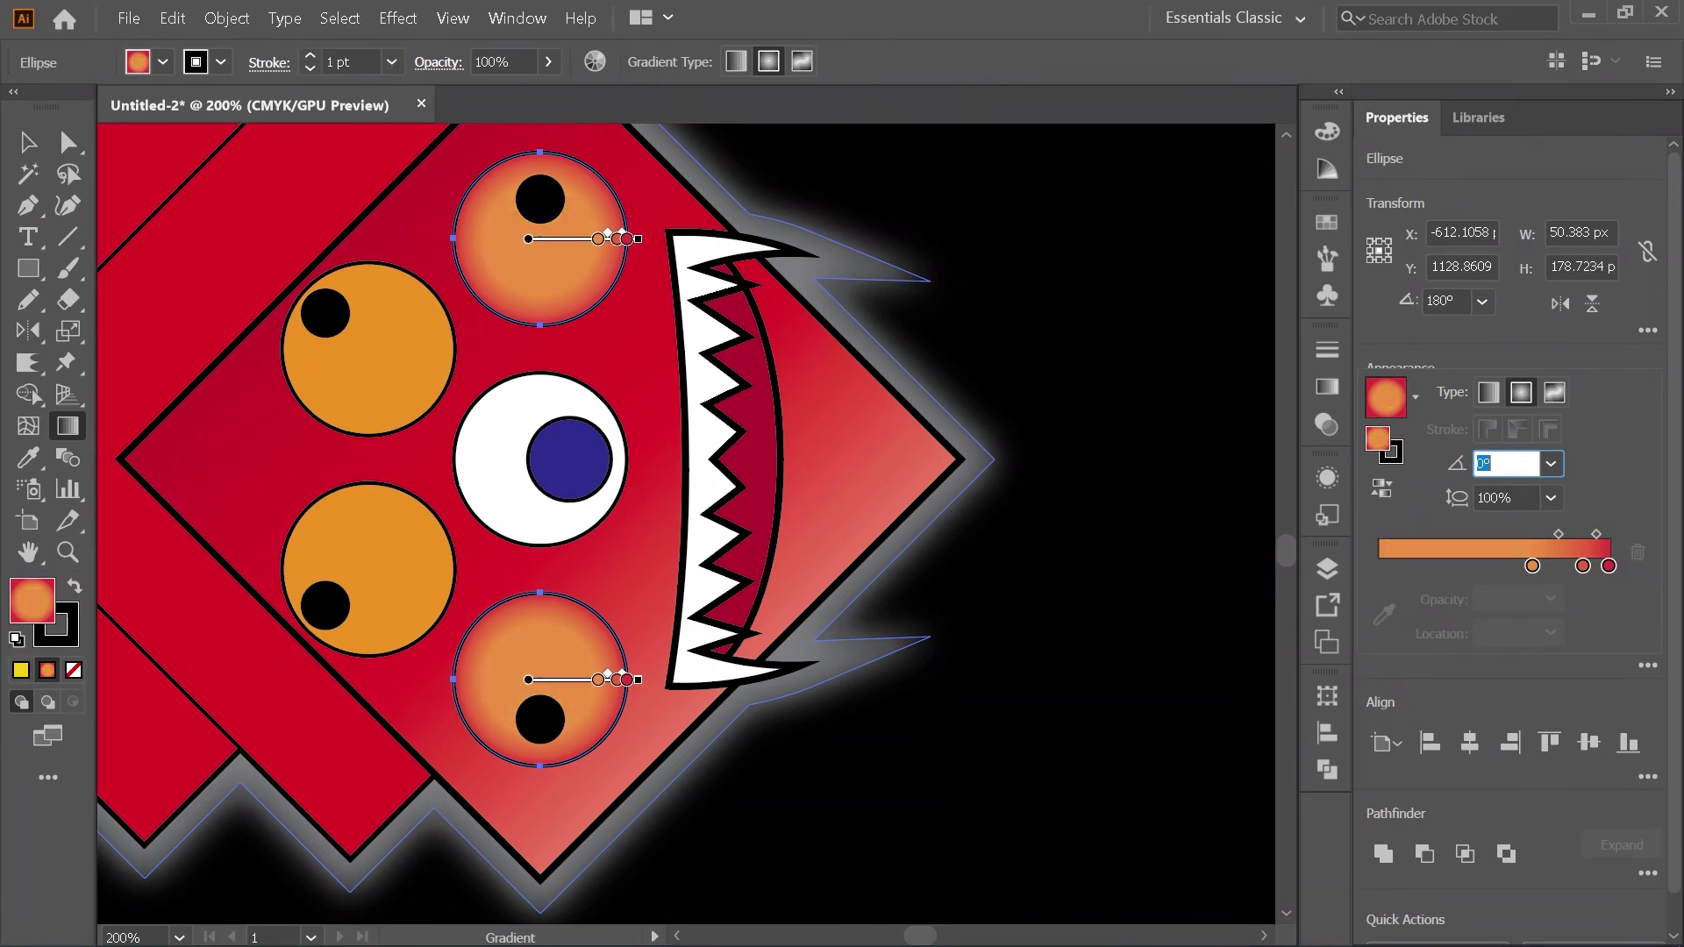
{"action": "key", "text": "Escape"}
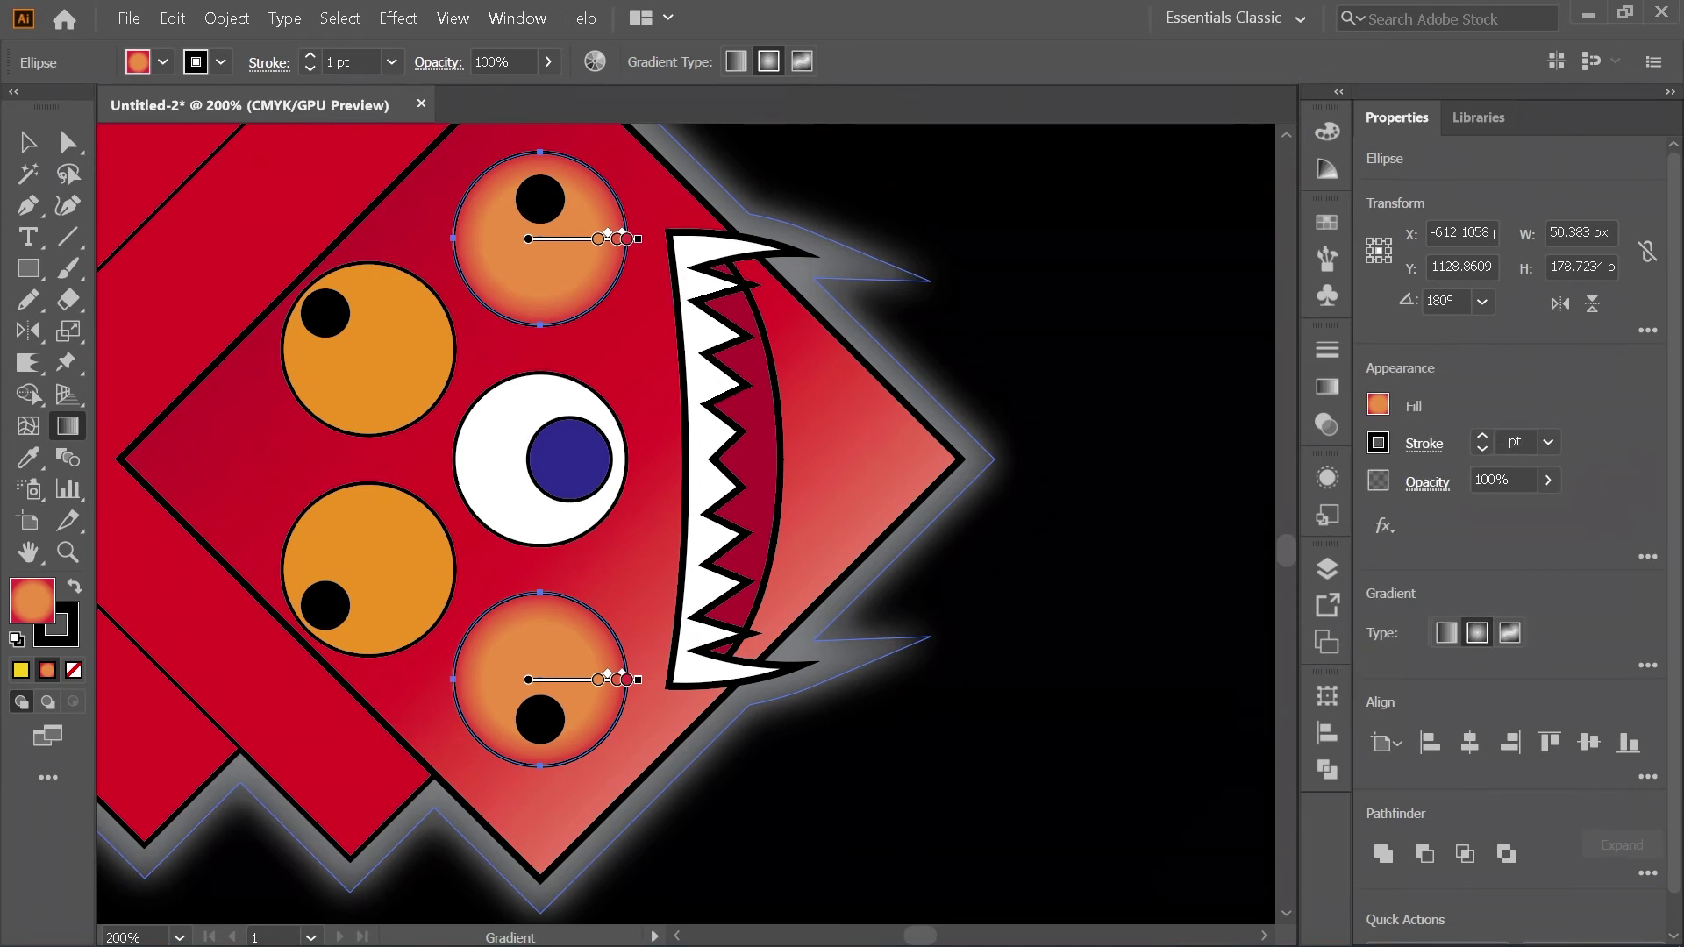
{"action": "left_click", "coordinate": [27, 141]}
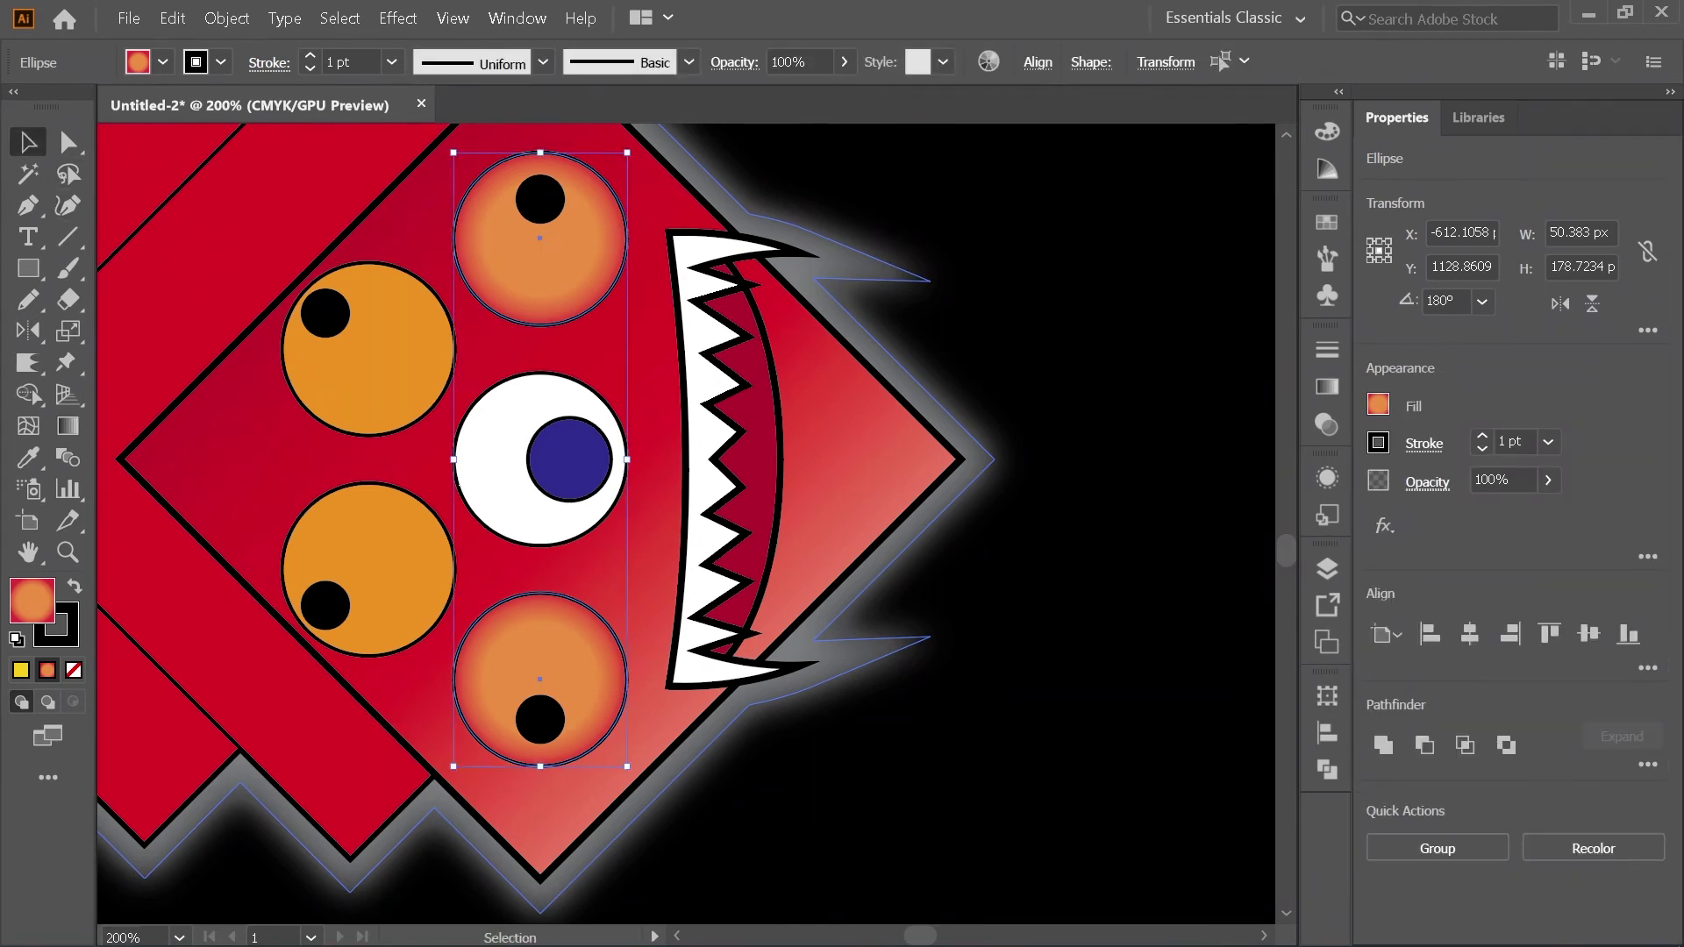
Step: Change the fill of the paired solid orange eyes to yellow and deselect them
{"action": "left_click", "coordinate": [369, 349]}
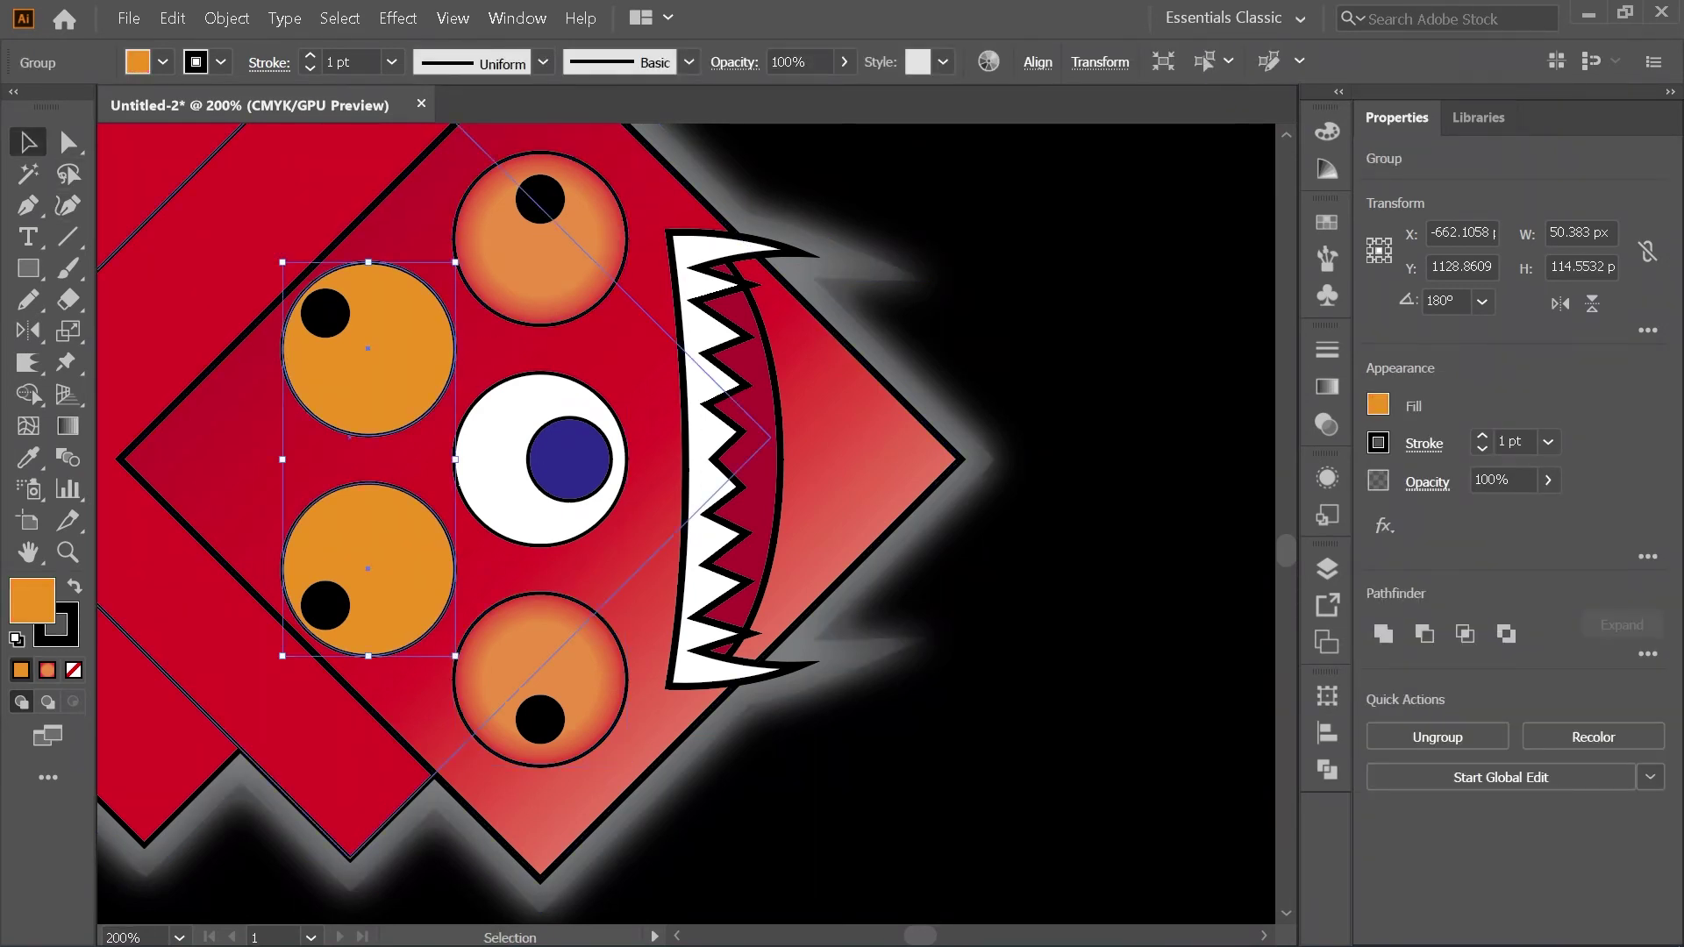
{"action": "left_click", "coordinate": [163, 61]}
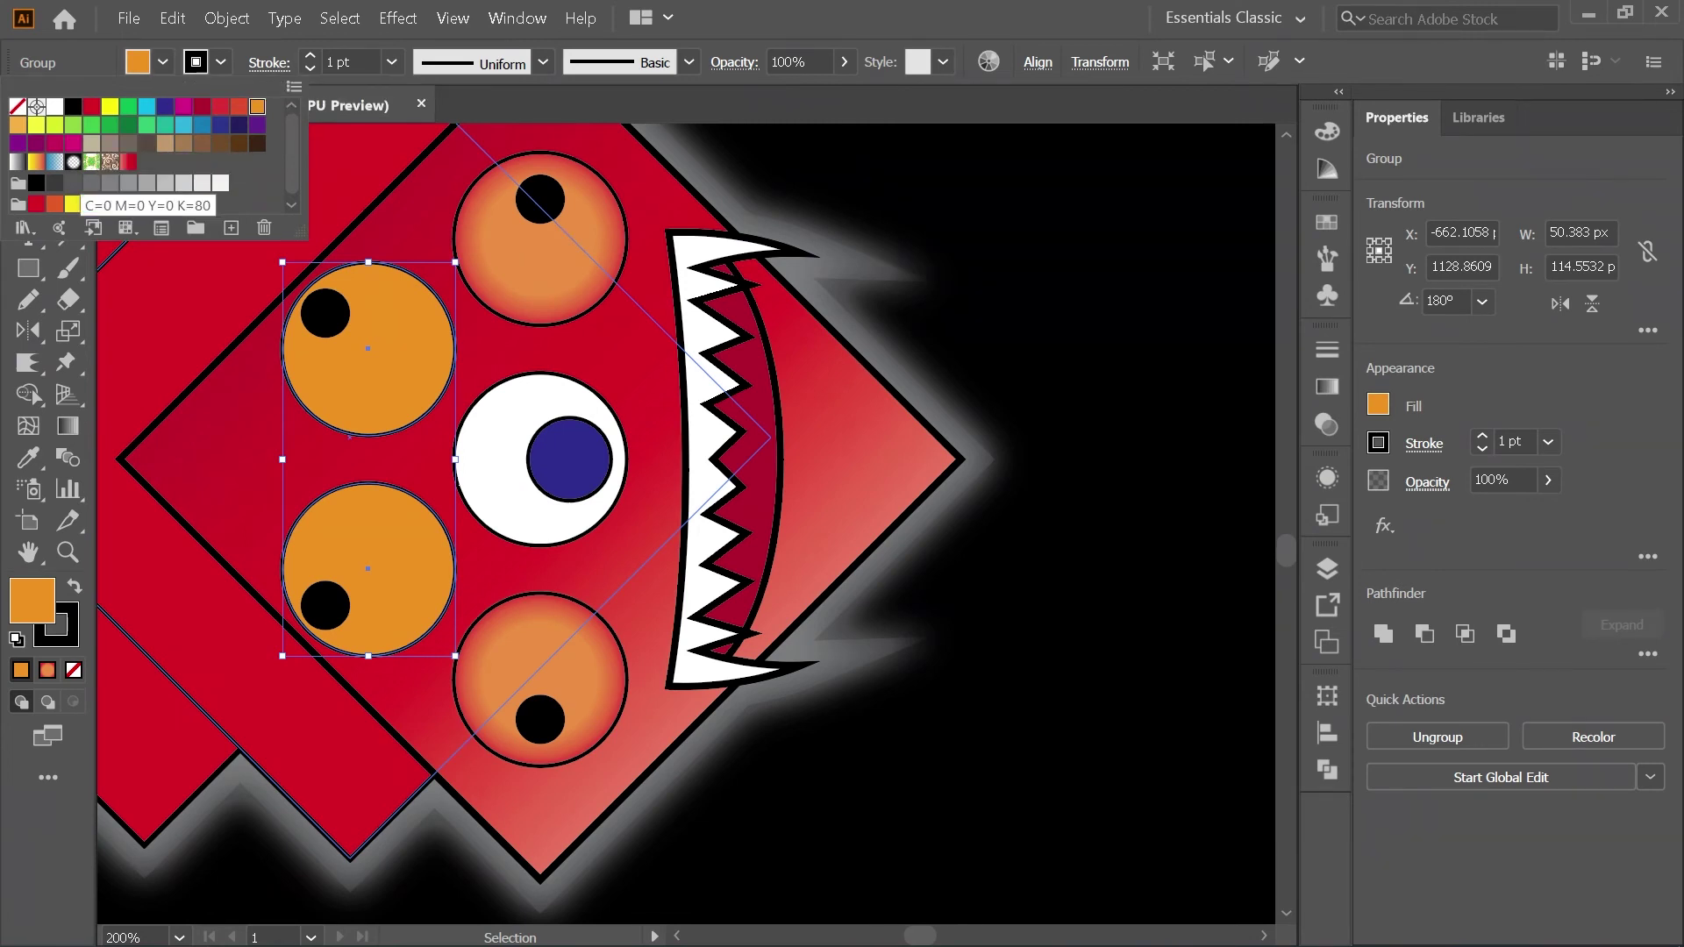
{"action": "left_click", "coordinate": [73, 203]}
{"action": "key", "text": "Escape"}
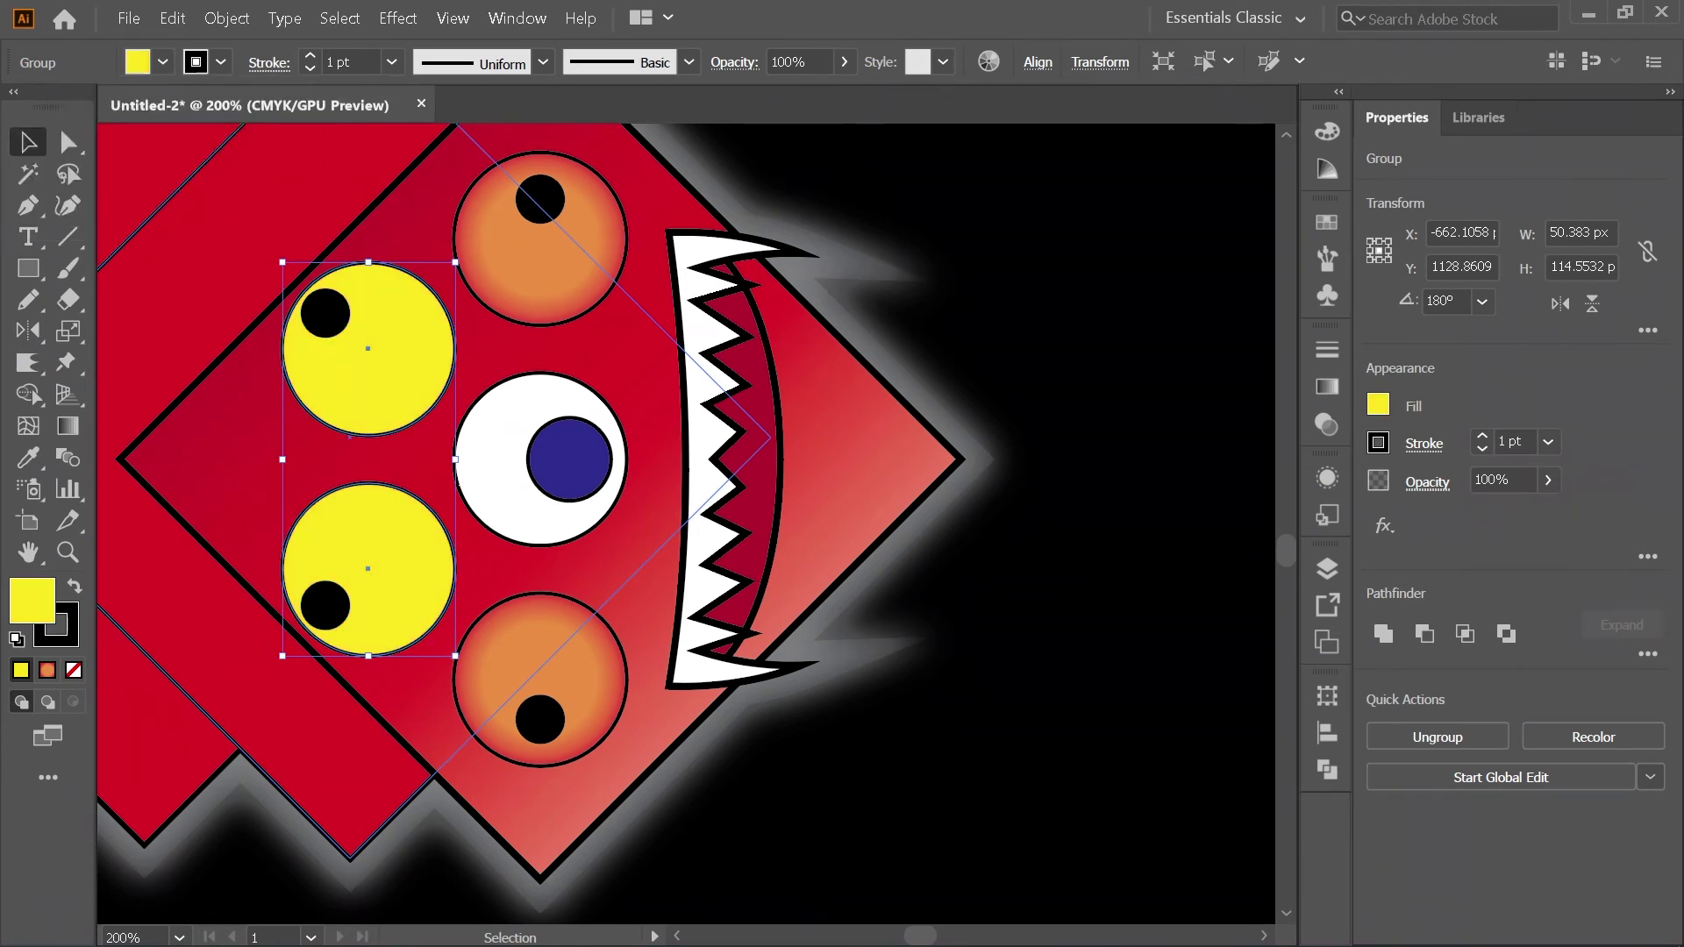
{"action": "left_click", "coordinate": [457, 480]}
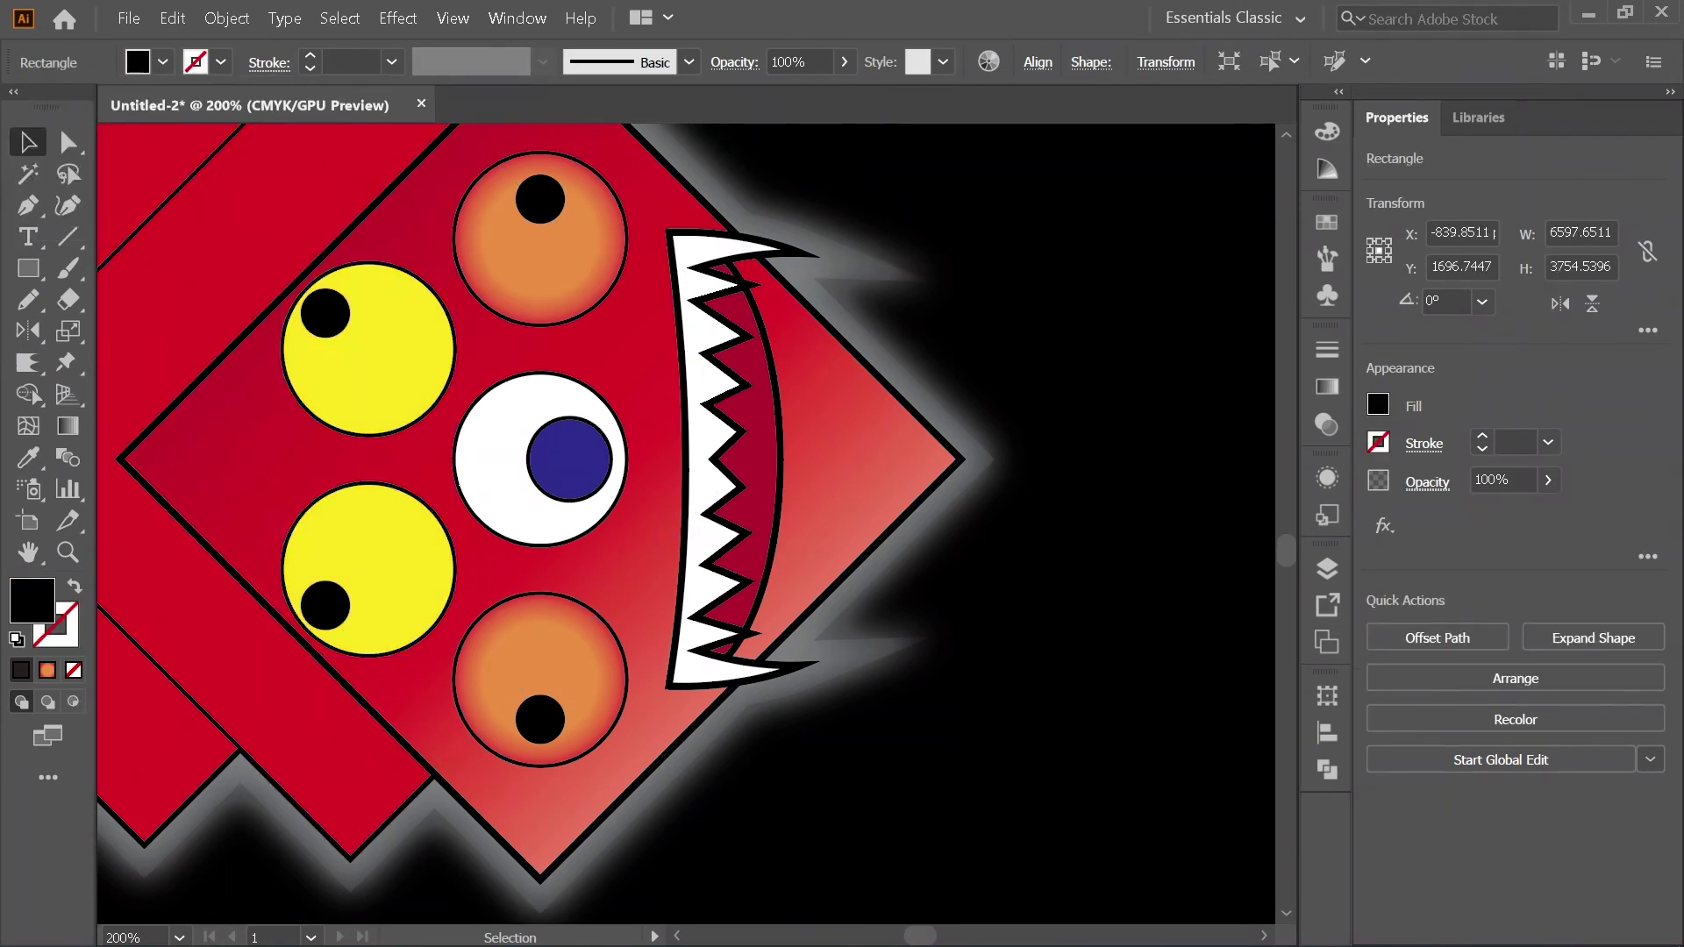
Step: Select the monster head's diamond and change its gradient fill to a freeform gradient
{"action": "key", "text": "ctrl+minus"}
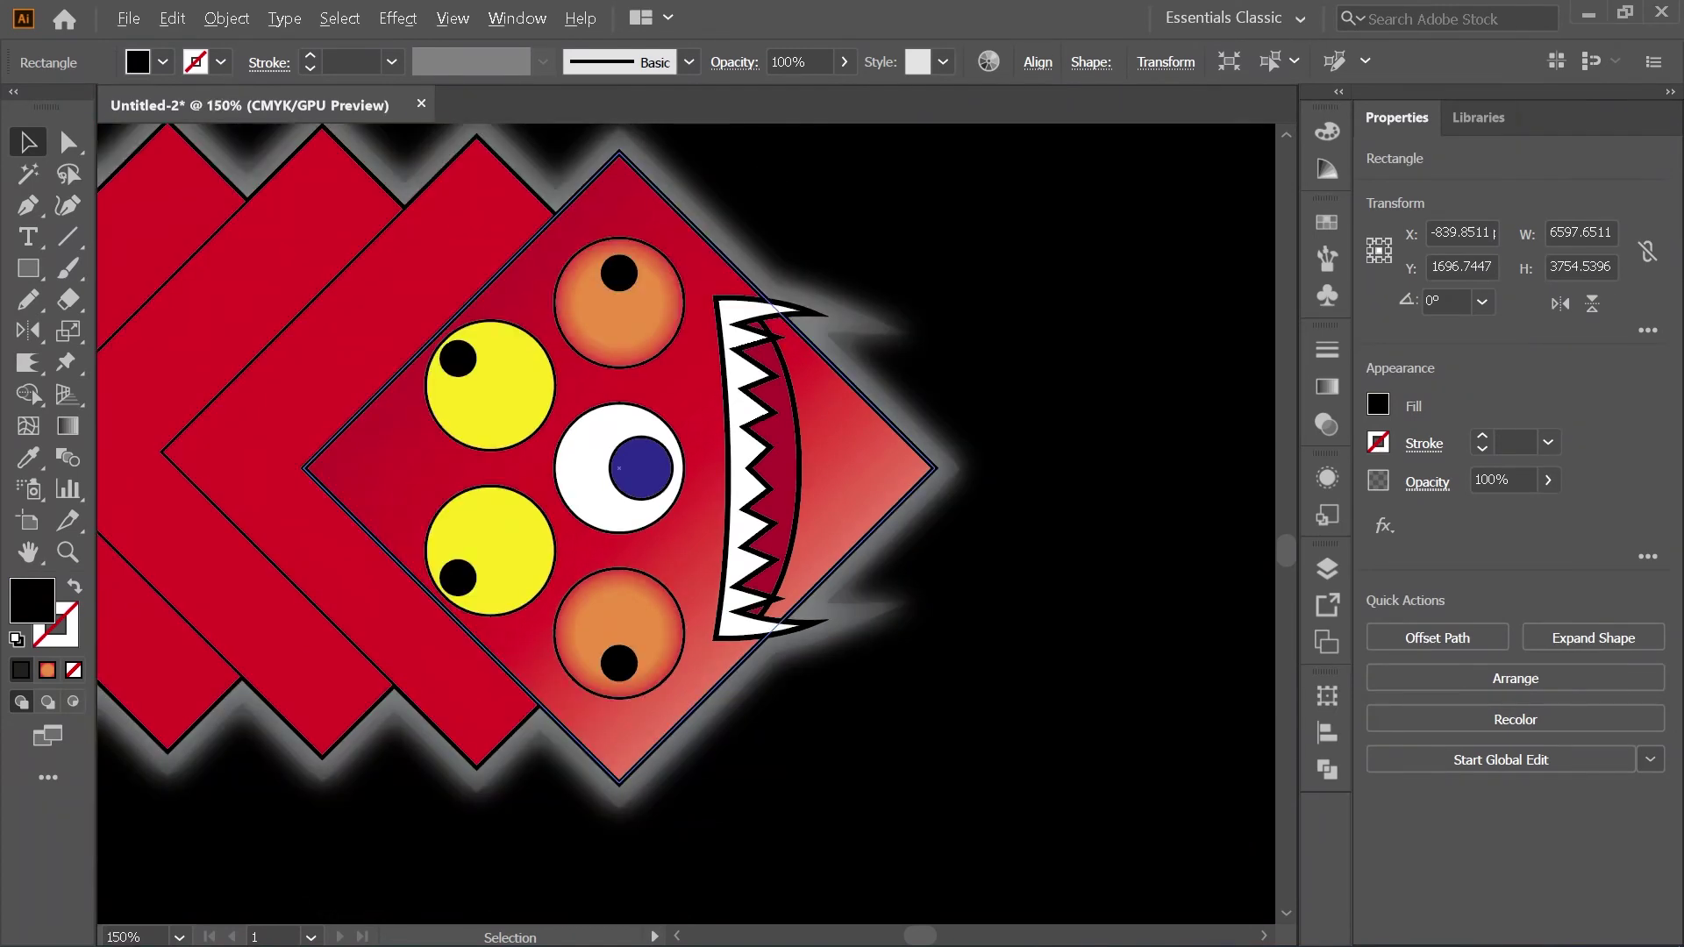
{"action": "scroll", "coordinate": [744, 272], "scroll_direction": "up", "scroll_amount": 1}
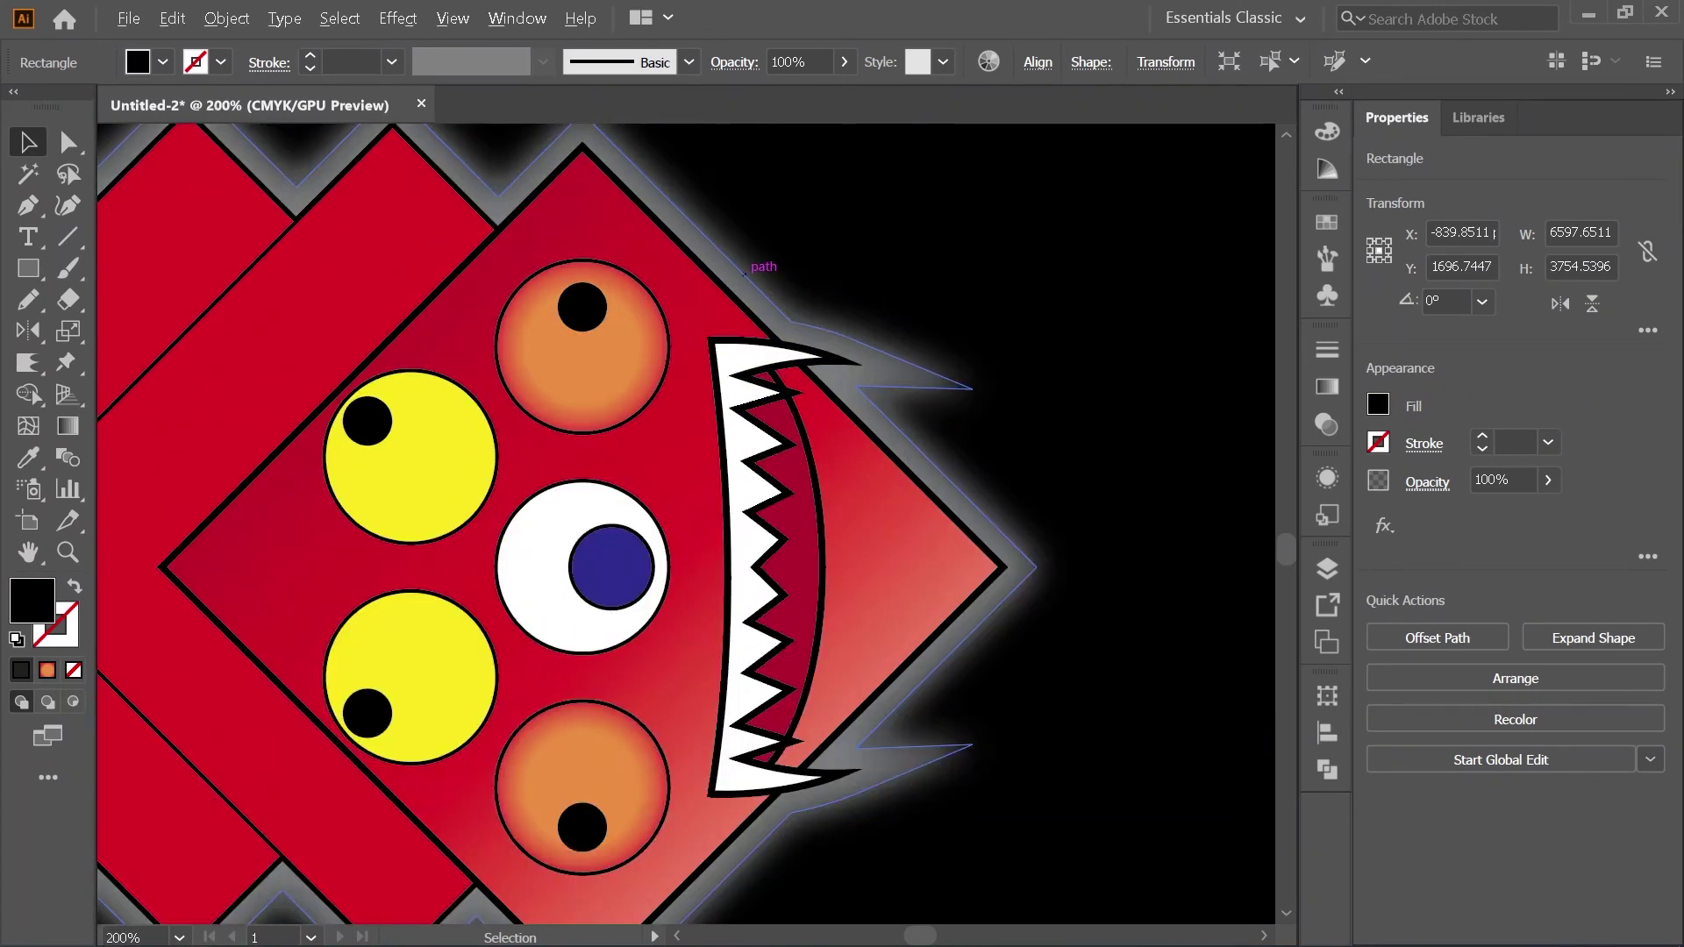
{"action": "scroll", "coordinate": [745, 273], "scroll_direction": "down", "scroll_amount": 1}
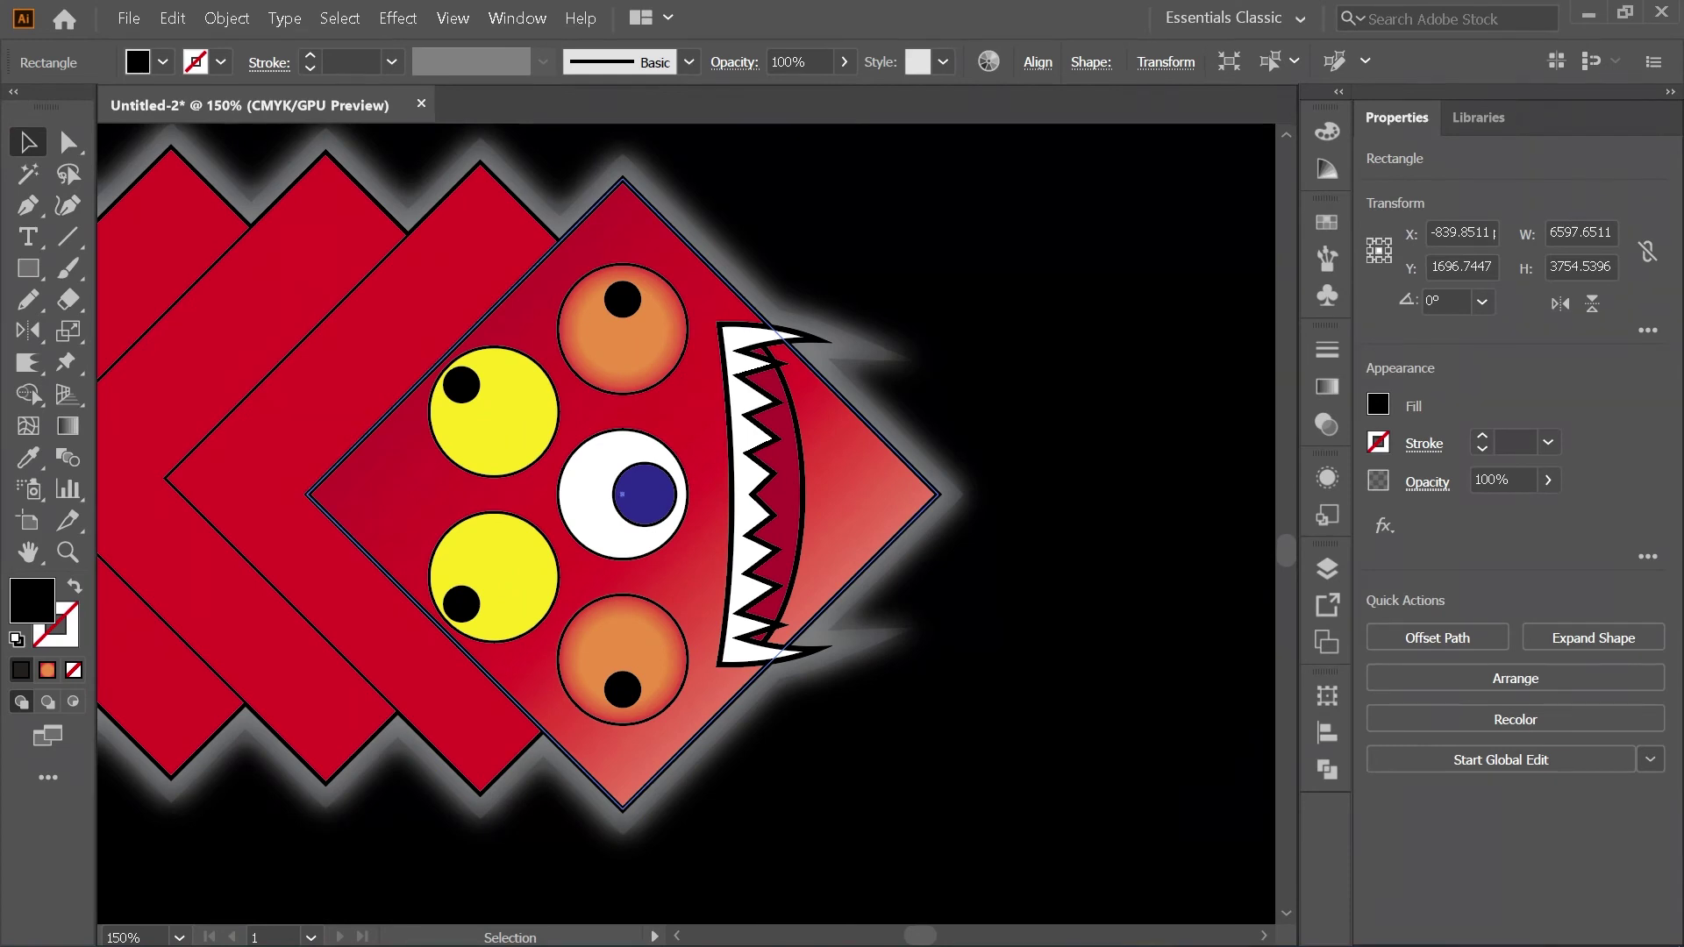
{"action": "left_click", "coordinate": [701, 273]}
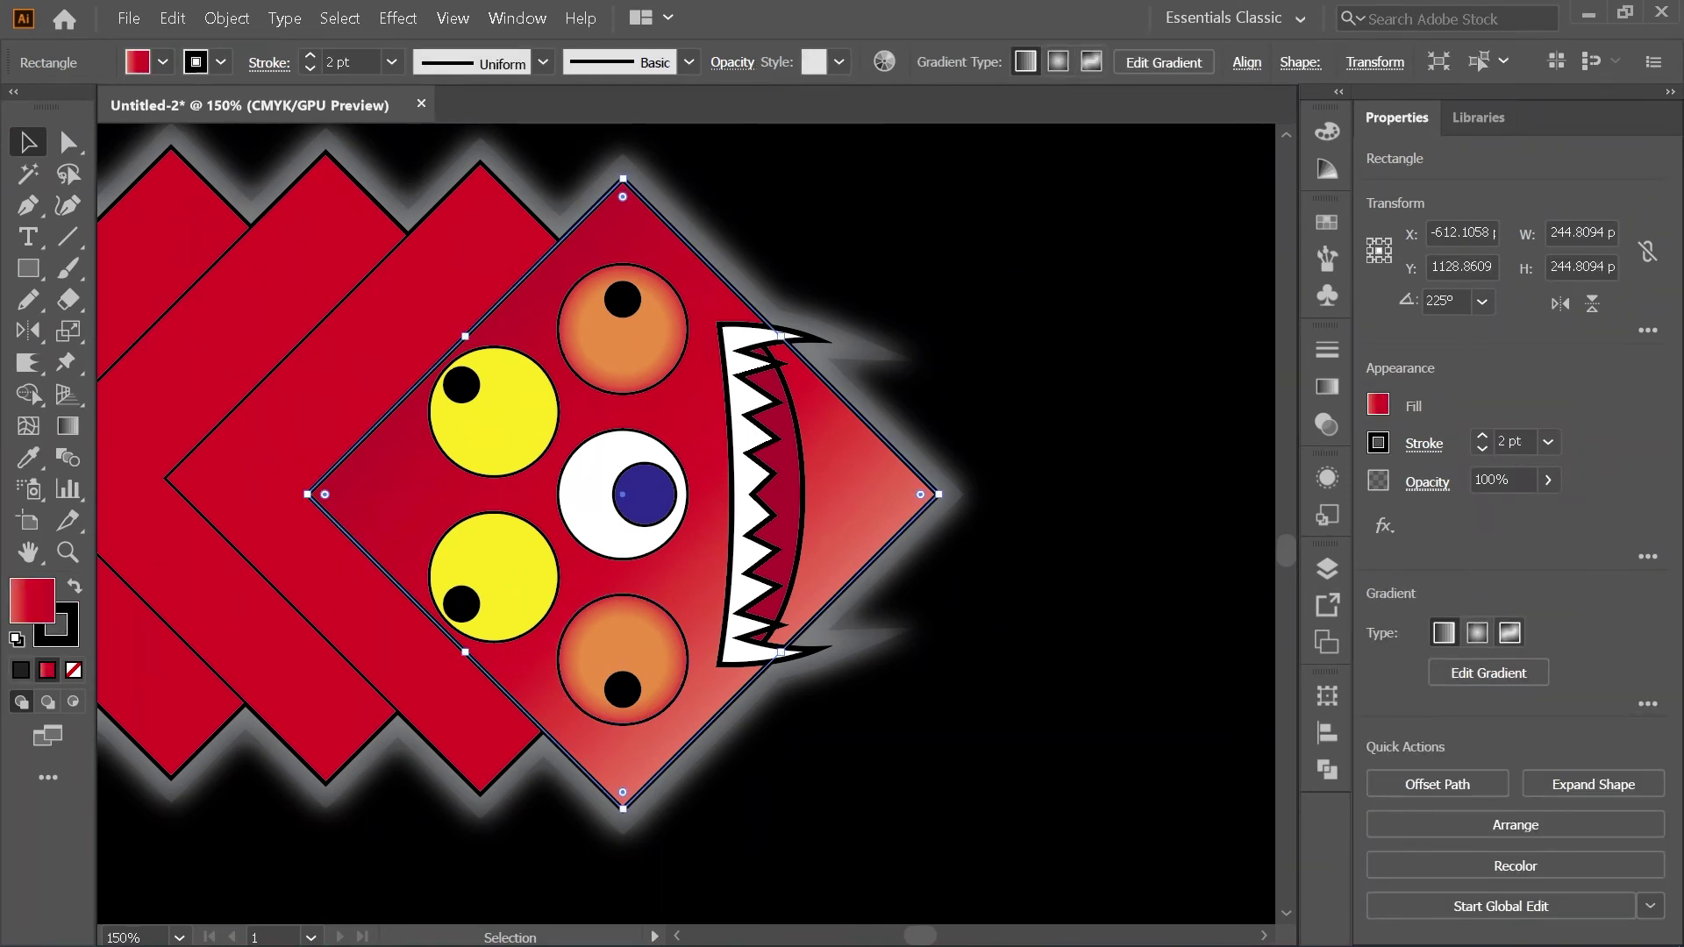
{"action": "left_click", "coordinate": [1510, 633]}
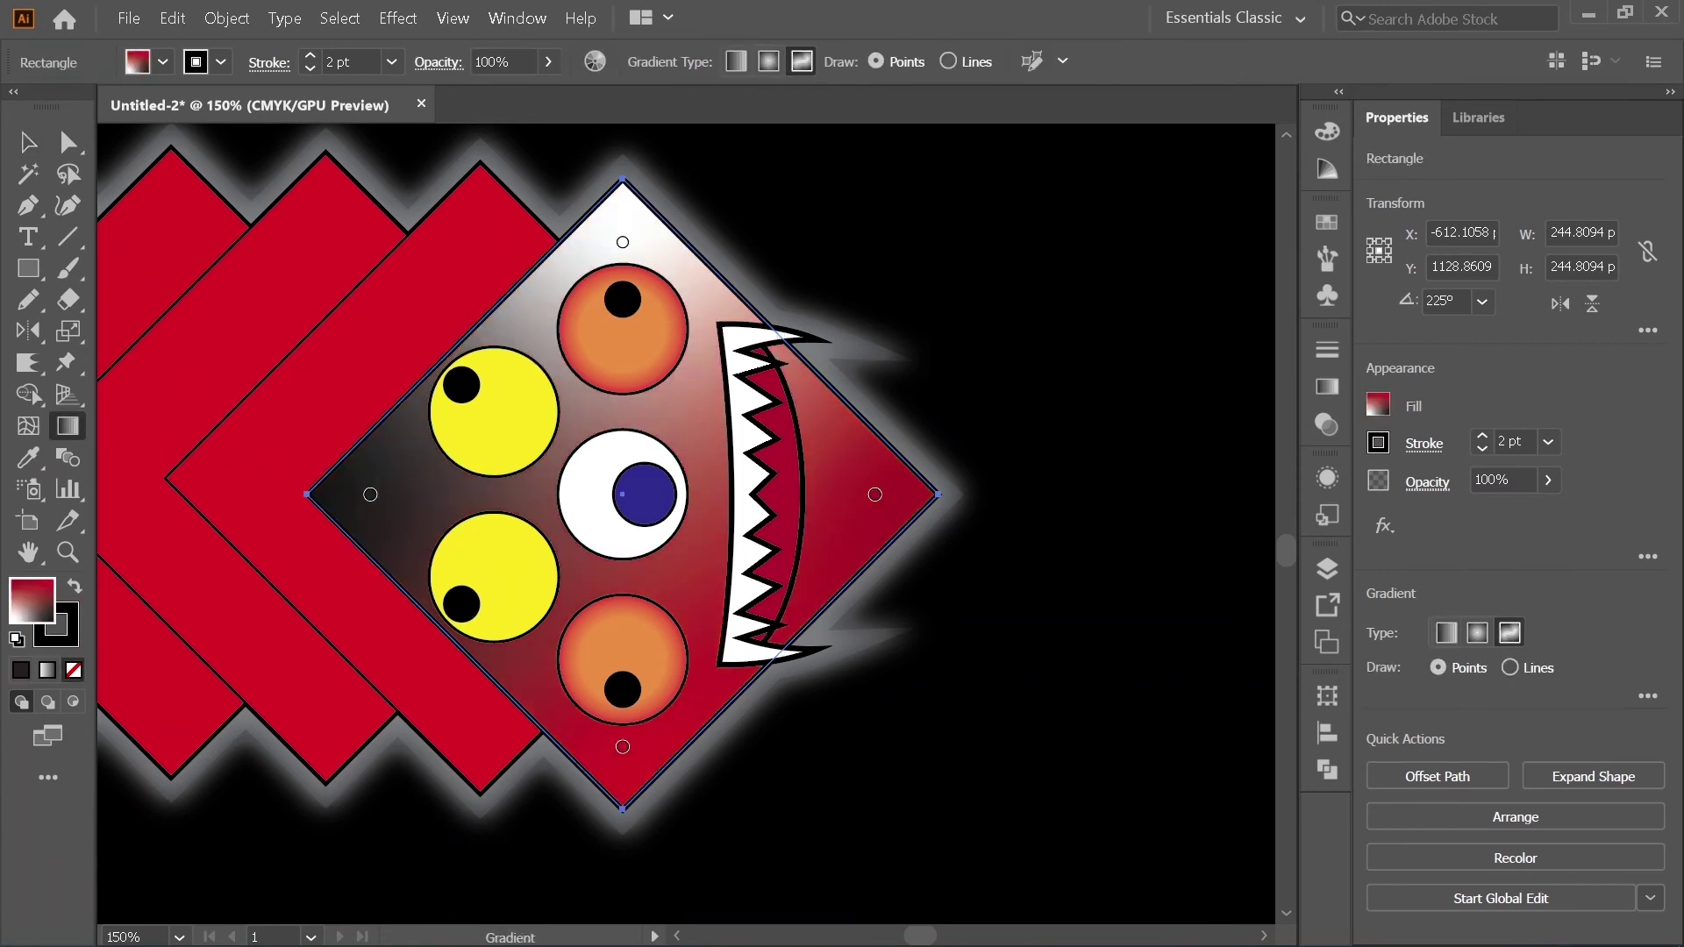
Step: Recolor the freeform stop behind the teeth at the diamond's right corner to the bright red swatch and set its spread to 38%
{"action": "scroll", "coordinate": [914, 606], "scroll_direction": "up", "scroll_amount": 2}
{"action": "scroll", "coordinate": [966, 605], "scroll_direction": "down", "scroll_amount": 1}
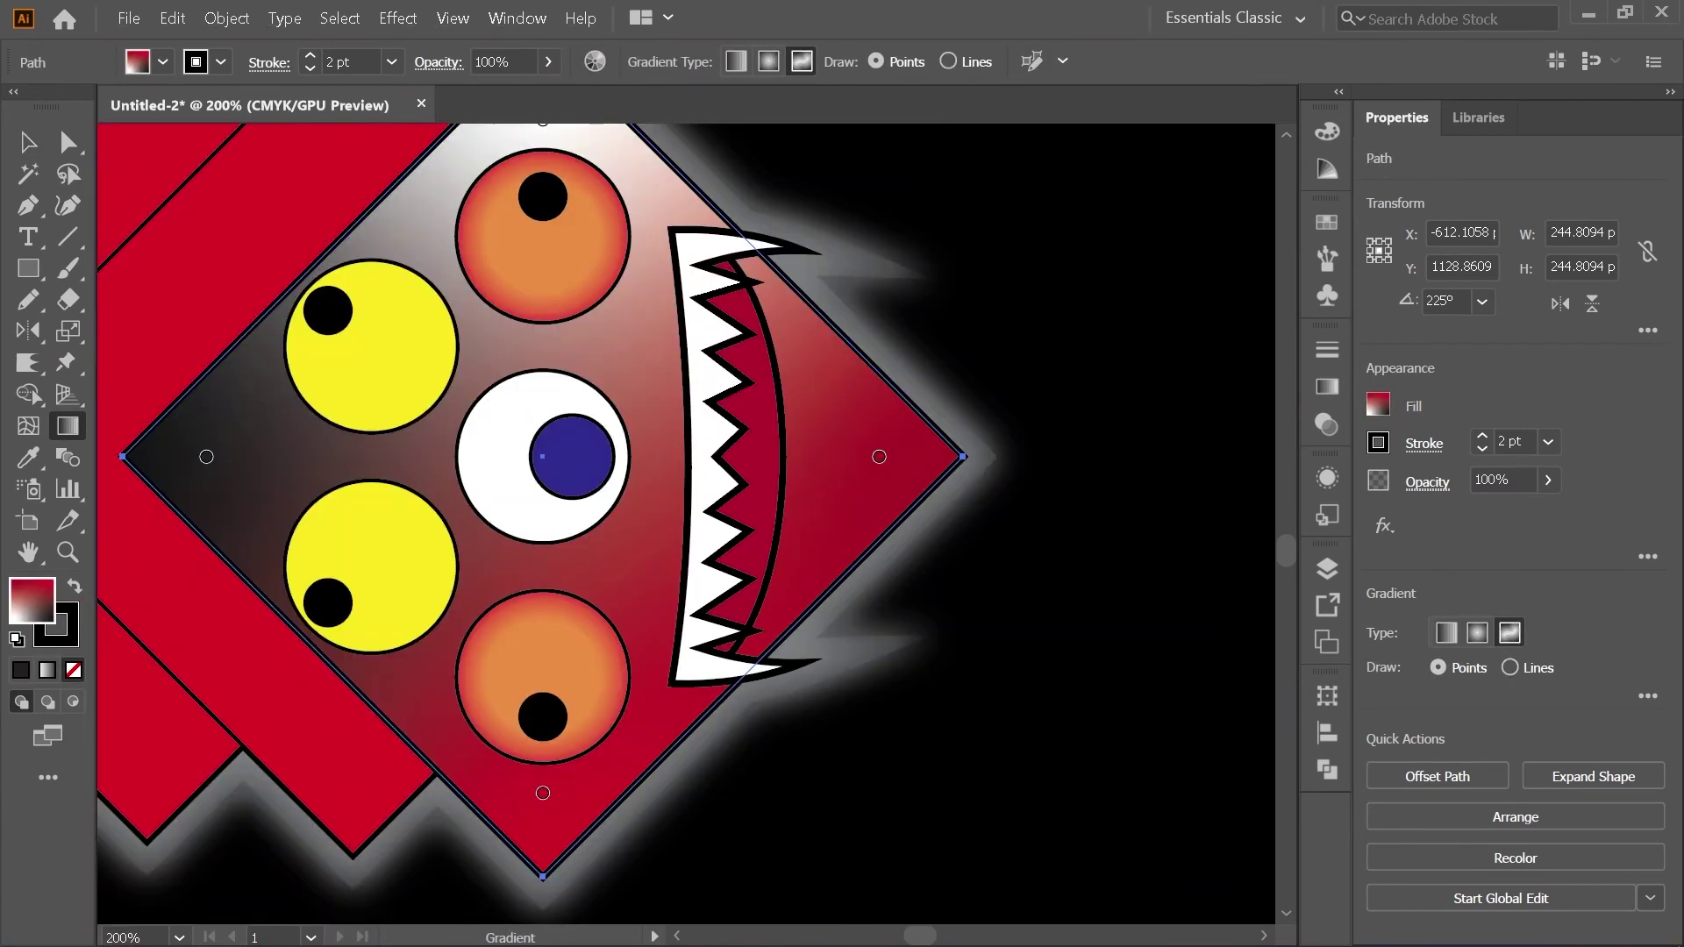
{"action": "double_click", "coordinate": [879, 456]}
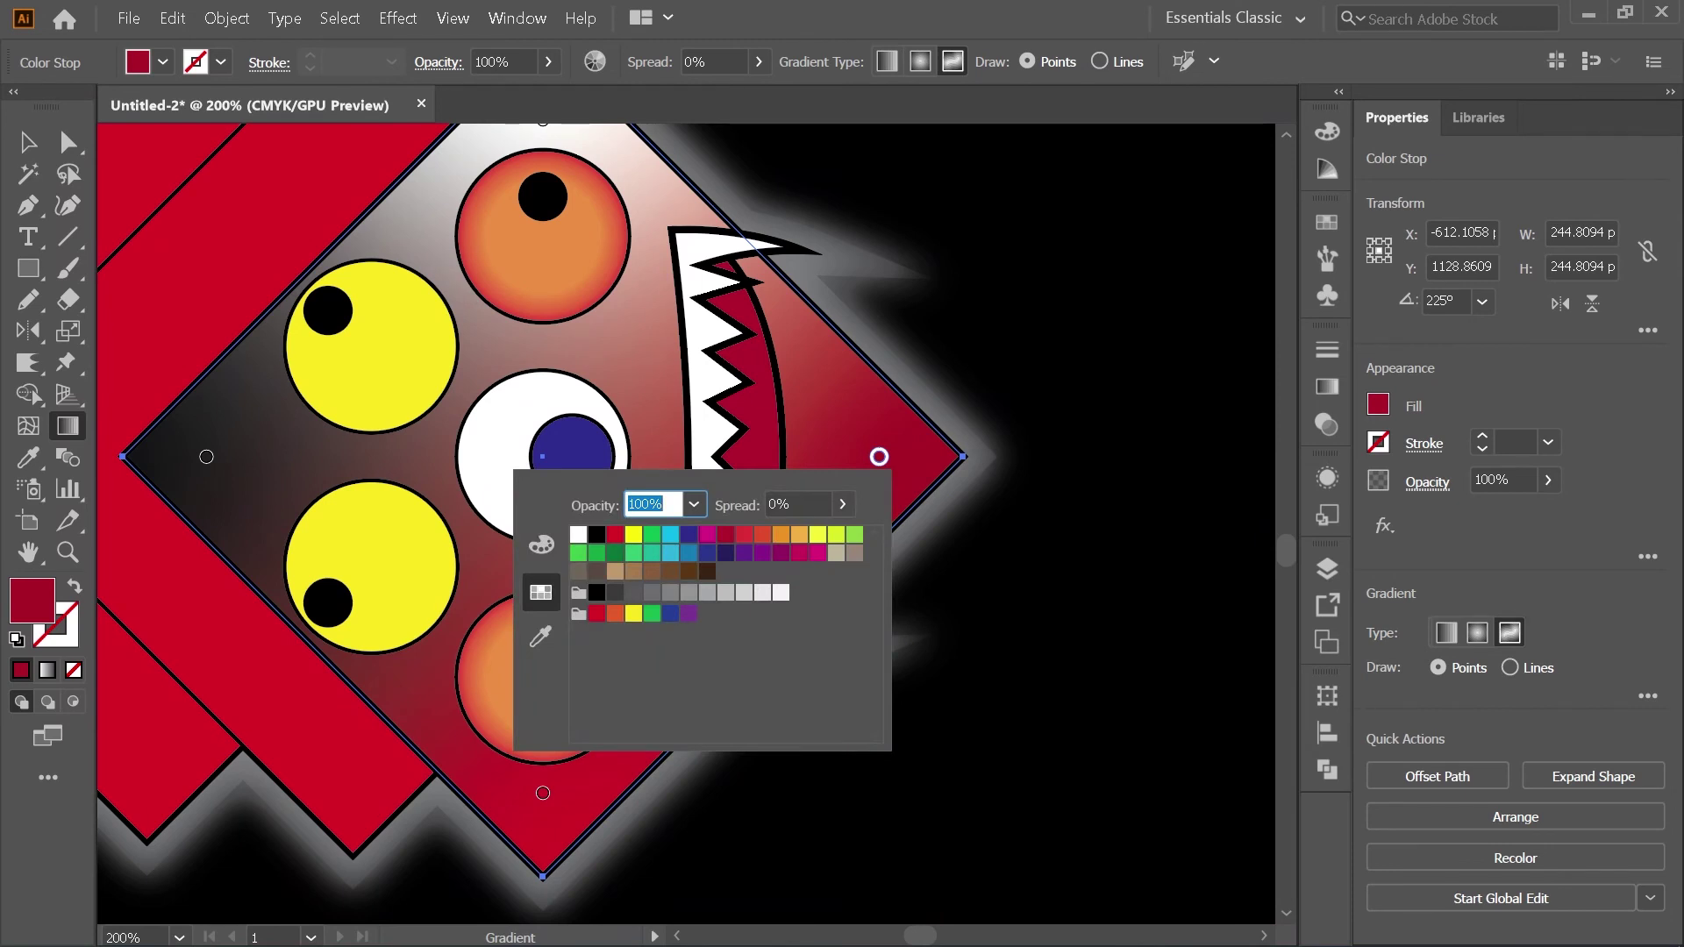
{"action": "left_click", "coordinate": [596, 614]}
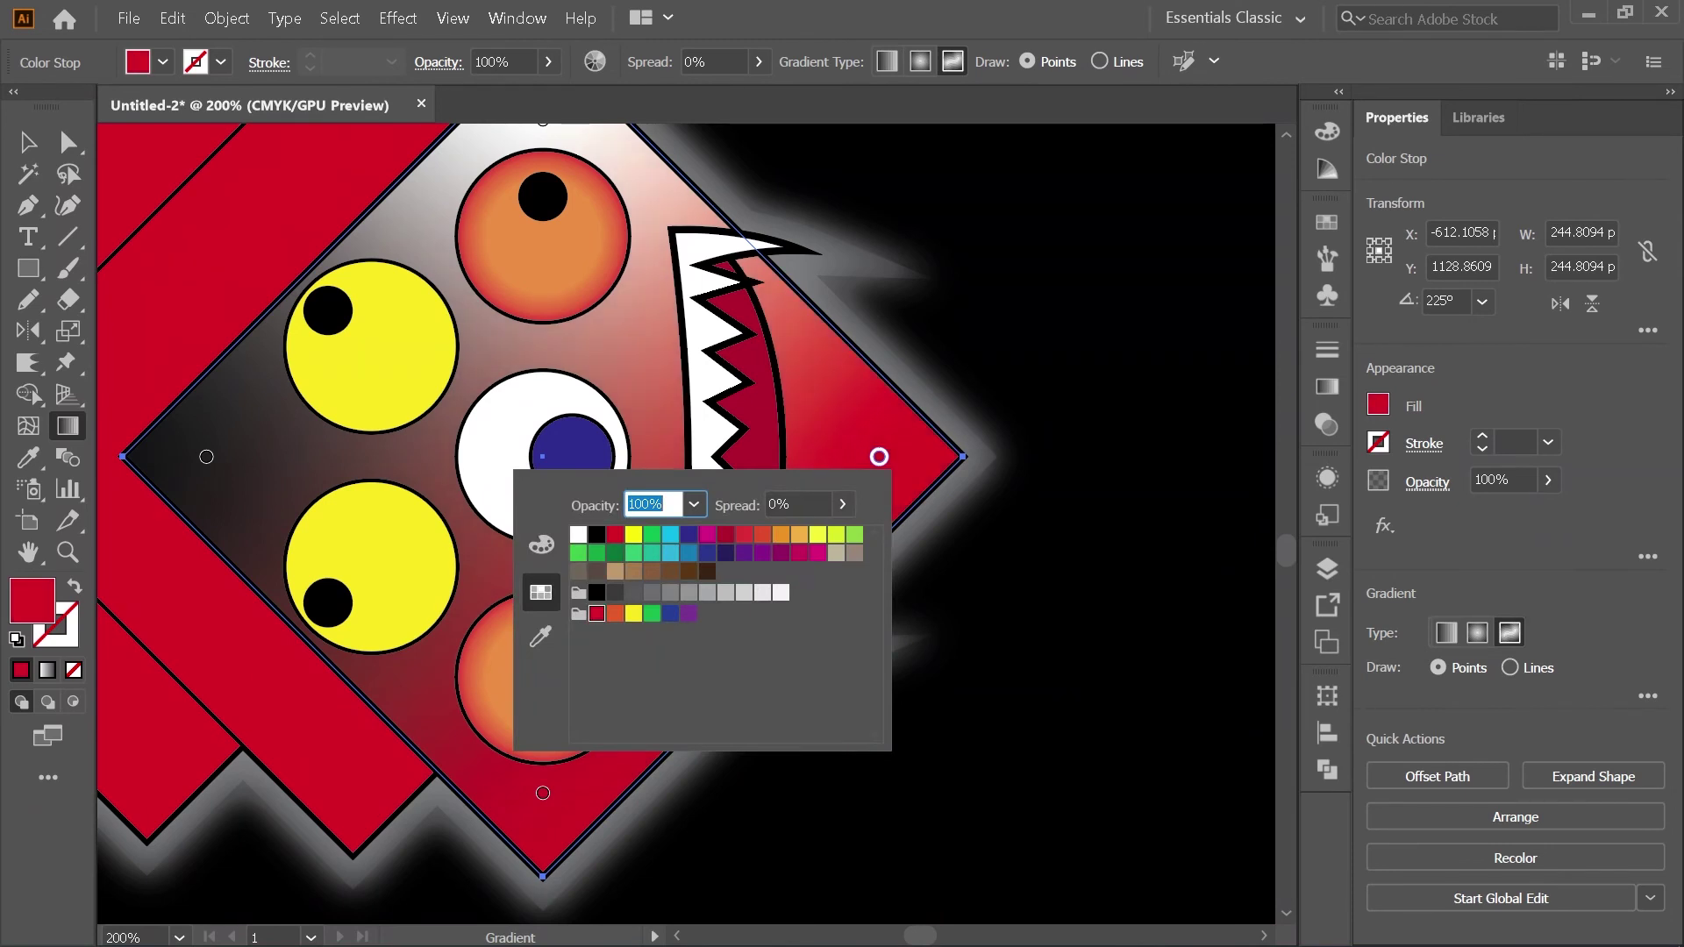
{"action": "key", "text": "Escape"}
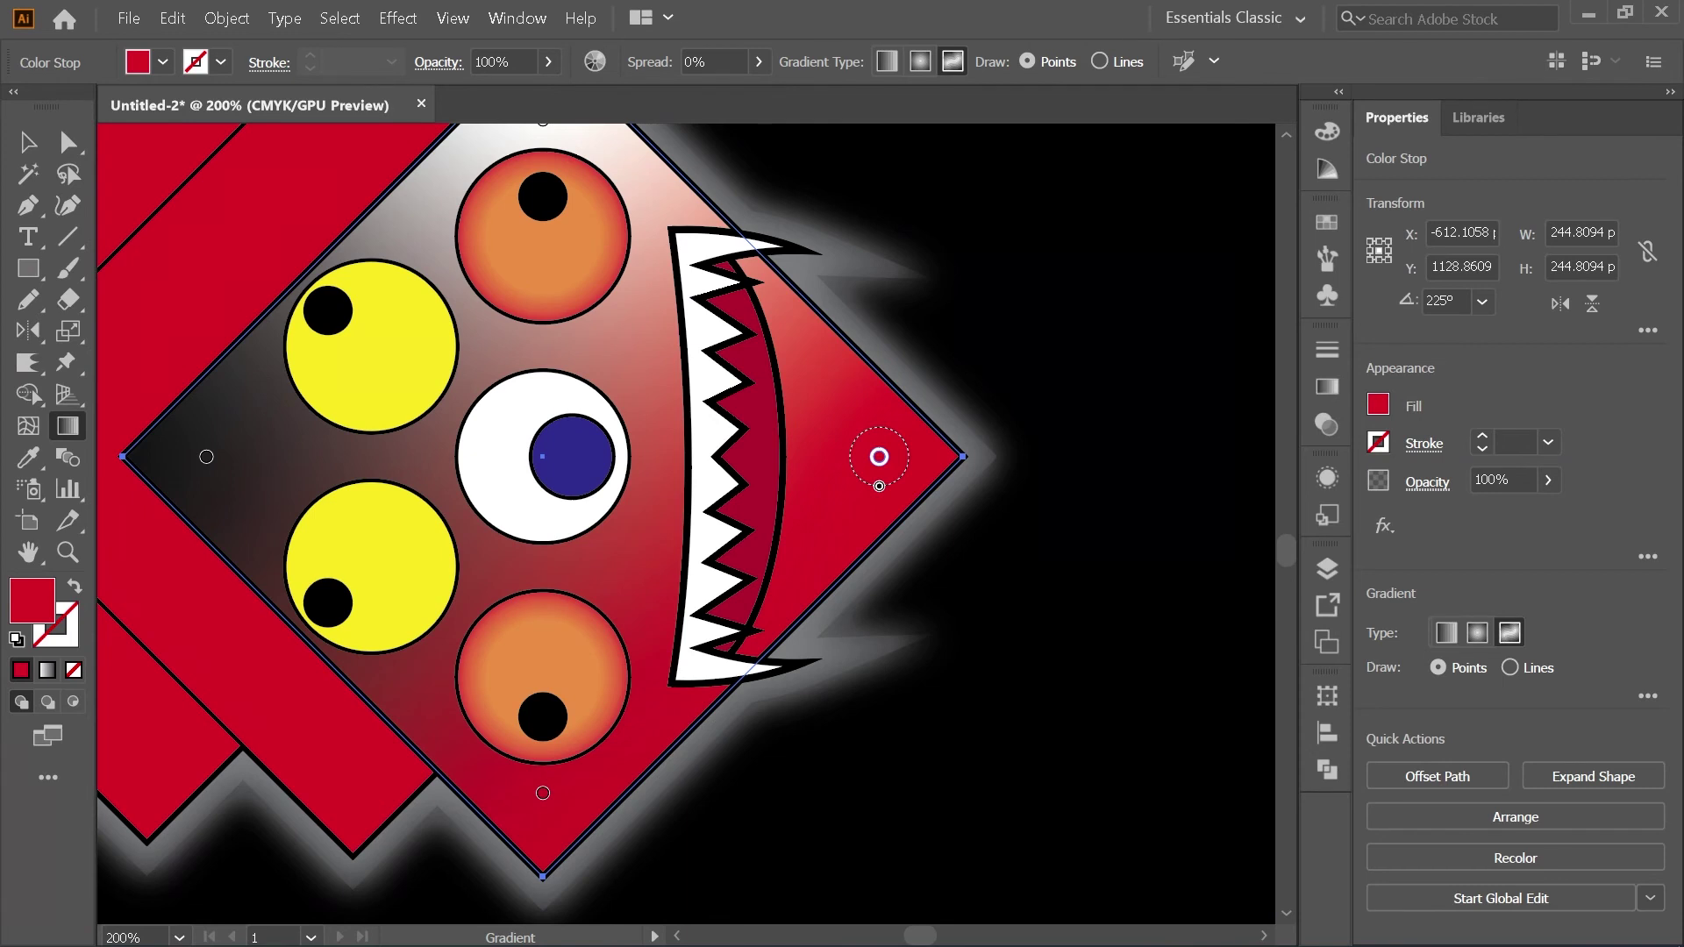
{"action": "left_click_drag", "start_coordinate": [879, 485], "coordinate": [879, 493]}
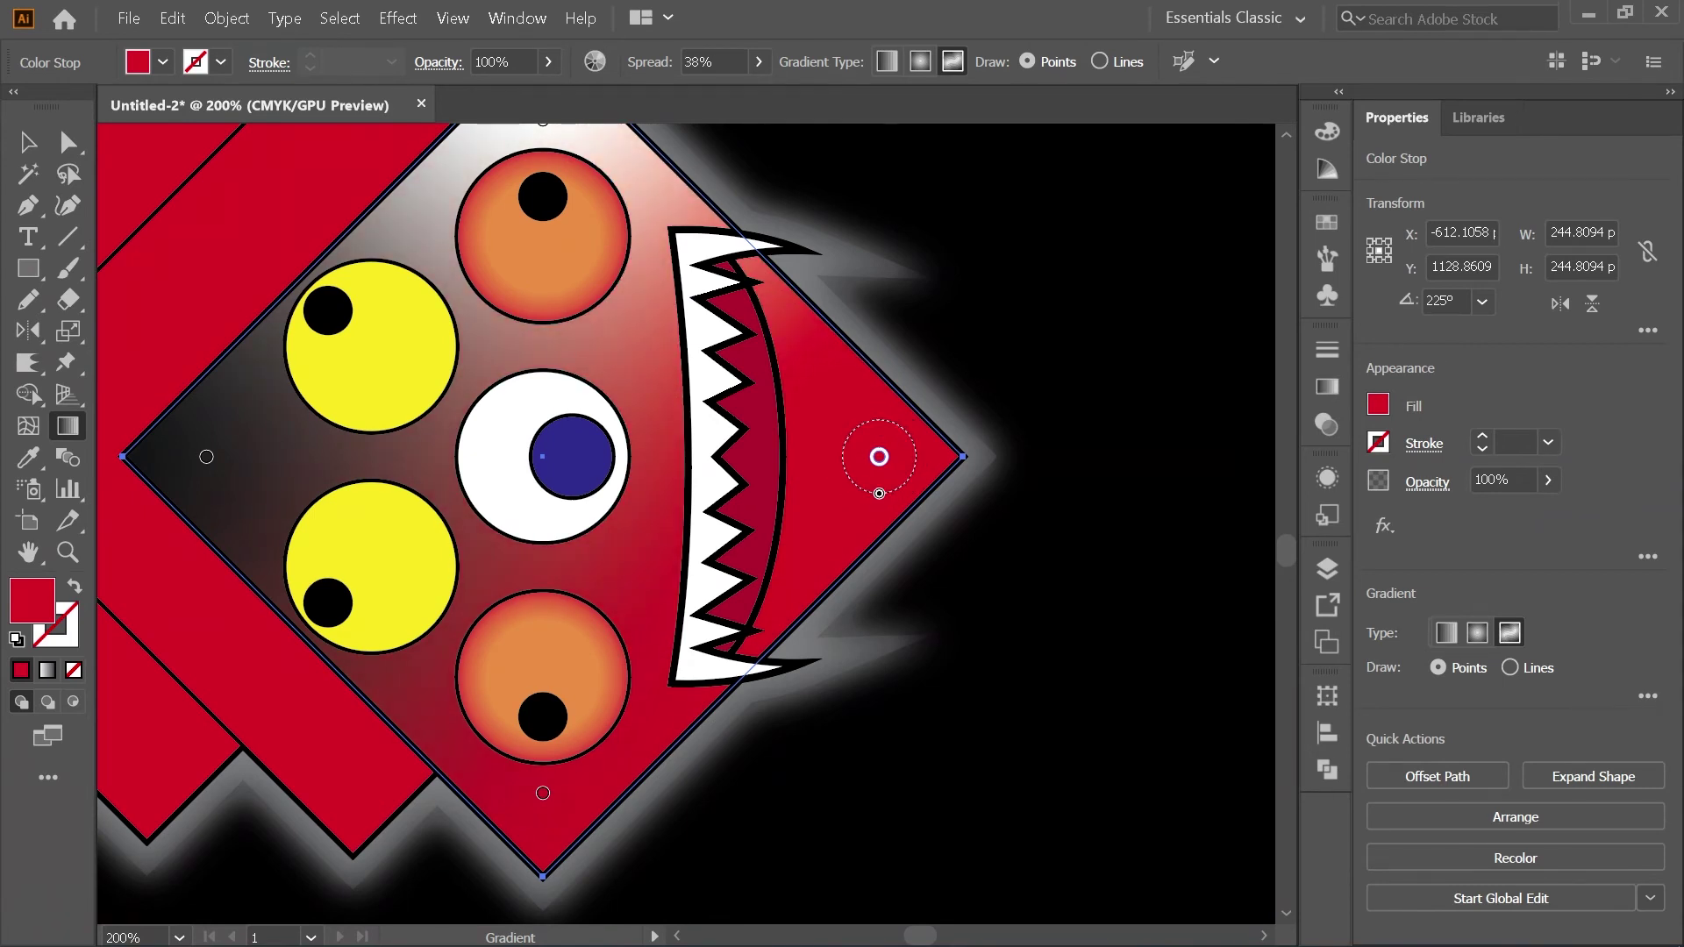
Step: Set the color stop at the head's left corner to dark maroon 3F0011 and copy its hex code
{"action": "left_click", "coordinate": [206, 456]}
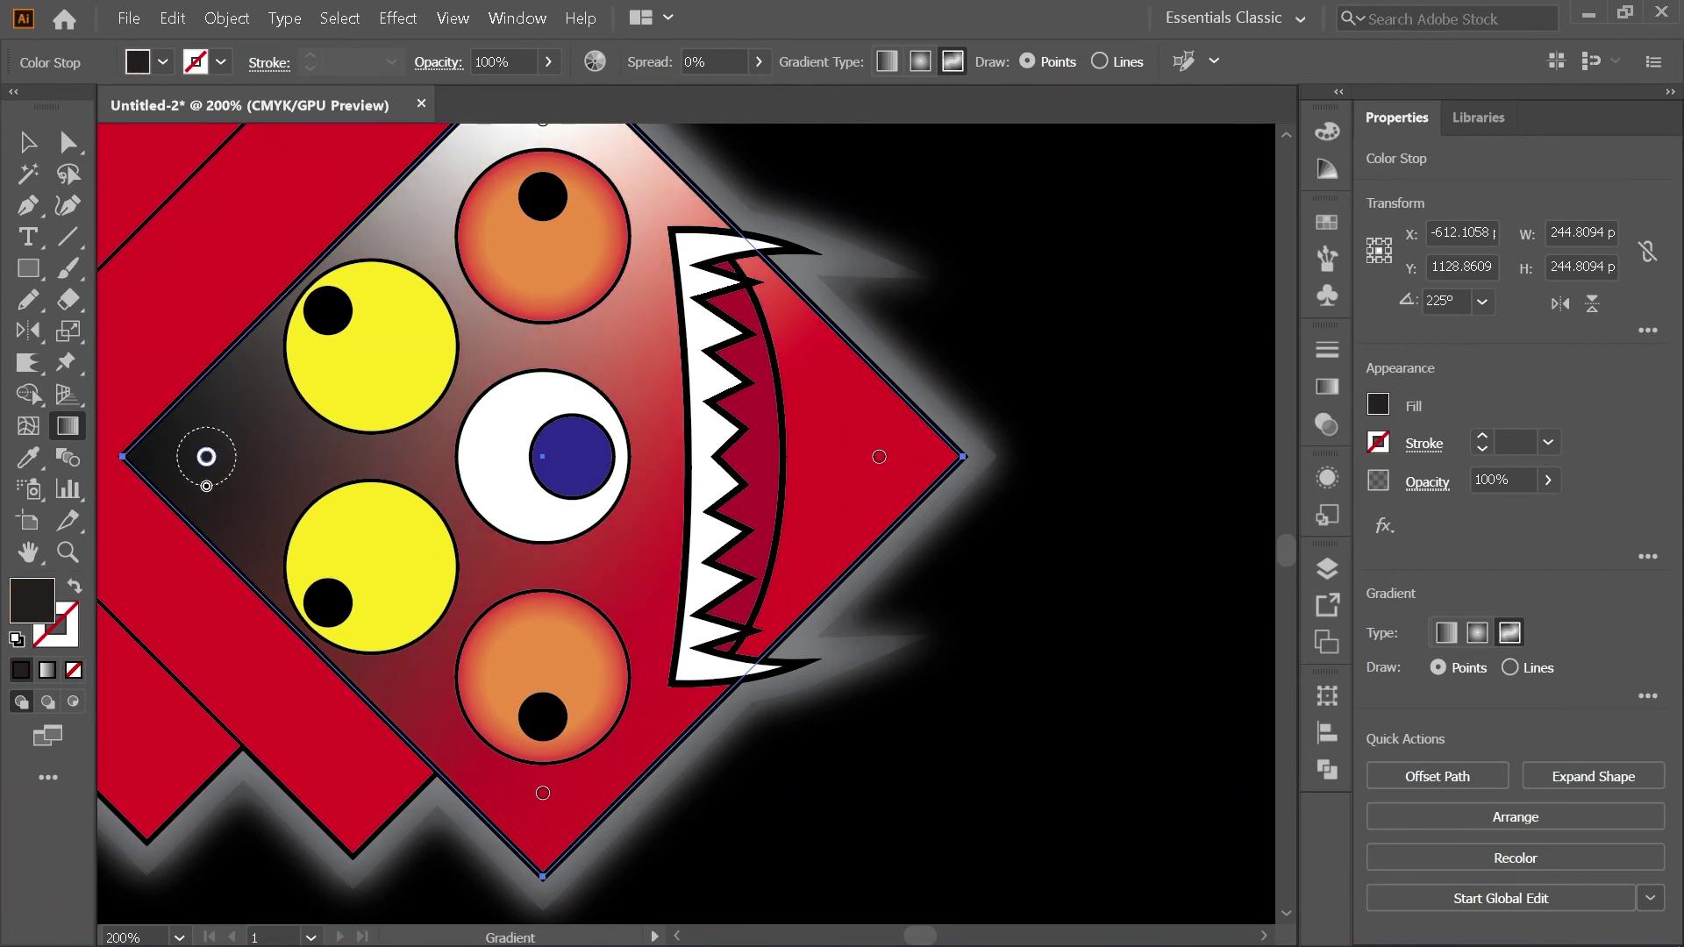
{"action": "double_click", "coordinate": [206, 457]}
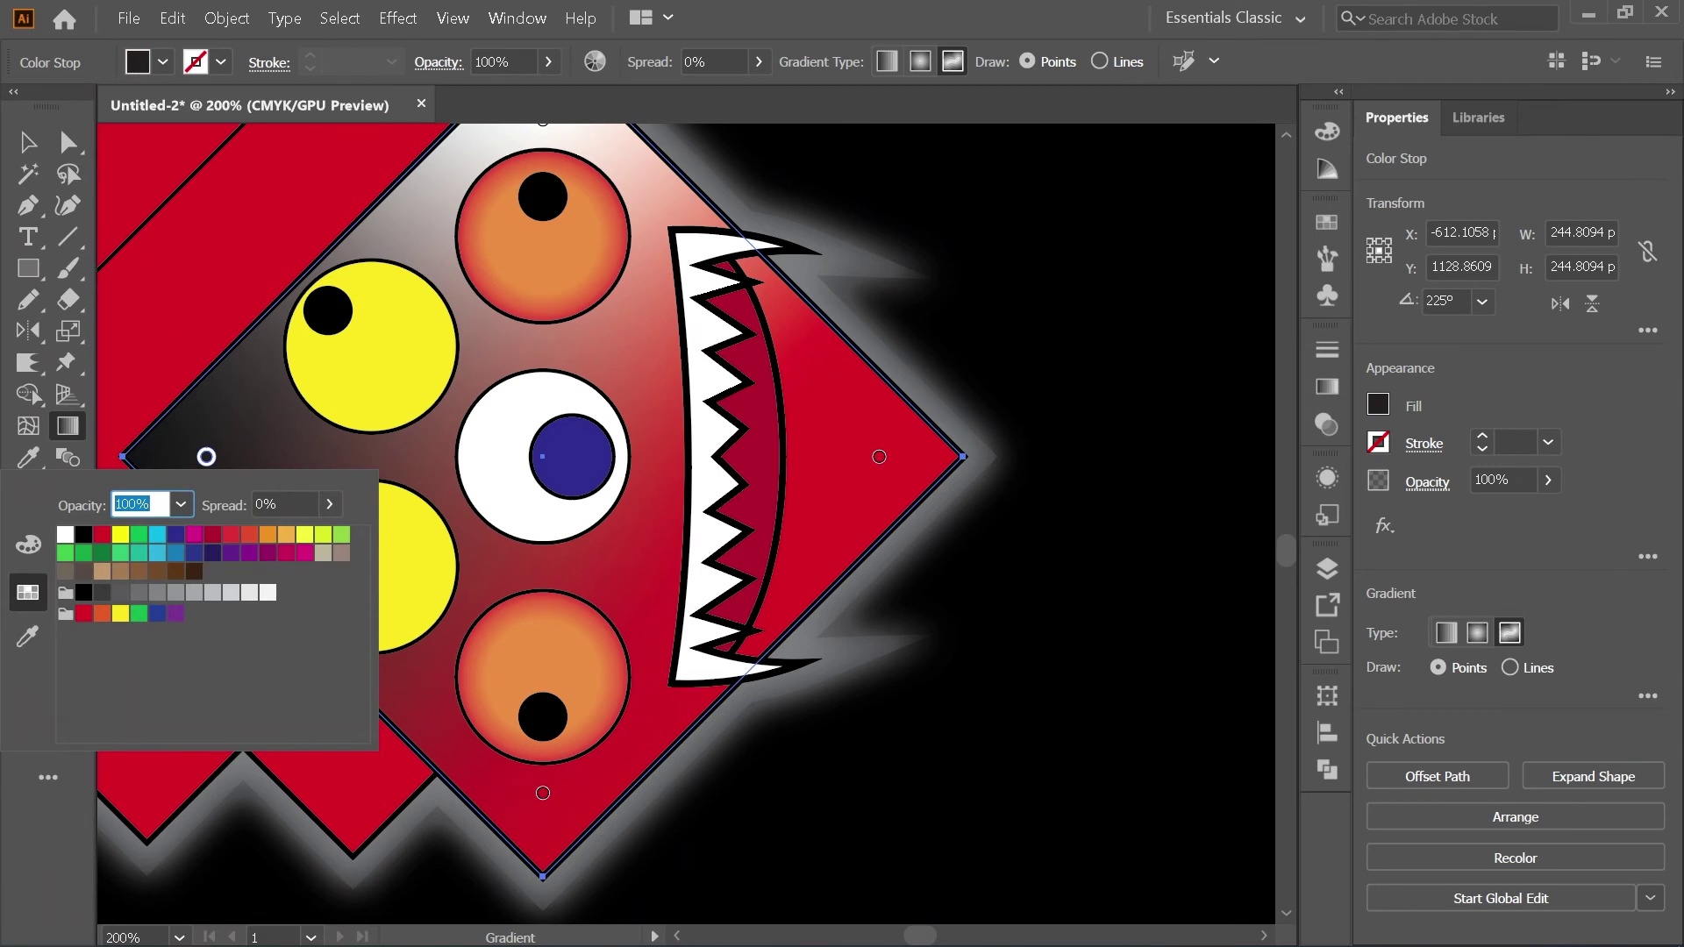
{"action": "left_click", "coordinate": [28, 545]}
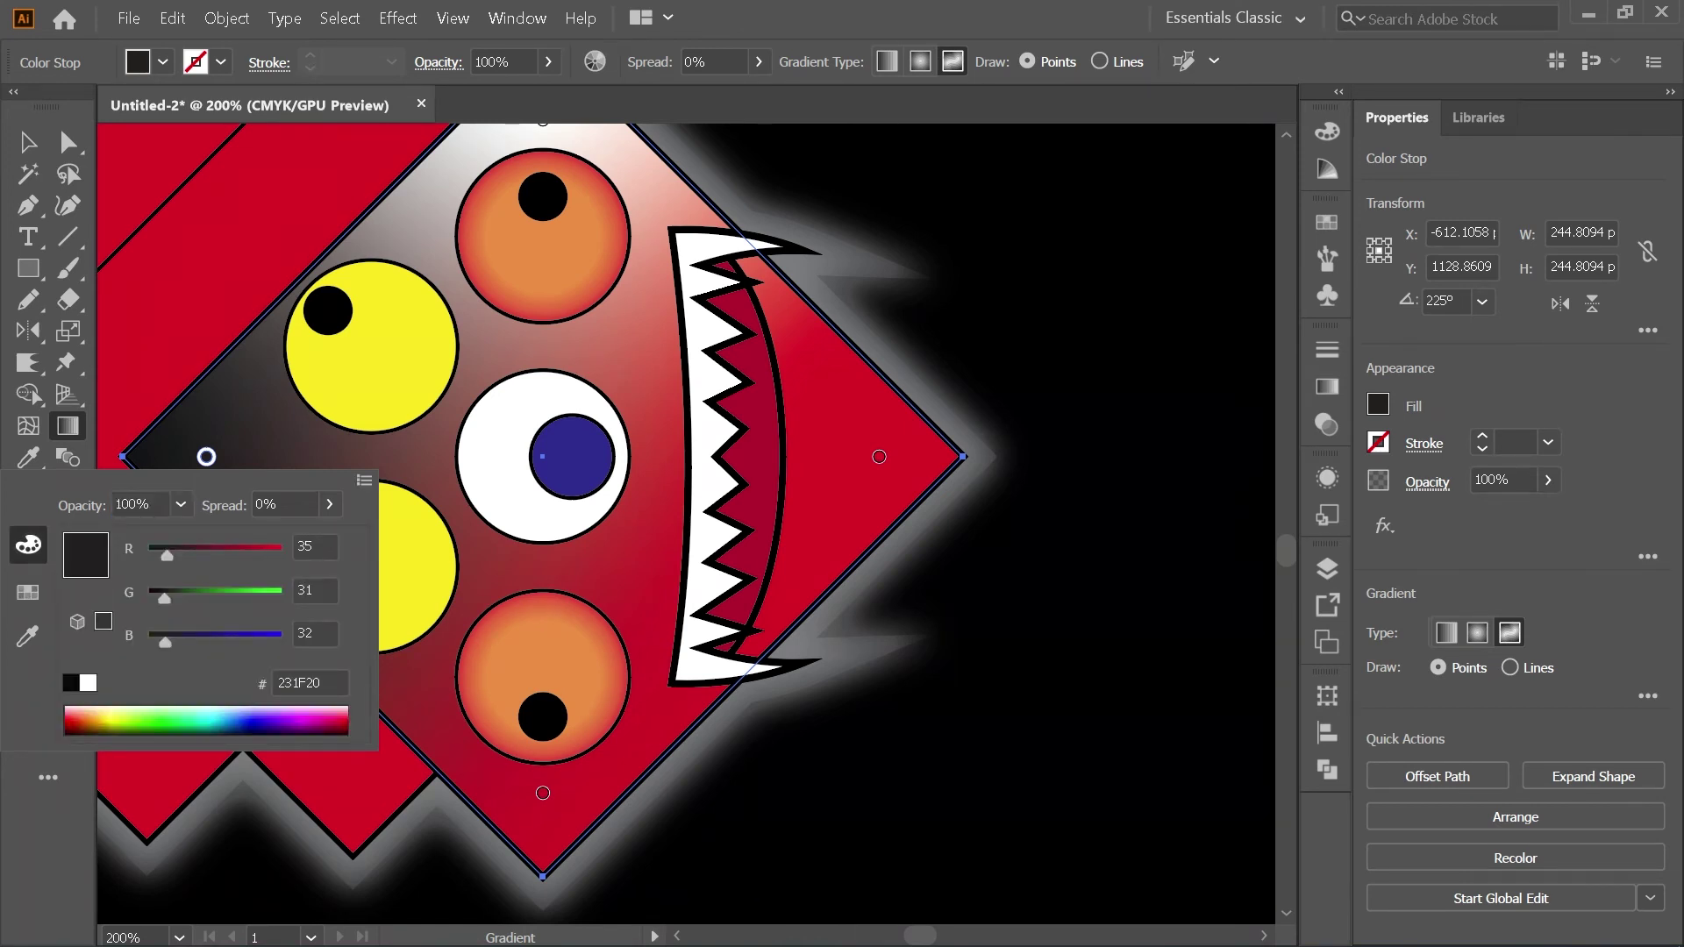
{"action": "left_click", "coordinate": [331, 727]}
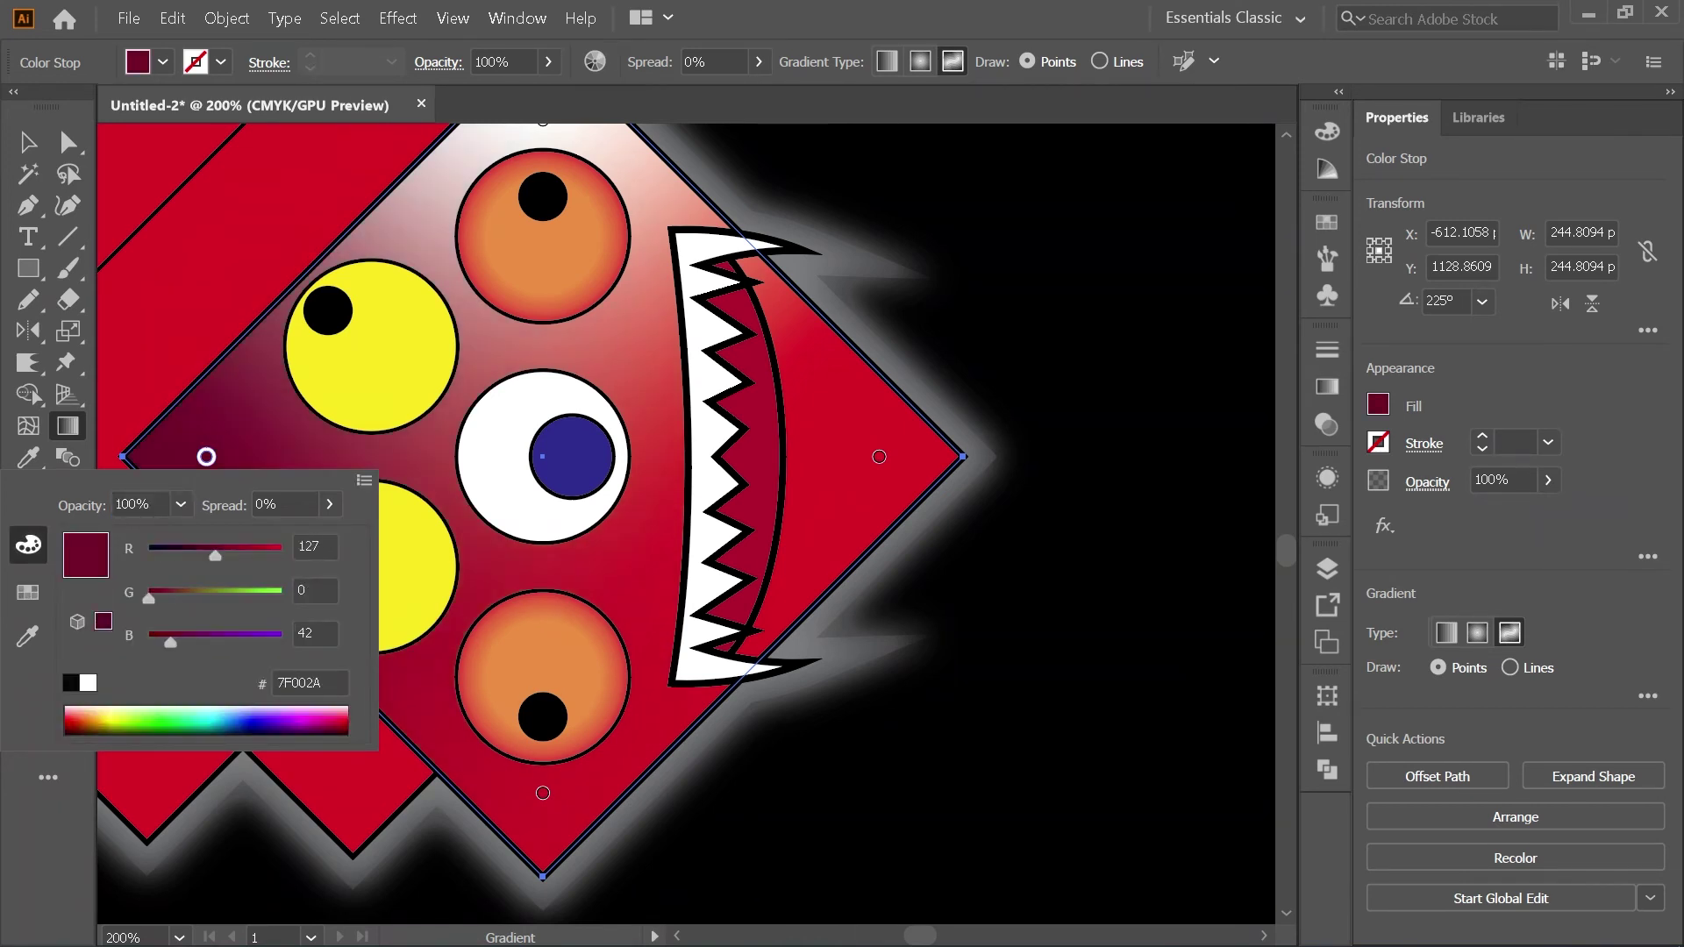
{"action": "left_click", "coordinate": [335, 730]}
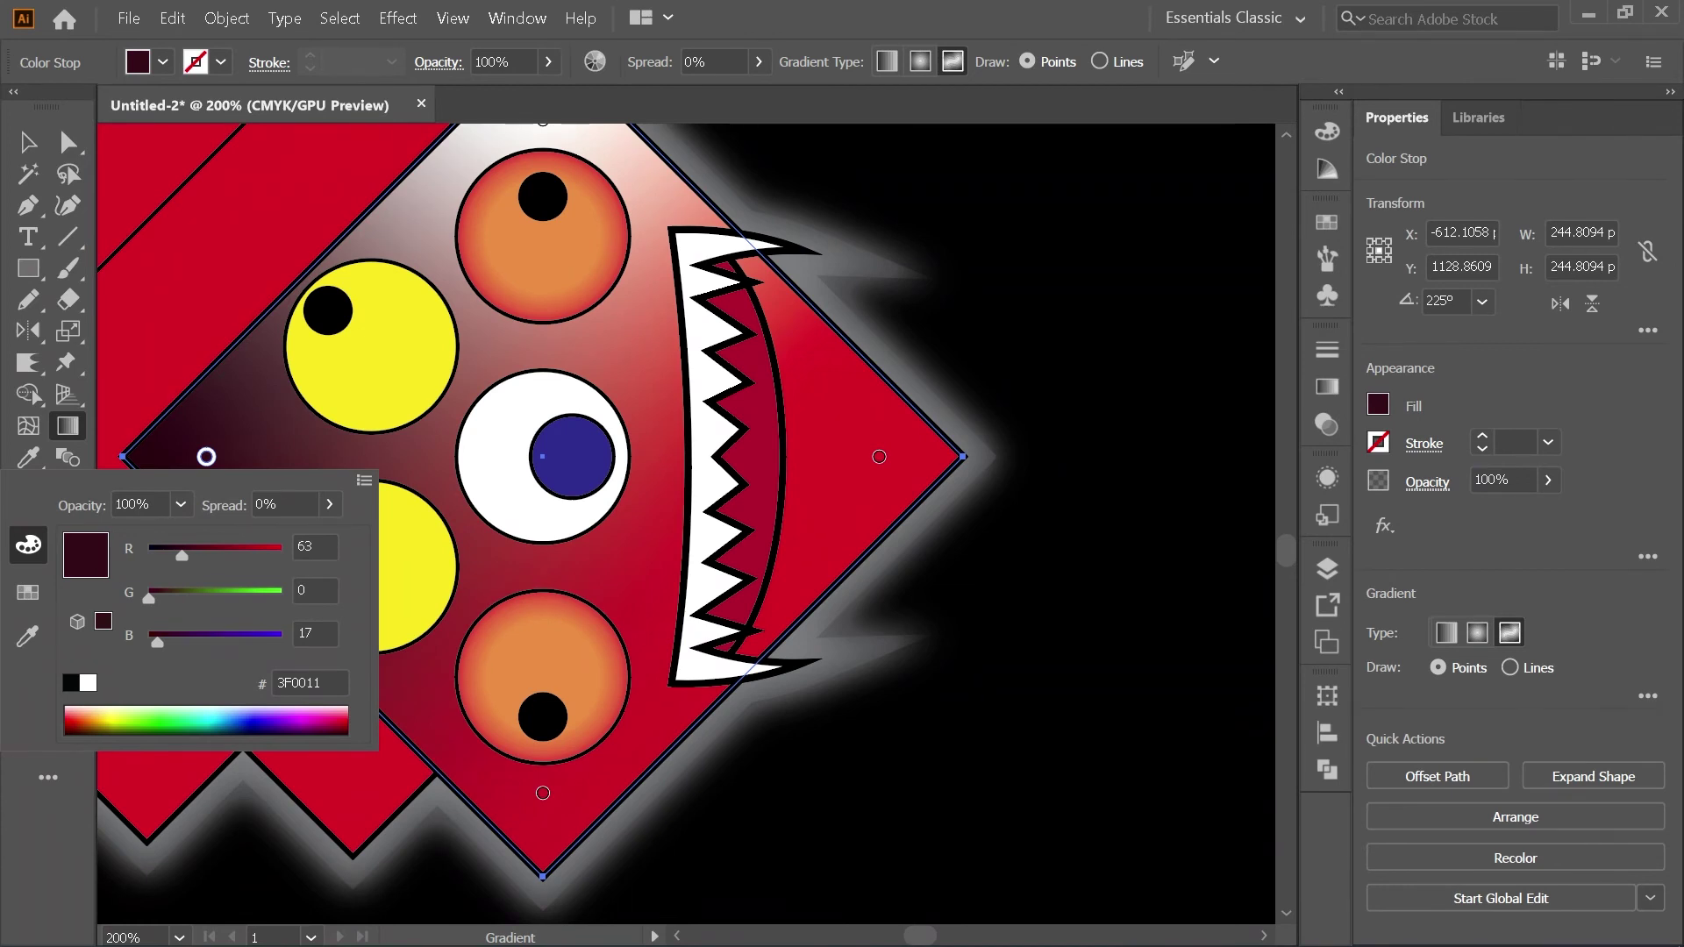
{"action": "left_click", "coordinate": [335, 733]}
{"action": "key", "text": "ctrl+z"}
{"action": "double_click", "coordinate": [279, 684]}
{"action": "key", "text": "ctrl+c"}
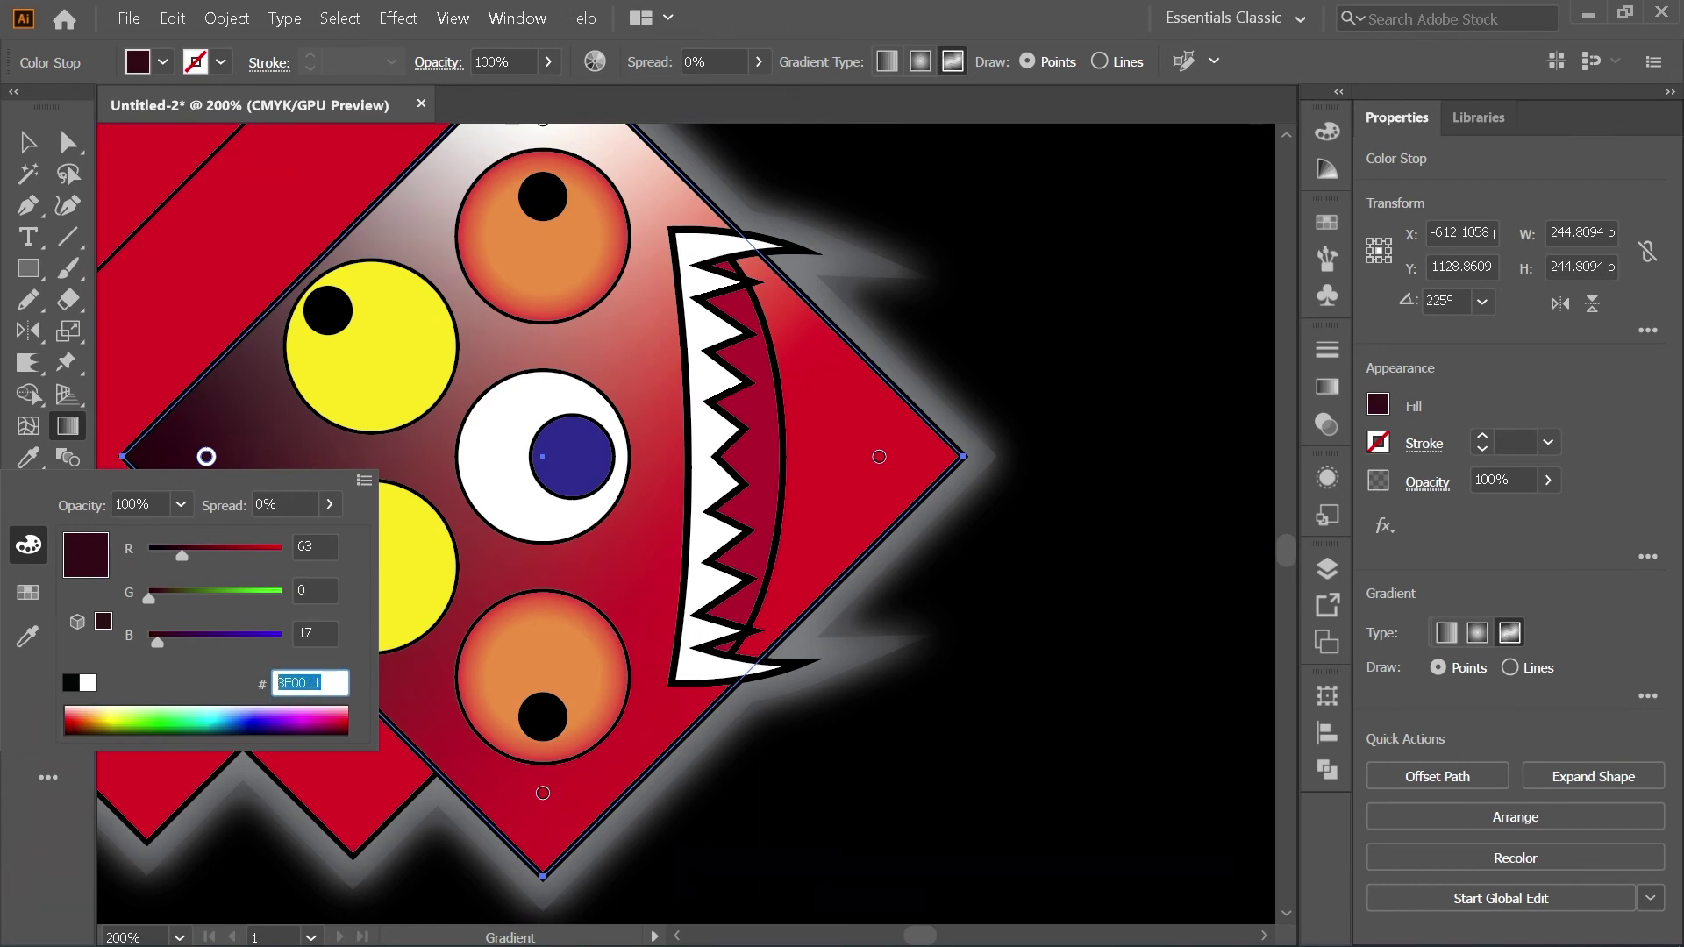
Step: Paste the hex code 3F0011 as the color of the stop at the head's bottom corner
{"action": "double_click", "coordinate": [543, 793]}
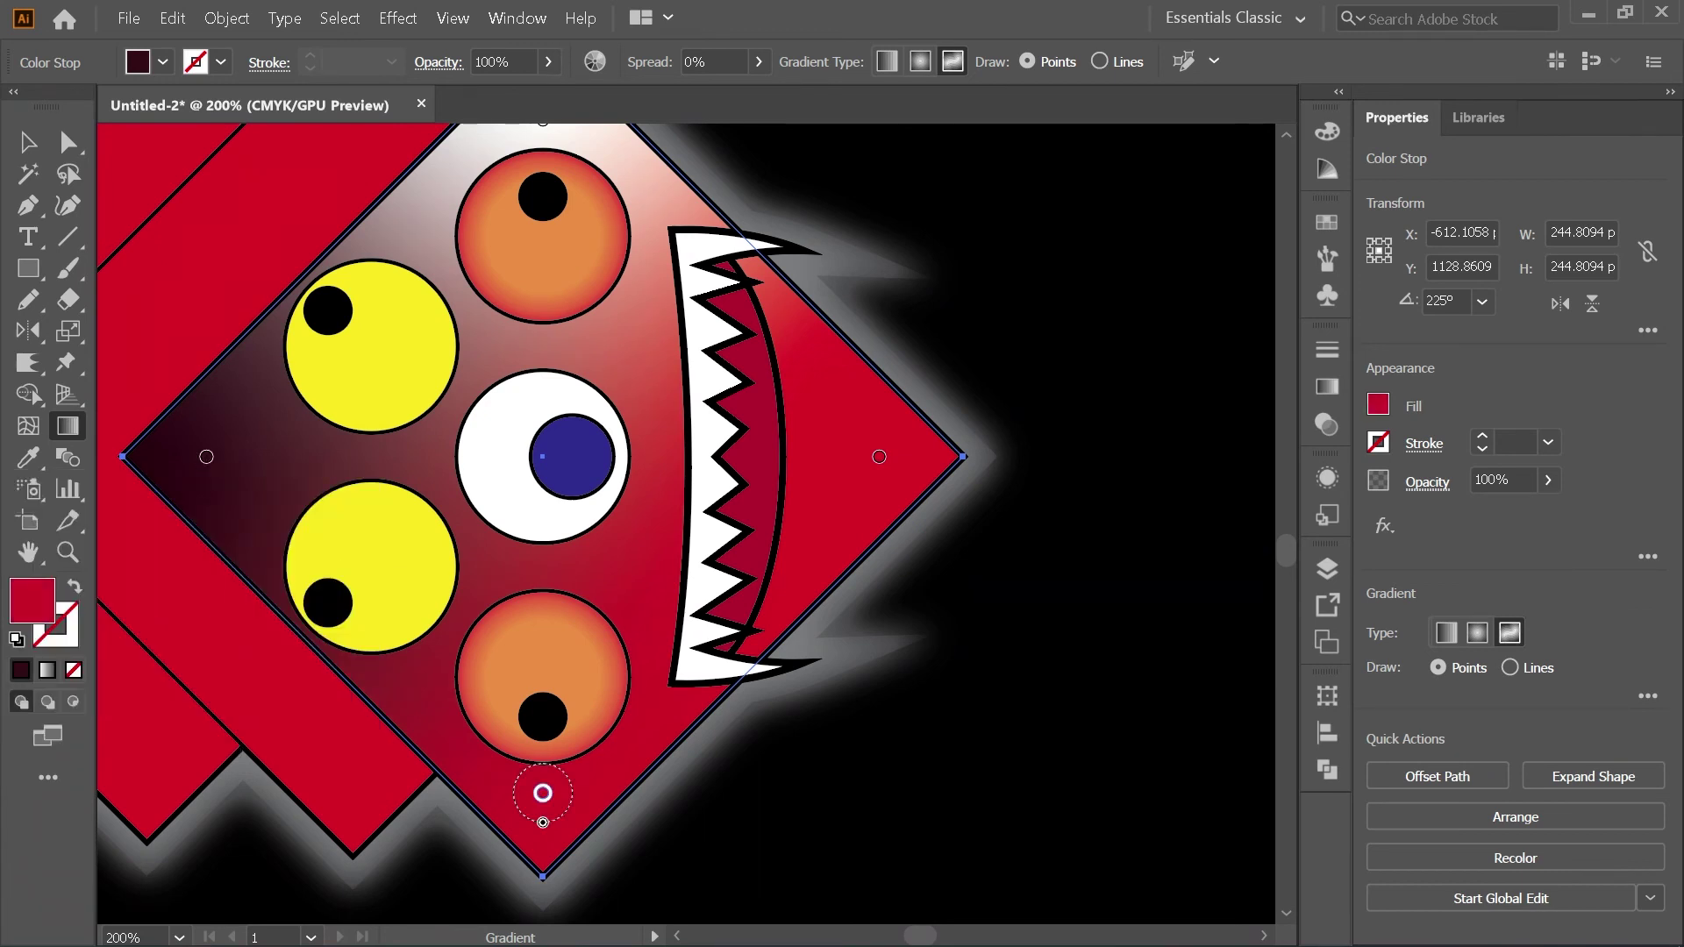
{"action": "left_click_drag", "start_coordinate": [503, 711], "coordinate": [453, 712]}
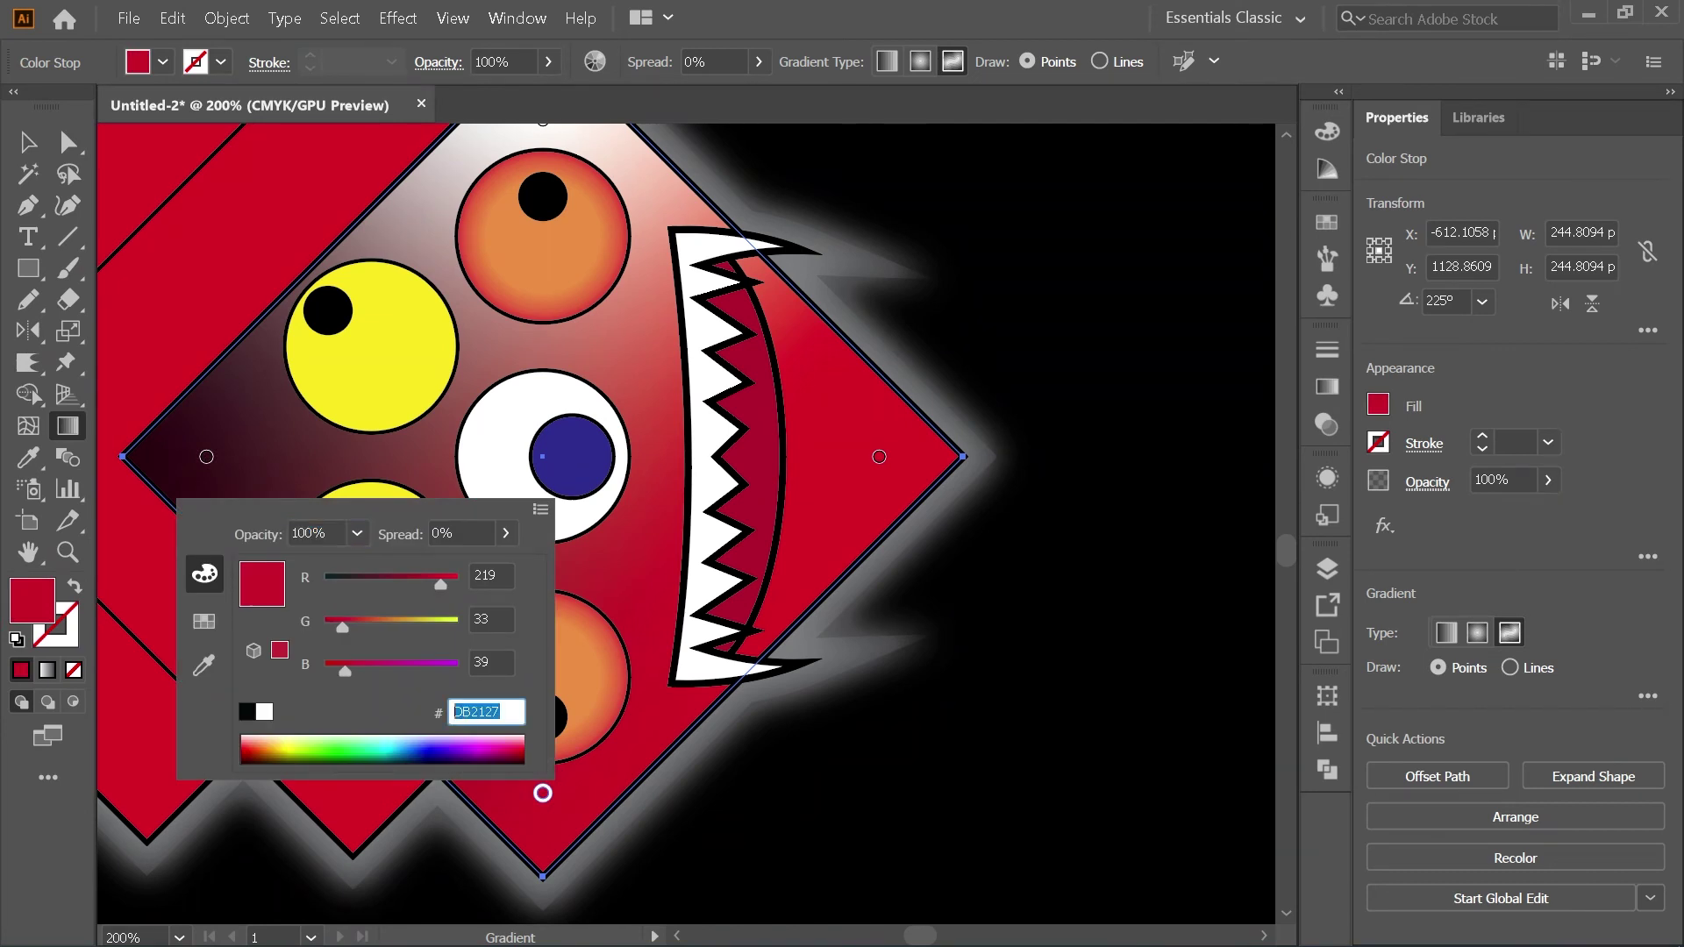
{"action": "key", "text": "ctrl+v"}
{"action": "key", "text": "Tab"}
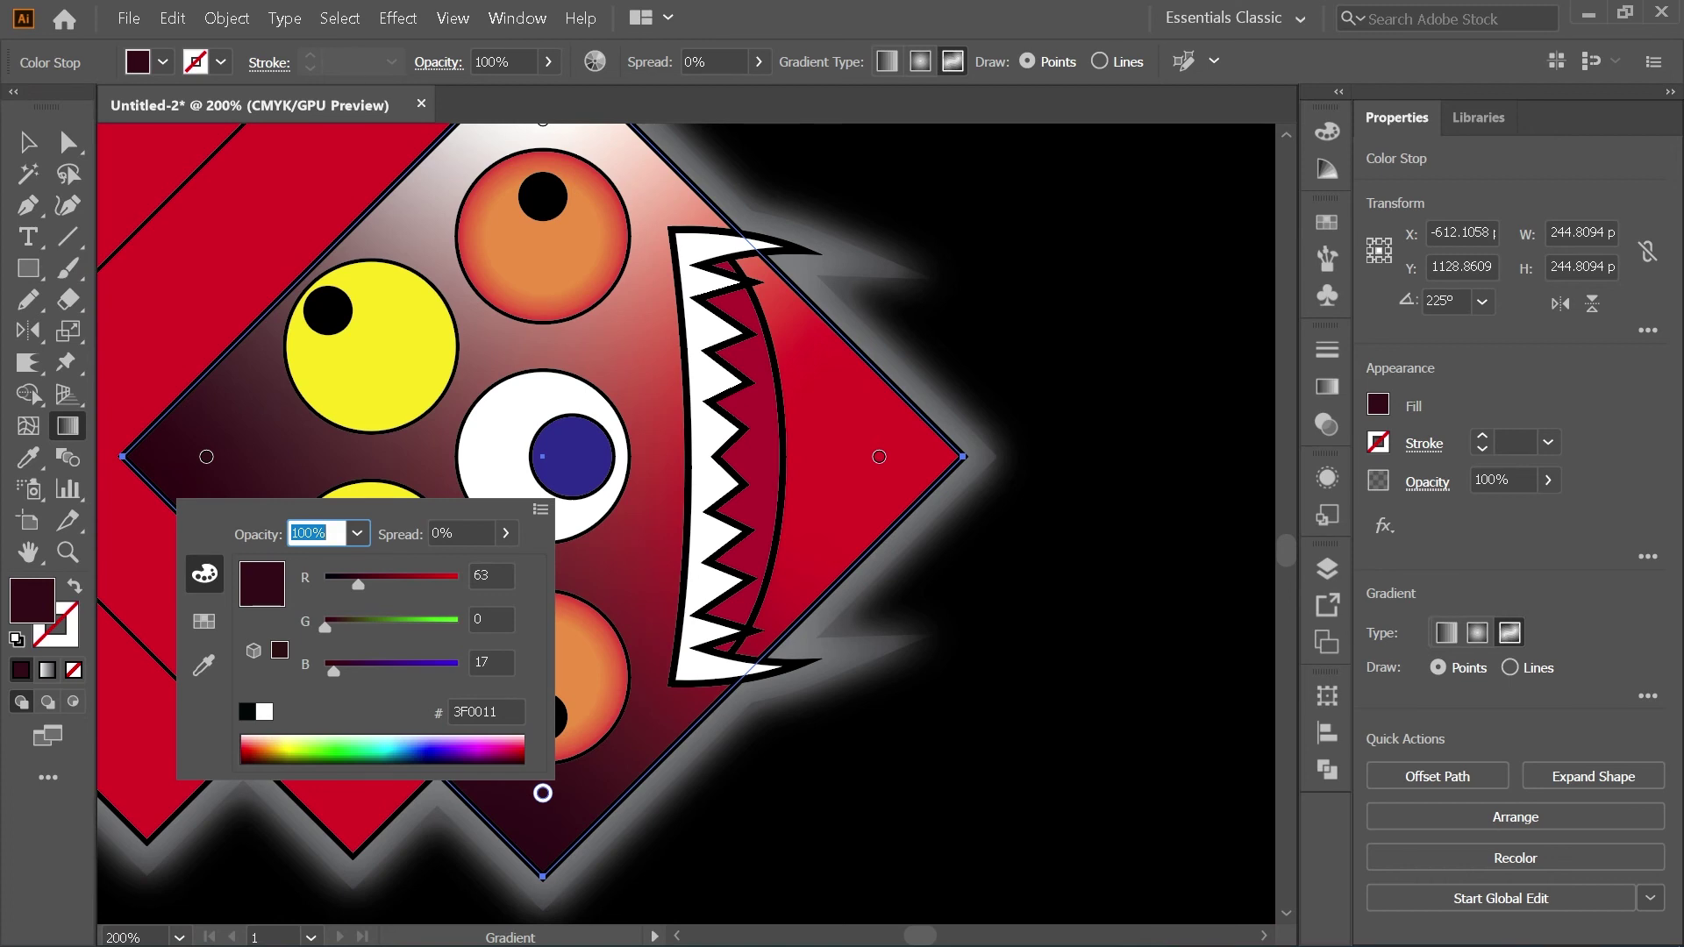
{"action": "key", "text": "Escape"}
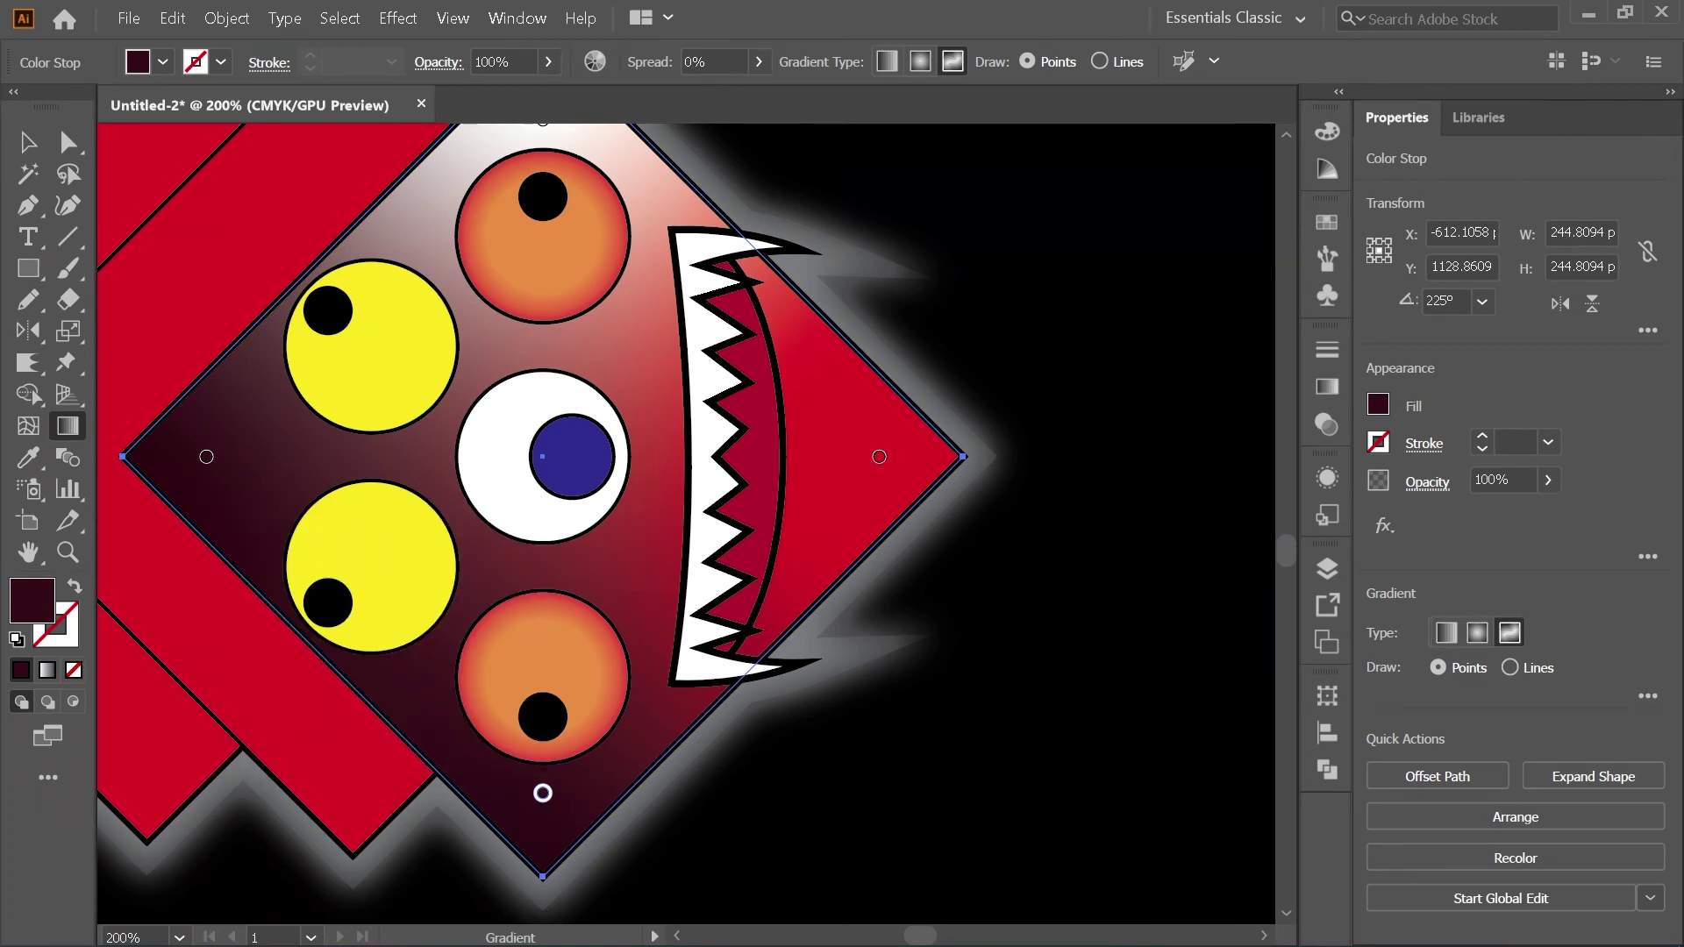
Step: Change the white stop at the head's top corner to light pink FFAABA and widen its spread to 89%
{"action": "scroll", "coordinate": [571, 559], "scroll_direction": "down", "scroll_amount": 1}
{"action": "scroll", "coordinate": [583, 230], "scroll_direction": "up", "scroll_amount": 1}
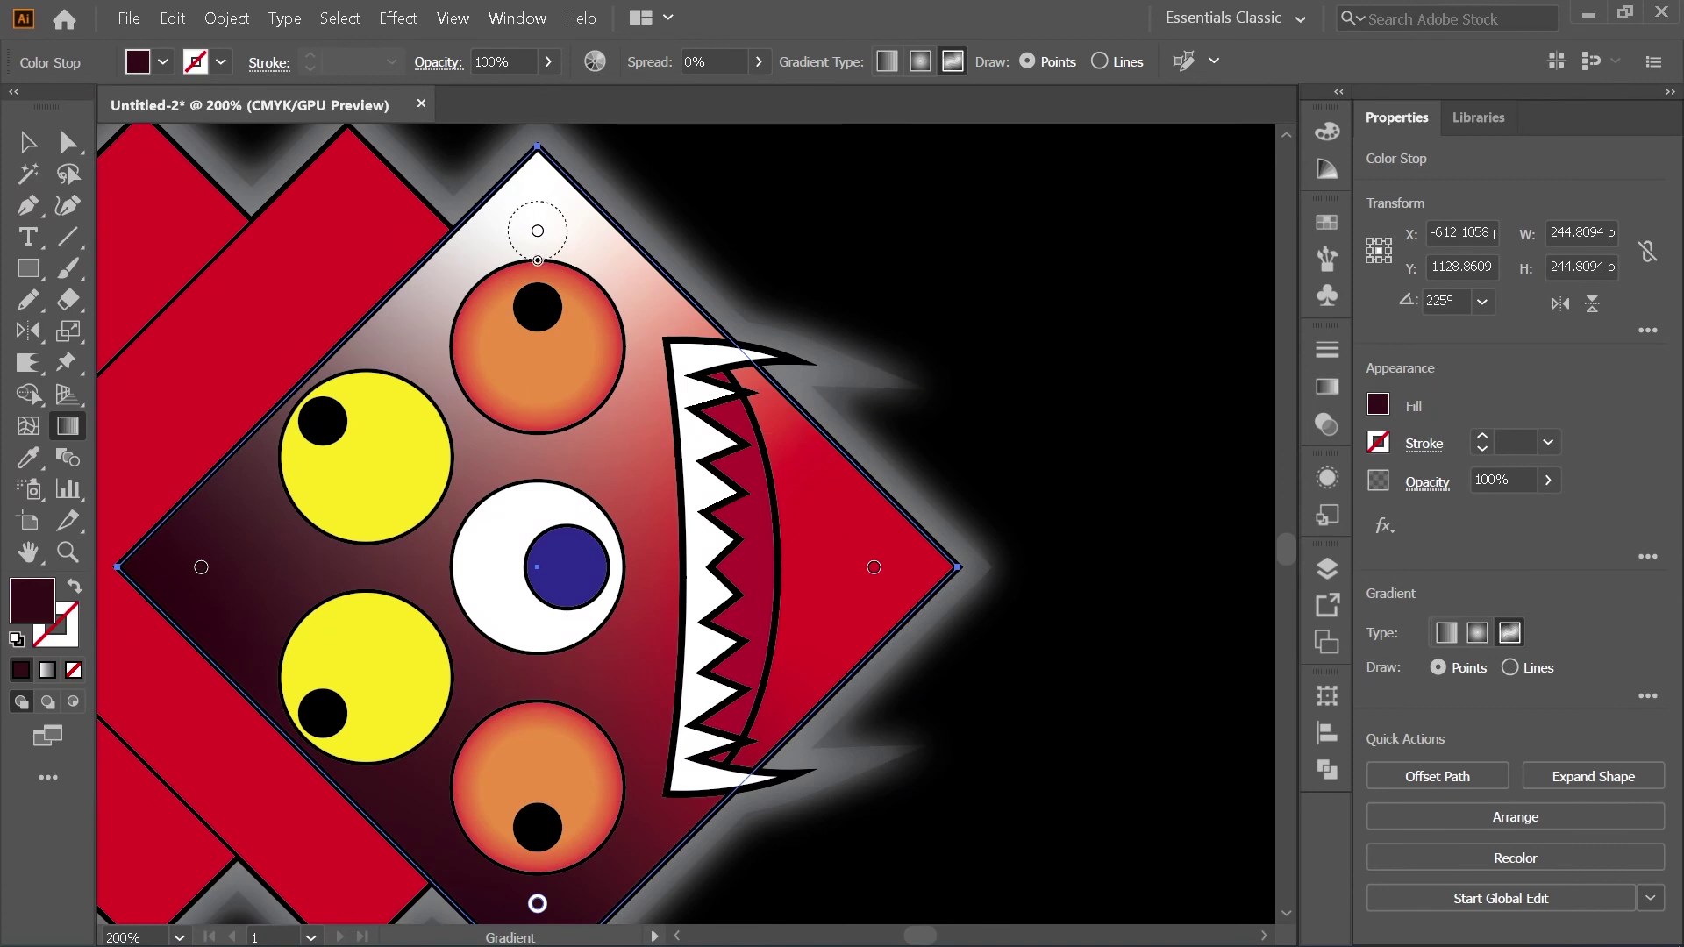
{"action": "double_click", "coordinate": [538, 231]}
{"action": "left_click", "coordinate": [504, 494]}
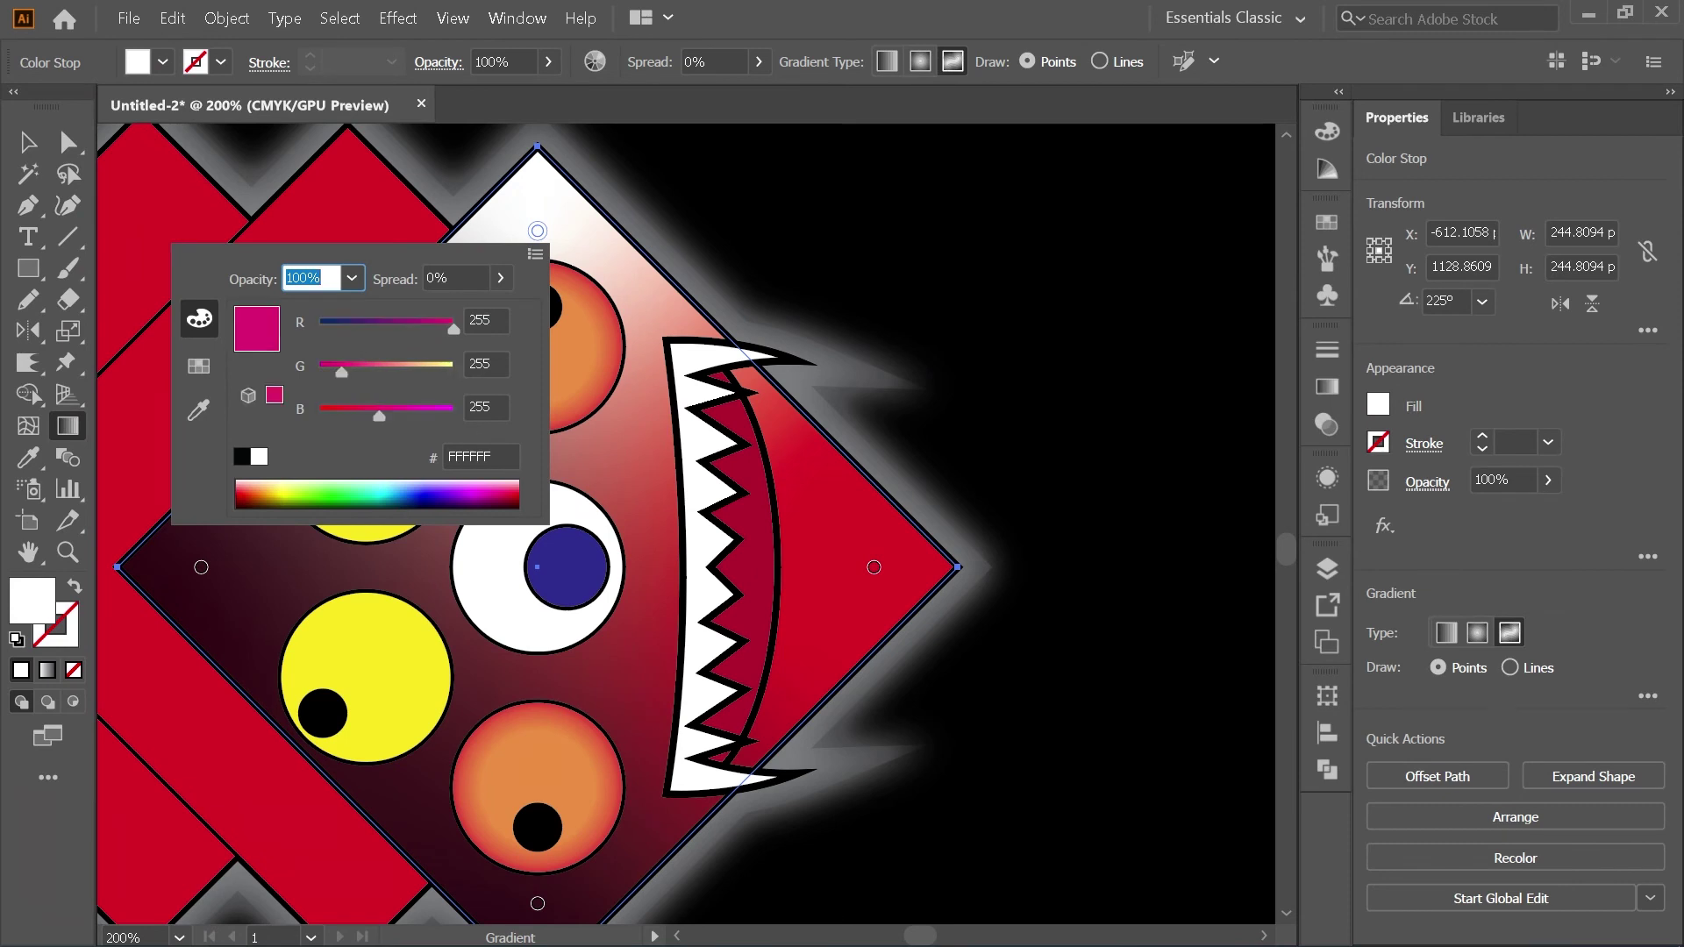
{"action": "mouse_move", "coordinate": [504, 493]}
{"action": "left_mouse_down"}
{"action": "mouse_move", "coordinate": [482, 492]}
{"action": "mouse_move", "coordinate": [510, 484]}
{"action": "left_mouse_up"}
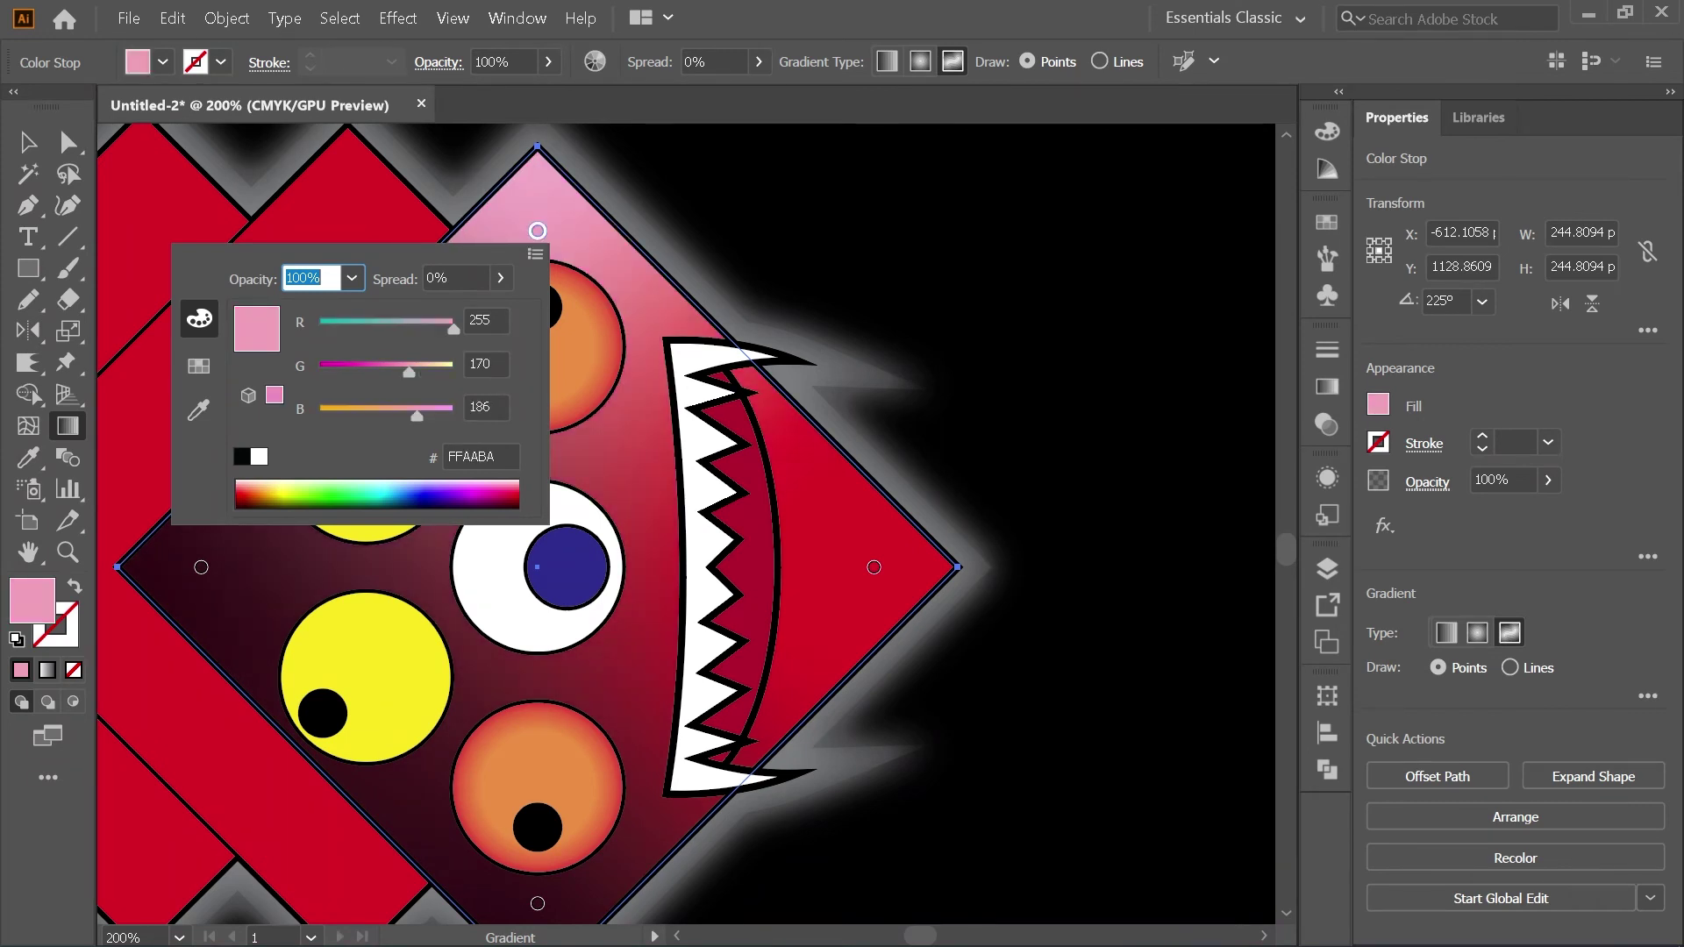
{"action": "key", "text": "Escape"}
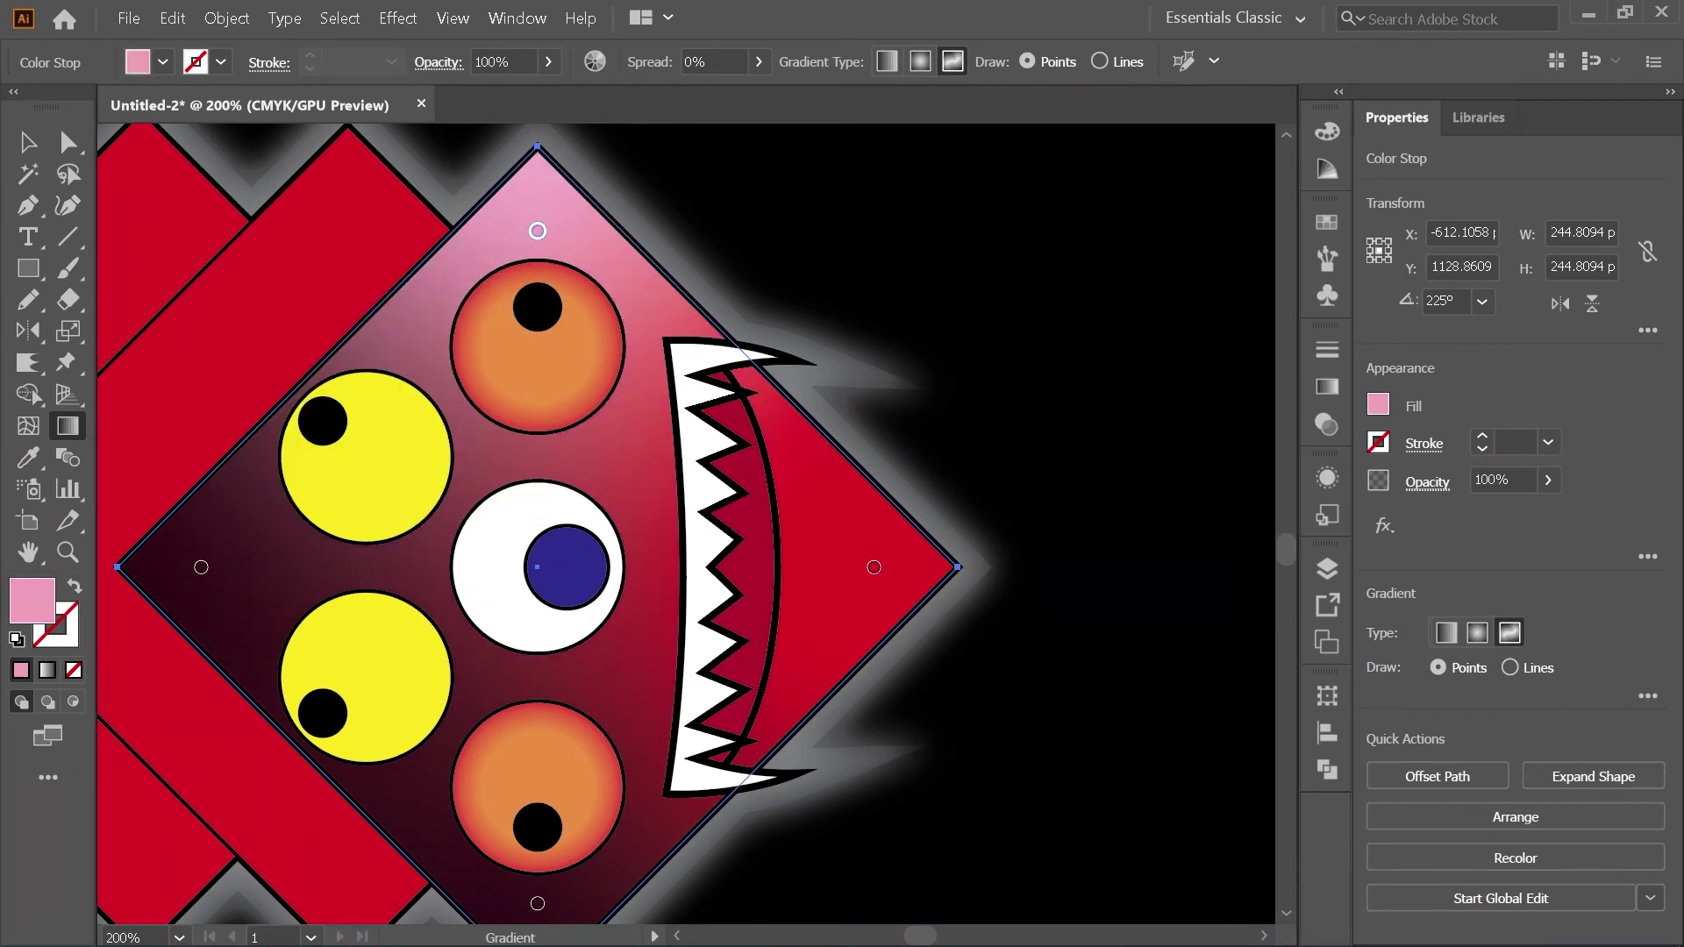
{"action": "left_click_drag", "start_coordinate": [538, 261], "coordinate": [537, 277]}
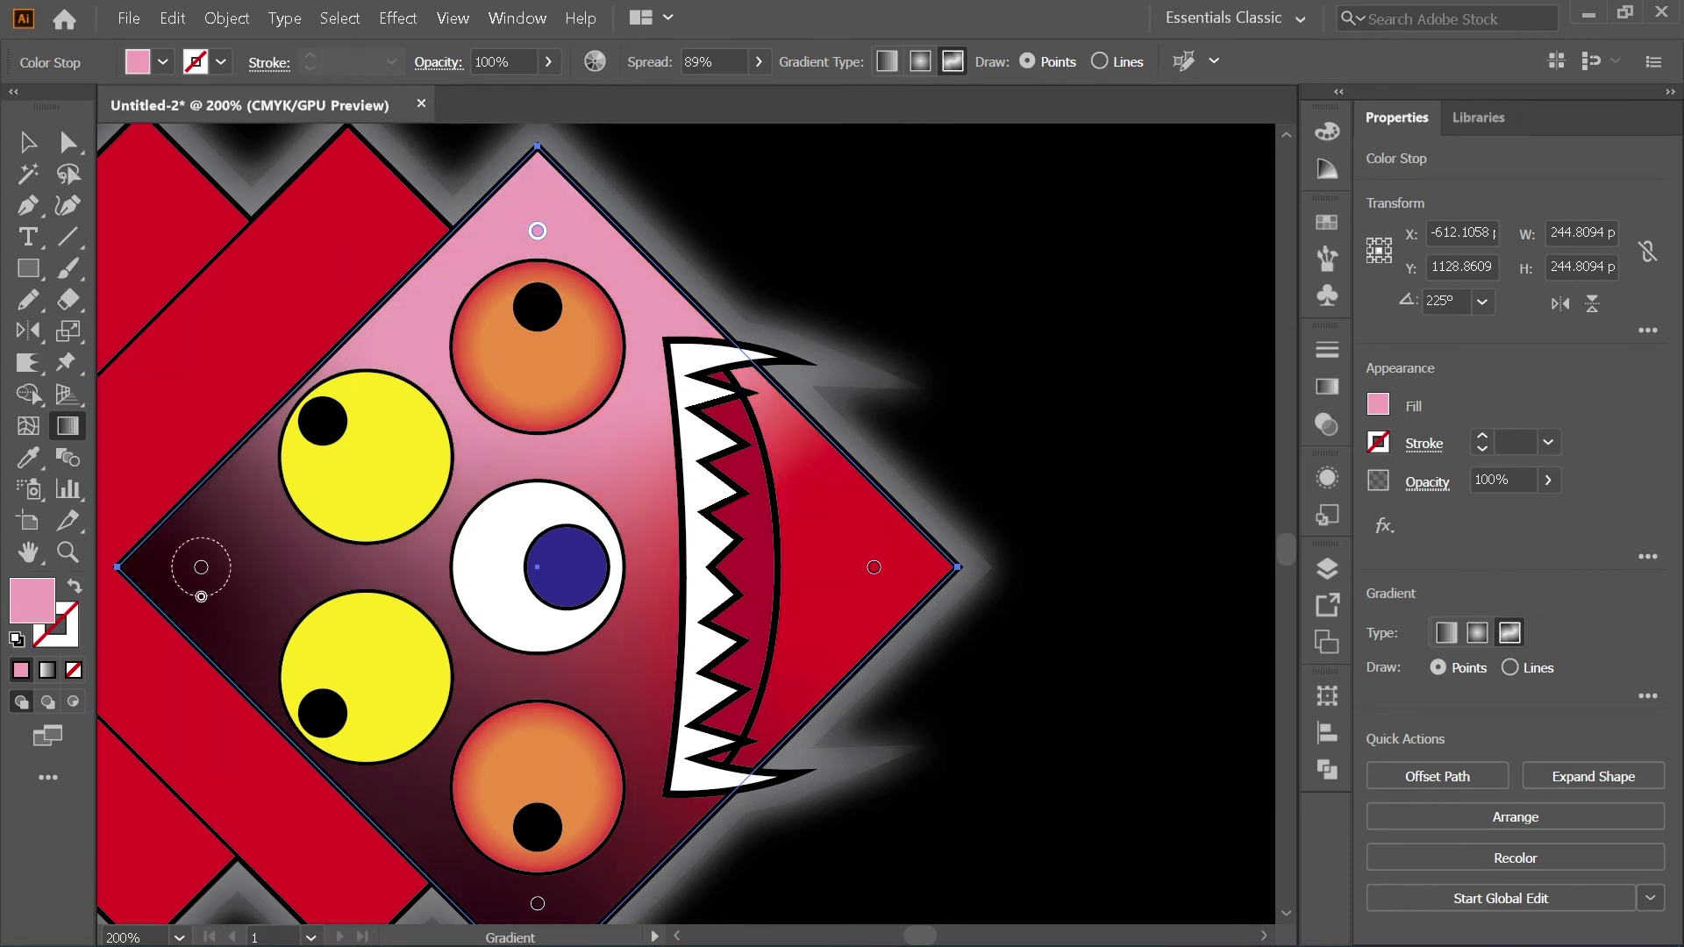
Step: Raise the red value of the dark stop at the head's left corner to 152, giving 981119
{"action": "left_click", "coordinate": [200, 567]}
{"action": "double_click", "coordinate": [201, 568]}
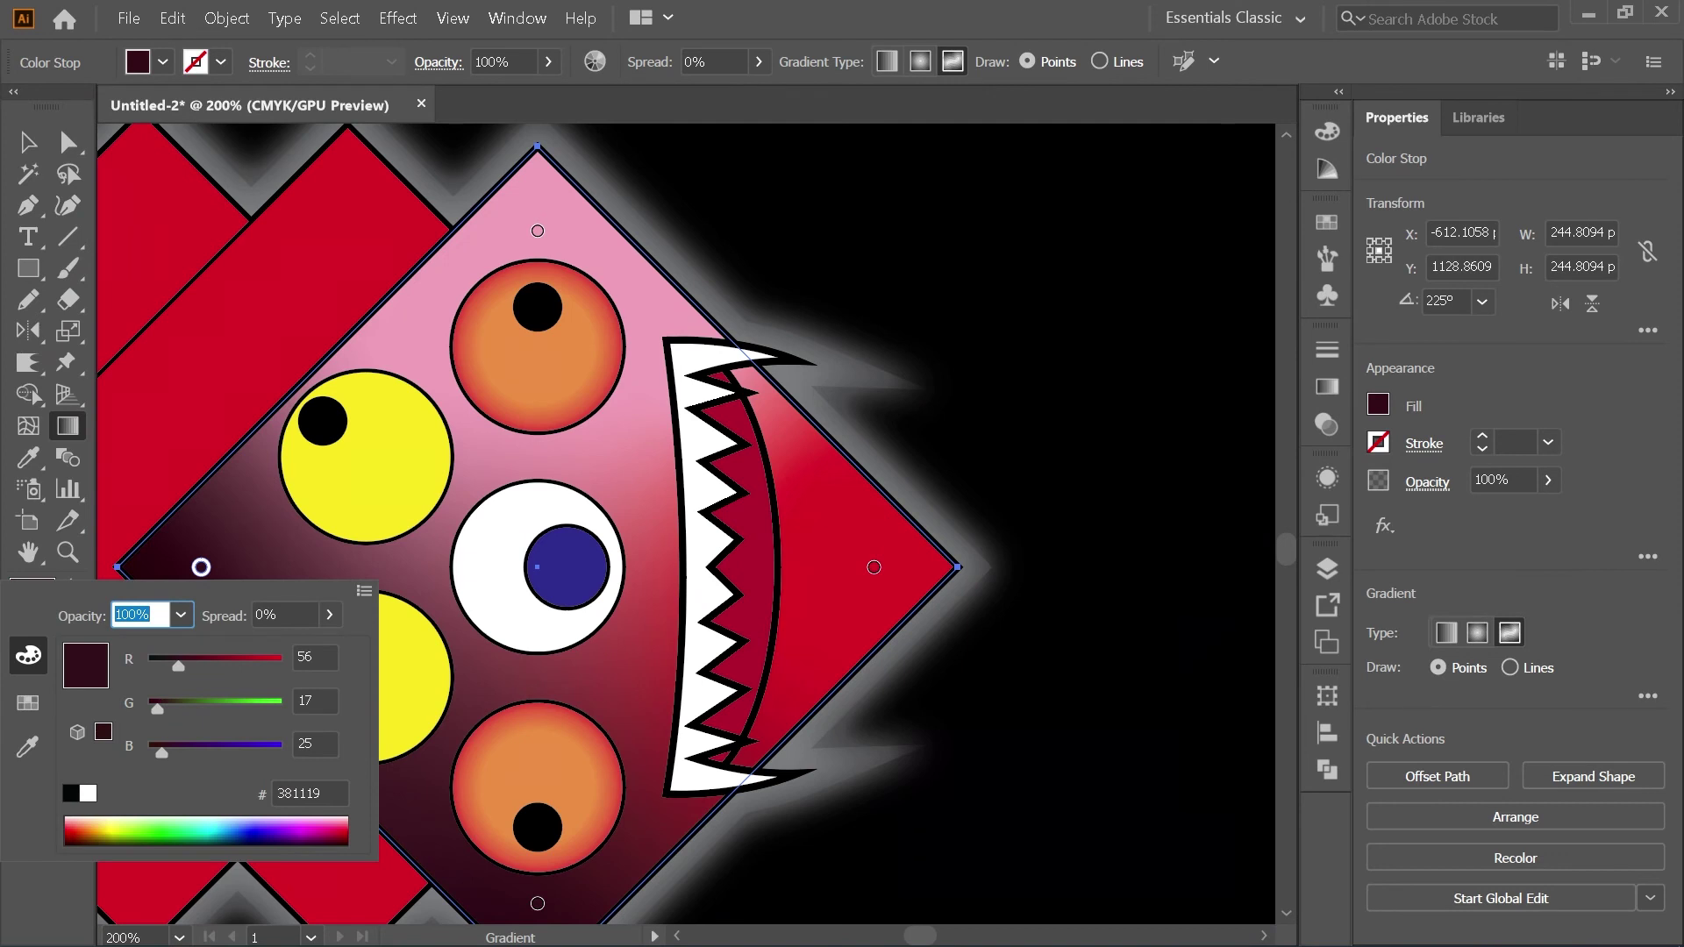
{"action": "left_click_drag", "start_coordinate": [178, 667], "coordinate": [228, 667]}
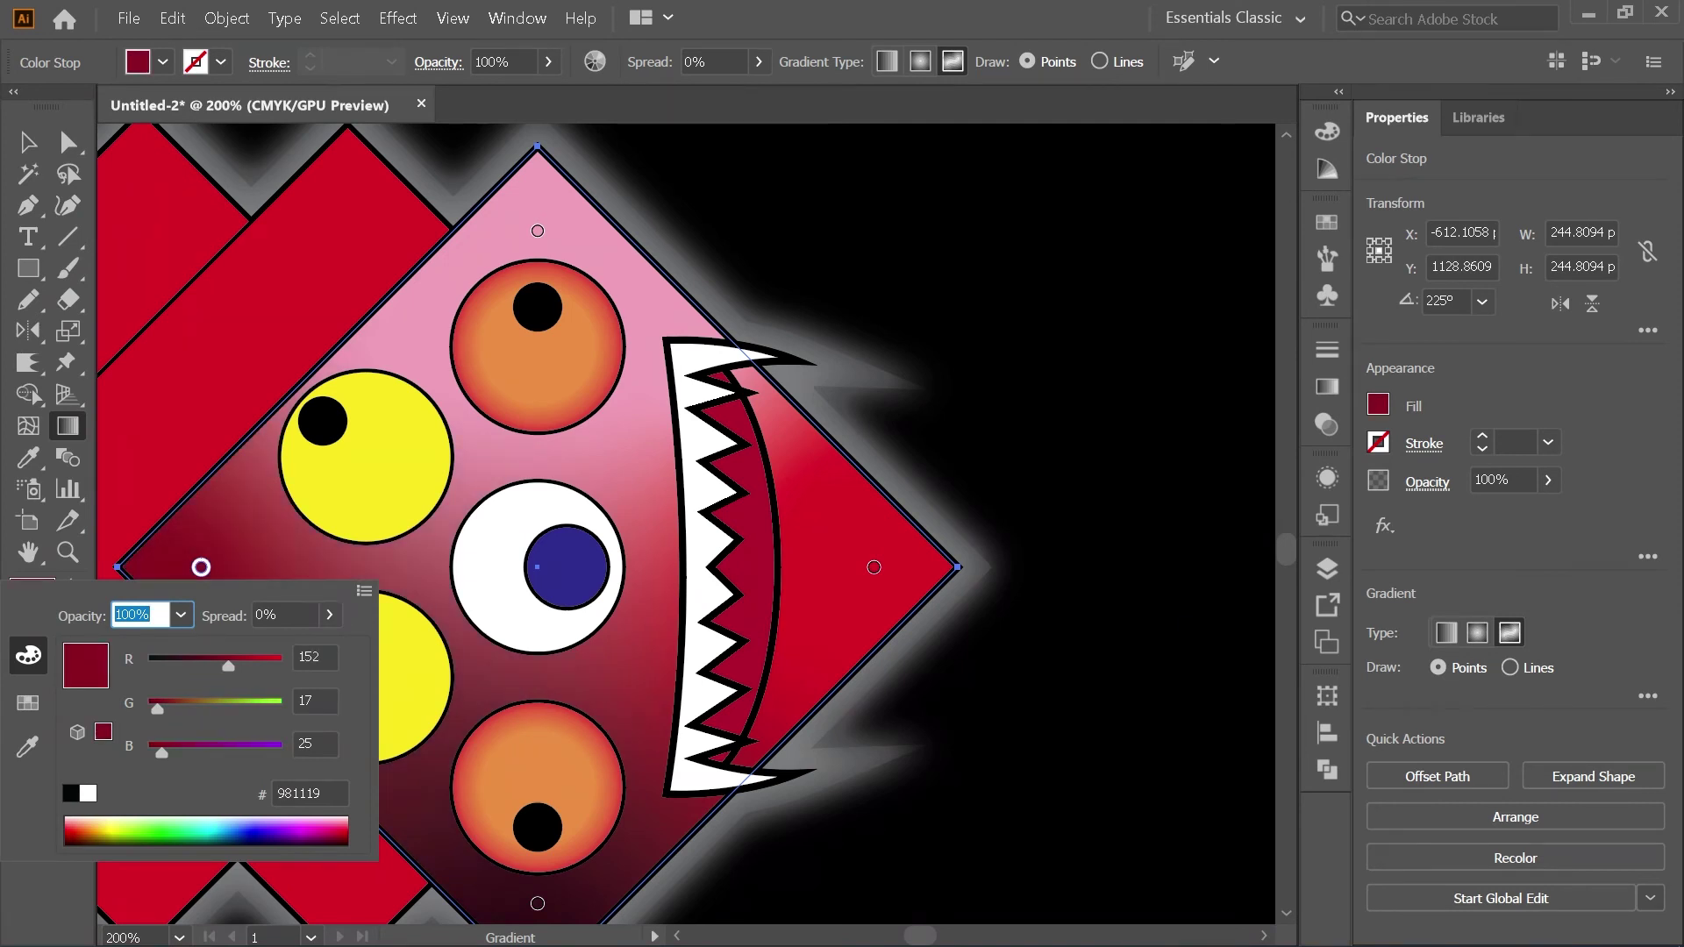
{"action": "key", "text": "Return"}
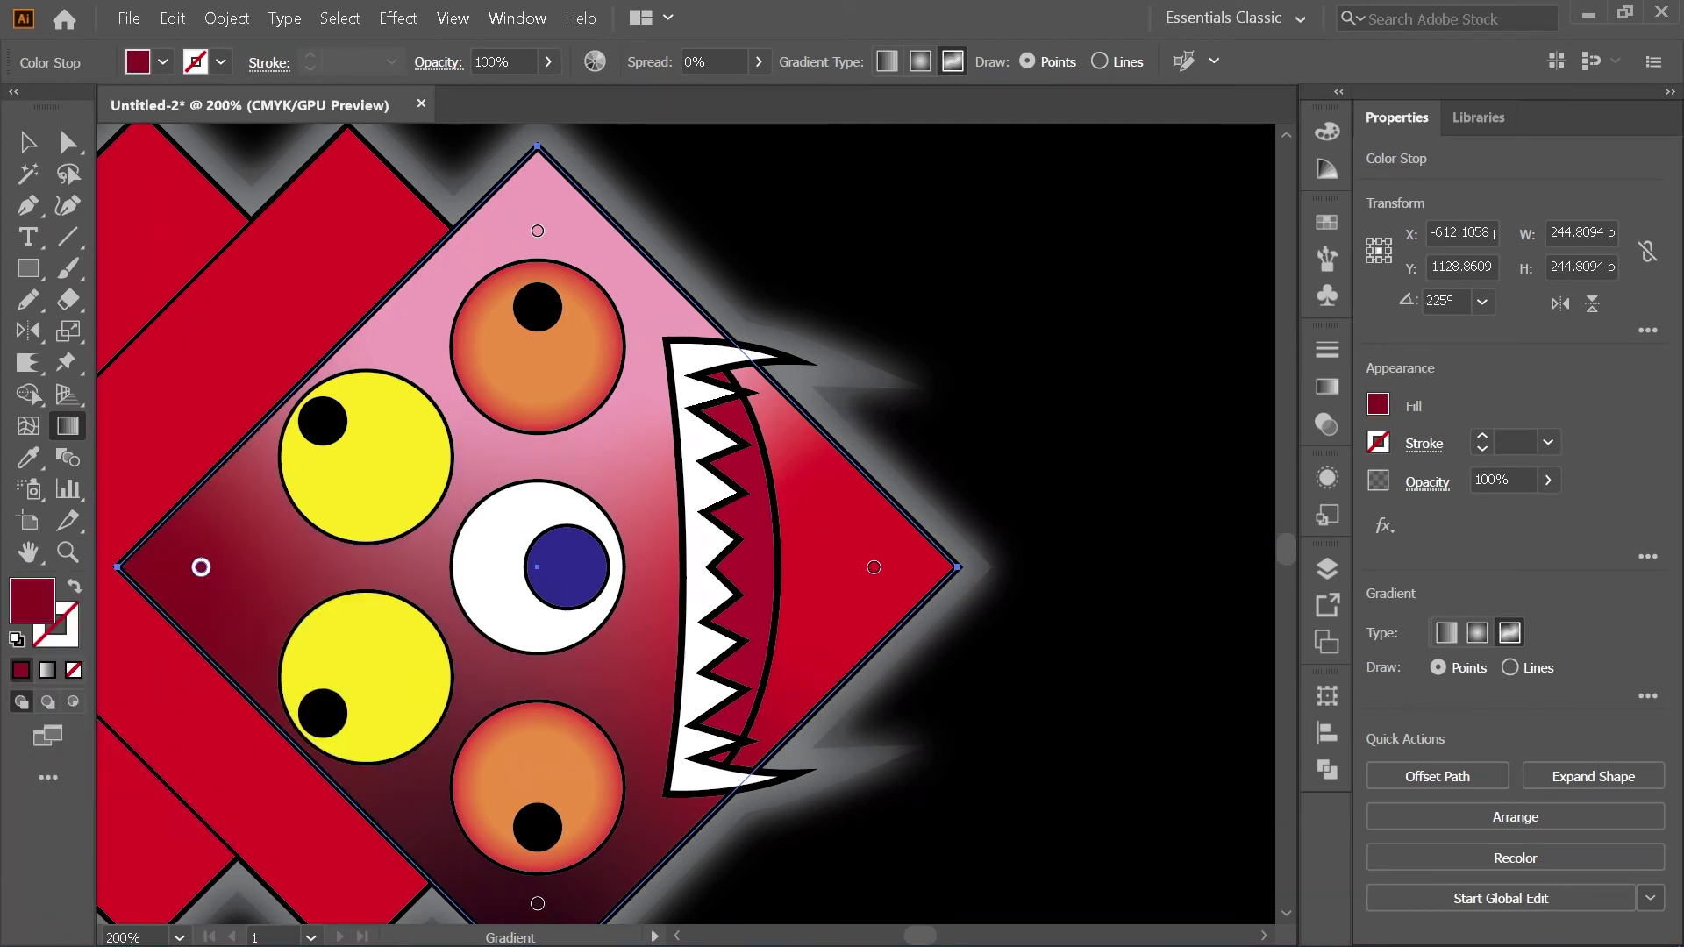
Step: Move the right corner's red stop onto the diamond's lower right edge and the bottom corner's dark stop up above the lower orange eye
{"action": "scroll", "coordinate": [200, 579], "scroll_direction": "down", "scroll_amount": 3}
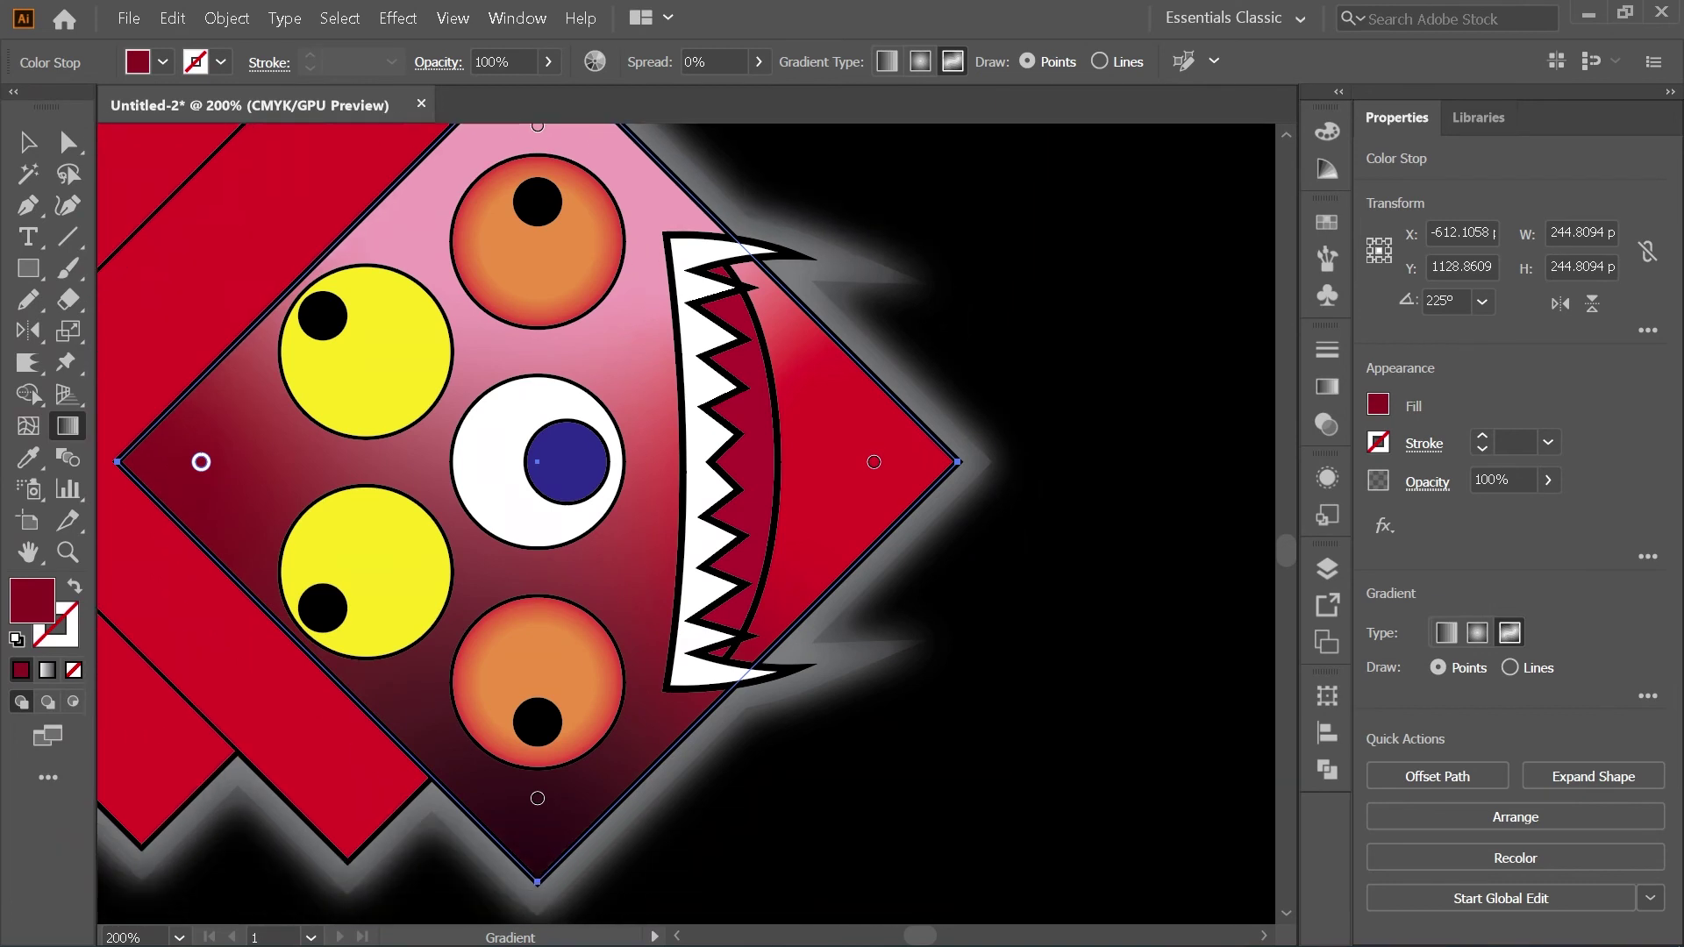
{"action": "left_click_drag", "start_coordinate": [874, 462], "coordinate": [918, 504]}
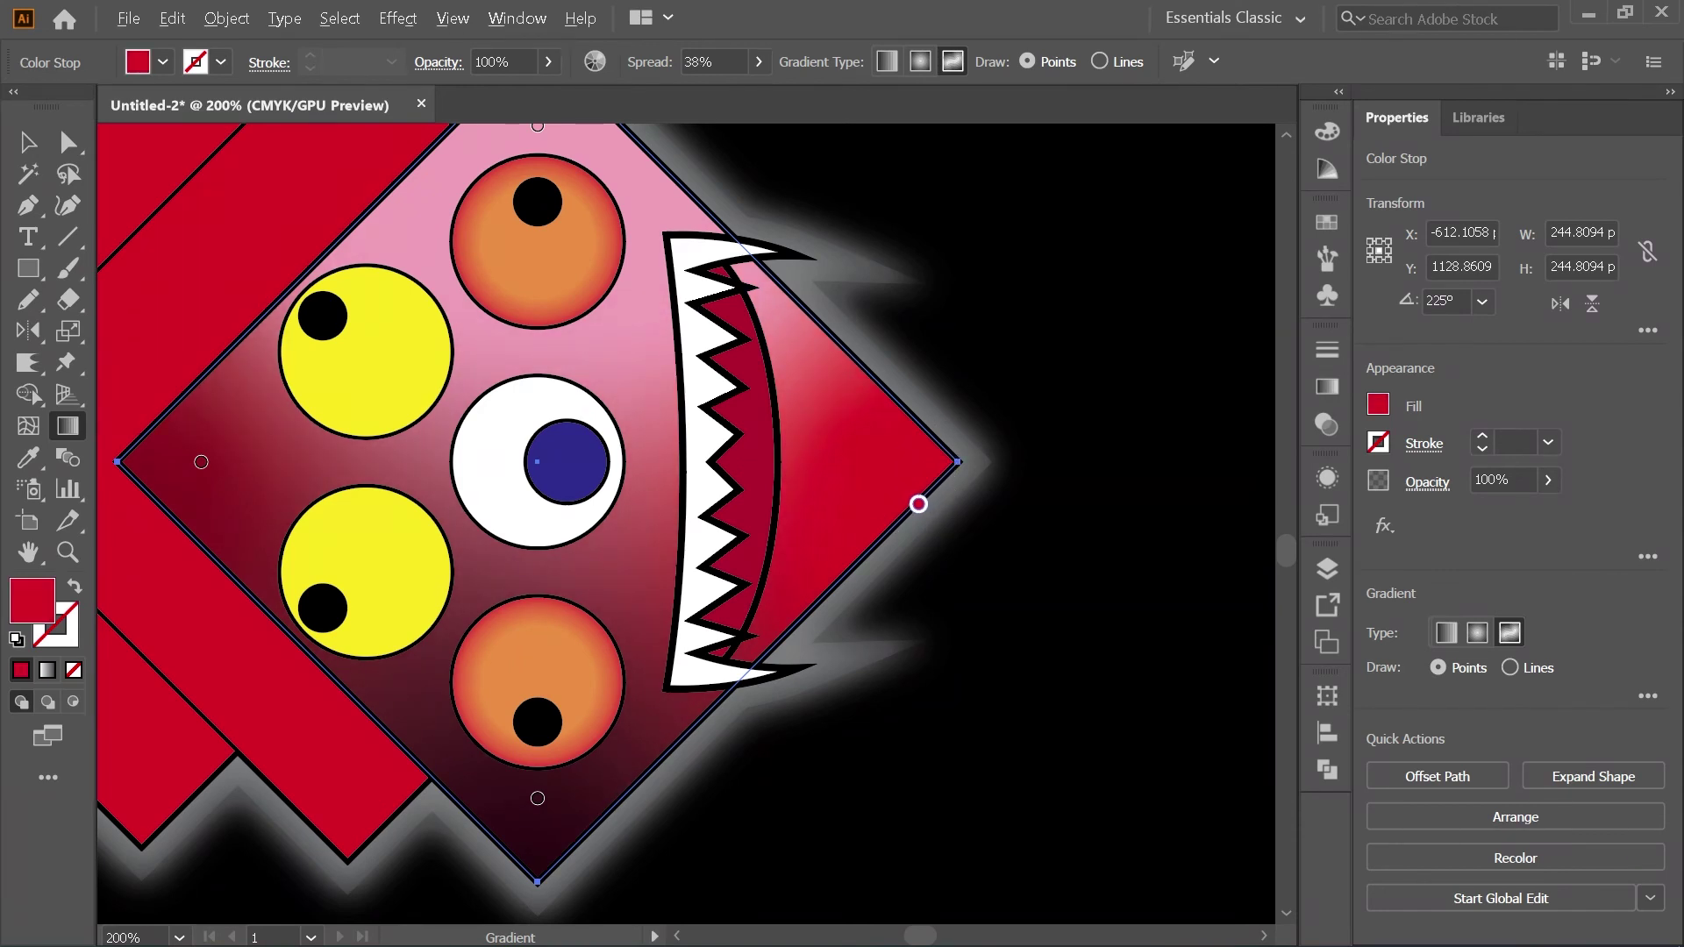
{"action": "key", "text": "ctrl+1"}
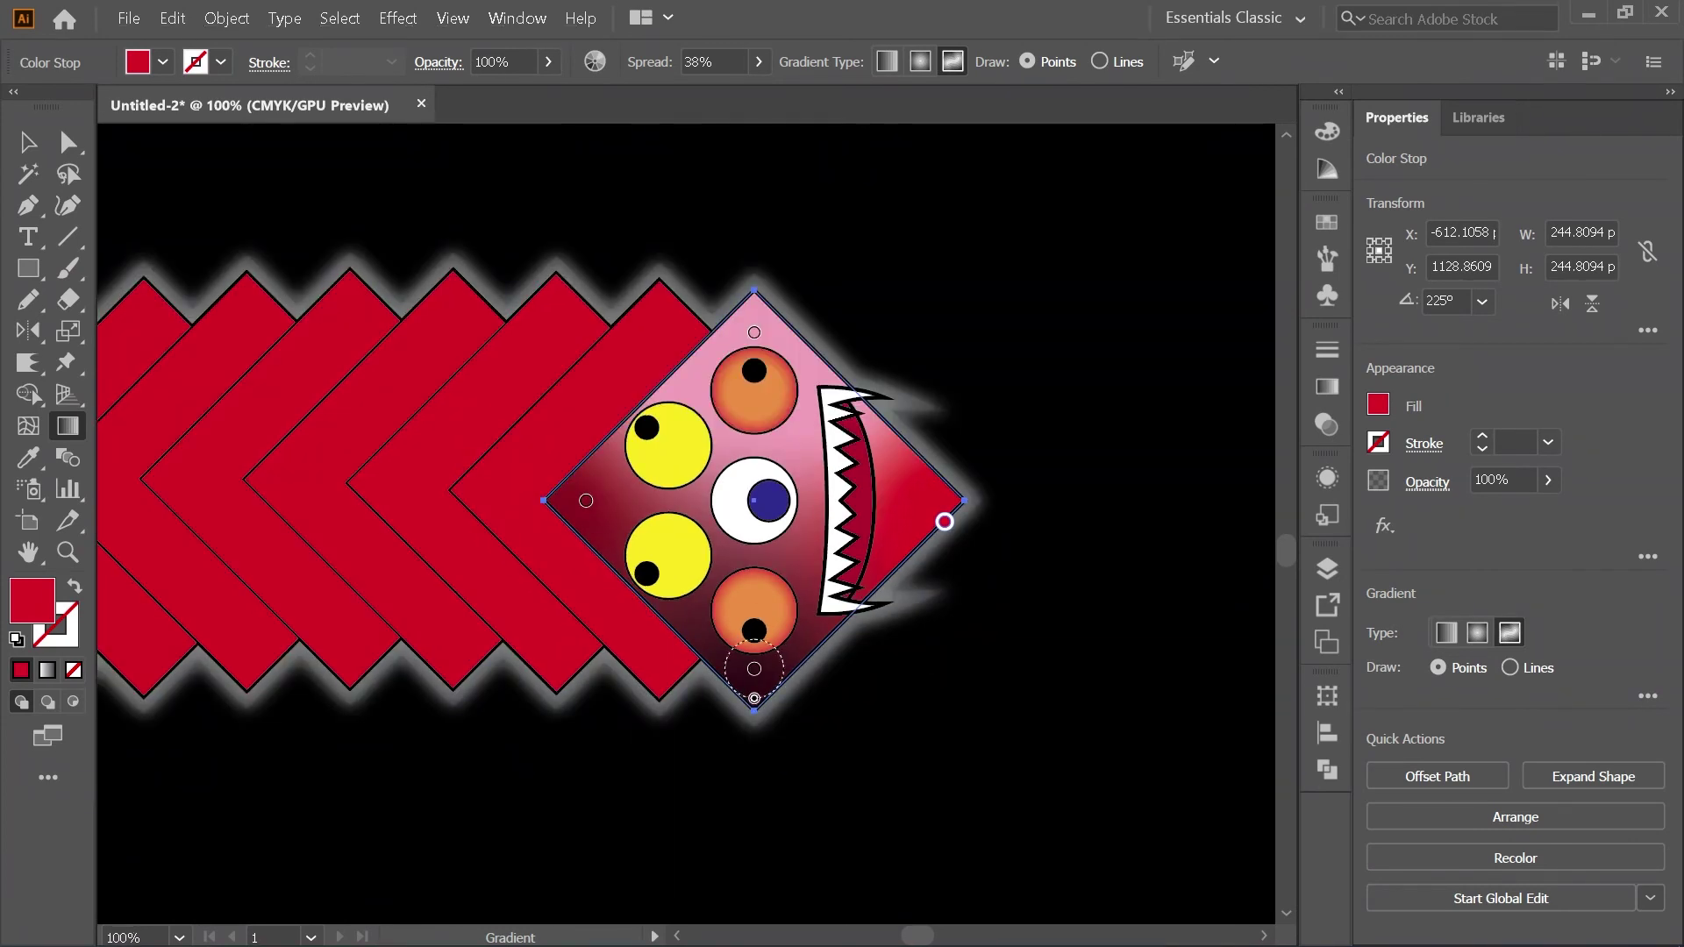
{"action": "left_click_drag", "start_coordinate": [753, 668], "coordinate": [745, 575]}
Step: Set the color of the stop just above the lower orange eye to dark red 7F0003
{"action": "double_click", "coordinate": [746, 575]}
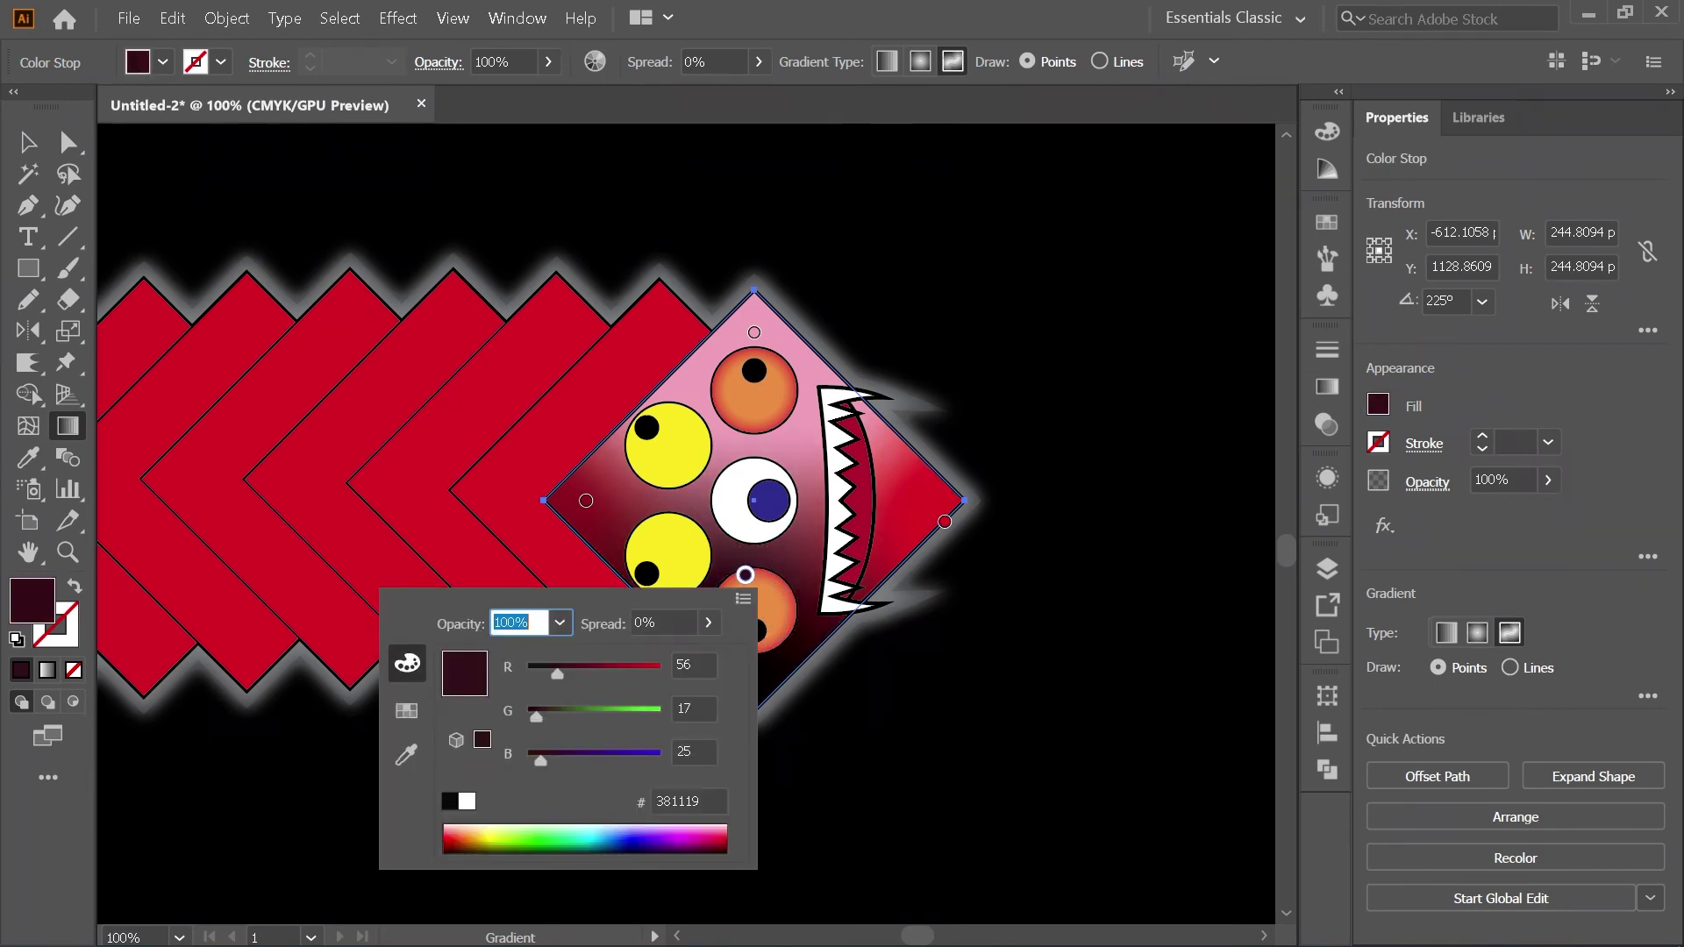
{"action": "left_click", "coordinate": [715, 844]}
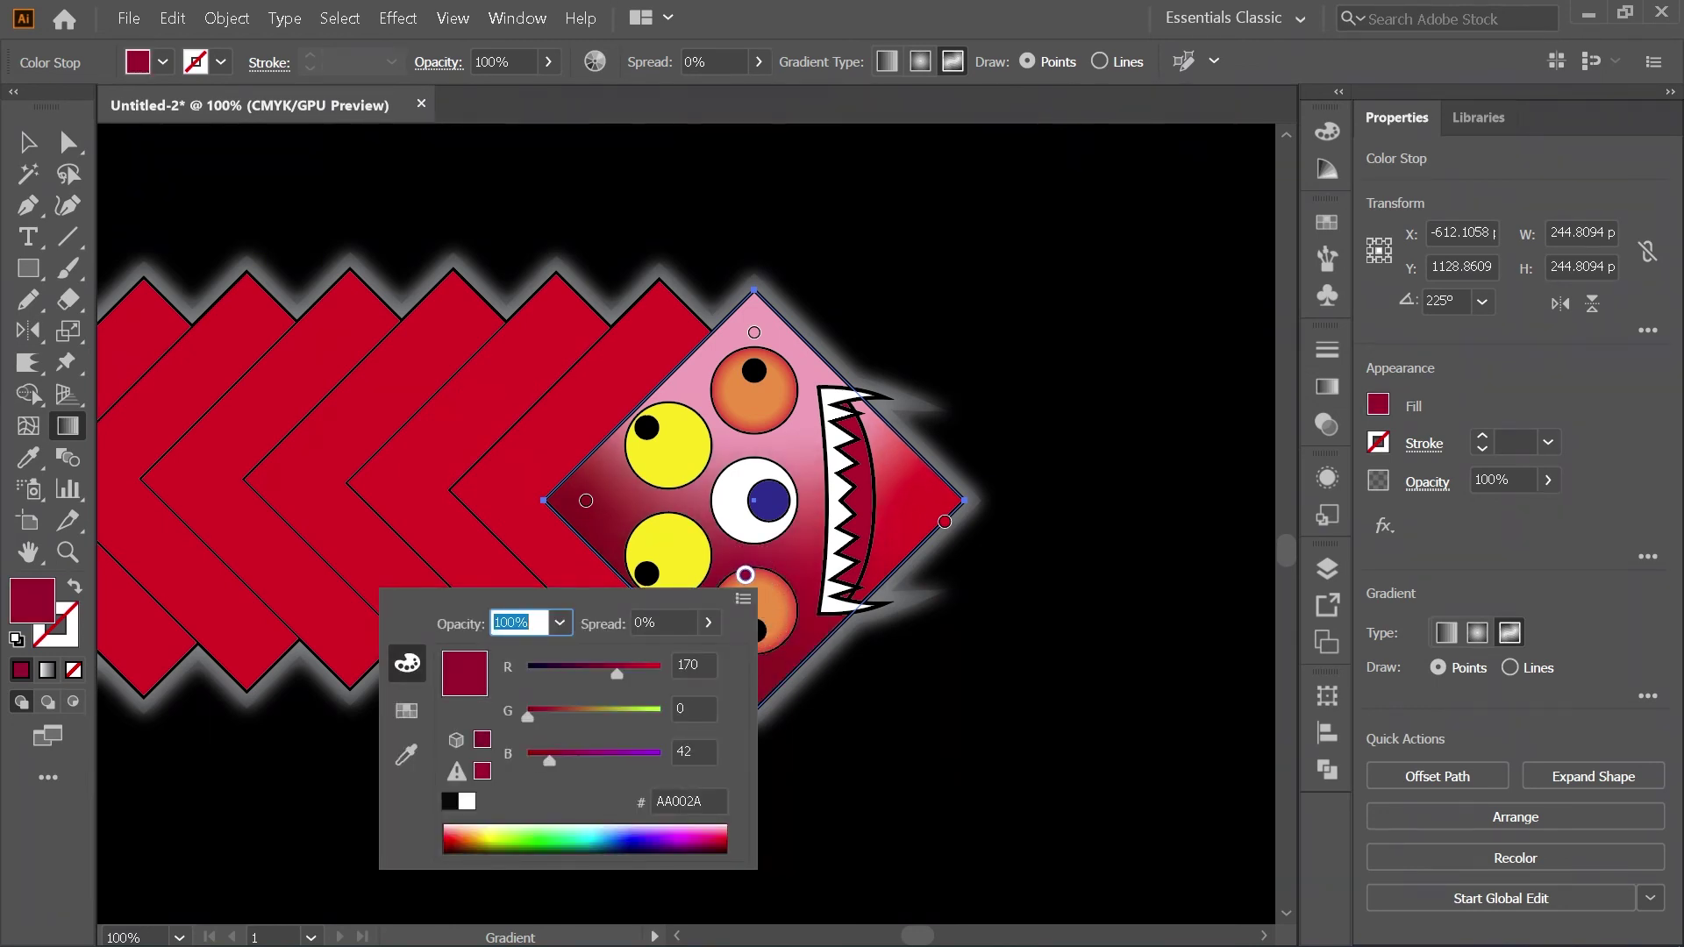
{"action": "left_click_drag", "start_coordinate": [715, 843], "coordinate": [726, 846]}
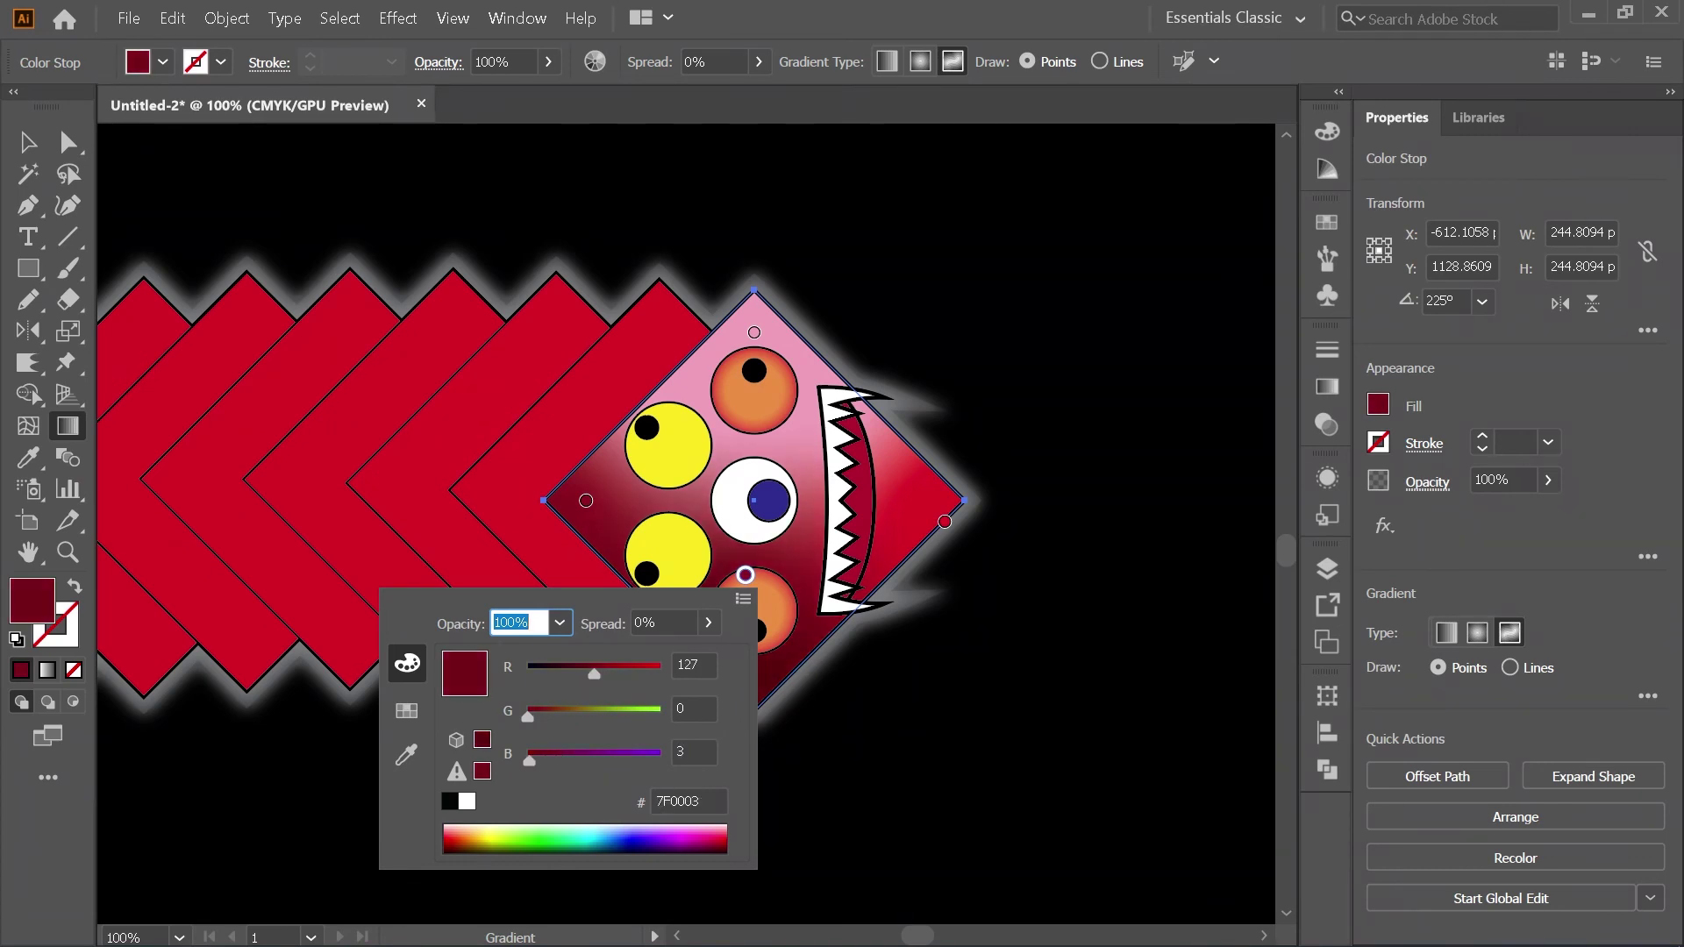
{"action": "key", "text": "Escape"}
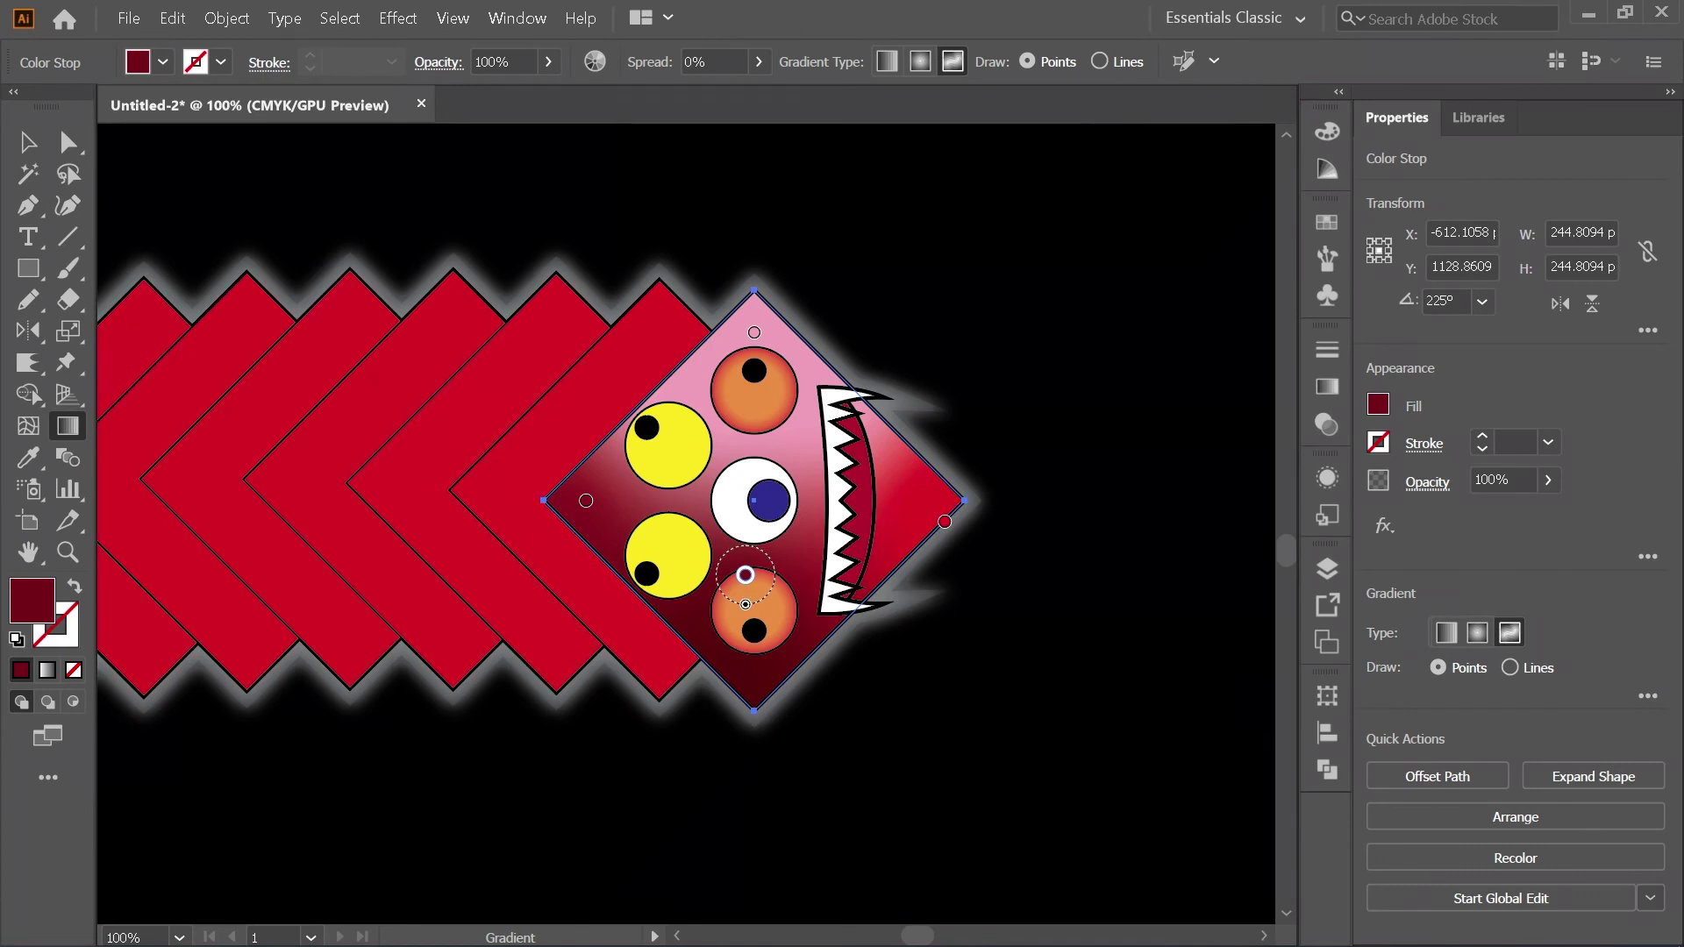
Step: Finish editing the head's freeform gradient and unlock all objects, including the black background rectangle
{"action": "mouse_move", "coordinate": [745, 604]}
{"action": "left_mouse_down"}
{"action": "mouse_move", "coordinate": [745, 625]}
{"action": "mouse_move", "coordinate": [745, 606]}
{"action": "left_mouse_up"}
{"action": "left_click", "coordinate": [28, 142]}
{"action": "left_click", "coordinate": [395, 193]}
{"action": "key", "text": "ctrl+alt+2"}
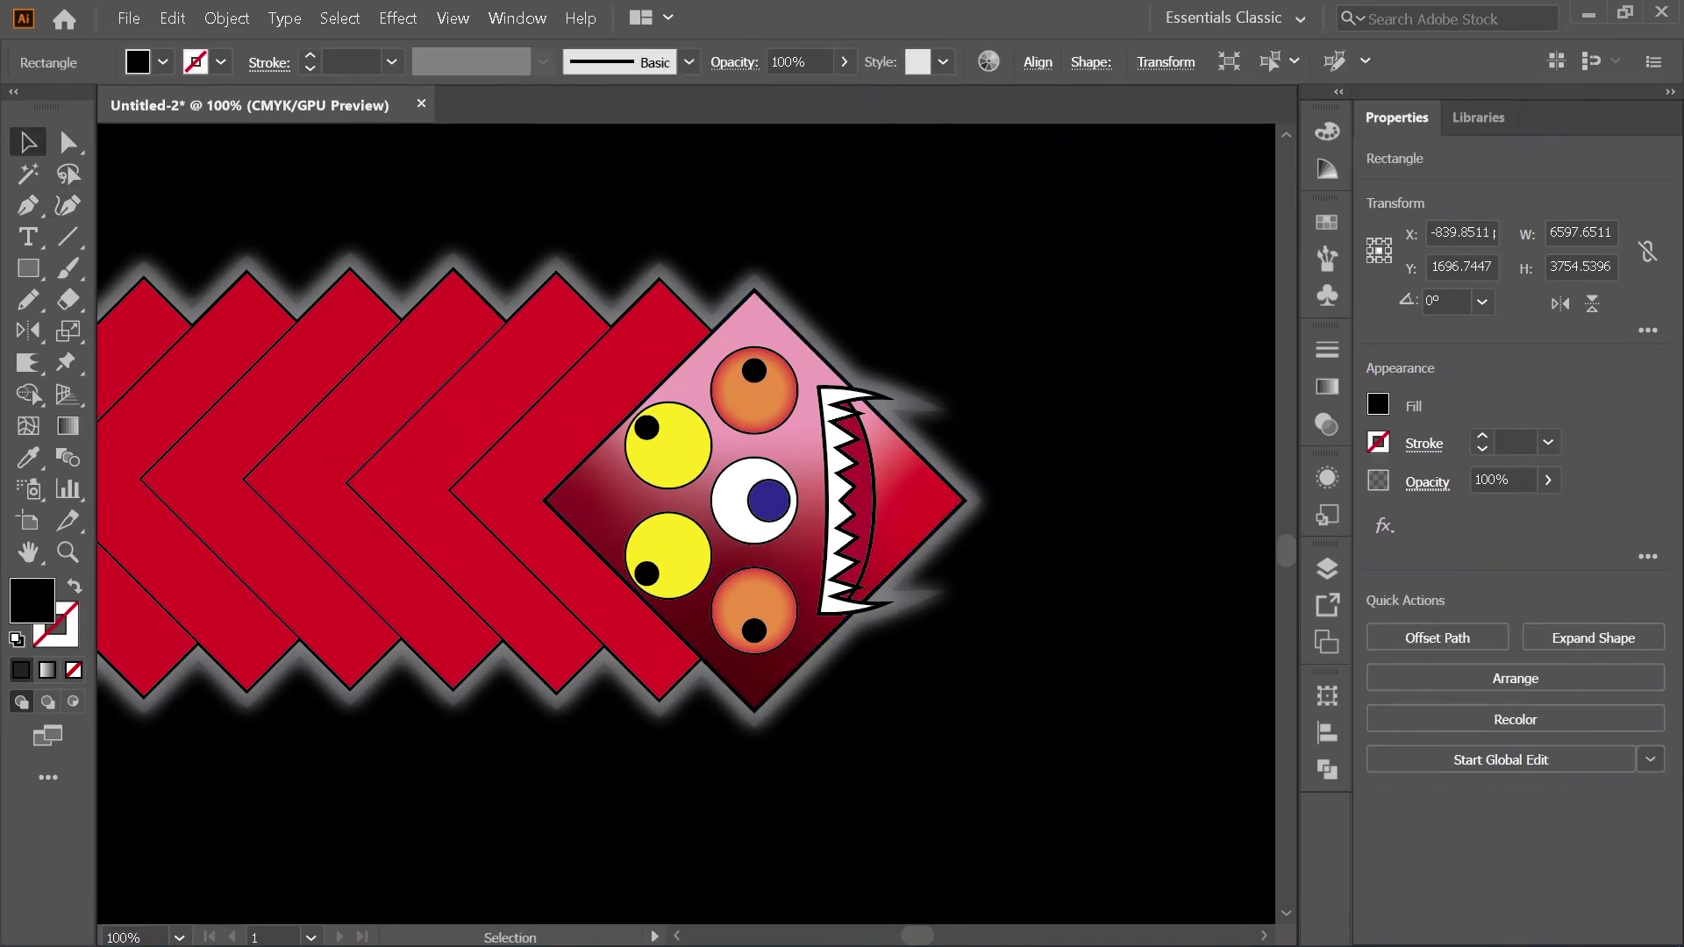
Step: Examine the head's gradient shading, eyes and teeth at different magnifications
{"action": "left_click", "coordinate": [755, 605]}
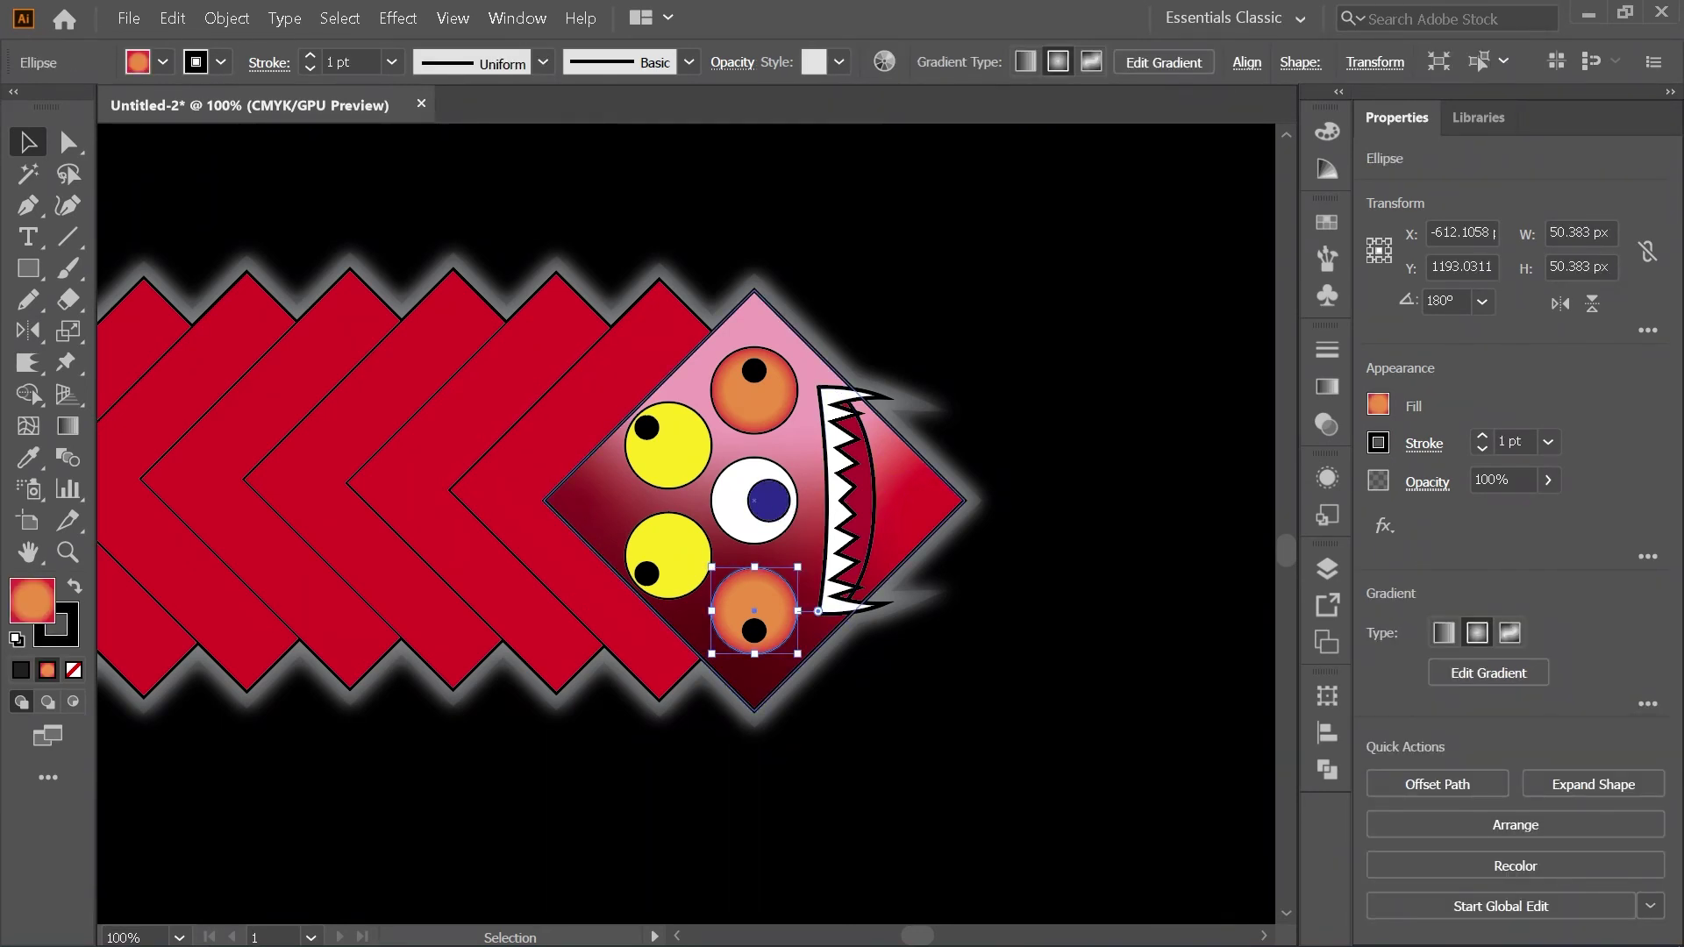
{"action": "left_click", "coordinate": [1092, 555]}
{"action": "scroll", "coordinate": [1092, 555], "scroll_direction": "down", "scroll_amount": 2}
{"action": "scroll", "coordinate": [1086, 555], "scroll_direction": "up", "scroll_amount": 2}
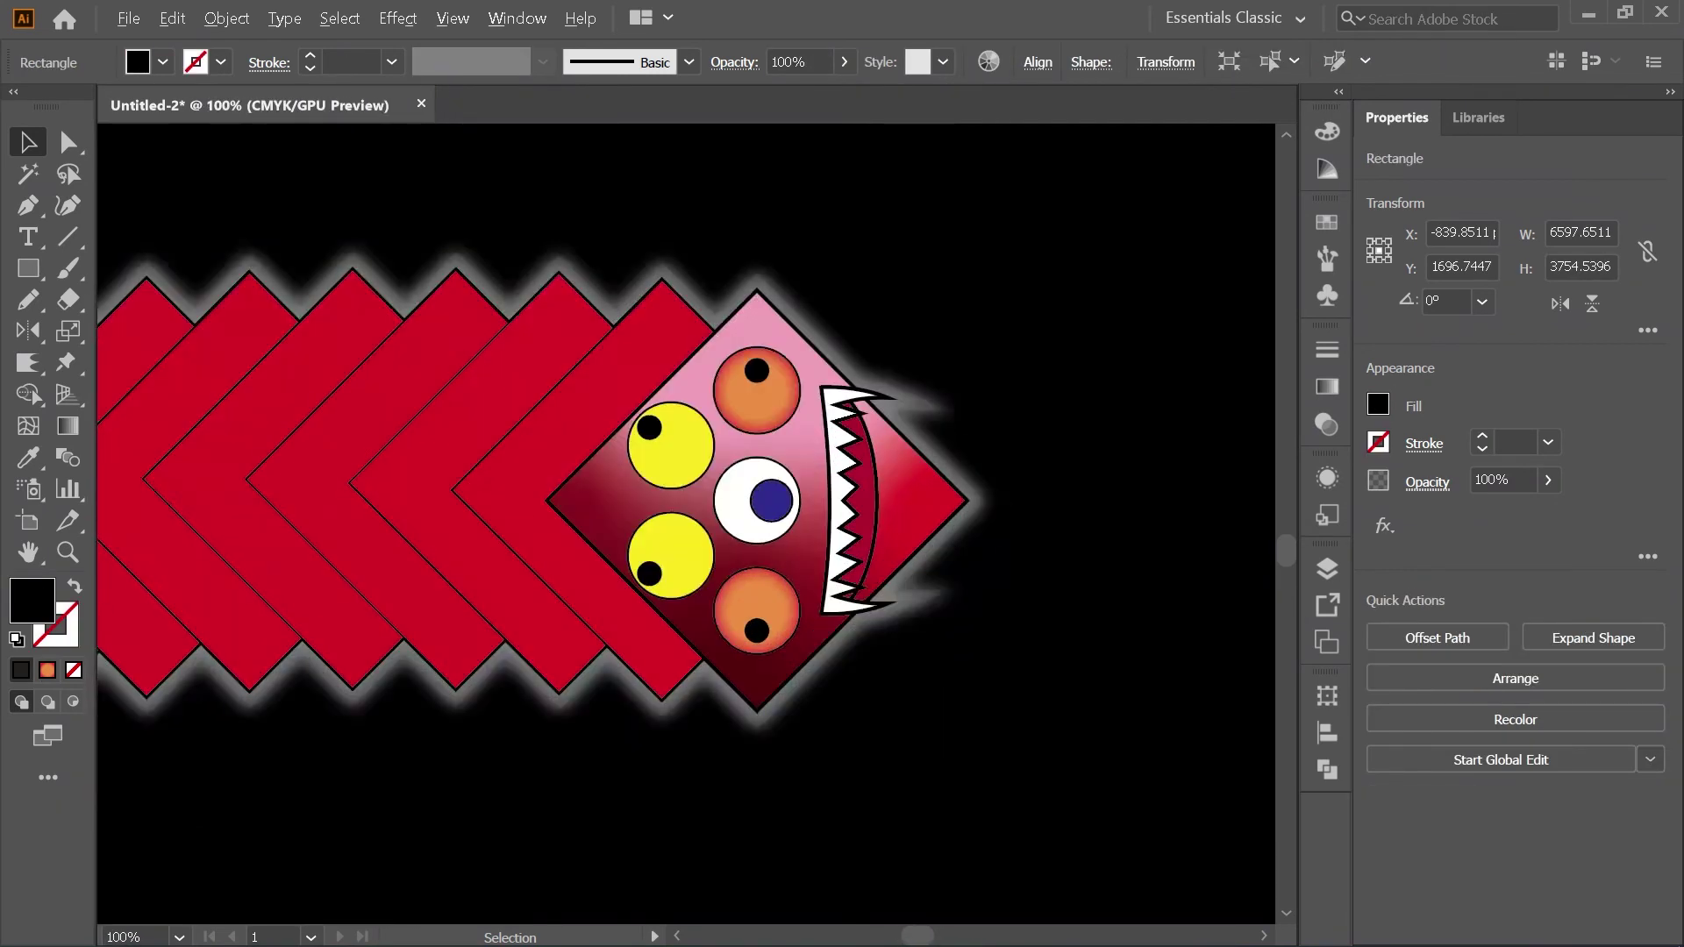
{"action": "key", "text": "ctrl+plus"}
{"action": "key", "text": "ctrl+minus"}
{"action": "key", "text": "ctrl+minus"}
{"action": "key", "text": "ctrl+plus"}
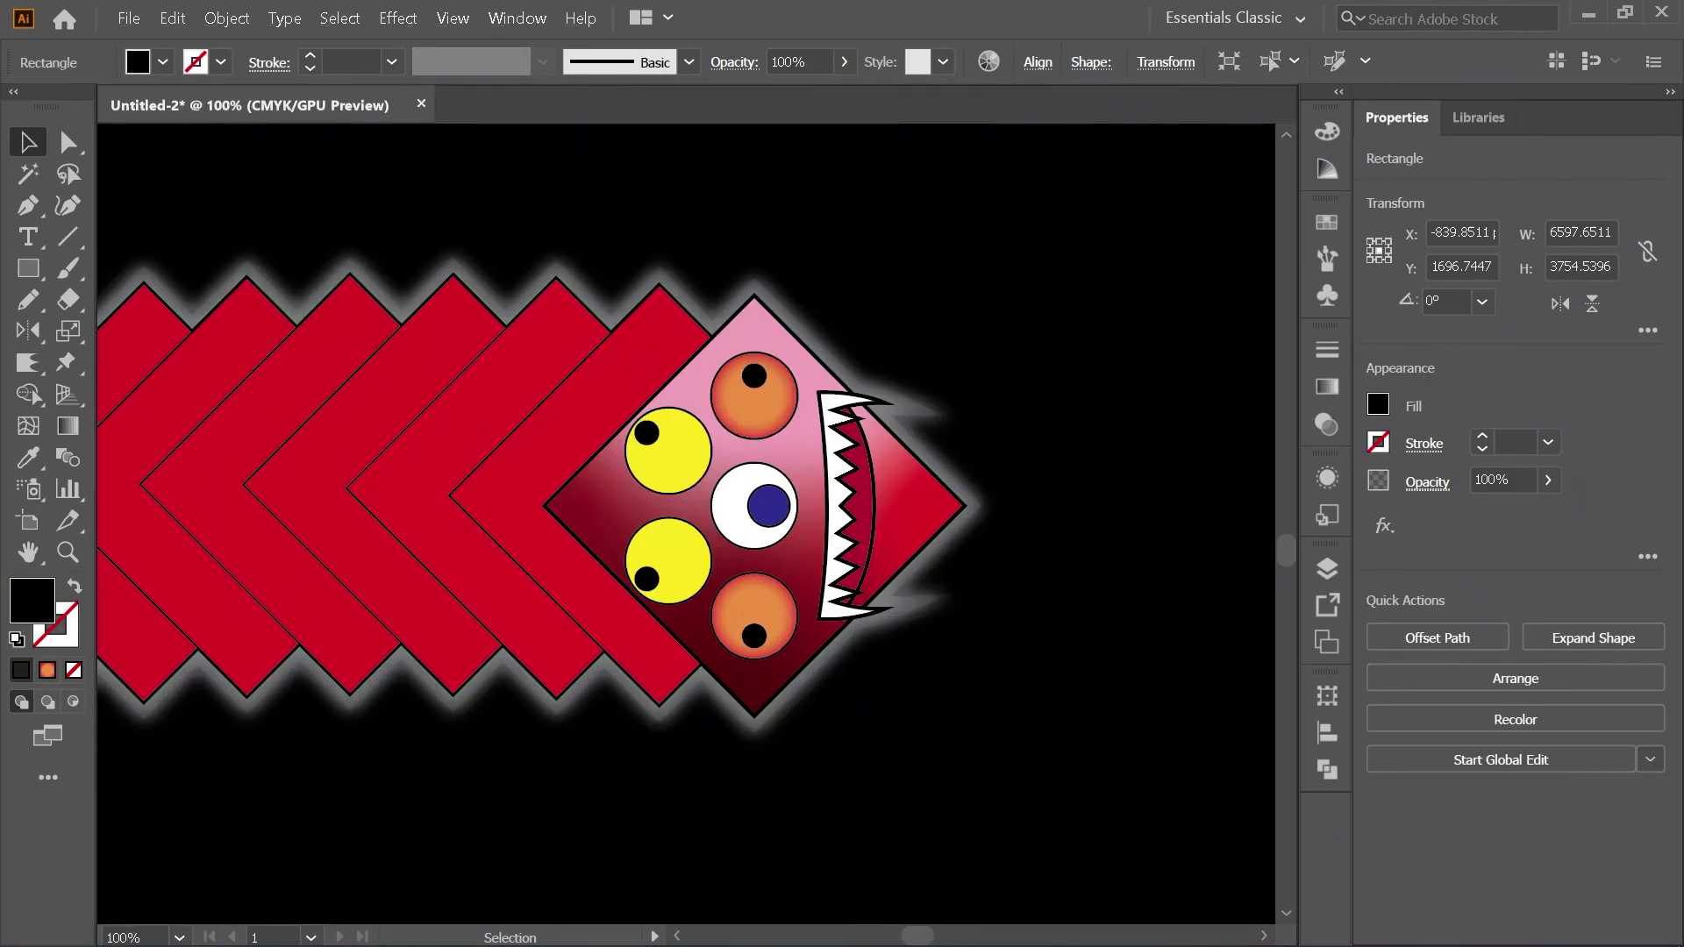
{"action": "key", "text": "ctrl+plus"}
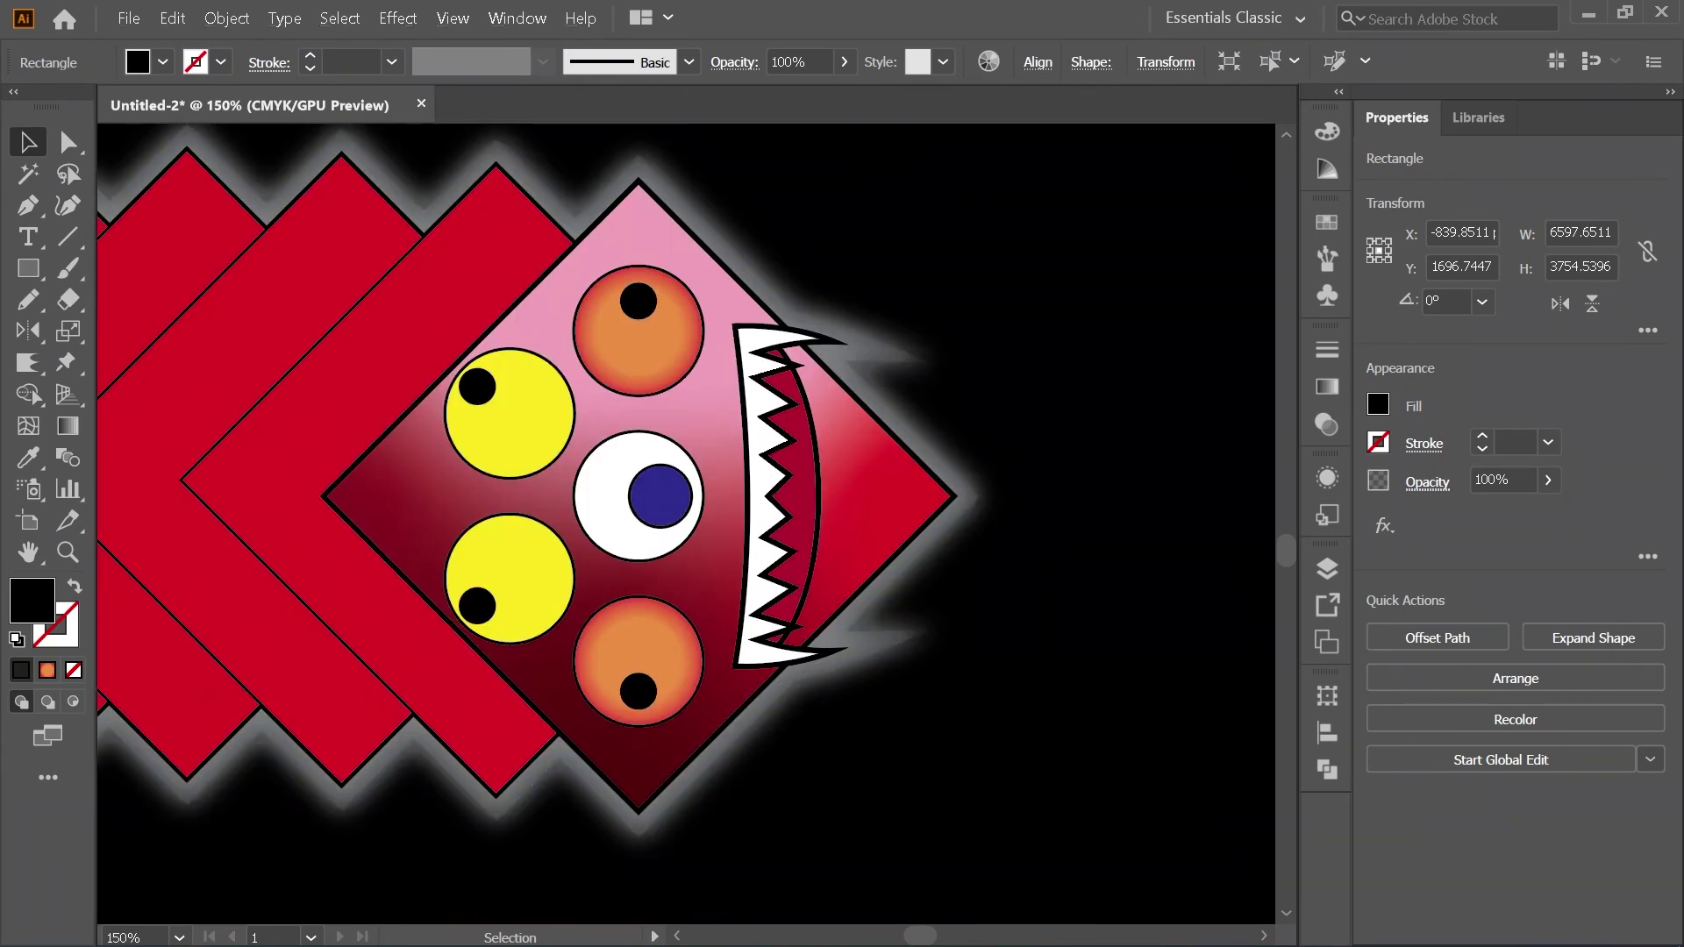
{"action": "key", "text": "ctrl+minus"}
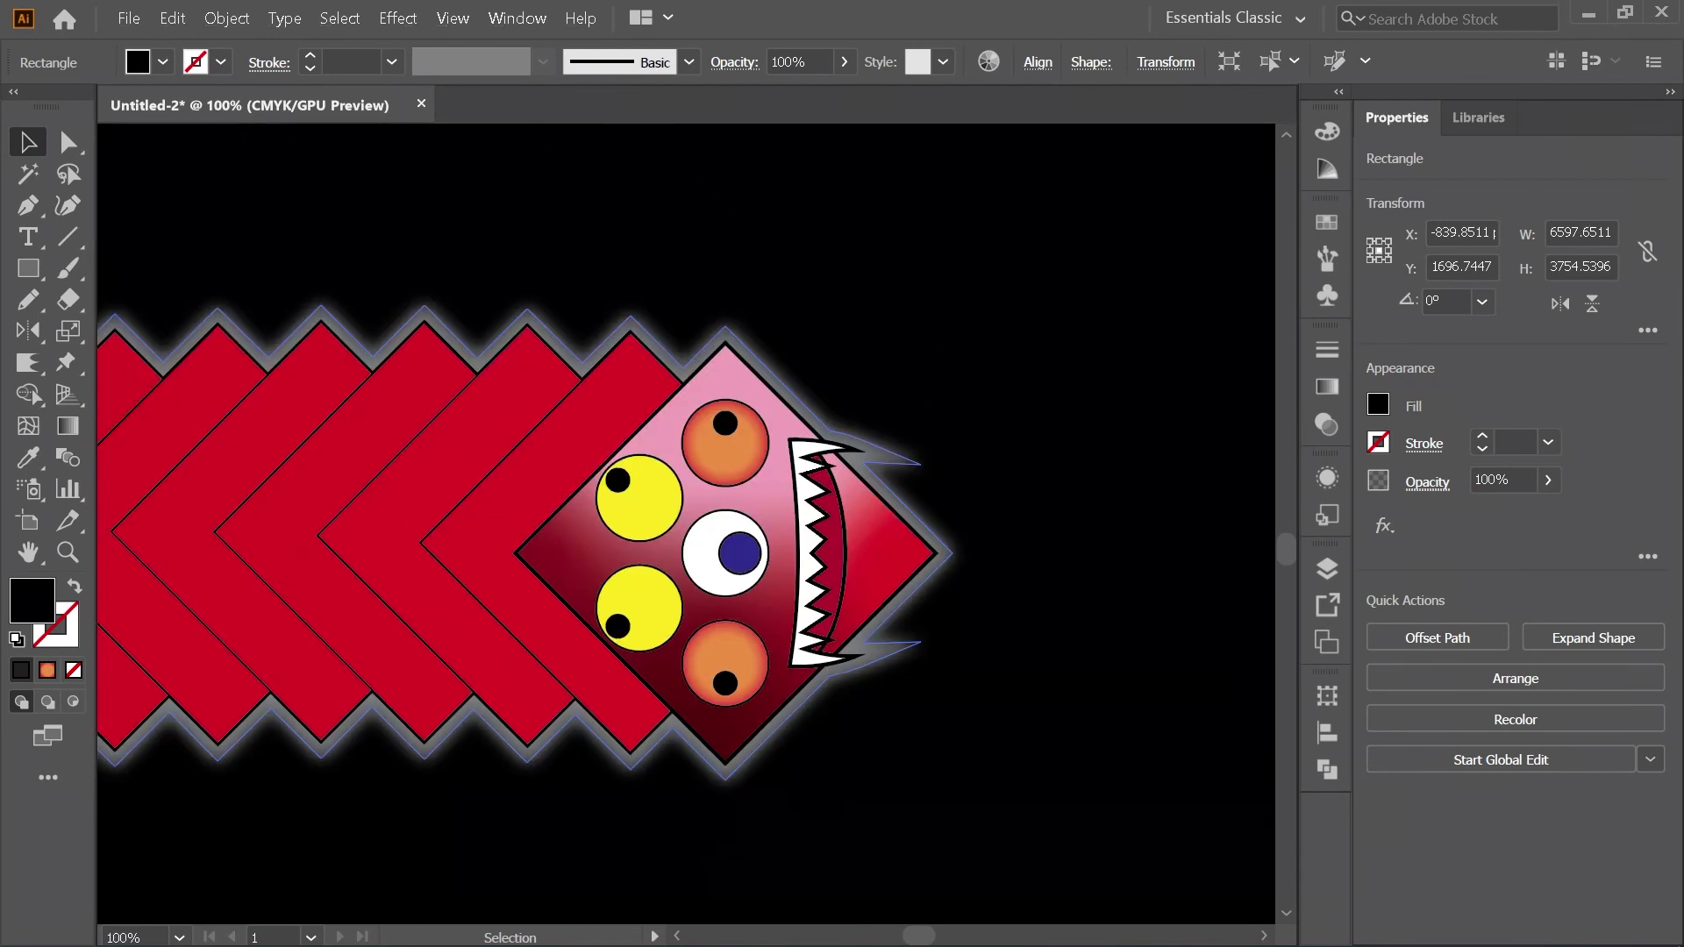
{"action": "scroll", "coordinate": [1004, 678], "scroll_direction": "up", "scroll_amount": 1}
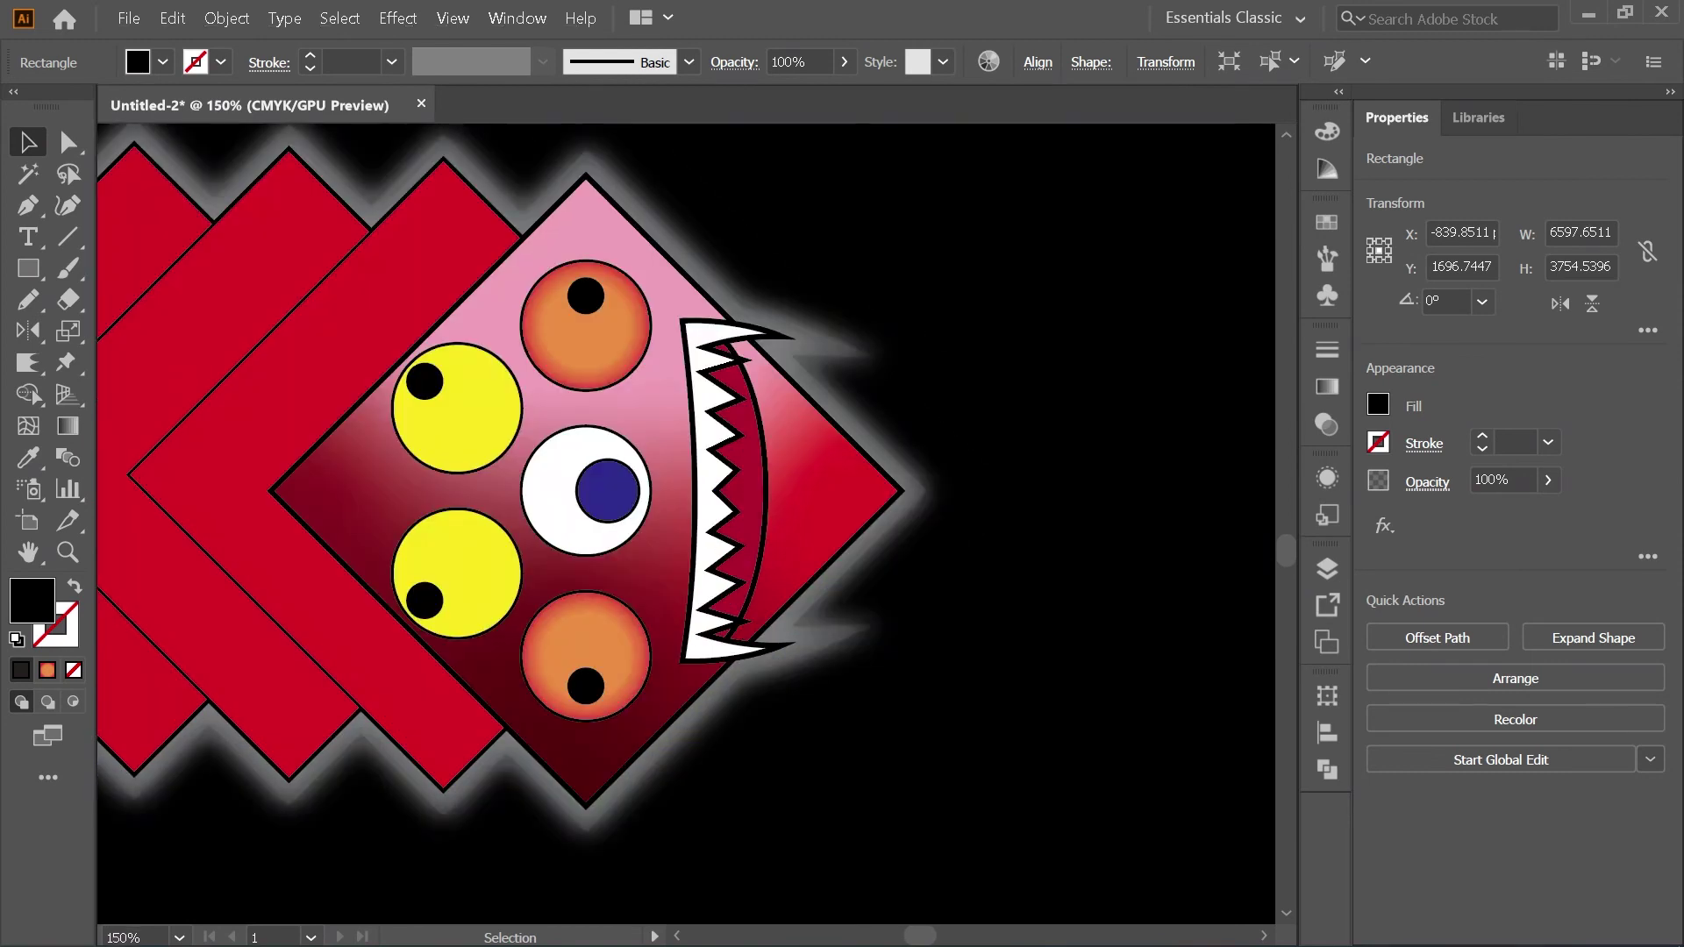
Step: Fill the mouth shape behind the teeth with the Red Orange linear gradient preset at a 90° angle
{"action": "left_click", "coordinate": [752, 491]}
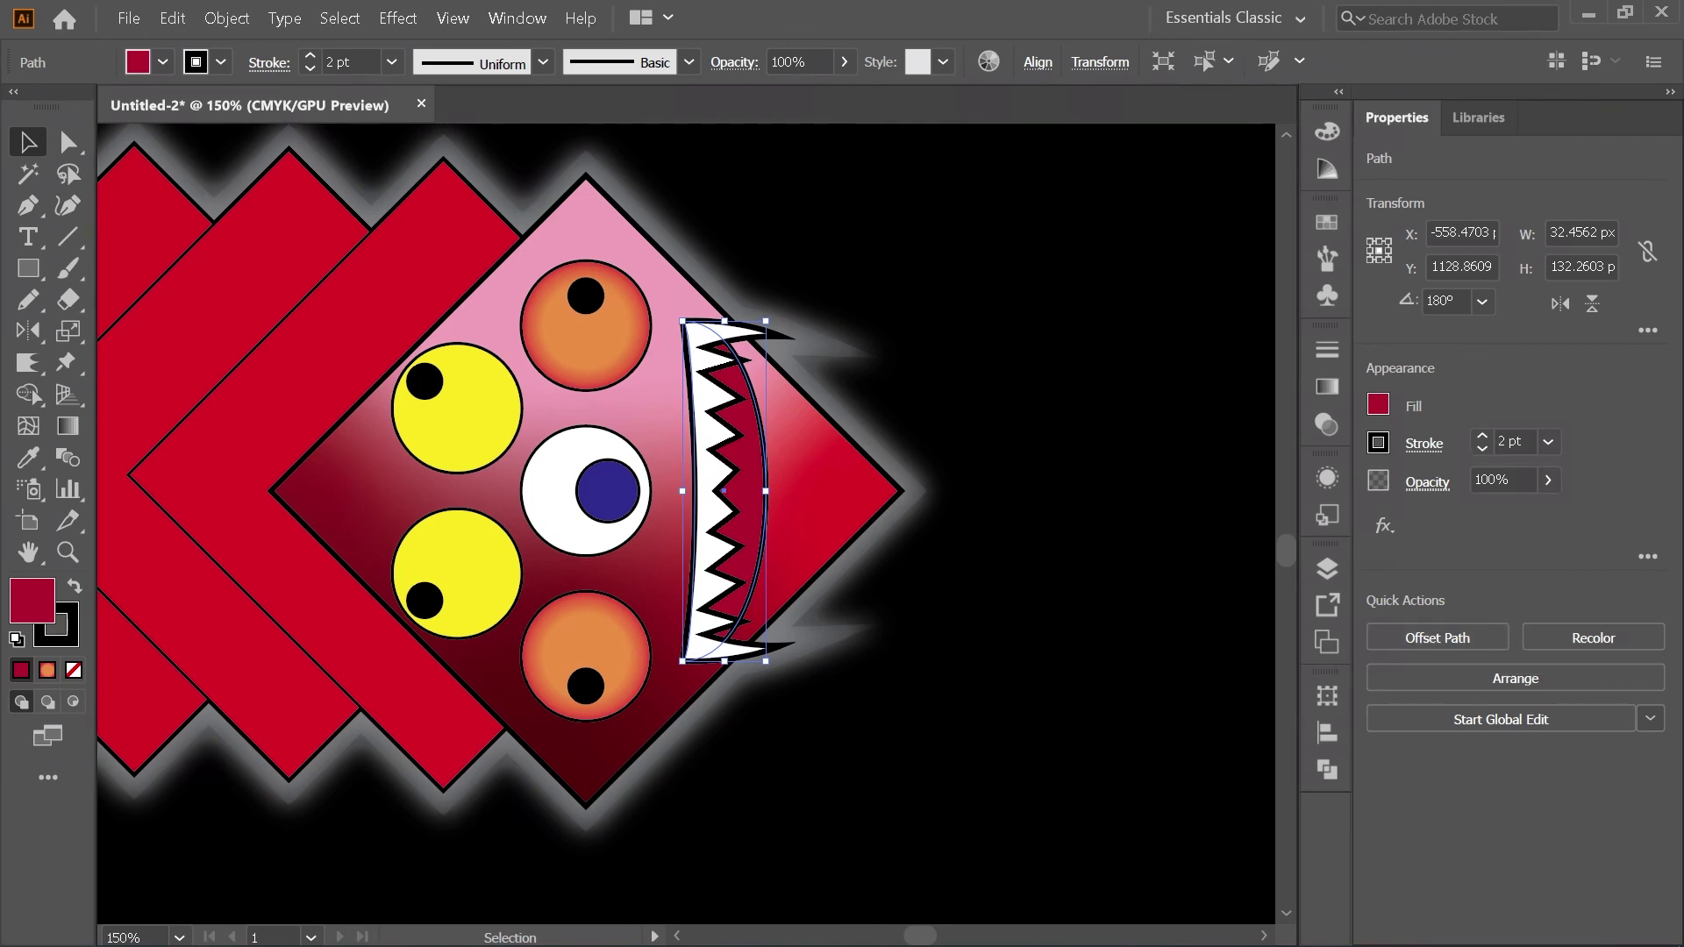
{"action": "key", "text": "g"}
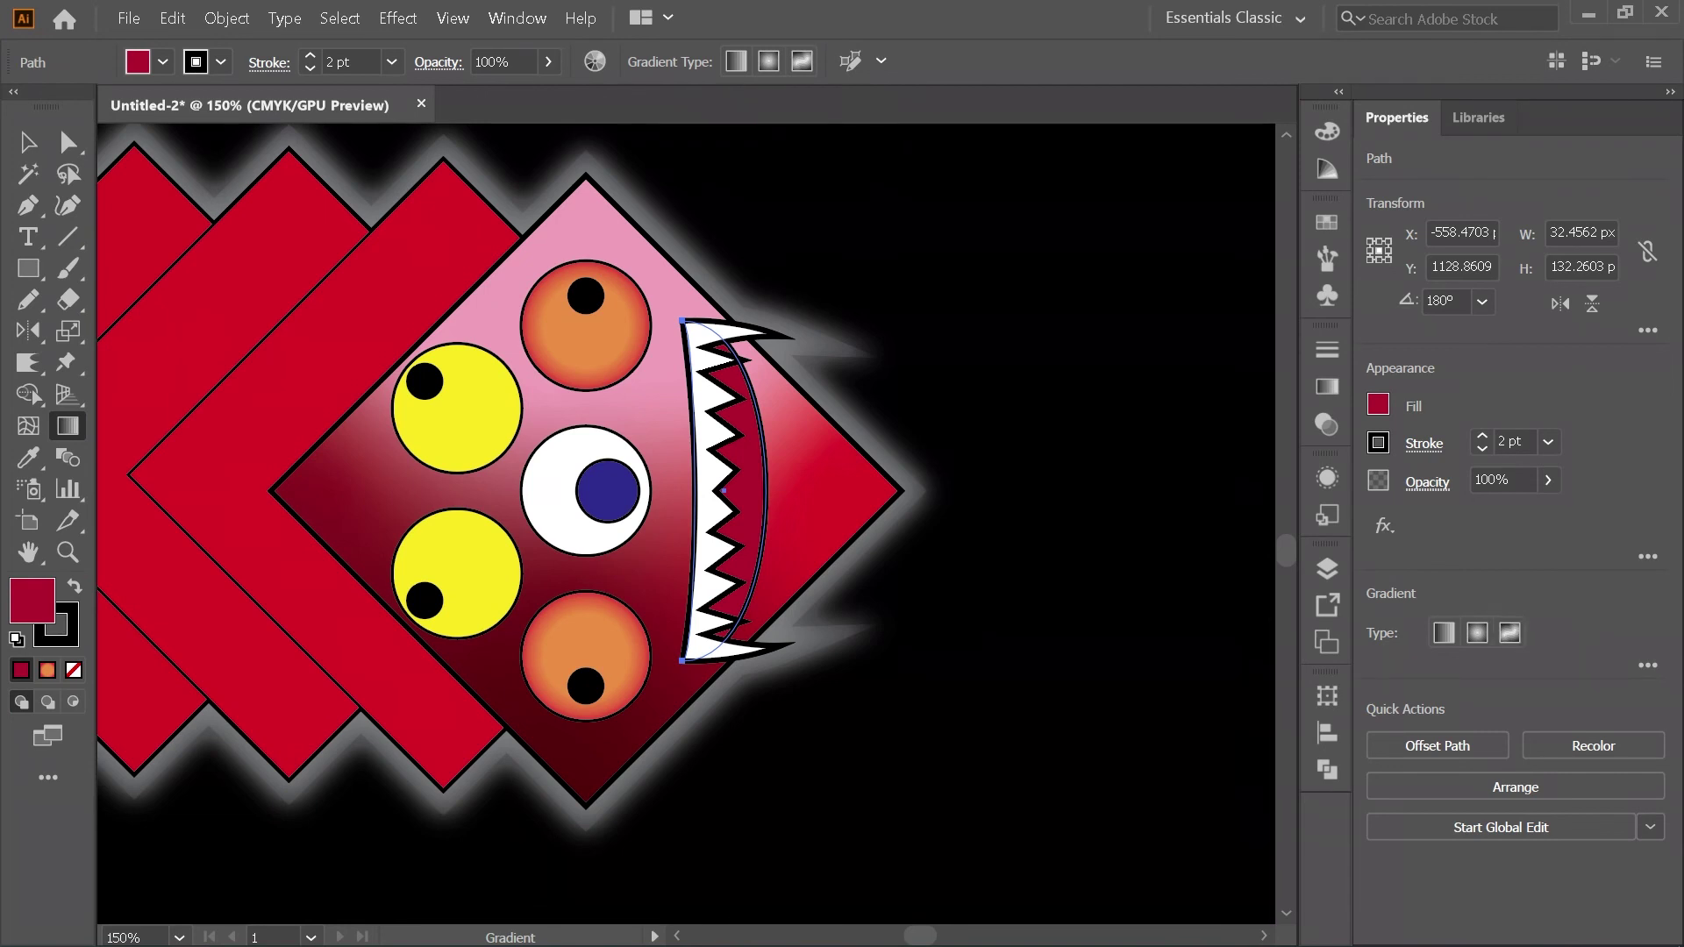
{"action": "left_click", "coordinate": [1477, 633]}
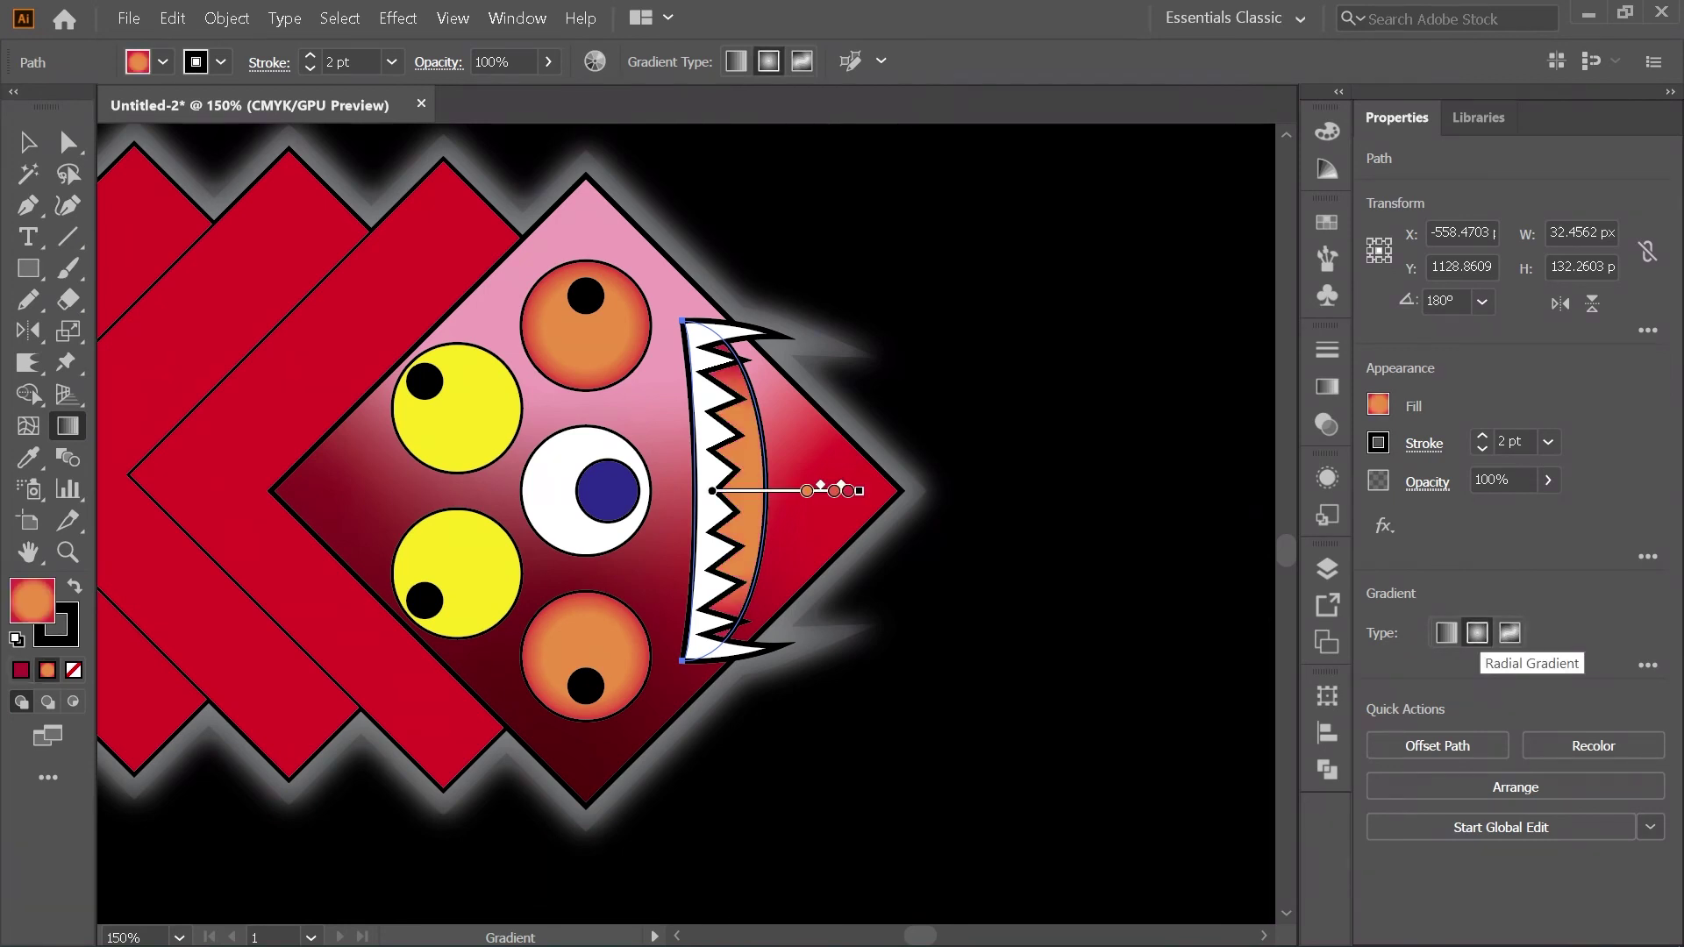
{"action": "left_click", "coordinate": [1648, 665]}
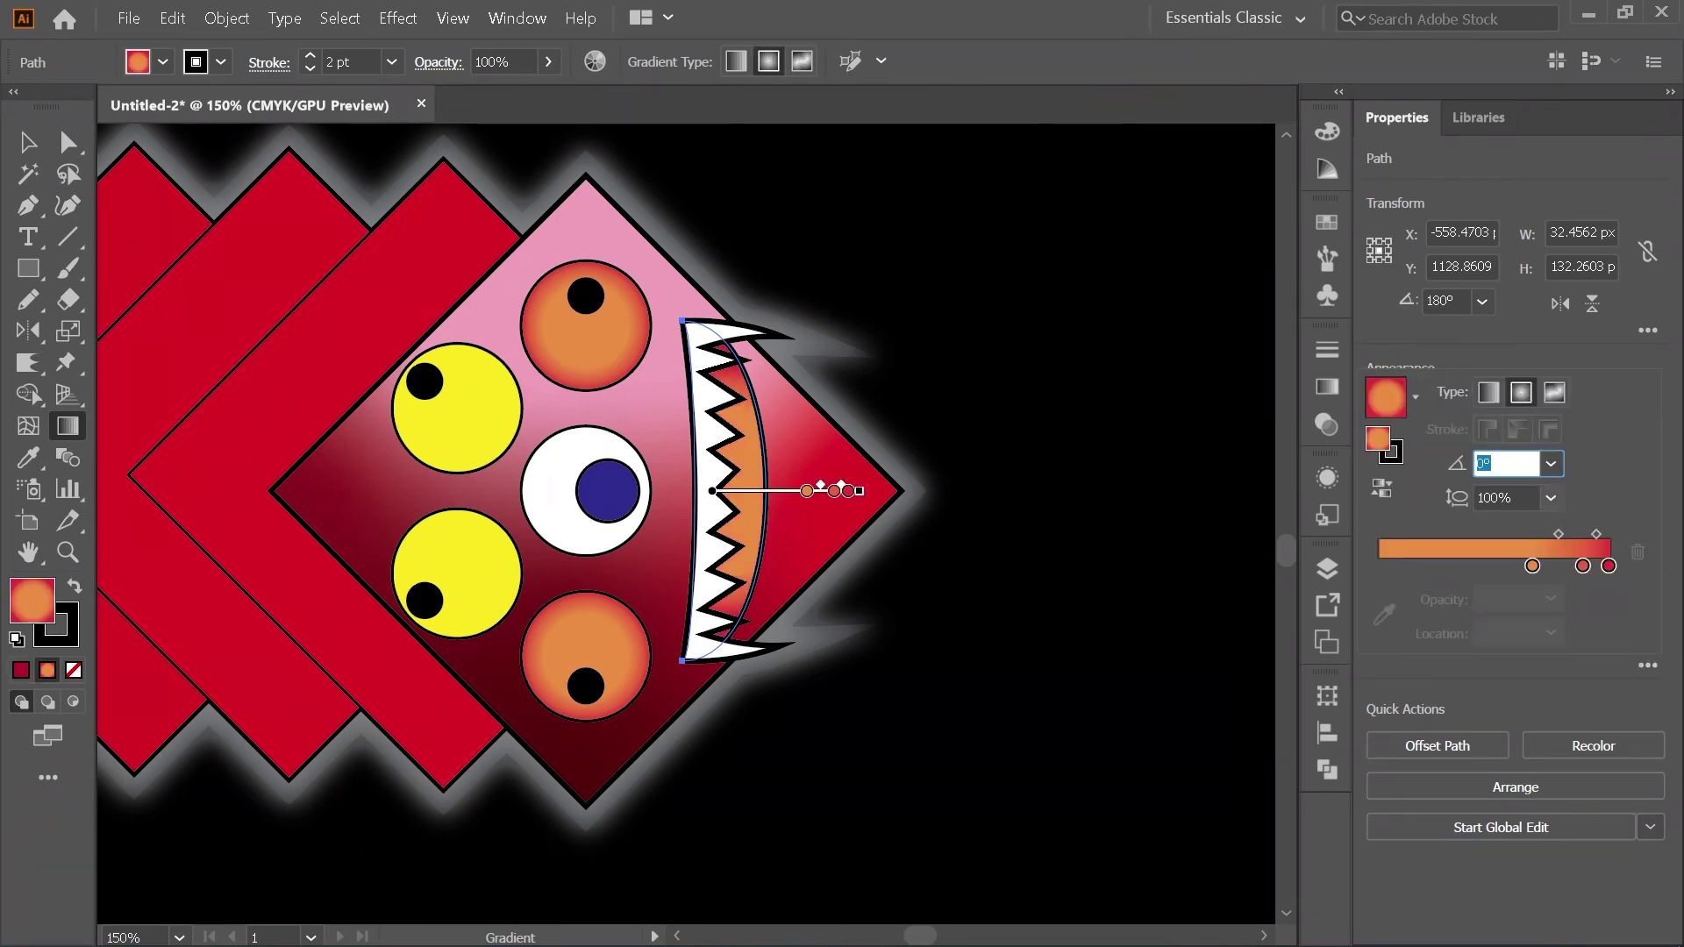
{"action": "left_click", "coordinate": [1415, 396]}
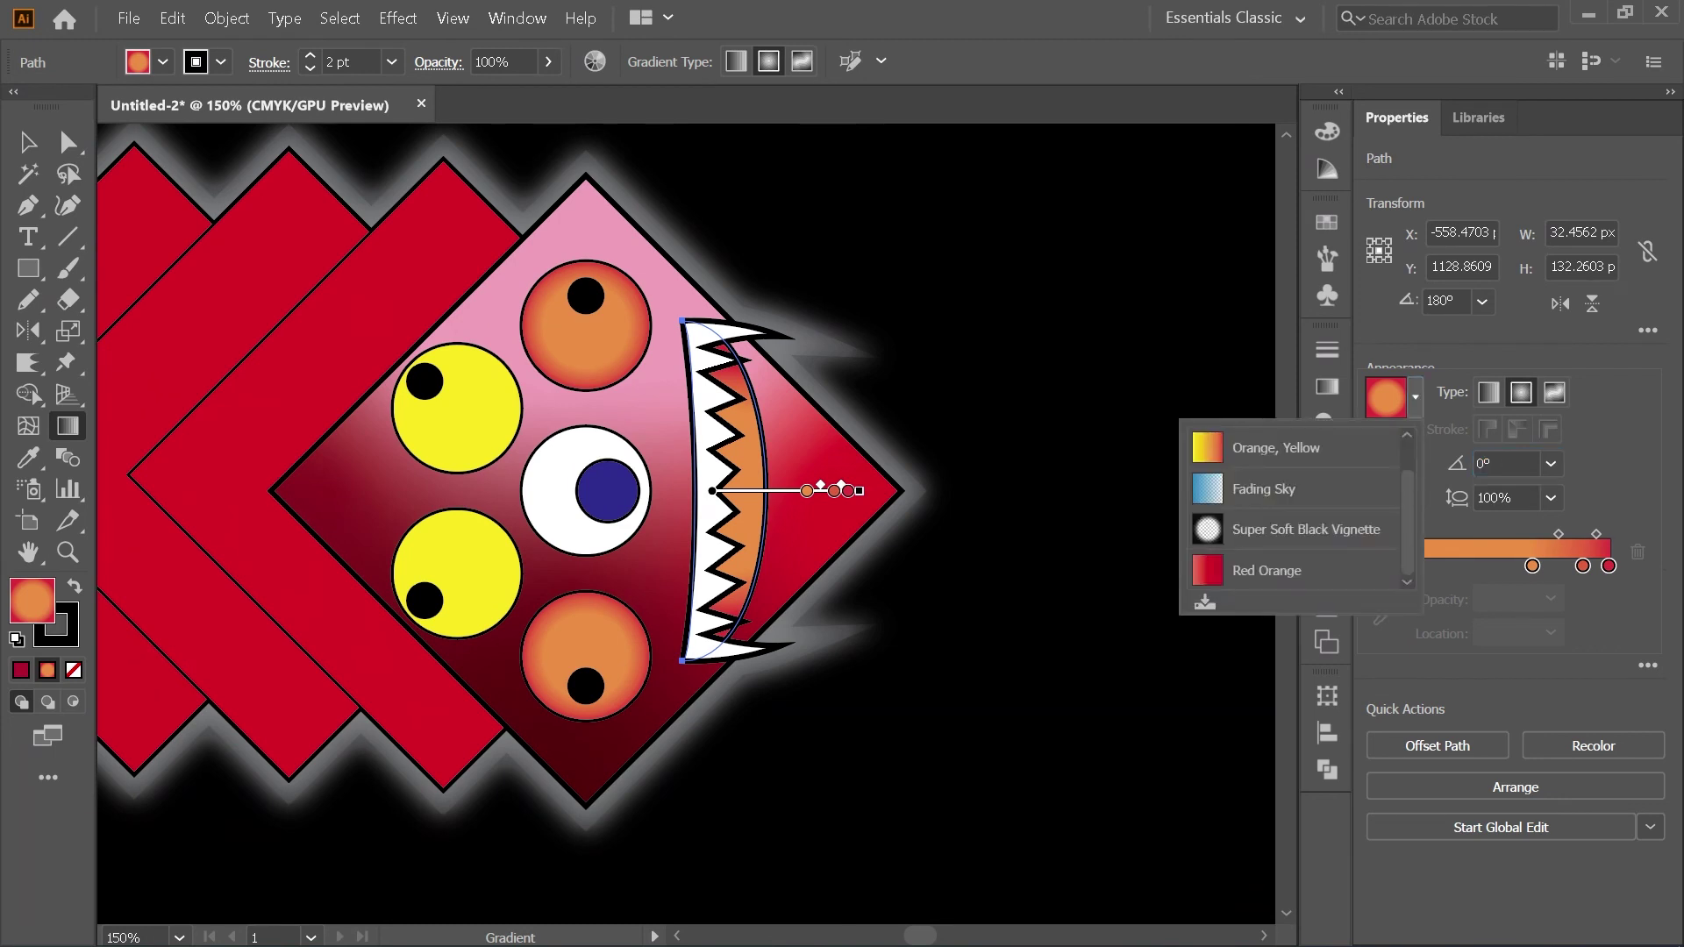
{"action": "left_click", "coordinate": [1267, 570]}
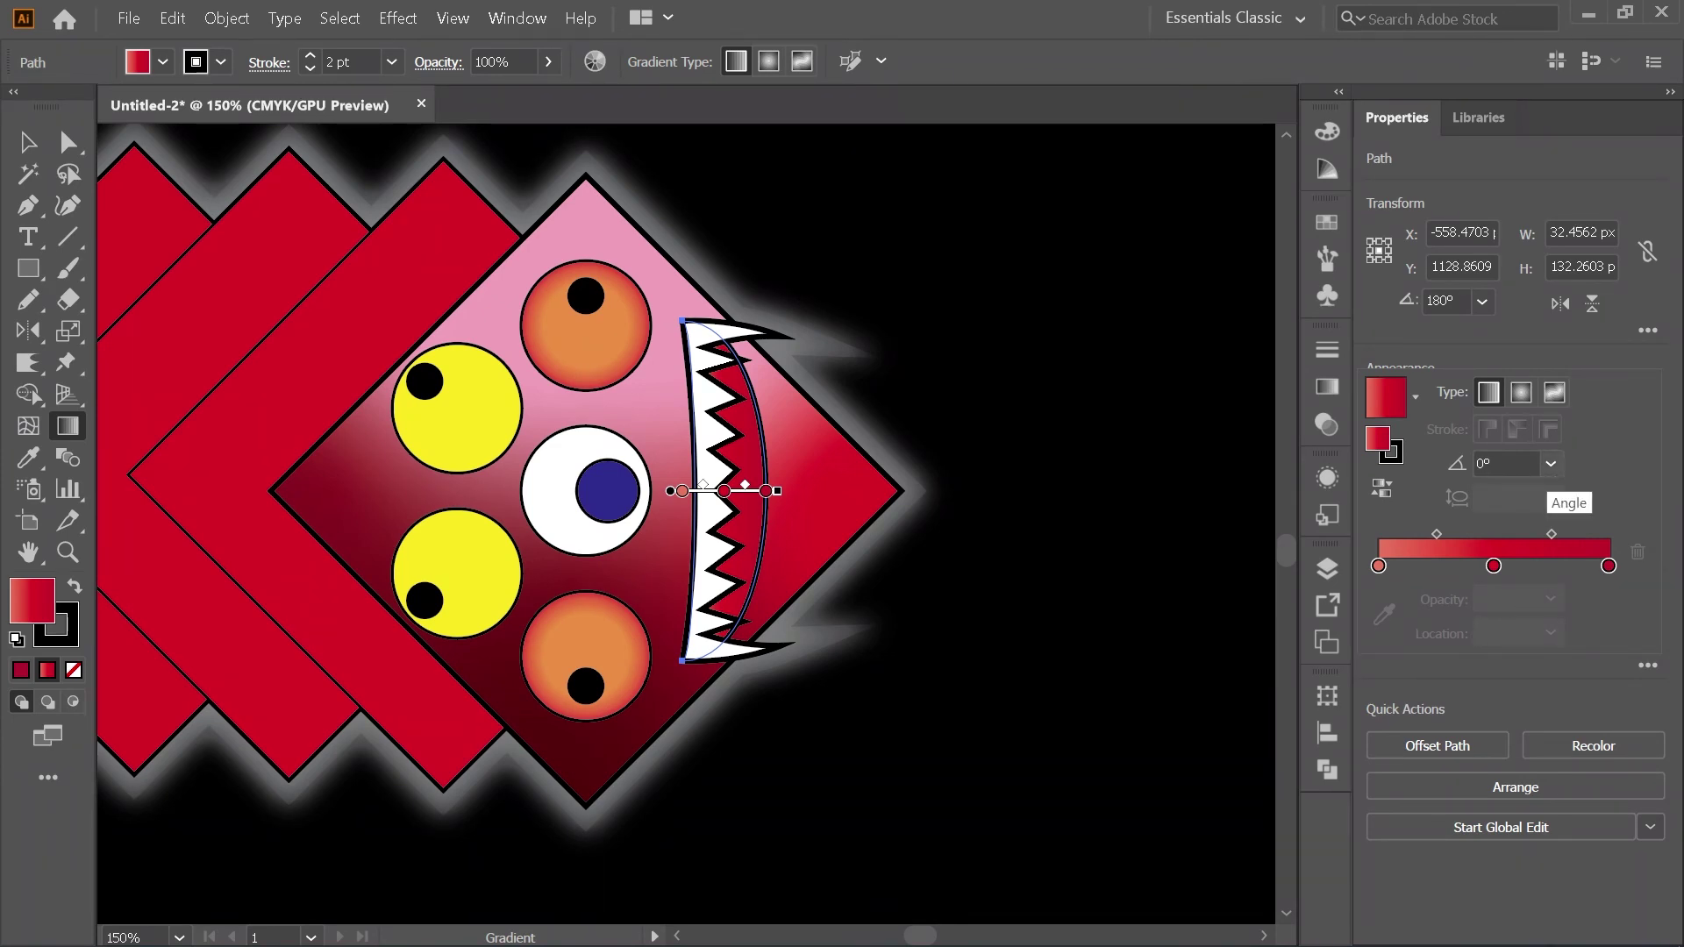
{"action": "left_click", "coordinate": [1551, 463]}
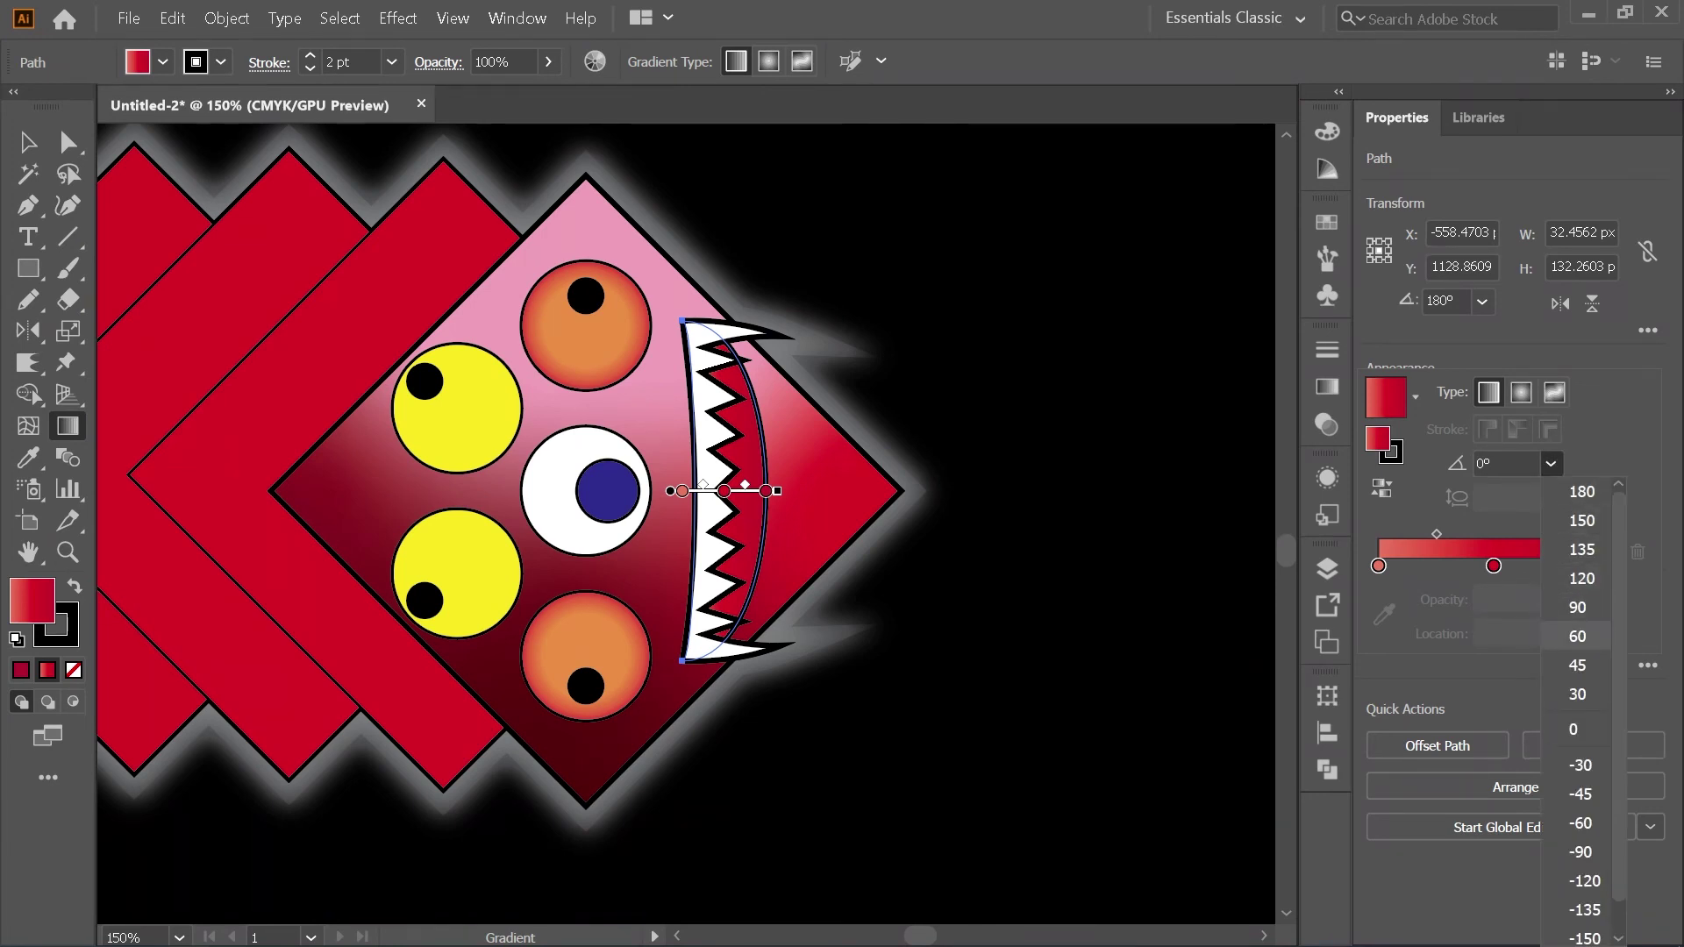
{"action": "left_click", "coordinate": [1577, 607]}
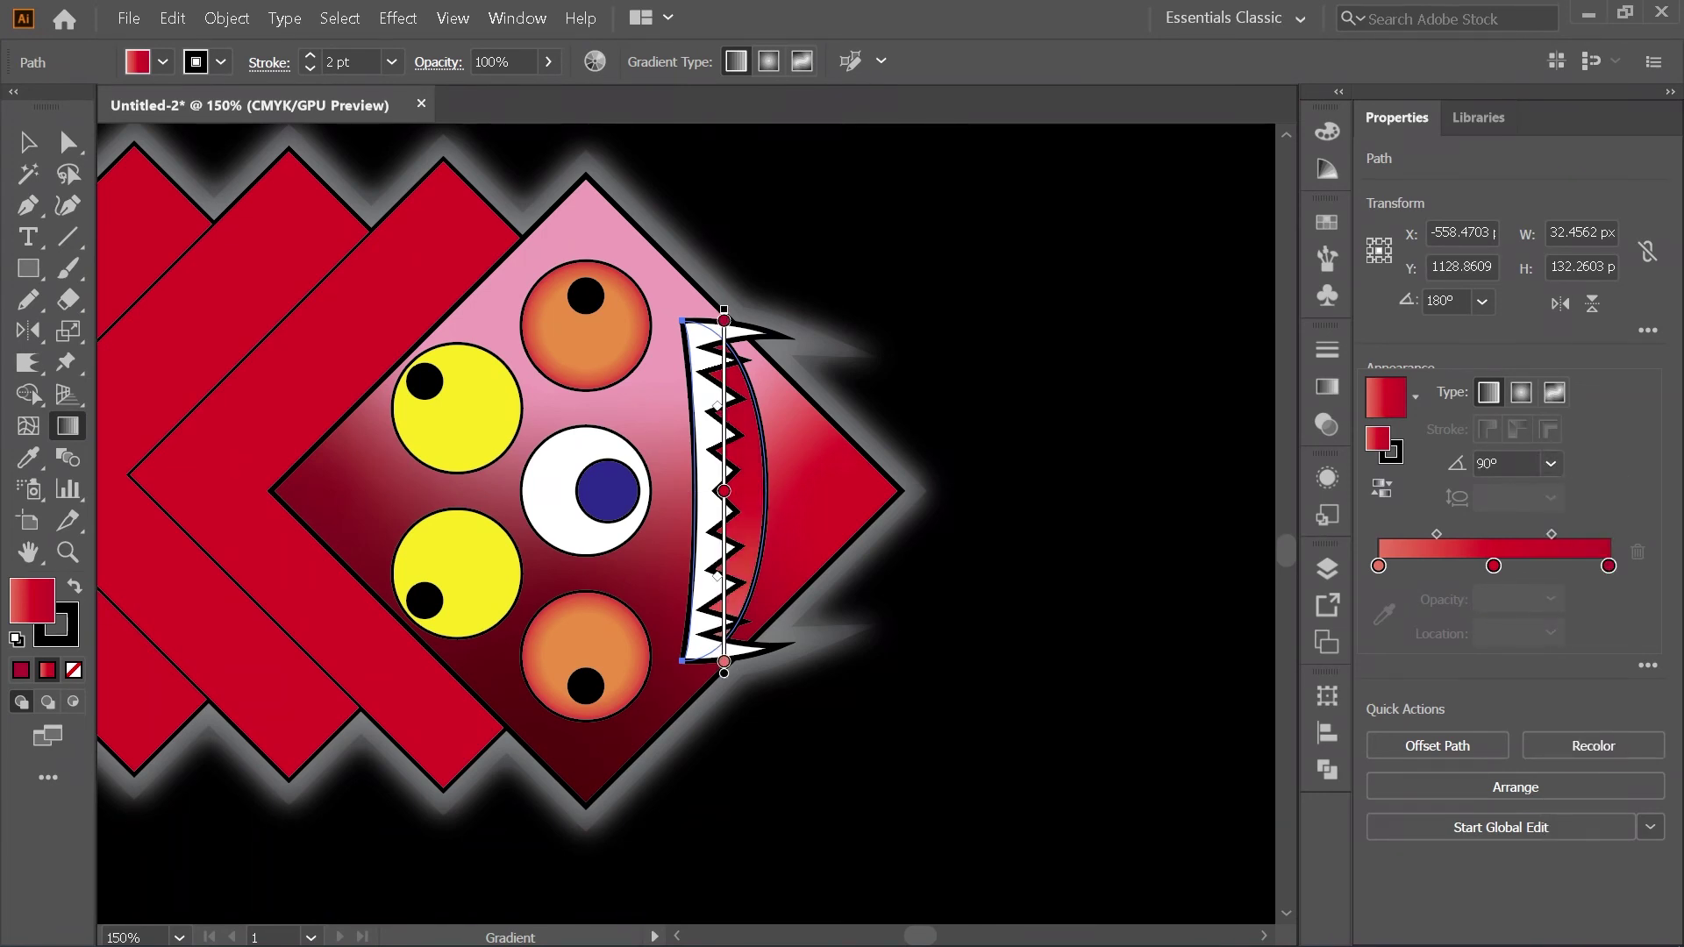
Step: Set both end stops of the mouth's linear gradient to dark brown 3B150B
{"action": "double_click", "coordinate": [1379, 565]}
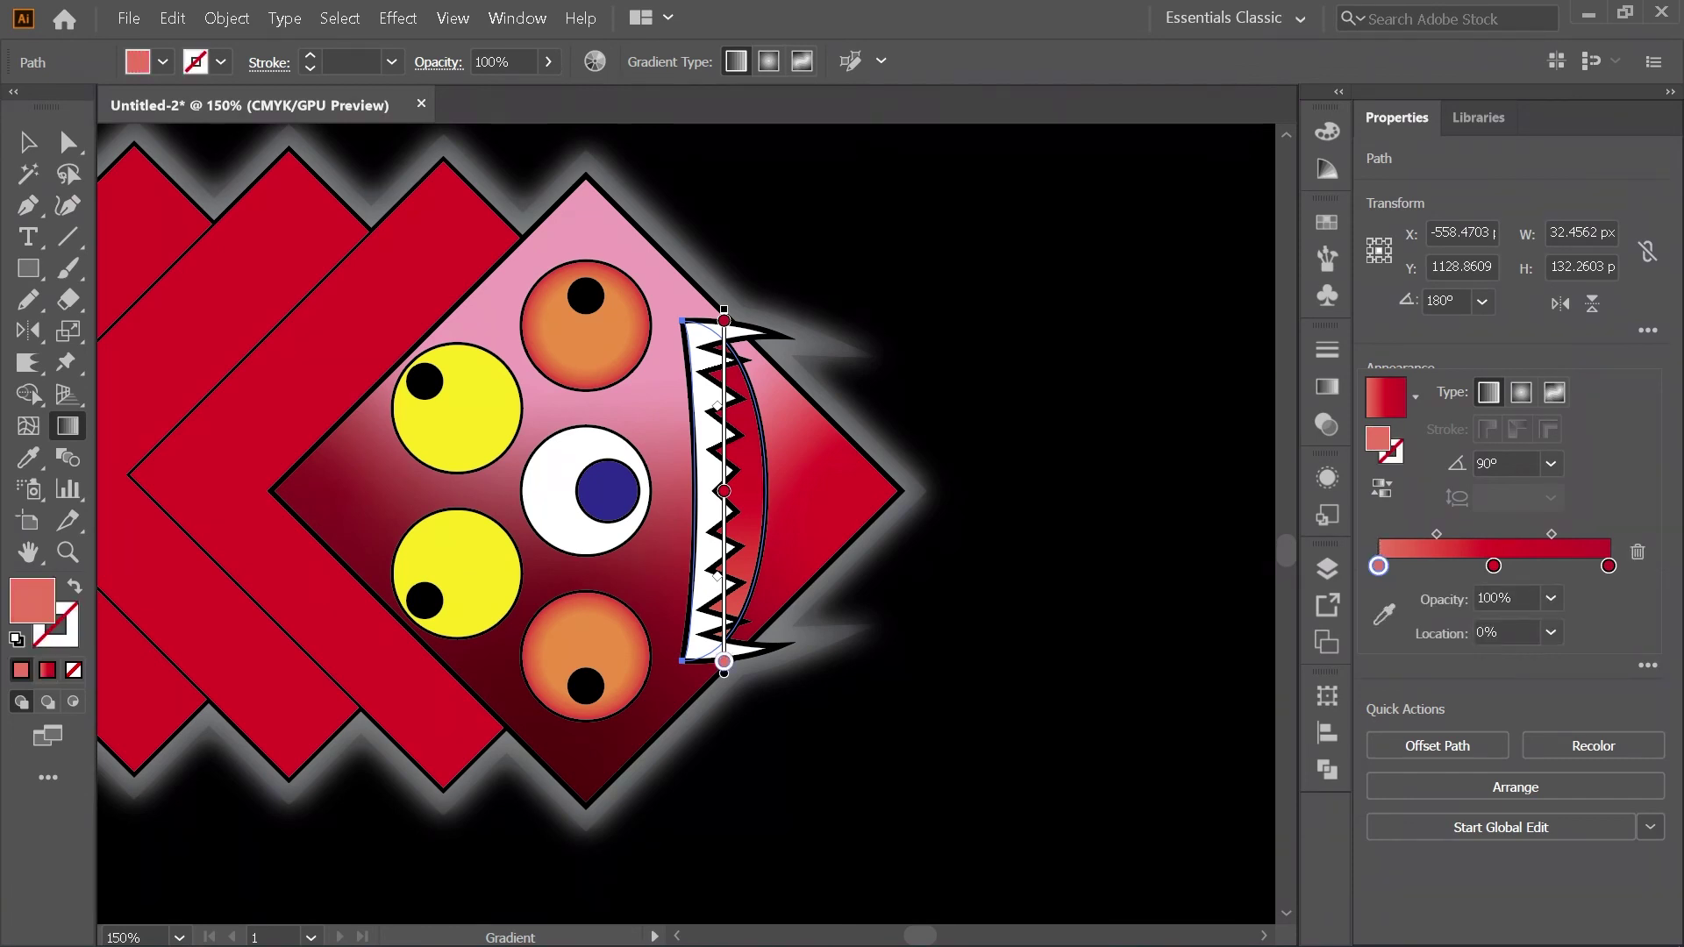
{"action": "left_click", "coordinate": [1317, 844]}
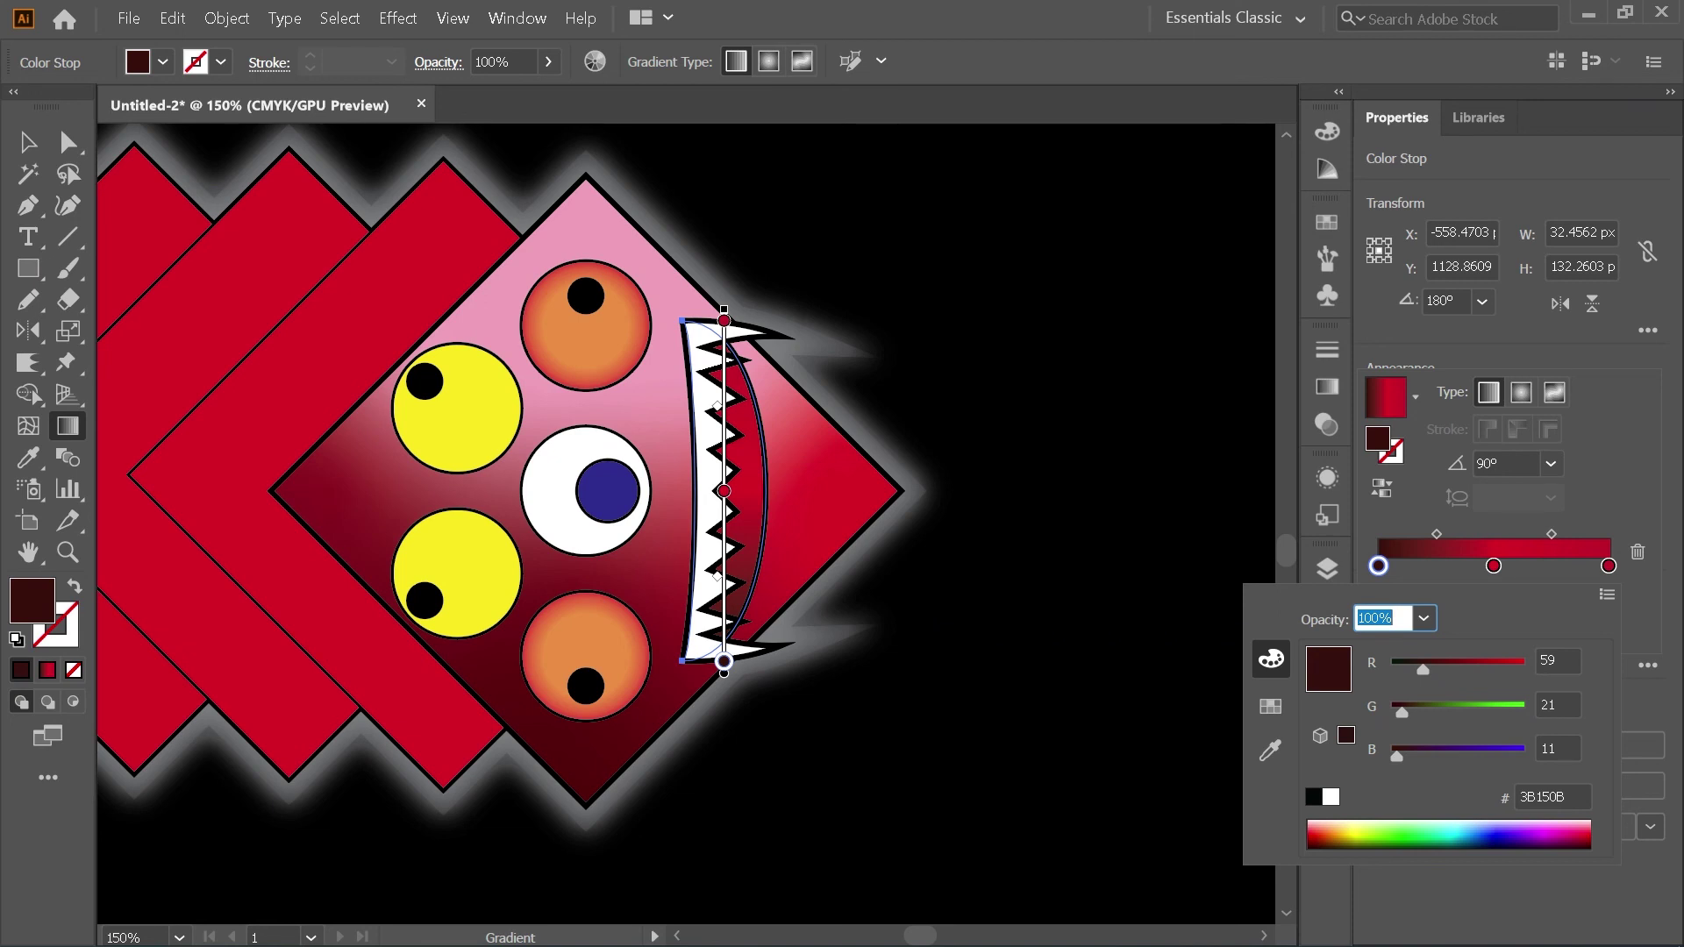
{"action": "double_click", "coordinate": [1542, 797]}
{"action": "key", "text": "ctrl+c"}
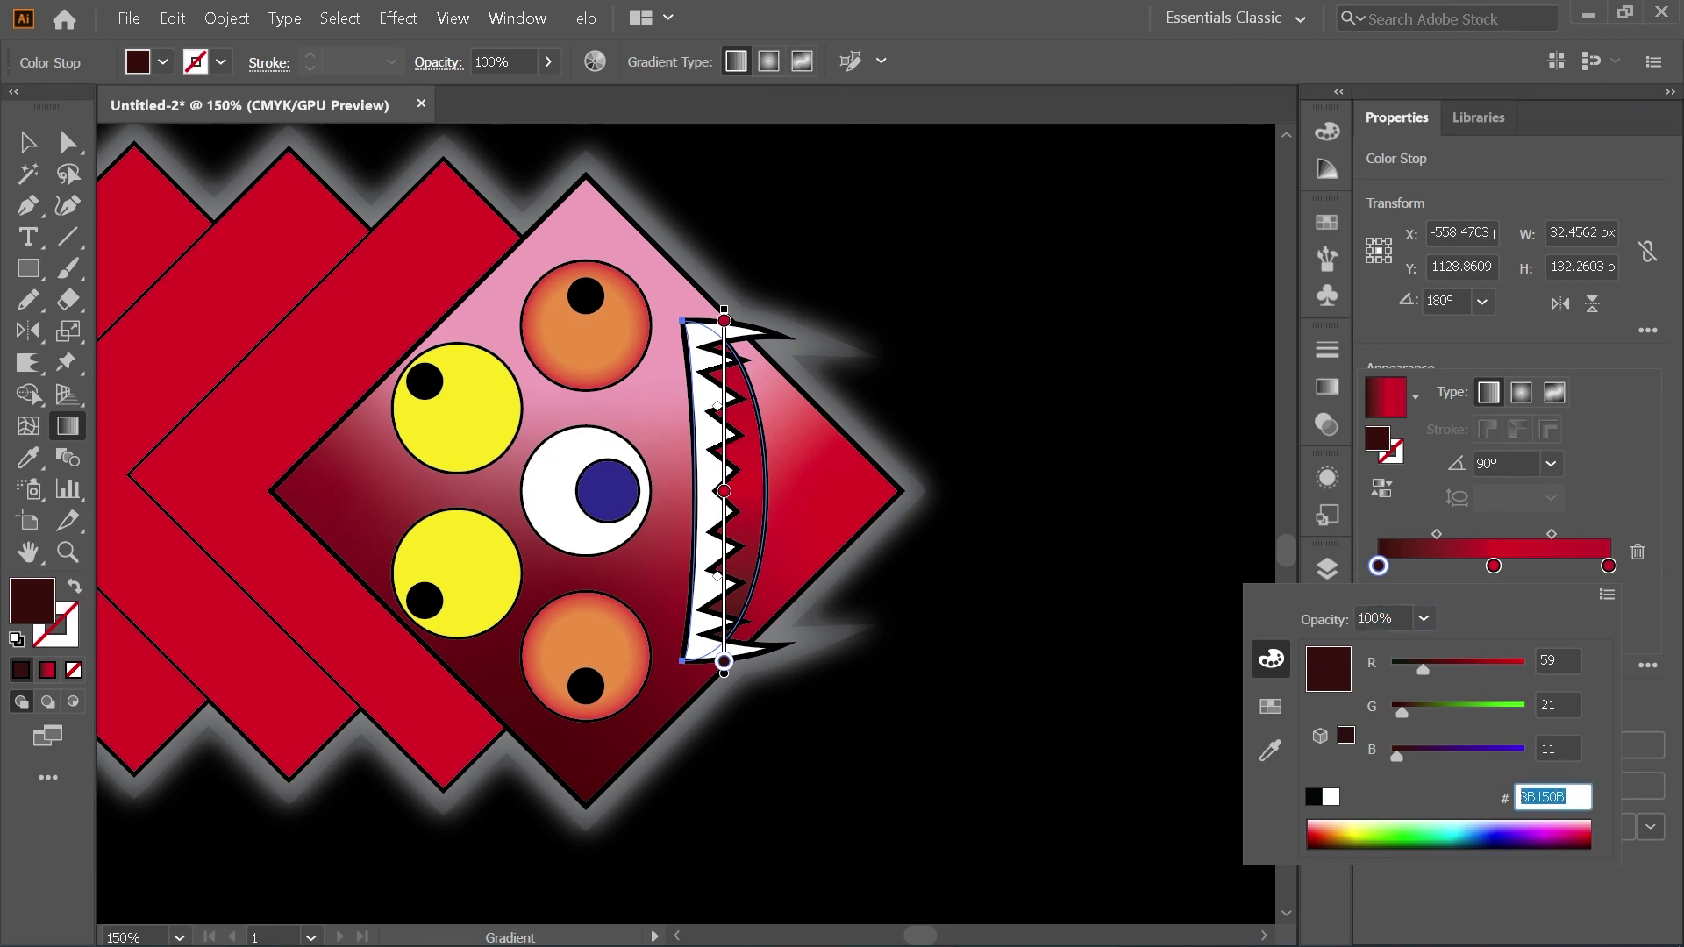
{"action": "left_click", "coordinate": [1609, 566]}
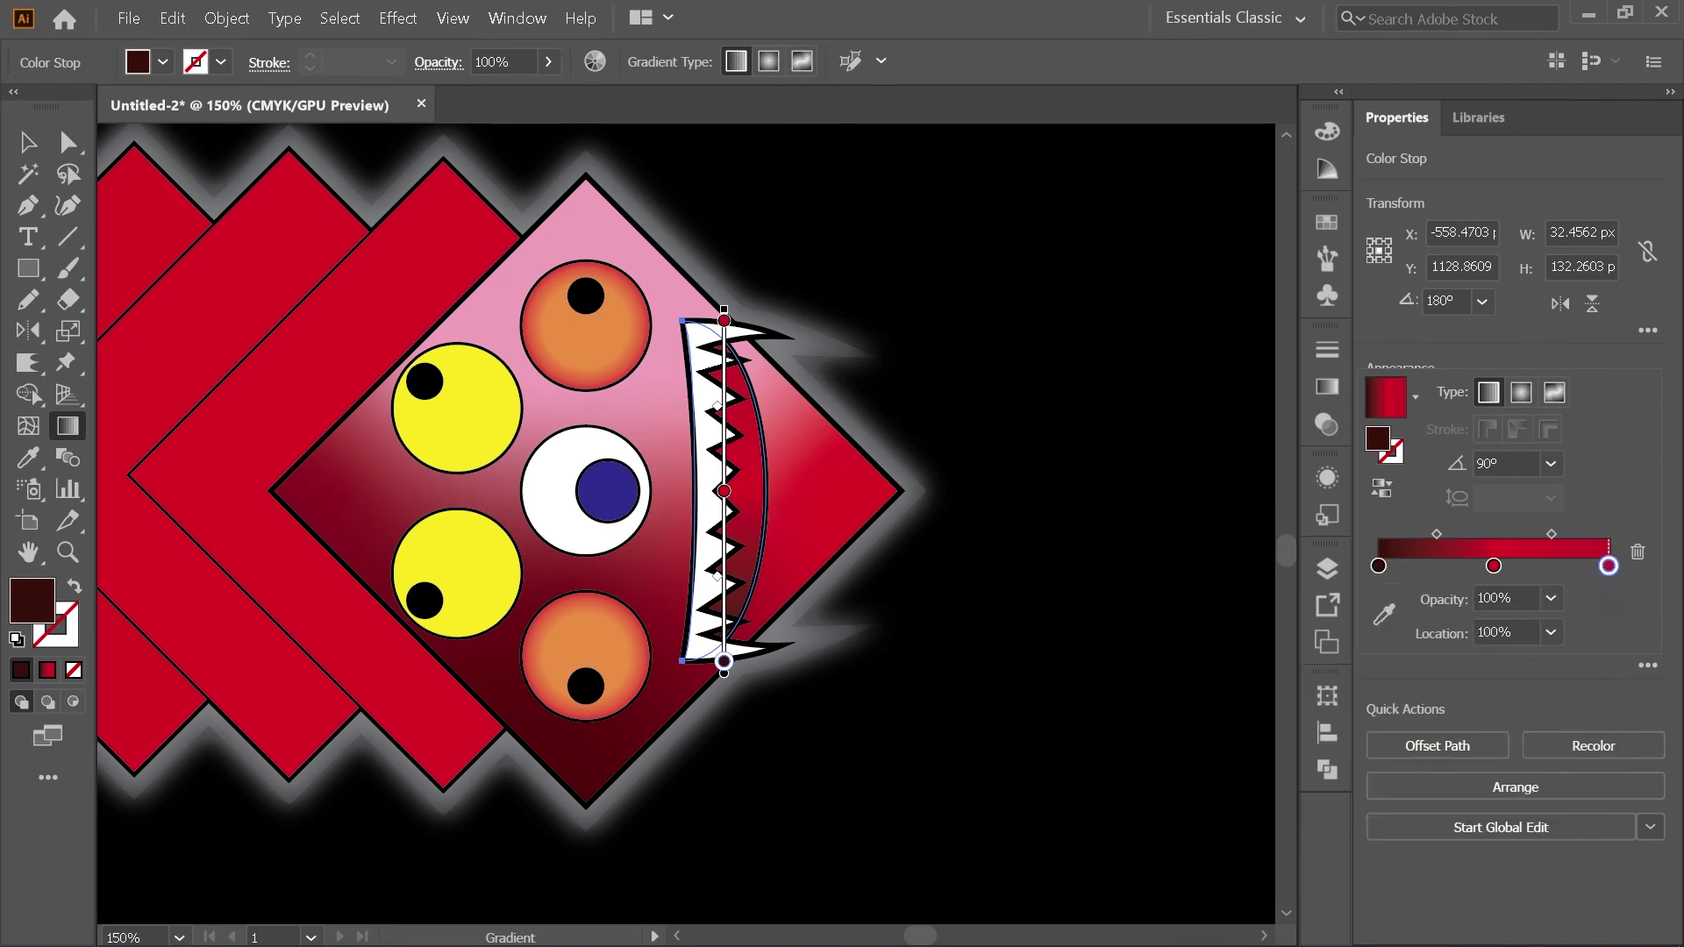
{"action": "double_click", "coordinate": [1609, 566]}
{"action": "double_click", "coordinate": [1522, 797]}
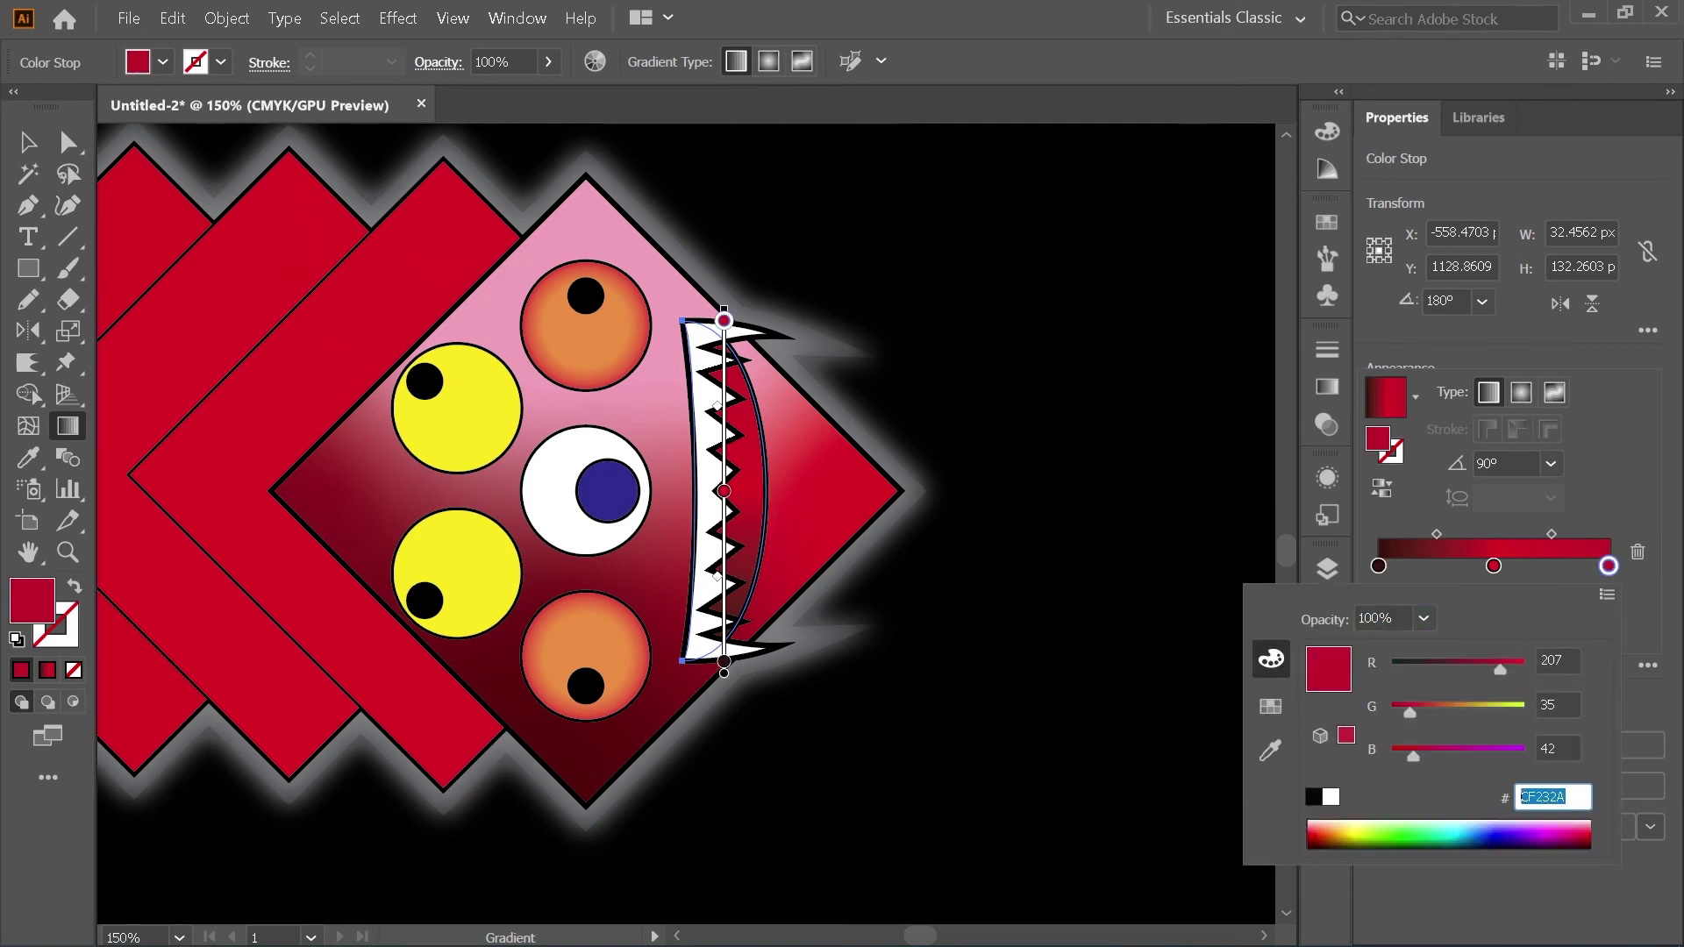
{"action": "key", "text": "ctrl+v"}
{"action": "key", "text": "Return"}
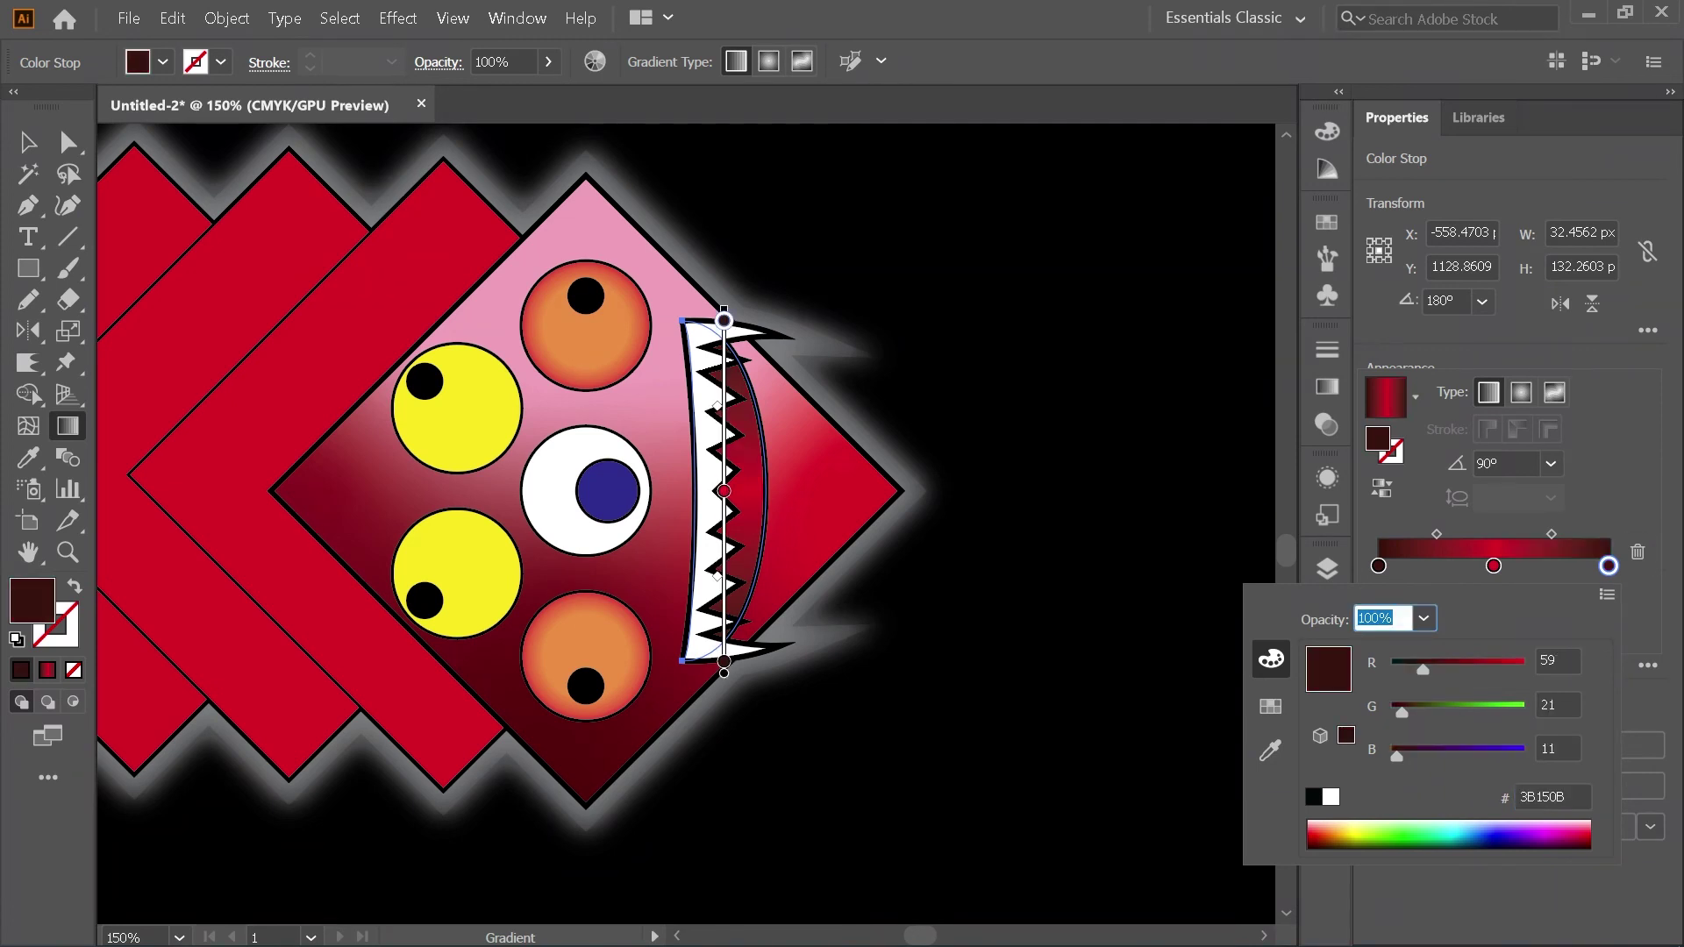
{"action": "key", "text": "Return"}
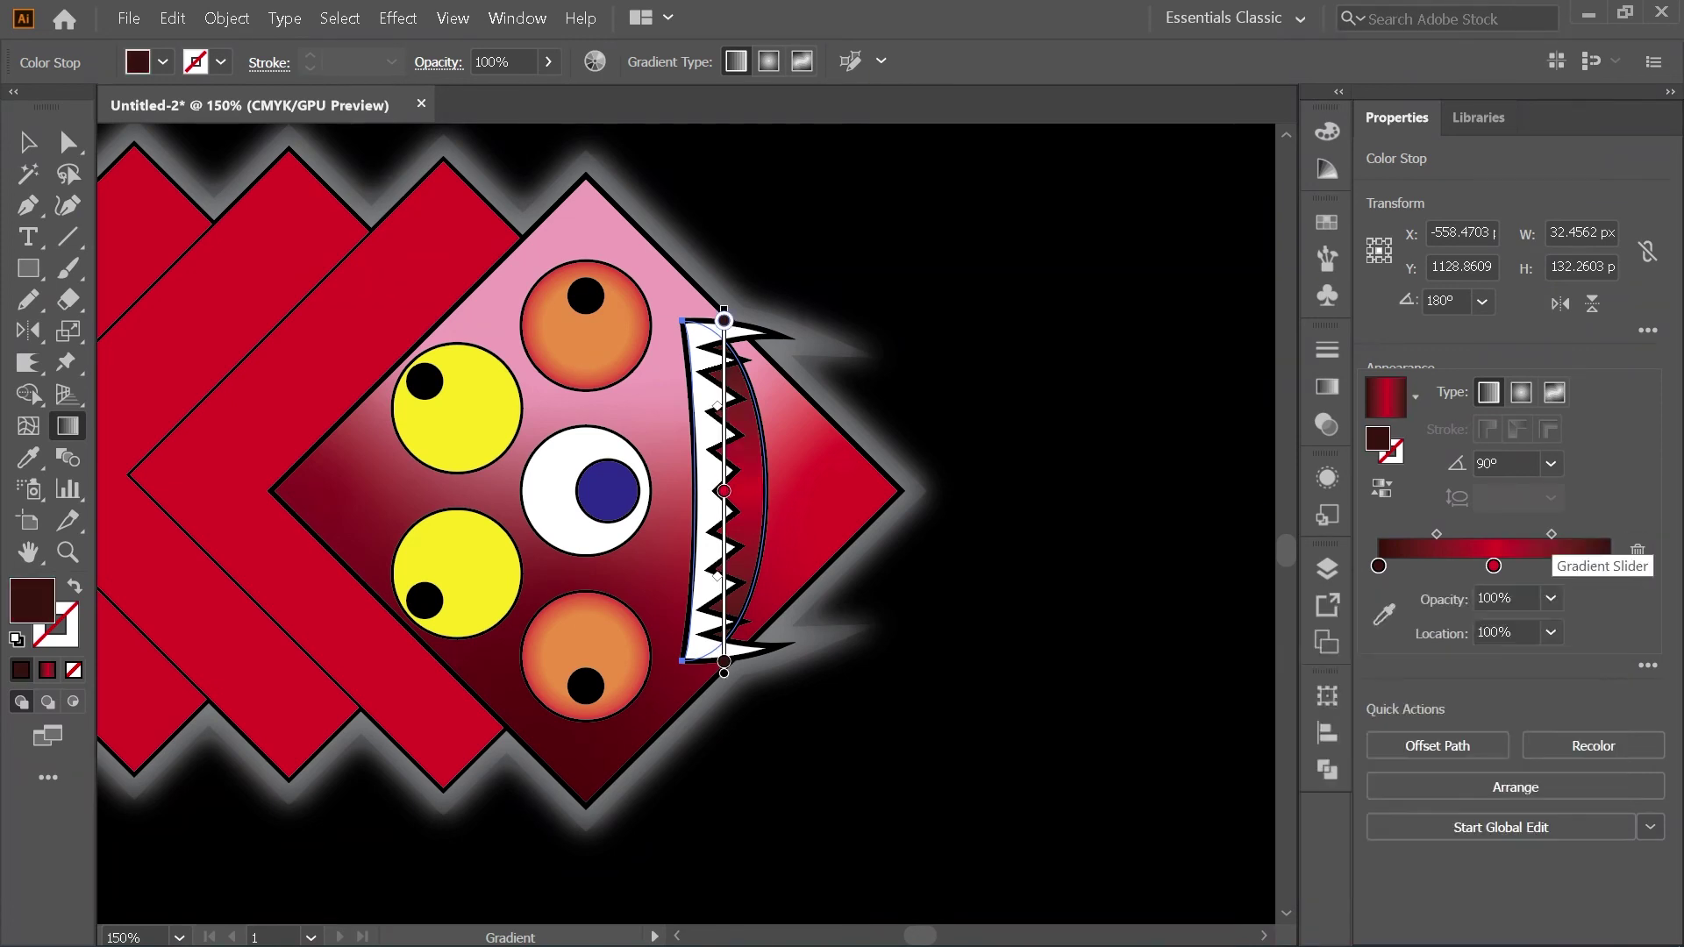
Step: Shift the mouth gradient's midpoints to about 58% and 38% and its red middle stop to about 52%
{"action": "mouse_move", "coordinate": [1552, 534]}
{"action": "left_mouse_down"}
{"action": "mouse_move", "coordinate": [1576, 535]}
{"action": "mouse_move", "coordinate": [1562, 534]}
{"action": "left_mouse_up"}
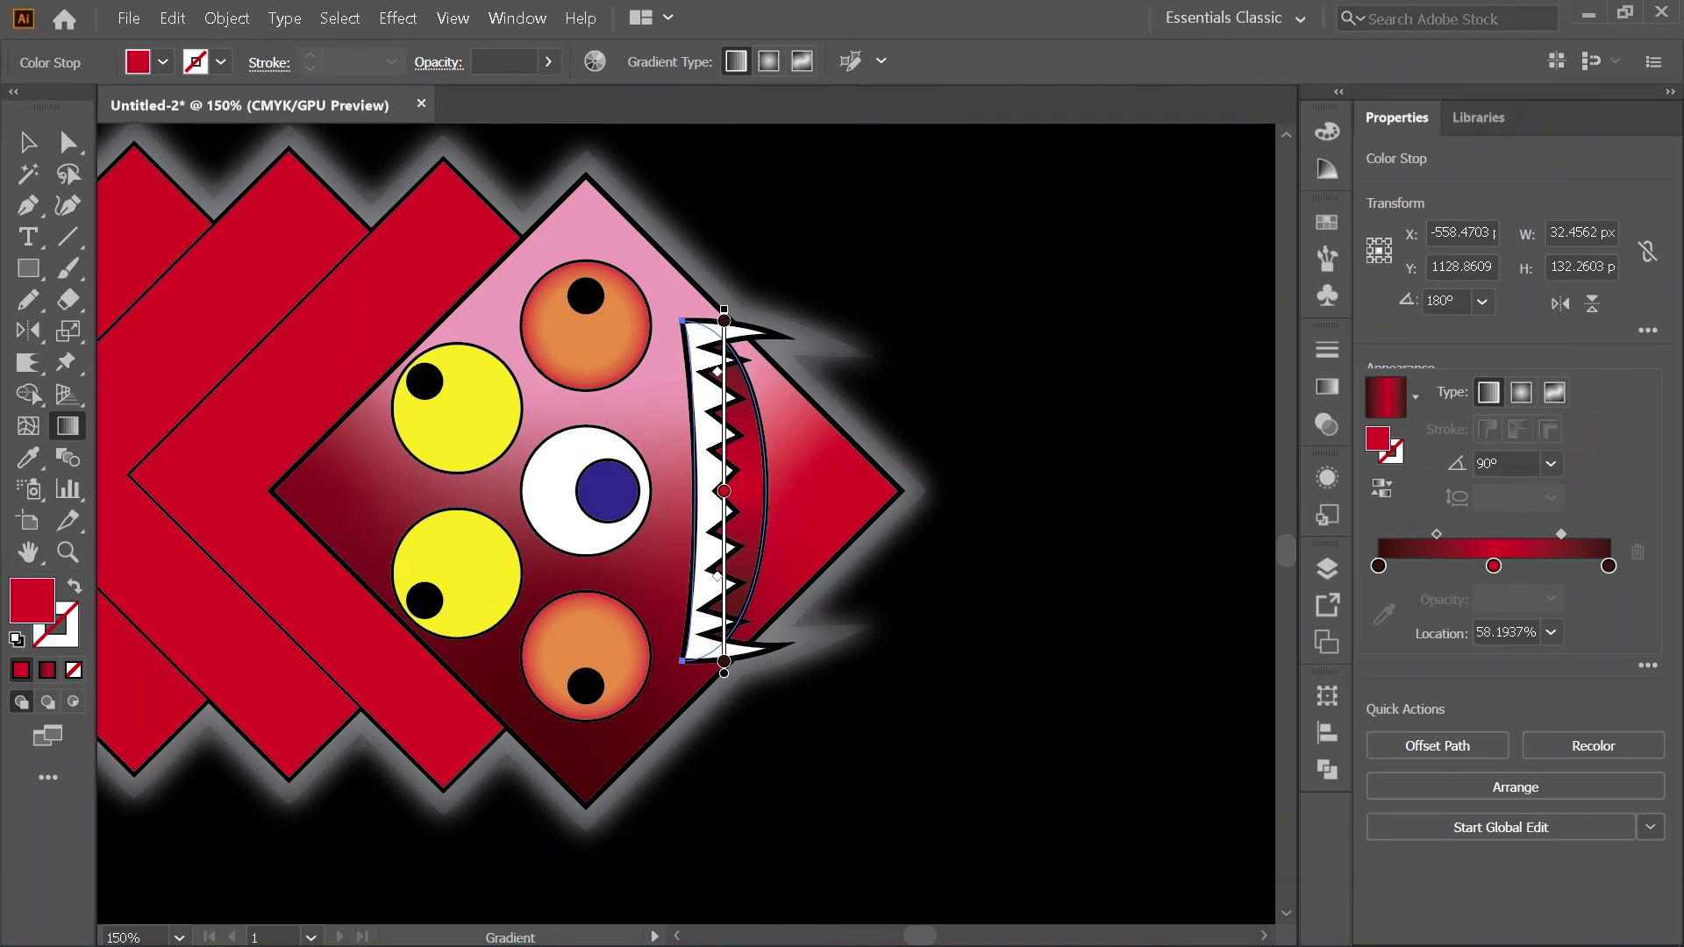
{"action": "left_click_drag", "start_coordinate": [1436, 534], "coordinate": [1423, 534]}
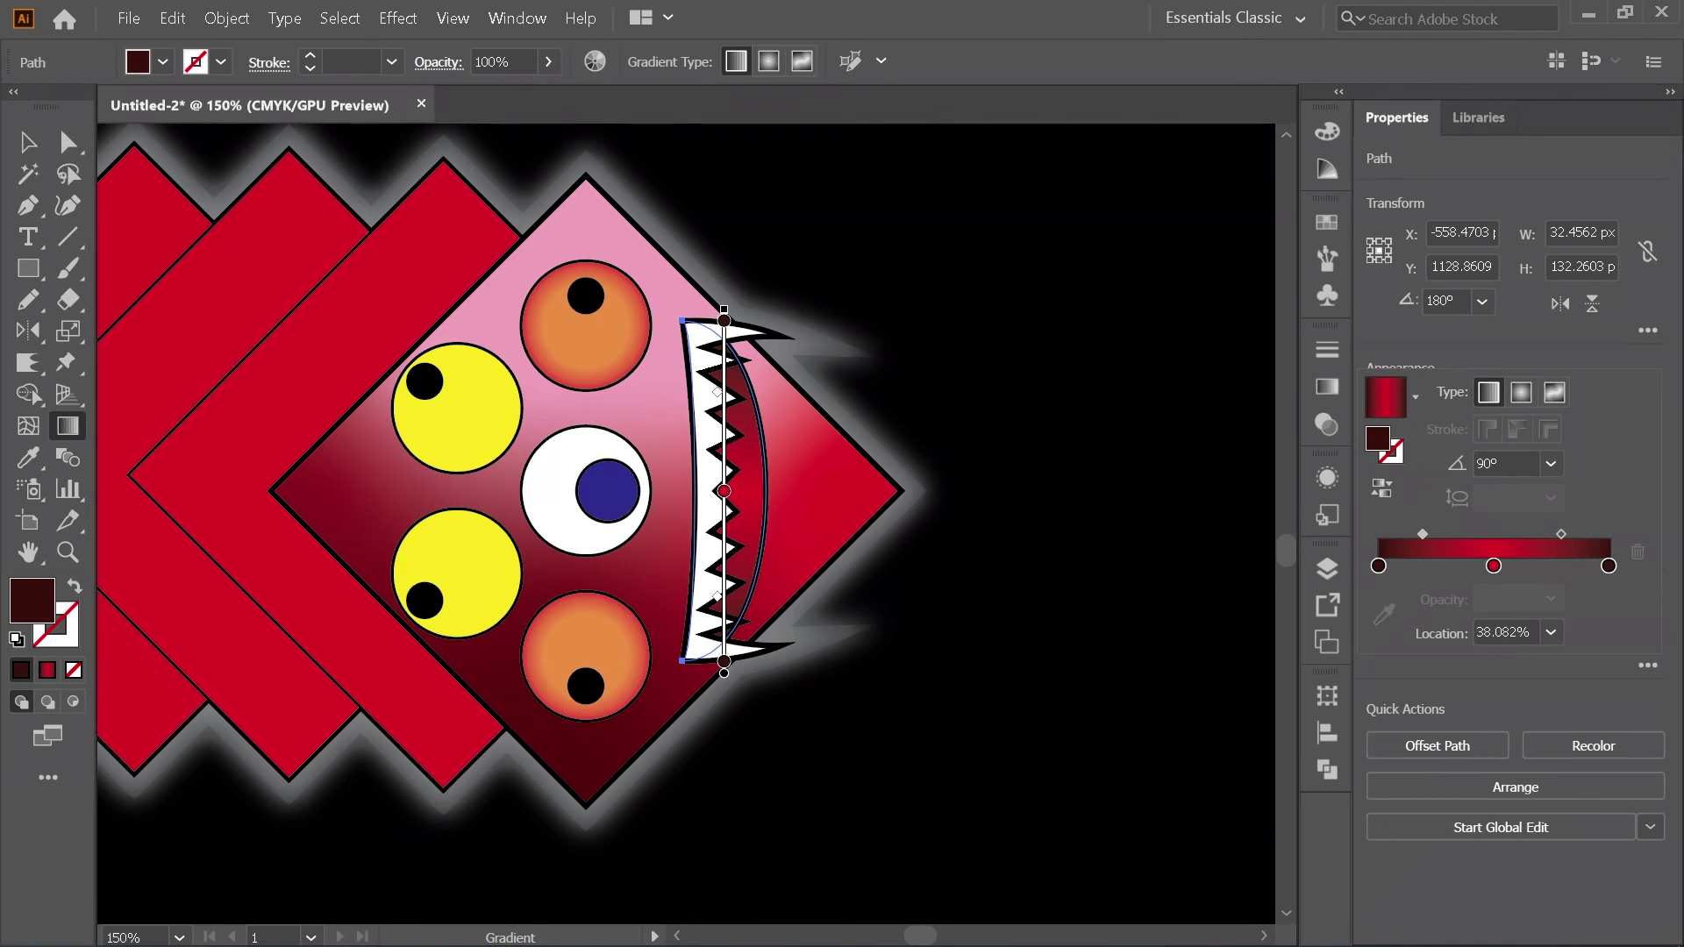
{"action": "left_click_drag", "start_coordinate": [1494, 566], "coordinate": [1505, 565]}
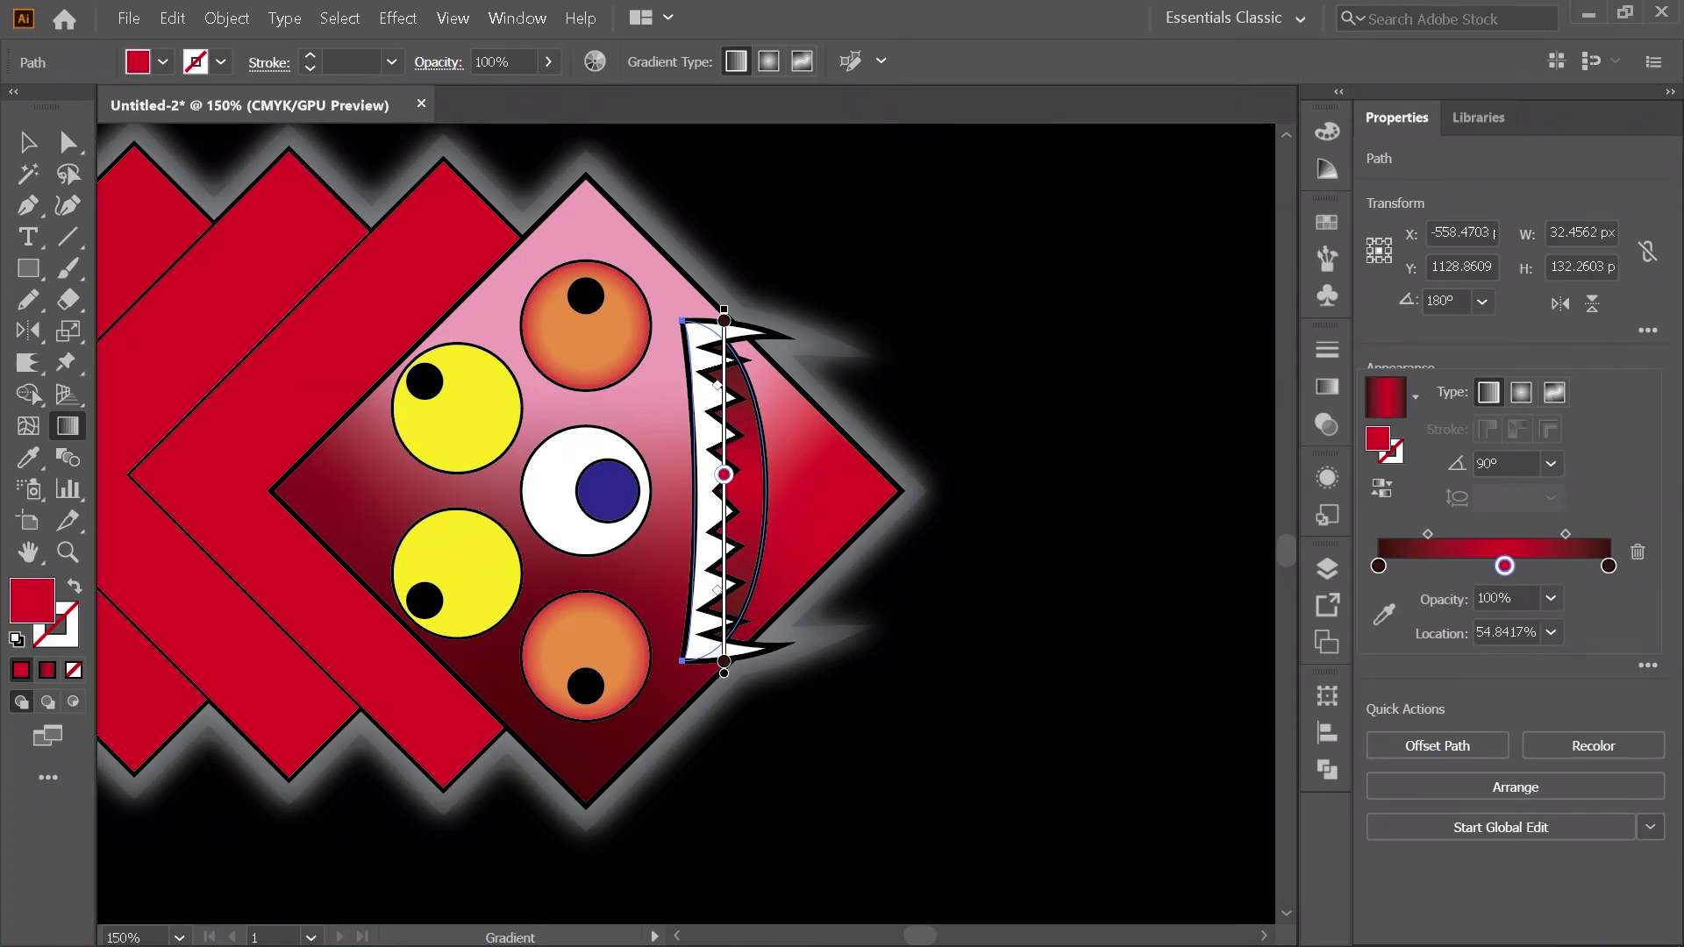
{"action": "key", "text": "Escape"}
{"action": "left_click_drag", "start_coordinate": [724, 475], "coordinate": [724, 485]}
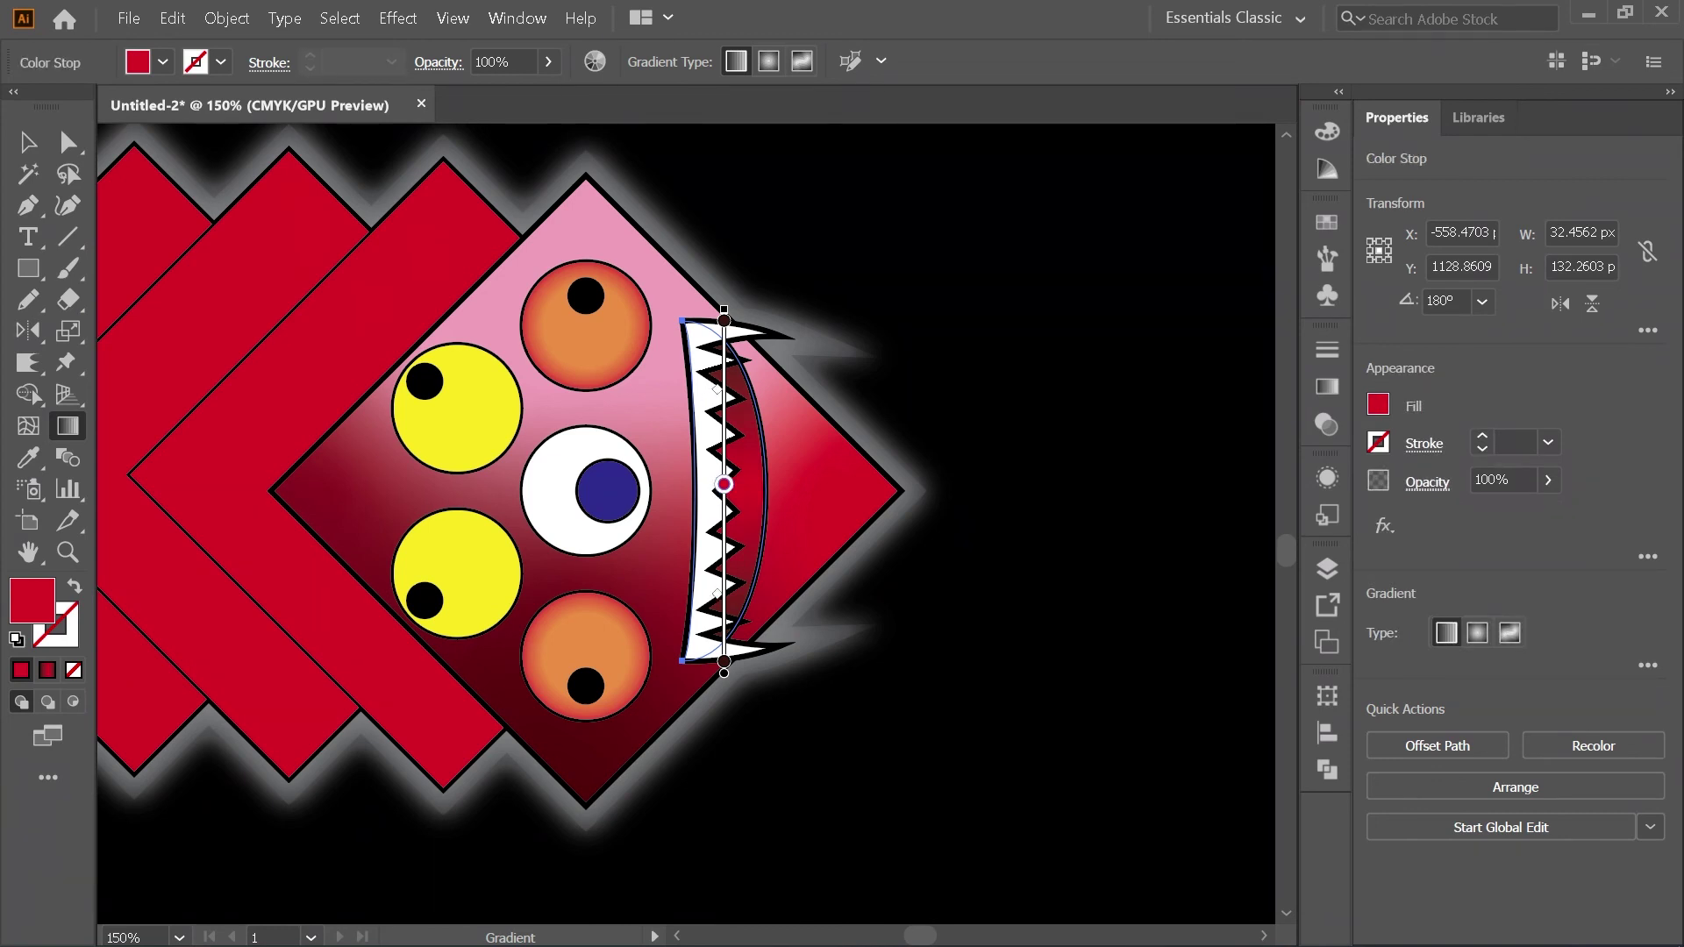
Step: Change the mouth's gradient to radial and reverse its color order
{"action": "left_click", "coordinate": [1477, 632]}
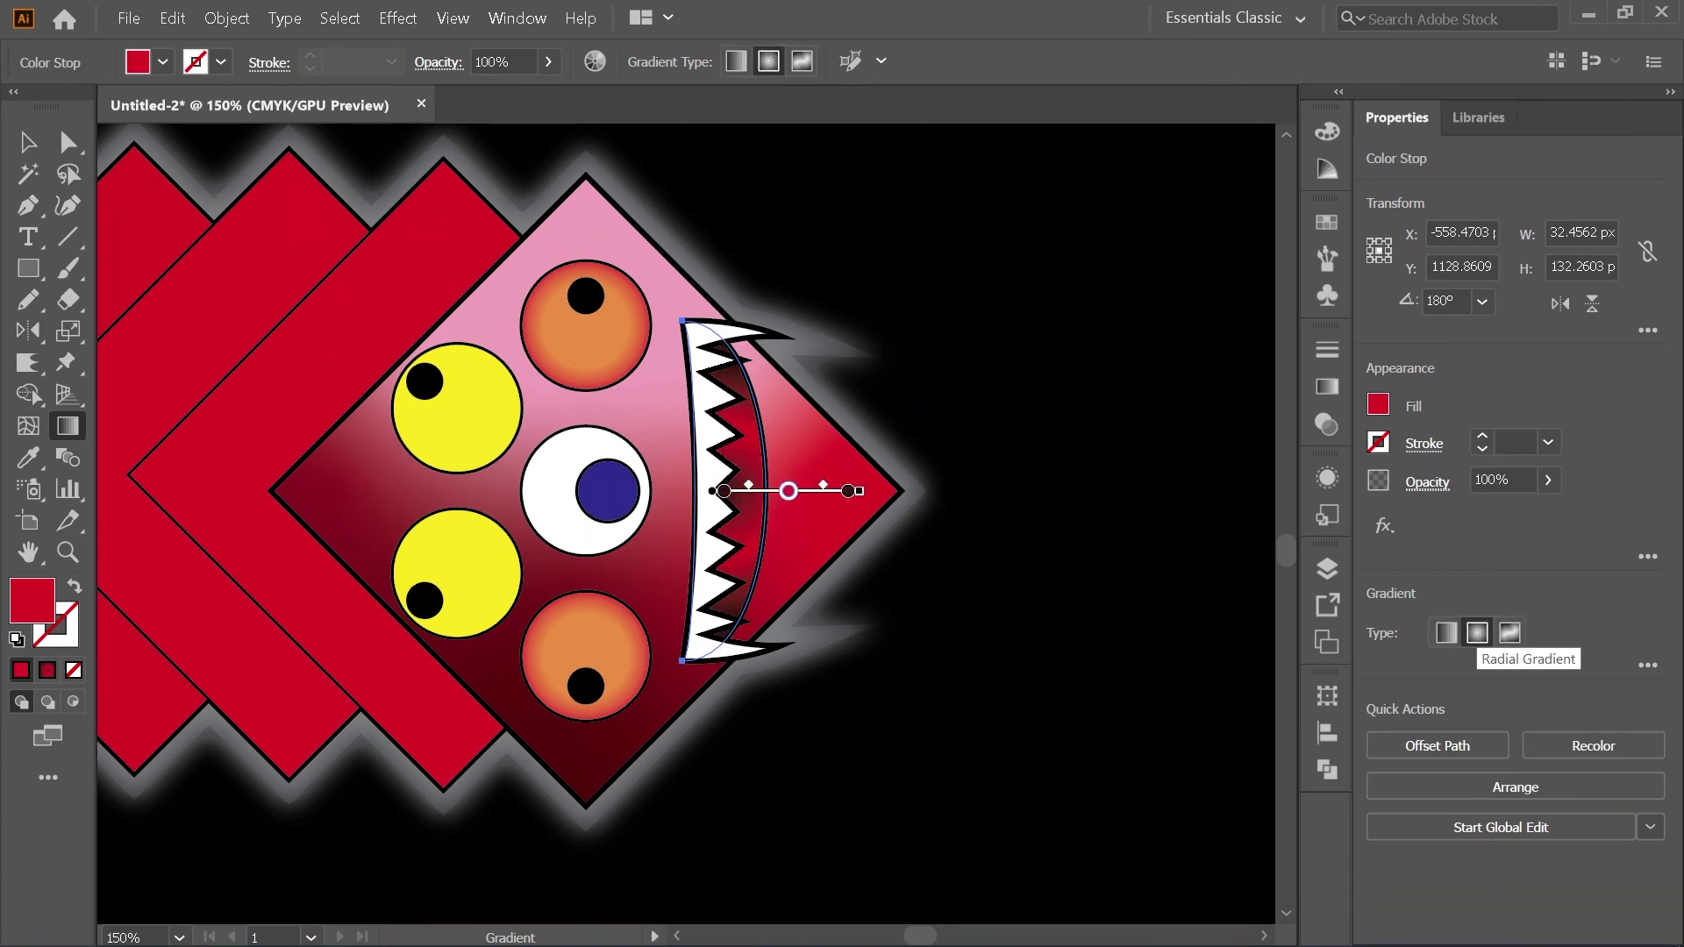
{"action": "left_click", "coordinate": [1648, 665]}
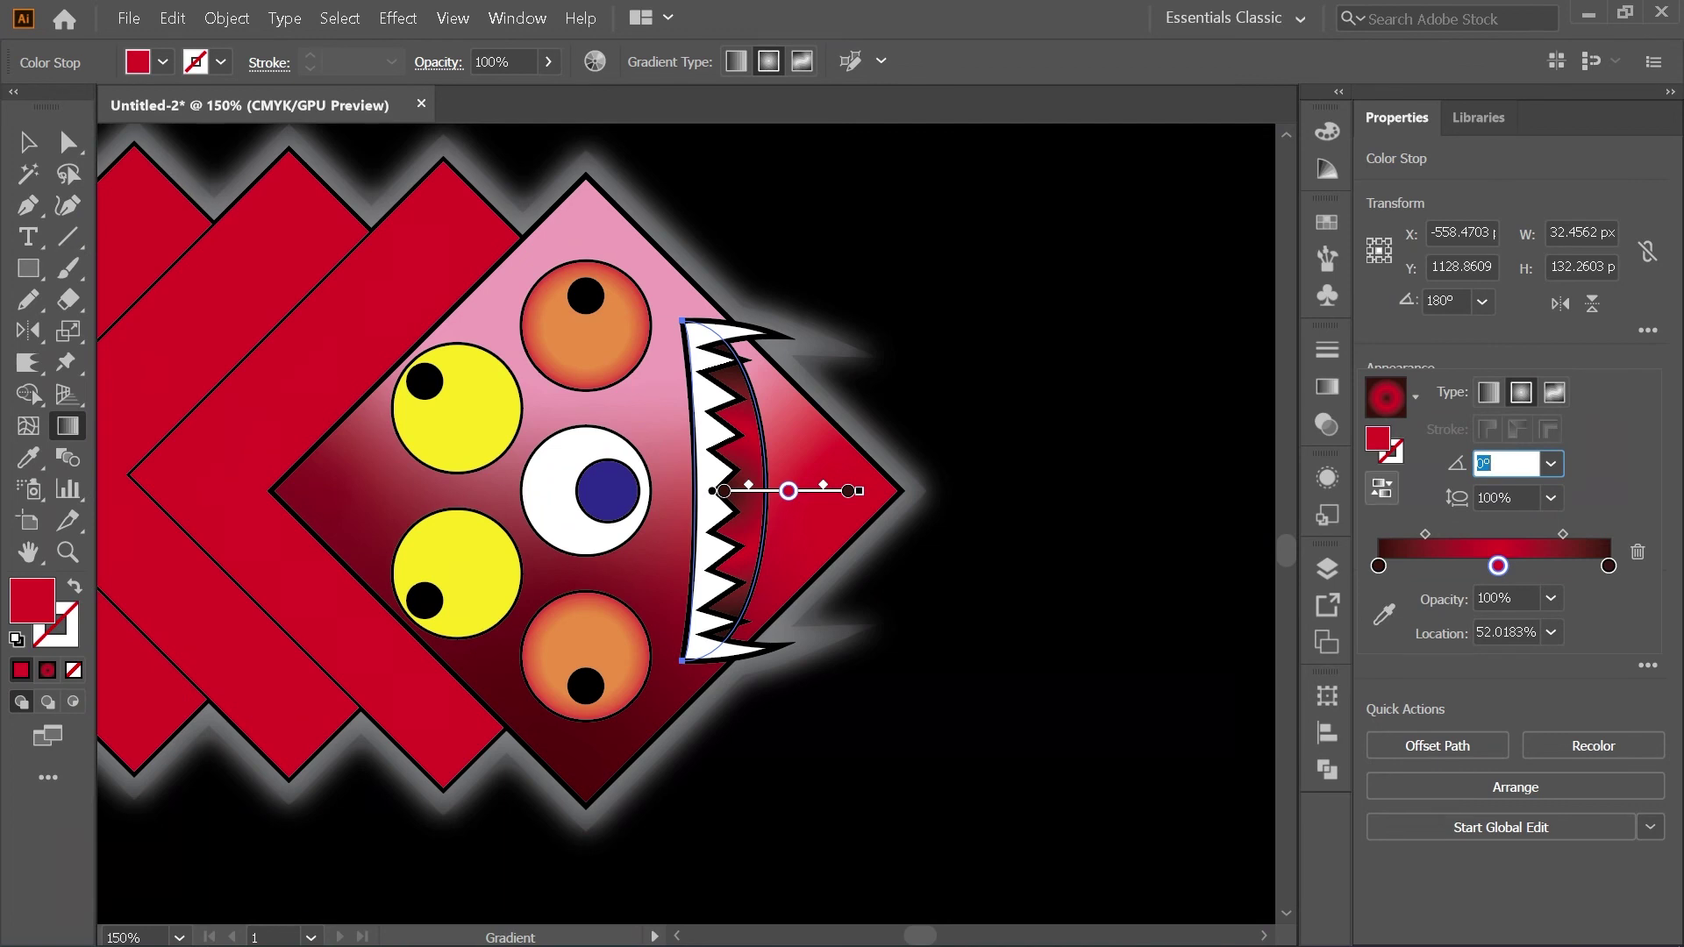
{"action": "left_click", "coordinate": [1382, 488]}
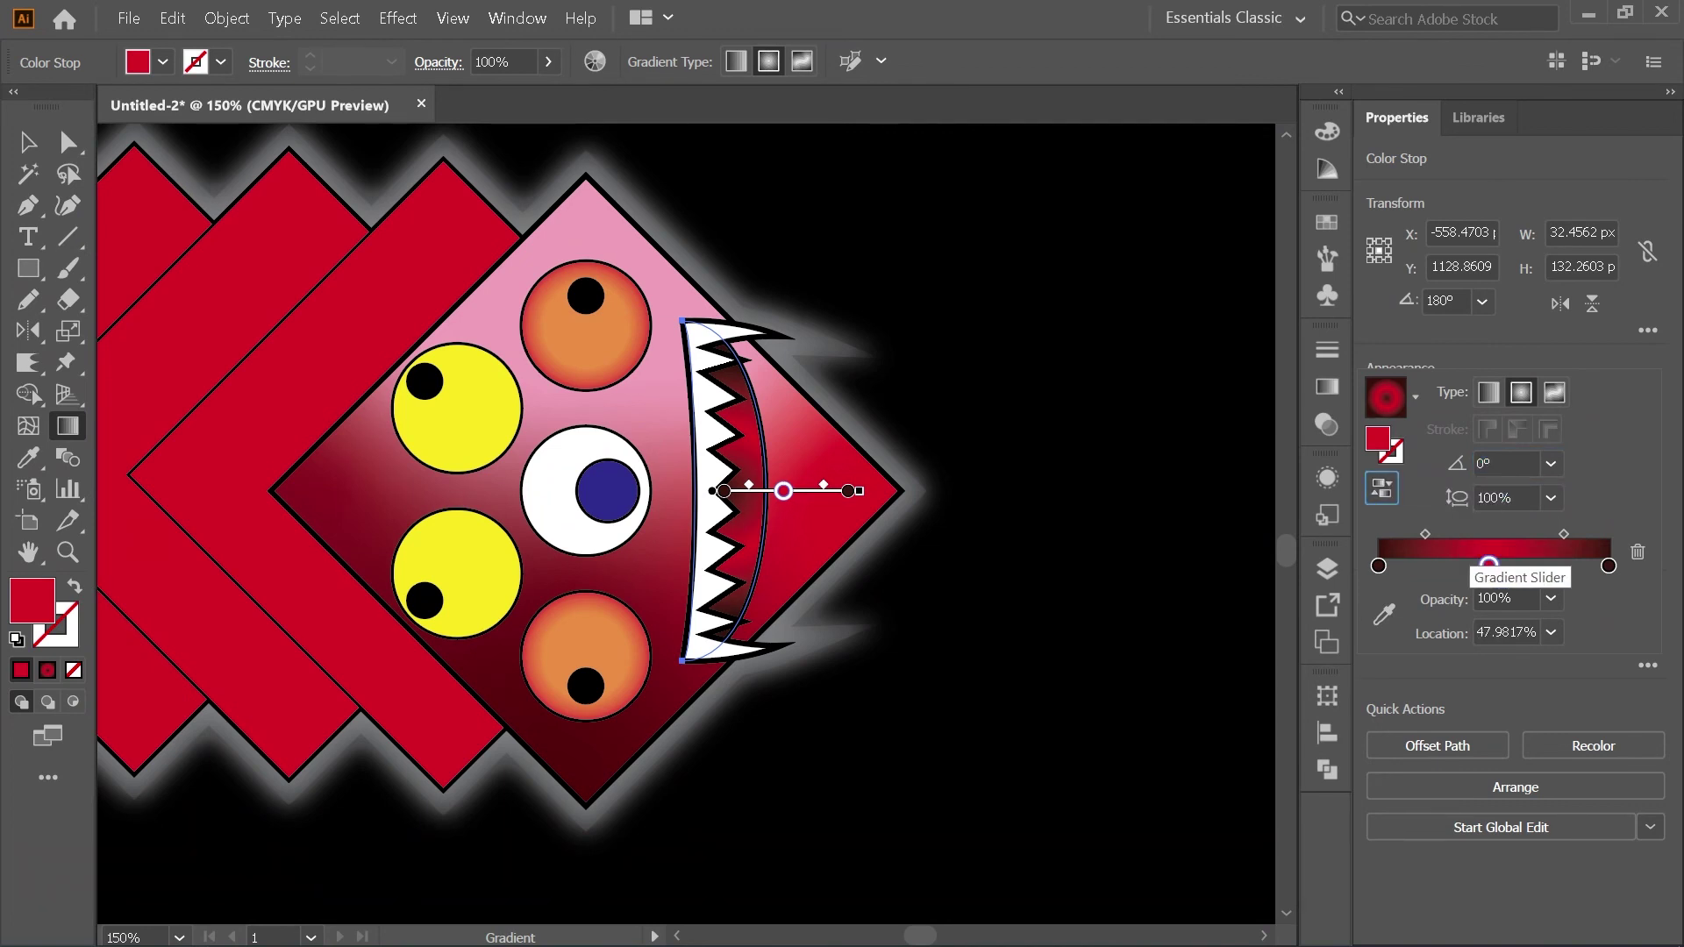
Step: Set the mouth's radial gradient angle to 90° and move its red middle stop out to the gradient's outer end
{"action": "double_click", "coordinate": [1378, 565]}
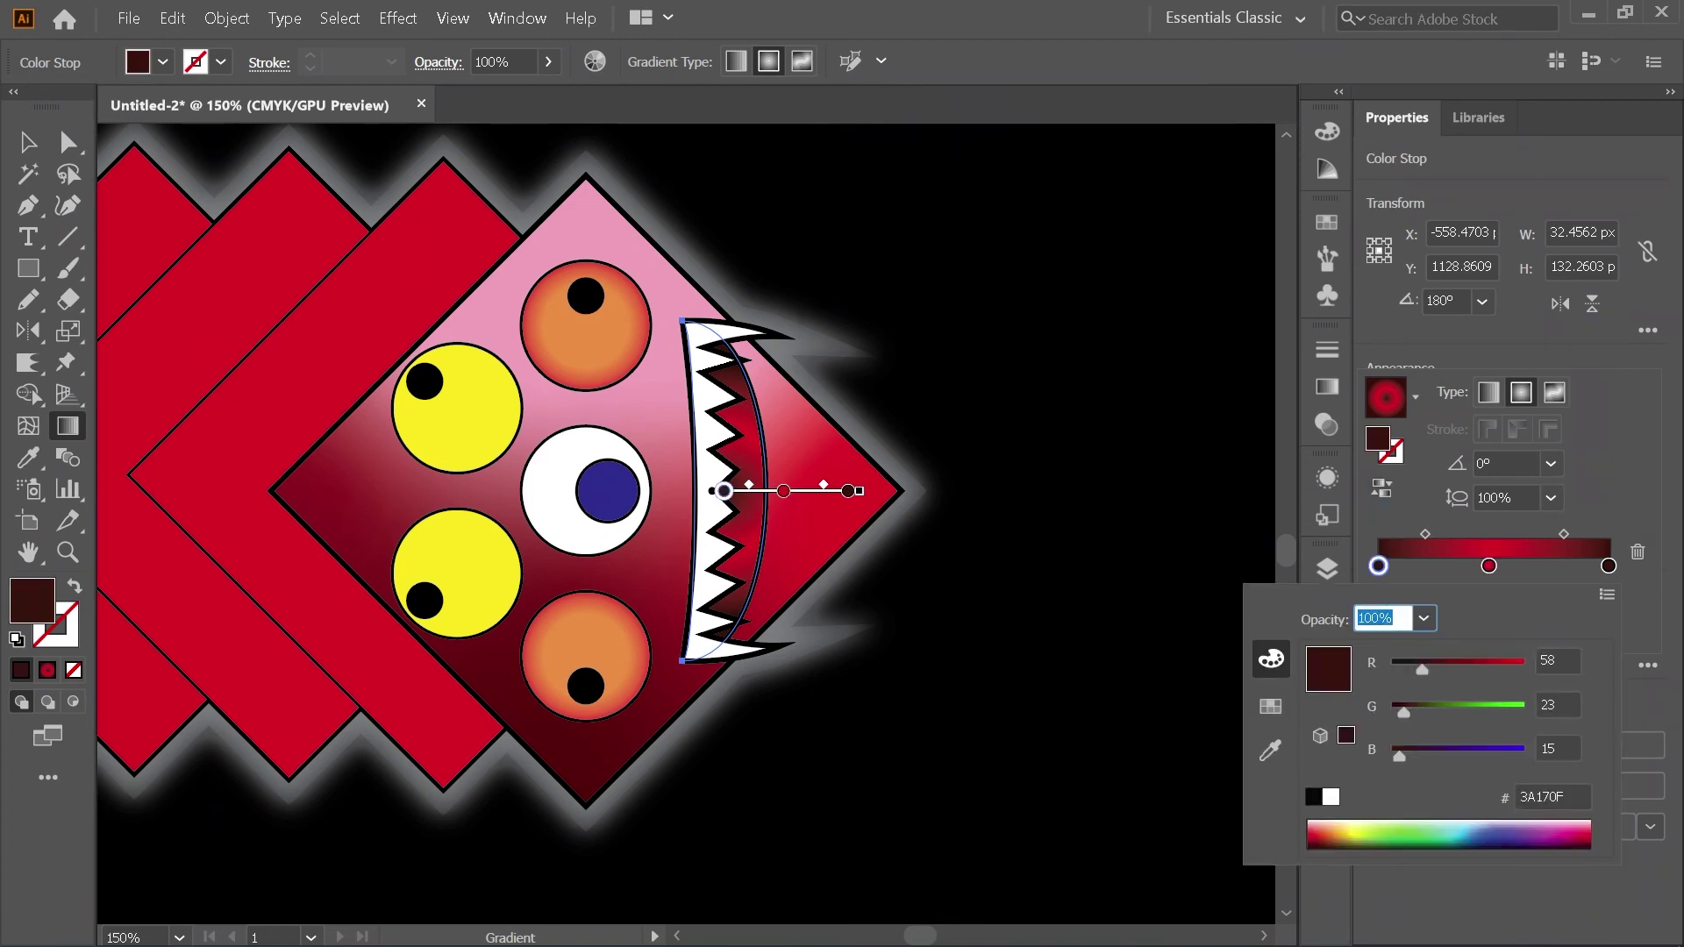
{"action": "key", "text": "Escape"}
{"action": "left_click", "coordinate": [1551, 498]}
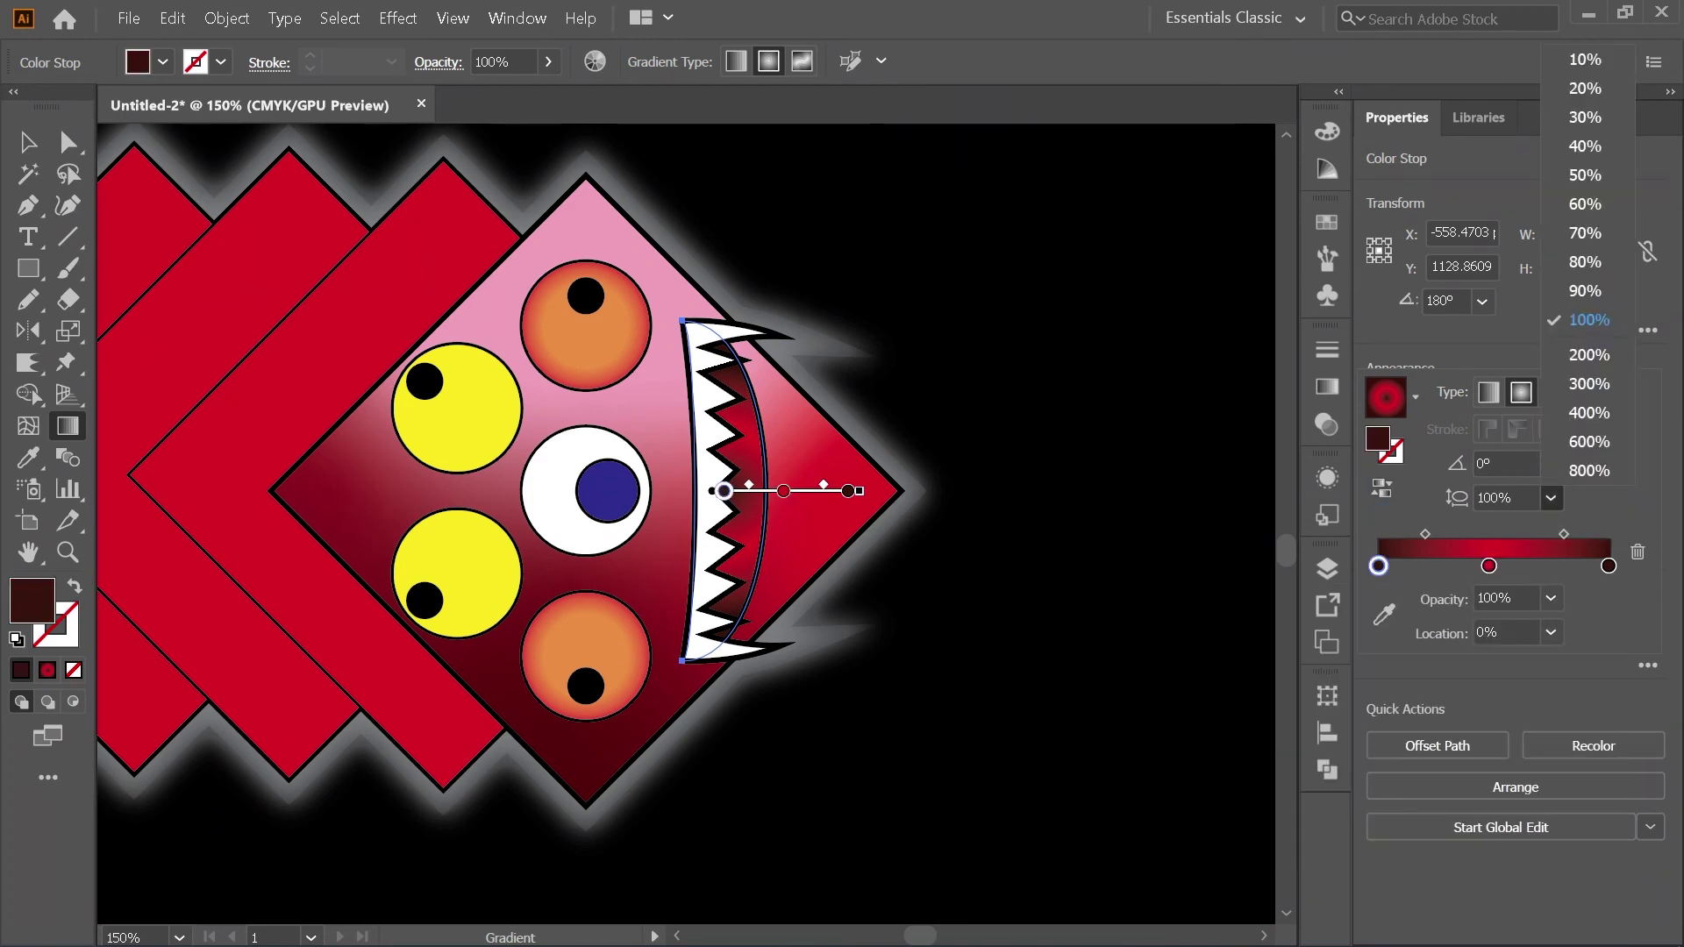
{"action": "left_click", "coordinate": [1550, 498]}
{"action": "left_click", "coordinate": [1551, 464]}
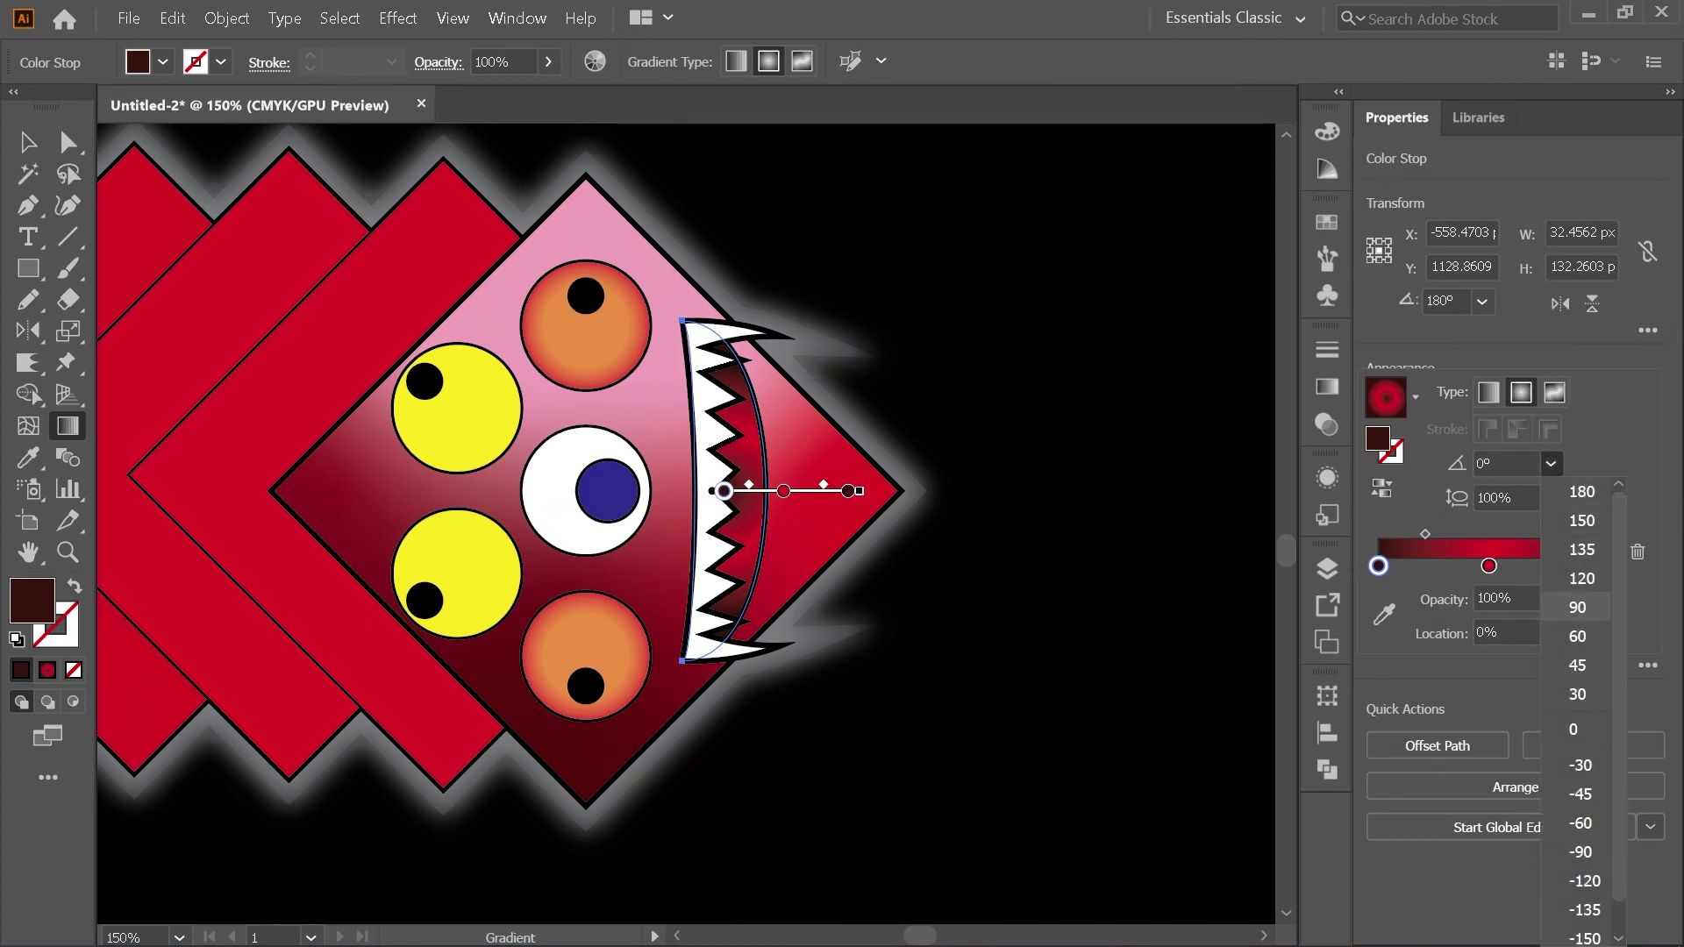
{"action": "left_click", "coordinate": [1578, 607]}
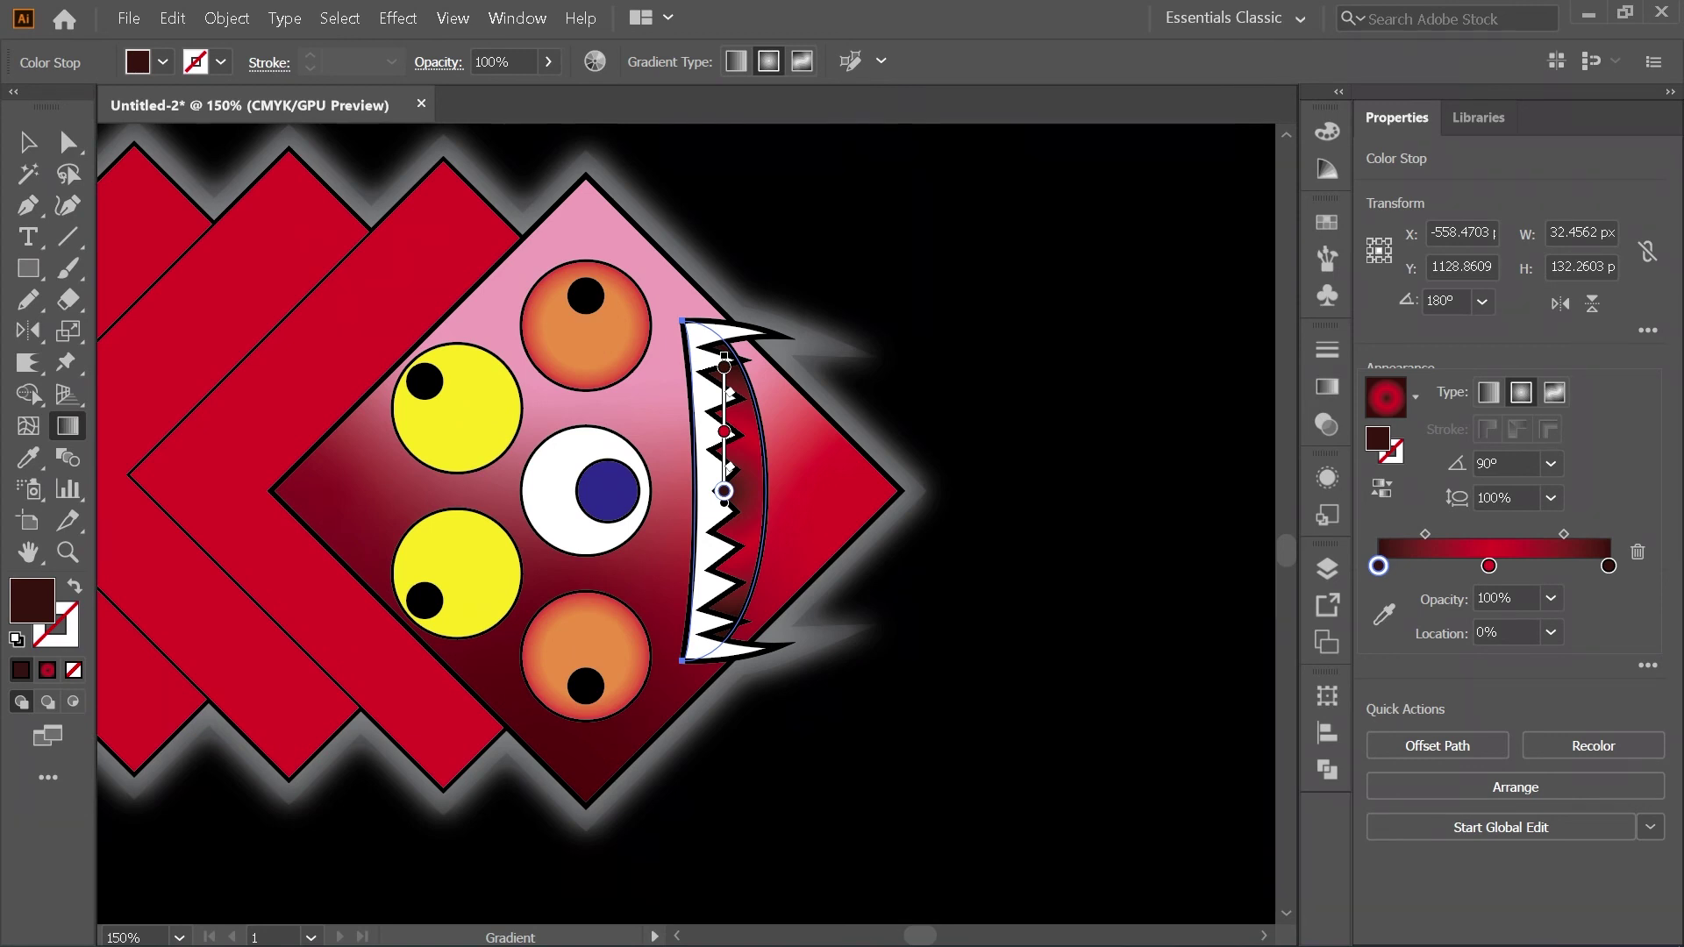
{"action": "key", "text": "Escape"}
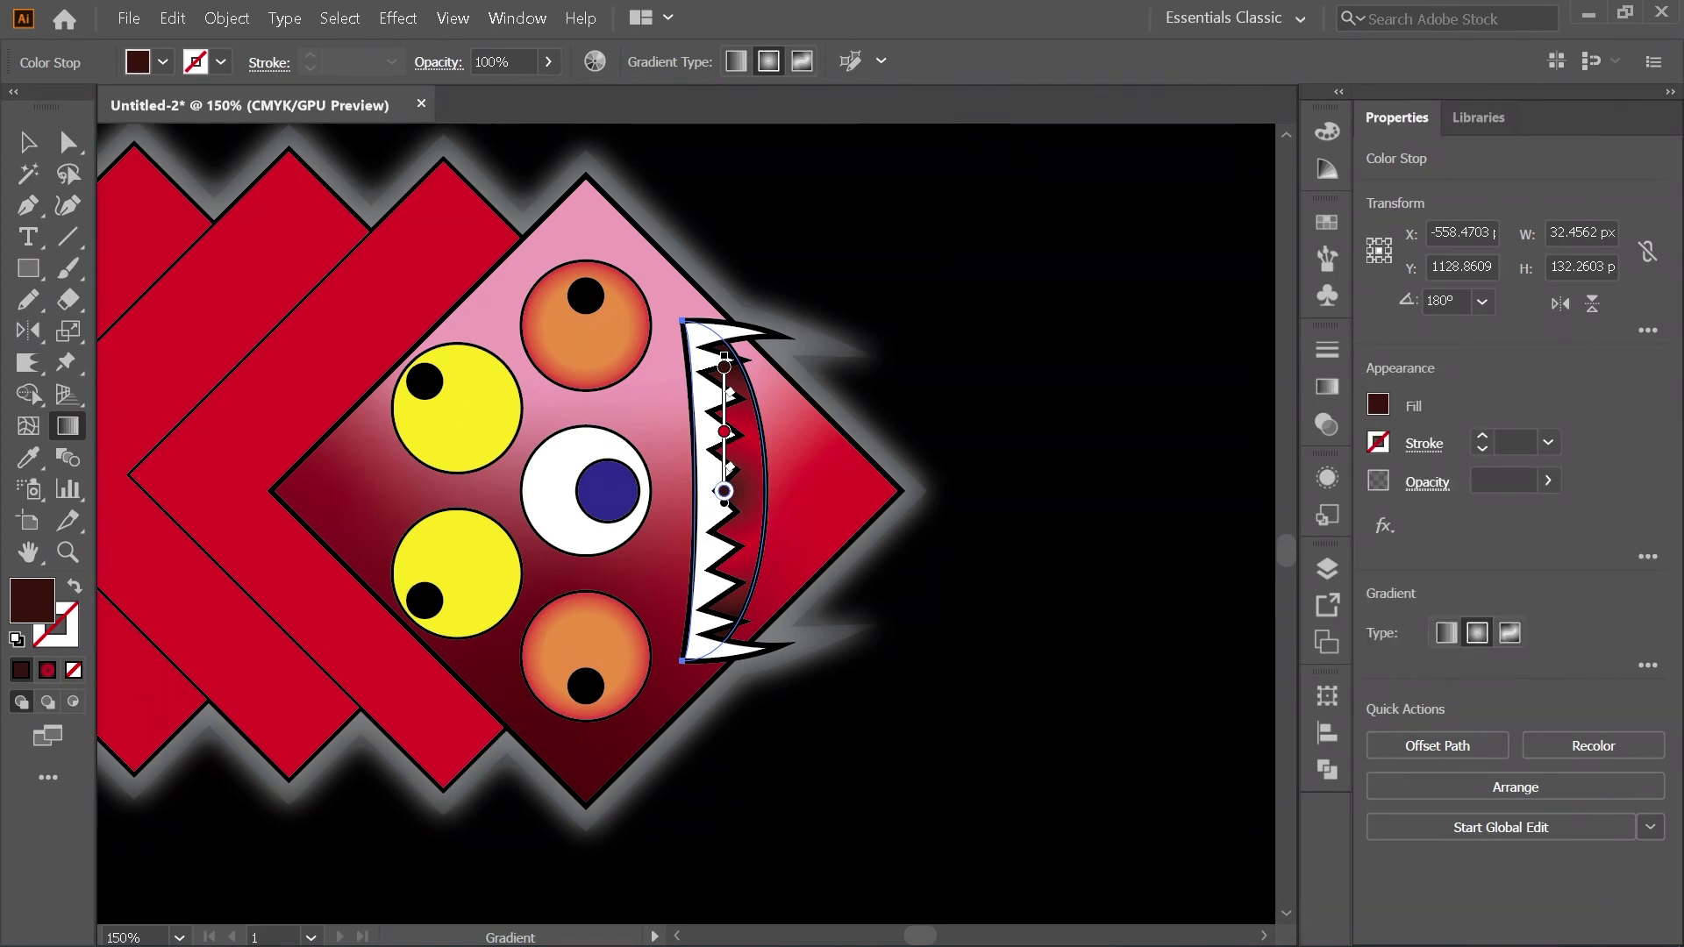
{"action": "left_click_drag", "start_coordinate": [724, 431], "coordinate": [724, 367]}
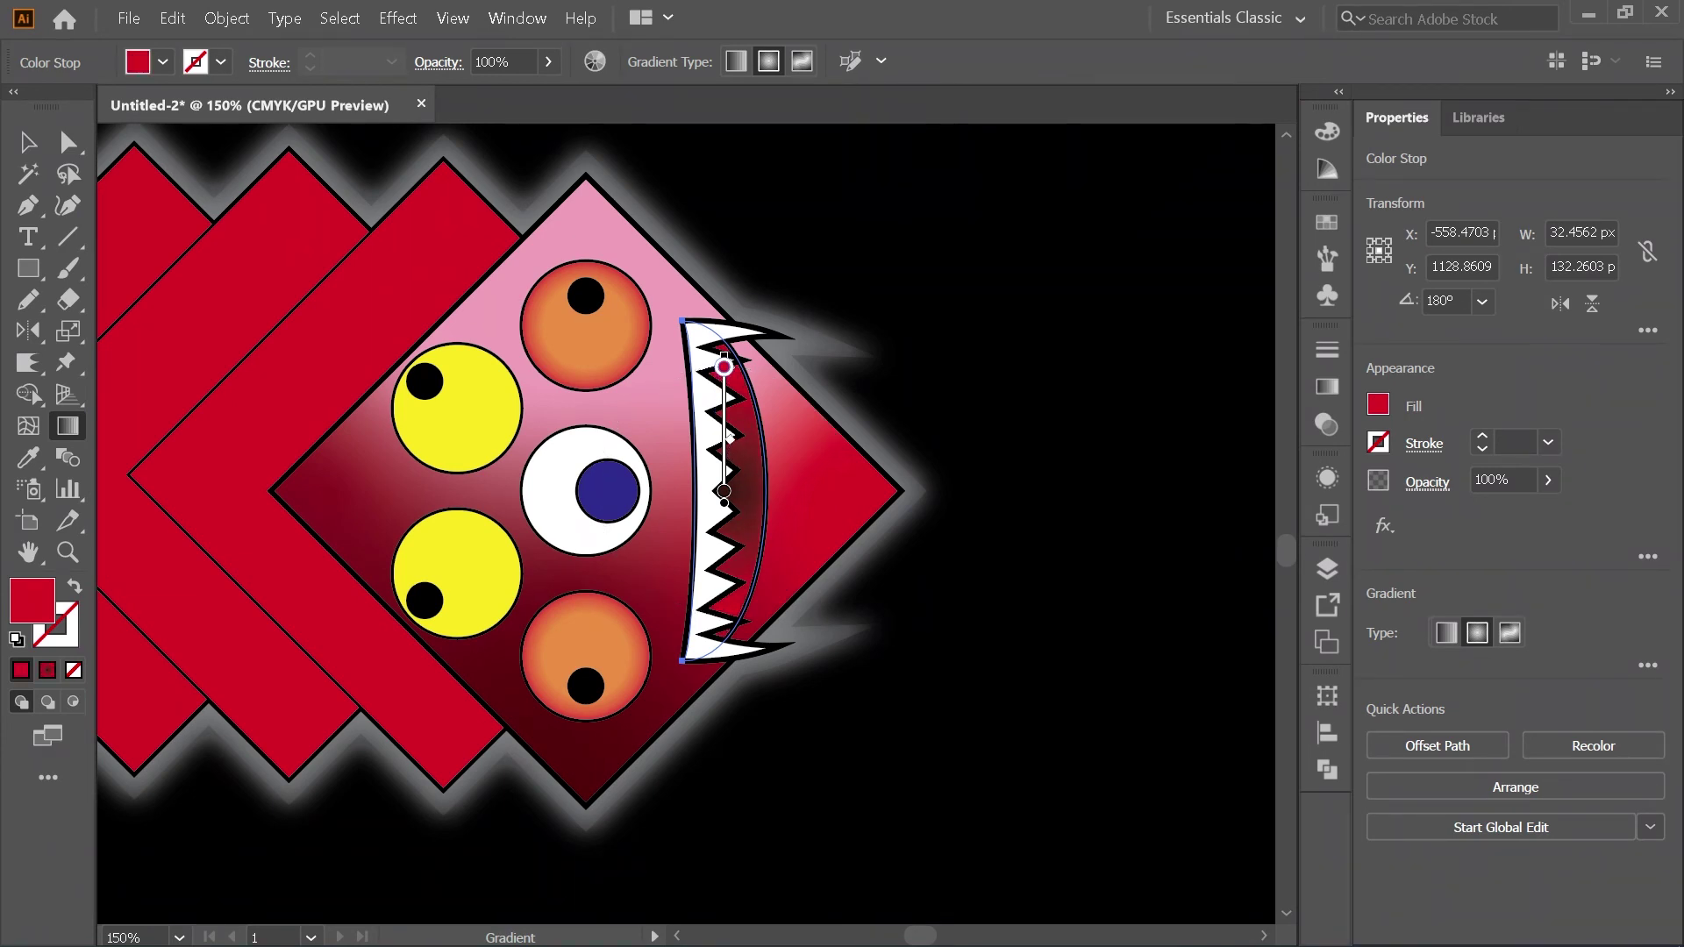
Step: Reverse the mouth's radial gradient so red sits at its center, and narrow the gradient's circle horizontally into an ellipse
{"action": "left_click", "coordinate": [1647, 665]}
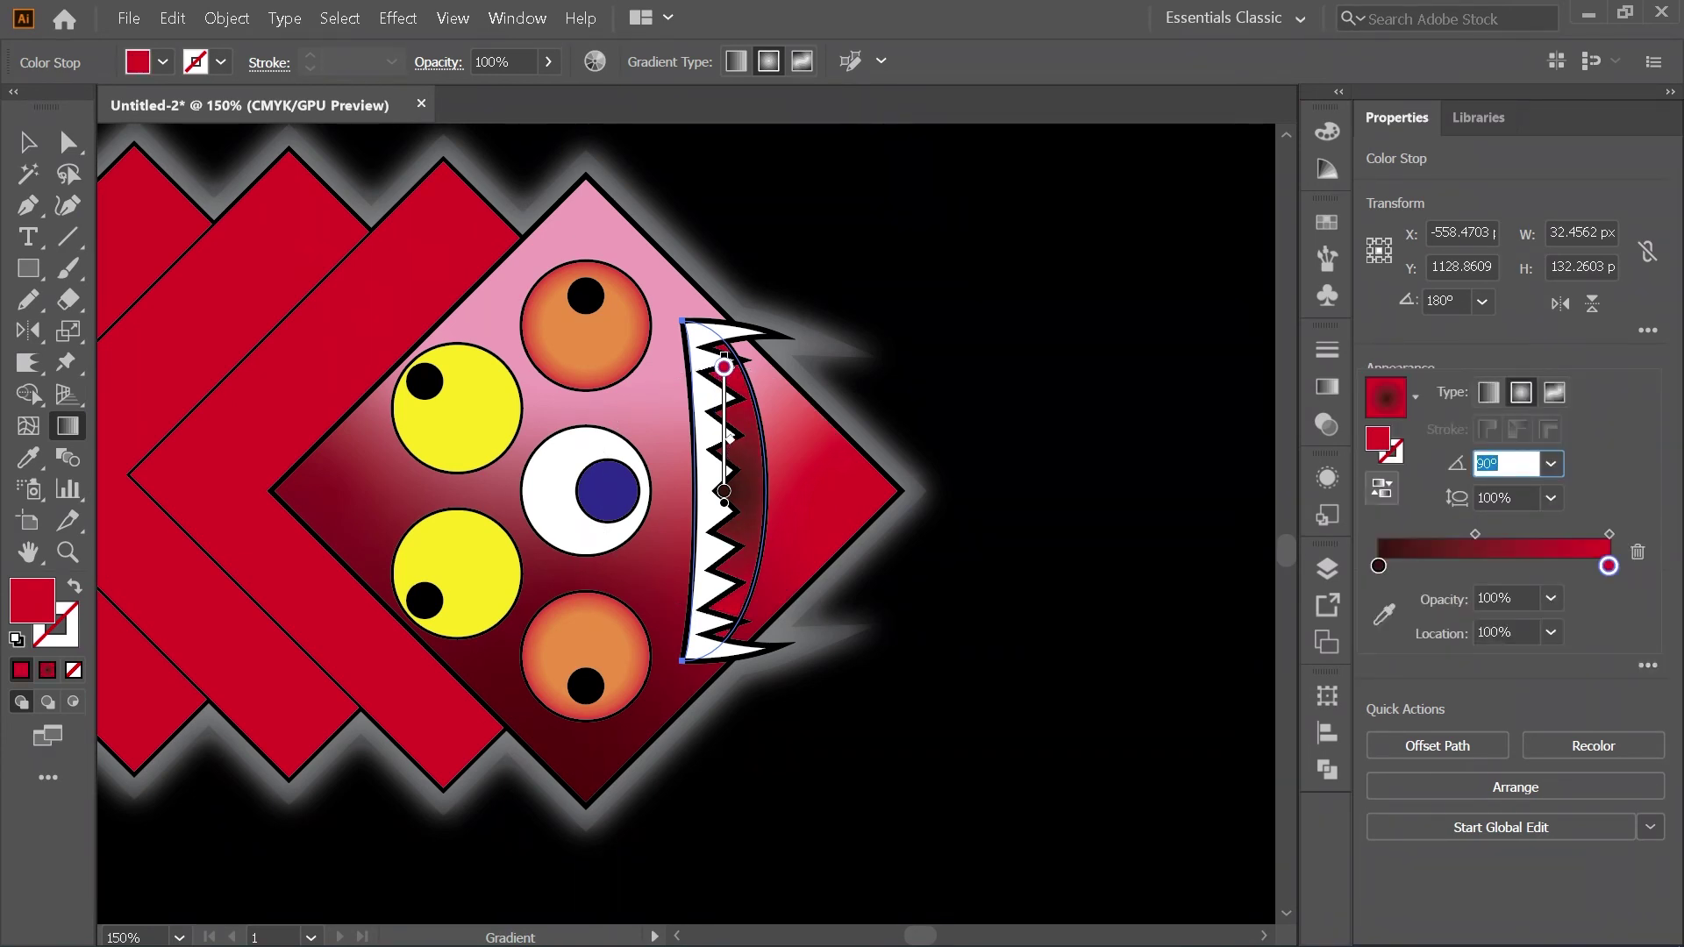
{"action": "left_click", "coordinate": [1381, 488]}
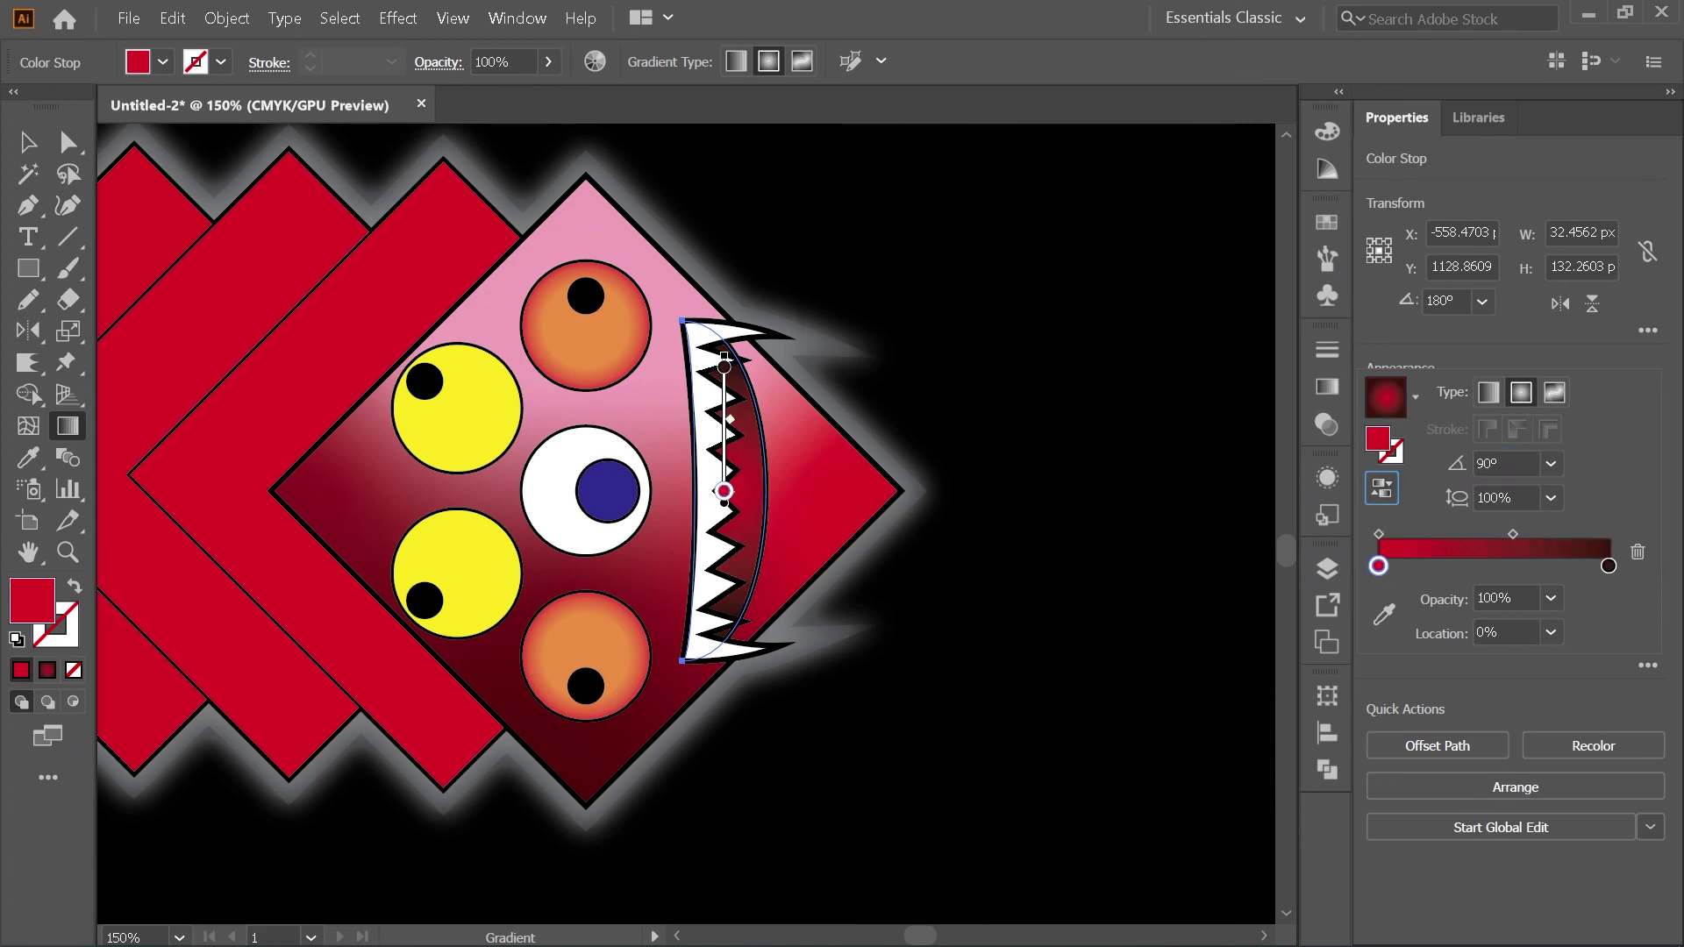
{"action": "key", "text": "Escape"}
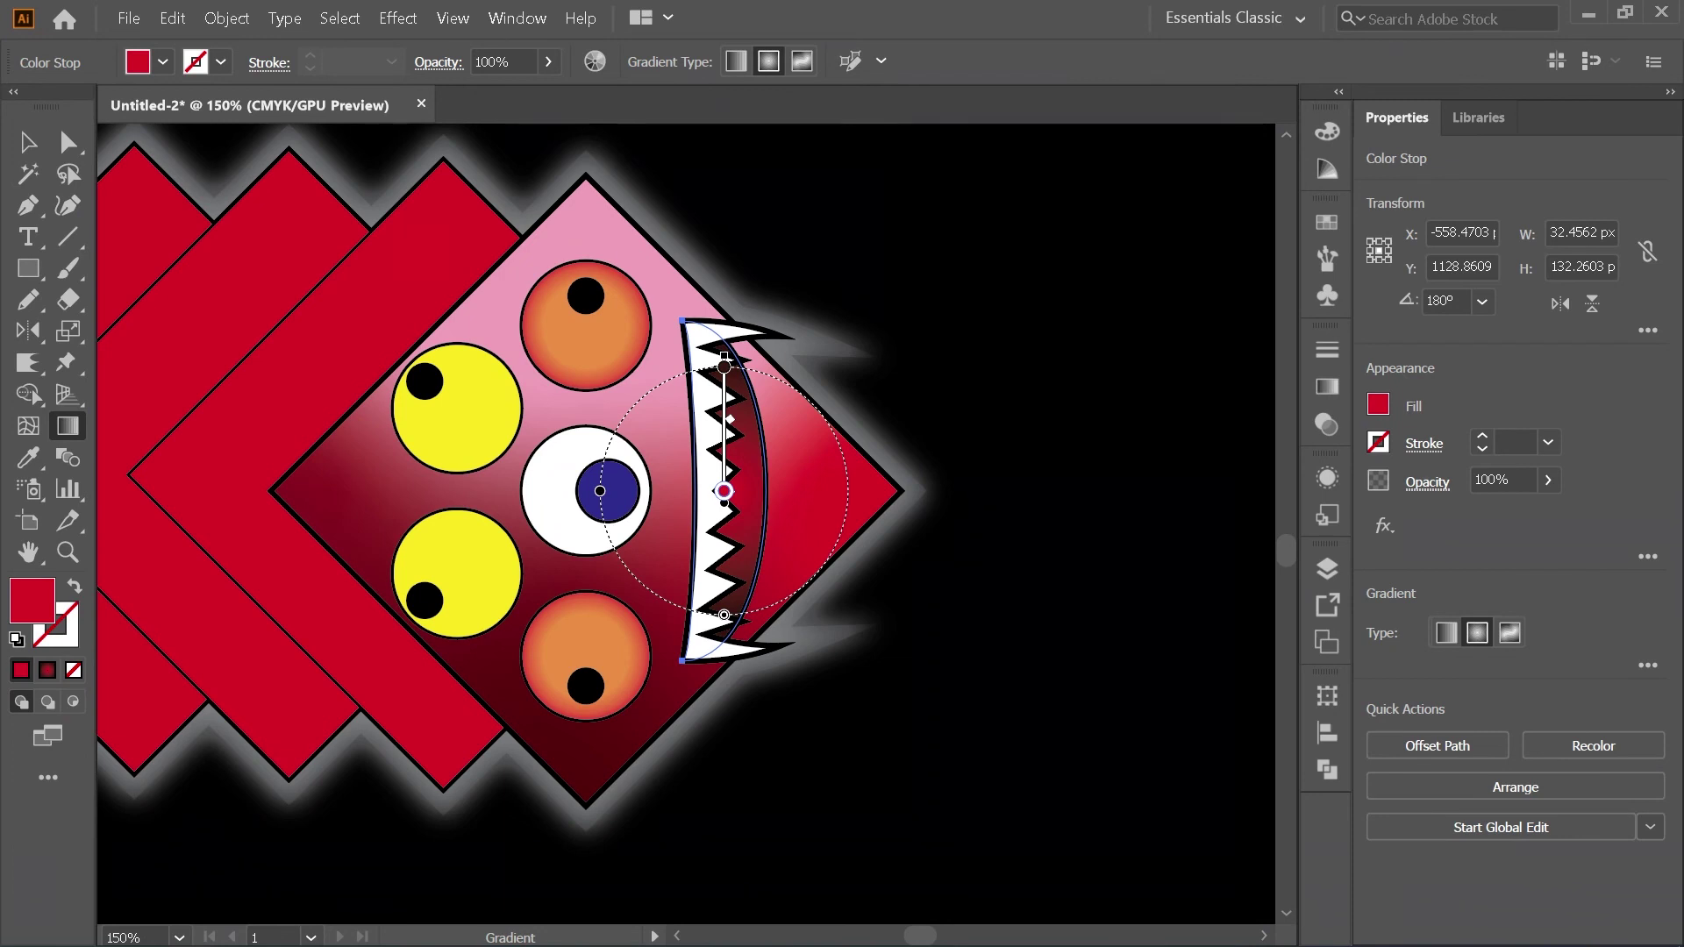
{"action": "left_click_drag", "start_coordinate": [600, 491], "coordinate": [654, 491]}
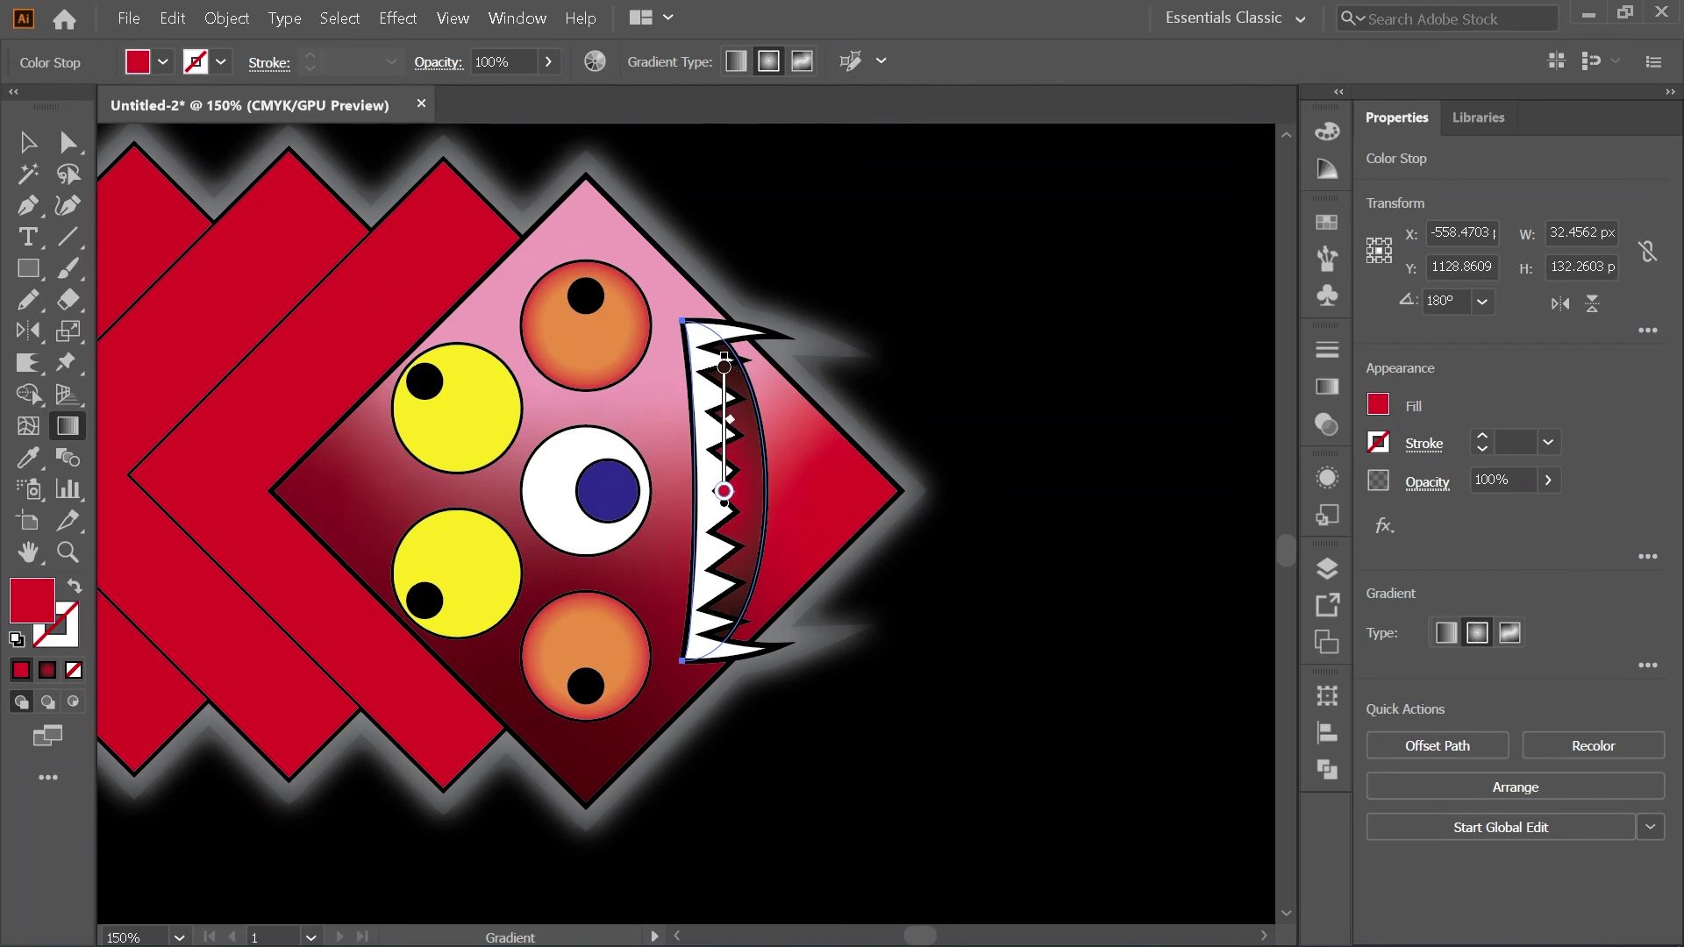
{"action": "left_click", "coordinate": [29, 143]}
{"action": "left_click", "coordinate": [991, 824]}
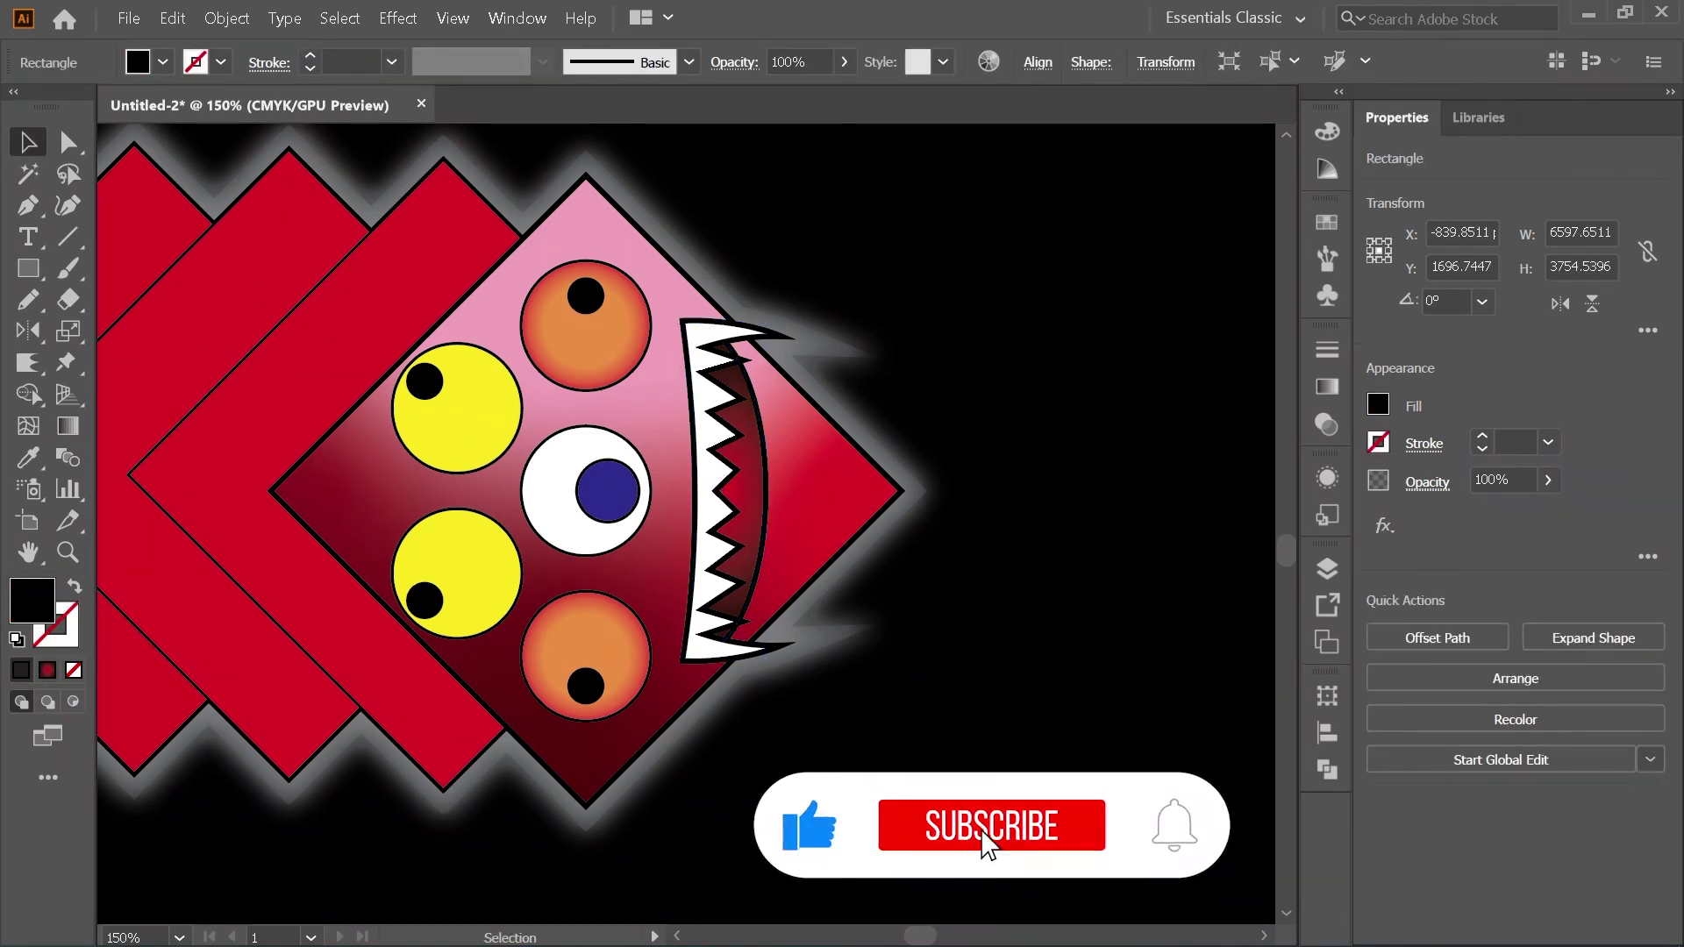
{"action": "key", "text": "ctrl+minus"}
{"action": "key", "text": "ctrl+minus"}
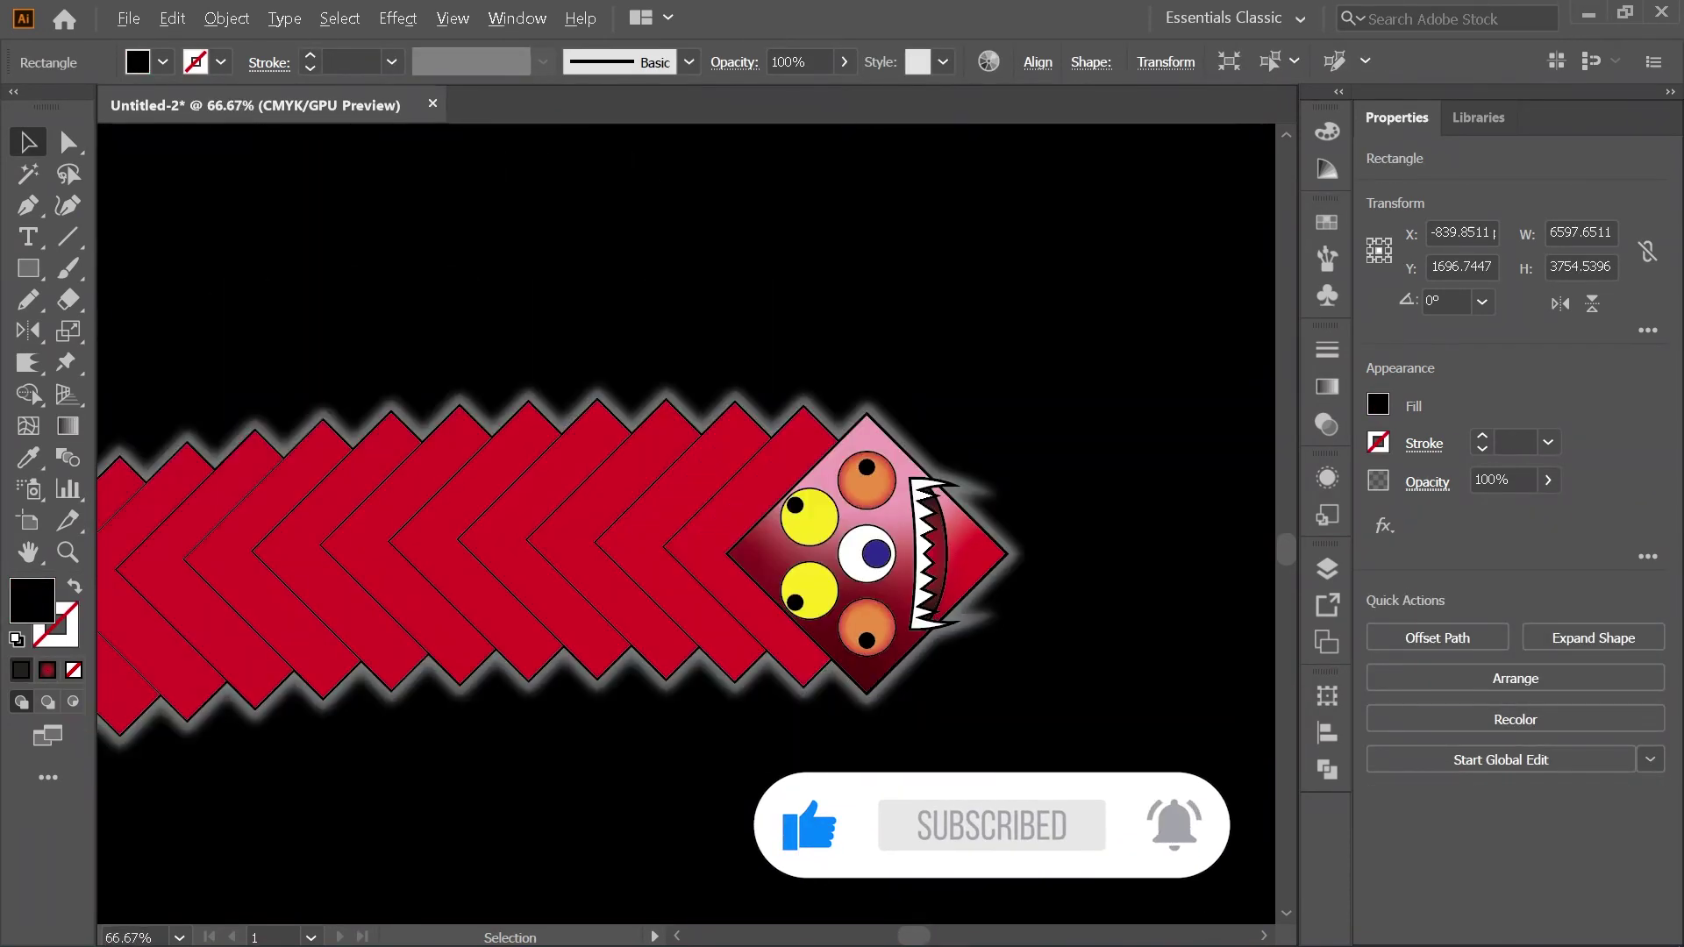
{"action": "key", "text": "ctrl+plus"}
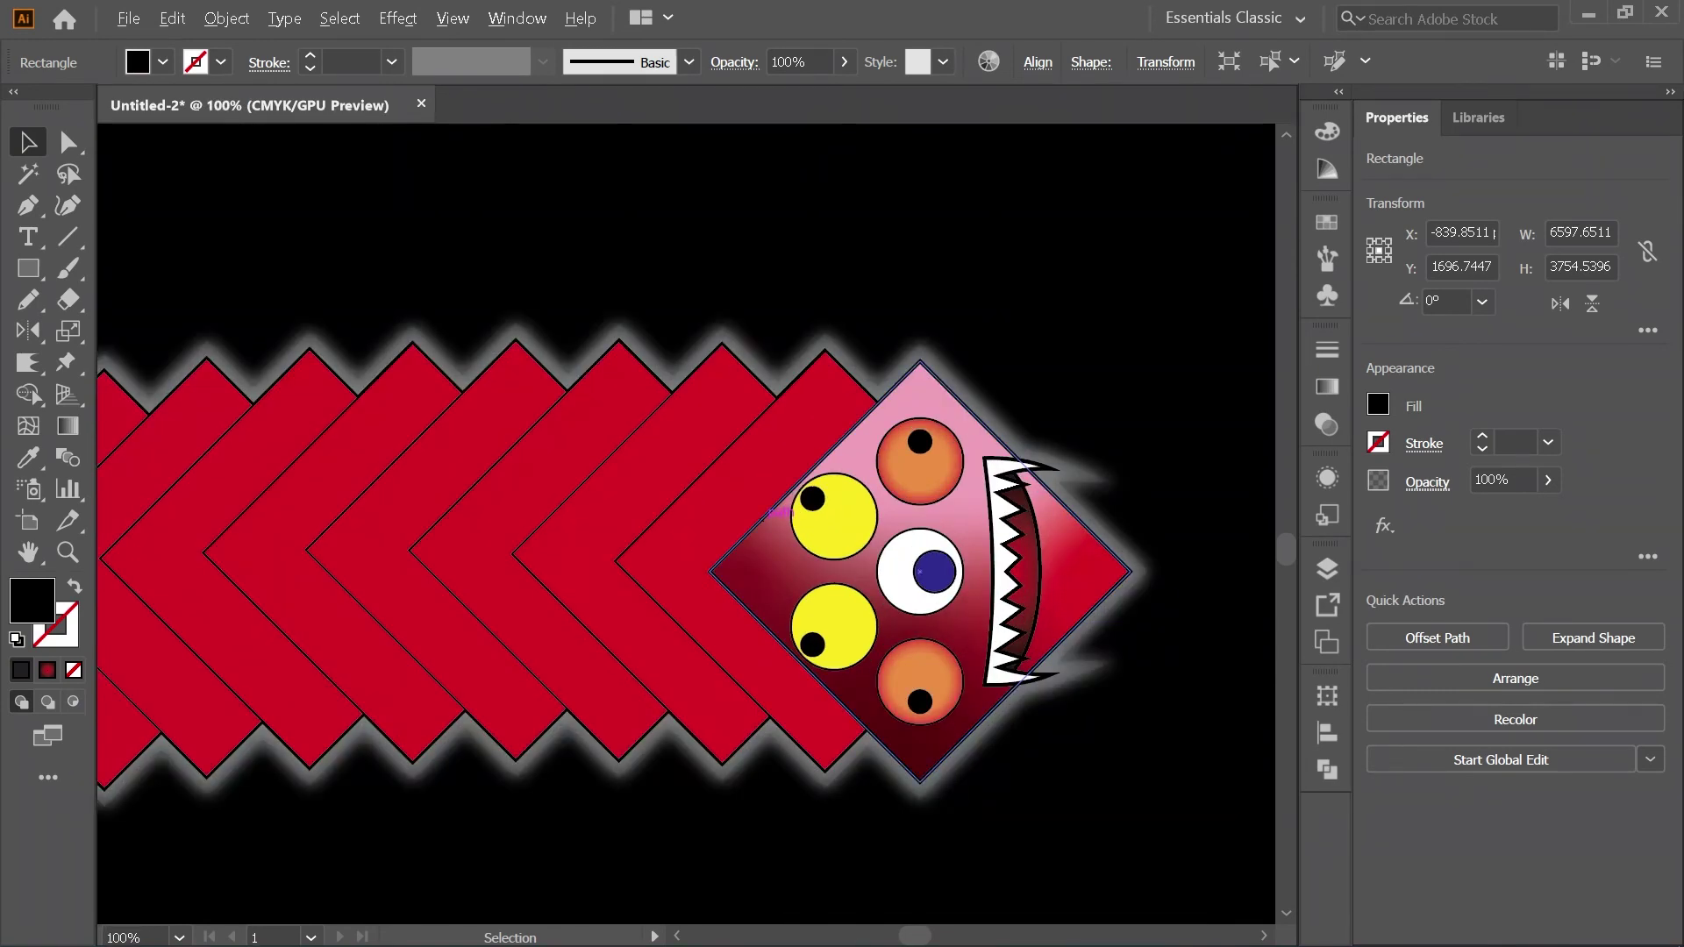
{"action": "scroll", "coordinate": [765, 521], "scroll_direction": "up", "scroll_amount": 1}
{"action": "scroll", "coordinate": [523, 528], "scroll_direction": "down", "scroll_amount": 1}
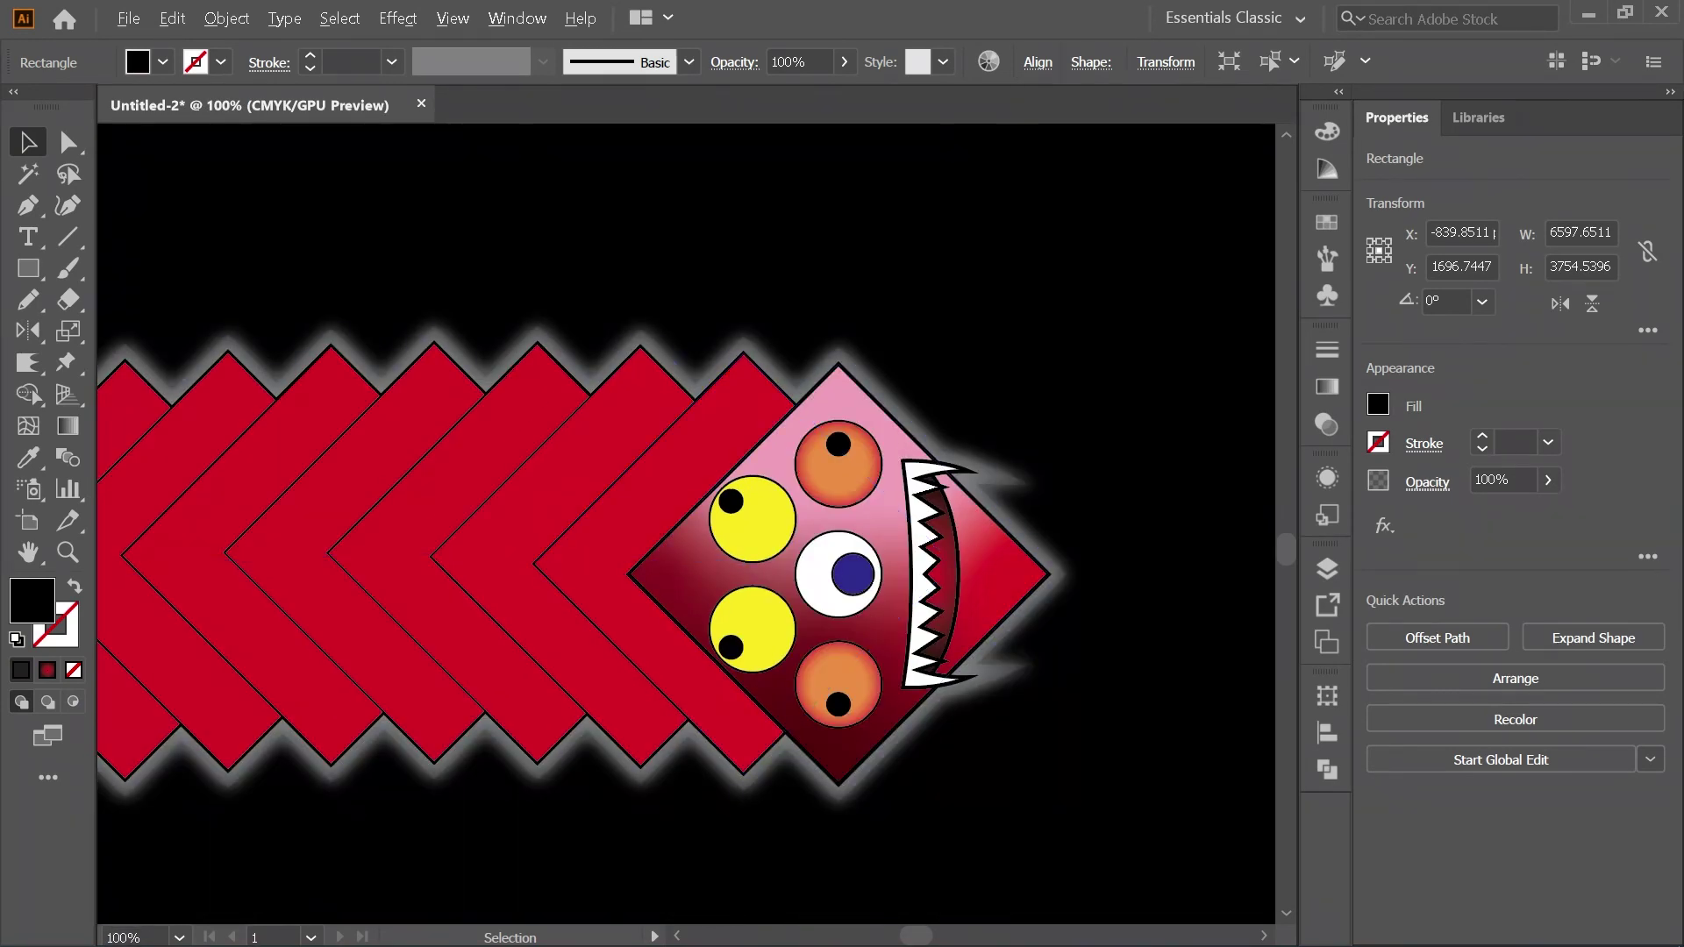
{"action": "key", "text": "ctrl+minus"}
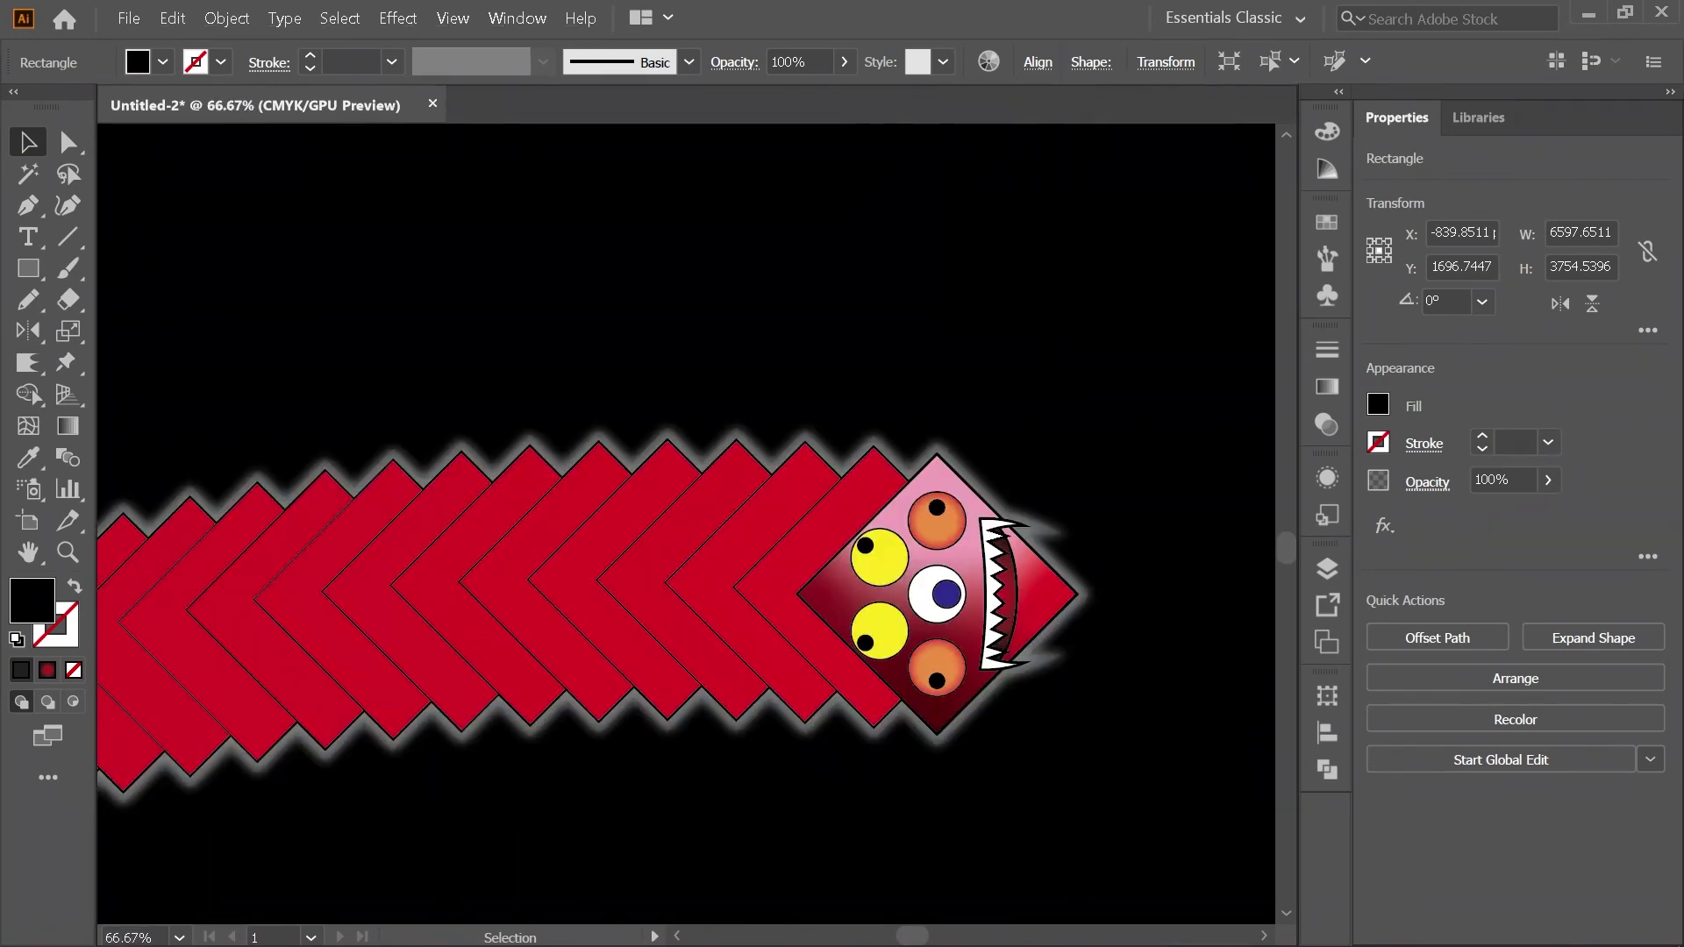